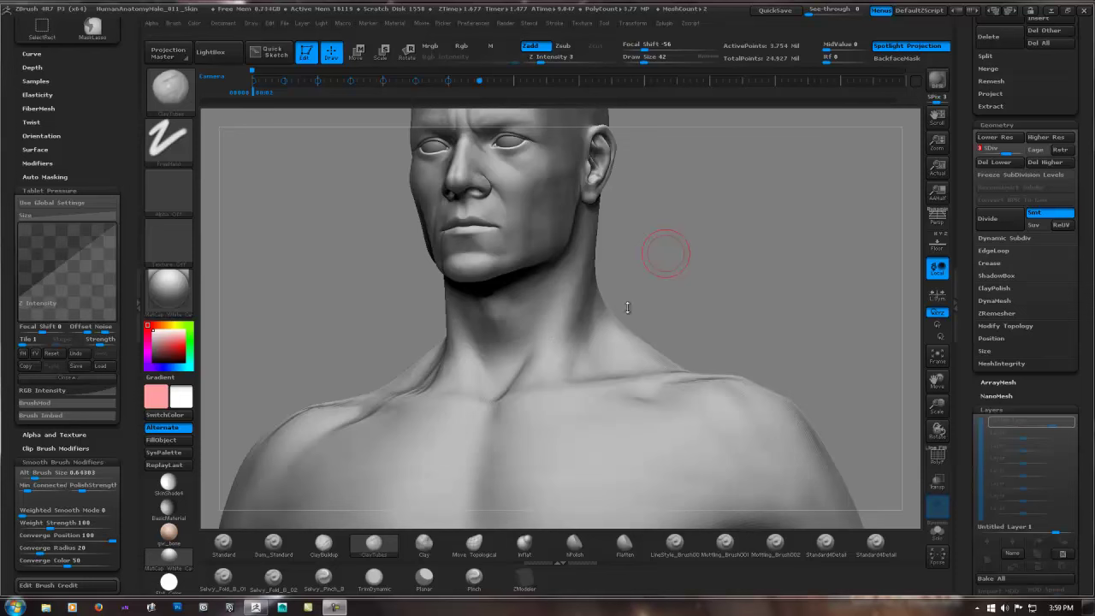
# Step: Carve fine horizontal skin creases across the front of the lower neck with the LineStyle brush
pyautogui.moveTo(485, 365)
pyautogui.mouseDown(button='right')
pyautogui.moveTo(490, 381)
pyautogui.moveTo(552, 364)
pyautogui.mouseUp(button='right')
pyautogui.moveTo(554, 273)
pyautogui.keyDown('ctrl'); pyautogui.mouseDown(button='right')
pyautogui.moveTo(549, 359)
pyautogui.moveTo(571, 382)
pyautogui.mouseUp(button='right'); pyautogui.keyUp('ctrl')
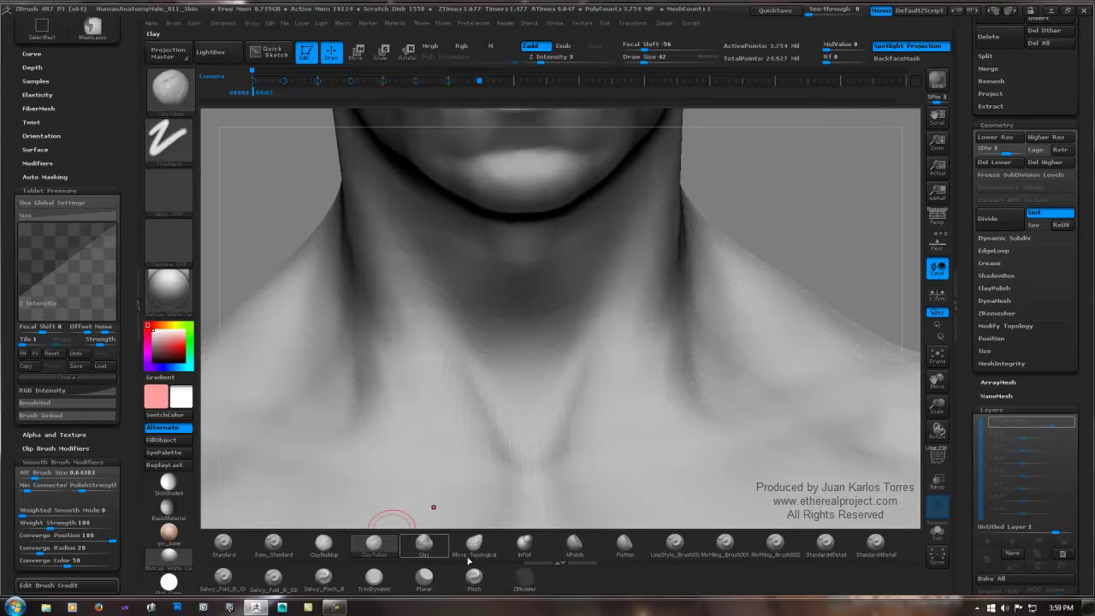
pyautogui.click(724, 546)
pyautogui.click(684, 547)
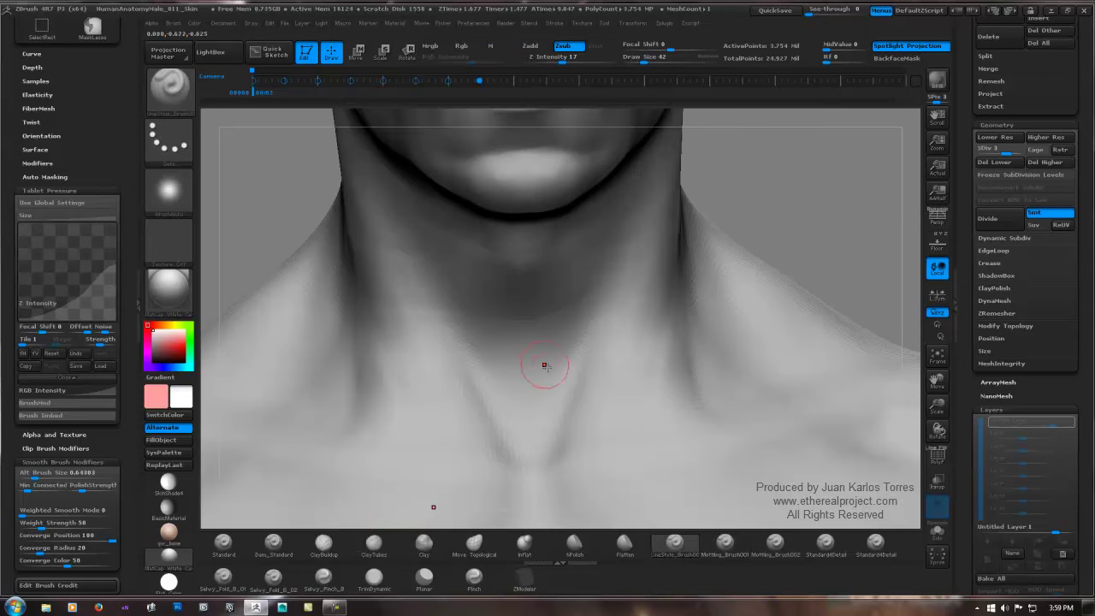
pyautogui.moveTo(543, 366)
pyautogui.mouseDown(button='right')
pyautogui.moveTo(509, 382)
pyautogui.moveTo(476, 374)
pyautogui.mouseUp(button='right')
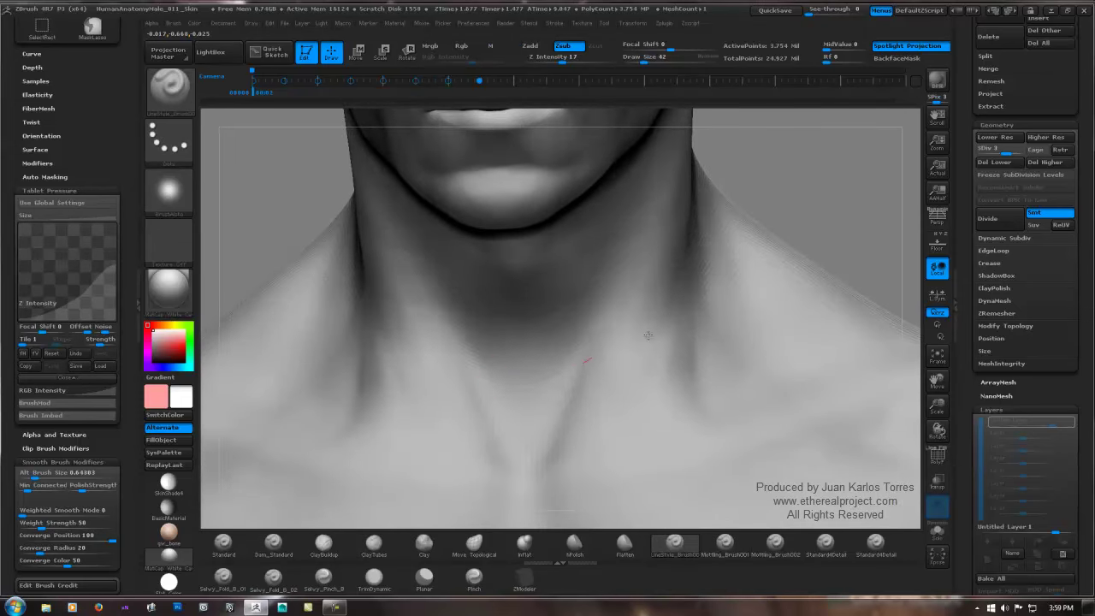
pyautogui.moveTo(648, 336); pyautogui.dragTo(659, 331)
pyautogui.moveTo(496, 383); pyautogui.dragTo(553, 377)
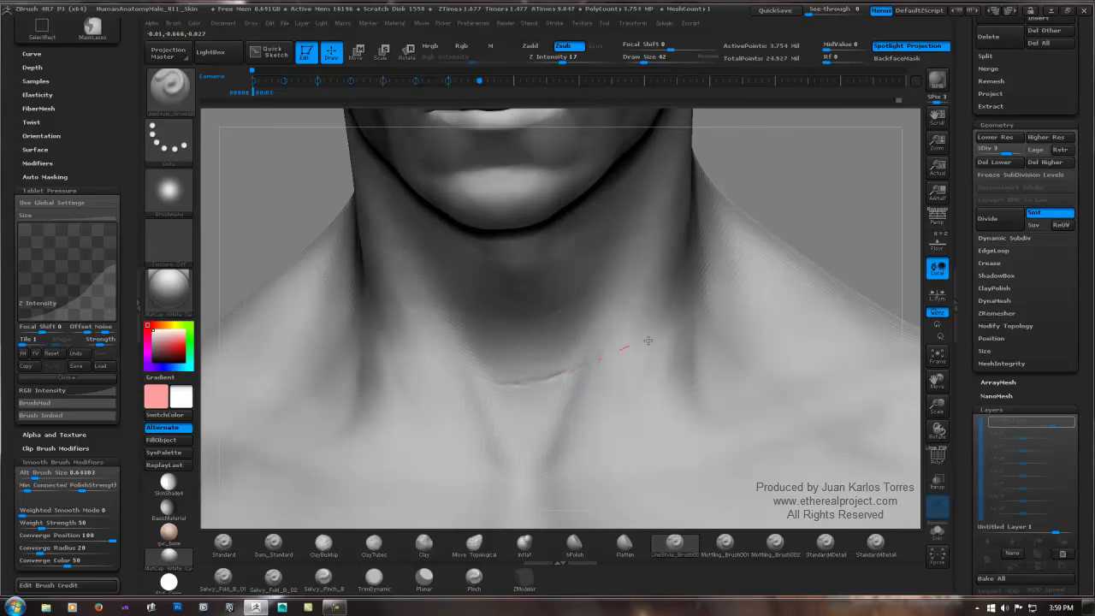
pyautogui.moveTo(648, 341)
pyautogui.mouseDown()
pyautogui.moveTo(506, 384)
pyautogui.moveTo(603, 352)
pyautogui.mouseUp()
pyautogui.moveTo(528, 354)
pyautogui.mouseDown()
pyautogui.moveTo(644, 312)
pyautogui.moveTo(592, 330)
pyautogui.mouseUp()
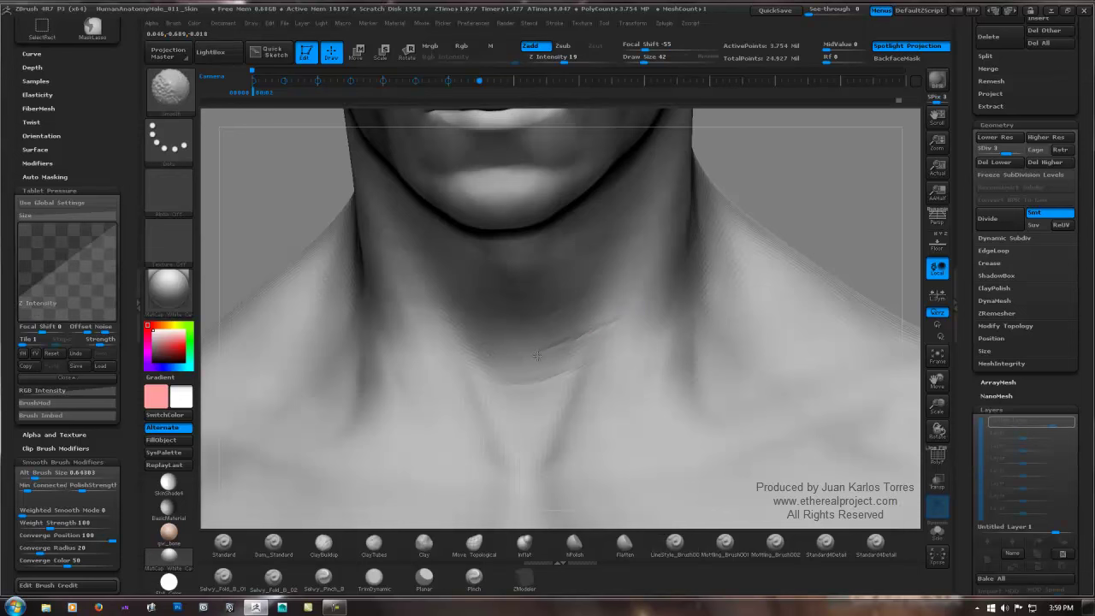
# Step: Smooth the new lower-neck creases so their ends fade into the surrounding skin
pyautogui.moveTo(525, 354); pyautogui.dragTo(540, 349)
pyautogui.moveTo(395, 355); pyautogui.dragTo(390, 355)
pyautogui.keyDown('shift'); pyautogui.moveTo(428, 354); pyautogui.dragTo(461, 353); pyautogui.keyUp('shift')
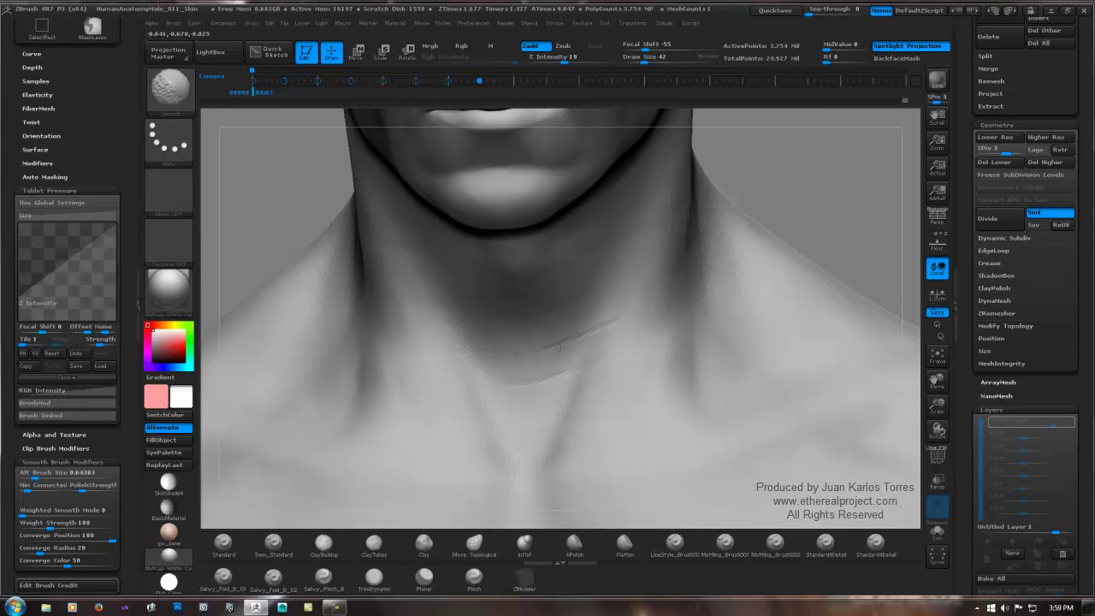
pyautogui.keyDown('shift'); pyautogui.moveTo(559, 348); pyautogui.dragTo(618, 331); pyautogui.keyUp('shift')
pyautogui.moveTo(442, 429)
pyautogui.mouseDown()
pyautogui.moveTo(485, 430)
pyautogui.moveTo(377, 424)
pyautogui.moveTo(539, 427)
pyautogui.moveTo(459, 430)
pyautogui.moveTo(498, 433)
pyautogui.mouseUp()
pyautogui.moveTo(425, 425)
pyautogui.keyDown('ctrl'); pyautogui.mouseDown(button='right')
pyautogui.moveTo(505, 359)
pyautogui.moveTo(610, 339)
pyautogui.moveTo(646, 347)
pyautogui.mouseUp(button='right'); pyautogui.keyUp('ctrl')
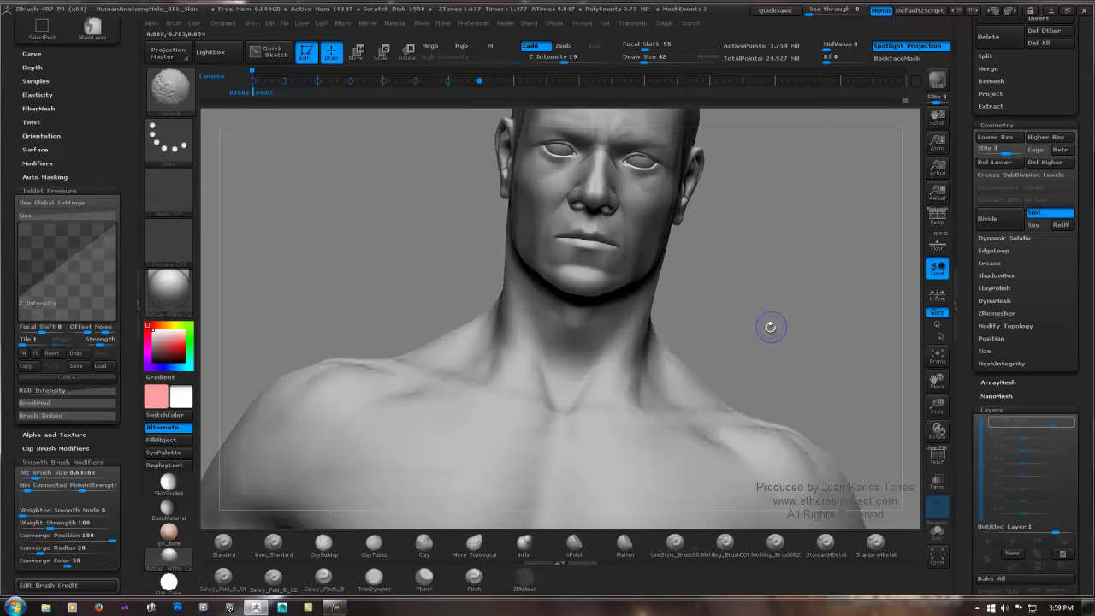
# Step: Add faint creases at the base of the neck above the collarbone notch and soften them
pyautogui.keyDown('shift'); pyautogui.moveTo(770, 326); pyautogui.dragTo(712, 348, button='right'); pyautogui.keyUp('shift')
pyautogui.moveTo(636, 350)
pyautogui.keyDown('alt'); pyautogui.mouseDown(button='right')
pyautogui.moveTo(590, 329)
pyautogui.moveTo(562, 348)
pyautogui.moveTo(599, 381)
pyautogui.moveTo(568, 389)
pyautogui.mouseUp(button='right'); pyautogui.keyUp('alt')
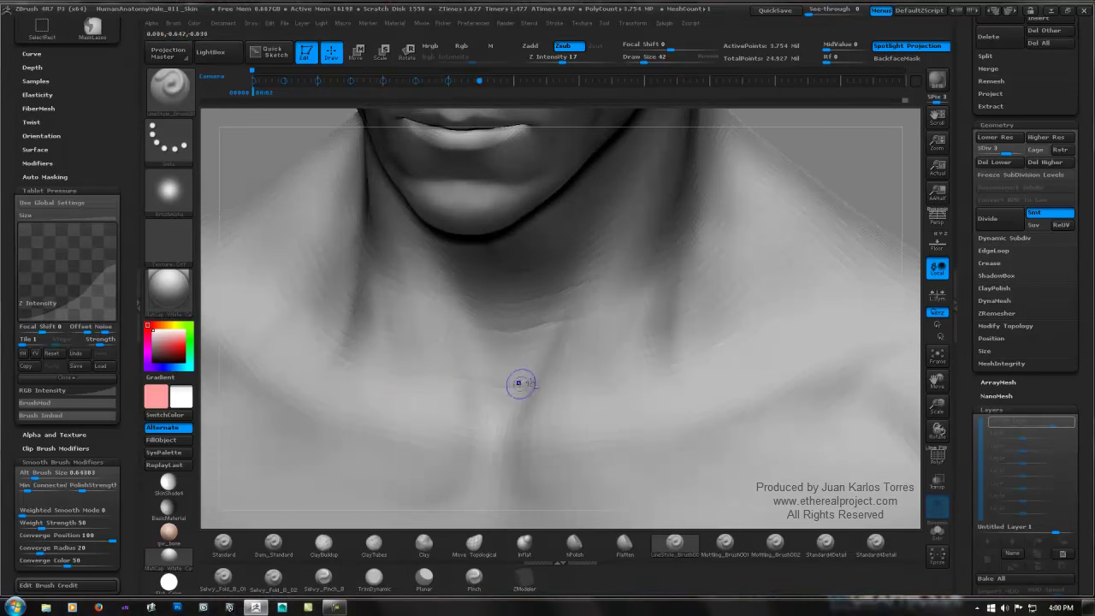
pyautogui.moveTo(459, 377); pyautogui.dragTo(402, 372)
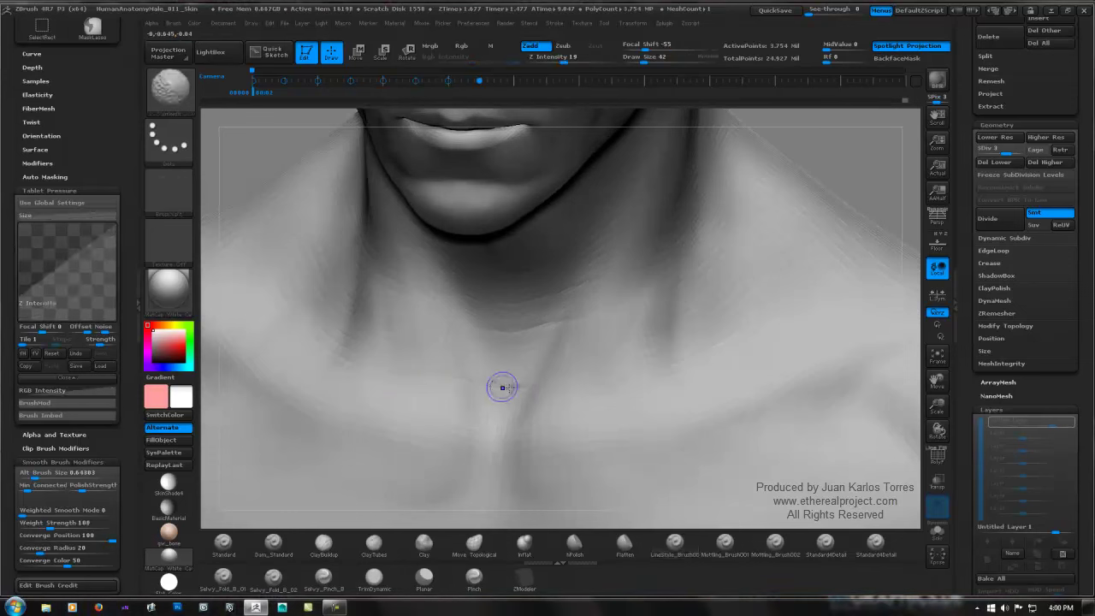
pyautogui.keyDown('shift'); pyautogui.moveTo(503, 386); pyautogui.dragTo(410, 368); pyautogui.keyUp('shift')
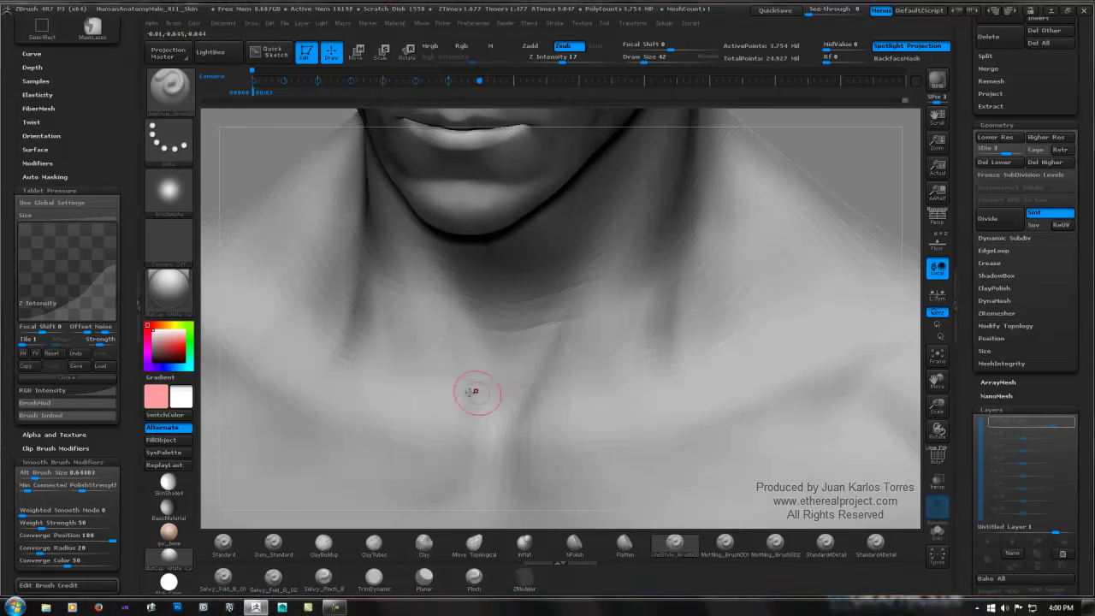
pyautogui.moveTo(477, 391)
pyautogui.mouseDown(button='right')
pyautogui.moveTo(492, 366)
pyautogui.moveTo(574, 350)
pyautogui.moveTo(599, 358)
pyautogui.mouseUp(button='right')
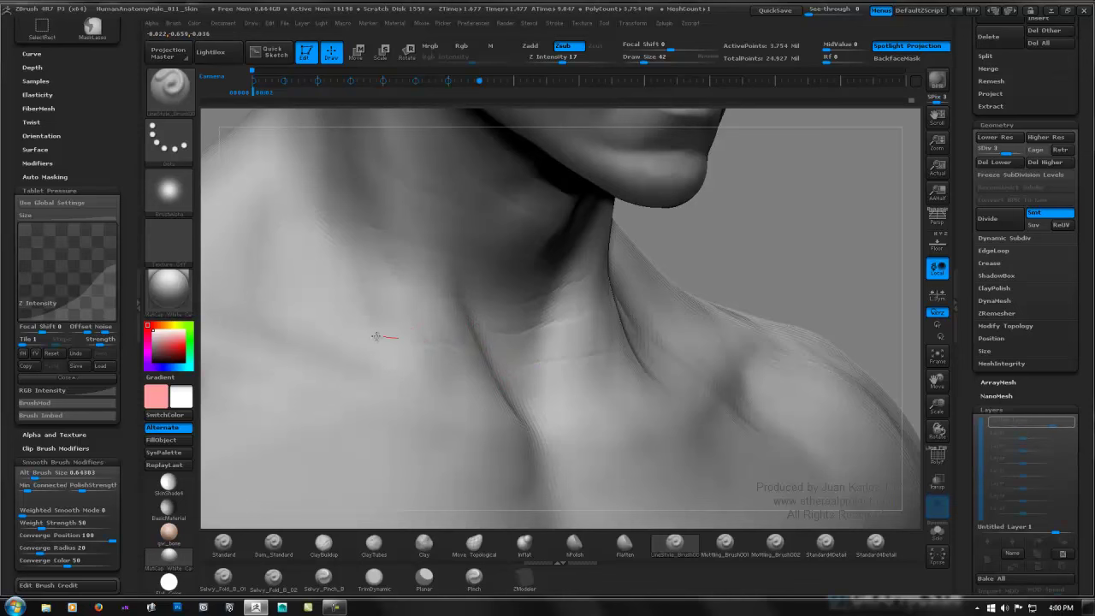
pyautogui.moveTo(375, 336)
pyautogui.mouseDown()
pyautogui.moveTo(306, 320)
pyautogui.moveTo(374, 335)
pyautogui.mouseUp()
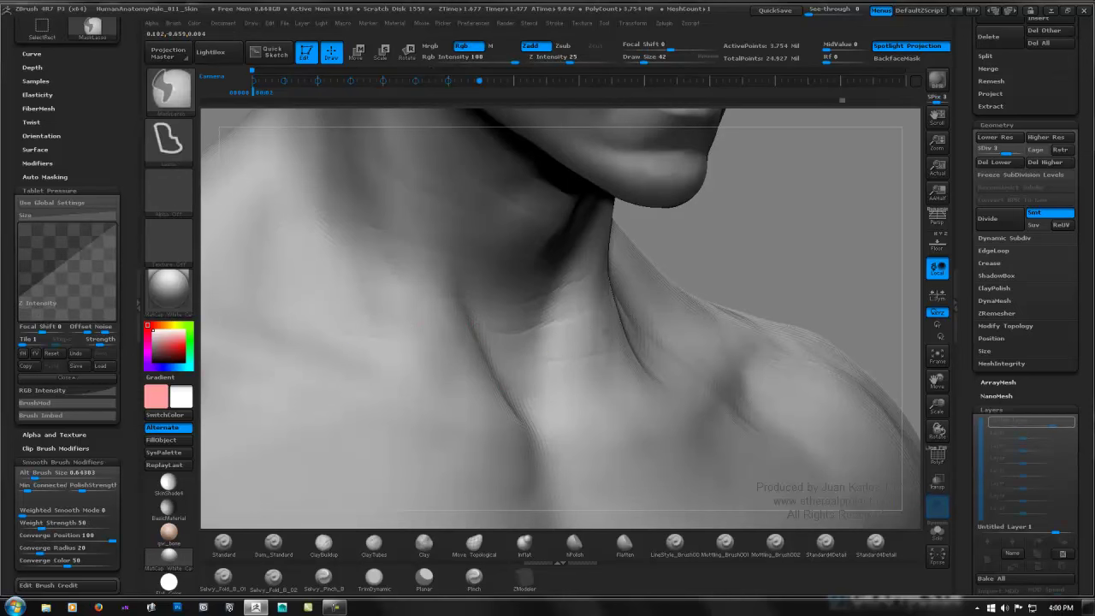
# Step: Raise the body mesh to subdivision level 4 for finer skin detail
pyautogui.moveTo(552, 359)
pyautogui.keyDown('ctrl'); pyautogui.mouseDown(button='right')
pyautogui.moveTo(574, 305)
pyautogui.moveTo(796, 276)
pyautogui.moveTo(736, 291)
pyautogui.mouseUp(button='right'); pyautogui.keyUp('ctrl')
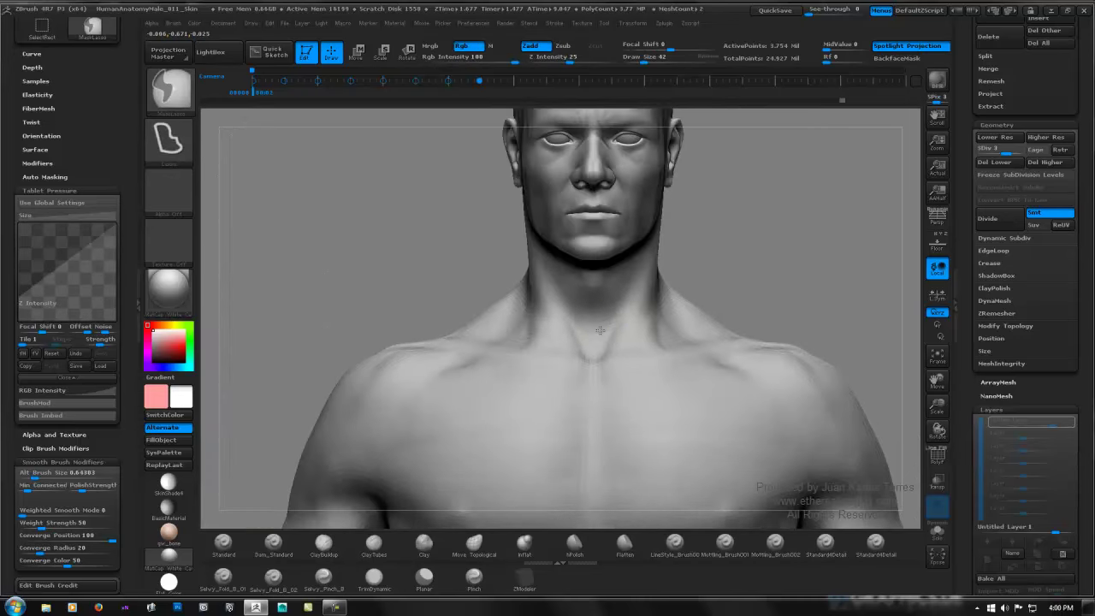
pyautogui.keyDown('ctrl'); pyautogui.moveTo(597, 315); pyautogui.dragTo(580, 345, button='right'); pyautogui.keyUp('ctrl')
pyautogui.keyDown('ctrl'); pyautogui.moveTo(734, 316); pyautogui.dragTo(904, 313, button='right'); pyautogui.keyUp('ctrl')
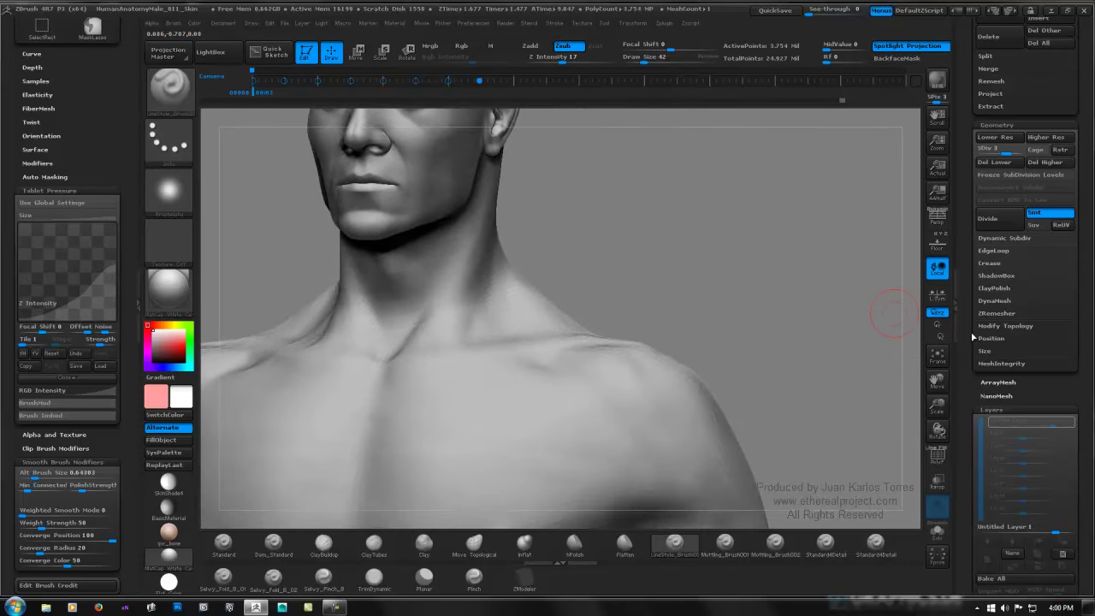
pyautogui.moveTo(1084, 354); pyautogui.dragTo(1077, 400)
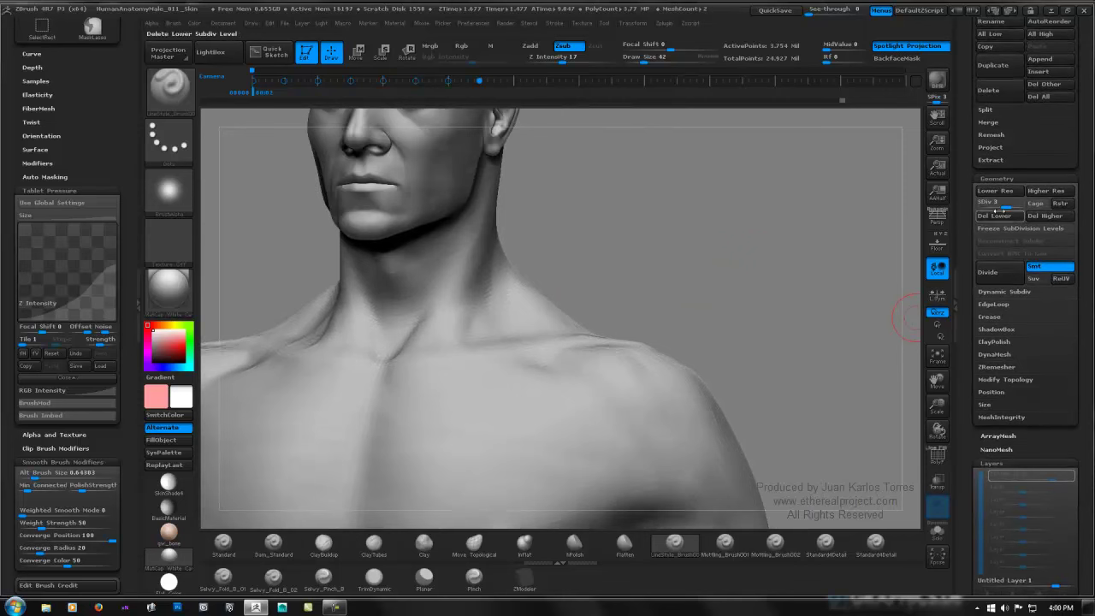
pyautogui.click(1019, 205)
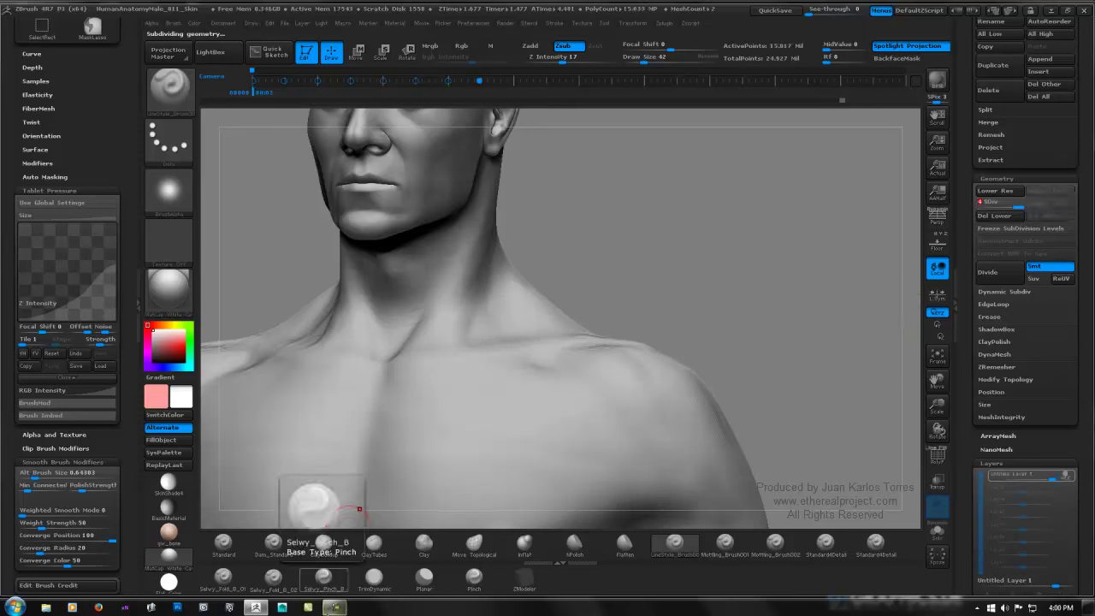
pyautogui.click(337, 608)
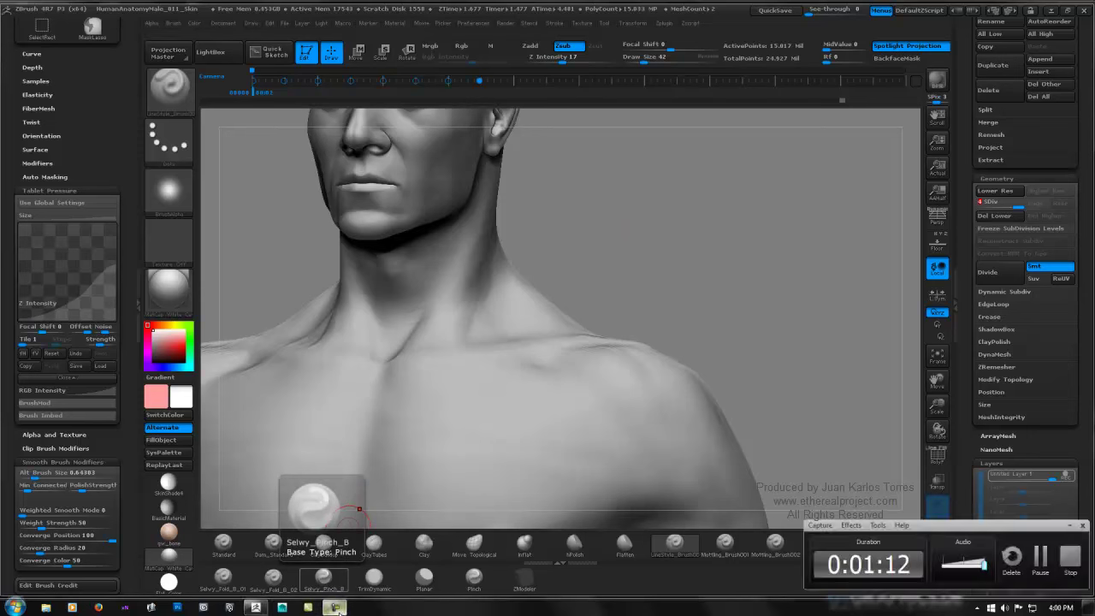
pyautogui.moveTo(337, 609)
pyautogui.click(1035, 548)
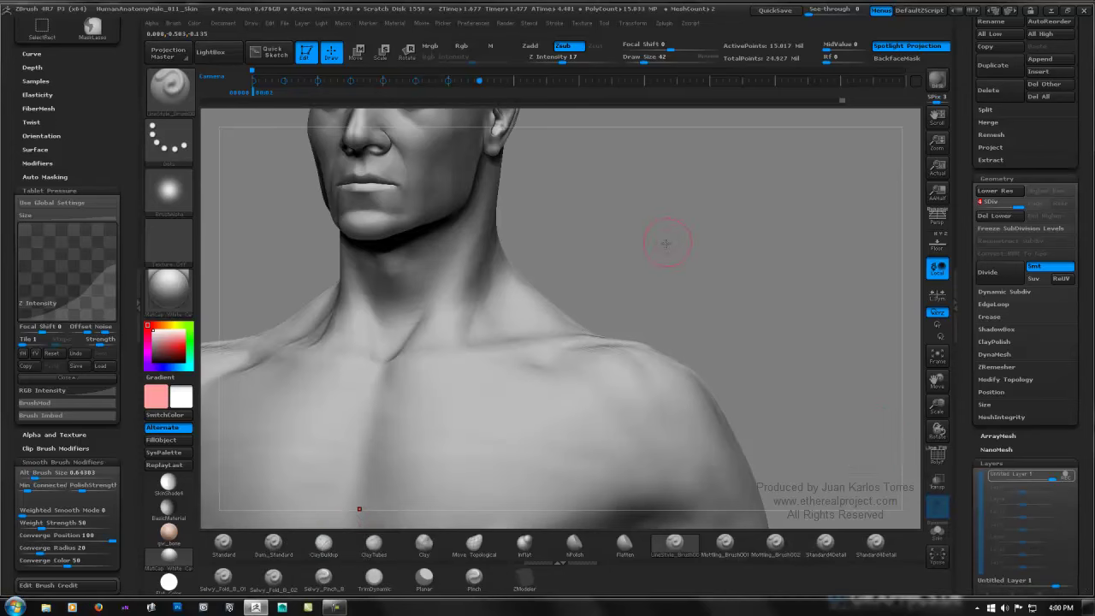
# Step: Carve a long horizontal crease across the upper neck beneath the chin, extending it around the side and softening it
pyautogui.moveTo(665, 244)
pyautogui.mouseDown(button='right')
pyautogui.moveTo(648, 285)
pyautogui.moveTo(577, 278)
pyautogui.moveTo(616, 254)
pyautogui.moveTo(617, 287)
pyautogui.mouseUp(button='right')
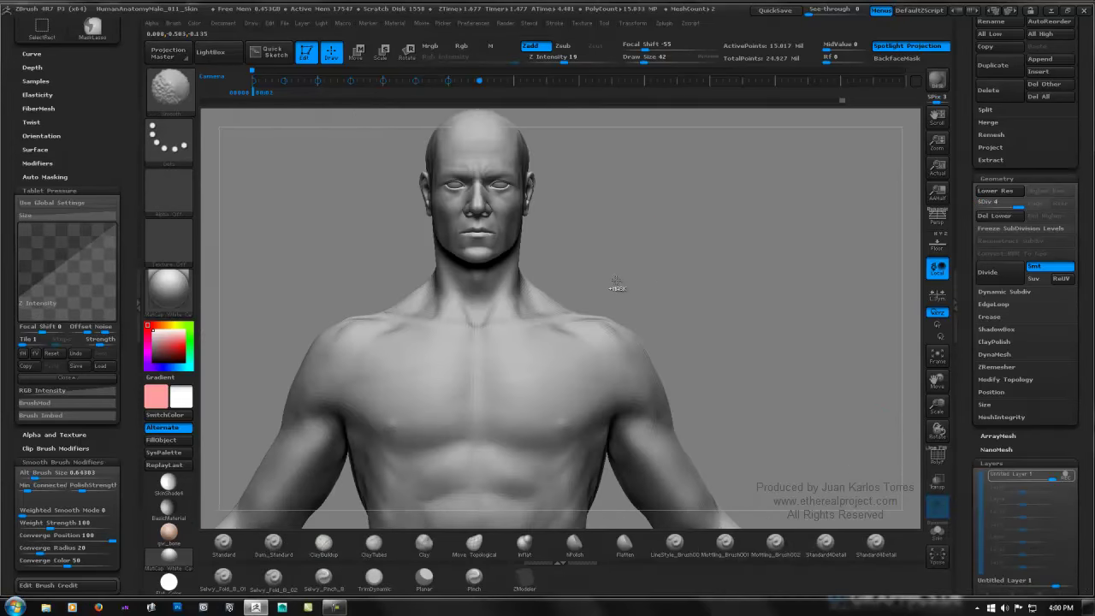
pyautogui.keyDown('alt'); pyautogui.moveTo(537, 288); pyautogui.dragTo(618, 332, button='right'); pyautogui.keyUp('alt')
pyautogui.keyDown('ctrl'); pyautogui.moveTo(580, 240); pyautogui.dragTo(601, 246, button='right'); pyautogui.keyUp('ctrl')
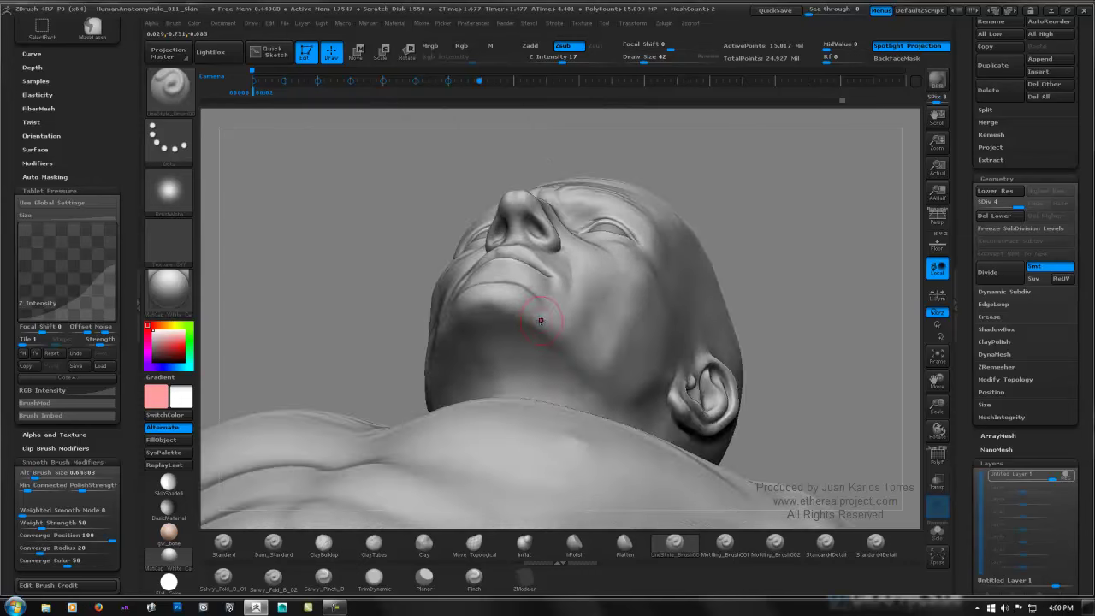
pyautogui.moveTo(520, 332); pyautogui.dragTo(561, 333, button='right')
pyautogui.keyDown('ctrl'); pyautogui.moveTo(484, 342); pyautogui.dragTo(449, 414, button='right'); pyautogui.keyUp('ctrl')
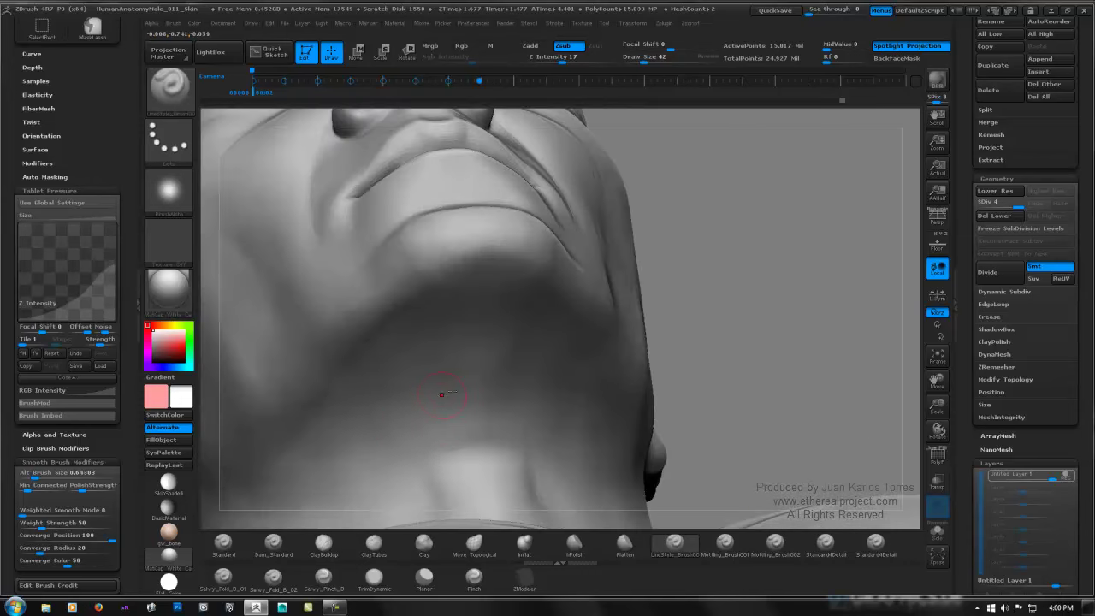
pyautogui.keyDown('alt'); pyautogui.moveTo(467, 375); pyautogui.dragTo(561, 302, button='right'); pyautogui.keyUp('alt')
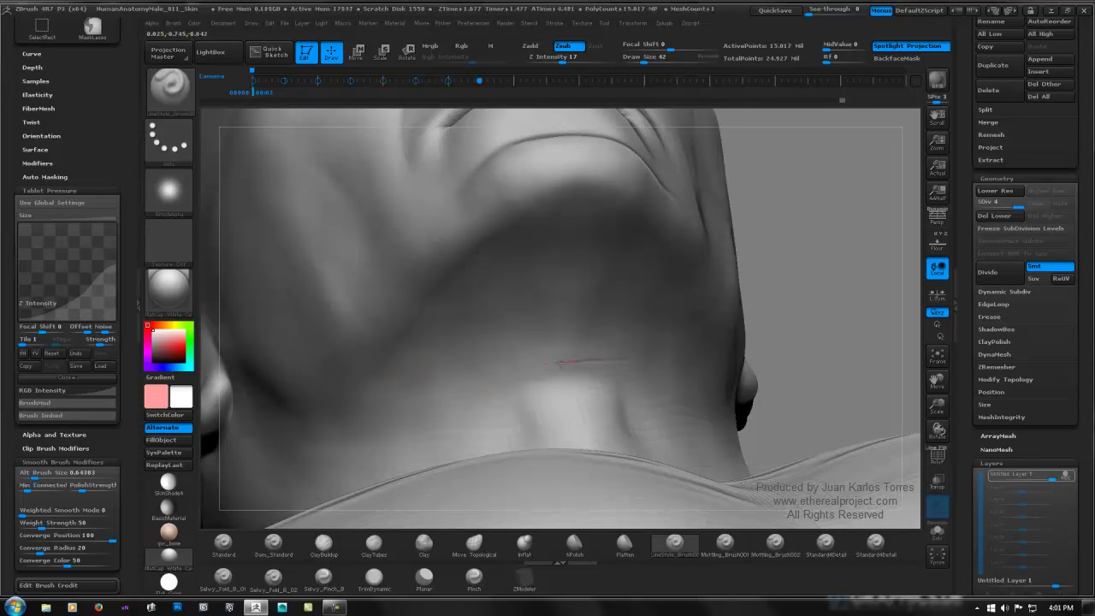
pyautogui.press('shift')
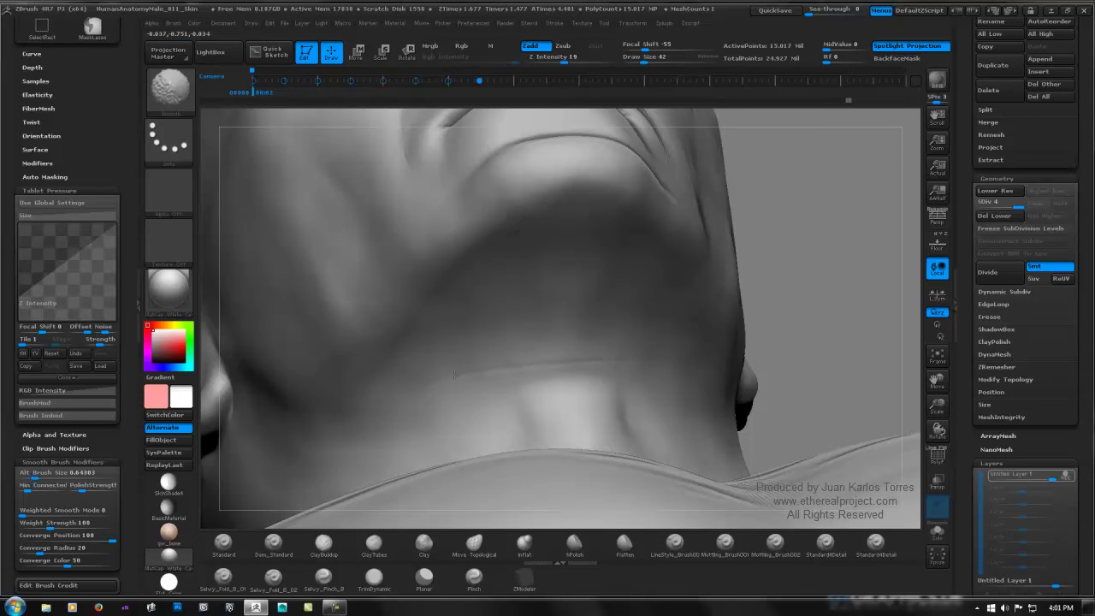
pyautogui.moveTo(455, 376); pyautogui.dragTo(674, 369, button='right')
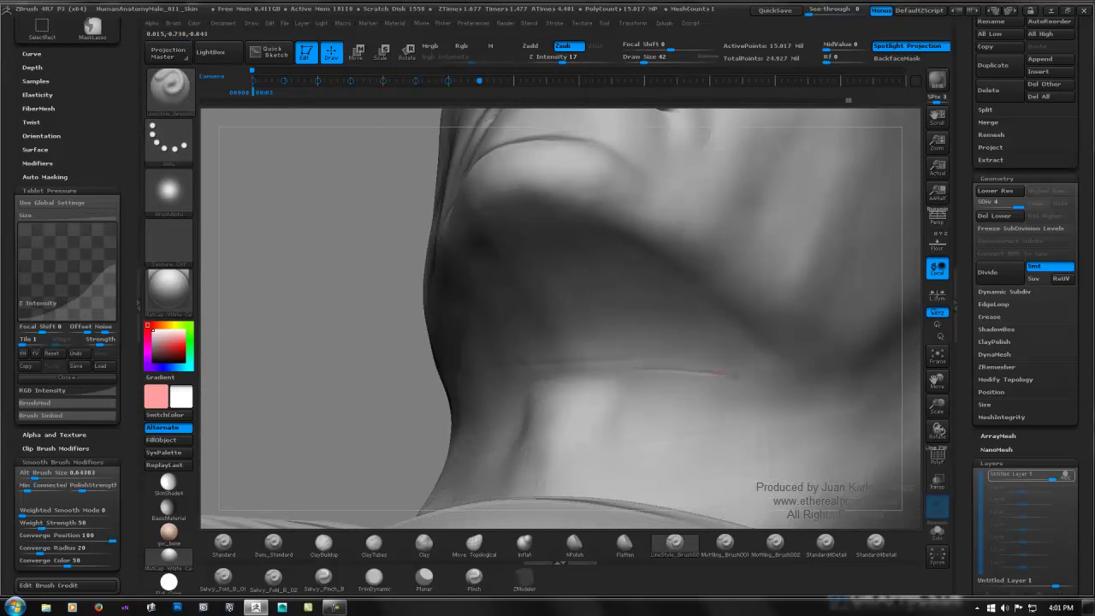
pyautogui.moveTo(723, 373); pyautogui.dragTo(748, 377)
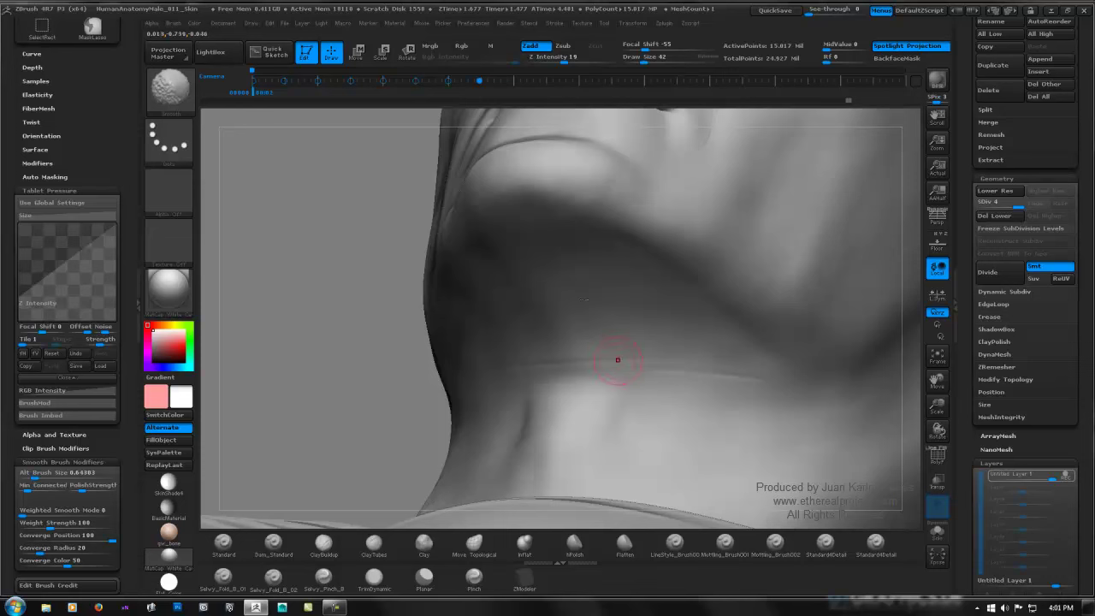
# Step: Return to a straight front view of the head and QuickSave the project
pyautogui.moveTo(618, 360)
pyautogui.keyDown('ctrl'); pyautogui.mouseDown(button='right')
pyautogui.moveTo(599, 296)
pyautogui.moveTo(590, 365)
pyautogui.moveTo(633, 358)
pyautogui.mouseUp(button='right'); pyautogui.keyUp('ctrl')
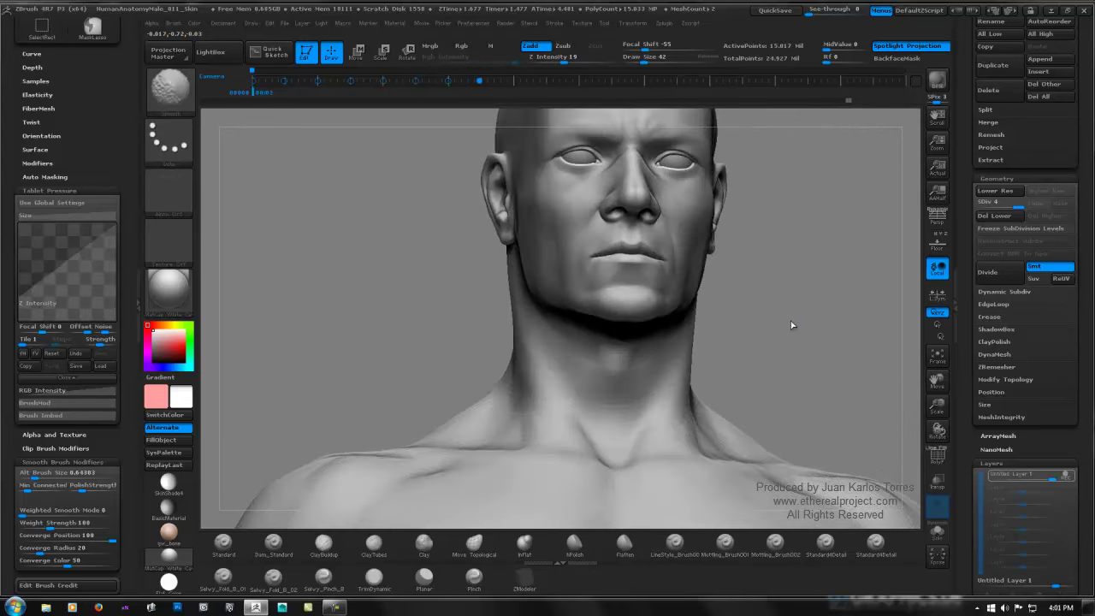
pyautogui.keyDown('shift'); pyautogui.moveTo(791, 323); pyautogui.dragTo(793, 306); pyautogui.keyUp('shift')
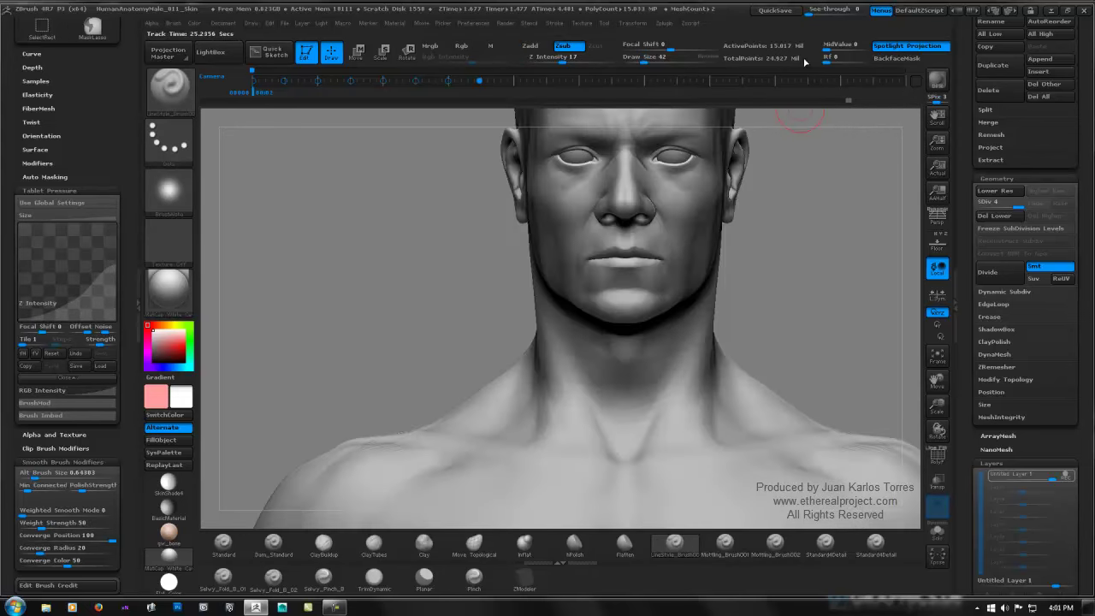
pyautogui.click(777, 10)
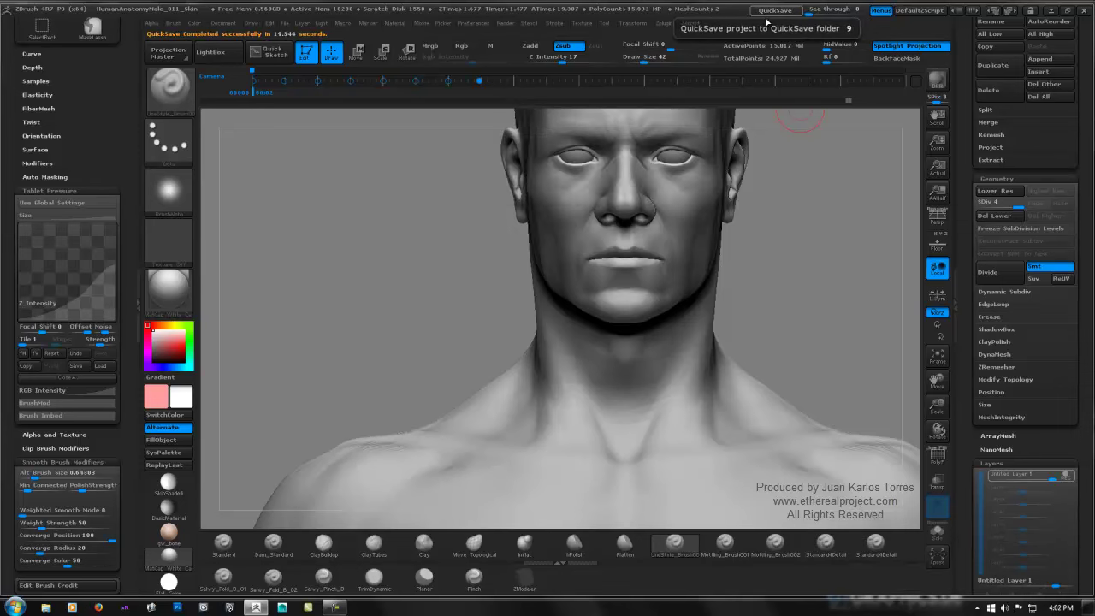
# Step: Define the upper lip's peak beneath the philtrum with the LineStyle brush, and smooth the surrounding lip surface
pyautogui.moveTo(719, 219); pyautogui.dragTo(761, 232, button='right')
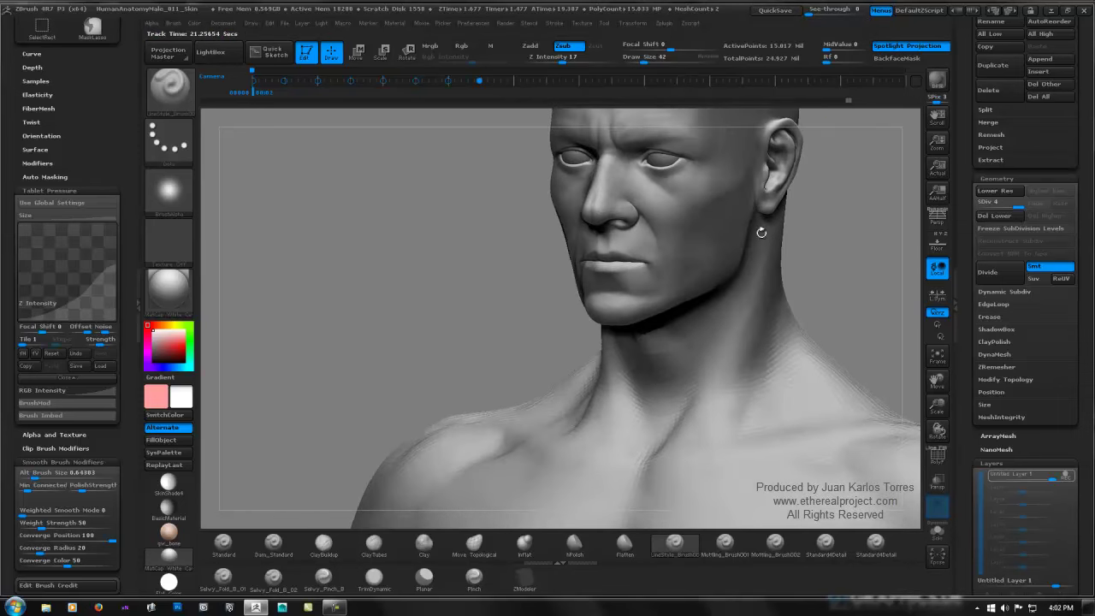
pyautogui.keyDown('alt'); pyautogui.moveTo(658, 256); pyautogui.dragTo(676, 253, button='right'); pyautogui.keyUp('alt')
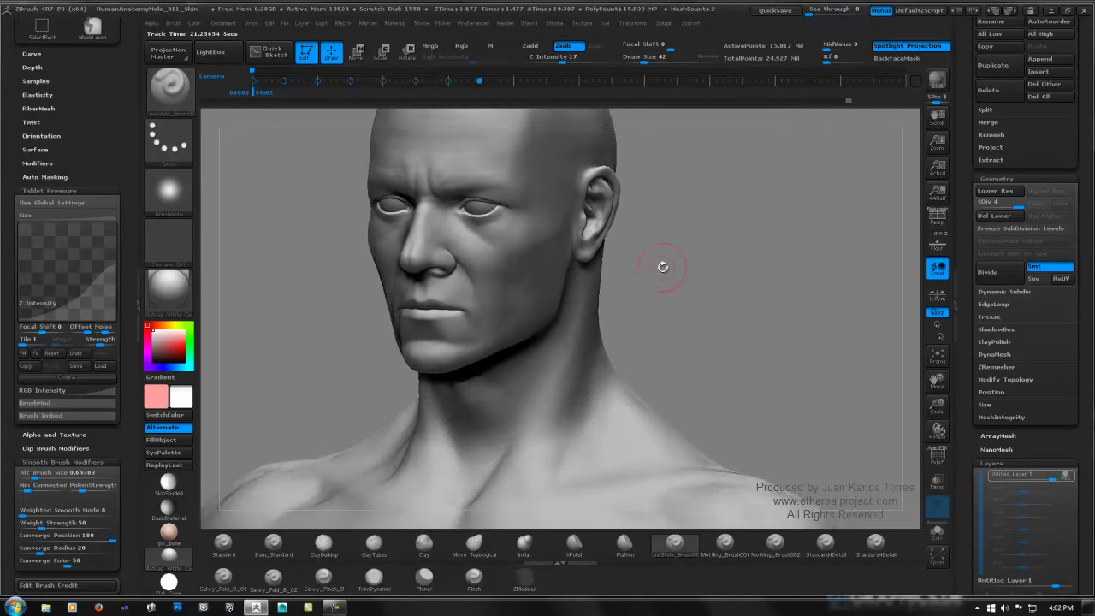
pyautogui.moveTo(663, 267)
pyautogui.mouseDown()
pyautogui.moveTo(565, 269)
pyautogui.moveTo(630, 269)
pyautogui.moveTo(668, 254)
pyautogui.mouseUp()
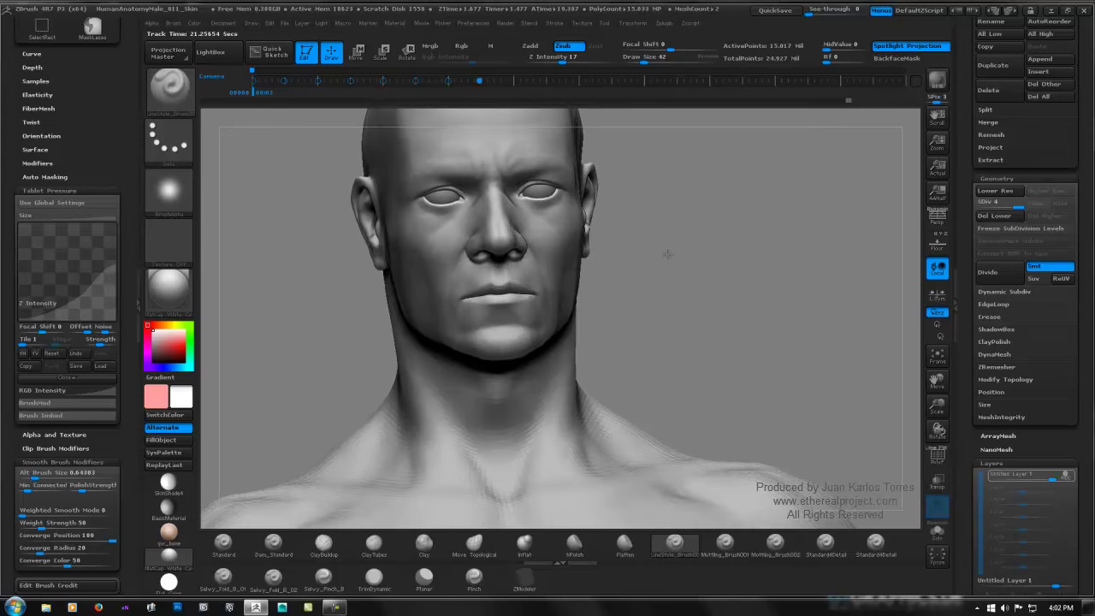
pyautogui.keyDown('shift'); pyautogui.moveTo(668, 254); pyautogui.dragTo(590, 338, button='right'); pyautogui.keyUp('shift')
pyautogui.keyDown('alt'); pyautogui.moveTo(545, 219); pyautogui.dragTo(629, 318, button='right'); pyautogui.keyUp('alt')
pyautogui.moveTo(506, 274)
pyautogui.mouseDown(button='right')
pyautogui.moveTo(545, 263)
pyautogui.moveTo(611, 276)
pyautogui.moveTo(599, 280)
pyautogui.mouseUp(button='right')
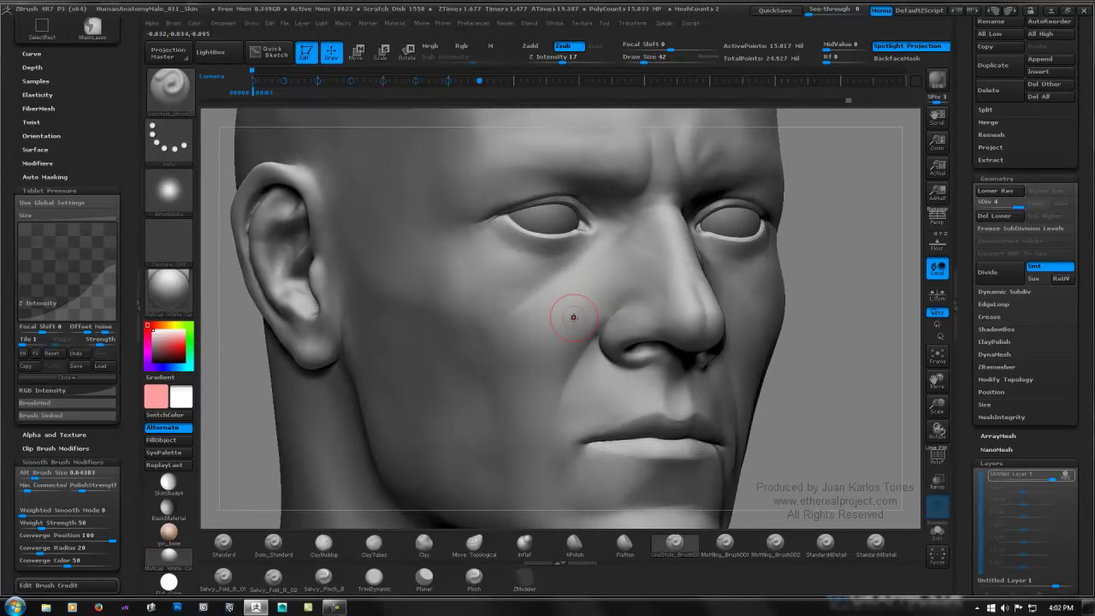
pyautogui.keyDown('alt'); pyautogui.moveTo(588, 366); pyautogui.dragTo(538, 230, button='right'); pyautogui.keyUp('alt')
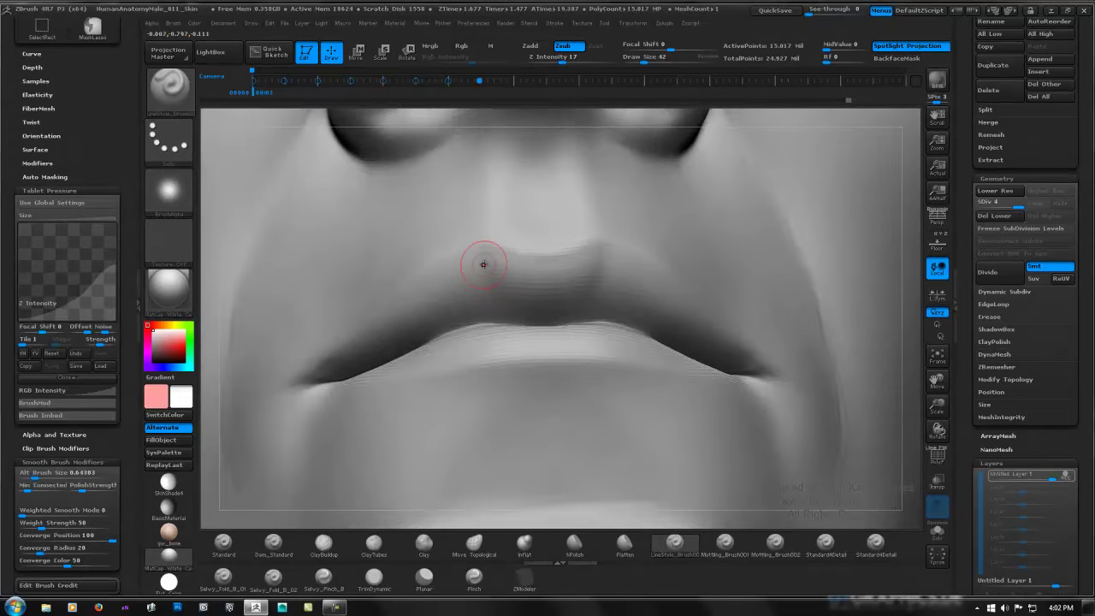
pyautogui.moveTo(482, 260)
pyautogui.mouseDown()
pyautogui.moveTo(507, 329)
pyautogui.moveTo(495, 297)
pyautogui.mouseUp()
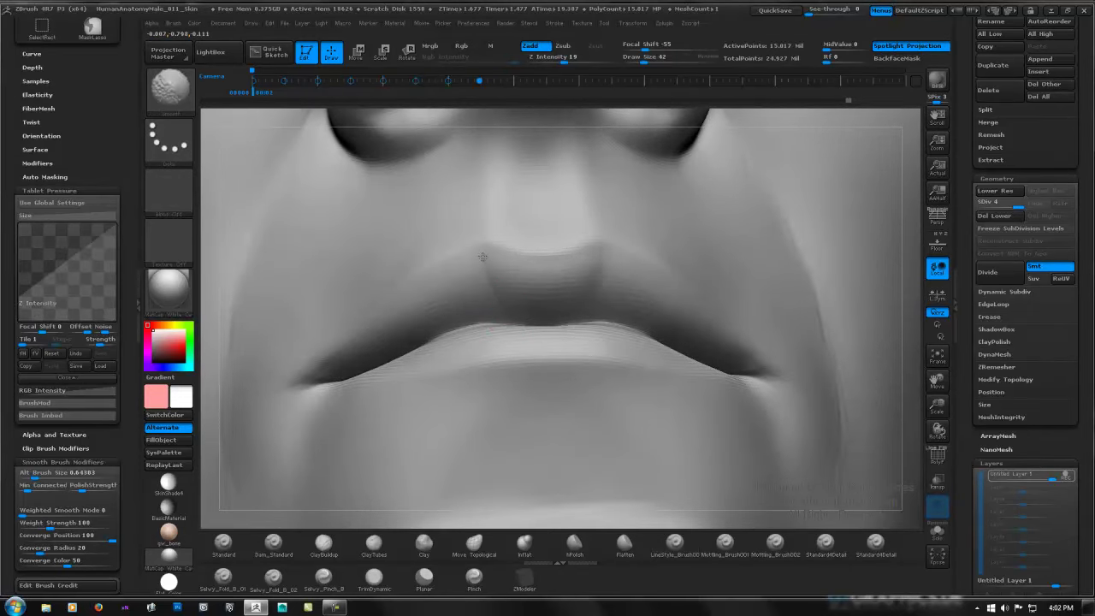
pyautogui.press('shift')
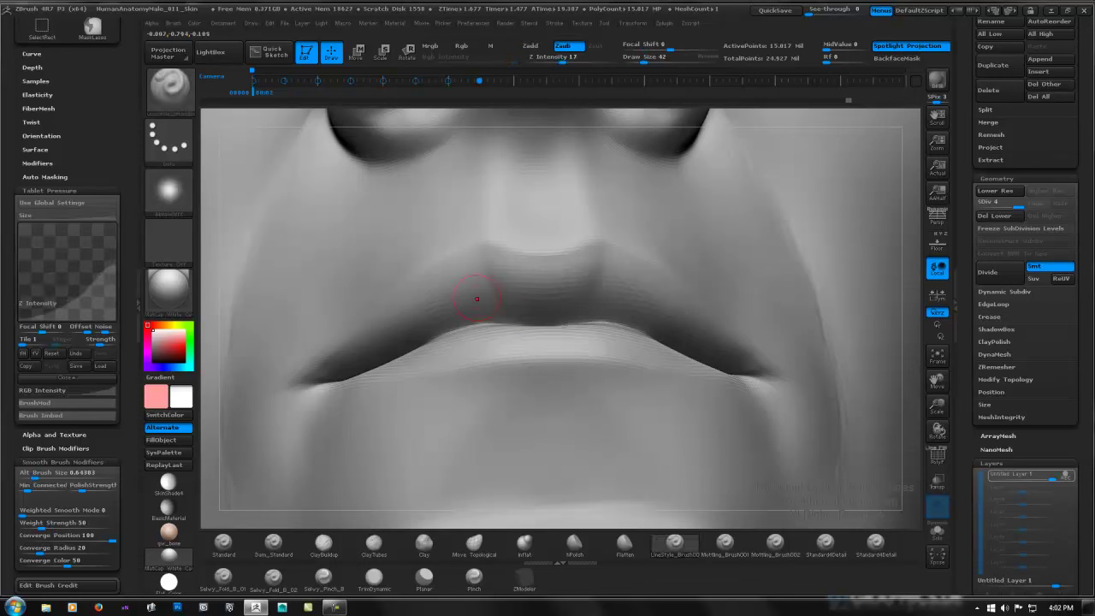
pyautogui.press('shift')
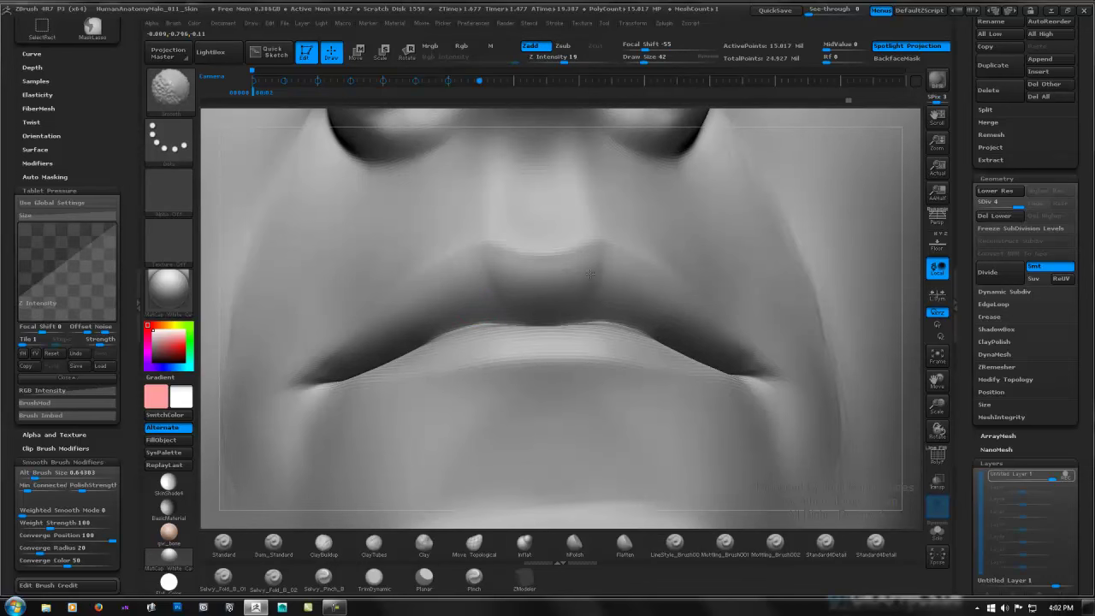
pyautogui.moveTo(508, 337); pyautogui.dragTo(476, 351, button='right')
pyautogui.press('shift')
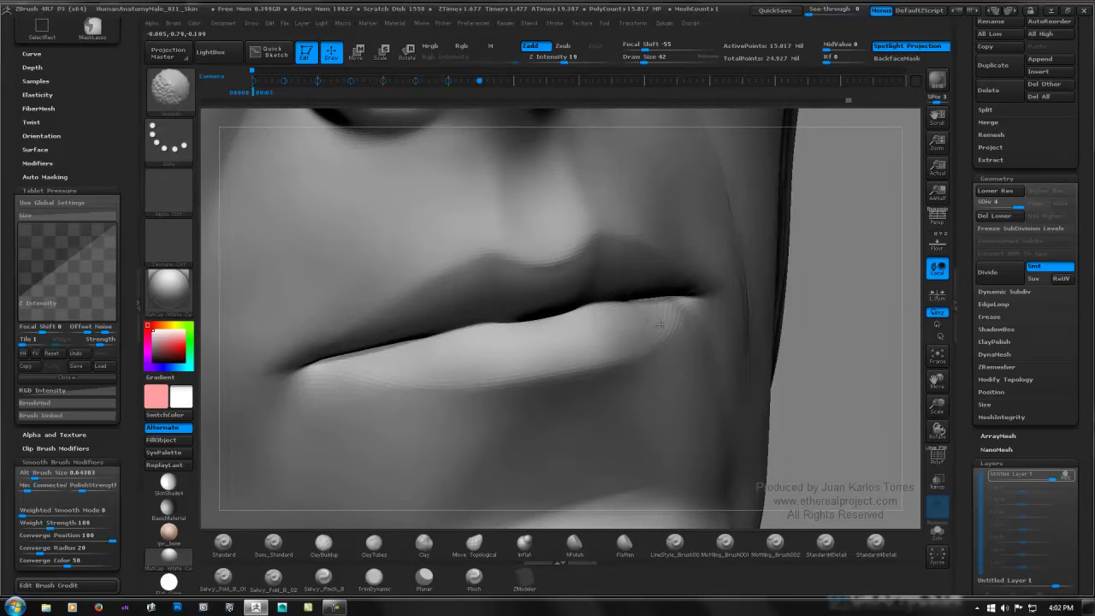
# Step: Carve the upper lip's border from the mouth corner up to the lip peak and soften the line
pyautogui.moveTo(613, 311)
pyautogui.mouseDown(button='right')
pyautogui.moveTo(505, 244)
pyautogui.moveTo(524, 275)
pyautogui.moveTo(541, 260)
pyautogui.moveTo(528, 258)
pyautogui.moveTo(519, 286)
pyautogui.mouseUp(button='right')
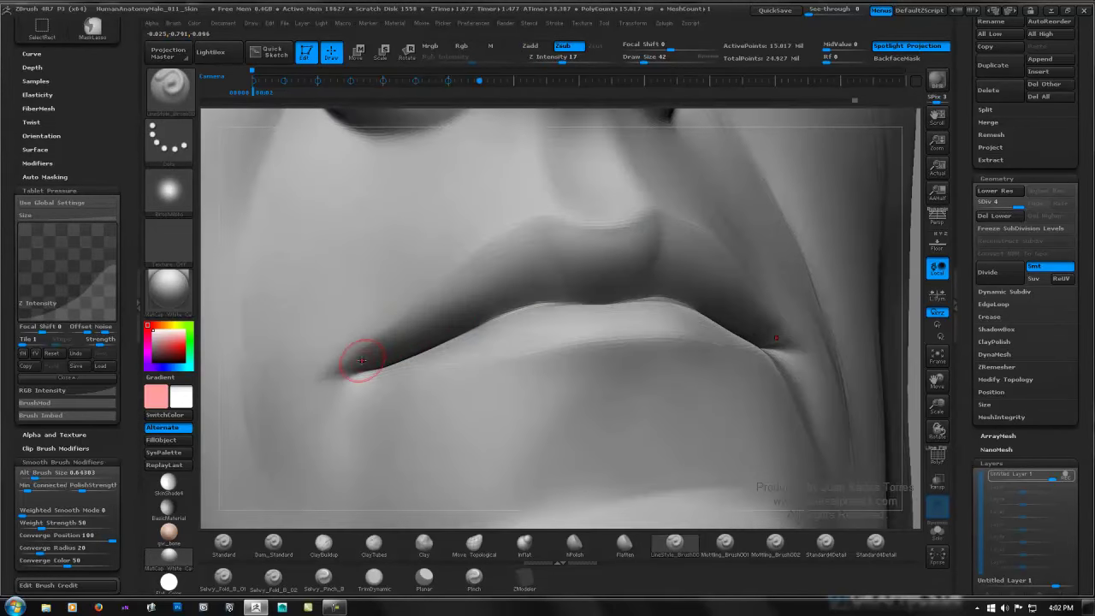
pyautogui.moveTo(361, 362); pyautogui.dragTo(417, 320)
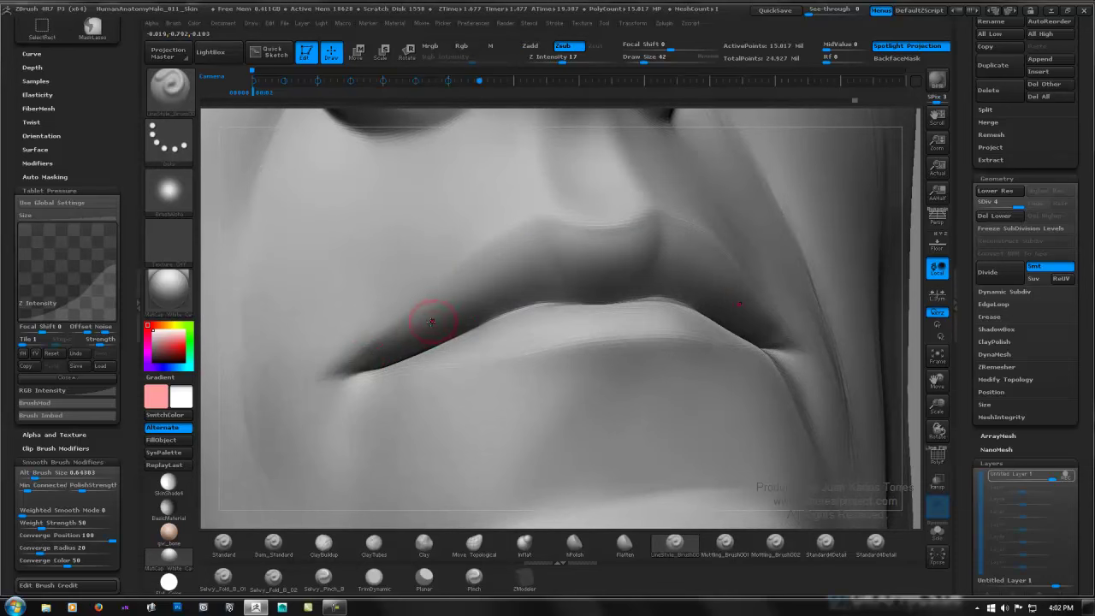
pyautogui.press('space')
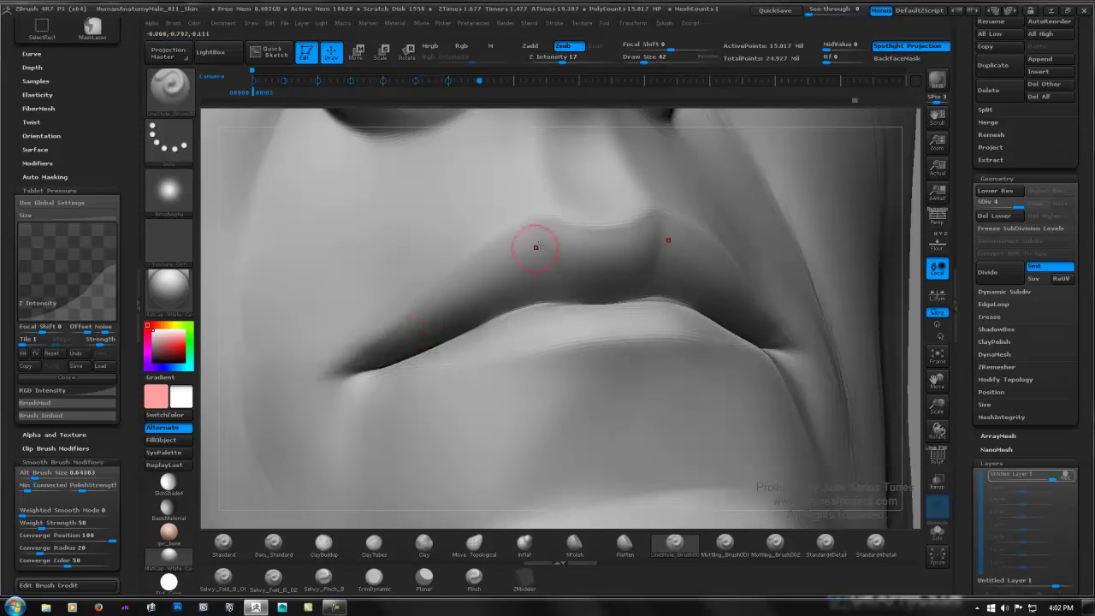
pyautogui.moveTo(540, 227); pyautogui.dragTo(515, 235)
pyautogui.moveTo(406, 324); pyautogui.dragTo(400, 323)
pyautogui.moveTo(523, 235)
pyautogui.keyDown('shift'); pyautogui.mouseDown()
pyautogui.moveTo(488, 258)
pyautogui.moveTo(547, 226)
pyautogui.mouseUp(); pyautogui.keyUp('shift')
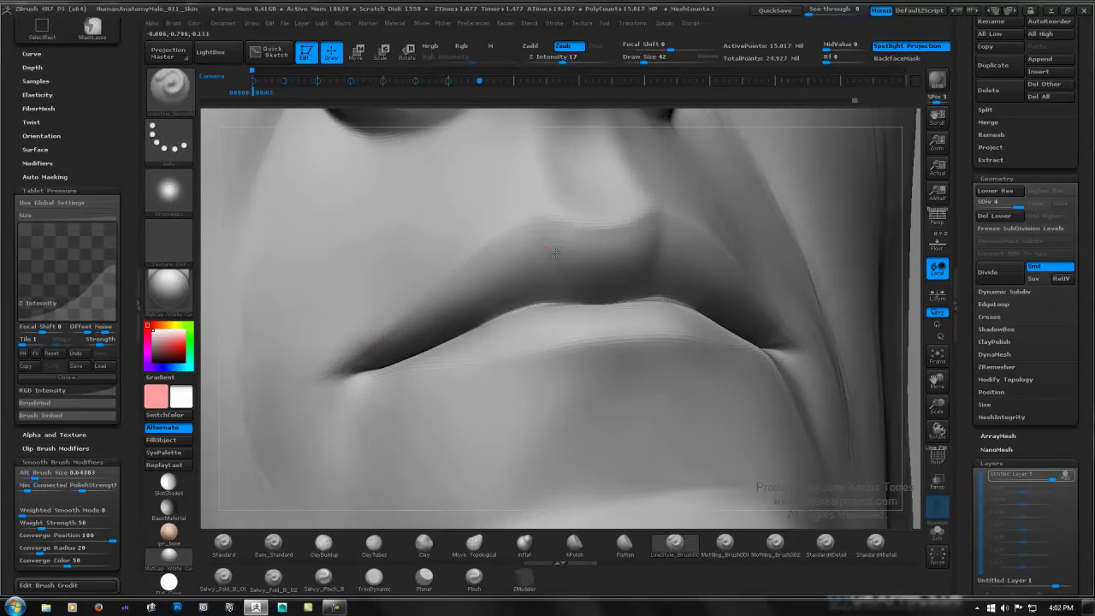
# Step: Set the brush's Draw Size to 65 with a lower Z Intensity, and refine and smooth the upper lip's sloping border
pyautogui.moveTo(569, 234); pyautogui.dragTo(555, 262, button='right')
pyautogui.press('space')
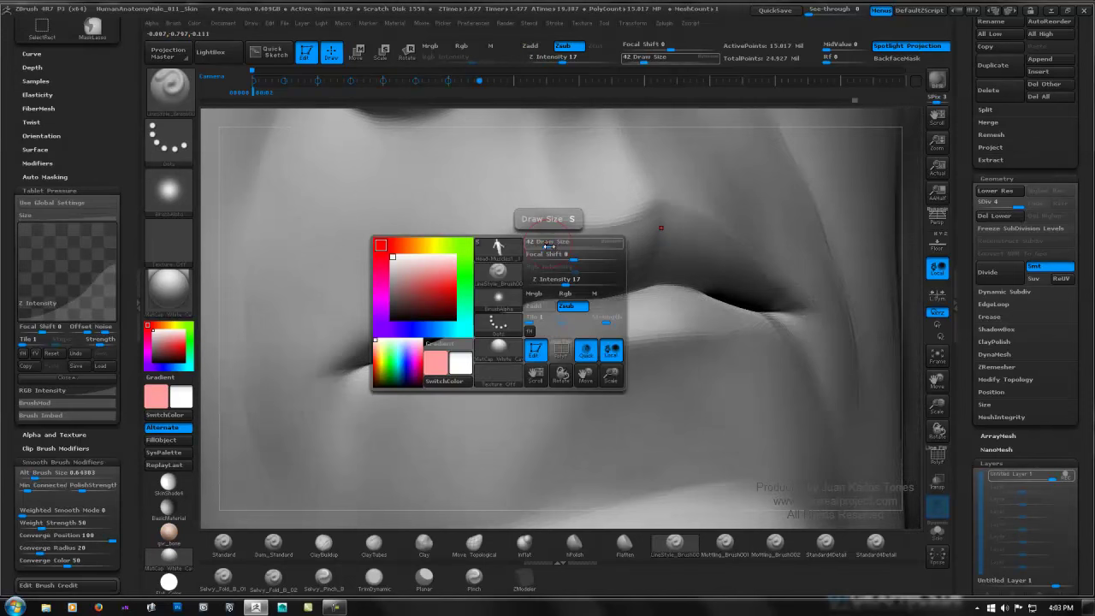
pyautogui.moveTo(548, 246)
pyautogui.mouseDown()
pyautogui.moveTo(552, 282)
pyautogui.moveTo(539, 281)
pyautogui.mouseUp()
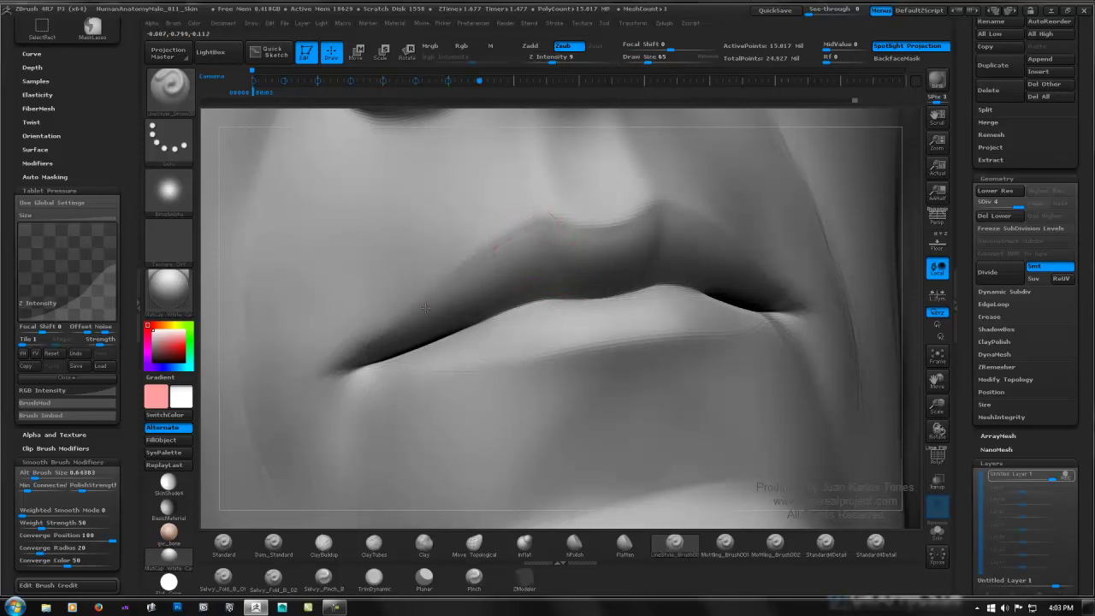
pyautogui.press('shift')
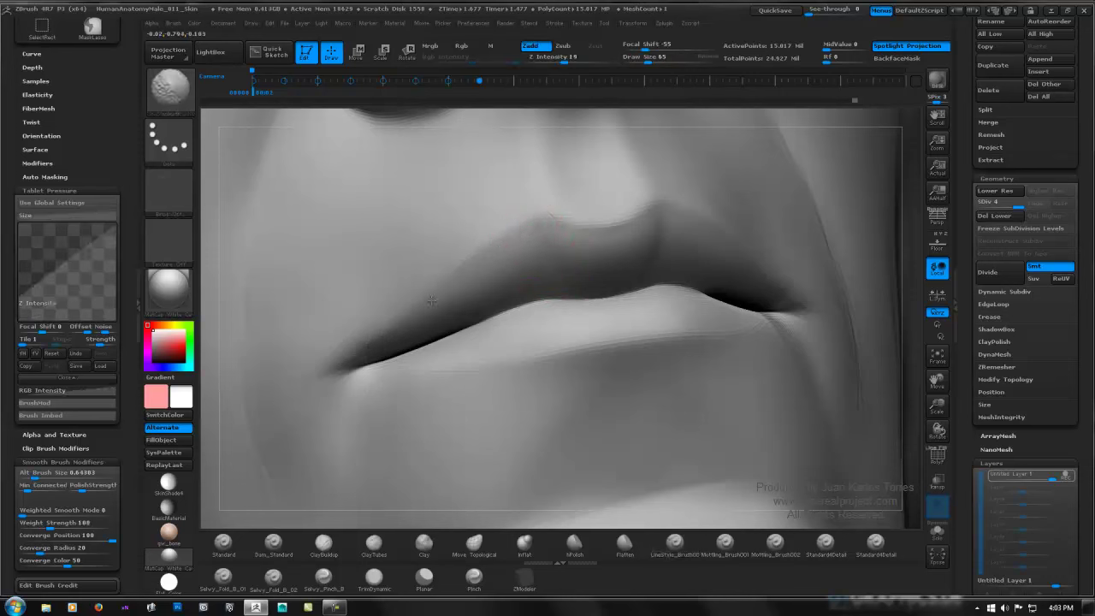
pyautogui.moveTo(572, 232); pyautogui.dragTo(559, 229)
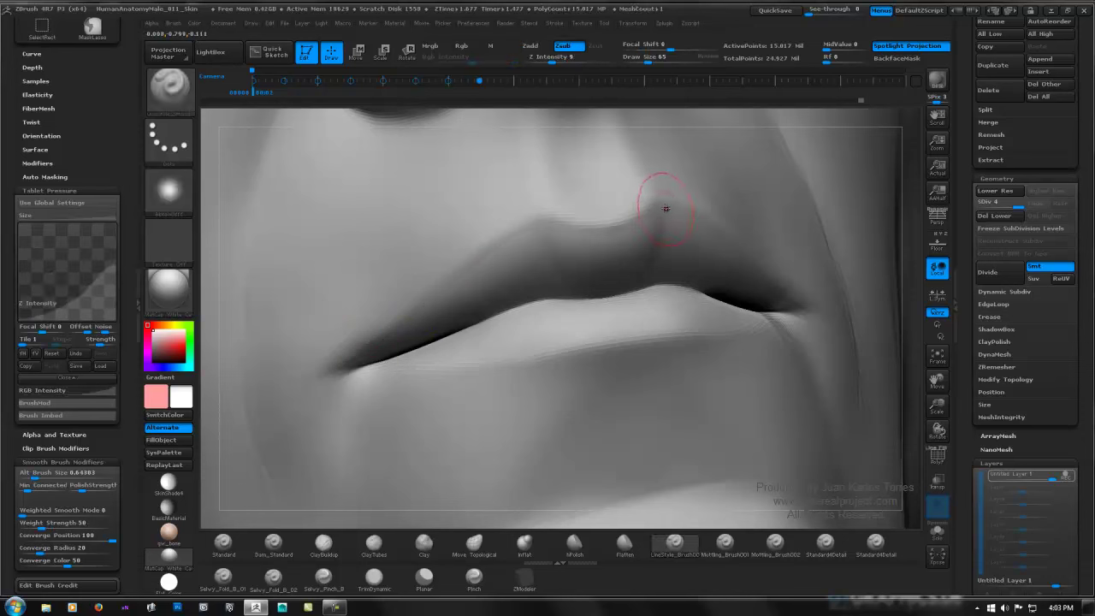
# Step: Carve light strokes across the dip of the upper lip's border directly beneath the philtrum
pyautogui.moveTo(575, 224); pyautogui.dragTo(557, 234, button='right')
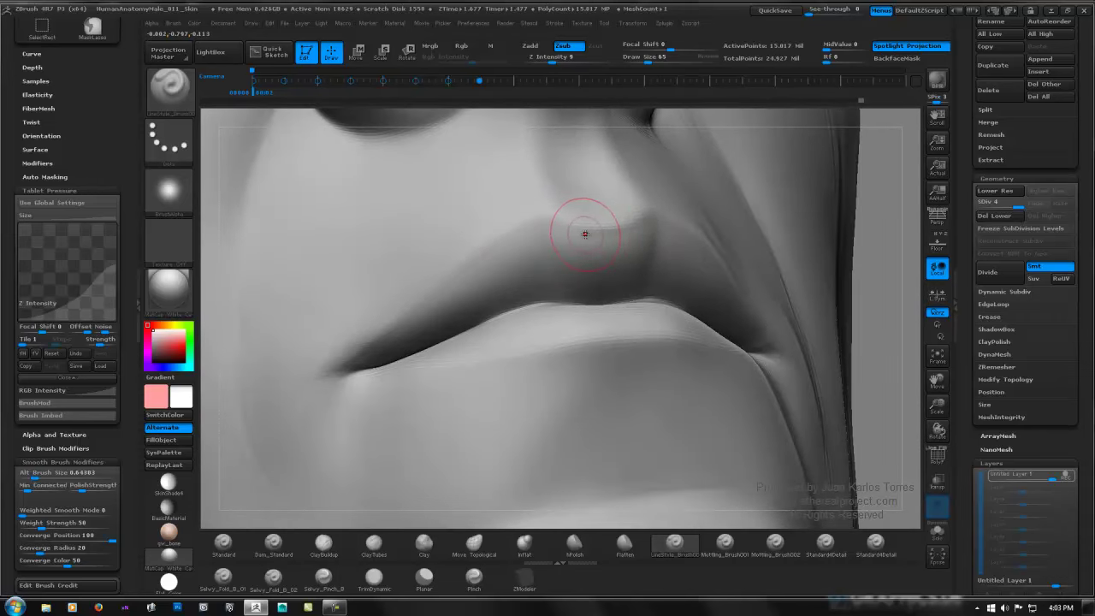
pyautogui.moveTo(556, 236); pyautogui.dragTo(635, 243)
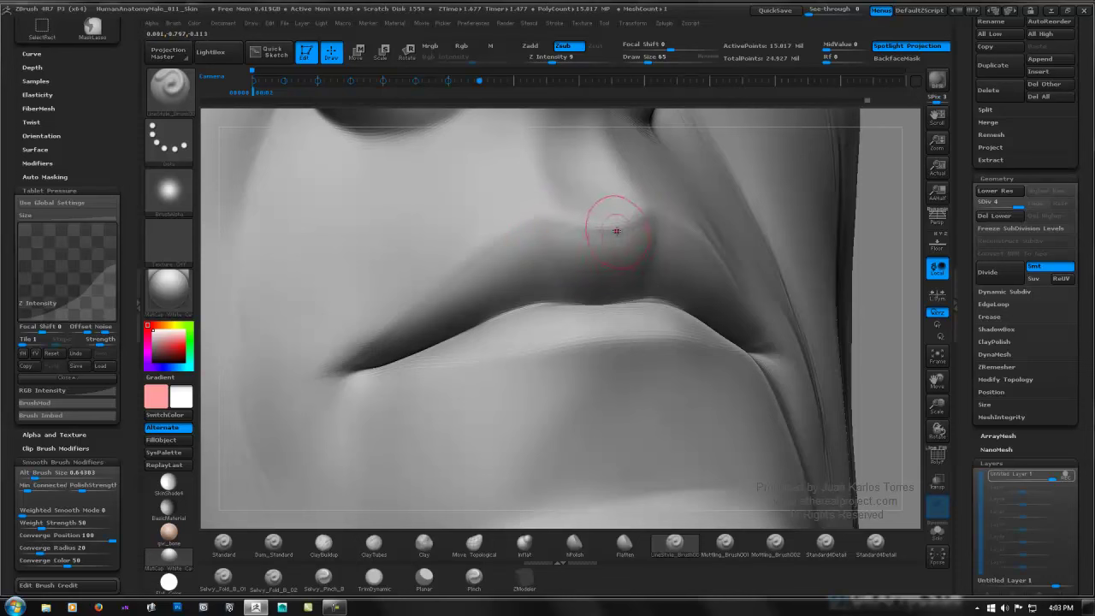
pyautogui.moveTo(543, 241); pyautogui.dragTo(610, 259)
pyautogui.moveTo(576, 296); pyautogui.dragTo(579, 303)
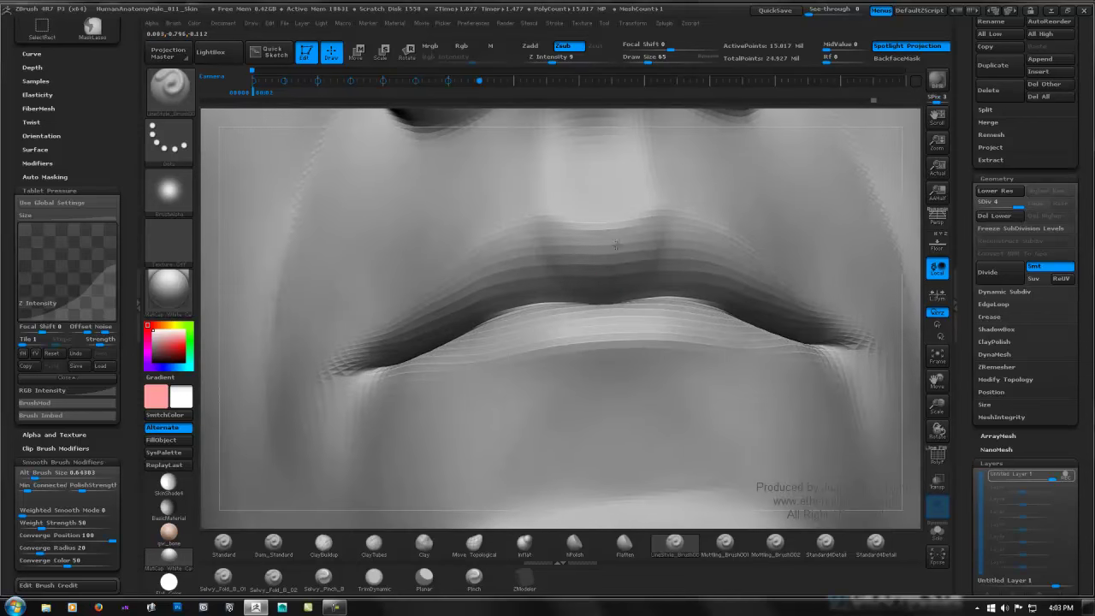
pyautogui.moveTo(630, 244); pyautogui.dragTo(557, 236)
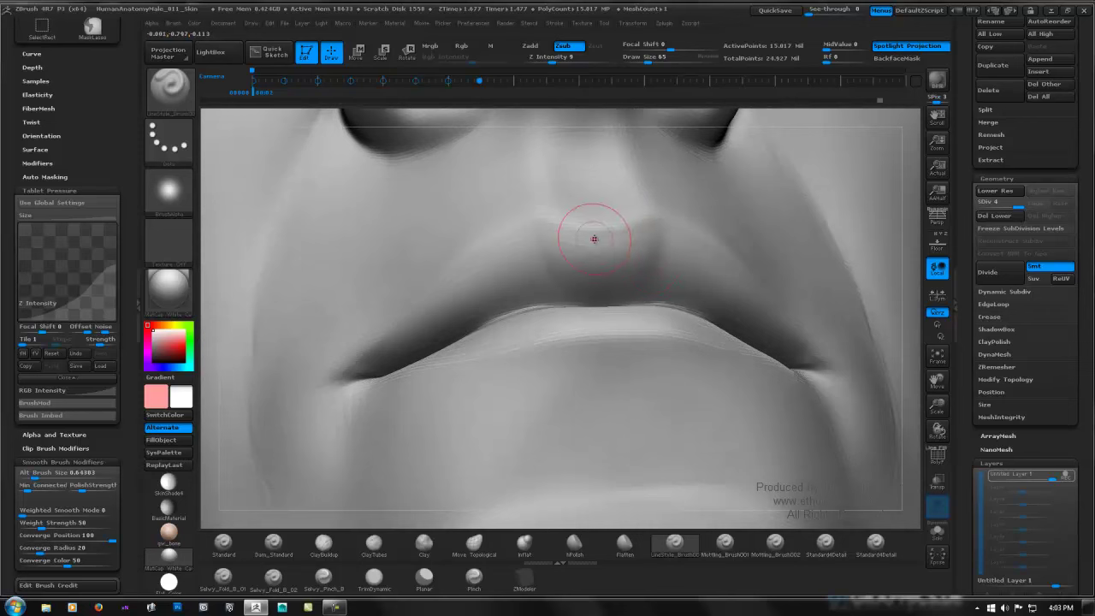
pyautogui.moveTo(564, 246); pyautogui.dragTo(562, 252)
# Step: Add short, faint creases across the middle of the upper lip between its border and the mouth opening
pyautogui.moveTo(568, 272); pyautogui.dragTo(564, 259, button='right')
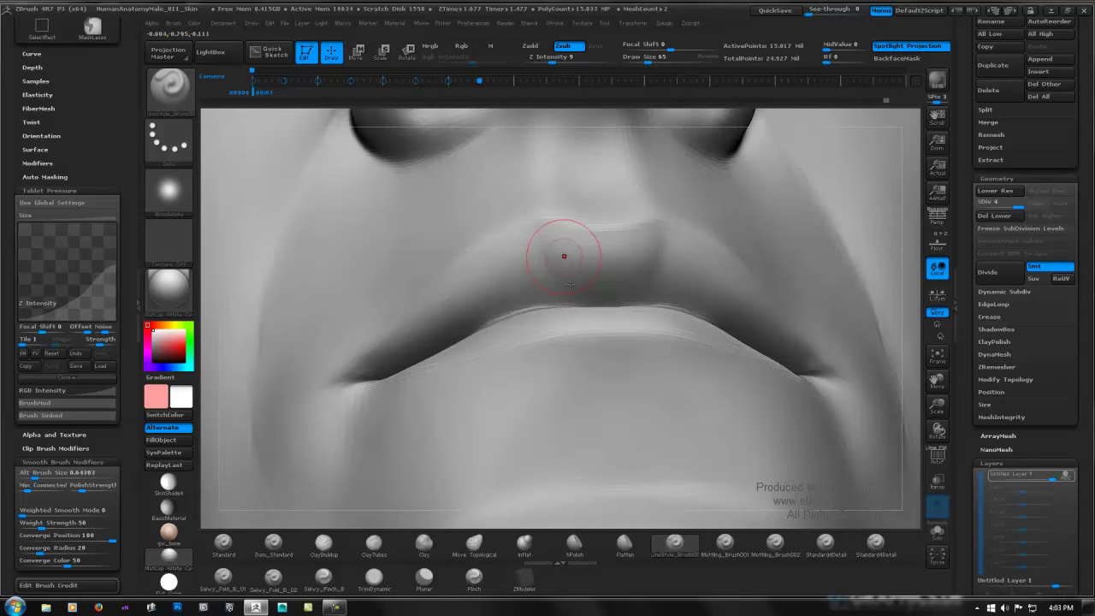
pyautogui.moveTo(570, 285); pyautogui.dragTo(560, 299)
pyautogui.moveTo(611, 270); pyautogui.dragTo(597, 250)
pyautogui.moveTo(612, 268)
pyautogui.mouseDown(button='right')
pyautogui.moveTo(606, 241)
pyautogui.moveTo(633, 242)
pyautogui.mouseUp(button='right')
pyautogui.moveTo(643, 255); pyautogui.dragTo(668, 259)
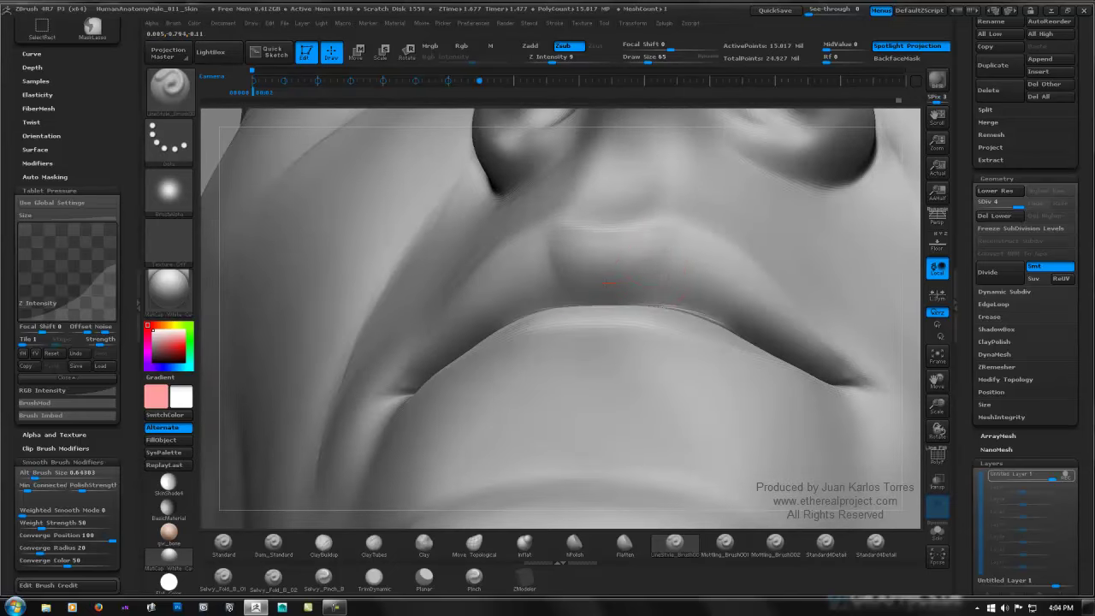
# Step: Carve fine creases running down the sides of the upper lip toward the mouth opening
pyautogui.moveTo(592, 249); pyautogui.dragTo(536, 247, button='right')
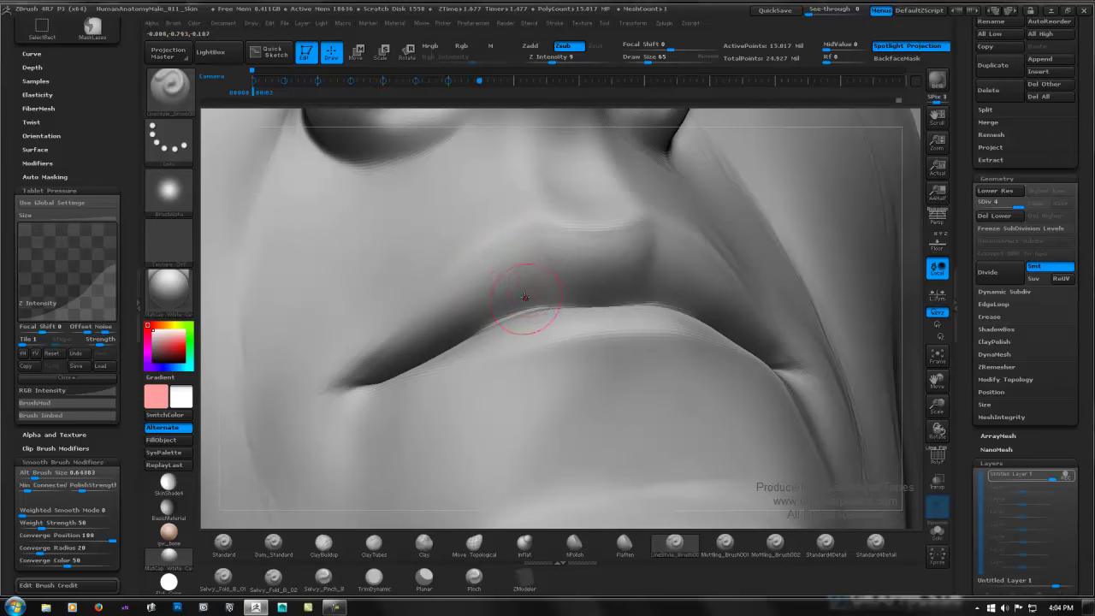
pyautogui.moveTo(533, 299); pyautogui.dragTo(552, 296, button='right')
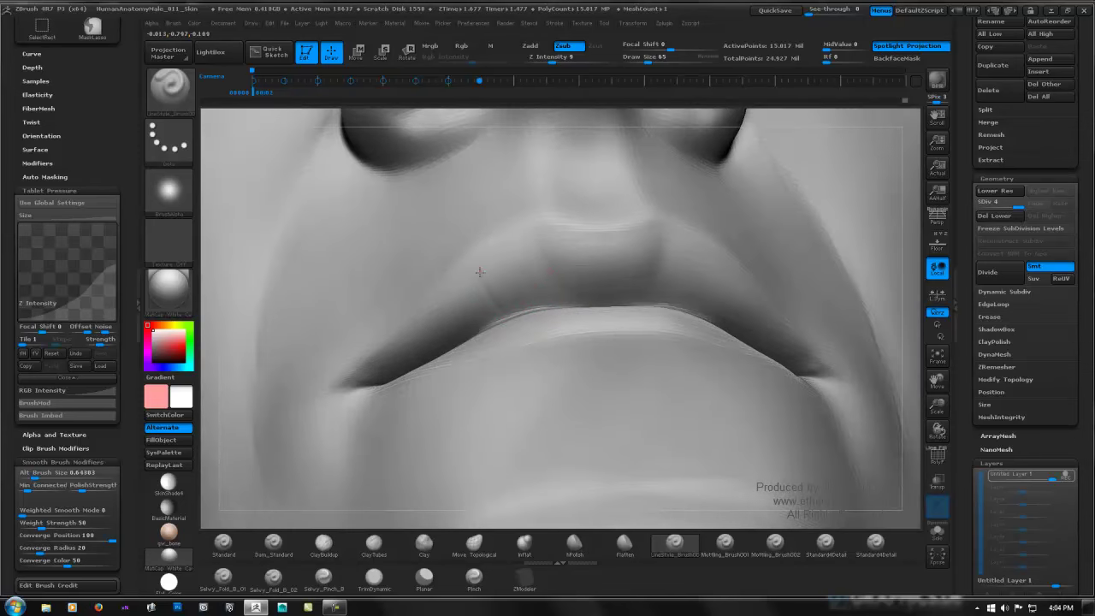
pyautogui.moveTo(647, 268); pyautogui.dragTo(667, 306, button='right')
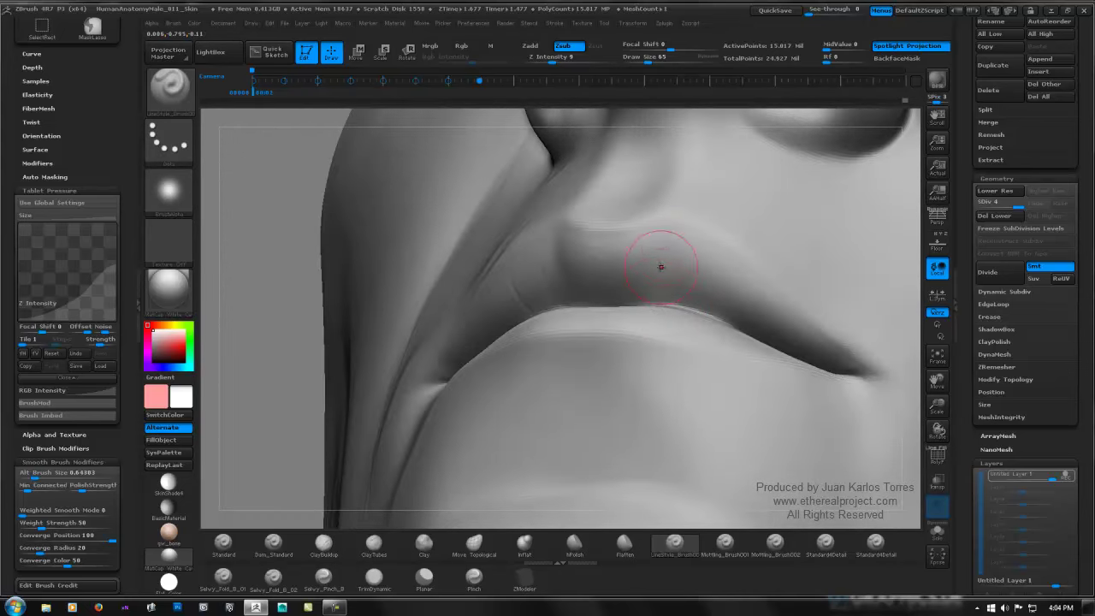
pyautogui.moveTo(672, 267)
pyautogui.mouseDown(button='right')
pyautogui.moveTo(738, 286)
pyautogui.moveTo(671, 284)
pyautogui.mouseUp(button='right')
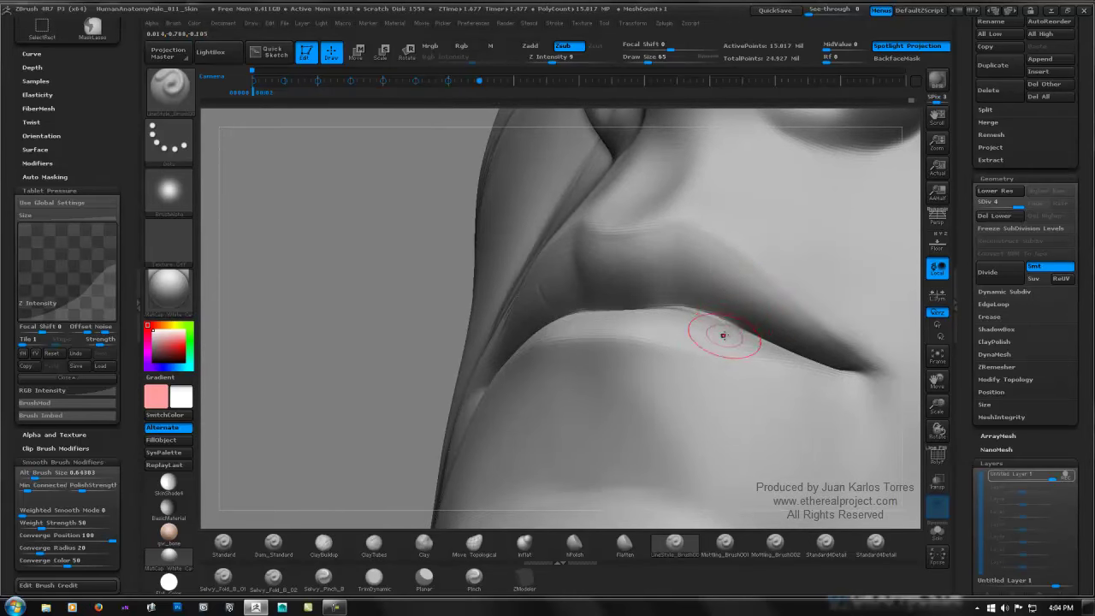
pyautogui.moveTo(723, 335)
pyautogui.mouseDown(button='right')
pyautogui.moveTo(753, 338)
pyautogui.moveTo(763, 362)
pyautogui.moveTo(743, 357)
pyautogui.mouseUp(button='right')
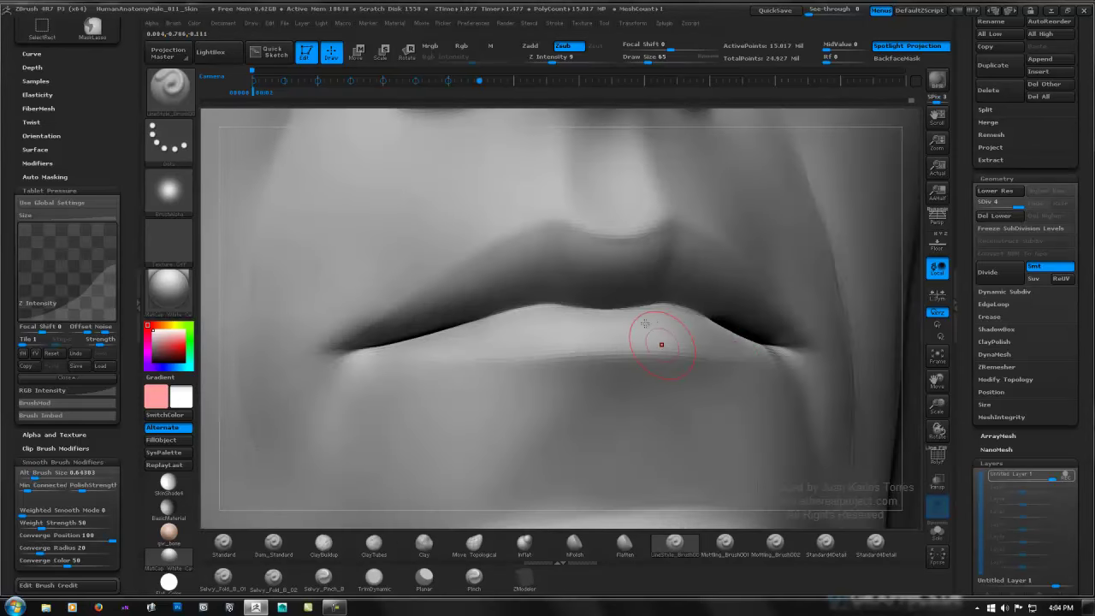
pyautogui.moveTo(556, 345)
pyautogui.mouseDown(button='right')
pyautogui.moveTo(525, 350)
pyautogui.moveTo(502, 306)
pyautogui.mouseUp(button='right')
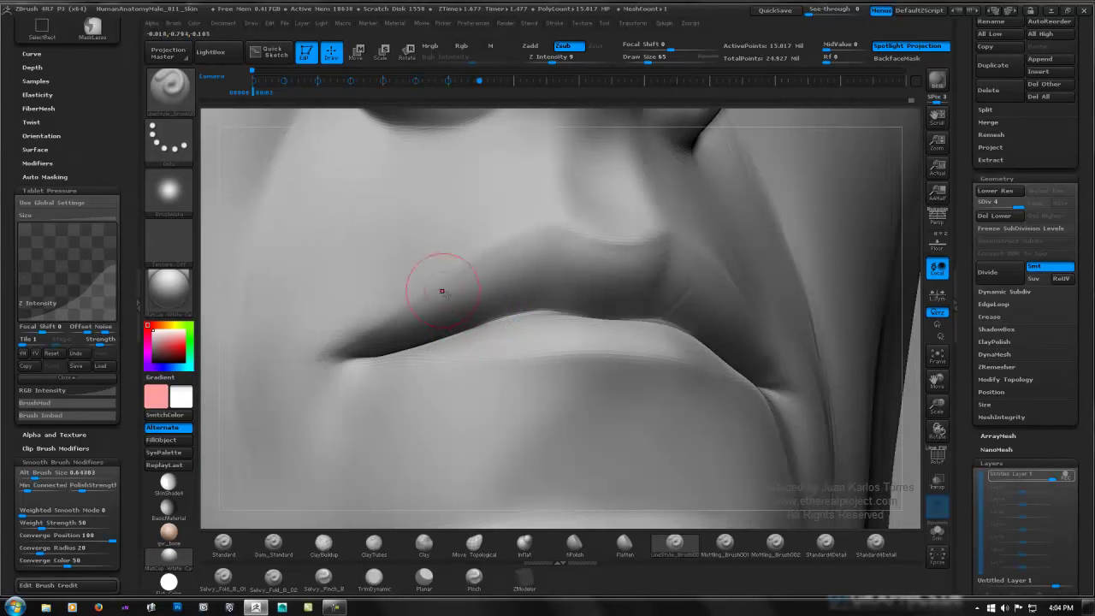
# Step: Smooth the creases on the sides of the upper lip between the mouth corners and the lip peaks
pyautogui.press('shift')
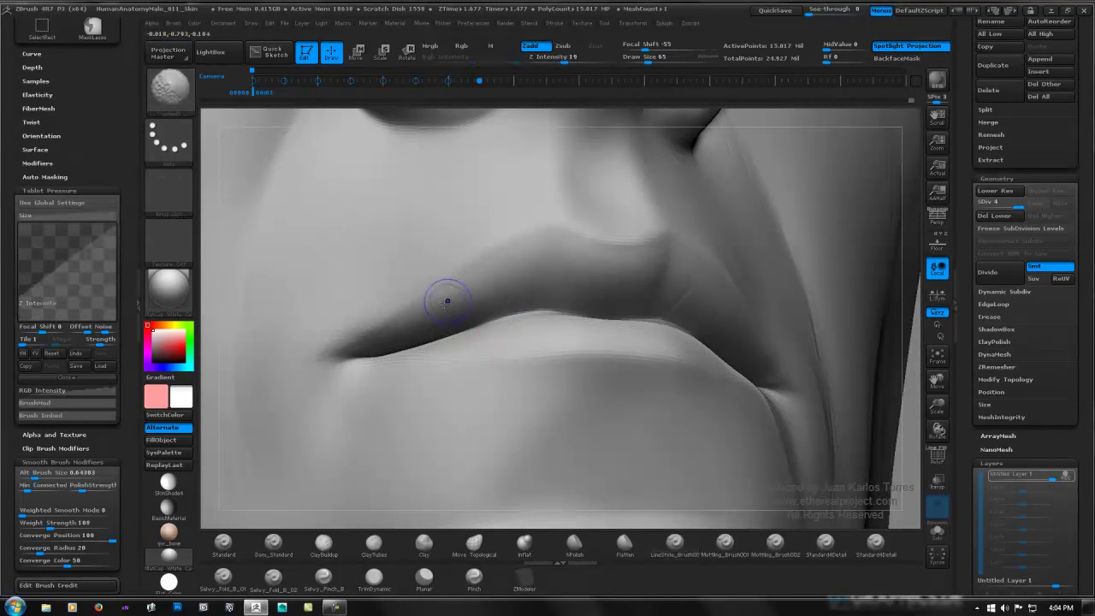
pyautogui.moveTo(491, 299)
pyautogui.keyDown('shift'); pyautogui.mouseDown()
pyautogui.moveTo(491, 274)
pyautogui.moveTo(522, 304)
pyautogui.moveTo(489, 267)
pyautogui.mouseUp(); pyautogui.keyUp('shift')
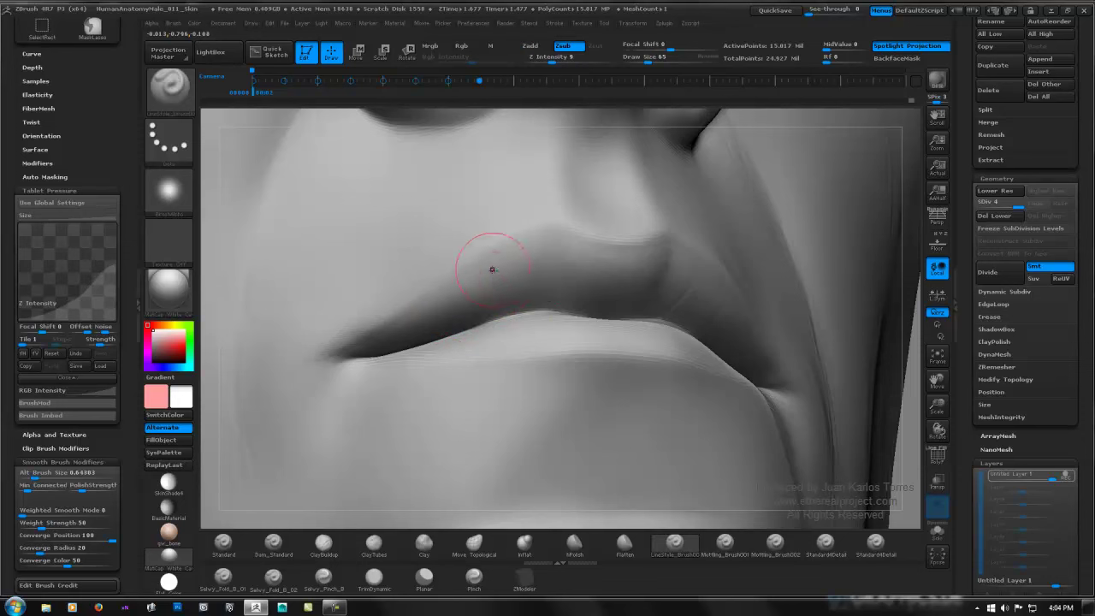
pyautogui.press('shift')
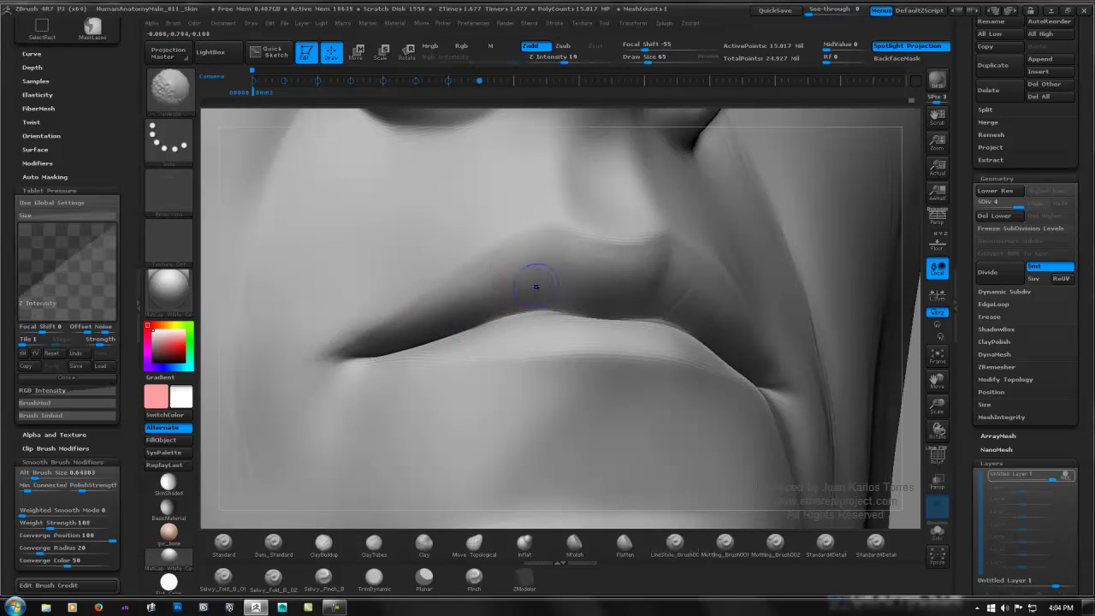
pyautogui.keyDown('shift'); pyautogui.moveTo(536, 287); pyautogui.dragTo(537, 260); pyautogui.keyUp('shift')
pyautogui.moveTo(624, 266); pyautogui.dragTo(720, 291, button='right')
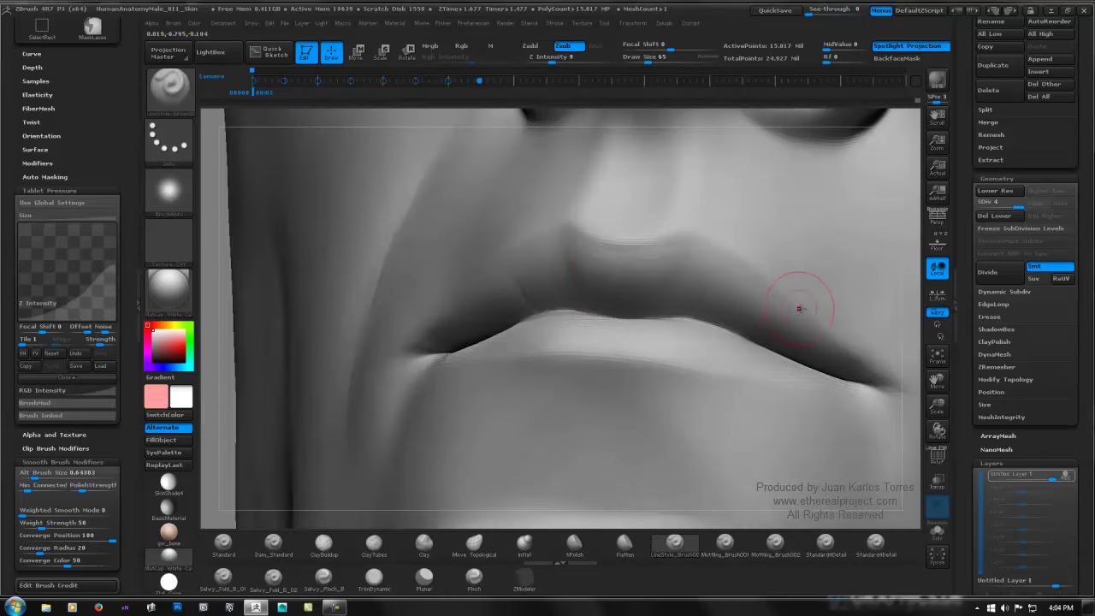
pyautogui.press('shift')
# Step: Load the Wrinkle_falloff_001_JK alpha from the alpha library onto the LineStyle brush
pyautogui.moveTo(721, 318); pyautogui.dragTo(618, 320, button='right')
pyautogui.moveTo(618, 321)
pyautogui.mouseDown()
pyautogui.moveTo(520, 362)
pyautogui.moveTo(428, 318)
pyautogui.mouseUp()
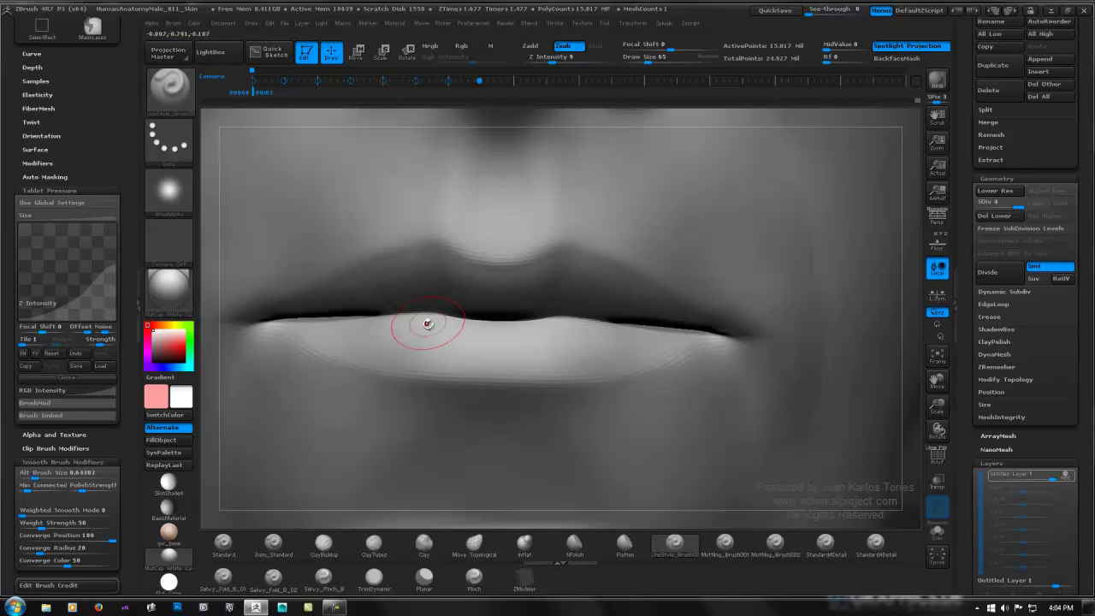
pyautogui.moveTo(430, 325)
pyautogui.mouseDown(button='right')
pyautogui.moveTo(446, 325)
pyautogui.moveTo(422, 316)
pyautogui.mouseUp(button='right')
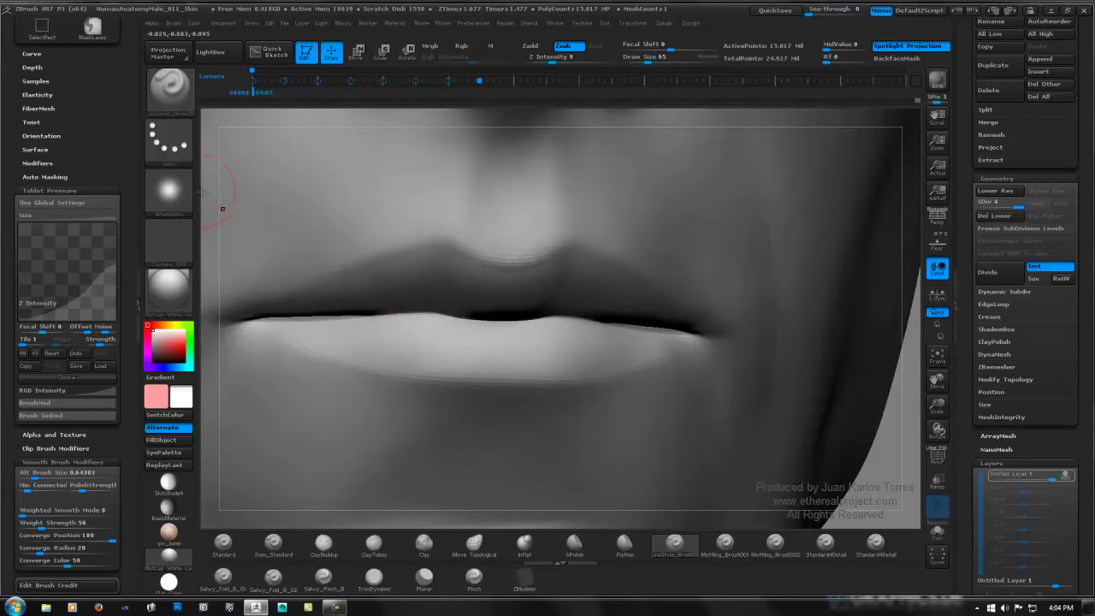
pyautogui.press('b')
pyautogui.press('b')
pyautogui.press('b')
pyautogui.press(',')
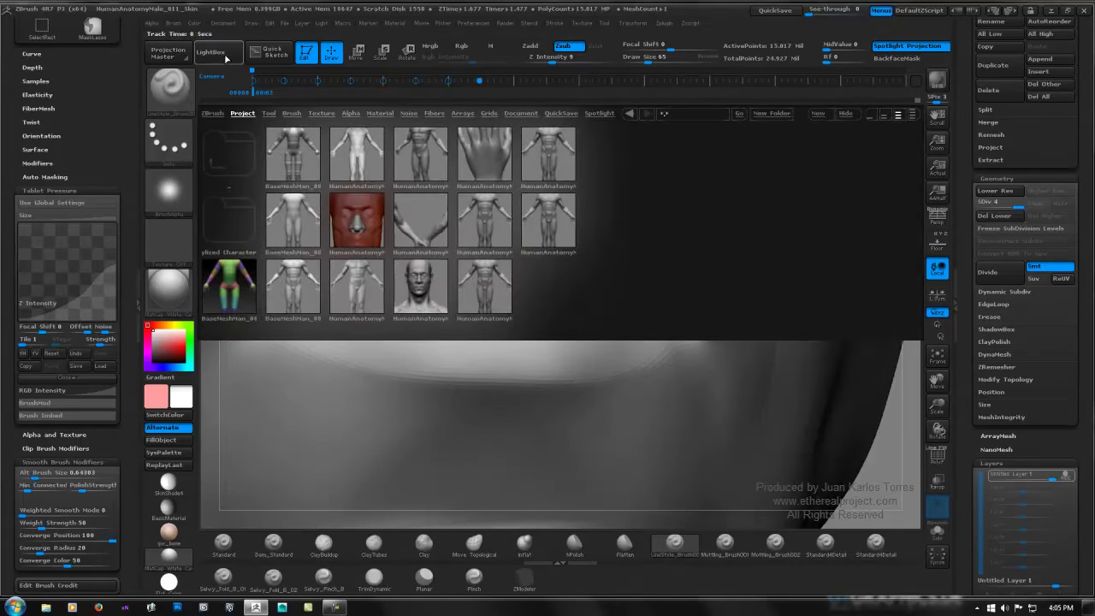
pyautogui.click(362, 114)
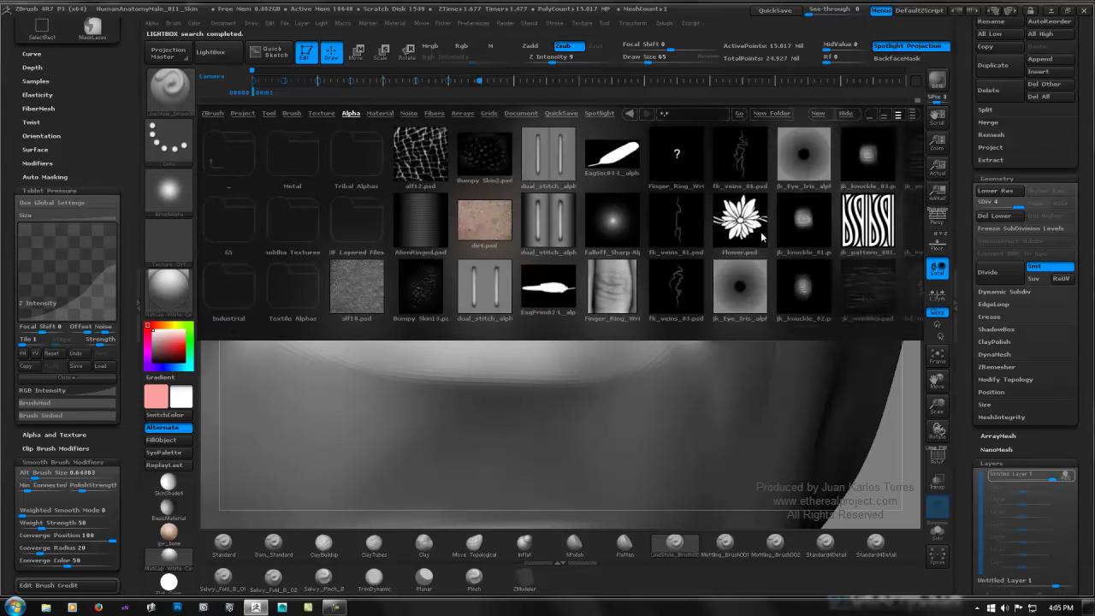
pyautogui.moveTo(762, 236); pyautogui.dragTo(572, 230)
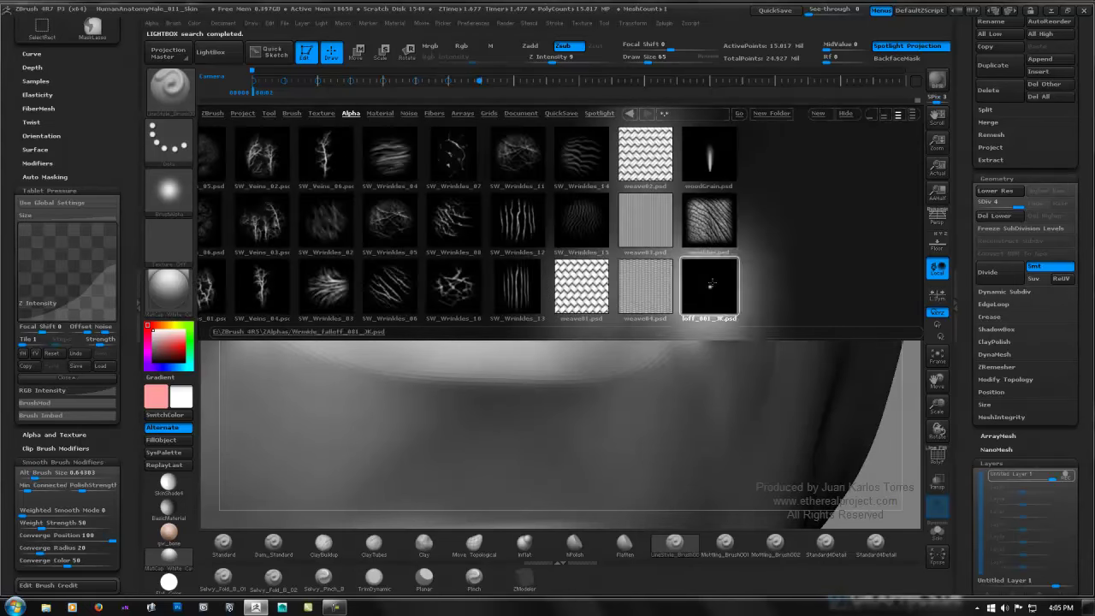
pyautogui.doubleClick(707, 283)
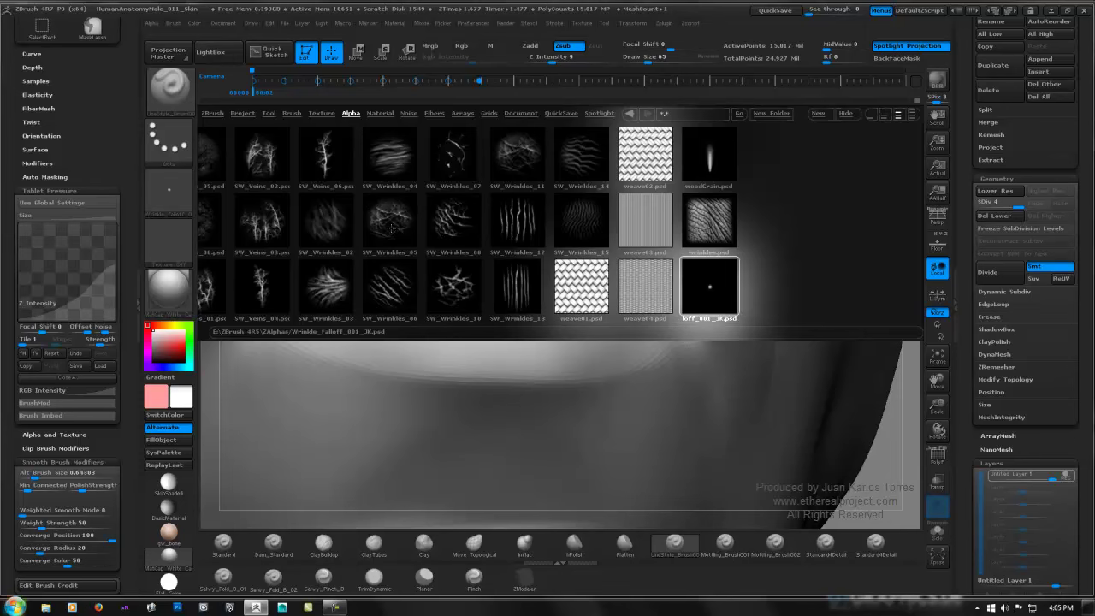
# Step: Load SW_Pores_02 from the alpha library as a texture and convert it into a brush alpha
pyautogui.moveTo(394, 228); pyautogui.dragTo(577, 221)
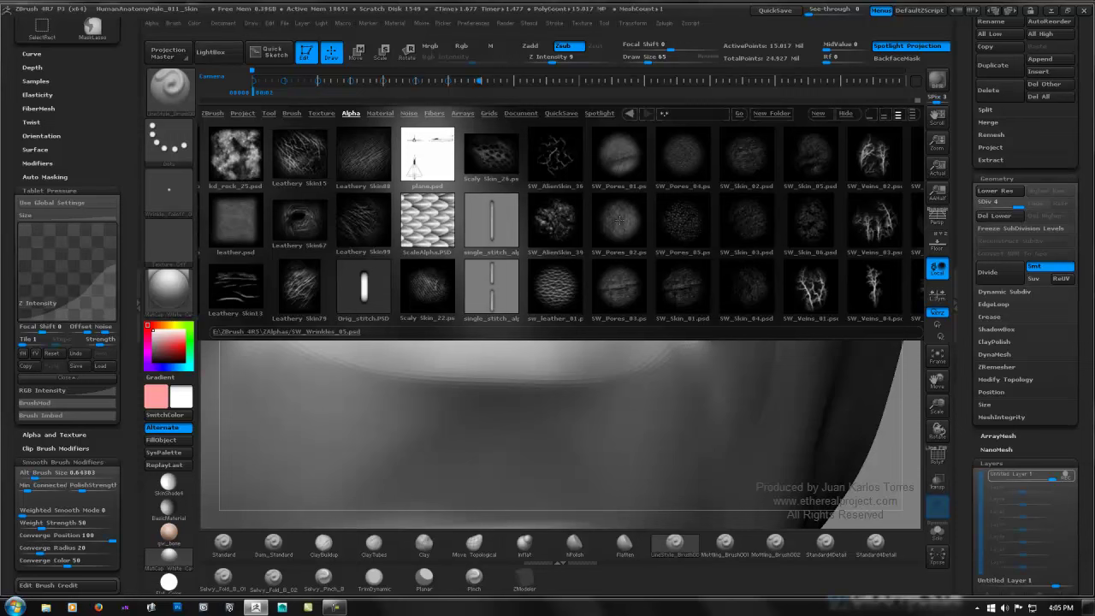
pyautogui.doubleClick(618, 219)
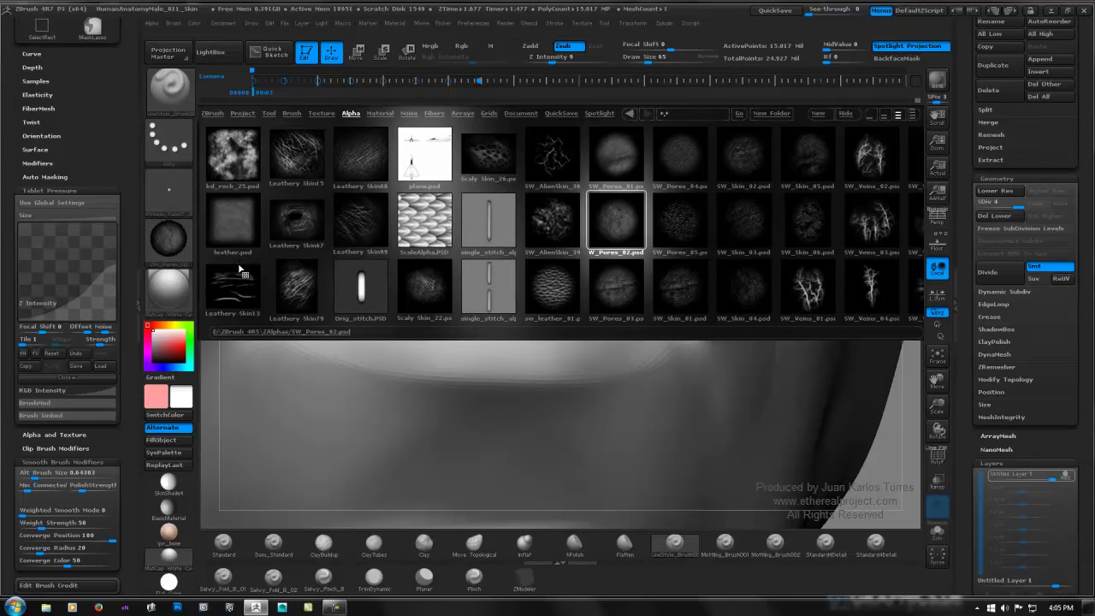
pyautogui.moveTo(174, 241)
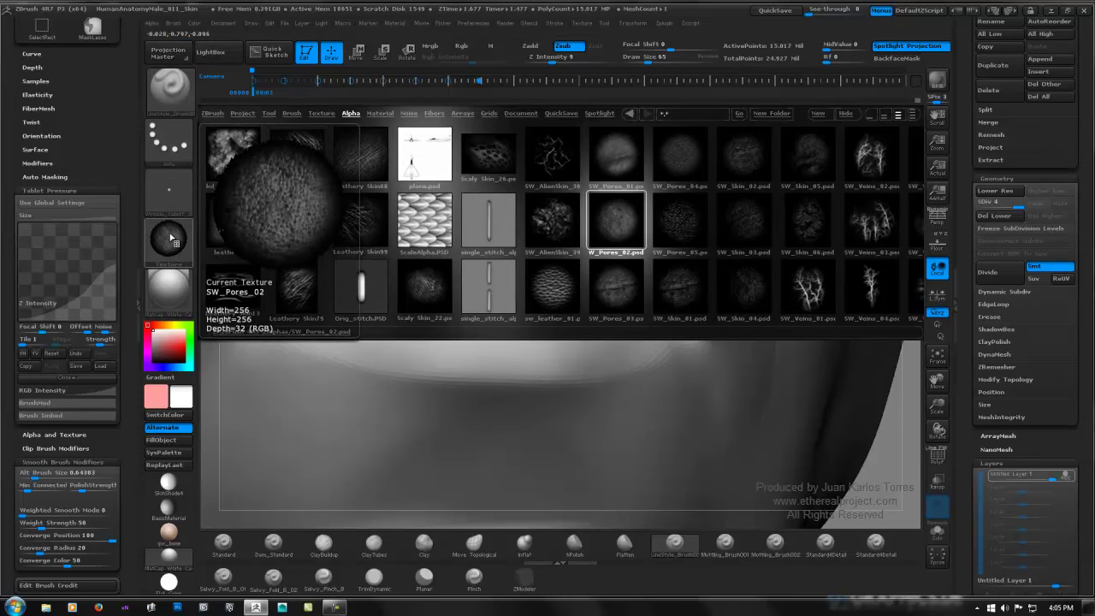
pyautogui.click(170, 238)
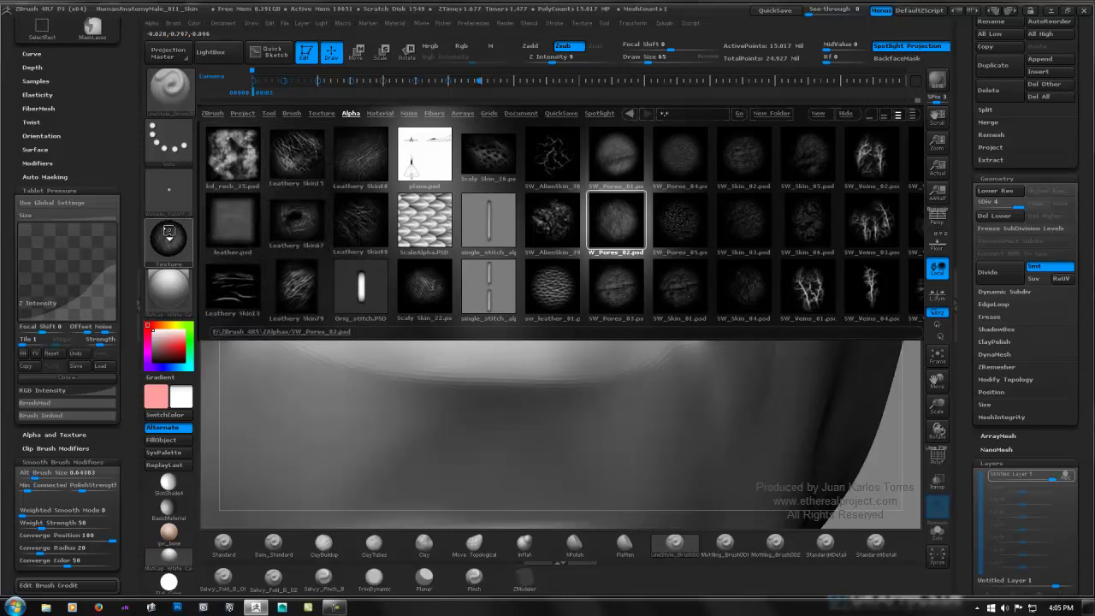
pyautogui.click(168, 234)
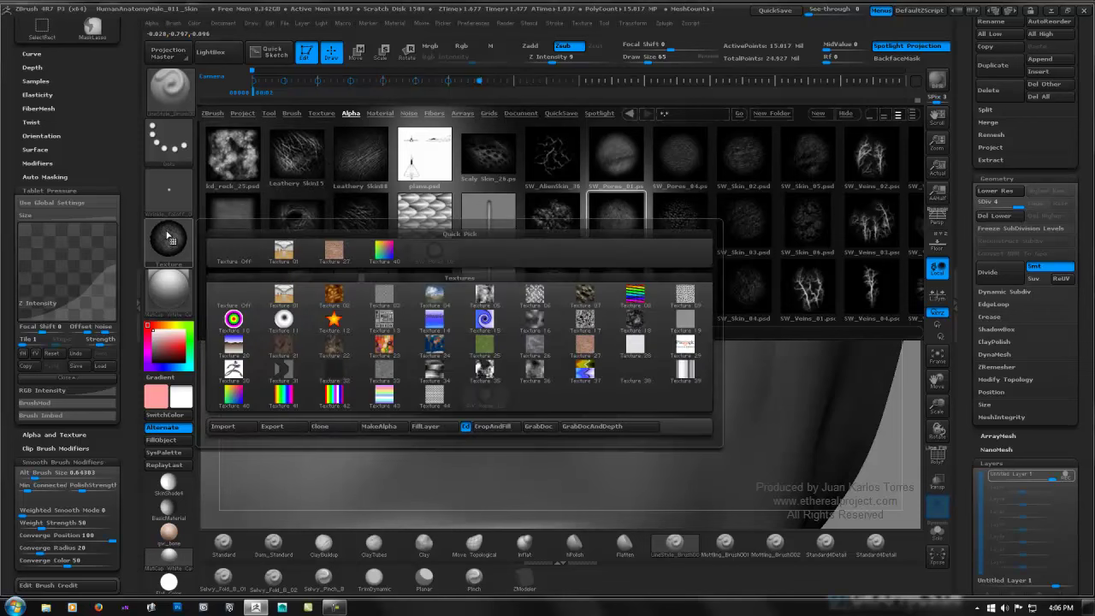
pyautogui.click(394, 427)
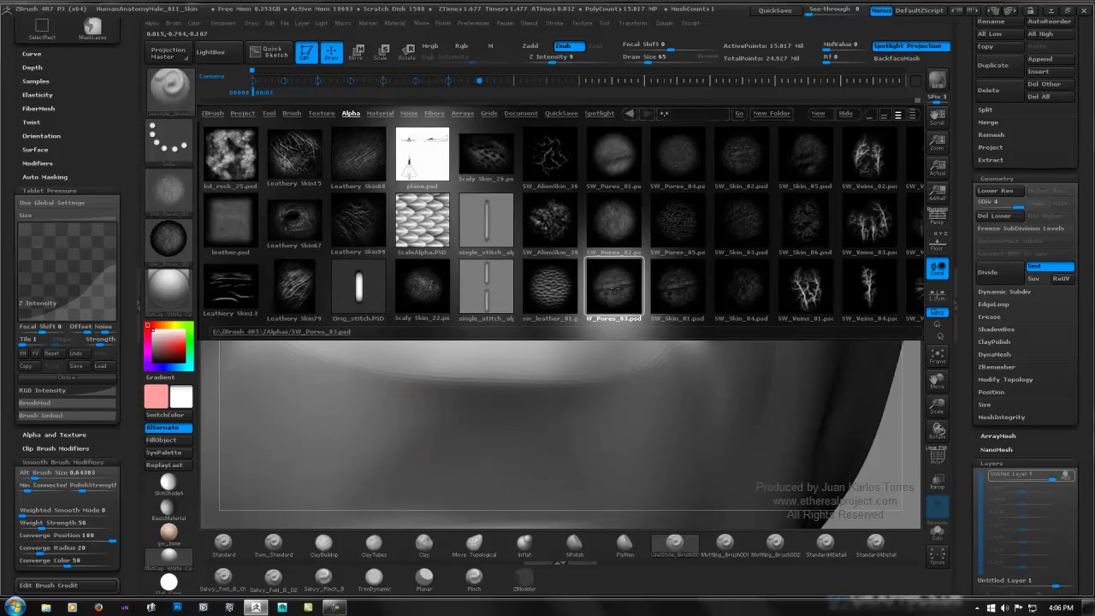
# Step: Convert the SW_Pores_03 texture into the brush alpha and close the file library
pyautogui.click(183, 246)
pyautogui.click(387, 426)
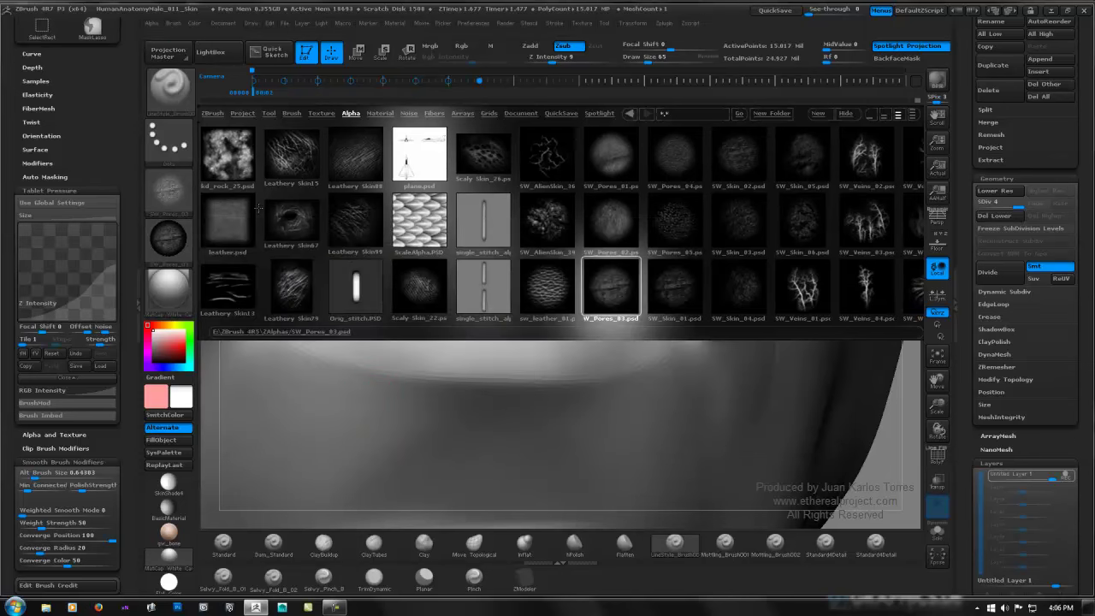
pyautogui.press(',')
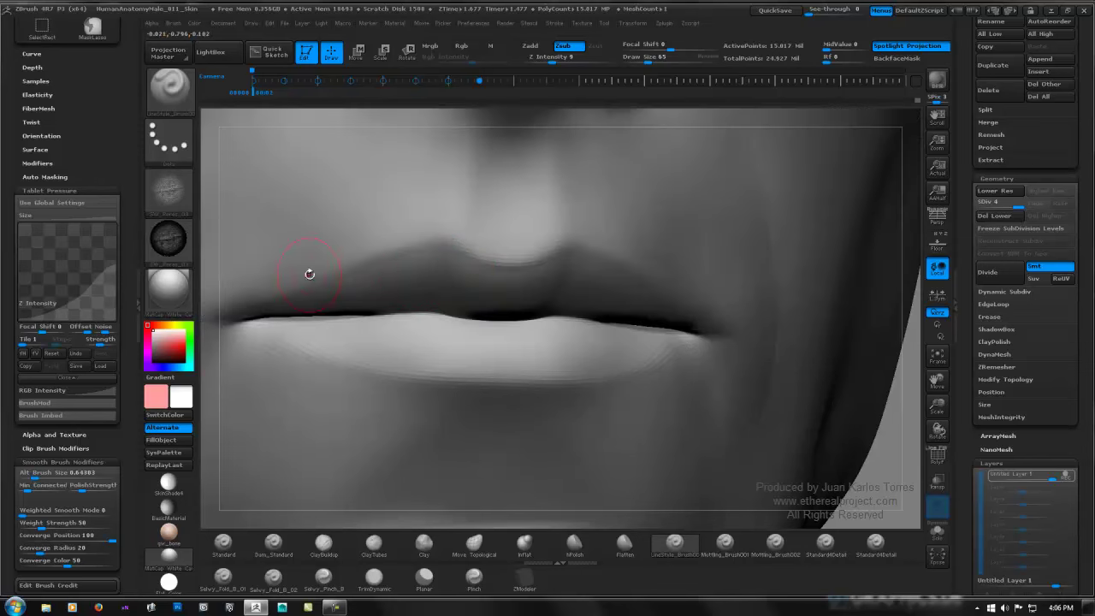
# Step: Turn the texture off and switch the brush alpha back to the small wrinkle falloff dot
pyautogui.click(175, 243)
pyautogui.click(232, 255)
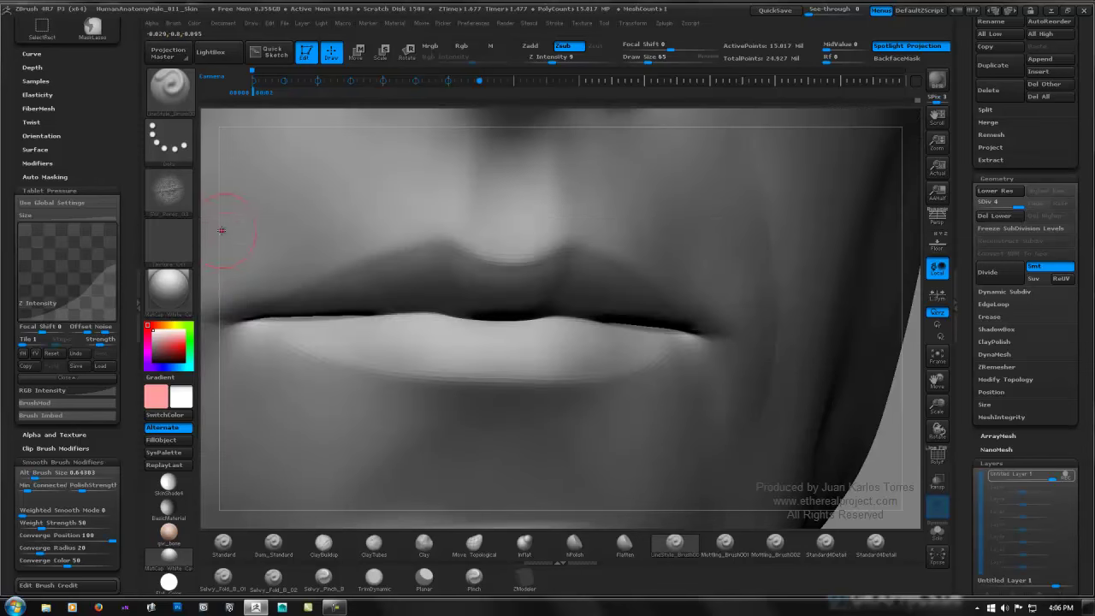
pyautogui.moveTo(171, 189)
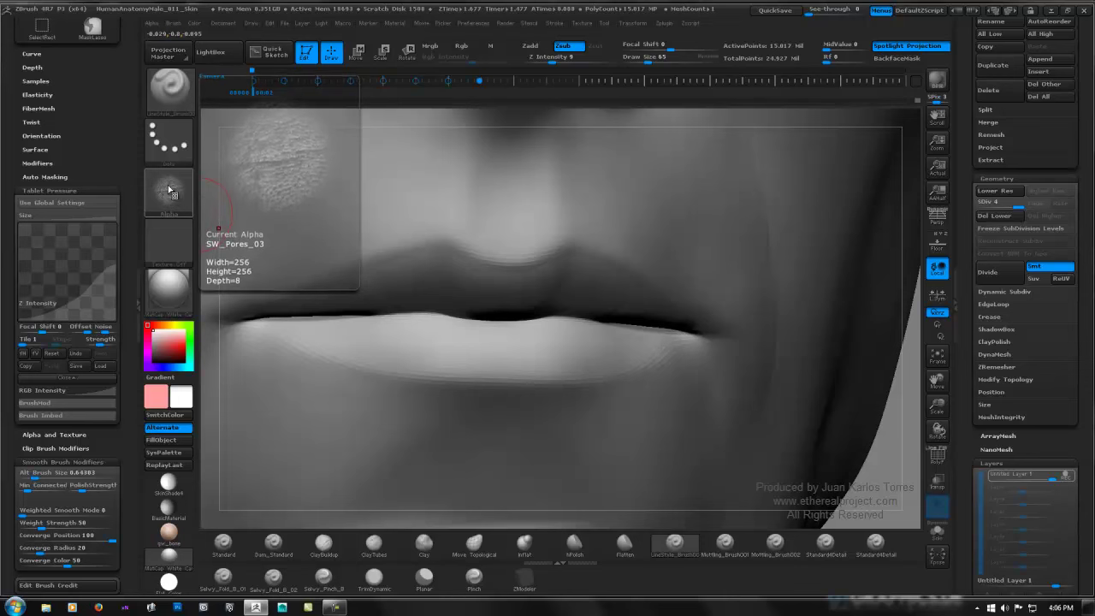
pyautogui.click(171, 189)
pyautogui.click(500, 205)
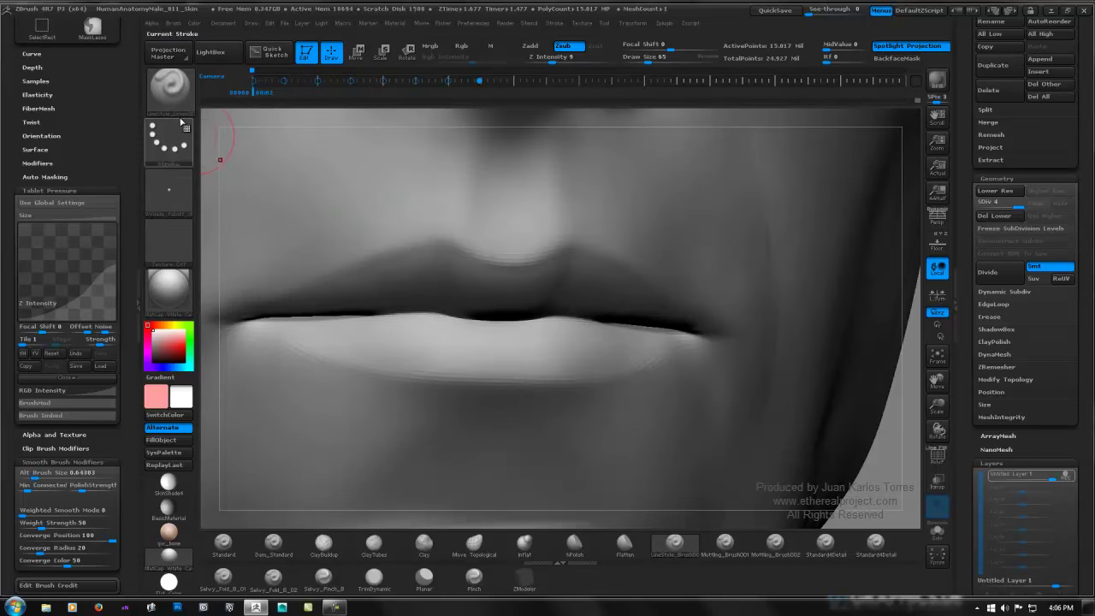
# Step: Set the draw size to 170 and carve fine vertical creases on the upper lip beneath one of its peaks
pyautogui.press('space')
pyautogui.moveTo(409, 225); pyautogui.dragTo(427, 224)
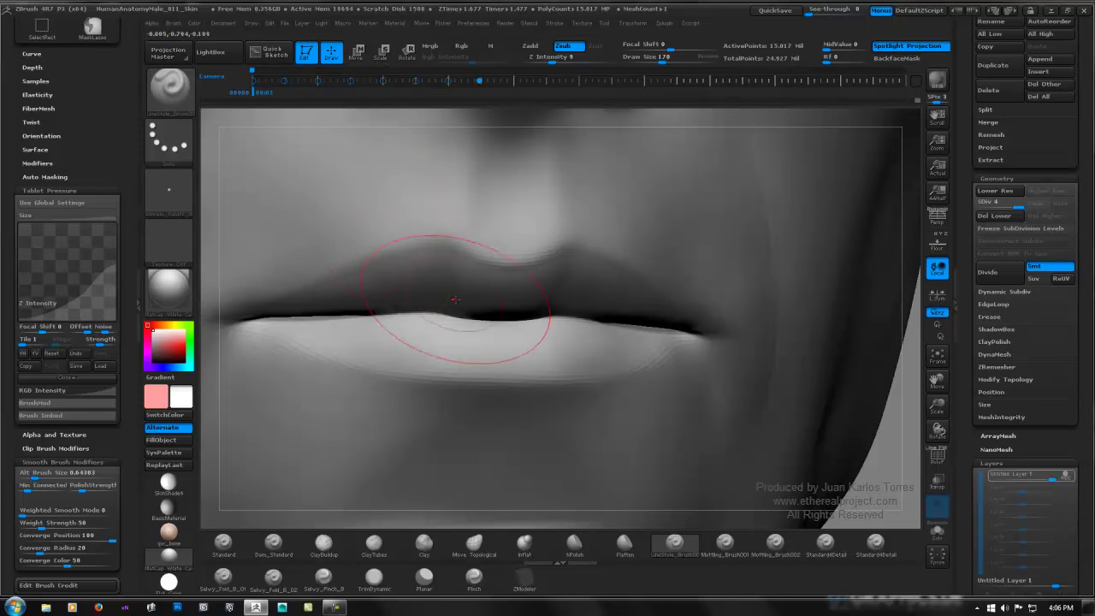
pyautogui.moveTo(450, 295); pyautogui.dragTo(453, 266, button='right')
pyautogui.keyDown('ctrl'); pyautogui.moveTo(518, 256); pyautogui.dragTo(337, 288, button='right'); pyautogui.keyUp('ctrl')
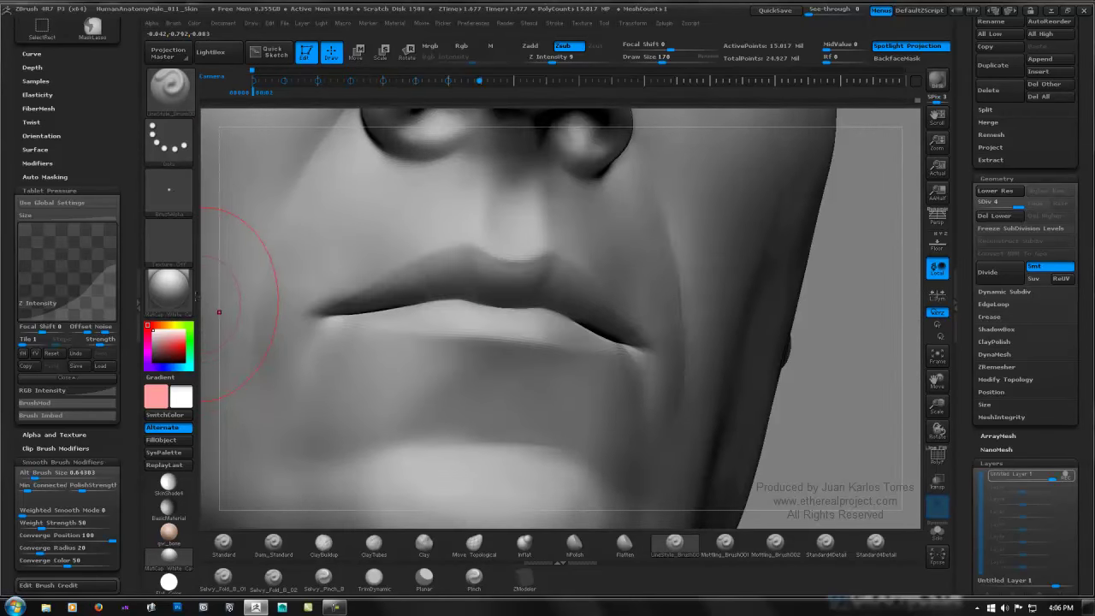
pyautogui.keyDown('ctrl'); pyautogui.moveTo(219, 312); pyautogui.dragTo(463, 302, button='right'); pyautogui.keyUp('ctrl')
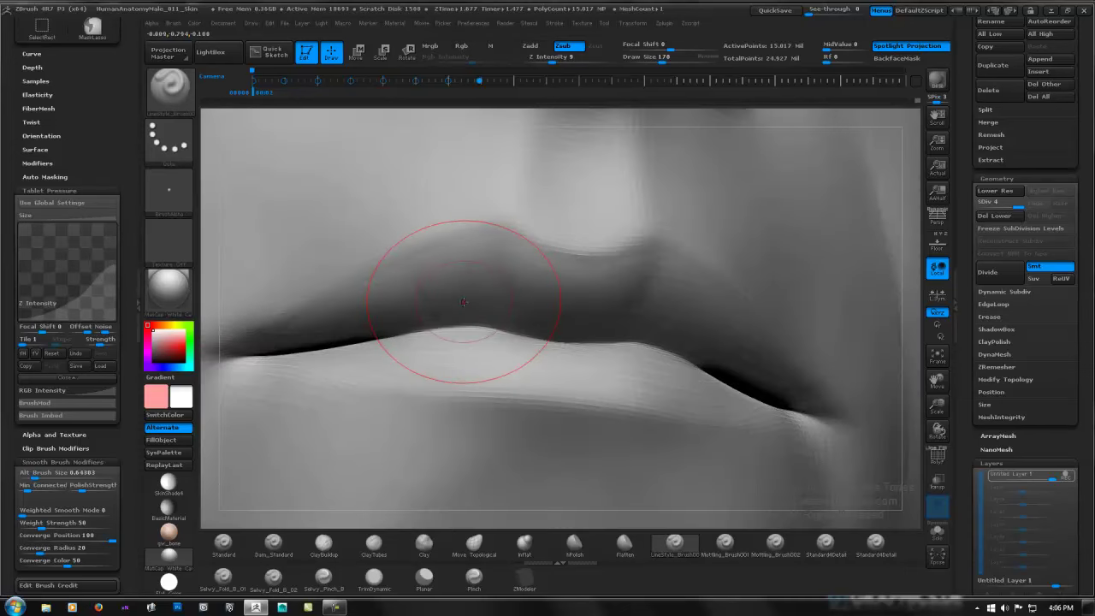
pyautogui.moveTo(472, 300)
pyautogui.mouseDown()
pyautogui.moveTo(476, 309)
pyautogui.moveTo(477, 295)
pyautogui.mouseUp()
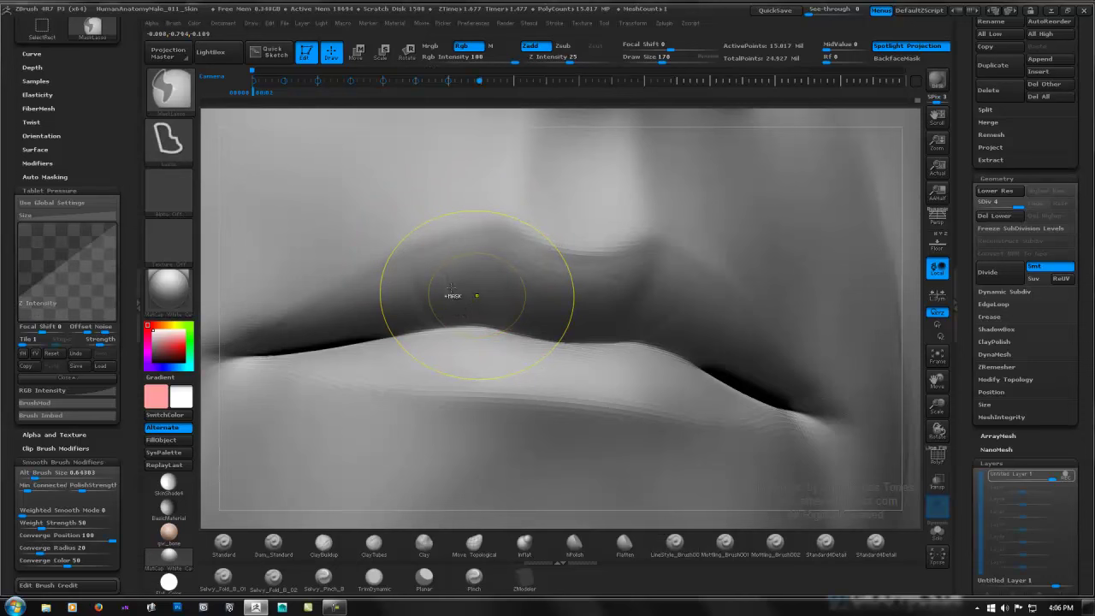
pyautogui.moveTo(447, 293)
pyautogui.keyDown('shift'); pyautogui.mouseDown()
pyautogui.moveTo(428, 301)
pyautogui.moveTo(434, 246)
pyautogui.mouseUp(); pyautogui.keyUp('shift')
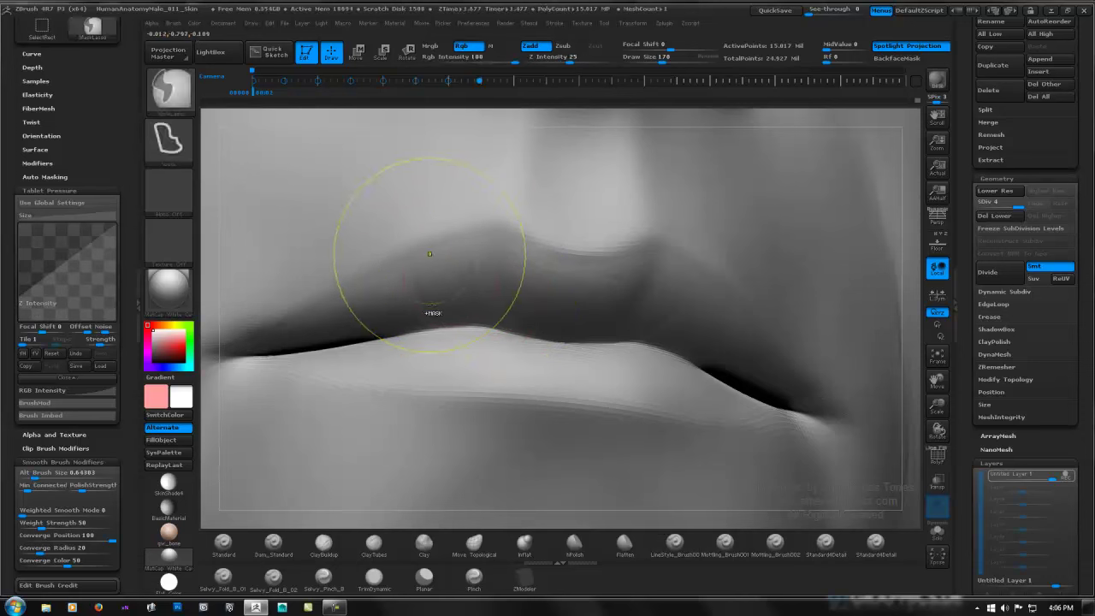
pyautogui.moveTo(451, 321)
pyautogui.mouseDown()
pyautogui.moveTo(447, 272)
pyautogui.moveTo(415, 250)
pyautogui.moveTo(426, 295)
pyautogui.moveTo(432, 284)
pyautogui.mouseUp()
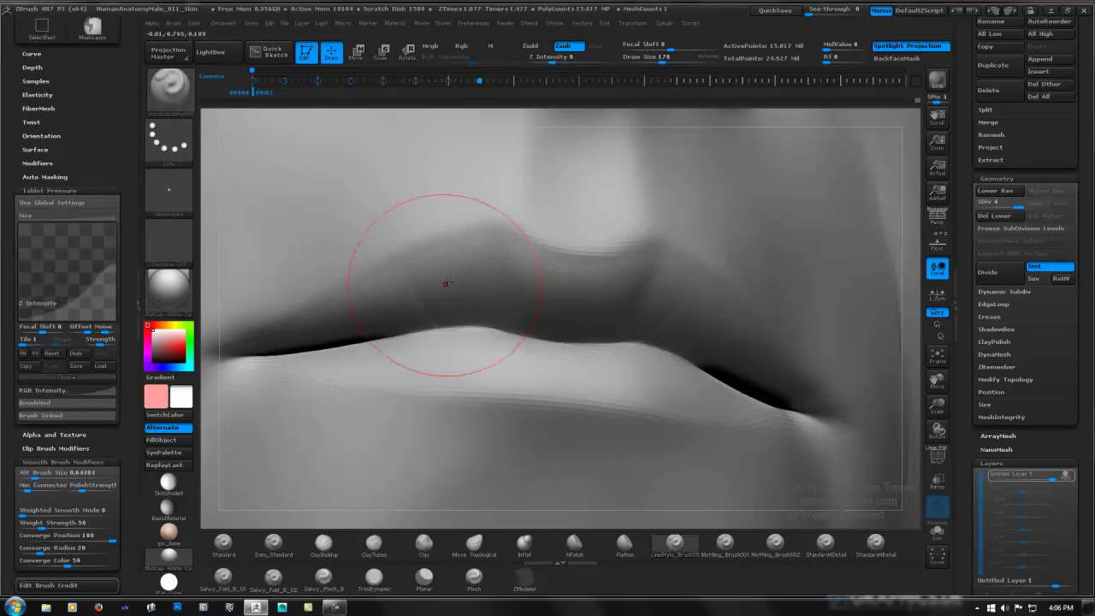
# Step: Reduce the Smooth brush's Alt Brush Size to about 0.24 and try smoothing the upper lip creases with it
pyautogui.keyDown('shift'); pyautogui.click(558, 59); pyautogui.keyUp('shift')
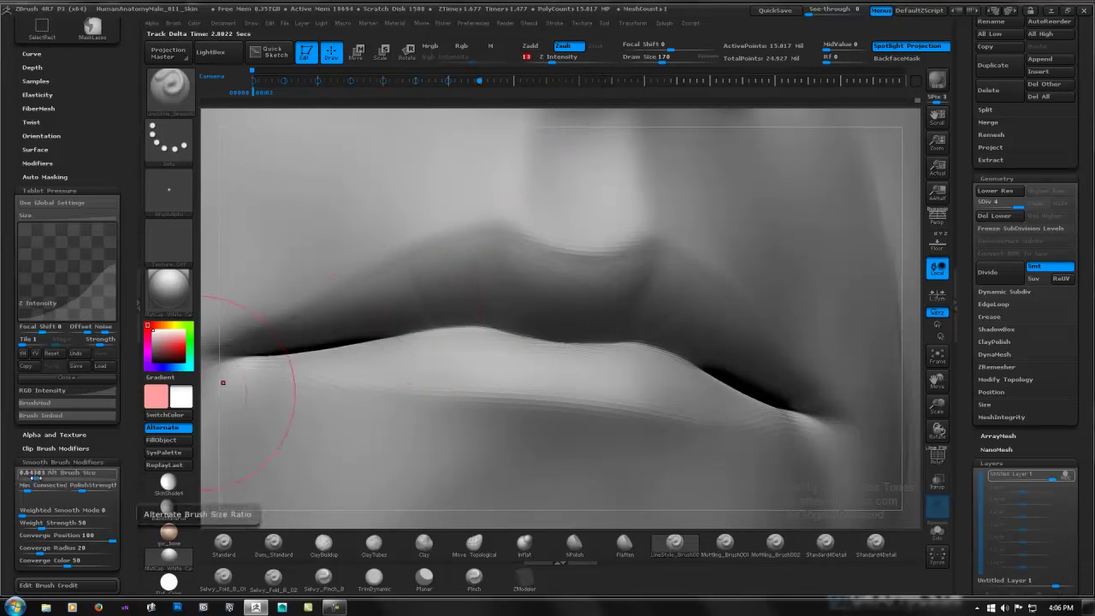
pyautogui.moveTo(34, 476); pyautogui.dragTo(29, 476)
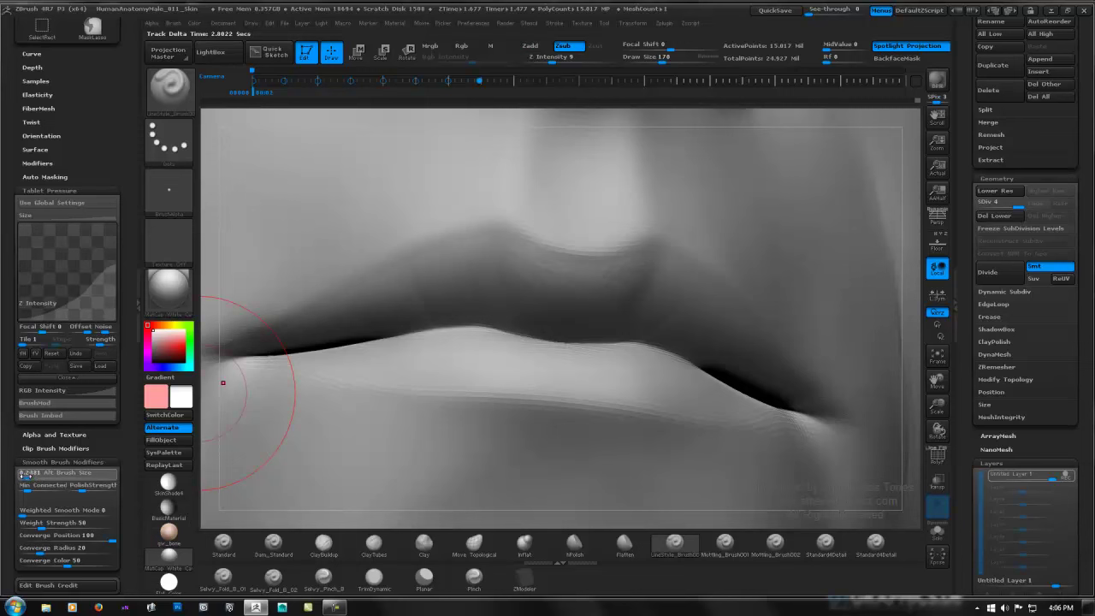
pyautogui.press('shift')
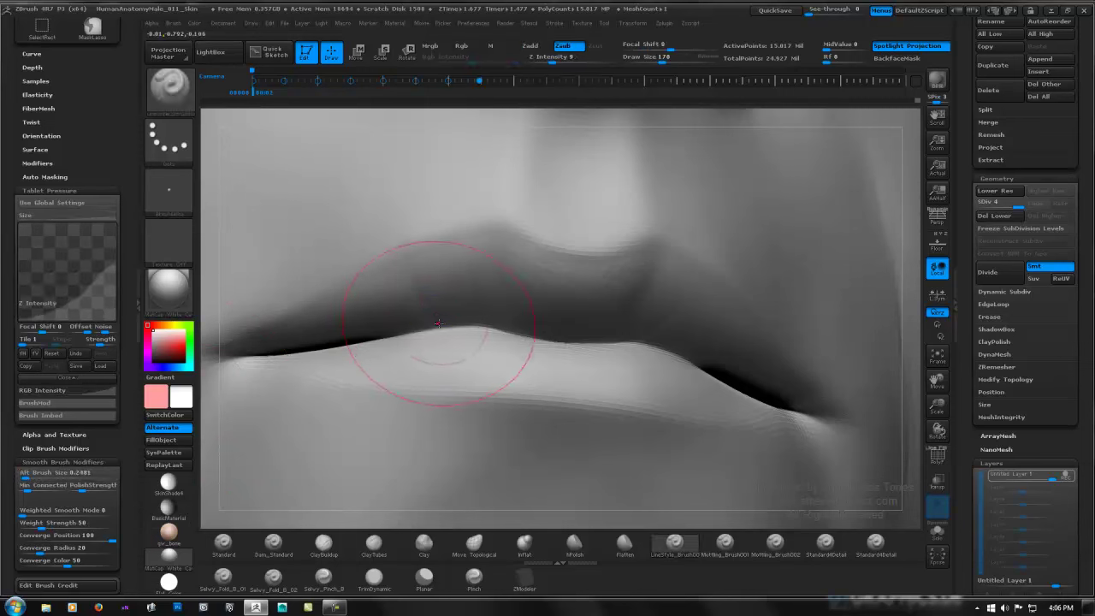
pyautogui.press('shift')
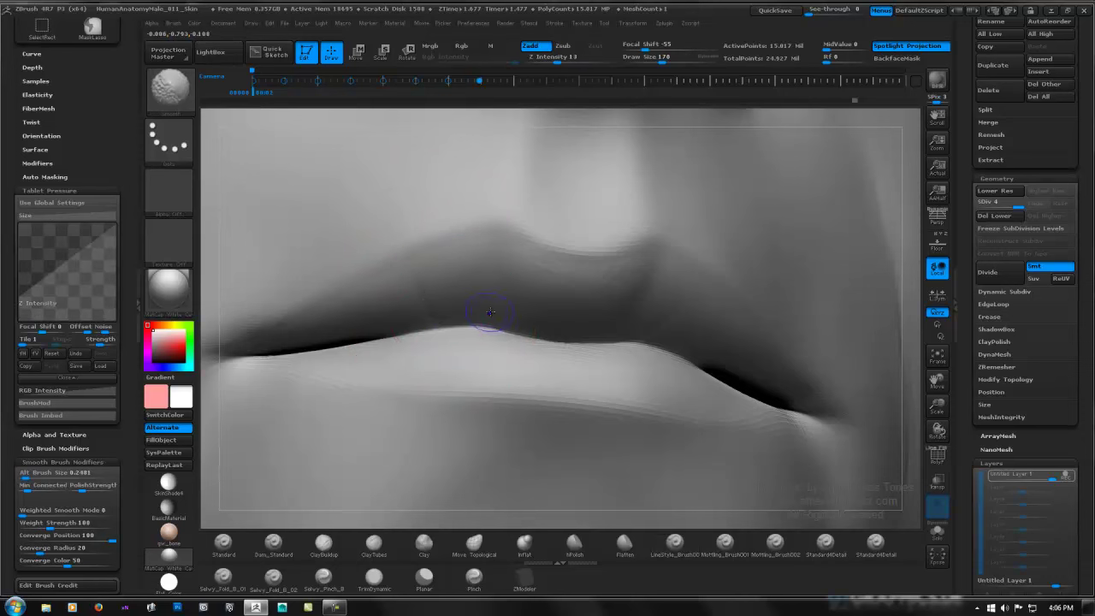
pyautogui.press('shift')
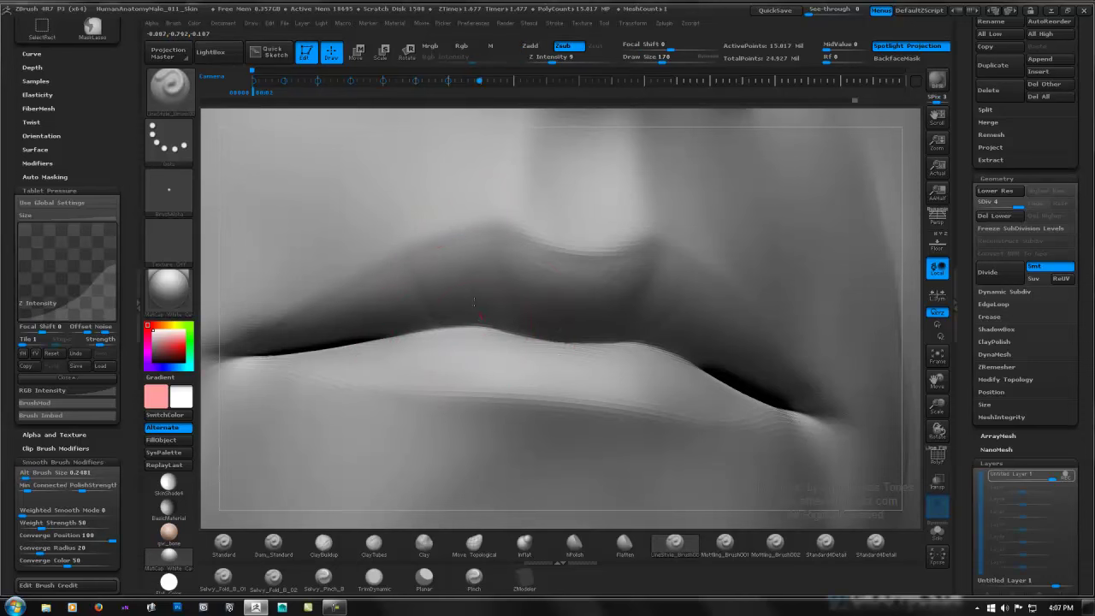
# Step: Set the draw size to 203, carve another upward crease across the upper lip, and soften it with Smooth
pyautogui.press('space')
pyautogui.moveTo(477, 290); pyautogui.dragTo(479, 290)
pyautogui.moveTo(485, 329)
pyautogui.mouseDown()
pyautogui.moveTo(468, 254)
pyautogui.moveTo(466, 265)
pyautogui.mouseUp()
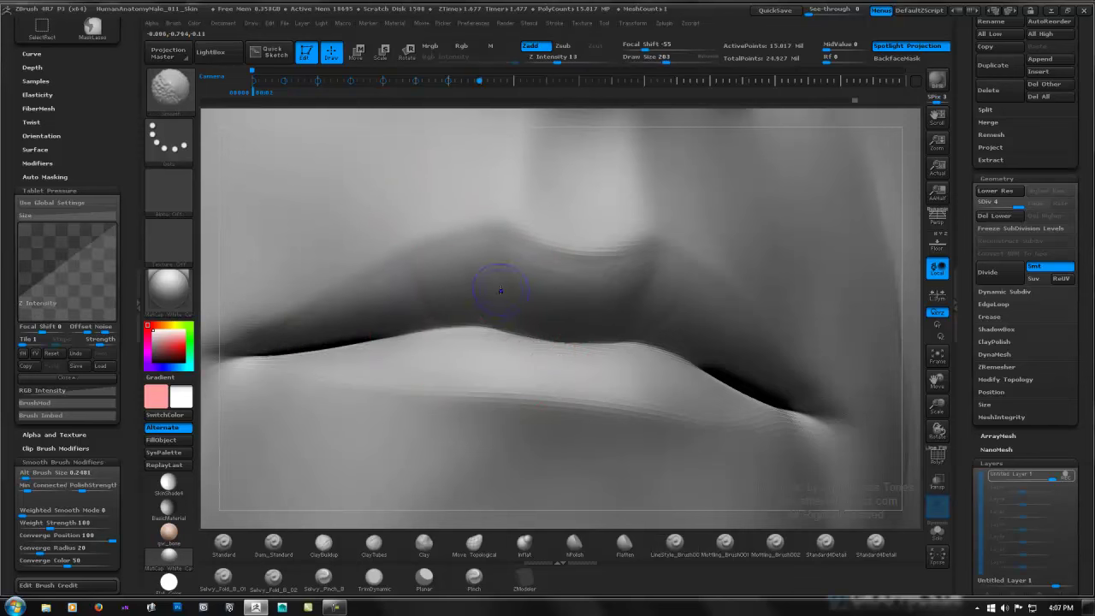
pyautogui.press('shift')
# Step: Set the draw size to 126 and carve a crease beneath the upper lip's other peak, undoing the first attempt
pyautogui.keyDown('ctrl'); pyautogui.moveTo(745, 365); pyautogui.dragTo(872, 409, button='right'); pyautogui.keyUp('ctrl')
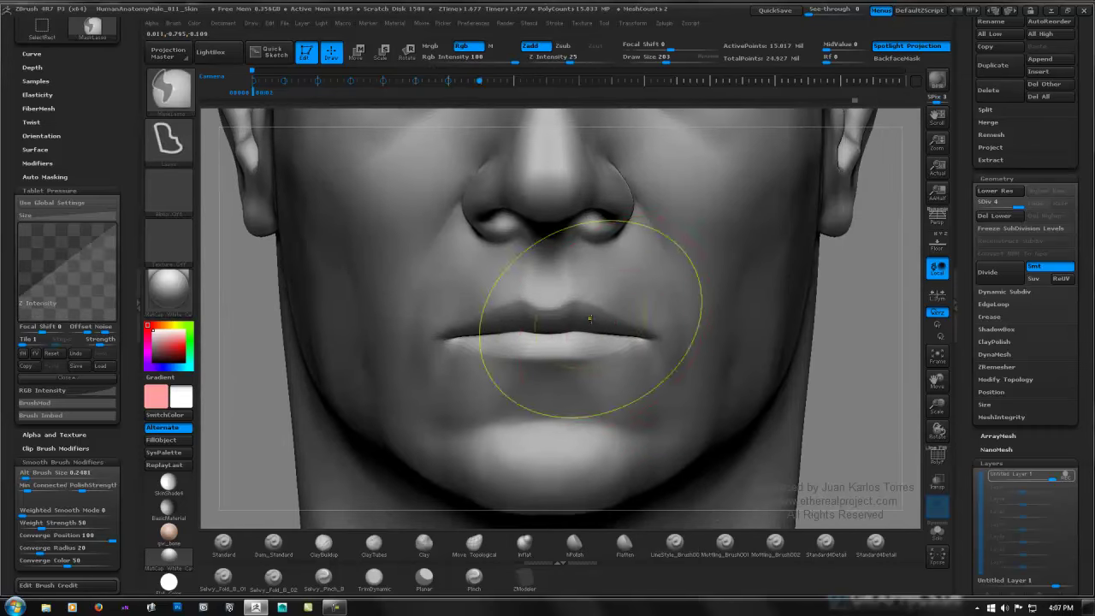
pyautogui.keyDown('alt'); pyautogui.moveTo(574, 342); pyautogui.dragTo(651, 321); pyautogui.keyUp('alt')
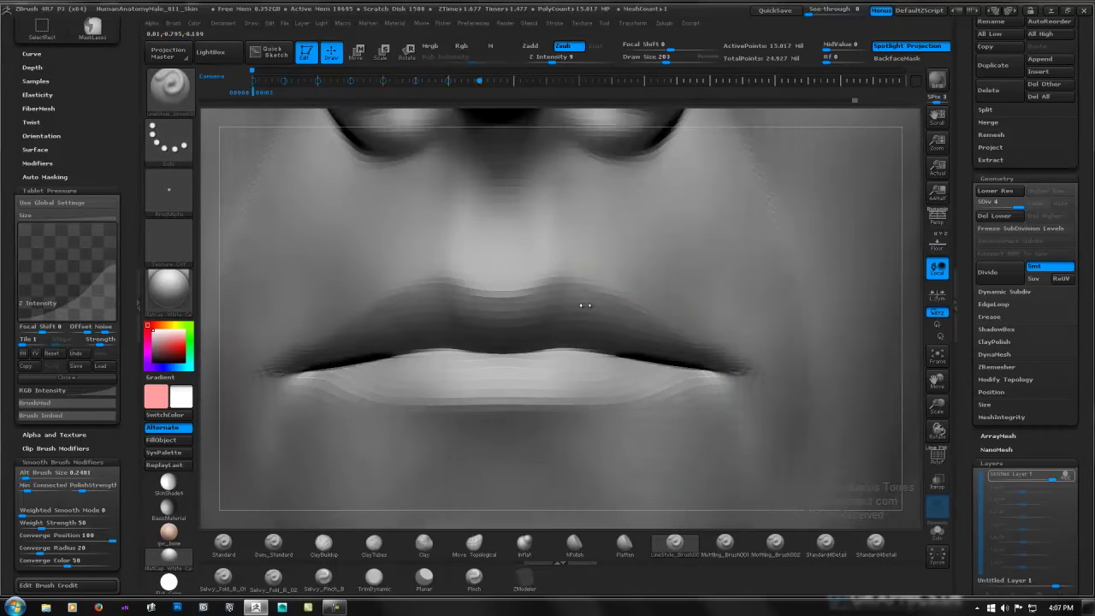
pyautogui.keyDown('alt'); pyautogui.moveTo(590, 304); pyautogui.dragTo(582, 286); pyautogui.keyUp('alt')
pyautogui.press('space')
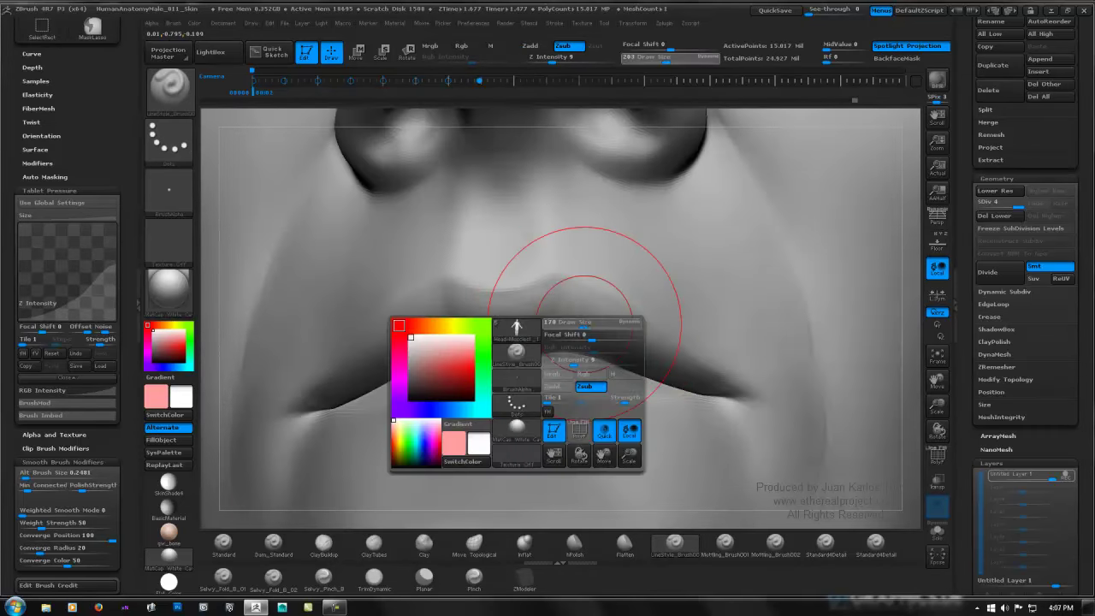
pyautogui.moveTo(585, 323); pyautogui.dragTo(597, 288)
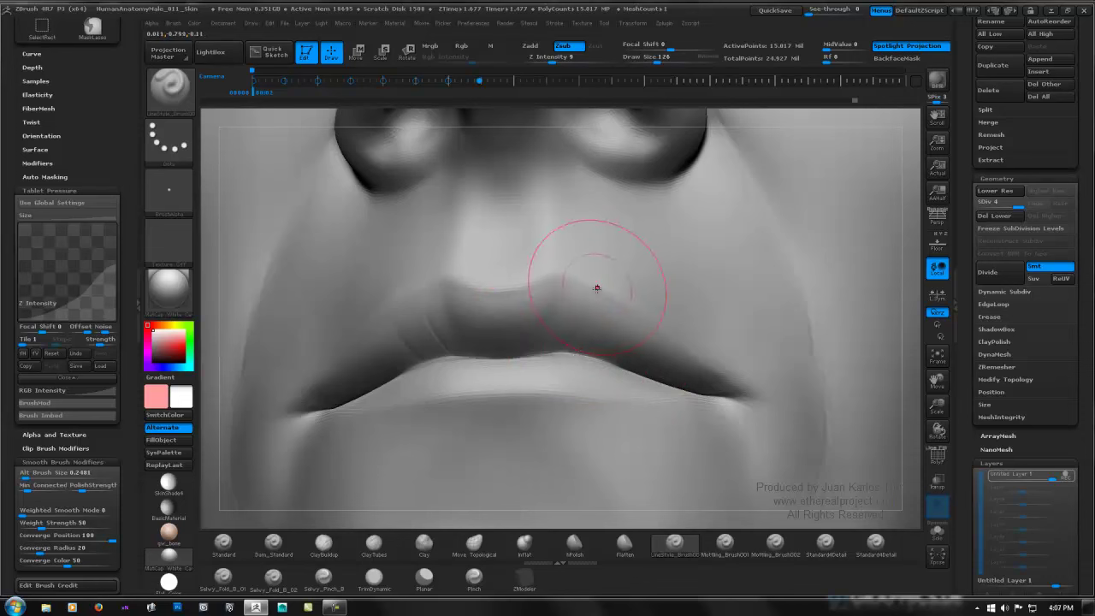
pyautogui.press('ctrl')
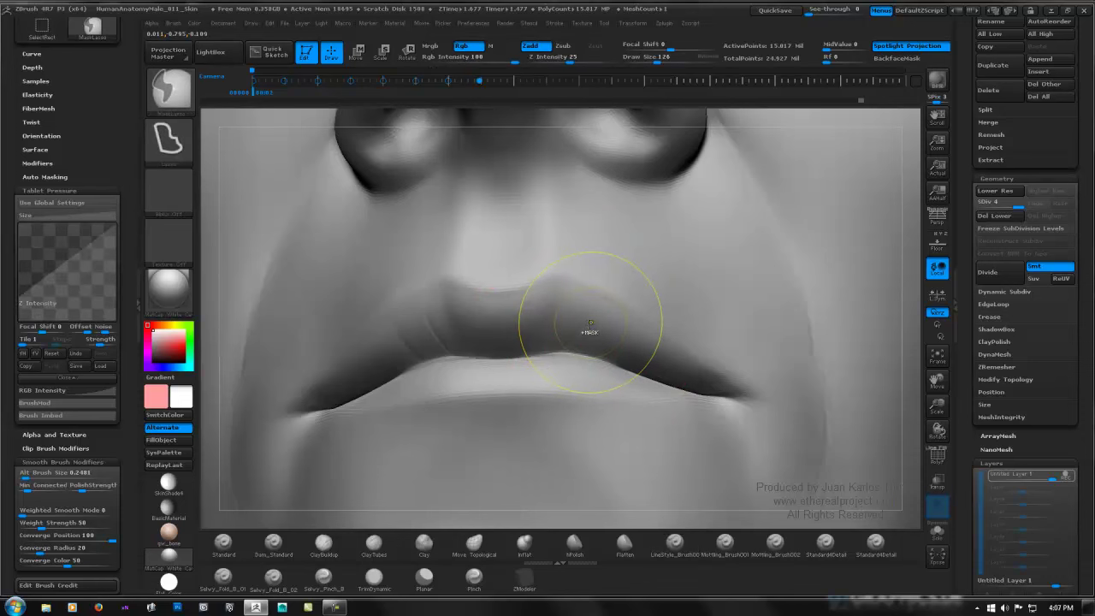
pyautogui.hotkey('ctrl', 'z')
pyautogui.press('shift')
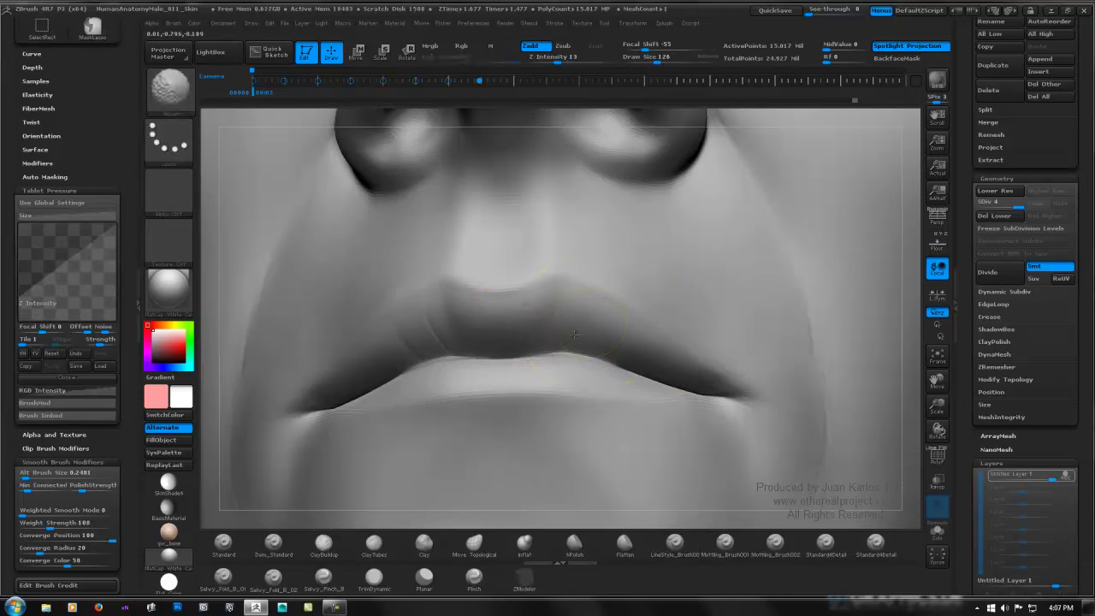
pyautogui.moveTo(576, 351); pyautogui.dragTo(588, 303)
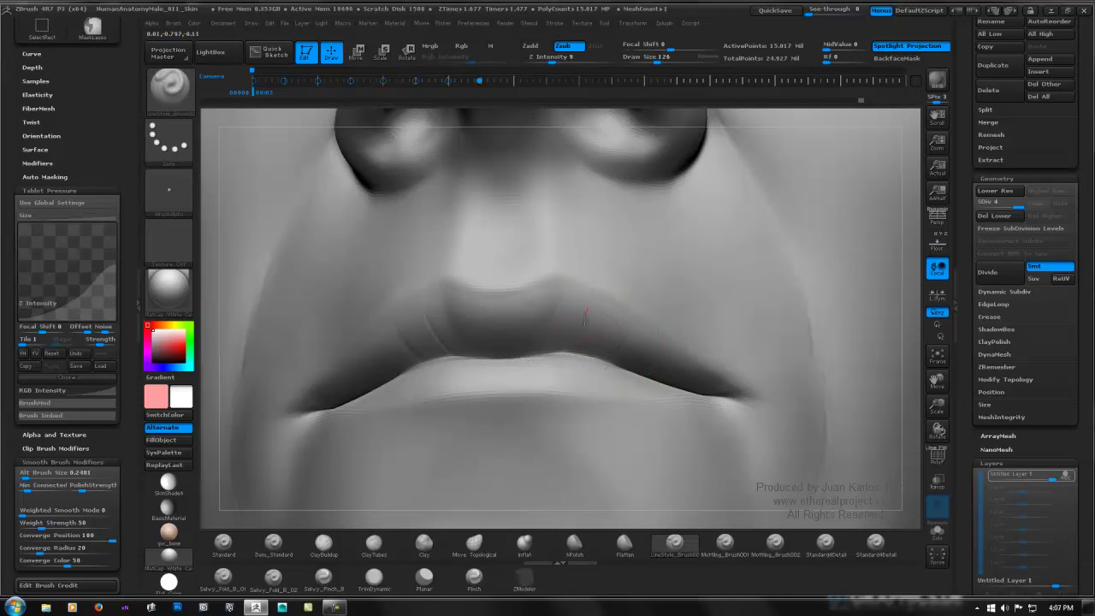
# Step: Add more fine vertical creases beneath that peak of the upper lip and soften them with Smooth
pyautogui.press('shift')
pyautogui.press('1')
pyautogui.press('2')
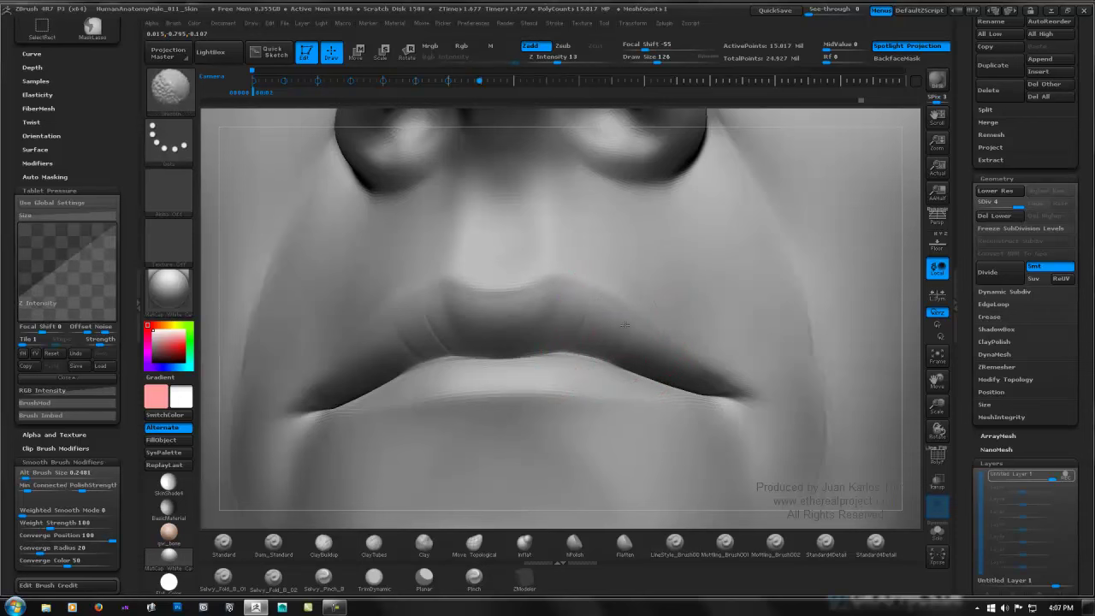
pyautogui.press('shift')
pyautogui.keyDown('shift'); pyautogui.moveTo(576, 337); pyautogui.dragTo(464, 334); pyautogui.keyUp('shift')
# Step: Carve and soften short creases on the upper lip's opposite side, redoing the first one and continuing toward the mouth corner
pyautogui.moveTo(449, 313); pyautogui.dragTo(405, 311, button='right')
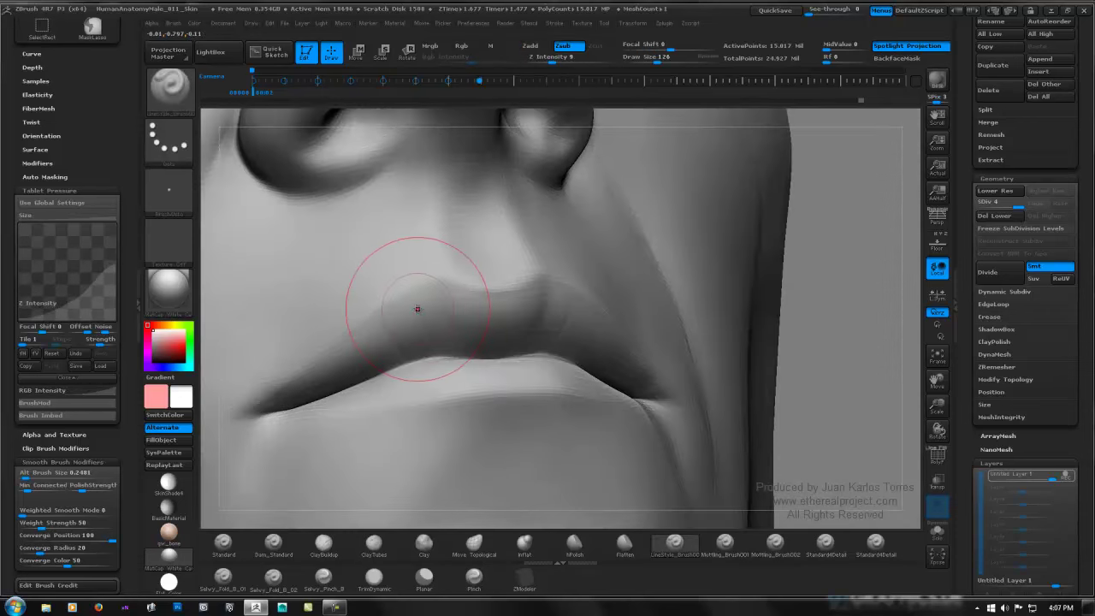
pyautogui.press('2')
pyautogui.moveTo(426, 322)
pyautogui.keyDown('shift'); pyautogui.mouseDown()
pyautogui.moveTo(391, 335)
pyautogui.moveTo(428, 333)
pyautogui.moveTo(437, 359)
pyautogui.mouseUp(); pyautogui.keyUp('shift')
pyautogui.hotkey('ctrl', 'z')
pyautogui.moveTo(416, 312); pyautogui.dragTo(433, 353)
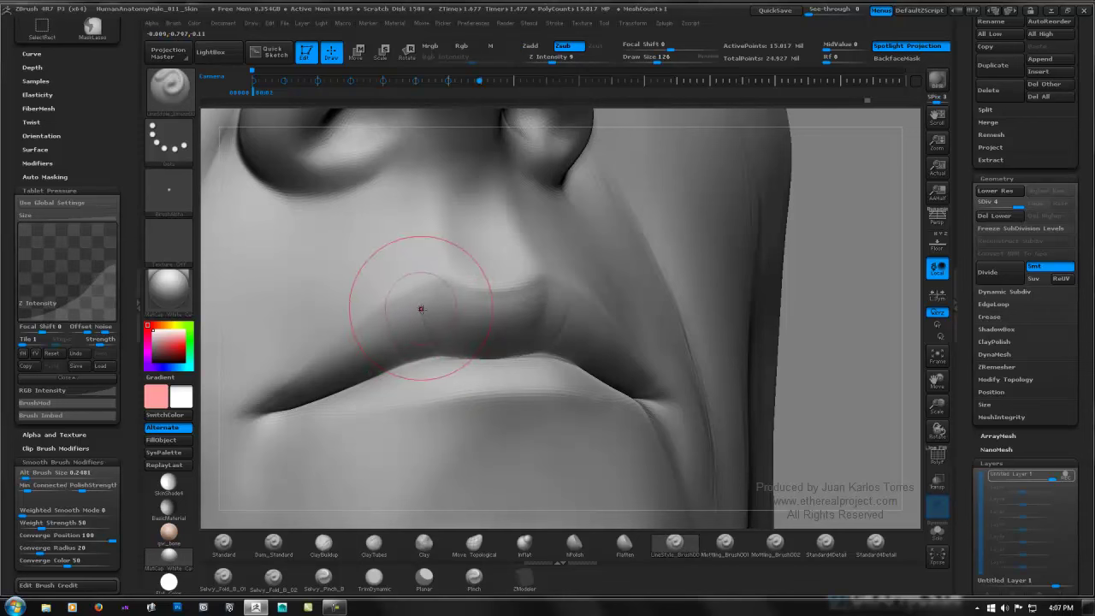
pyautogui.press('2')
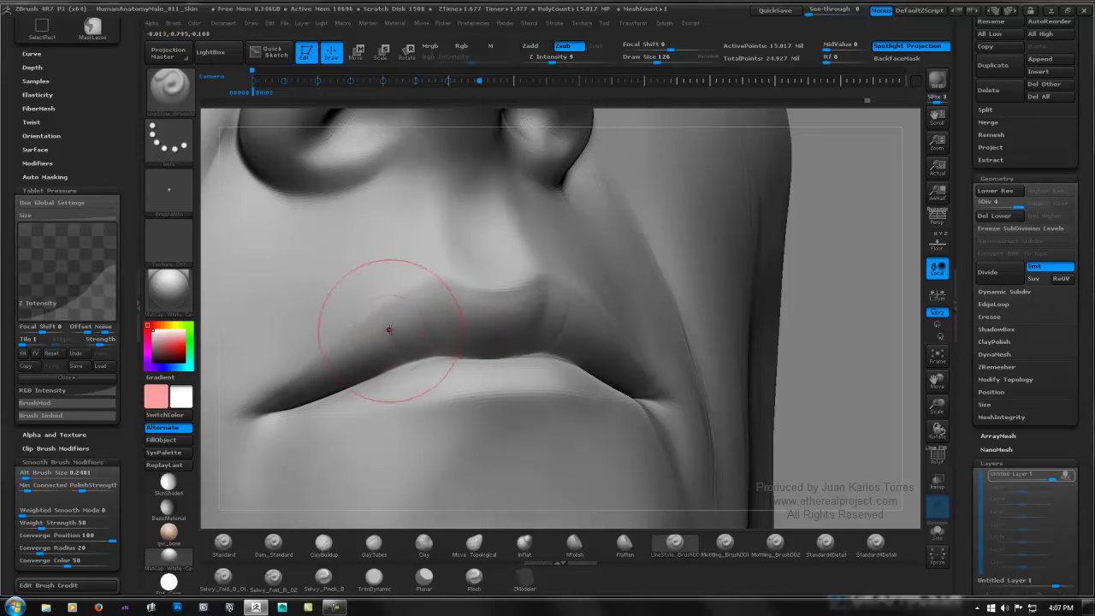
pyautogui.keyDown('shift'); pyautogui.moveTo(391, 325); pyautogui.dragTo(406, 353); pyautogui.keyUp('shift')
# Step: Clone the LineStyle brush and save the copy as a brush preset named LineStyle_Brush002
pyautogui.keyDown('ctrl'); pyautogui.moveTo(562, 300); pyautogui.dragTo(804, 321, button='right'); pyautogui.keyUp('ctrl')
pyautogui.press('1')
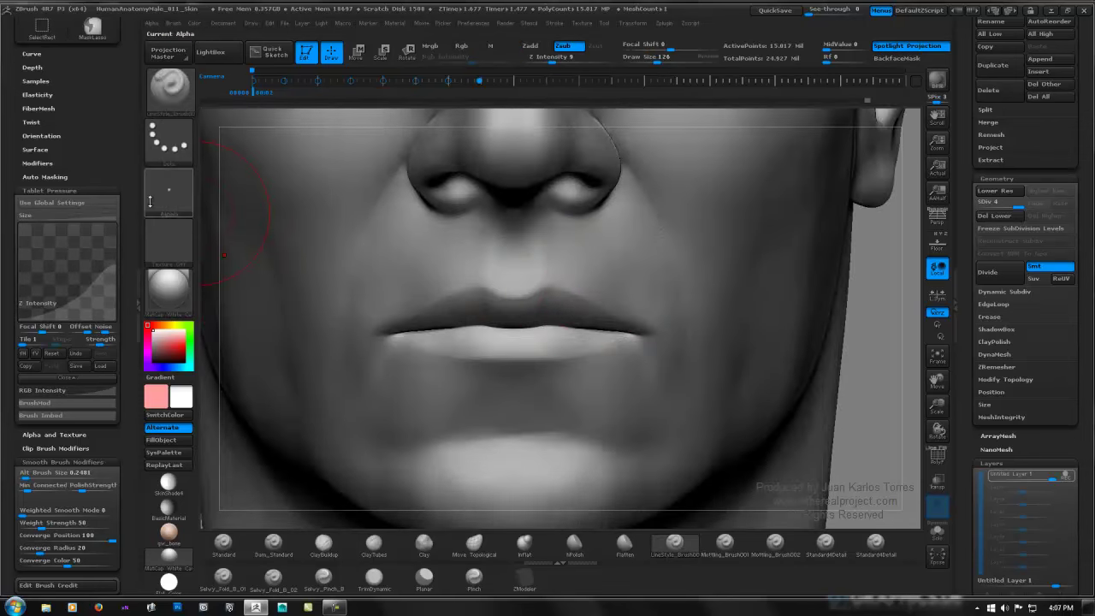
pyautogui.moveTo(133, 173); pyautogui.dragTo(133, 331)
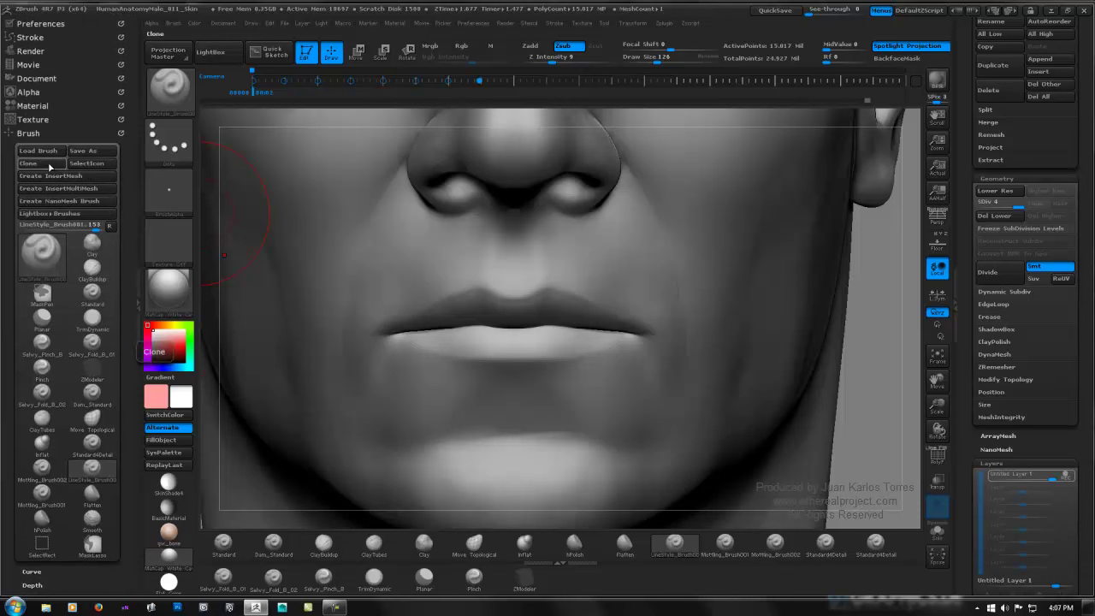
pyautogui.click(49, 166)
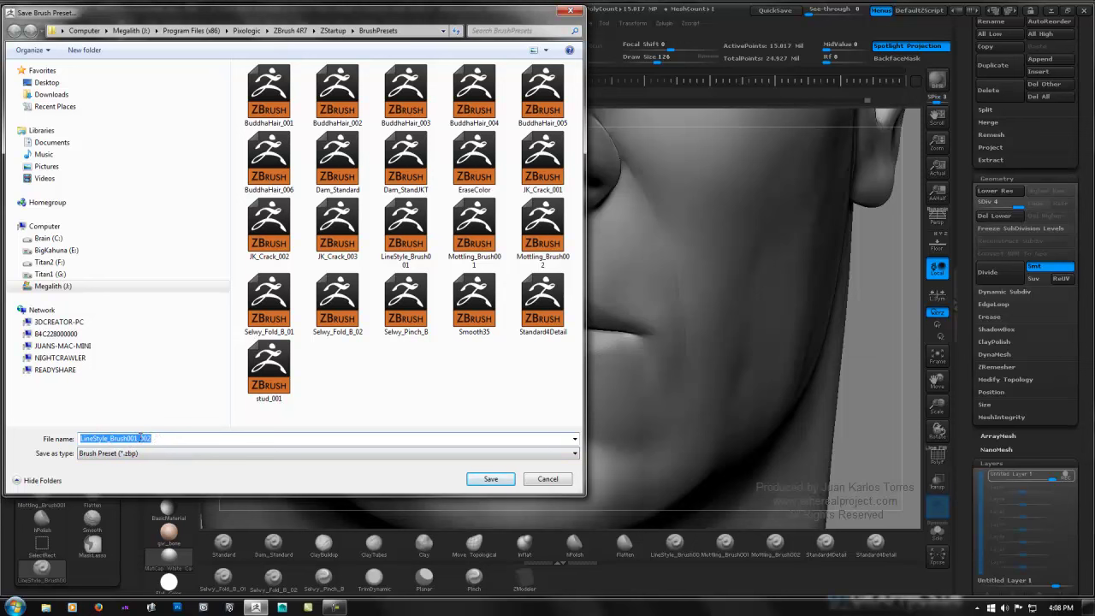
pyautogui.click(138, 438)
pyautogui.click(496, 478)
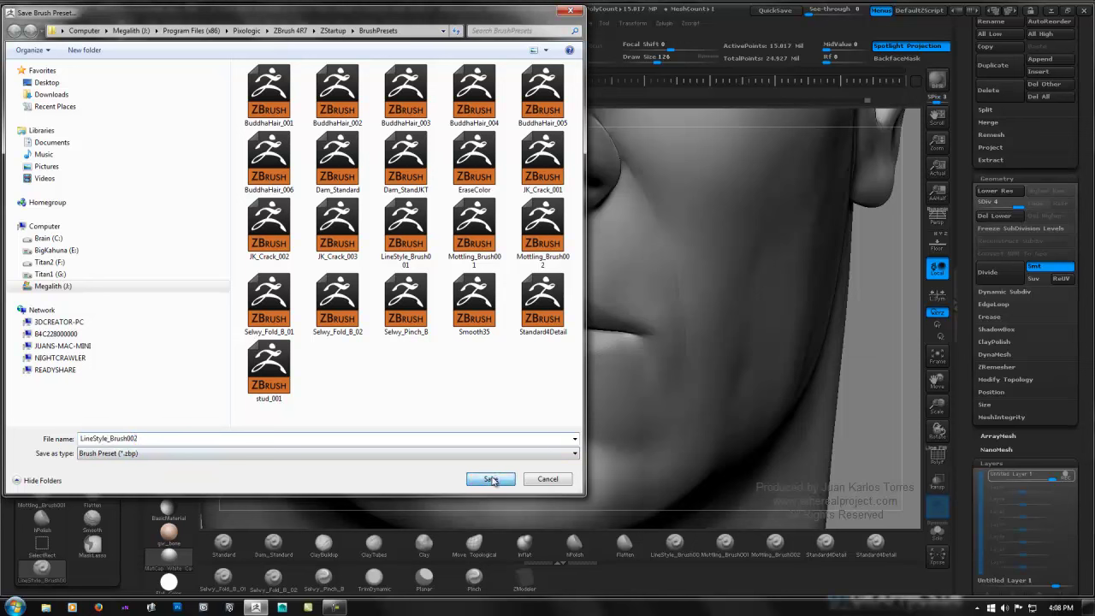
pyautogui.click(497, 481)
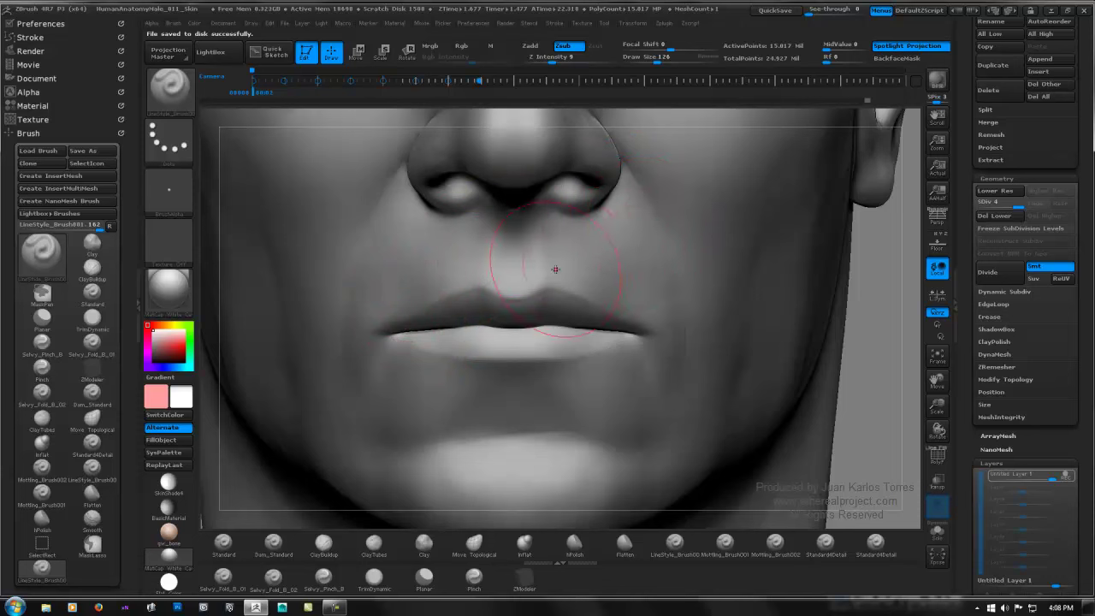
# Step: Make the cloned LineStyle_Brush002 the active brush and smooth a crease on the outer part of the upper lip
pyautogui.click(678, 552)
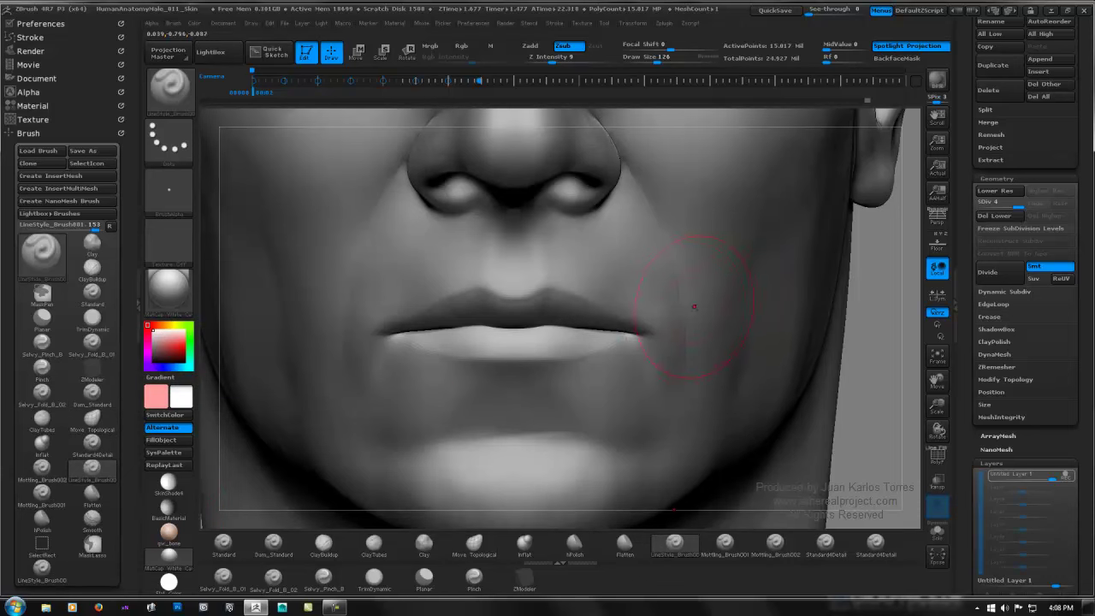
pyautogui.moveTo(586, 339)
pyautogui.mouseDown(button='right')
pyautogui.moveTo(546, 301)
pyautogui.moveTo(624, 313)
pyautogui.mouseUp(button='right')
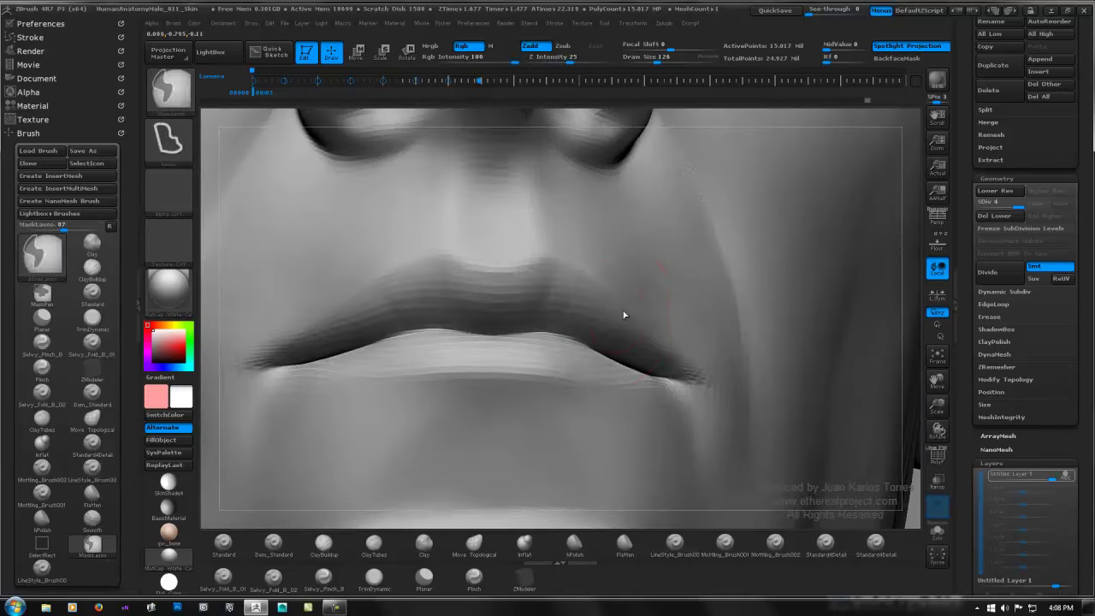
pyautogui.click(41, 568)
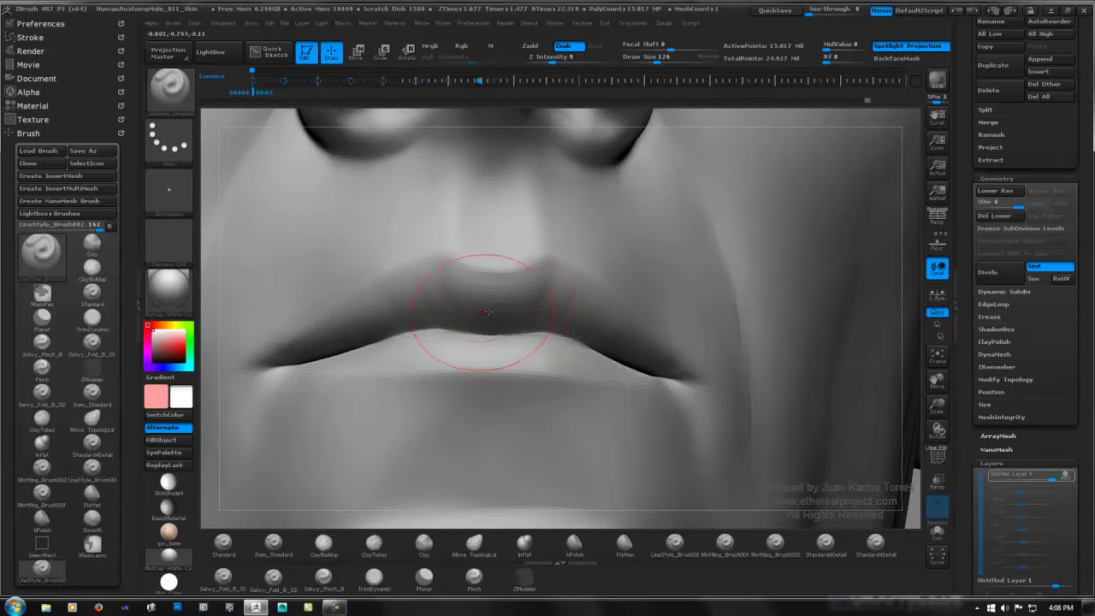
pyautogui.moveTo(494, 314)
pyautogui.mouseDown(button='right')
pyautogui.moveTo(449, 331)
pyautogui.moveTo(458, 332)
pyautogui.mouseUp(button='right')
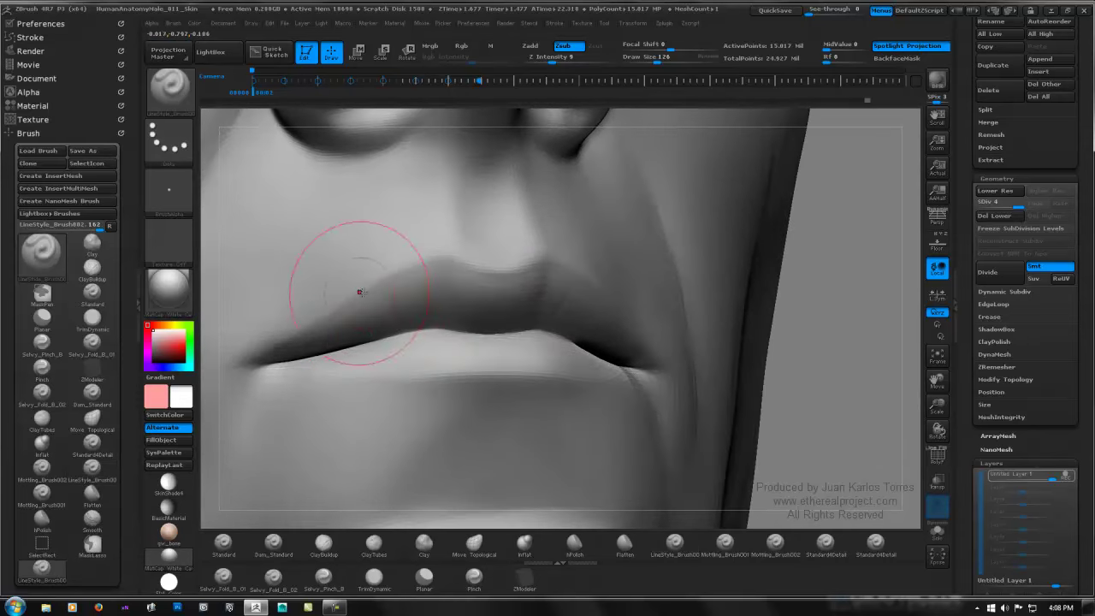
pyautogui.keyDown('shift'); pyautogui.moveTo(359, 309); pyautogui.dragTo(370, 341); pyautogui.keyUp('shift')
# Step: Carve a vertical crease down the lower lip just off its center and soften it with Smooth
pyautogui.moveTo(526, 317); pyautogui.dragTo(439, 342, button='right')
pyautogui.moveTo(439, 329); pyautogui.dragTo(432, 383)
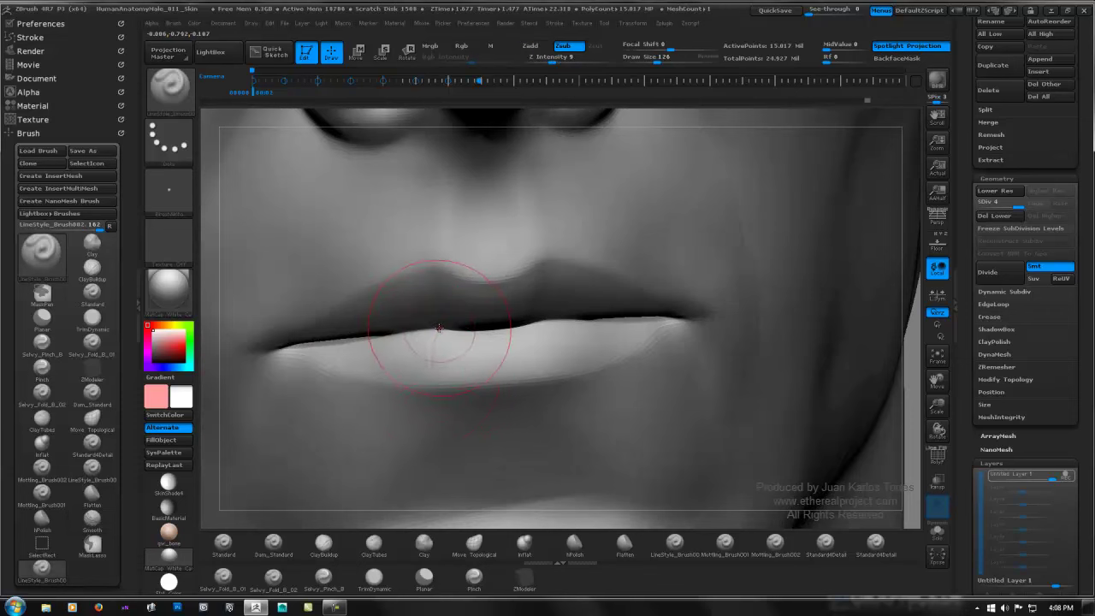
pyautogui.press('shift')
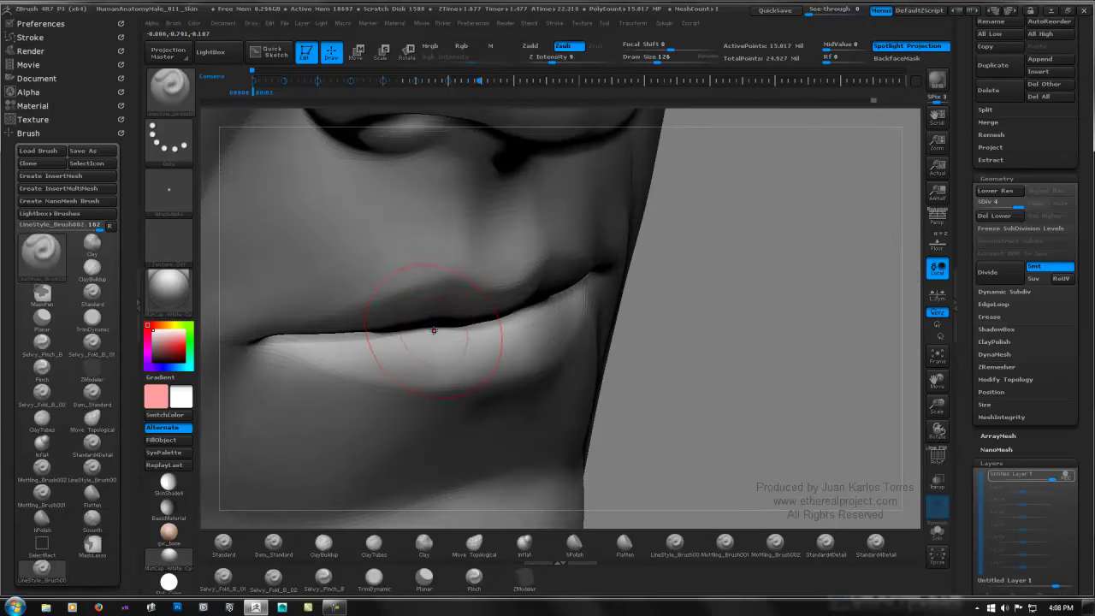
pyautogui.press('shift')
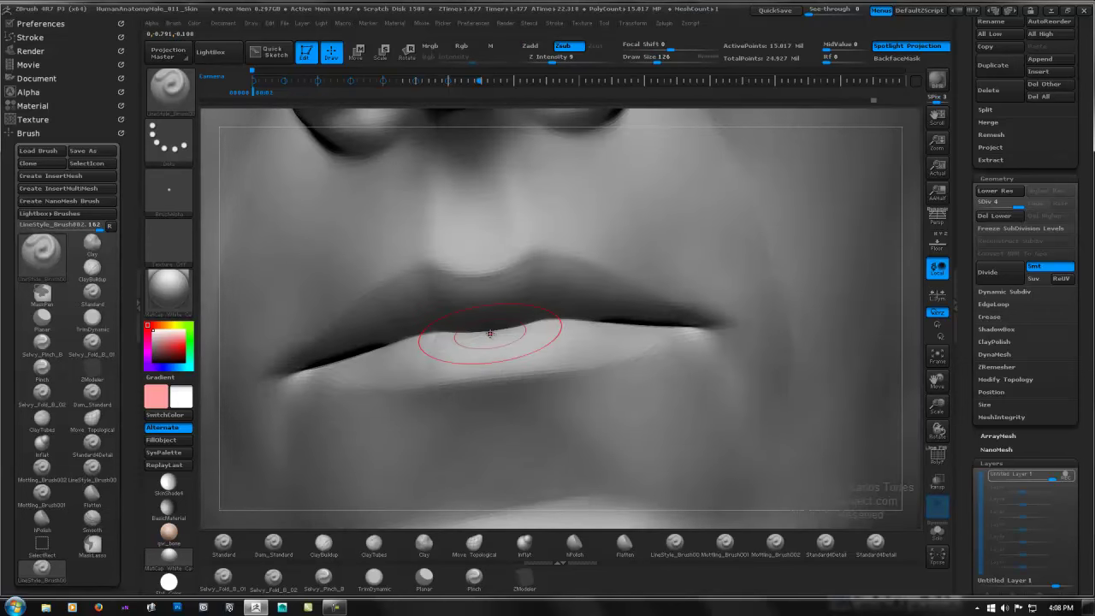
# Step: Try carving a short vertical crease at the middle of the lower lip and undo it
pyautogui.moveTo(489, 336); pyautogui.dragTo(493, 369)
pyautogui.press('shift')
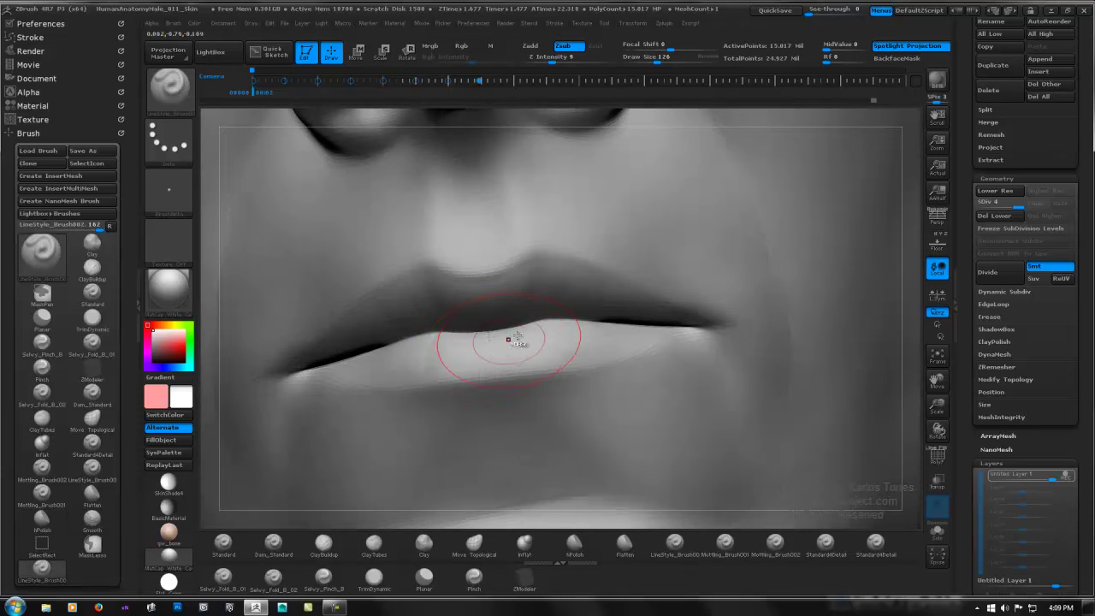
pyautogui.press('ctrl')
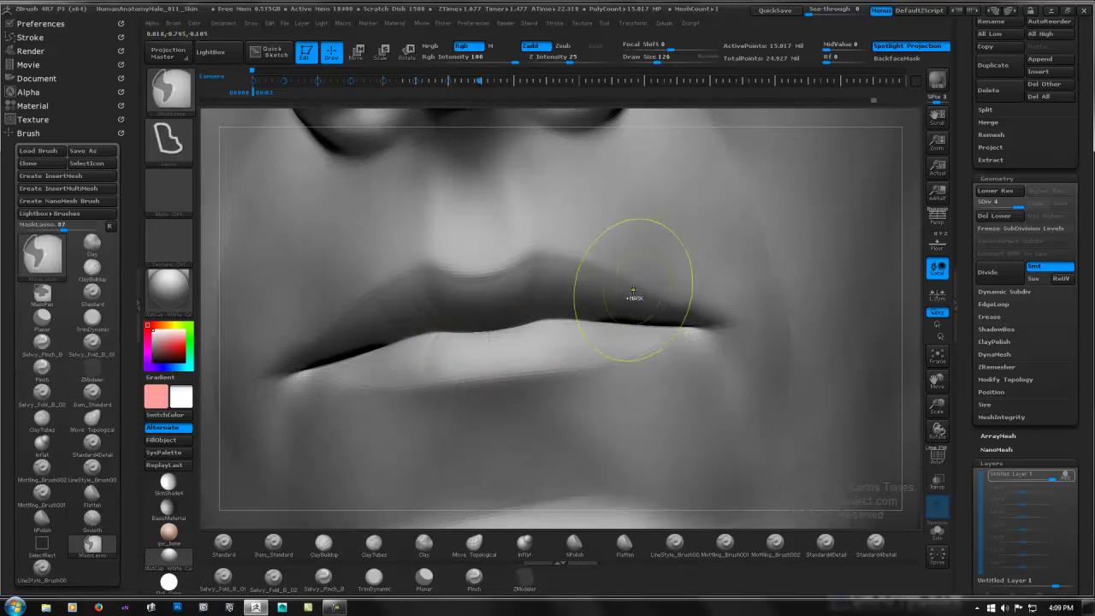
pyautogui.hotkey('ctrl', 'z')
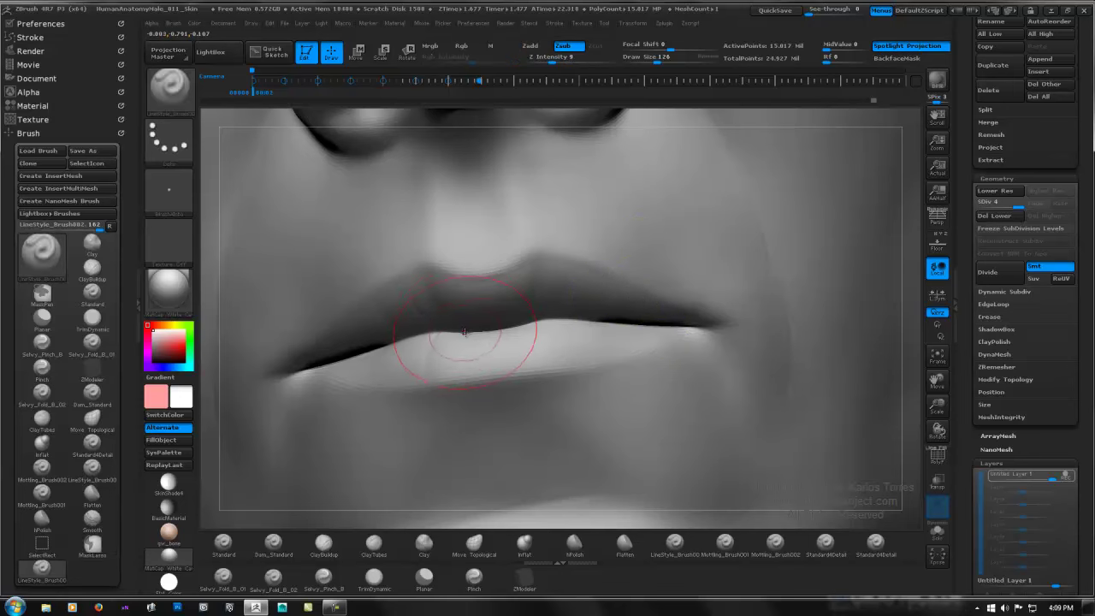
# Step: Smooth the central lower lip creases and carve a short new one at the middle of the lower lip
pyautogui.press('shift')
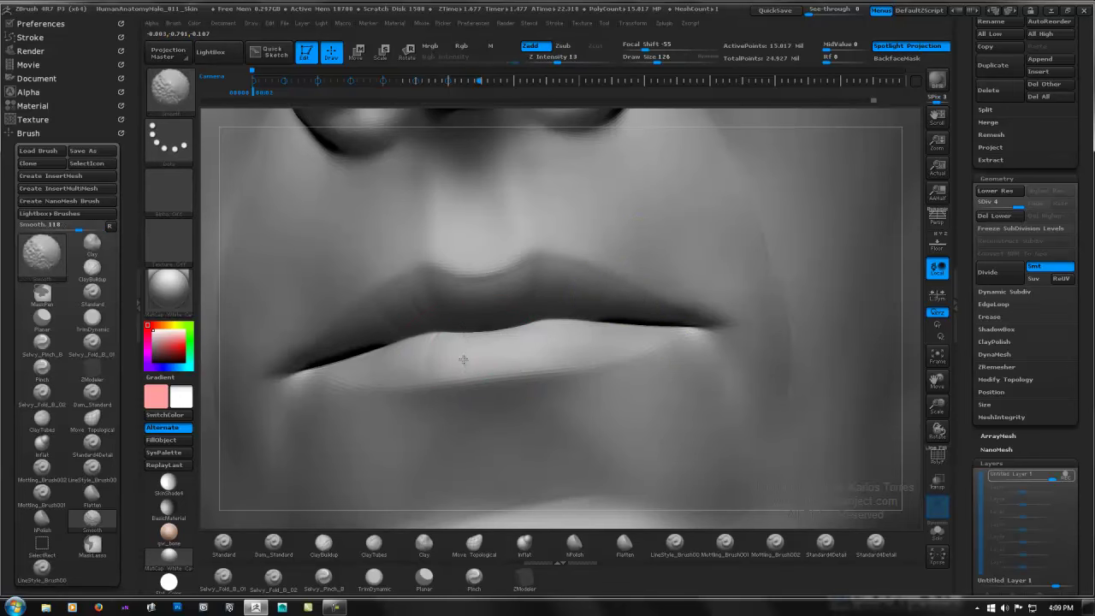
pyautogui.keyDown('shift'); pyautogui.moveTo(463, 360); pyautogui.dragTo(499, 335); pyautogui.keyUp('shift')
pyautogui.moveTo(527, 332); pyautogui.dragTo(474, 342, button='right')
pyautogui.moveTo(462, 348); pyautogui.dragTo(466, 364)
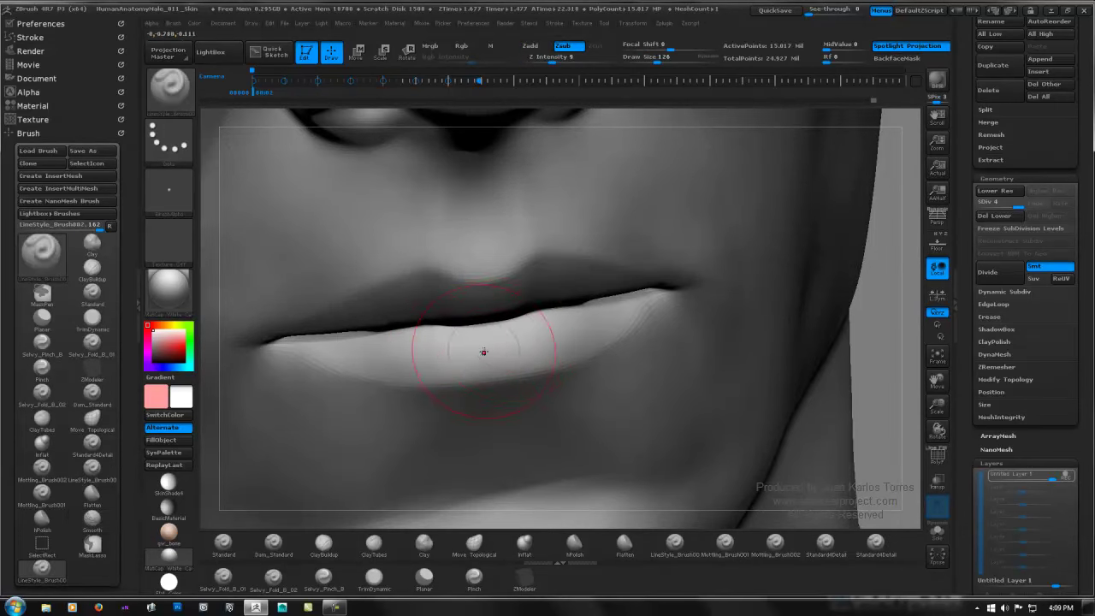
# Step: Carve vertical creases on the far side of the lower lip's center and blend them with Smooth
pyautogui.moveTo(488, 345); pyautogui.dragTo(520, 335, button='right')
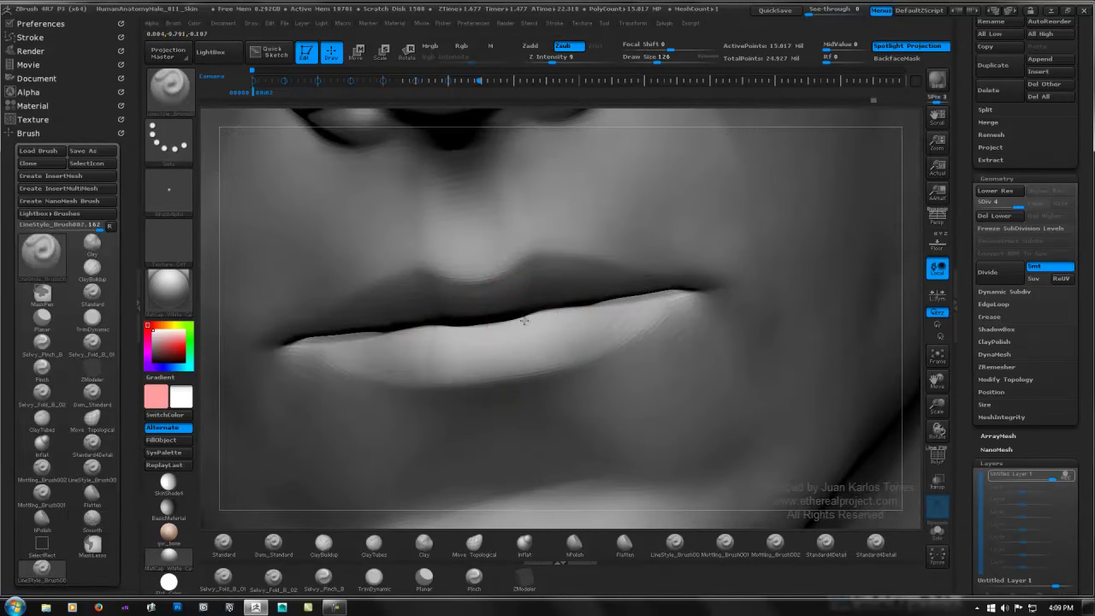
pyautogui.moveTo(542, 367); pyautogui.dragTo(543, 369)
pyautogui.moveTo(536, 321); pyautogui.dragTo(515, 331, button='right')
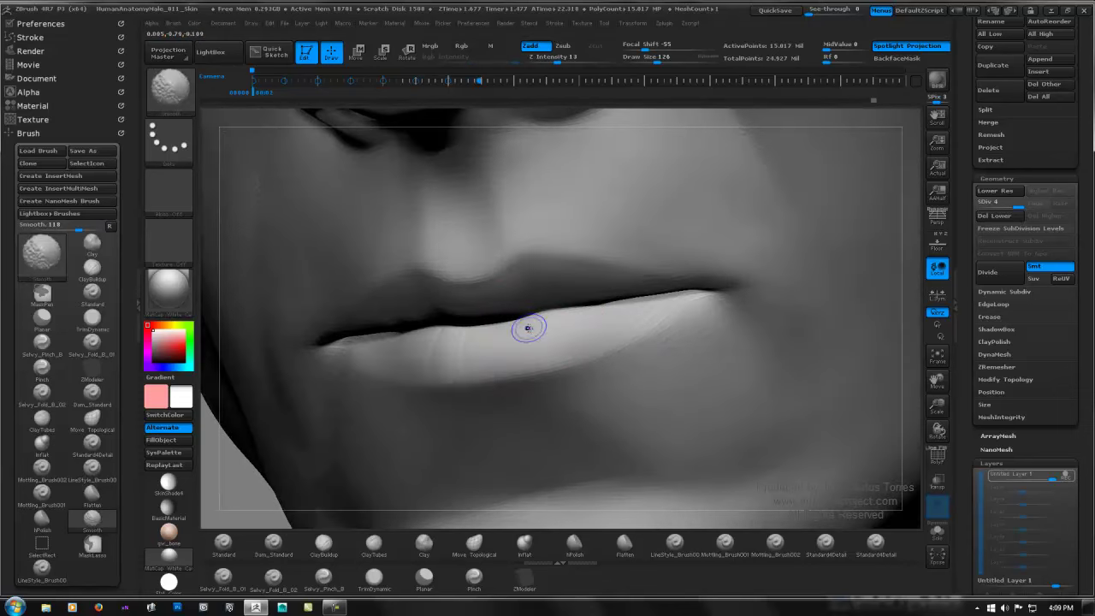
pyautogui.keyDown('shift'); pyautogui.moveTo(528, 328); pyautogui.dragTo(543, 363); pyautogui.keyUp('shift')
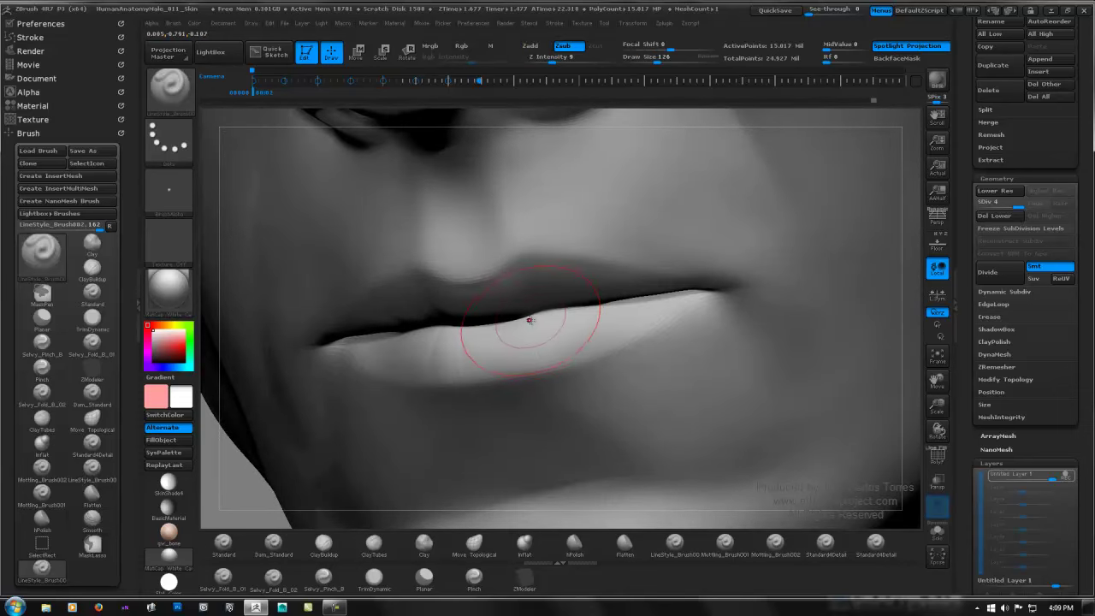
pyautogui.moveTo(530, 320); pyautogui.dragTo(536, 364)
pyautogui.press('shift')
# Step: Check the brush's Z Intensity pressure curve and carve a softened crease farther out along the lower lip's upper edge
pyautogui.moveTo(122, 226); pyautogui.dragTo(126, 112)
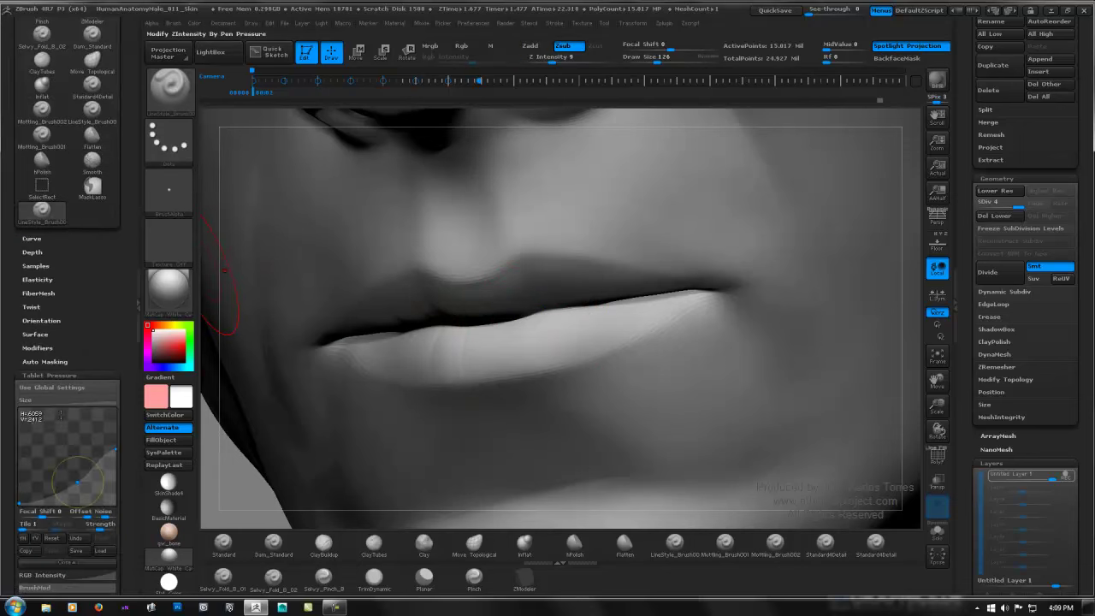
pyautogui.moveTo(574, 332); pyautogui.dragTo(576, 313, button='right')
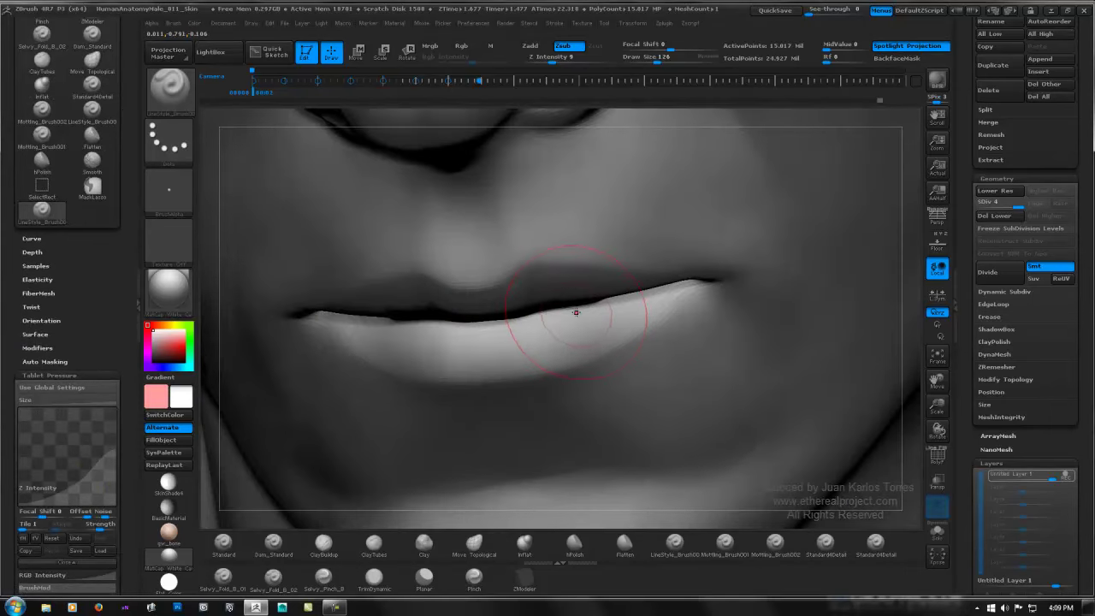
pyautogui.moveTo(576, 311)
pyautogui.mouseDown()
pyautogui.moveTo(584, 327)
pyautogui.moveTo(611, 334)
pyautogui.moveTo(624, 296)
pyautogui.mouseUp()
pyautogui.press('shift')
# Step: Smooth the faint creases on the lower lip between its corner and the center
pyautogui.moveTo(719, 298)
pyautogui.keyDown('ctrl'); pyautogui.mouseDown(button='right')
pyautogui.moveTo(587, 308)
pyautogui.moveTo(430, 374)
pyautogui.moveTo(408, 399)
pyautogui.moveTo(426, 386)
pyautogui.mouseUp(button='right'); pyautogui.keyUp('ctrl')
pyautogui.keyDown('ctrl'); pyautogui.moveTo(542, 313); pyautogui.dragTo(659, 302, button='right'); pyautogui.keyUp('ctrl')
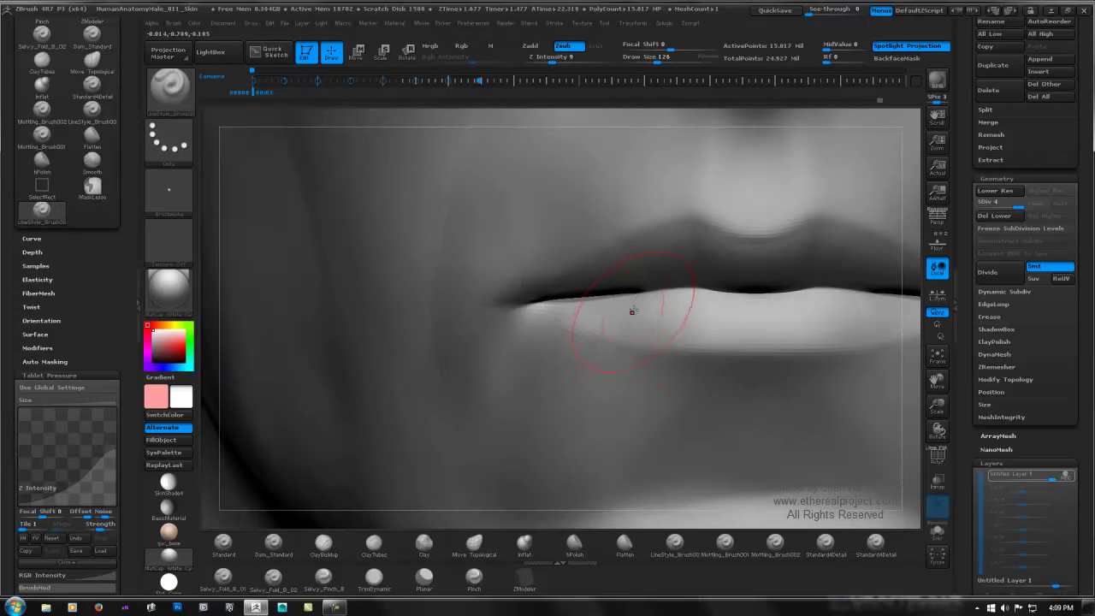
pyautogui.moveTo(633, 311)
pyautogui.mouseDown(button='right')
pyautogui.moveTo(676, 305)
pyautogui.moveTo(634, 293)
pyautogui.mouseUp(button='right')
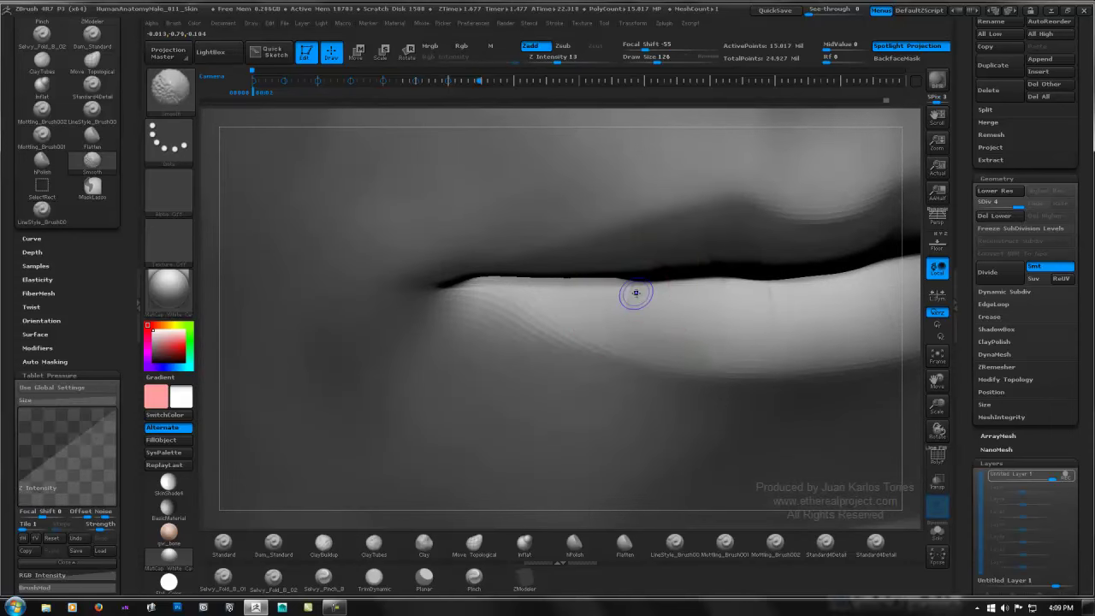
pyautogui.moveTo(636, 293)
pyautogui.keyDown('shift'); pyautogui.mouseDown()
pyautogui.moveTo(748, 293)
pyautogui.moveTo(708, 302)
pyautogui.mouseUp(); pyautogui.keyUp('shift')
# Step: Drop to subdivision level 3 and carve a vertical crease near the lower lip's corner with Dam_Standard at draw size 53
pyautogui.hotkey('shift', 'd')
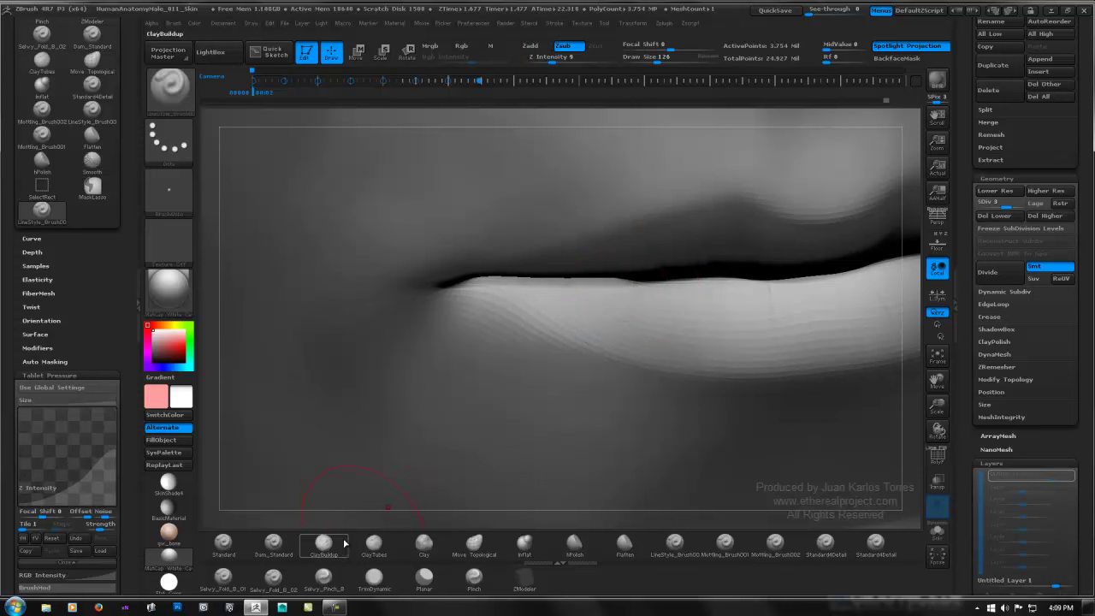
pyautogui.click(273, 543)
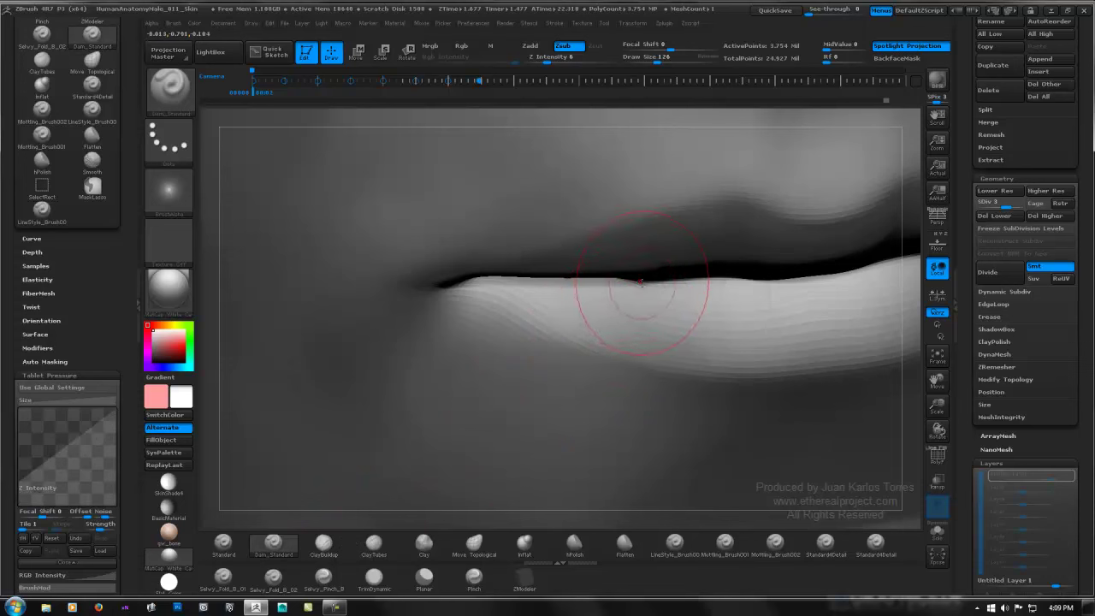
pyautogui.moveTo(643, 280); pyautogui.dragTo(625, 347)
pyautogui.press('space')
pyautogui.moveTo(622, 326); pyautogui.dragTo(609, 326)
pyautogui.moveTo(638, 288); pyautogui.dragTo(624, 344)
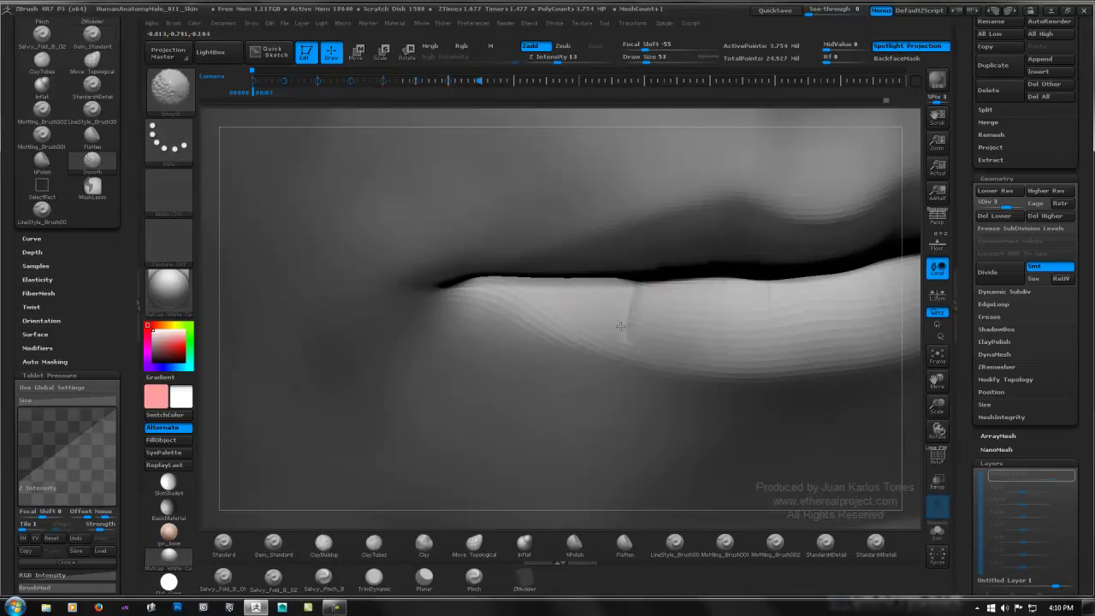
# Step: Reduce the Dam_Standard draw size to 39 and undo the last crease stroke on the lower lip
pyautogui.moveTo(623, 322); pyautogui.dragTo(640, 293, button='right')
pyautogui.keyDown('alt'); pyautogui.moveTo(732, 297); pyautogui.dragTo(575, 295, button='right'); pyautogui.keyUp('alt')
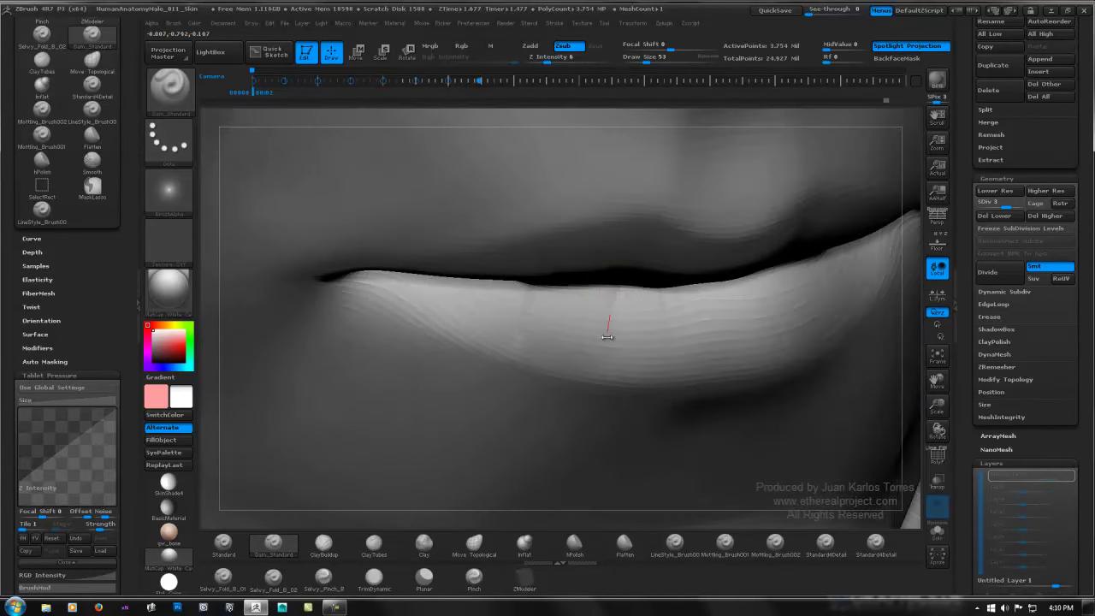
pyautogui.press('ctrl')
pyautogui.press('space')
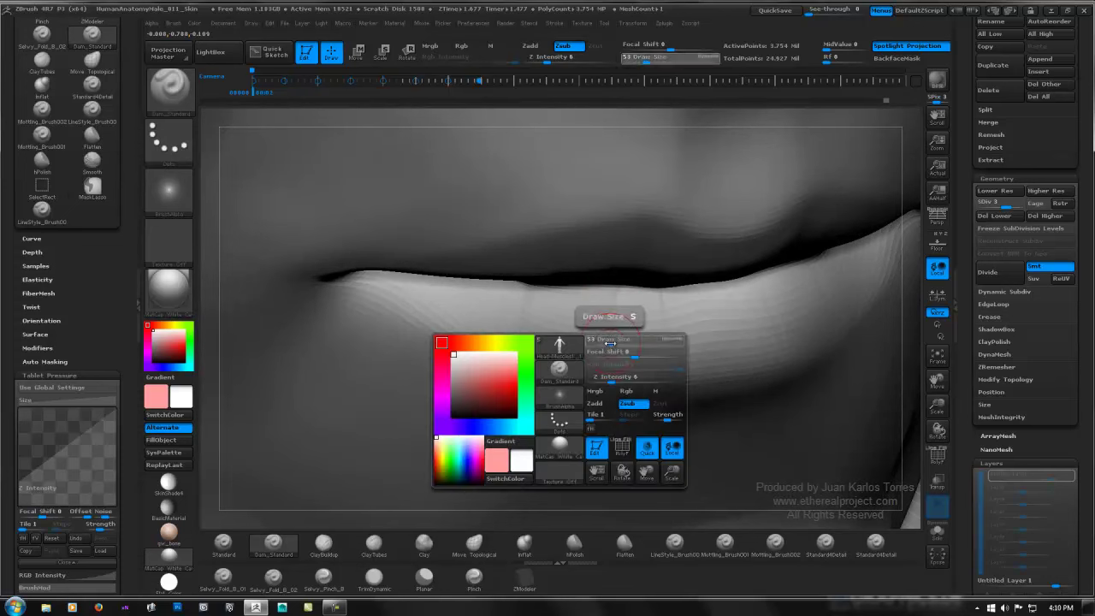
pyautogui.moveTo(611, 342); pyautogui.dragTo(607, 342)
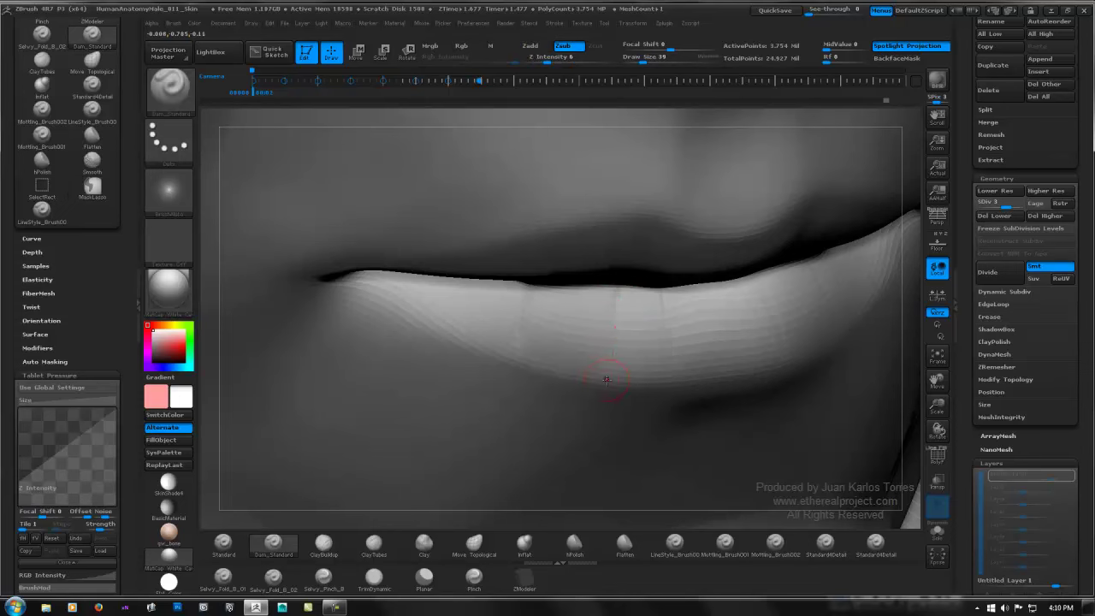
pyautogui.hotkey('ctrl', 'z')
pyautogui.moveTo(635, 317); pyautogui.dragTo(665, 315, button='right')
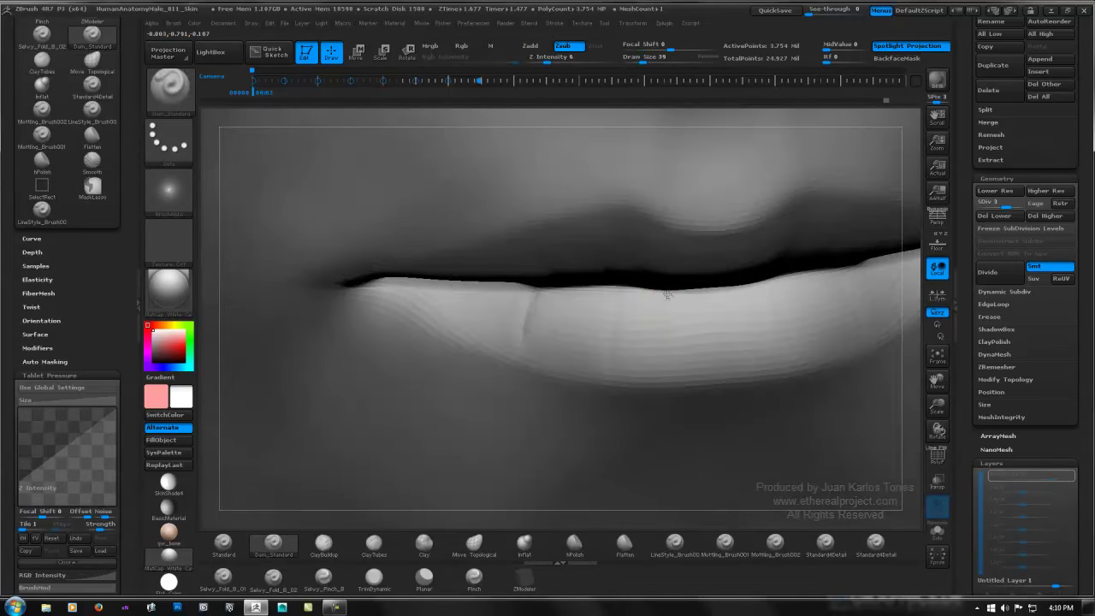
# Step: Carve vertical creases across the middle and far side of the lower lip, softening their ends with Smooth
pyautogui.keyDown('shift'); pyautogui.moveTo(667, 295); pyautogui.dragTo(667, 368); pyautogui.keyUp('shift')
pyautogui.moveTo(728, 328)
pyautogui.mouseDown(button='right')
pyautogui.moveTo(621, 342)
pyautogui.moveTo(659, 324)
pyautogui.mouseUp(button='right')
pyautogui.moveTo(636, 305); pyautogui.dragTo(645, 344)
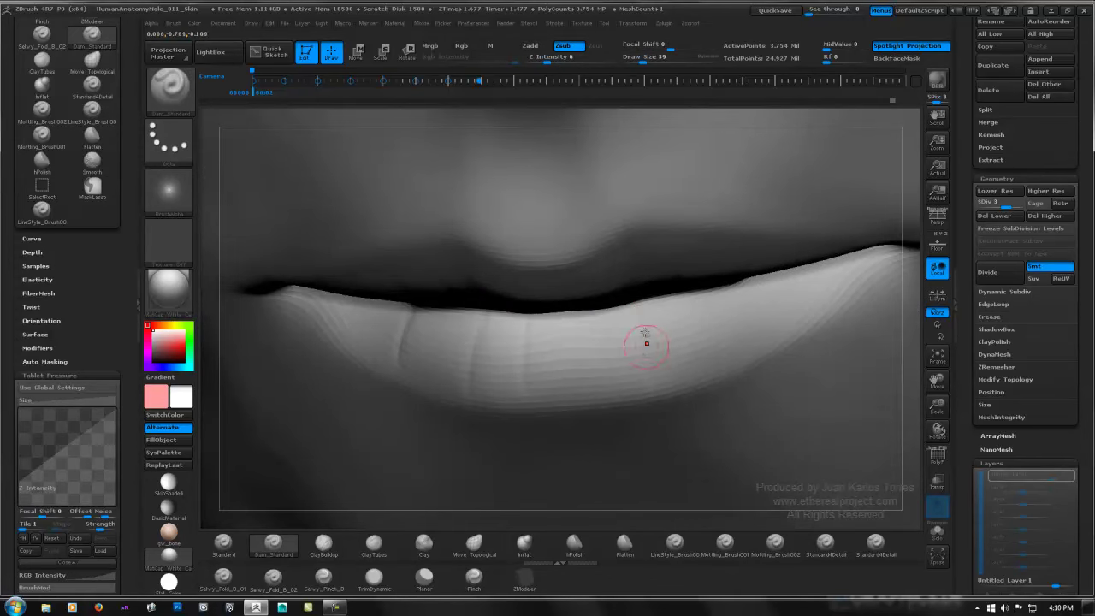
pyautogui.keyDown('shift'); pyautogui.moveTo(638, 302); pyautogui.dragTo(648, 377); pyautogui.keyUp('shift')
pyautogui.moveTo(707, 311); pyautogui.dragTo(629, 317, button='right')
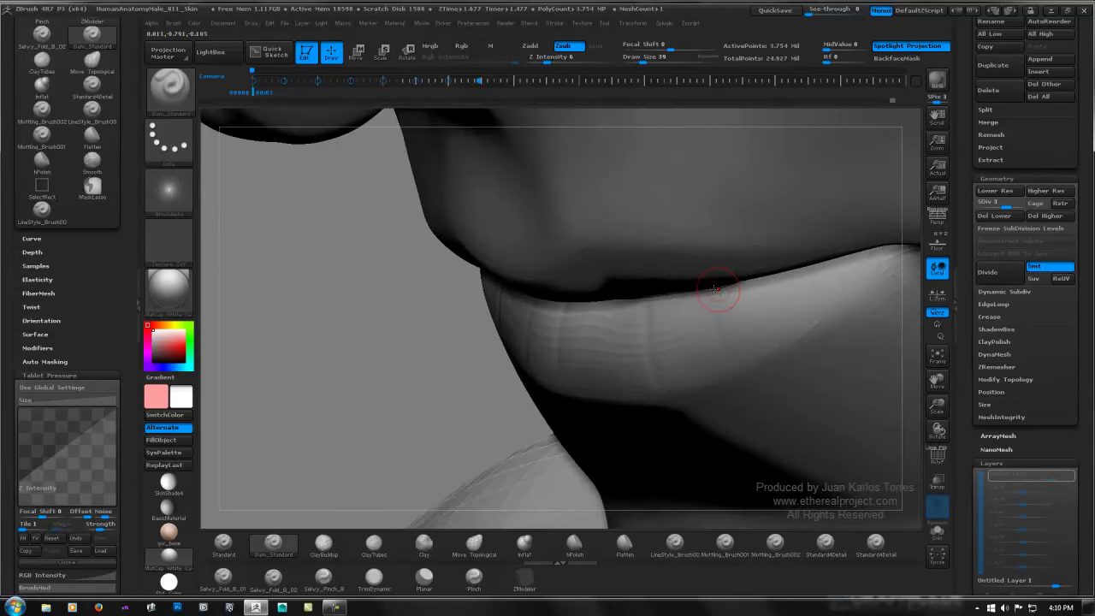
pyautogui.moveTo(714, 319)
pyautogui.keyDown('shift'); pyautogui.mouseDown()
pyautogui.moveTo(707, 297)
pyautogui.moveTo(714, 342)
pyautogui.mouseUp(); pyautogui.keyUp('shift')
# Step: Carve short creases from the upper lip's lower edge near its center and blend them with Smooth
pyautogui.moveTo(761, 320)
pyautogui.mouseDown(button='right')
pyautogui.moveTo(740, 278)
pyautogui.moveTo(702, 248)
pyautogui.mouseUp(button='right')
pyautogui.moveTo(653, 274)
pyautogui.mouseDown(button='right')
pyautogui.moveTo(604, 244)
pyautogui.moveTo(519, 294)
pyautogui.mouseUp(button='right')
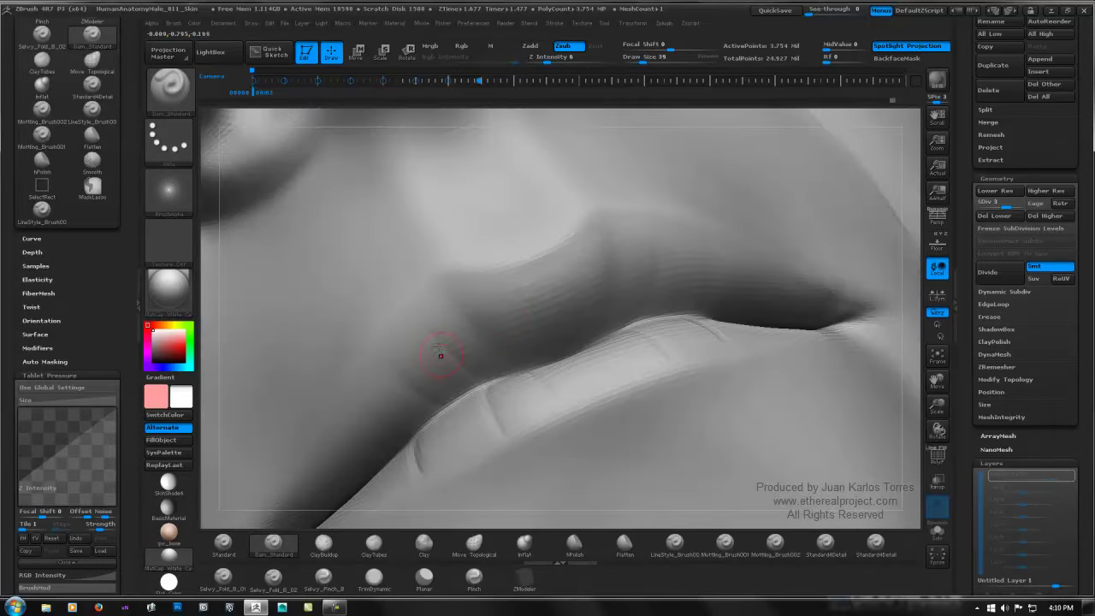
pyautogui.moveTo(475, 384)
pyautogui.mouseDown()
pyautogui.moveTo(430, 325)
pyautogui.moveTo(462, 375)
pyautogui.moveTo(388, 357)
pyautogui.mouseUp()
pyautogui.keyDown('shift'); pyautogui.moveTo(390, 359); pyautogui.dragTo(434, 409); pyautogui.keyUp('shift')
pyautogui.keyDown('shift'); pyautogui.moveTo(406, 368); pyautogui.dragTo(438, 389); pyautogui.keyUp('shift')
# Step: Add softened vertical creases farther along the upper lip toward its corner and beside its center
pyautogui.moveTo(692, 287); pyautogui.dragTo(660, 299, button='right')
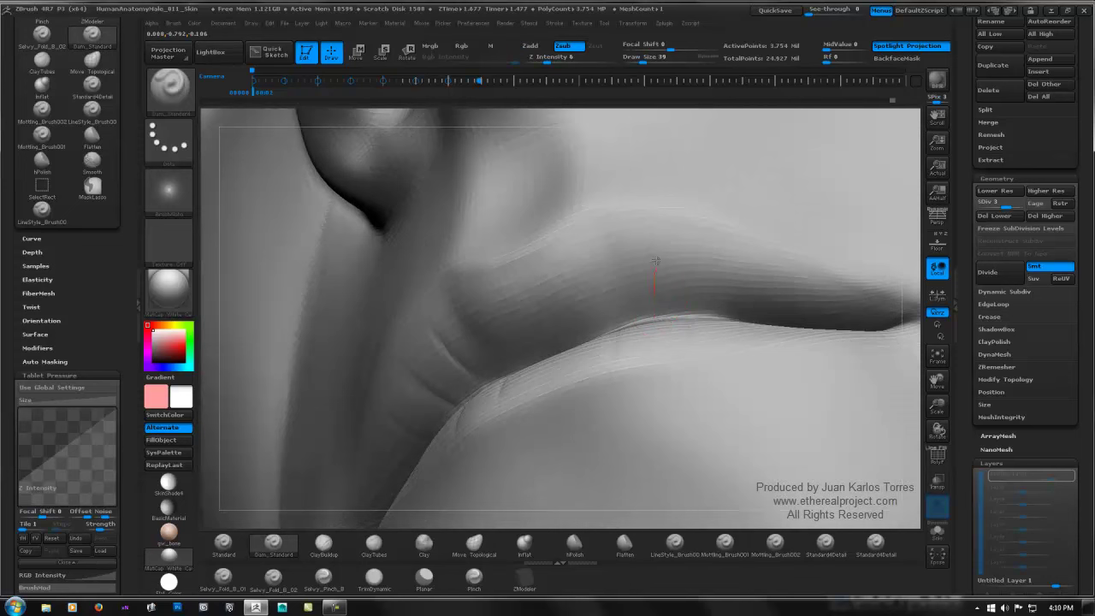
pyautogui.keyDown('shift'); pyautogui.moveTo(653, 247); pyautogui.dragTo(710, 320); pyautogui.keyUp('shift')
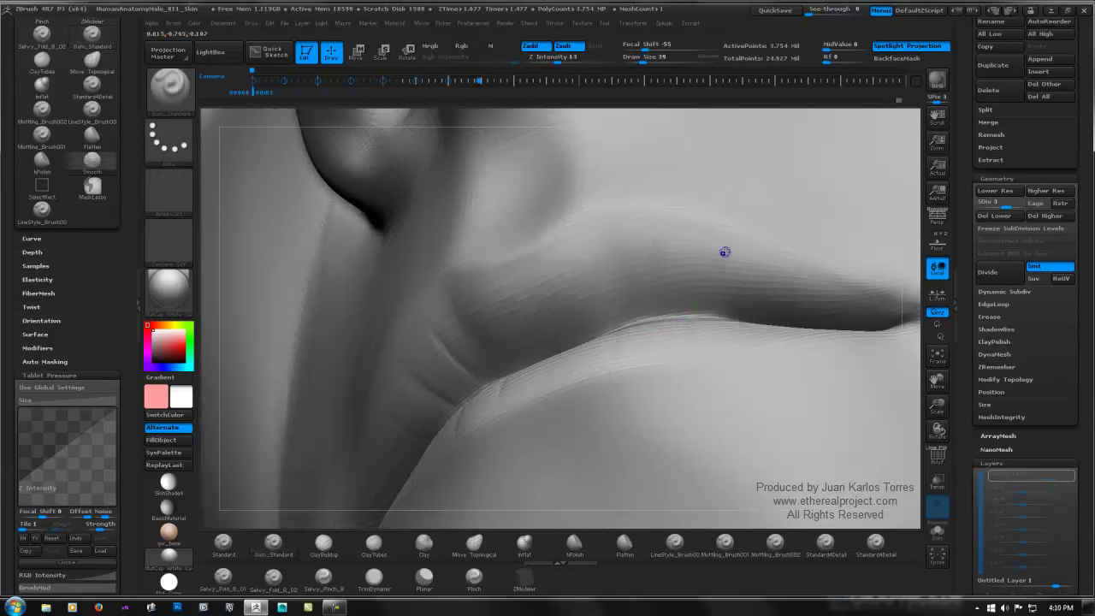
pyautogui.keyDown('shift'); pyautogui.moveTo(724, 252); pyautogui.dragTo(773, 306); pyautogui.keyUp('shift')
pyautogui.moveTo(845, 266)
pyautogui.keyDown('ctrl'); pyautogui.mouseDown(button='right')
pyautogui.moveTo(764, 289)
pyautogui.moveTo(659, 270)
pyautogui.moveTo(726, 285)
pyautogui.mouseUp(button='right'); pyautogui.keyUp('ctrl')
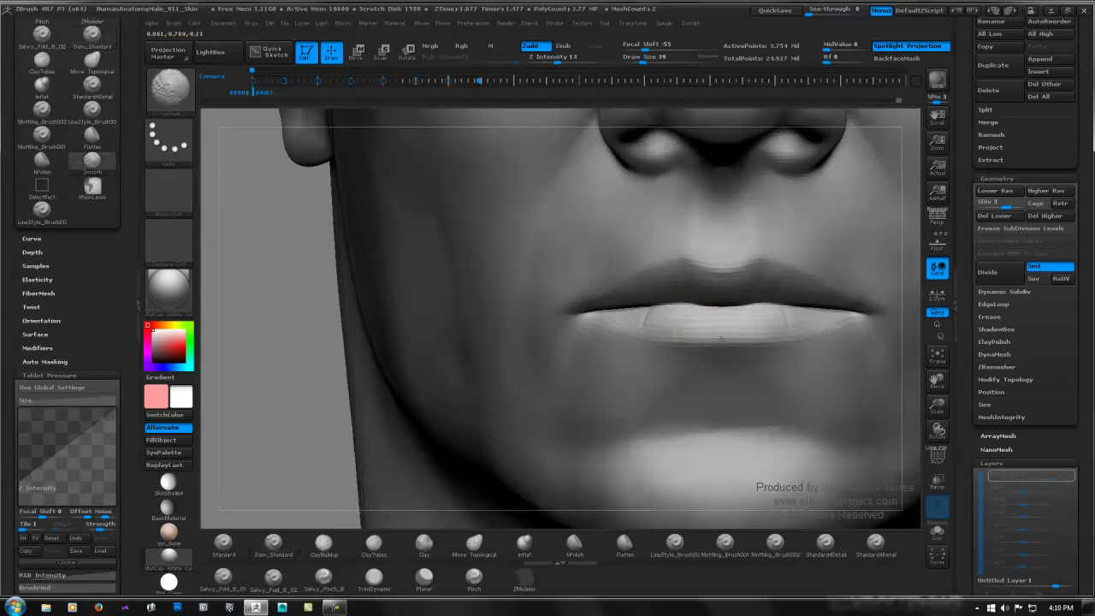
pyautogui.press('ctrl')
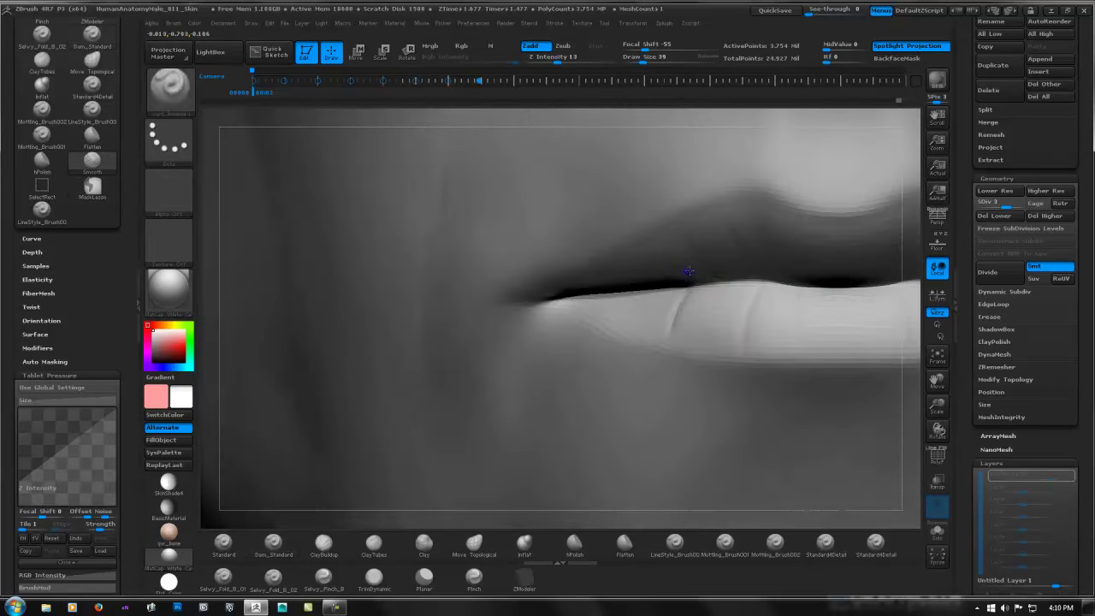
pyautogui.press('shift')
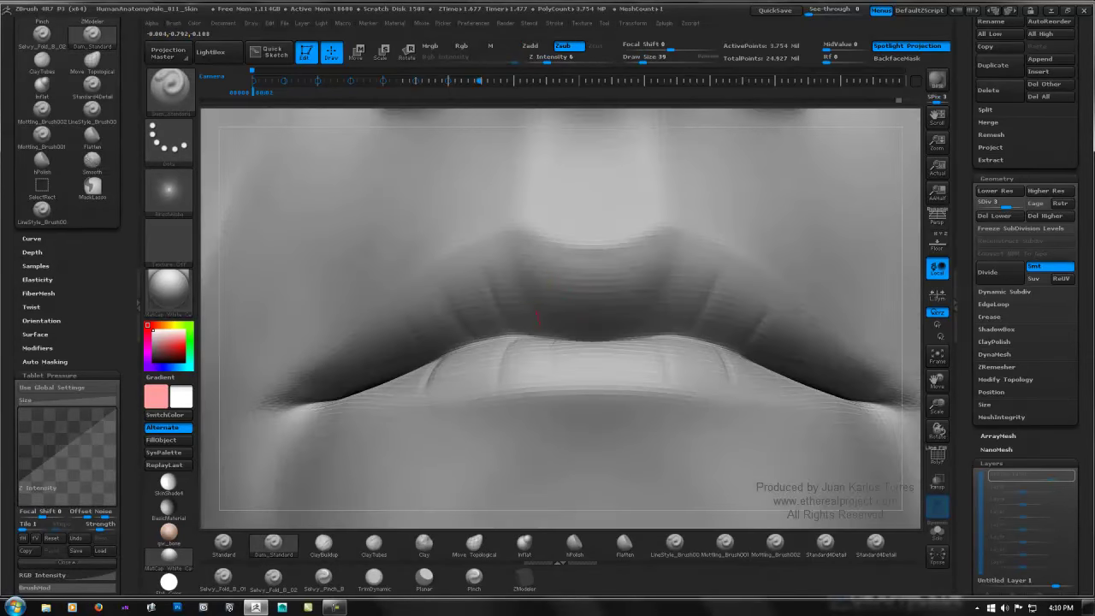
pyautogui.press('shift')
pyautogui.press('shift')
# Step: Deepen the creases on the far half of the upper lip and blend their upper ends with Smooth
pyautogui.keyDown('alt'); pyautogui.moveTo(770, 295); pyautogui.dragTo(663, 283, button='right'); pyautogui.keyUp('alt')
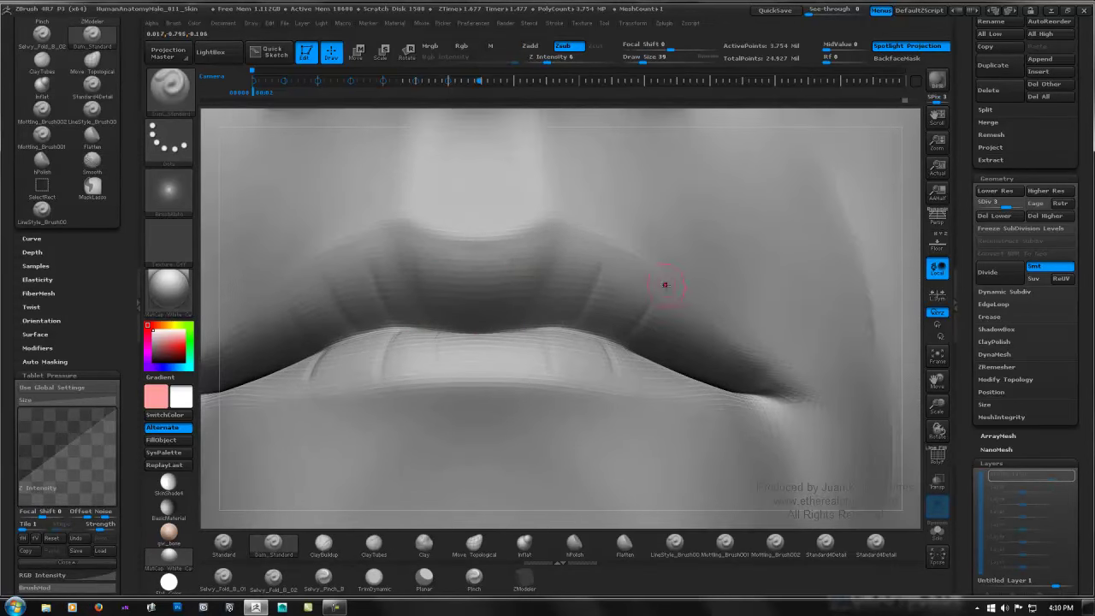
pyautogui.press('shift')
pyautogui.press('shift')
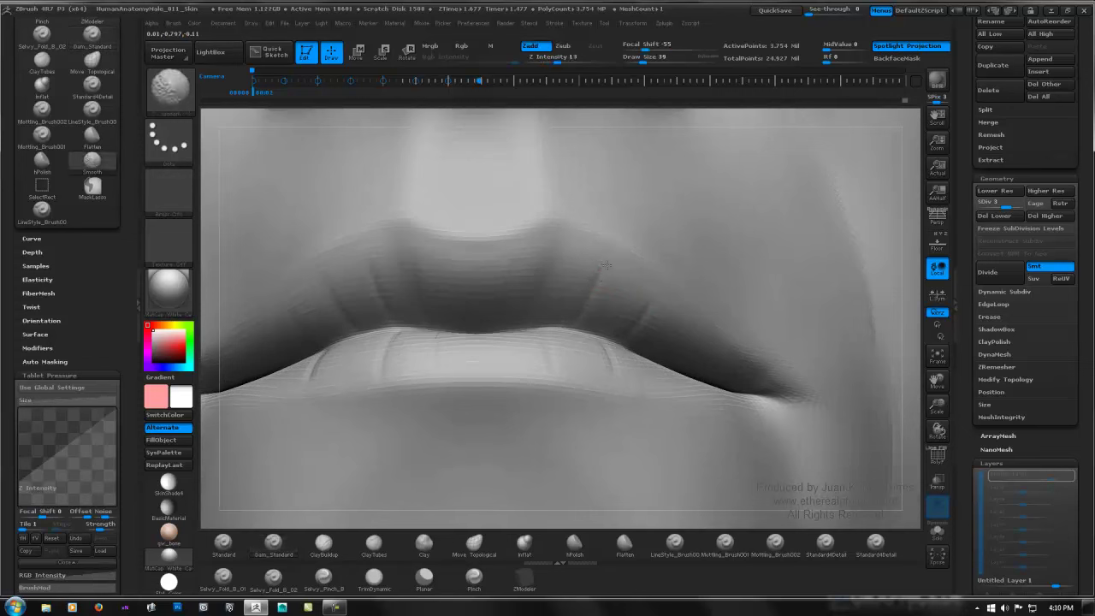
pyautogui.moveTo(605, 266)
pyautogui.keyDown('shift'); pyautogui.mouseDown()
pyautogui.moveTo(627, 298)
pyautogui.moveTo(597, 275)
pyautogui.moveTo(609, 258)
pyautogui.mouseUp(); pyautogui.keyUp('shift')
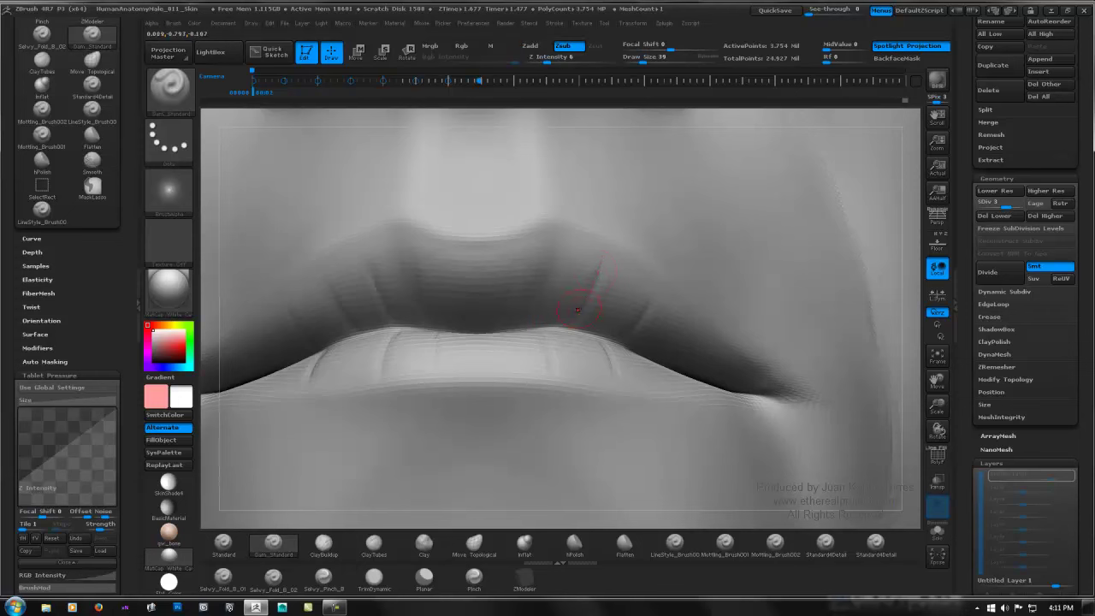
pyautogui.press('shift')
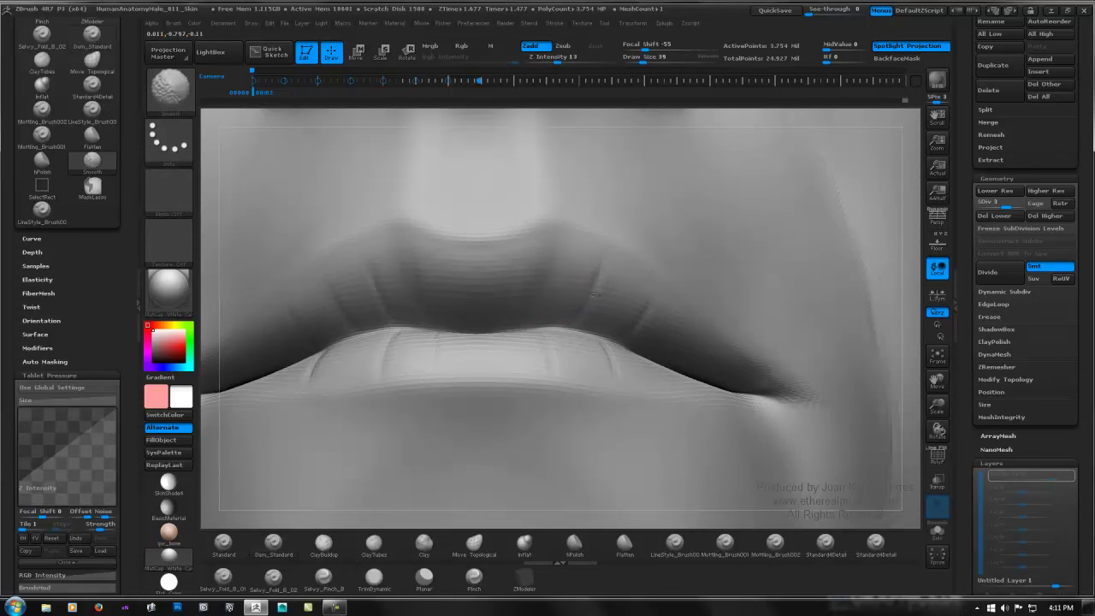
# Step: Soften the carved creases on both lips with Smooth, working from several viewing angles
pyautogui.moveTo(505, 332); pyautogui.dragTo(810, 391)
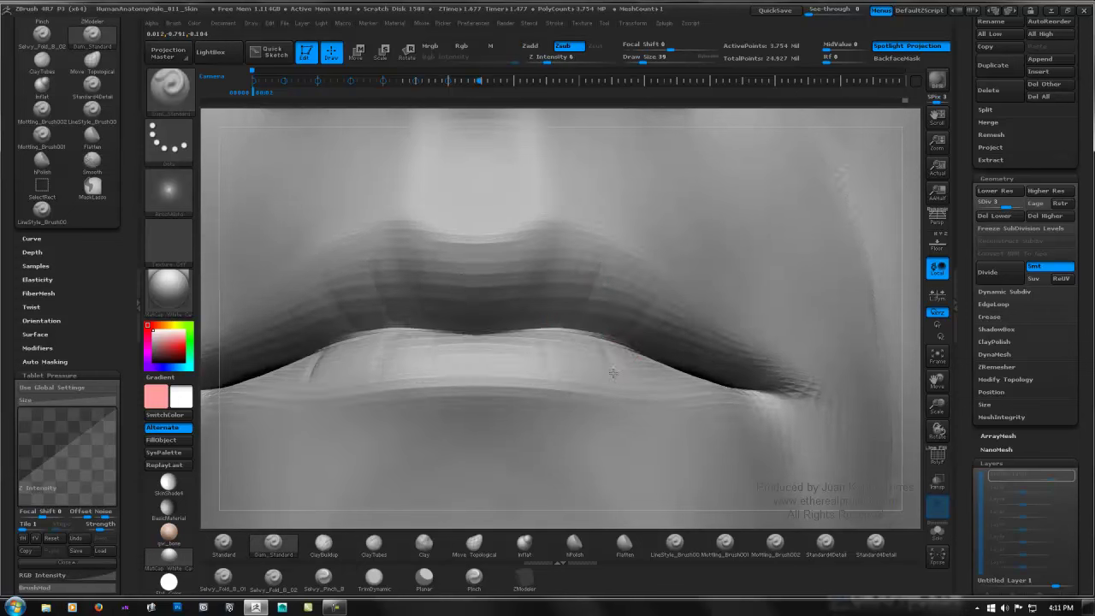
pyautogui.moveTo(809, 391); pyautogui.dragTo(599, 365, button='right')
pyautogui.press('shift')
pyautogui.moveTo(653, 339)
pyautogui.keyDown('ctrl'); pyautogui.mouseDown(button='right')
pyautogui.moveTo(551, 345)
pyautogui.moveTo(597, 337)
pyautogui.mouseUp(button='right'); pyautogui.keyUp('ctrl')
pyautogui.press('shift')
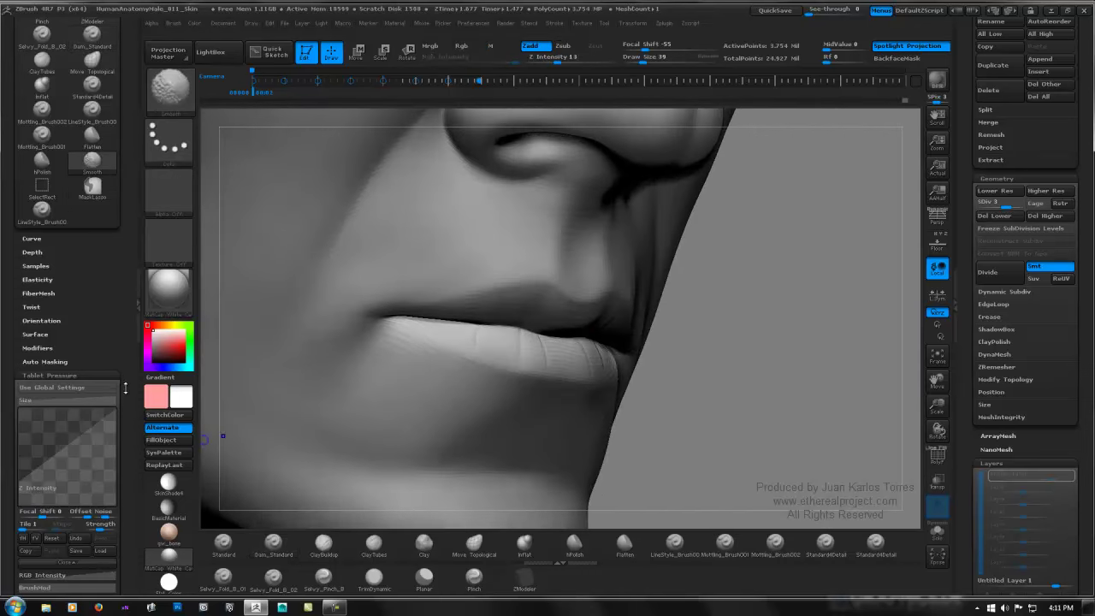
pyautogui.moveTo(478, 329); pyautogui.dragTo(439, 326, button='right')
pyautogui.press('shift')
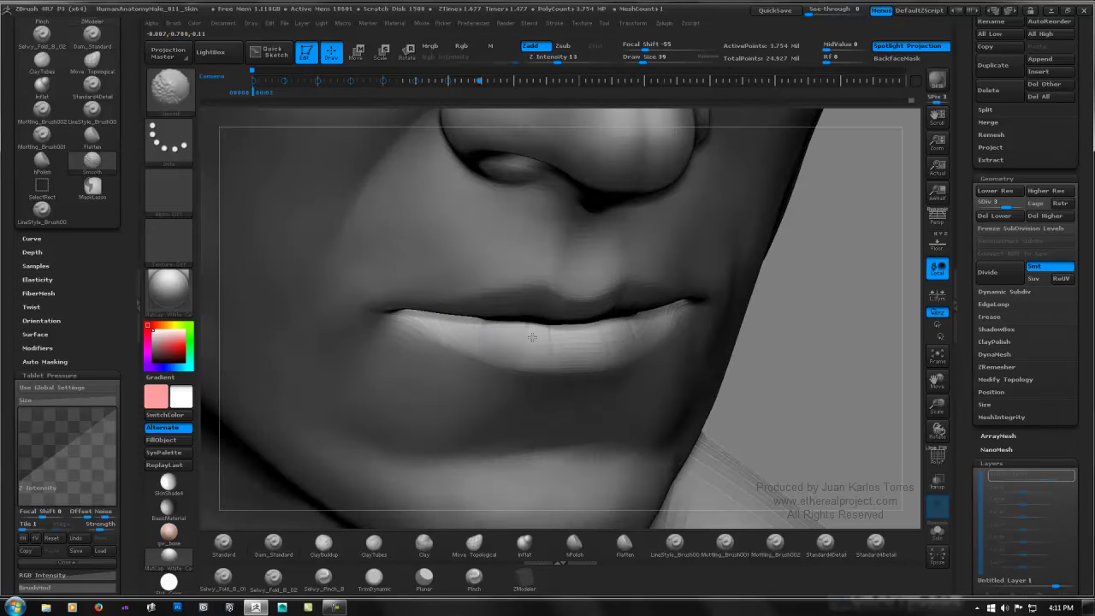
pyautogui.moveTo(532, 336); pyautogui.dragTo(496, 257, button='right')
pyautogui.press('shift')
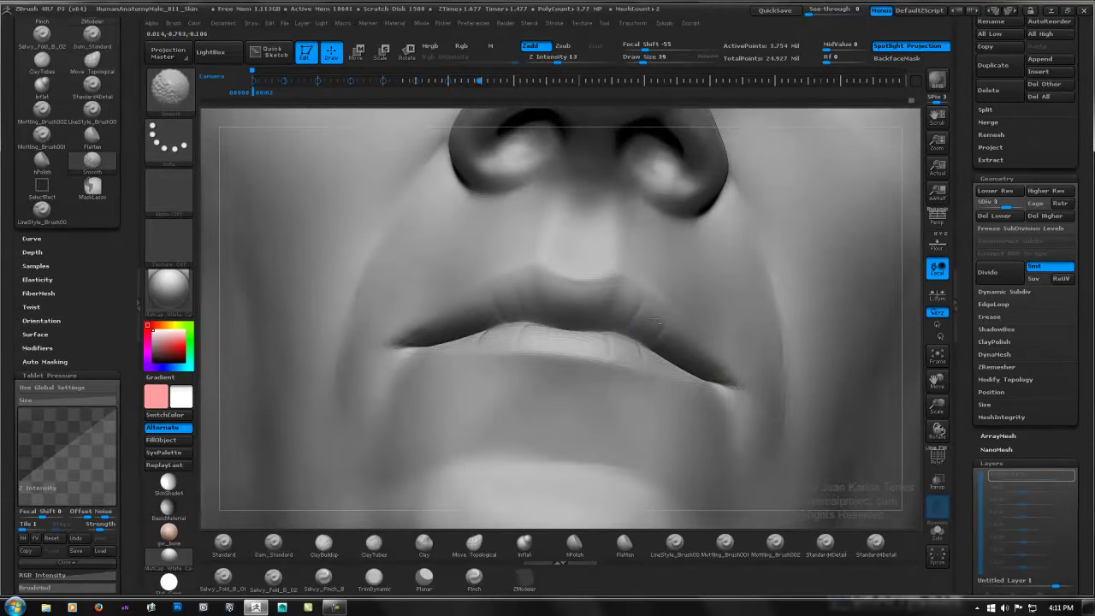
# Step: Check the lips against the whole head and return the mesh to subdivision level 4
pyautogui.keyDown('ctrl'); pyautogui.moveTo(503, 292); pyautogui.dragTo(354, 308, button='right'); pyautogui.keyUp('ctrl')
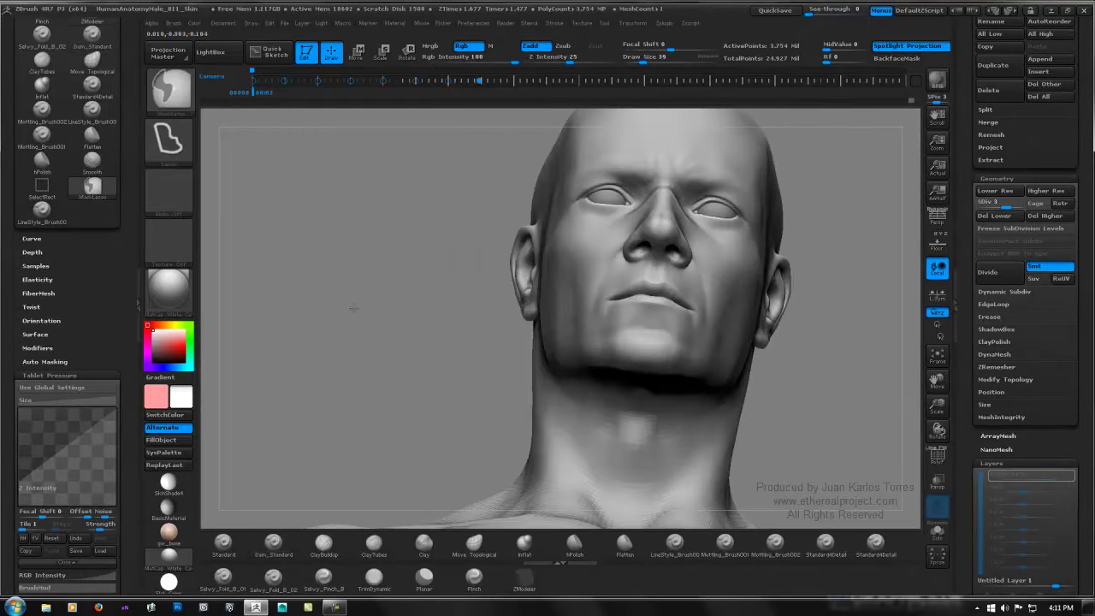
pyautogui.keyDown('shift'); pyautogui.moveTo(366, 379); pyautogui.dragTo(402, 368, button='right'); pyautogui.keyUp('shift')
pyautogui.keyDown('alt'); pyautogui.moveTo(632, 260); pyautogui.dragTo(723, 244, button='right'); pyautogui.keyUp('alt')
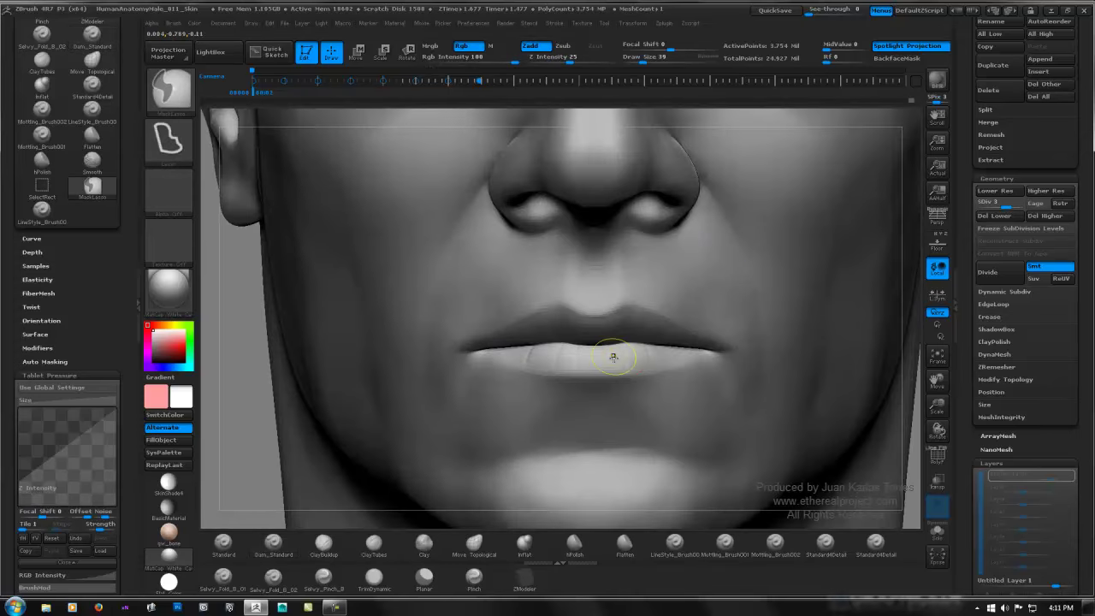
pyautogui.keyDown('ctrl'); pyautogui.moveTo(611, 356); pyautogui.dragTo(644, 350, button='right'); pyautogui.keyUp('ctrl')
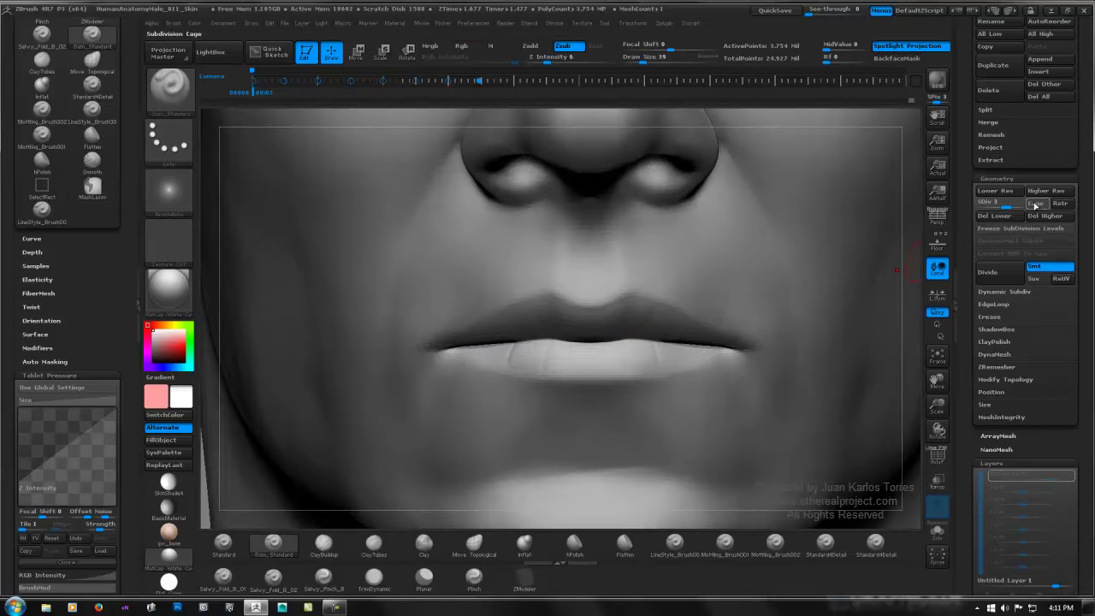
pyautogui.moveTo(1016, 206); pyautogui.dragTo(1033, 205)
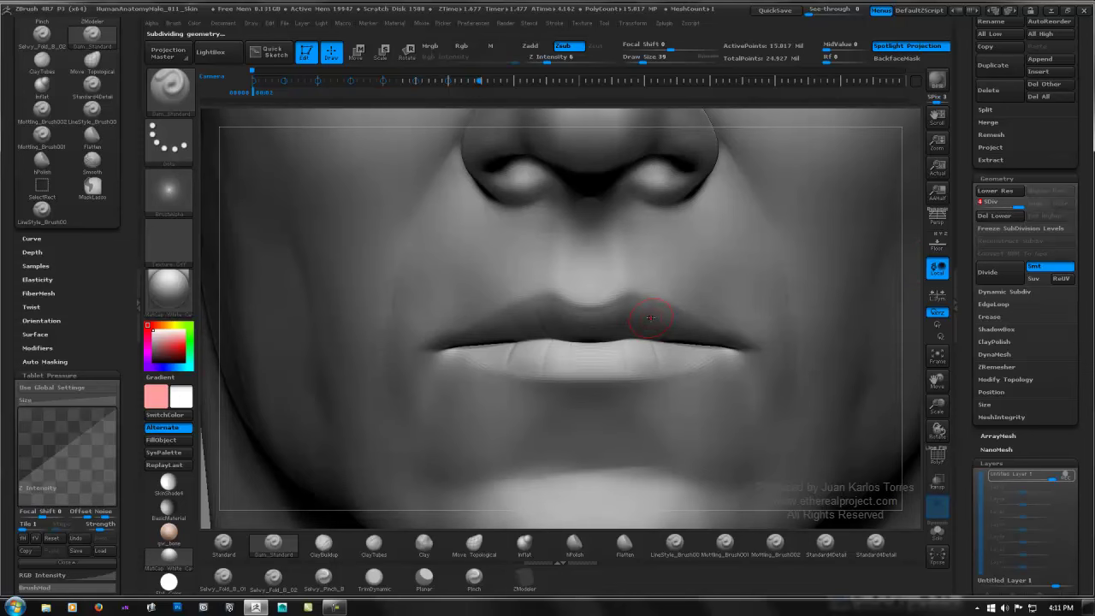
# Step: Smooth the lower lip creases and recarve the central vertical crease with Dam_Standard
pyautogui.moveTo(607, 329)
pyautogui.keyDown('ctrl'); pyautogui.mouseDown(button='right')
pyautogui.moveTo(604, 404)
pyautogui.moveTo(528, 374)
pyautogui.moveTo(450, 367)
pyautogui.mouseUp(button='right'); pyautogui.keyUp('ctrl')
pyautogui.keyDown('shift'); pyautogui.moveTo(450, 367); pyautogui.dragTo(458, 359); pyautogui.keyUp('shift')
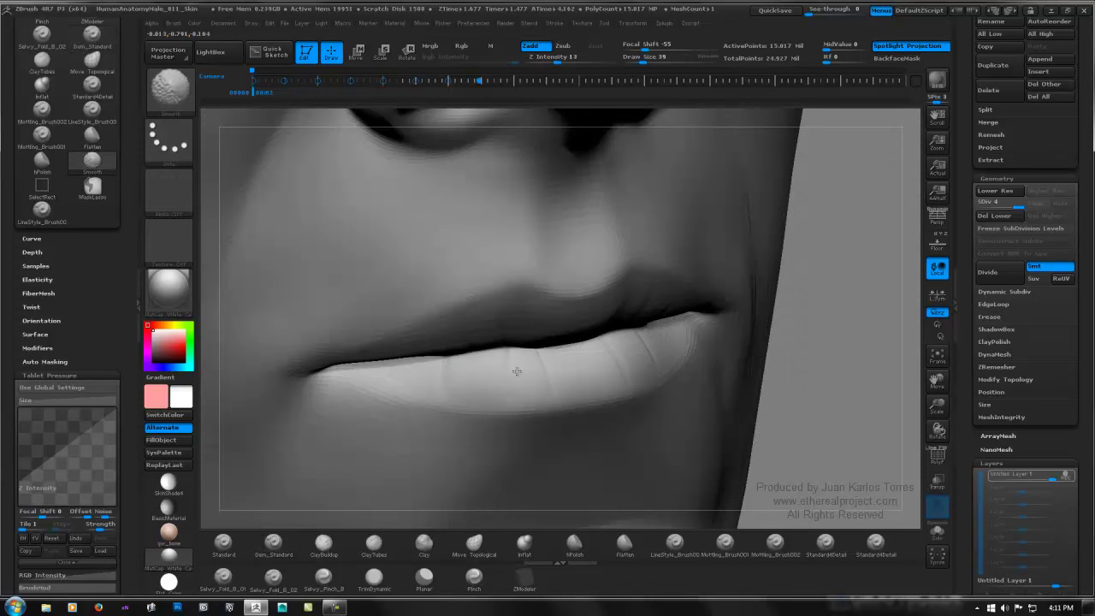
pyautogui.moveTo(503, 369)
pyautogui.mouseDown(button='right')
pyautogui.moveTo(519, 374)
pyautogui.moveTo(479, 374)
pyautogui.moveTo(499, 369)
pyautogui.mouseUp(button='right')
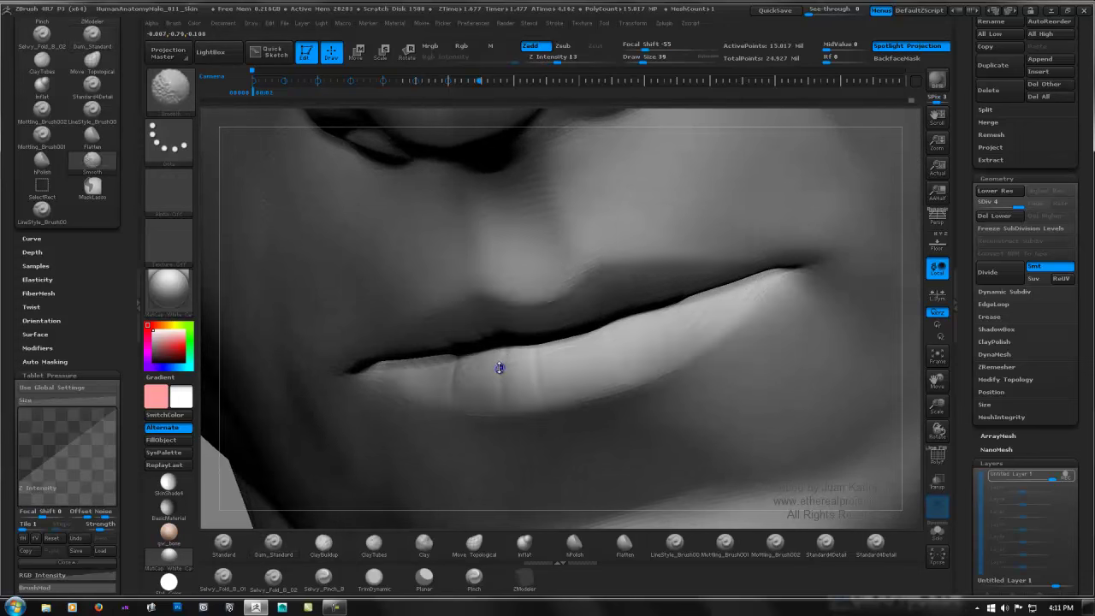
pyautogui.moveTo(506, 348); pyautogui.dragTo(508, 404)
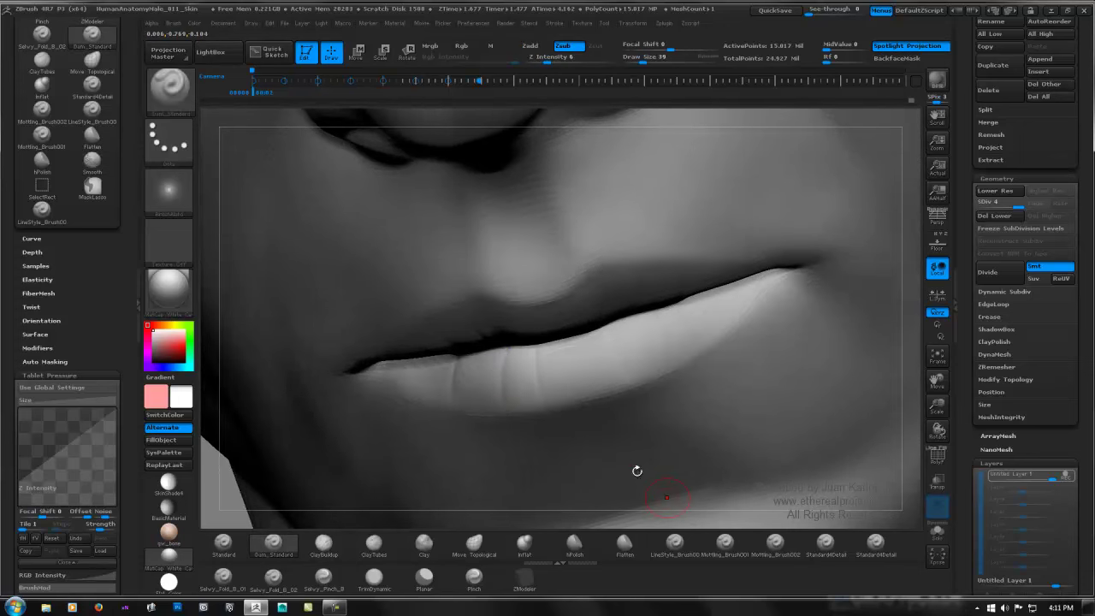
# Step: Carve fine softened creases on the lower lip with the saved LineStyle brush and raise its draw size to 110
pyautogui.click(56, 216)
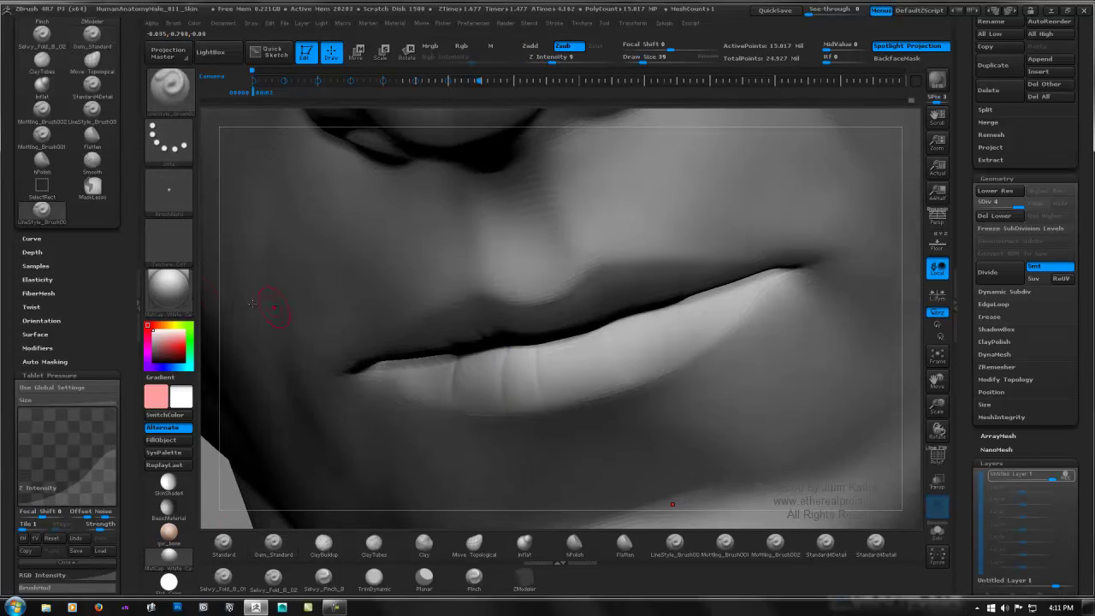
pyautogui.moveTo(506, 339); pyautogui.dragTo(618, 335, button='right')
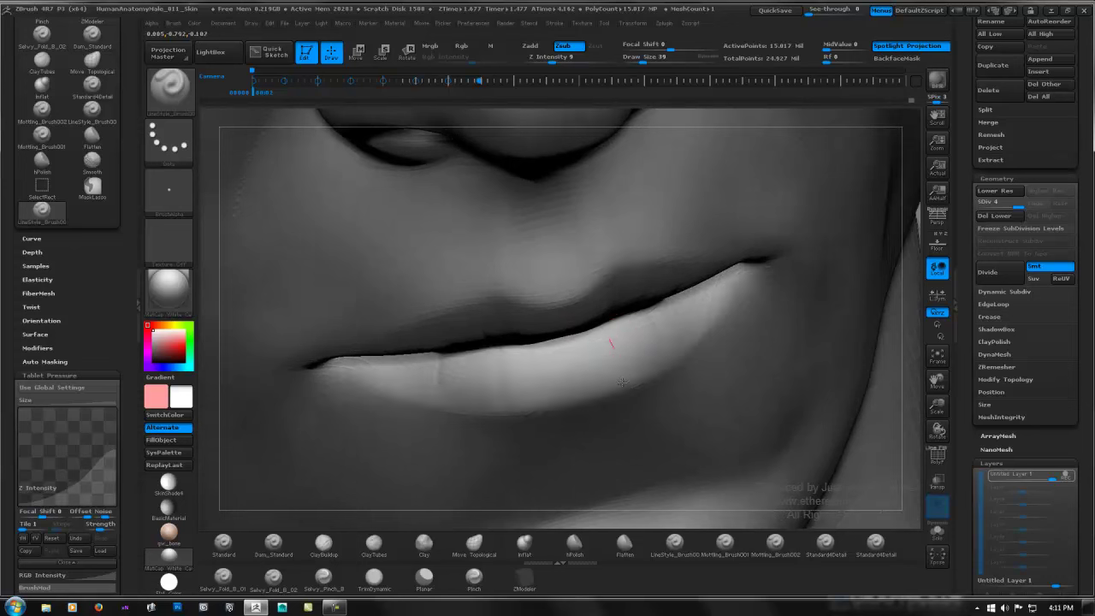
pyautogui.press('shift')
pyautogui.keyDown('shift'); pyautogui.moveTo(627, 366); pyautogui.dragTo(625, 377); pyautogui.keyUp('shift')
pyautogui.moveTo(535, 352)
pyautogui.mouseDown()
pyautogui.moveTo(548, 396)
pyautogui.moveTo(537, 373)
pyautogui.moveTo(553, 372)
pyautogui.moveTo(537, 368)
pyautogui.moveTo(546, 408)
pyautogui.moveTo(538, 372)
pyautogui.mouseUp()
pyautogui.press('space')
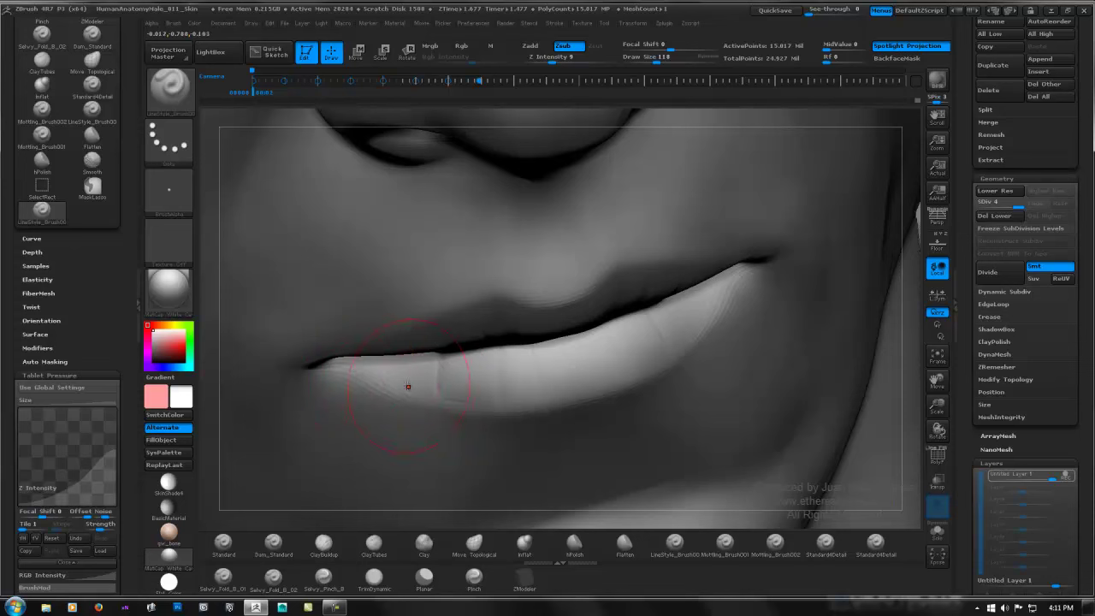
# Step: Carve fine creases across the lower lip and toward its corner with the LineStyle brush, softening them with Smooth
pyautogui.moveTo(383, 376); pyautogui.dragTo(510, 400)
pyautogui.press('shift')
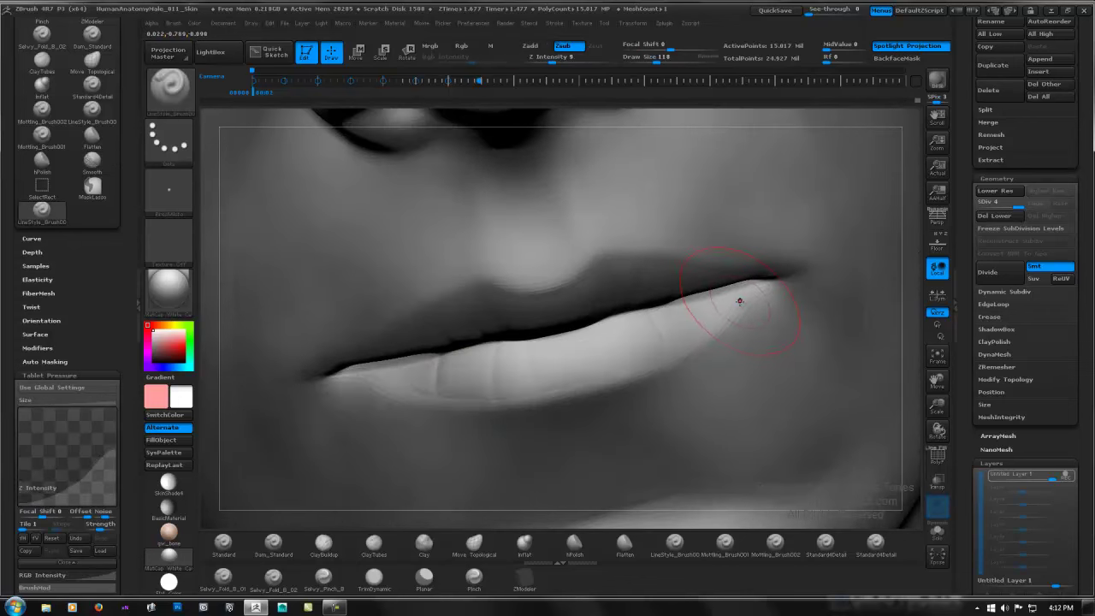
pyautogui.moveTo(733, 299)
pyautogui.mouseDown()
pyautogui.moveTo(697, 339)
pyautogui.moveTo(711, 320)
pyautogui.mouseUp()
pyautogui.press('shift')
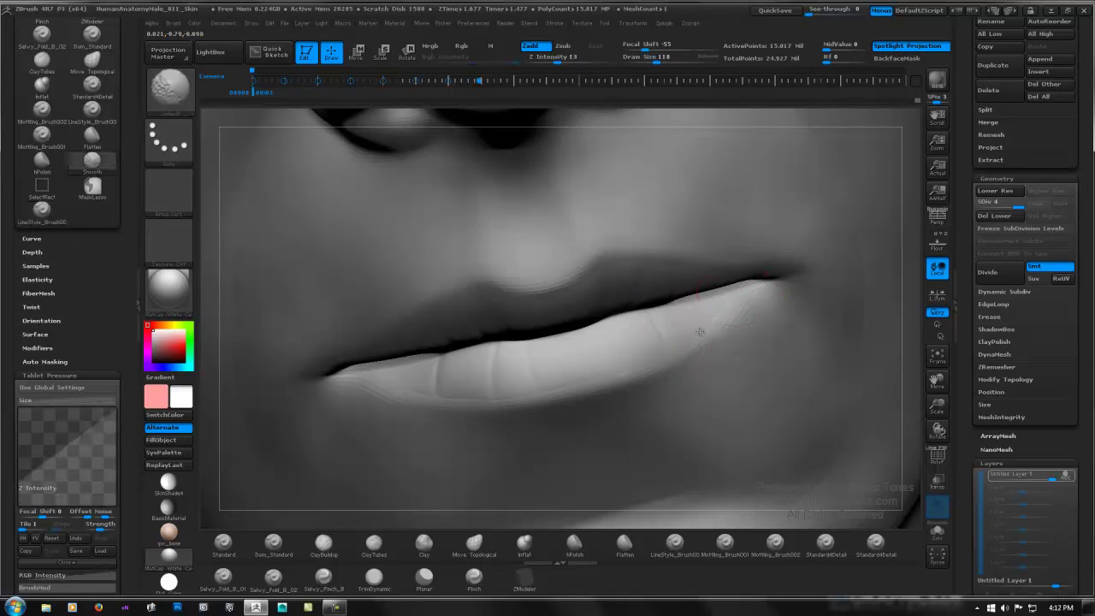
pyautogui.moveTo(700, 332)
pyautogui.keyDown('shift'); pyautogui.mouseDown()
pyautogui.moveTo(729, 301)
pyautogui.moveTo(687, 334)
pyautogui.mouseUp(); pyautogui.keyUp('shift')
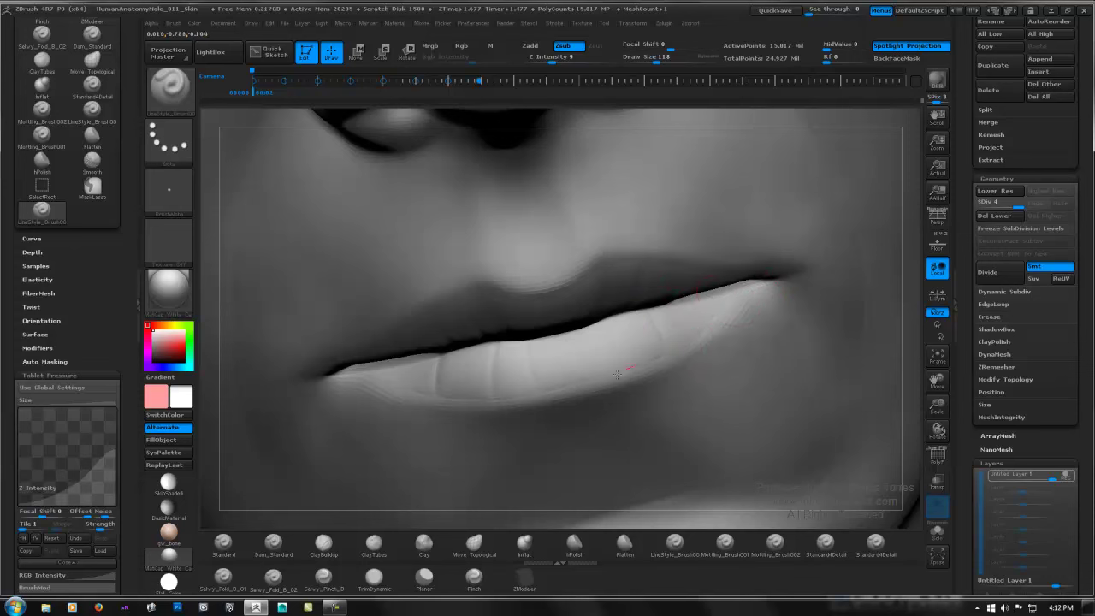
pyautogui.press('ctrl')
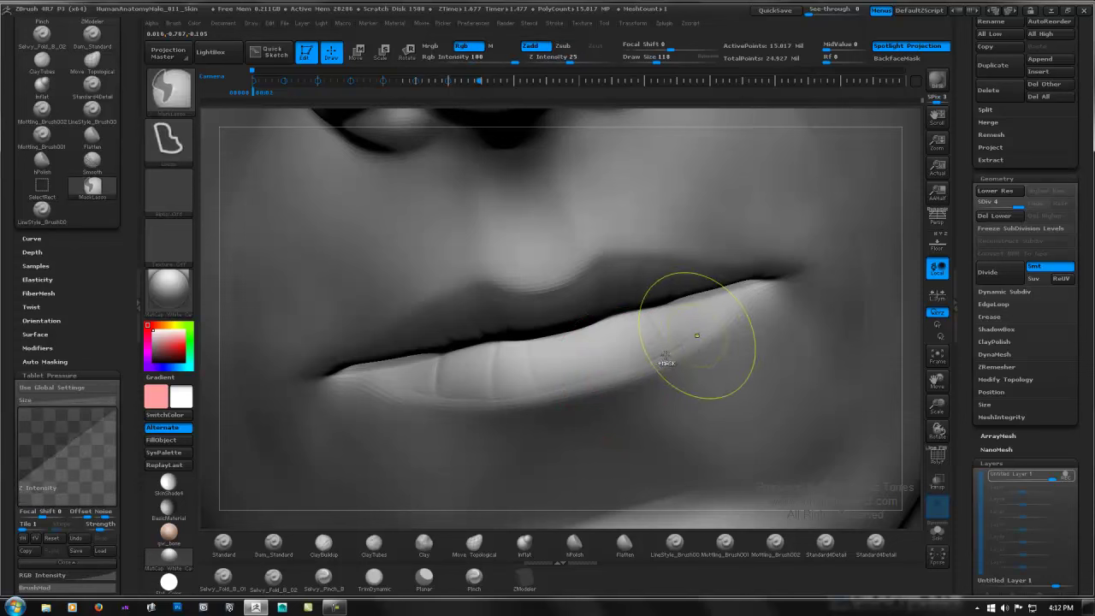
pyautogui.keyDown('shift'); pyautogui.moveTo(637, 364); pyautogui.dragTo(626, 370); pyautogui.keyUp('shift')
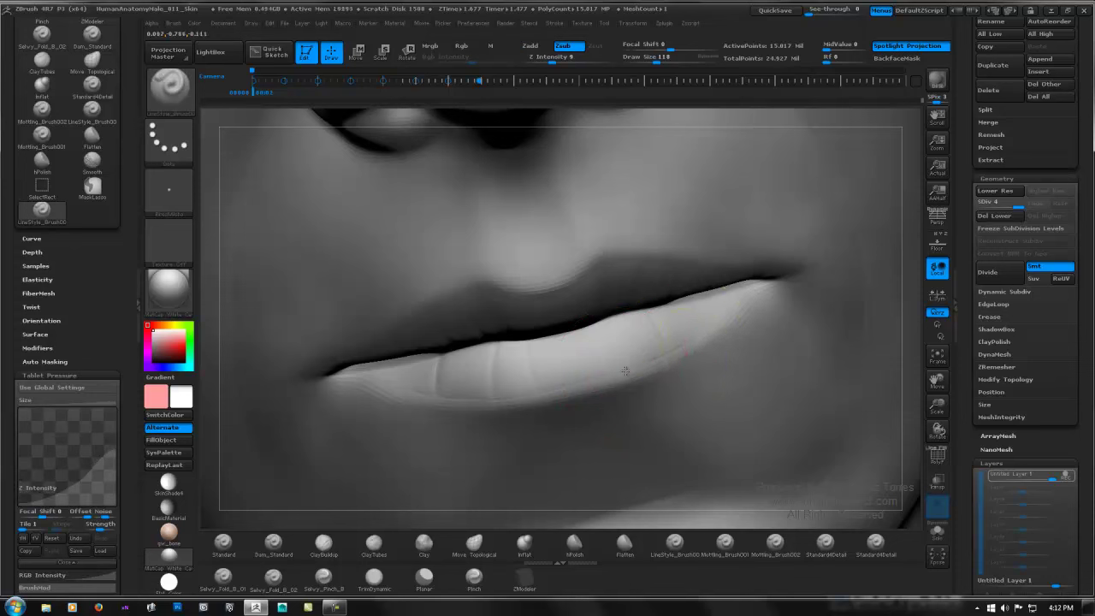
pyautogui.moveTo(685, 345); pyautogui.dragTo(696, 337)
pyautogui.keyDown('shift'); pyautogui.moveTo(632, 367); pyautogui.dragTo(620, 372); pyautogui.keyUp('shift')
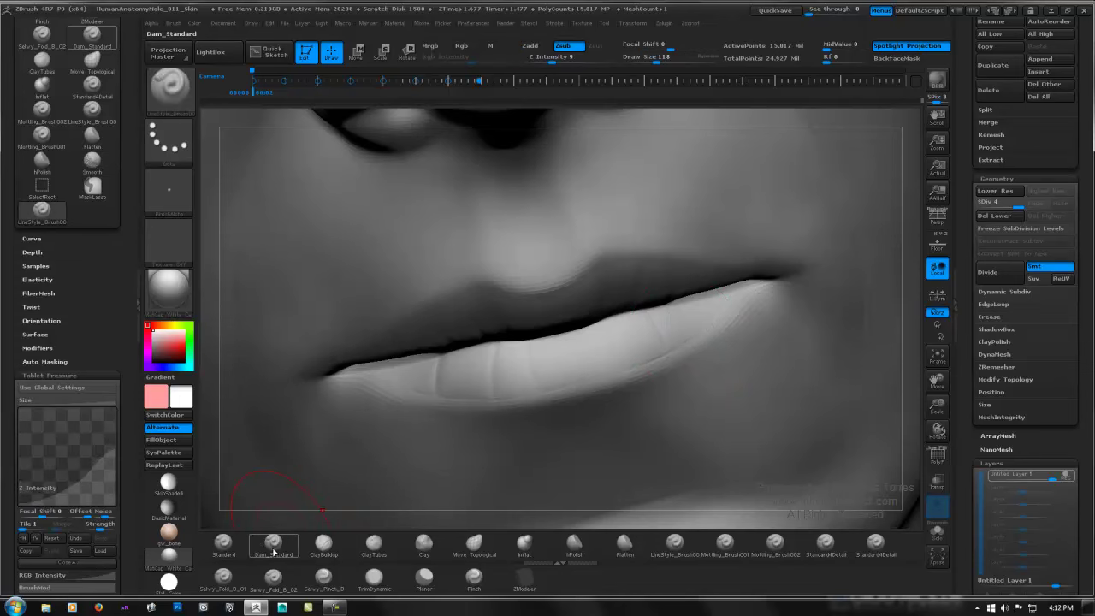
# Step: Activate the original LineStyle brush and change its alpha to Alpha 44
pyautogui.moveTo(615, 344); pyautogui.dragTo(552, 387, button='right')
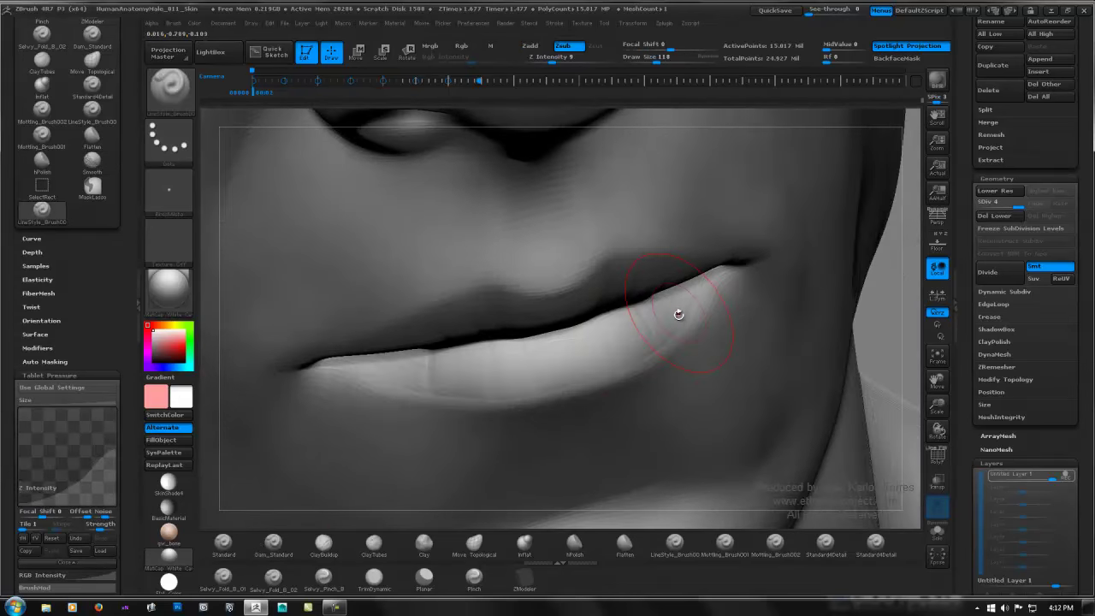
pyautogui.click(676, 545)
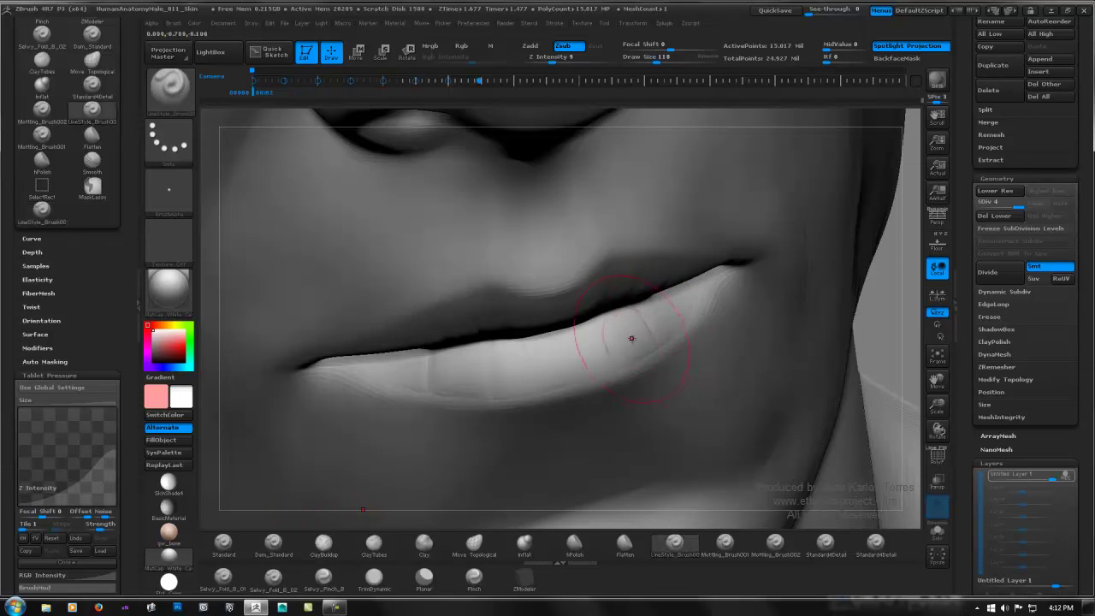
pyautogui.click(182, 192)
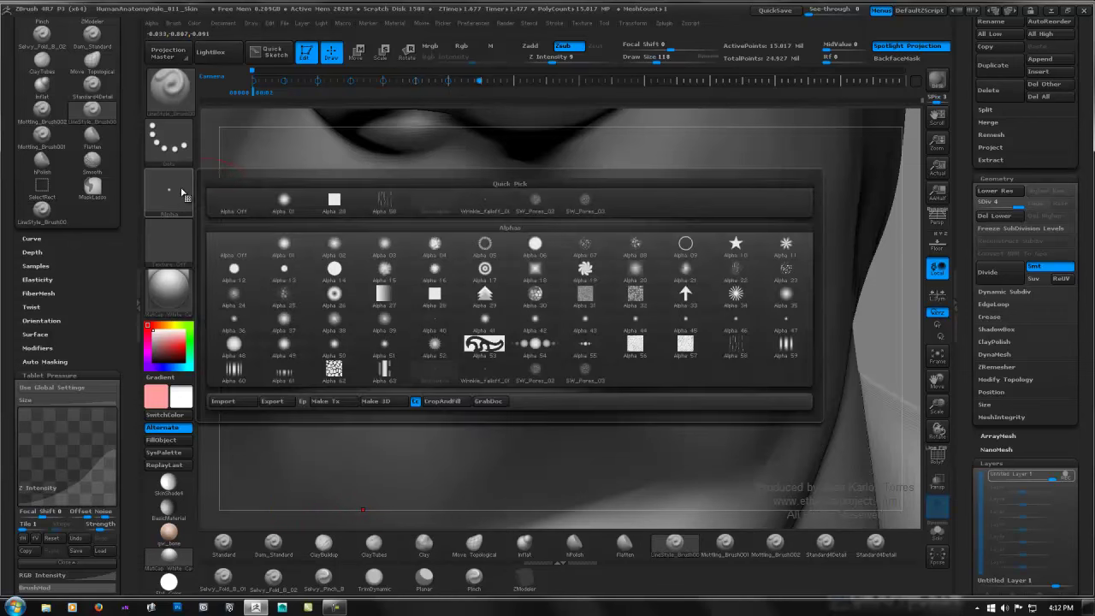
pyautogui.click(284, 200)
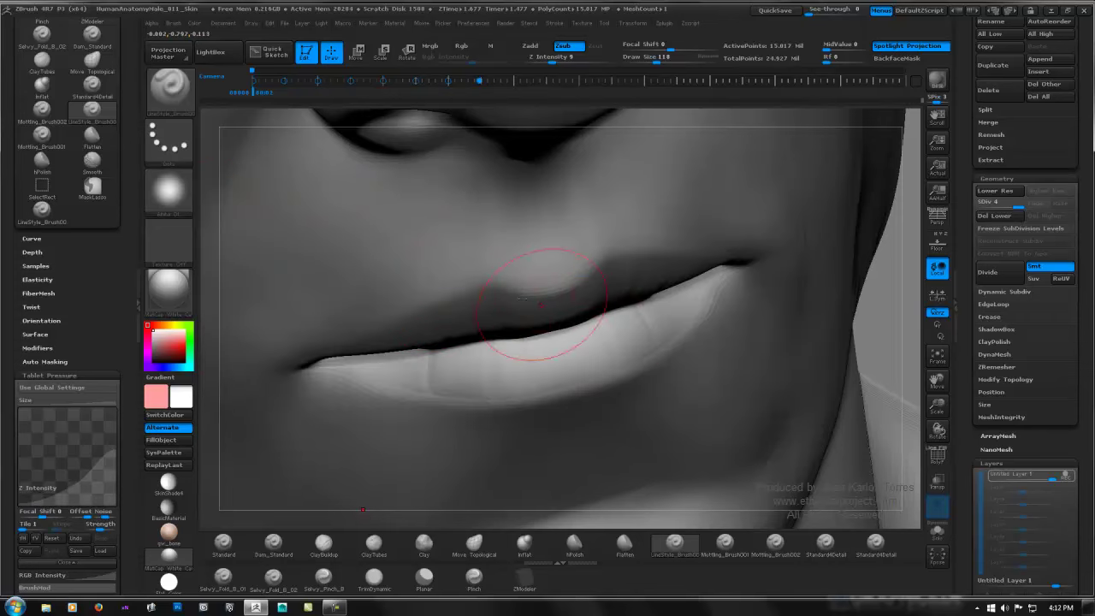
pyautogui.click(169, 192)
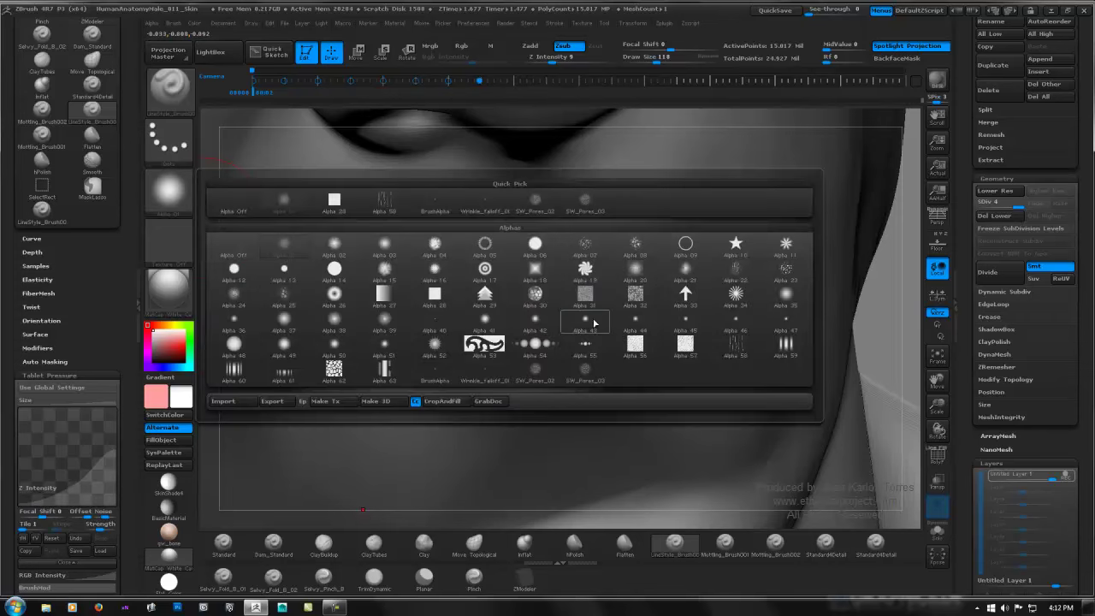
pyautogui.click(629, 323)
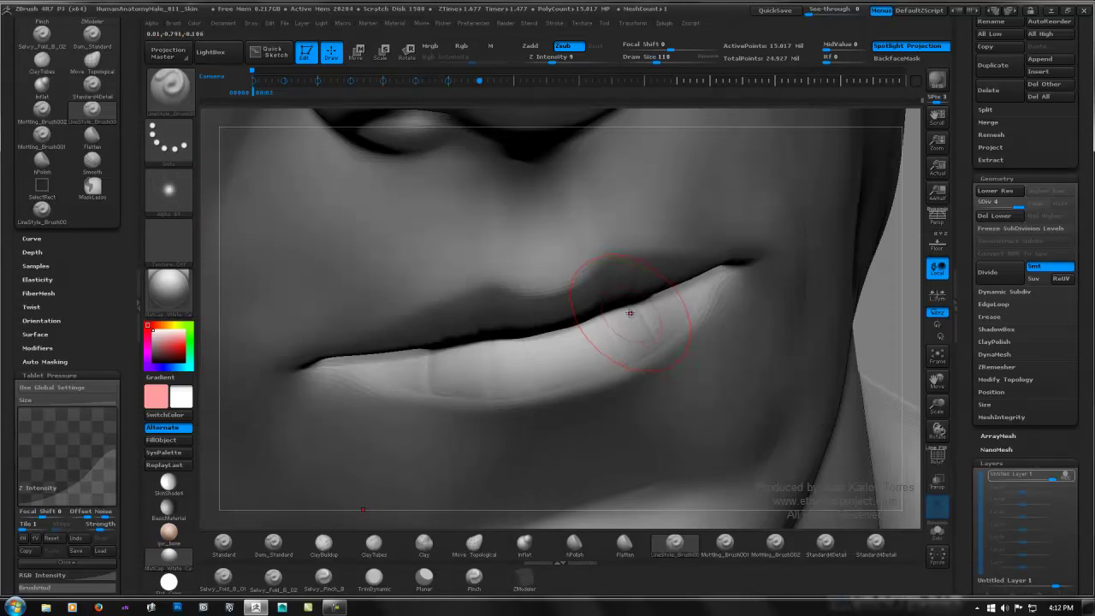
# Step: Set the draw size to 42 and carve thin creases near the lower lip's corner, softening them with Smooth
pyautogui.press('space')
pyautogui.moveTo(677, 307); pyautogui.dragTo(664, 306)
pyautogui.keyDown('ctrl'); pyautogui.moveTo(699, 326); pyautogui.dragTo(704, 294, button='right'); pyautogui.keyUp('ctrl')
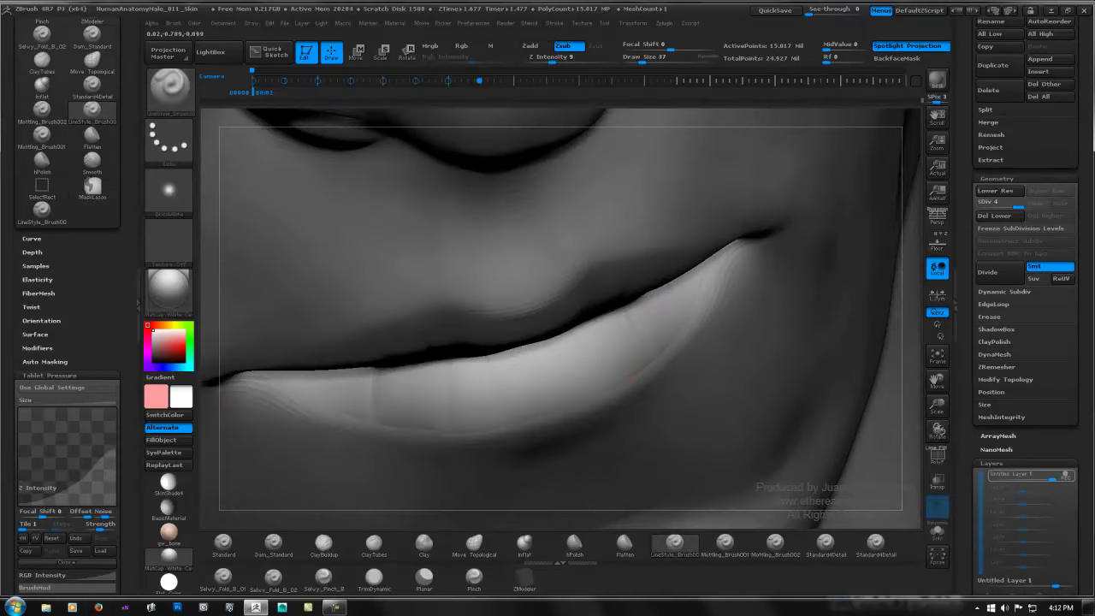
pyautogui.press('space')
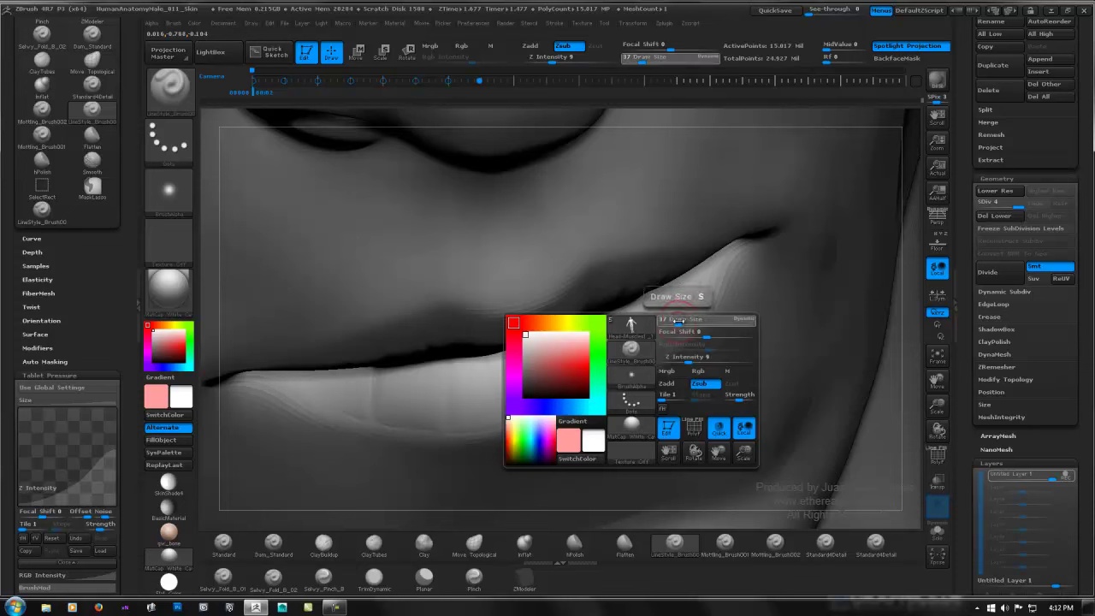
pyautogui.moveTo(676, 322); pyautogui.dragTo(680, 321)
pyautogui.moveTo(701, 281); pyautogui.dragTo(693, 310)
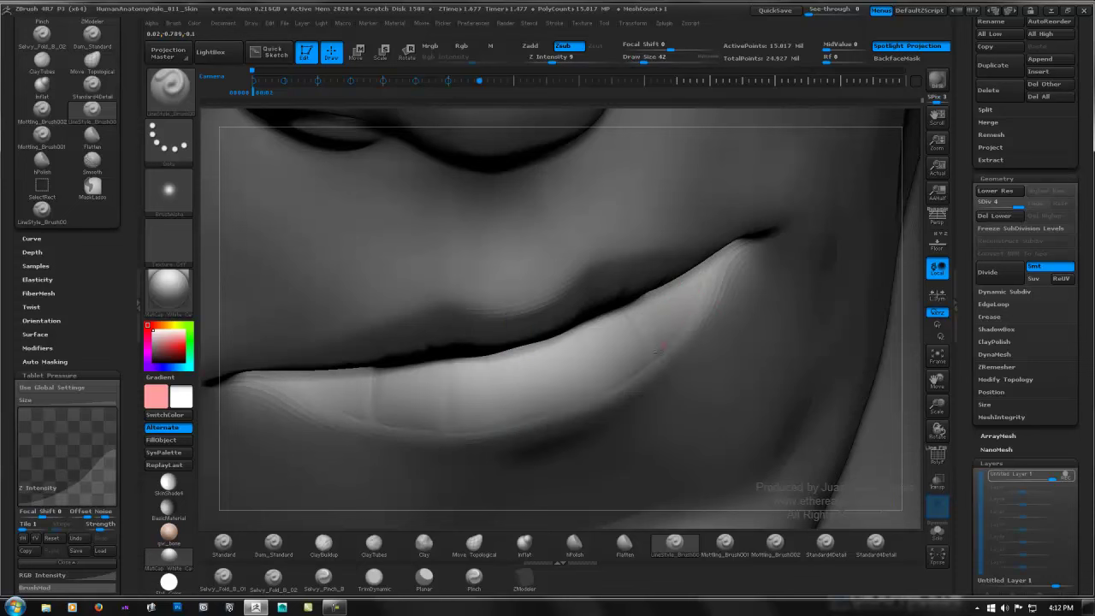
pyautogui.keyDown('shift'); pyautogui.moveTo(634, 370); pyautogui.dragTo(694, 295); pyautogui.keyUp('shift')
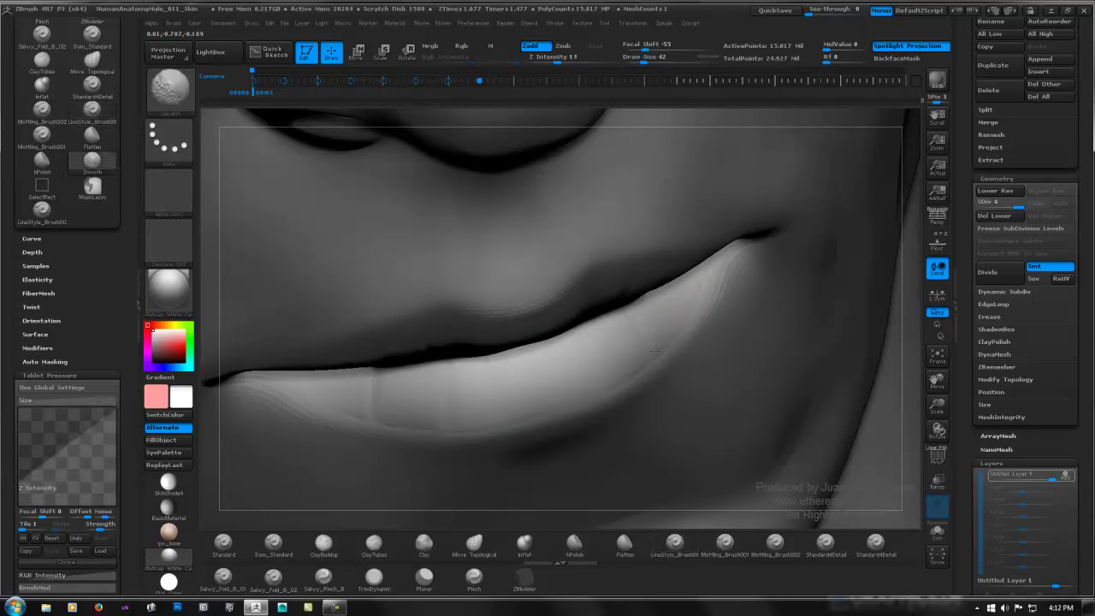
pyautogui.keyDown('shift'); pyautogui.moveTo(655, 351); pyautogui.dragTo(601, 383); pyautogui.keyUp('shift')
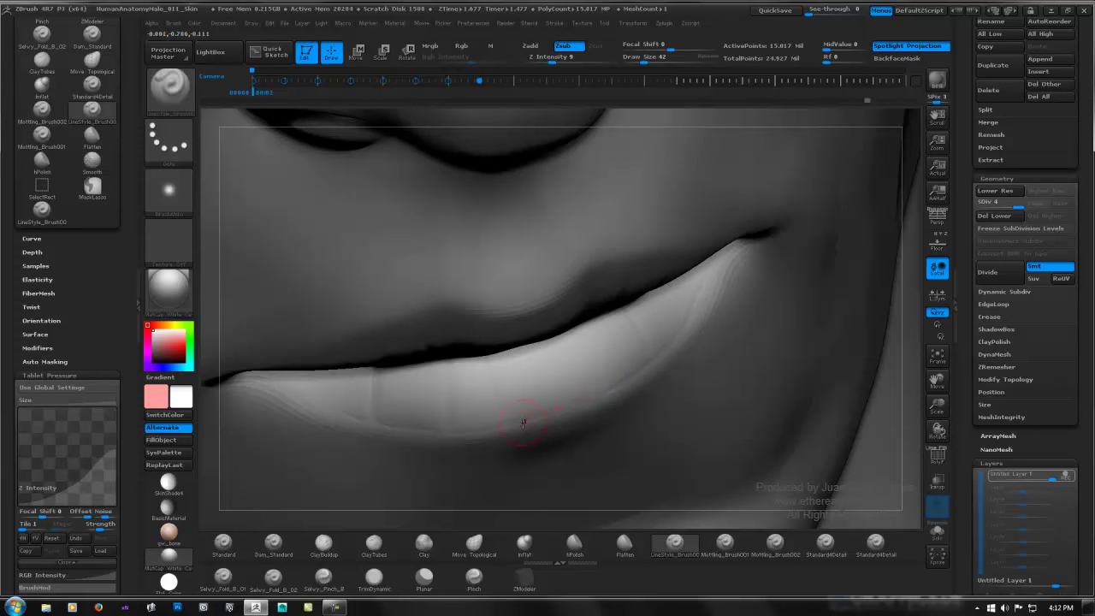
# Step: Raise Z Intensity to 14 and draw size to 65, and carve a softened crease along the lower lip's bottom border
pyautogui.press('space')
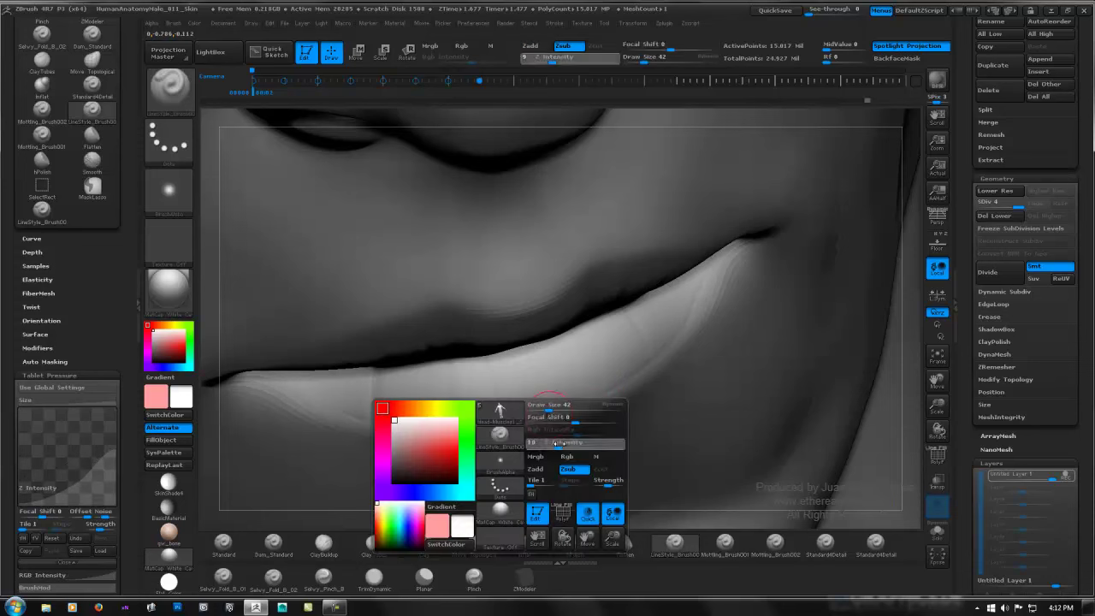
pyautogui.click(565, 445)
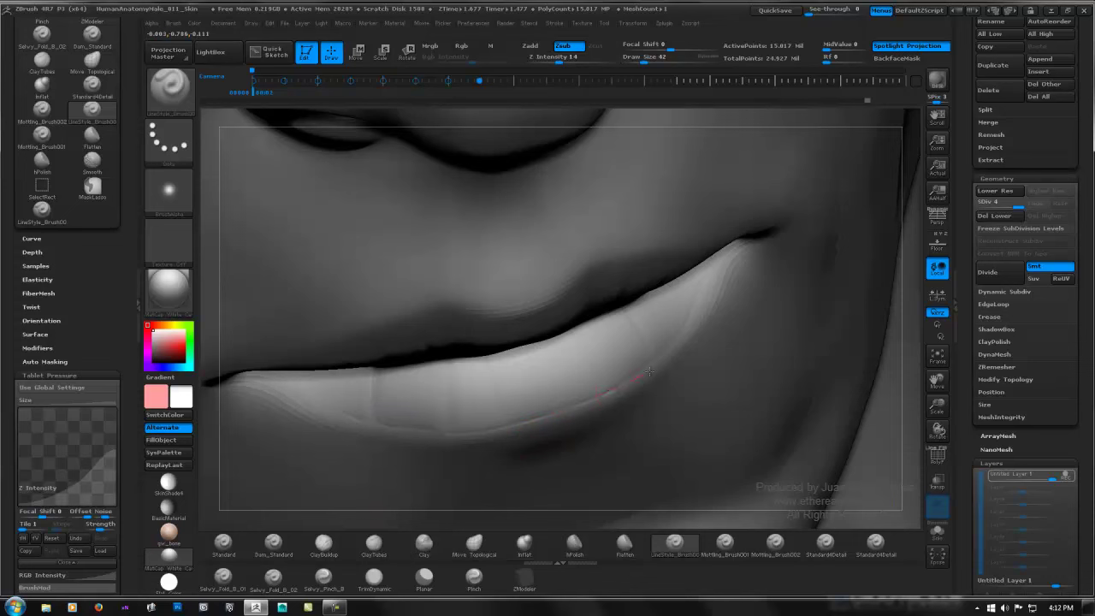
pyautogui.press('shift')
pyautogui.keyDown('shift'); pyautogui.moveTo(481, 419); pyautogui.dragTo(457, 430); pyautogui.keyUp('shift')
pyautogui.press('space')
pyautogui.click(509, 404)
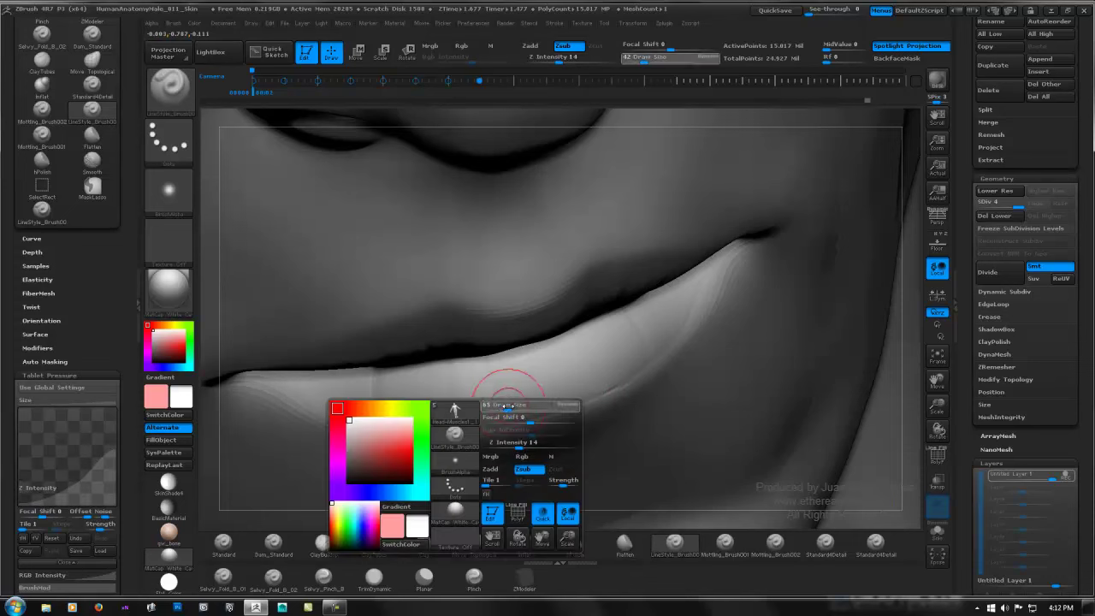
pyautogui.moveTo(566, 406); pyautogui.dragTo(520, 420)
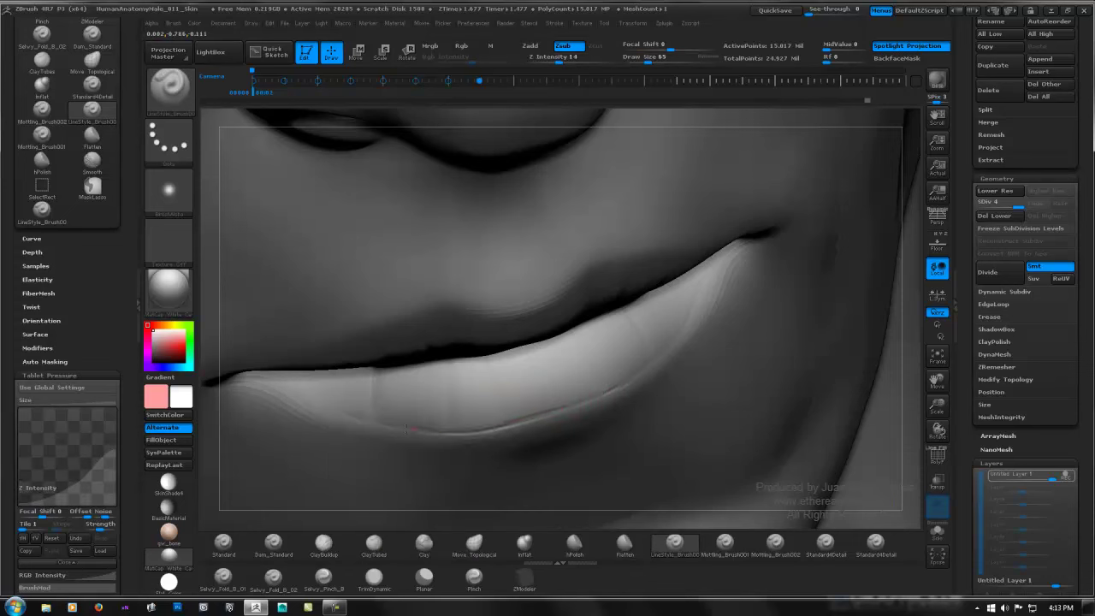
pyautogui.press('shift')
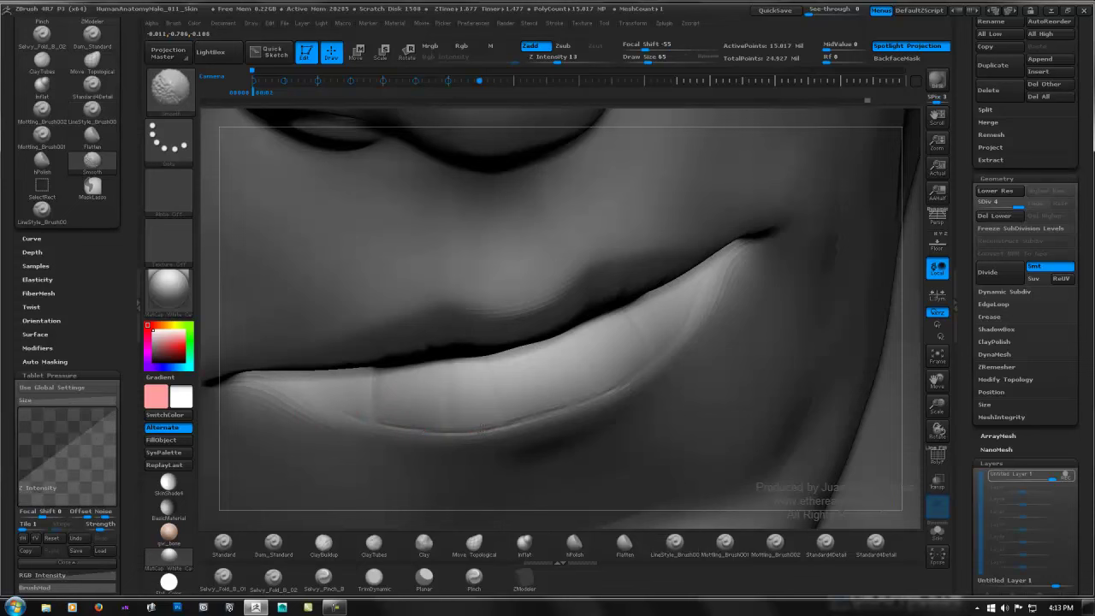
pyautogui.press('shift')
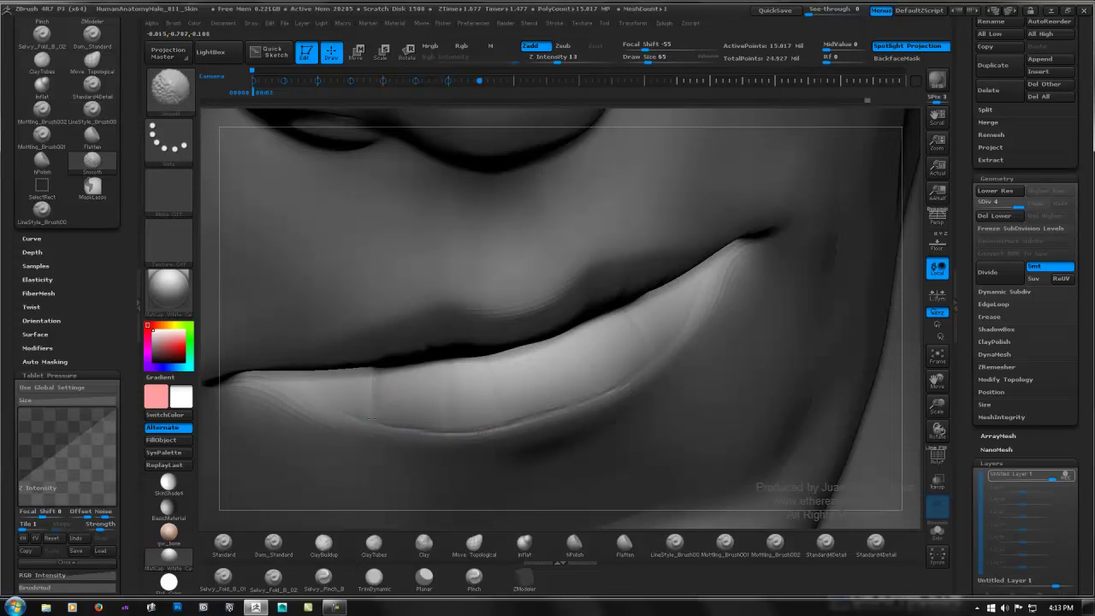
# Step: Set the smooth modifiers' Alt Brush Size to 0.79113 and smooth the crease along the lower lip's bottom border
pyautogui.moveTo(123, 343); pyautogui.dragTo(122, 235)
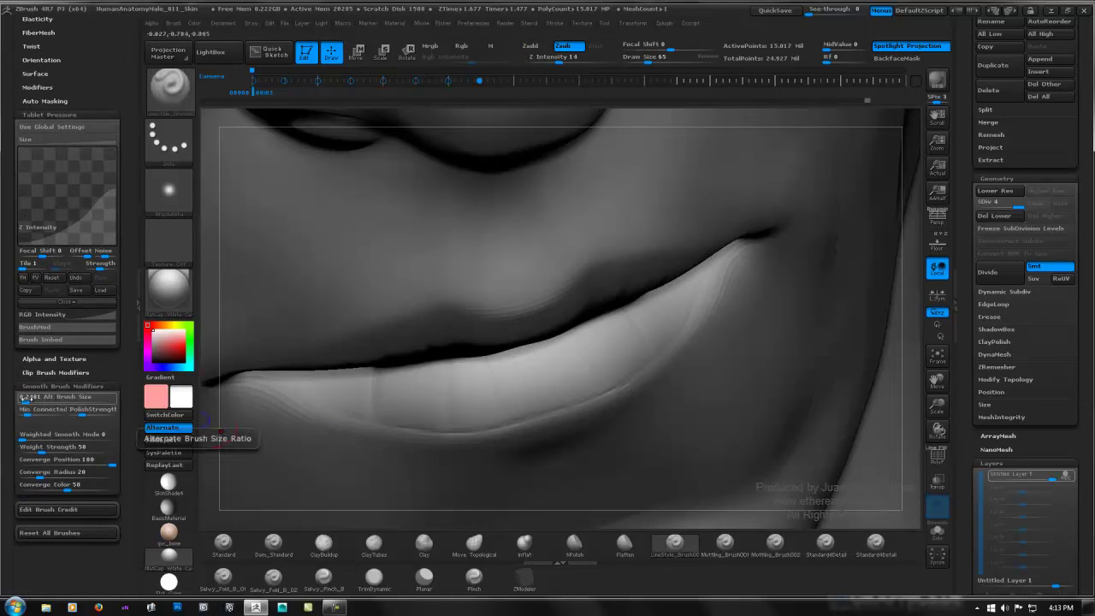
pyautogui.click(37, 399)
pyautogui.press('shift')
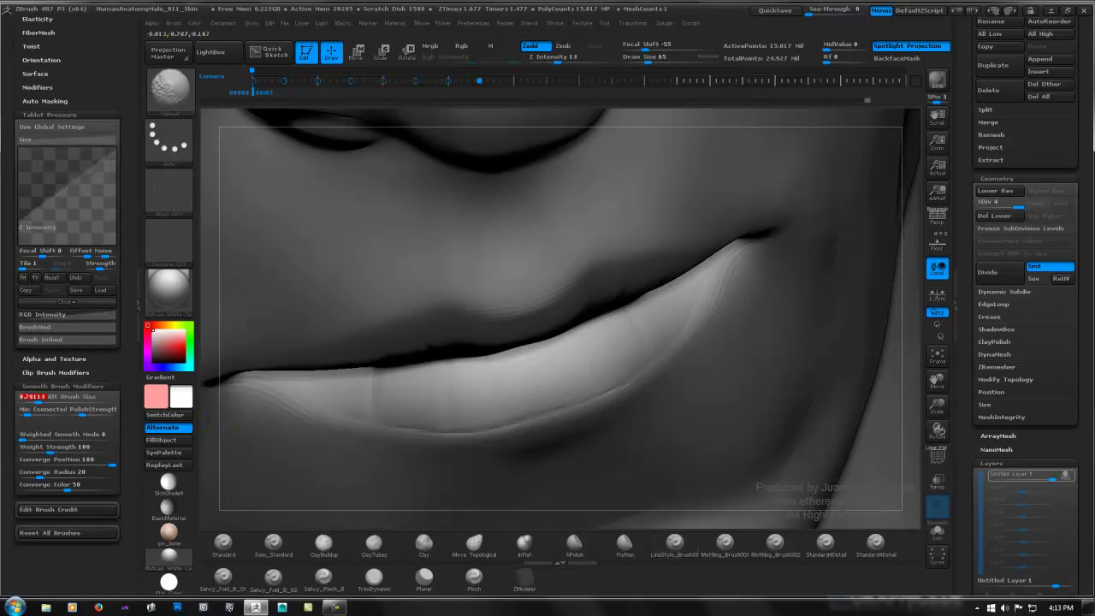
pyautogui.keyDown('ctrl'); pyautogui.moveTo(599, 353); pyautogui.dragTo(462, 364, button='right'); pyautogui.keyUp('ctrl')
pyautogui.keyDown('shift'); pyautogui.moveTo(335, 338); pyautogui.dragTo(330, 350); pyautogui.keyUp('shift')
pyautogui.keyDown('alt'); pyautogui.moveTo(715, 351); pyautogui.dragTo(531, 338, button='right'); pyautogui.keyUp('alt')
pyautogui.keyDown('ctrl'); pyautogui.moveTo(531, 338); pyautogui.dragTo(436, 364, button='right'); pyautogui.keyUp('ctrl')
pyautogui.keyDown('alt'); pyautogui.moveTo(394, 347); pyautogui.dragTo(454, 350, button='right'); pyautogui.keyUp('alt')
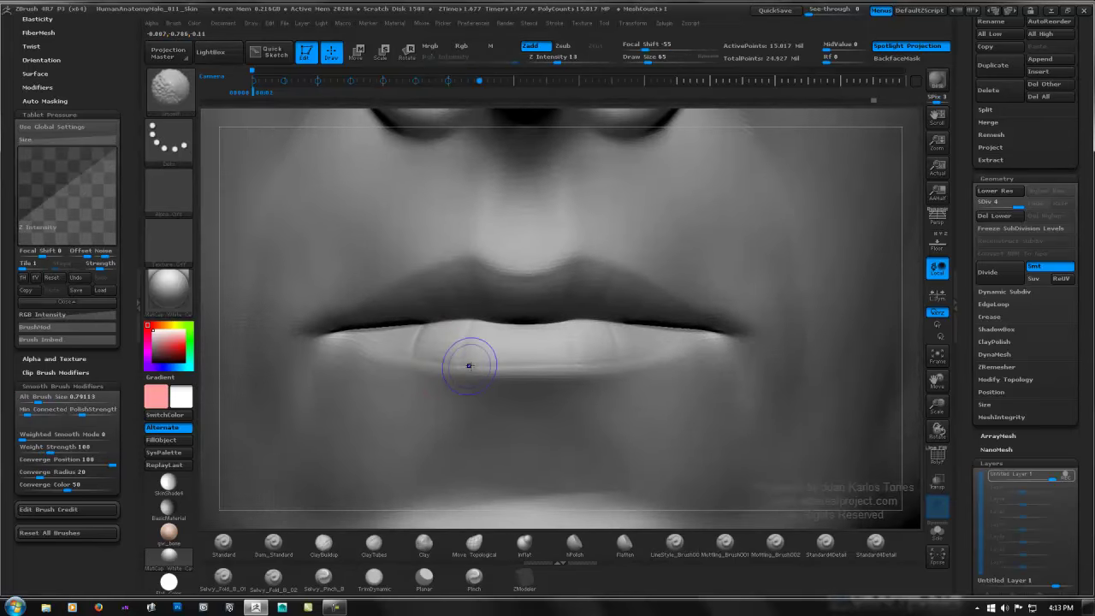
pyautogui.keyDown('shift'); pyautogui.moveTo(515, 361); pyautogui.dragTo(578, 363); pyautogui.keyUp('shift')
# Step: Carve more fine creases across the lower lip with the LineStyle brush, reducing its draw size to 42
pyautogui.moveTo(491, 365); pyautogui.dragTo(400, 372, button='right')
pyautogui.moveTo(400, 362)
pyautogui.mouseDown()
pyautogui.moveTo(464, 372)
pyautogui.moveTo(619, 359)
pyautogui.mouseUp()
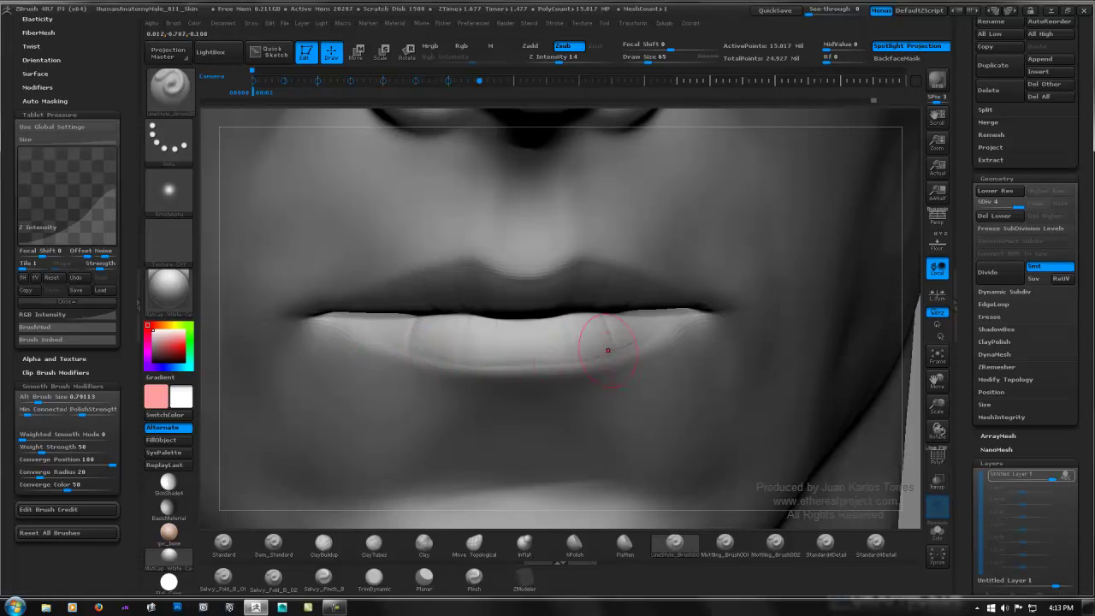
pyautogui.moveTo(605, 351)
pyautogui.mouseDown()
pyautogui.moveTo(653, 334)
pyautogui.moveTo(645, 341)
pyautogui.mouseUp()
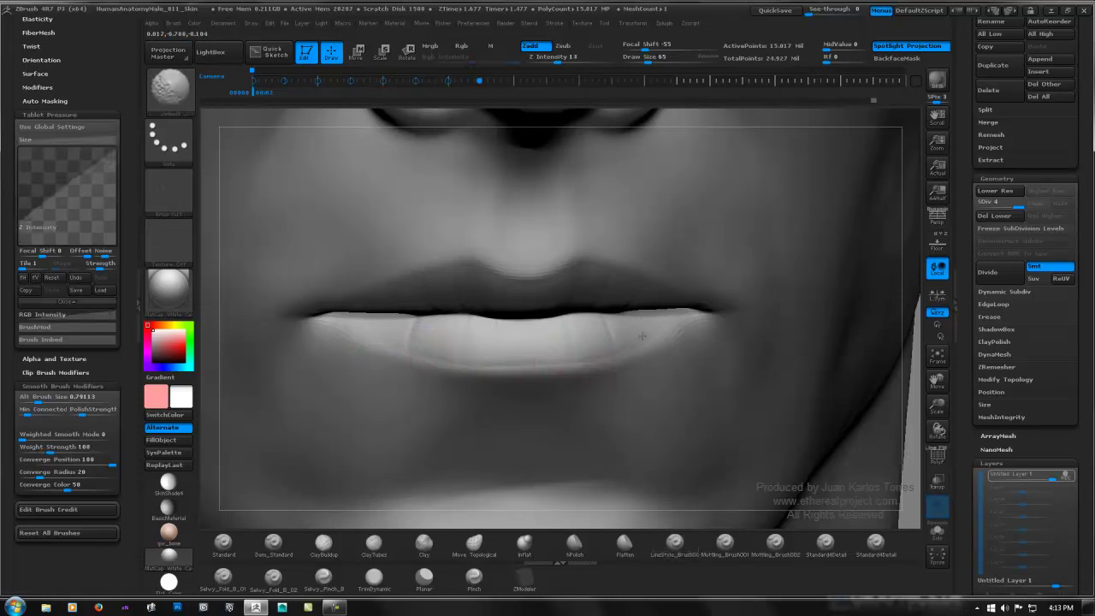
pyautogui.press('space')
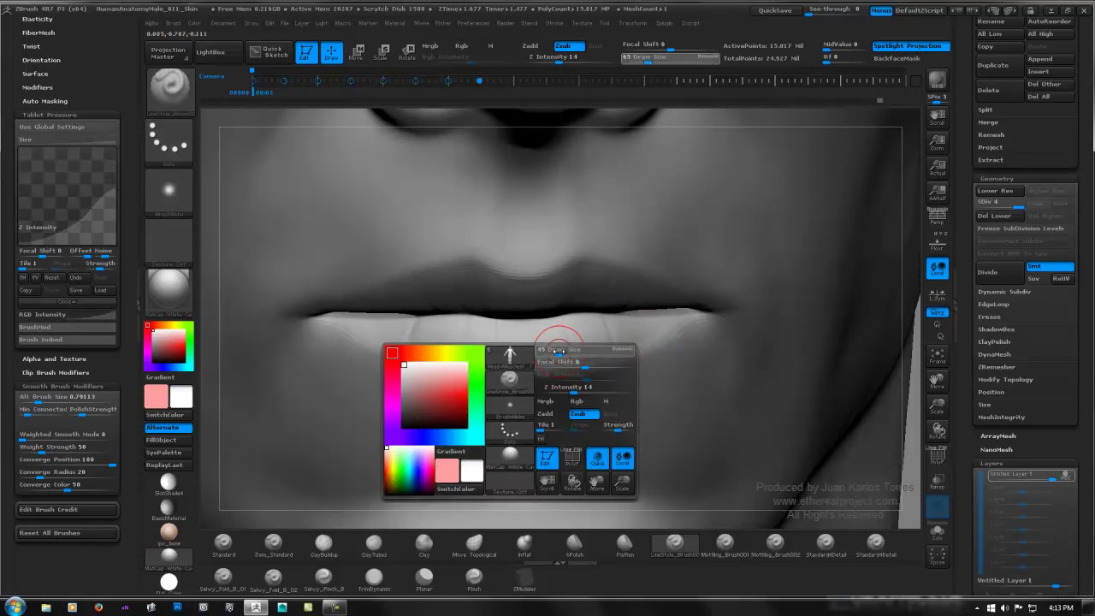
pyautogui.moveTo(558, 351); pyautogui.dragTo(557, 351)
pyautogui.moveTo(359, 341)
pyautogui.mouseDown()
pyautogui.moveTo(423, 355)
pyautogui.moveTo(413, 349)
pyautogui.moveTo(421, 332)
pyautogui.mouseUp()
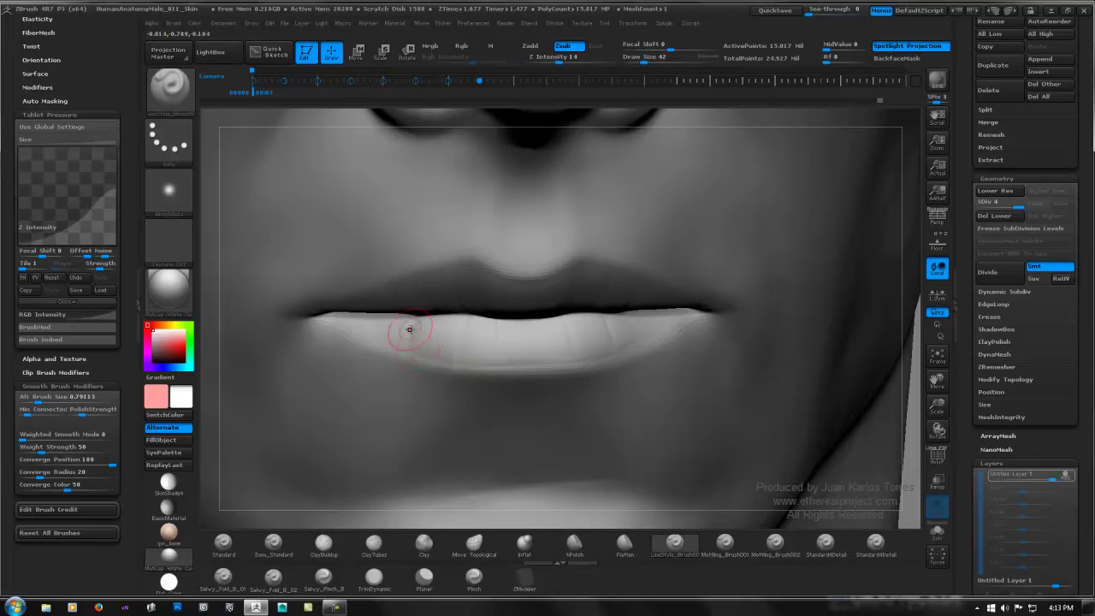
# Step: Carve a thin diagonal crease beneath the cupid's bow on the upper lip and soften it with Smooth
pyautogui.moveTo(561, 334)
pyautogui.keyDown('ctrl'); pyautogui.mouseDown(button='right')
pyautogui.moveTo(575, 297)
pyautogui.moveTo(532, 299)
pyautogui.moveTo(566, 274)
pyautogui.mouseUp(button='right'); pyautogui.keyUp('ctrl')
pyautogui.keyDown('ctrl'); pyautogui.moveTo(566, 274); pyautogui.dragTo(571, 294, button='right'); pyautogui.keyUp('ctrl')
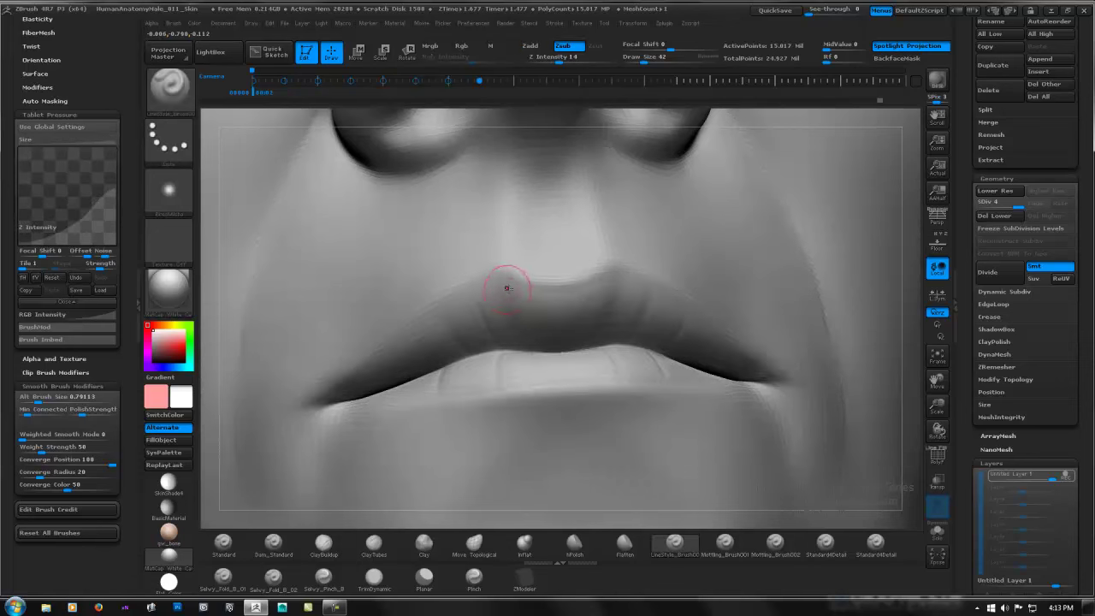
pyautogui.moveTo(510, 287); pyautogui.dragTo(547, 305)
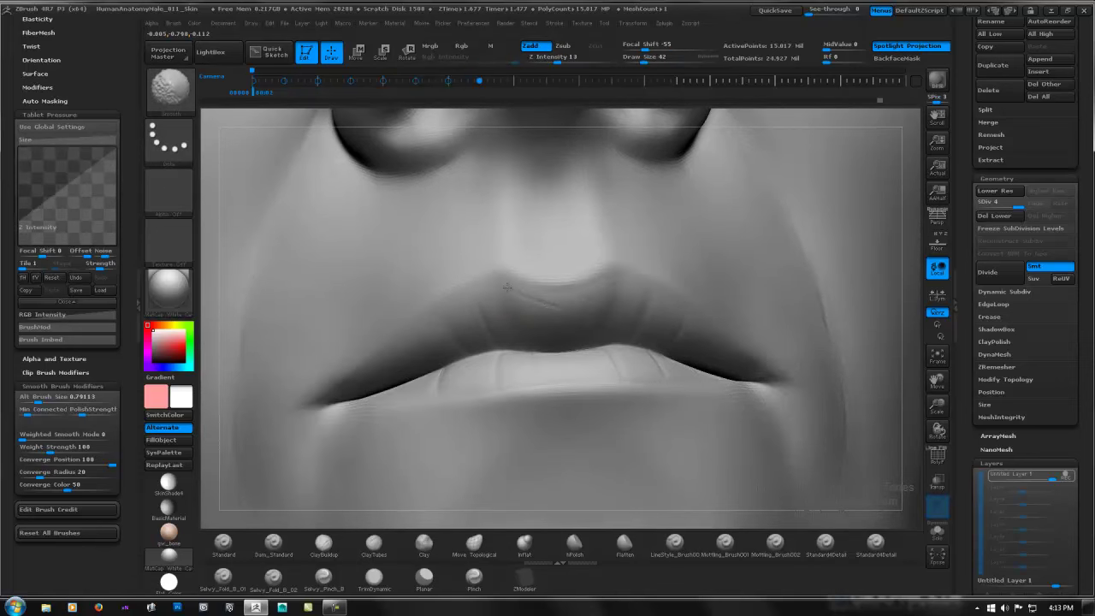
pyautogui.press('shift')
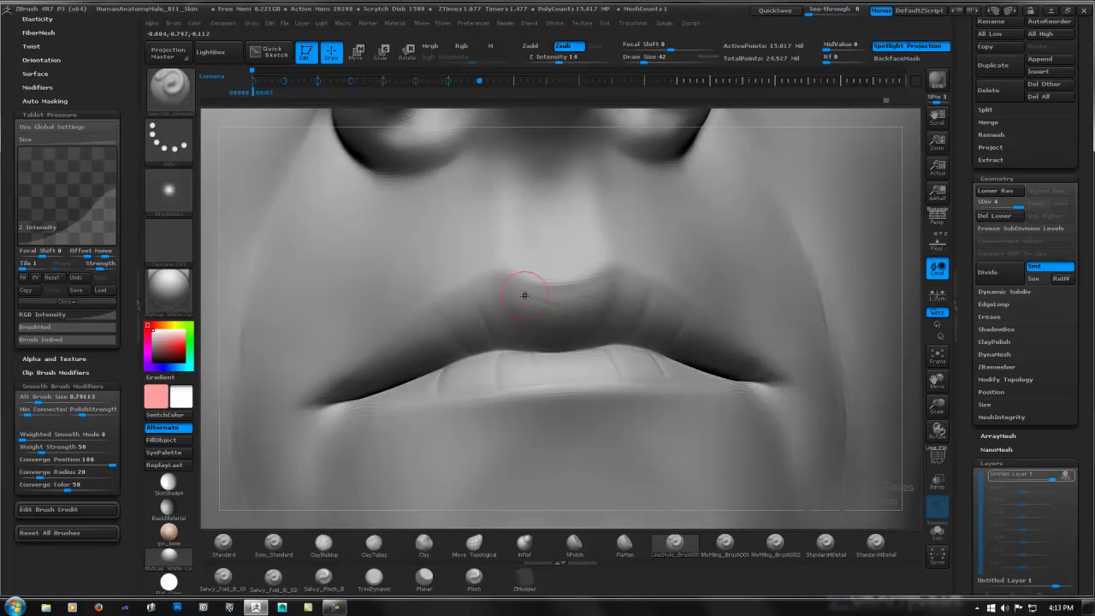
# Step: Carve fine vertical creases down the middle of the upper lip, working from below the nose
pyautogui.moveTo(529, 327)
pyautogui.mouseDown(button='right')
pyautogui.moveTo(548, 262)
pyautogui.moveTo(528, 310)
pyautogui.mouseUp(button='right')
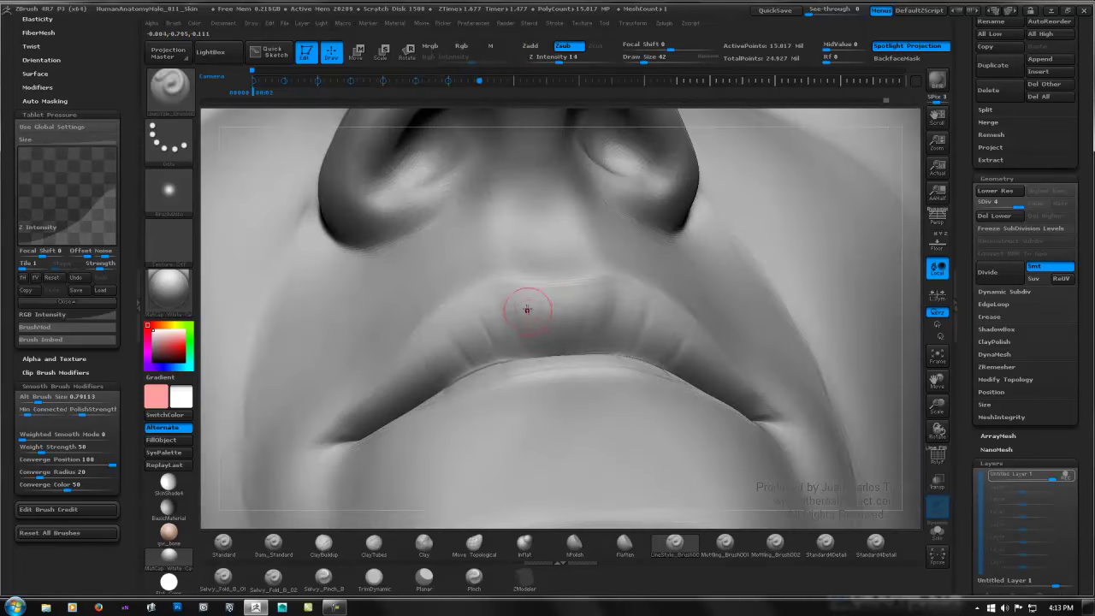
pyautogui.moveTo(527, 306); pyautogui.dragTo(532, 361)
pyautogui.moveTo(551, 298); pyautogui.dragTo(589, 315, button='right')
pyautogui.moveTo(597, 287); pyautogui.dragTo(604, 352)
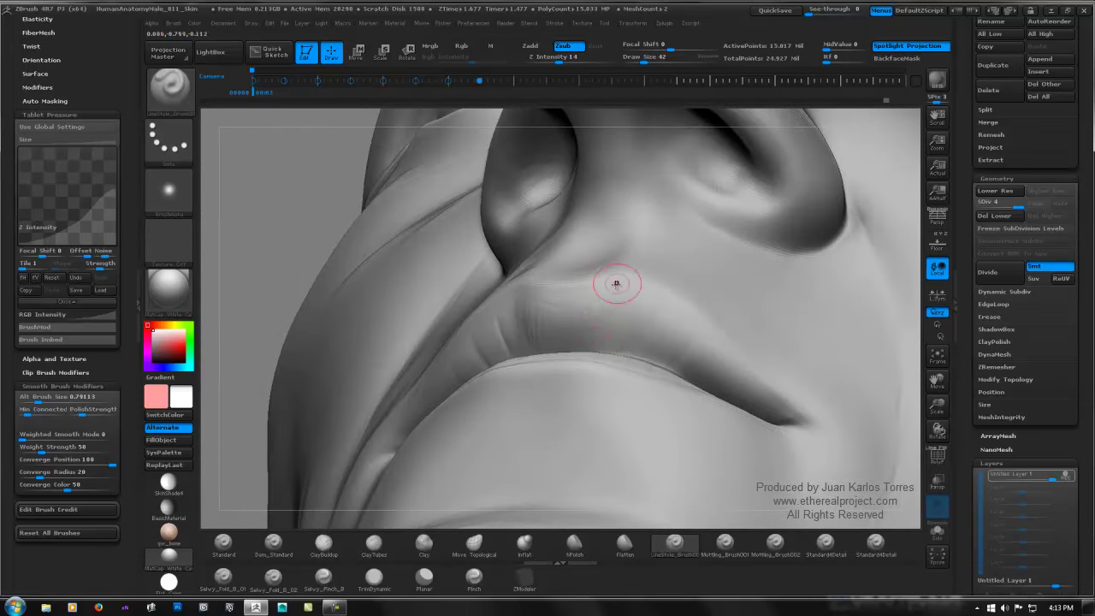
# Step: Carve a vertical crease down the model's right half of the upper lip and soften it with Smooth
pyautogui.moveTo(598, 306); pyautogui.dragTo(541, 290, button='right')
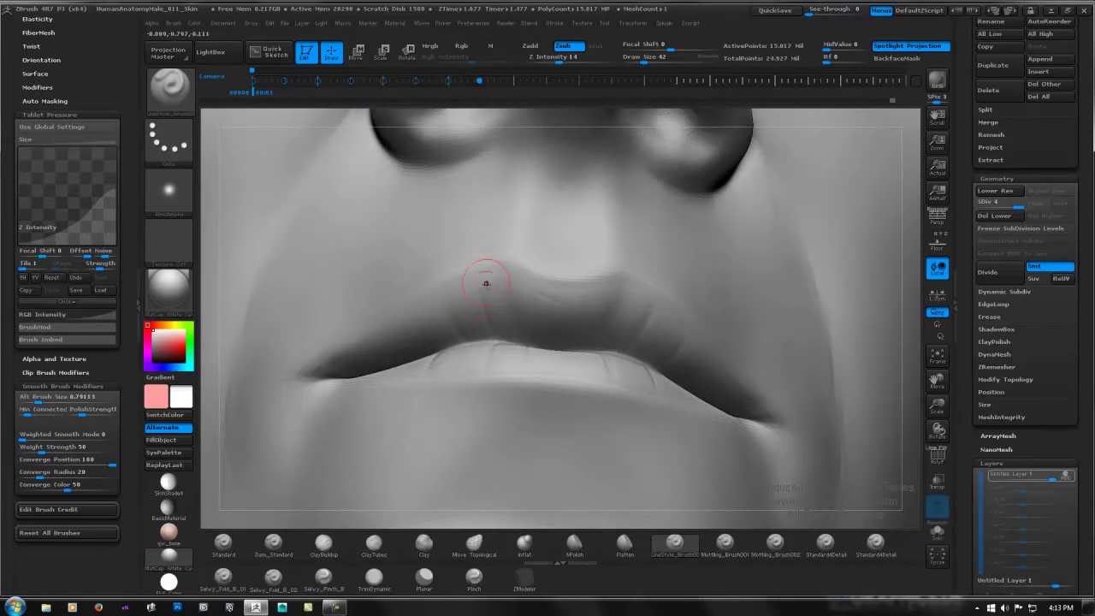
pyautogui.moveTo(497, 274); pyautogui.dragTo(516, 359)
pyautogui.moveTo(427, 304); pyautogui.dragTo(423, 296)
pyautogui.keyDown('shift'); pyautogui.moveTo(481, 329); pyautogui.dragTo(479, 293); pyautogui.keyUp('shift')
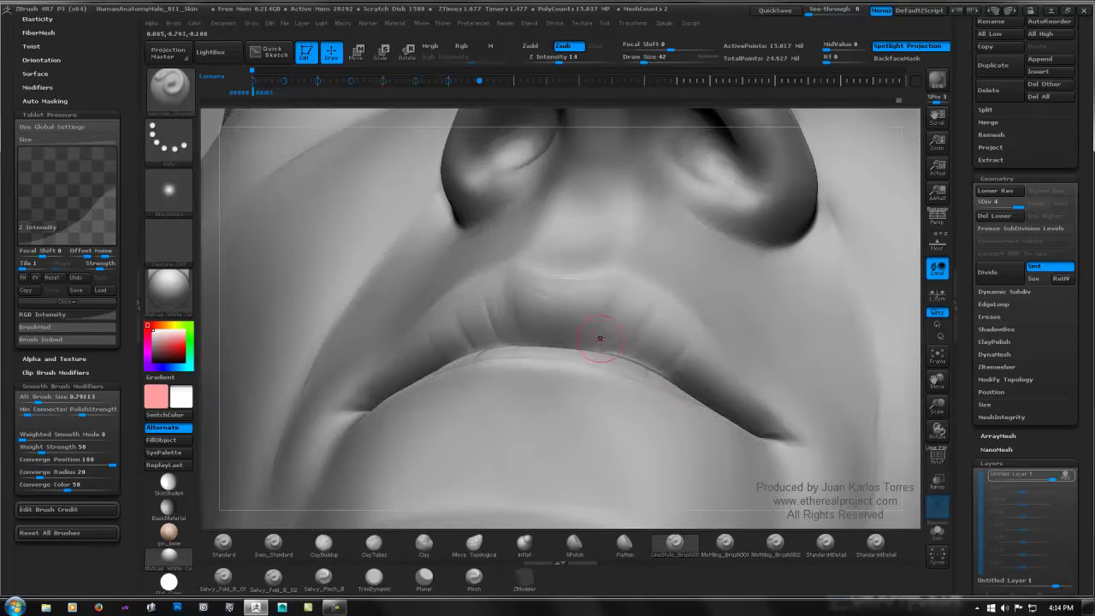
# Step: Carve several fine slanted creases across the model's left half of the upper lip, then smooth the existing creases on the opposite half
pyautogui.moveTo(630, 295); pyautogui.dragTo(630, 293)
pyautogui.moveTo(606, 345); pyautogui.dragTo(638, 297)
pyautogui.moveTo(611, 347); pyautogui.dragTo(647, 296)
pyautogui.moveTo(606, 333); pyautogui.dragTo(628, 313)
pyautogui.moveTo(599, 355)
pyautogui.mouseDown()
pyautogui.moveTo(633, 315)
pyautogui.moveTo(654, 318)
pyautogui.mouseUp()
pyautogui.moveTo(645, 361)
pyautogui.mouseDown()
pyautogui.moveTo(688, 323)
pyautogui.moveTo(679, 344)
pyautogui.mouseUp()
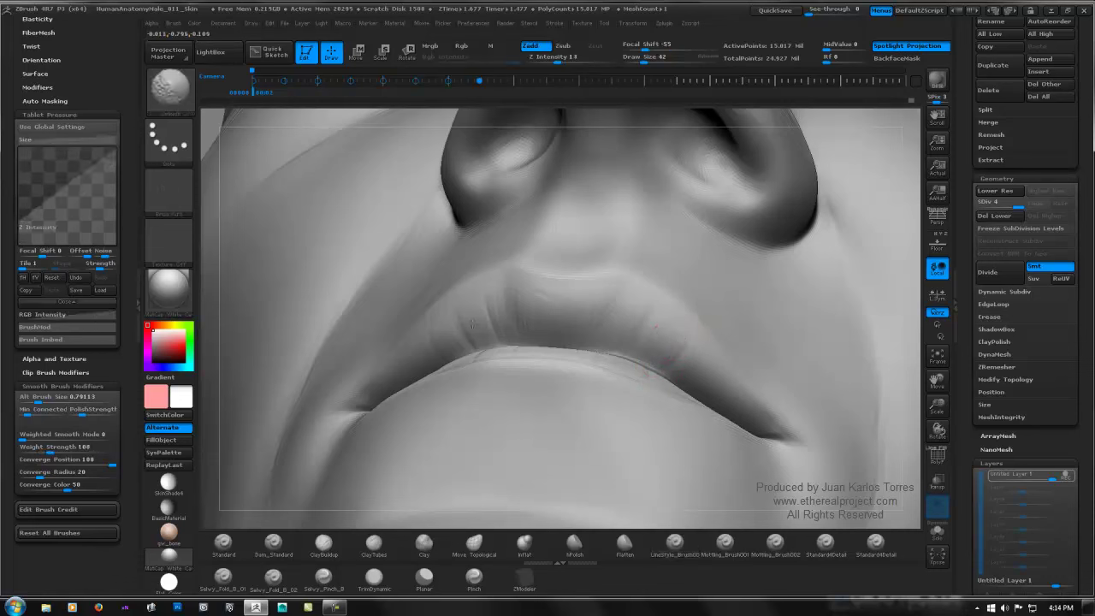
pyautogui.moveTo(503, 346); pyautogui.dragTo(500, 325)
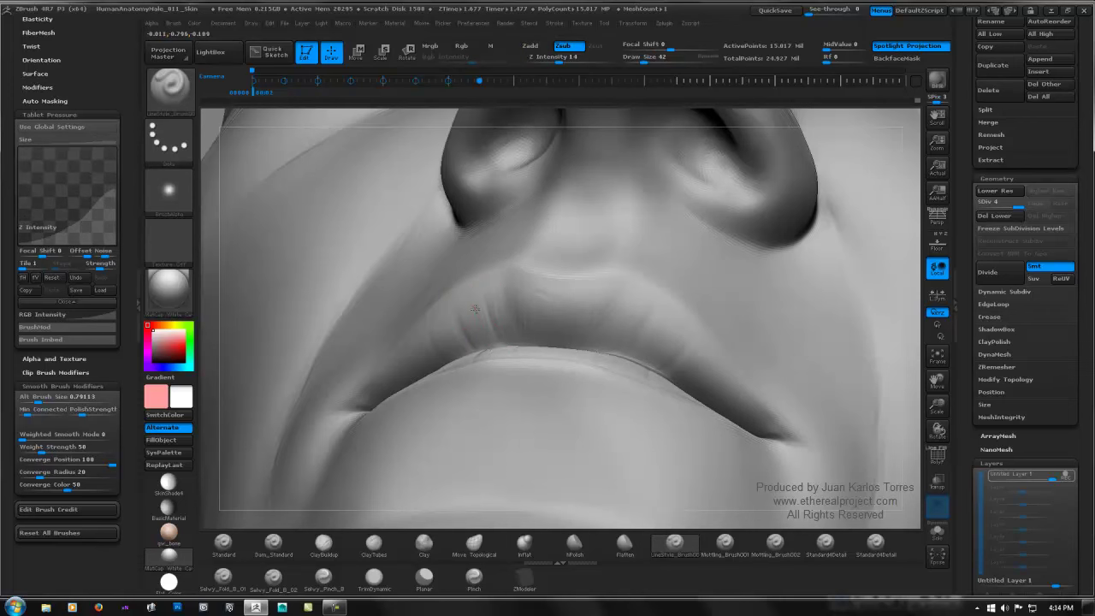
# Step: Smooth the upper lip's creases and border towards the model's right mouth corner
pyautogui.moveTo(478, 313); pyautogui.dragTo(433, 347, button='right')
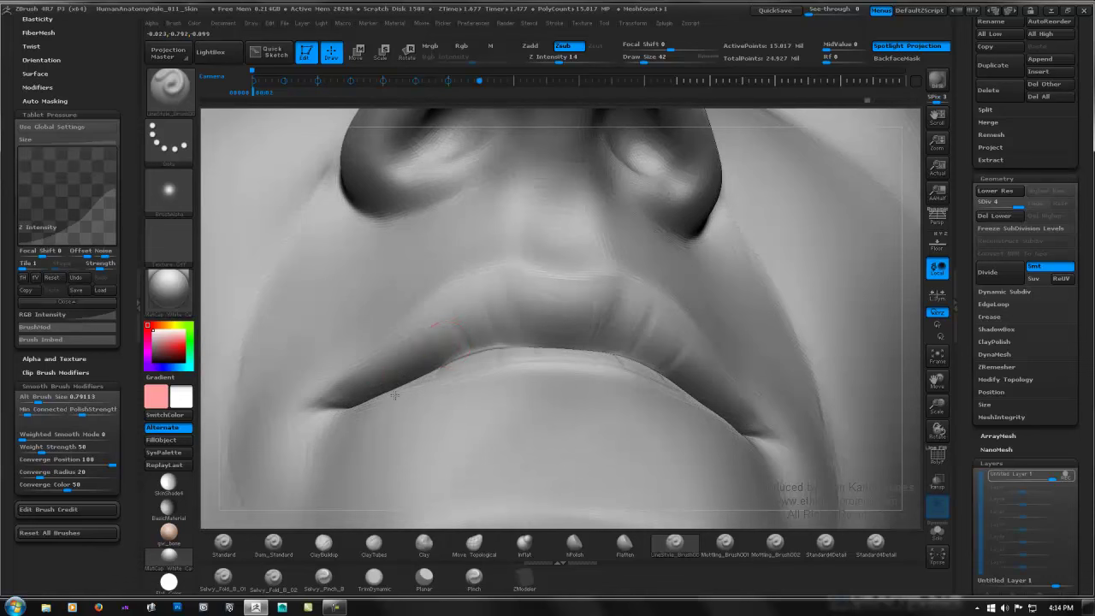
pyautogui.keyDown('shift'); pyautogui.moveTo(420, 363); pyautogui.dragTo(445, 372); pyautogui.keyUp('shift')
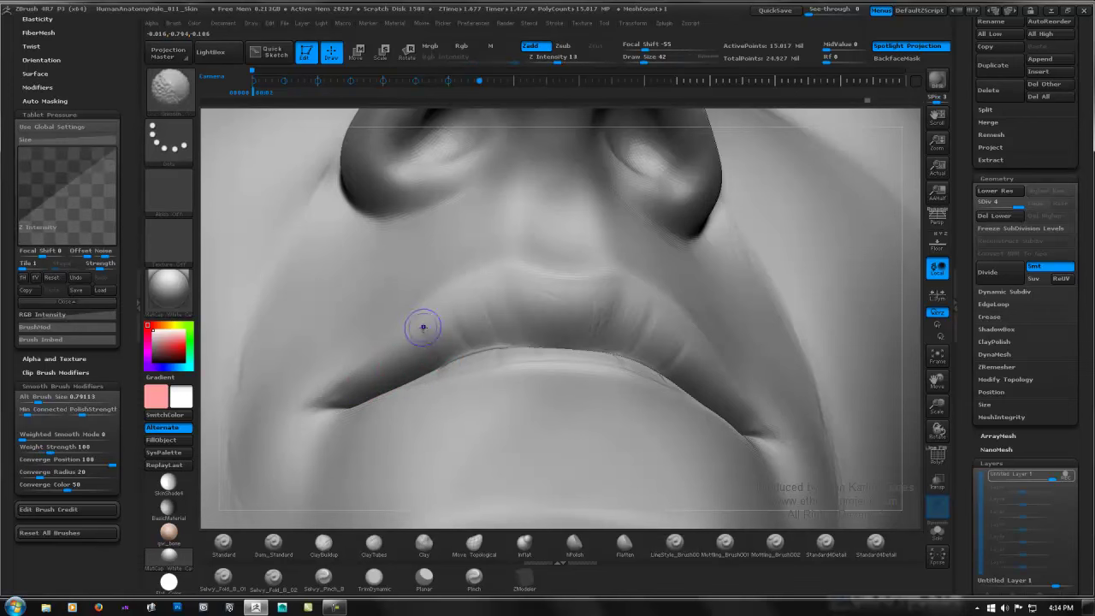
pyautogui.keyDown('shift'); pyautogui.moveTo(422, 328); pyautogui.dragTo(418, 326); pyautogui.keyUp('shift')
pyautogui.moveTo(419, 327); pyautogui.dragTo(496, 324, button='right')
pyautogui.moveTo(448, 324)
pyautogui.keyDown('shift'); pyautogui.mouseDown()
pyautogui.moveTo(428, 324)
pyautogui.moveTo(525, 300)
pyautogui.mouseUp(); pyautogui.keyUp('shift')
# Step: Carve a fine diagonal crease in the upper lip near the model's left mouth corner with the LineStyle brush
pyautogui.moveTo(521, 319)
pyautogui.mouseDown(button='right')
pyautogui.moveTo(467, 322)
pyautogui.moveTo(476, 327)
pyautogui.moveTo(395, 382)
pyautogui.moveTo(454, 376)
pyautogui.mouseUp(button='right')
pyautogui.keyDown('alt'); pyautogui.moveTo(624, 321); pyautogui.dragTo(676, 274, button='right'); pyautogui.keyUp('alt')
pyautogui.keyDown('alt'); pyautogui.moveTo(642, 287); pyautogui.dragTo(457, 344, button='right'); pyautogui.keyUp('alt')
pyautogui.moveTo(434, 338)
pyautogui.keyDown('alt'); pyautogui.mouseDown()
pyautogui.moveTo(462, 291)
pyautogui.moveTo(437, 337)
pyautogui.mouseUp(); pyautogui.keyUp('alt')
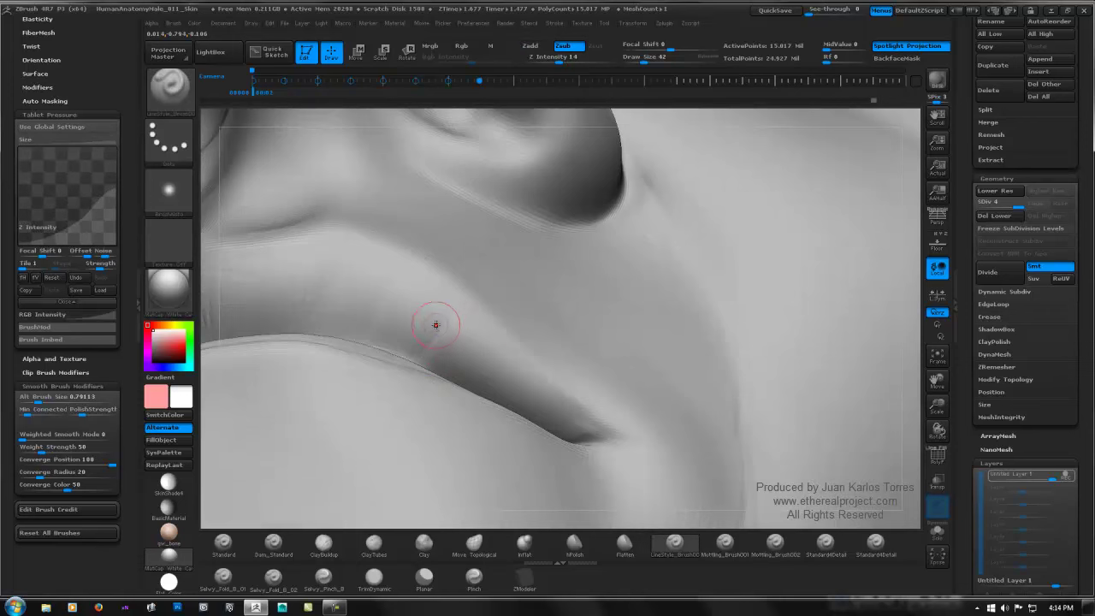
pyautogui.moveTo(437, 320); pyautogui.dragTo(471, 295, button='right')
pyautogui.moveTo(445, 314); pyautogui.dragTo(434, 331)
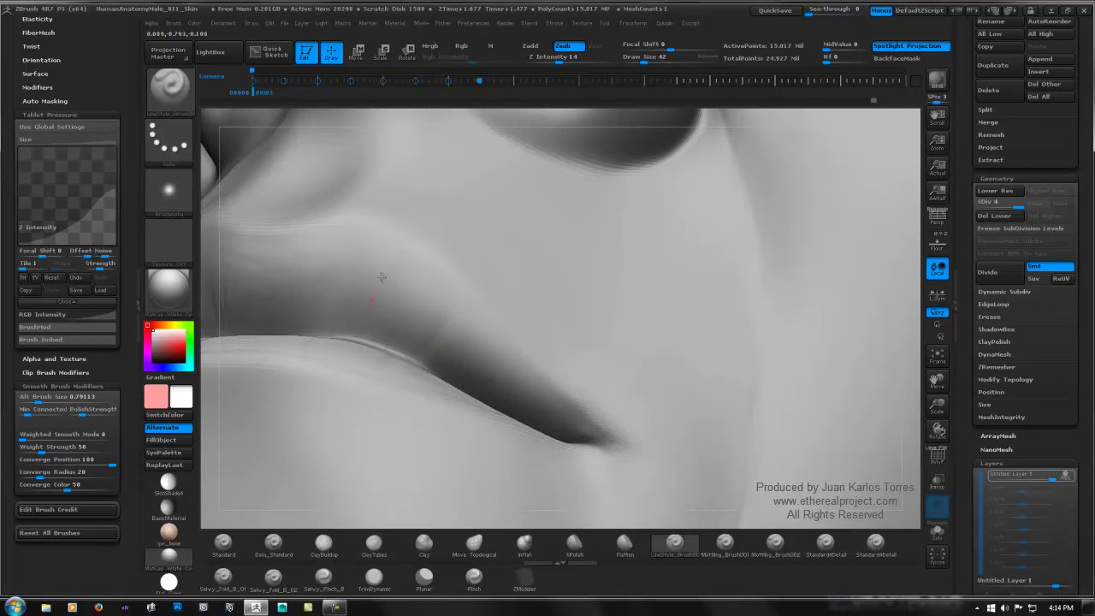
# Step: Carve further short creases along the upper lip beside the model's left mouth corner and soften them with Smooth
pyautogui.moveTo(361, 349); pyautogui.dragTo(347, 334, button='right')
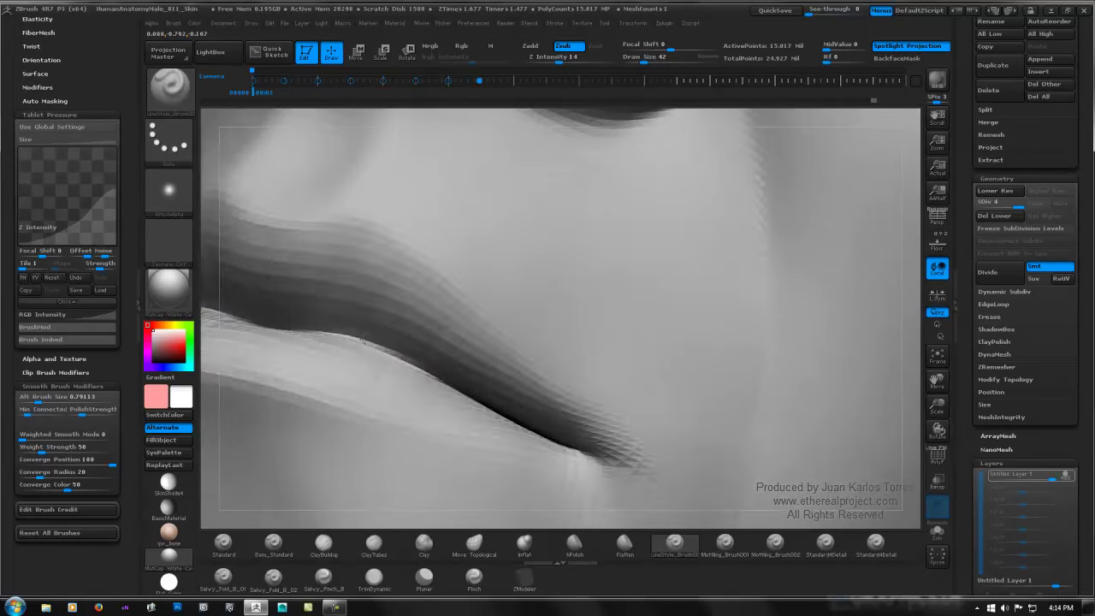
pyautogui.moveTo(443, 271); pyautogui.dragTo(436, 368, button='right')
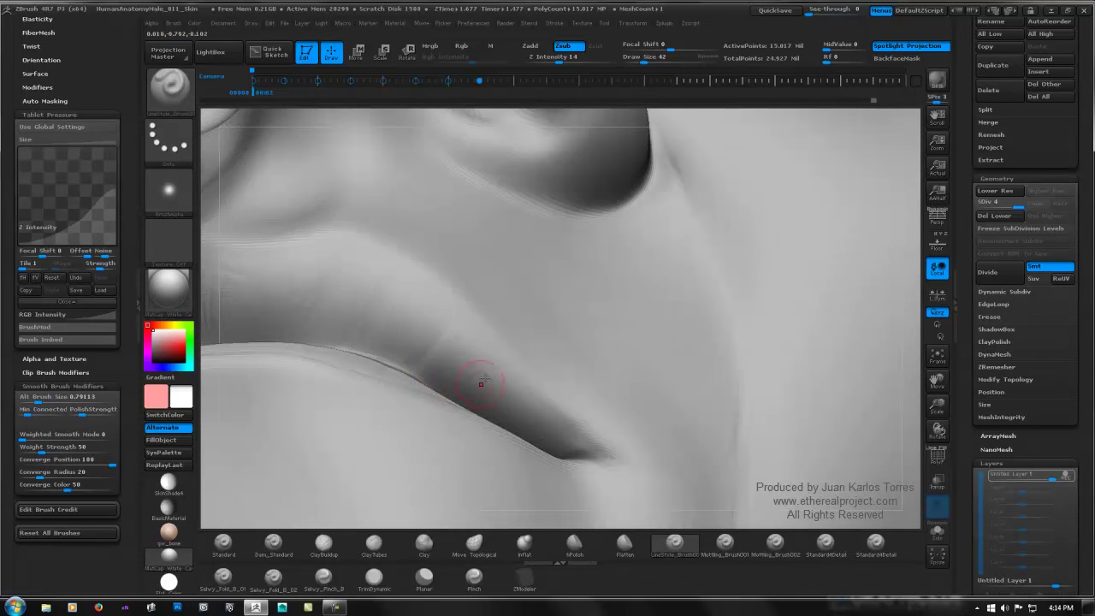
pyautogui.moveTo(485, 407); pyautogui.dragTo(505, 420)
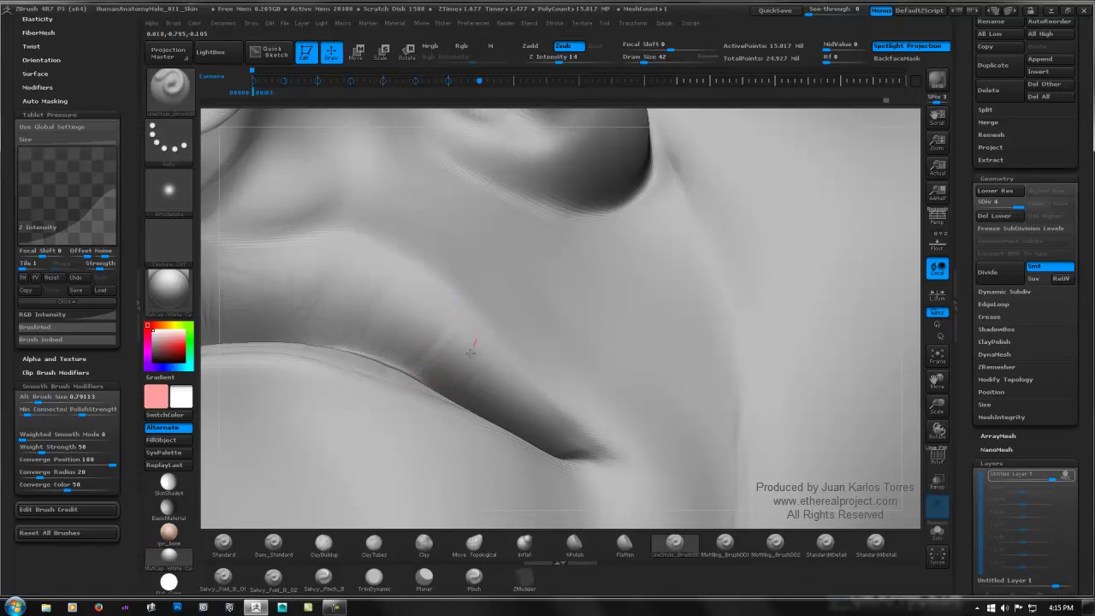
pyautogui.moveTo(471, 353)
pyautogui.mouseDown()
pyautogui.moveTo(470, 375)
pyautogui.moveTo(510, 346)
pyautogui.moveTo(451, 343)
pyautogui.mouseUp()
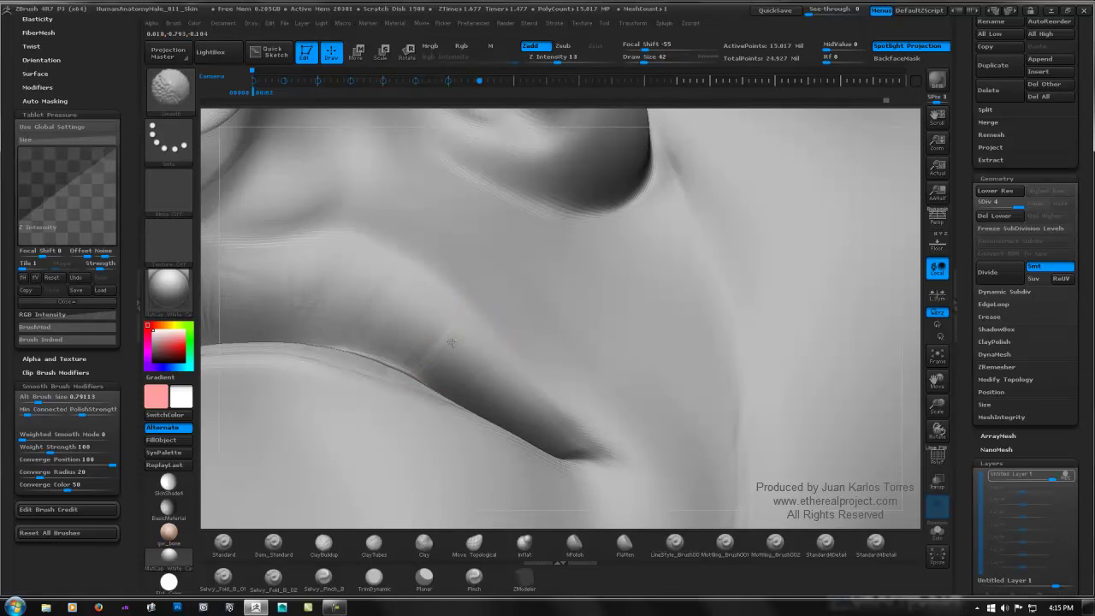
pyautogui.moveTo(468, 414); pyautogui.dragTo(505, 352)
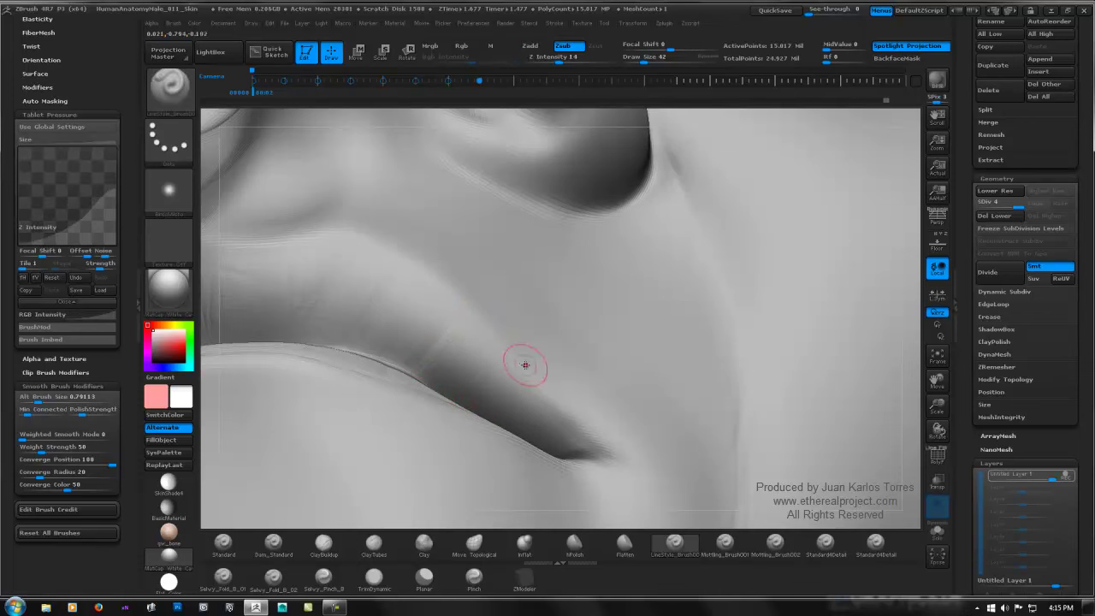
pyautogui.moveTo(516, 366); pyautogui.dragTo(510, 332, button='right')
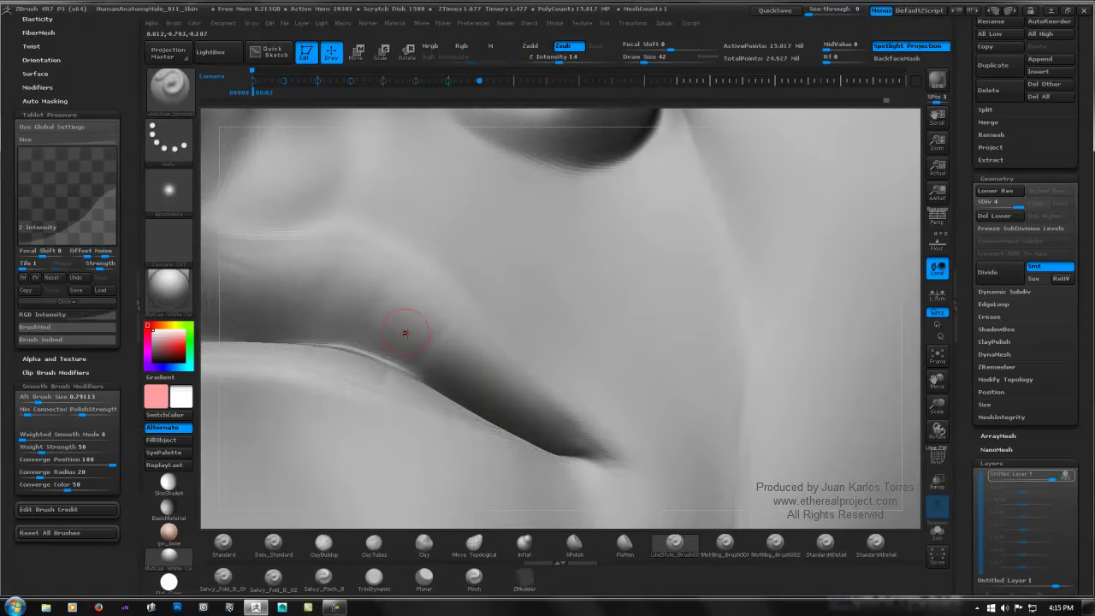
pyautogui.moveTo(376, 351); pyautogui.dragTo(411, 308)
pyautogui.press('shift')
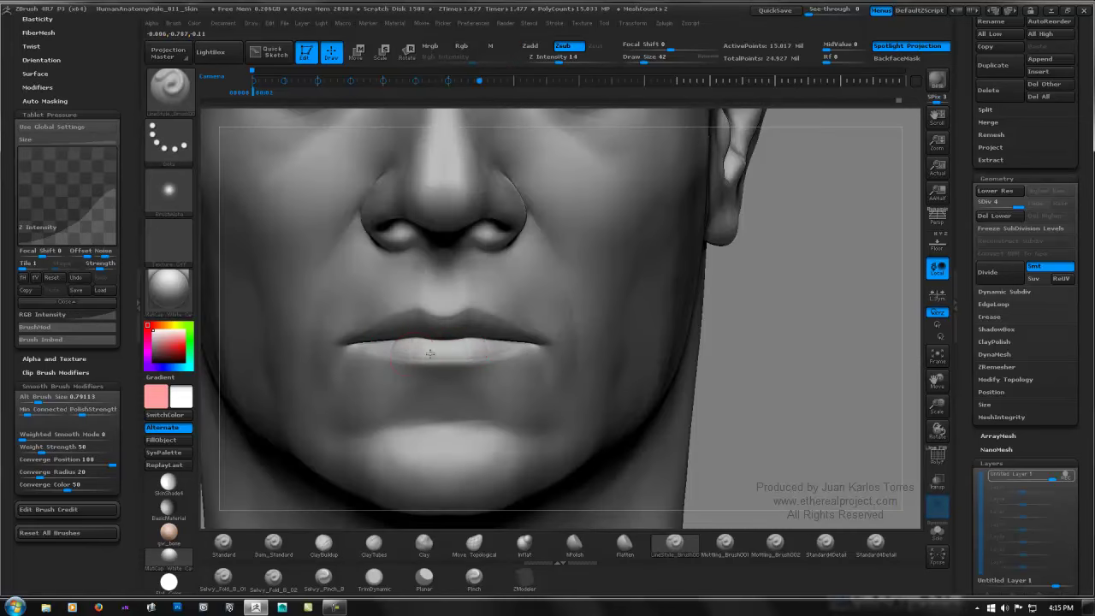
# Step: Enlarge the LineStyle brush's draw size to 113 and carve a crease just beneath the cupid's bow
pyautogui.moveTo(430, 352); pyautogui.dragTo(534, 280, button='right')
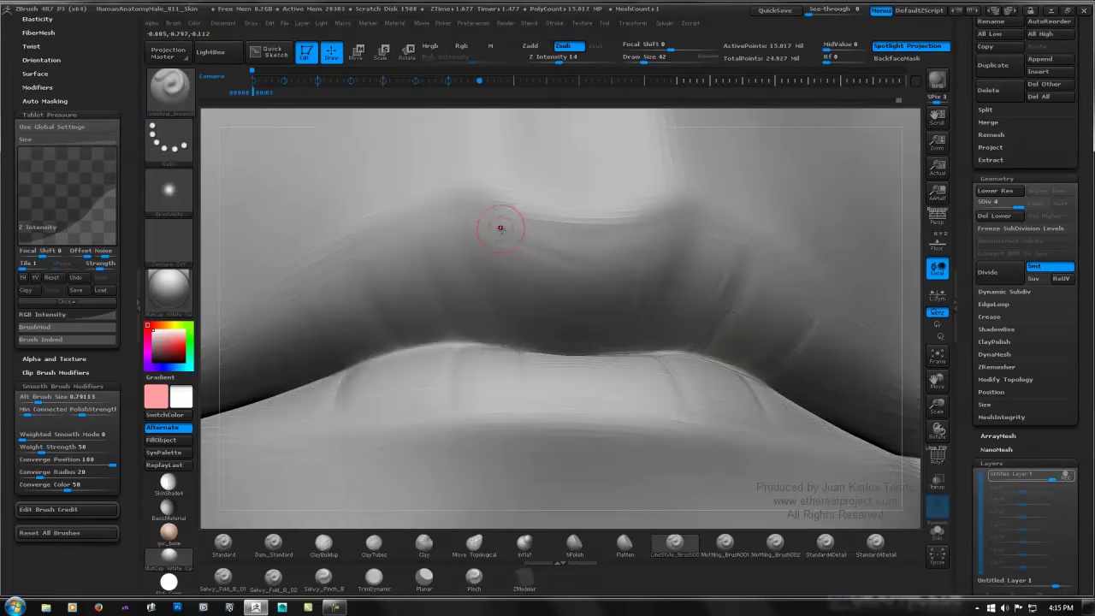
pyautogui.press('space')
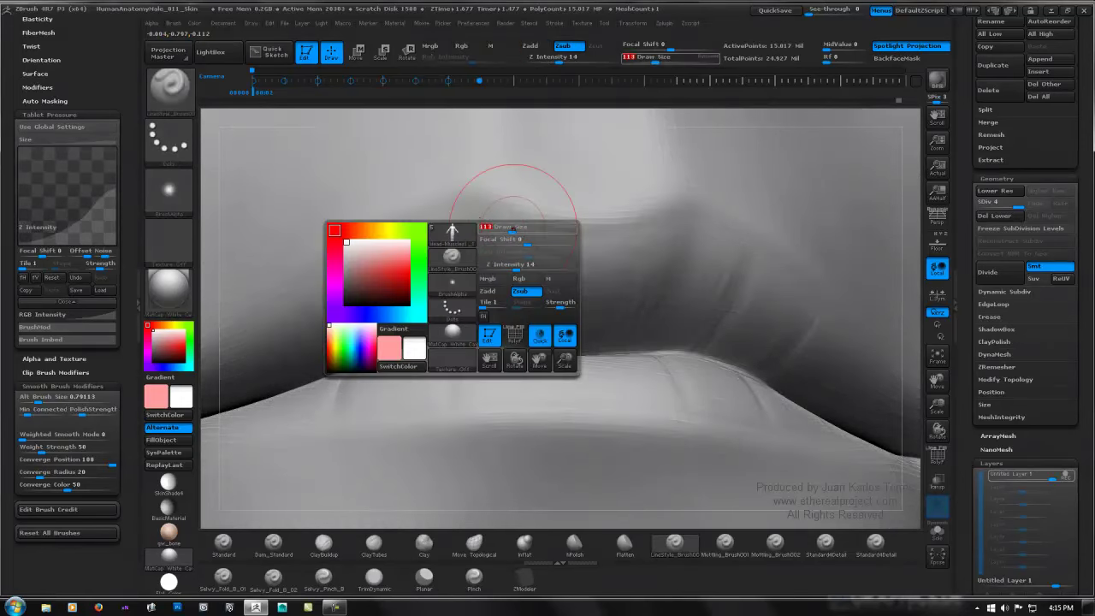
pyautogui.moveTo(479, 222)
pyautogui.mouseDown()
pyautogui.moveTo(565, 243)
pyautogui.moveTo(520, 259)
pyautogui.moveTo(532, 263)
pyautogui.mouseUp()
pyautogui.moveTo(498, 229)
pyautogui.mouseDown()
pyautogui.moveTo(524, 243)
pyautogui.moveTo(487, 214)
pyautogui.mouseUp()
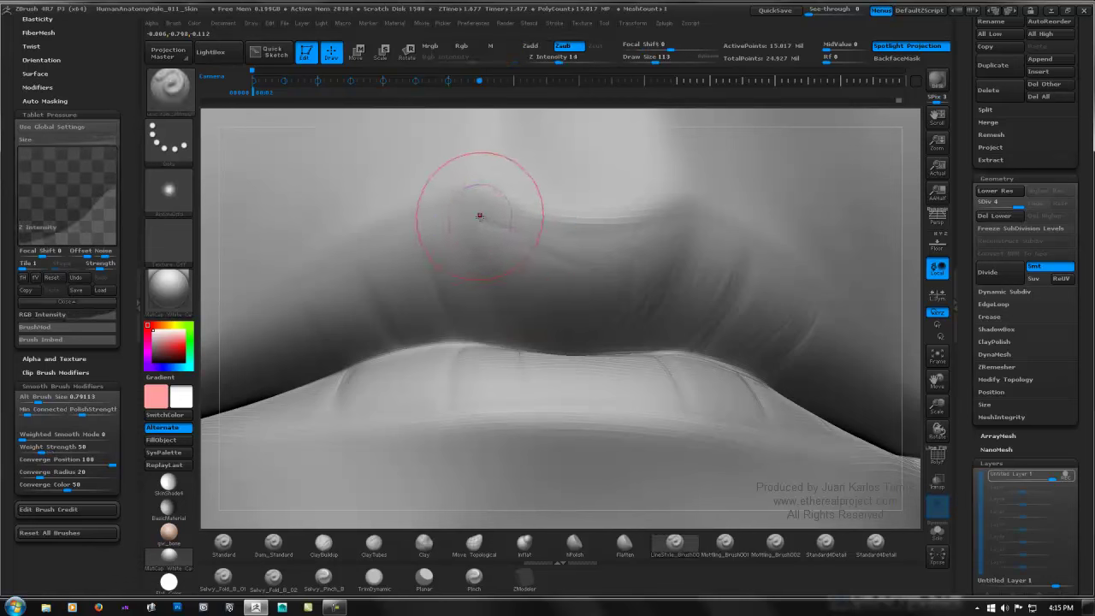
# Step: Set the smooth modifiers' Alt Brush Size to 0.3962, then carve and soften creases under both peaks of the cupid's bow
pyautogui.press('shift')
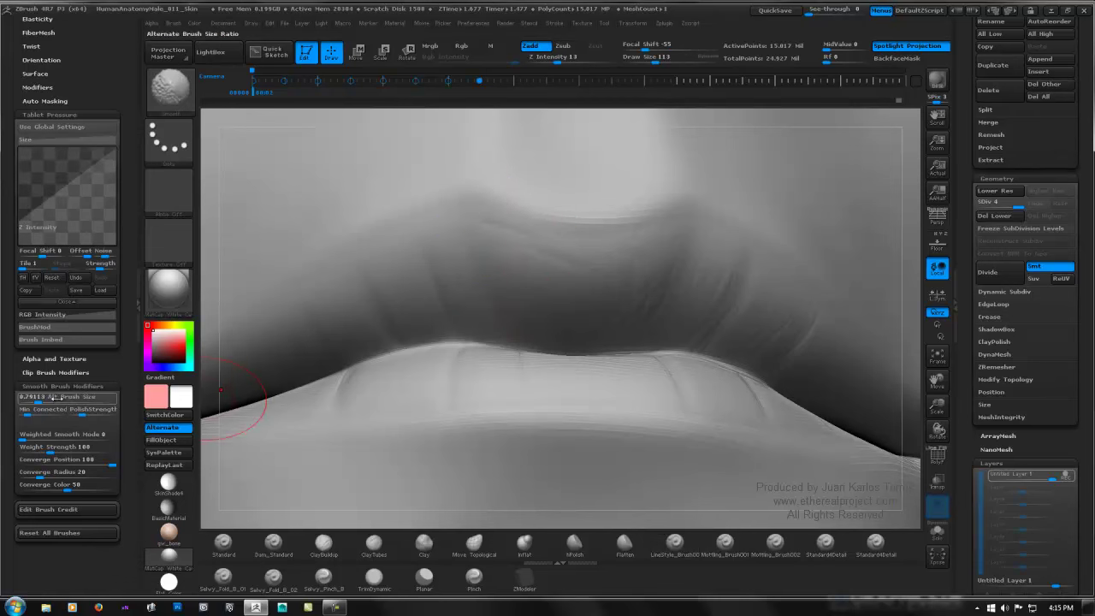
pyautogui.click(35, 397)
pyautogui.press('shift')
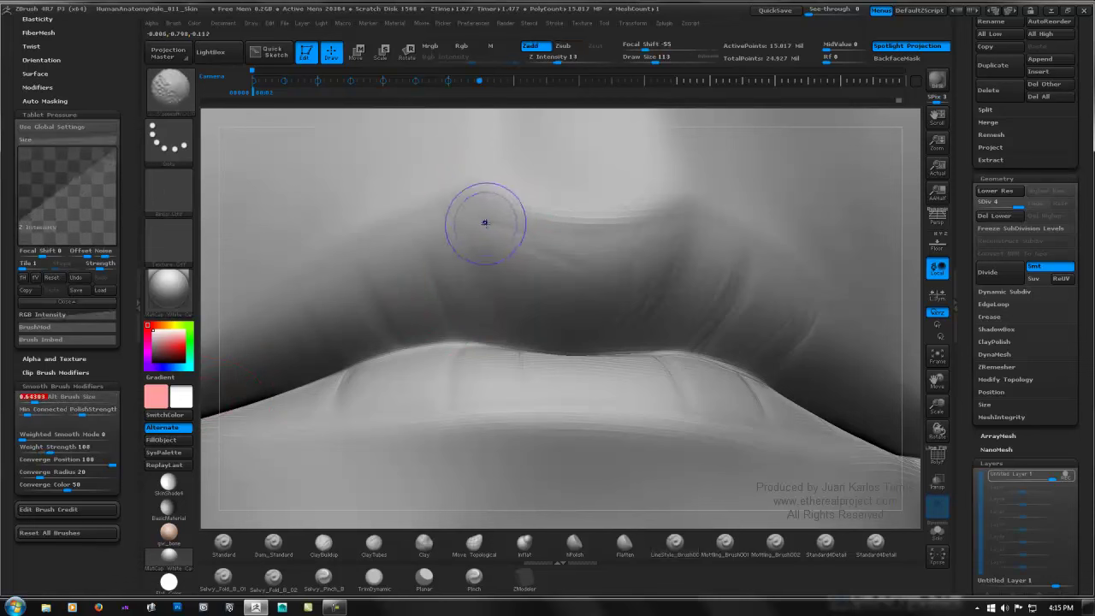
pyautogui.click(33, 397)
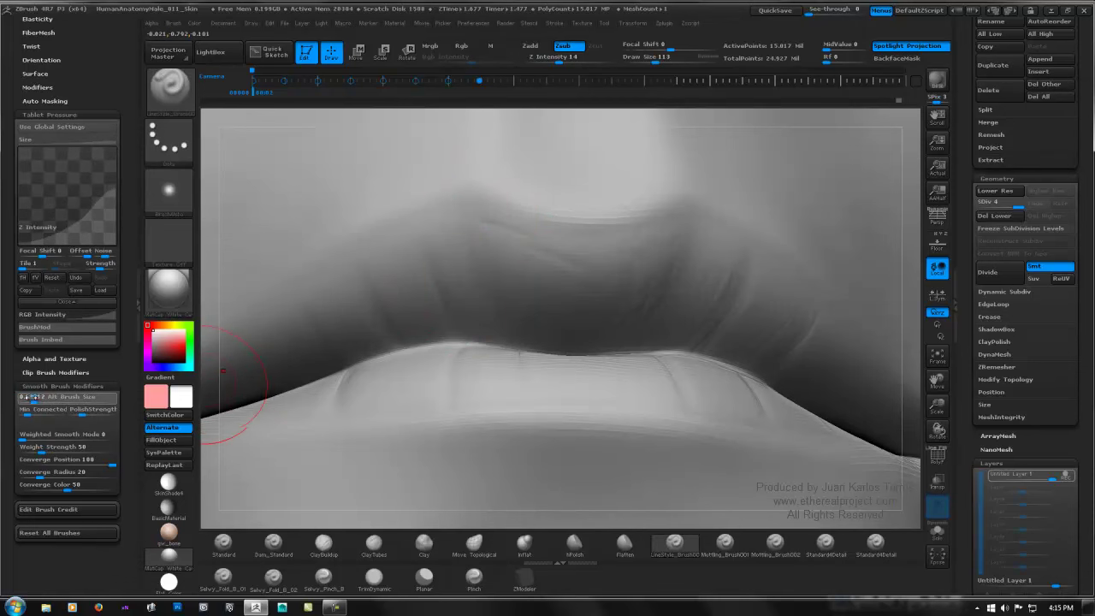
pyautogui.moveTo(33, 398); pyautogui.dragTo(28, 398)
pyautogui.moveTo(498, 216)
pyautogui.mouseDown()
pyautogui.moveTo(498, 233)
pyautogui.moveTo(514, 231)
pyautogui.moveTo(501, 222)
pyautogui.moveTo(510, 244)
pyautogui.moveTo(530, 247)
pyautogui.mouseUp()
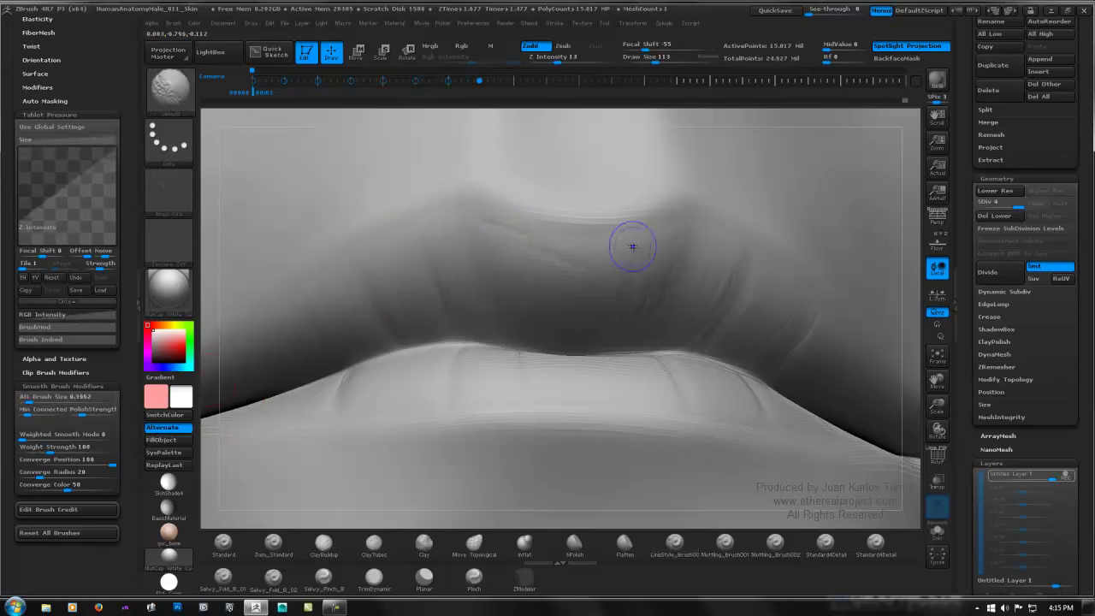
pyautogui.moveTo(682, 220); pyautogui.dragTo(683, 205)
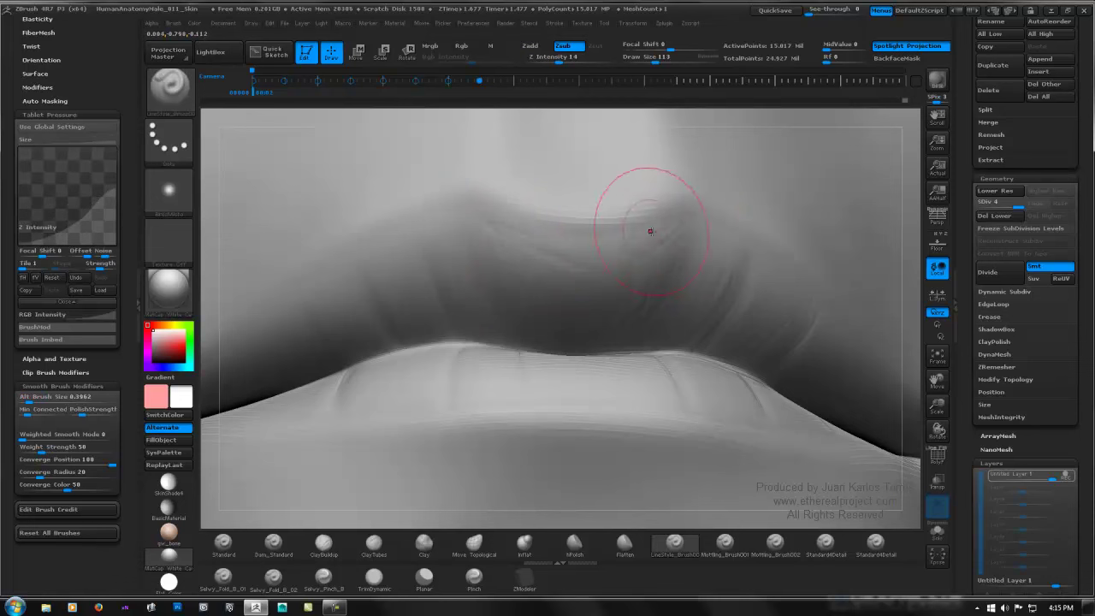
pyautogui.keyDown('shift'); pyautogui.moveTo(695, 228); pyautogui.dragTo(599, 255); pyautogui.keyUp('shift')
# Step: Carve broader creases across the middle of the upper lip and undo the last stroke
pyautogui.moveTo(507, 241); pyautogui.dragTo(492, 271)
pyautogui.moveTo(501, 235)
pyautogui.mouseDown()
pyautogui.moveTo(626, 240)
pyautogui.moveTo(582, 250)
pyautogui.moveTo(637, 269)
pyautogui.mouseUp()
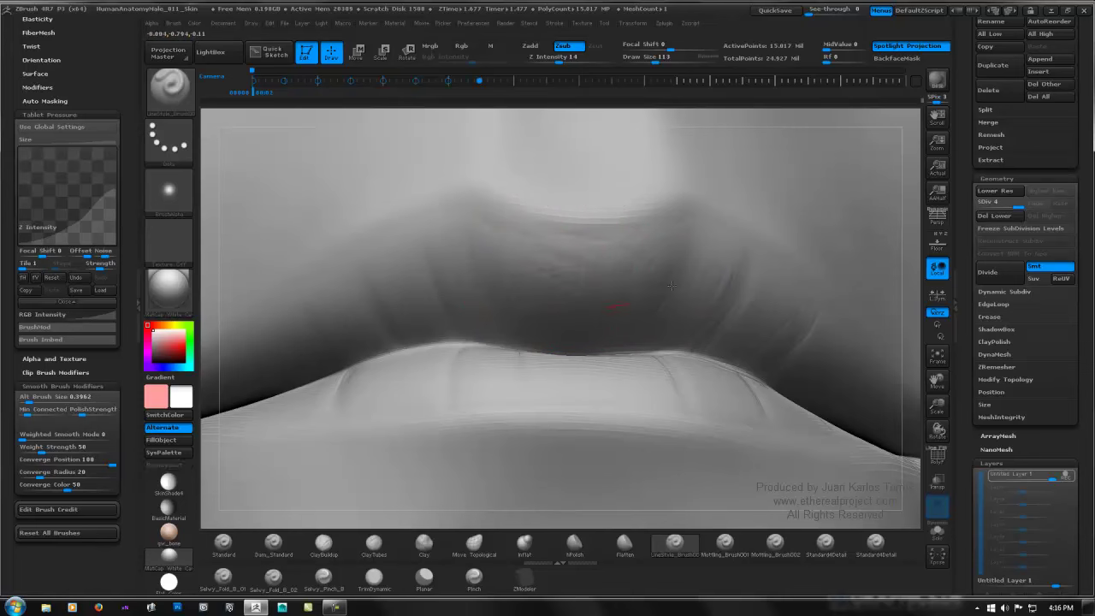
pyautogui.hotkey('ctrl', 'z')
# Step: Carve vertical creases below the model's left peak of the cupid's bow and soften them with Smooth
pyautogui.keyDown('ctrl'); pyautogui.moveTo(469, 282); pyautogui.dragTo(411, 320, button='right'); pyautogui.keyUp('ctrl')
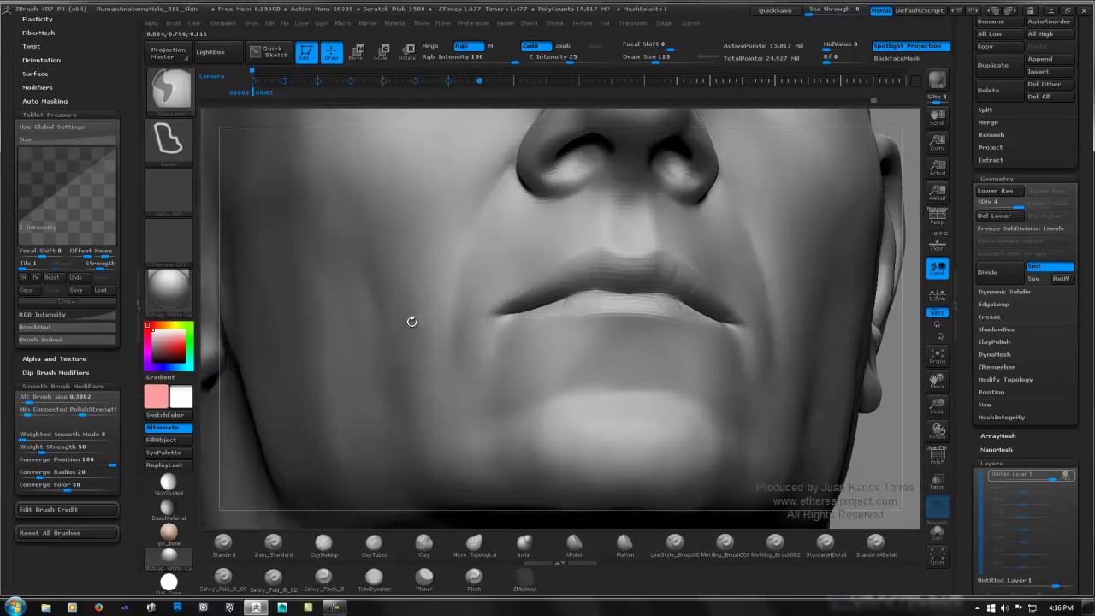
pyautogui.keyDown('shift'); pyautogui.moveTo(890, 440); pyautogui.dragTo(866, 412); pyautogui.keyUp('shift')
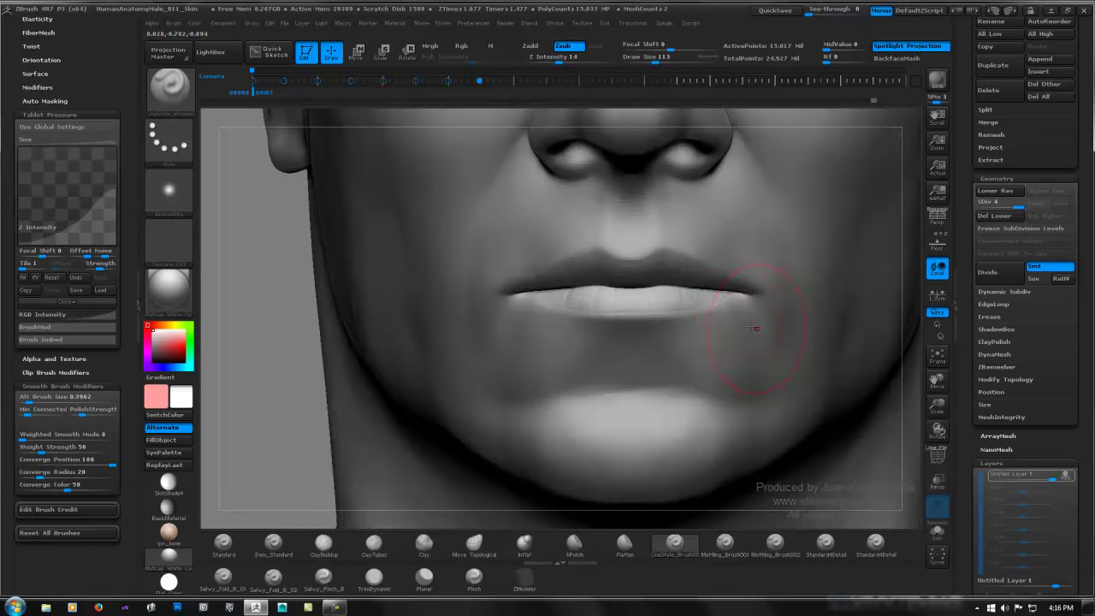
pyautogui.moveTo(555, 363)
pyautogui.mouseDown(button='right')
pyautogui.moveTo(542, 330)
pyautogui.moveTo(524, 318)
pyautogui.moveTo(554, 279)
pyautogui.moveTo(623, 291)
pyautogui.mouseUp(button='right')
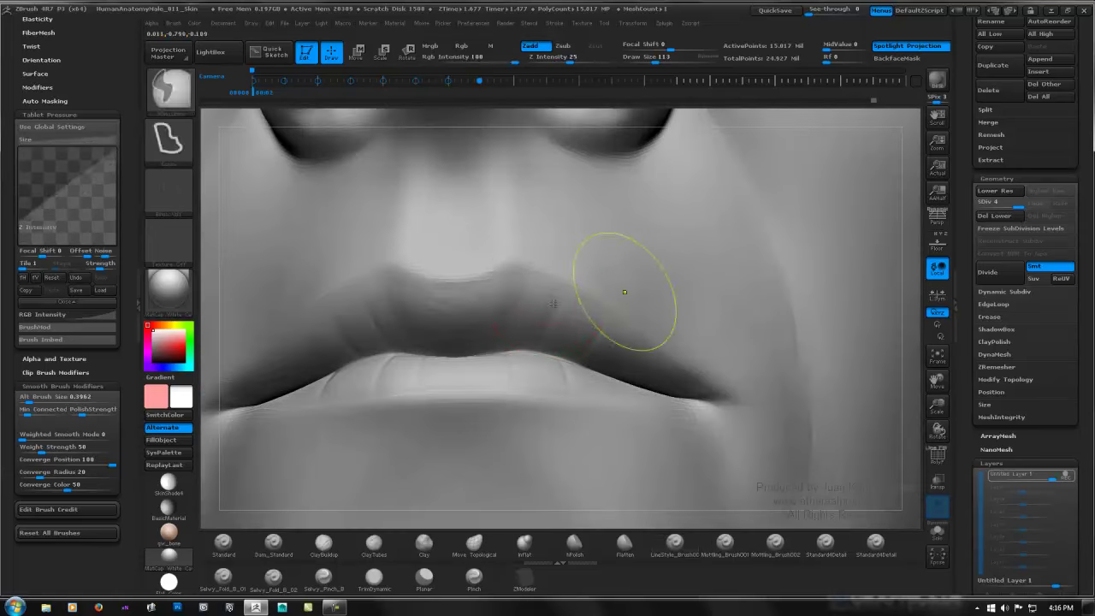
pyautogui.moveTo(528, 293); pyautogui.dragTo(539, 329)
pyautogui.moveTo(527, 272)
pyautogui.mouseDown()
pyautogui.moveTo(551, 328)
pyautogui.moveTo(537, 306)
pyautogui.mouseUp()
pyautogui.moveTo(538, 306)
pyautogui.mouseDown(button='right')
pyautogui.moveTo(525, 301)
pyautogui.moveTo(542, 300)
pyautogui.mouseUp(button='right')
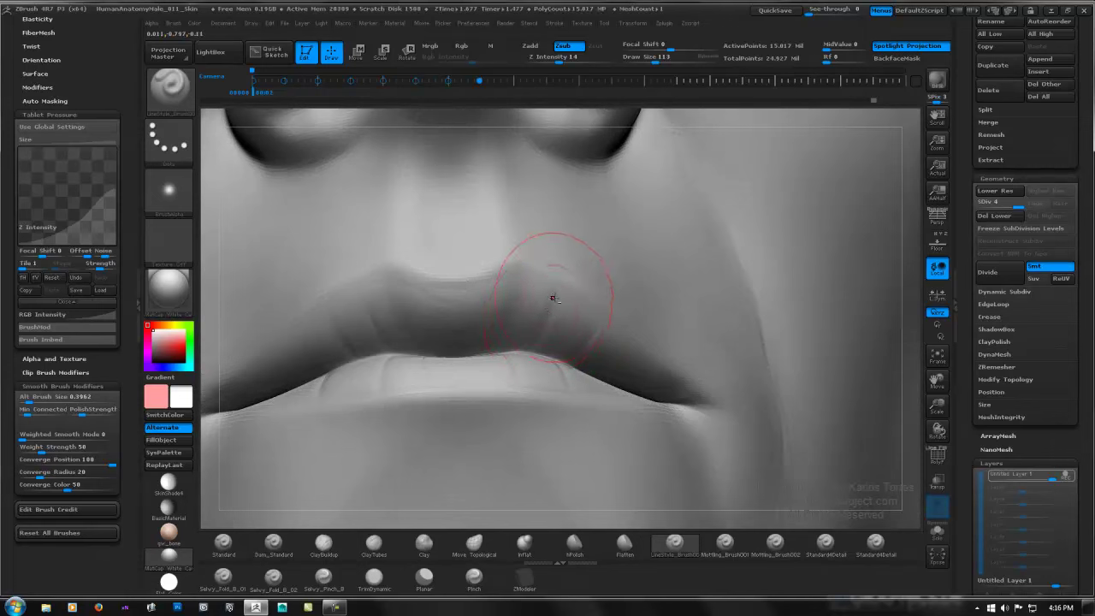
pyautogui.press('shift')
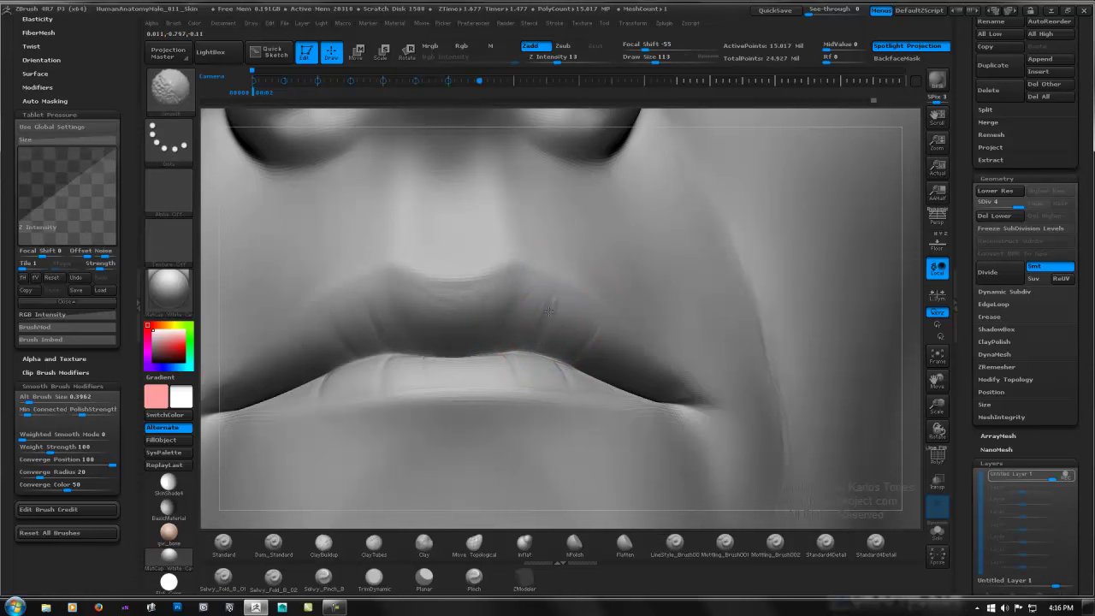
pyautogui.press('shift')
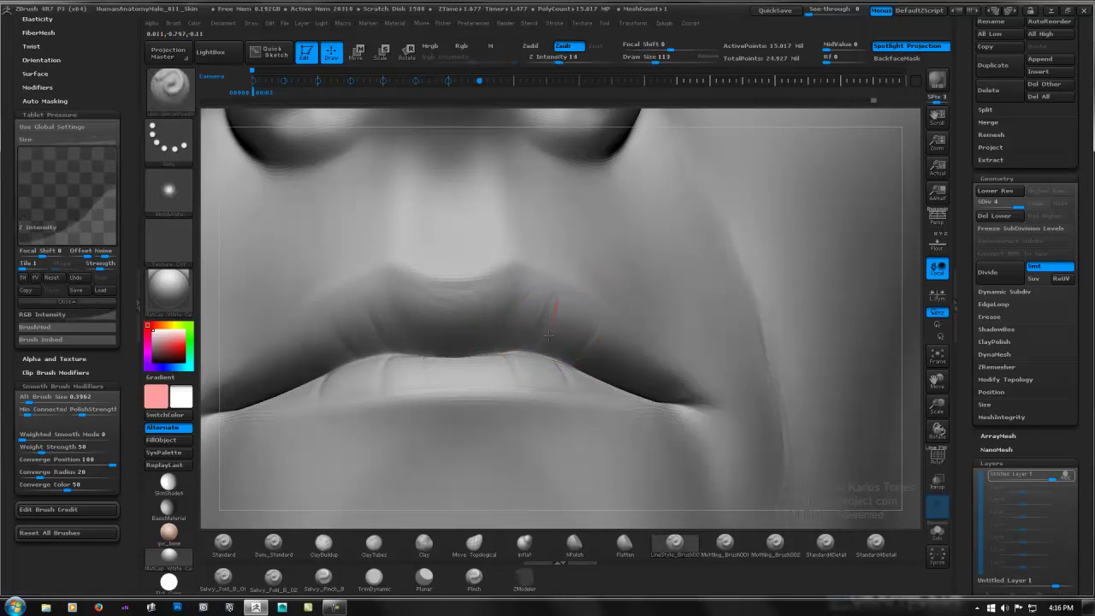
pyautogui.moveTo(562, 301); pyautogui.dragTo(548, 335)
# Step: Switch to the Clay brush at draw size 56, build up the skin between the upper lip creases, and smooth it
pyautogui.click(424, 544)
pyautogui.press('space')
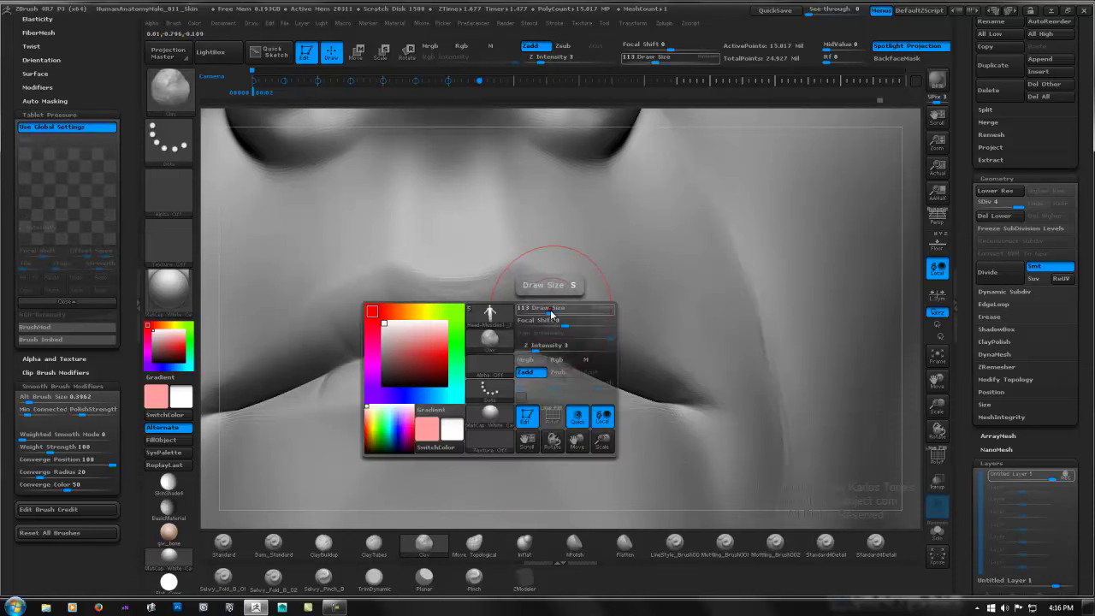
pyautogui.moveTo(552, 311); pyautogui.dragTo(542, 312)
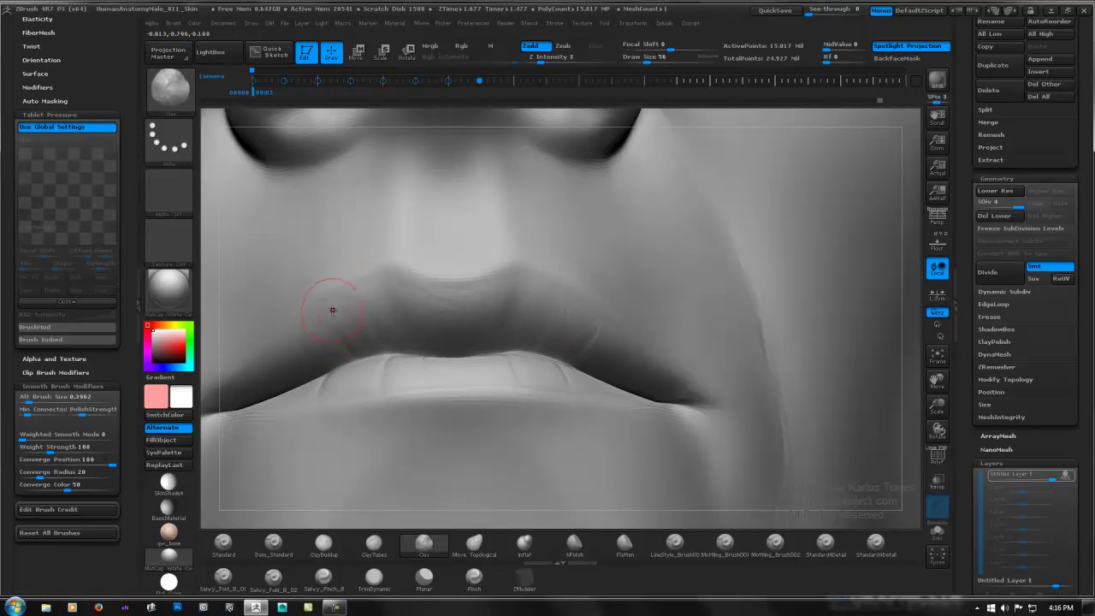
pyautogui.press('shift')
pyautogui.keyDown('shift'); pyautogui.moveTo(378, 314); pyautogui.dragTo(358, 329); pyautogui.keyUp('shift')
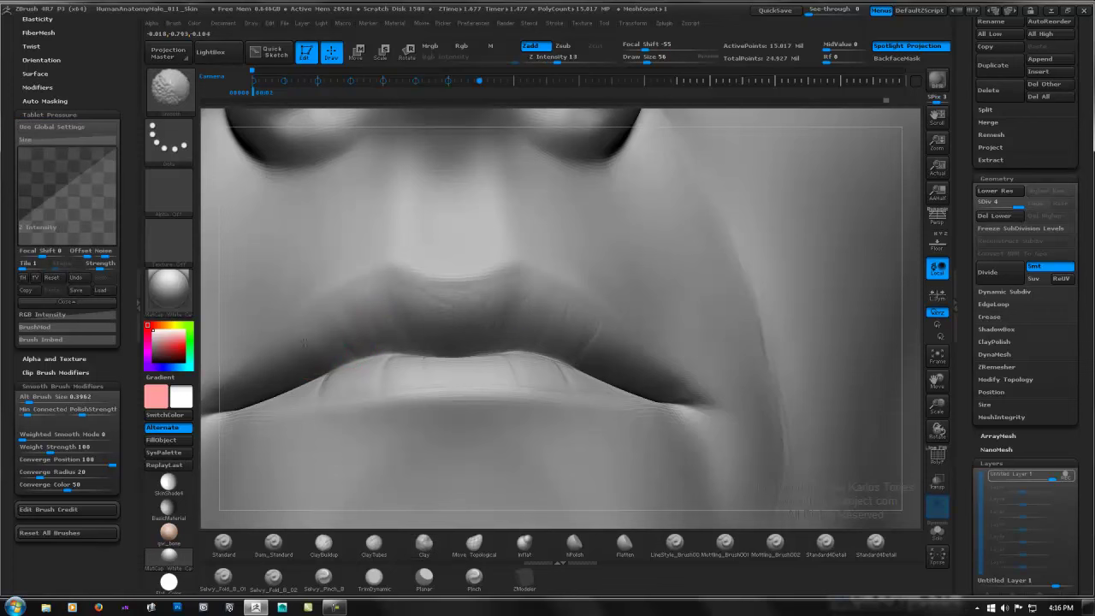
# Step: Reduce the brush's draw size to 26 and check the upper lip creases from the side and front
pyautogui.press('space')
pyautogui.moveTo(607, 333); pyautogui.dragTo(600, 324)
pyautogui.press('shift')
pyautogui.moveTo(592, 349)
pyautogui.keyDown('ctrl'); pyautogui.mouseDown(button='right')
pyautogui.moveTo(640, 317)
pyautogui.moveTo(635, 351)
pyautogui.moveTo(587, 349)
pyautogui.mouseUp(button='right'); pyautogui.keyUp('ctrl')
pyautogui.moveTo(402, 416)
pyautogui.keyDown('shift'); pyautogui.mouseDown(button='right')
pyautogui.moveTo(323, 423)
pyautogui.moveTo(372, 514)
pyautogui.mouseUp(button='right'); pyautogui.keyUp('shift')
pyautogui.moveTo(577, 346)
pyautogui.mouseDown(button='right')
pyautogui.moveTo(484, 347)
pyautogui.moveTo(495, 350)
pyautogui.moveTo(511, 299)
pyautogui.moveTo(526, 292)
pyautogui.mouseUp(button='right')
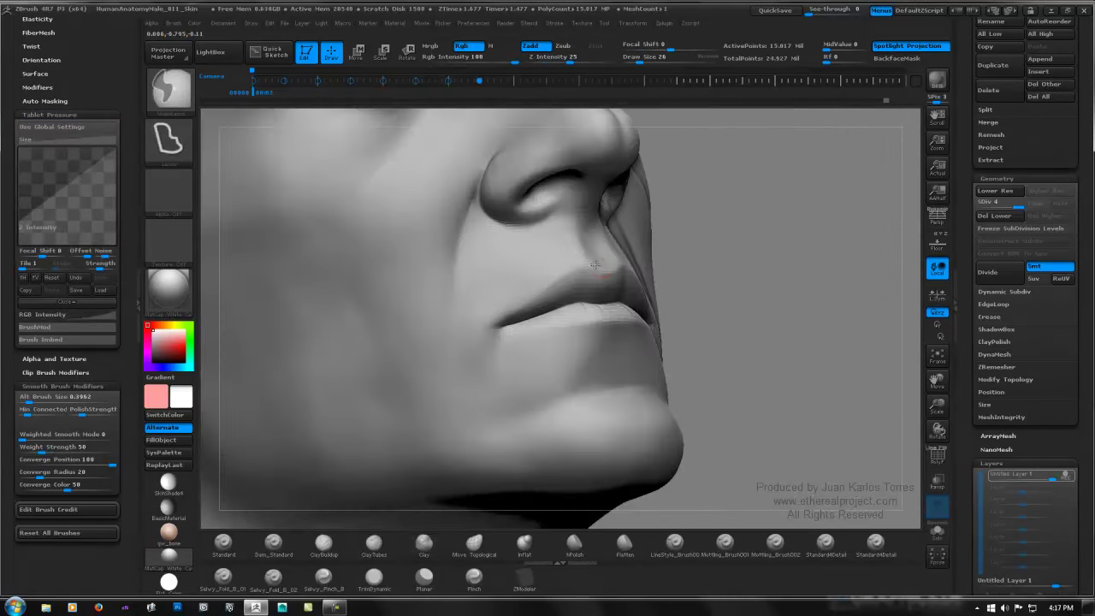
pyautogui.moveTo(899, 284); pyautogui.dragTo(821, 295)
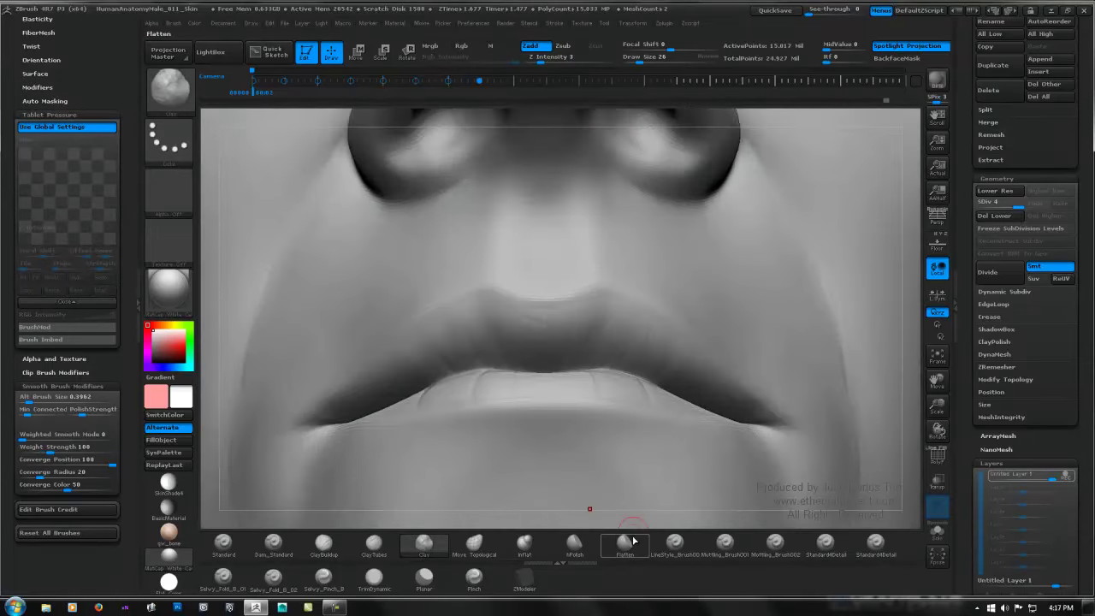
# Step: Switch to the LineStyle brush and set its draw size to 50 for working on the lower lip
pyautogui.click(674, 542)
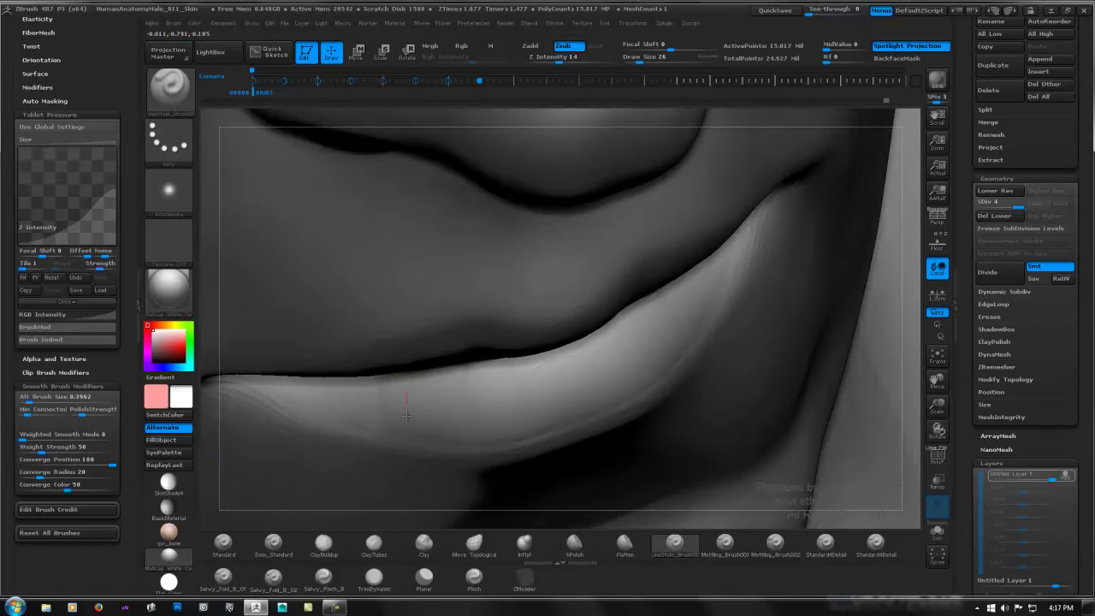
pyautogui.press('space')
pyautogui.click(450, 415)
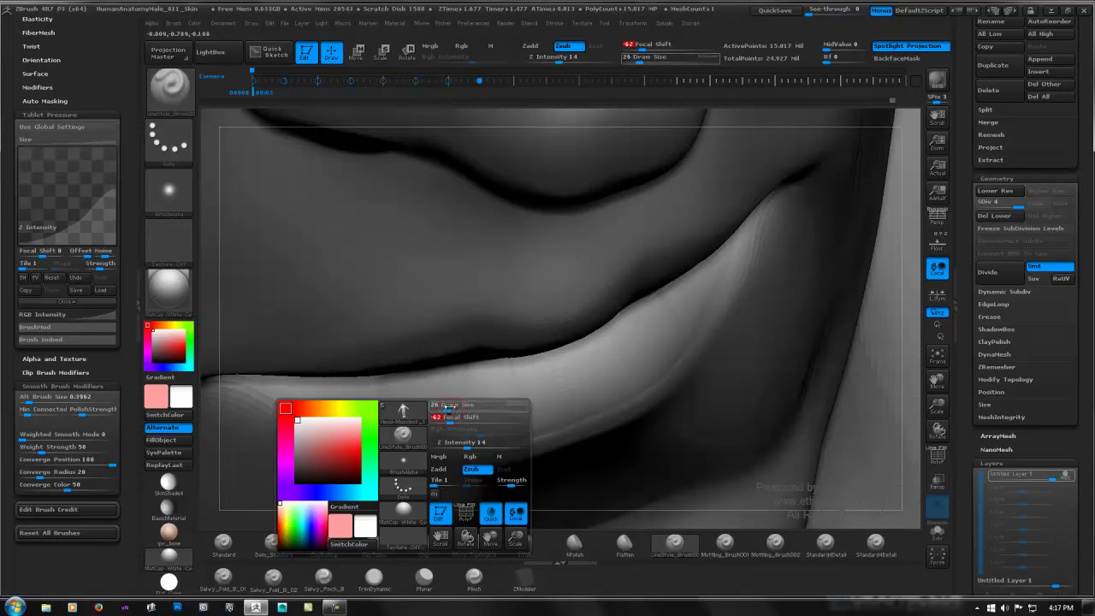
pyautogui.press('space')
pyautogui.moveTo(452, 416); pyautogui.dragTo(490, 420)
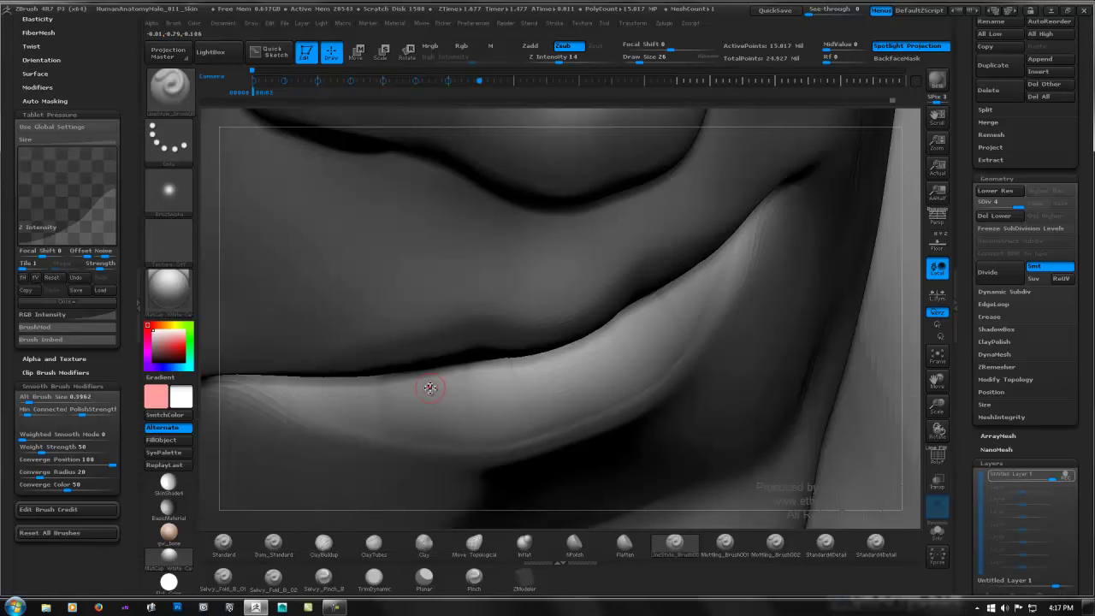
pyautogui.press('space')
pyautogui.moveTo(431, 388); pyautogui.dragTo(438, 388)
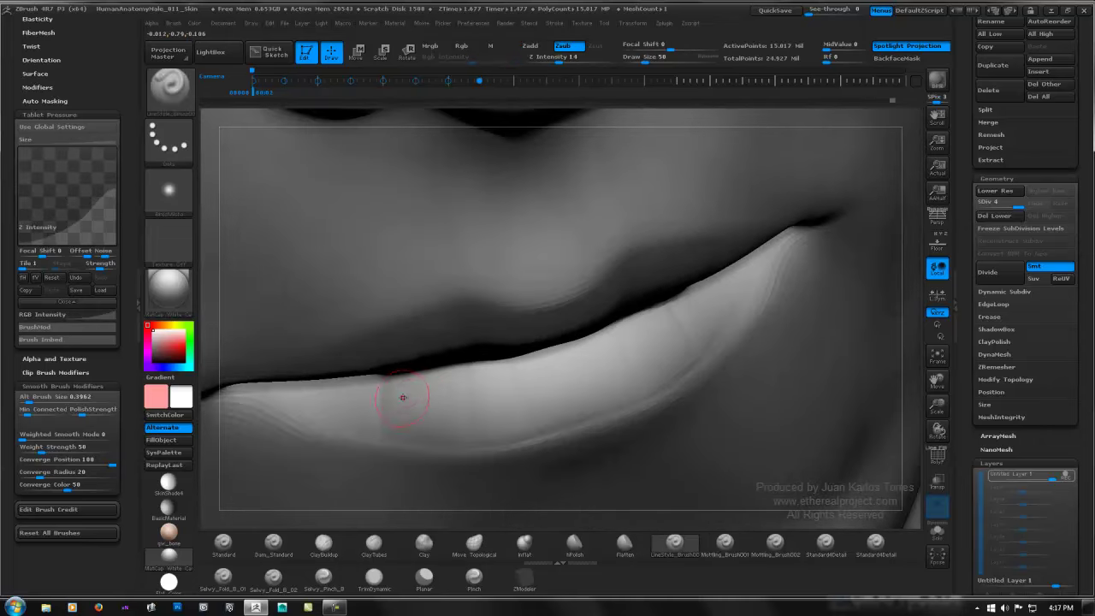
# Step: Carve vertical creases on the model's right half of the lower lip and soften them with Smooth
pyautogui.moveTo(403, 397); pyautogui.dragTo(394, 378)
pyautogui.press('shift')
pyautogui.moveTo(359, 430); pyautogui.dragTo(402, 430)
pyautogui.press('shift')
pyautogui.moveTo(374, 382)
pyautogui.mouseDown()
pyautogui.moveTo(368, 422)
pyautogui.moveTo(372, 391)
pyautogui.mouseUp()
pyautogui.moveTo(572, 373)
pyautogui.keyDown('shift'); pyautogui.mouseDown(button='right')
pyautogui.moveTo(577, 400)
pyautogui.moveTo(522, 372)
pyautogui.moveTo(432, 410)
pyautogui.moveTo(476, 398)
pyautogui.mouseUp(button='right'); pyautogui.keyUp('shift')
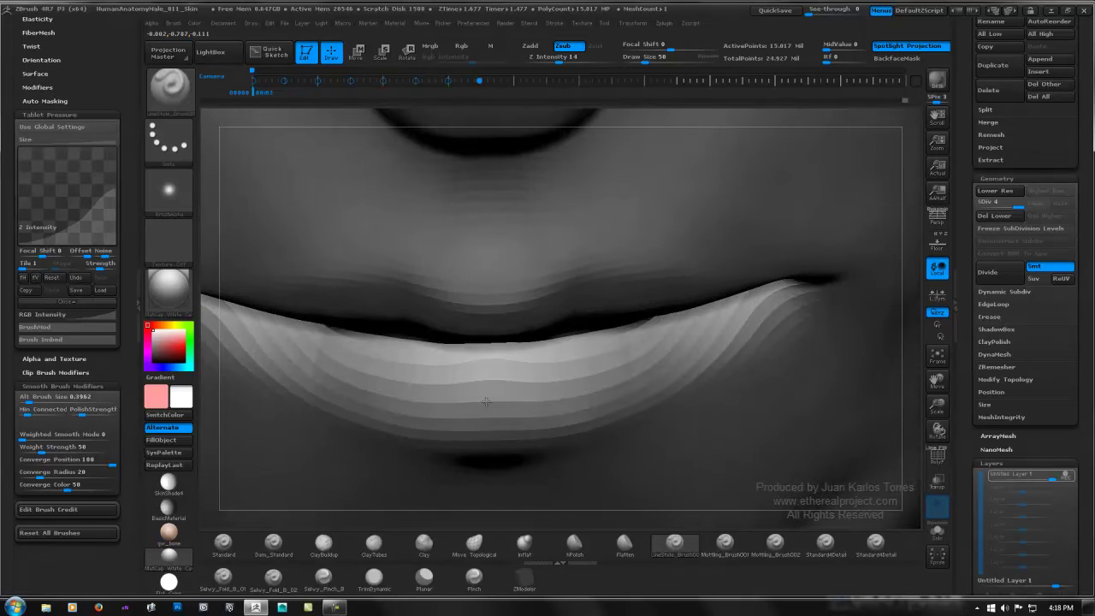
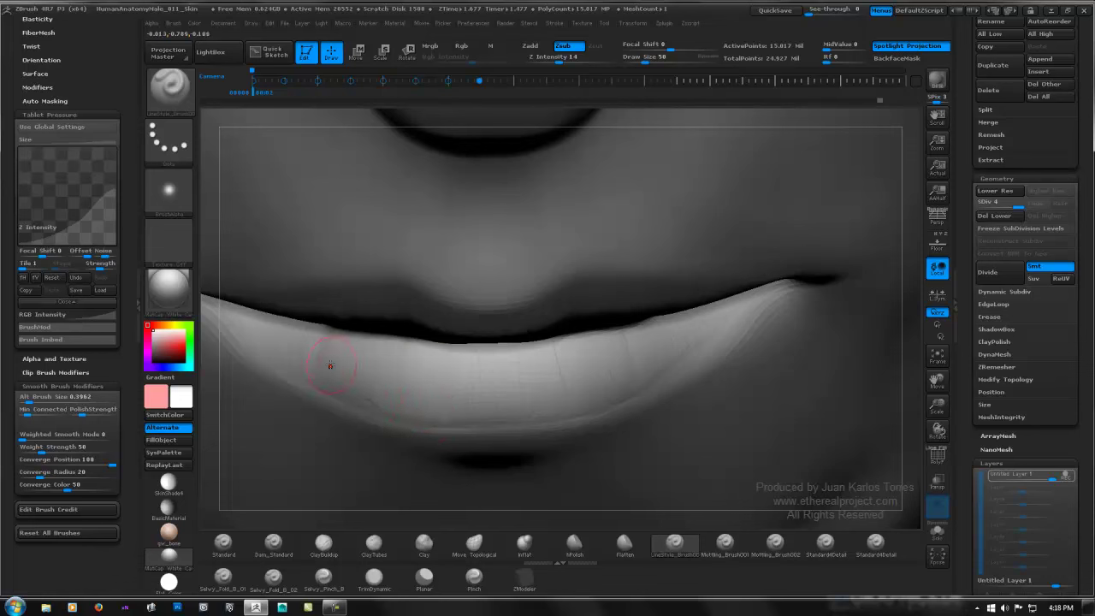
# Step: Switch to the Clay brush at draw size 20 and smooth the lower lip near the model's right corner
pyautogui.click(422, 546)
pyautogui.press('space')
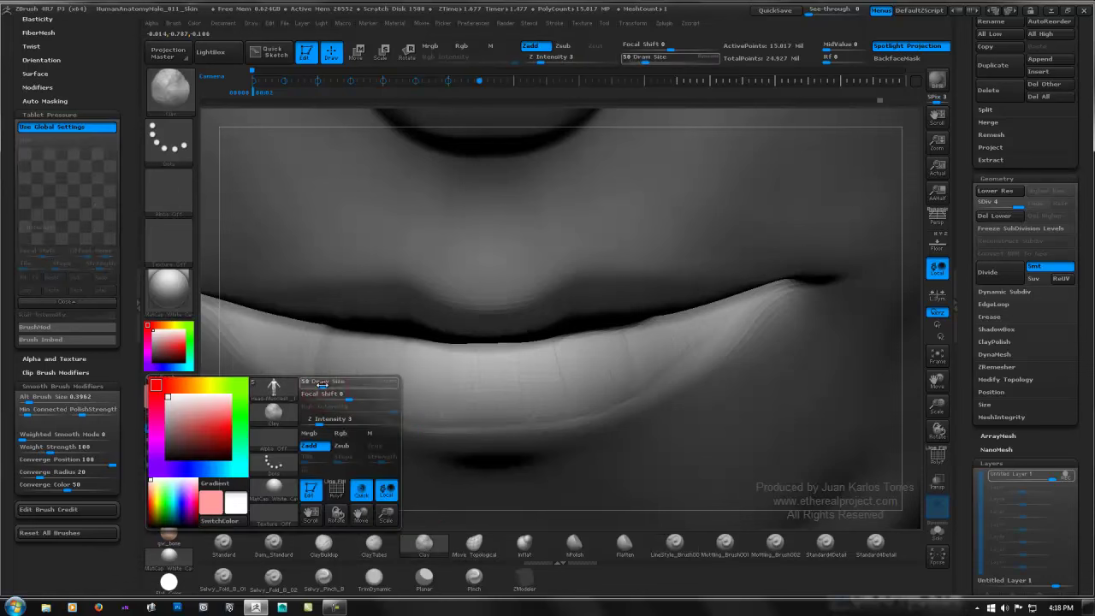
pyautogui.moveTo(326, 385); pyautogui.dragTo(320, 385)
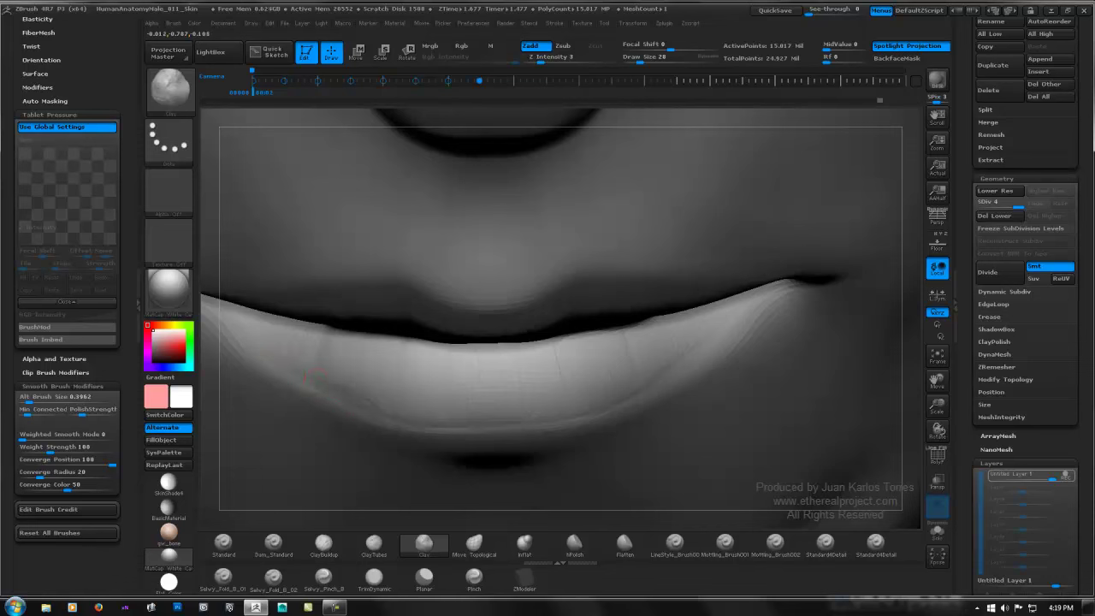
pyautogui.keyDown('shift'); pyautogui.moveTo(270, 342); pyautogui.dragTo(274, 358); pyautogui.keyUp('shift')
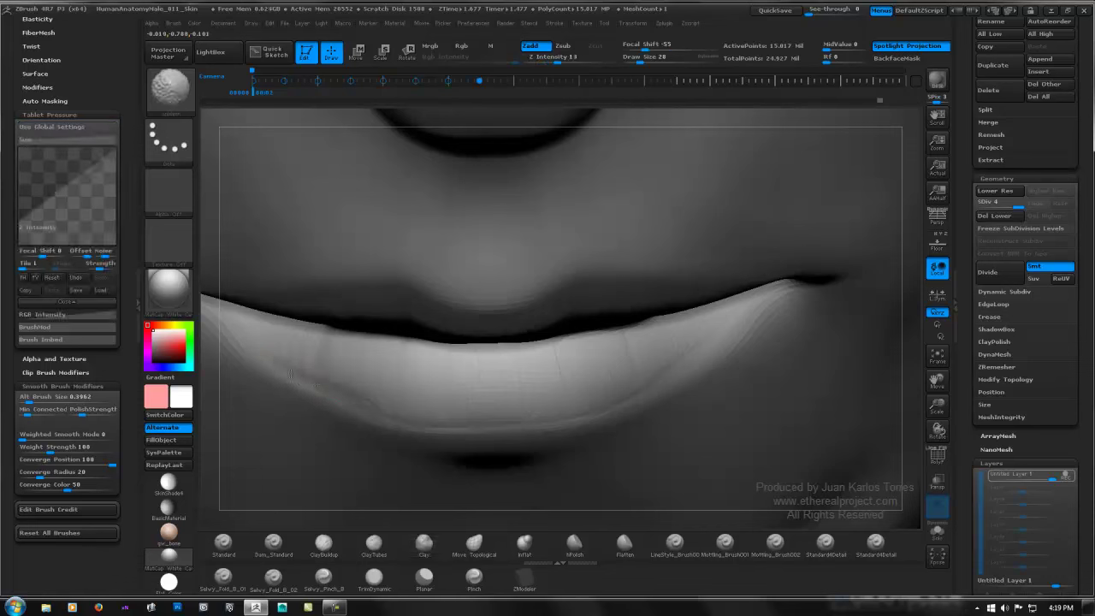
pyautogui.press('b')
pyautogui.press('c')
pyautogui.press('l')
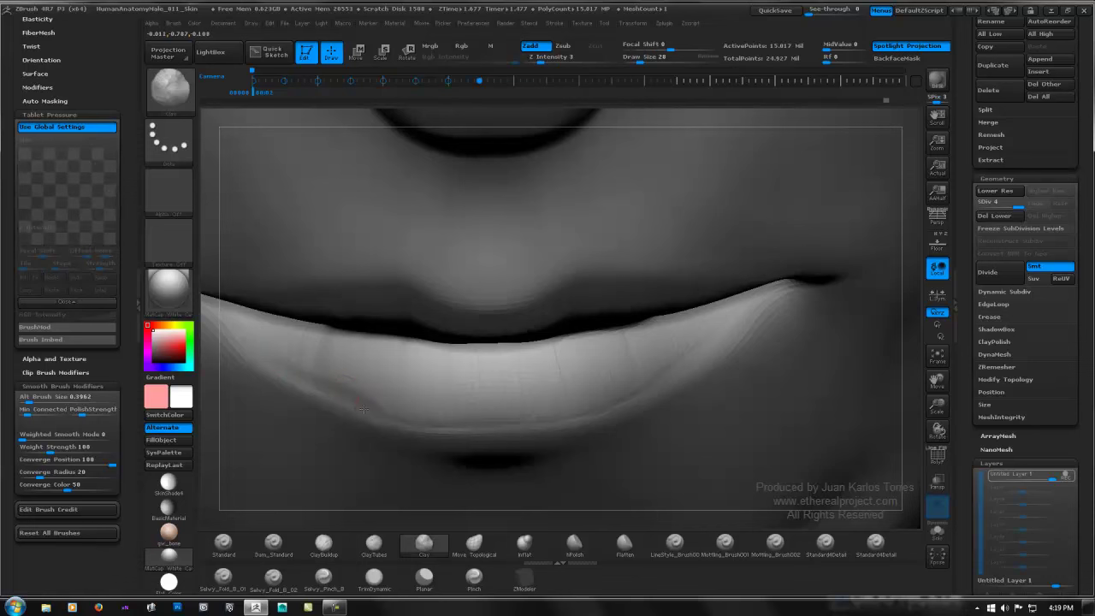
# Step: Build up the skin between the creases on the lower lip's outer part with Clay and smooth the result
pyautogui.press('b')
pyautogui.press('c')
pyautogui.press('b')
pyautogui.press('b')
pyautogui.press('c')
pyautogui.press('l')
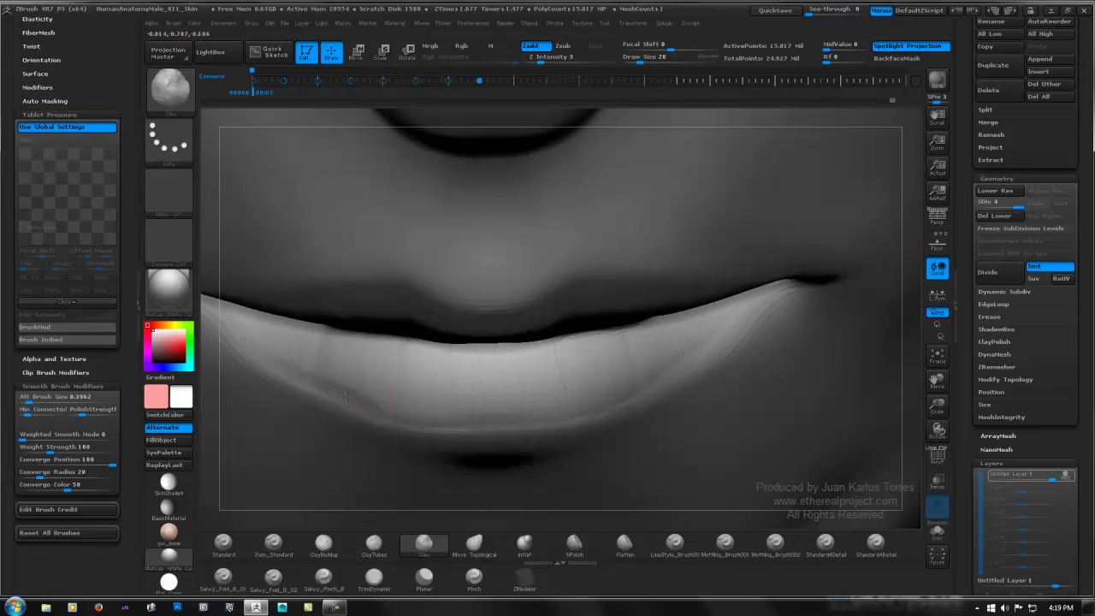
pyautogui.press('ctrl')
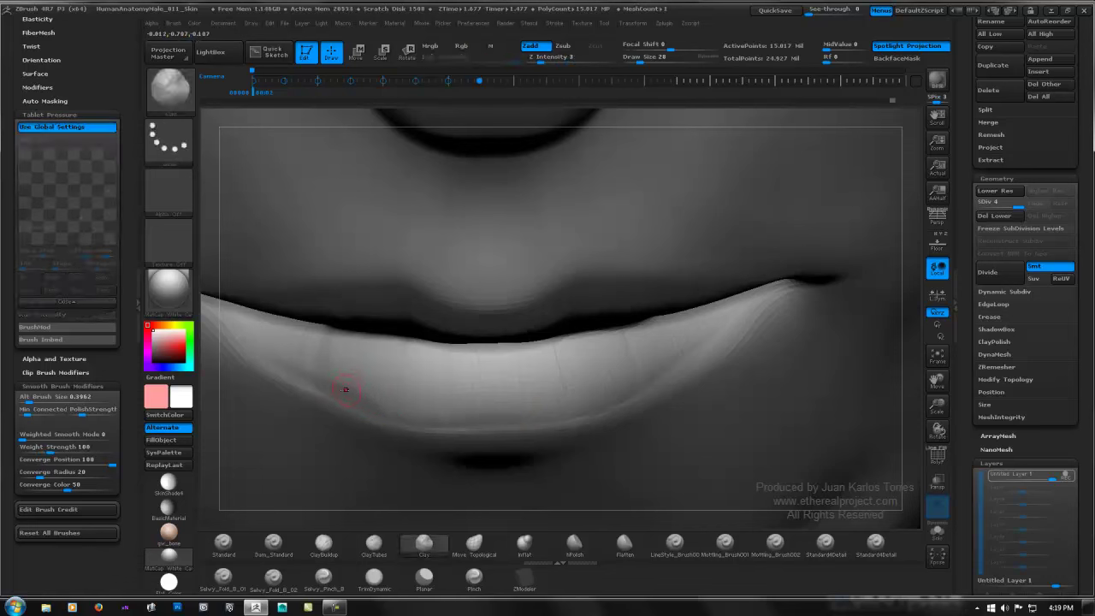
pyautogui.press('shift')
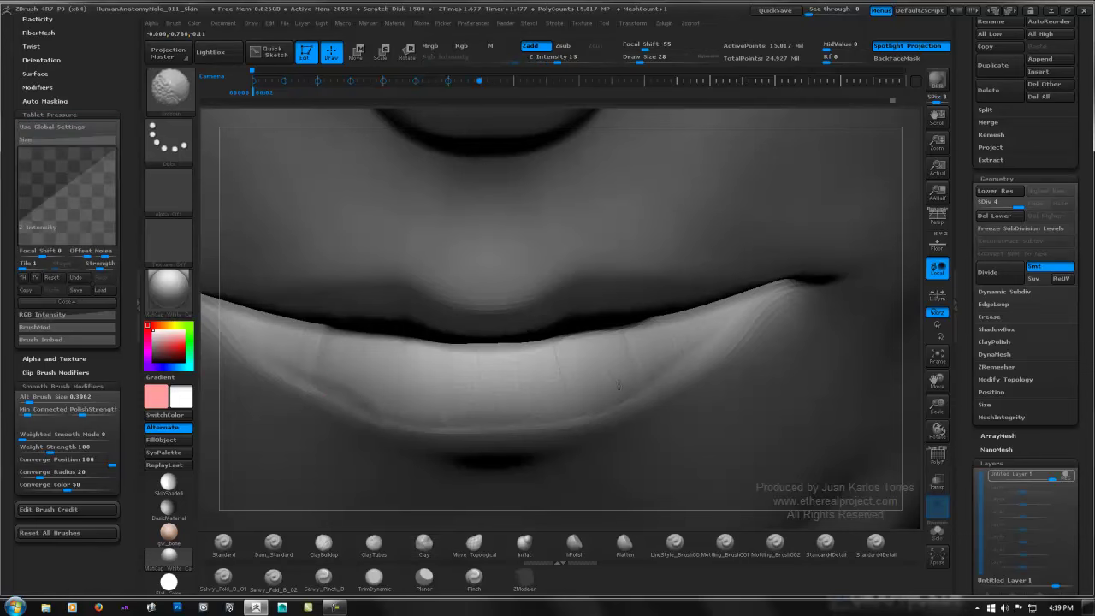
# Step: Check the lower lip from several angles, switch back to the LineStyle brush, and set its draw size to 50
pyautogui.moveTo(619, 385)
pyautogui.keyDown('ctrl'); pyautogui.mouseDown(button='right')
pyautogui.moveTo(396, 359)
pyautogui.moveTo(409, 279)
pyautogui.mouseUp(button='right'); pyautogui.keyUp('ctrl')
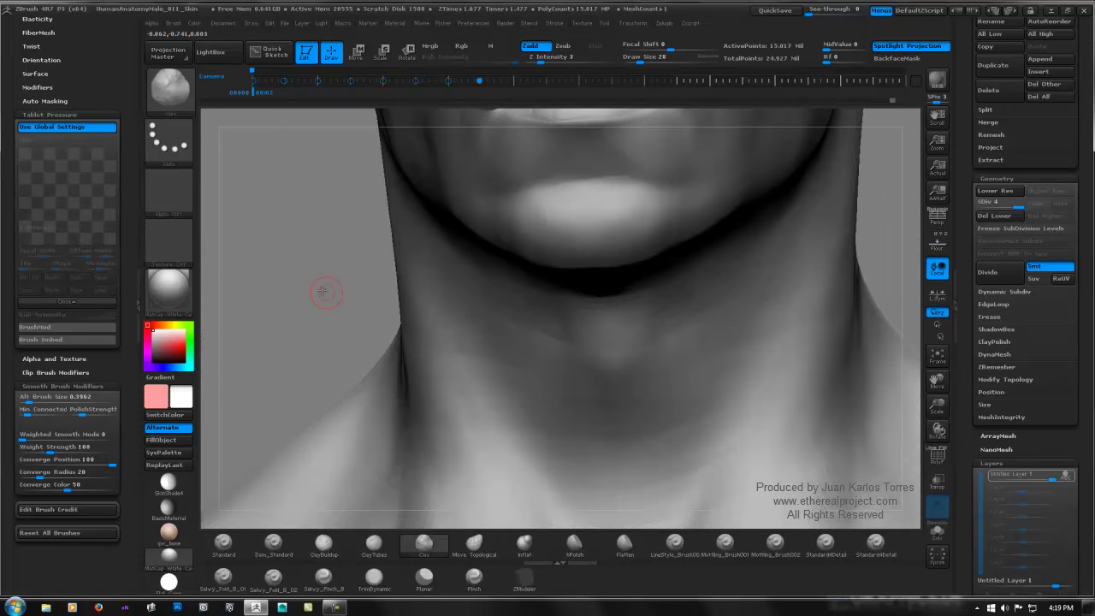
pyautogui.keyDown('shift'); pyautogui.moveTo(313, 264); pyautogui.dragTo(359, 257, button='right'); pyautogui.keyUp('shift')
pyautogui.moveTo(659, 120)
pyautogui.keyDown('alt'); pyautogui.mouseDown(button='right')
pyautogui.moveTo(631, 192)
pyautogui.moveTo(580, 259)
pyautogui.moveTo(625, 155)
pyautogui.mouseUp(button='right'); pyautogui.keyUp('alt')
pyautogui.moveTo(473, 317)
pyautogui.mouseDown(button='right')
pyautogui.moveTo(437, 324)
pyautogui.moveTo(358, 421)
pyautogui.mouseUp(button='right')
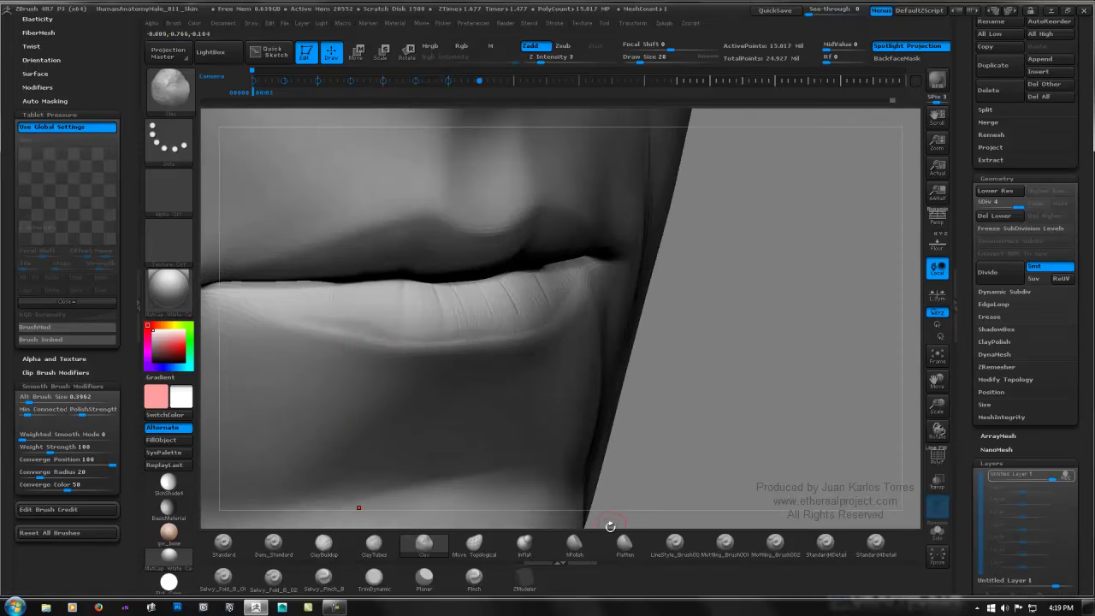
pyautogui.click(676, 547)
pyautogui.moveTo(334, 267); pyautogui.dragTo(330, 320, button='right')
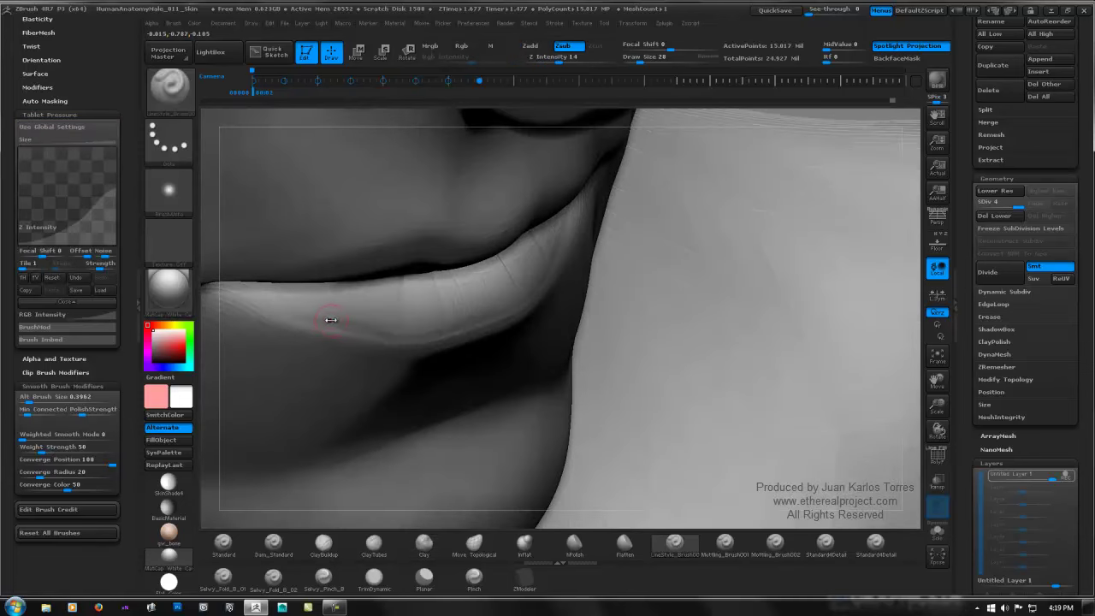
pyautogui.press('space')
pyautogui.moveTo(330, 320); pyautogui.dragTo(319, 318)
# Step: Smooth the lower lip's outer part and carve additional vertical creases across the lower lip
pyautogui.keyDown('shift'); pyautogui.moveTo(385, 329); pyautogui.dragTo(367, 329); pyautogui.keyUp('shift')
pyautogui.moveTo(379, 302); pyautogui.dragTo(368, 289)
pyautogui.keyDown('shift'); pyautogui.moveTo(898, 313); pyautogui.dragTo(905, 312); pyautogui.keyUp('shift')
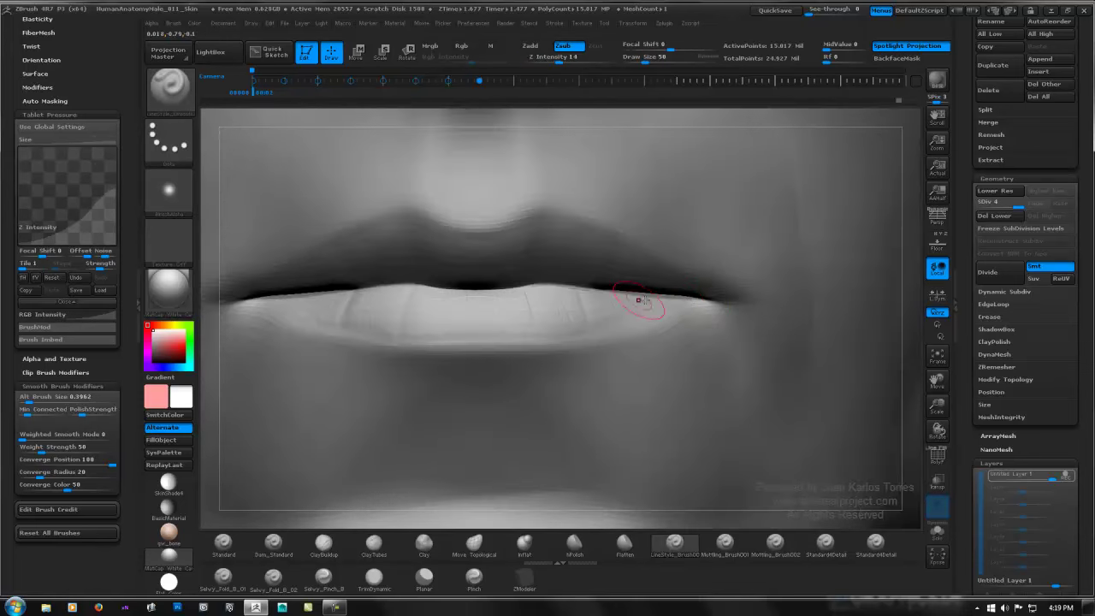
pyautogui.moveTo(553, 306); pyautogui.dragTo(467, 366, button='right')
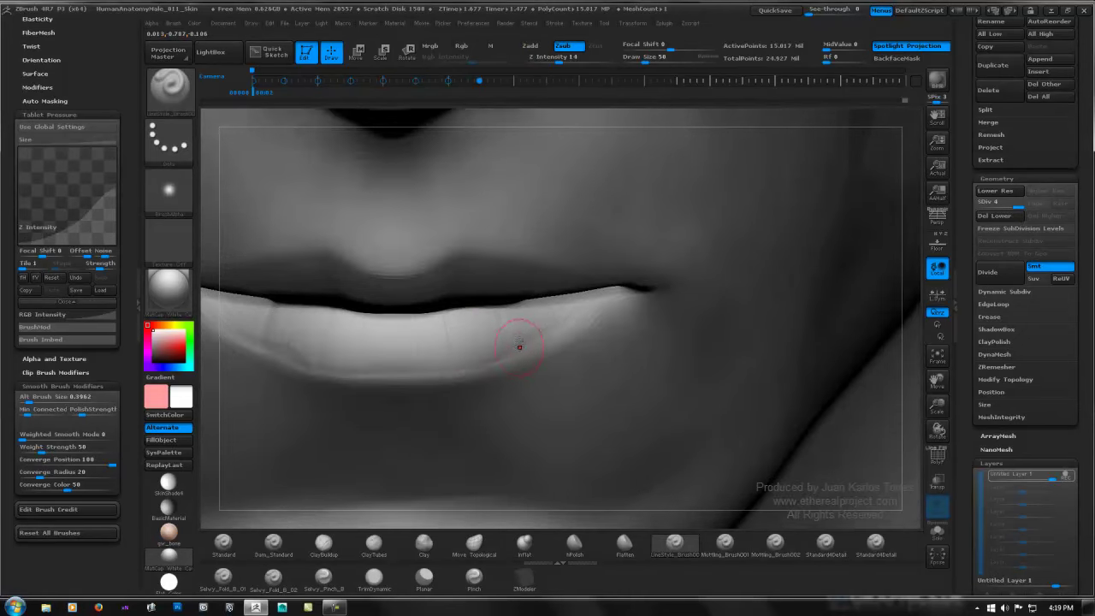
pyautogui.moveTo(474, 312); pyautogui.dragTo(476, 345)
pyautogui.moveTo(350, 312); pyautogui.dragTo(344, 344)
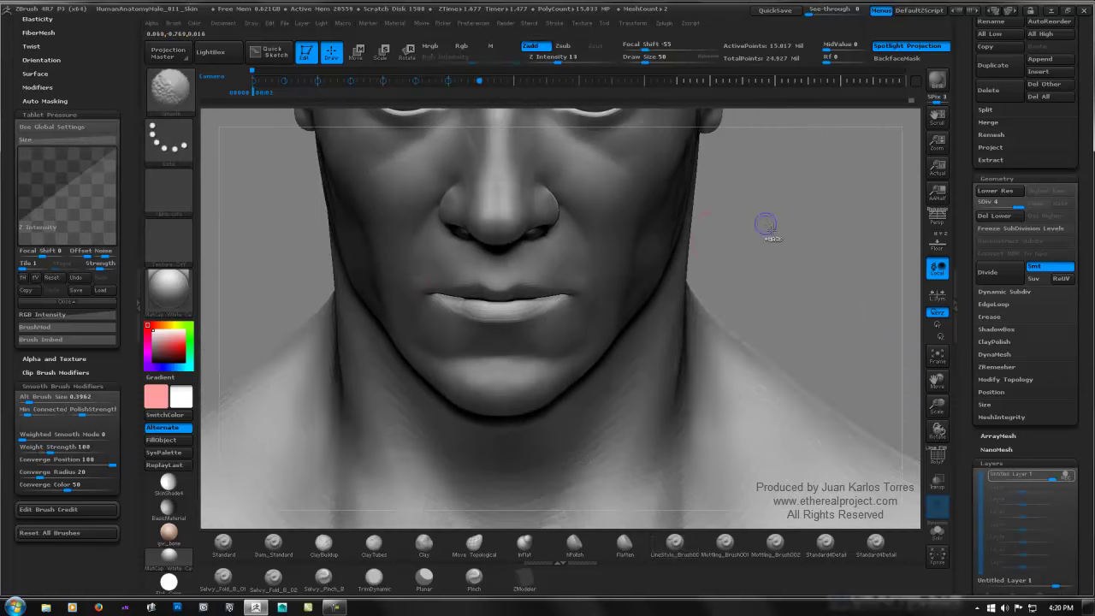
# Step: Carve fine creases over the upper lip's border at the cupid's bow and into the philtrum
pyautogui.keyDown('ctrl'); pyautogui.moveTo(502, 291); pyautogui.dragTo(587, 279, button='right'); pyautogui.keyUp('ctrl')
pyautogui.keyDown('shift'); pyautogui.moveTo(536, 318); pyautogui.dragTo(648, 294, button='right'); pyautogui.keyUp('shift')
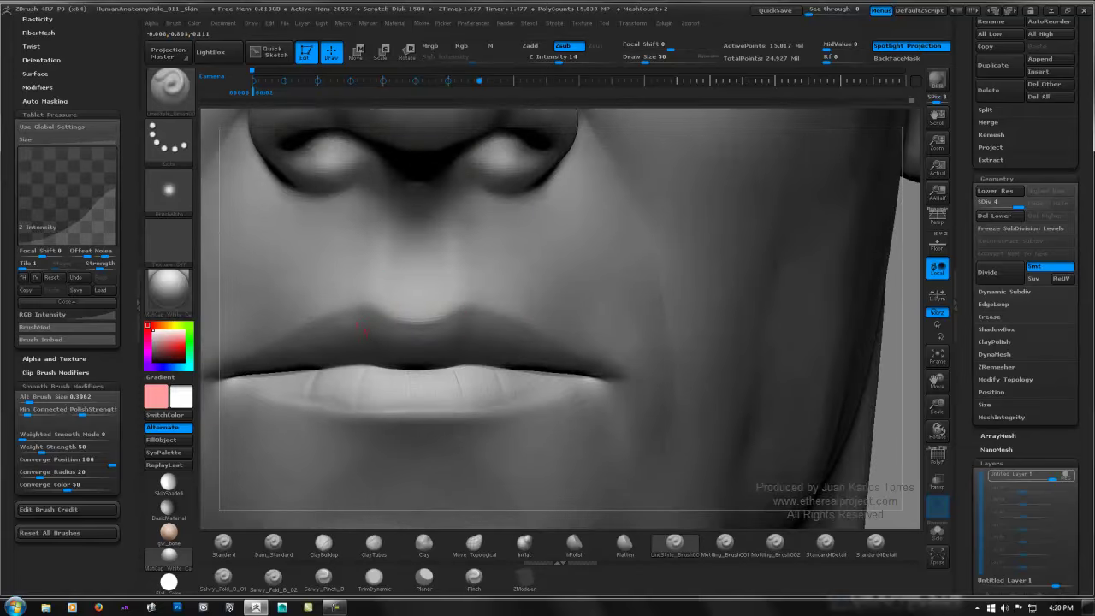
pyautogui.moveTo(347, 340)
pyautogui.keyDown('alt'); pyautogui.mouseDown(button='right')
pyautogui.moveTo(450, 286)
pyautogui.moveTo(450, 317)
pyautogui.mouseUp(button='right'); pyautogui.keyUp('alt')
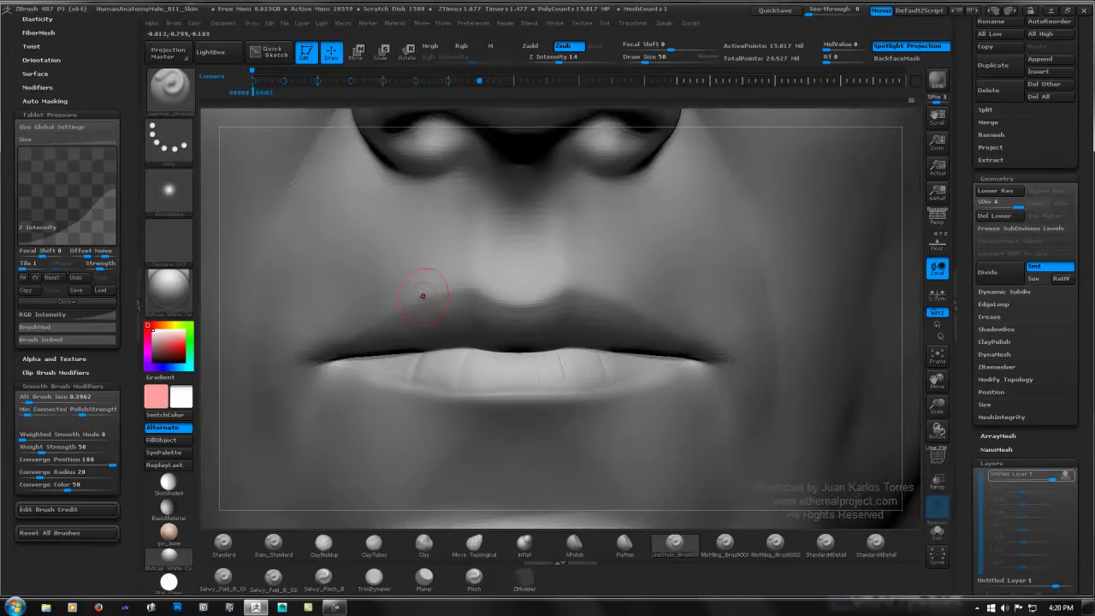
pyautogui.moveTo(424, 280); pyautogui.dragTo(522, 289, button='right')
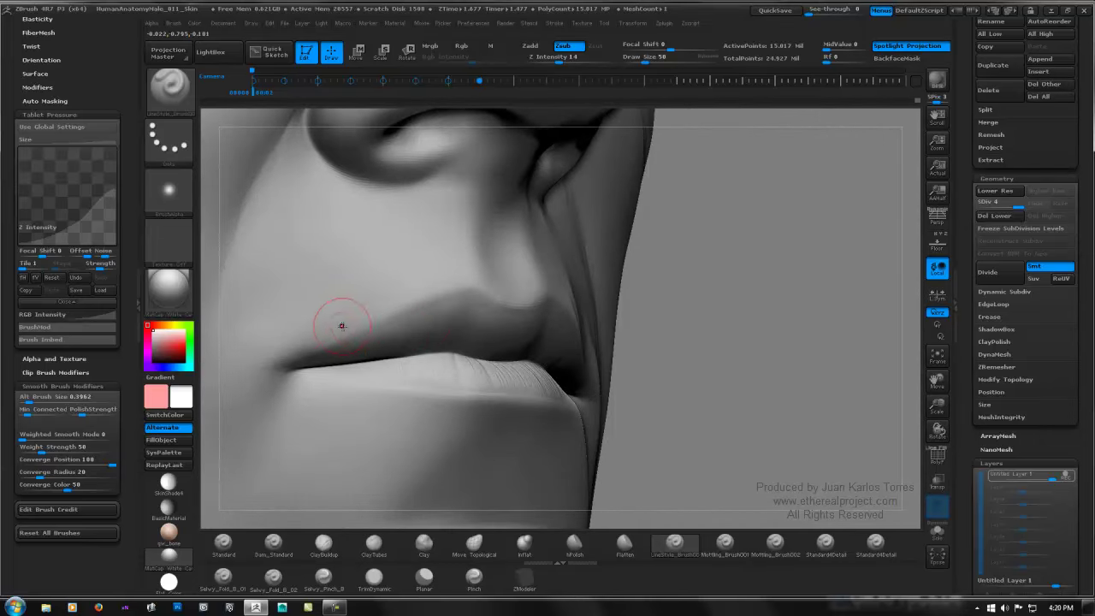
pyautogui.moveTo(390, 348); pyautogui.dragTo(284, 341, button='right')
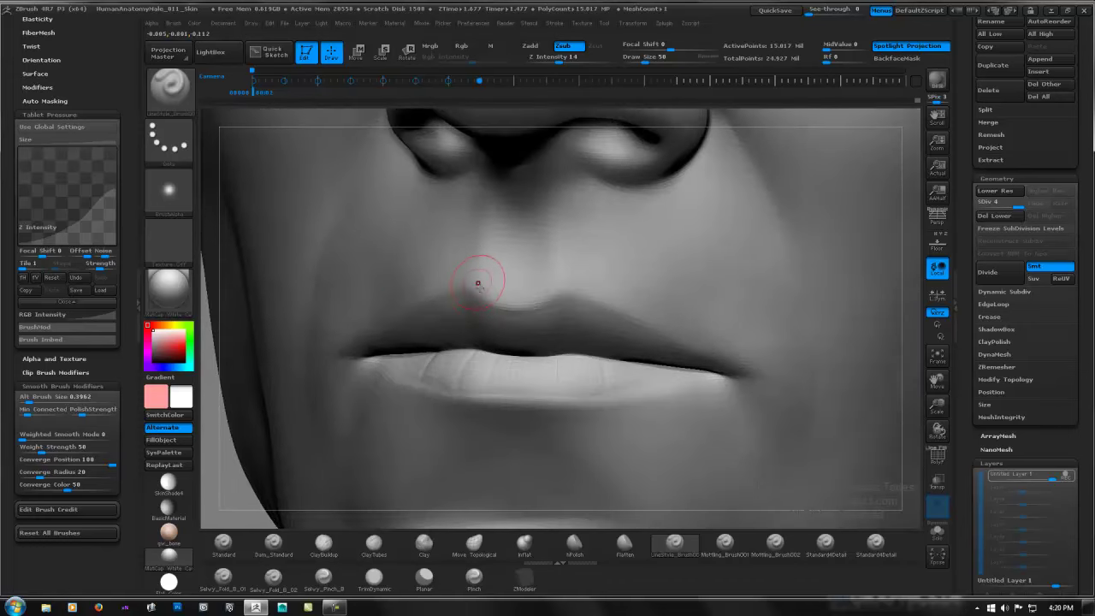
pyautogui.moveTo(514, 302); pyautogui.dragTo(514, 338)
pyautogui.moveTo(521, 269); pyautogui.dragTo(522, 262)
pyautogui.moveTo(552, 304)
pyautogui.mouseDown()
pyautogui.moveTo(554, 277)
pyautogui.moveTo(584, 275)
pyautogui.mouseUp()
# Step: Carve fine creases across the model's left side of the upper lip border and along the lower lip's edge
pyautogui.keyDown('alt'); pyautogui.moveTo(634, 308); pyautogui.dragTo(486, 324, button='right'); pyautogui.keyUp('alt')
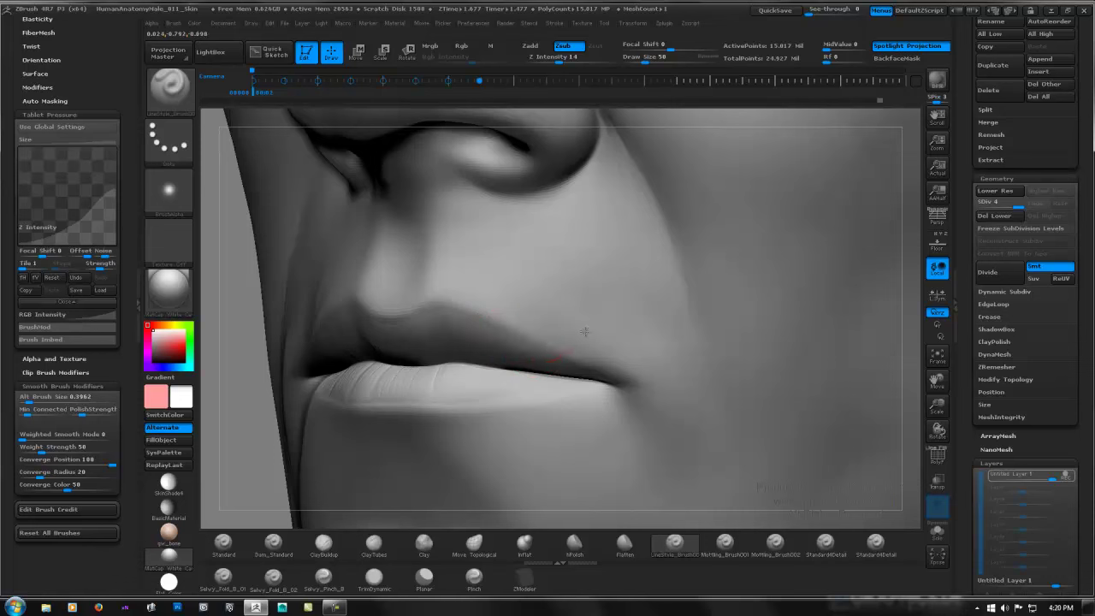
pyautogui.moveTo(450, 328); pyautogui.dragTo(426, 286)
pyautogui.moveTo(389, 426); pyautogui.dragTo(387, 433)
pyautogui.moveTo(465, 382)
pyautogui.mouseDown()
pyautogui.moveTo(476, 402)
pyautogui.moveTo(525, 430)
pyautogui.mouseUp()
pyautogui.moveTo(498, 353); pyautogui.dragTo(599, 364, button='right')
pyautogui.keyDown('alt'); pyautogui.moveTo(385, 384); pyautogui.dragTo(524, 343, button='right'); pyautogui.keyUp('alt')
pyautogui.moveTo(420, 344); pyautogui.dragTo(518, 343, button='right')
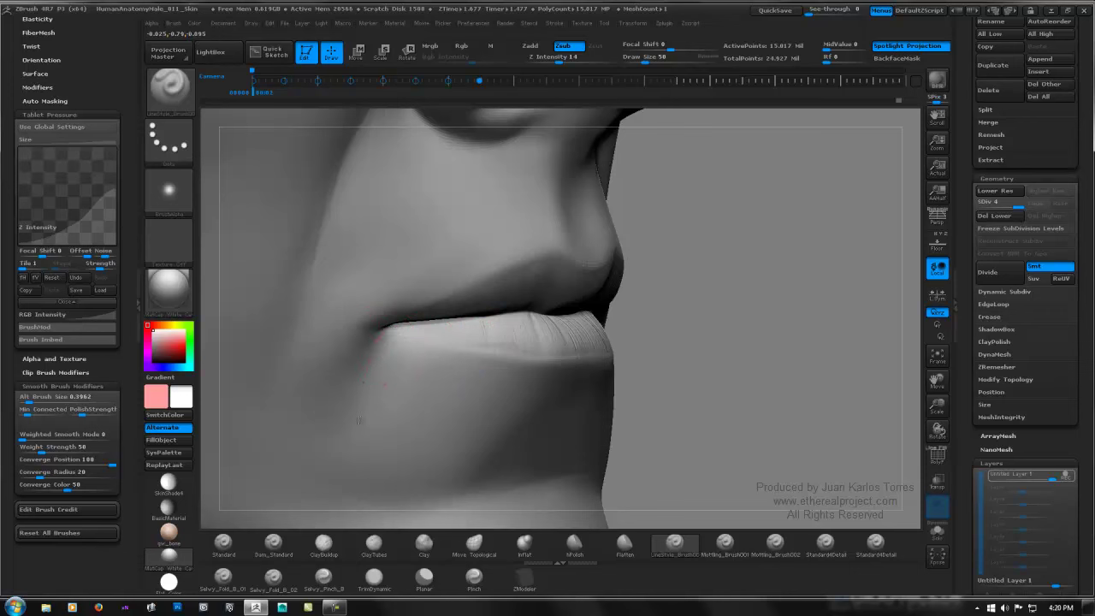
# Step: Carve creases running down from the model's right mouth corner and soften them with Smooth
pyautogui.moveTo(385, 364); pyautogui.dragTo(317, 360, button='right')
pyautogui.moveTo(411, 332); pyautogui.dragTo(367, 430)
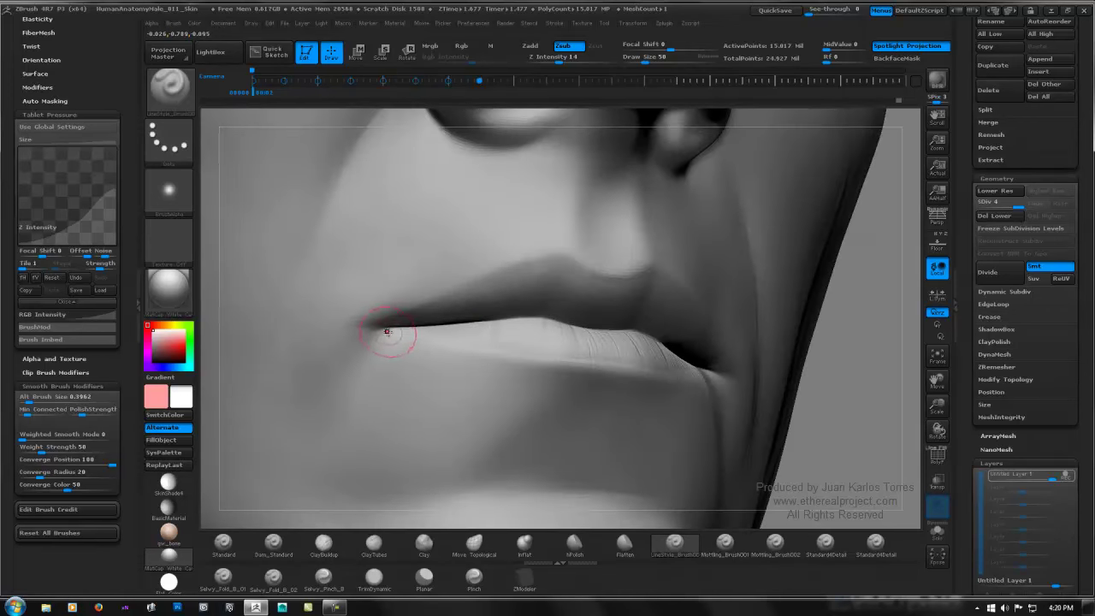
pyautogui.moveTo(391, 337)
pyautogui.mouseDown()
pyautogui.moveTo(360, 428)
pyautogui.moveTo(364, 377)
pyautogui.moveTo(357, 428)
pyautogui.mouseUp()
pyautogui.moveTo(383, 333); pyautogui.dragTo(362, 381)
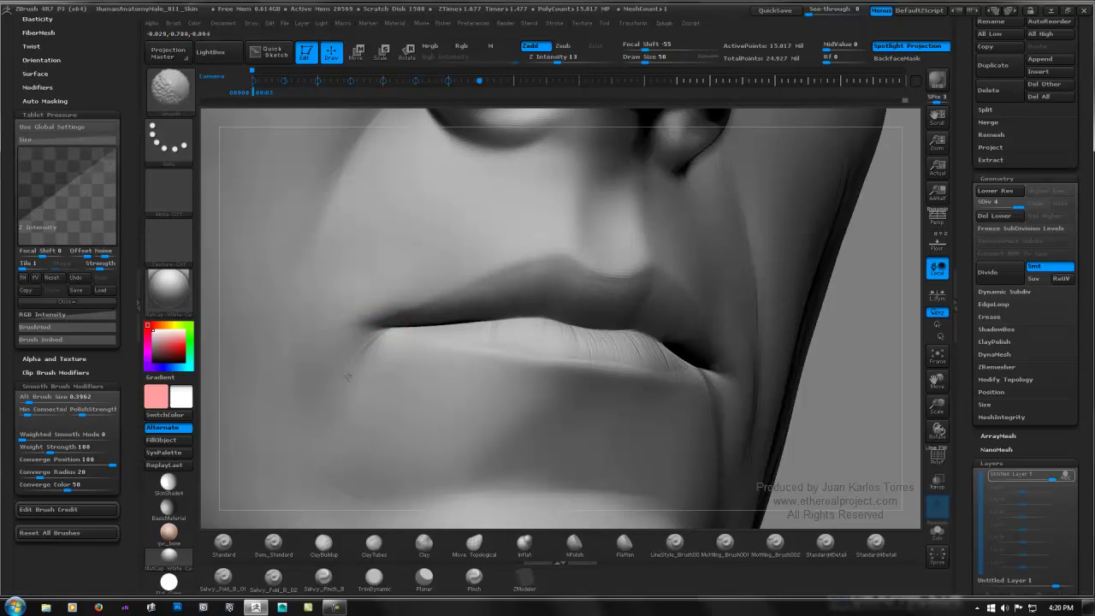
pyautogui.press('shift')
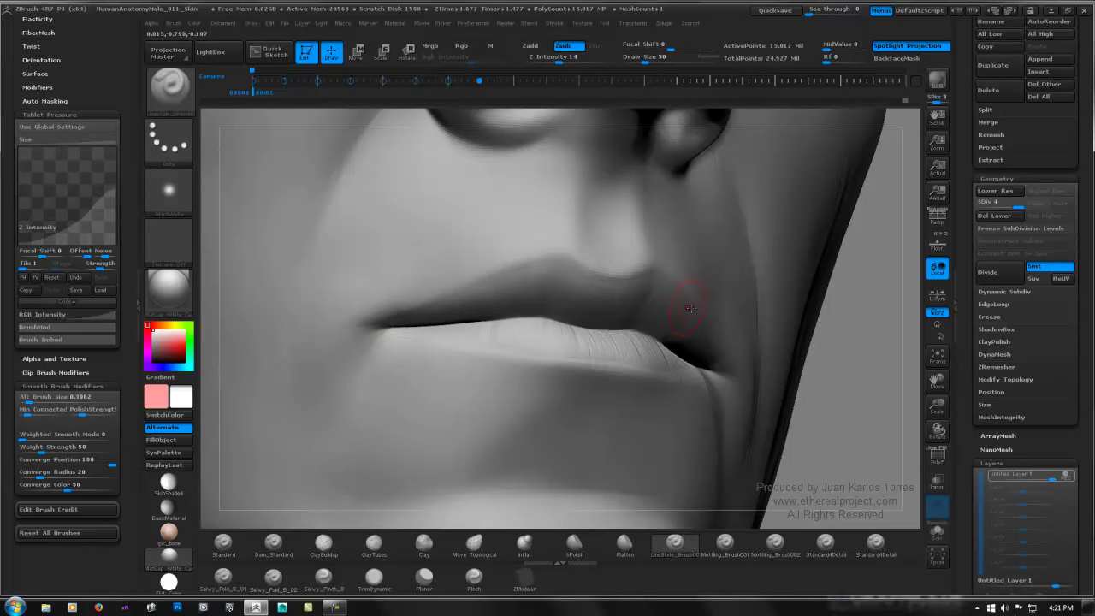
# Step: Carve a short crease below the model's left mouth corner and smooth it
pyautogui.keyDown('alt'); pyautogui.moveTo(682, 287); pyautogui.dragTo(516, 284, button='right'); pyautogui.keyUp('alt')
pyautogui.moveTo(599, 288); pyautogui.dragTo(496, 346, button='right')
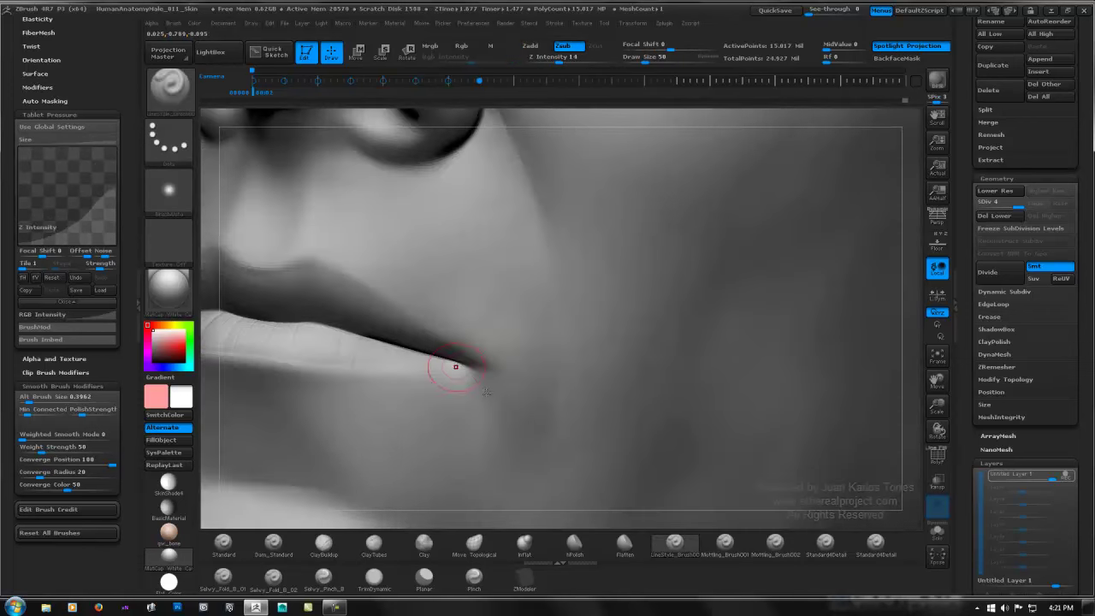
pyautogui.moveTo(475, 399); pyautogui.dragTo(473, 381)
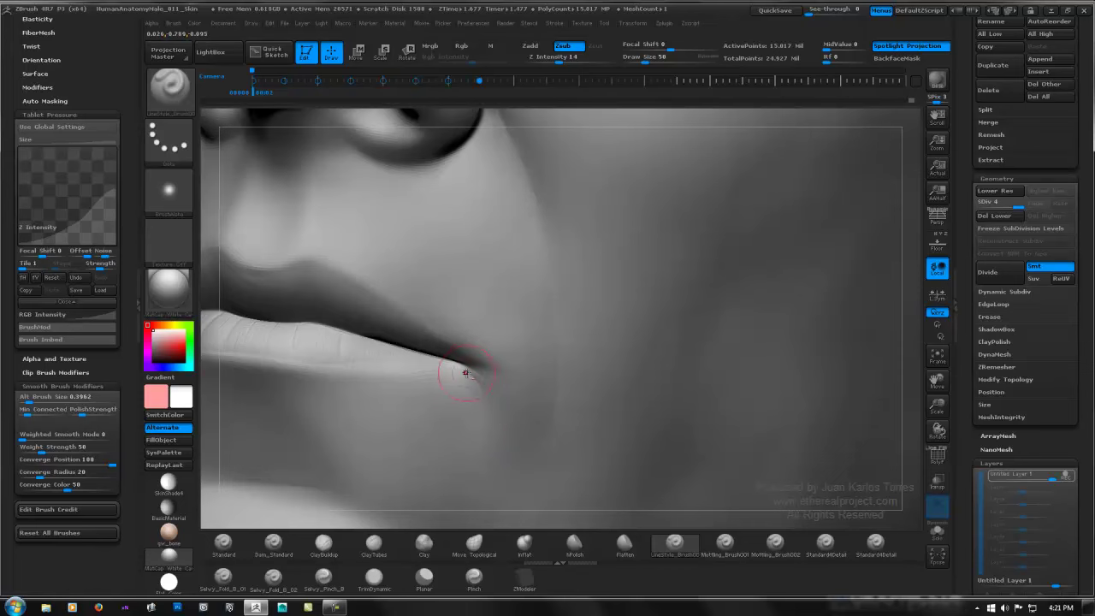
pyautogui.keyDown('shift'); pyautogui.moveTo(472, 375); pyautogui.dragTo(488, 380); pyautogui.keyUp('shift')
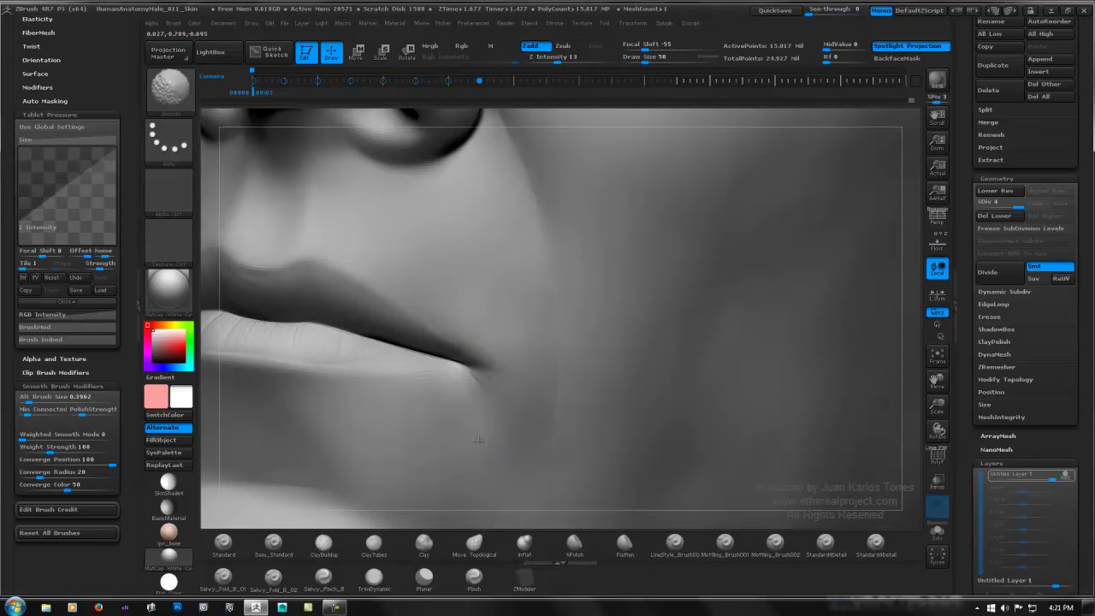
# Step: Examine the whole face from the front, the nose from the side, and the model's right inner eye corner
pyautogui.keyDown('ctrl'); pyautogui.moveTo(479, 441); pyautogui.dragTo(445, 350, button='right'); pyautogui.keyUp('ctrl')
pyautogui.keyDown('shift'); pyautogui.moveTo(376, 361); pyautogui.dragTo(406, 368, button='right'); pyautogui.keyUp('shift')
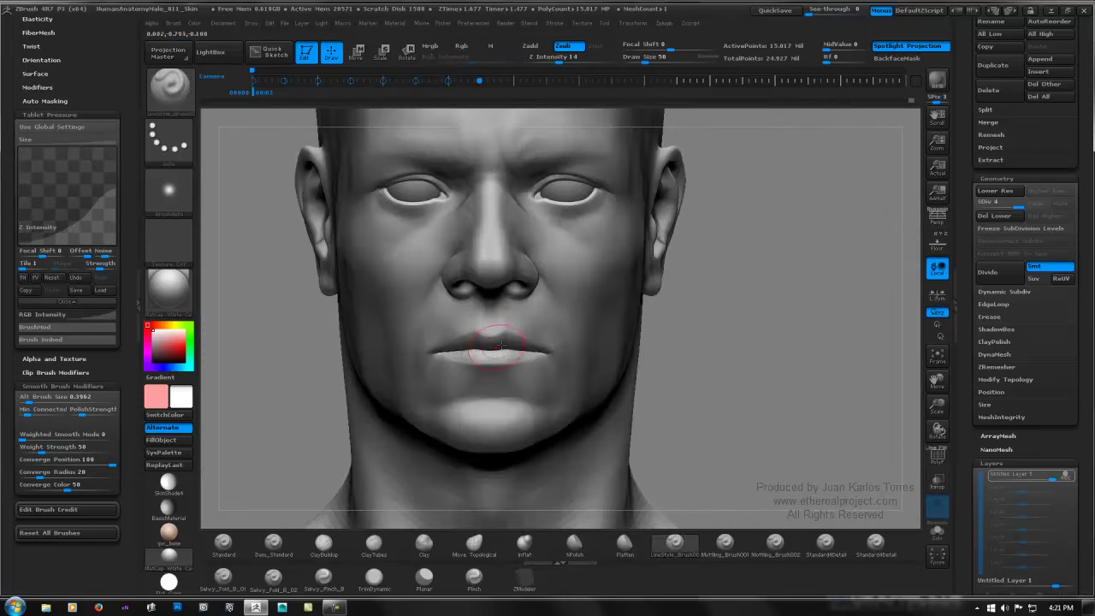
pyautogui.keyDown('ctrl'); pyautogui.moveTo(490, 324); pyautogui.dragTo(514, 381, button='right'); pyautogui.keyUp('ctrl')
pyautogui.moveTo(573, 288); pyautogui.dragTo(536, 322, button='right')
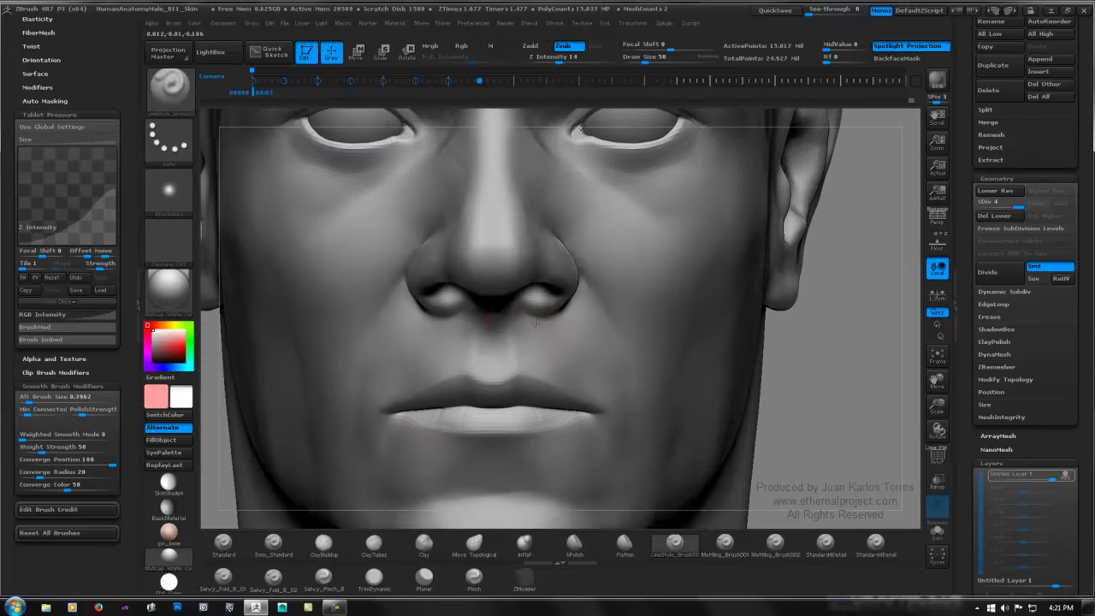
pyautogui.moveTo(402, 332)
pyautogui.mouseDown(button='right')
pyautogui.moveTo(484, 309)
pyautogui.moveTo(448, 313)
pyautogui.moveTo(449, 391)
pyautogui.mouseUp(button='right')
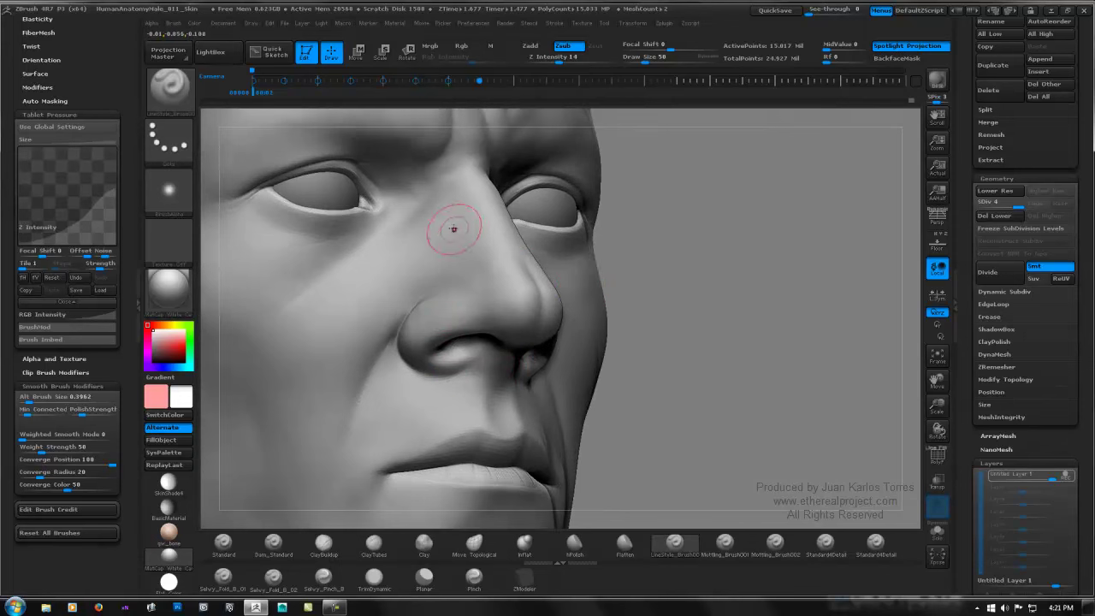
pyautogui.keyDown('alt'); pyautogui.moveTo(384, 168); pyautogui.dragTo(444, 295, button='right'); pyautogui.keyUp('alt')
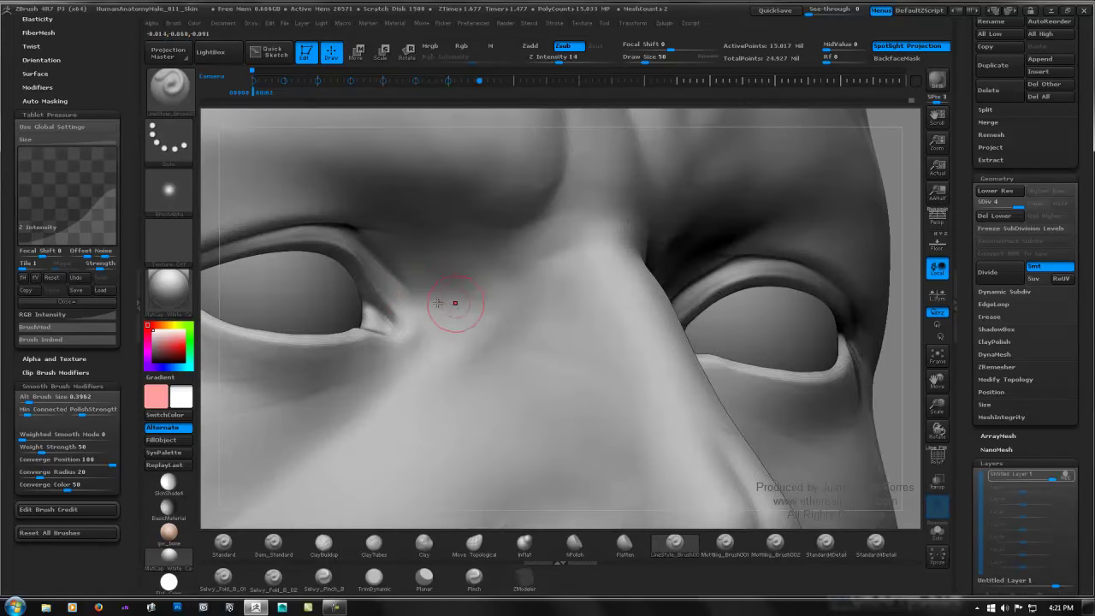
# Step: Smooth the skin between the model's right inner eye corner and the nose bridge
pyautogui.moveTo(417, 294)
pyautogui.keyDown('shift'); pyautogui.mouseDown()
pyautogui.moveTo(486, 327)
pyautogui.moveTo(457, 311)
pyautogui.moveTo(423, 315)
pyautogui.mouseUp(); pyautogui.keyUp('shift')
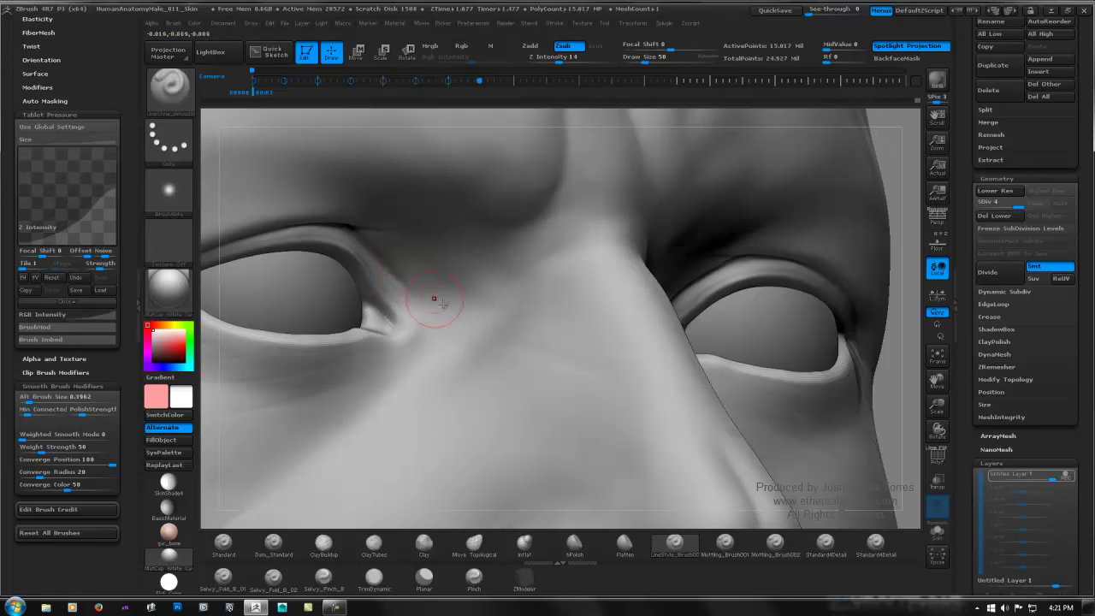
pyautogui.press('shift')
pyautogui.moveTo(426, 331)
pyautogui.keyDown('shift'); pyautogui.mouseDown()
pyautogui.moveTo(423, 322)
pyautogui.moveTo(425, 344)
pyautogui.moveTo(426, 325)
pyautogui.mouseUp(); pyautogui.keyUp('shift')
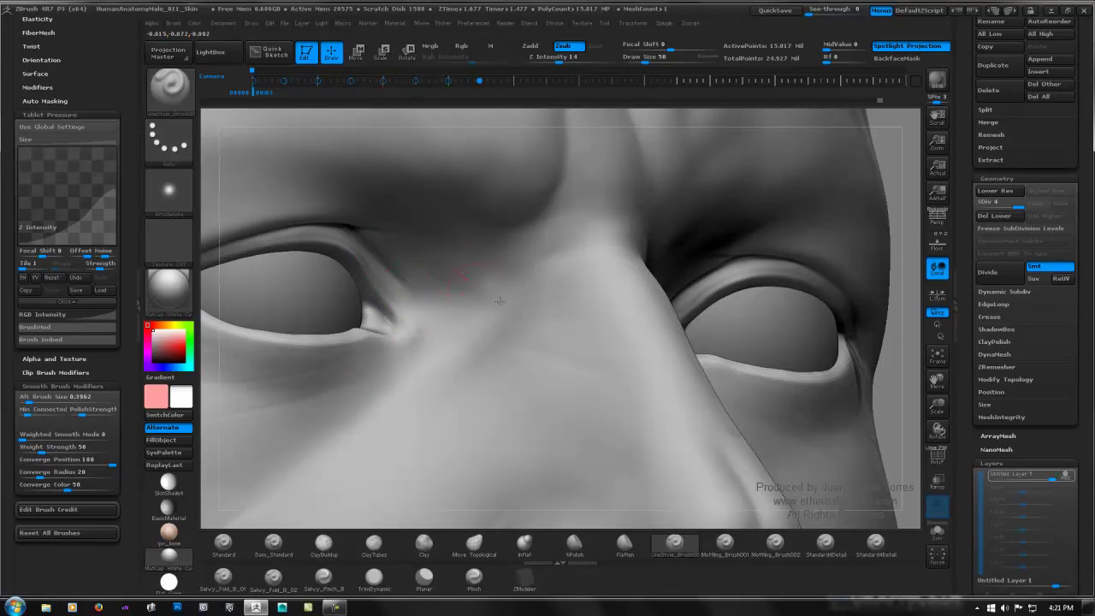
pyautogui.moveTo(520, 283); pyautogui.dragTo(443, 334, button='right')
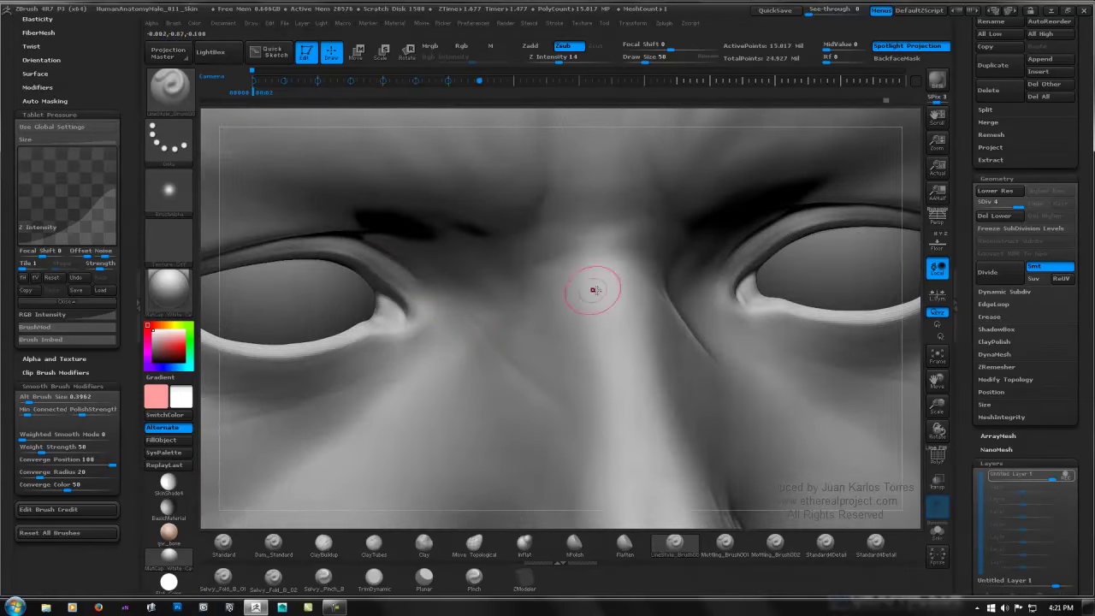
# Step: Carve fine creases at the model's left inner eye corner and above its upper lid, and soften them with Smooth
pyautogui.moveTo(612, 296); pyautogui.dragTo(476, 320, button='right')
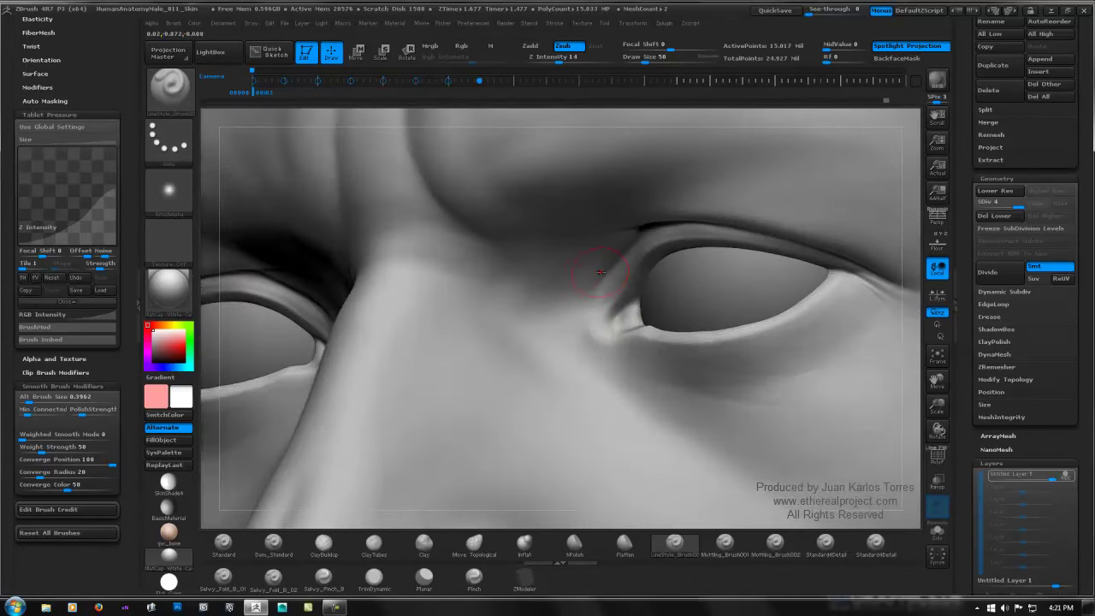
pyautogui.moveTo(600, 272); pyautogui.dragTo(525, 357)
pyautogui.moveTo(604, 263); pyautogui.dragTo(629, 236, button='right')
pyautogui.moveTo(636, 222); pyautogui.dragTo(648, 212)
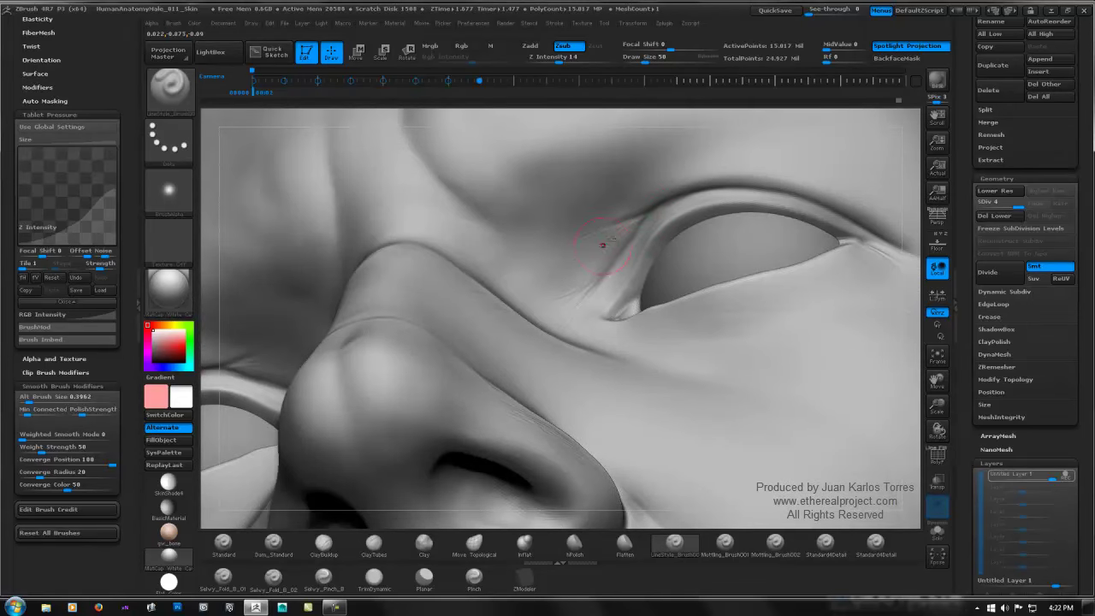
pyautogui.keyDown('shift'); pyautogui.moveTo(621, 234); pyautogui.dragTo(624, 223); pyautogui.keyUp('shift')
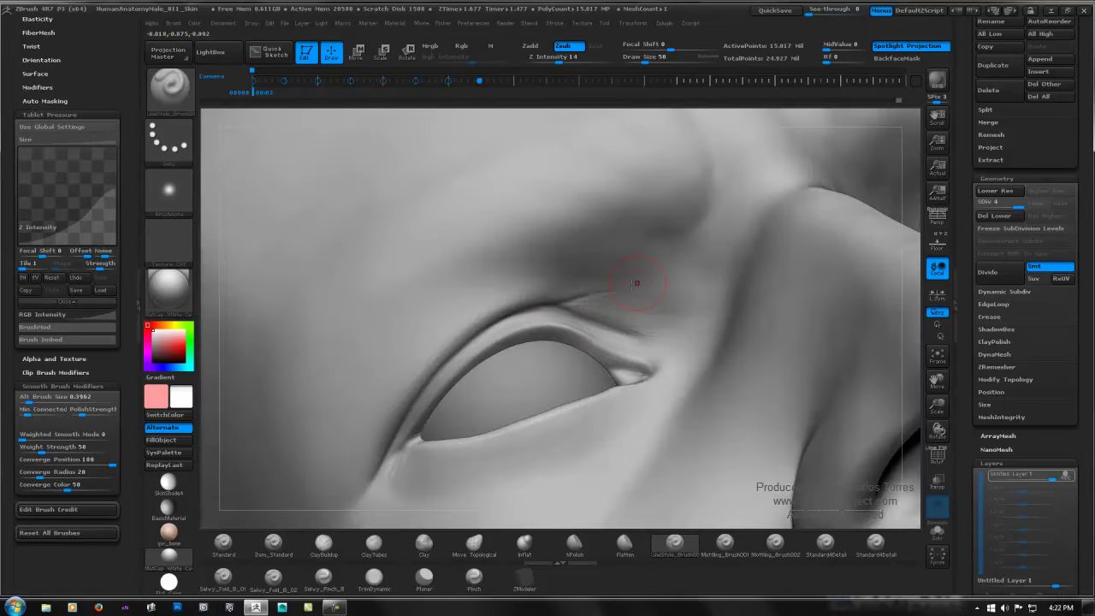
# Step: Smooth the crease above the inner part of the model's right upper eyelid
pyautogui.moveTo(592, 292)
pyautogui.keyDown('shift'); pyautogui.mouseDown()
pyautogui.moveTo(578, 303)
pyautogui.moveTo(597, 298)
pyautogui.mouseUp(); pyautogui.keyUp('shift')
pyautogui.press('shift')
pyautogui.press('ctrl')
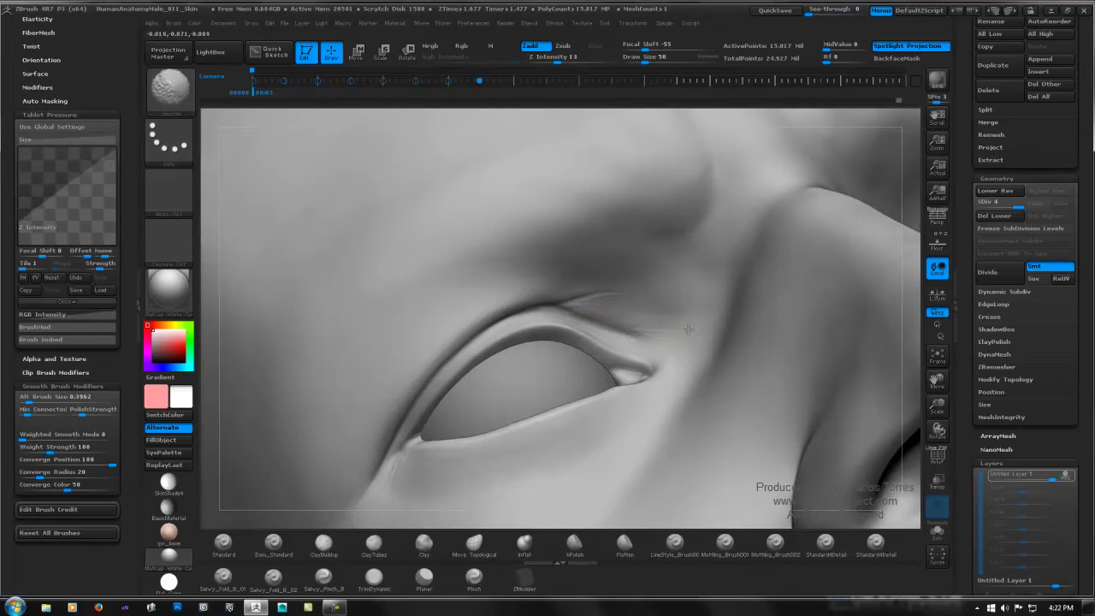
pyautogui.moveTo(776, 302)
pyautogui.keyDown('ctrl'); pyautogui.mouseDown(button='right')
pyautogui.moveTo(641, 264)
pyautogui.moveTo(513, 342)
pyautogui.moveTo(399, 388)
pyautogui.moveTo(428, 376)
pyautogui.mouseUp(button='right'); pyautogui.keyUp('ctrl')
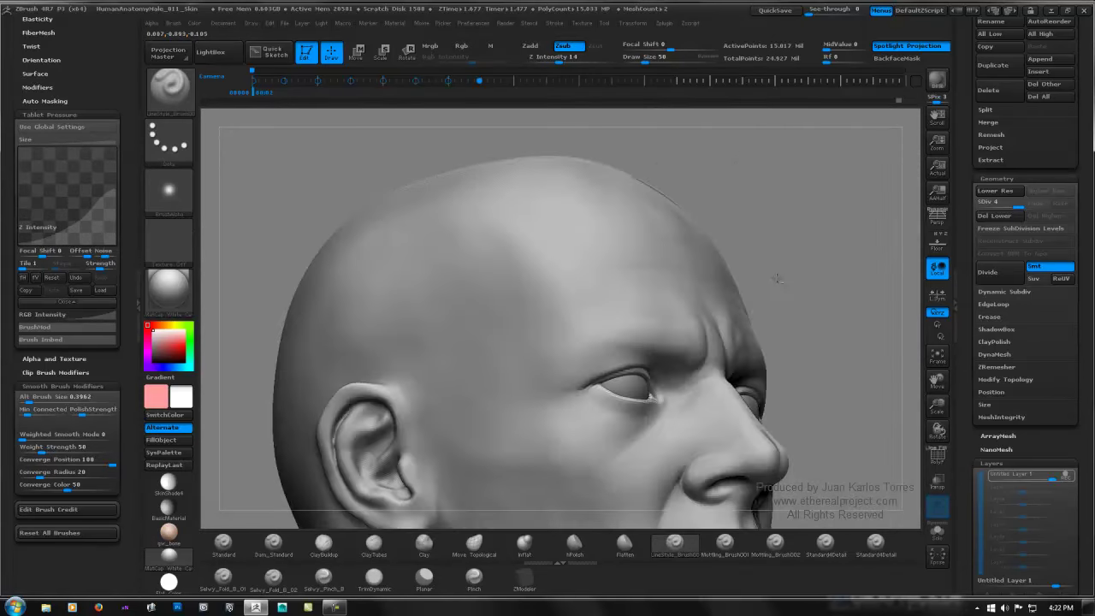
# Step: Carve a fine horizontal wrinkle across the full width of the middle of the forehead with repeated strokes
pyautogui.press('super')
pyautogui.keyDown('shift'); pyautogui.moveTo(841, 281); pyautogui.dragTo(826, 292, button='right'); pyautogui.keyUp('shift')
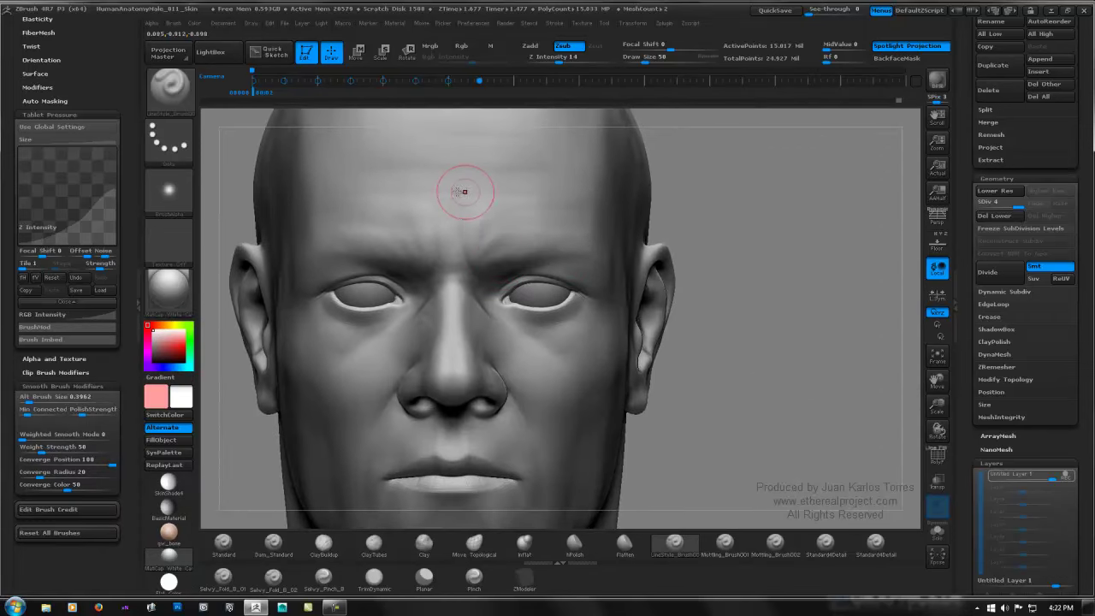
pyautogui.keyDown('alt'); pyautogui.moveTo(460, 208); pyautogui.dragTo(471, 281, button='right'); pyautogui.keyUp('alt')
pyautogui.keyDown('ctrl'); pyautogui.moveTo(399, 245); pyautogui.dragTo(511, 237, button='right'); pyautogui.keyUp('ctrl')
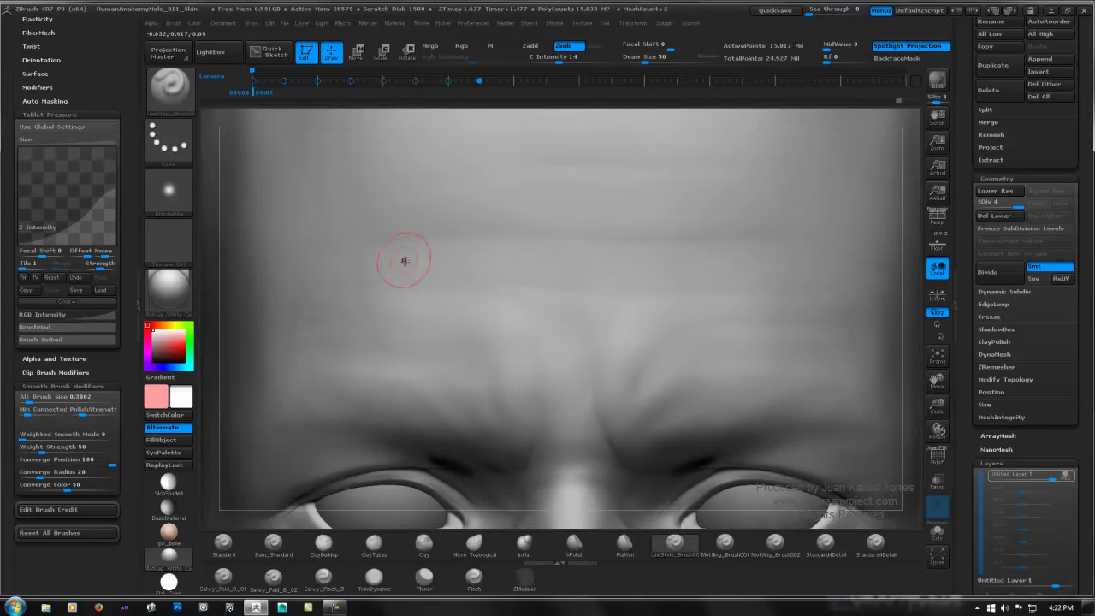
pyautogui.moveTo(369, 247); pyautogui.dragTo(430, 238)
pyautogui.moveTo(595, 234); pyautogui.dragTo(670, 224)
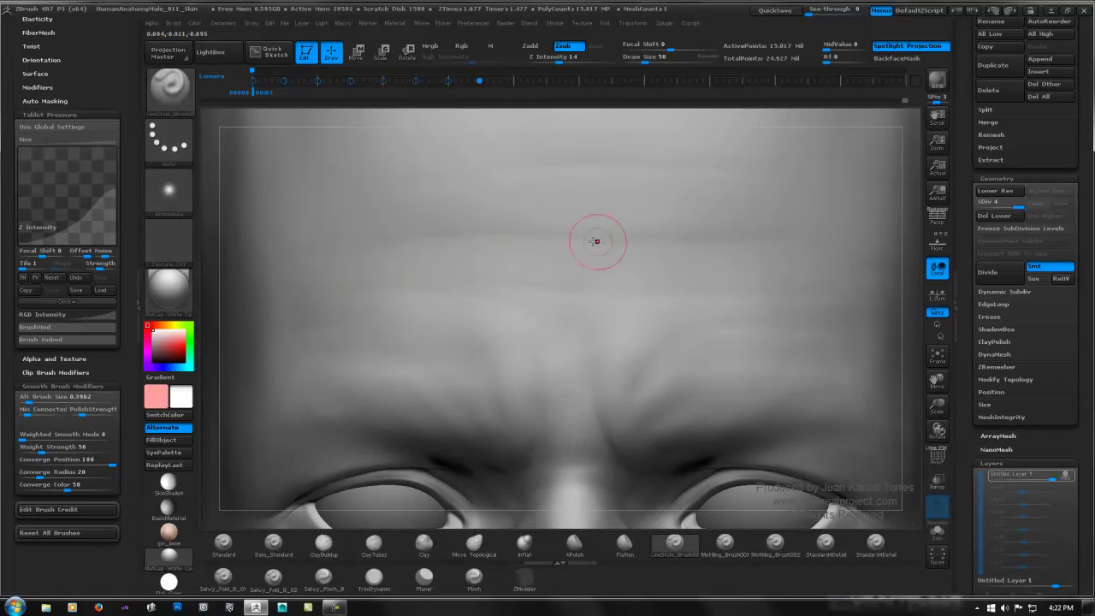
pyautogui.moveTo(550, 236); pyautogui.dragTo(553, 235)
pyautogui.moveTo(671, 242); pyautogui.dragTo(753, 240)
pyautogui.moveTo(638, 247); pyautogui.dragTo(789, 232)
pyautogui.moveTo(645, 249); pyautogui.dragTo(715, 237)
pyautogui.moveTo(619, 249); pyautogui.dragTo(496, 223)
pyautogui.moveTo(559, 237); pyautogui.dragTo(540, 233)
pyautogui.moveTo(447, 228); pyautogui.dragTo(325, 262)
pyautogui.moveTo(469, 239); pyautogui.dragTo(616, 235)
pyautogui.moveTo(523, 231); pyautogui.dragTo(541, 230)
pyautogui.moveTo(624, 235); pyautogui.dragTo(684, 241)
pyautogui.moveTo(590, 238); pyautogui.dragTo(707, 238)
pyautogui.moveTo(725, 231); pyautogui.dragTo(608, 254, button='right')
pyautogui.moveTo(571, 251); pyautogui.dragTo(749, 255)
pyautogui.moveTo(633, 243); pyautogui.dragTo(789, 236, button='right')
# Step: Carve the lower horizontal forehead wrinkle above the brows with repeated strokes, undoing and redoing a misplaced one
pyautogui.moveTo(399, 296); pyautogui.dragTo(548, 285)
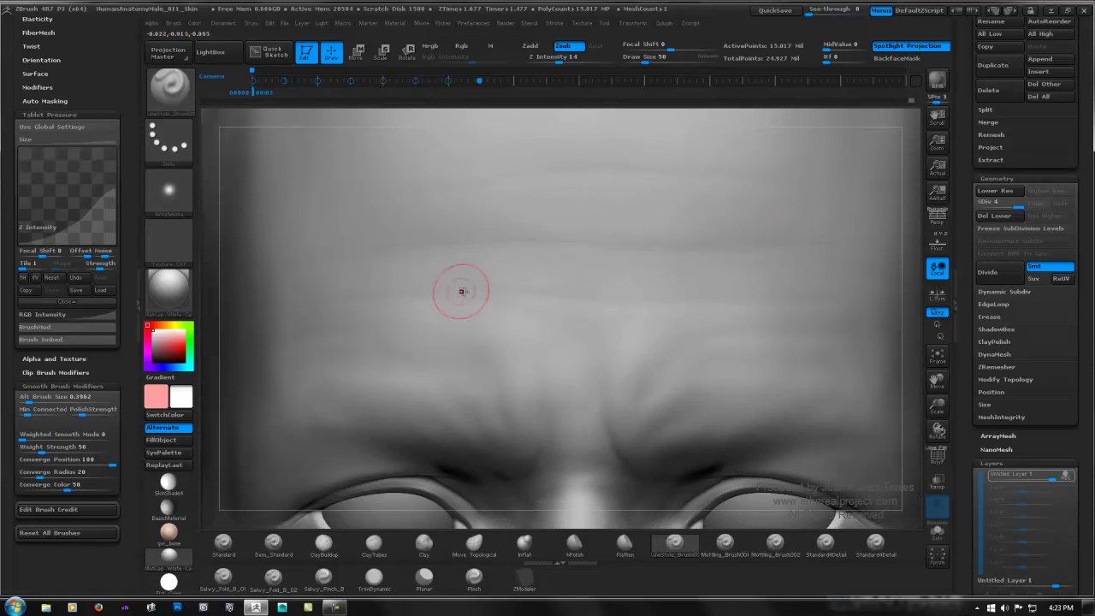
pyautogui.moveTo(462, 292); pyautogui.dragTo(542, 293)
pyautogui.moveTo(637, 305); pyautogui.dragTo(681, 301)
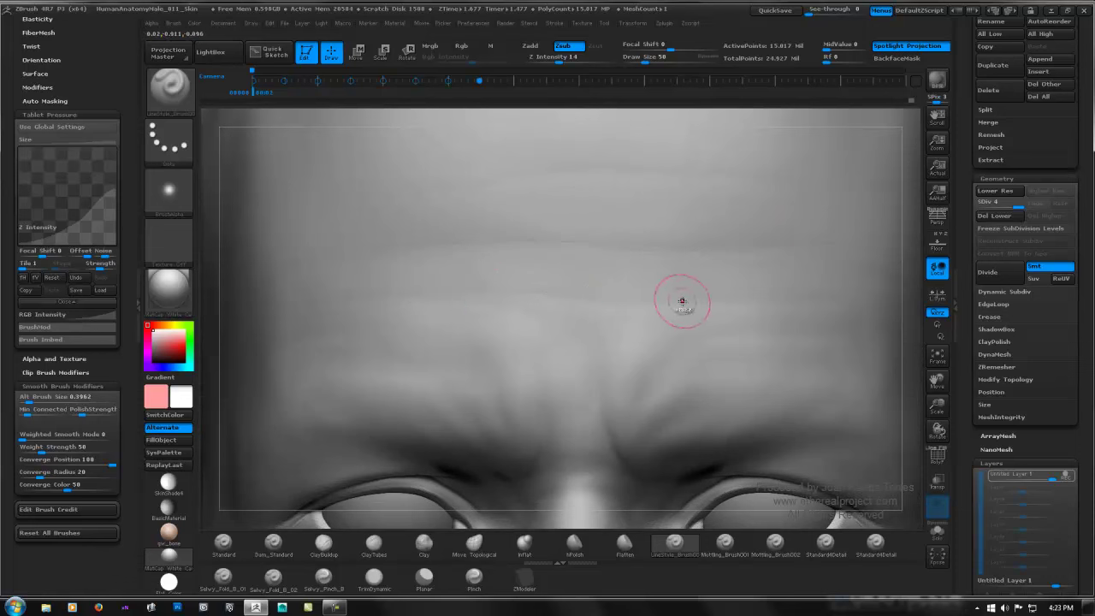
pyautogui.hotkey('ctrl', 'z')
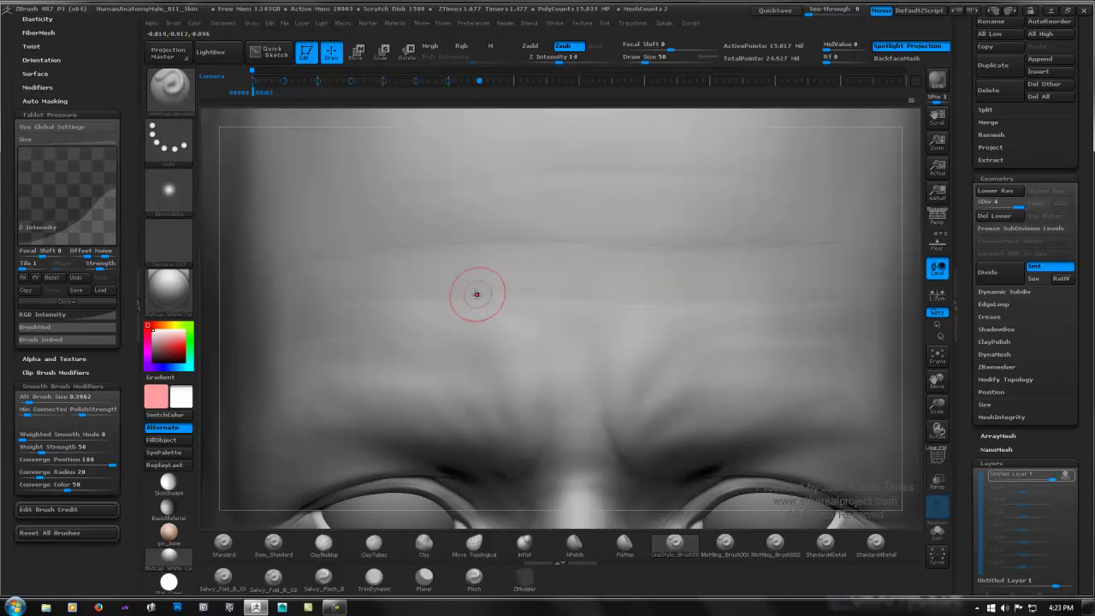
pyautogui.moveTo(477, 295); pyautogui.dragTo(667, 293)
pyautogui.moveTo(592, 297); pyautogui.dragTo(601, 298)
pyautogui.moveTo(689, 300); pyautogui.dragTo(762, 300)
pyautogui.moveTo(643, 306)
pyautogui.mouseDown()
pyautogui.moveTo(757, 294)
pyautogui.moveTo(676, 298)
pyautogui.mouseUp()
pyautogui.moveTo(599, 297); pyautogui.dragTo(543, 299)
pyautogui.moveTo(438, 293); pyautogui.dragTo(430, 292)
pyautogui.moveTo(603, 299); pyautogui.dragTo(586, 298)
pyautogui.moveTo(516, 295); pyautogui.dragTo(420, 295)
# Step: Carve the vertical frown line between the brows on the model's right side, down toward the nose bridge
pyautogui.moveTo(535, 343); pyautogui.dragTo(552, 384)
pyautogui.keyDown('alt'); pyautogui.moveTo(545, 373); pyautogui.dragTo(519, 298, button='right'); pyautogui.keyUp('alt')
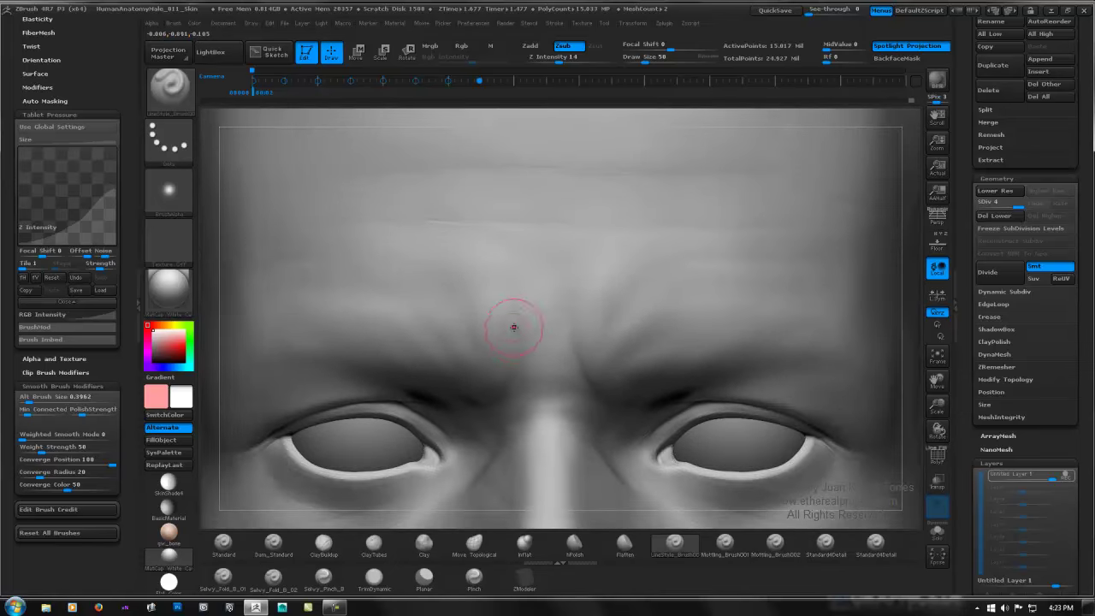
pyautogui.moveTo(513, 349); pyautogui.dragTo(521, 303, button='right')
pyautogui.moveTo(523, 342); pyautogui.dragTo(517, 377)
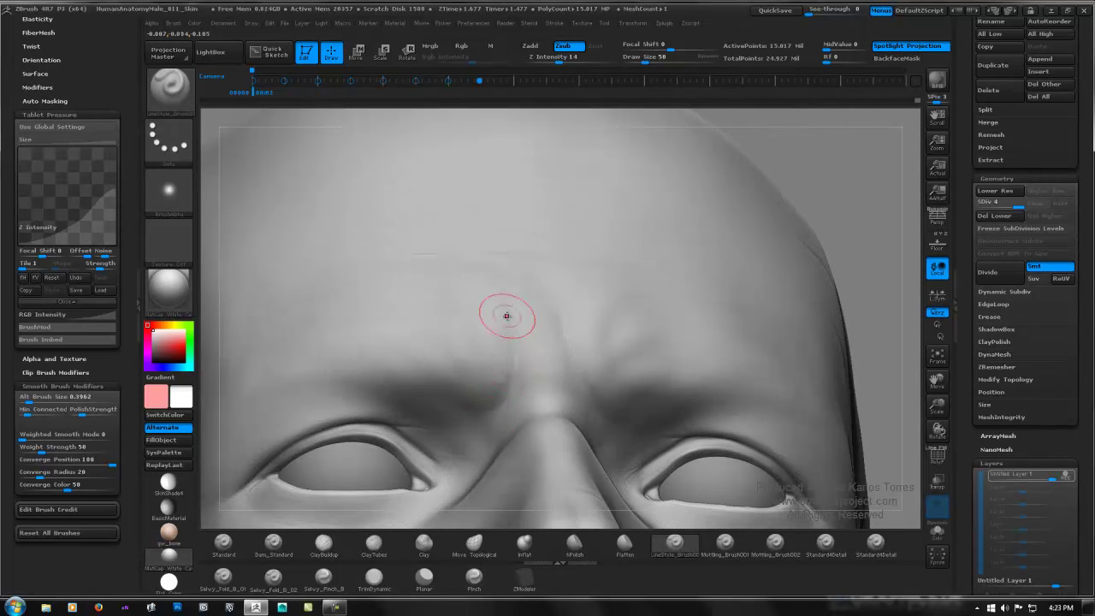
pyautogui.moveTo(494, 417); pyautogui.dragTo(493, 424)
pyautogui.moveTo(519, 388); pyautogui.dragTo(498, 429)
# Step: Carve the frown line beside the model's left brow down to the nose bridge and soften it
pyautogui.moveTo(530, 362)
pyautogui.mouseDown(button='right')
pyautogui.moveTo(489, 394)
pyautogui.moveTo(556, 368)
pyautogui.mouseUp(button='right')
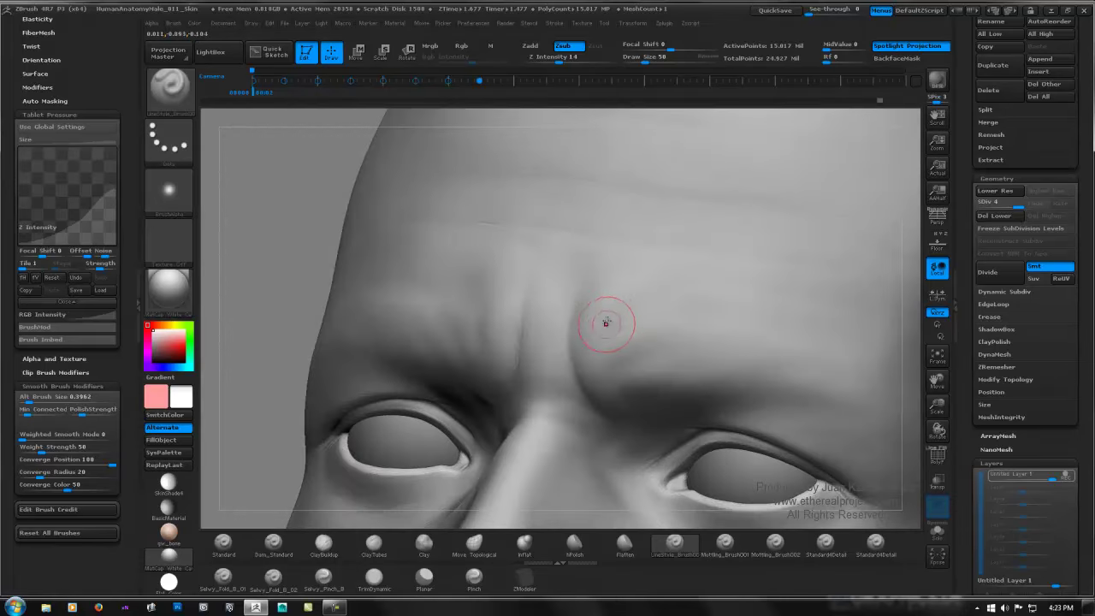
pyautogui.moveTo(598, 314); pyautogui.dragTo(609, 328)
pyautogui.moveTo(608, 328); pyautogui.dragTo(547, 320, button='right')
pyautogui.moveTo(574, 292); pyautogui.dragTo(566, 282)
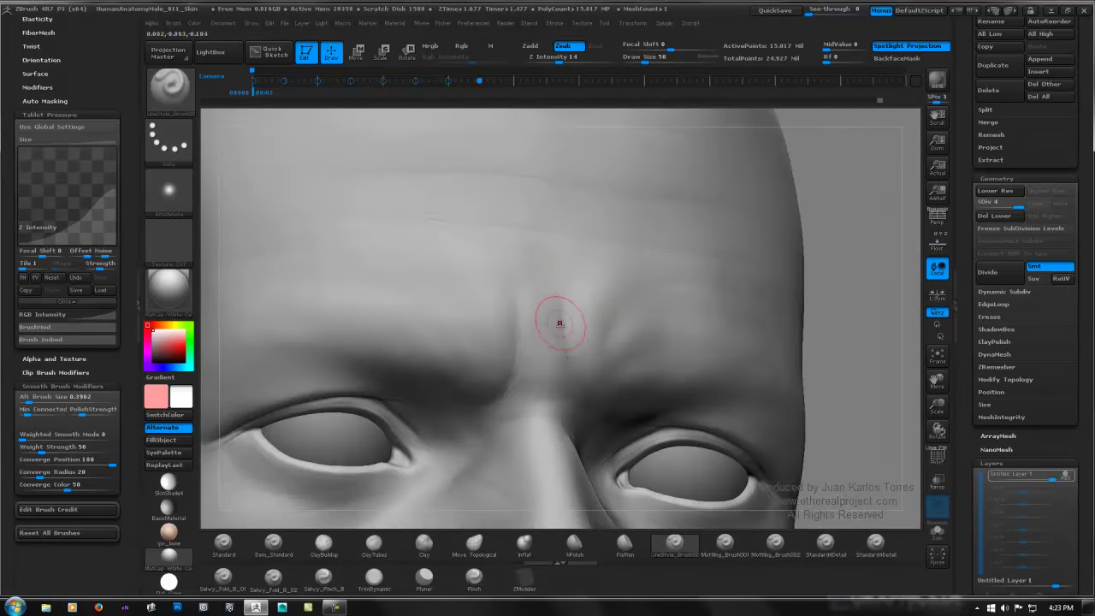
pyautogui.moveTo(562, 347); pyautogui.dragTo(573, 370, button='right')
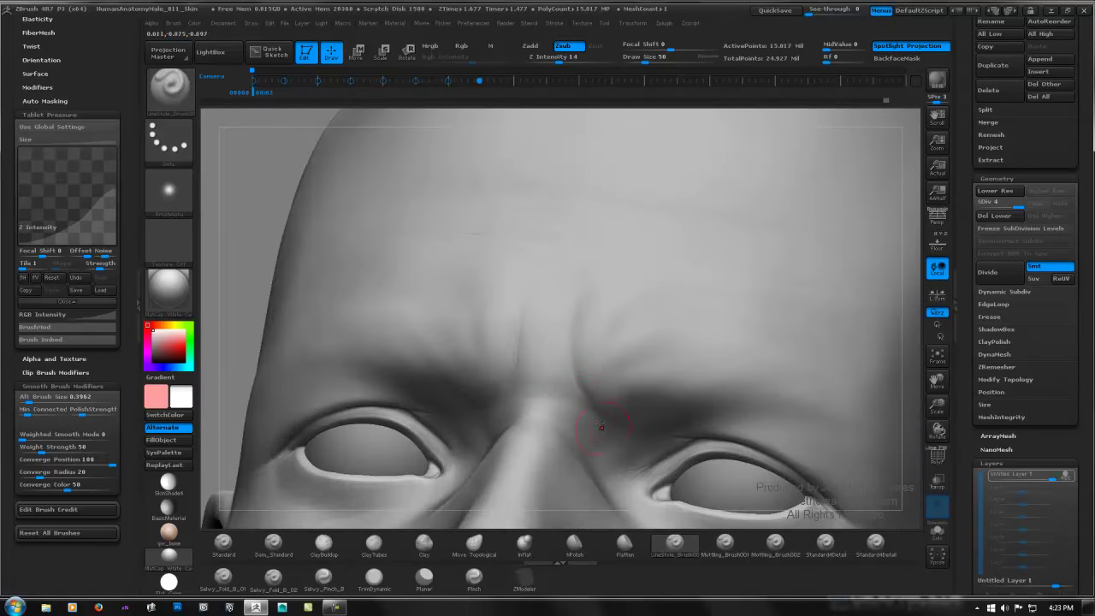
pyautogui.moveTo(584, 402)
pyautogui.mouseDown()
pyautogui.moveTo(601, 419)
pyautogui.moveTo(591, 414)
pyautogui.mouseUp()
pyautogui.press('shift')
pyautogui.press('shift')
# Step: Carve the upper ends of both vertical frown lines up into the lower forehead
pyautogui.moveTo(586, 297)
pyautogui.mouseDown(button='right')
pyautogui.moveTo(591, 340)
pyautogui.moveTo(580, 334)
pyautogui.mouseUp(button='right')
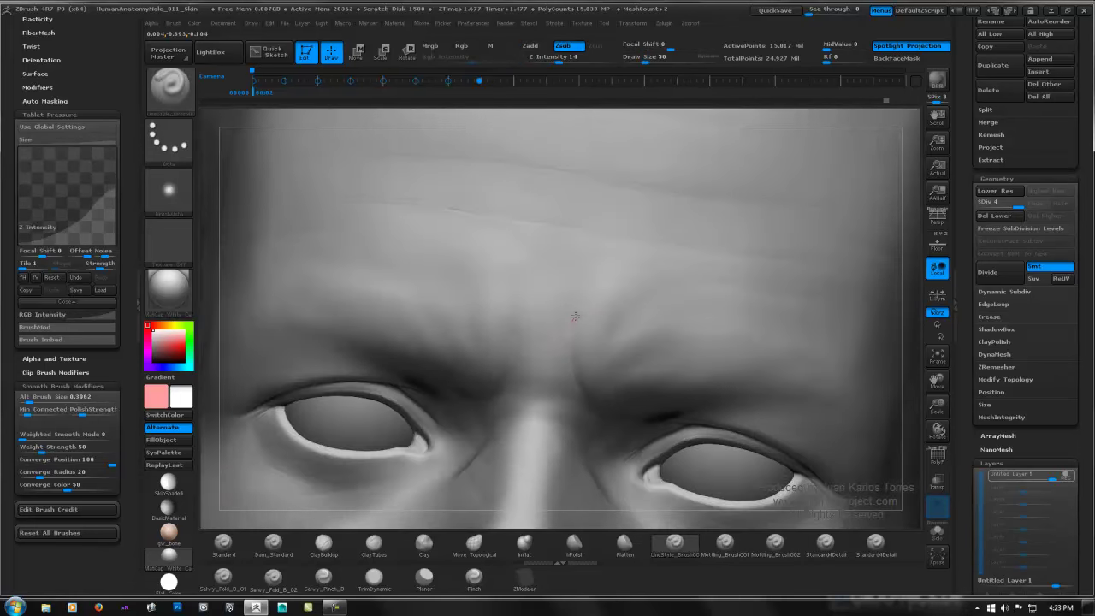
pyautogui.moveTo(578, 266); pyautogui.dragTo(594, 239, button='right')
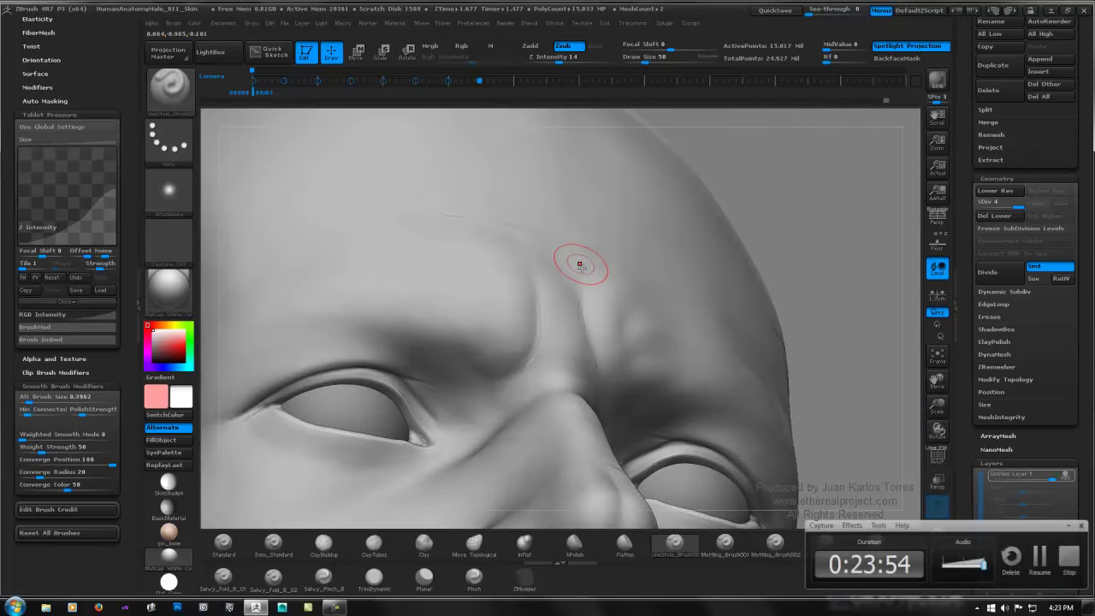
pyautogui.moveTo(521, 229); pyautogui.dragTo(512, 272, button='right')
pyautogui.moveTo(523, 236); pyautogui.dragTo(523, 306)
pyautogui.moveTo(591, 252); pyautogui.dragTo(582, 289)
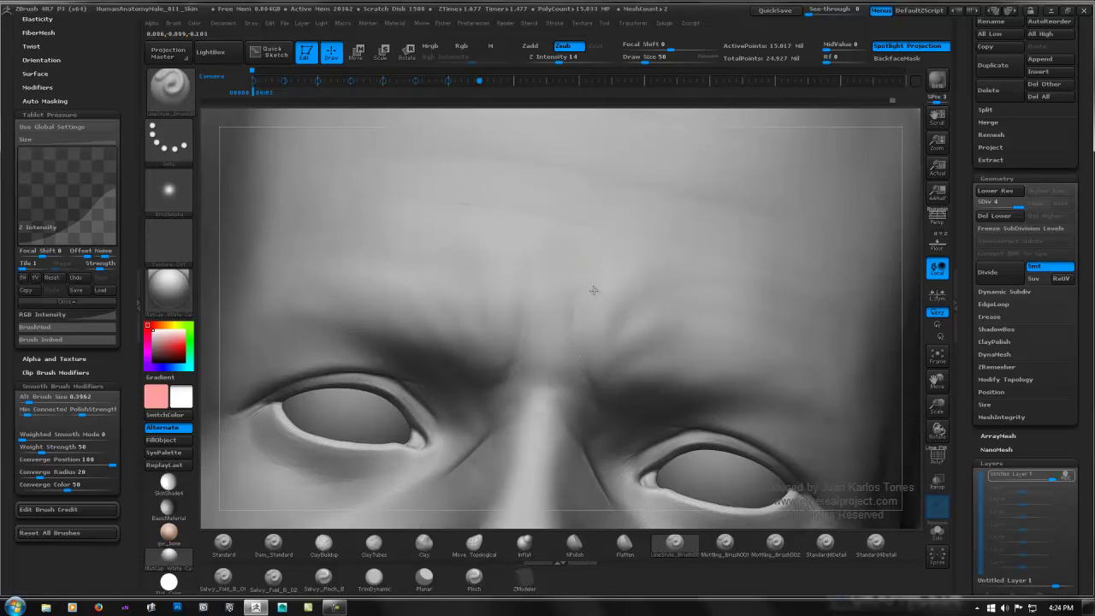
# Step: Carve a diagonal crease from the frown line outward above the model's left brow
pyautogui.moveTo(593, 291)
pyautogui.mouseDown(button='right')
pyautogui.moveTo(613, 310)
pyautogui.moveTo(641, 306)
pyautogui.mouseUp(button='right')
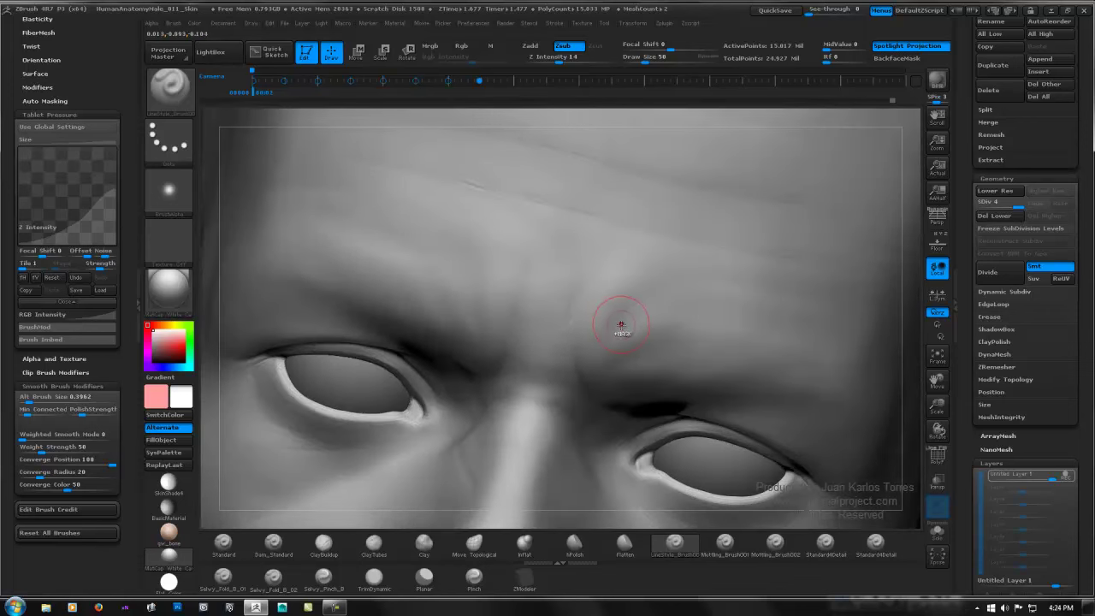
pyautogui.press('ctrl')
pyautogui.moveTo(619, 317); pyautogui.dragTo(709, 275)
pyautogui.moveTo(571, 354); pyautogui.dragTo(585, 396, button='right')
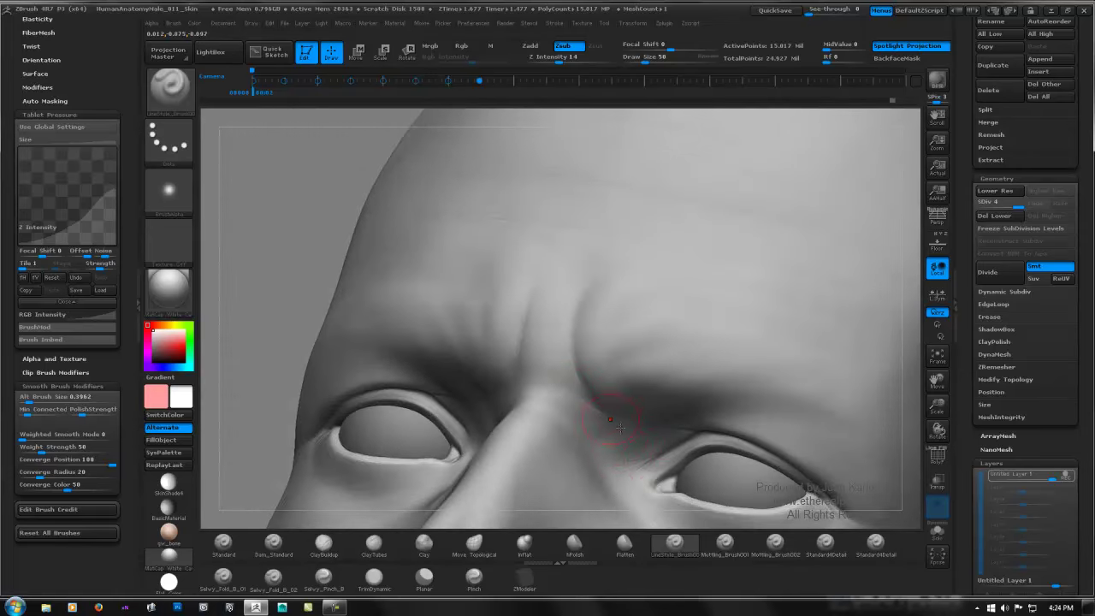
# Step: Carve a short crease above the inner end of the model's right brow
pyautogui.moveTo(565, 396); pyautogui.dragTo(524, 394, button='right')
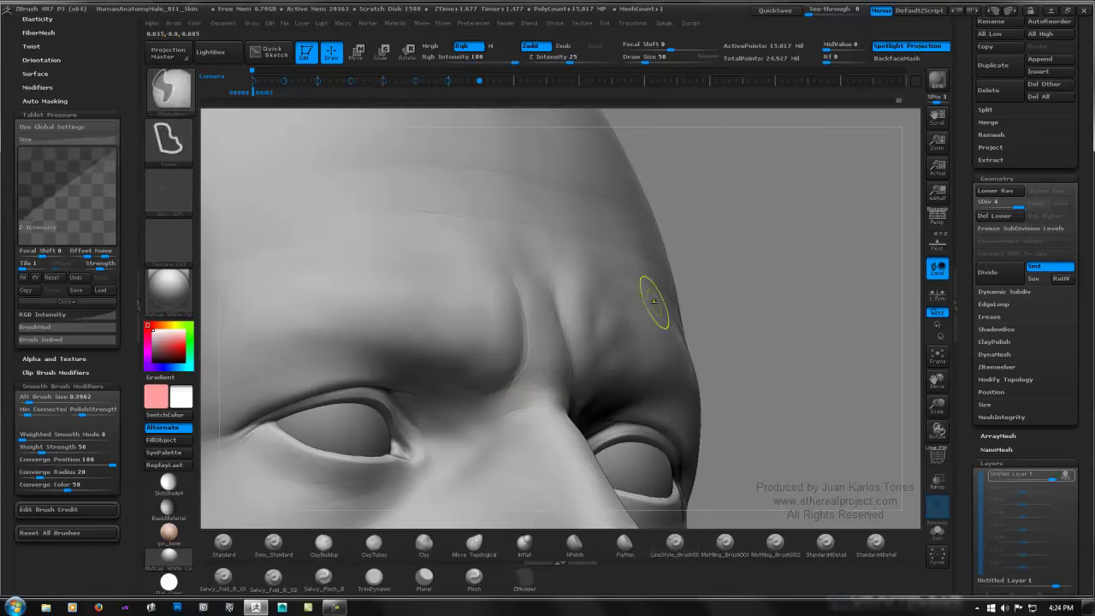
pyautogui.moveTo(655, 301)
pyautogui.keyDown('ctrl'); pyautogui.mouseDown(button='right')
pyautogui.moveTo(680, 296)
pyautogui.moveTo(602, 335)
pyautogui.moveTo(519, 350)
pyautogui.moveTo(517, 370)
pyautogui.mouseUp(button='right'); pyautogui.keyUp('ctrl')
pyautogui.moveTo(504, 385); pyautogui.dragTo(478, 380)
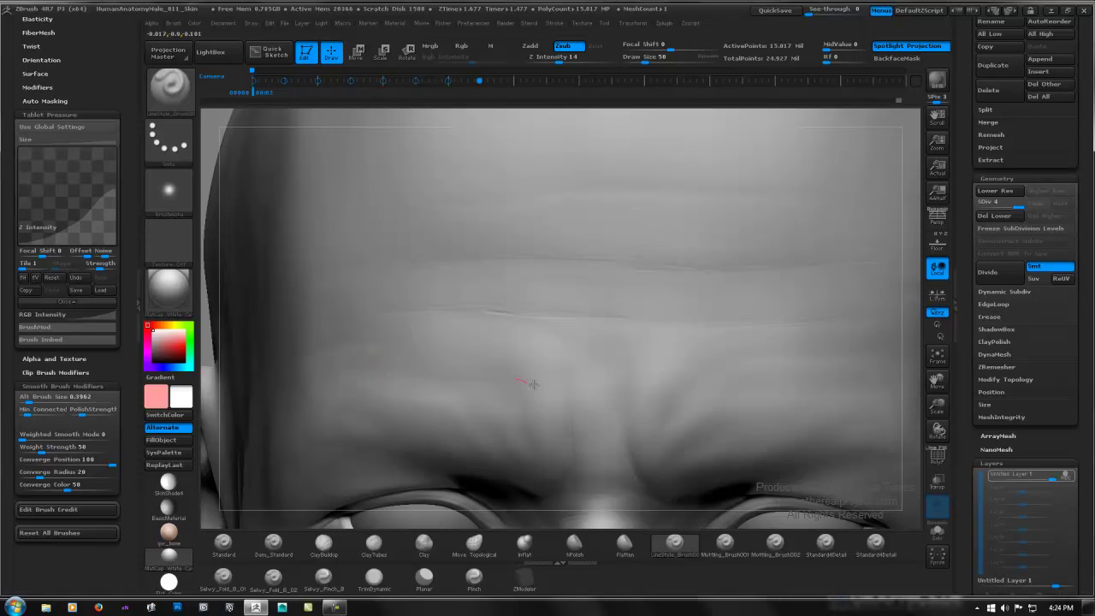
# Step: Carve the uppermost horizontal forehead wrinkle from one side of the forehead to the other with repeated strokes
pyautogui.moveTo(610, 314)
pyautogui.keyDown('alt'); pyautogui.mouseDown(button='right')
pyautogui.moveTo(533, 350)
pyautogui.moveTo(507, 396)
pyautogui.mouseUp(button='right'); pyautogui.keyUp('alt')
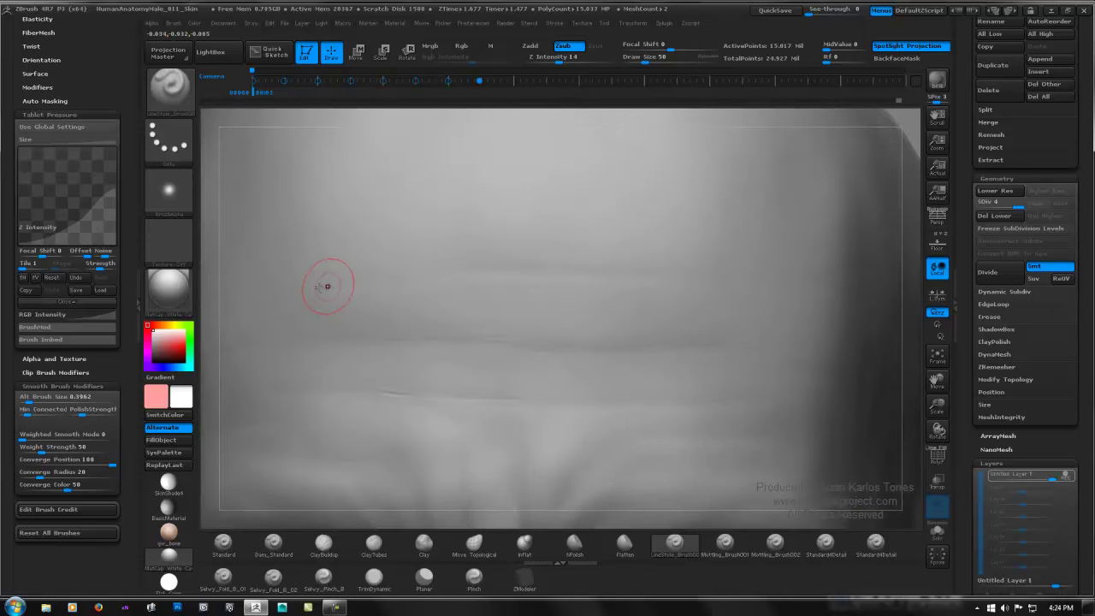
pyautogui.moveTo(322, 288); pyautogui.dragTo(541, 269)
pyautogui.moveTo(609, 276); pyautogui.dragTo(712, 275)
pyautogui.moveTo(562, 273); pyautogui.dragTo(611, 269)
pyautogui.moveTo(743, 271); pyautogui.dragTo(750, 272)
pyautogui.moveTo(587, 271); pyautogui.dragTo(479, 269)
pyautogui.moveTo(550, 271); pyautogui.dragTo(298, 290)
pyautogui.moveTo(511, 273); pyautogui.dragTo(554, 272)
pyautogui.moveTo(653, 273); pyautogui.dragTo(704, 276)
pyautogui.moveTo(805, 281); pyautogui.dragTo(853, 277)
pyautogui.moveTo(471, 272)
pyautogui.mouseDown()
pyautogui.moveTo(255, 284)
pyautogui.moveTo(385, 283)
pyautogui.mouseUp()
# Step: Extend the forehead wrinkles around the model's left side, curving them down toward the temple
pyautogui.moveTo(633, 262)
pyautogui.mouseDown(button='right')
pyautogui.moveTo(545, 293)
pyautogui.moveTo(516, 269)
pyautogui.moveTo(545, 285)
pyautogui.moveTo(528, 269)
pyautogui.mouseUp(button='right')
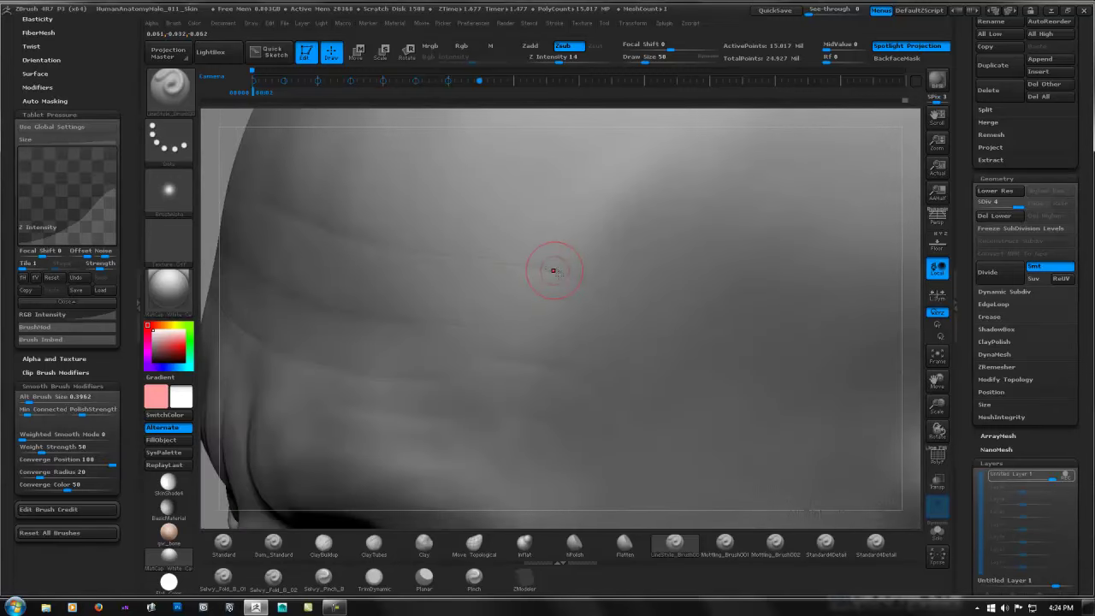
pyautogui.moveTo(554, 271); pyautogui.dragTo(611, 297)
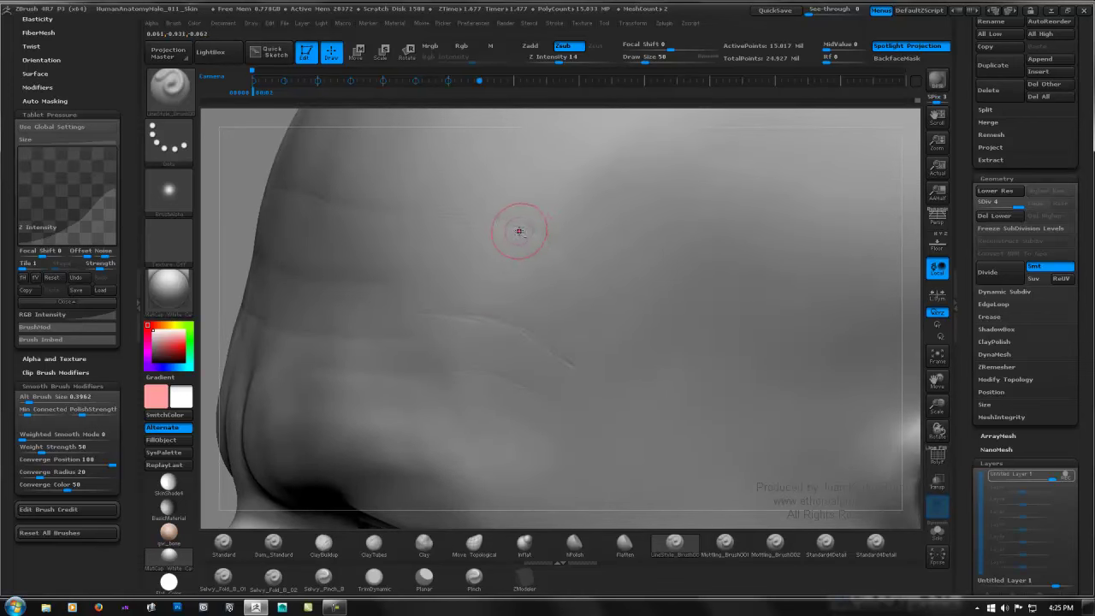
pyautogui.moveTo(520, 228); pyautogui.dragTo(593, 266)
pyautogui.moveTo(533, 230); pyautogui.dragTo(599, 279)
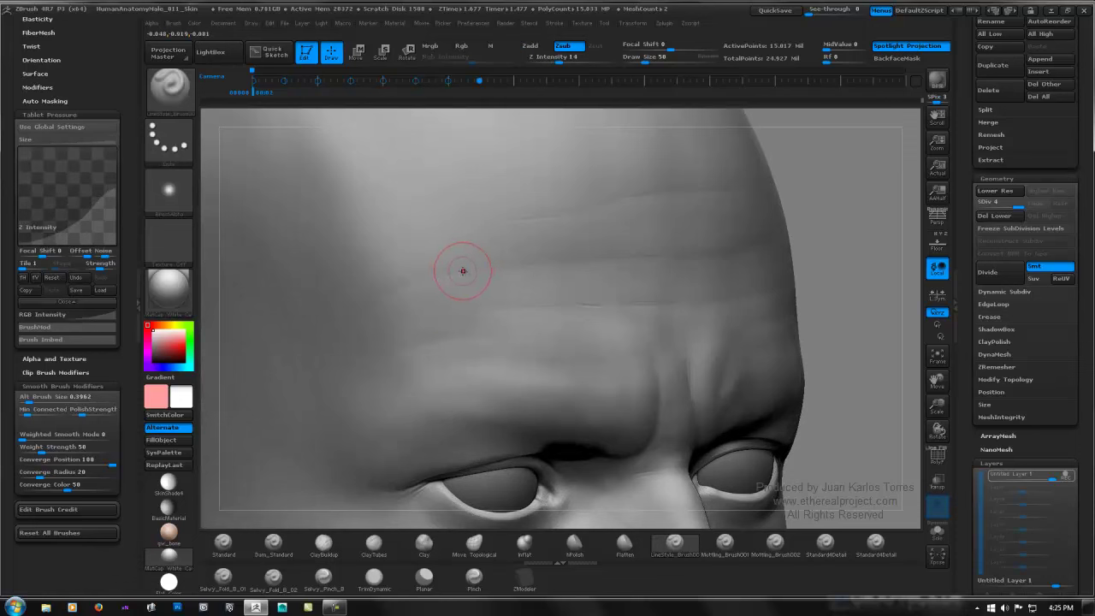
# Step: Carve the outer ends of the middle and lower forehead wrinkles on the model's right side
pyautogui.moveTo(460, 265); pyautogui.dragTo(391, 289)
pyautogui.moveTo(417, 282); pyautogui.dragTo(406, 280)
pyautogui.moveTo(488, 334); pyautogui.dragTo(424, 342)
pyautogui.moveTo(479, 331); pyautogui.dragTo(389, 350)
pyautogui.moveTo(500, 333); pyautogui.dragTo(537, 329)
pyautogui.moveTo(442, 337); pyautogui.dragTo(539, 322)
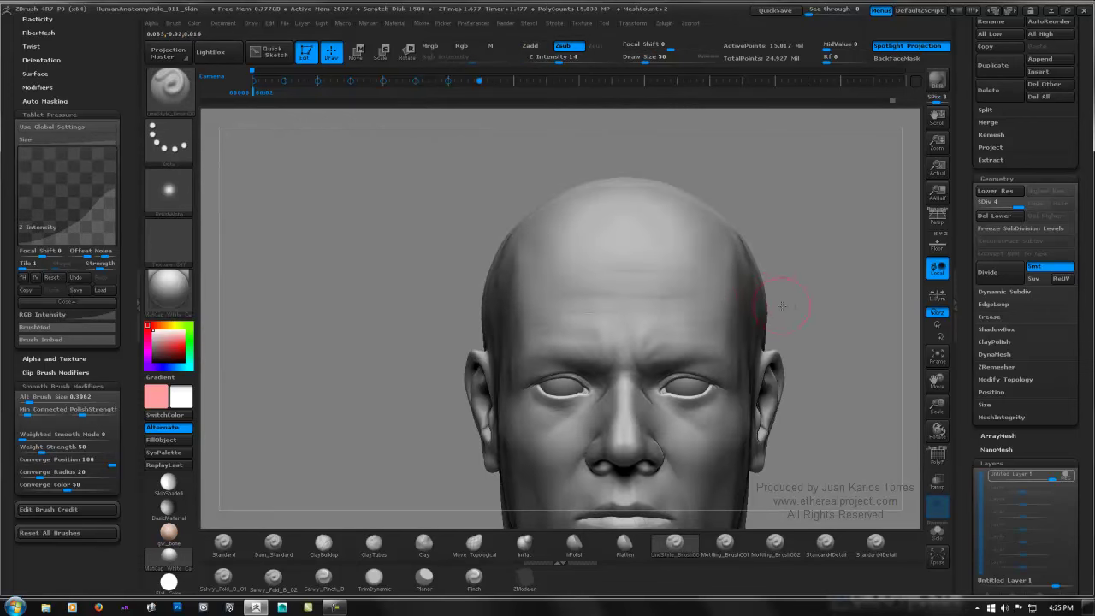
# Step: Extend the upper forehead wrinkle down toward the model's right temple with short curved strokes
pyautogui.moveTo(764, 287); pyautogui.dragTo(743, 231)
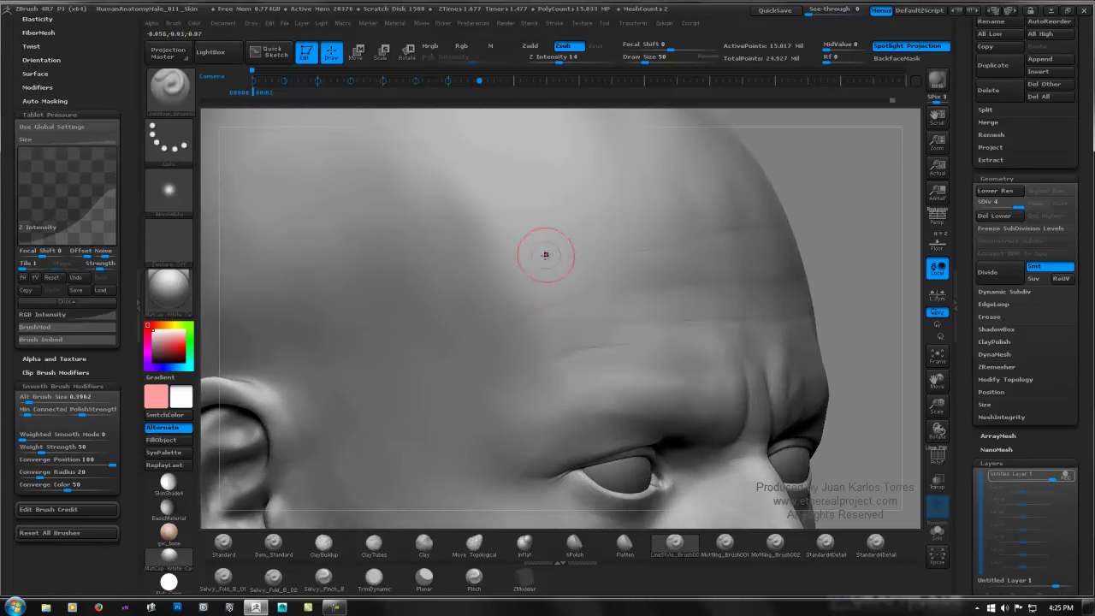
pyautogui.moveTo(530, 261); pyautogui.dragTo(506, 279)
pyautogui.moveTo(527, 267); pyautogui.dragTo(487, 306)
pyautogui.moveTo(546, 262); pyautogui.dragTo(521, 267)
pyautogui.moveTo(574, 241)
pyautogui.mouseDown()
pyautogui.moveTo(521, 273)
pyautogui.moveTo(537, 261)
pyautogui.mouseUp()
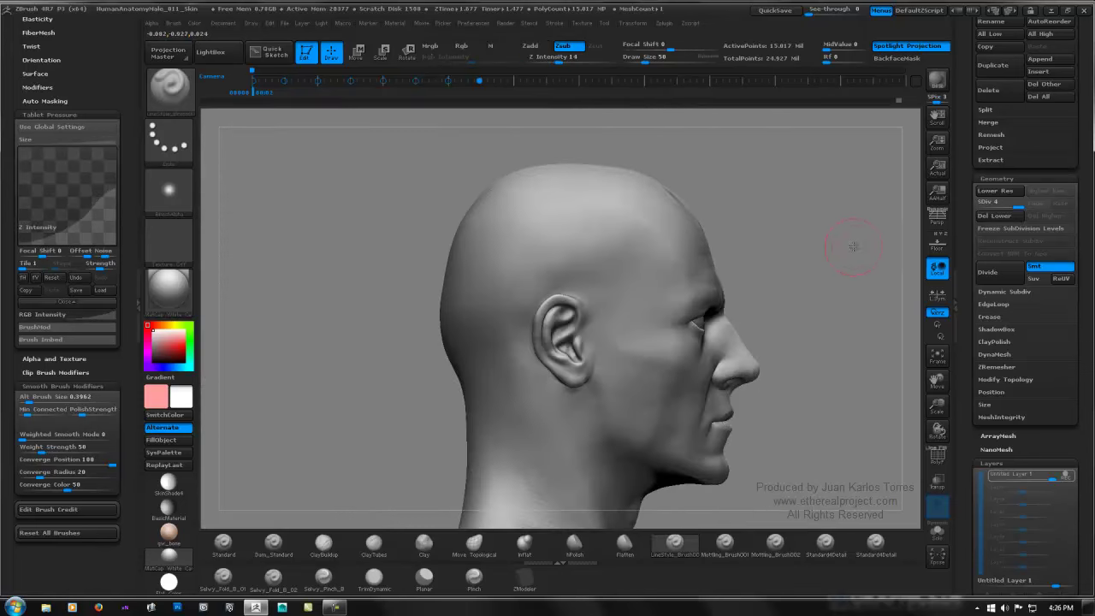
# Step: Check the whole head from the front and quick-save the project
pyautogui.moveTo(853, 246); pyautogui.dragTo(665, 248)
pyautogui.keyDown('alt'); pyautogui.moveTo(696, 313); pyautogui.dragTo(671, 294); pyautogui.keyUp('alt')
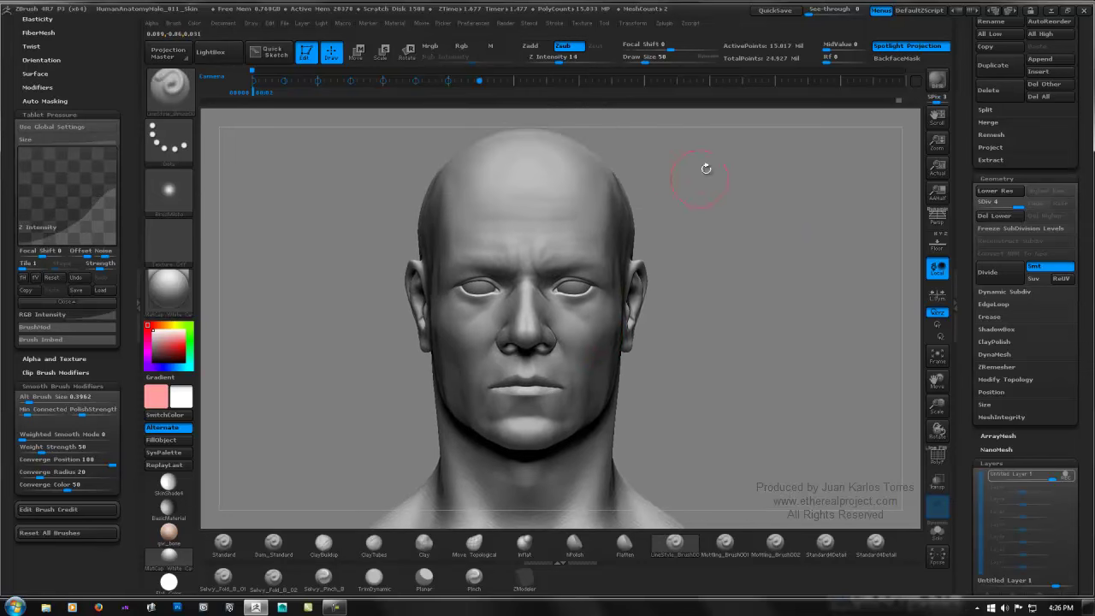
pyautogui.click(778, 12)
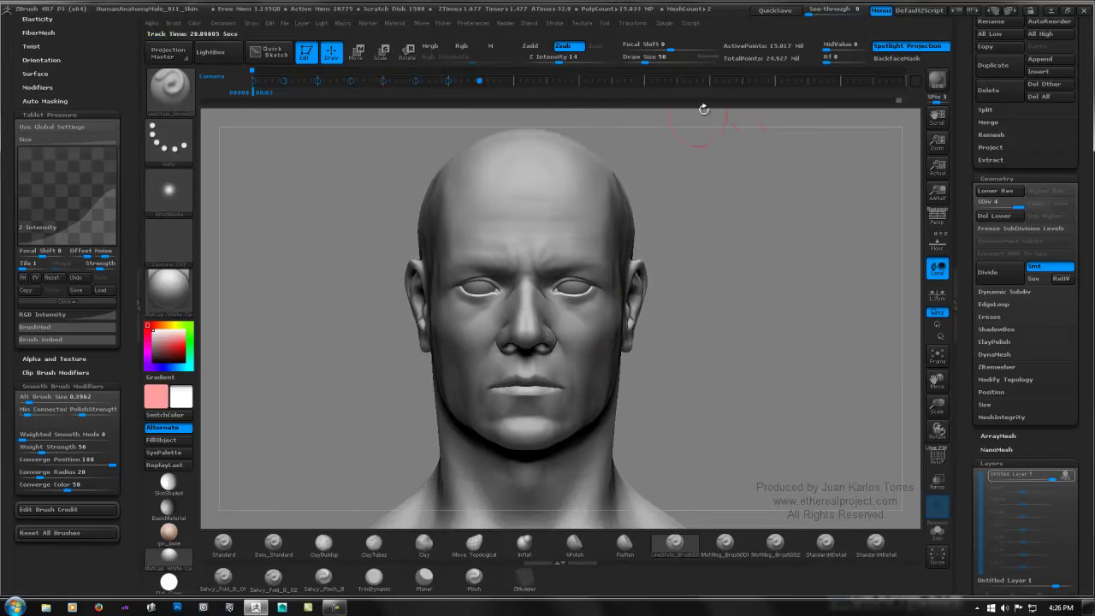
# Step: Rename the current sculpting layer Wrinkles and add a new layer for the next pass of skin detail
pyautogui.moveTo(556, 215); pyautogui.dragTo(589, 242, button='right')
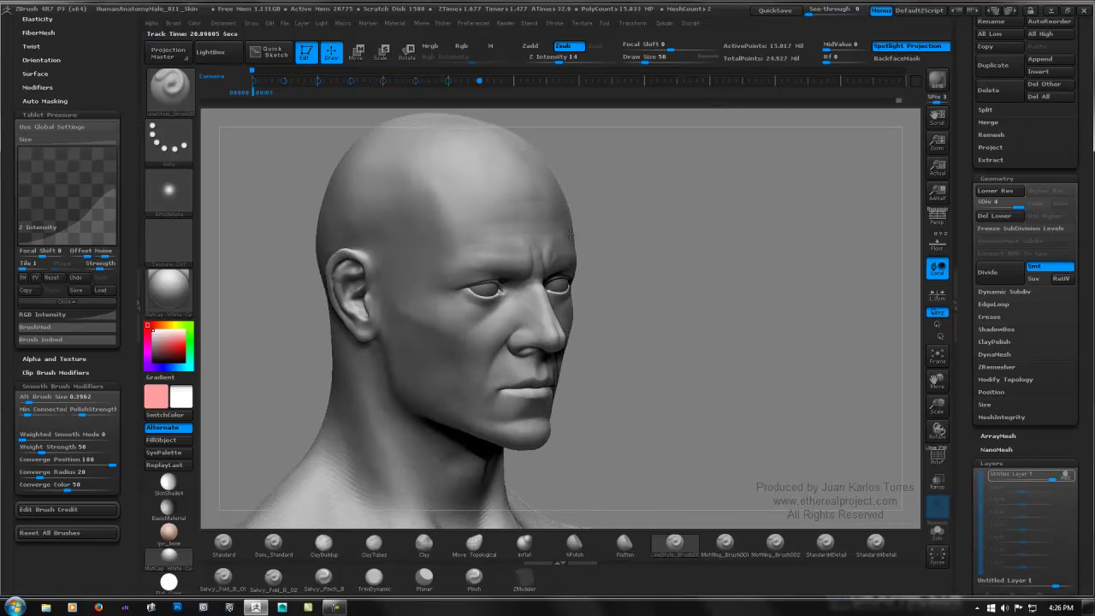
pyautogui.keyDown('shift'); pyautogui.moveTo(557, 232); pyautogui.dragTo(523, 220); pyautogui.keyUp('shift')
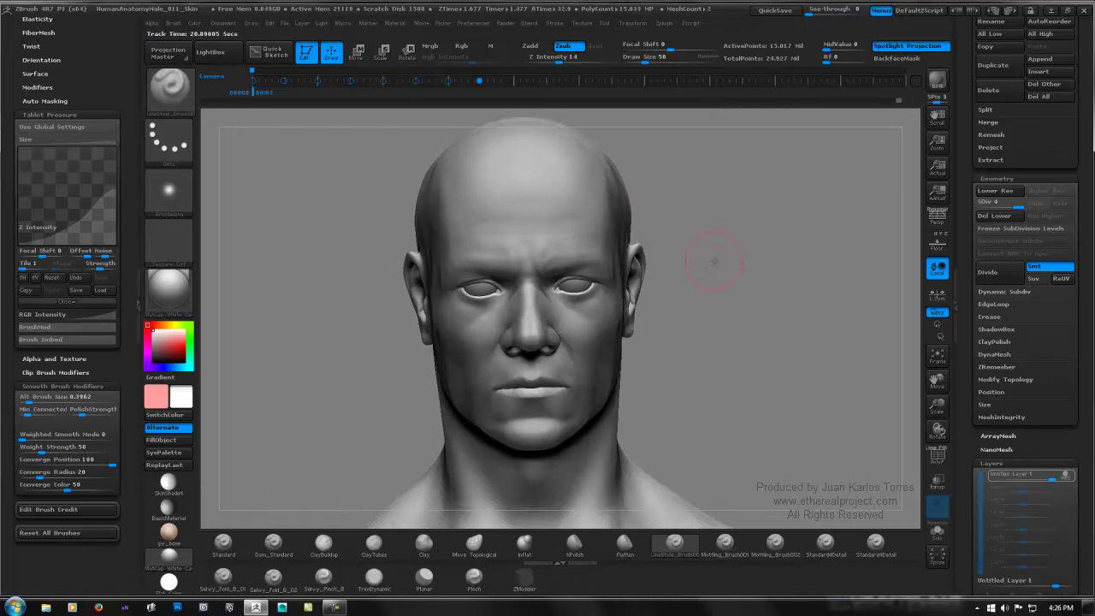
pyautogui.moveTo(714, 262); pyautogui.dragTo(923, 280)
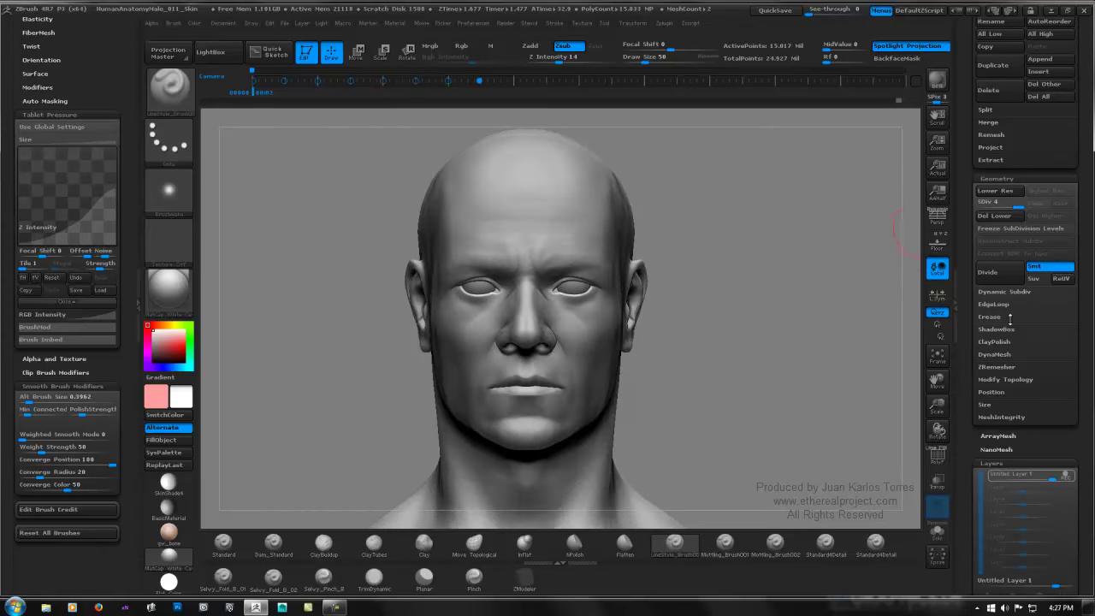
pyautogui.moveTo(1088, 444); pyautogui.dragTo(1088, 321)
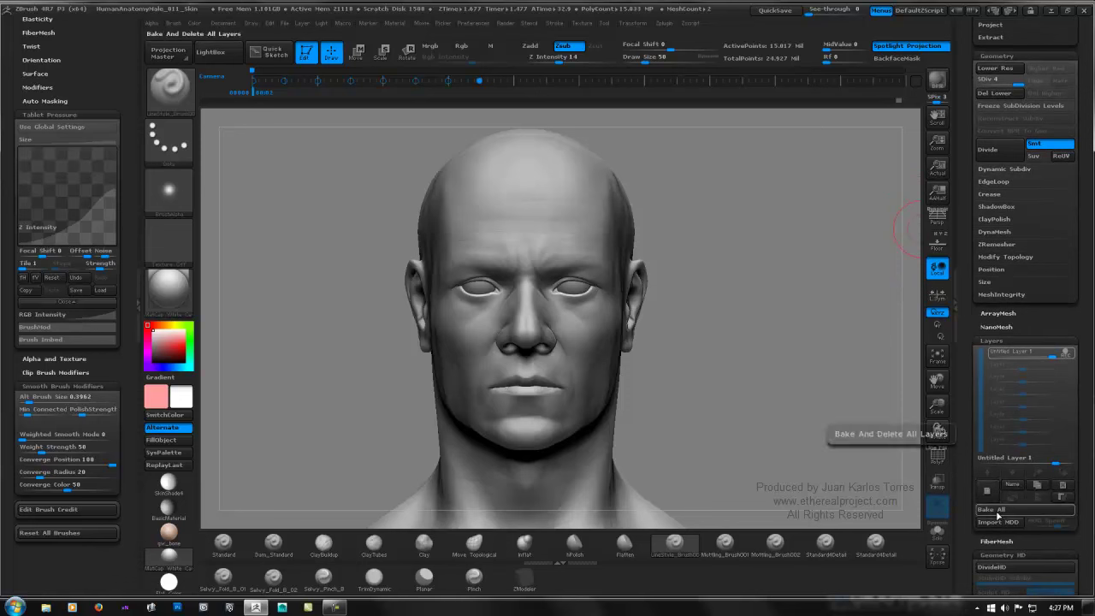
pyautogui.click(1011, 485)
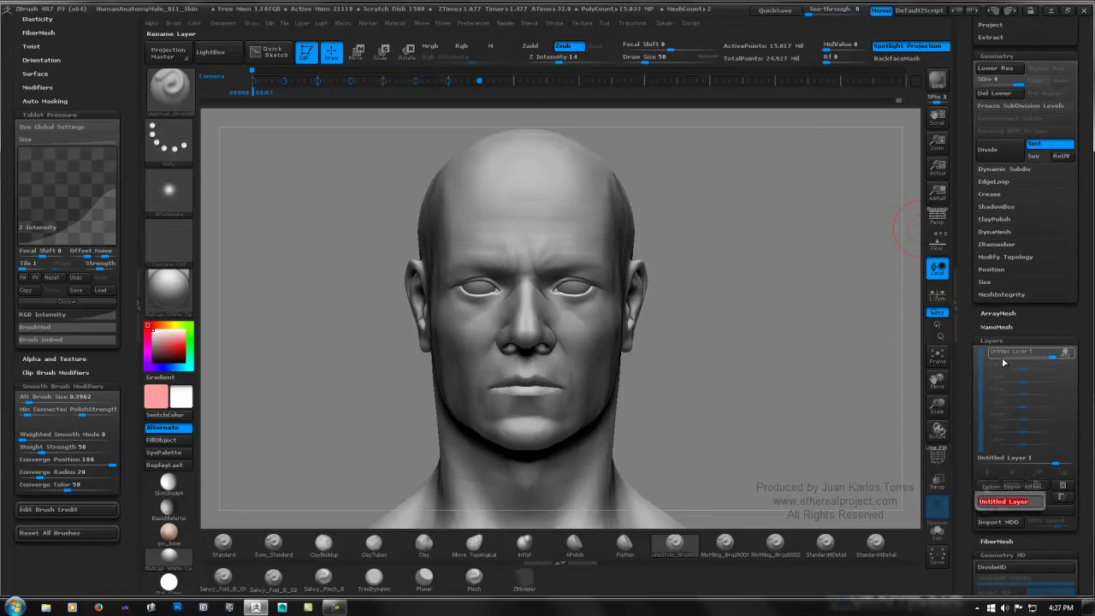
pyautogui.write('Wrinkles')
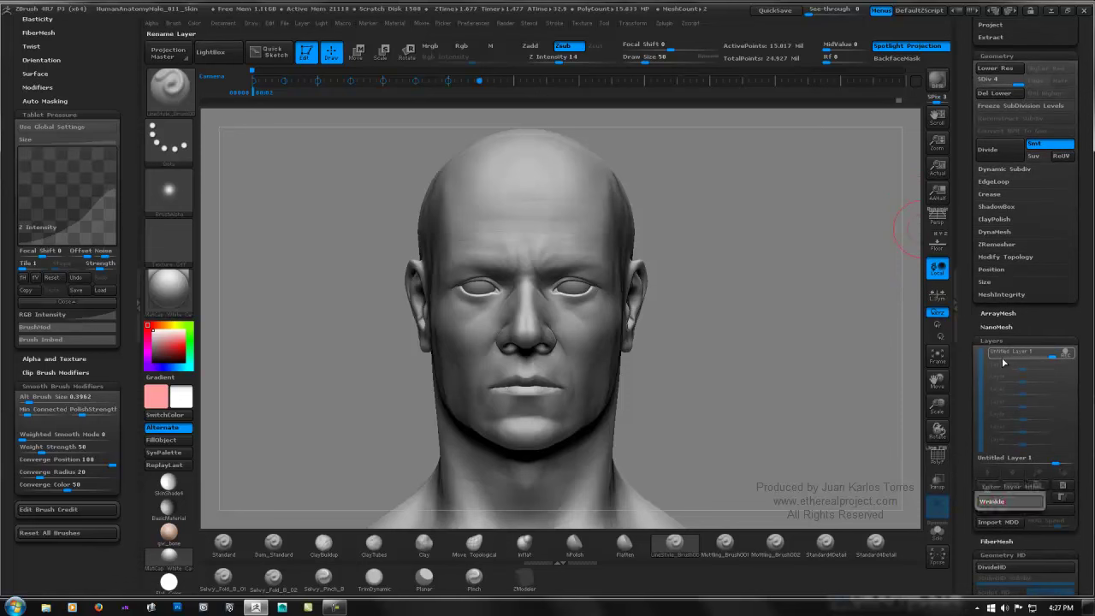
pyautogui.press('Return')
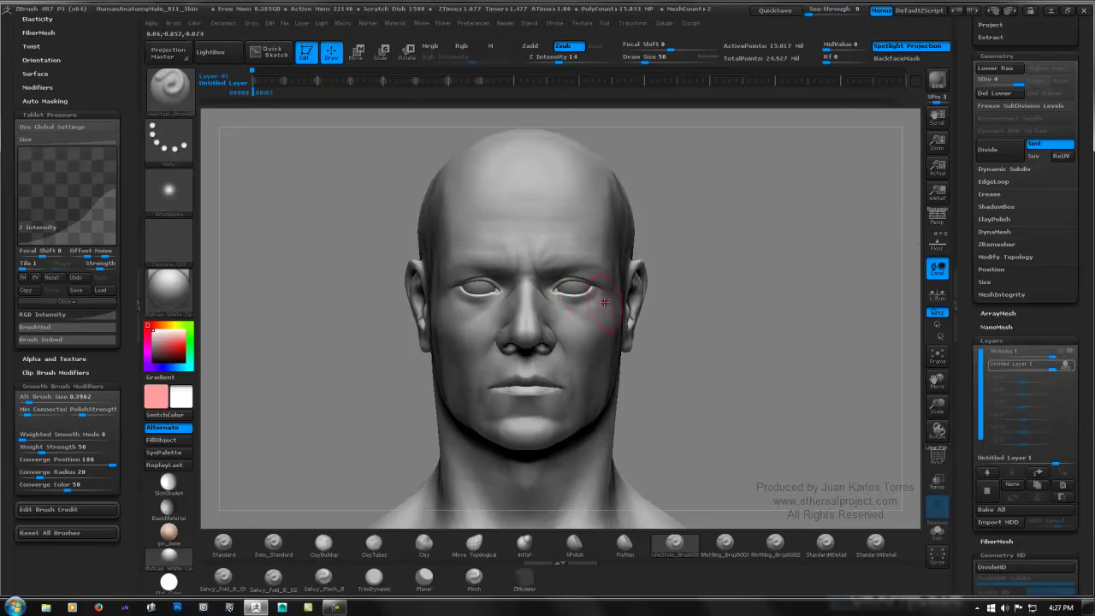
# Step: Switch to the Standard detail brush with the DragRect stroke and assign it the SW_Pores_02 alpha
pyautogui.moveTo(561, 333); pyautogui.dragTo(505, 313)
pyautogui.moveTo(672, 301); pyautogui.dragTo(657, 305)
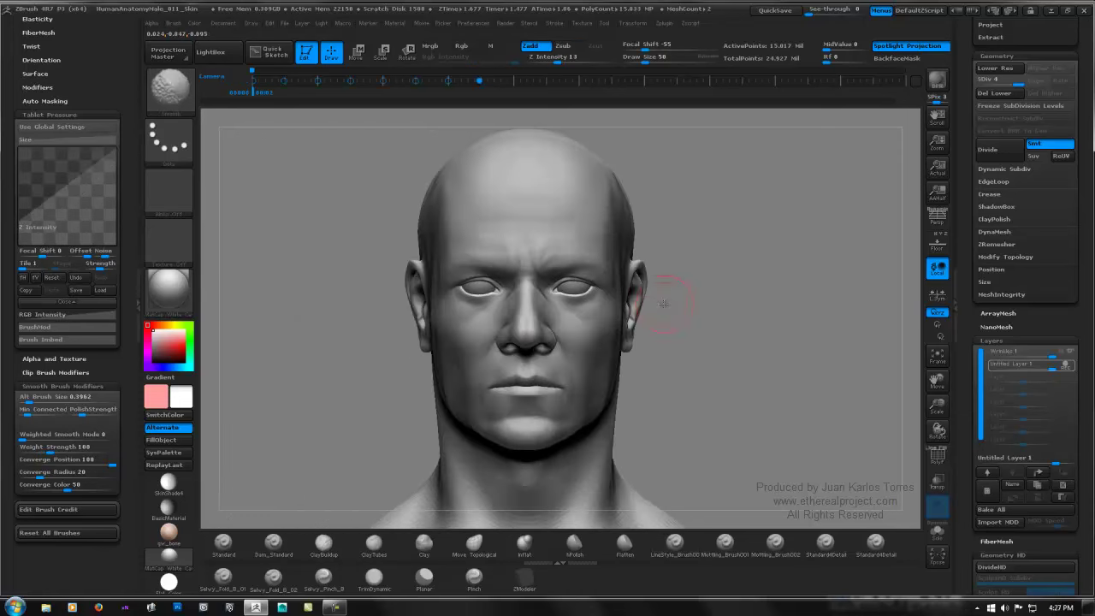
pyautogui.keyDown('alt'); pyautogui.moveTo(562, 324); pyautogui.dragTo(614, 344, button='right'); pyautogui.keyUp('alt')
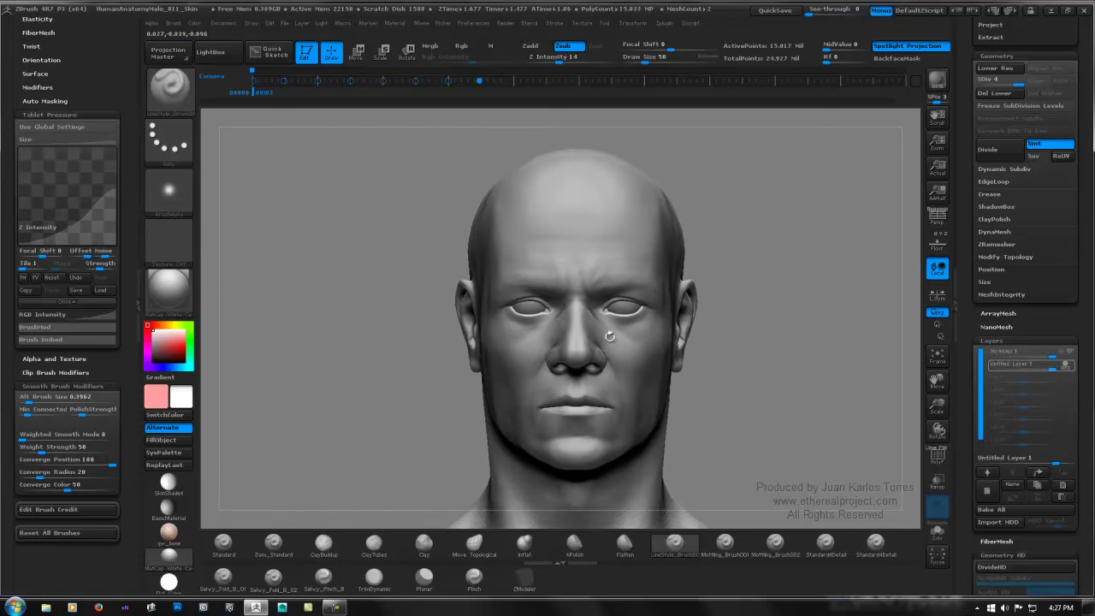
pyautogui.moveTo(666, 316); pyautogui.dragTo(743, 301, button='right')
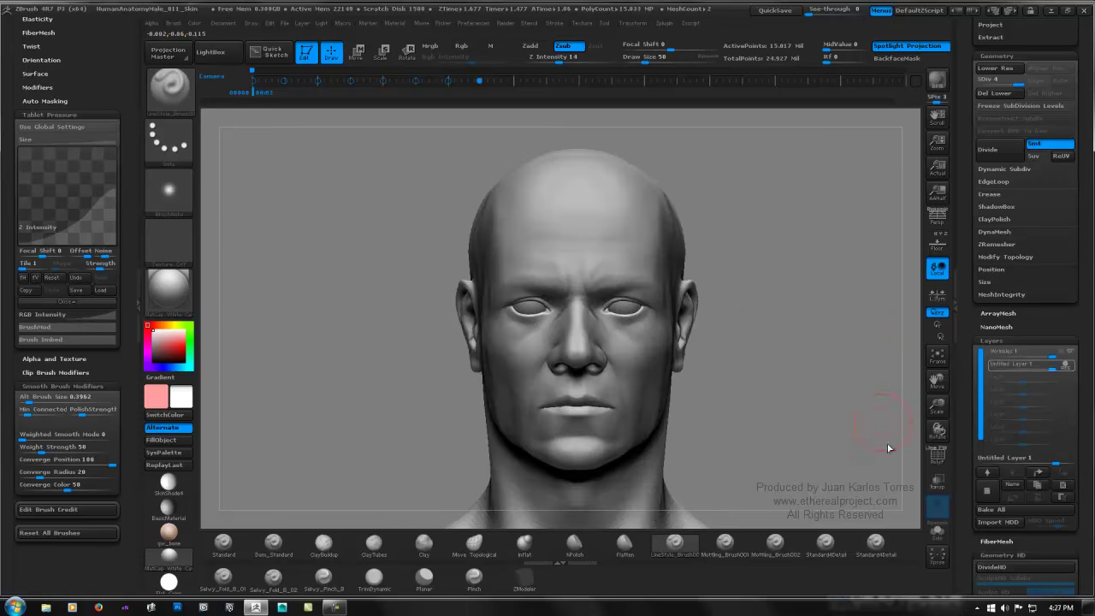
pyautogui.click(833, 546)
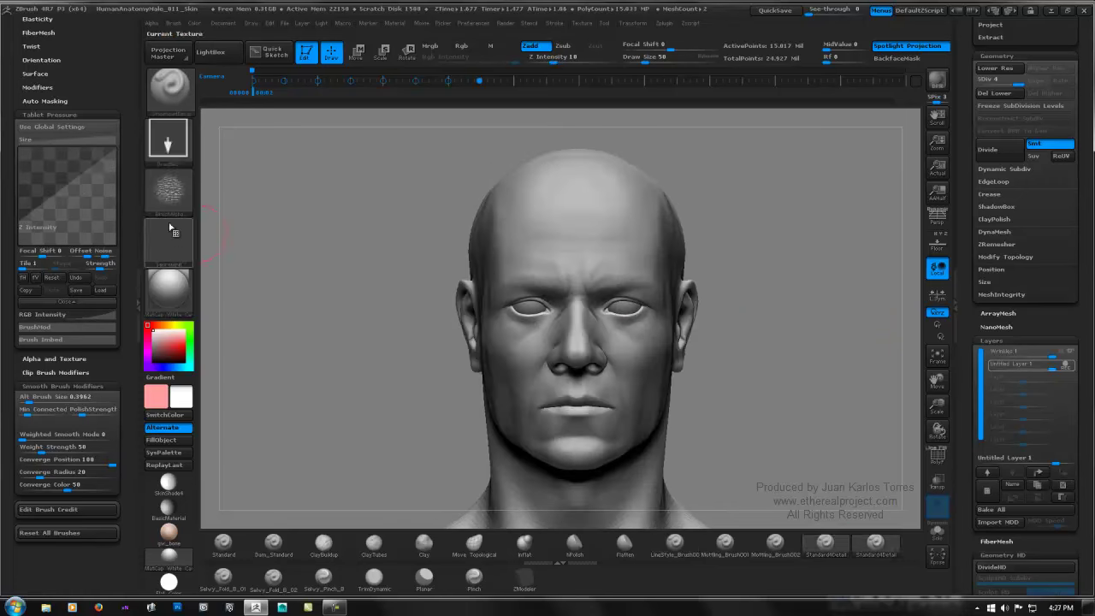
pyautogui.click(168, 188)
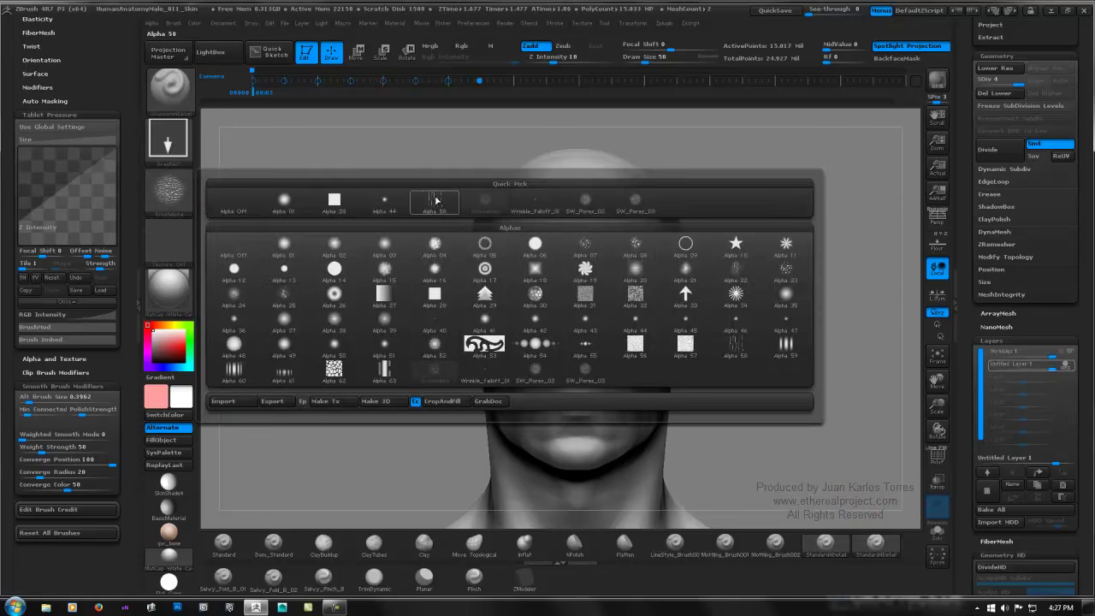
pyautogui.click(169, 192)
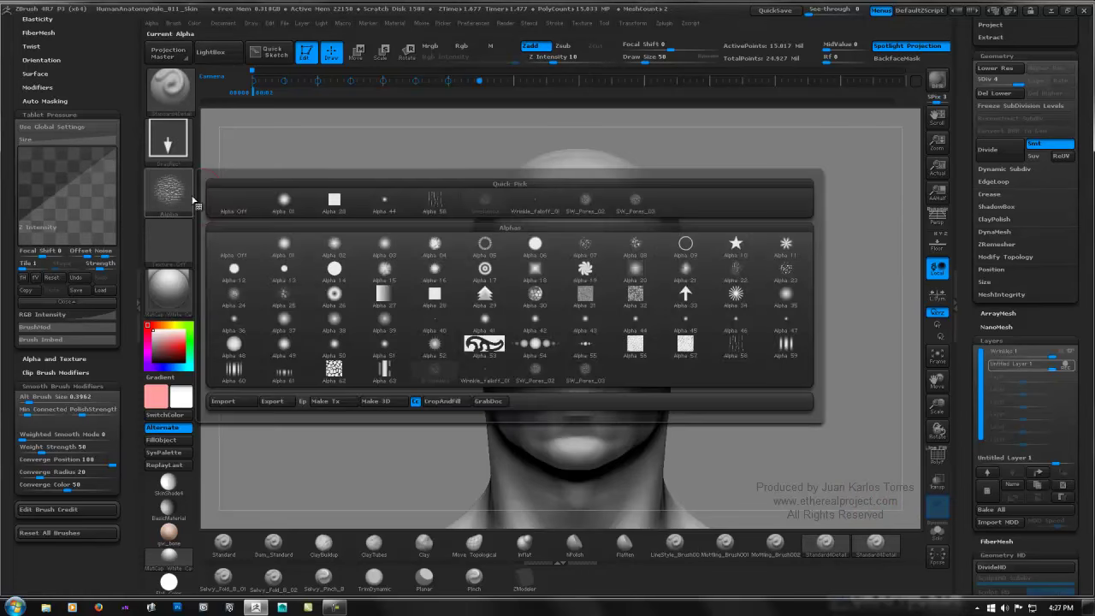
pyautogui.click(582, 206)
# Step: Switch the brush to Zsub and try the SW_Pores_02 stamp on the cheek, both raised and carved, undoing each trial
pyautogui.moveTo(491, 257); pyautogui.dragTo(458, 346, button='right')
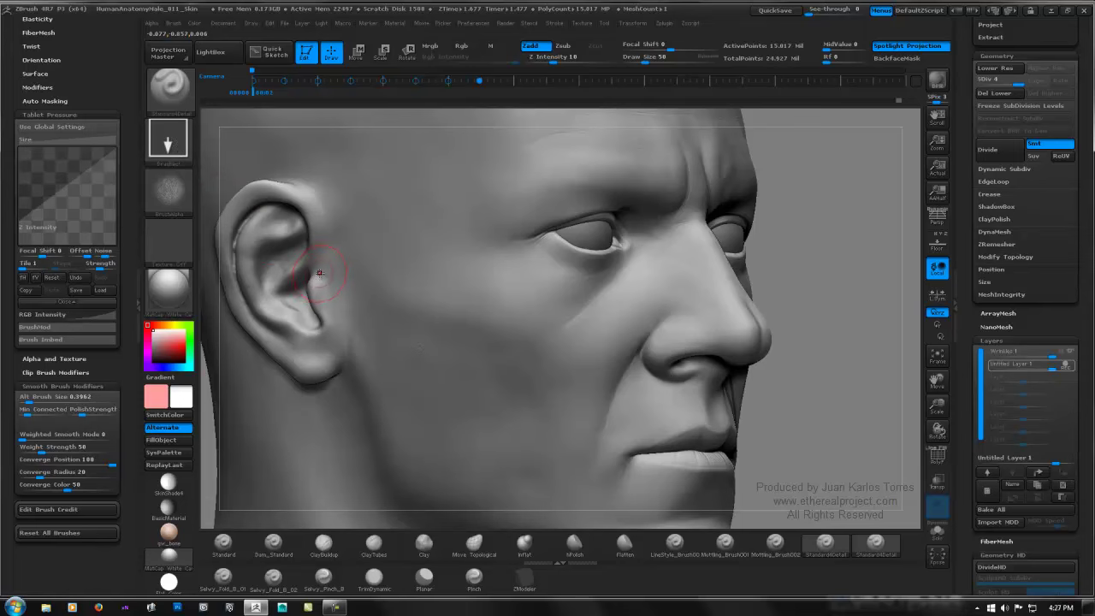
pyautogui.moveTo(376, 255)
pyautogui.mouseDown(button='right')
pyautogui.moveTo(447, 259)
pyautogui.moveTo(452, 278)
pyautogui.moveTo(563, 264)
pyautogui.mouseUp(button='right')
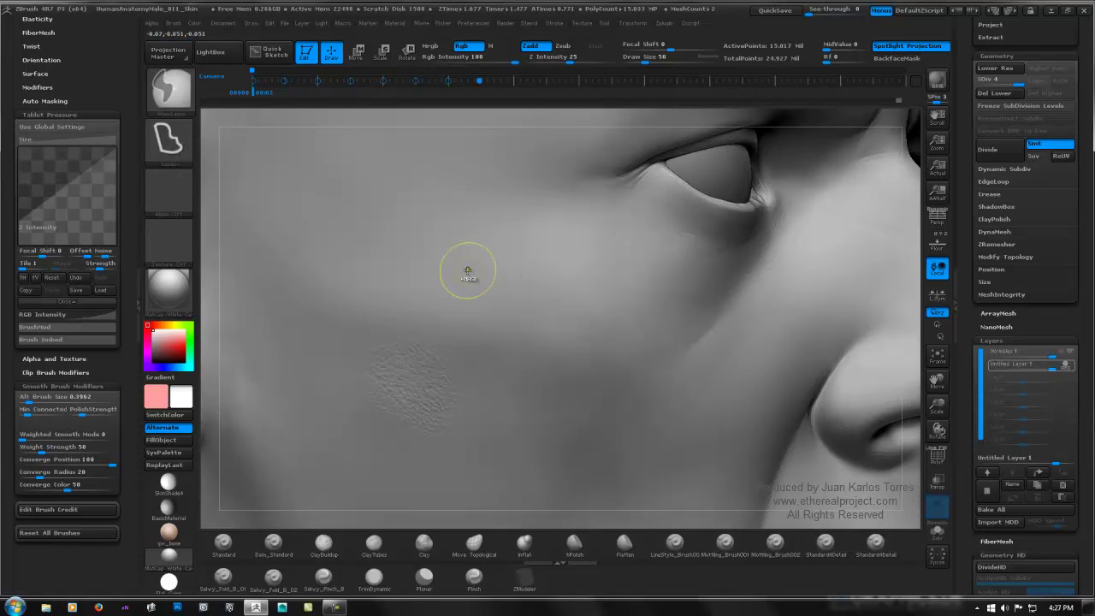
pyautogui.hotkey('ctrl', 'z')
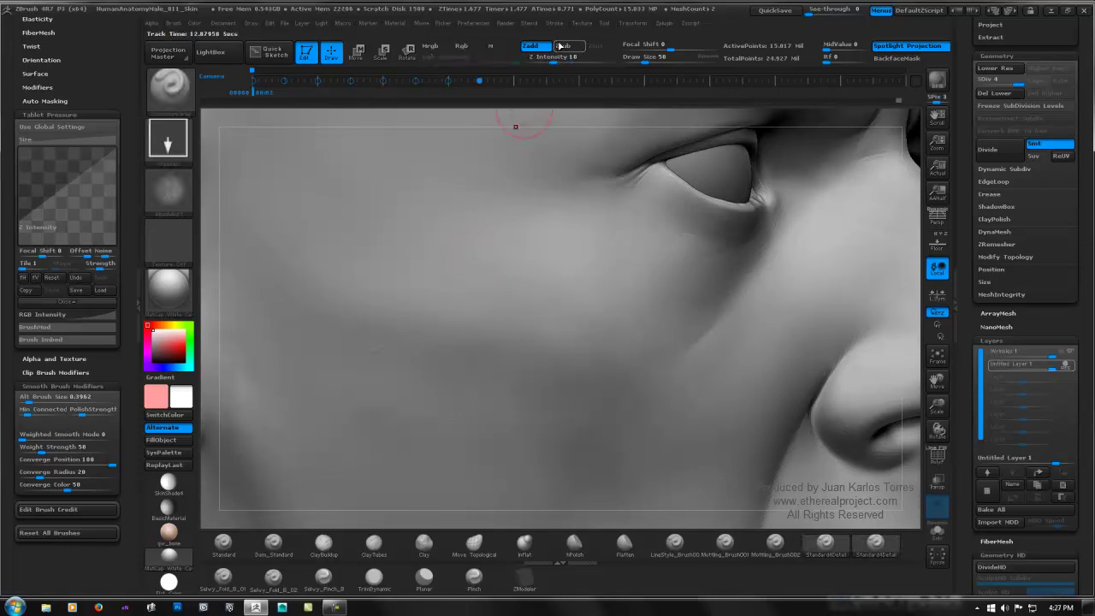
pyautogui.click(562, 46)
pyautogui.moveTo(486, 365)
pyautogui.mouseDown()
pyautogui.moveTo(405, 318)
pyautogui.moveTo(442, 350)
pyautogui.mouseUp()
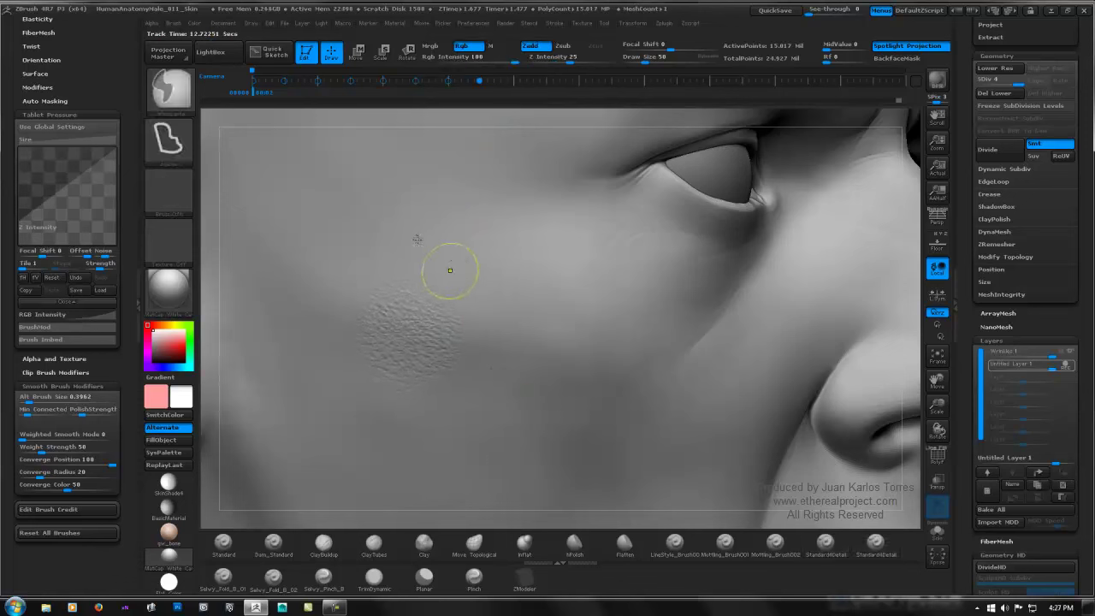
pyautogui.hotkey('ctrl', 'z')
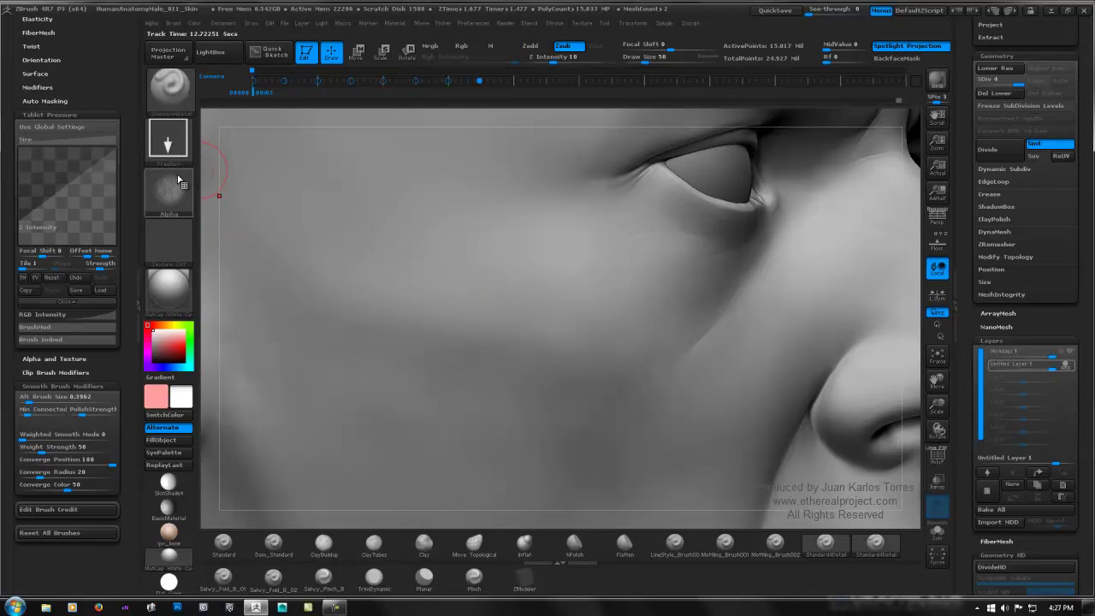
# Step: Try the SW_Pores_03 alpha with a test stamp on the cheek, and undo it
pyautogui.click(179, 180)
pyautogui.click(638, 202)
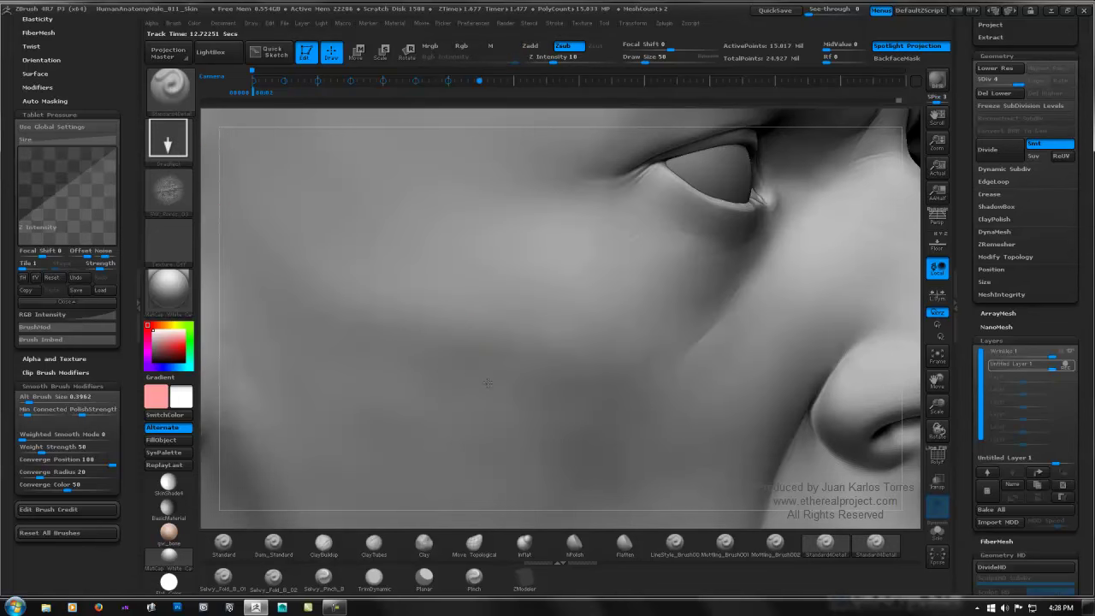
pyautogui.hotkey('ctrl', 'shift', 'z')
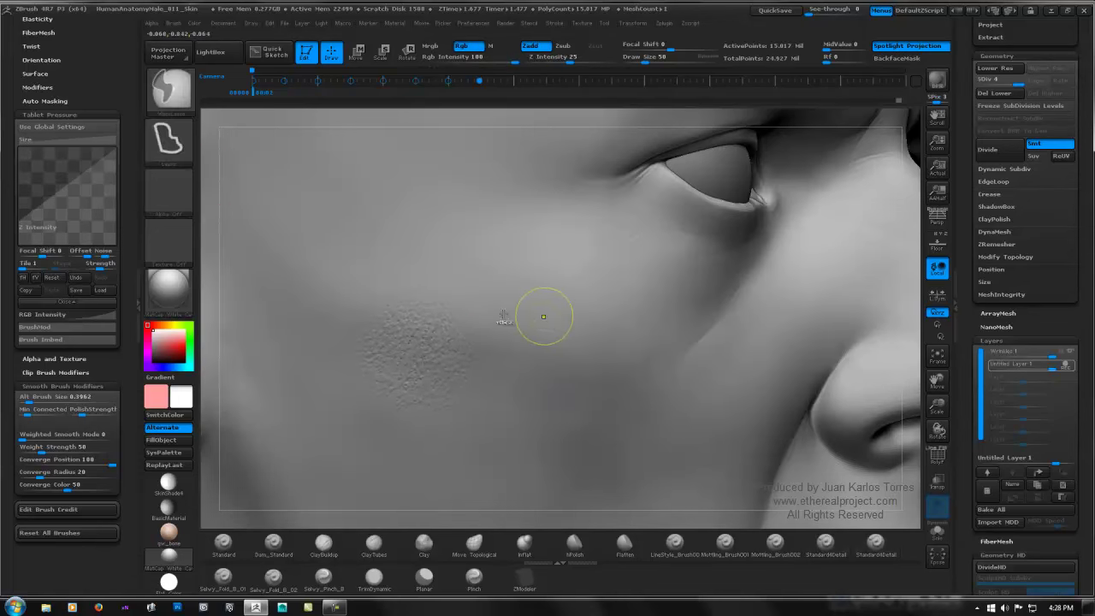
pyautogui.hotkey('ctrl', 'z')
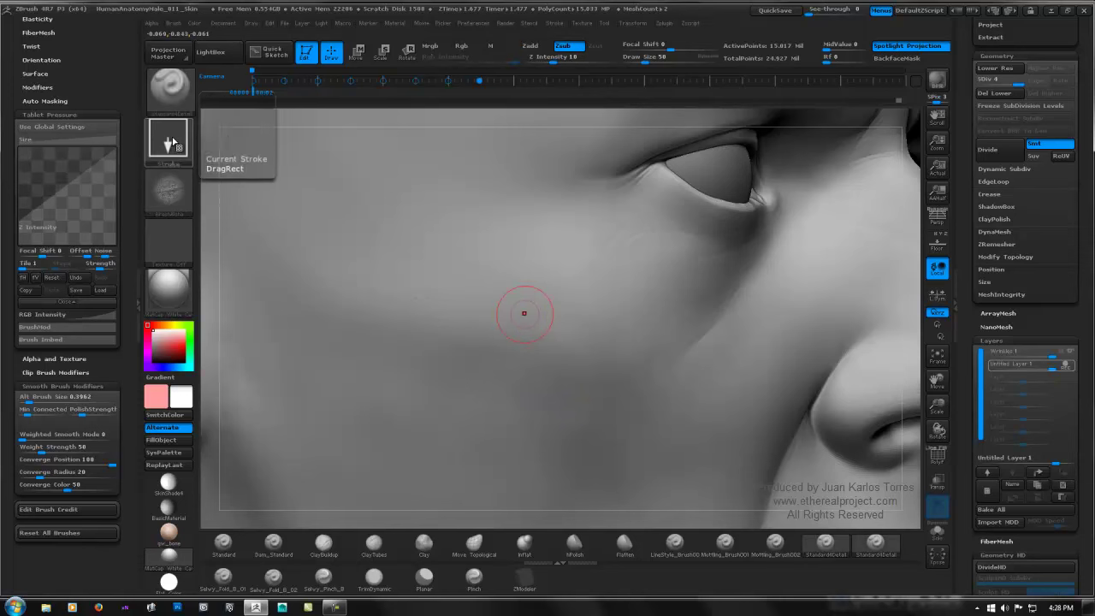
# Step: Load SW_AlienSkin_39 from the LightBox alpha library as a texture and convert it into a brush alpha
pyautogui.click(175, 145)
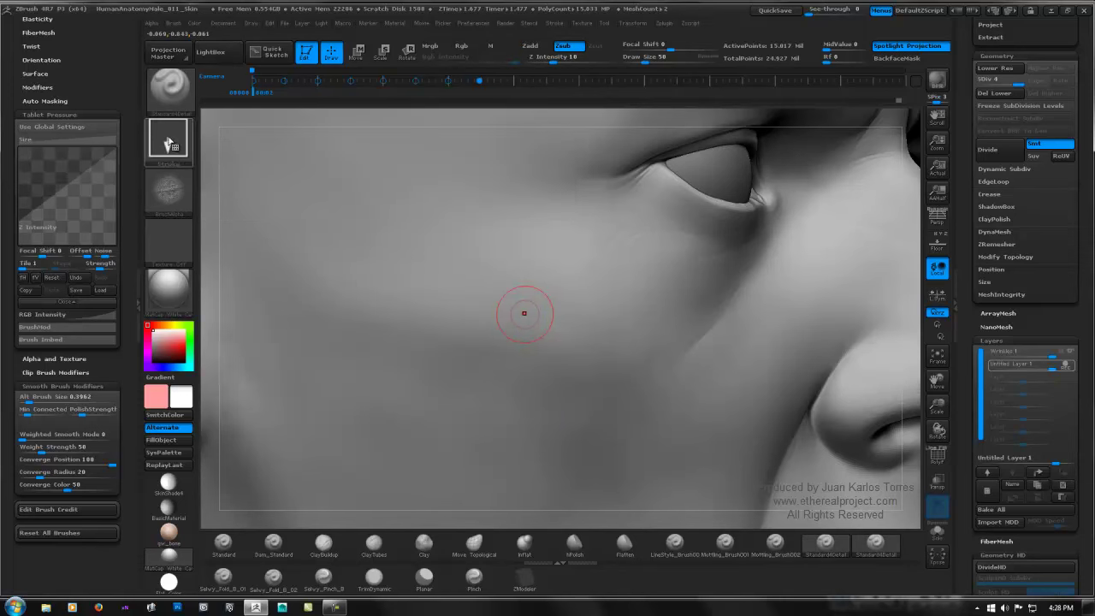
pyautogui.click(179, 185)
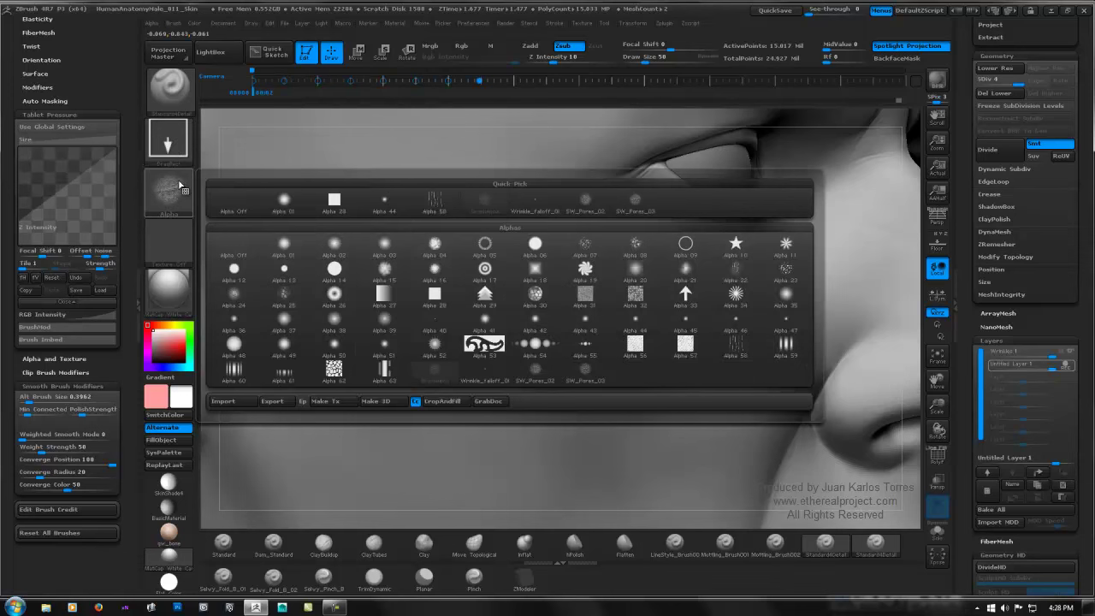
pyautogui.moveTo(493, 205)
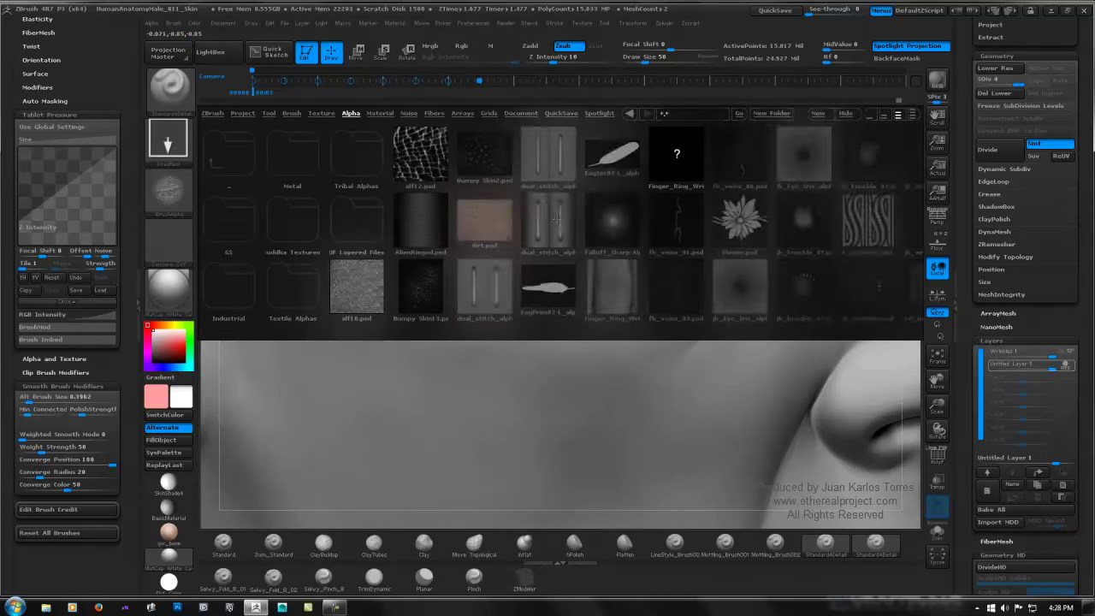
pyautogui.moveTo(613, 222); pyautogui.dragTo(300, 227)
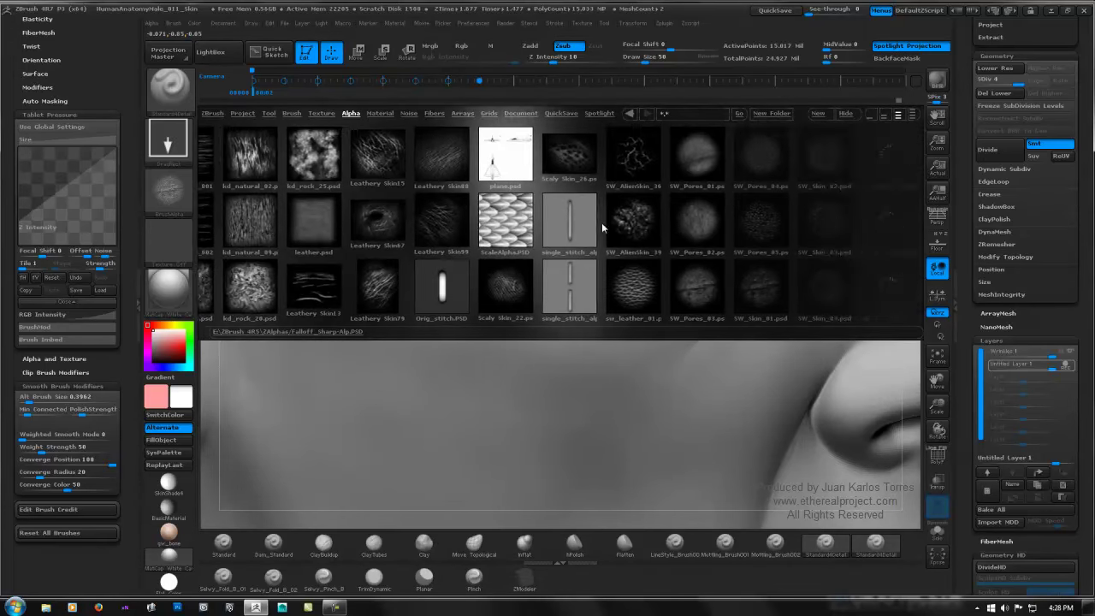
pyautogui.moveTo(643, 234); pyautogui.dragTo(592, 232)
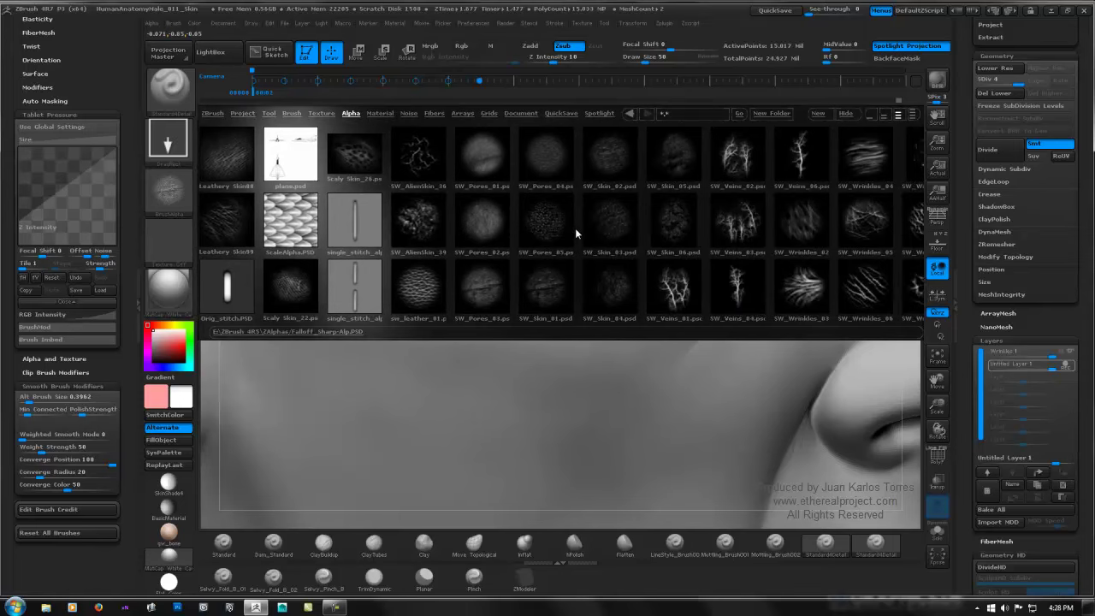
pyautogui.moveTo(429, 224); pyautogui.dragTo(455, 223)
pyautogui.doubleClick(454, 223)
pyautogui.doubleClick(451, 218)
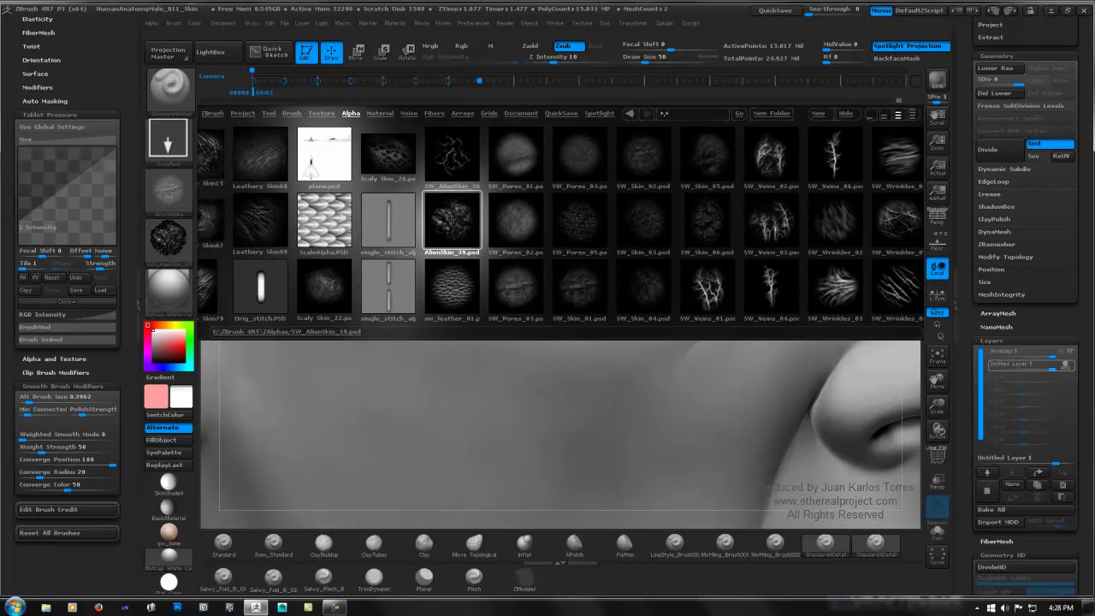
pyautogui.click(175, 244)
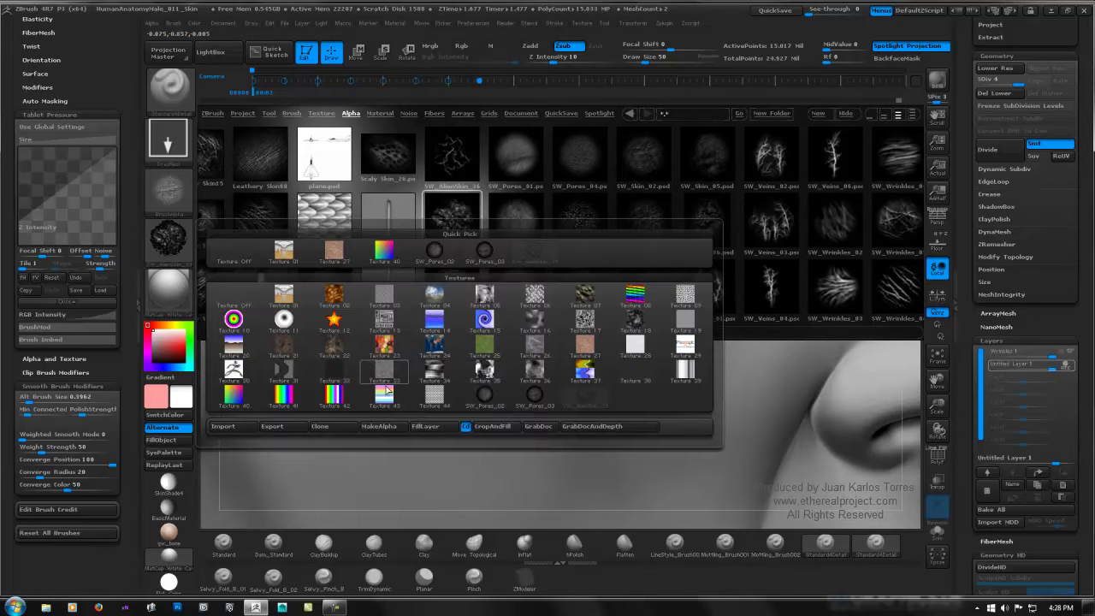
pyautogui.click(390, 426)
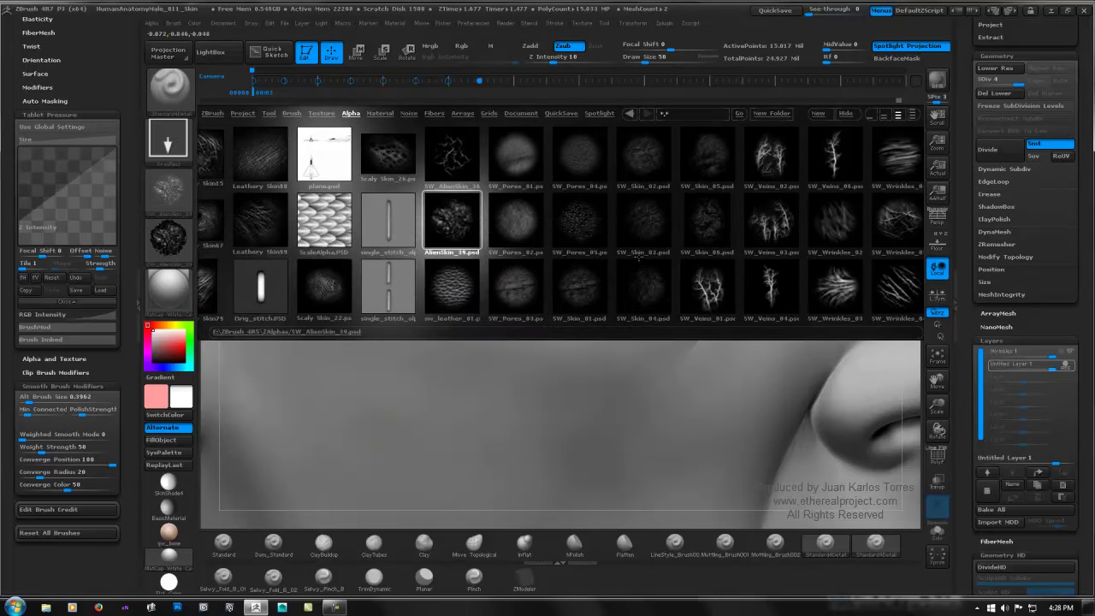
# Step: Load SW_Wrinkles_03 from the alpha library as a texture and convert it into an alpha
pyautogui.moveTo(646, 254); pyautogui.dragTo(525, 268)
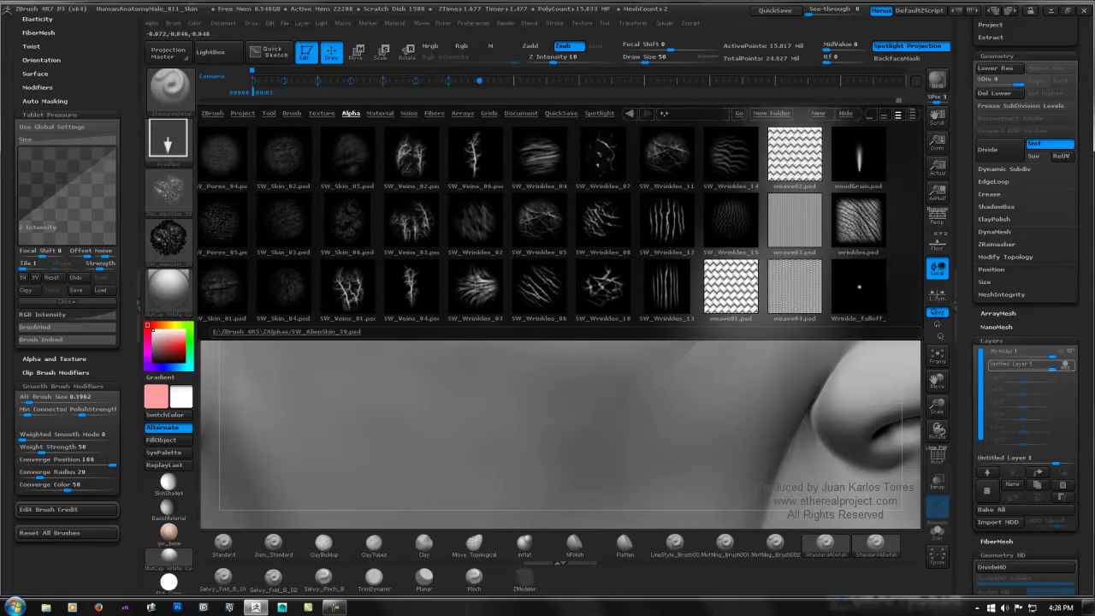
pyautogui.doubleClick(476, 288)
pyautogui.doubleClick(474, 278)
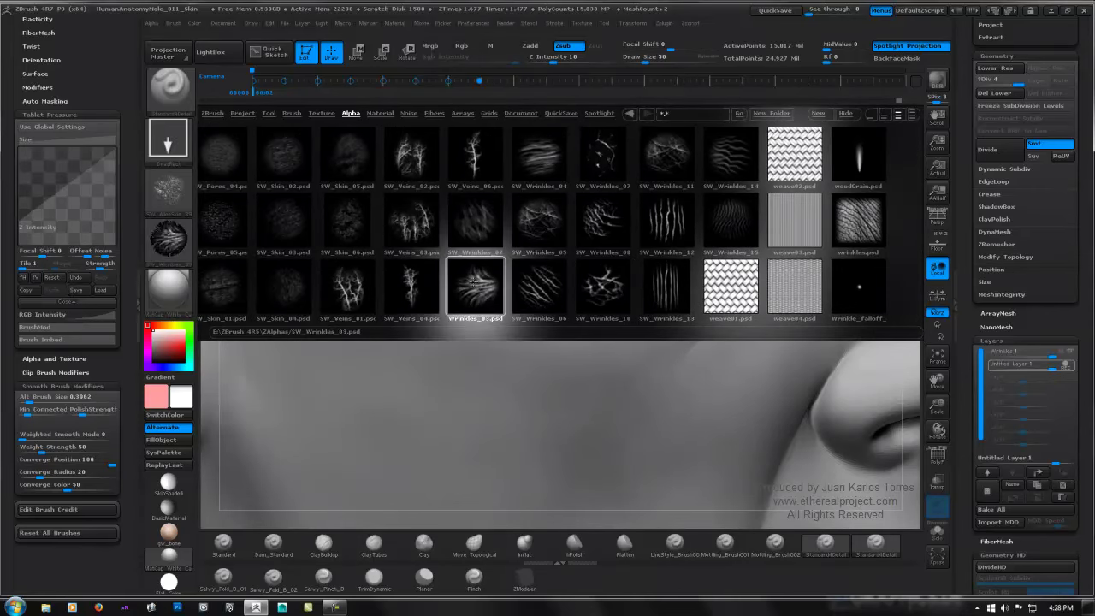
pyautogui.click(170, 242)
pyautogui.click(173, 244)
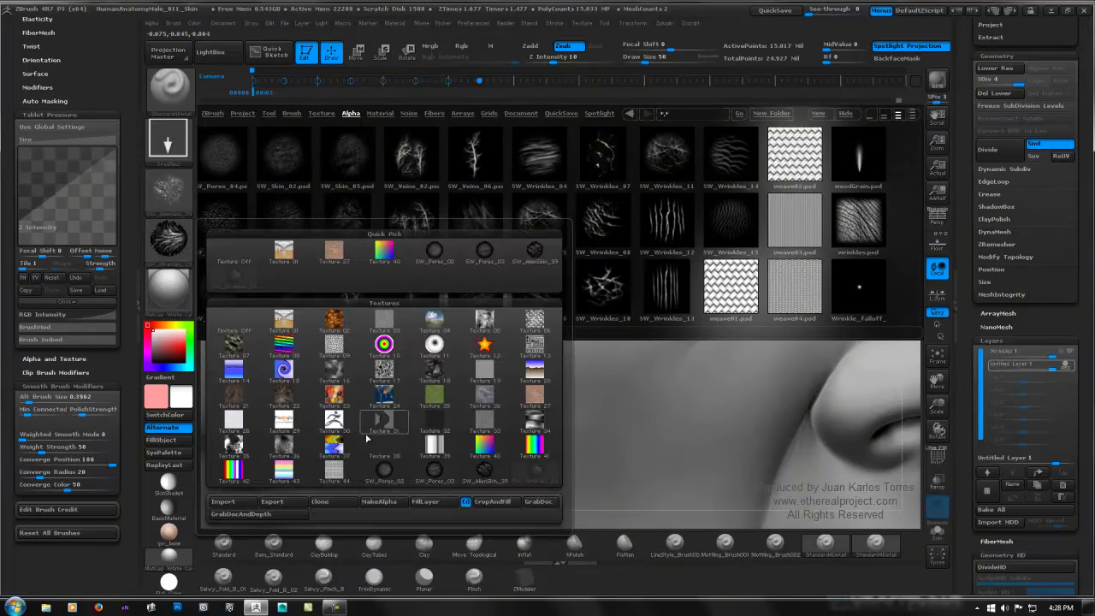
pyautogui.click(379, 504)
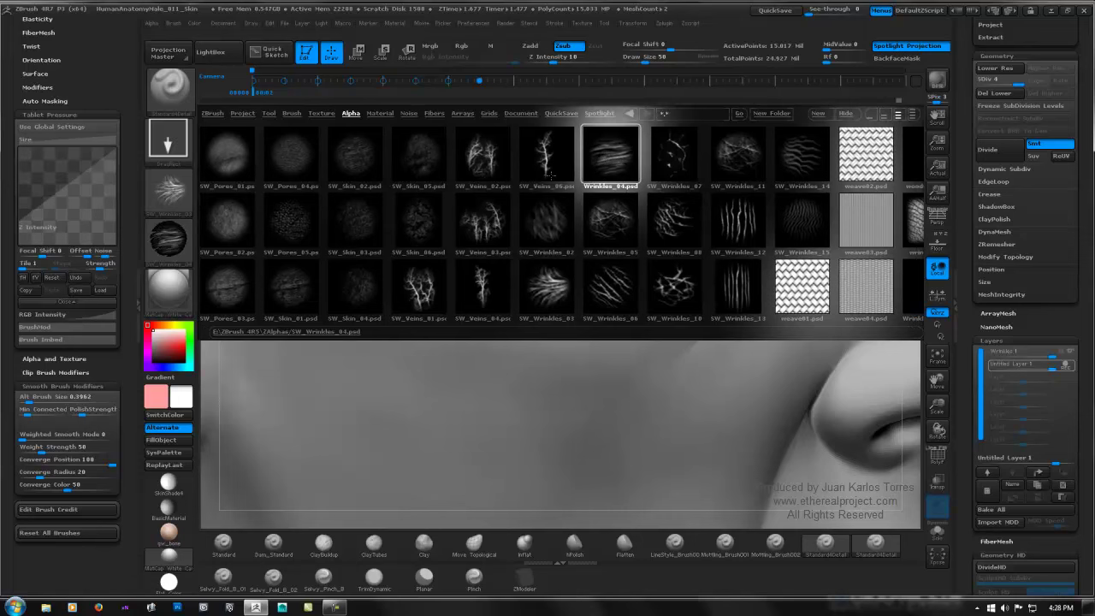
# Step: Convert the SW_Wrinkles_04 texture into an alpha, and load SW_Pores_05 from the alpha library to convert it the same way
pyautogui.click(178, 247)
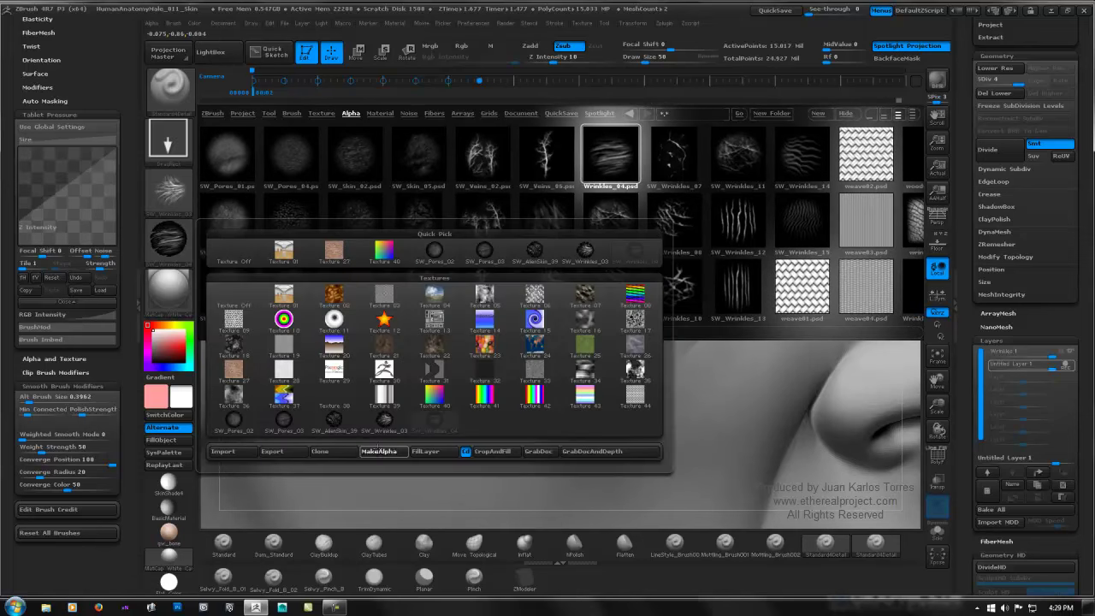
pyautogui.click(379, 451)
pyautogui.moveTo(368, 247); pyautogui.dragTo(503, 233)
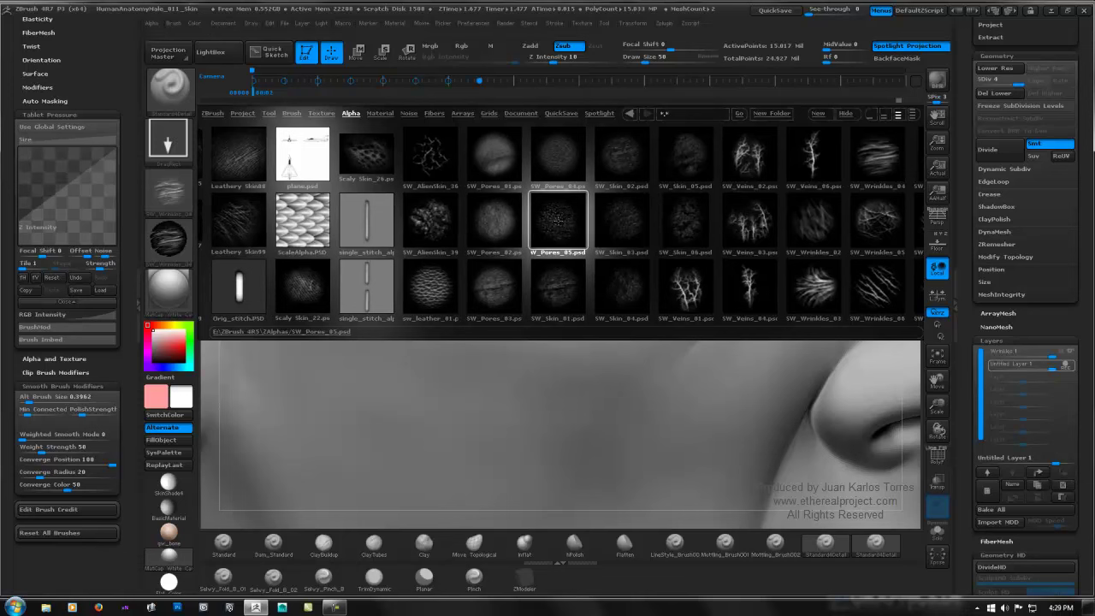
pyautogui.doubleClick(558, 220)
pyautogui.click(176, 245)
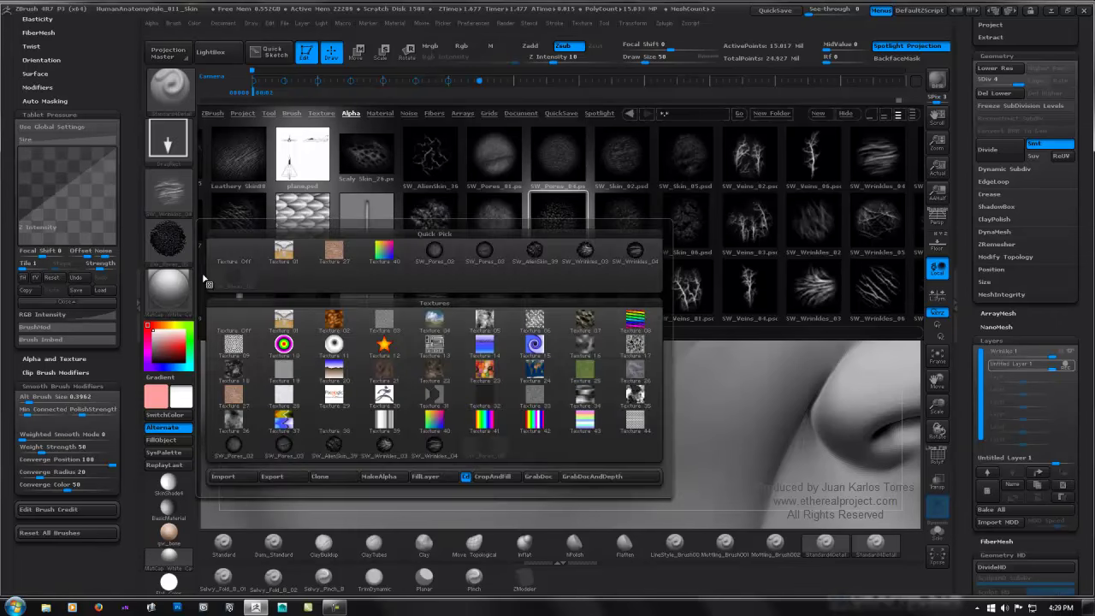
pyautogui.click(385, 476)
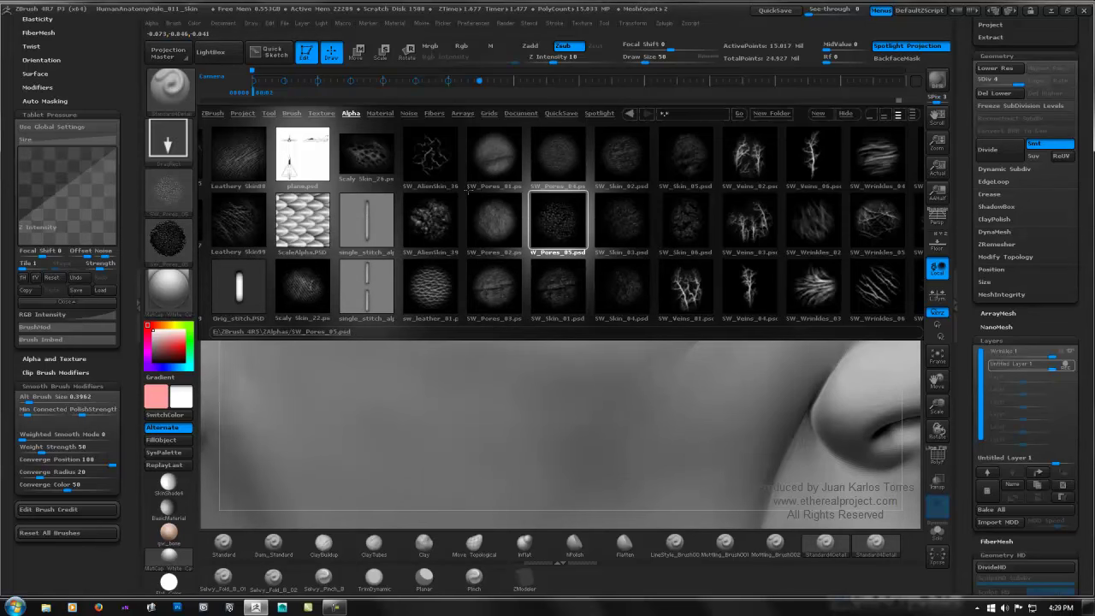
# Step: Turn the brush texture off and review the converted alphas in the alpha palette
pyautogui.moveTo(456, 191); pyautogui.dragTo(579, 182)
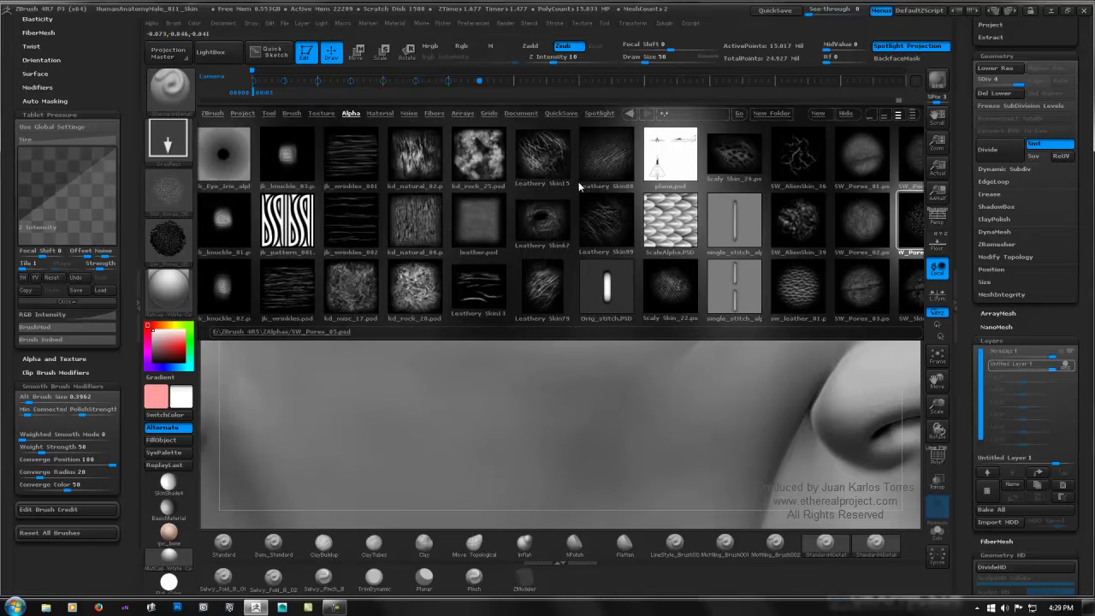
pyautogui.hscroll(-1, 579, 182)
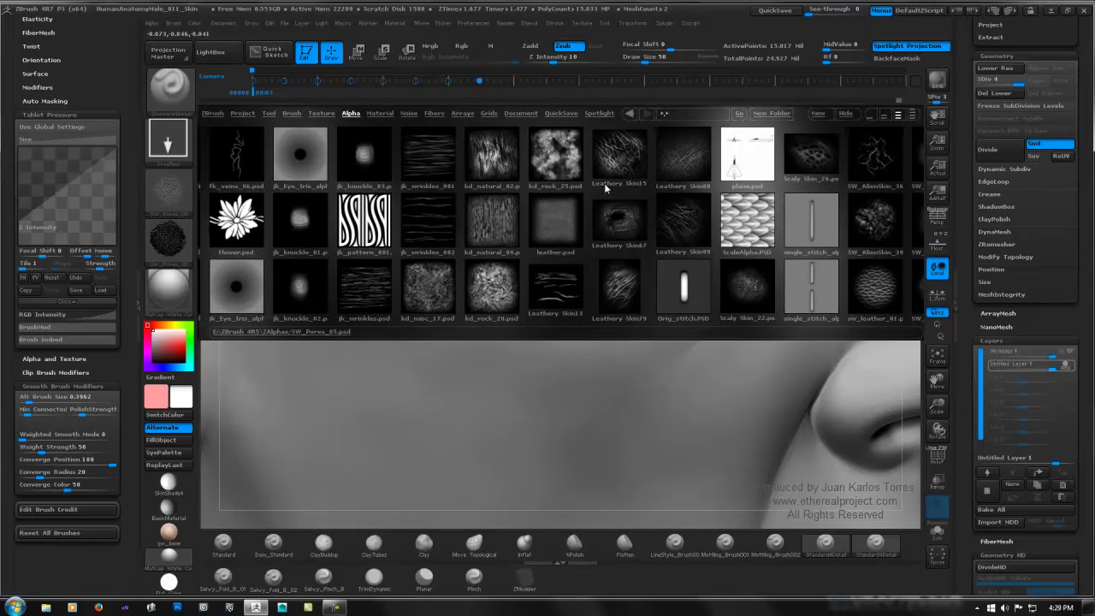
pyautogui.hscroll(-4, 610, 183)
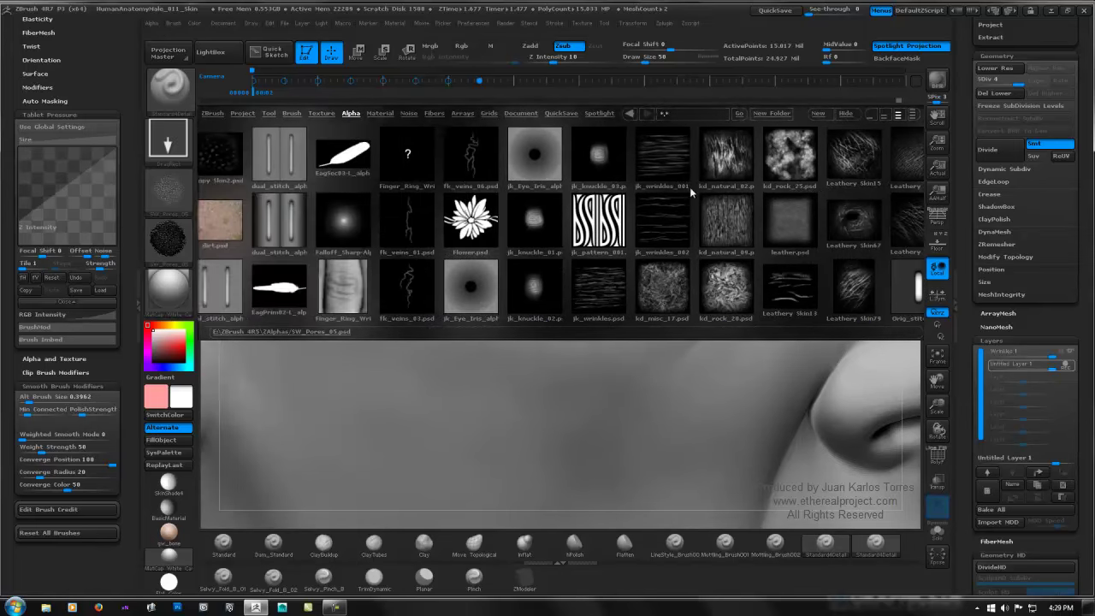
pyautogui.moveTo(691, 190); pyautogui.dragTo(785, 185)
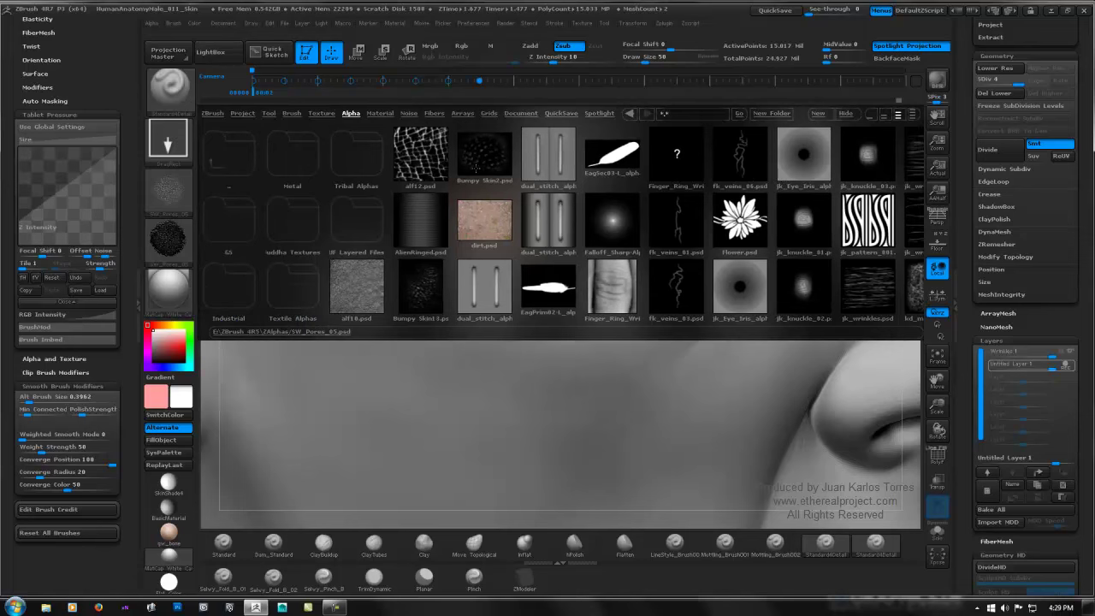
pyautogui.click(171, 241)
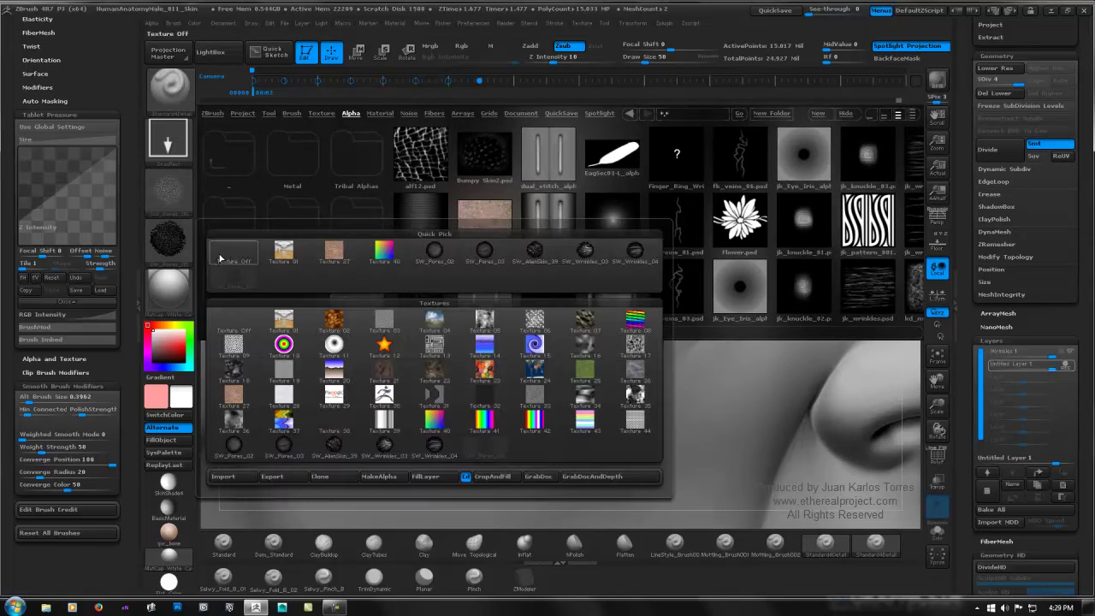
pyautogui.click(219, 257)
pyautogui.click(169, 189)
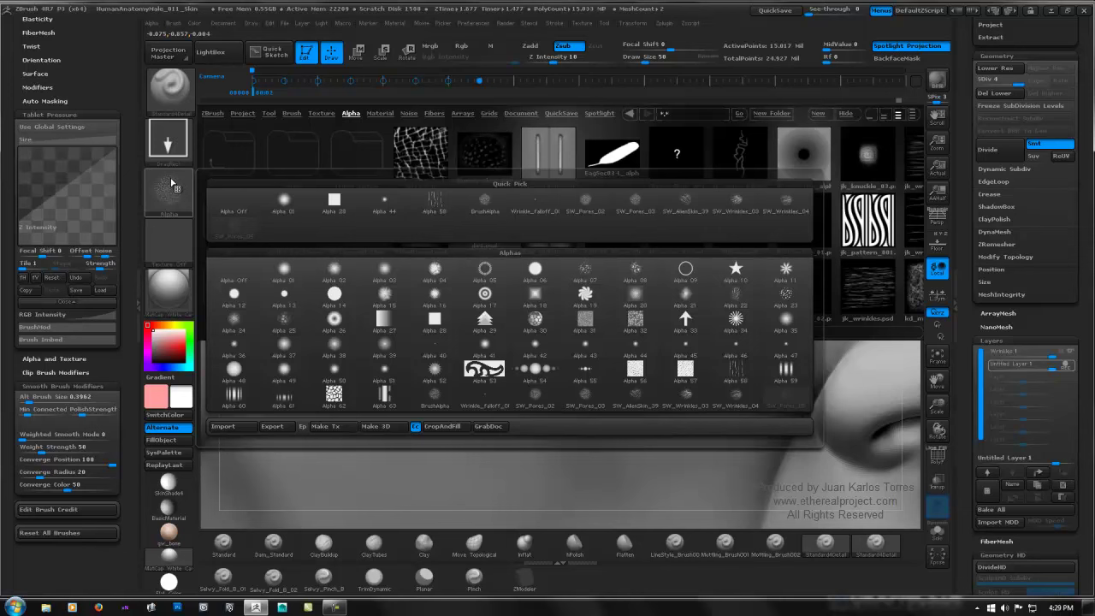
pyautogui.moveTo(731, 297)
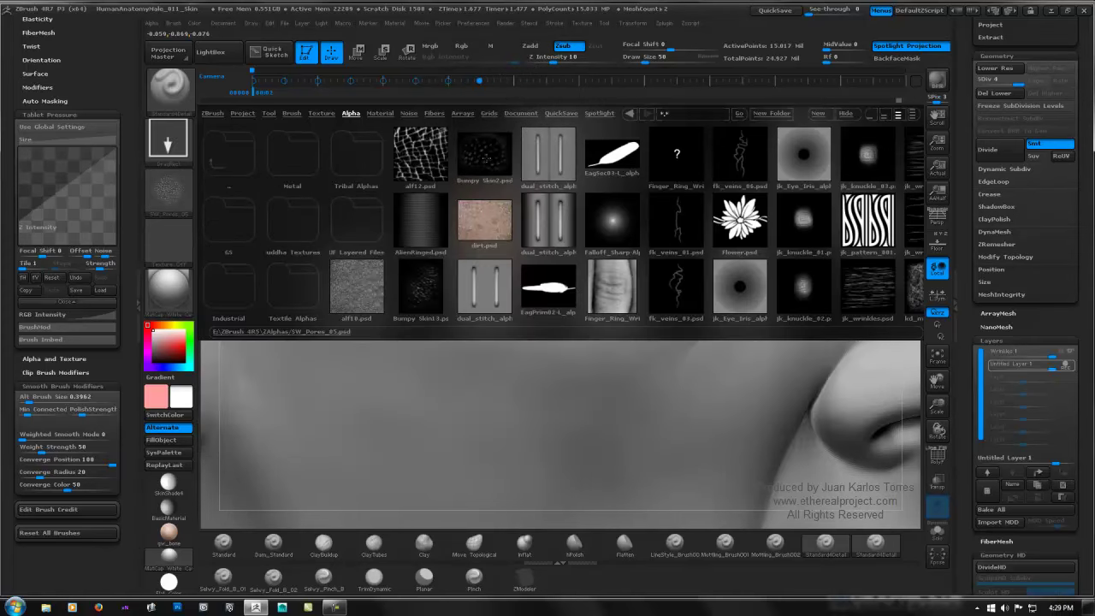
# Step: Load Bumpy Skin13 from the alpha library as the brush alpha and close the library
pyautogui.click(479, 153)
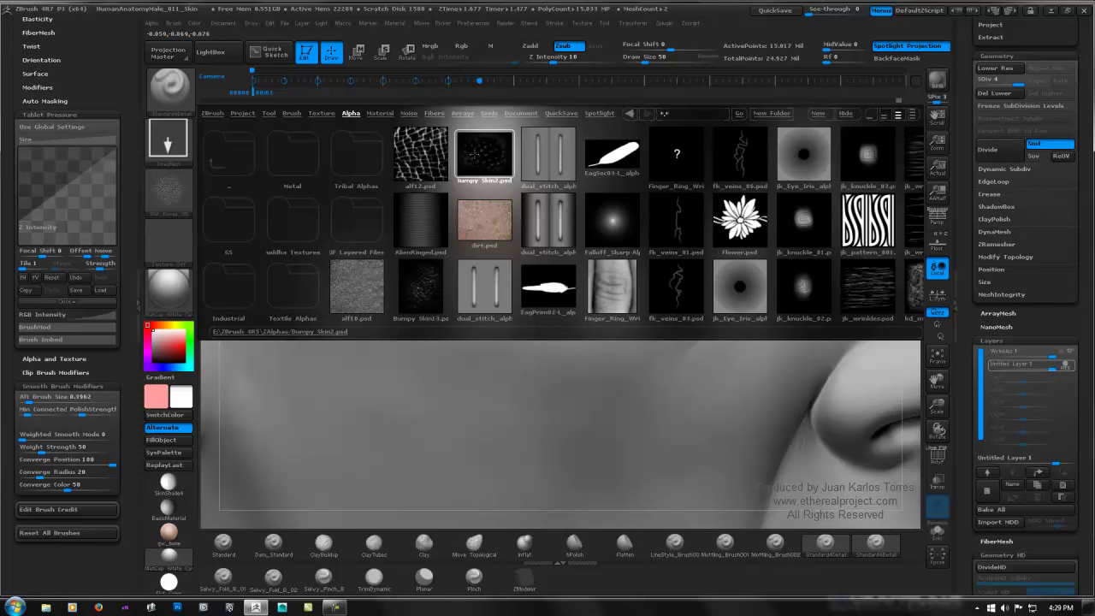
pyautogui.doubleClick(475, 158)
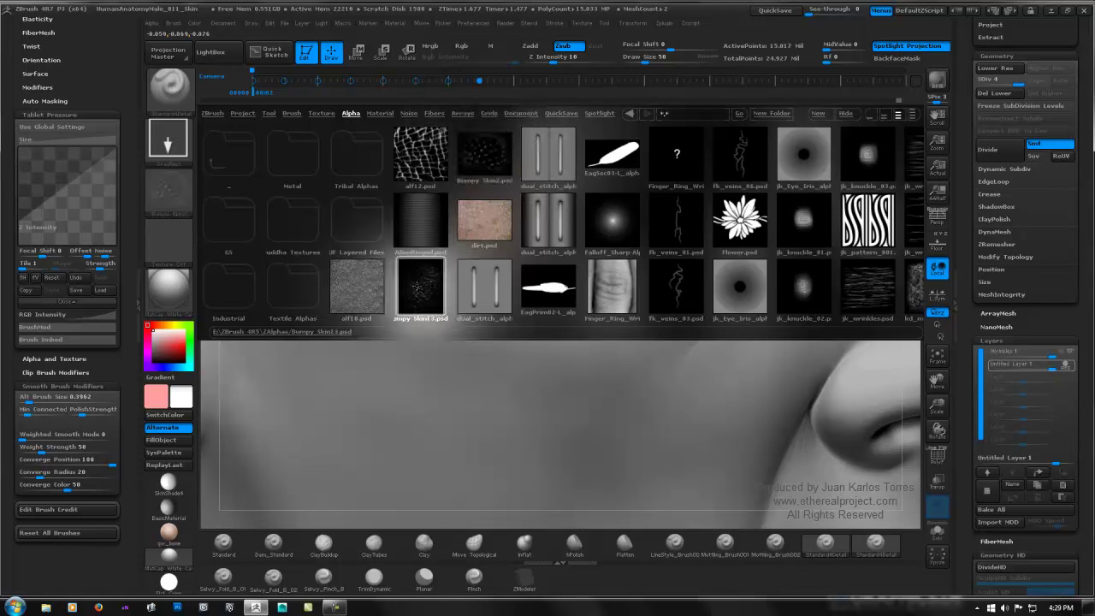
pyautogui.doubleClick(418, 285)
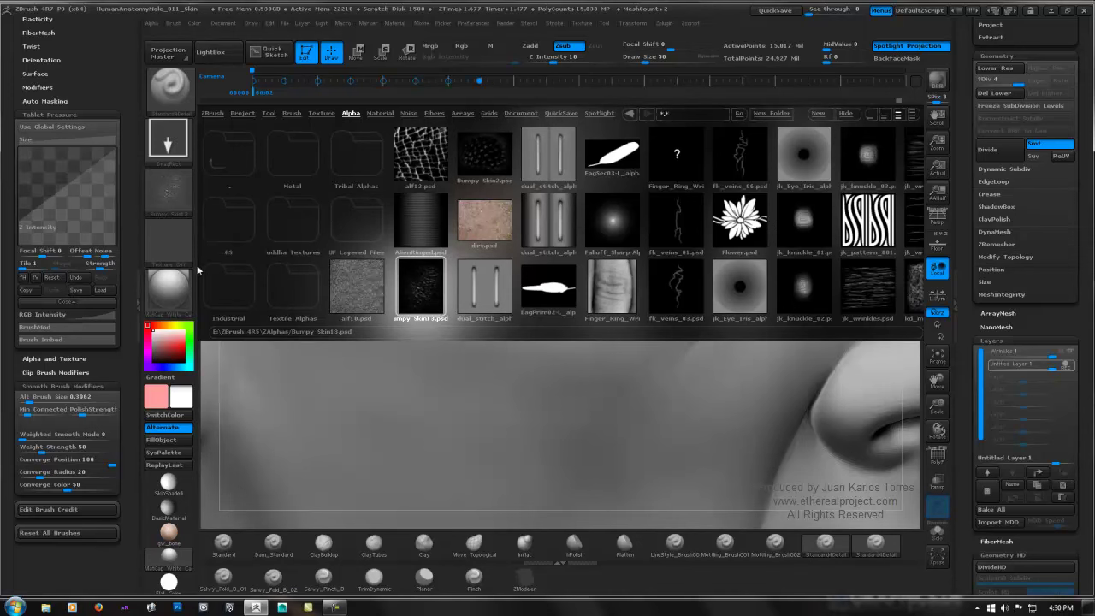
pyautogui.press(',')
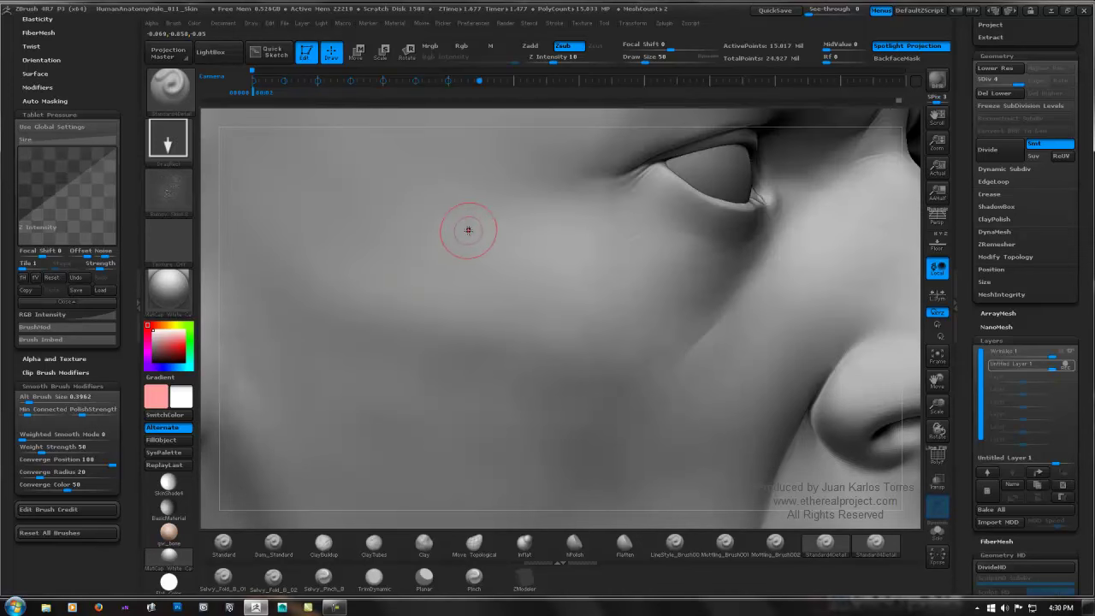
# Step: Switch the brush stroke to Spray and set its Placement variance to 0.75714 in the stroke modifiers
pyautogui.click(173, 144)
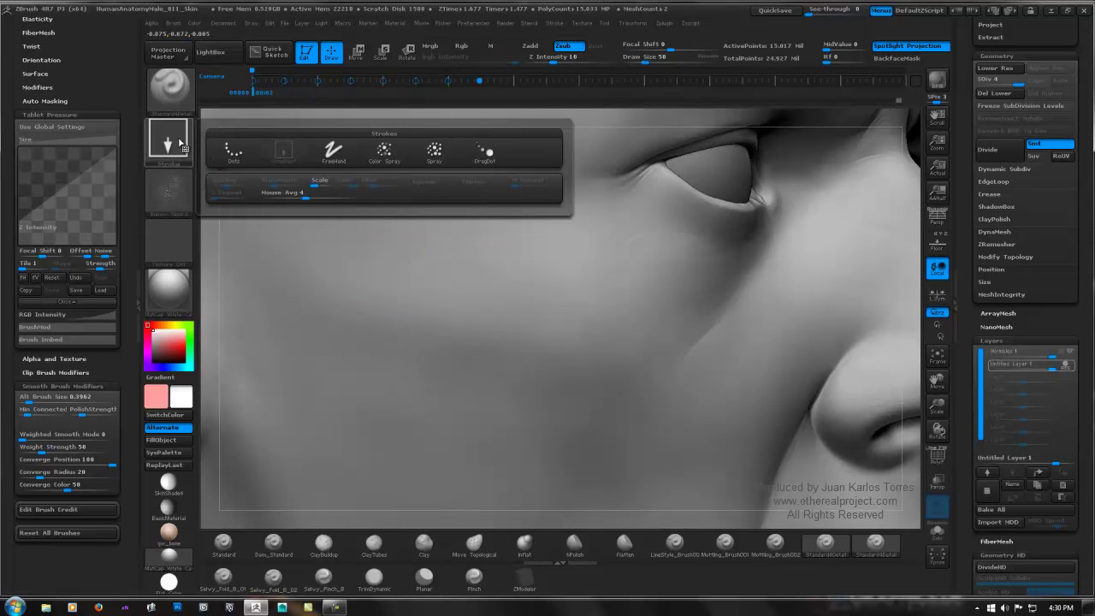
pyautogui.click(386, 150)
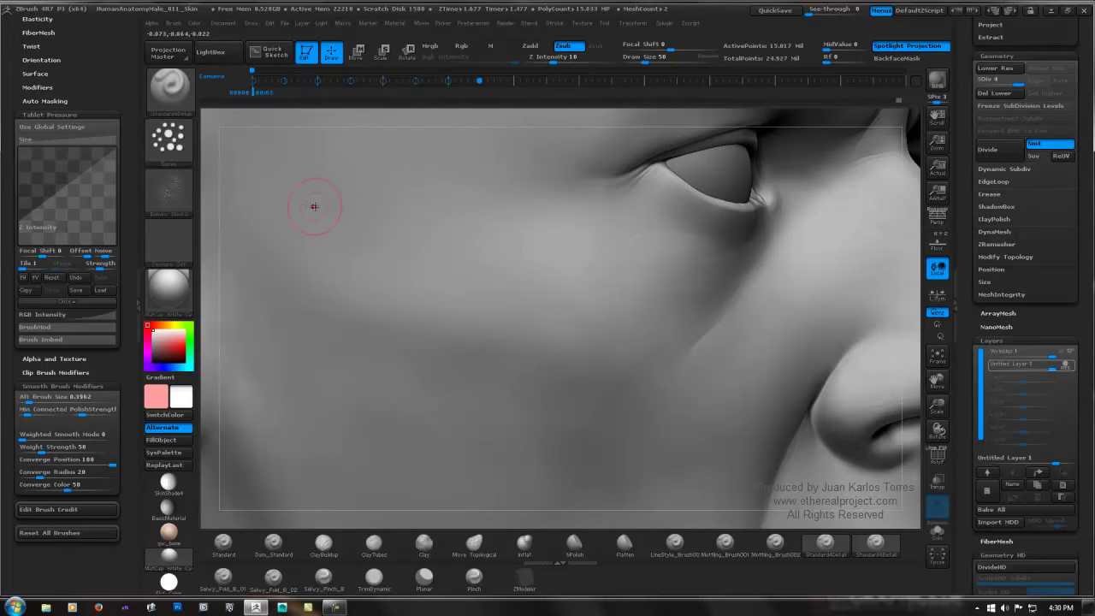
pyautogui.moveTo(129, 159); pyautogui.dragTo(129, 331)
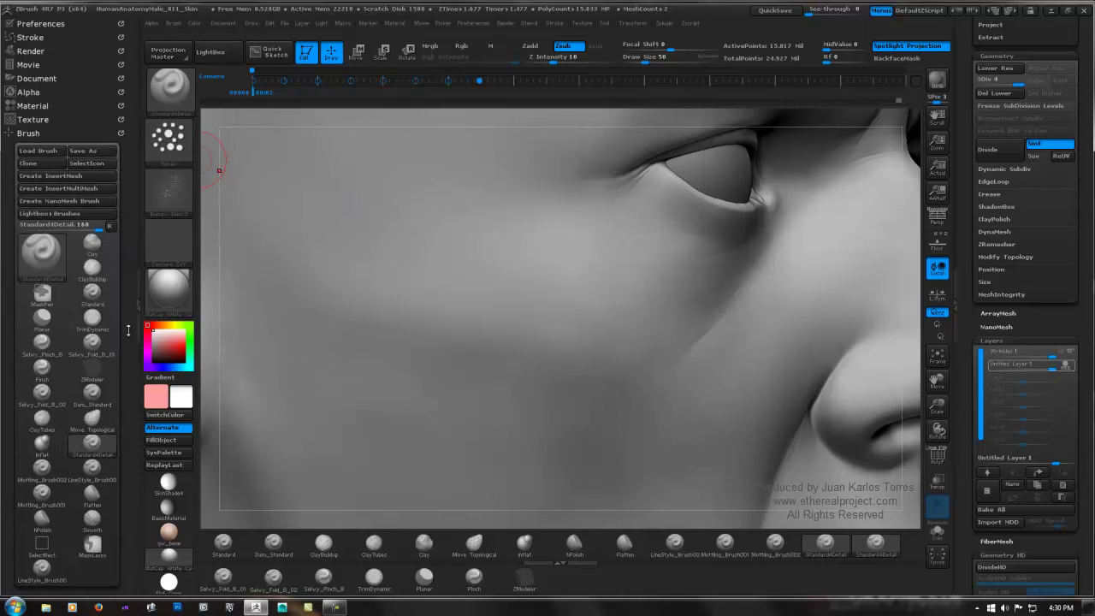
pyautogui.click(55, 39)
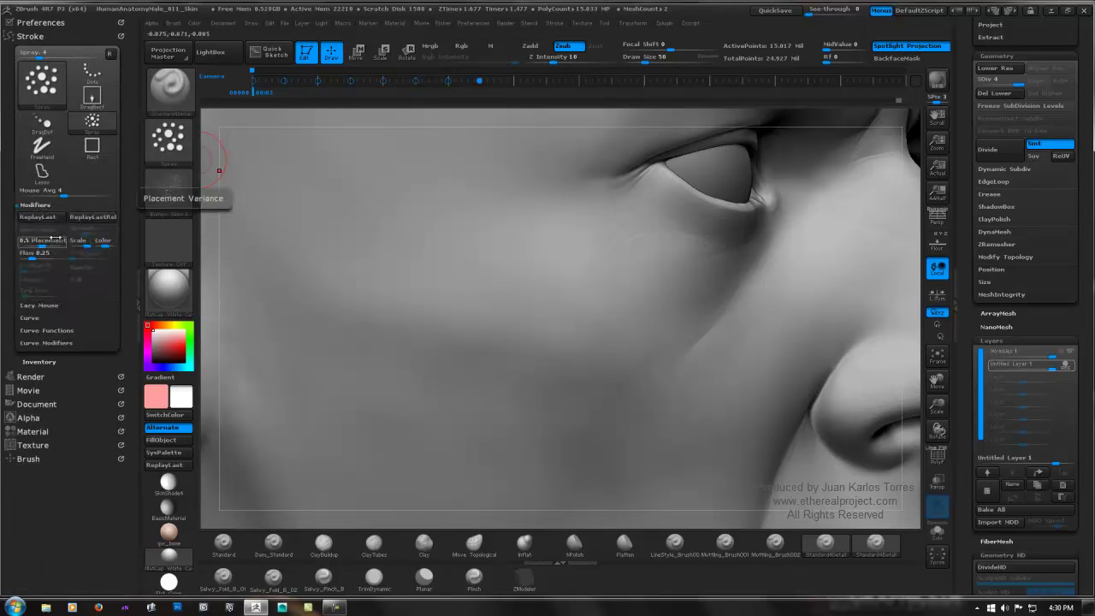
pyautogui.click(168, 139)
pyautogui.press('ctrl')
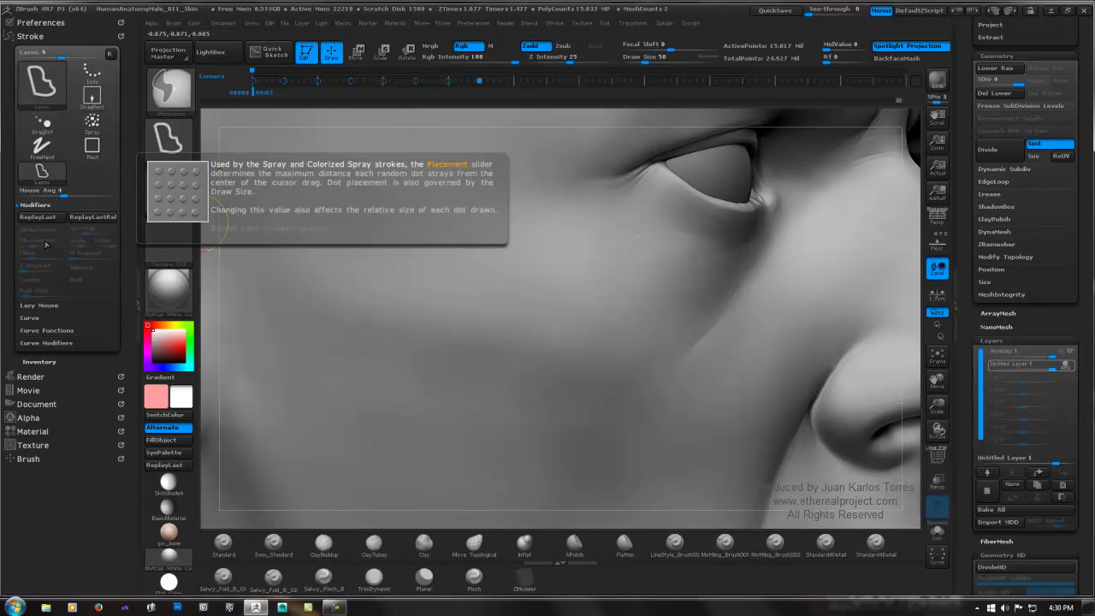
pyautogui.moveTo(42, 244); pyautogui.dragTo(48, 244)
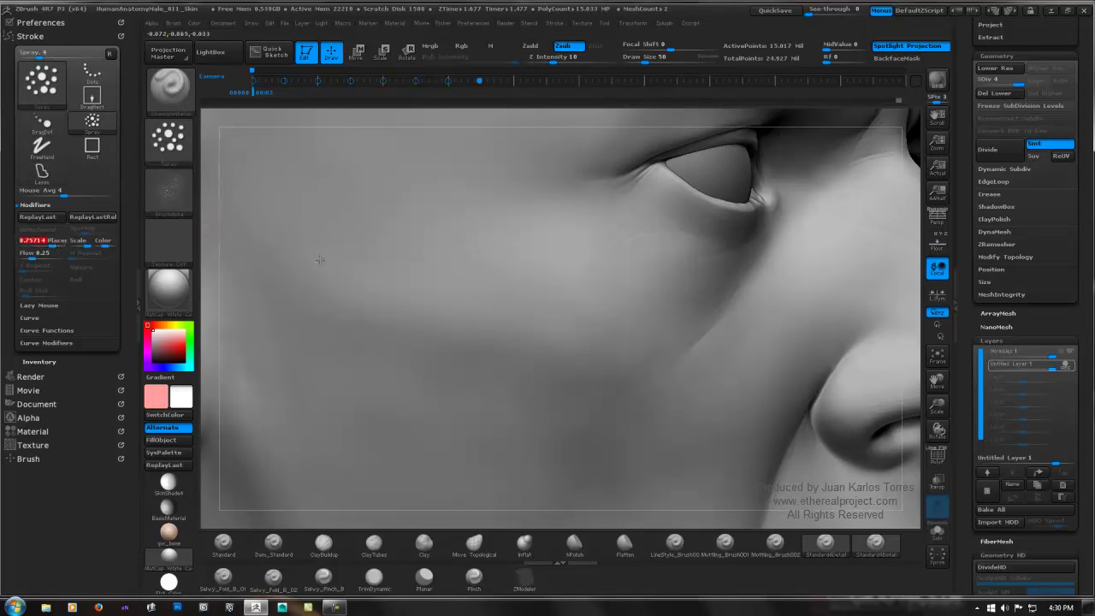
# Step: Set the Z Intensity to 40, spray a test patch of skin texture on the cheek, and undo it
pyautogui.press('ctrl')
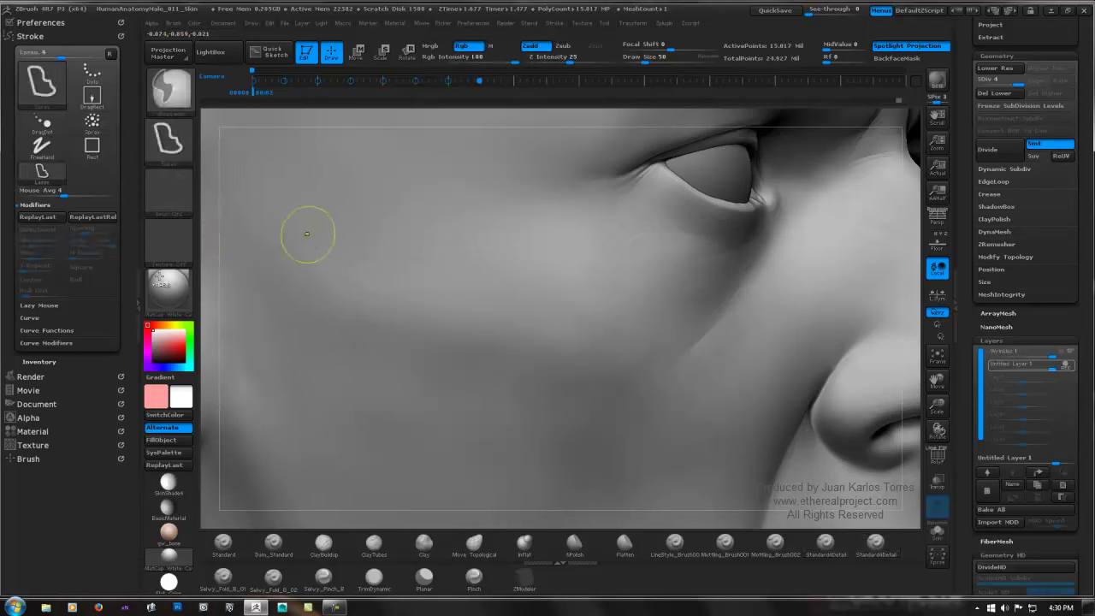
pyautogui.click(567, 57)
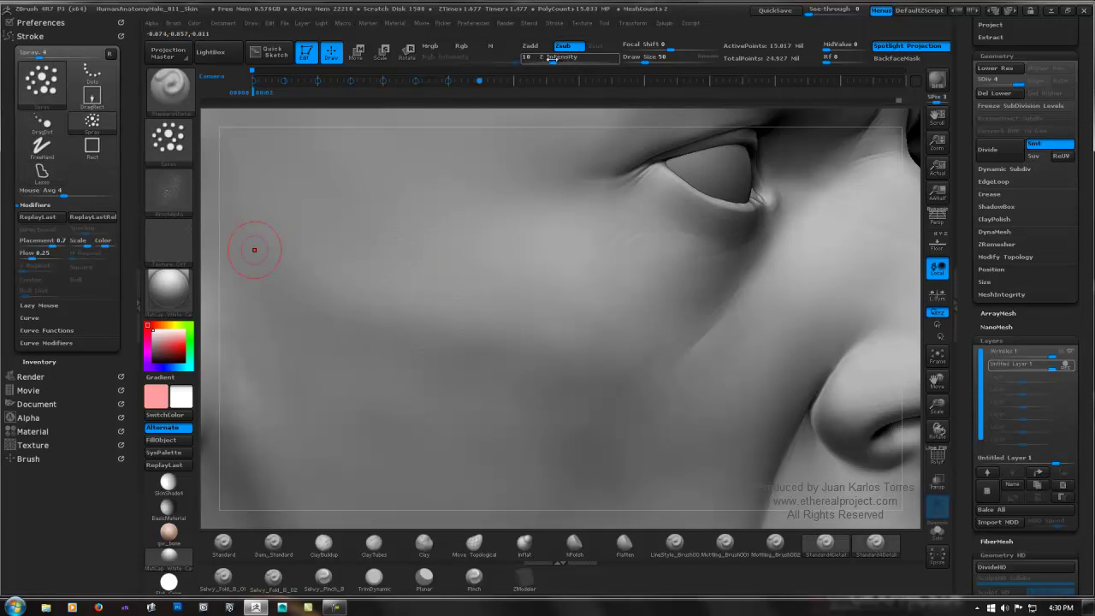
pyautogui.moveTo(561, 59); pyautogui.dragTo(582, 58)
pyautogui.moveTo(299, 270)
pyautogui.mouseDown()
pyautogui.moveTo(390, 291)
pyautogui.moveTo(421, 352)
pyautogui.mouseUp()
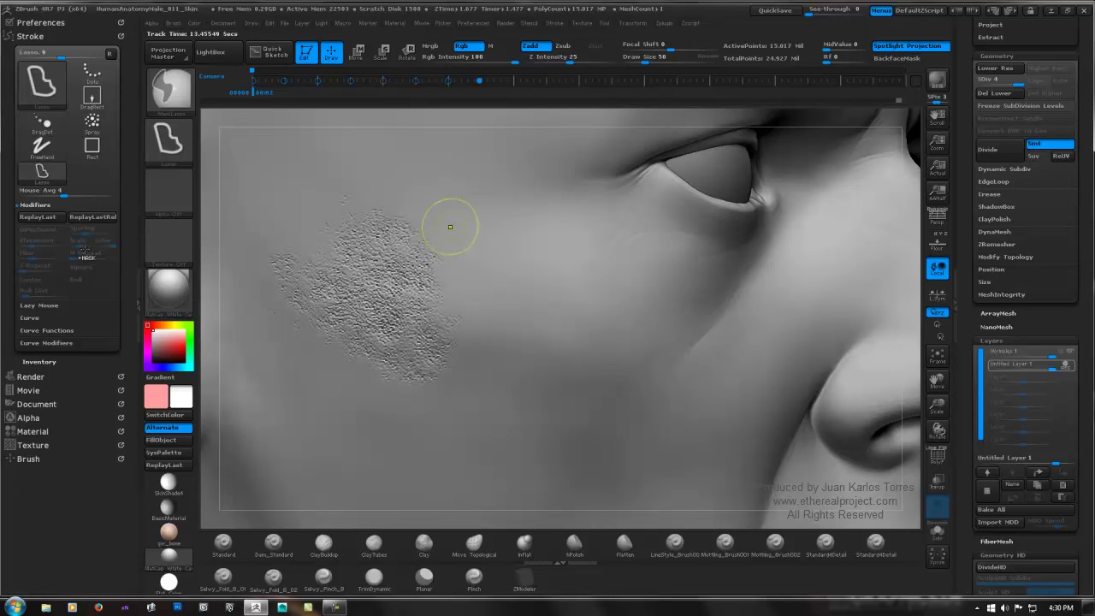
pyautogui.hotkey('ctrl', 'z')
# Step: Lower the Spray stroke's Placement variance, try a test stroke on the cheek, and undo it
pyautogui.moveTo(52, 244); pyautogui.dragTo(26, 246)
pyautogui.moveTo(352, 219); pyautogui.dragTo(436, 329)
pyautogui.press('ctrl')
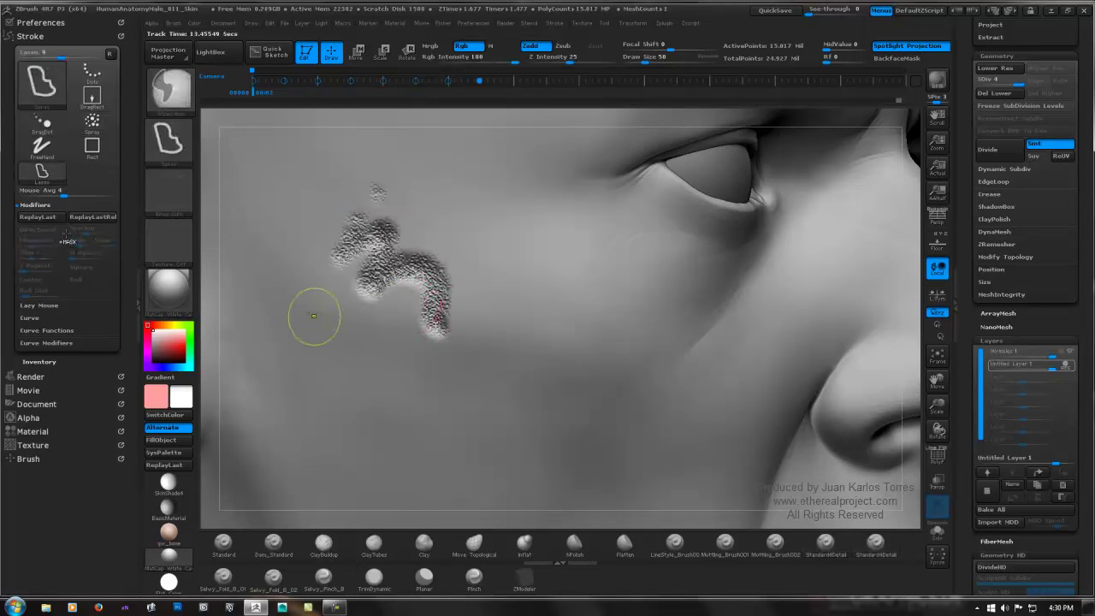
pyautogui.hotkey('ctrl', 'z')
# Step: Set the Spray stroke's Placement variance to 1, try a test stroke on the cheek, and undo it
pyautogui.moveTo(33, 244); pyautogui.dragTo(67, 241)
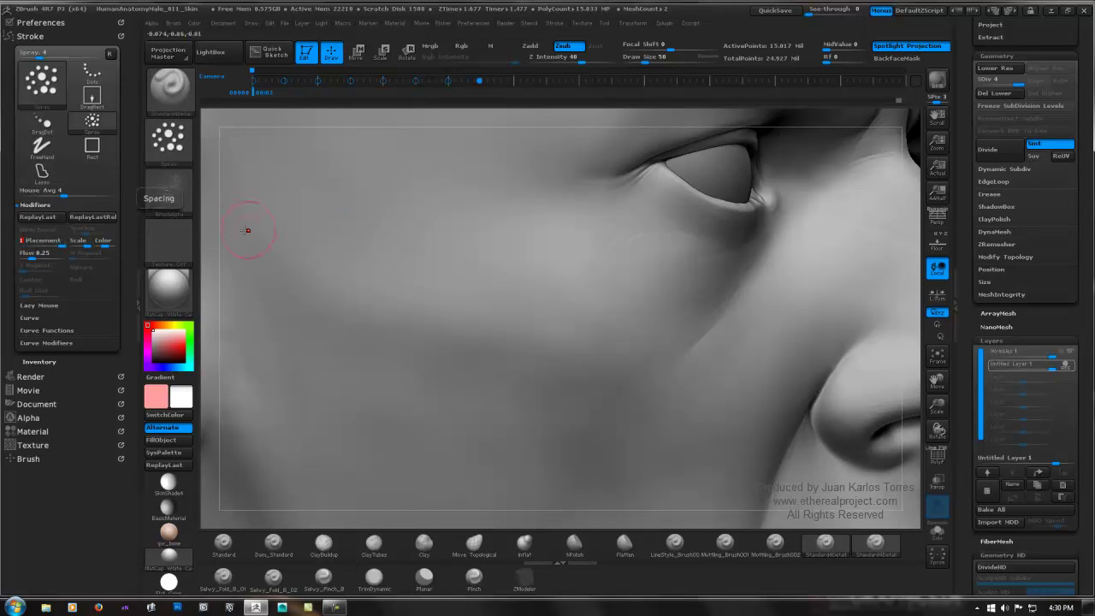
pyautogui.moveTo(311, 212)
pyautogui.mouseDown()
pyautogui.moveTo(385, 291)
pyautogui.moveTo(440, 319)
pyautogui.mouseUp()
pyautogui.press('ctrl')
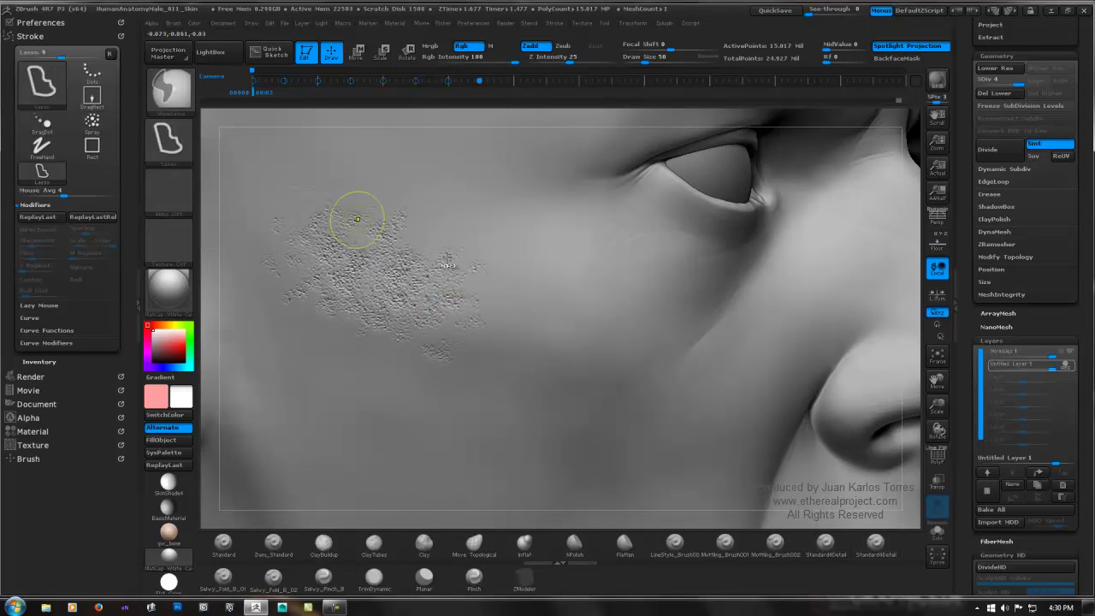
pyautogui.hotkey('ctrl', 'z')
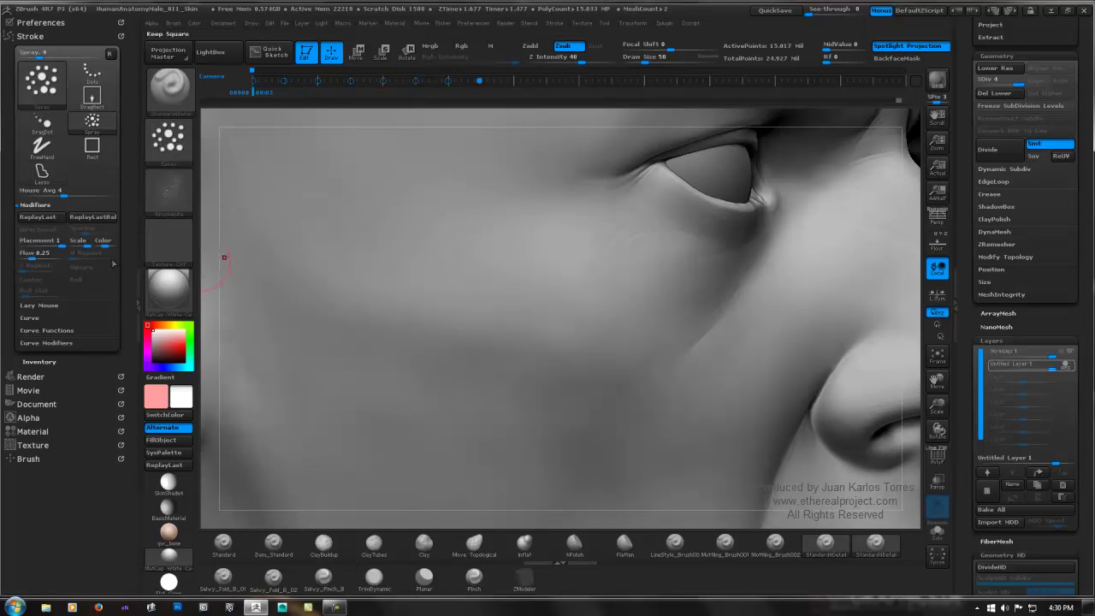
# Step: Set the Spray stroke's Scale variance to 0.3076, try a test stroke on the cheek, and undo it
pyautogui.click(86, 244)
pyautogui.moveTo(76, 246); pyautogui.dragTo(75, 246)
pyautogui.moveTo(327, 227)
pyautogui.mouseDown()
pyautogui.moveTo(398, 243)
pyautogui.moveTo(488, 303)
pyautogui.mouseUp()
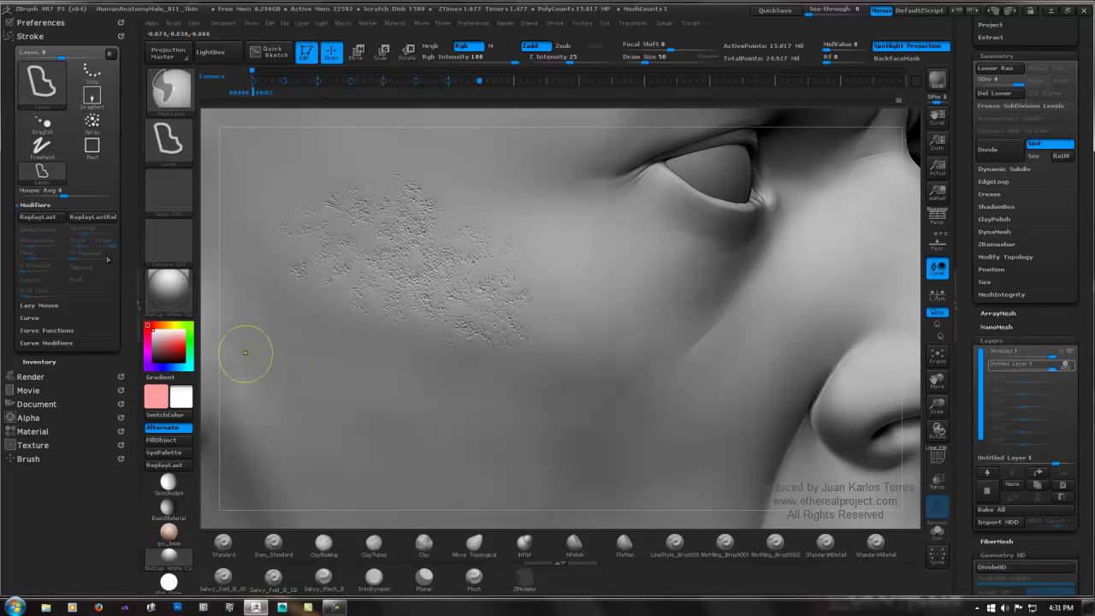
pyautogui.hotkey('ctrl', 'z')
# Step: Try a cheek stroke with Color intensity variance at 0.8461, undo it, and set the variance to 0.6538
pyautogui.click(79, 245)
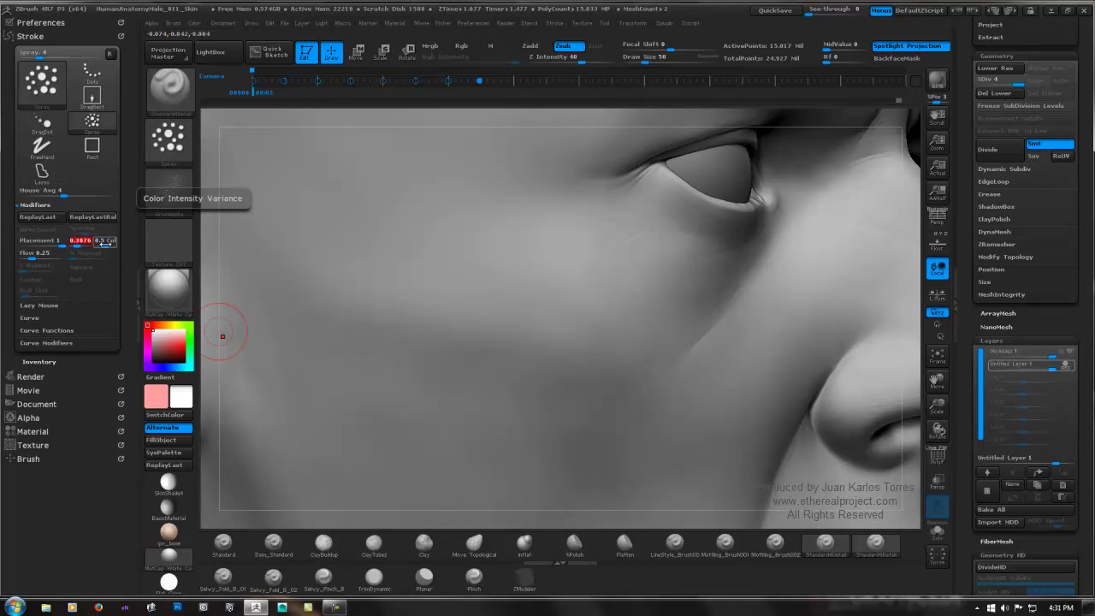
pyautogui.moveTo(105, 244); pyautogui.dragTo(112, 245)
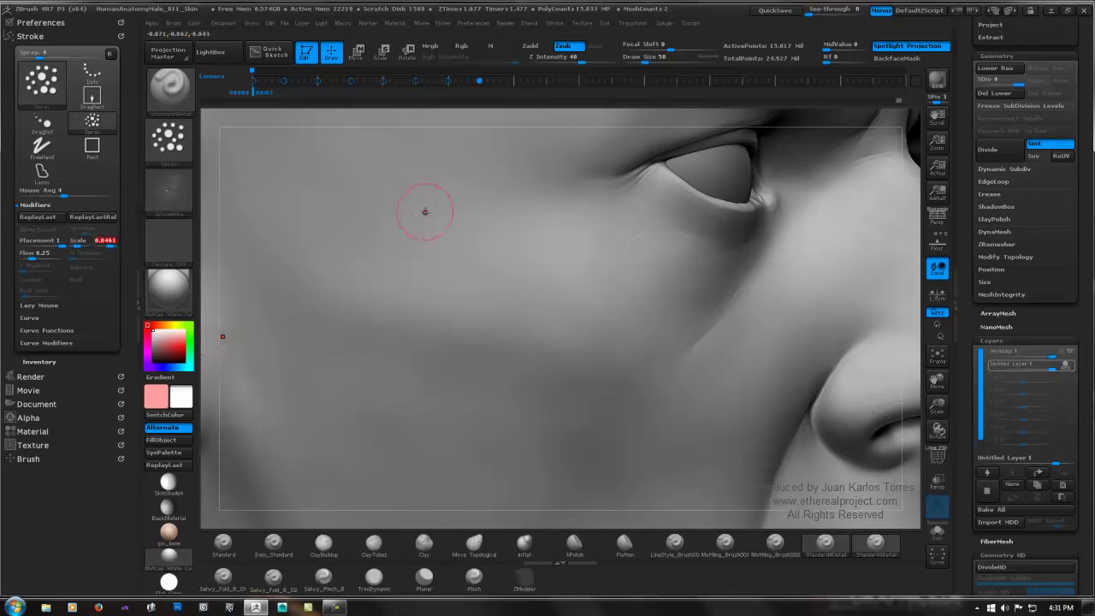
pyautogui.moveTo(425, 213)
pyautogui.mouseDown()
pyautogui.moveTo(376, 246)
pyautogui.moveTo(406, 301)
pyautogui.mouseUp()
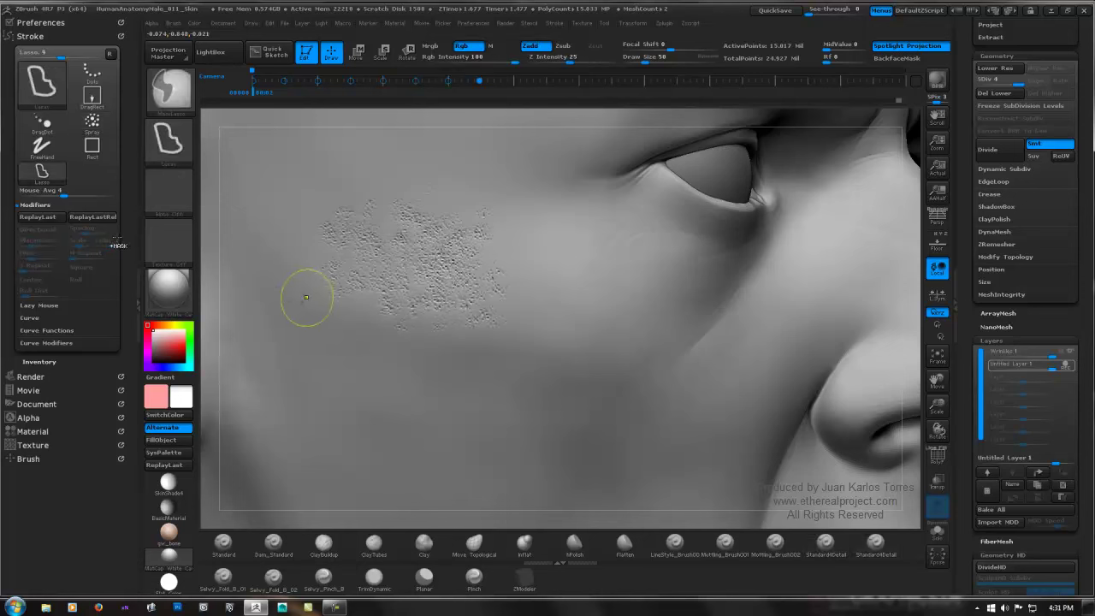
pyautogui.hotkey('ctrl', 'z')
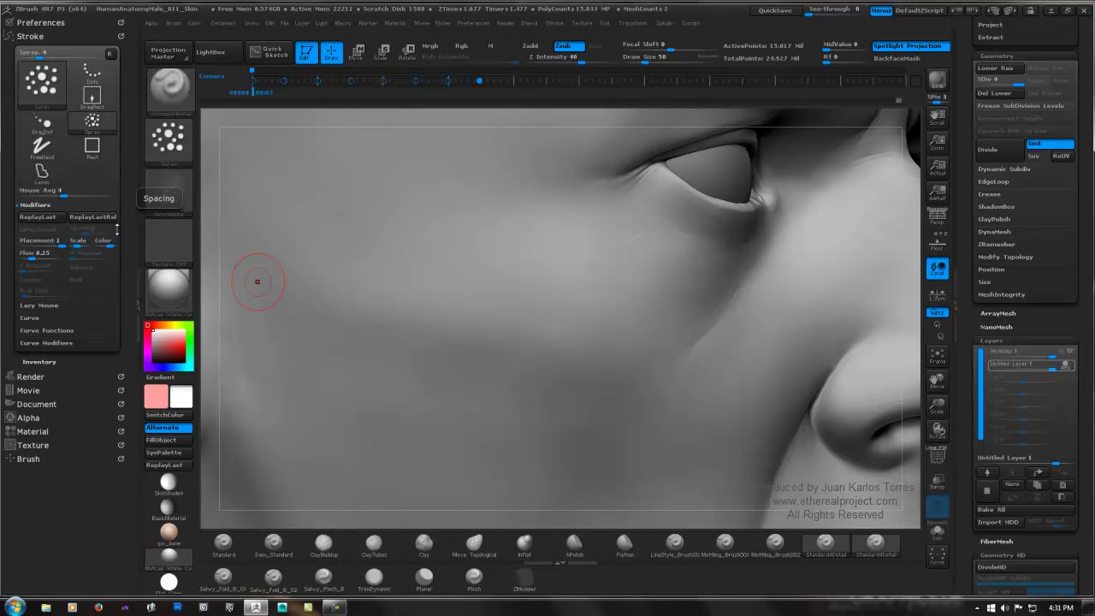
pyautogui.moveTo(109, 242); pyautogui.dragTo(107, 244)
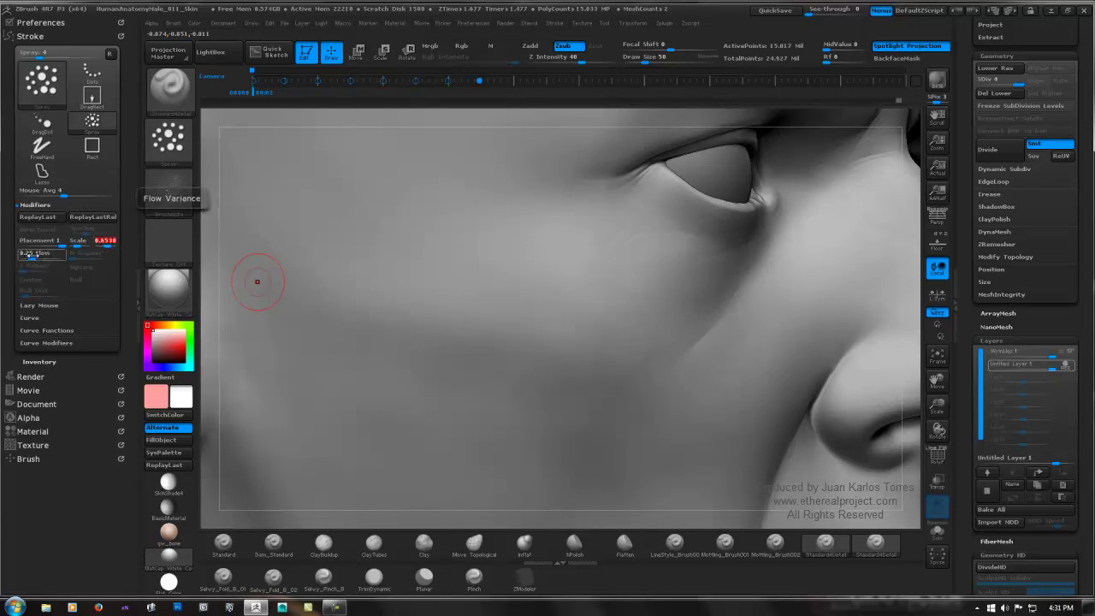
# Step: Test the spray stroke on the cheek with Flow at 0.81428 and 0.11428, and undo both strokes
pyautogui.moveTo(32, 255); pyautogui.dragTo(55, 257)
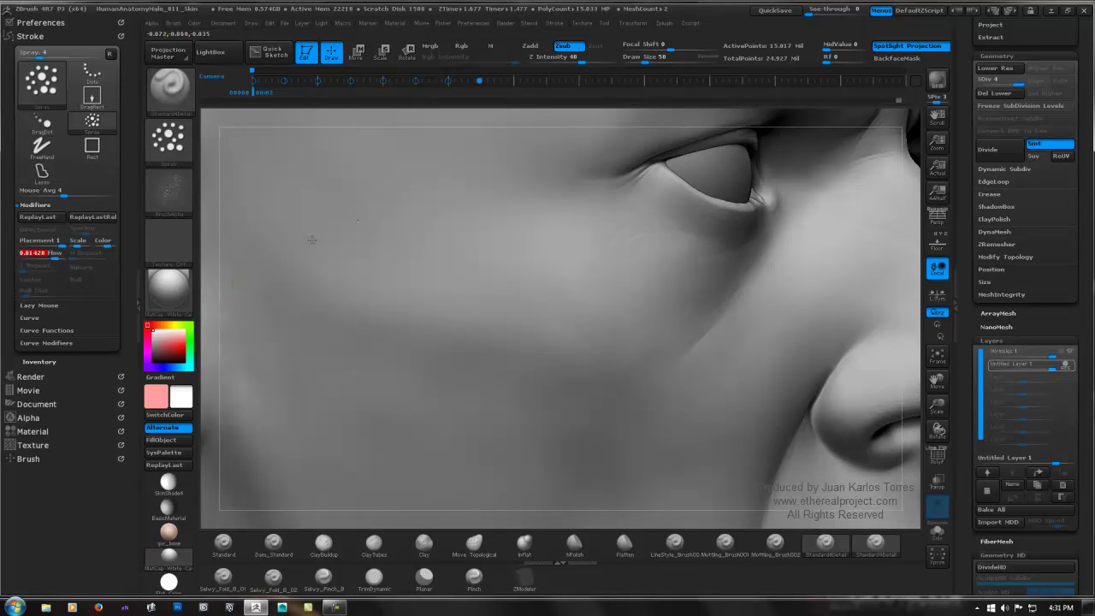
pyautogui.moveTo(311, 239)
pyautogui.mouseDown()
pyautogui.moveTo(445, 261)
pyautogui.moveTo(453, 315)
pyautogui.mouseUp()
pyautogui.moveTo(54, 255); pyautogui.dragTo(27, 258)
pyautogui.moveTo(324, 364); pyautogui.dragTo(452, 445)
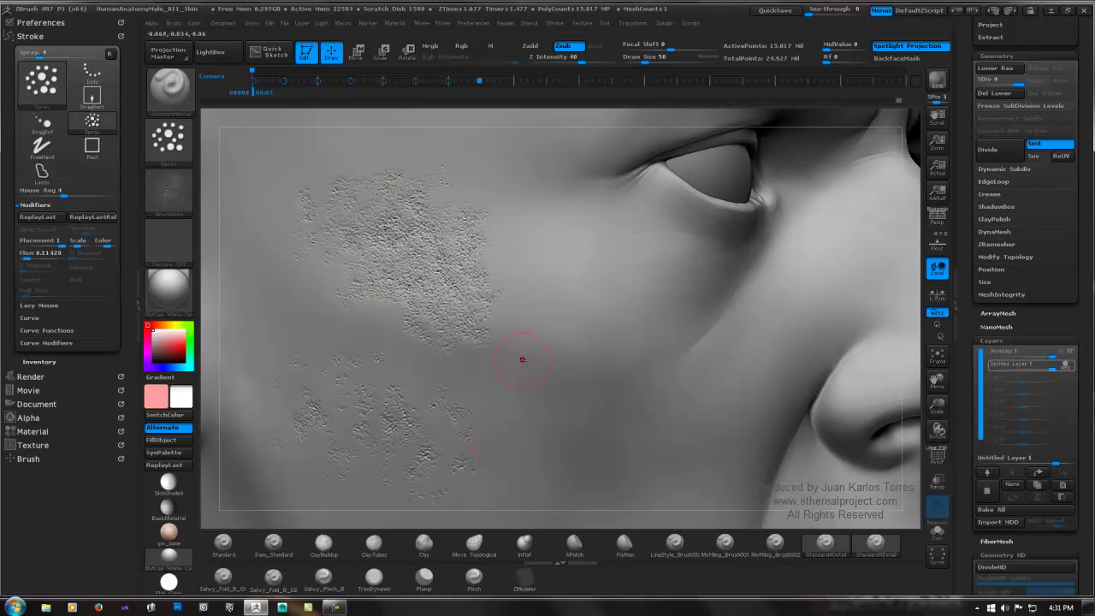
pyautogui.press('ctrl')
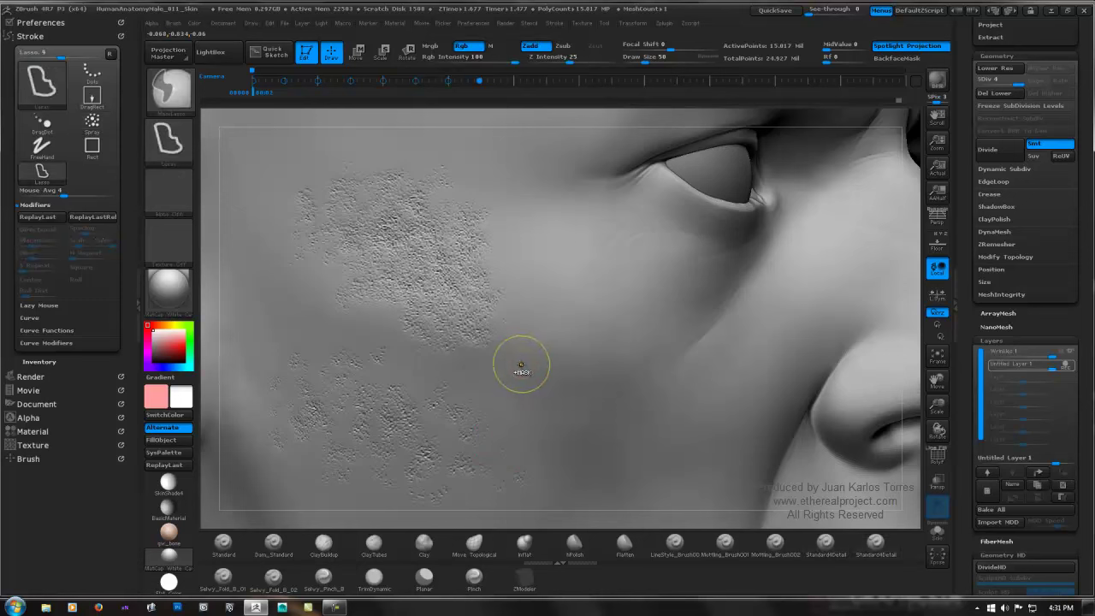
pyautogui.hotkey('ctrl', 'z')
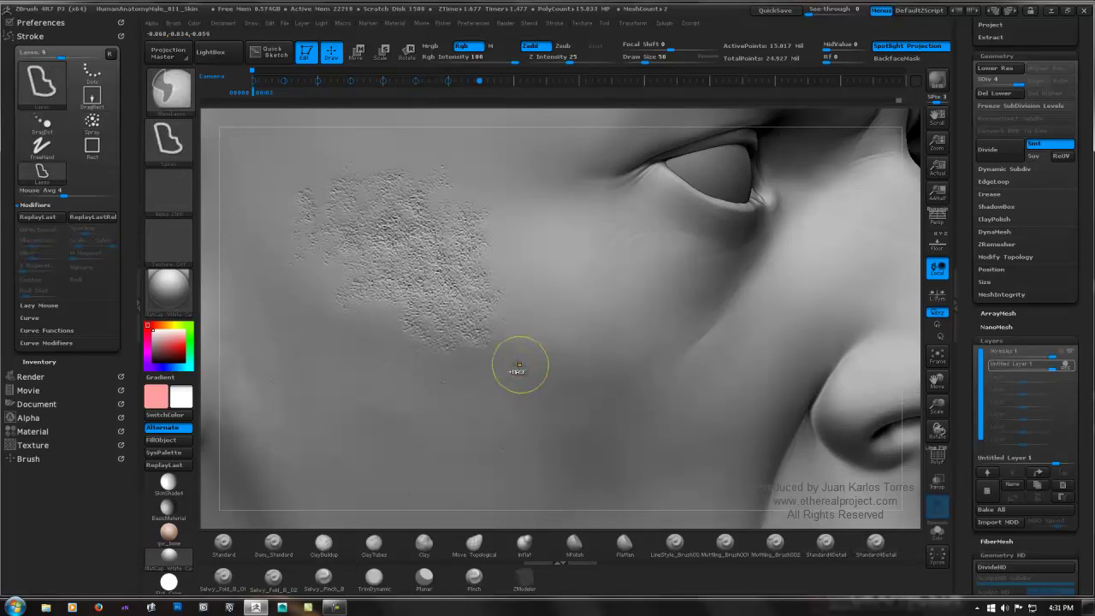
pyautogui.hotkey('ctrl', 'z')
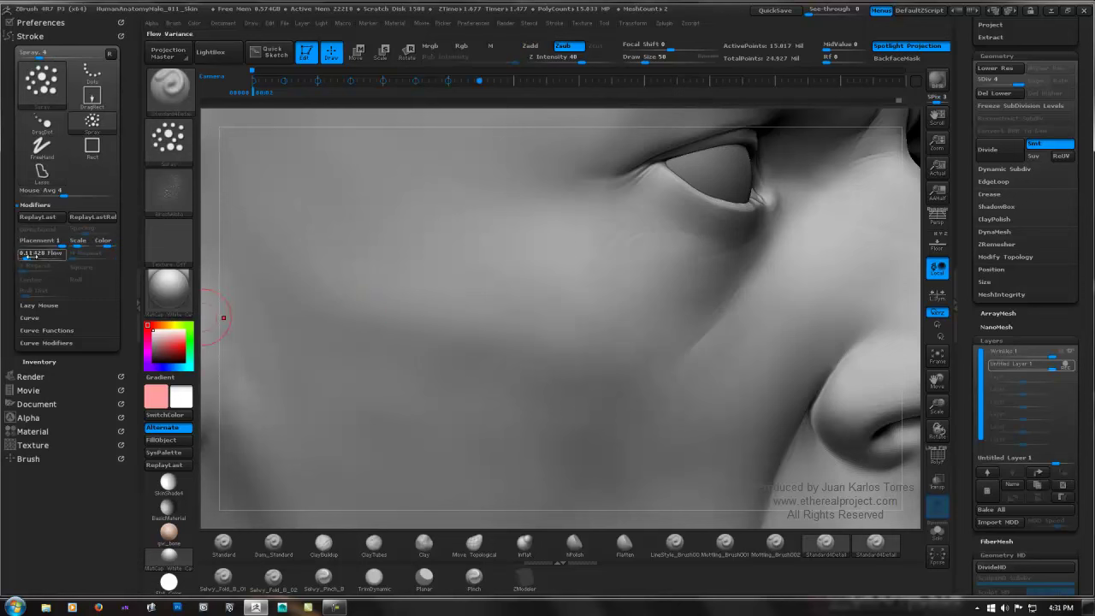
# Step: Try a sparser spray stroke on the cheek with Flow at 0.08571, and undo it
pyautogui.click(26, 257)
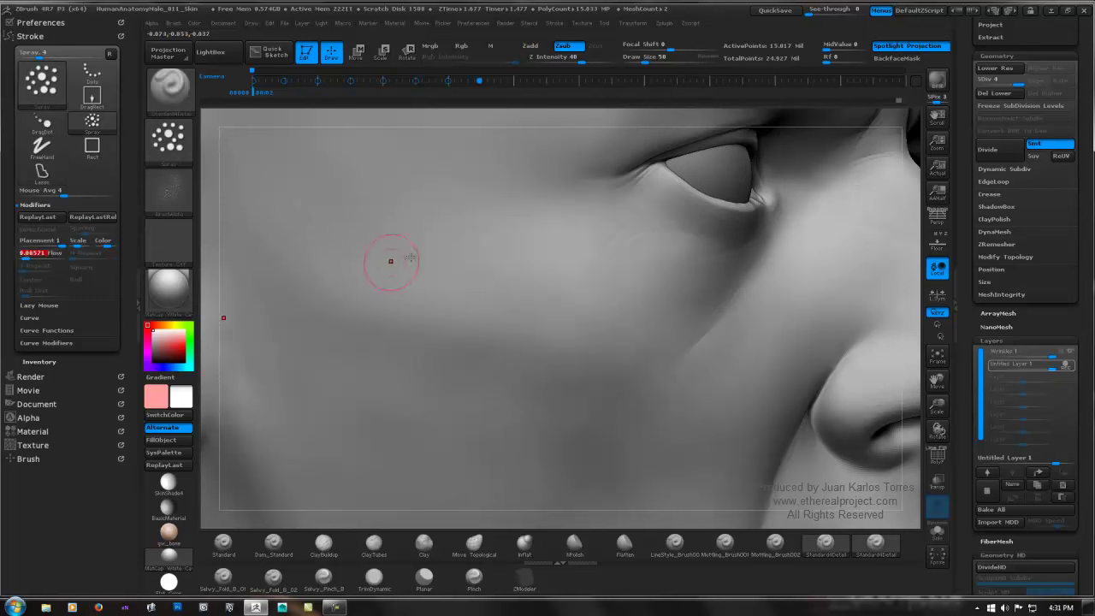
pyautogui.moveTo(391, 261); pyautogui.dragTo(483, 347)
pyautogui.moveTo(572, 359); pyautogui.dragTo(565, 344)
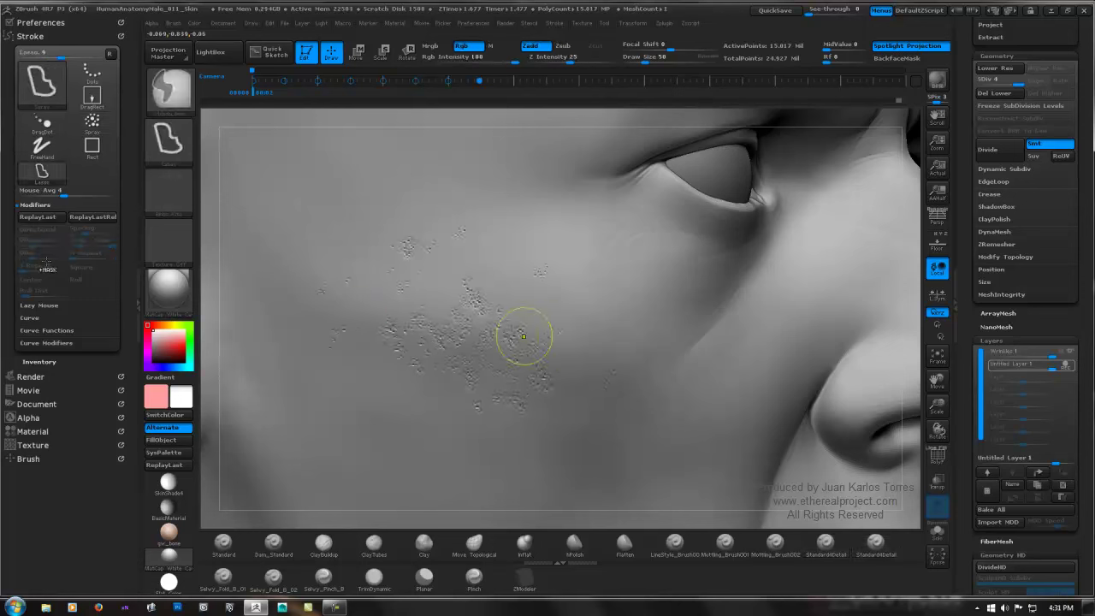
pyautogui.hotkey('ctrl', 'z')
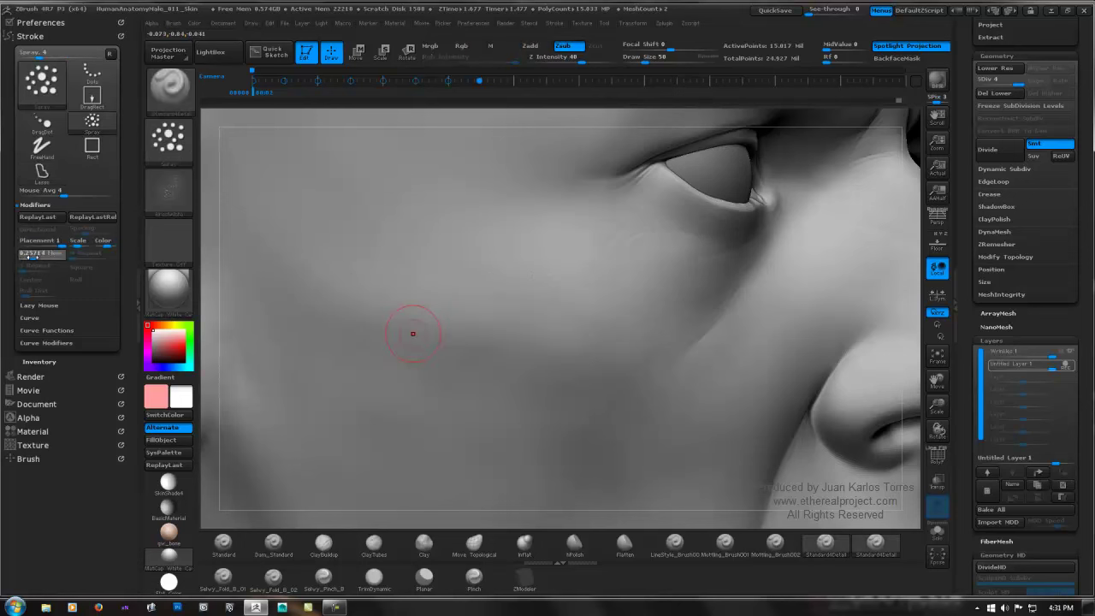
# Step: Set the spray Flow to 0.27142, try a stroke on the cheek and undo it
pyautogui.moveTo(317, 213); pyautogui.dragTo(462, 329)
pyautogui.press('ctrl')
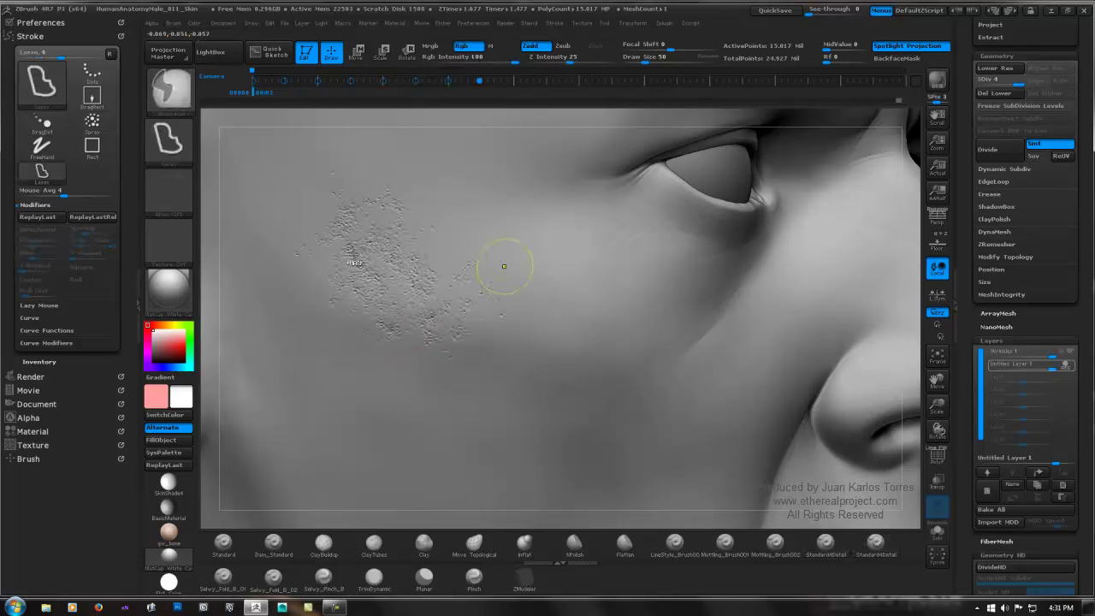
pyautogui.hotkey('ctrl', 'z')
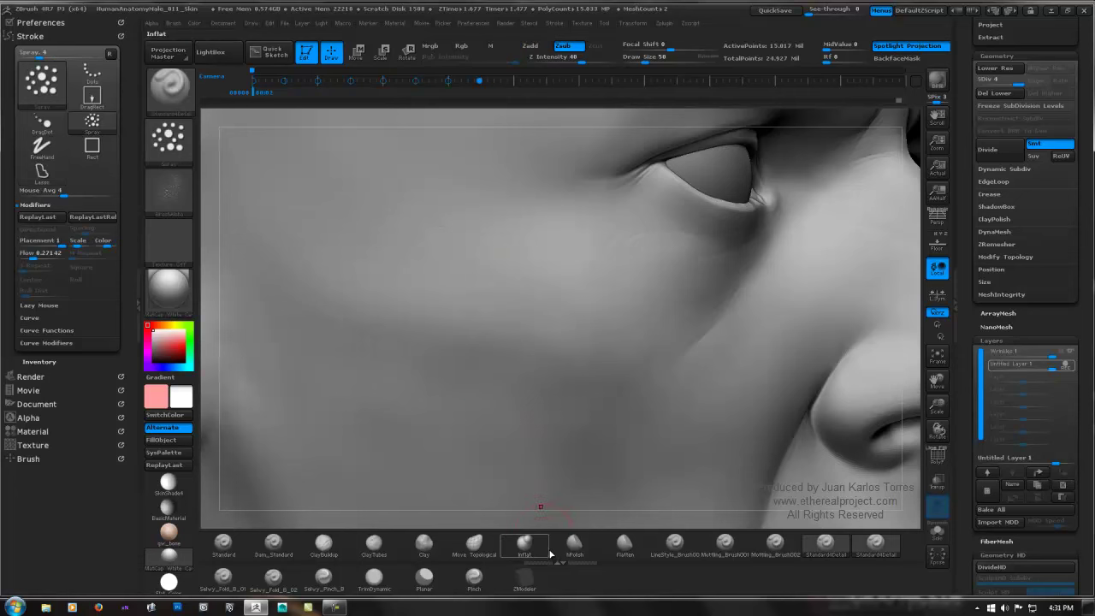
# Step: Set the brush's Z Intensity to 10 and Draw Size to 136, and spray a trial patch of pores over the cheek
pyautogui.click(175, 190)
pyautogui.moveTo(582, 58); pyautogui.dragTo(554, 64)
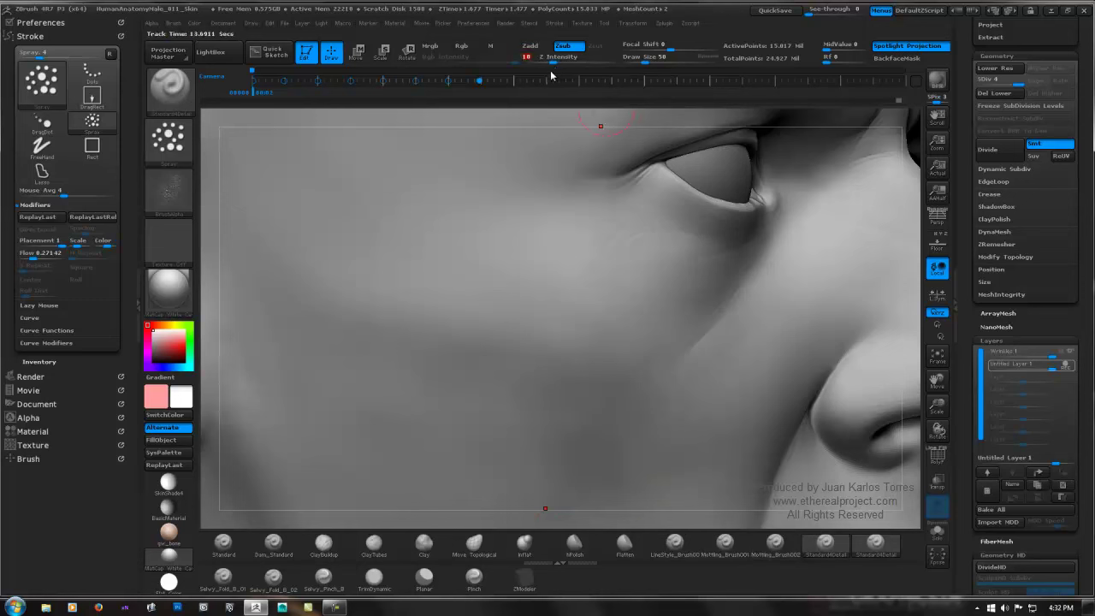
pyautogui.press('ctrl')
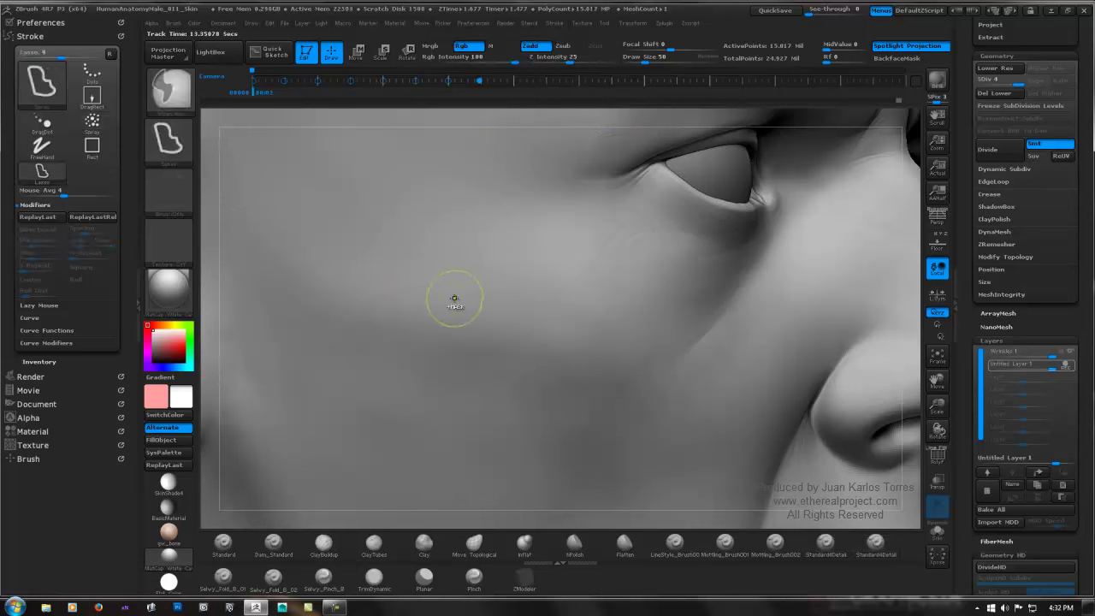
pyautogui.press('space')
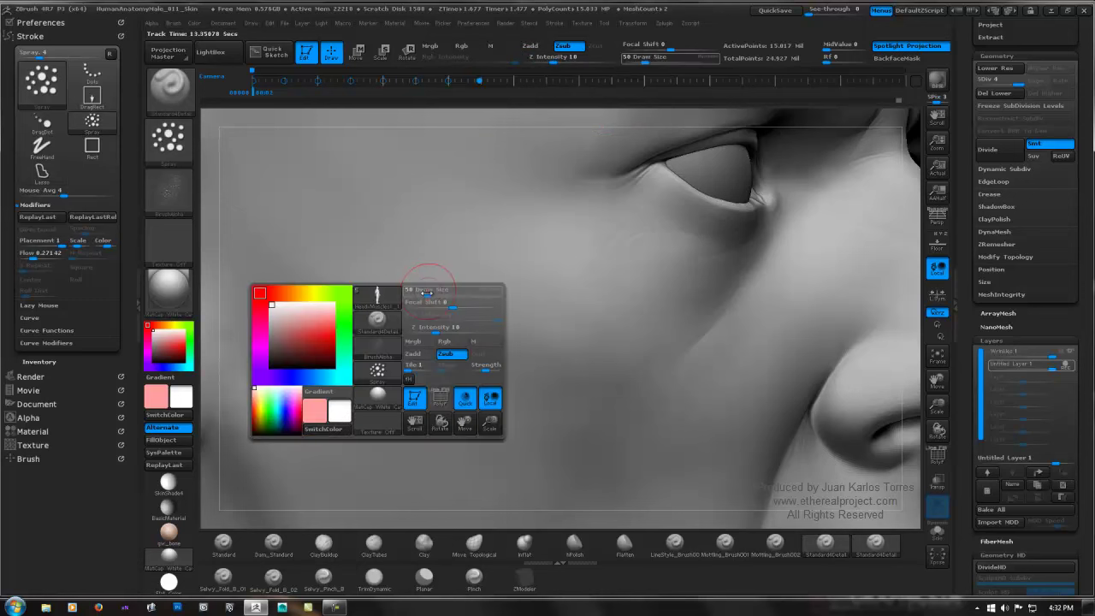
pyautogui.moveTo(432, 292); pyautogui.dragTo(441, 292)
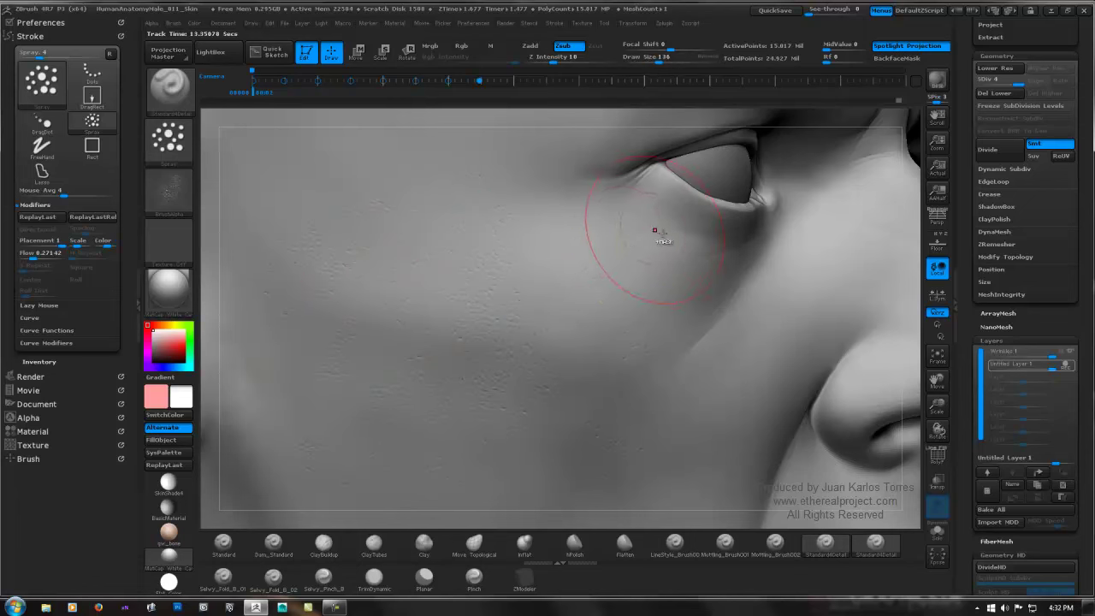
# Step: Set the stroke's Placement variance to 0.9, try it across the cheek and undo the trial strokes
pyautogui.moveTo(564, 243)
pyautogui.keyDown('ctrl'); pyautogui.mouseDown(button='right')
pyautogui.moveTo(557, 249)
pyautogui.moveTo(569, 237)
pyautogui.moveTo(542, 231)
pyautogui.moveTo(445, 243)
pyautogui.moveTo(493, 266)
pyautogui.mouseUp(button='right'); pyautogui.keyUp('ctrl')
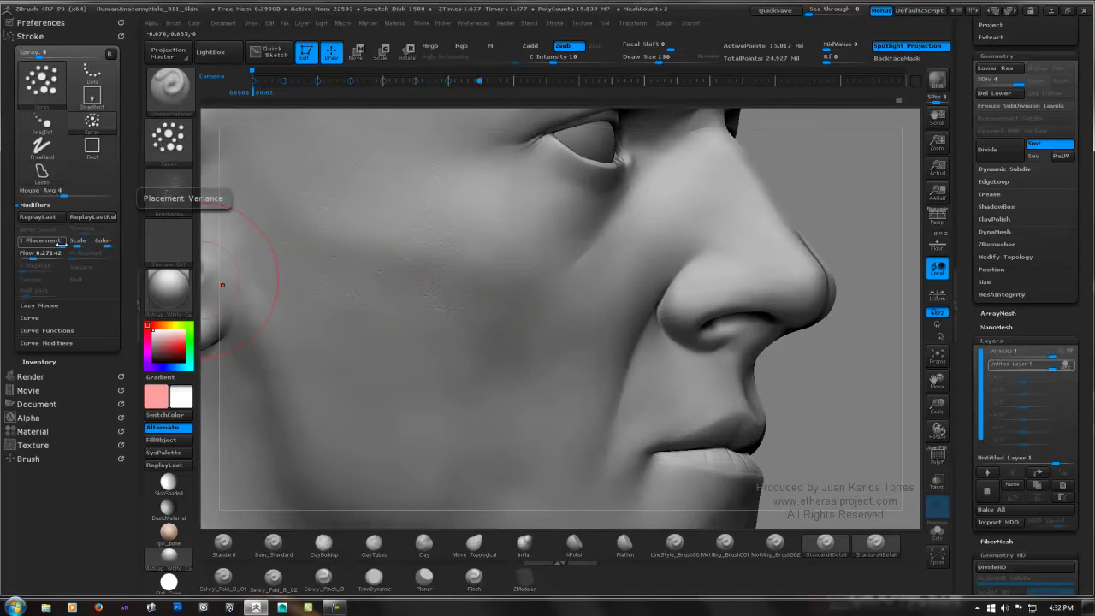
pyautogui.moveTo(62, 245); pyautogui.dragTo(58, 245)
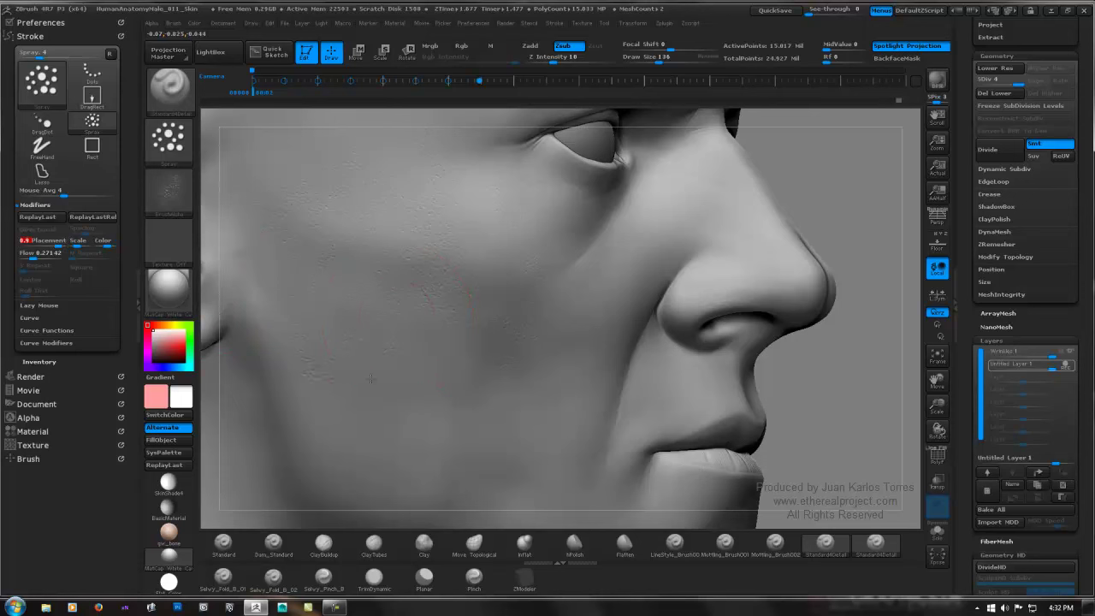
pyautogui.moveTo(503, 433); pyautogui.dragTo(516, 413)
pyautogui.press('ctrl')
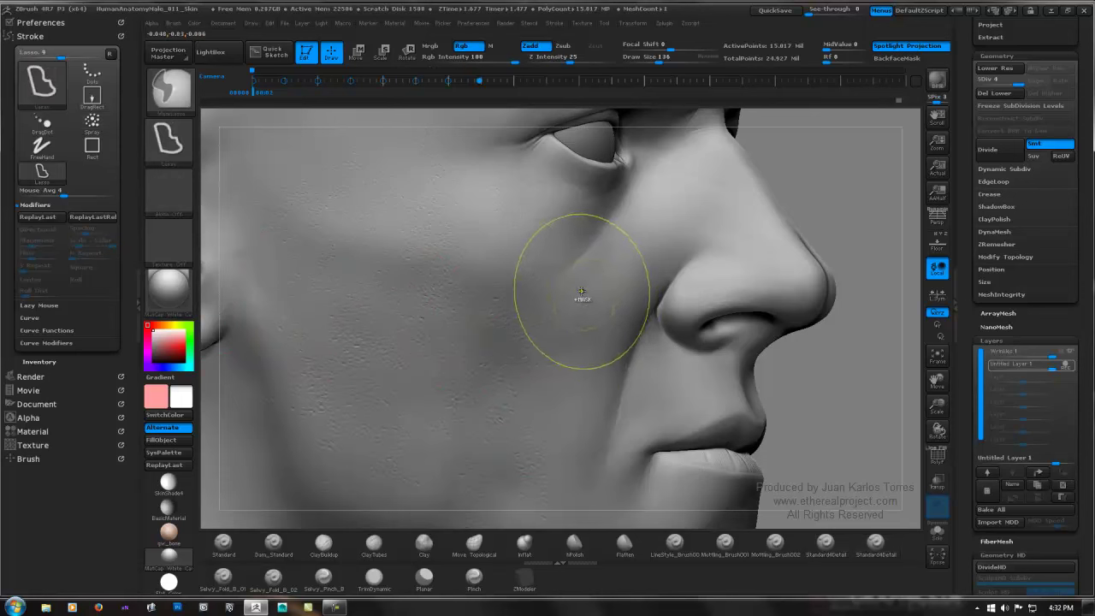
pyautogui.hotkey('ctrl', 'z')
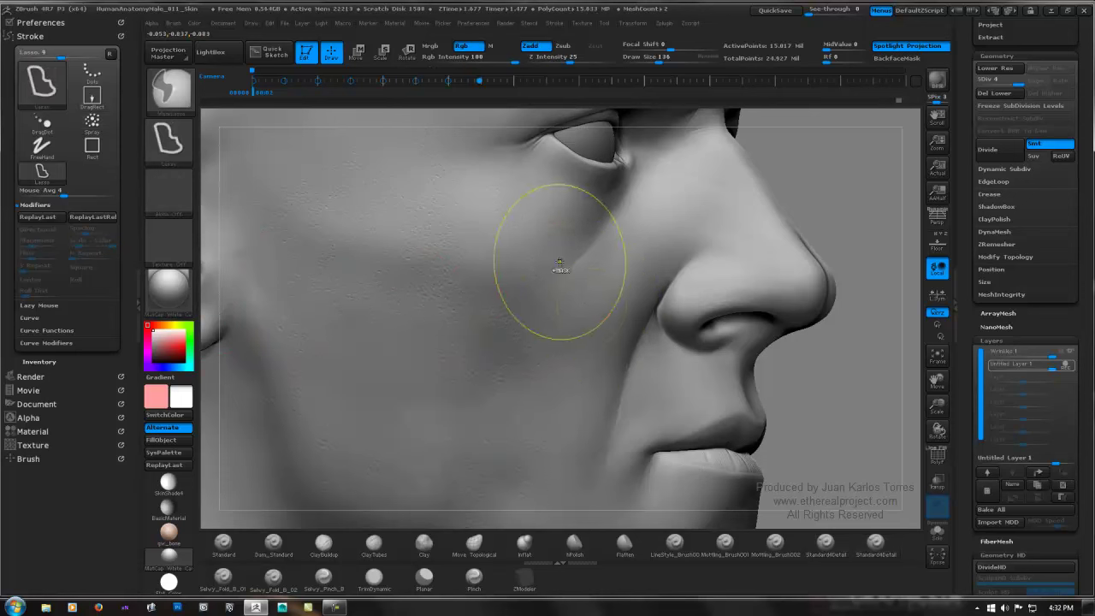
pyautogui.hotkey('ctrl', 'z')
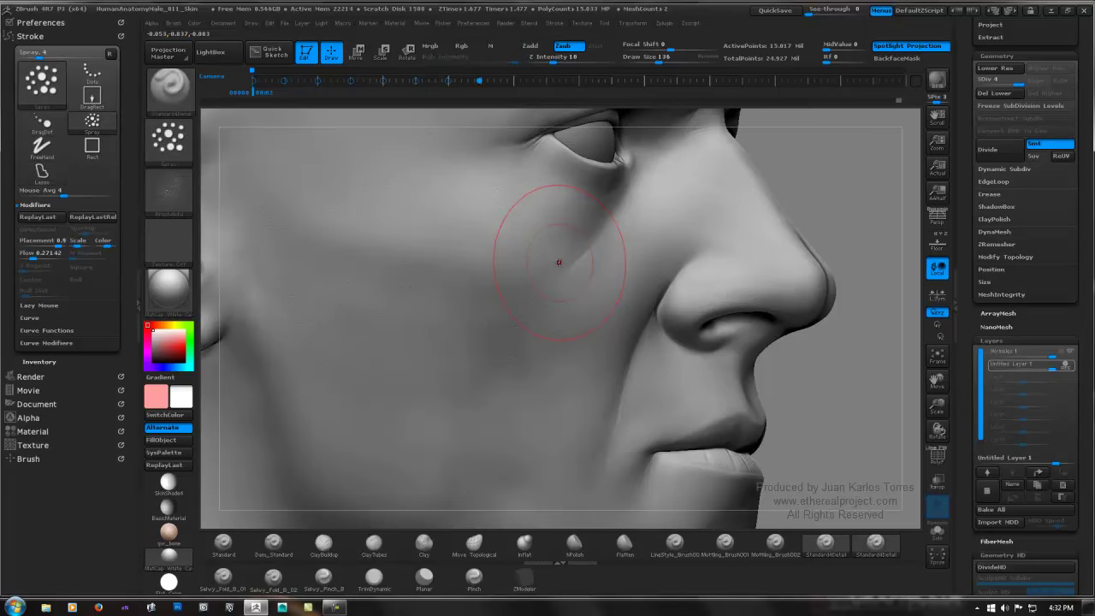
# Step: Switch the brush alpha to Bumpy Skin2, try a stroke on the cheek and undo it
pyautogui.click(170, 193)
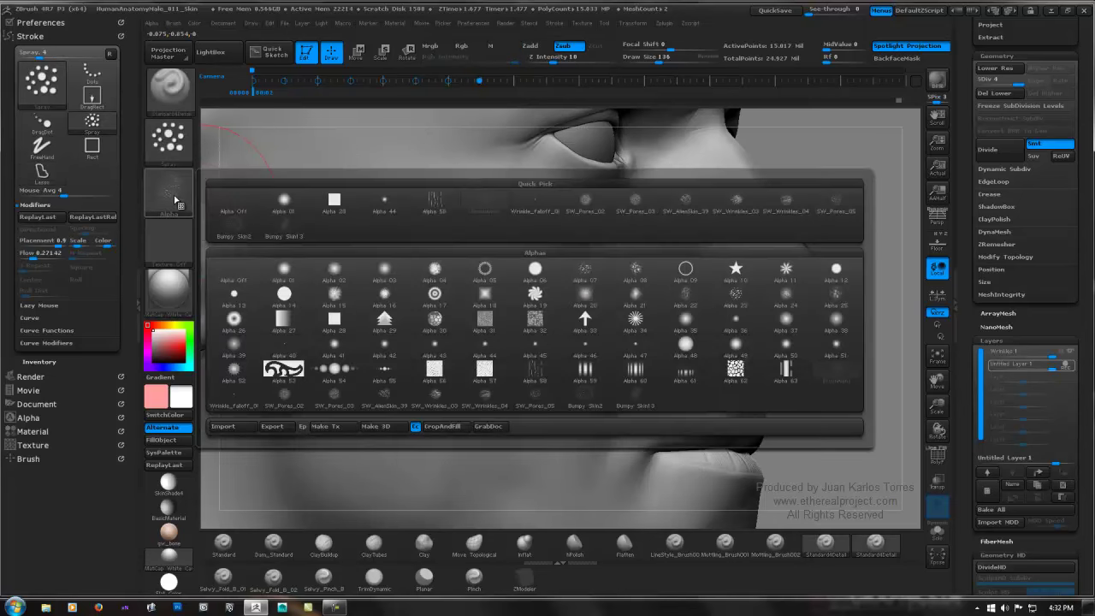
pyautogui.click(243, 228)
pyautogui.moveTo(484, 373); pyautogui.dragTo(506, 292)
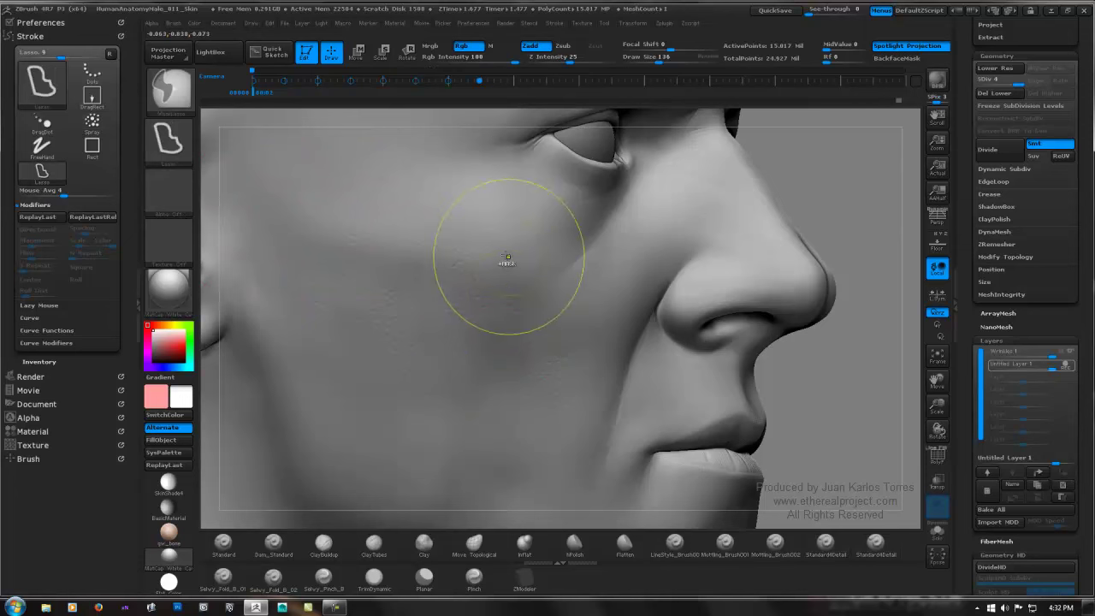
pyautogui.hotkey('ctrl', 'z')
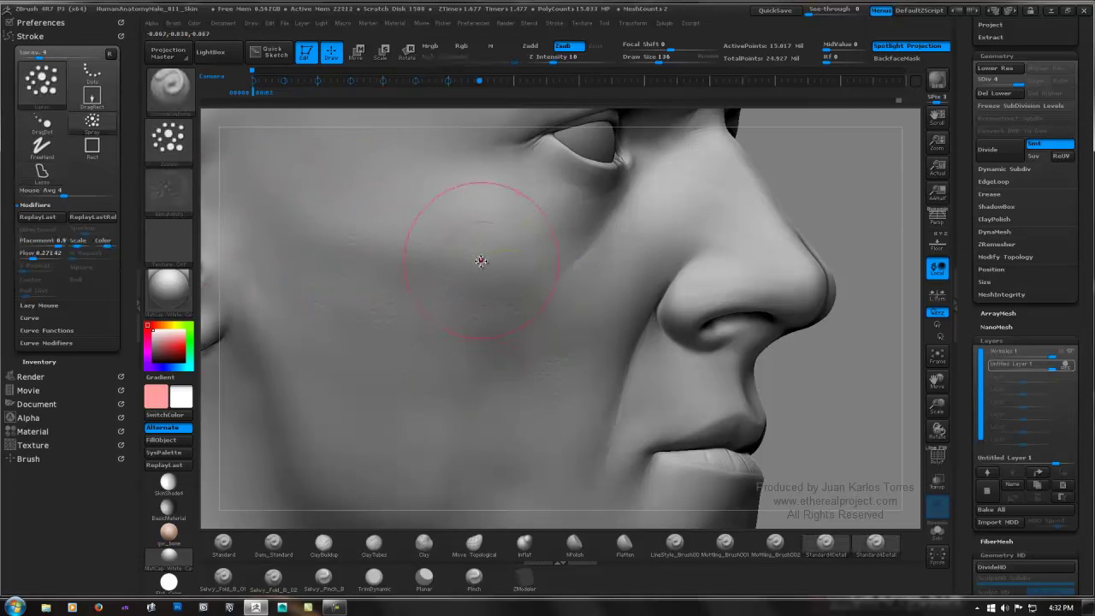
# Step: Set the brush's Draw Size to 75 and spray subtle skin texture over the cheek and jaw
pyautogui.press('space')
pyautogui.moveTo(480, 260); pyautogui.dragTo(467, 260)
pyautogui.press('ctrl')
pyautogui.moveTo(299, 178); pyautogui.dragTo(286, 242)
pyautogui.moveTo(488, 377)
pyautogui.keyDown('alt'); pyautogui.mouseDown(button='right')
pyautogui.moveTo(416, 255)
pyautogui.moveTo(313, 306)
pyautogui.moveTo(310, 295)
pyautogui.mouseUp(button='right'); pyautogui.keyUp('alt')
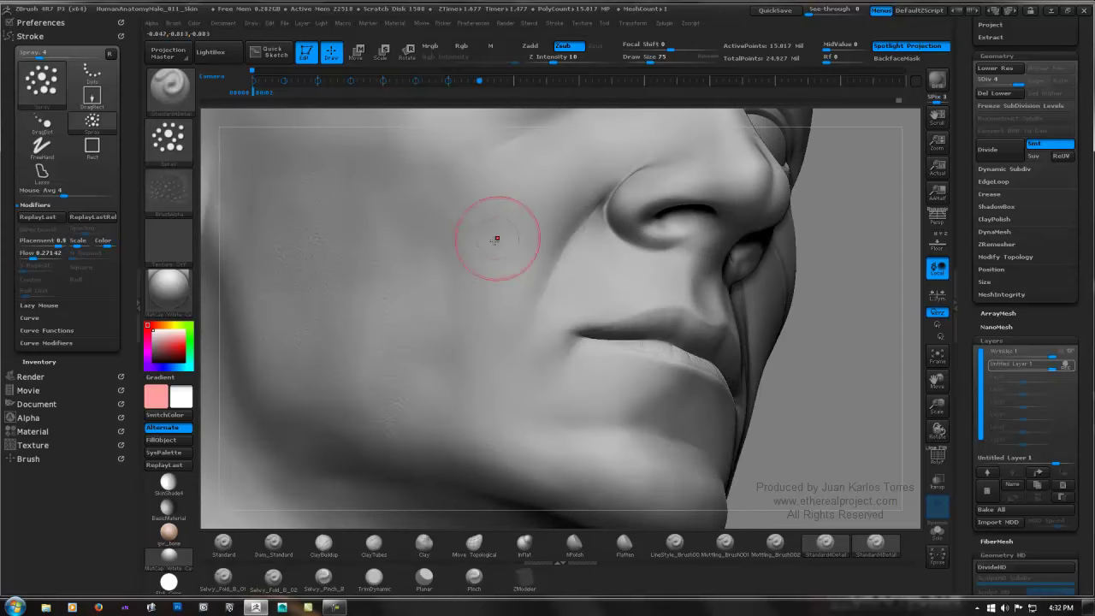
pyautogui.moveTo(464, 312); pyautogui.dragTo(489, 330, button='right')
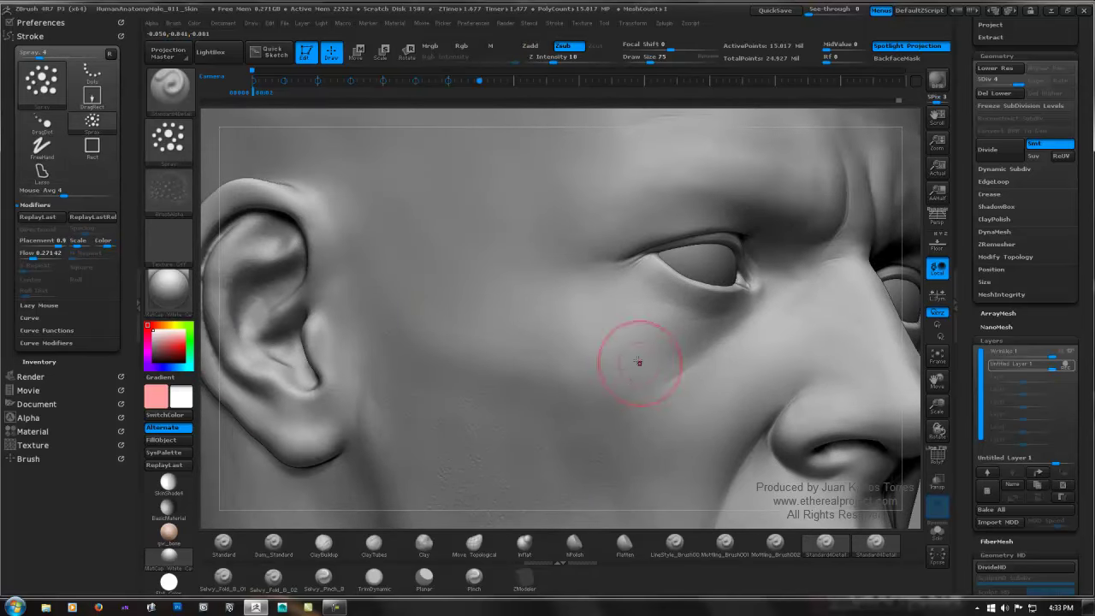
# Step: Continue spraying the skin texture over the temple and the side of the forehead
pyautogui.keyDown('alt'); pyautogui.moveTo(607, 321); pyautogui.dragTo(475, 300, button='right'); pyautogui.keyUp('alt')
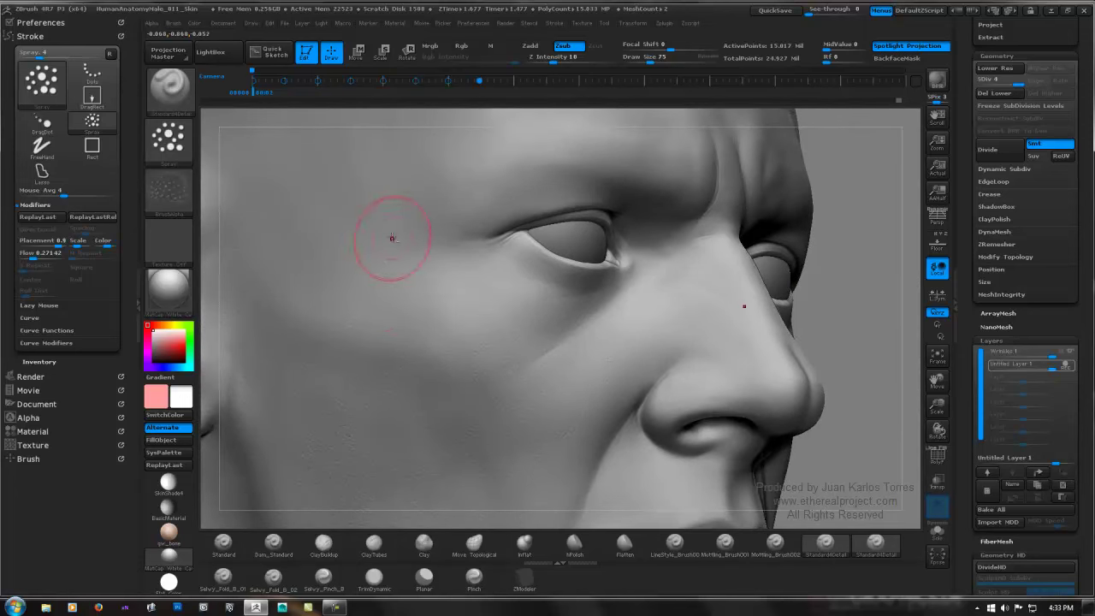
pyautogui.keyDown('alt'); pyautogui.moveTo(391, 238); pyautogui.dragTo(421, 384, button='right'); pyautogui.keyUp('alt')
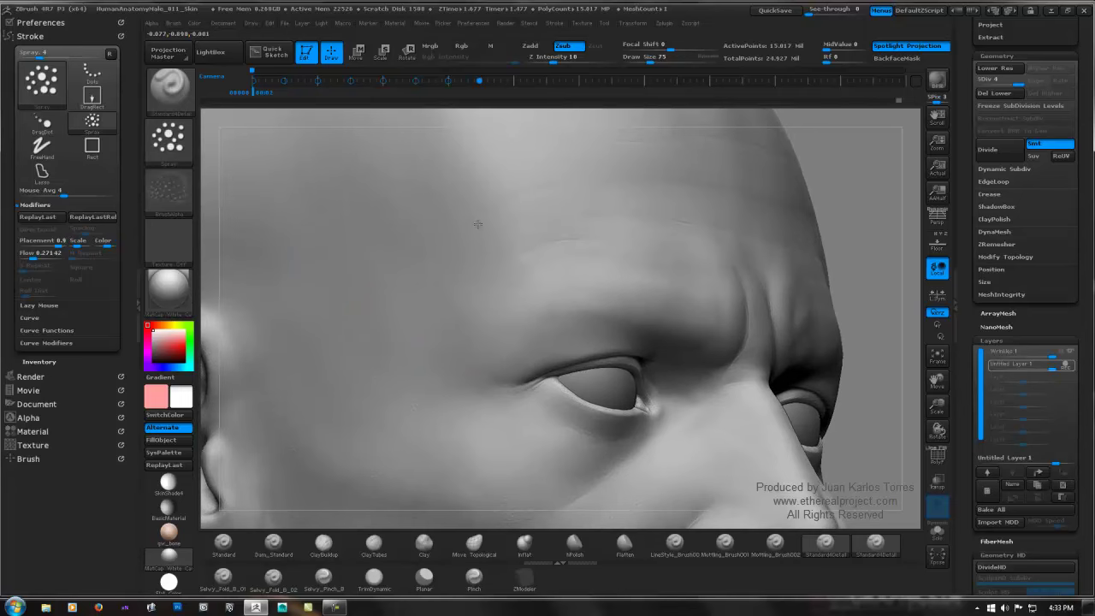
pyautogui.keyDown('alt'); pyautogui.moveTo(406, 222); pyautogui.dragTo(515, 262, button='right'); pyautogui.keyUp('alt')
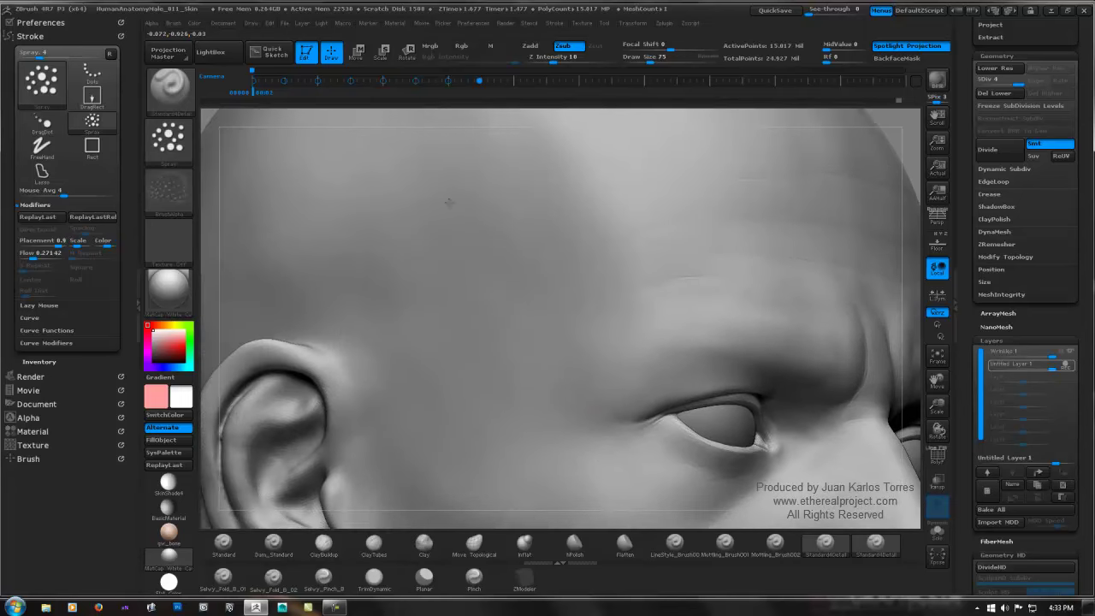
pyautogui.moveTo(596, 245)
pyautogui.keyDown('ctrl'); pyautogui.mouseDown(button='right')
pyautogui.moveTo(508, 255)
pyautogui.moveTo(477, 245)
pyautogui.moveTo(494, 252)
pyautogui.moveTo(538, 234)
pyautogui.mouseUp(button='right'); pyautogui.keyUp('ctrl')
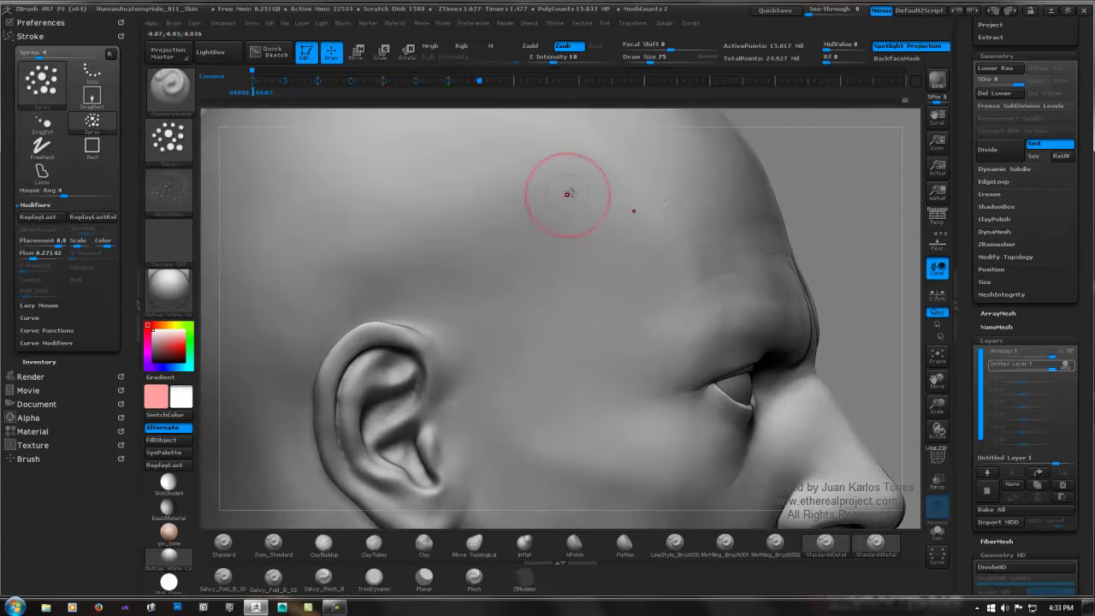
# Step: Spray the skin texture over the ear and the side of the head around it
pyautogui.moveTo(633, 211); pyautogui.dragTo(328, 207)
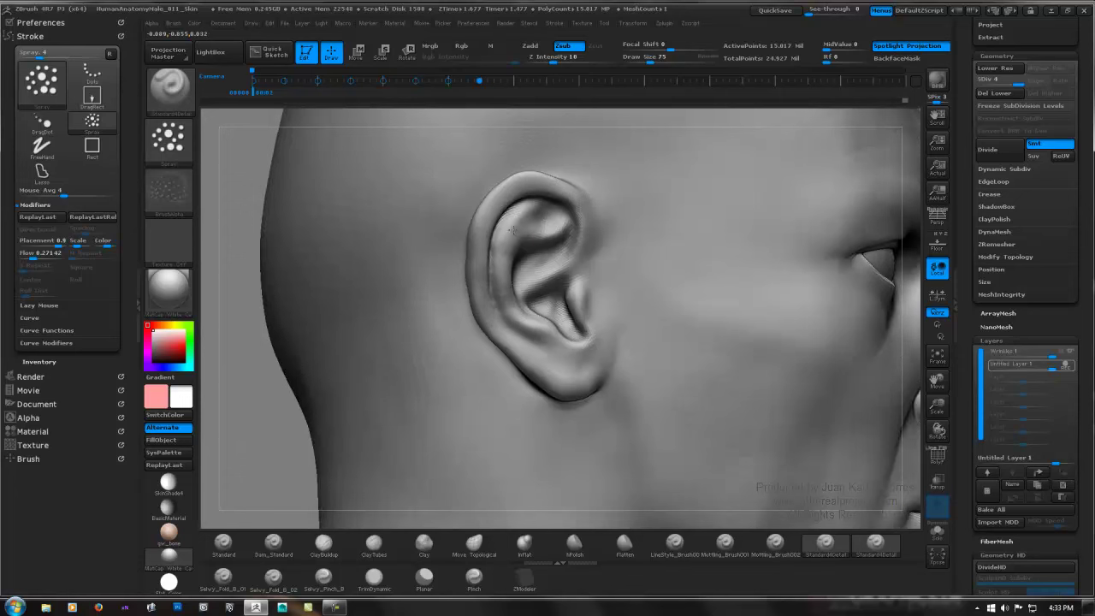
pyautogui.moveTo(514, 230); pyautogui.dragTo(500, 227, button='right')
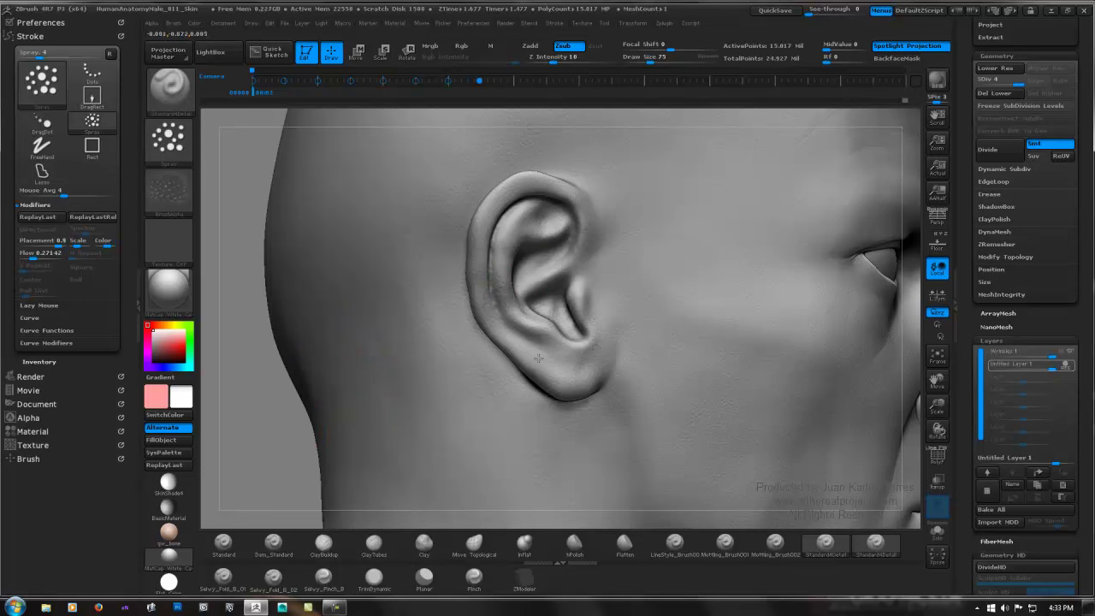
pyautogui.moveTo(246, 224); pyautogui.dragTo(381, 210)
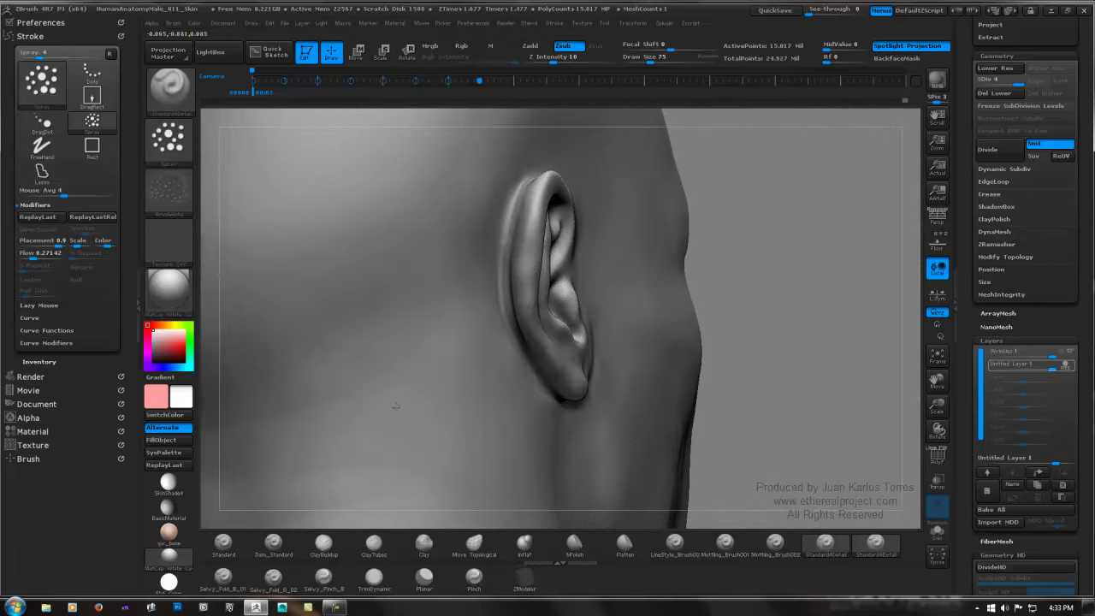
# Step: Spray the skin texture over the side of the skull above the ear
pyautogui.keyDown('alt'); pyautogui.moveTo(397, 250); pyautogui.dragTo(441, 449, button='right'); pyautogui.keyUp('alt')
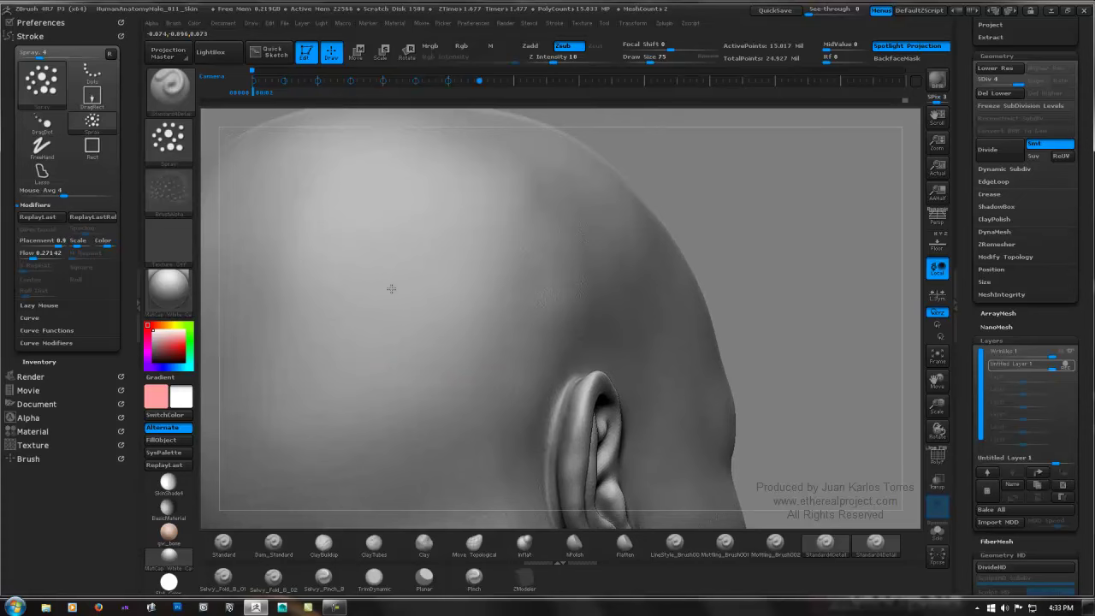
pyautogui.moveTo(432, 223); pyautogui.dragTo(391, 290, button='right')
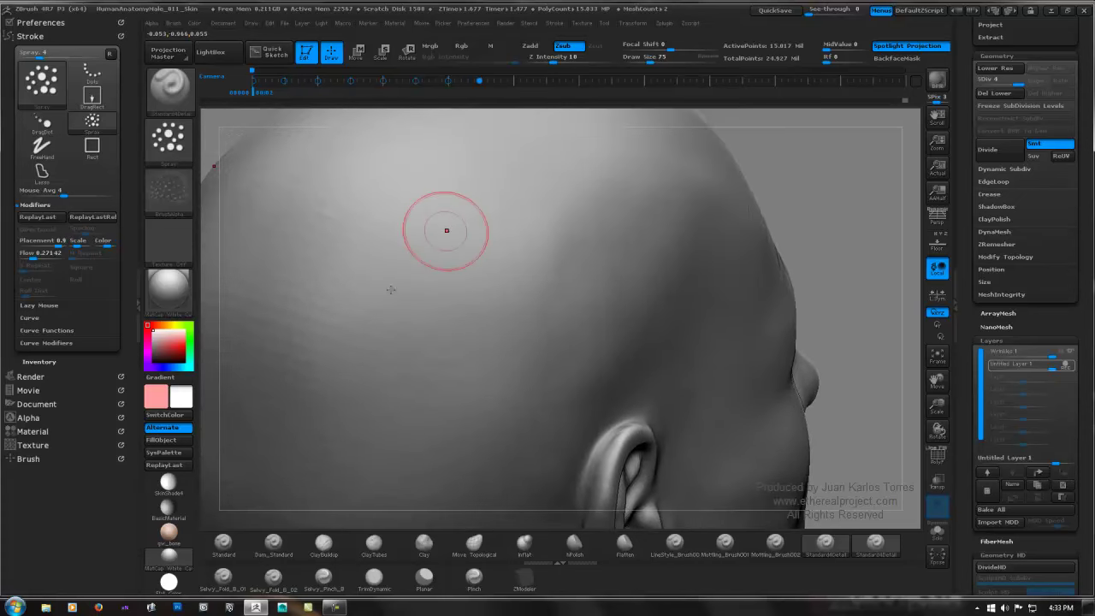
pyautogui.moveTo(519, 214); pyautogui.dragTo(479, 249, button='right')
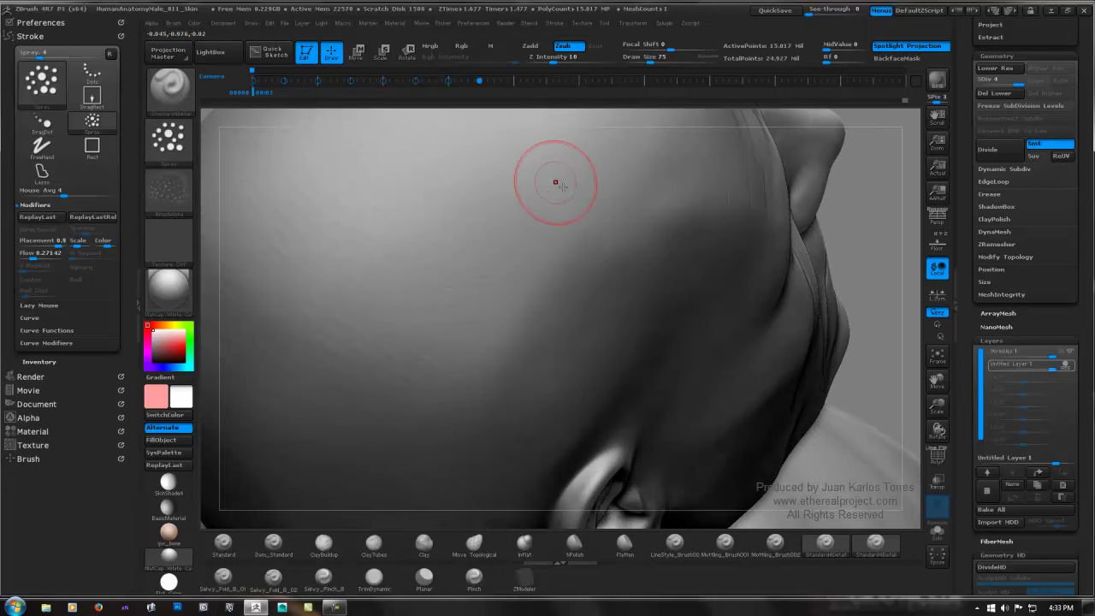
pyautogui.keyDown('alt'); pyautogui.moveTo(555, 182); pyautogui.dragTo(479, 293, button='right'); pyautogui.keyUp('alt')
pyautogui.moveTo(546, 276); pyautogui.dragTo(601, 245, button='right')
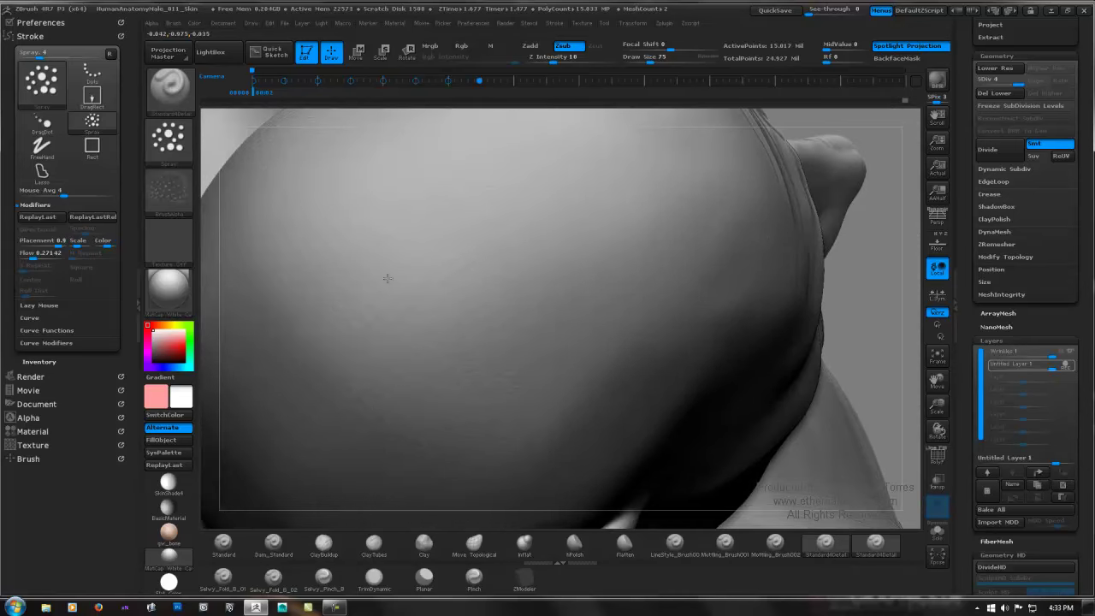
# Step: Continue spraying the skin texture across the crown and the upper back of the head
pyautogui.moveTo(447, 308); pyautogui.dragTo(399, 339, button='right')
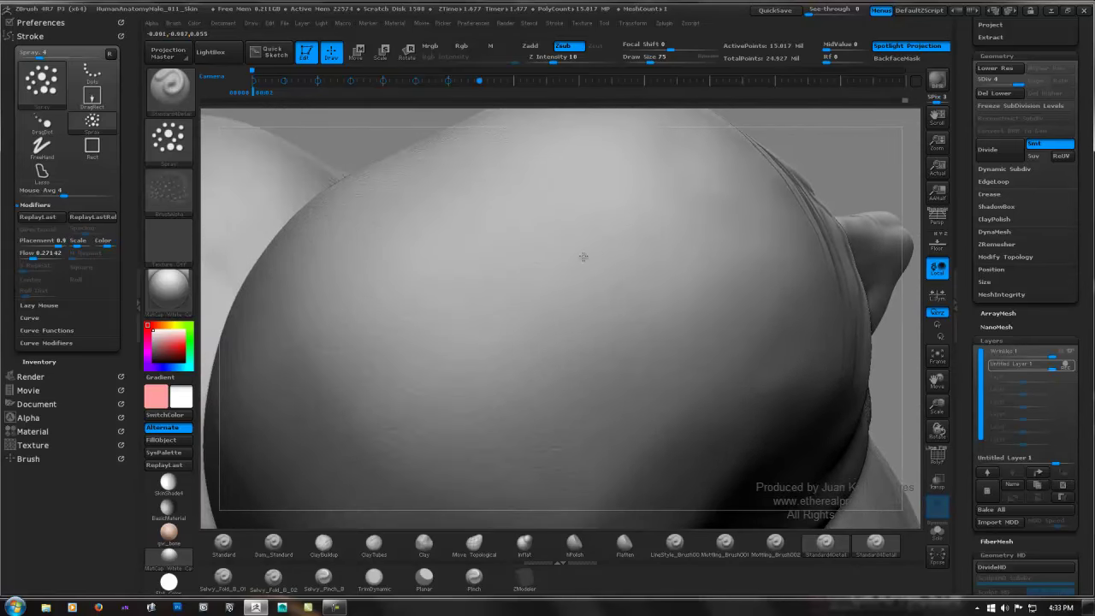
pyautogui.moveTo(473, 340); pyautogui.dragTo(459, 225, button='right')
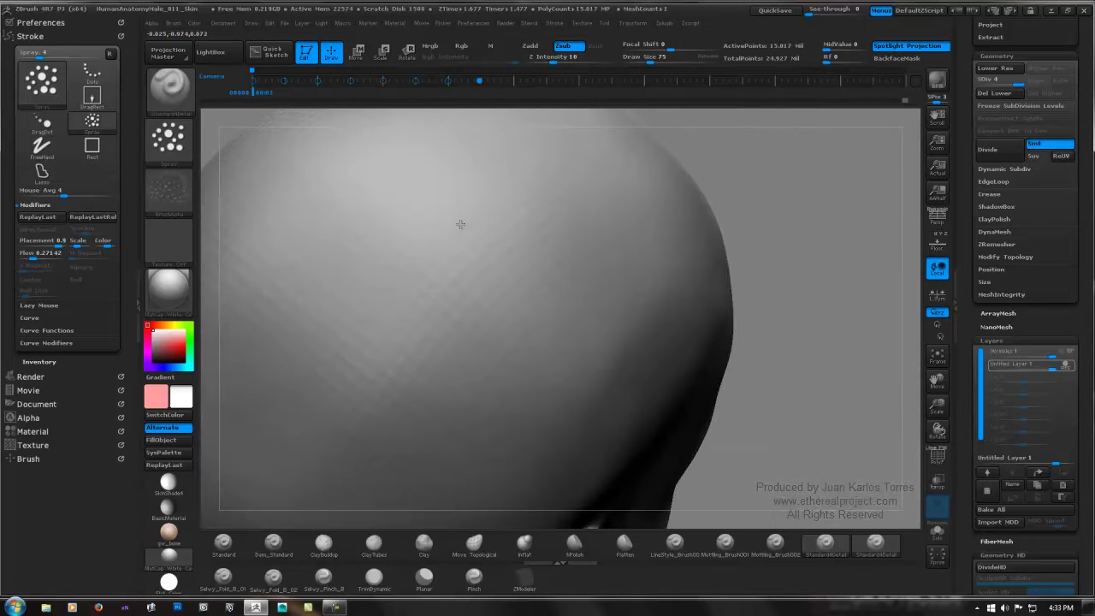
pyautogui.keyDown('alt'); pyautogui.moveTo(388, 333); pyautogui.dragTo(579, 205, button='right'); pyautogui.keyUp('alt')
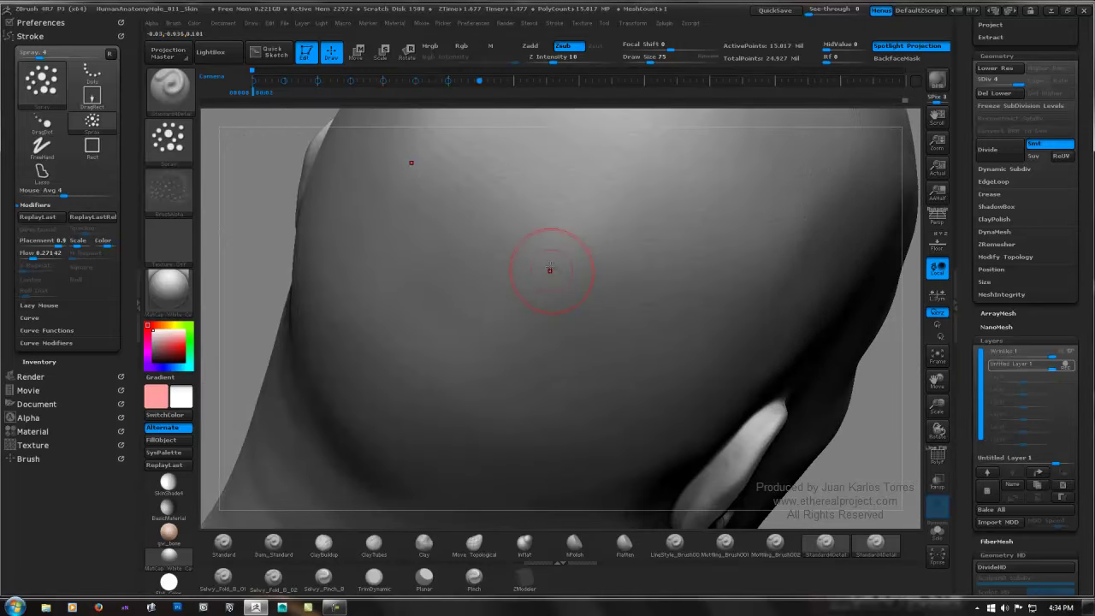
pyautogui.moveTo(564, 264); pyautogui.dragTo(621, 271, button='right')
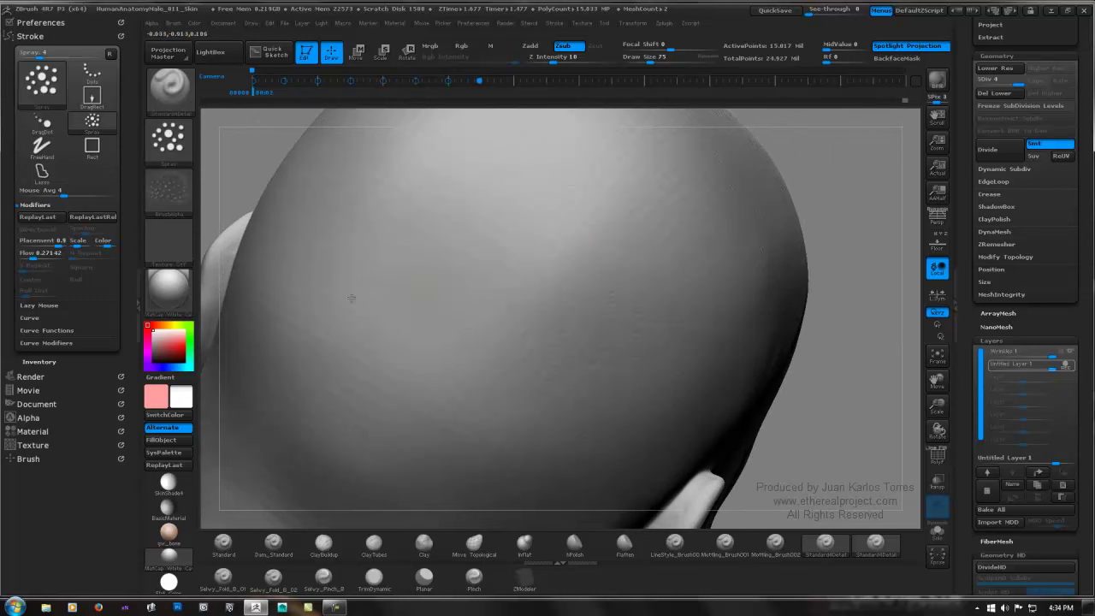
pyautogui.keyDown('alt'); pyautogui.moveTo(496, 323); pyautogui.dragTo(566, 188, button='right'); pyautogui.keyUp('alt')
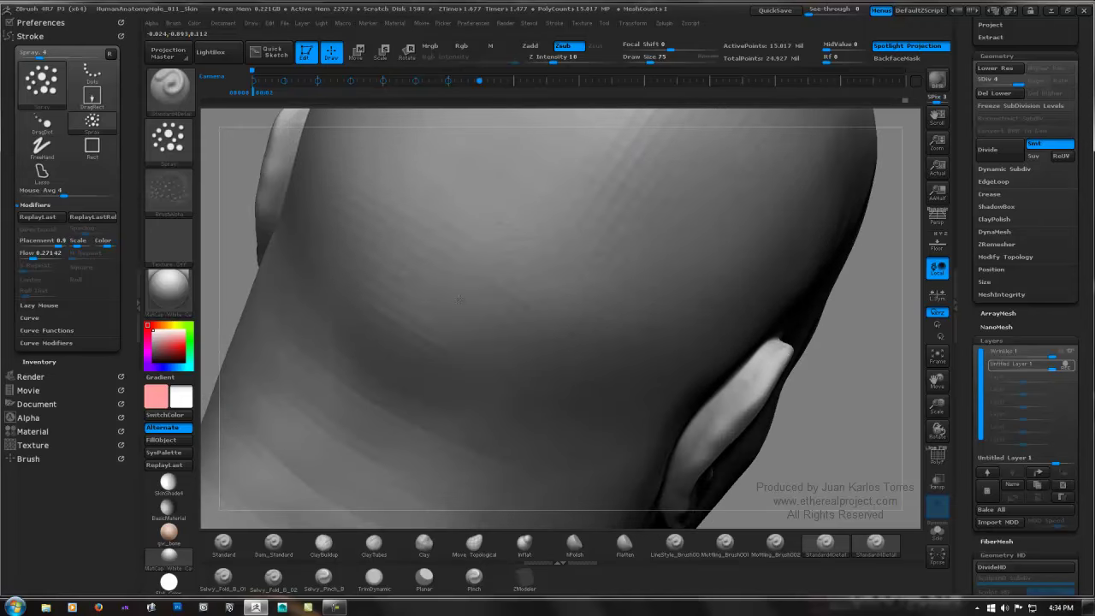
# Step: Spray the skin texture over the lower back of the head and the nape of the neck
pyautogui.moveTo(794, 289)
pyautogui.keyDown('shift'); pyautogui.mouseDown(button='right')
pyautogui.moveTo(848, 323)
pyautogui.moveTo(770, 267)
pyautogui.mouseUp(button='right'); pyautogui.keyUp('shift')
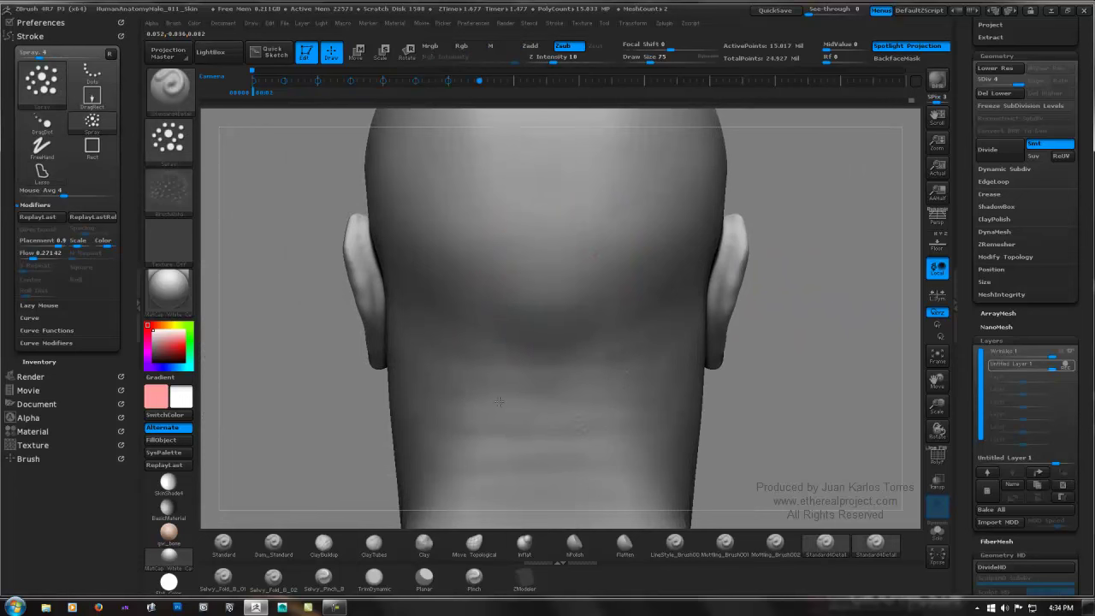
pyautogui.moveTo(466, 374)
pyautogui.mouseDown(button='right')
pyautogui.moveTo(581, 364)
pyautogui.moveTo(543, 368)
pyautogui.moveTo(477, 354)
pyautogui.moveTo(473, 343)
pyautogui.mouseUp(button='right')
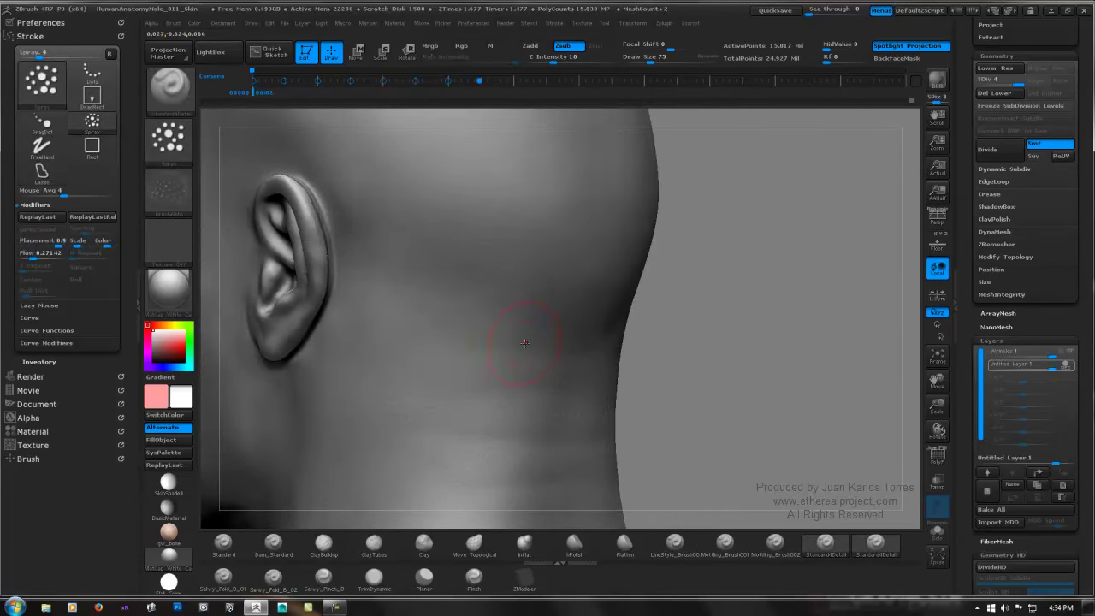
pyautogui.moveTo(775, 340); pyautogui.dragTo(669, 346, button='right')
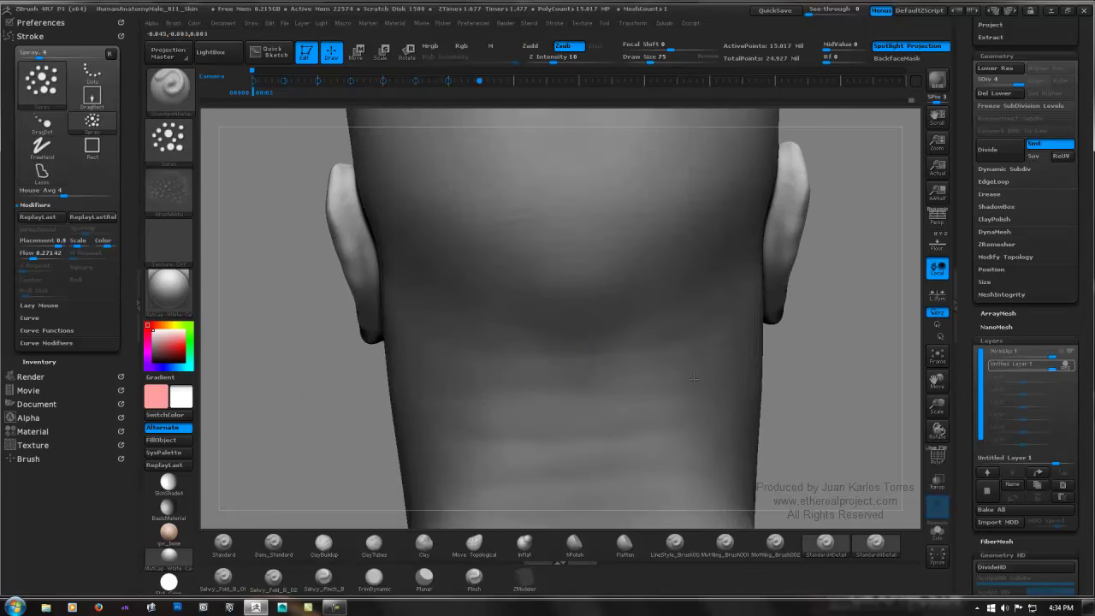
pyautogui.moveTo(722, 386); pyautogui.dragTo(670, 323, button='right')
pyautogui.keyDown('alt'); pyautogui.moveTo(773, 352); pyautogui.dragTo(524, 424, button='right'); pyautogui.keyUp('alt')
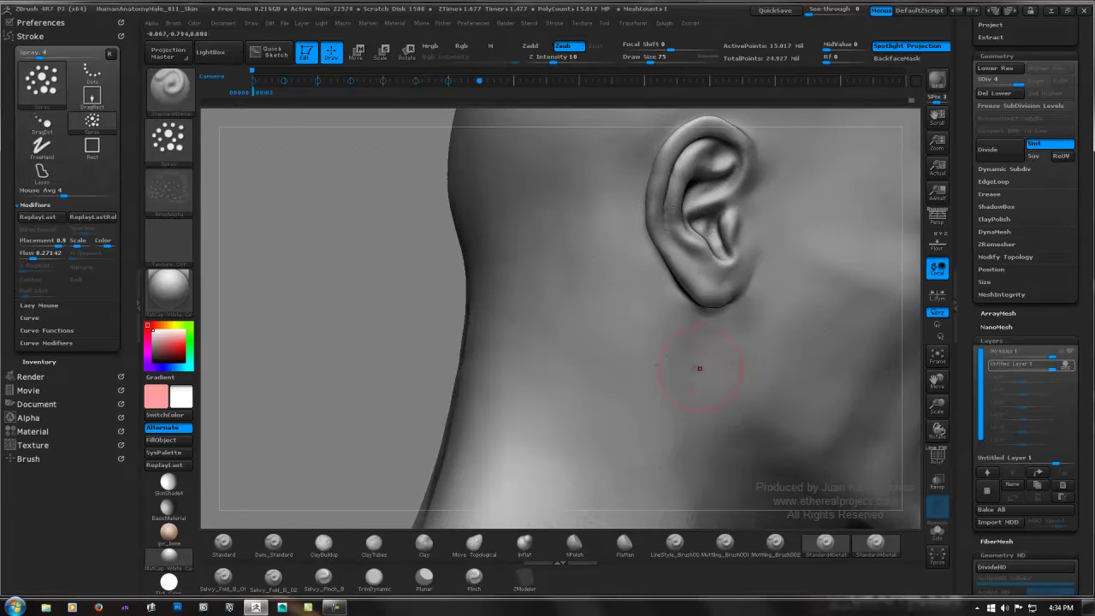
# Step: Spray the skin texture behind and below the ear and along the side of the neck and jaw
pyautogui.moveTo(700, 368); pyautogui.dragTo(579, 309)
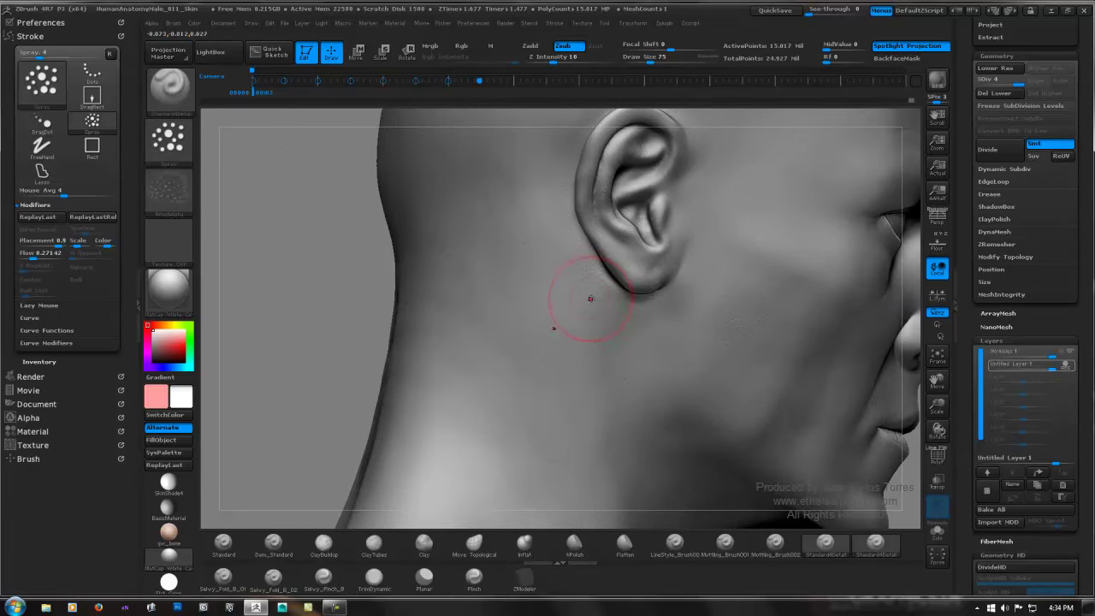
pyautogui.moveTo(512, 365); pyautogui.dragTo(466, 370, button='right')
pyautogui.keyDown('alt'); pyautogui.moveTo(652, 330); pyautogui.dragTo(382, 224, button='right'); pyautogui.keyUp('alt')
pyautogui.moveTo(547, 342); pyautogui.dragTo(462, 346, button='right')
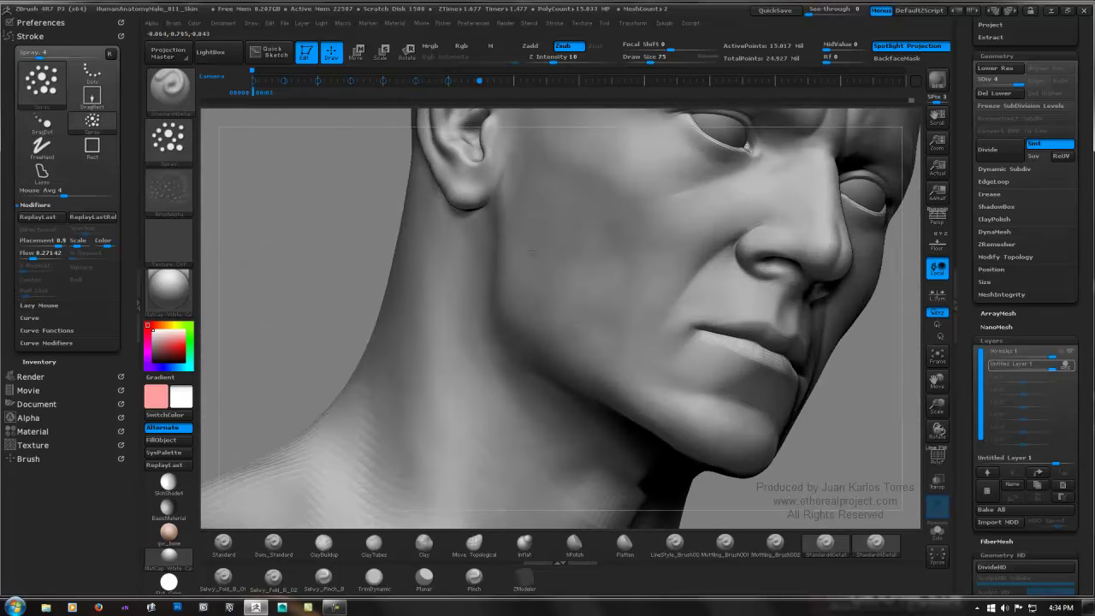
pyautogui.keyDown('alt'); pyautogui.moveTo(569, 488); pyautogui.dragTo(420, 415, button='right'); pyautogui.keyUp('alt')
pyautogui.moveTo(445, 308); pyautogui.dragTo(473, 331, button='right')
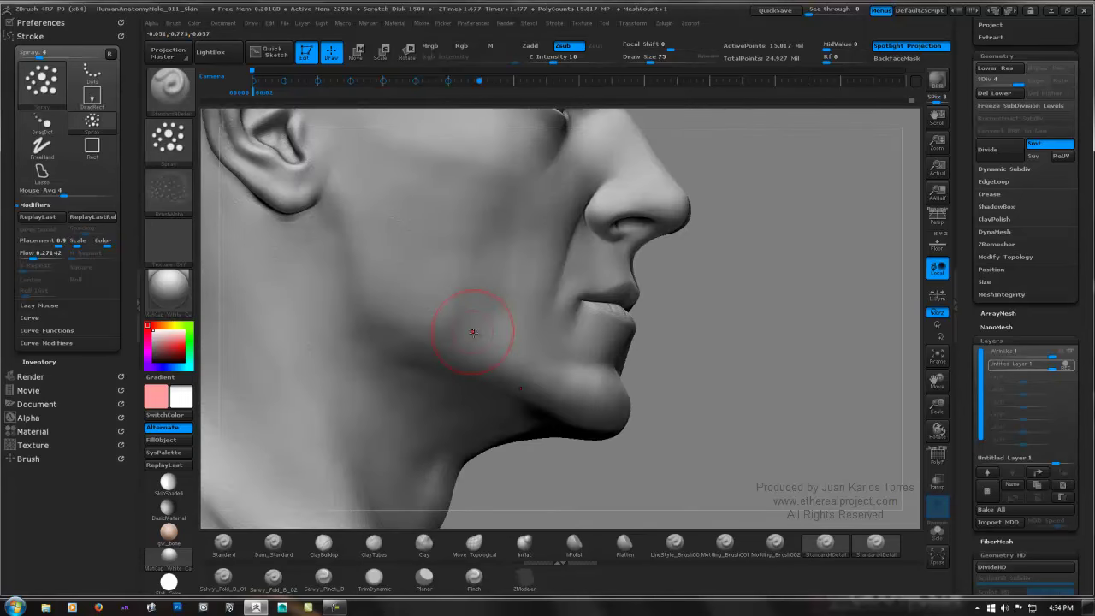
# Step: Spray the skin texture across the forehead and the front of the scalp
pyautogui.keyDown('shift'); pyautogui.moveTo(582, 276); pyautogui.dragTo(802, 303, button='right'); pyautogui.keyUp('shift')
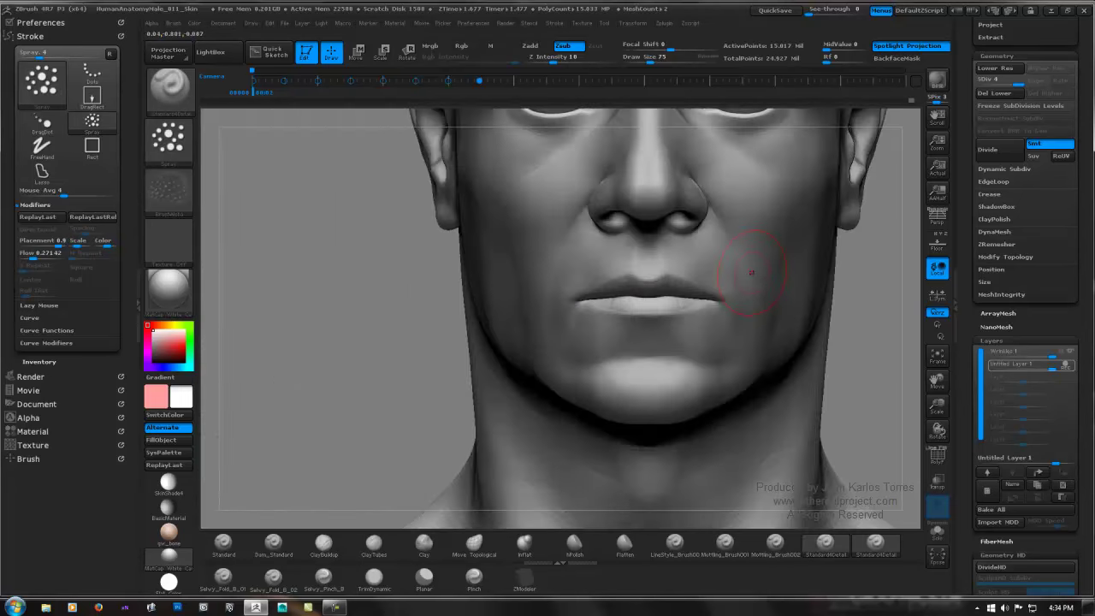
pyautogui.keyDown('alt'); pyautogui.moveTo(671, 284); pyautogui.dragTo(626, 454, button='right'); pyautogui.keyUp('alt')
pyautogui.keyDown('alt'); pyautogui.moveTo(675, 127); pyautogui.dragTo(645, 223, button='right'); pyautogui.keyUp('alt')
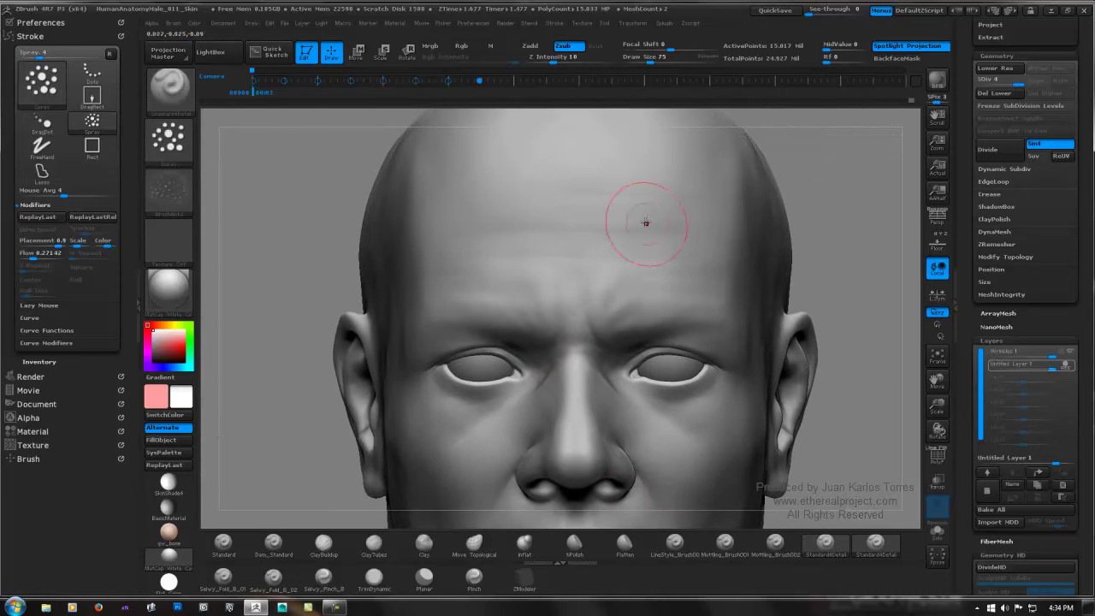
pyautogui.keyDown('alt'); pyautogui.moveTo(556, 182); pyautogui.dragTo(543, 368, button='right'); pyautogui.keyUp('alt')
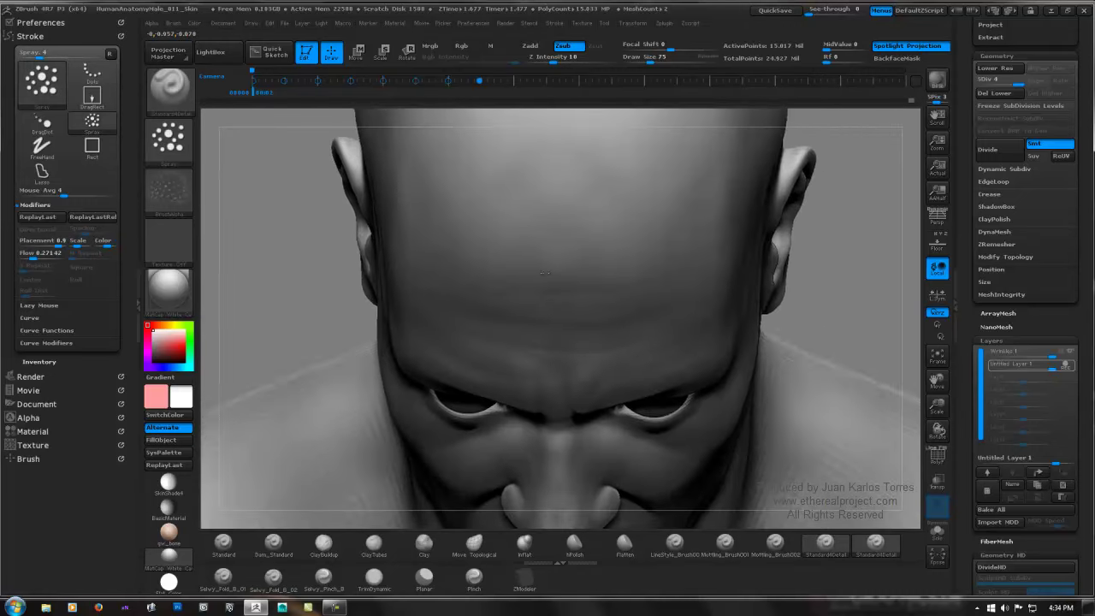
pyautogui.keyDown('alt'); pyautogui.moveTo(569, 206); pyautogui.dragTo(568, 270, button='right'); pyautogui.keyUp('alt')
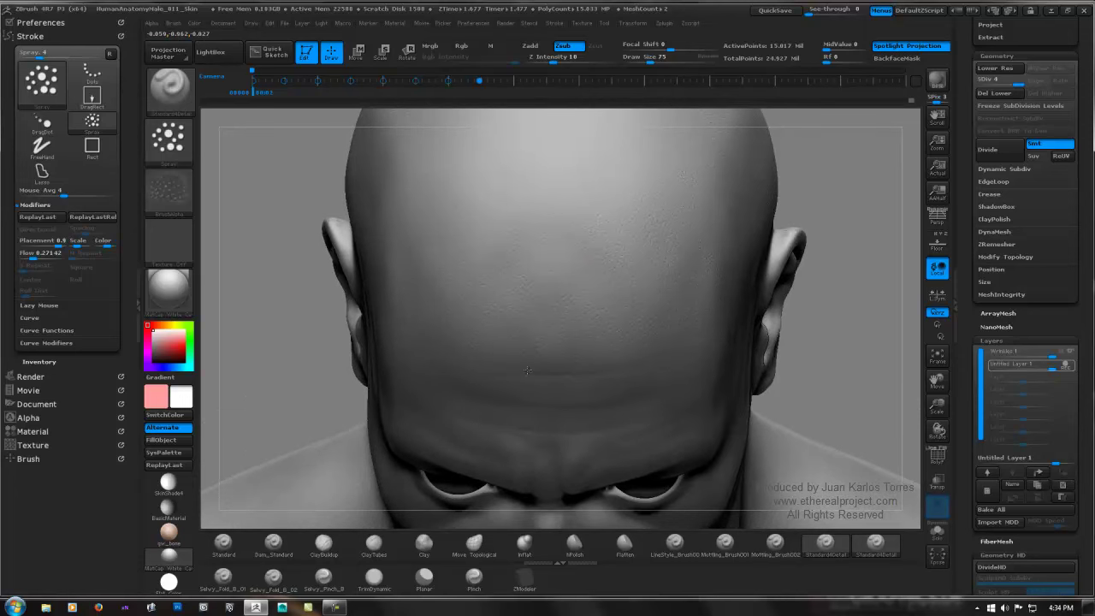
pyautogui.keyDown('alt'); pyautogui.moveTo(556, 446); pyautogui.dragTo(393, 271, button='right'); pyautogui.keyUp('alt')
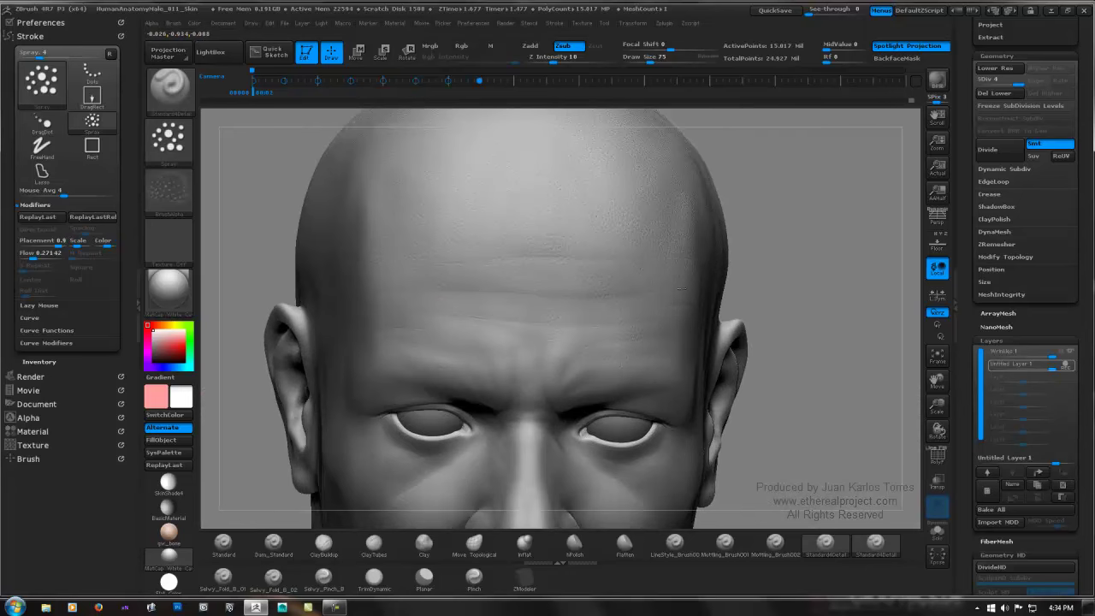
# Step: Spray the skin texture over the brow, the area beside the nose and the front of the cheek
pyautogui.moveTo(567, 393)
pyautogui.keyDown('alt'); pyautogui.mouseDown(button='right')
pyautogui.moveTo(544, 273)
pyautogui.moveTo(503, 294)
pyautogui.moveTo(381, 287)
pyautogui.mouseUp(button='right'); pyautogui.keyUp('alt')
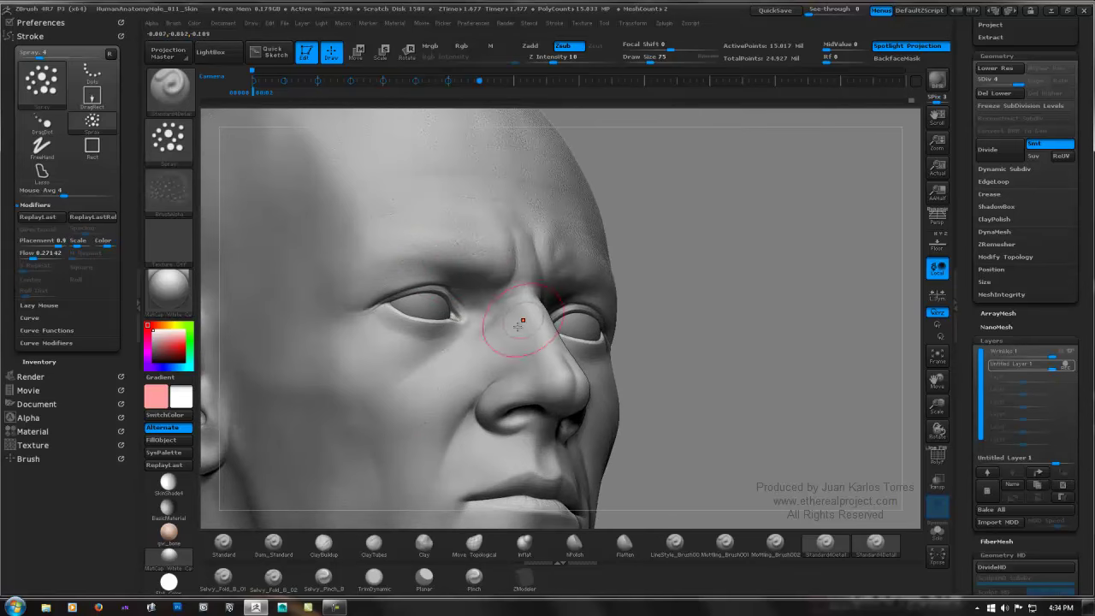
pyautogui.moveTo(599, 330); pyautogui.dragTo(542, 353, button='right')
pyautogui.keyDown('alt'); pyautogui.moveTo(547, 409); pyautogui.dragTo(554, 278, button='right'); pyautogui.keyUp('alt')
pyautogui.moveTo(574, 338)
pyautogui.mouseDown(button='right')
pyautogui.moveTo(505, 347)
pyautogui.moveTo(615, 318)
pyautogui.mouseUp(button='right')
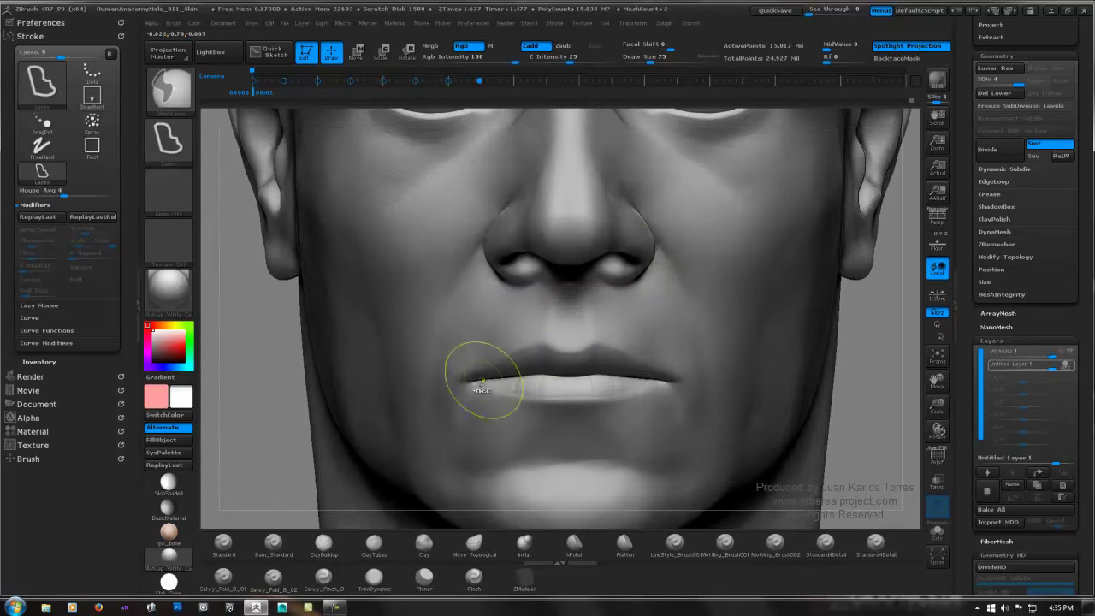
pyautogui.moveTo(467, 381)
pyautogui.keyDown('ctrl'); pyautogui.mouseDown()
pyautogui.moveTo(521, 355)
pyautogui.moveTo(619, 352)
pyautogui.moveTo(673, 379)
pyautogui.moveTo(477, 384)
pyautogui.mouseUp(); pyautogui.keyUp('ctrl')
pyautogui.hotkey('ctrl', 'z')
pyautogui.moveTo(543, 399)
pyautogui.keyDown('ctrl'); pyautogui.mouseDown()
pyautogui.moveTo(671, 384)
pyautogui.moveTo(624, 375)
pyautogui.mouseUp(); pyautogui.keyUp('ctrl')
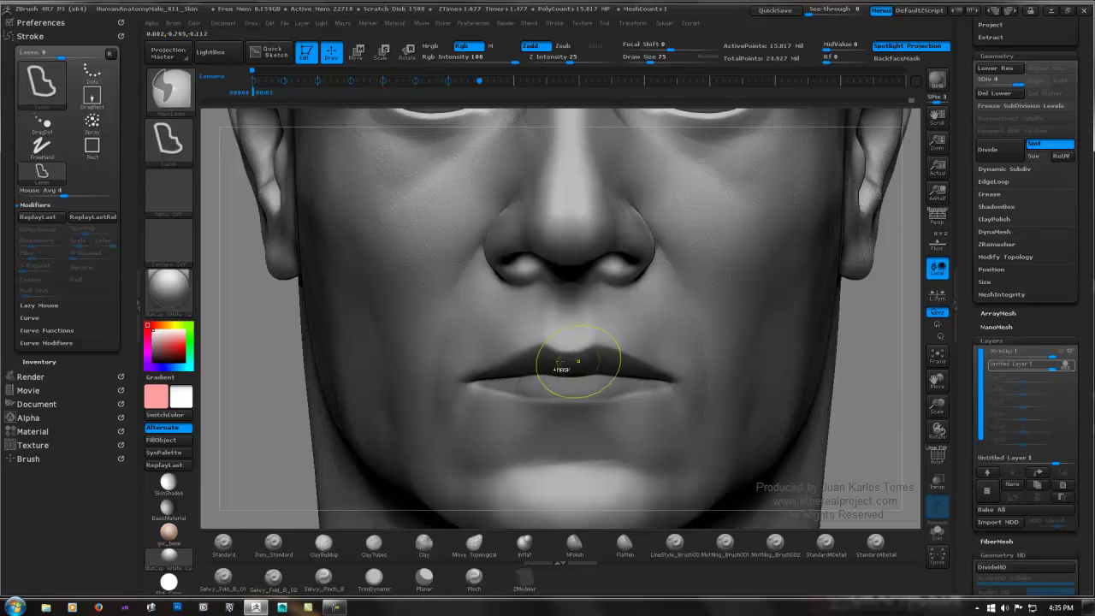
pyautogui.moveTo(470, 380)
pyautogui.keyDown('ctrl'); pyautogui.mouseDown()
pyautogui.moveTo(534, 348)
pyautogui.moveTo(593, 375)
pyautogui.moveTo(640, 369)
pyautogui.mouseUp(); pyautogui.keyUp('ctrl')
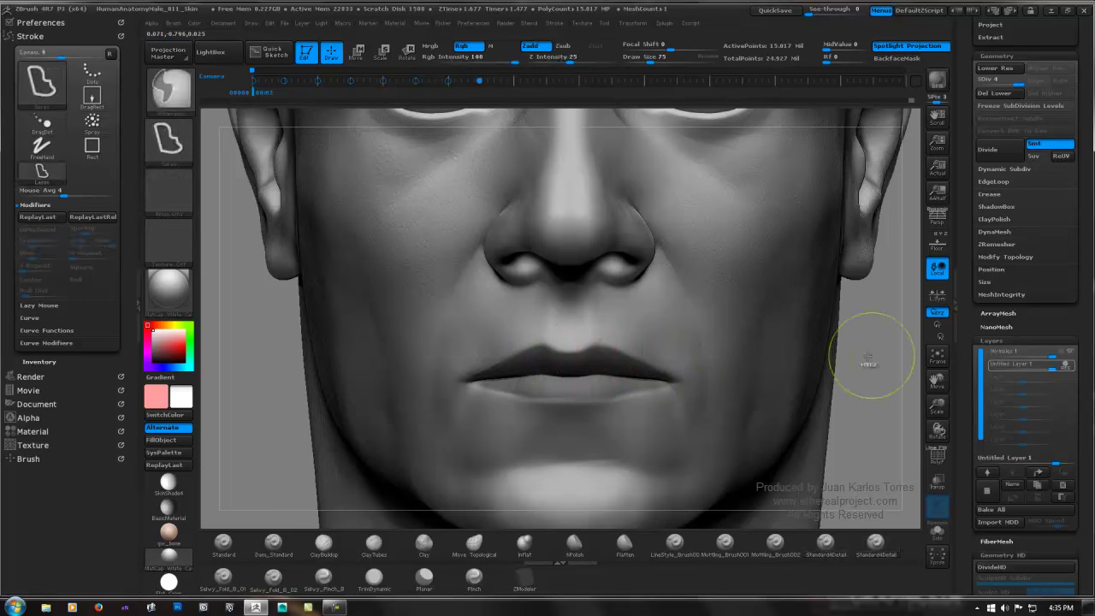
pyautogui.keyDown('ctrl'); pyautogui.moveTo(874, 352); pyautogui.dragTo(840, 368); pyautogui.keyUp('ctrl')
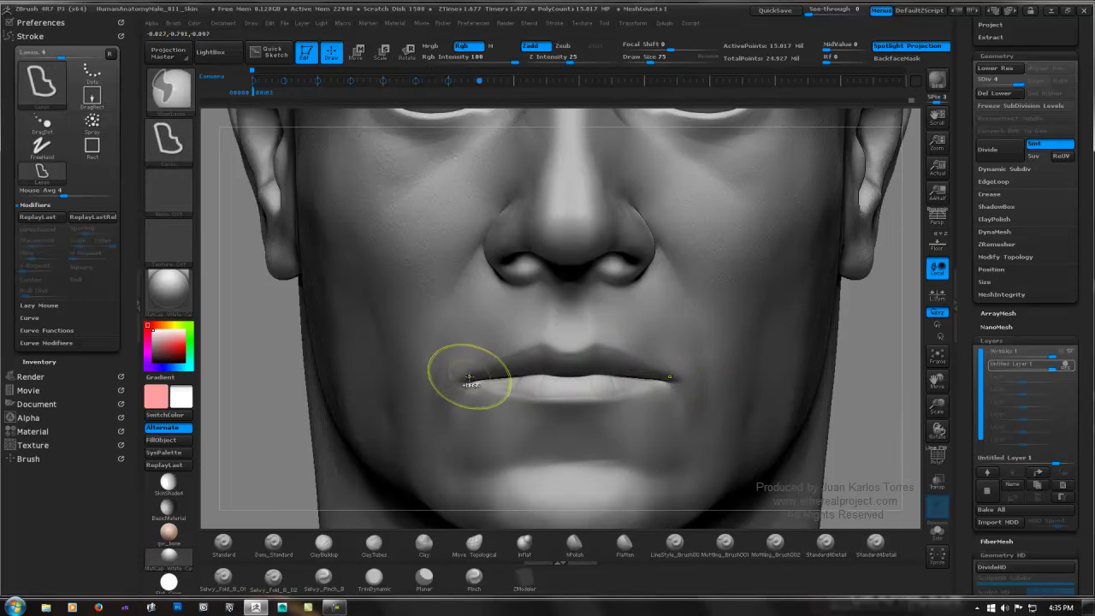
# Step: Mask the upper and lower lips with lasso selections to protect them from the spray texture
pyautogui.keyDown('ctrl'); pyautogui.moveTo(465, 378); pyautogui.dragTo(489, 369); pyautogui.keyUp('ctrl')
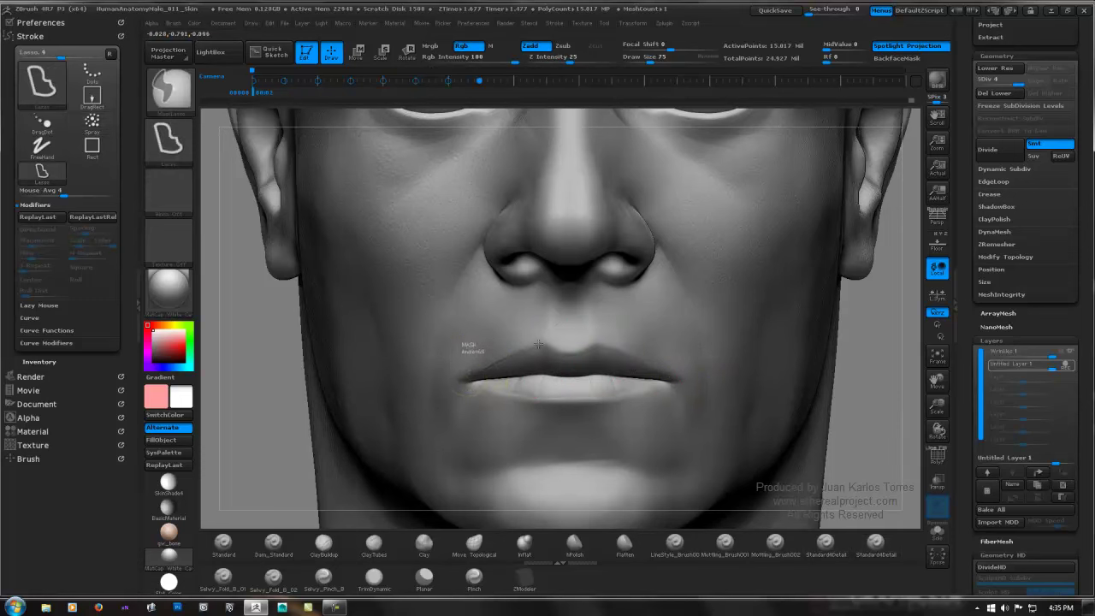
pyautogui.moveTo(552, 345)
pyautogui.keyDown('ctrl'); pyautogui.mouseDown()
pyautogui.moveTo(578, 379)
pyautogui.moveTo(578, 398)
pyautogui.moveTo(557, 402)
pyautogui.mouseUp(); pyautogui.keyUp('ctrl')
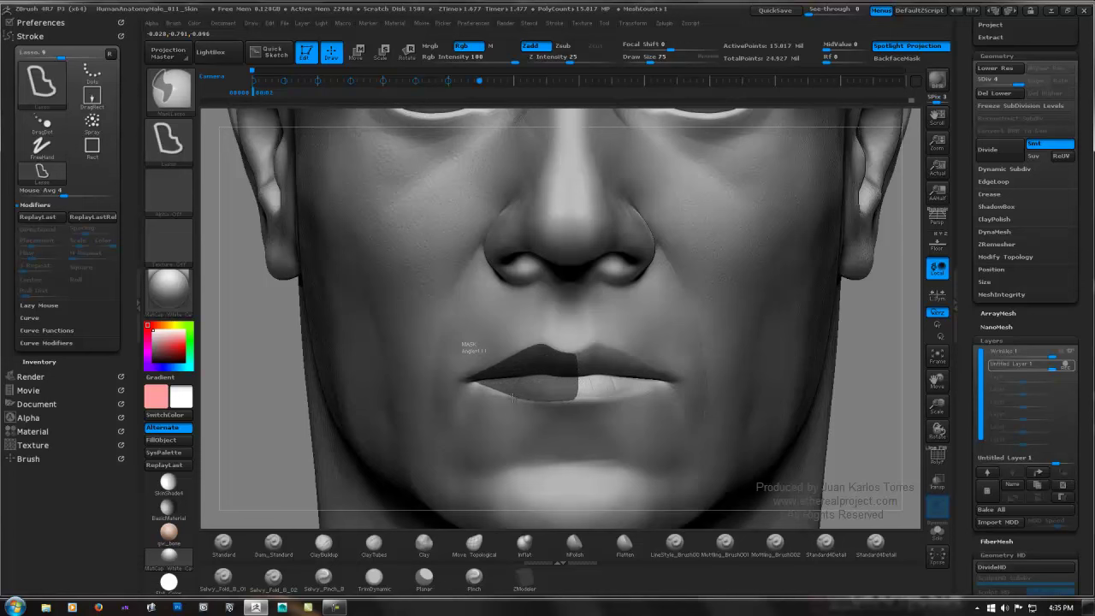
pyautogui.keyDown('ctrl'); pyautogui.moveTo(465, 380); pyautogui.dragTo(467, 379); pyautogui.keyUp('ctrl')
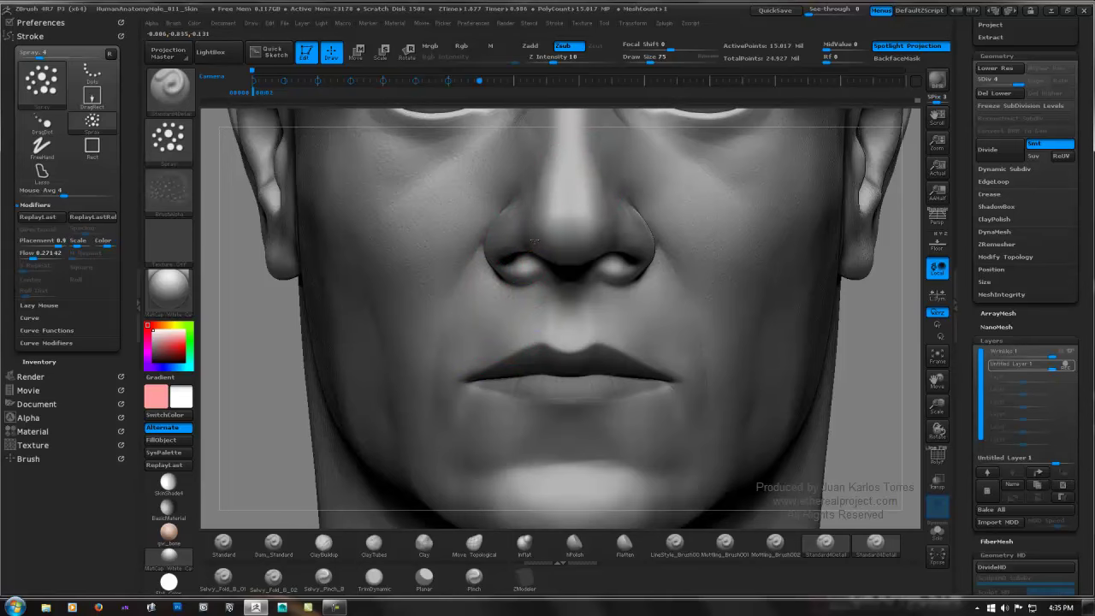
# Step: Spray the skin texture over the cheeks and beside the nose, and smooth the skin under the eye
pyautogui.keyDown('alt'); pyautogui.moveTo(562, 138); pyautogui.dragTo(540, 213, button='right'); pyautogui.keyUp('alt')
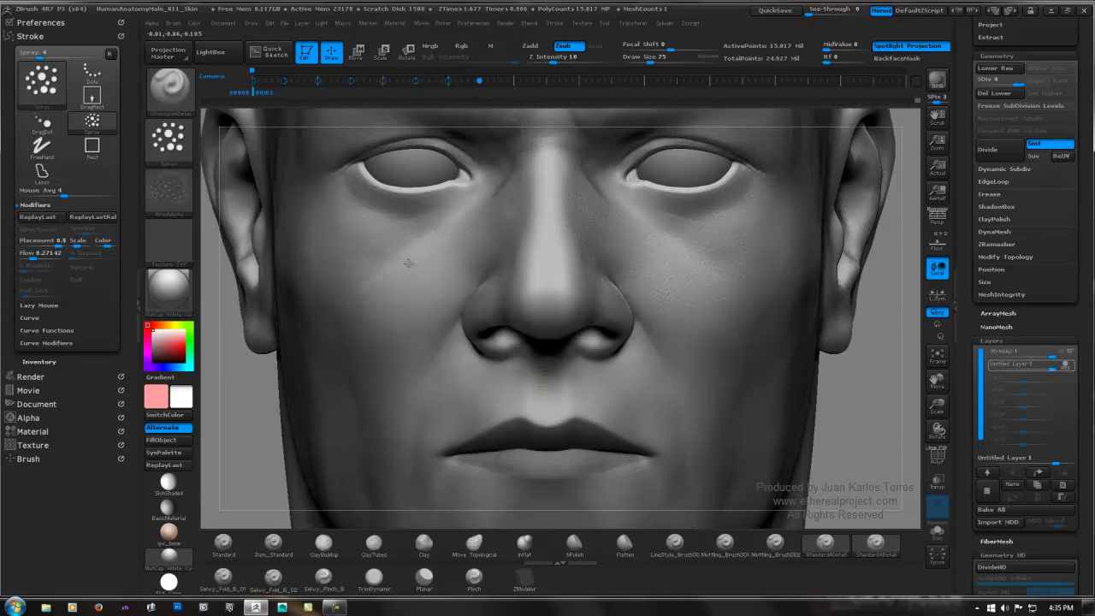
pyautogui.press('ctrl')
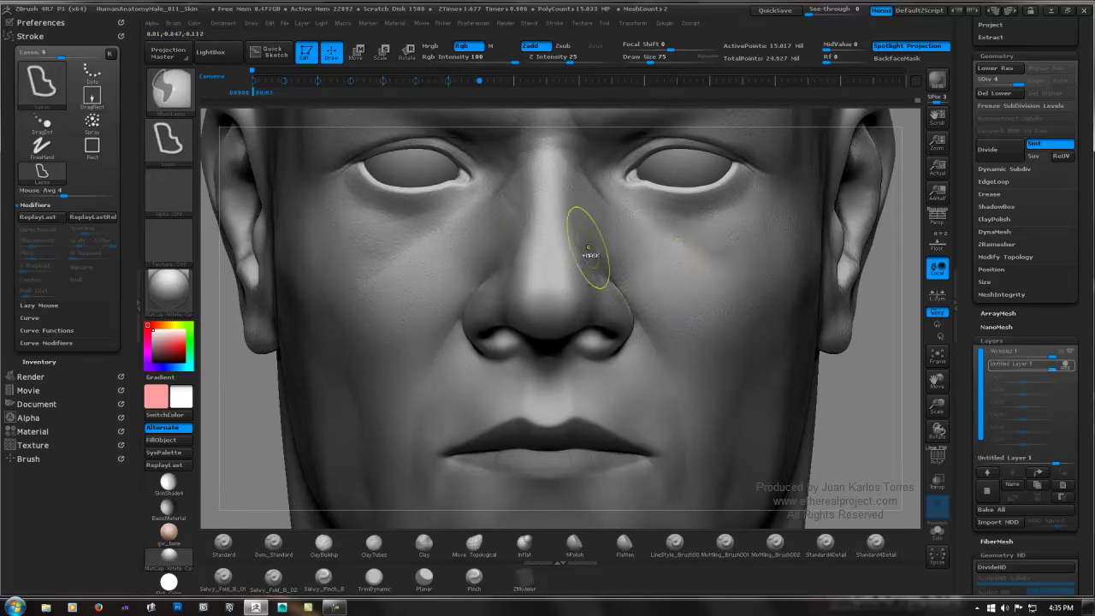
pyautogui.press('shift')
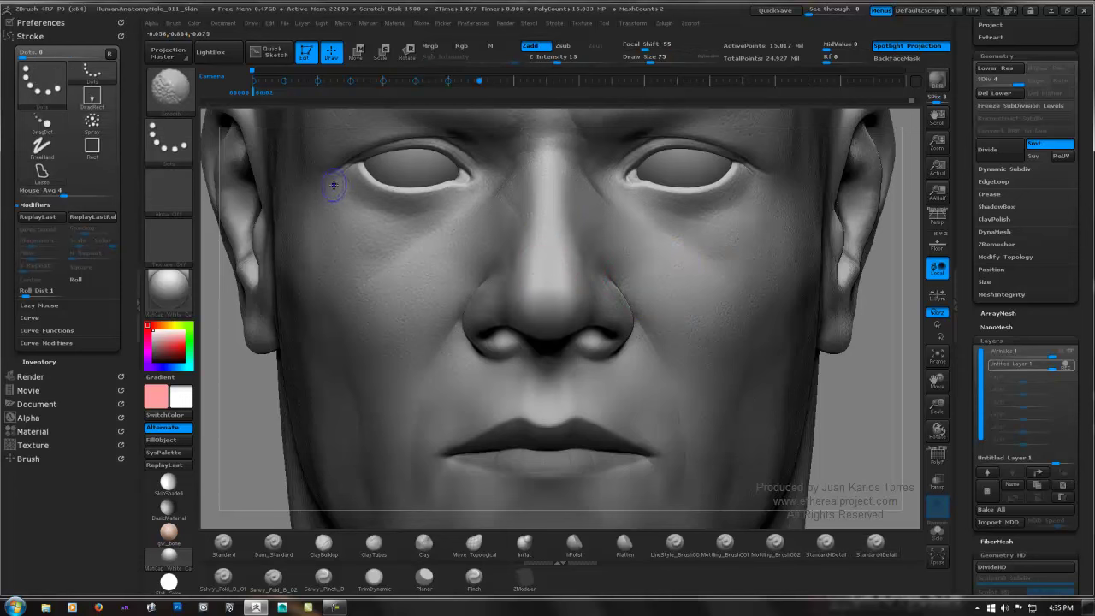
pyautogui.keyDown('shift'); pyautogui.moveTo(352, 210); pyautogui.dragTo(402, 221); pyautogui.keyUp('shift')
# Step: Spray the skin texture over the brows and lower forehead above the eyes
pyautogui.keyDown('alt'); pyautogui.moveTo(453, 253); pyautogui.dragTo(439, 336, button='right'); pyautogui.keyUp('alt')
pyautogui.press('ctrl')
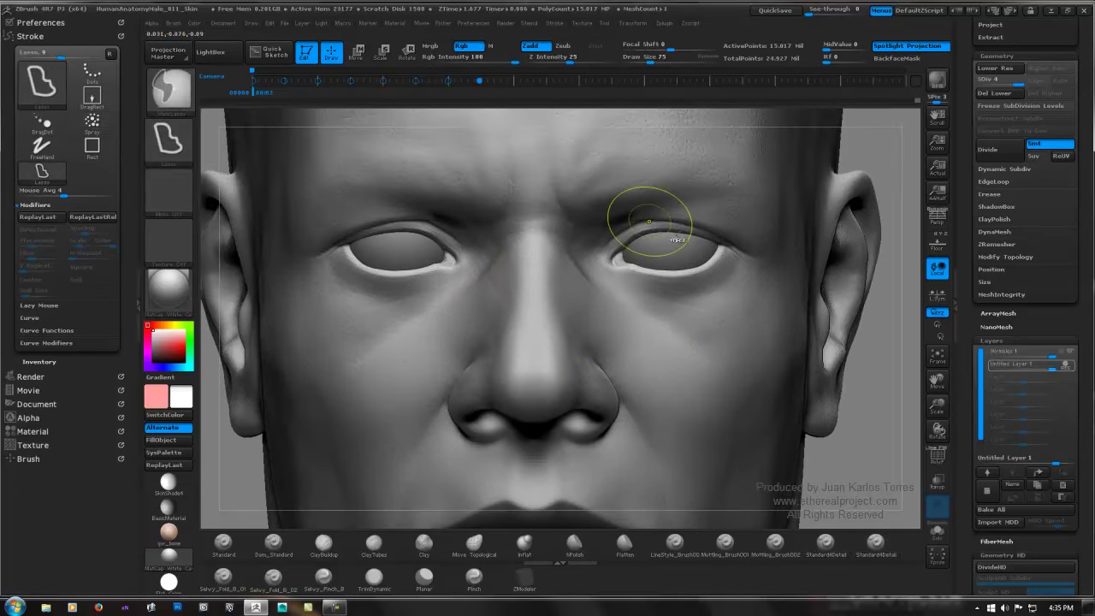
pyautogui.press('ctrl')
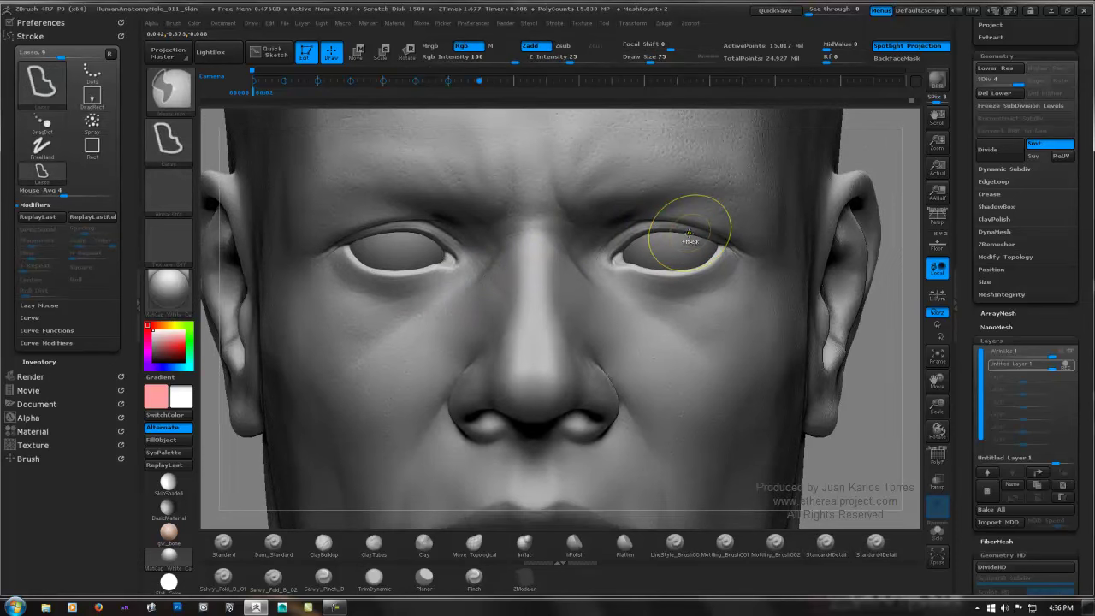
pyautogui.press('ctrl')
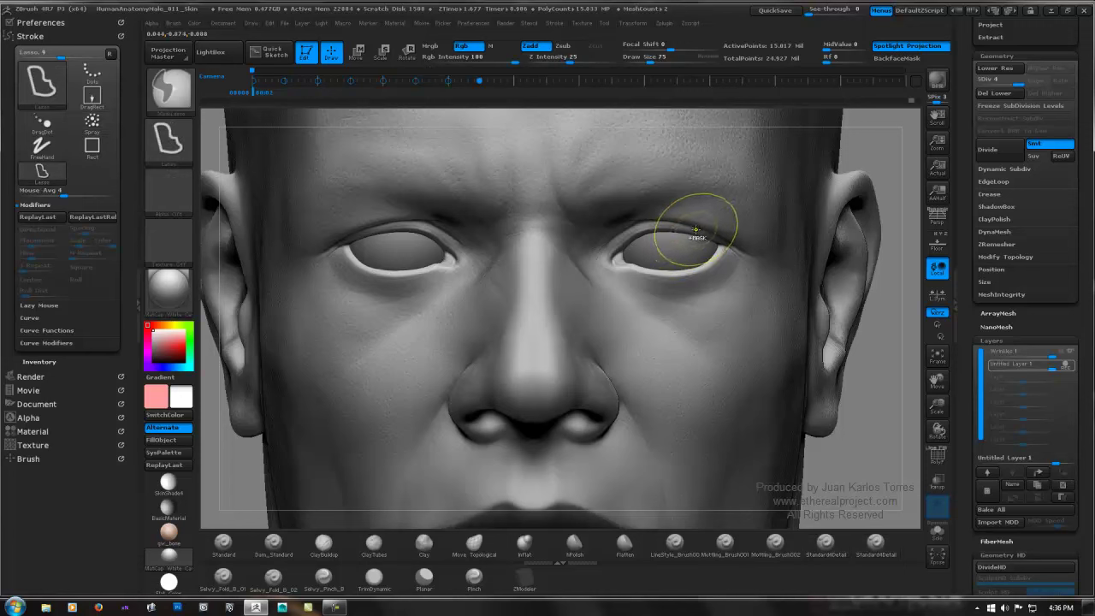
# Step: Switch the masking brush to MaskPen and paint a freehand mask over the eyes, eyelids and surrounding sockets
pyautogui.keyDown('ctrl'); pyautogui.click(696, 230); pyautogui.keyUp('ctrl')
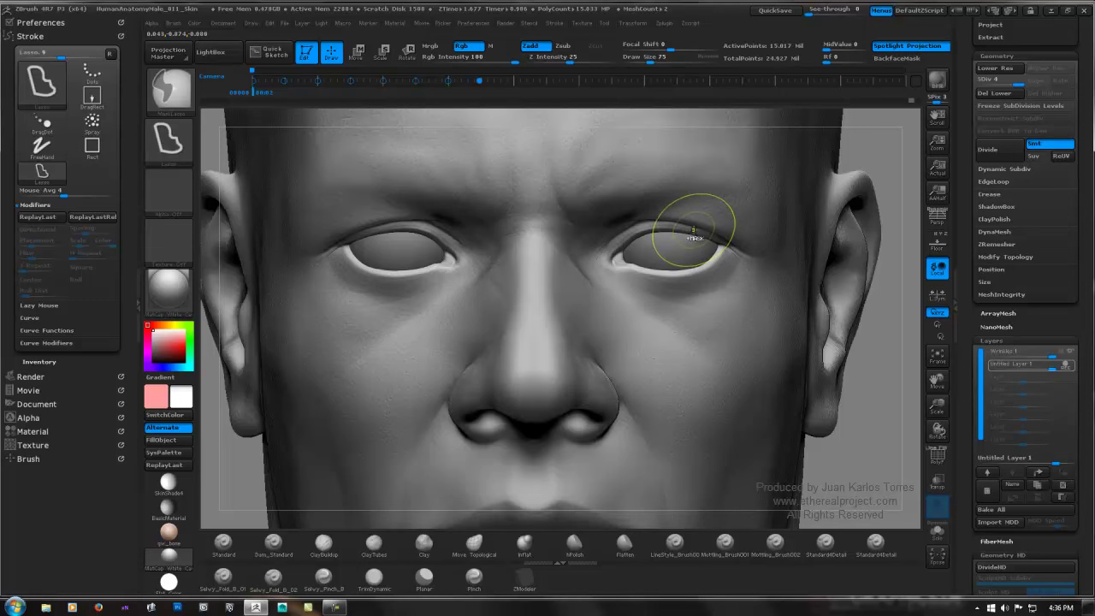
pyautogui.moveTo(596, 210)
pyautogui.keyDown('alt'); pyautogui.mouseDown(button='right')
pyautogui.moveTo(589, 305)
pyautogui.moveTo(540, 288)
pyautogui.moveTo(543, 279)
pyautogui.mouseUp(button='right'); pyautogui.keyUp('alt')
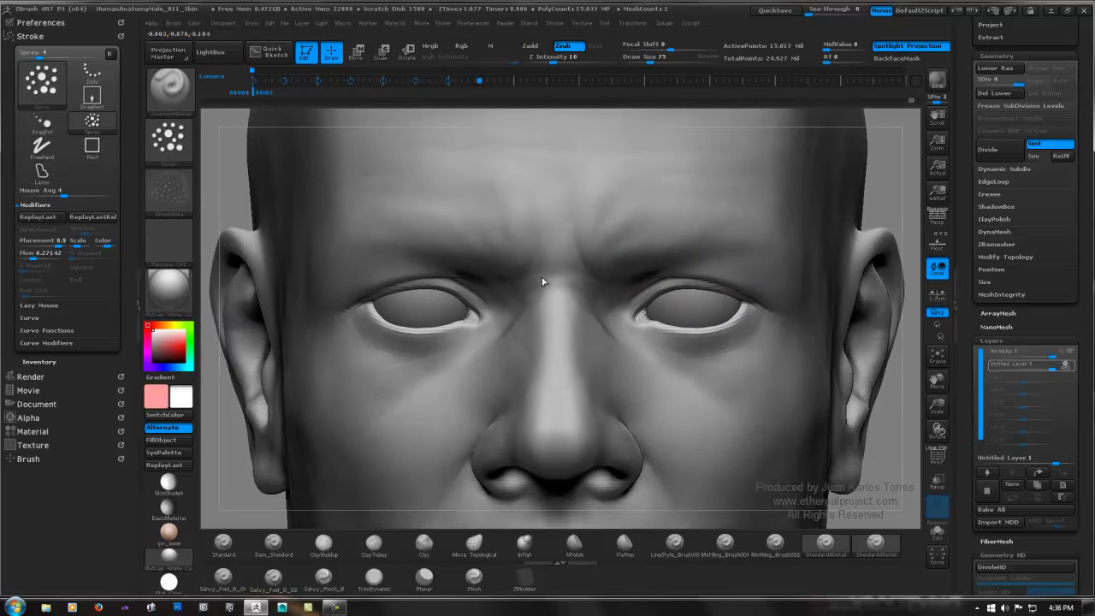
pyautogui.keyDown('ctrl'); pyautogui.click(174, 89); pyautogui.keyUp('ctrl')
pyautogui.keyDown('ctrl'); pyautogui.click(205, 101); pyautogui.keyUp('ctrl')
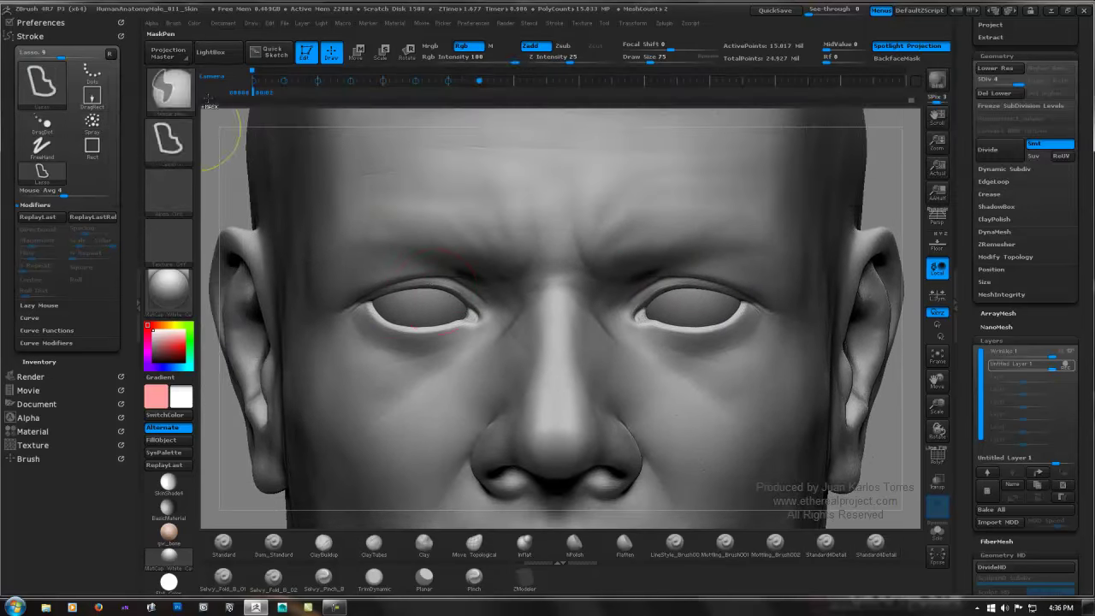
pyautogui.press('c')
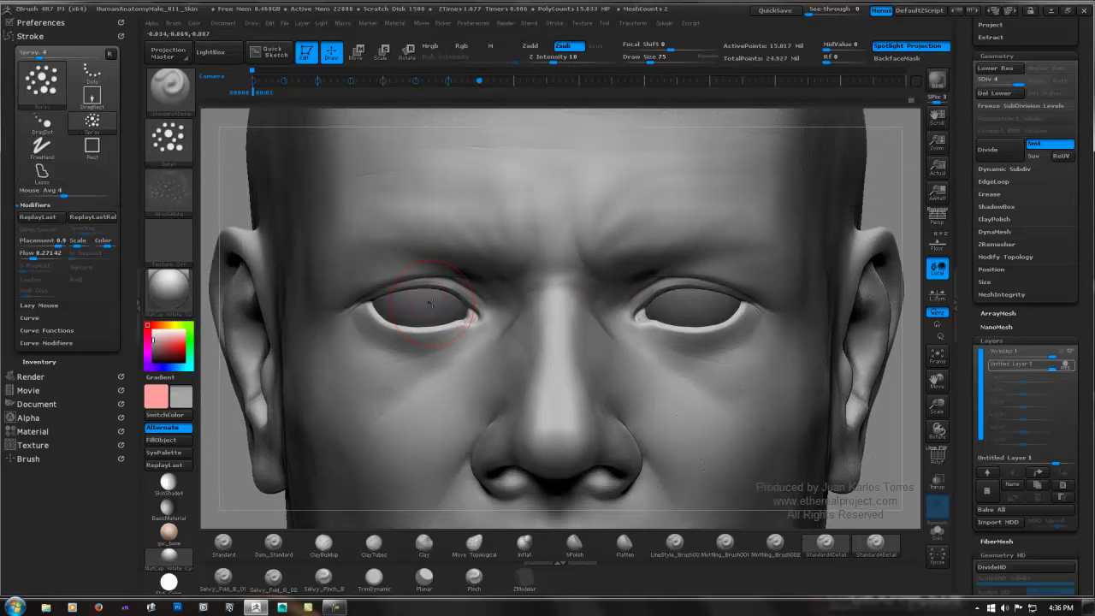
pyautogui.moveTo(336, 302)
pyautogui.keyDown('ctrl'); pyautogui.mouseDown()
pyautogui.moveTo(419, 277)
pyautogui.moveTo(483, 318)
pyautogui.moveTo(363, 315)
pyautogui.moveTo(385, 341)
pyautogui.moveTo(443, 346)
pyautogui.moveTo(366, 285)
pyautogui.moveTo(479, 286)
pyautogui.mouseUp(); pyautogui.keyUp('ctrl')
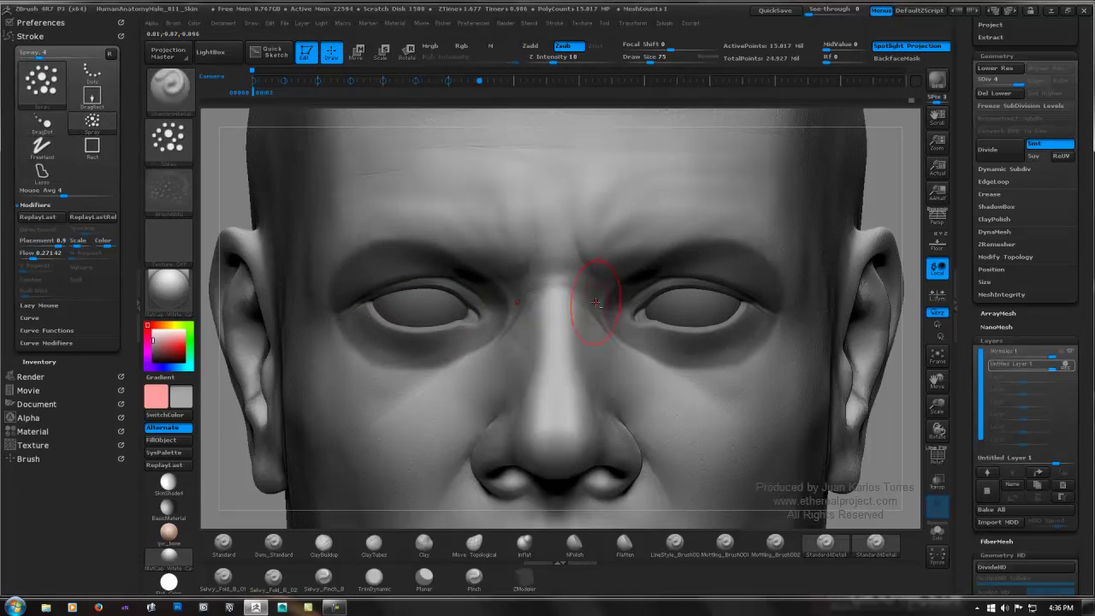
pyautogui.keyDown('alt'); pyautogui.moveTo(594, 299); pyautogui.dragTo(571, 261, button='right'); pyautogui.keyUp('alt')
pyautogui.moveTo(423, 227)
pyautogui.keyDown('ctrl'); pyautogui.mouseDown()
pyautogui.moveTo(459, 229)
pyautogui.moveTo(489, 279)
pyautogui.moveTo(473, 294)
pyautogui.mouseUp(); pyautogui.keyUp('ctrl')
# Step: Paint a freehand mask over both lips and erase the excess mask above and below their edges
pyautogui.keyDown('alt'); pyautogui.moveTo(504, 374); pyautogui.dragTo(494, 221, button='right'); pyautogui.keyUp('alt')
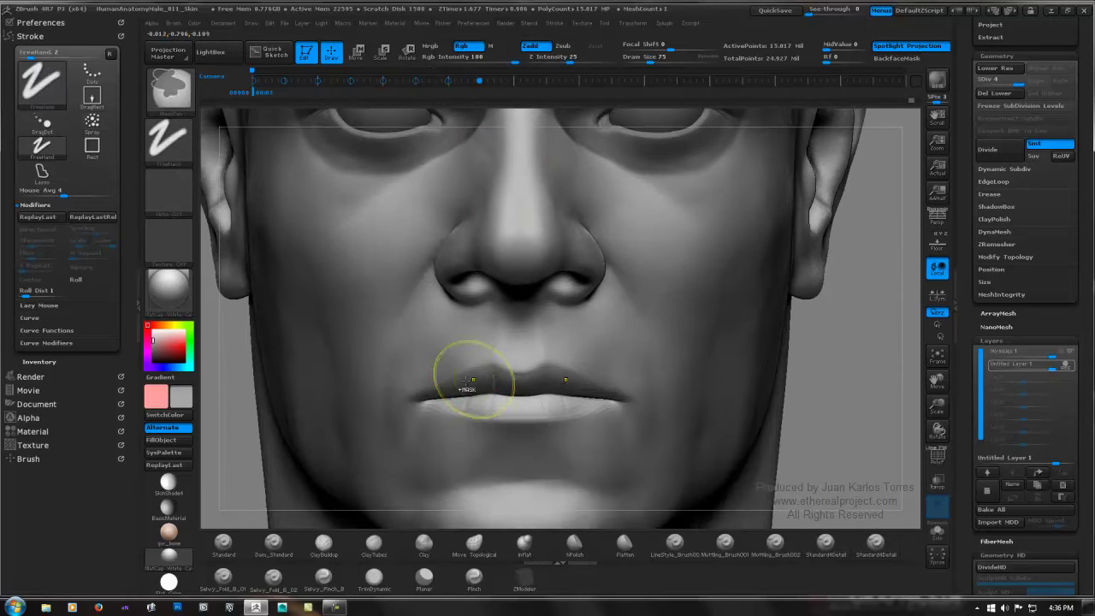
pyautogui.keyDown('ctrl'); pyautogui.moveTo(459, 393); pyautogui.dragTo(452, 445, button='right'); pyautogui.keyUp('ctrl')
pyautogui.moveTo(428, 394)
pyautogui.keyDown('ctrl'); pyautogui.mouseDown()
pyautogui.moveTo(518, 374)
pyautogui.moveTo(554, 405)
pyautogui.moveTo(475, 418)
pyautogui.moveTo(508, 403)
pyautogui.moveTo(556, 417)
pyautogui.moveTo(488, 417)
pyautogui.moveTo(419, 385)
pyautogui.moveTo(488, 415)
pyautogui.moveTo(561, 421)
pyautogui.mouseUp(); pyautogui.keyUp('ctrl')
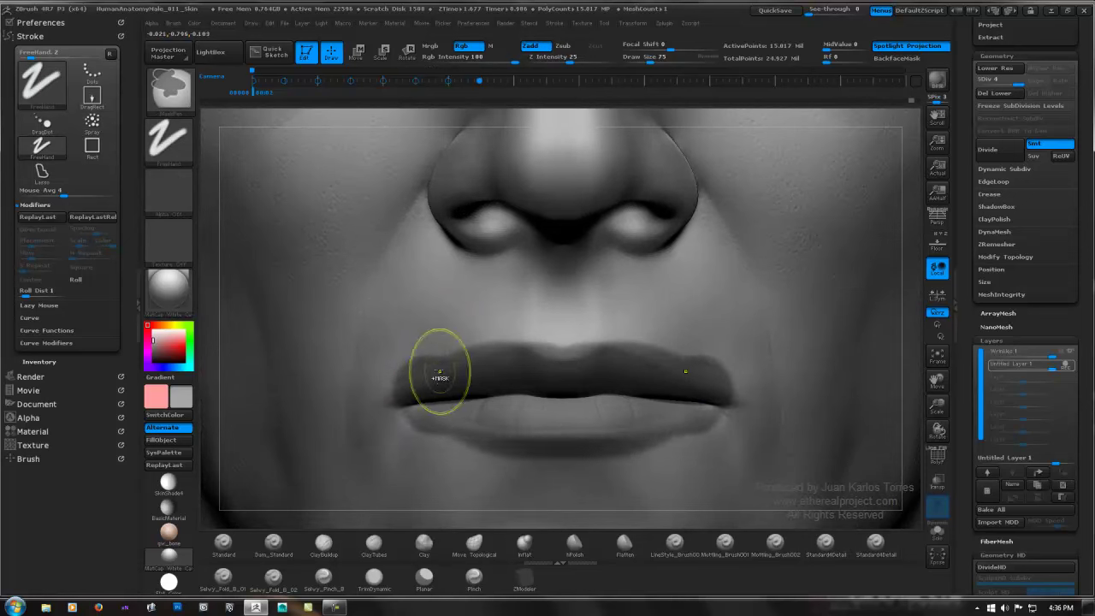
pyautogui.moveTo(375, 373)
pyautogui.keyDown('ctrl'); pyautogui.keyDown('alt'); pyautogui.mouseDown()
pyautogui.moveTo(462, 329)
pyautogui.moveTo(529, 311)
pyautogui.moveTo(567, 327)
pyautogui.mouseUp(); pyautogui.keyUp('alt'); pyautogui.keyUp('ctrl')
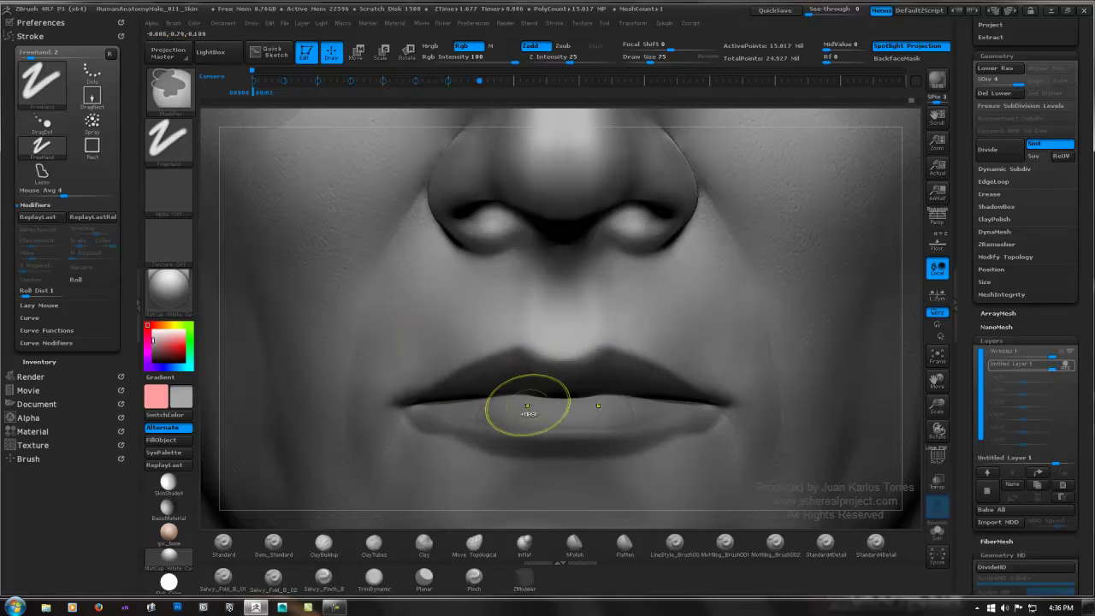
pyautogui.moveTo(400, 443)
pyautogui.keyDown('ctrl'); pyautogui.keyDown('alt'); pyautogui.mouseDown()
pyautogui.moveTo(392, 438)
pyautogui.moveTo(488, 475)
pyautogui.moveTo(591, 479)
pyautogui.mouseUp(); pyautogui.keyUp('alt'); pyautogui.keyUp('ctrl')
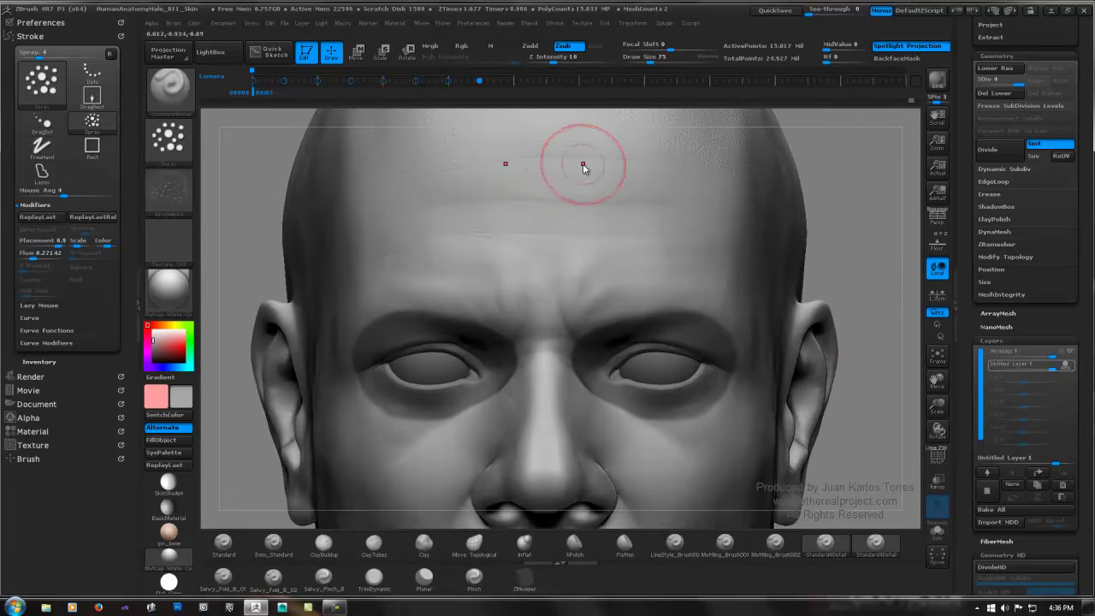
# Step: Set the spray brush's Z Intensity to 8 and spray the skin texture across the forehead
pyautogui.moveTo(553, 59); pyautogui.dragTo(551, 59)
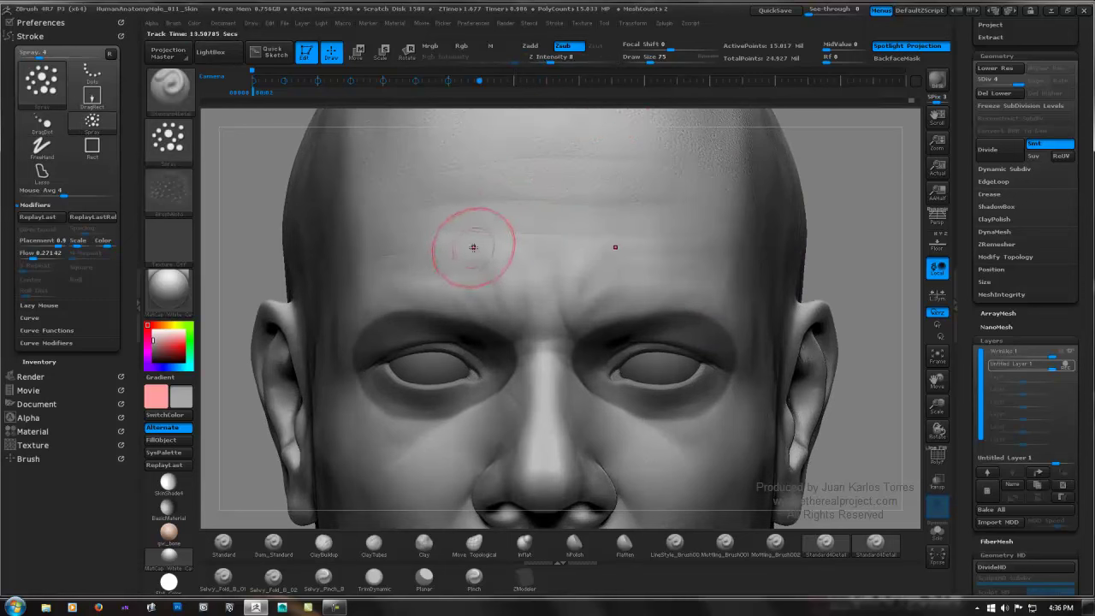
pyautogui.moveTo(460, 235); pyautogui.dragTo(370, 228)
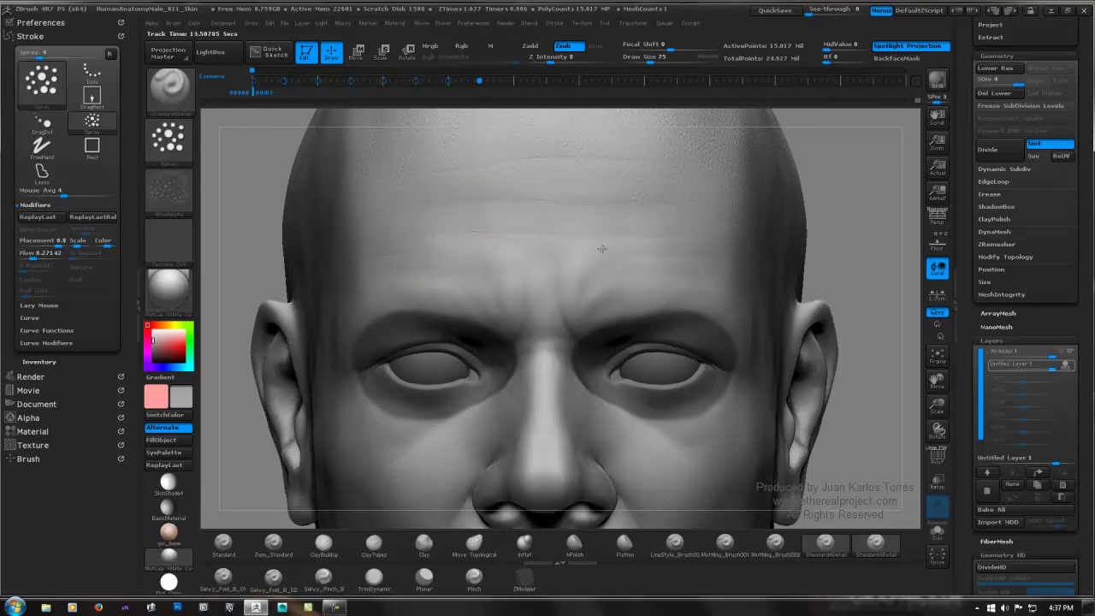
pyautogui.keyDown('alt'); pyautogui.moveTo(540, 308); pyautogui.dragTo(547, 248, button='right'); pyautogui.keyUp('alt')
pyautogui.moveTo(433, 298); pyautogui.dragTo(492, 300, button='right')
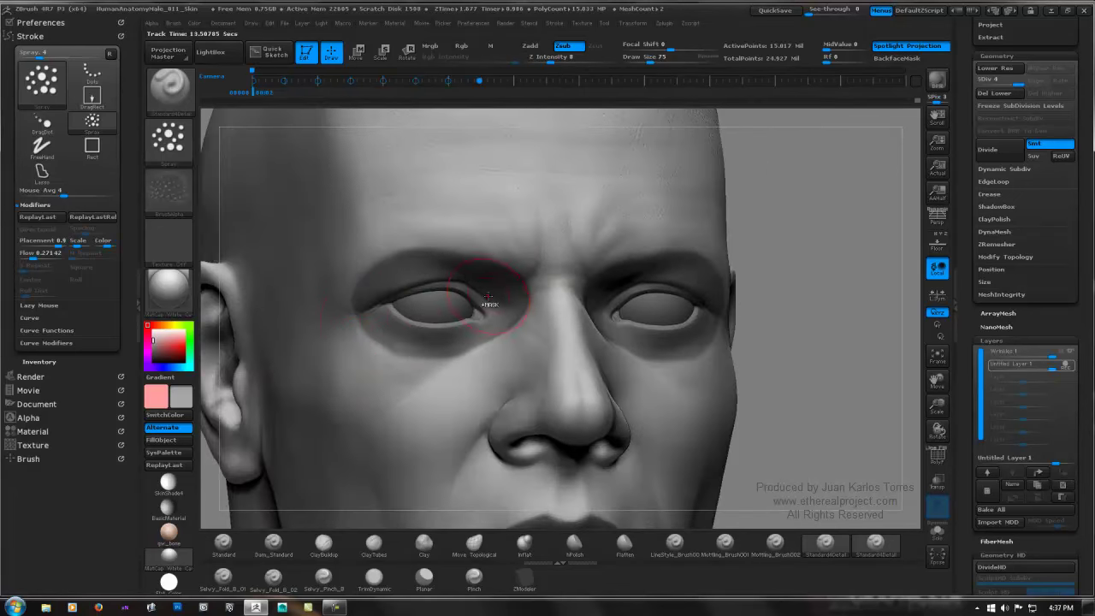
pyautogui.press('ctrl')
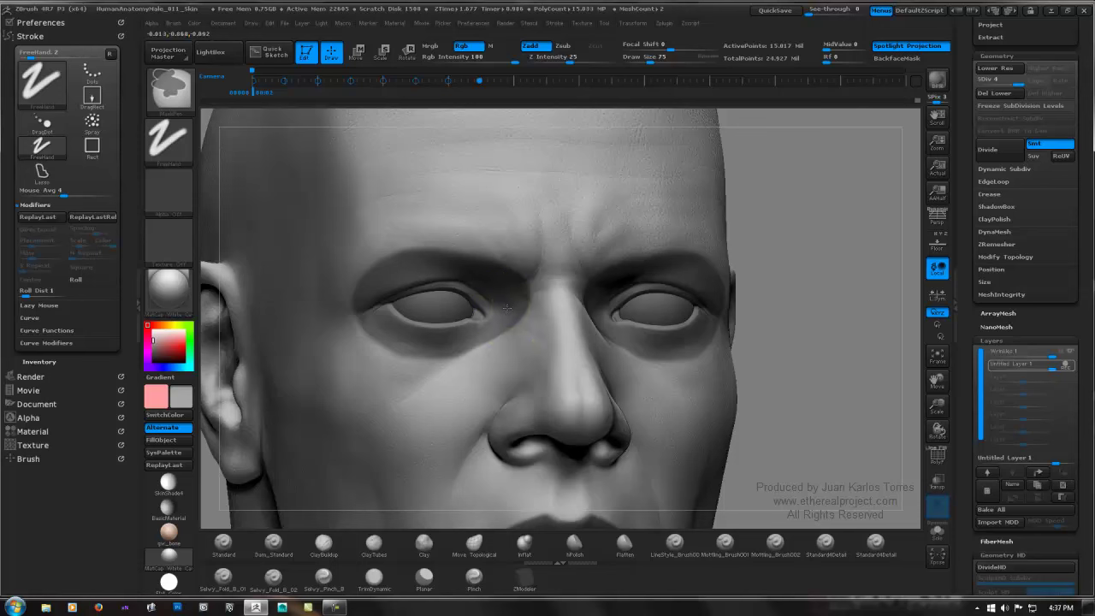
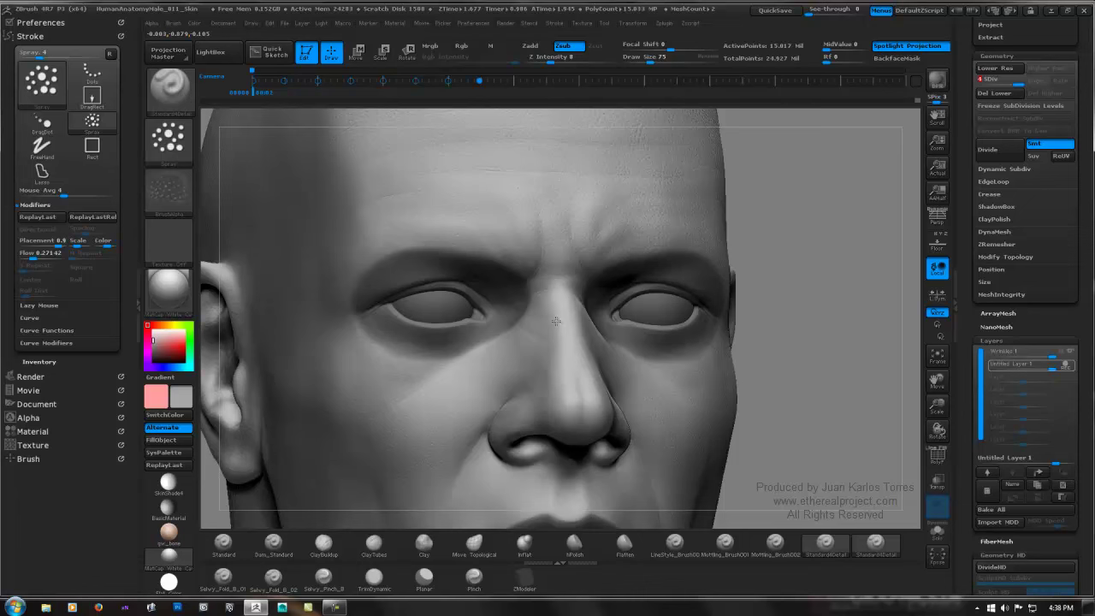
# Step: Spray the skin texture lightly over the cheek below the masked eye
pyautogui.moveTo(557, 321); pyautogui.dragTo(547, 278, button='right')
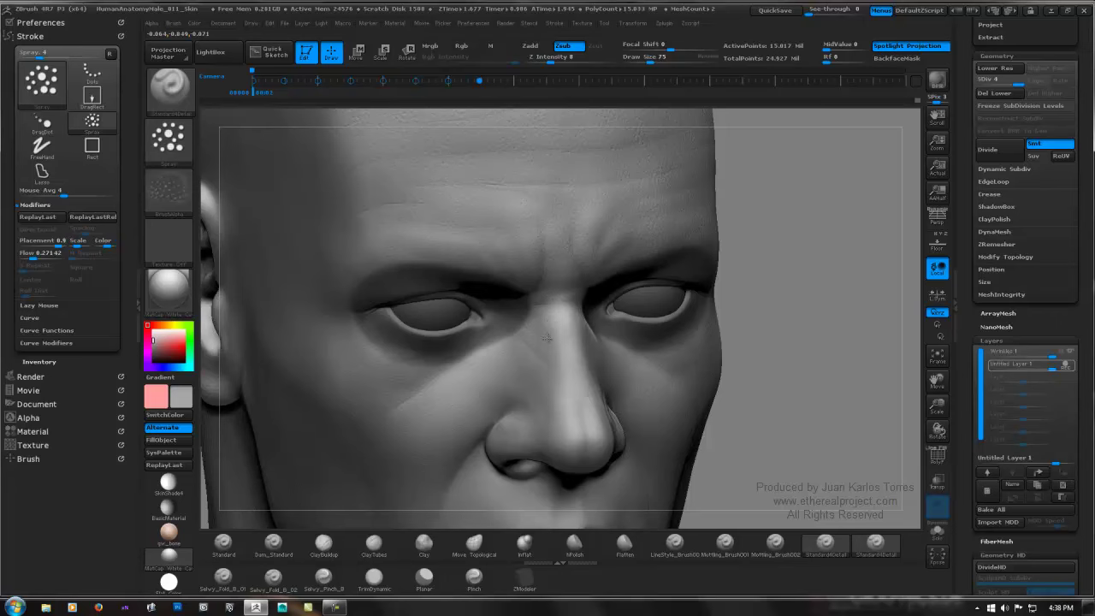
pyautogui.moveTo(501, 338); pyautogui.dragTo(579, 327, button='right')
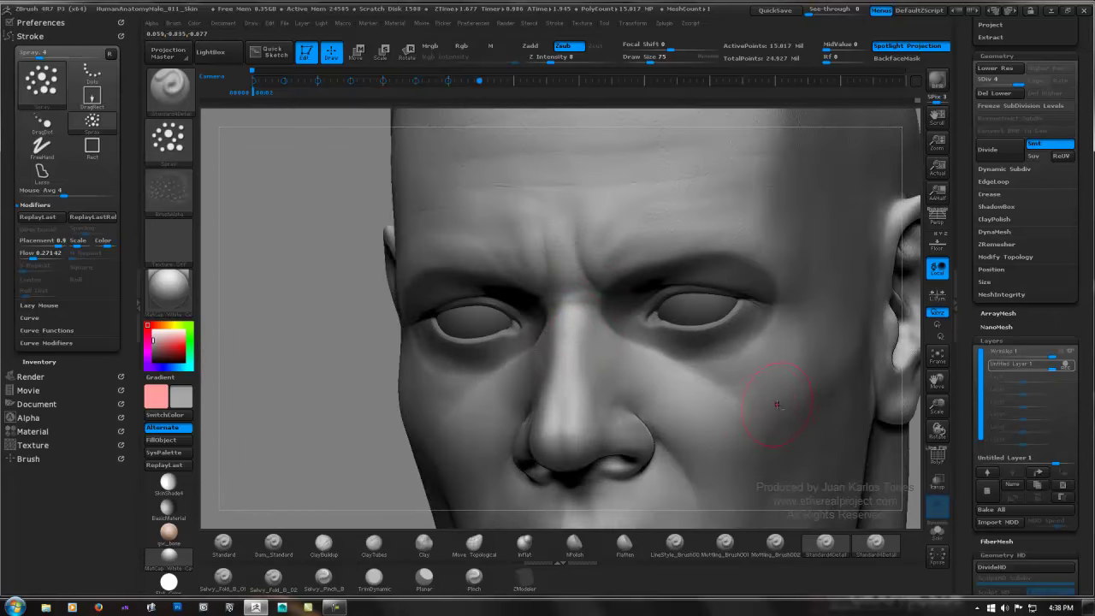
pyautogui.keyDown('alt'); pyautogui.moveTo(779, 405); pyautogui.dragTo(691, 282, button='right'); pyautogui.keyUp('alt')
pyautogui.moveTo(628, 306); pyautogui.dragTo(723, 313, button='right')
pyautogui.moveTo(410, 284); pyautogui.dragTo(342, 318)
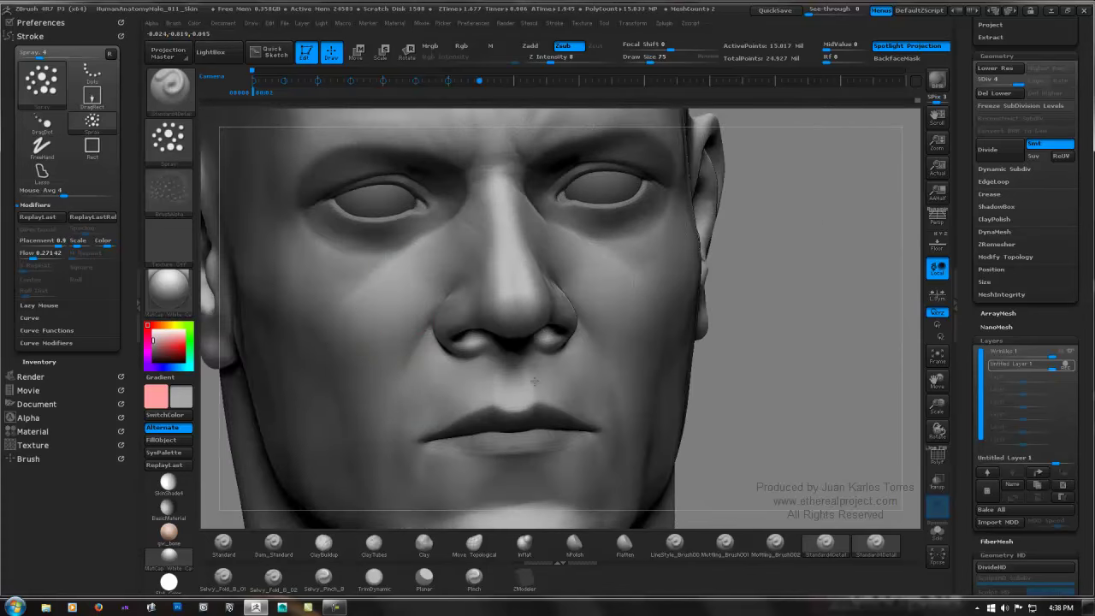
# Step: Spray the skin texture over the side of the nose and the nostril wing
pyautogui.keyDown('alt'); pyautogui.moveTo(619, 445); pyautogui.dragTo(632, 370, button='right'); pyautogui.keyUp('alt')
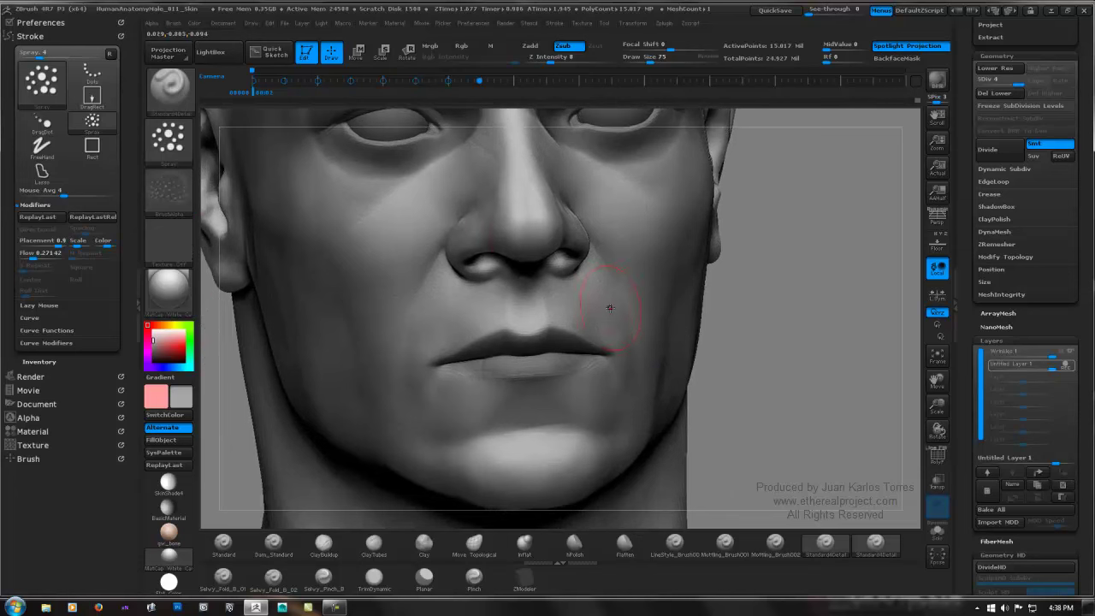
pyautogui.moveTo(523, 260); pyautogui.dragTo(609, 250, button='right')
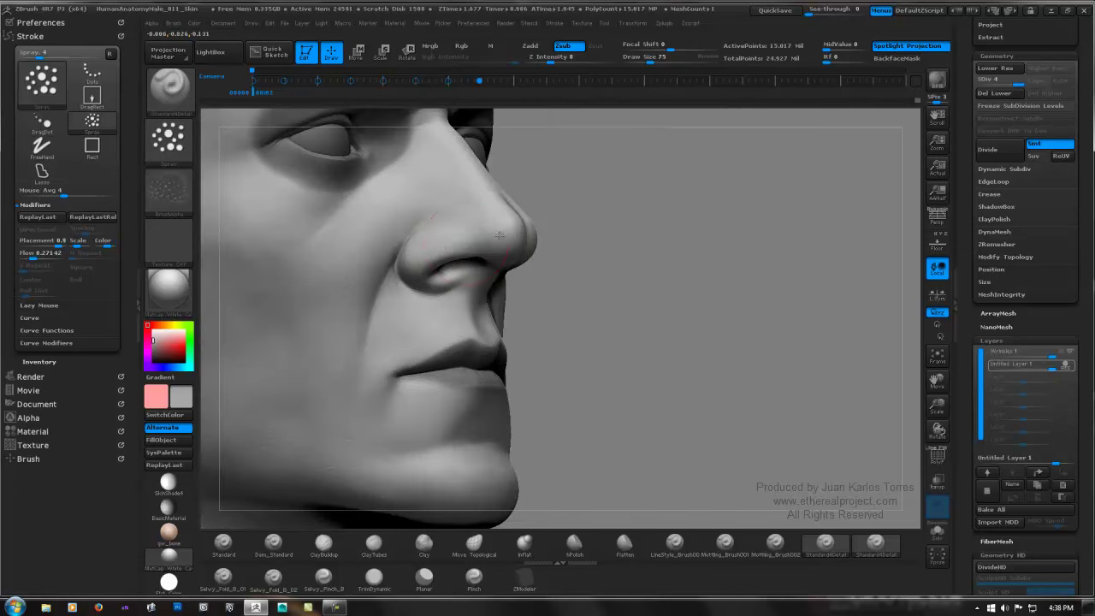
pyautogui.moveTo(493, 292); pyautogui.dragTo(346, 288, button='right')
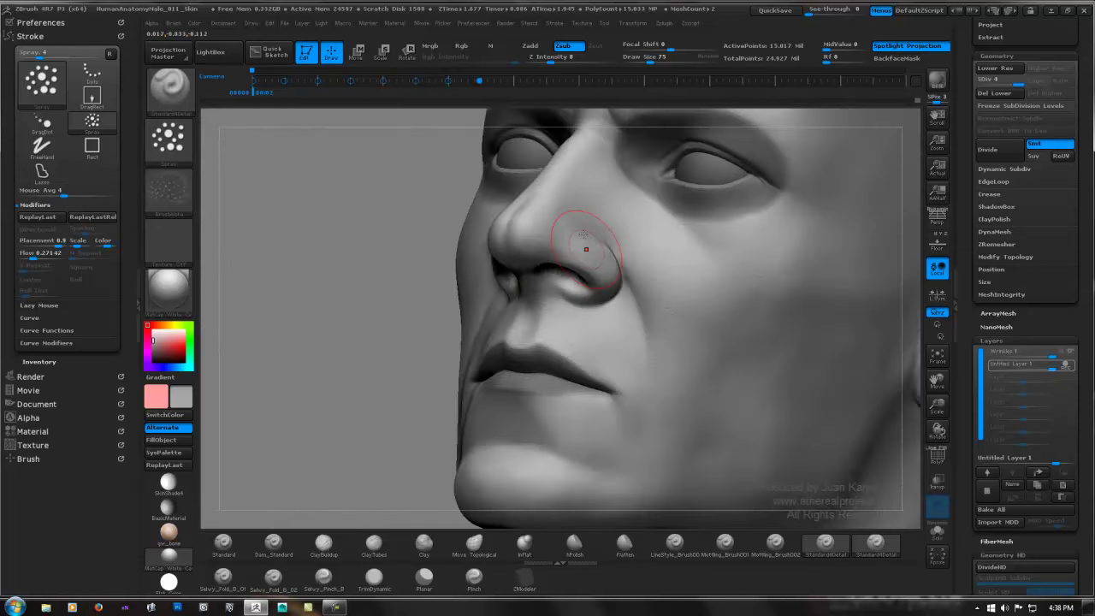
pyautogui.moveTo(588, 249); pyautogui.dragTo(625, 280)
# Step: Spray the skin texture over the chin and along the underside of the jaw
pyautogui.keyDown('alt'); pyautogui.moveTo(627, 346); pyautogui.dragTo(558, 214, button='right'); pyautogui.keyUp('alt')
pyautogui.moveTo(287, 260); pyautogui.dragTo(417, 263, button='right')
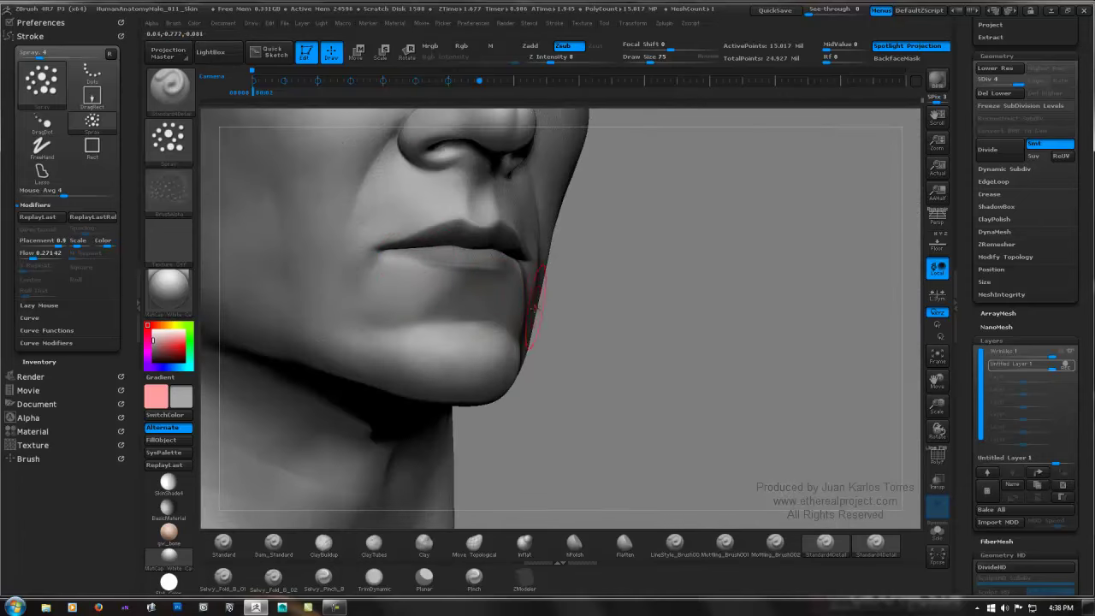
pyautogui.moveTo(629, 299); pyautogui.dragTo(517, 298, button='right')
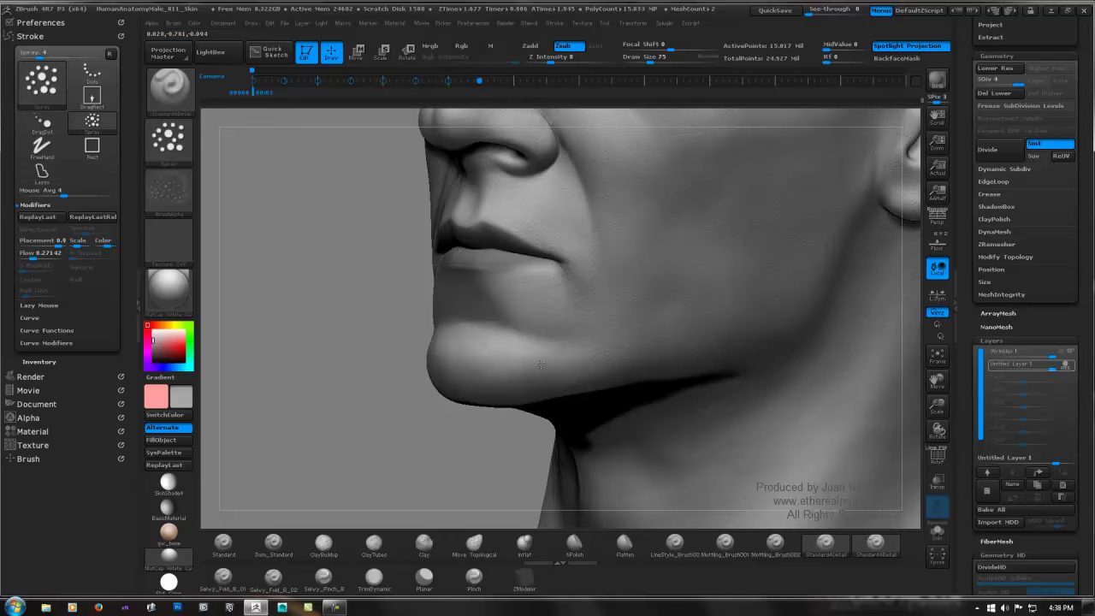
pyautogui.moveTo(540, 365); pyautogui.dragTo(625, 366, button='right')
pyautogui.moveTo(402, 390); pyautogui.dragTo(467, 290, button='right')
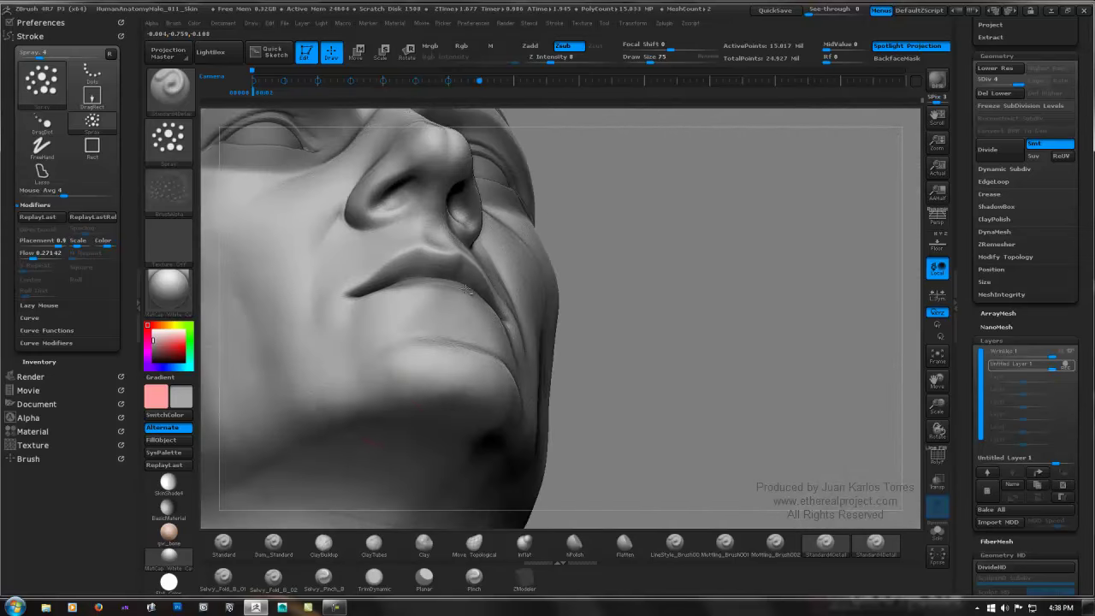
pyautogui.keyDown('alt'); pyautogui.moveTo(428, 366); pyautogui.dragTo(523, 210, button='right'); pyautogui.keyUp('alt')
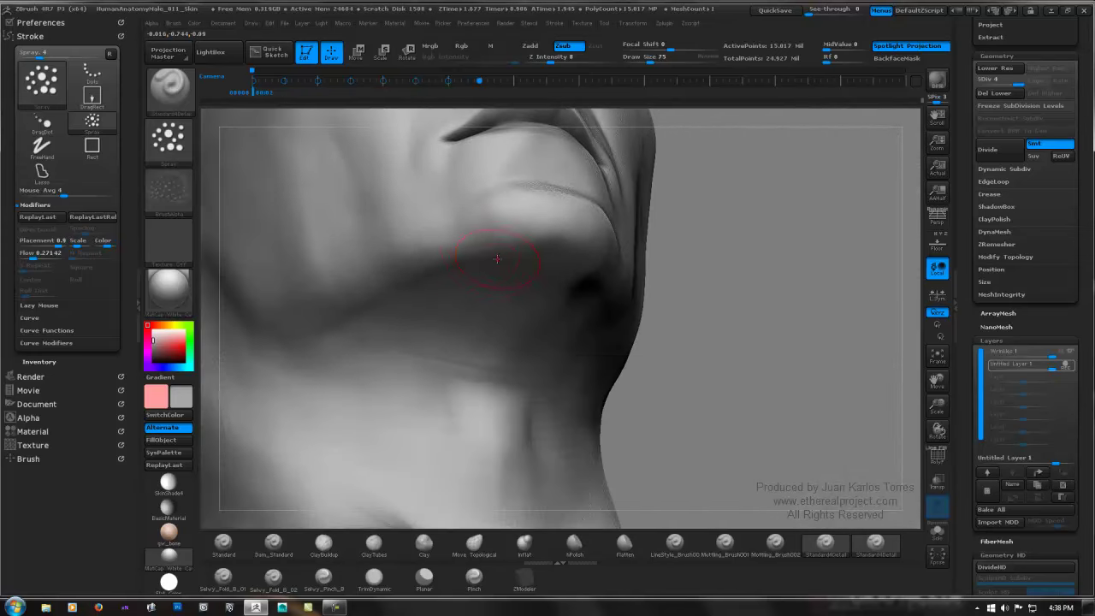
pyautogui.moveTo(566, 308); pyautogui.dragTo(488, 298, button='right')
pyautogui.moveTo(572, 299); pyautogui.dragTo(530, 347)
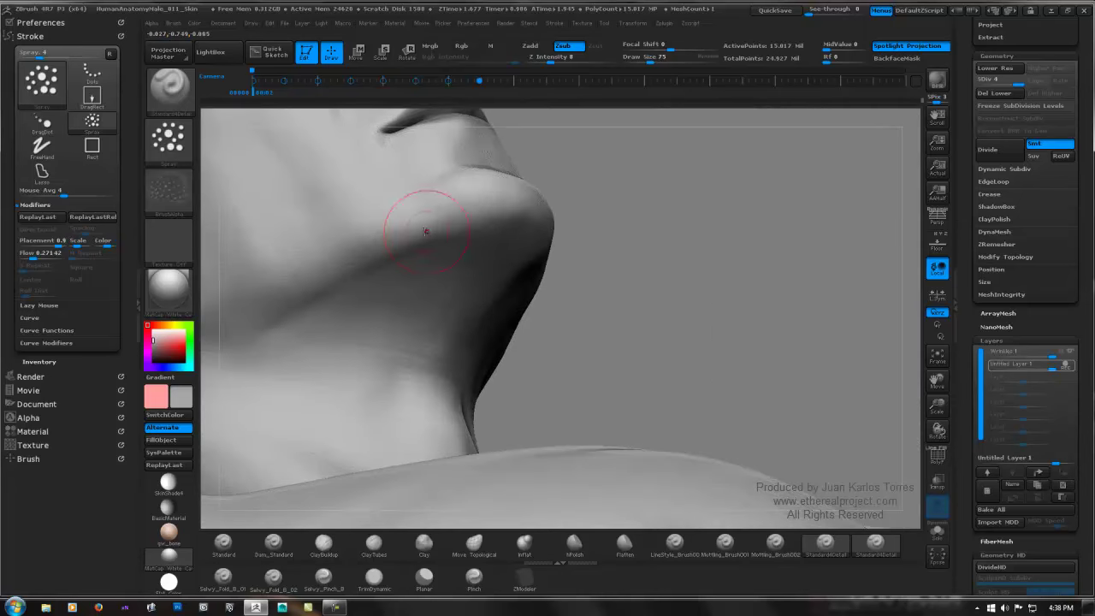
pyautogui.moveTo(420, 228); pyautogui.dragTo(377, 225)
# Step: Examine the skin texture around the mouth, forehead, temple and cheek from the front and both sides
pyautogui.moveTo(570, 250); pyautogui.dragTo(783, 351)
pyautogui.keyDown('alt'); pyautogui.moveTo(527, 147); pyautogui.dragTo(594, 291); pyautogui.keyUp('alt')
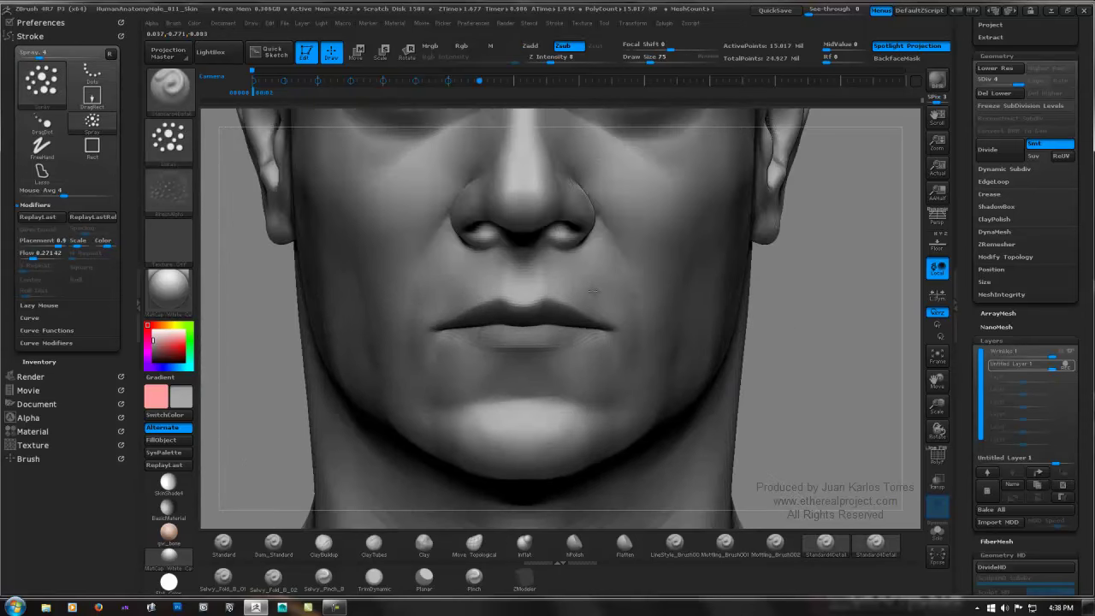
pyautogui.keyDown('alt'); pyautogui.moveTo(594, 291); pyautogui.dragTo(597, 298, button='right'); pyautogui.keyUp('alt')
pyautogui.keyDown('alt'); pyautogui.moveTo(537, 163); pyautogui.dragTo(591, 266, button='right'); pyautogui.keyUp('alt')
pyautogui.moveTo(588, 177)
pyautogui.keyDown('alt'); pyautogui.mouseDown(button='right')
pyautogui.moveTo(594, 250)
pyautogui.moveTo(558, 294)
pyautogui.moveTo(648, 259)
pyautogui.mouseUp(button='right'); pyautogui.keyUp('alt')
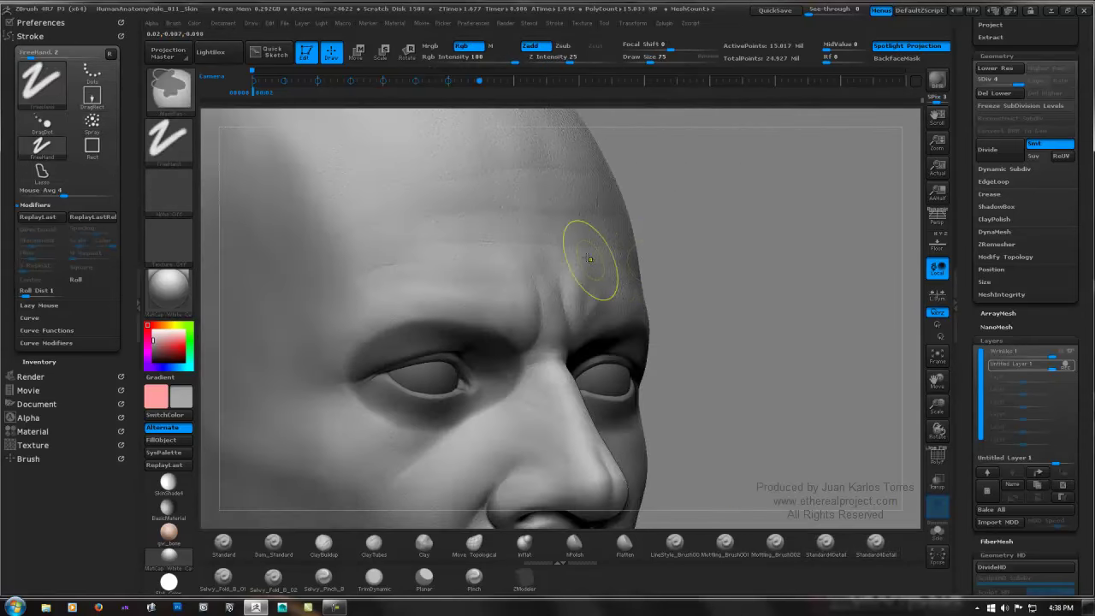
pyautogui.moveTo(445, 255)
pyautogui.mouseDown(button='right')
pyautogui.moveTo(673, 262)
pyautogui.moveTo(612, 263)
pyautogui.mouseUp(button='right')
pyautogui.keyDown('alt'); pyautogui.moveTo(811, 262); pyautogui.dragTo(665, 262, button='right'); pyautogui.keyUp('alt')
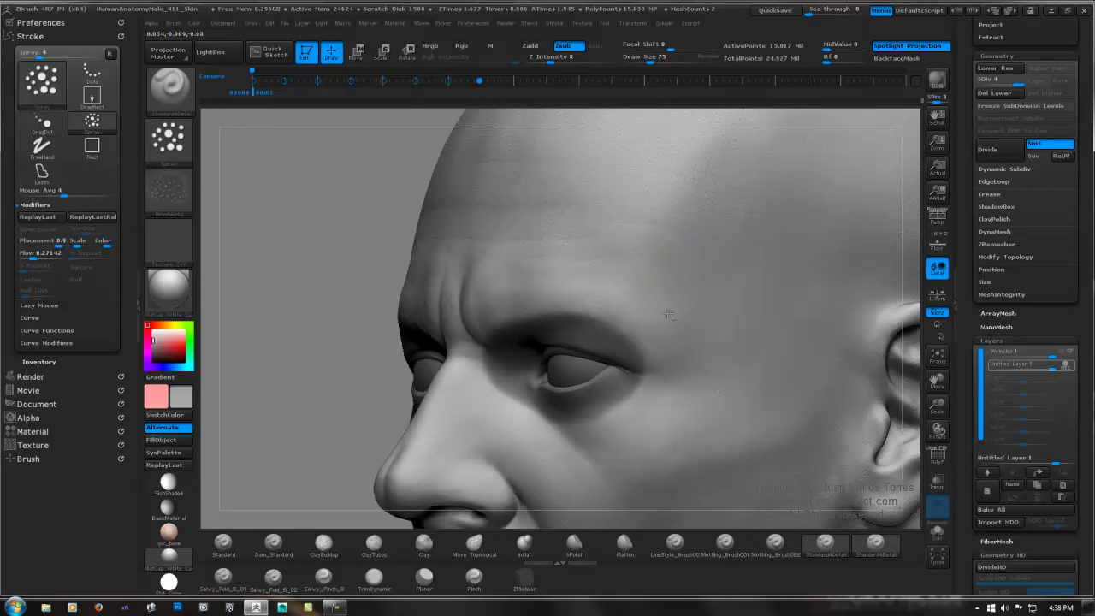
pyautogui.keyDown('alt'); pyautogui.moveTo(715, 297); pyautogui.dragTo(705, 198, button='right'); pyautogui.keyUp('alt')
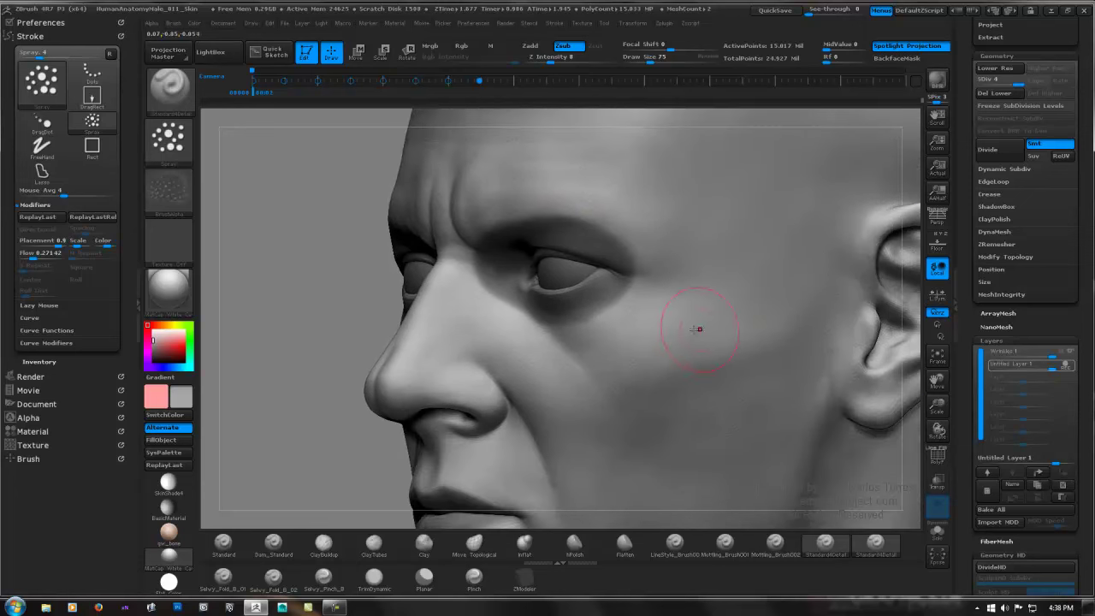
pyautogui.keyDown('alt'); pyautogui.moveTo(696, 328); pyautogui.dragTo(633, 203, button='right'); pyautogui.keyUp('alt')
# Step: Examine the skin texture on the whole head, jaw and neck from the front and in profile
pyautogui.moveTo(803, 292)
pyautogui.mouseDown(button='right')
pyautogui.moveTo(670, 289)
pyautogui.moveTo(713, 279)
pyautogui.moveTo(751, 279)
pyautogui.moveTo(524, 304)
pyautogui.mouseUp(button='right')
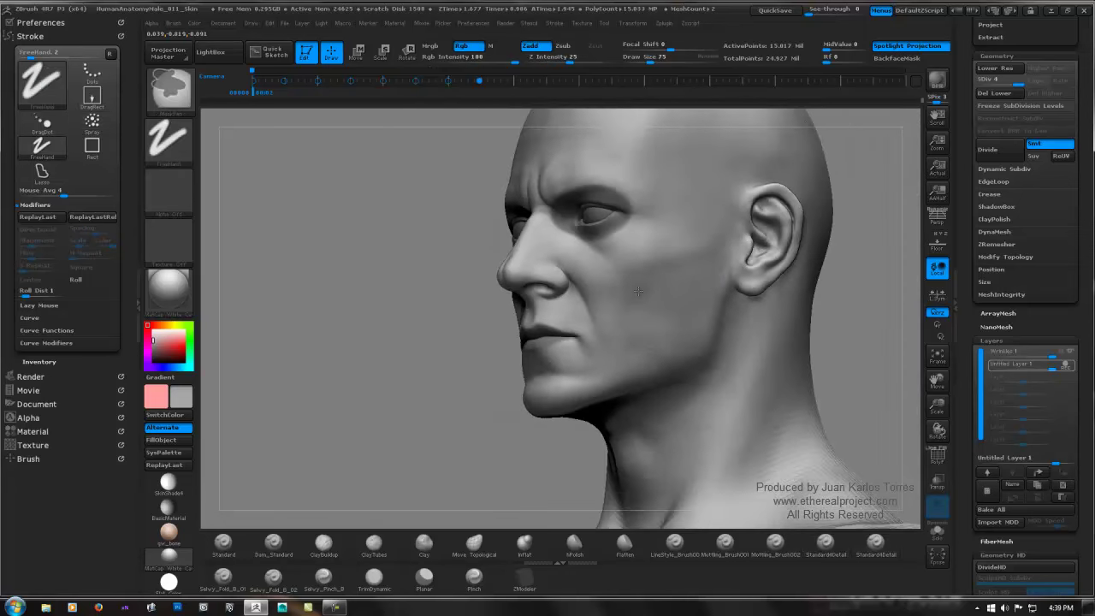
pyautogui.moveTo(231, 352)
pyautogui.mouseDown(button='right')
pyautogui.moveTo(350, 359)
pyautogui.moveTo(341, 360)
pyautogui.mouseUp(button='right')
pyautogui.keyDown('alt'); pyautogui.moveTo(643, 270); pyautogui.dragTo(578, 286, button='right'); pyautogui.keyUp('alt')
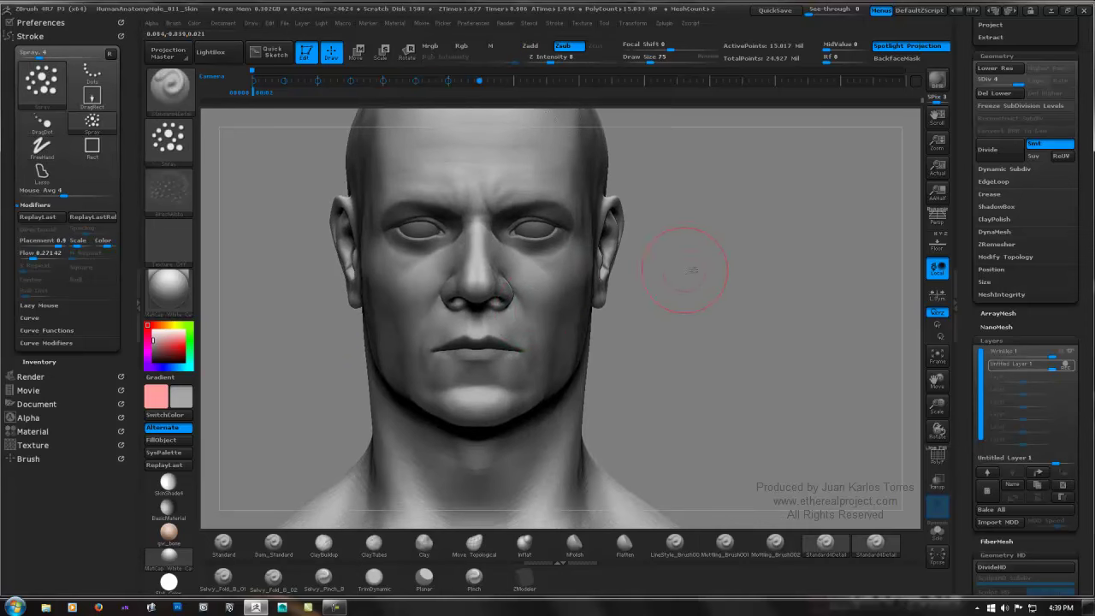
pyautogui.keyDown('ctrl'); pyautogui.moveTo(660, 274); pyautogui.dragTo(648, 242, button='right'); pyautogui.keyUp('ctrl')
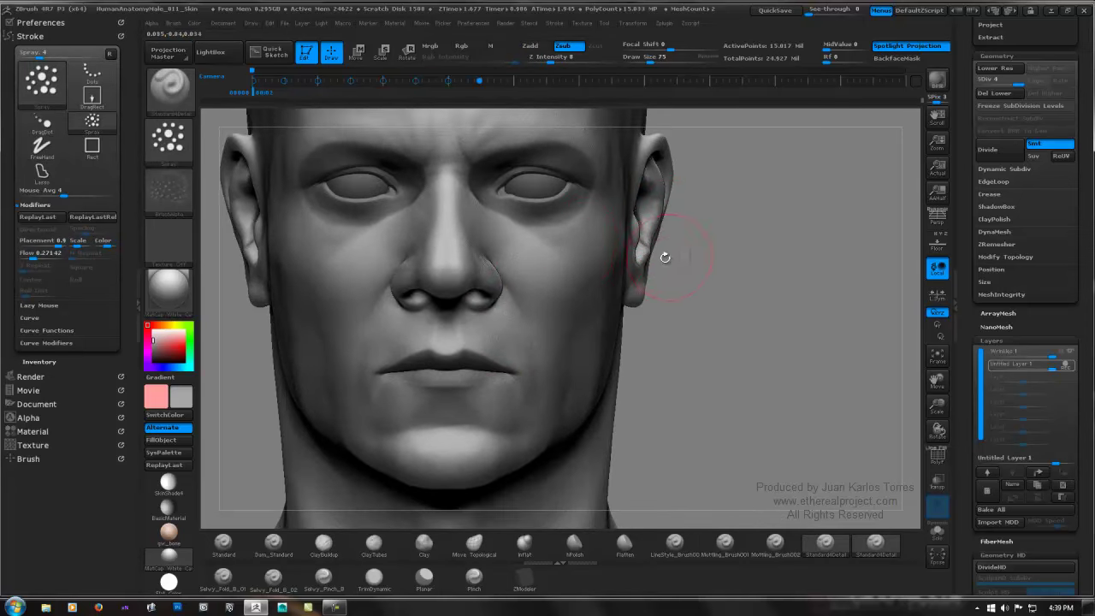
pyautogui.keyDown('alt'); pyautogui.moveTo(498, 328); pyautogui.dragTo(575, 236, button='right'); pyautogui.keyUp('alt')
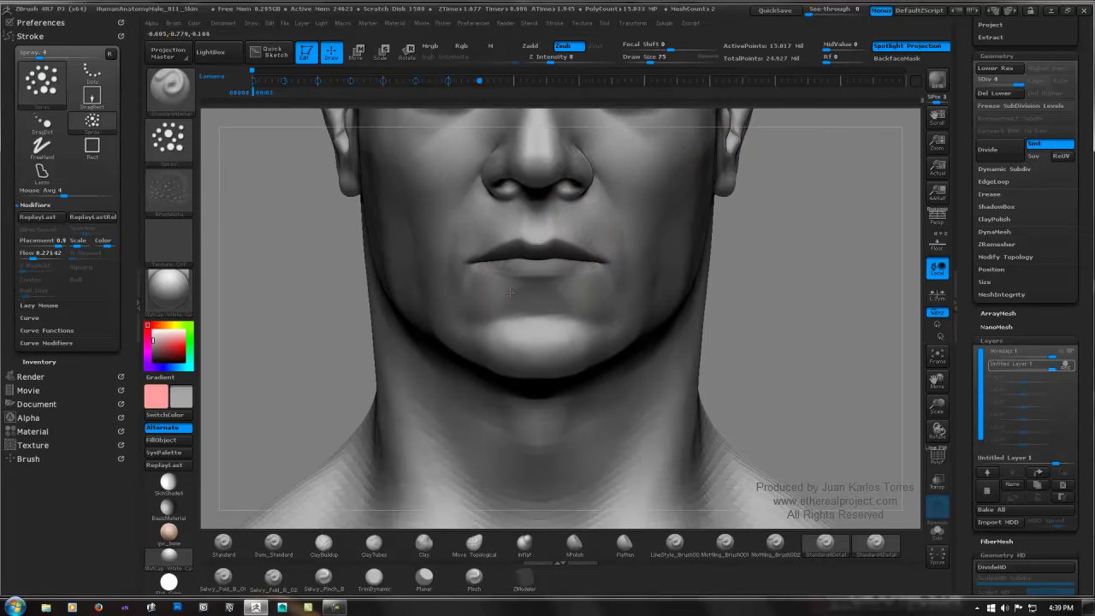
pyautogui.moveTo(437, 291); pyautogui.dragTo(543, 297, button='right')
pyautogui.keyDown('alt'); pyautogui.moveTo(363, 211); pyautogui.dragTo(415, 288, button='right'); pyautogui.keyUp('alt')
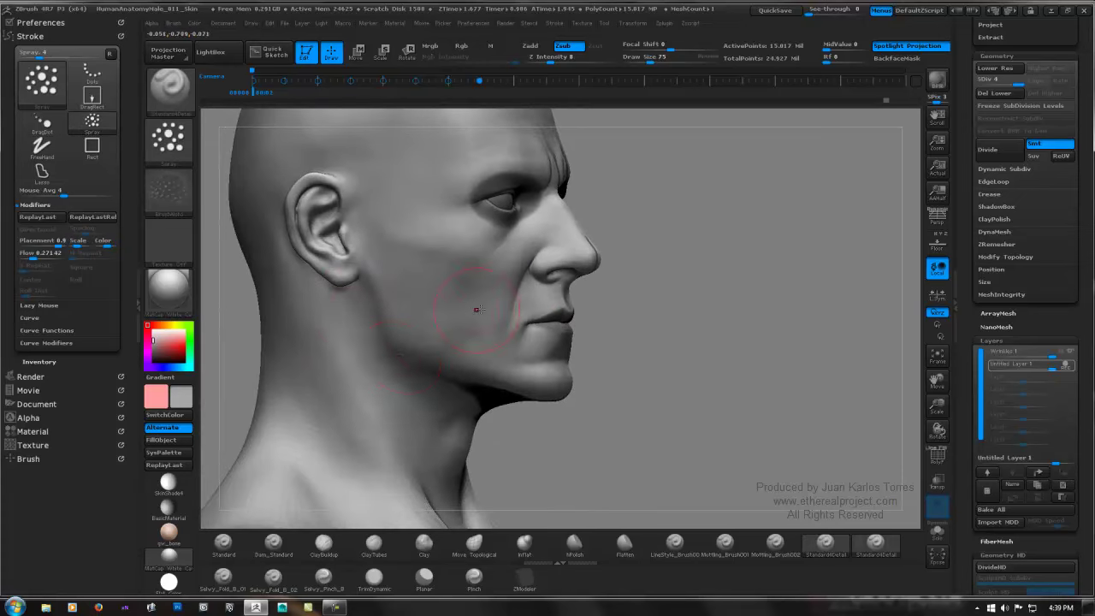
pyautogui.moveTo(479, 310); pyautogui.dragTo(432, 301, button='right')
pyautogui.keyDown('shift'); pyautogui.moveTo(733, 262); pyautogui.dragTo(613, 304, button='right'); pyautogui.keyUp('shift')
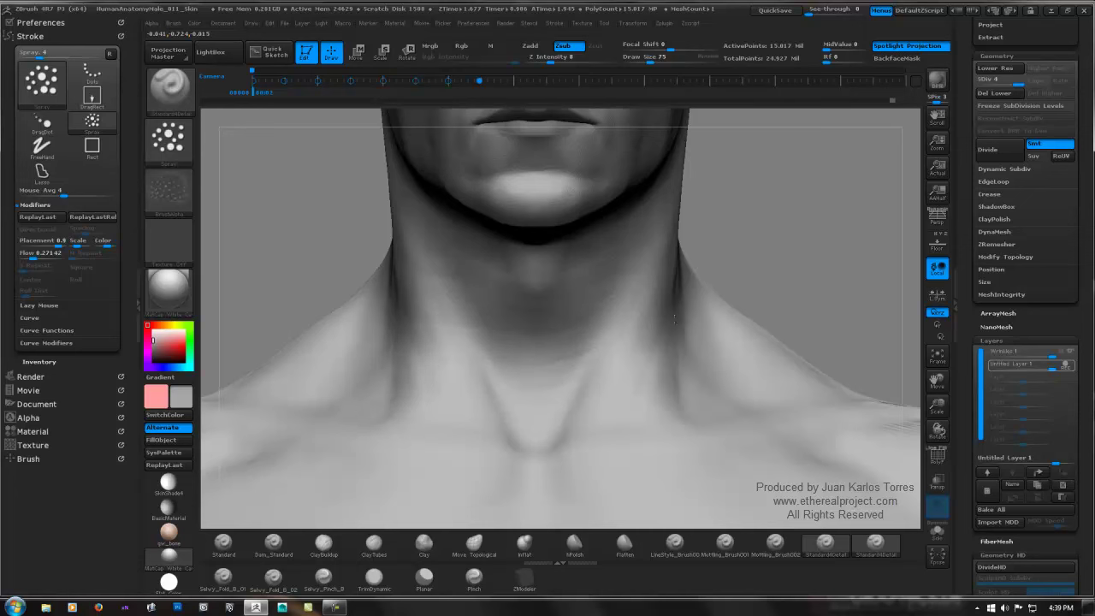
# Step: Examine the neck, shoulders and upper back from the front, rear and both sides
pyautogui.moveTo(452, 395)
pyautogui.mouseDown(button='right')
pyautogui.moveTo(436, 330)
pyautogui.moveTo(693, 249)
pyautogui.mouseUp(button='right')
pyautogui.moveTo(782, 256); pyautogui.dragTo(504, 385, button='right')
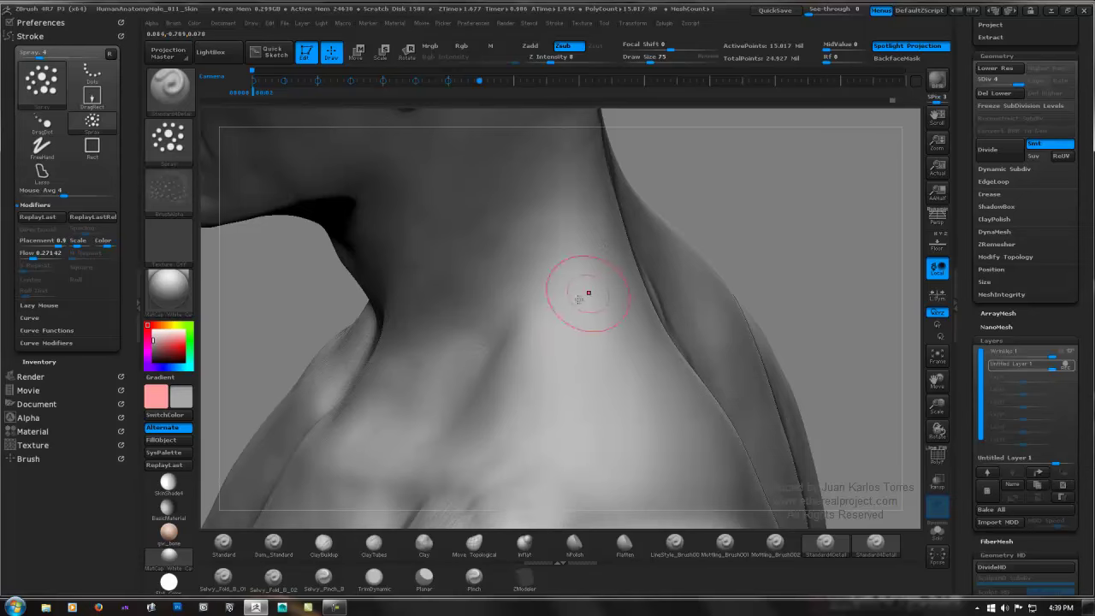
pyautogui.moveTo(589, 293); pyautogui.dragTo(641, 197, button='right')
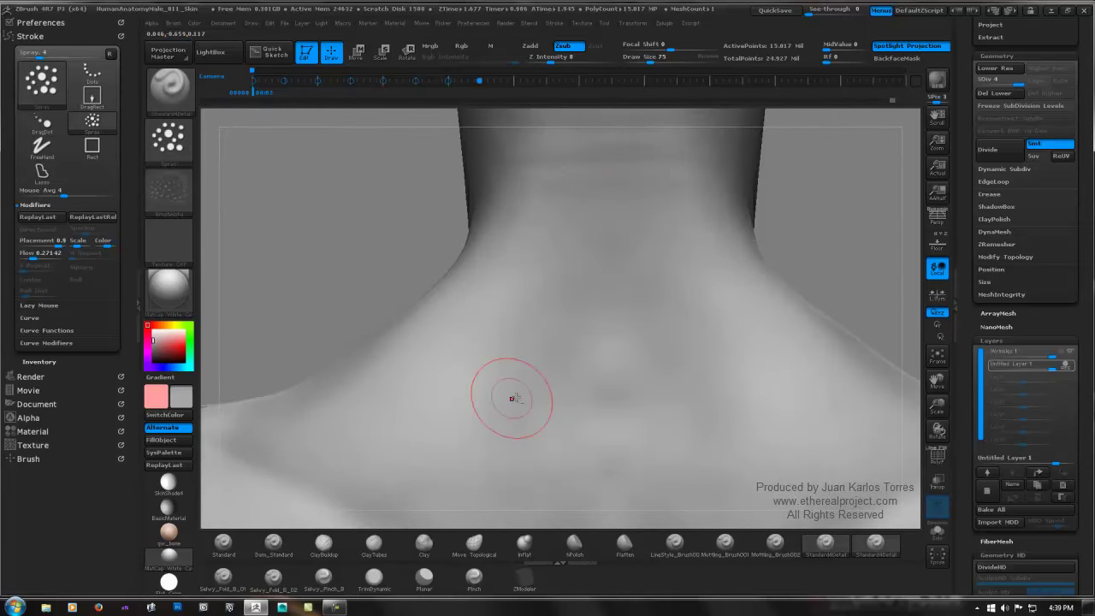
pyautogui.keyDown('alt'); pyautogui.moveTo(511, 372); pyautogui.dragTo(490, 260, button='right'); pyautogui.keyUp('alt')
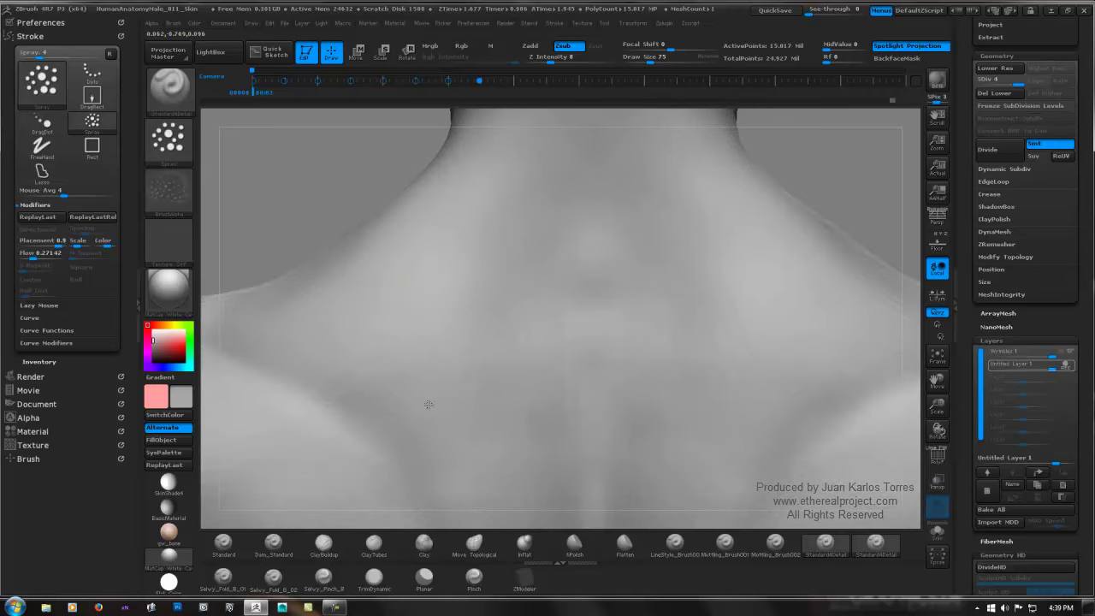
pyautogui.keyDown('alt'); pyautogui.moveTo(579, 291); pyautogui.dragTo(432, 340, button='right'); pyautogui.keyUp('alt')
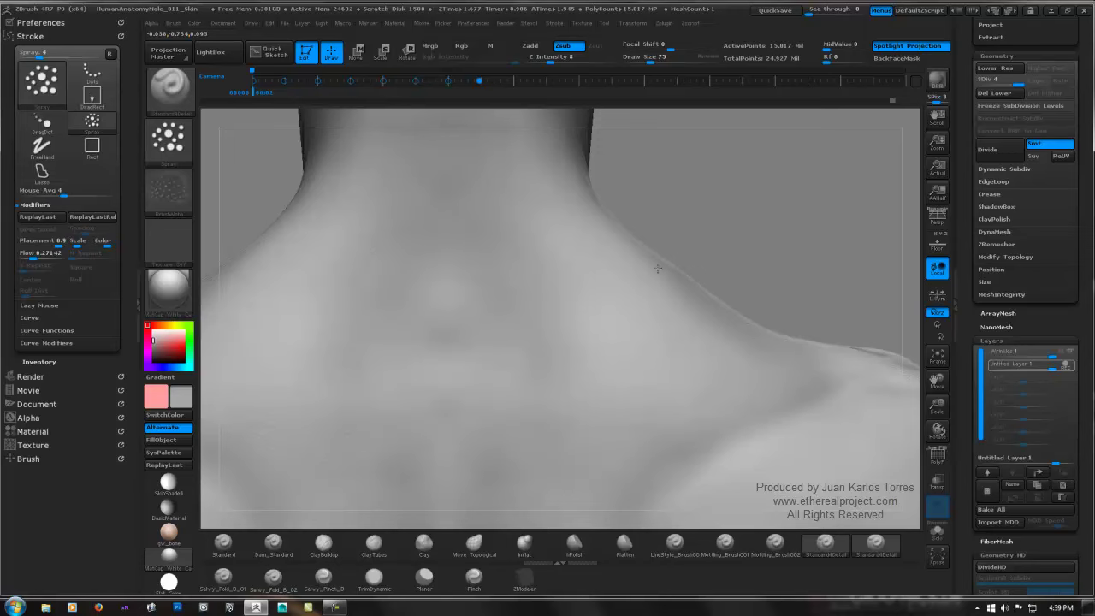
pyautogui.moveTo(677, 345); pyautogui.dragTo(517, 187, button='right')
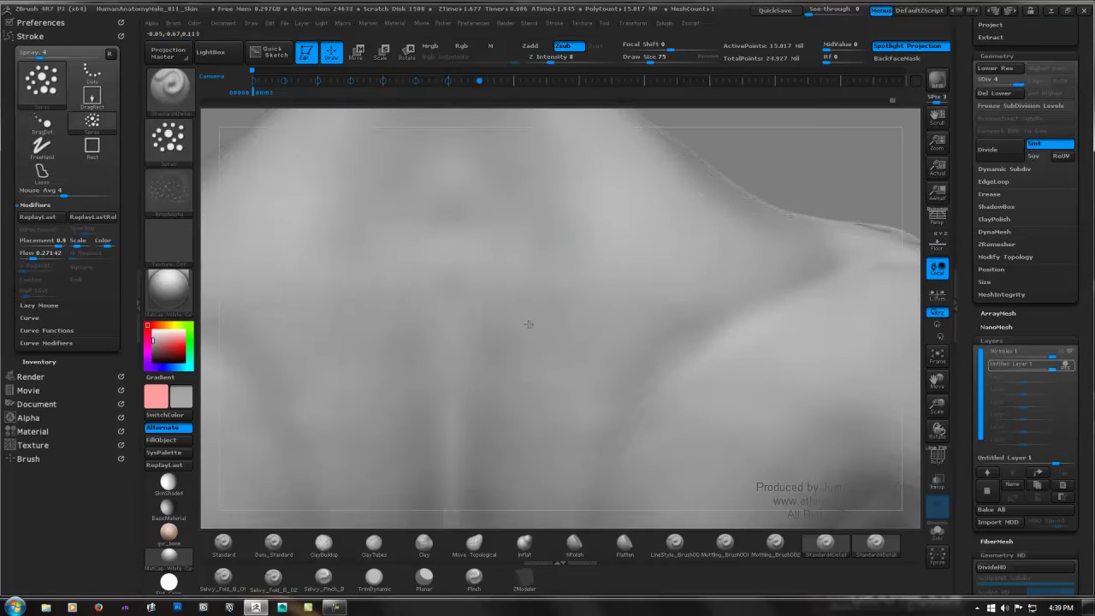
pyautogui.keyDown('alt'); pyautogui.moveTo(695, 240); pyautogui.dragTo(473, 357, button='right'); pyautogui.keyUp('alt')
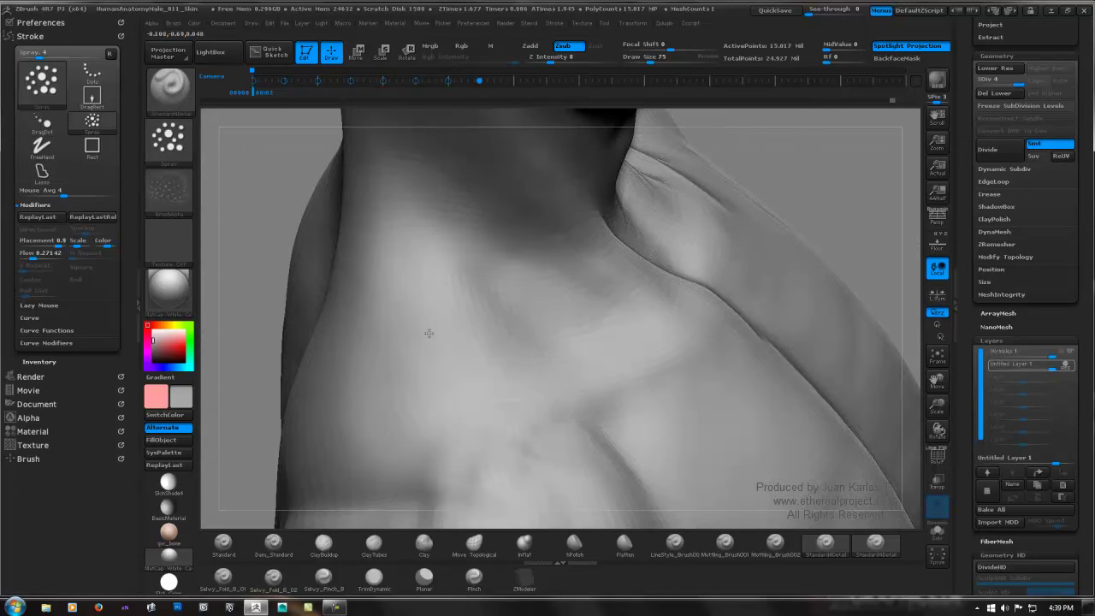
pyautogui.moveTo(639, 295)
pyautogui.mouseDown(button='right')
pyautogui.moveTo(516, 298)
pyautogui.moveTo(564, 238)
pyautogui.mouseUp(button='right')
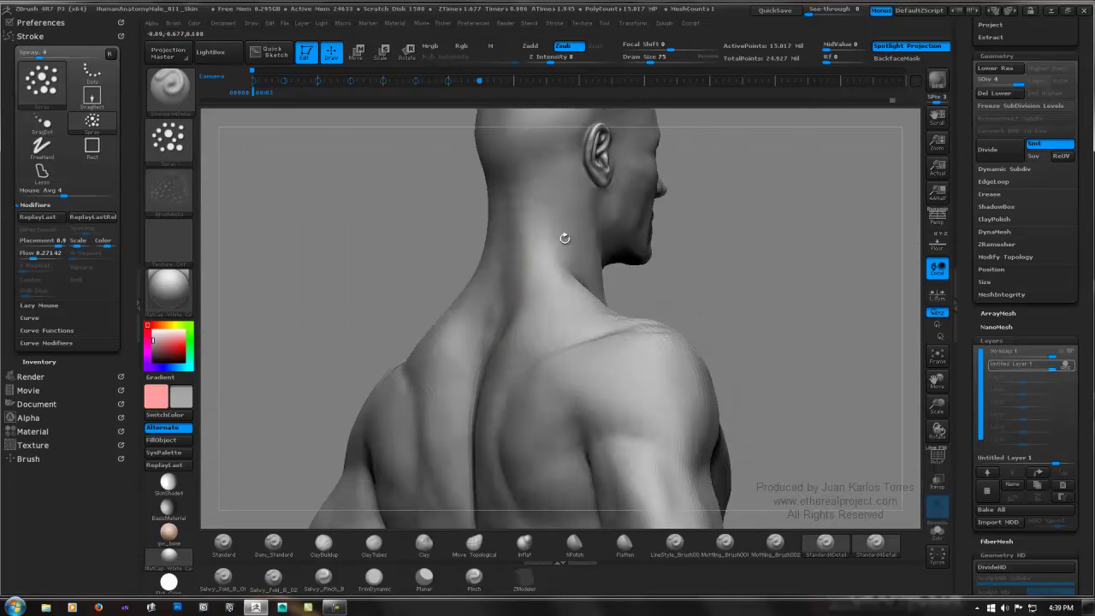
pyautogui.moveTo(741, 223)
pyautogui.keyDown('alt'); pyautogui.mouseDown(button='right')
pyautogui.moveTo(690, 278)
pyautogui.moveTo(669, 270)
pyautogui.moveTo(762, 245)
pyautogui.moveTo(750, 249)
pyautogui.mouseUp(button='right'); pyautogui.keyUp('alt')
pyautogui.keyDown('alt'); pyautogui.moveTo(700, 277); pyautogui.dragTo(724, 320, button='right'); pyautogui.keyUp('alt')
pyautogui.moveTo(577, 233)
pyautogui.keyDown('ctrl'); pyautogui.mouseDown(button='right')
pyautogui.moveTo(595, 282)
pyautogui.moveTo(605, 253)
pyautogui.mouseUp(button='right'); pyautogui.keyUp('ctrl')
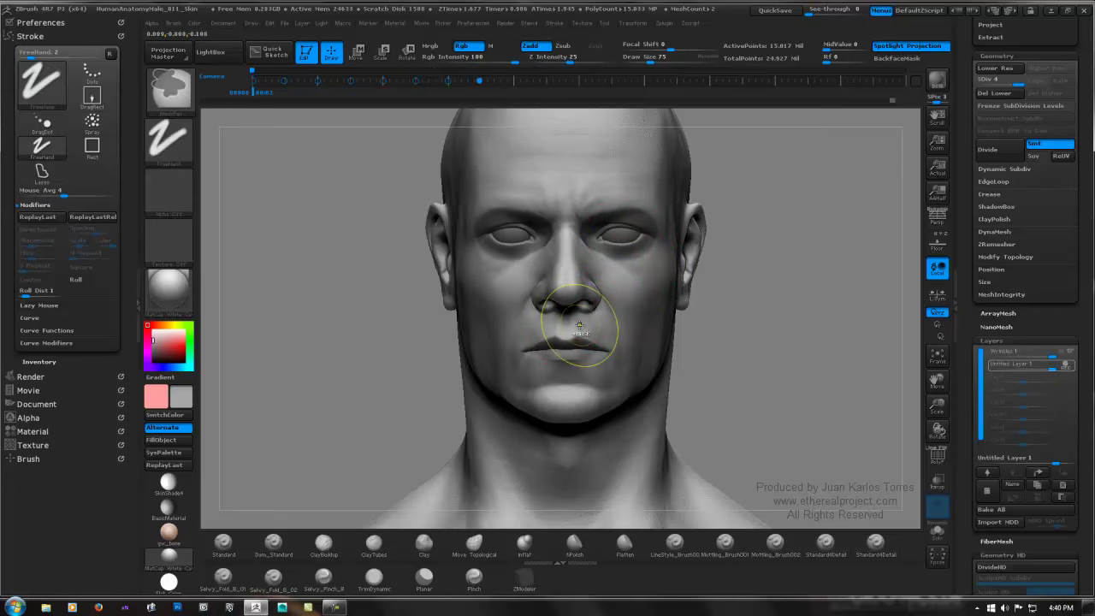
# Step: Smooth the skin texture along the side of the nose and the adjoining inner cheek
pyautogui.keyDown('ctrl'); pyautogui.moveTo(590, 328); pyautogui.dragTo(618, 313, button='right'); pyautogui.keyUp('ctrl')
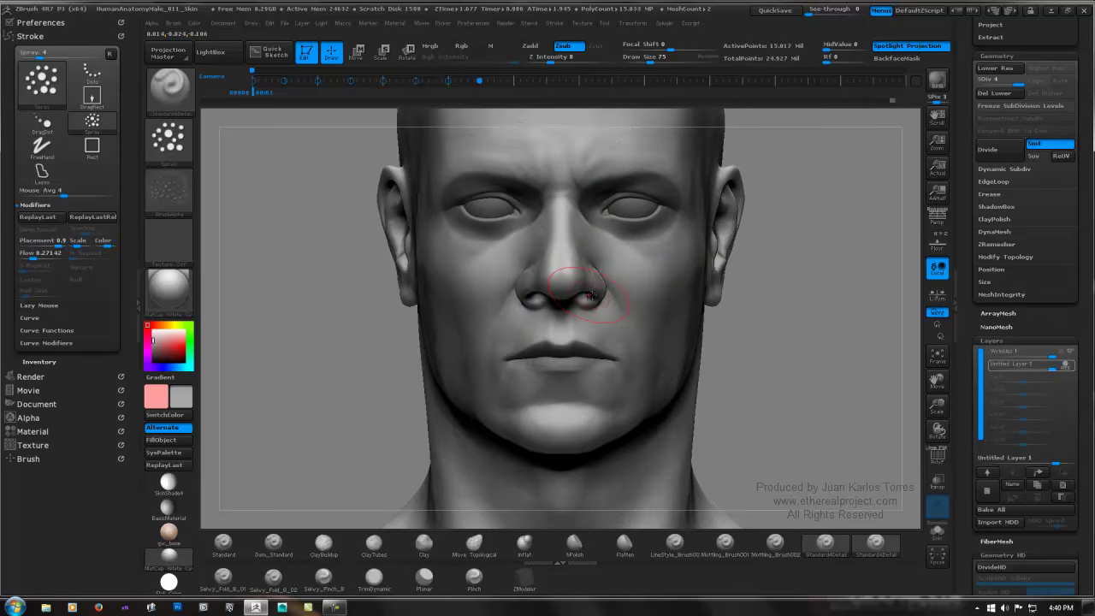
pyautogui.moveTo(565, 275)
pyautogui.mouseDown(button='right')
pyautogui.moveTo(620, 291)
pyautogui.moveTo(587, 273)
pyautogui.mouseUp(button='right')
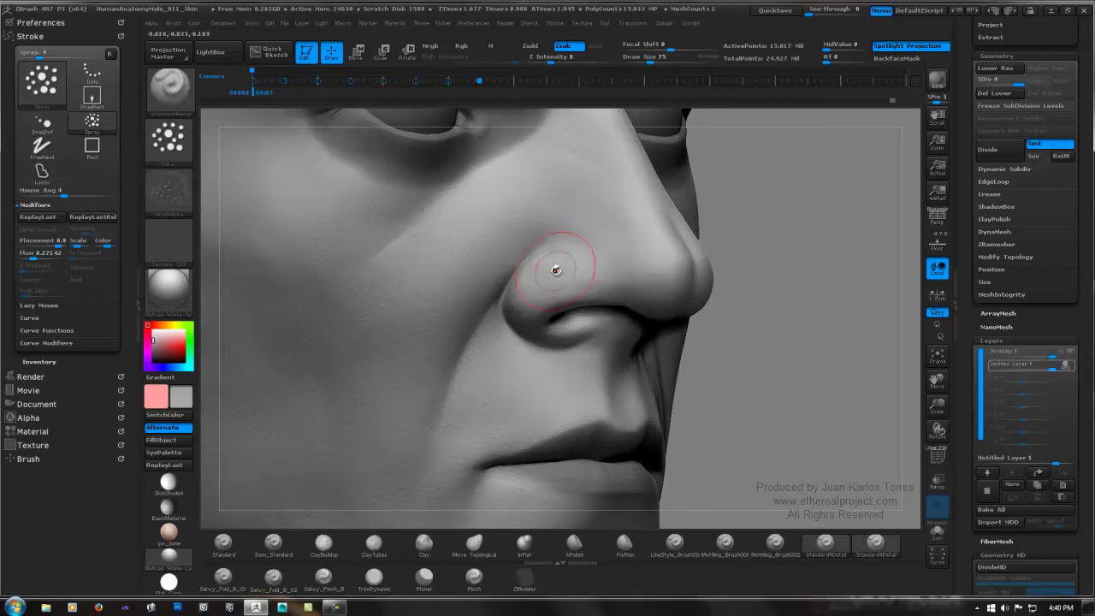
pyautogui.keyDown('ctrl'); pyautogui.moveTo(721, 253); pyautogui.dragTo(665, 245, button='right'); pyautogui.keyUp('ctrl')
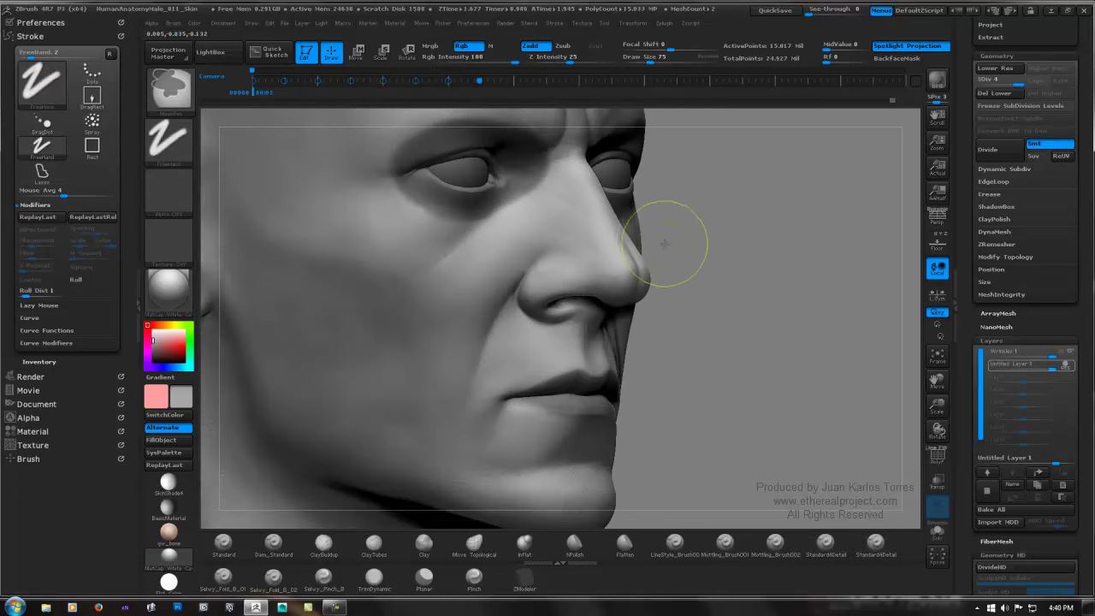
pyautogui.keyDown('ctrl'); pyautogui.moveTo(515, 219); pyautogui.dragTo(584, 196, button='right'); pyautogui.keyUp('ctrl')
pyautogui.keyDown('shift'); pyautogui.moveTo(589, 170); pyautogui.dragTo(565, 186); pyautogui.keyUp('shift')
pyautogui.keyDown('shift'); pyautogui.moveTo(545, 266); pyautogui.dragTo(492, 312); pyautogui.keyUp('shift')
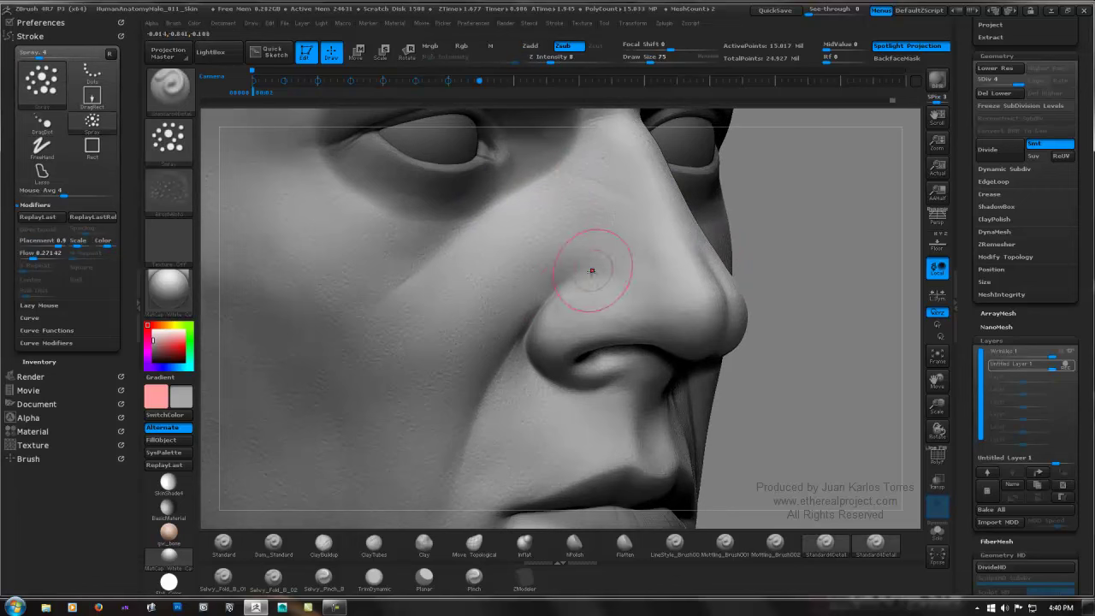
# Step: Set the brush draw size to 140 and the Smooth brush's alternate brush size ratio to 1
pyautogui.press('space')
pyautogui.moveTo(562, 291)
pyautogui.mouseDown()
pyautogui.moveTo(571, 289)
pyautogui.moveTo(548, 275)
pyautogui.mouseUp()
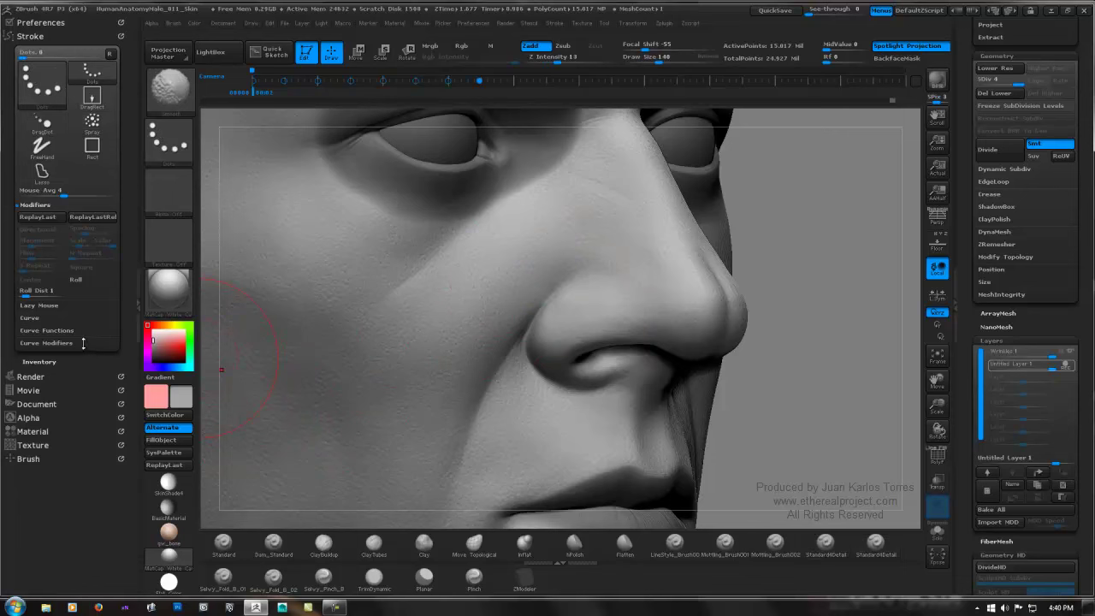
pyautogui.click(40, 457)
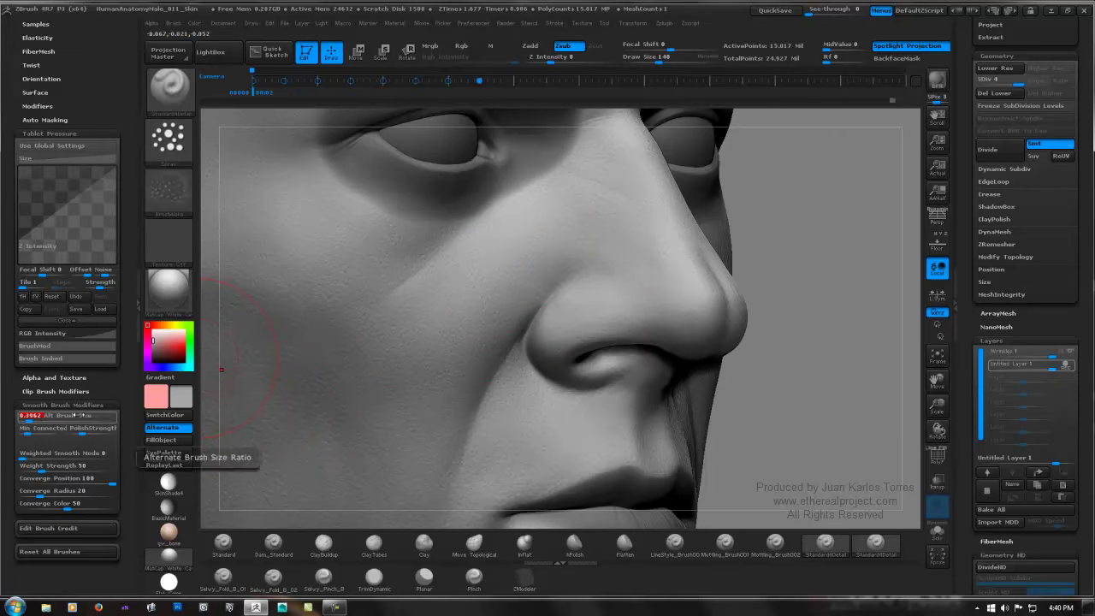
pyautogui.write('1')
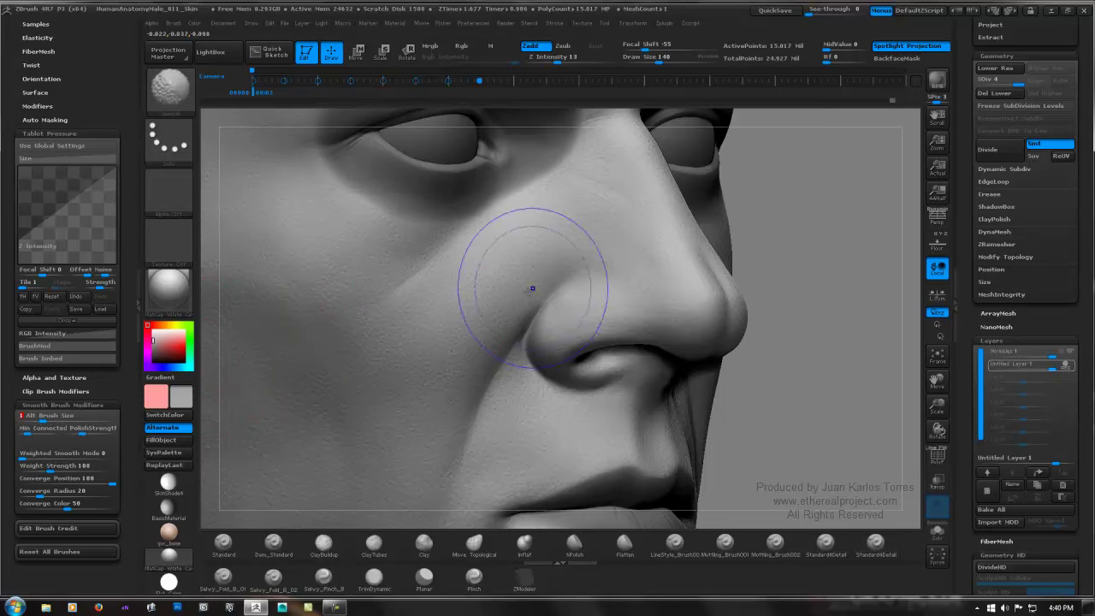
# Step: Smooth the skin texture on the cheek beside the nostril and under the eye with the larger Smooth brush
pyautogui.keyDown('shift'); pyautogui.moveTo(529, 271); pyautogui.dragTo(470, 290); pyautogui.keyUp('shift')
pyautogui.keyDown('ctrl'); pyautogui.moveTo(623, 265); pyautogui.dragTo(614, 379, button='right'); pyautogui.keyUp('ctrl')
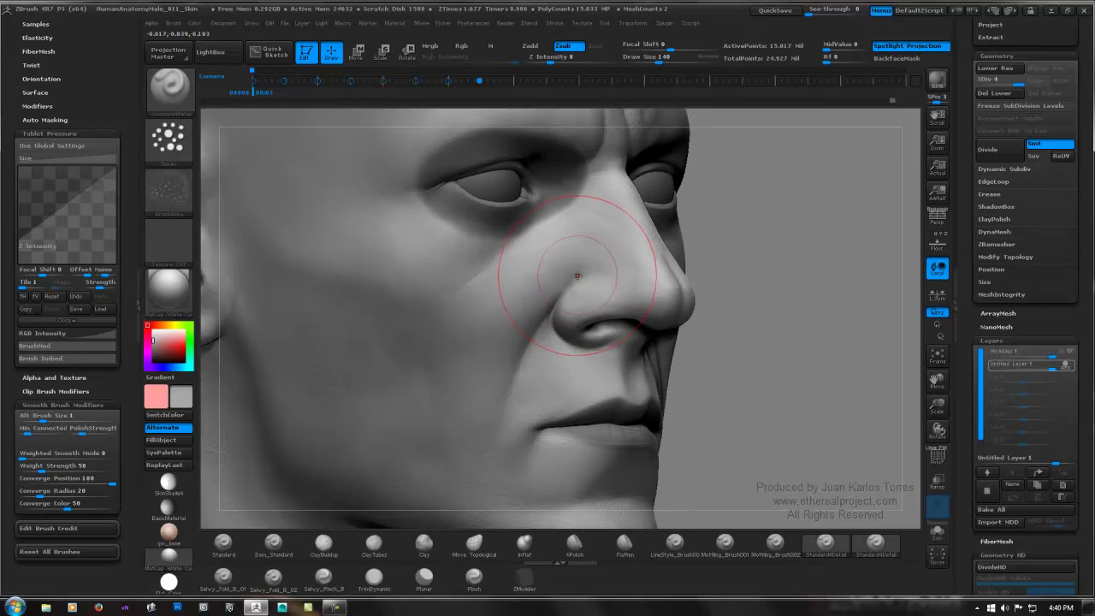
pyautogui.moveTo(579, 275); pyautogui.dragTo(559, 281, button='right')
pyautogui.press('ctrl')
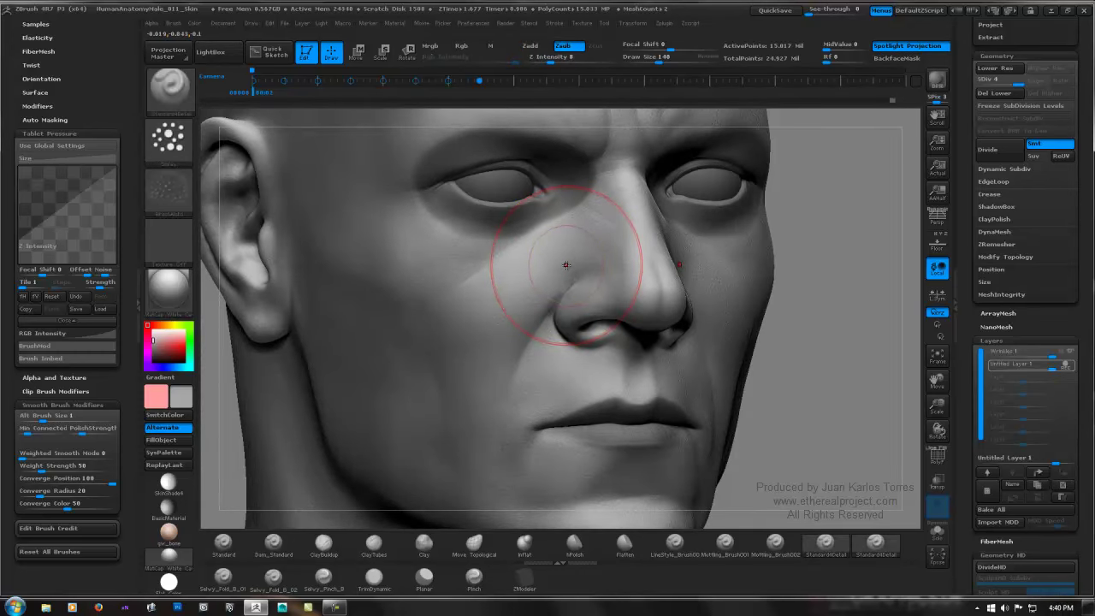
pyautogui.press('shift')
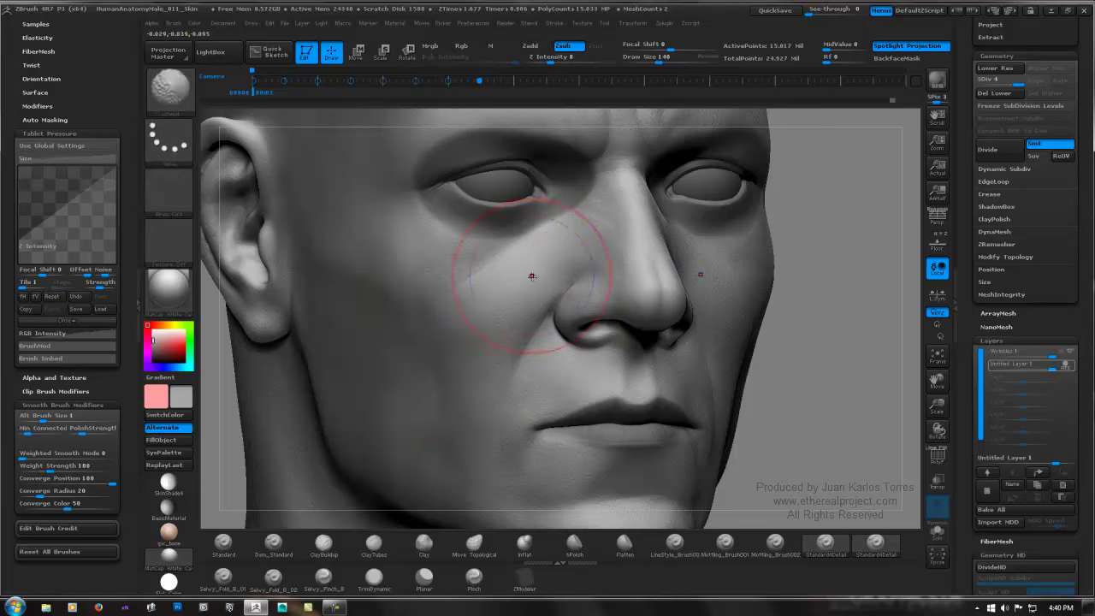
pyautogui.press('shift')
pyautogui.keyDown('shift'); pyautogui.moveTo(574, 246); pyautogui.dragTo(586, 289); pyautogui.keyUp('shift')
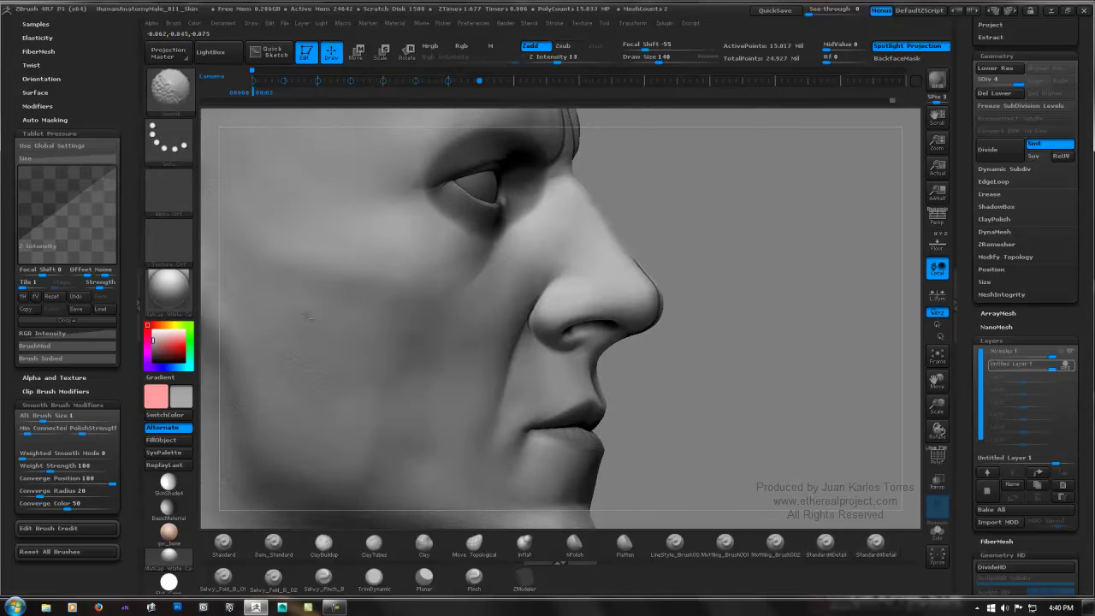
# Step: Soften the skin texture over the outer cheek, temple and forehead with the Smooth brush
pyautogui.keyDown('alt'); pyautogui.moveTo(397, 251); pyautogui.dragTo(575, 316, button='right'); pyautogui.keyUp('alt')
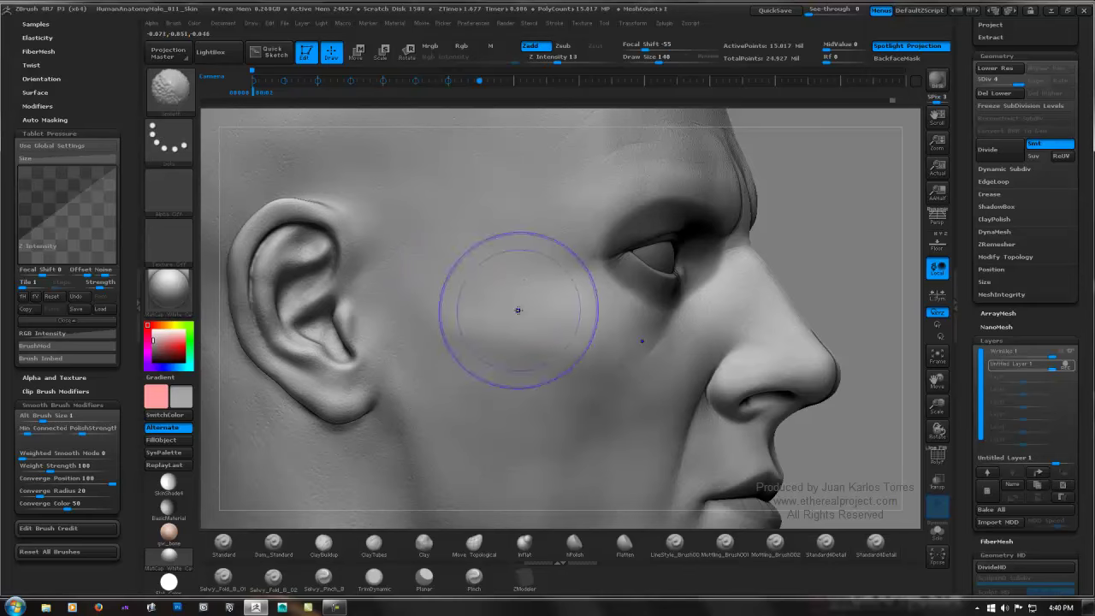
pyautogui.keyDown('alt'); pyautogui.moveTo(610, 193); pyautogui.dragTo(516, 317, button='right'); pyautogui.keyUp('alt')
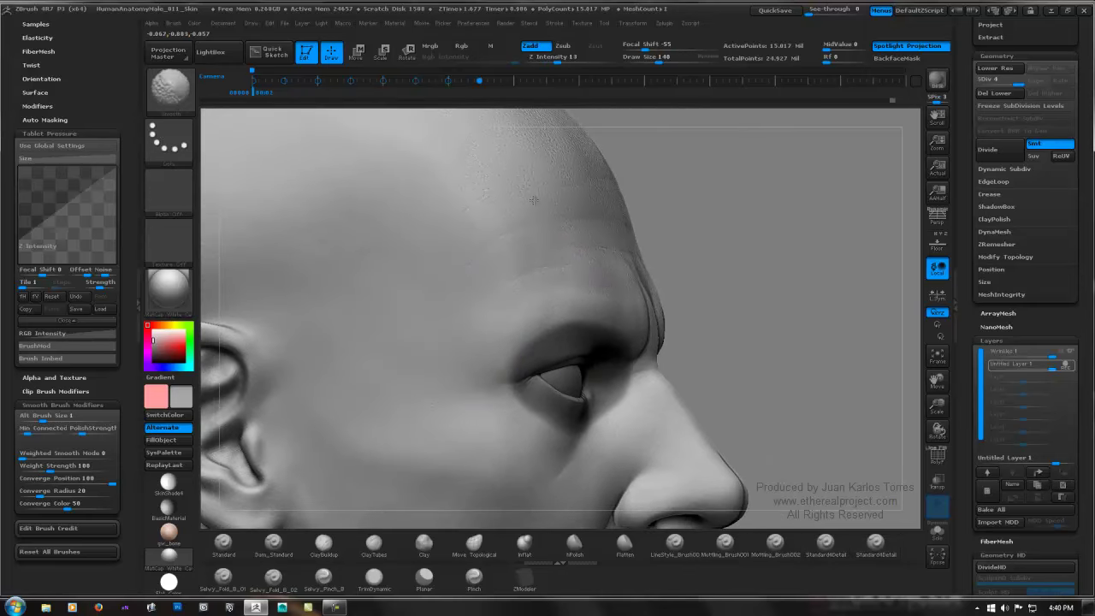
pyautogui.moveTo(632, 218); pyautogui.dragTo(533, 225, button='right')
pyautogui.moveTo(665, 232); pyautogui.dragTo(674, 273, button='right')
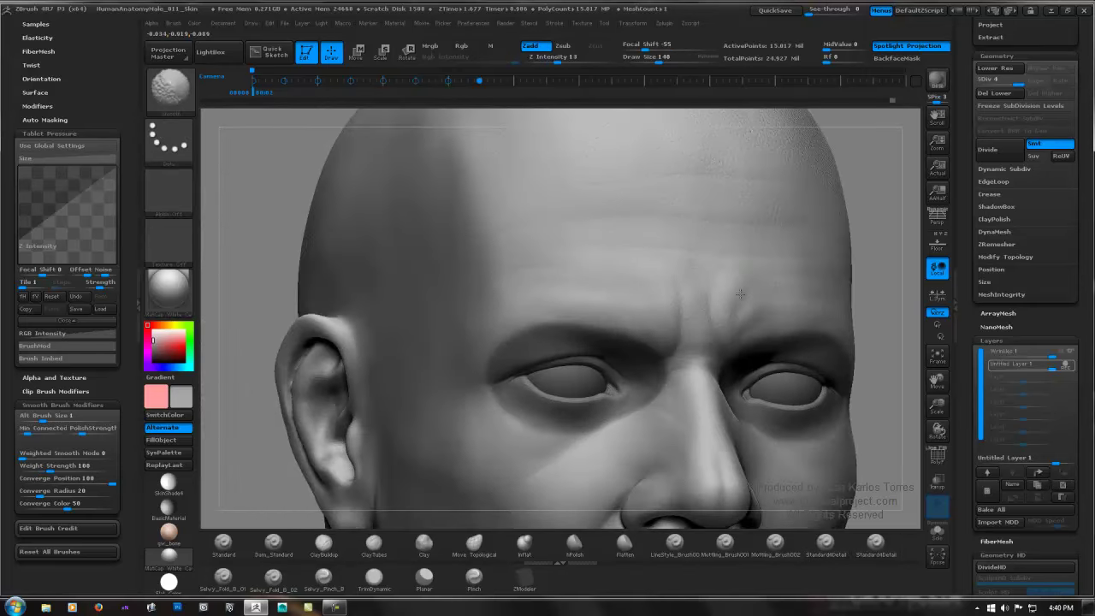
pyautogui.keyDown('alt'); pyautogui.moveTo(630, 136); pyautogui.dragTo(647, 268, button='right'); pyautogui.keyUp('alt')
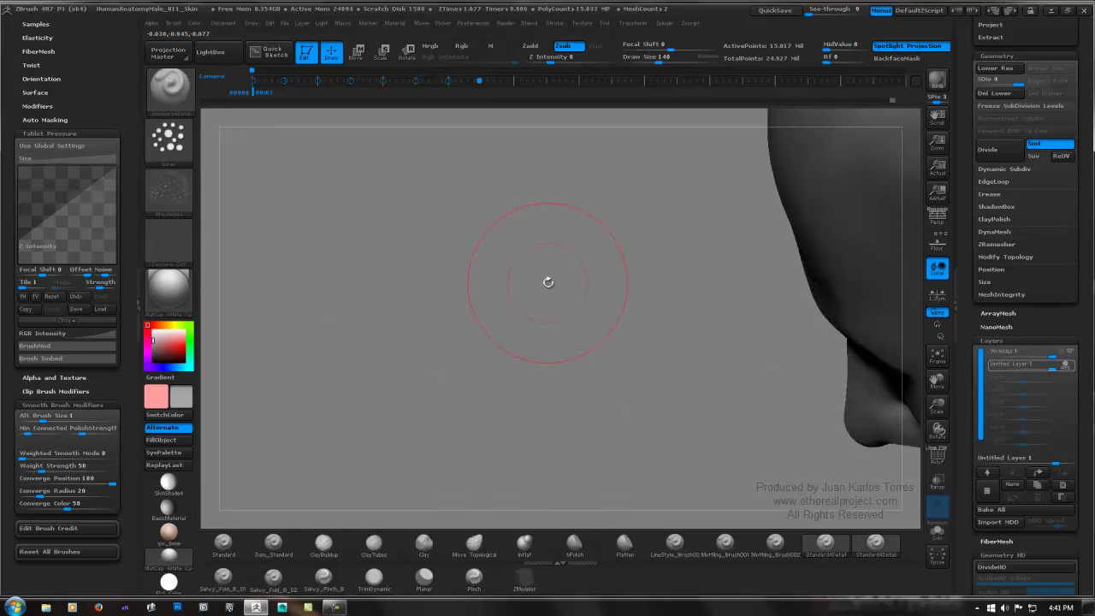
# Step: Smooth the skin texture from the jaw down the side of the neck to the collarbone area
pyautogui.moveTo(559, 283); pyautogui.dragTo(645, 262)
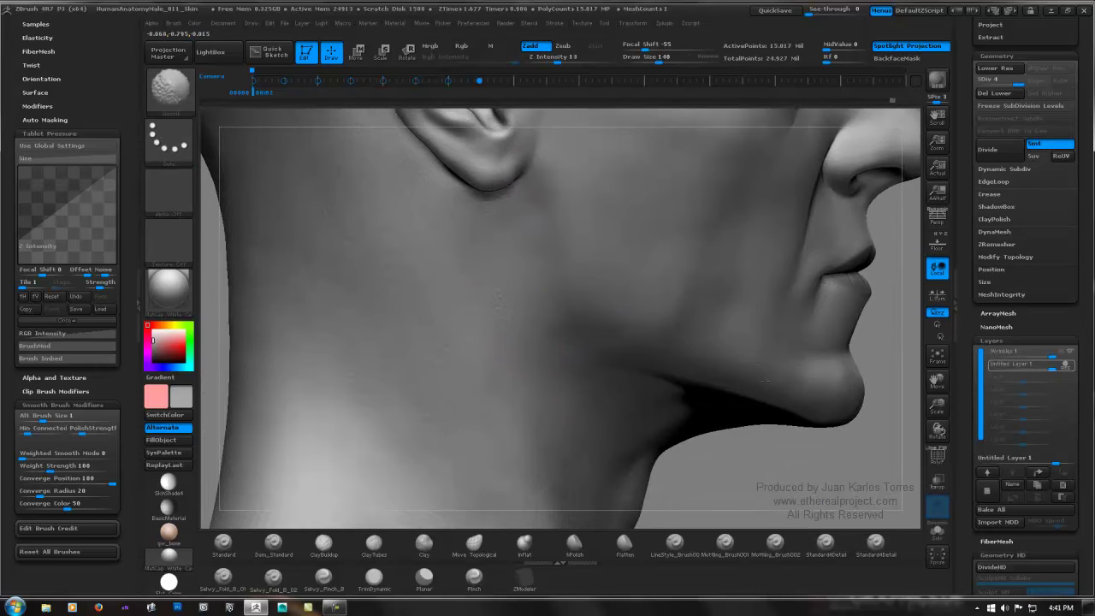
pyautogui.keyDown('alt'); pyautogui.moveTo(734, 350); pyautogui.dragTo(734, 262, button='right'); pyautogui.keyUp('alt')
pyautogui.moveTo(599, 423)
pyautogui.keyDown('alt'); pyautogui.mouseDown(button='right')
pyautogui.moveTo(569, 265)
pyautogui.moveTo(616, 287)
pyautogui.moveTo(594, 293)
pyautogui.mouseUp(button='right'); pyautogui.keyUp('alt')
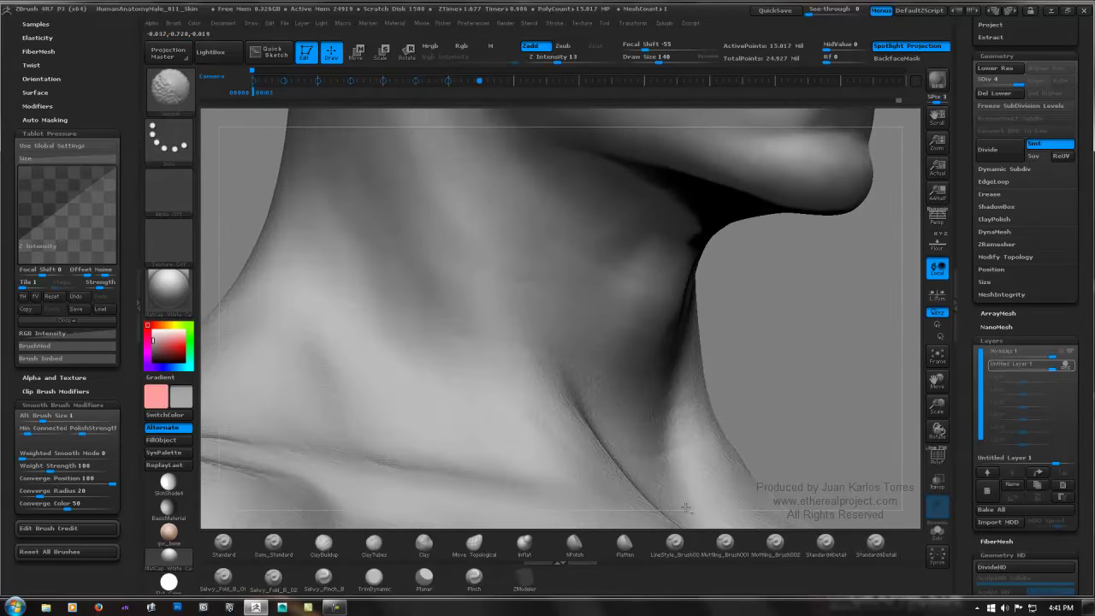
pyautogui.keyDown('shift'); pyautogui.moveTo(685, 508); pyautogui.dragTo(620, 485); pyautogui.keyUp('shift')
pyautogui.keyDown('alt'); pyautogui.moveTo(636, 433); pyautogui.dragTo(674, 241, button='right'); pyautogui.keyUp('alt')
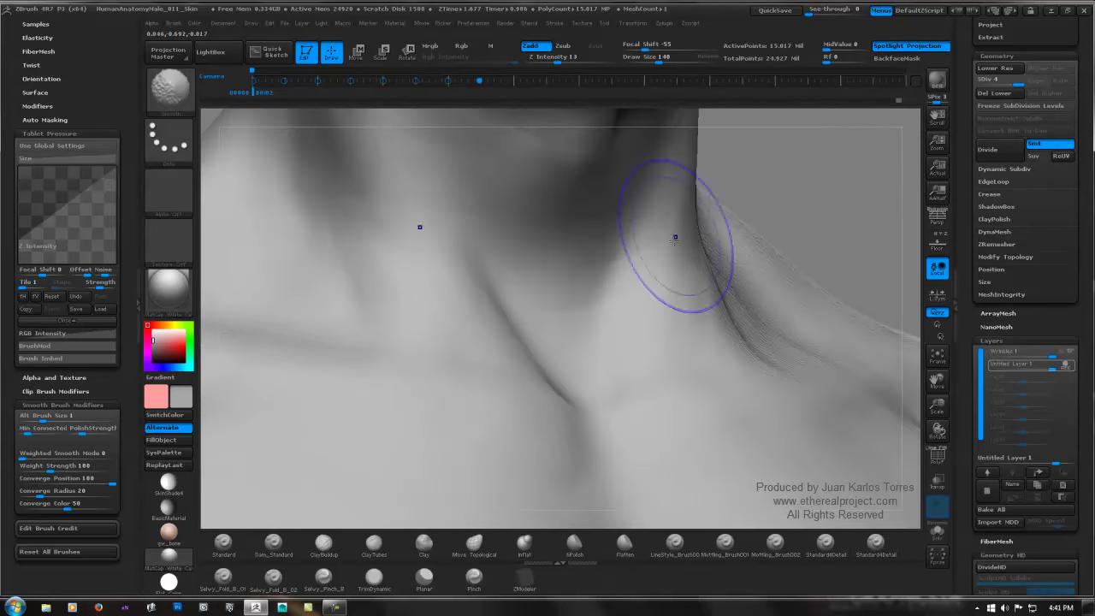
pyautogui.keyDown('shift'); pyautogui.moveTo(674, 240); pyautogui.dragTo(645, 343); pyautogui.keyUp('shift')
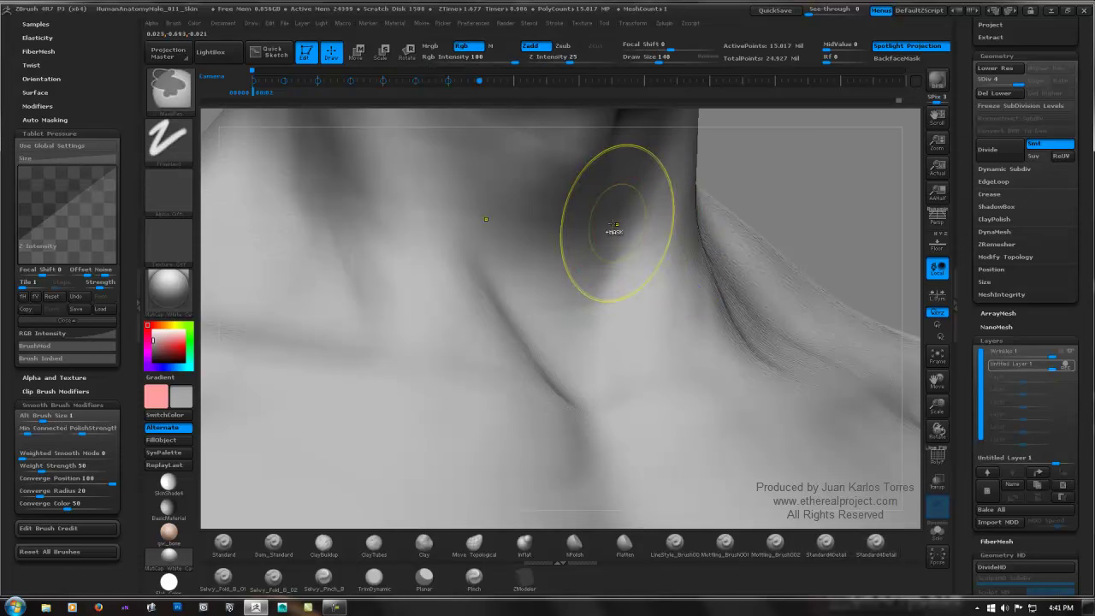
pyautogui.moveTo(549, 209)
pyautogui.keyDown('alt'); pyautogui.mouseDown(button='right')
pyautogui.moveTo(538, 308)
pyautogui.moveTo(528, 281)
pyautogui.mouseUp(button='right'); pyautogui.keyUp('alt')
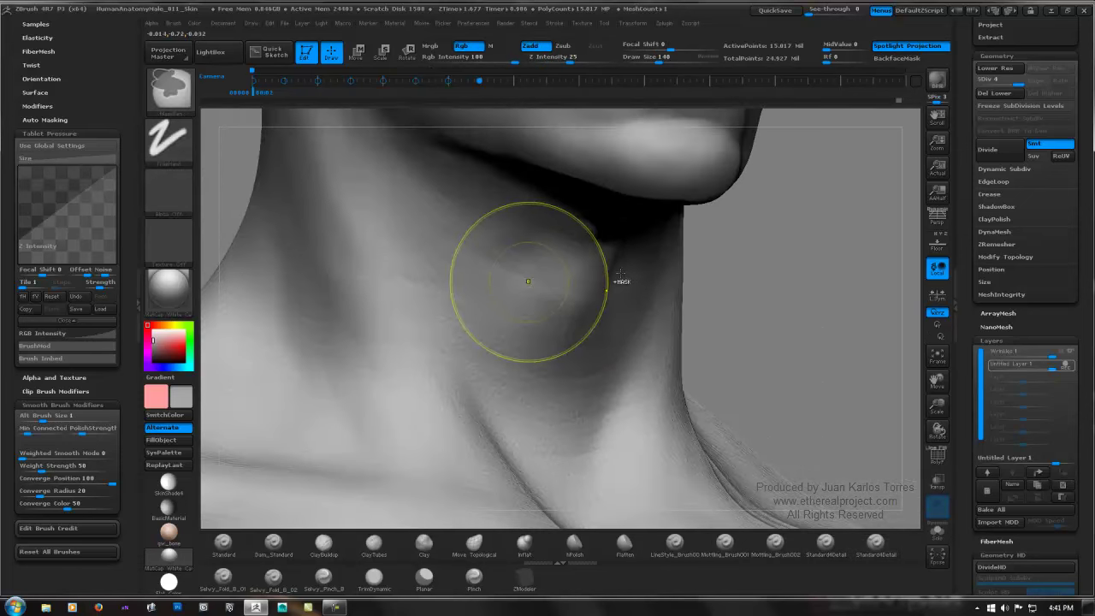
# Step: Switch to the Wrinkles 1 layer and smooth the side of the neck beneath the jaw
pyautogui.press('2')
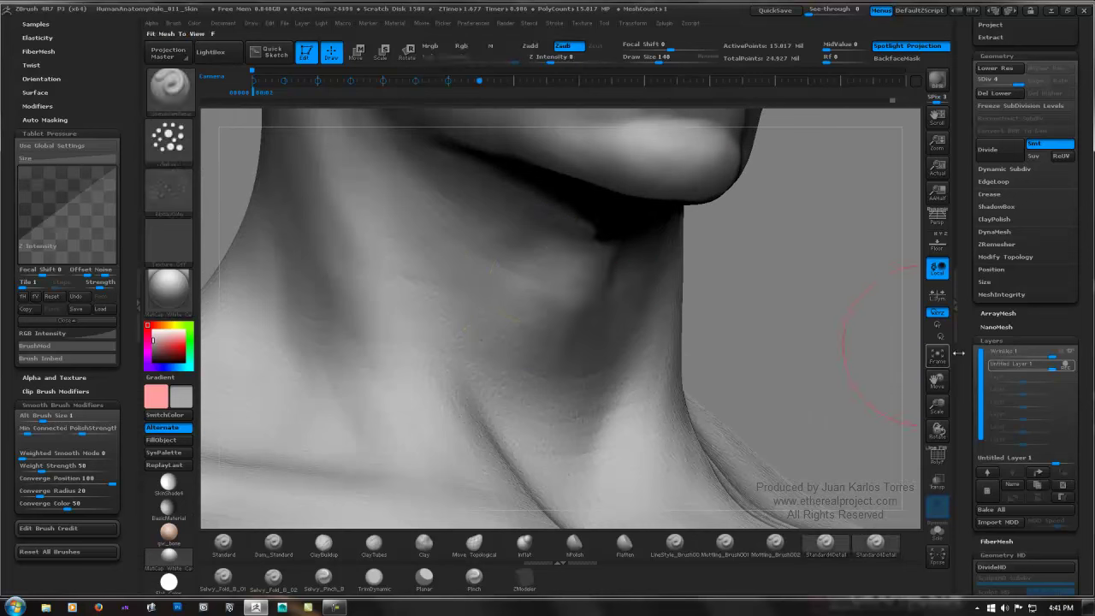
pyautogui.click(1071, 352)
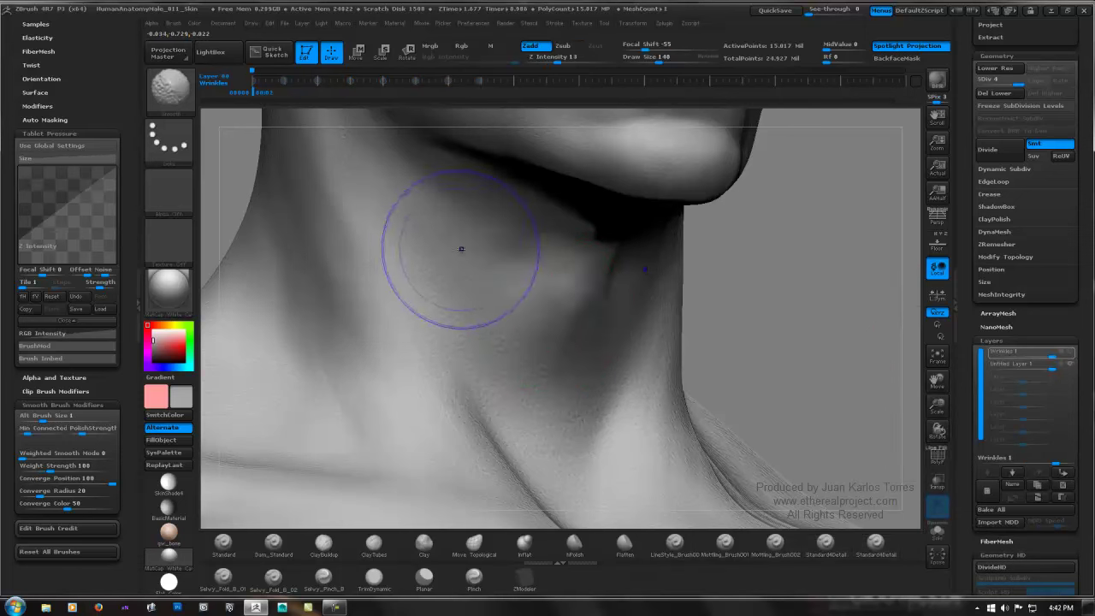
pyautogui.keyDown('shift'); pyautogui.moveTo(462, 249); pyautogui.dragTo(532, 337); pyautogui.keyUp('shift')
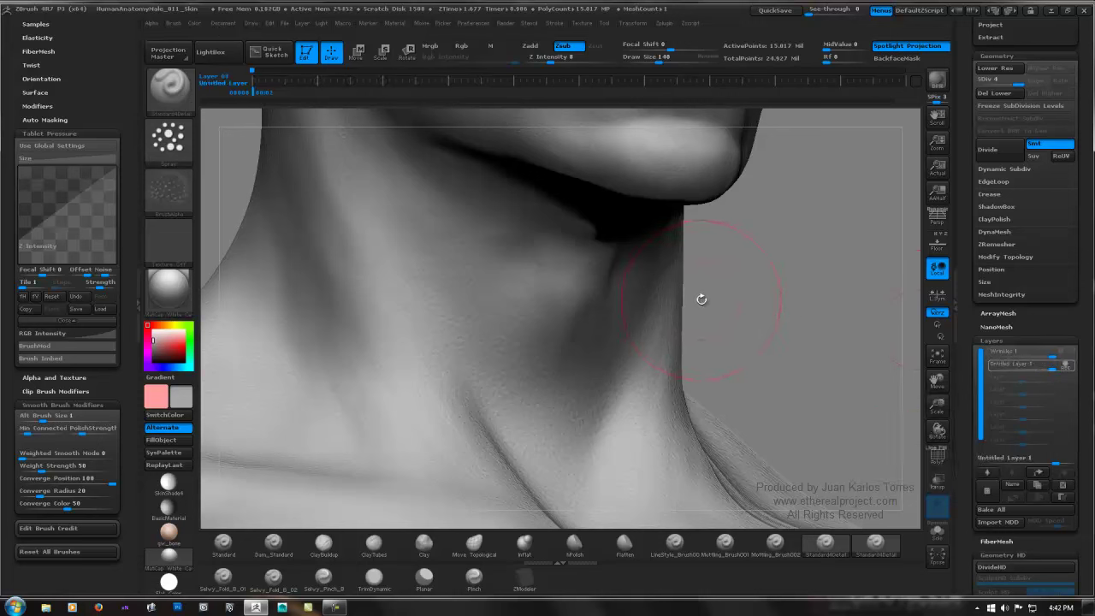
# Step: Smooth the side and lower front of the neck on Untitled Layer 1
pyautogui.keyDown('shift'); pyautogui.moveTo(449, 293); pyautogui.dragTo(513, 354); pyautogui.keyUp('shift')
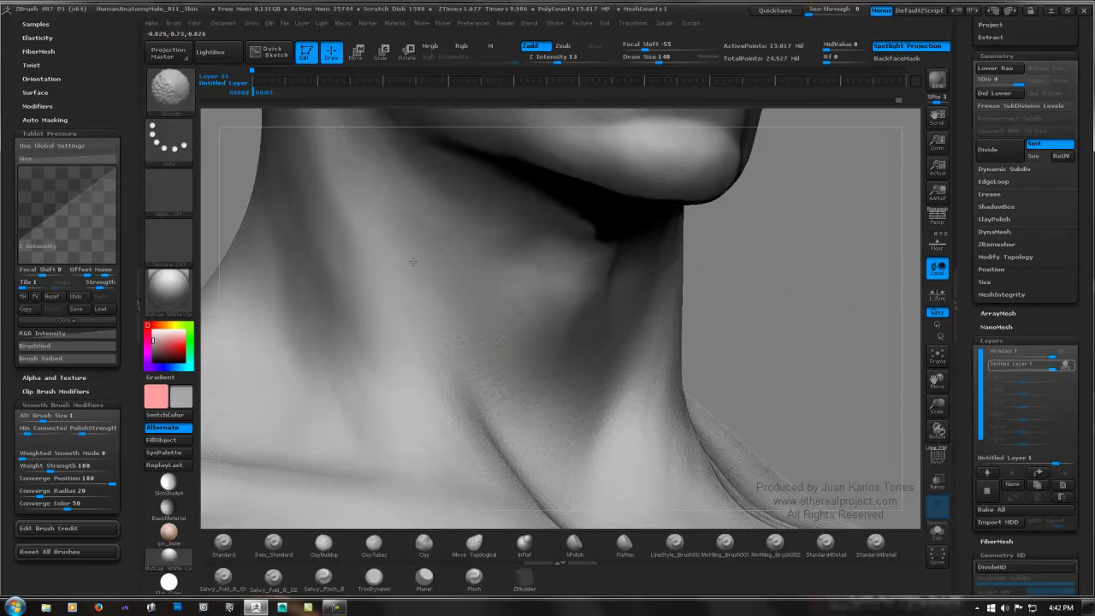
pyautogui.keyDown('shift'); pyautogui.moveTo(466, 389); pyautogui.dragTo(484, 372); pyautogui.keyUp('shift')
pyautogui.moveTo(574, 382); pyautogui.dragTo(493, 341, button='right')
pyautogui.moveTo(418, 312)
pyautogui.keyDown('shift'); pyautogui.mouseDown()
pyautogui.moveTo(480, 368)
pyautogui.moveTo(473, 346)
pyautogui.mouseUp(); pyautogui.keyUp('shift')
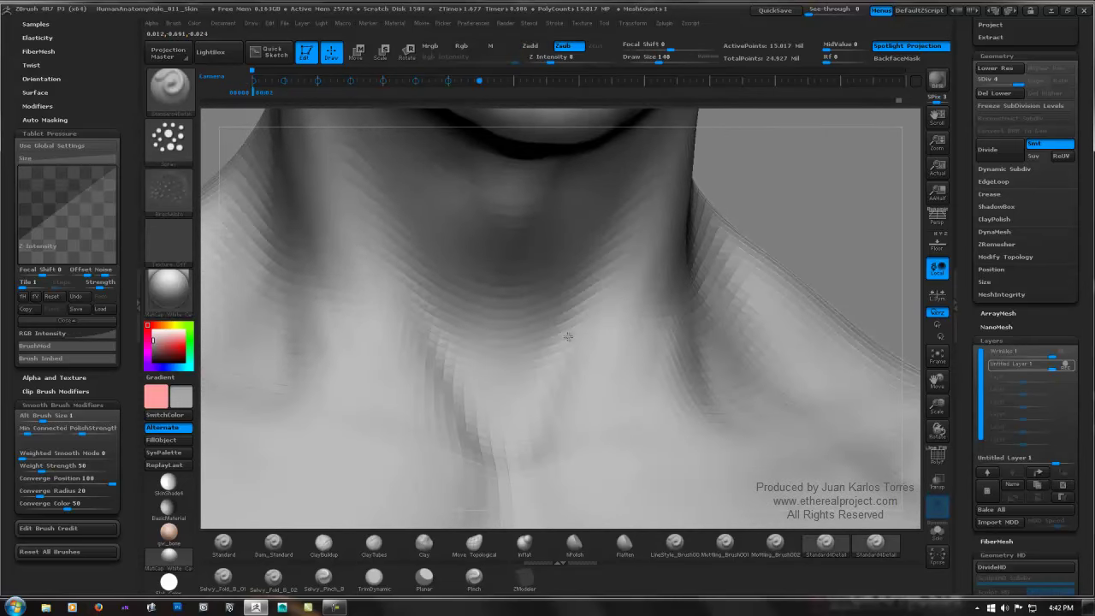
# Step: Smooth the texture at the base of the throat and around the inner collarbones
pyautogui.keyDown('alt'); pyautogui.moveTo(568, 338); pyautogui.dragTo(611, 412, button='right'); pyautogui.keyUp('alt')
pyautogui.keyDown('ctrl'); pyautogui.moveTo(667, 316); pyautogui.dragTo(629, 284, button='right'); pyautogui.keyUp('ctrl')
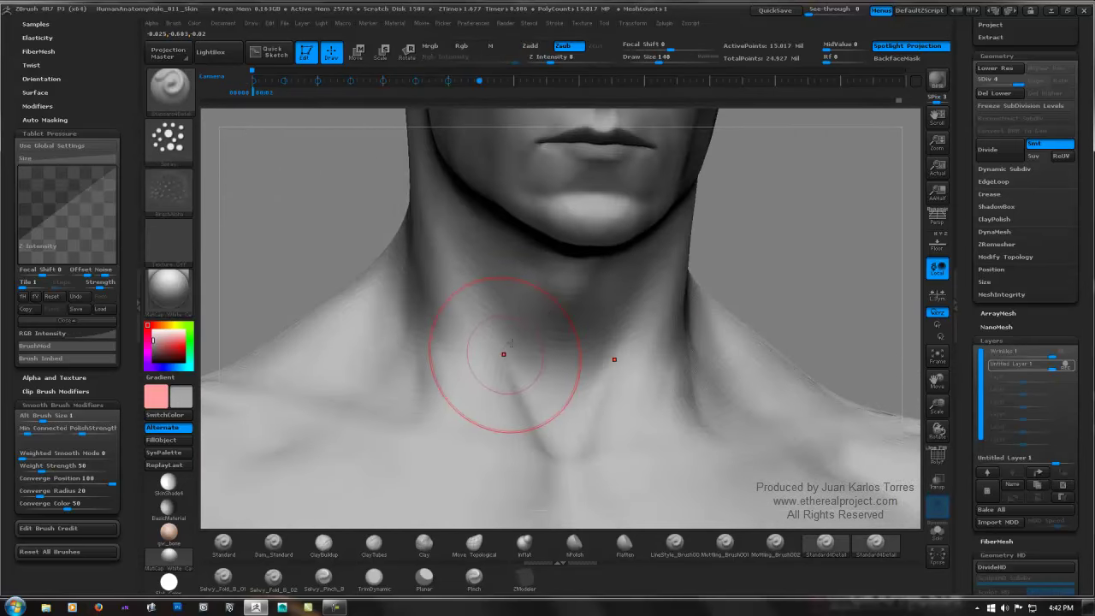
pyautogui.moveTo(497, 346); pyautogui.dragTo(477, 360)
pyautogui.moveTo(564, 417); pyautogui.dragTo(579, 406)
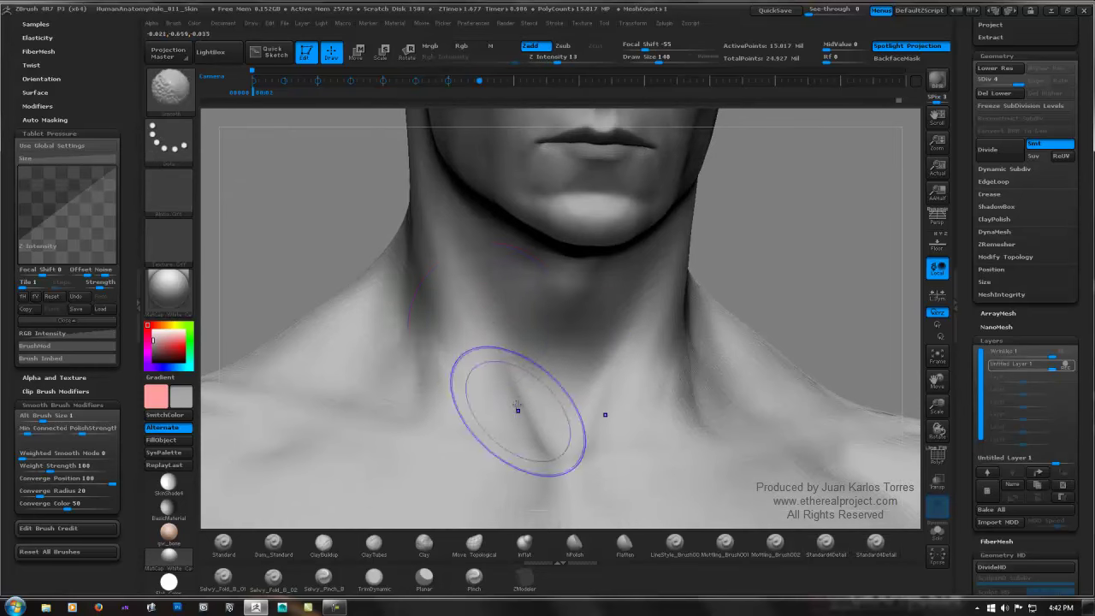
# Step: Smooth the skin texture across the front of the lower neck and beside the throat above the collarbones
pyautogui.moveTo(517, 409); pyautogui.dragTo(629, 377, button='right')
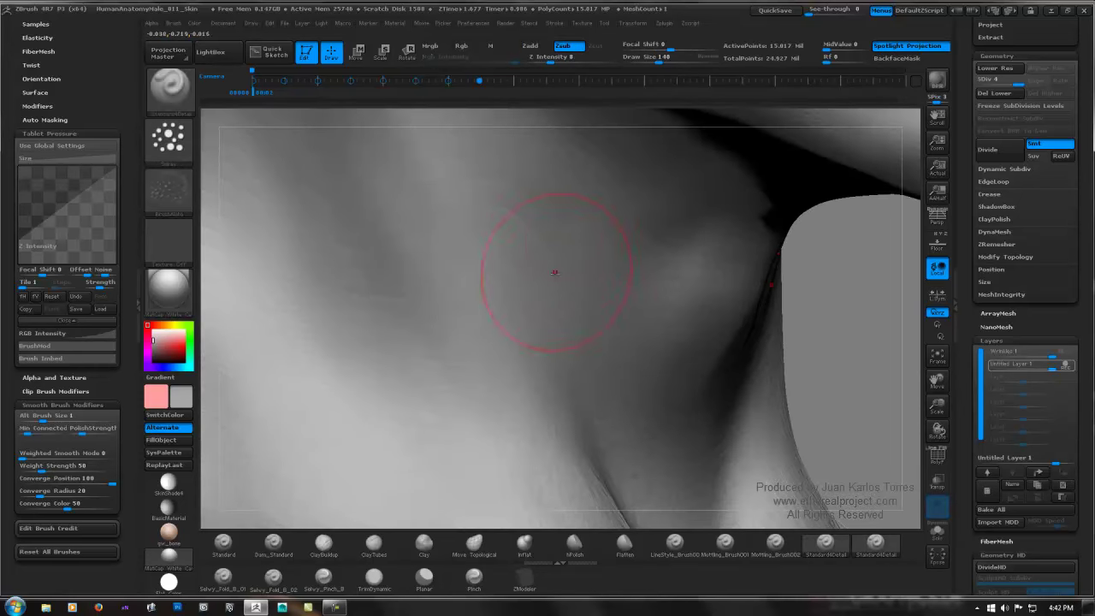
pyautogui.keyDown('shift'); pyautogui.moveTo(525, 262); pyautogui.dragTo(537, 319); pyautogui.keyUp('shift')
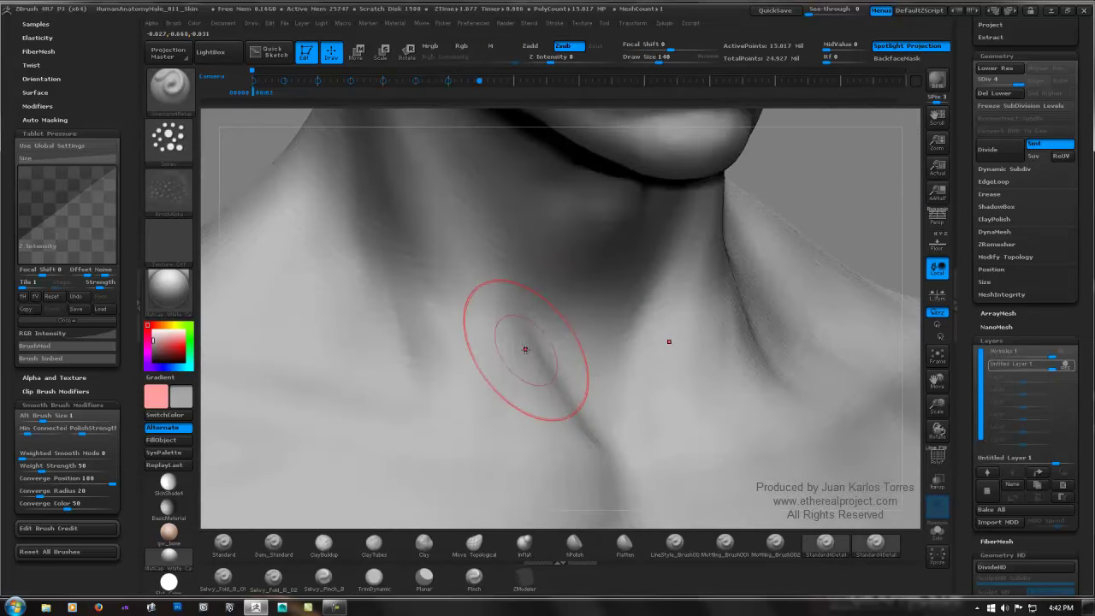
pyautogui.moveTo(501, 342); pyautogui.dragTo(548, 342)
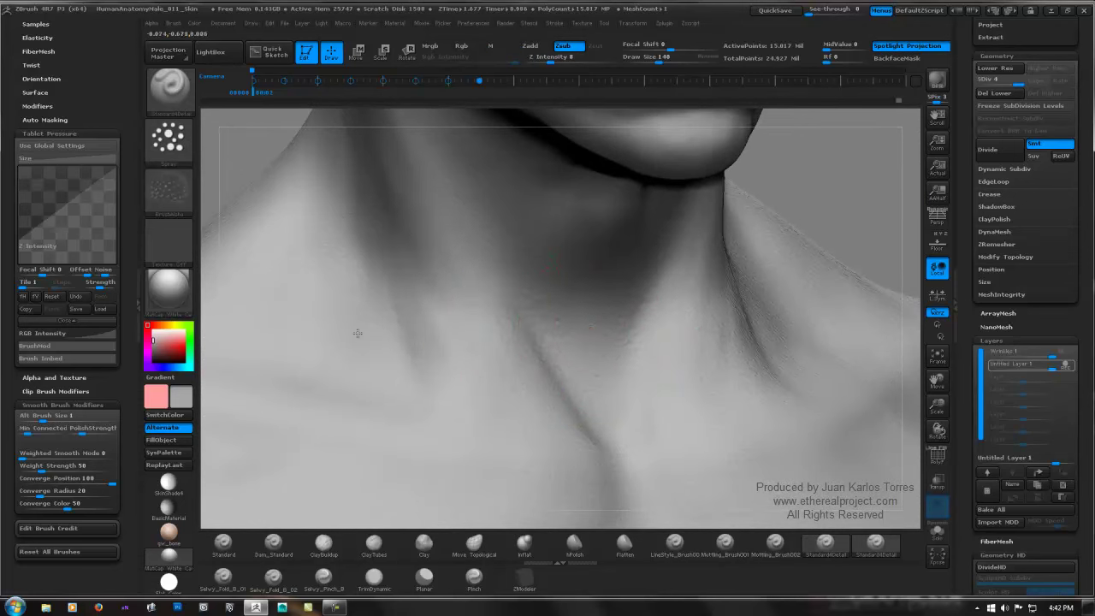
pyautogui.keyDown('shift'); pyautogui.moveTo(489, 263); pyautogui.dragTo(663, 320); pyautogui.keyUp('shift')
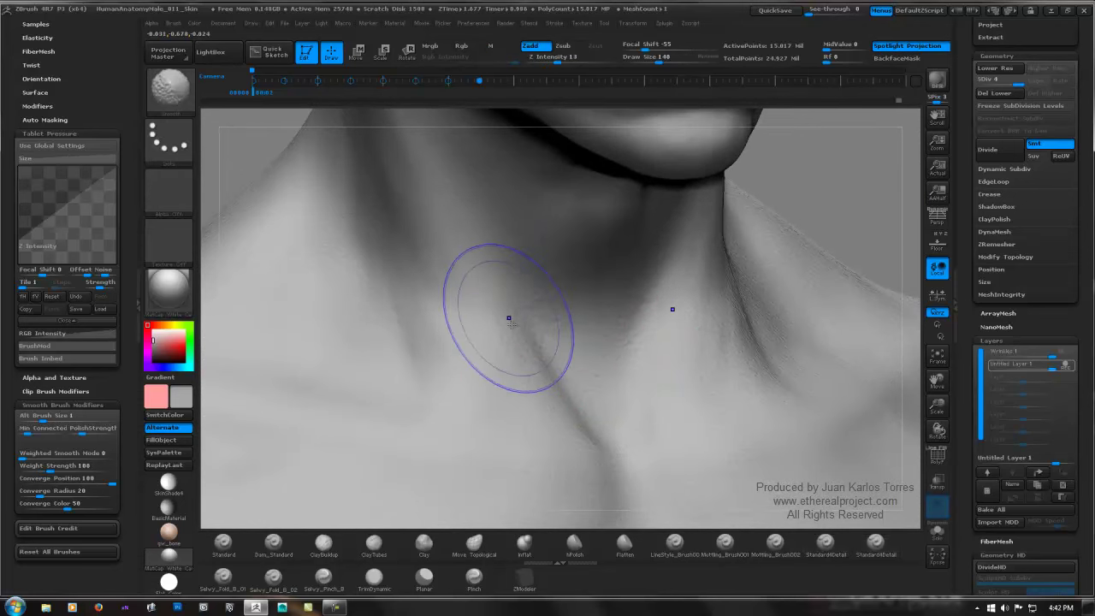
pyautogui.keyDown('shift'); pyautogui.moveTo(740, 344); pyautogui.dragTo(594, 300); pyautogui.keyUp('shift')
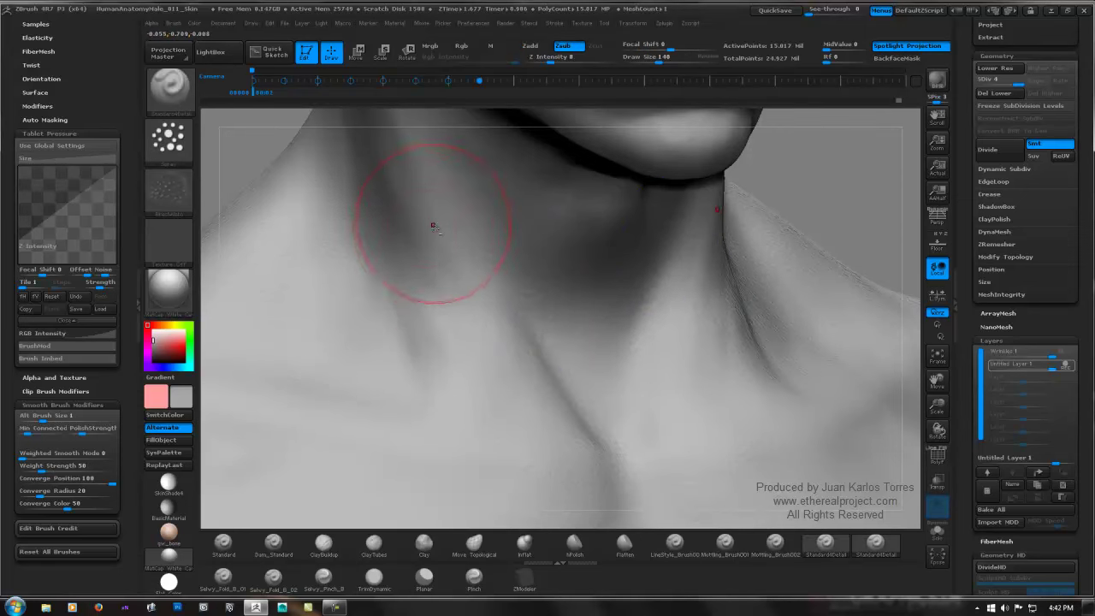
pyautogui.keyDown('alt'); pyautogui.moveTo(435, 227); pyautogui.dragTo(532, 325, button='right'); pyautogui.keyUp('alt')
pyautogui.keyDown('shift'); pyautogui.moveTo(548, 389); pyautogui.dragTo(581, 386); pyautogui.keyUp('shift')
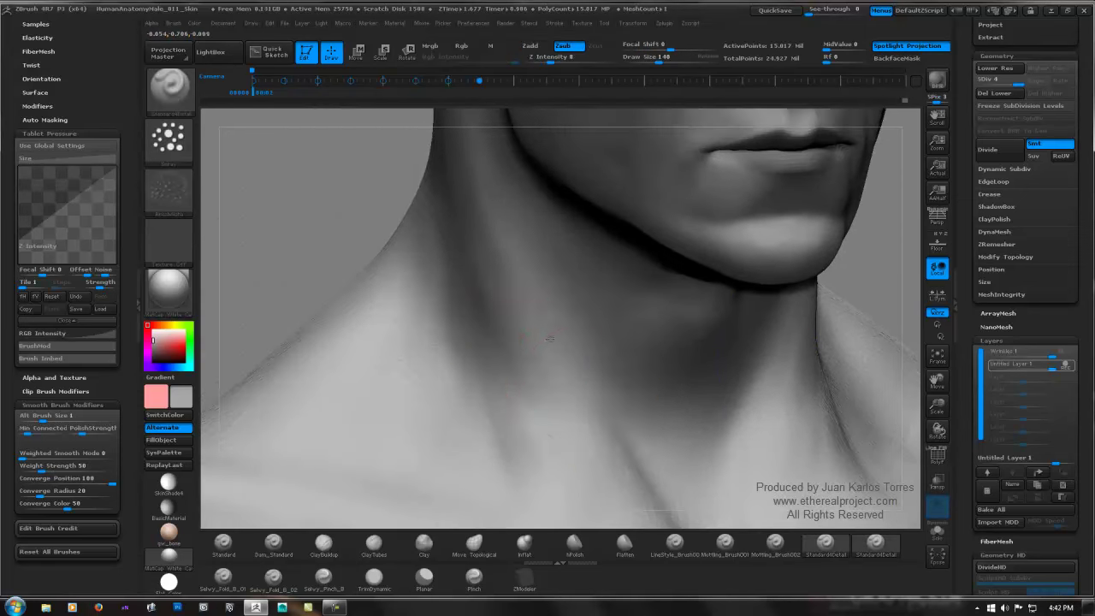
# Step: Smooth the texture along the side of the neck from below the jaw toward the shoulder
pyautogui.moveTo(551, 339); pyautogui.dragTo(612, 325, button='right')
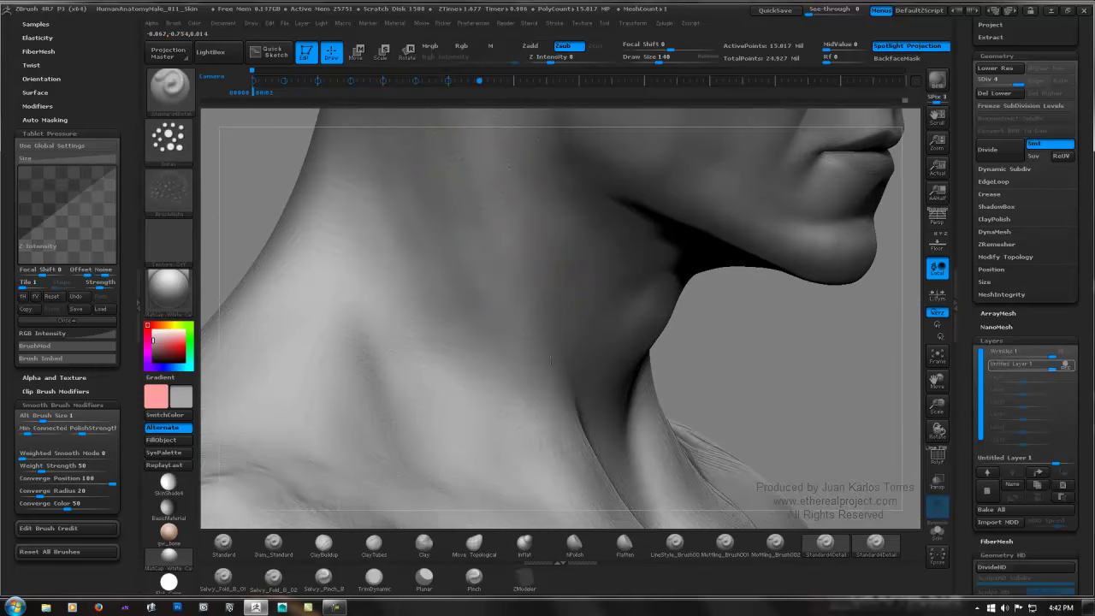
pyautogui.moveTo(555, 276)
pyautogui.keyDown('shift'); pyautogui.mouseDown()
pyautogui.moveTo(676, 325)
pyautogui.moveTo(599, 329)
pyautogui.mouseUp(); pyautogui.keyUp('shift')
pyautogui.moveTo(557, 342); pyautogui.dragTo(562, 344, button='right')
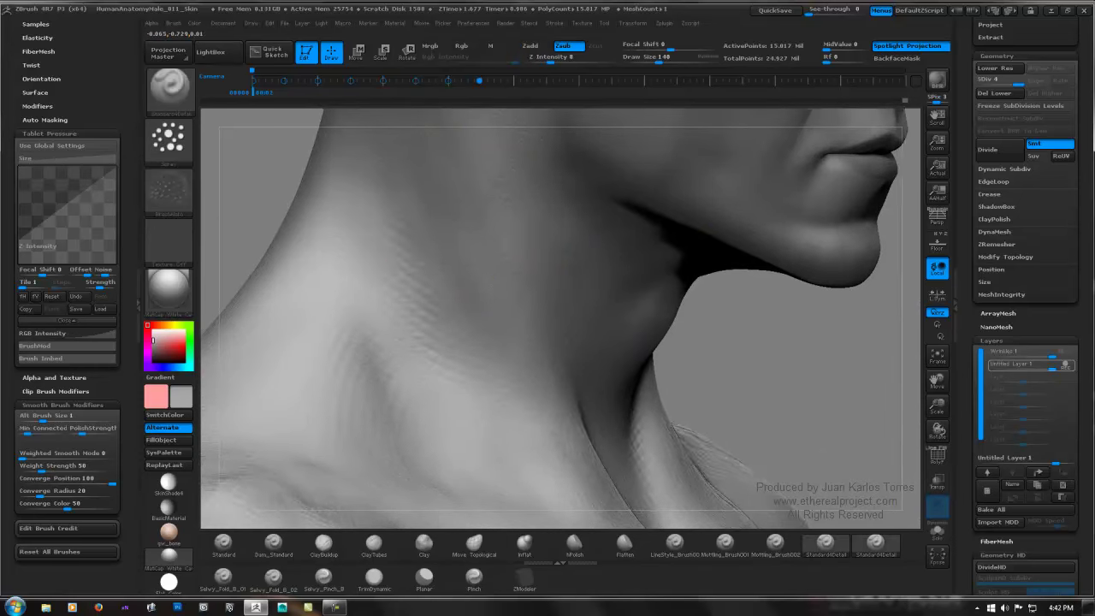
pyautogui.keyDown('alt'); pyautogui.moveTo(411, 209); pyautogui.dragTo(503, 274, button='right'); pyautogui.keyUp('alt')
pyautogui.moveTo(501, 274)
pyautogui.keyDown('shift'); pyautogui.mouseDown()
pyautogui.moveTo(520, 355)
pyautogui.moveTo(469, 402)
pyautogui.moveTo(480, 395)
pyautogui.mouseUp(); pyautogui.keyUp('shift')
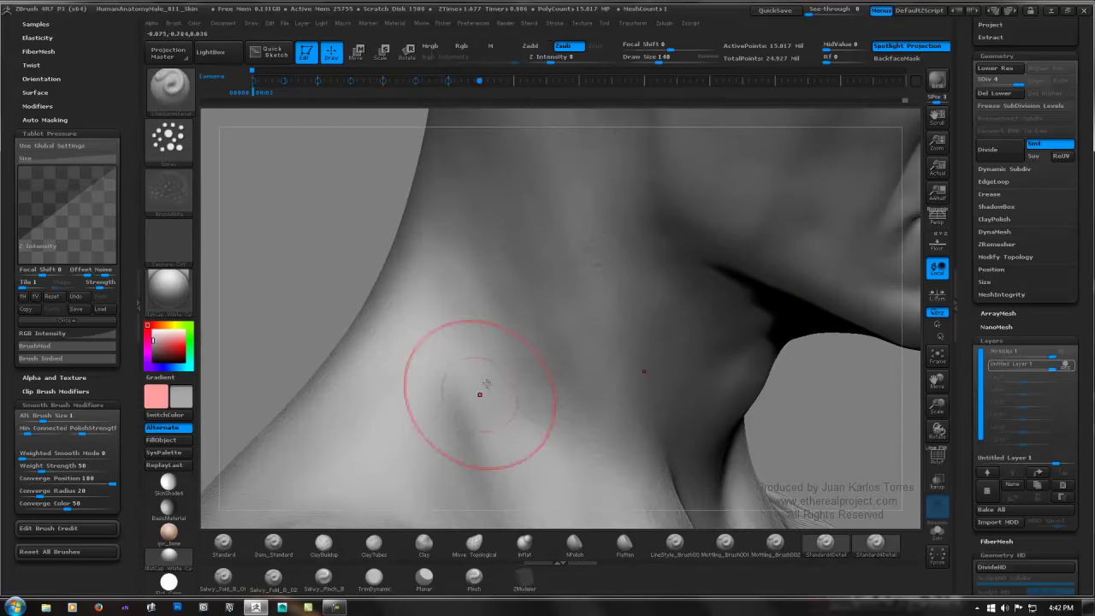
pyautogui.moveTo(506, 378)
pyautogui.keyDown('ctrl'); pyautogui.mouseDown(button='right')
pyautogui.moveTo(453, 348)
pyautogui.moveTo(556, 334)
pyautogui.mouseUp(button='right'); pyautogui.keyUp('ctrl')
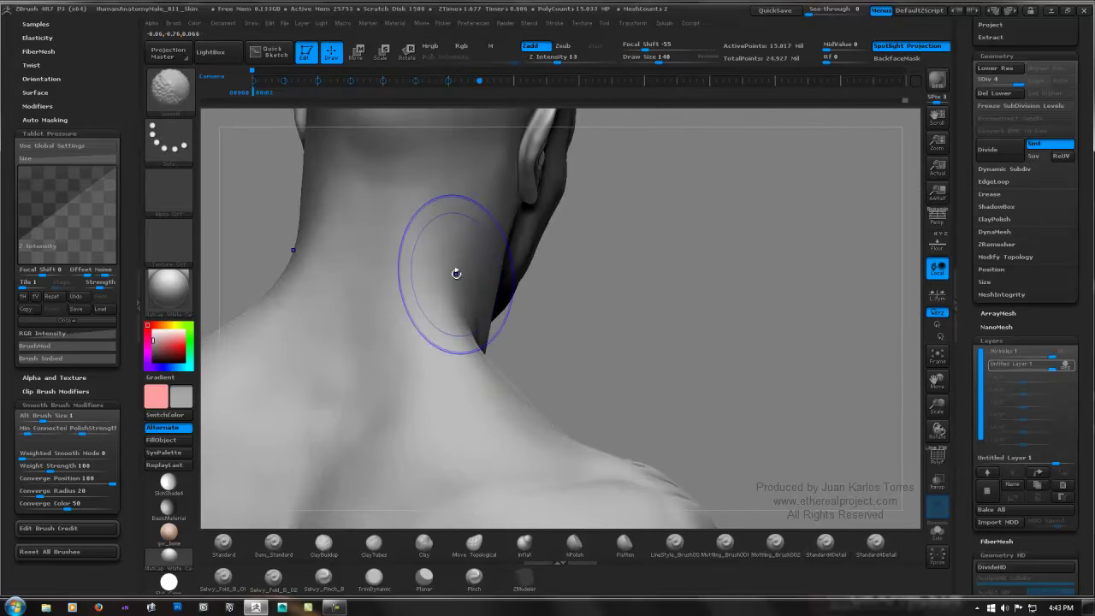
# Step: Smooth the skin texture behind the neck and on the back of the head
pyautogui.moveTo(456, 274)
pyautogui.keyDown('shift'); pyautogui.mouseDown()
pyautogui.moveTo(460, 202)
pyautogui.moveTo(481, 277)
pyautogui.mouseUp(); pyautogui.keyUp('shift')
pyautogui.keyDown('shift'); pyautogui.moveTo(518, 272); pyautogui.dragTo(625, 300, button='right'); pyautogui.keyUp('shift')
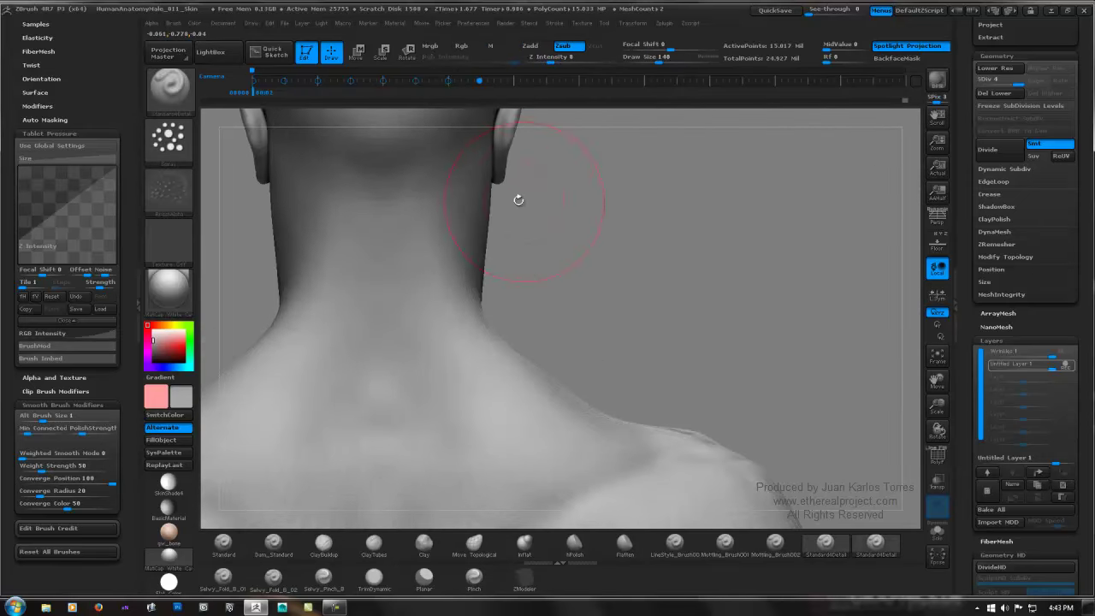
pyautogui.keyDown('alt'); pyautogui.moveTo(518, 201); pyautogui.dragTo(594, 347, button='right'); pyautogui.keyUp('alt')
pyautogui.moveTo(406, 213)
pyautogui.keyDown('shift'); pyautogui.mouseDown()
pyautogui.moveTo(445, 205)
pyautogui.moveTo(387, 212)
pyautogui.mouseUp(); pyautogui.keyUp('shift')
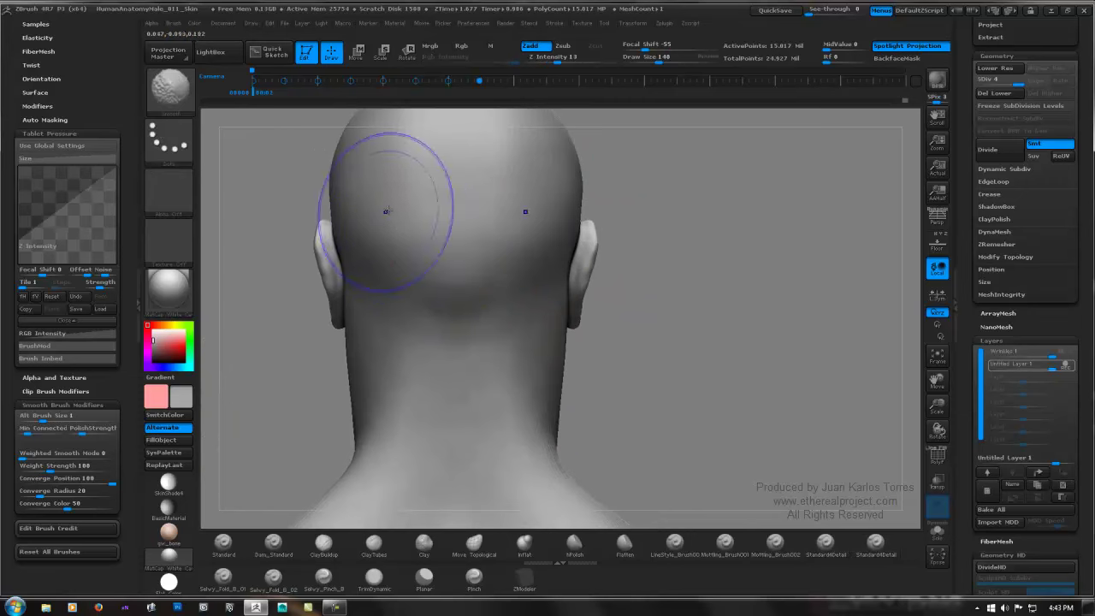
pyautogui.keyDown('ctrl'); pyautogui.moveTo(387, 211); pyautogui.dragTo(578, 207, button='right'); pyautogui.keyUp('ctrl')
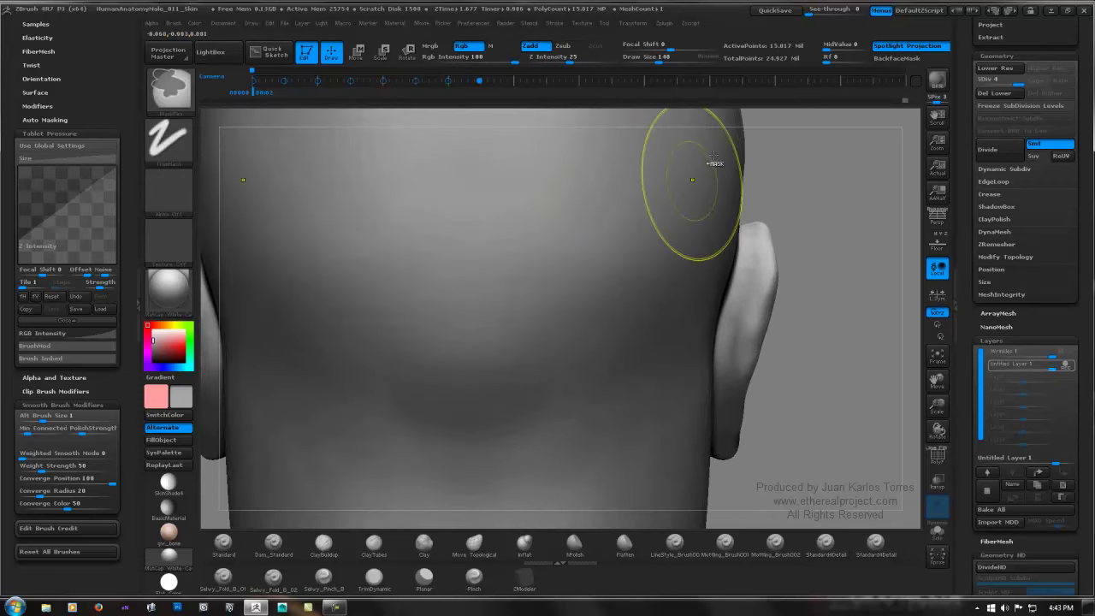
pyautogui.keyDown('ctrl'); pyautogui.moveTo(777, 202); pyautogui.dragTo(713, 219, button='right'); pyautogui.keyUp('ctrl')
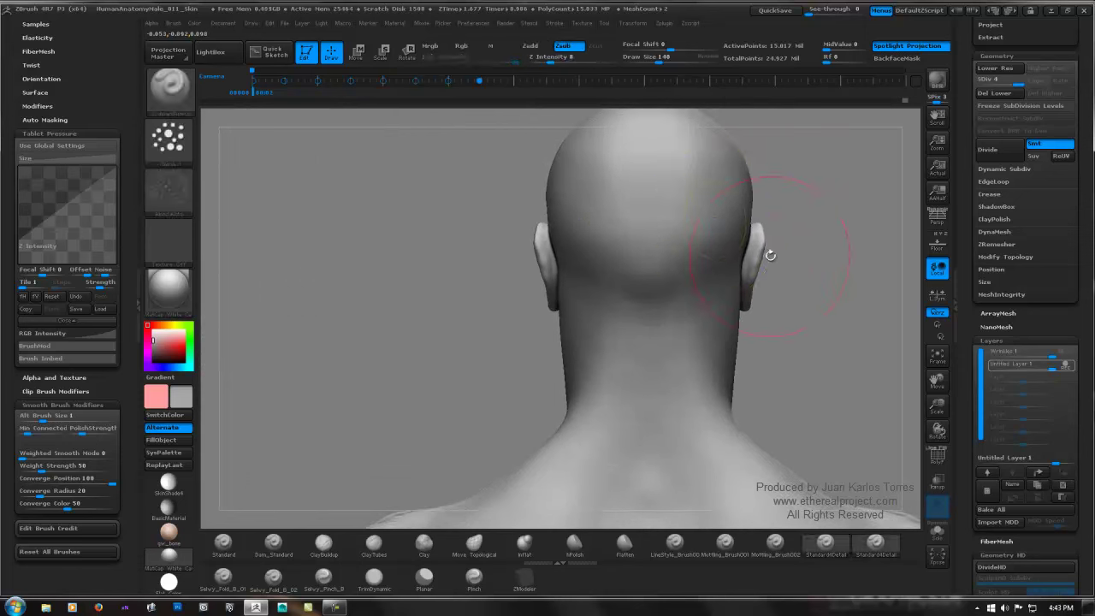
pyautogui.keyDown('alt'); pyautogui.moveTo(796, 269); pyautogui.dragTo(659, 224, button='right'); pyautogui.keyUp('alt')
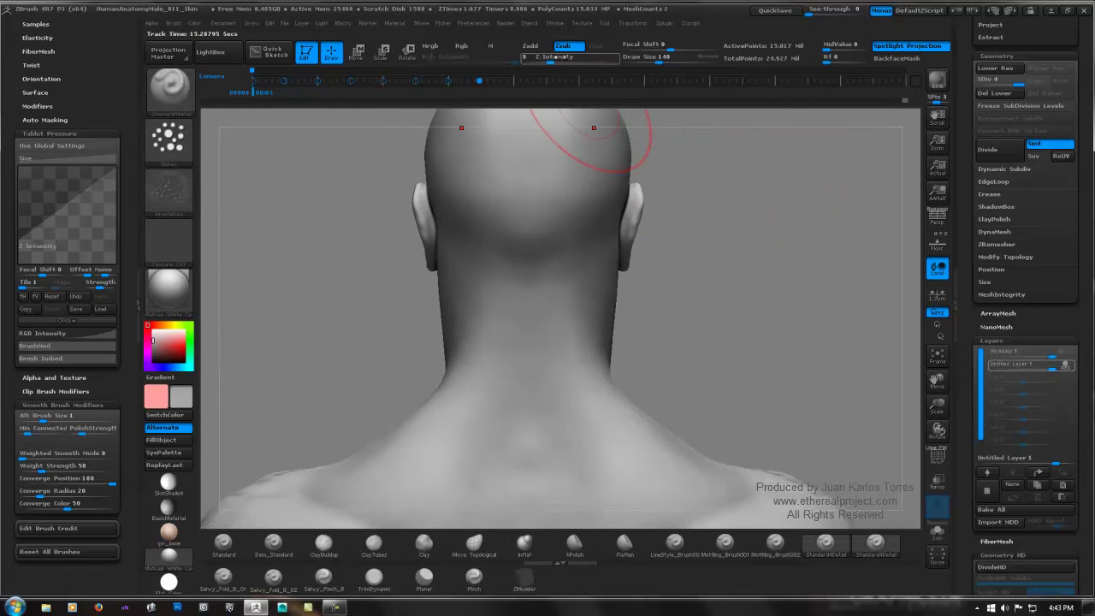
# Step: Set the Smooth brush's Z Intensity to 4 and soften the lower back of the head and the nape
pyautogui.moveTo(555, 56); pyautogui.dragTo(541, 59)
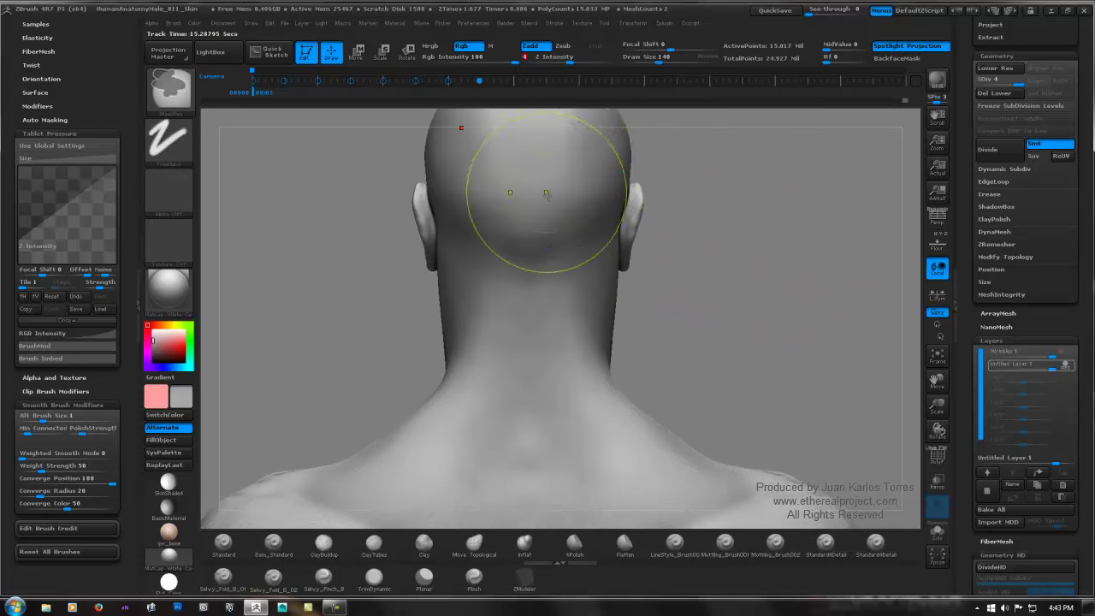
pyautogui.keyDown('ctrl'); pyautogui.moveTo(546, 193); pyautogui.dragTo(538, 224, button='right'); pyautogui.keyUp('ctrl')
pyautogui.moveTo(466, 202)
pyautogui.keyDown('shift'); pyautogui.mouseDown()
pyautogui.moveTo(433, 196)
pyautogui.moveTo(542, 269)
pyautogui.mouseUp(); pyautogui.keyUp('shift')
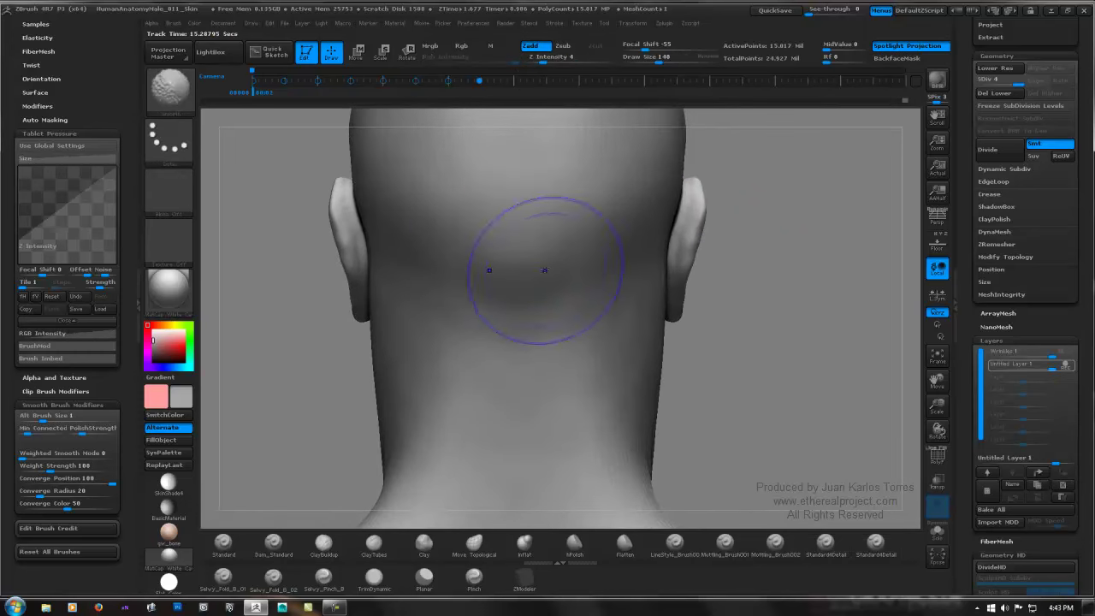
pyautogui.keyDown('alt'); pyautogui.moveTo(491, 374); pyautogui.dragTo(504, 258, button='right'); pyautogui.keyUp('alt')
pyautogui.moveTo(453, 283)
pyautogui.keyDown('shift'); pyautogui.mouseDown()
pyautogui.moveTo(487, 271)
pyautogui.moveTo(551, 337)
pyautogui.mouseUp(); pyautogui.keyUp('shift')
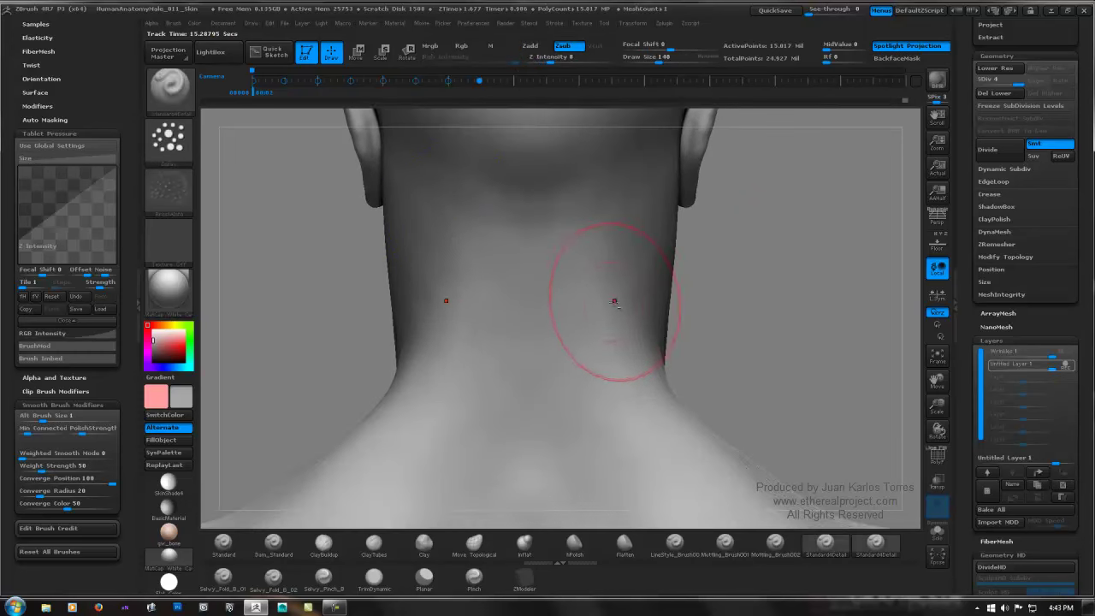
# Step: Smooth the back of the neck down to where it meets the shoulders
pyautogui.keyDown('alt'); pyautogui.moveTo(614, 301); pyautogui.dragTo(505, 255, button='right'); pyautogui.keyUp('alt')
pyautogui.moveTo(565, 231)
pyautogui.mouseDown(button='right')
pyautogui.moveTo(480, 197)
pyautogui.moveTo(497, 278)
pyautogui.mouseUp(button='right')
pyautogui.keyDown('shift'); pyautogui.moveTo(494, 266); pyautogui.dragTo(574, 367); pyautogui.keyUp('shift')
pyautogui.keyDown('shift'); pyautogui.moveTo(550, 269); pyautogui.dragTo(524, 321); pyautogui.keyUp('shift')
pyautogui.moveTo(524, 321); pyautogui.dragTo(591, 318, button='right')
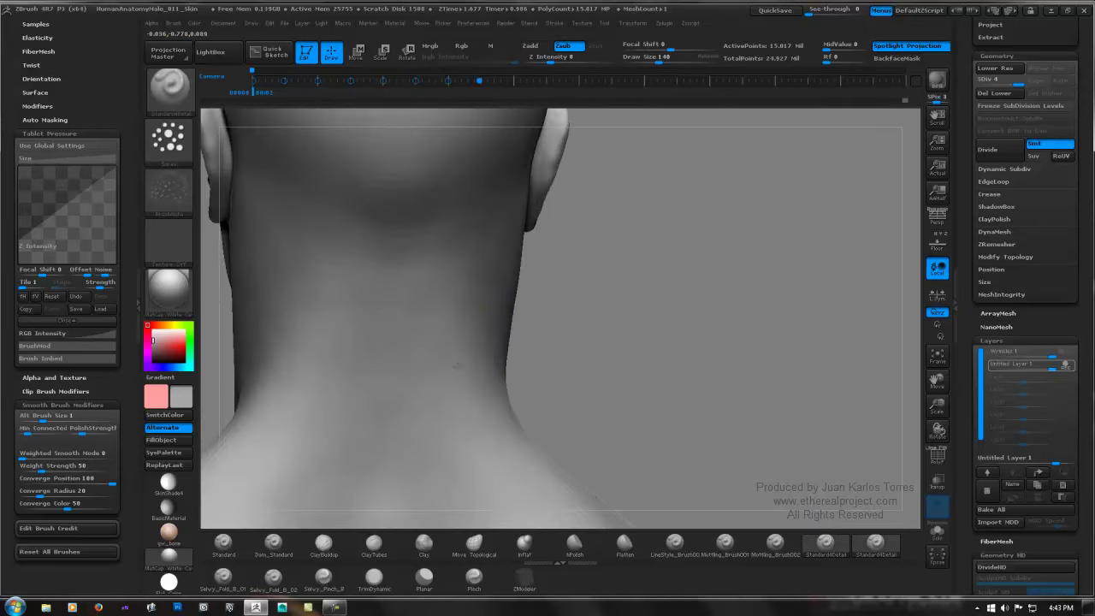
pyautogui.moveTo(479, 299)
pyautogui.keyDown('shift'); pyautogui.mouseDown()
pyautogui.moveTo(471, 371)
pyautogui.moveTo(332, 256)
pyautogui.mouseUp(); pyautogui.keyUp('shift')
# Step: Smooth the skin texture over the back of the skull
pyautogui.moveTo(363, 295)
pyautogui.mouseDown(button='right')
pyautogui.moveTo(374, 297)
pyautogui.moveTo(371, 323)
pyautogui.mouseUp(button='right')
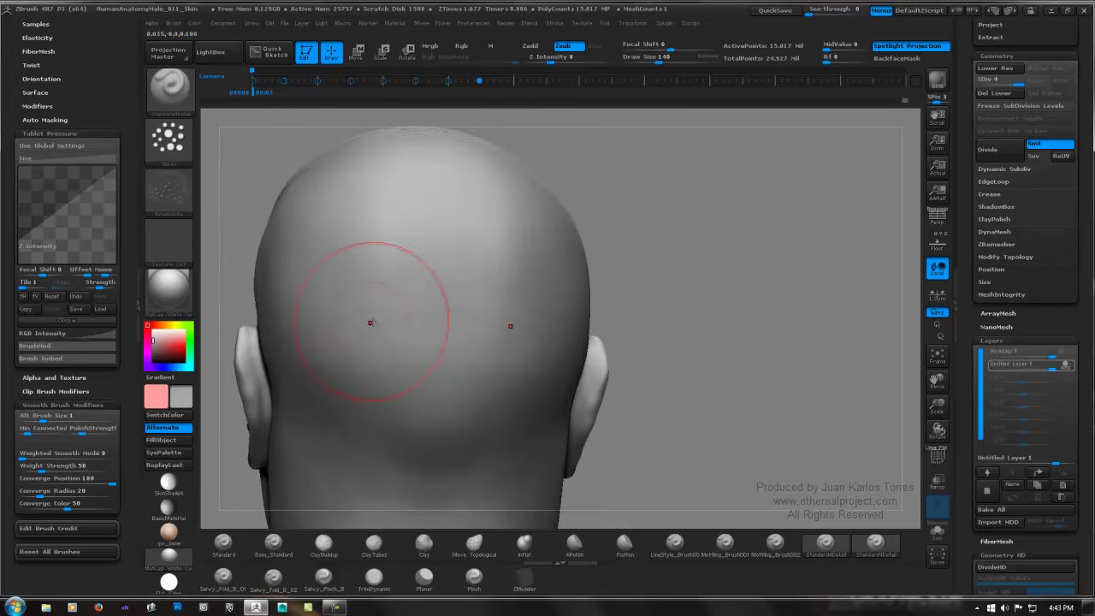
pyautogui.keyDown('shift'); pyautogui.moveTo(317, 268); pyautogui.dragTo(333, 328); pyautogui.keyUp('shift')
pyautogui.moveTo(439, 281); pyautogui.dragTo(423, 309, button='right')
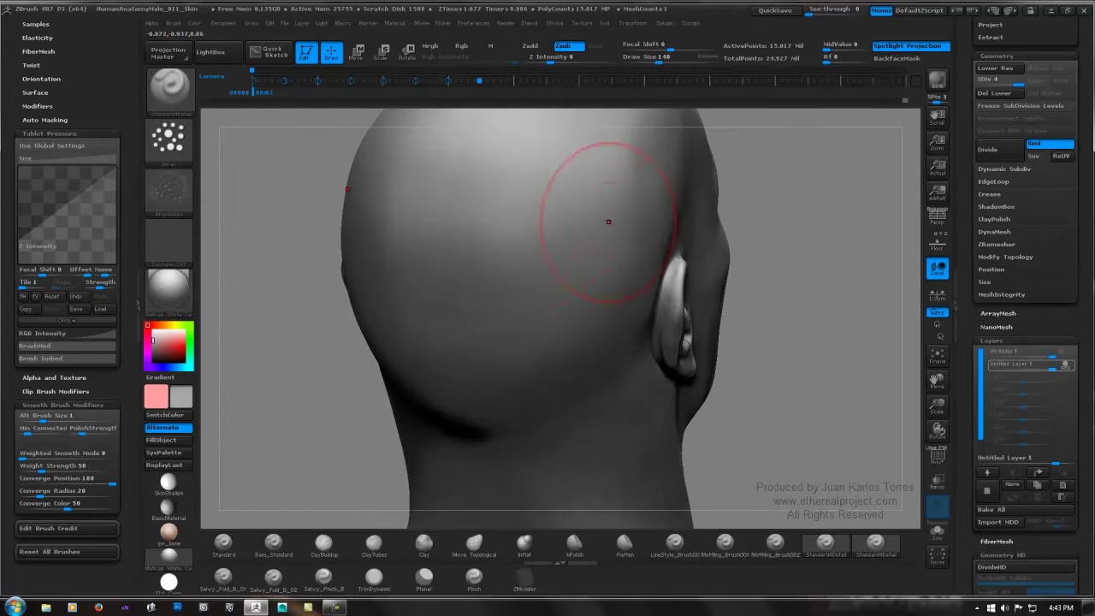
pyautogui.keyDown('ctrl'); pyautogui.moveTo(464, 200); pyautogui.dragTo(598, 206, button='right'); pyautogui.keyUp('ctrl')
pyautogui.moveTo(668, 236); pyautogui.dragTo(526, 260, button='right')
# Step: Soften the texture at the pit of the throat between the inner ends of the collarbones
pyautogui.keyDown('alt'); pyautogui.moveTo(614, 265); pyautogui.dragTo(458, 219, button='right'); pyautogui.keyUp('alt')
pyautogui.keyDown('alt'); pyautogui.moveTo(512, 330); pyautogui.dragTo(492, 194, button='right'); pyautogui.keyUp('alt')
pyautogui.keyDown('ctrl'); pyautogui.moveTo(492, 194); pyautogui.dragTo(517, 441, button='right'); pyautogui.keyUp('ctrl')
pyautogui.moveTo(548, 291)
pyautogui.mouseDown(button='right')
pyautogui.moveTo(558, 338)
pyautogui.moveTo(565, 321)
pyautogui.mouseUp(button='right')
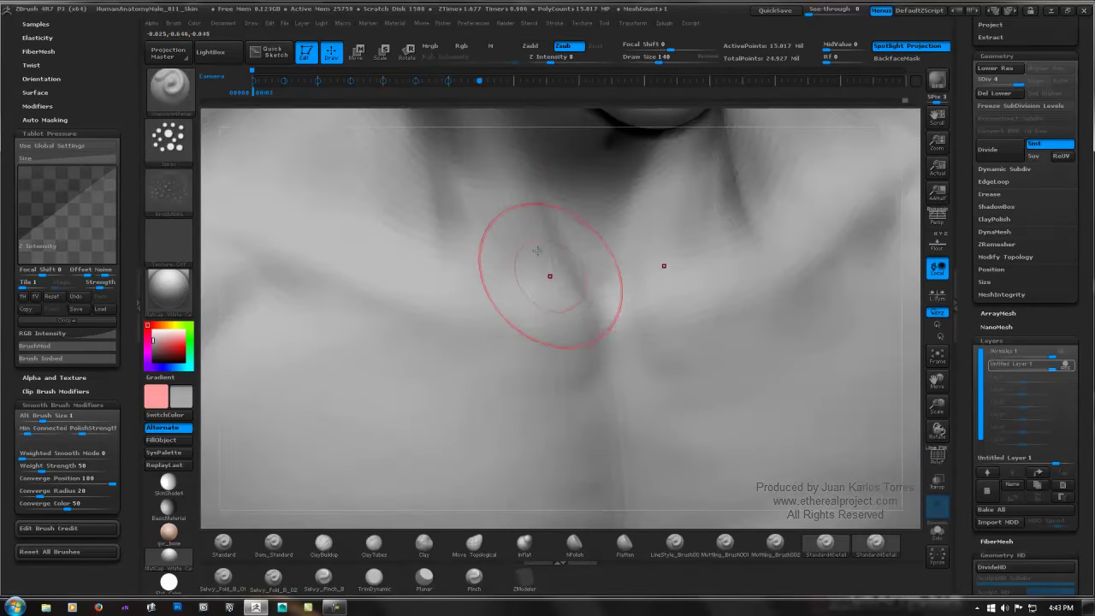
pyautogui.keyDown('ctrl'); pyautogui.moveTo(532, 236); pyautogui.dragTo(511, 175, button='right'); pyautogui.keyUp('ctrl')
pyautogui.keyDown('shift'); pyautogui.moveTo(487, 283); pyautogui.dragTo(538, 339); pyautogui.keyUp('shift')
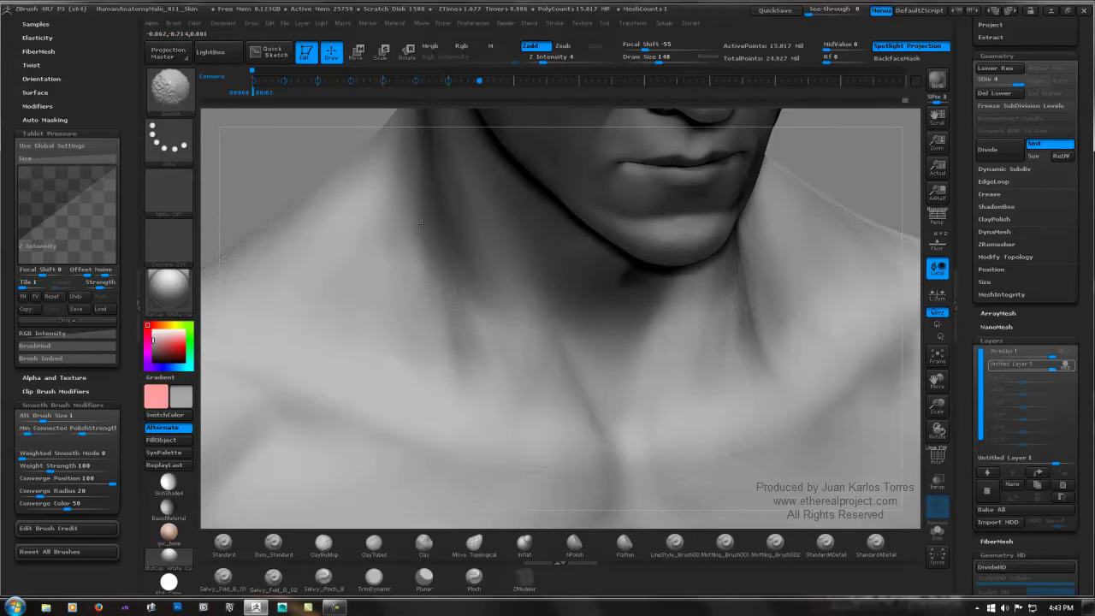
# Step: Smooth the side of the neck along the neck muscle and up beneath the jaw
pyautogui.keyDown('shift'); pyautogui.moveTo(447, 243); pyautogui.dragTo(479, 266); pyautogui.keyUp('shift')
pyautogui.moveTo(516, 295); pyautogui.dragTo(599, 275, button='right')
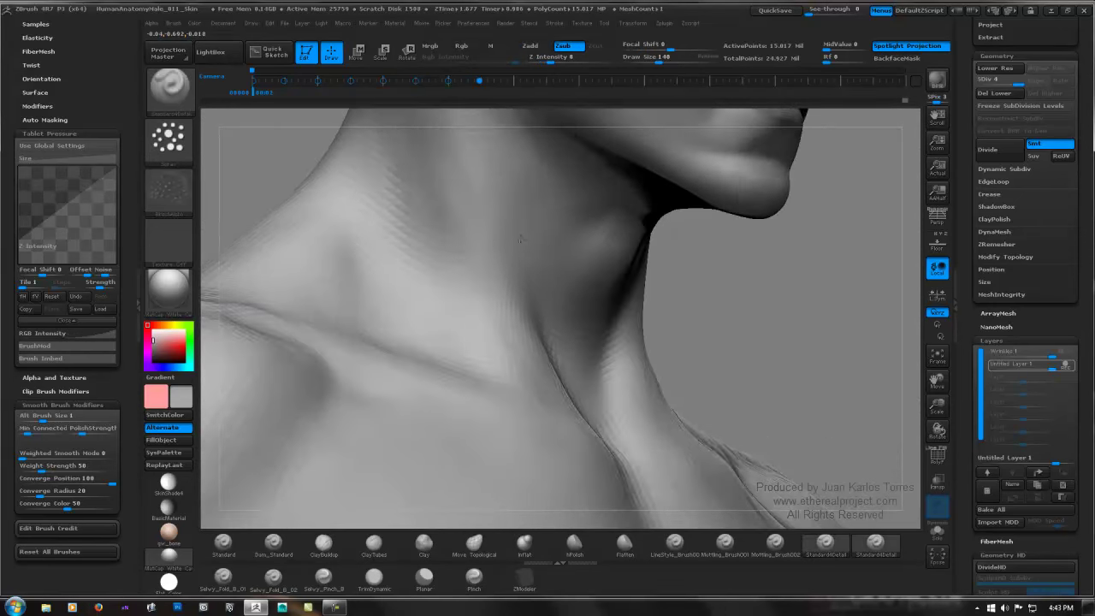
pyautogui.keyDown('shift'); pyautogui.moveTo(454, 184); pyautogui.dragTo(497, 213); pyautogui.keyUp('shift')
pyautogui.keyDown('alt'); pyautogui.moveTo(497, 213); pyautogui.dragTo(493, 325, button='right'); pyautogui.keyUp('alt')
pyautogui.moveTo(537, 247); pyautogui.dragTo(549, 217, button='right')
pyautogui.keyDown('shift'); pyautogui.moveTo(546, 249); pyautogui.dragTo(550, 252); pyautogui.keyUp('shift')
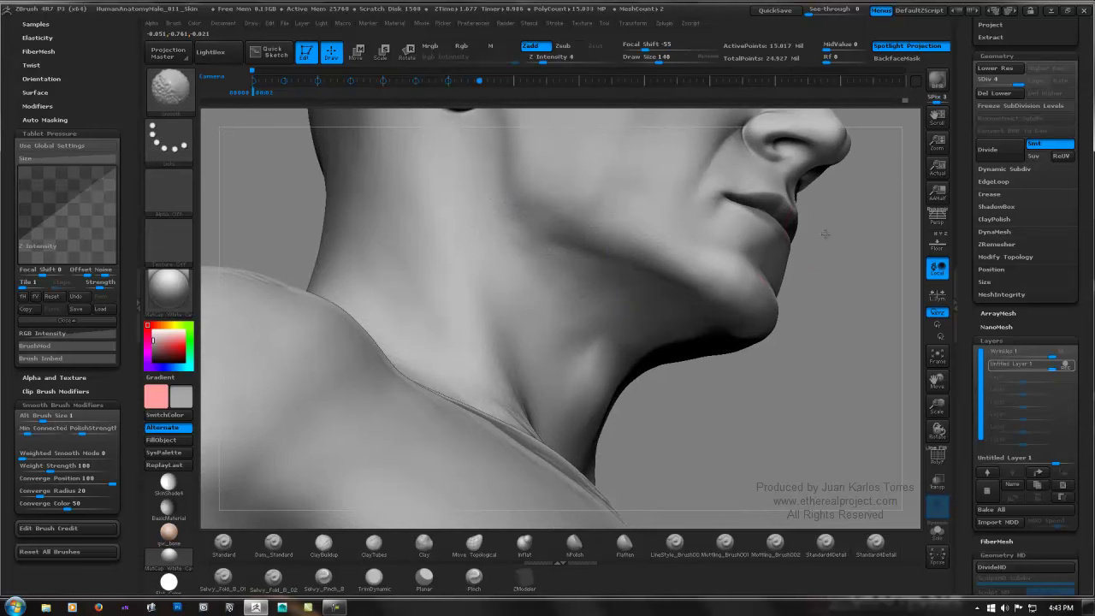
# Step: Smooth the upper neck and the corner of the jaw below the ear
pyautogui.moveTo(834, 236)
pyautogui.mouseDown()
pyautogui.moveTo(846, 279)
pyautogui.moveTo(821, 271)
pyautogui.mouseUp()
pyautogui.keyDown('alt'); pyautogui.moveTo(841, 220); pyautogui.dragTo(805, 310); pyautogui.keyUp('alt')
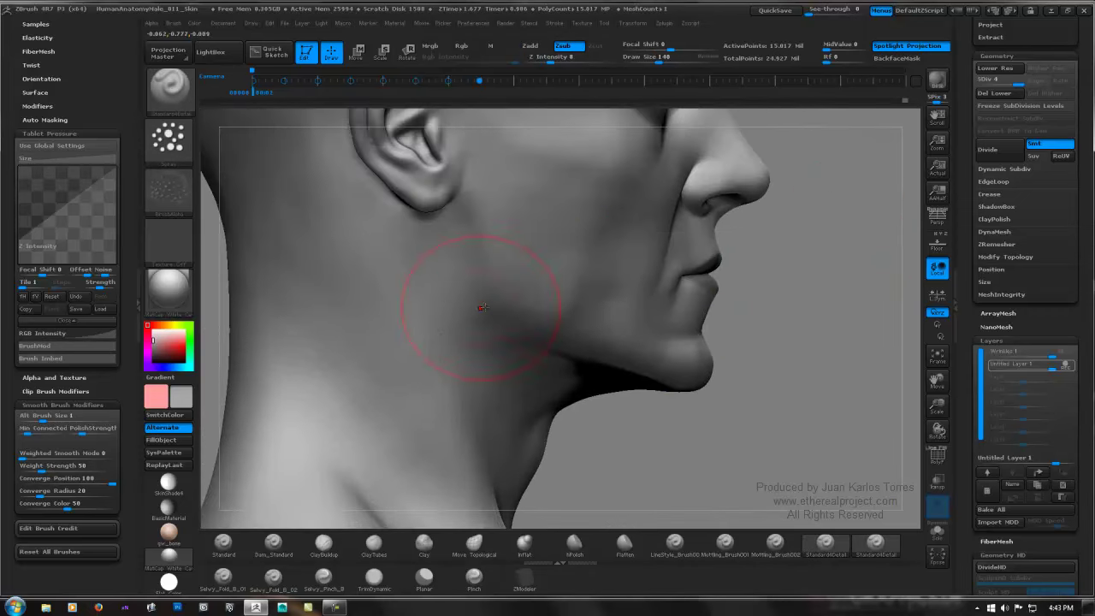
pyautogui.moveTo(420, 279)
pyautogui.keyDown('shift'); pyautogui.mouseDown()
pyautogui.moveTo(439, 327)
pyautogui.moveTo(438, 309)
pyautogui.mouseUp(); pyautogui.keyUp('shift')
pyautogui.keyDown('ctrl'); pyautogui.moveTo(654, 267); pyautogui.dragTo(599, 233, button='right'); pyautogui.keyUp('ctrl')
pyautogui.moveTo(651, 186)
pyautogui.keyDown('alt'); pyautogui.mouseDown(button='right')
pyautogui.moveTo(609, 269)
pyautogui.moveTo(654, 267)
pyautogui.moveTo(606, 258)
pyautogui.mouseUp(button='right'); pyautogui.keyUp('alt')
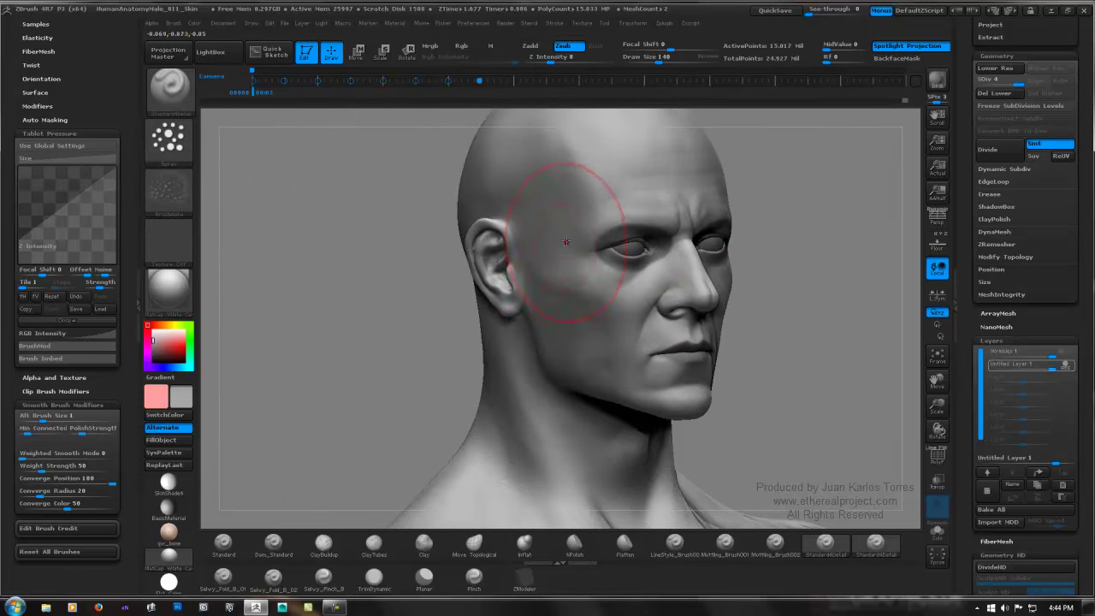
pyautogui.keyDown('ctrl'); pyautogui.moveTo(560, 231); pyautogui.dragTo(394, 291, button='right'); pyautogui.keyUp('ctrl')
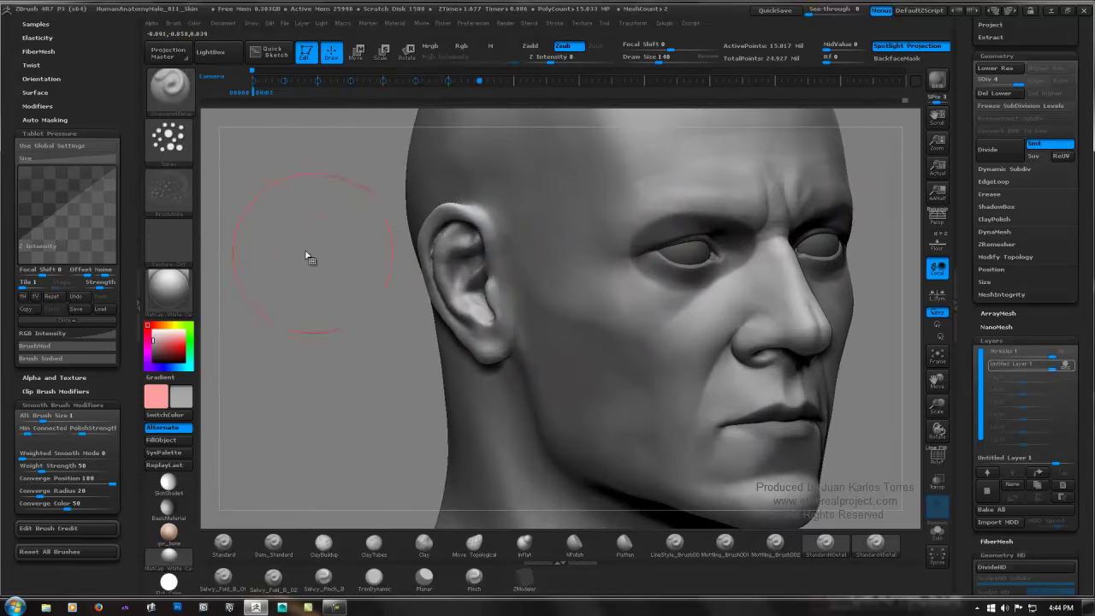
# Step: Switch the texture brush's alpha to the SW_AlienSkin pattern
pyautogui.click(170, 191)
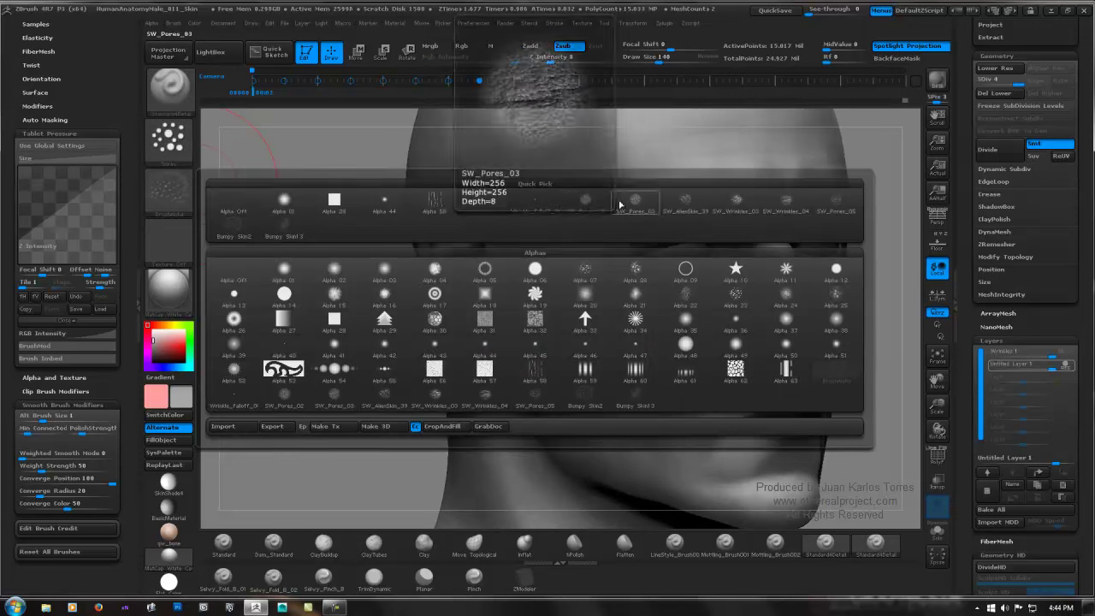
pyautogui.click(685, 203)
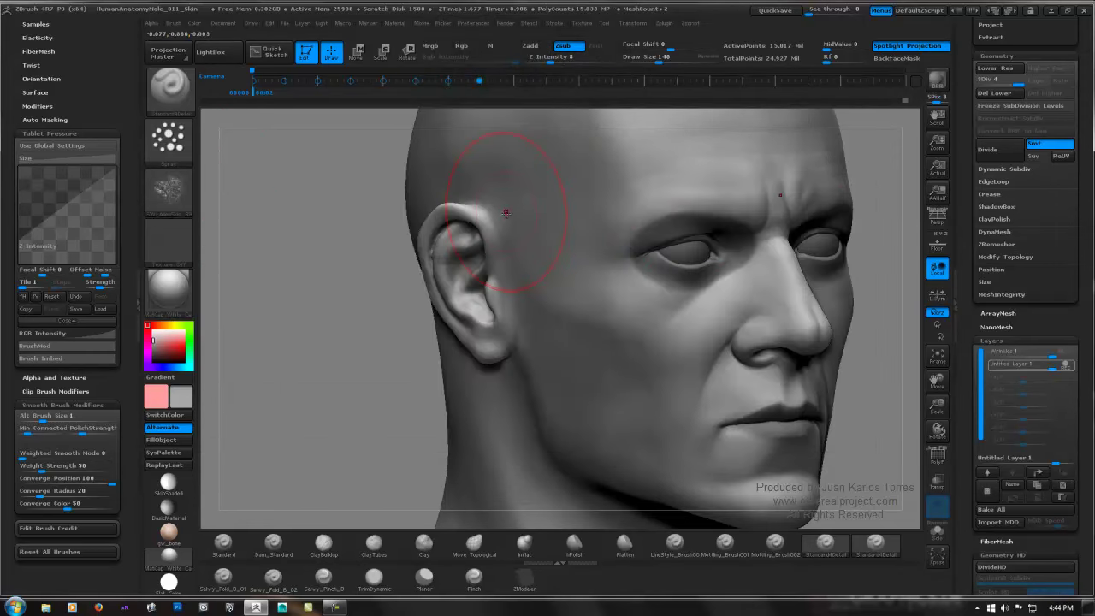
pyautogui.keyDown('alt'); pyautogui.moveTo(659, 289); pyautogui.dragTo(545, 245, button='right'); pyautogui.keyUp('alt')
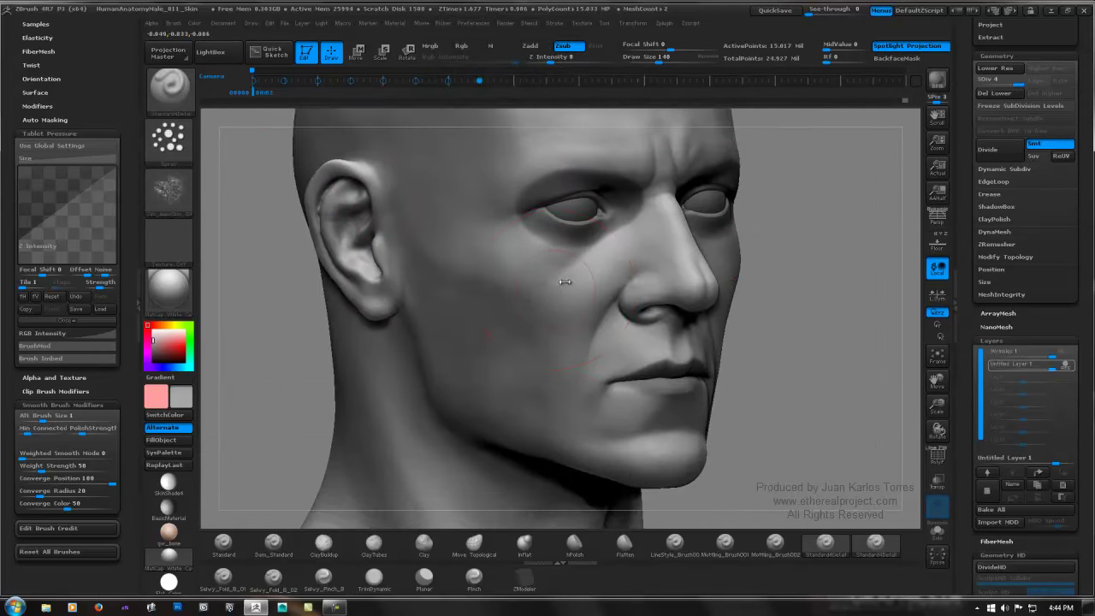
pyautogui.moveTo(567, 282); pyautogui.dragTo(693, 291, button='right')
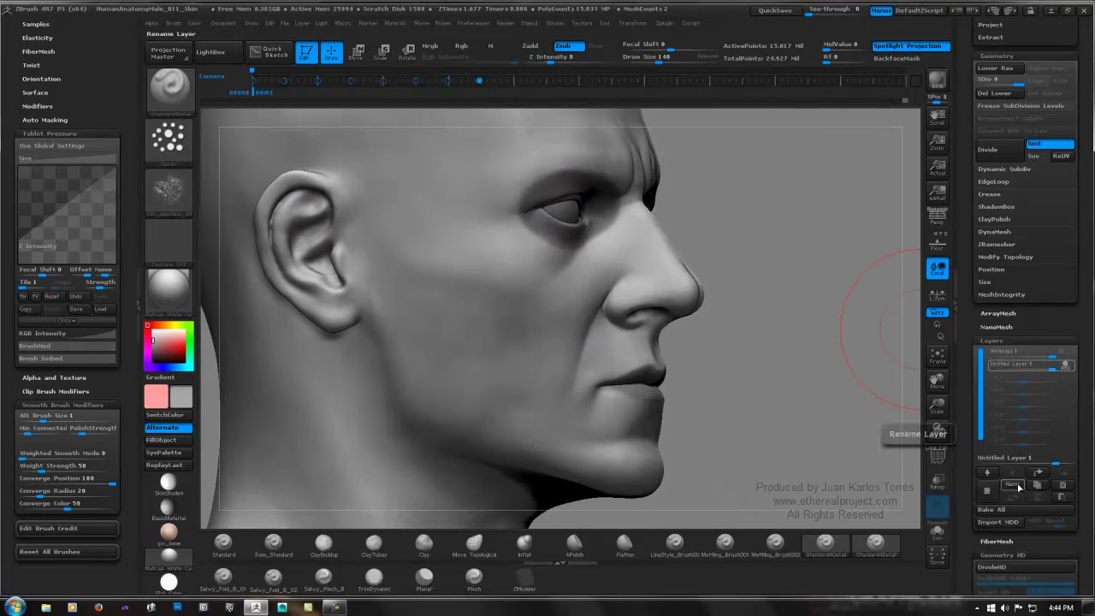
# Step: Rename the current layer smallEvenPores and add a new layer above the existing detail
pyautogui.click(1011, 484)
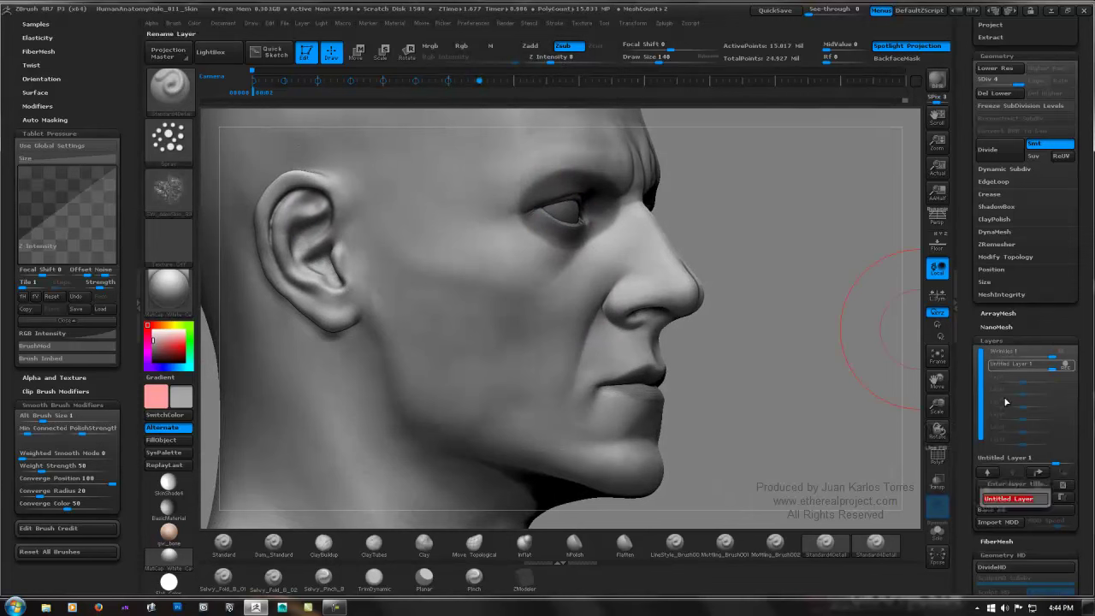
pyautogui.press('BackSpace')
pyautogui.write('small')
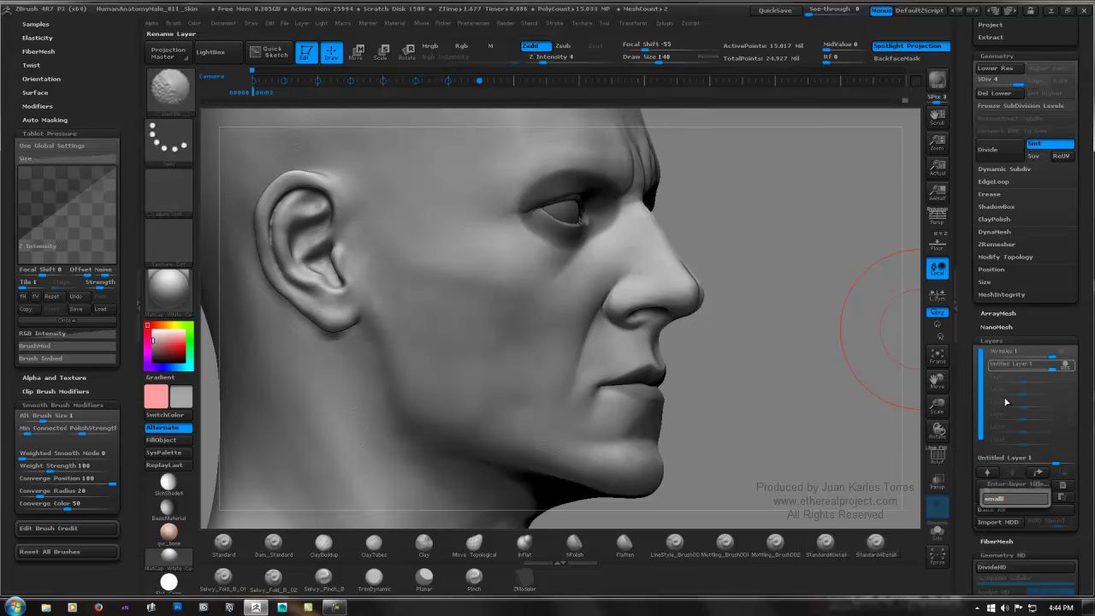
pyautogui.write('EvenPore')
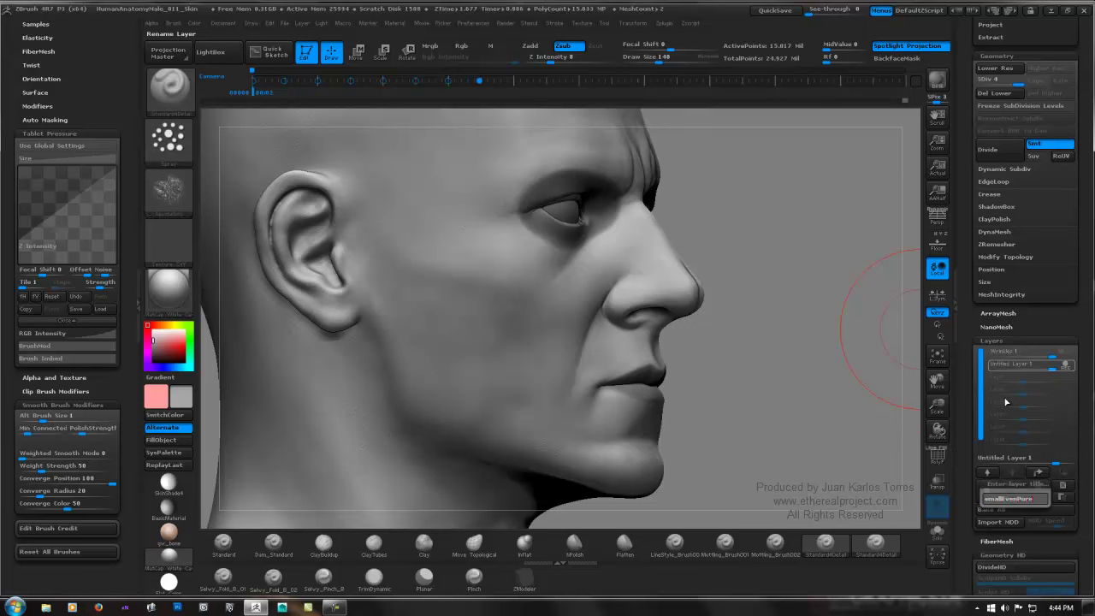
pyautogui.write('s')
pyautogui.press('Return')
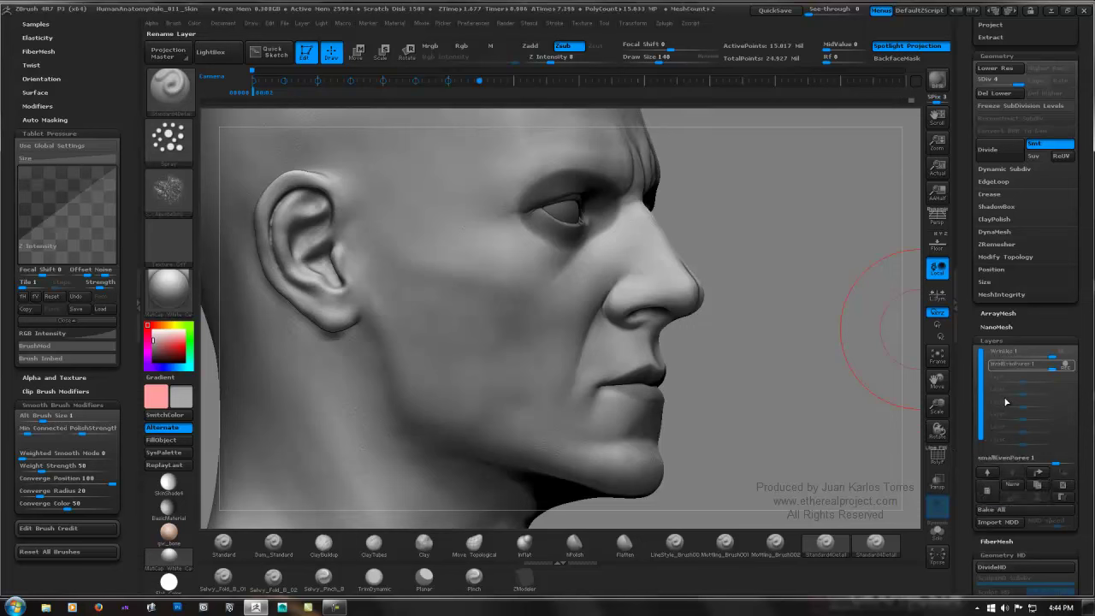
pyautogui.click(988, 494)
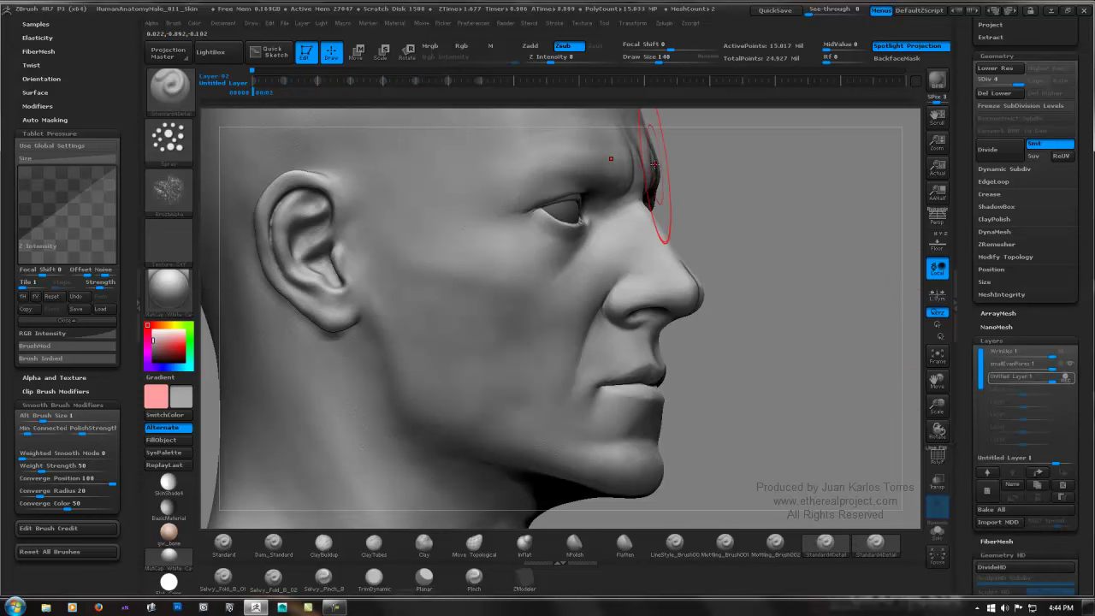
# Step: Try spraying the alien-skin texture over the cheek between ear and nose, and undo the strokes
pyautogui.moveTo(727, 204); pyautogui.dragTo(716, 214)
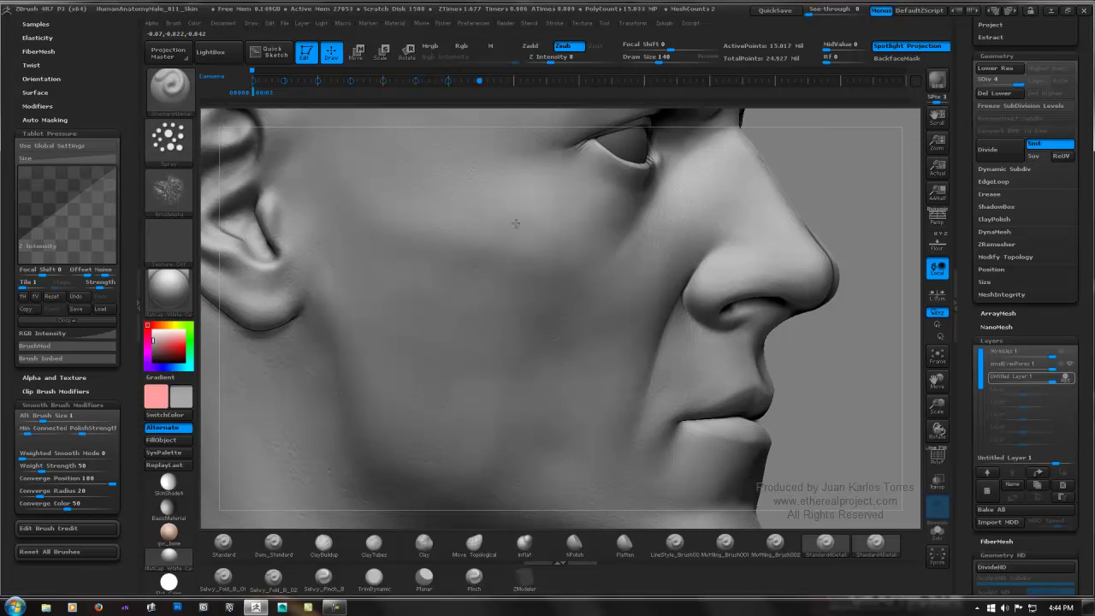
pyautogui.press('shift')
pyautogui.hotkey('ctrl', 'z')
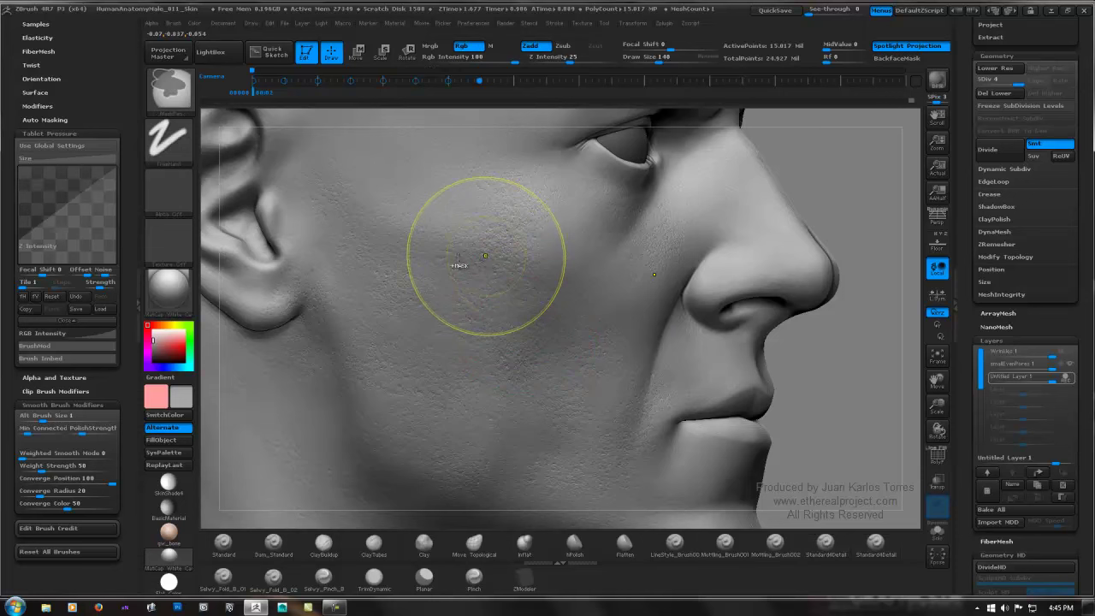
pyautogui.hotkey('ctrl', 'z')
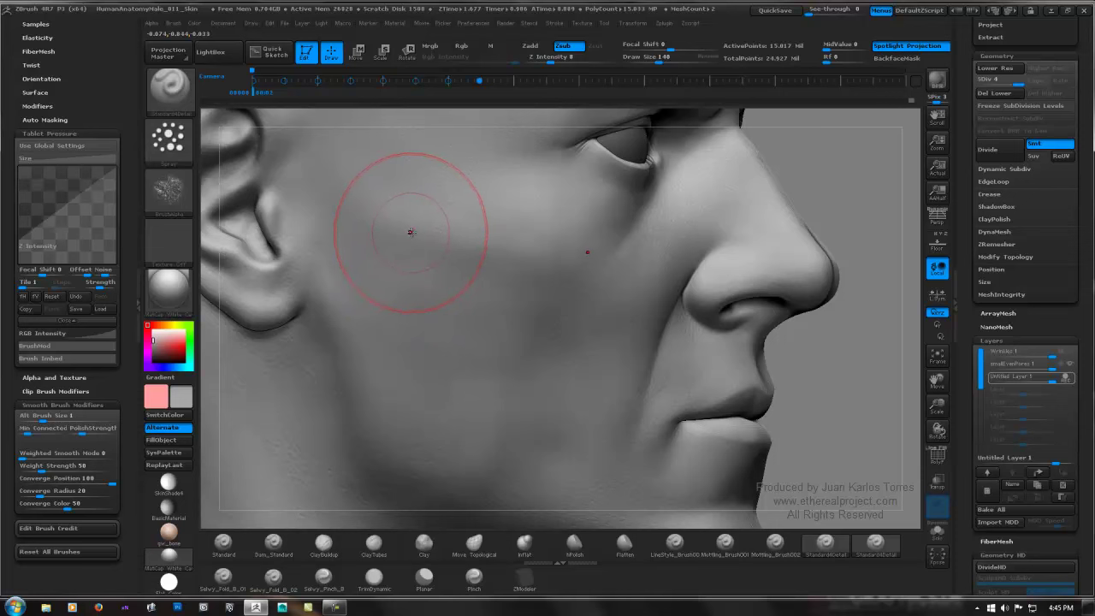
pyautogui.moveTo(463, 297)
pyautogui.mouseDown()
pyautogui.moveTo(458, 312)
pyautogui.moveTo(513, 293)
pyautogui.mouseUp()
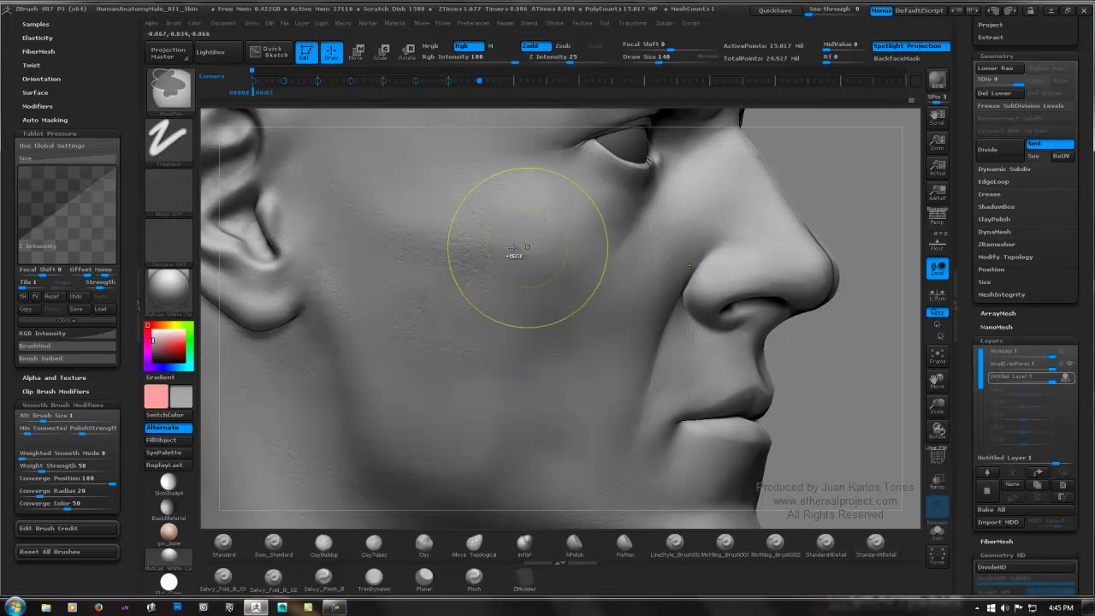
pyautogui.hotkey('ctrl', 'z')
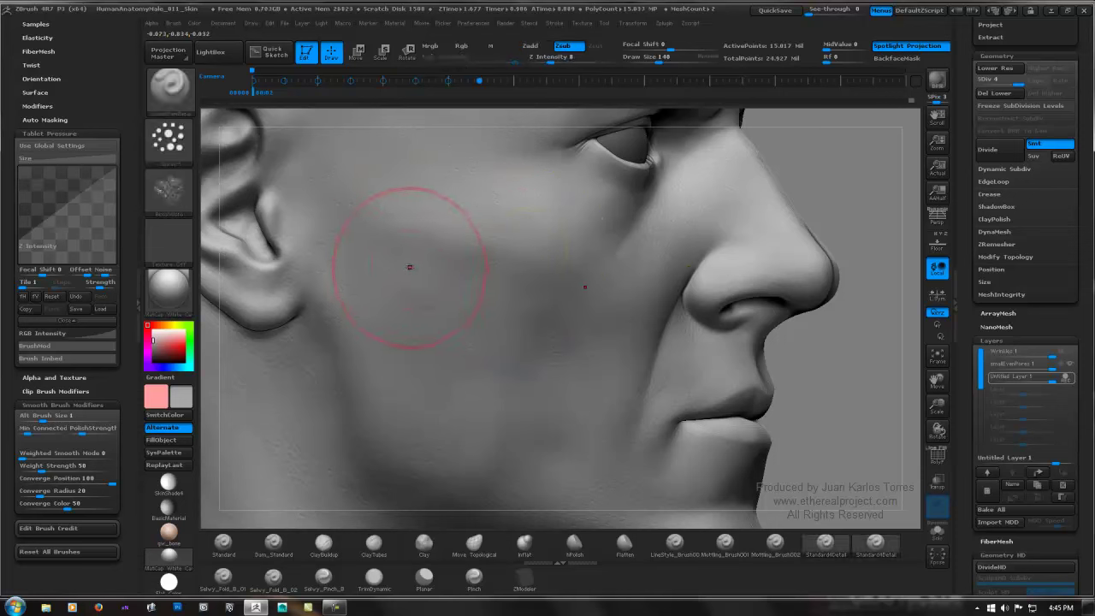
# Step: Try the DragRect stroke with the alien-skin alpha by stamping patches on the cheek and jaw, and undo the stamps
pyautogui.click(171, 193)
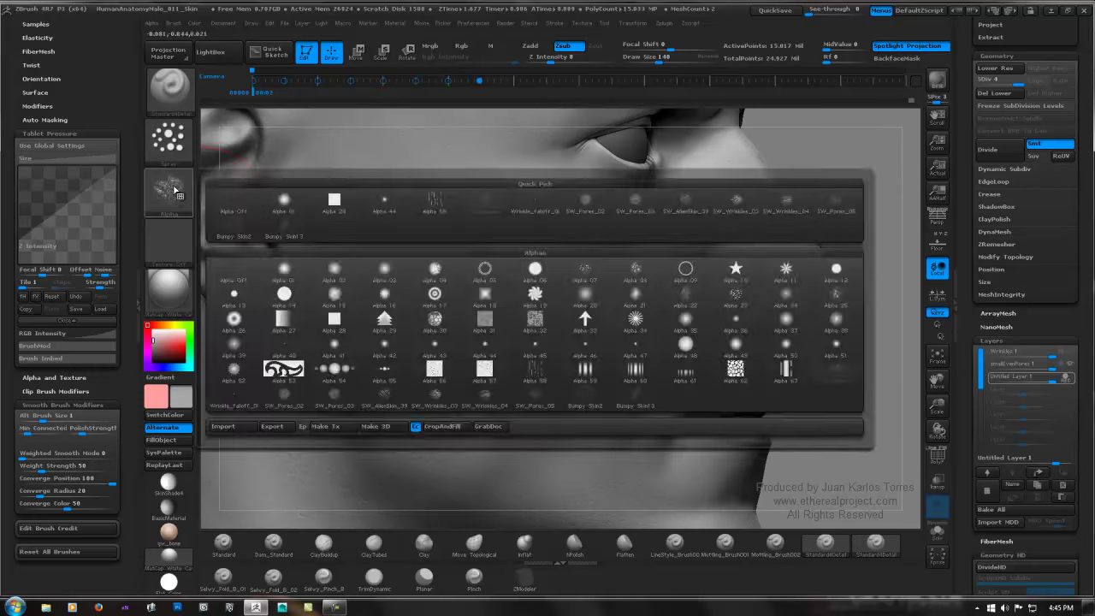
pyautogui.click(175, 142)
pyautogui.click(281, 154)
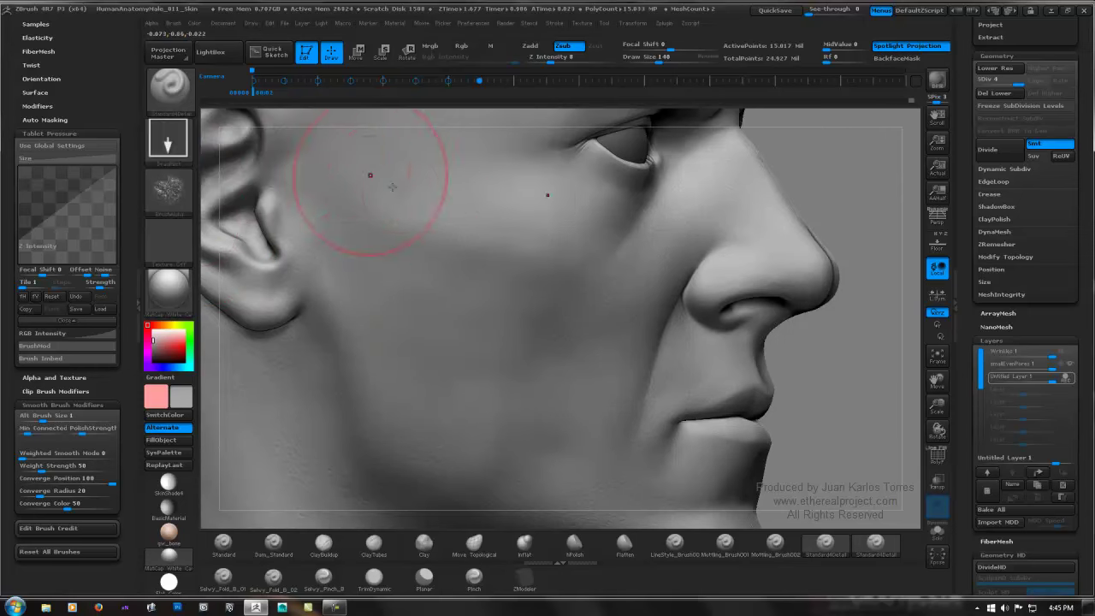
pyautogui.moveTo(443, 255); pyautogui.dragTo(499, 287)
pyautogui.moveTo(561, 308); pyautogui.dragTo(500, 277)
pyautogui.hotkey('ctrl', 'z')
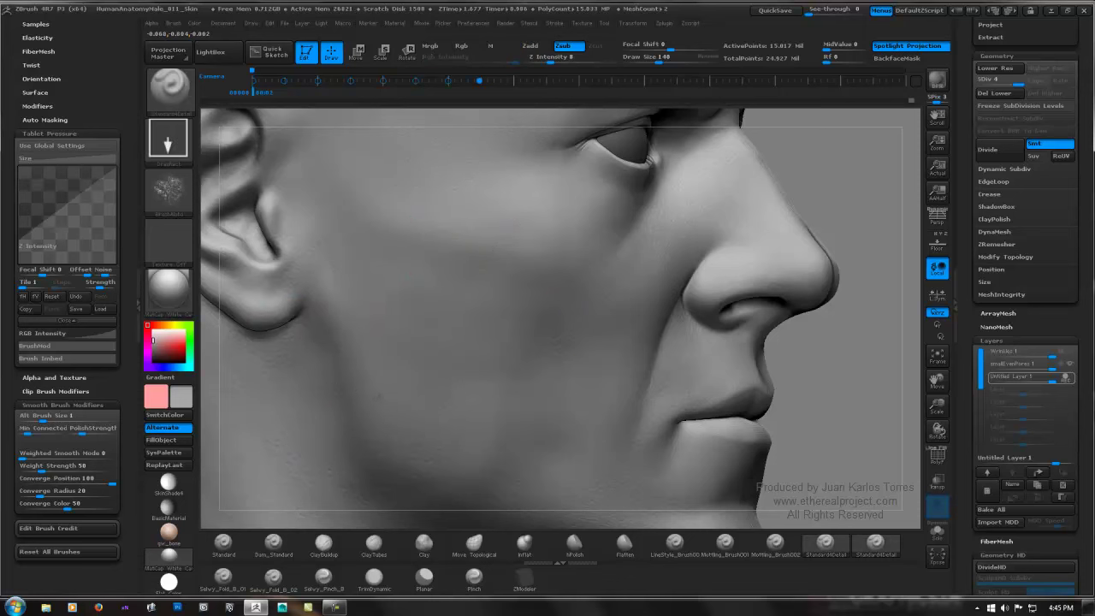
pyautogui.moveTo(404, 396); pyautogui.dragTo(400, 393)
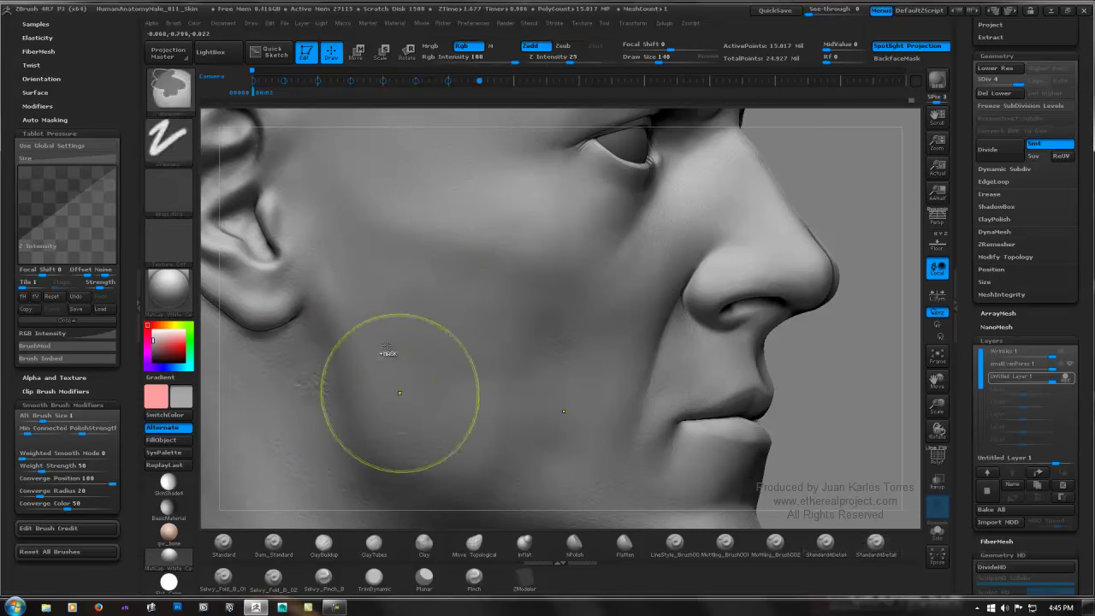
pyautogui.press('1')
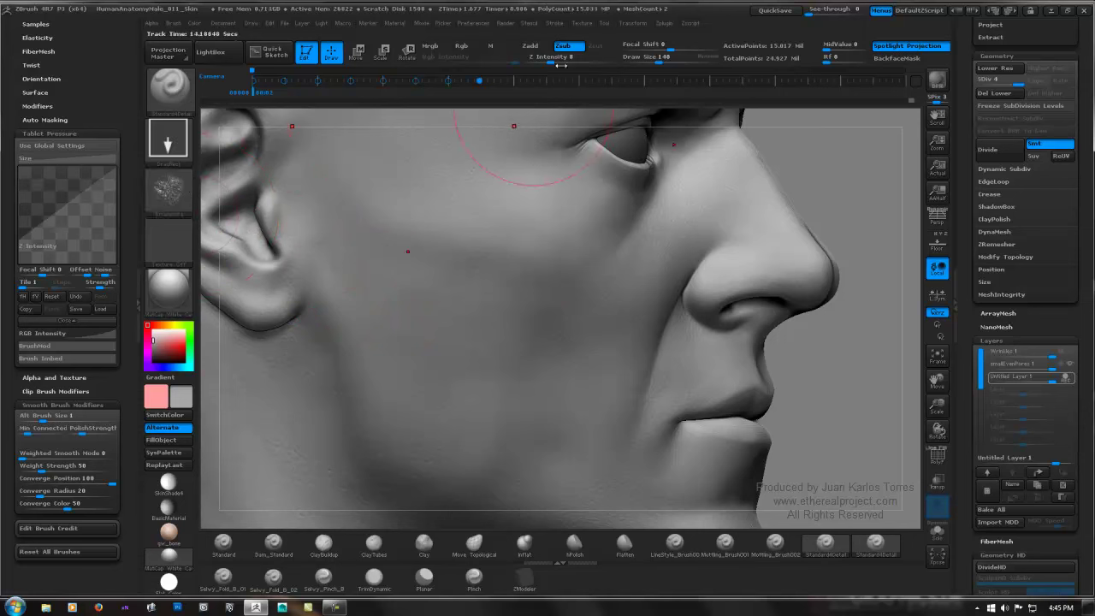
# Step: Try stamping the alien-skin texture on the cheek in Zadd mode, undo it and return the brush to Zsub
pyautogui.click(543, 49)
pyautogui.moveTo(449, 243); pyautogui.dragTo(455, 246)
pyautogui.moveTo(560, 314); pyautogui.dragTo(564, 316)
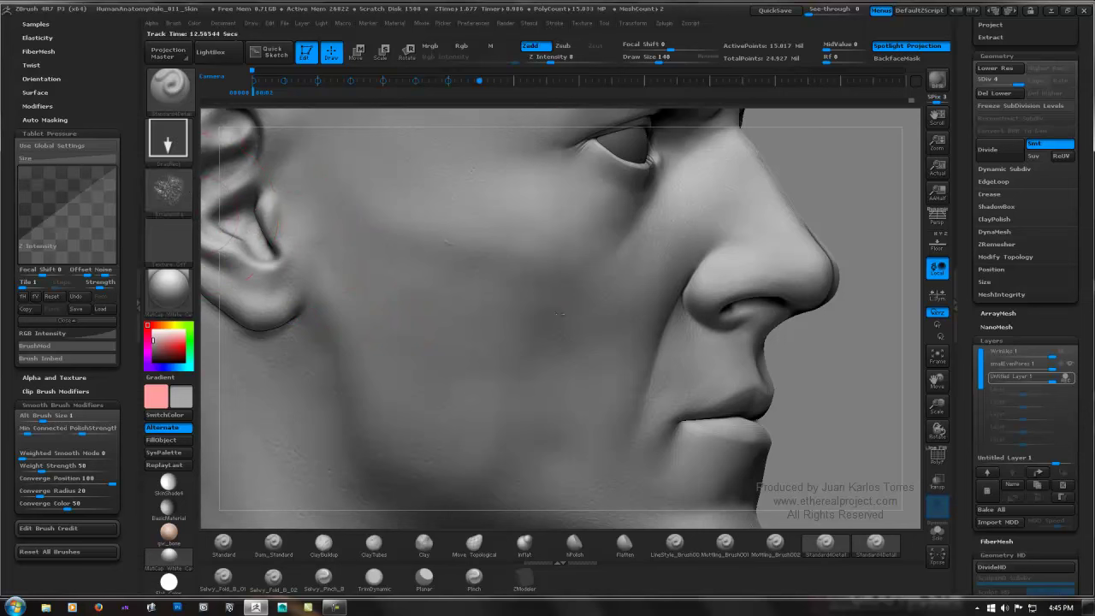
pyautogui.hotkey('ctrl', 'z')
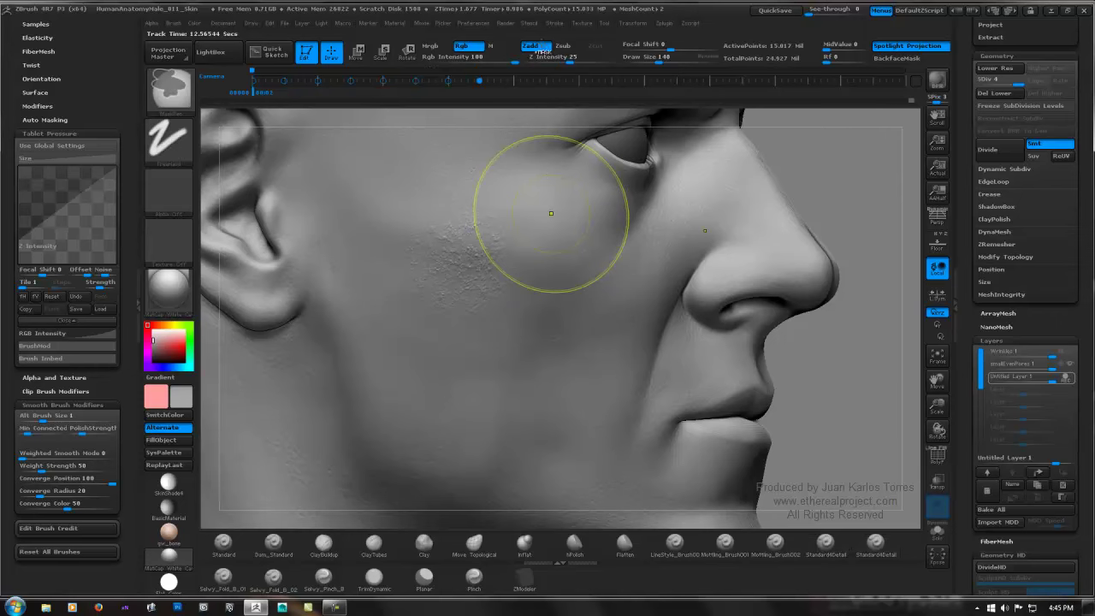
pyautogui.hotkey('ctrl', 'z')
pyautogui.click(563, 46)
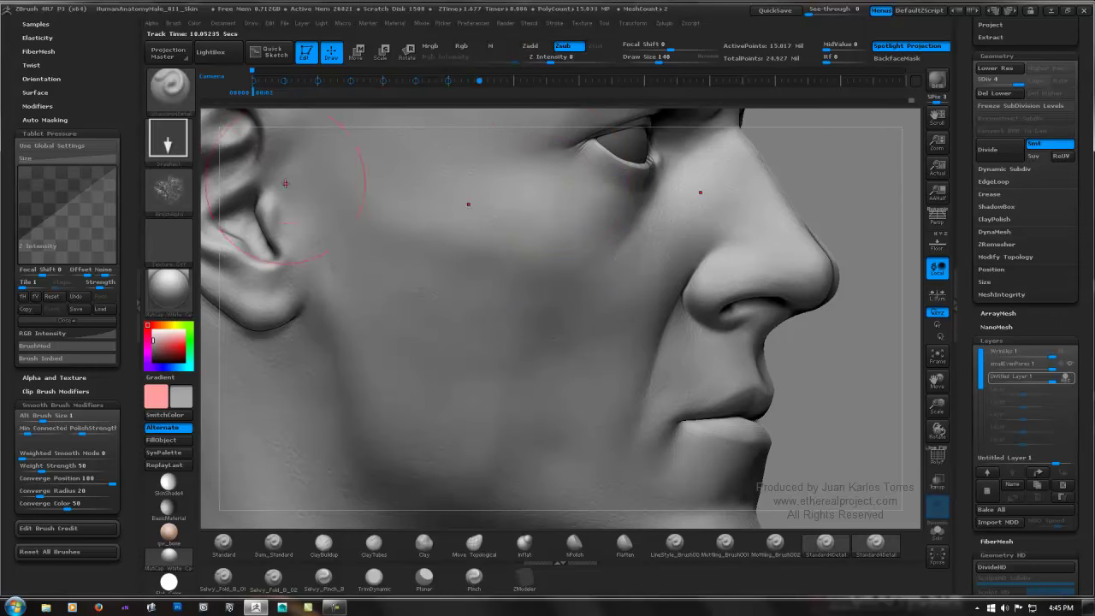
# Step: Switch the texture brush's alpha to SW_Pores_02 and try one stamp on the cheek, undoing it
pyautogui.click(171, 192)
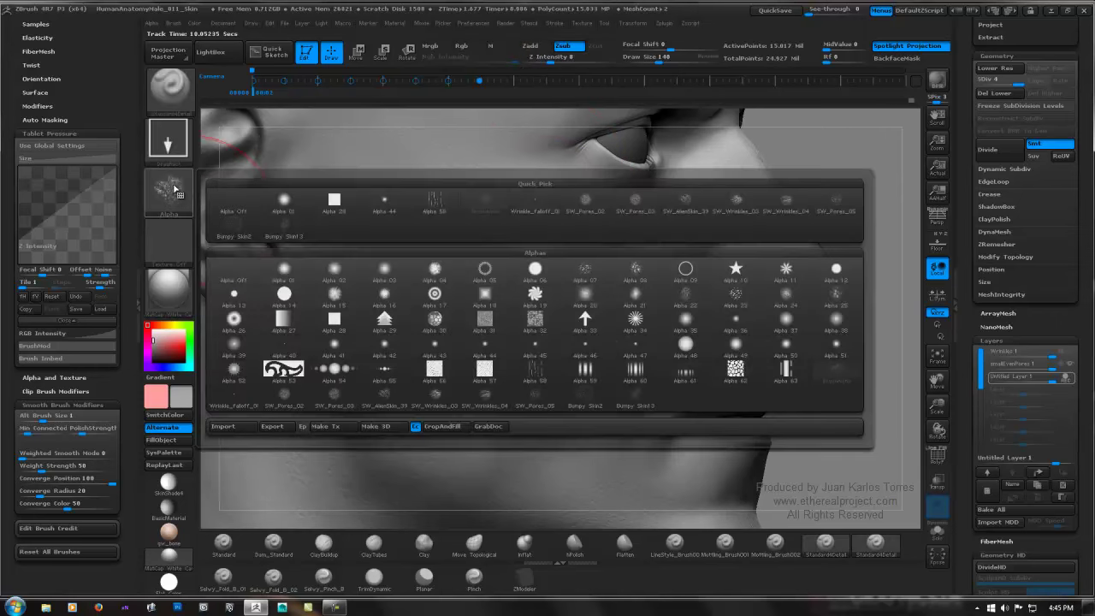
pyautogui.click(591, 202)
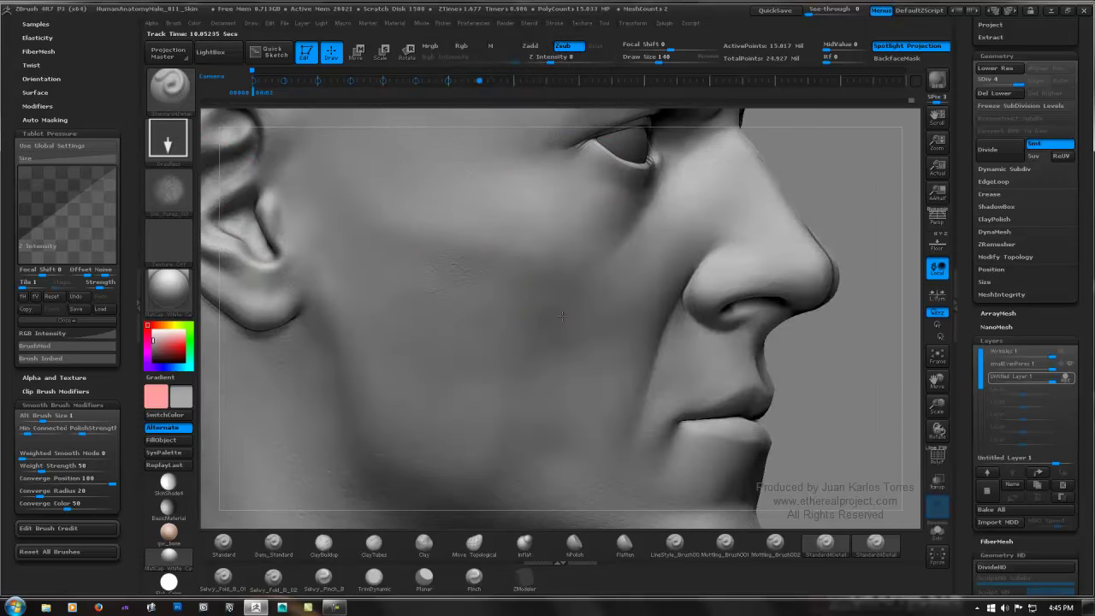
pyautogui.press('ctrl')
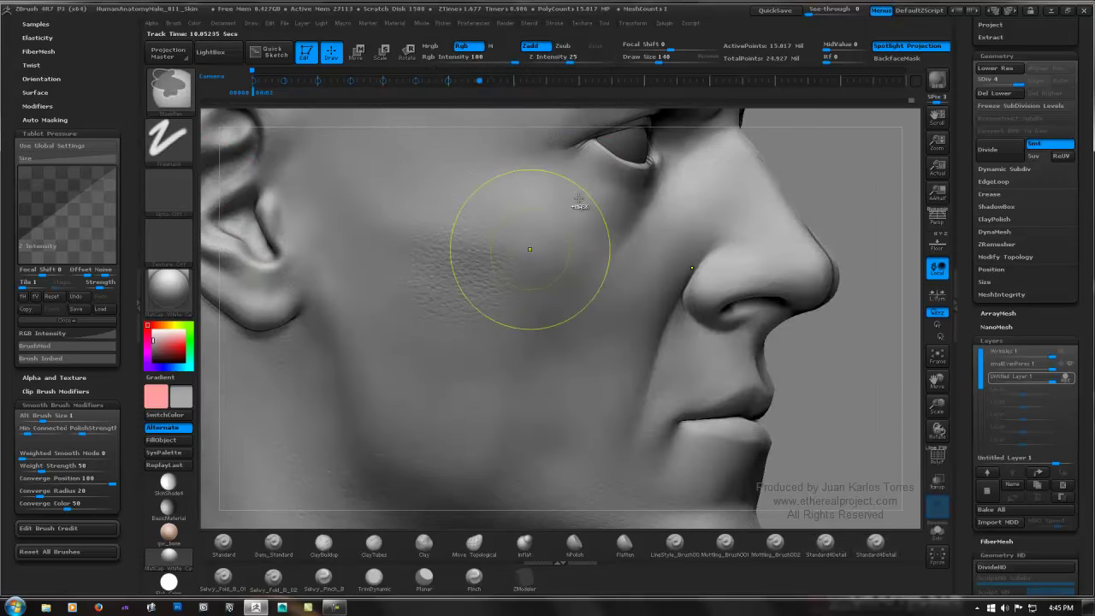
pyautogui.hotkey('ctrl', 'z')
pyautogui.moveTo(648, 245); pyautogui.dragTo(618, 252, button='right')
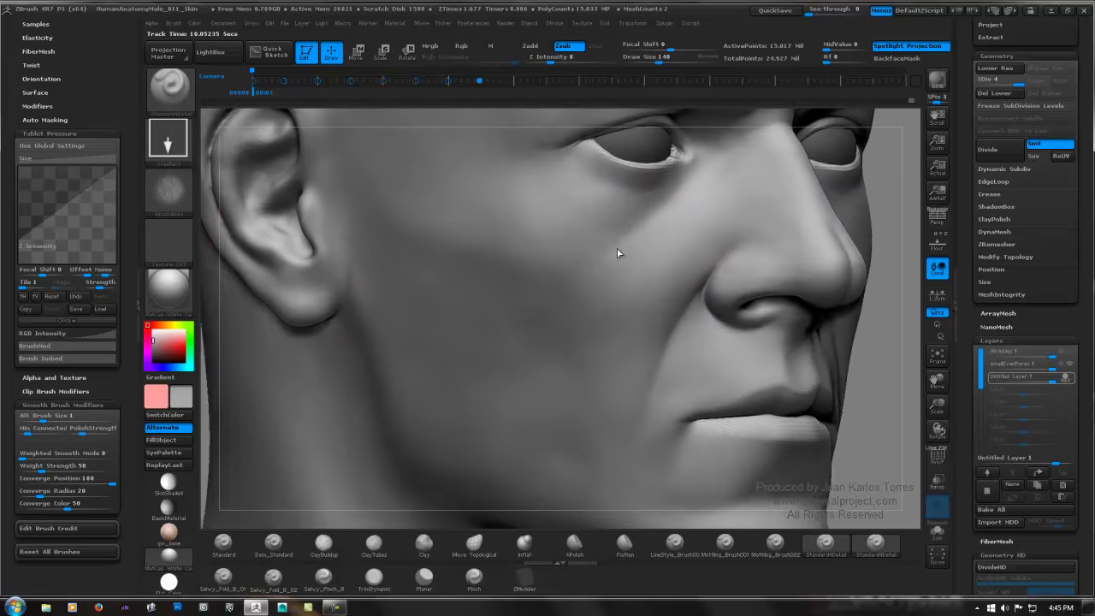
# Step: Try the pore alpha with the Spray stroke on the cheek beside the nose, and undo it
pyautogui.click(168, 139)
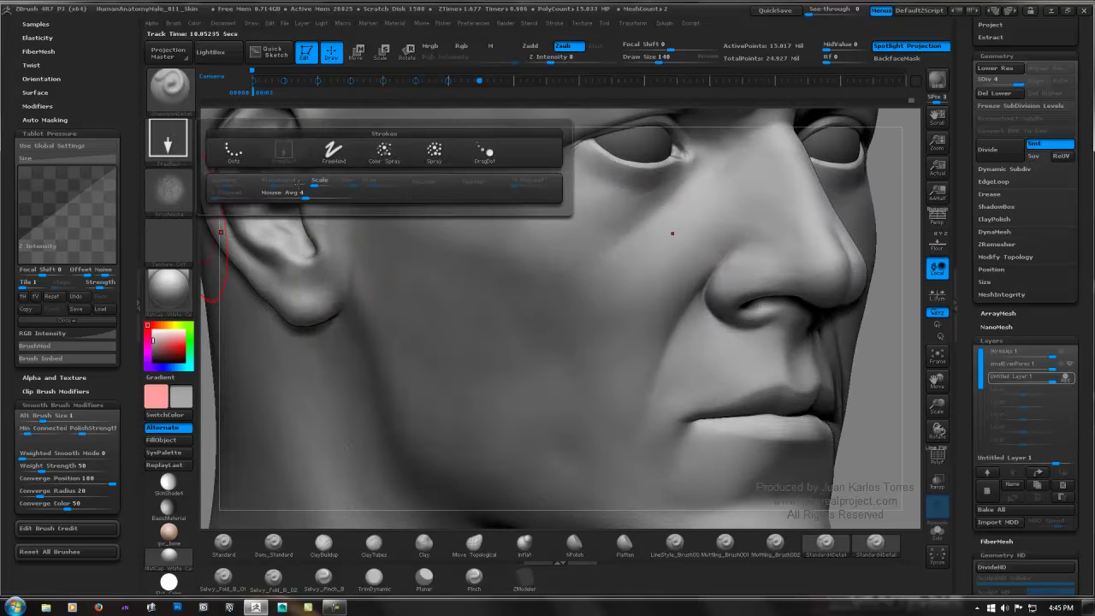
pyautogui.click(435, 152)
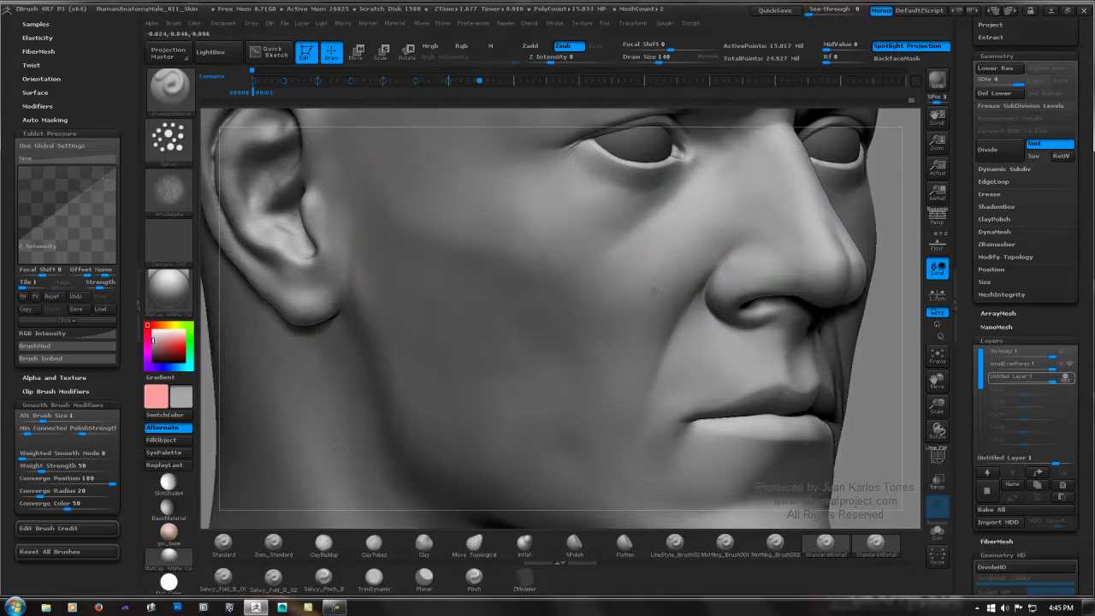
pyautogui.moveTo(672, 254)
pyautogui.mouseDown(button='right')
pyautogui.moveTo(570, 299)
pyautogui.moveTo(553, 294)
pyautogui.mouseUp(button='right')
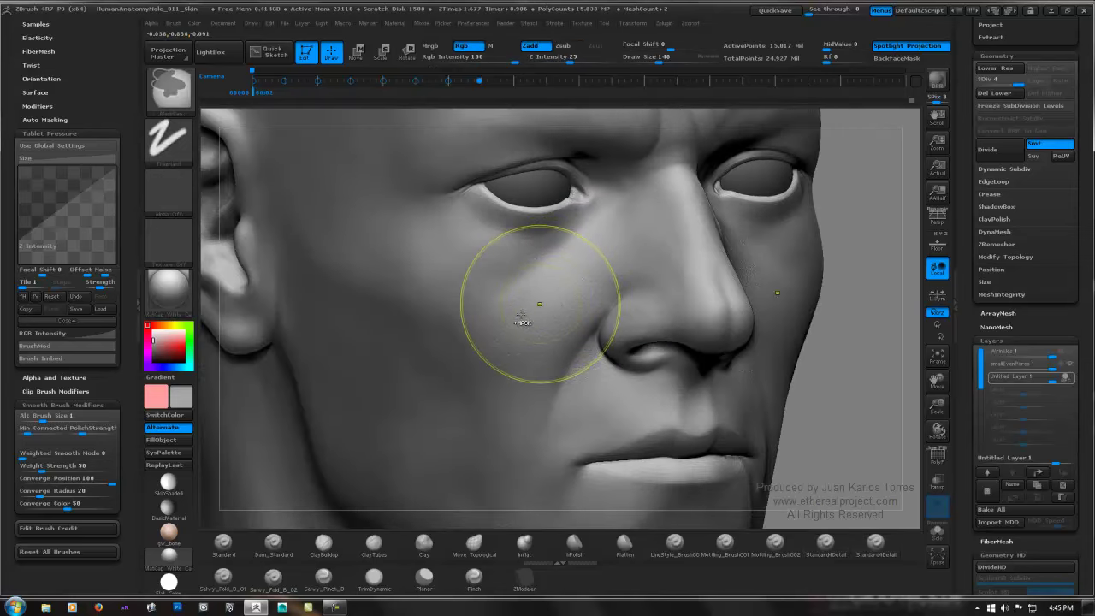
pyautogui.hotkey('ctrl', 'z')
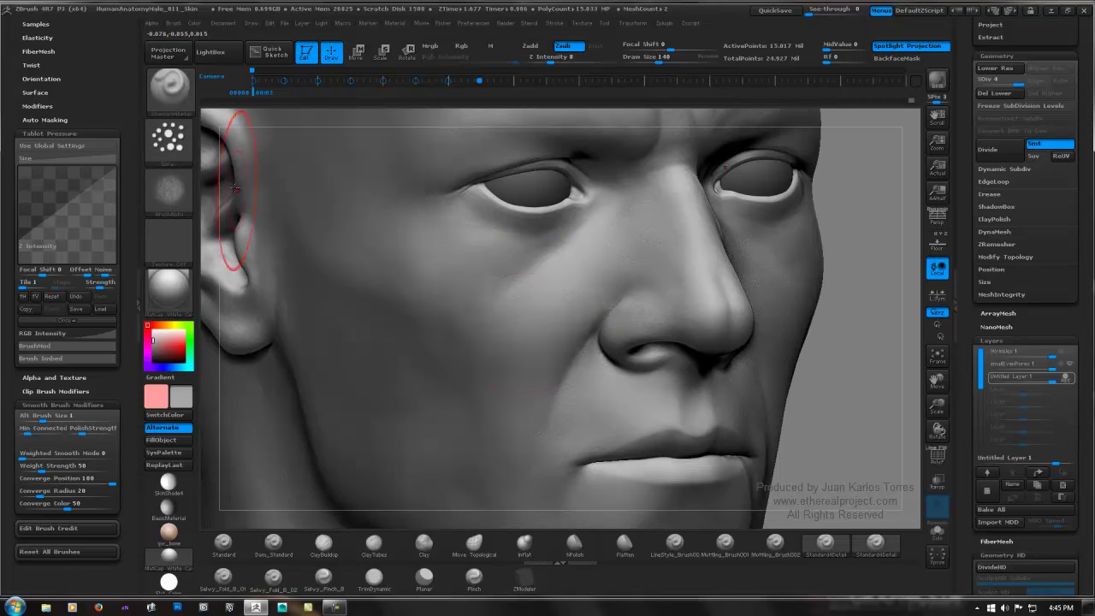
# Step: Set the brush's stroke to DragRect and try stamping and smoothing pore patches on the cheek beside the nose
pyautogui.click(169, 137)
pyautogui.click(283, 153)
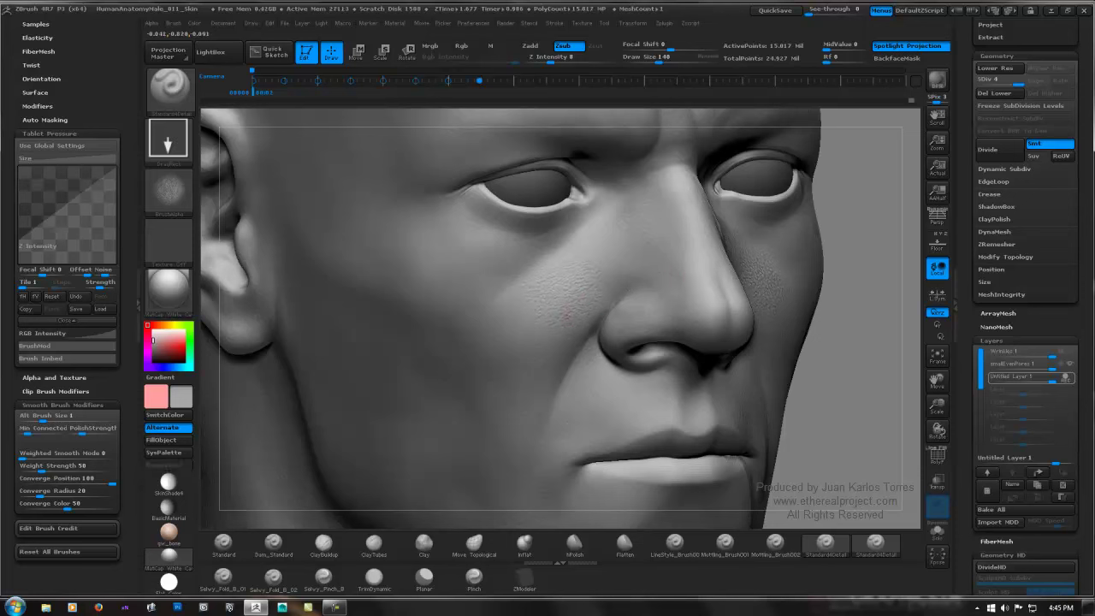
pyautogui.moveTo(609, 340); pyautogui.dragTo(610, 335)
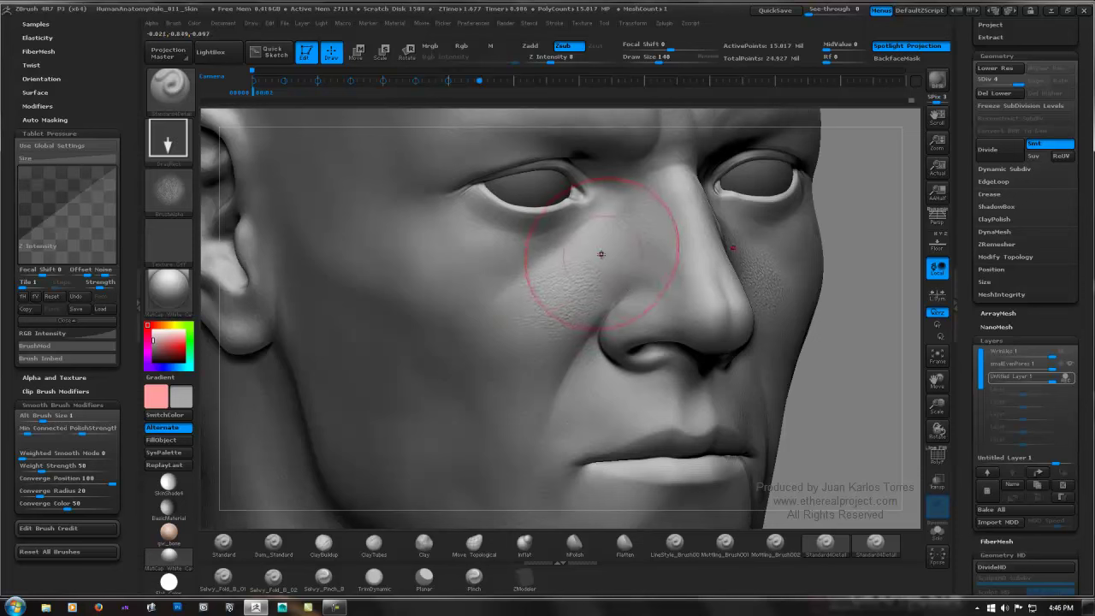
pyautogui.moveTo(602, 246)
pyautogui.mouseDown()
pyautogui.moveTo(626, 240)
pyautogui.moveTo(569, 281)
pyautogui.mouseUp()
pyautogui.keyDown('shift'); pyautogui.moveTo(545, 335); pyautogui.dragTo(565, 309); pyautogui.keyUp('shift')
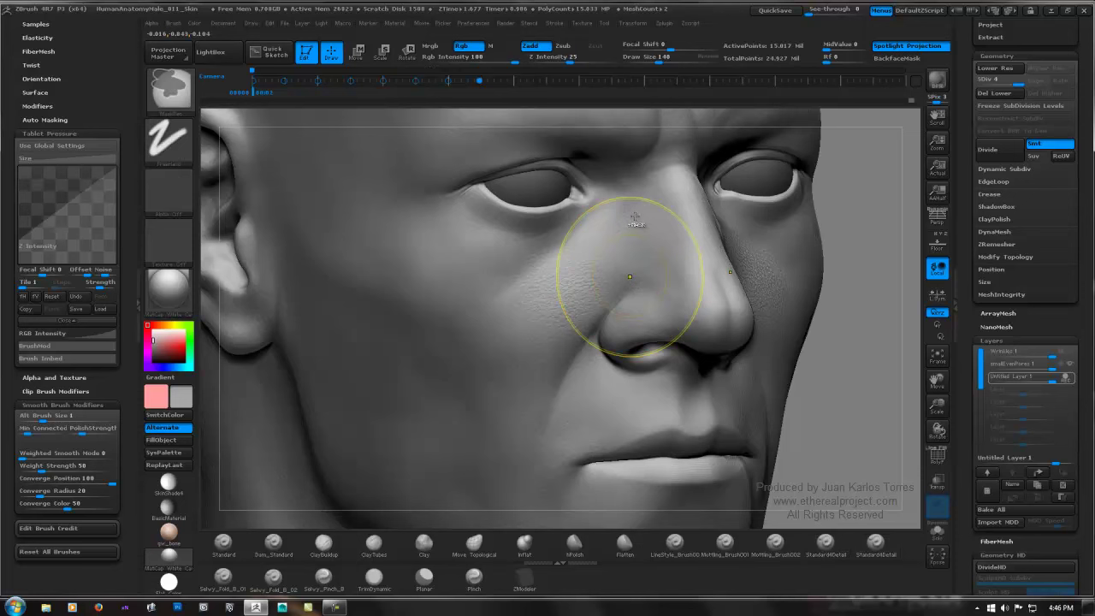
# Step: Lower the brush's Z Intensity to 4 and stamp pores on the cheek beside the nose
pyautogui.click(555, 58)
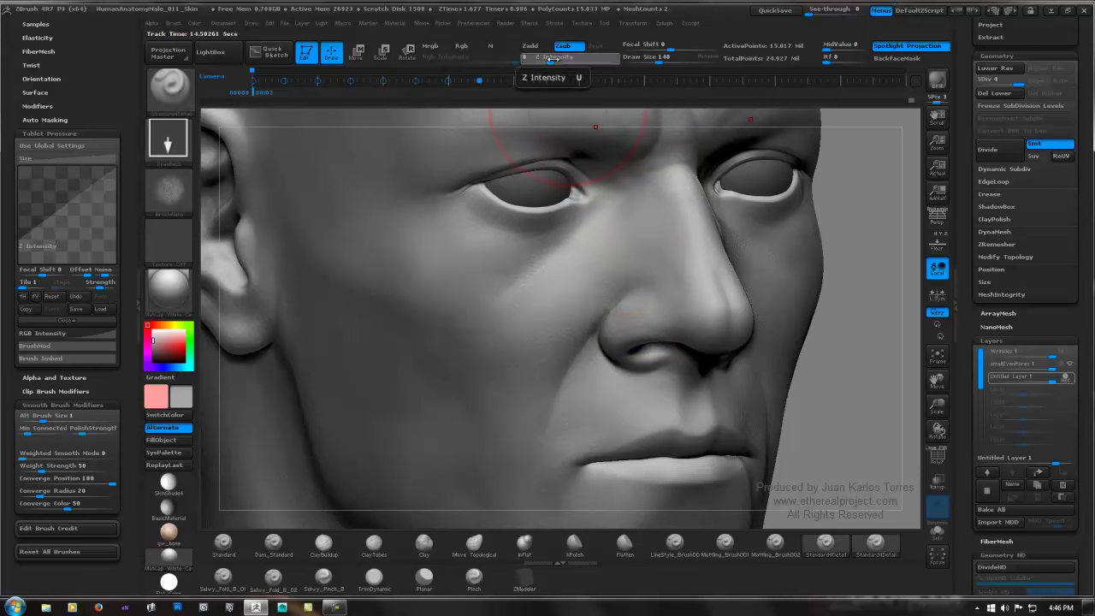
pyautogui.moveTo(554, 58); pyautogui.dragTo(542, 60)
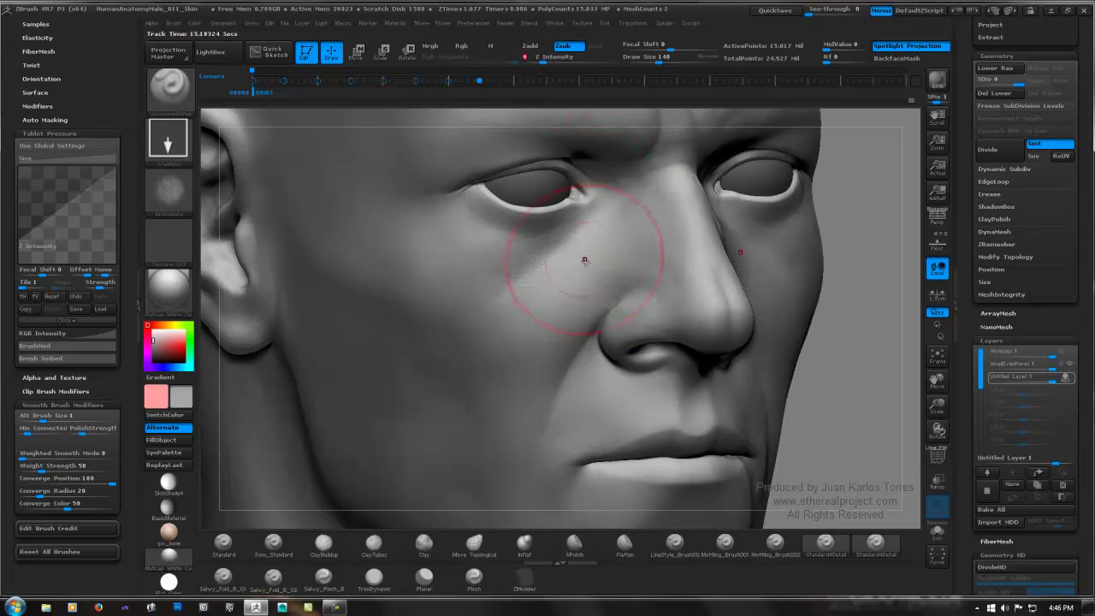
pyautogui.moveTo(561, 301); pyautogui.dragTo(617, 292)
pyautogui.moveTo(567, 271)
pyautogui.mouseDown(button='right')
pyautogui.moveTo(508, 276)
pyautogui.moveTo(519, 276)
pyautogui.mouseUp(button='right')
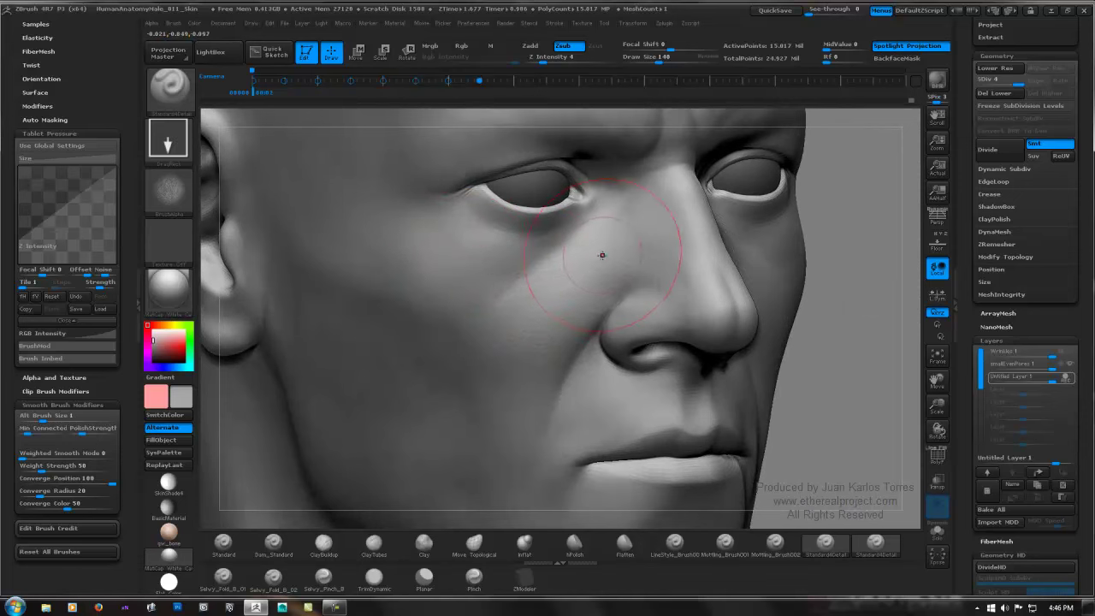
pyautogui.moveTo(547, 267); pyautogui.dragTo(479, 287, button='right')
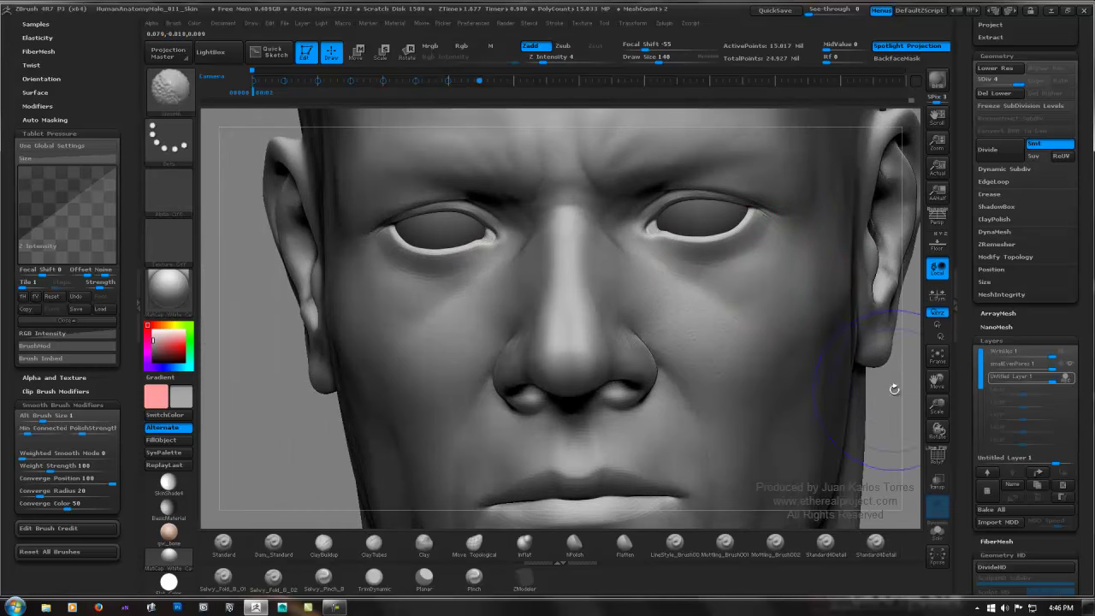
# Step: Stamp pore texture at Z Intensity 4 on both cheeks beneath the eyes and beside the nose
pyautogui.keyDown('shift'); pyautogui.moveTo(895, 387); pyautogui.dragTo(885, 389); pyautogui.keyUp('shift')
pyautogui.keyDown('shift'); pyautogui.moveTo(711, 282); pyautogui.dragTo(716, 258); pyautogui.keyUp('shift')
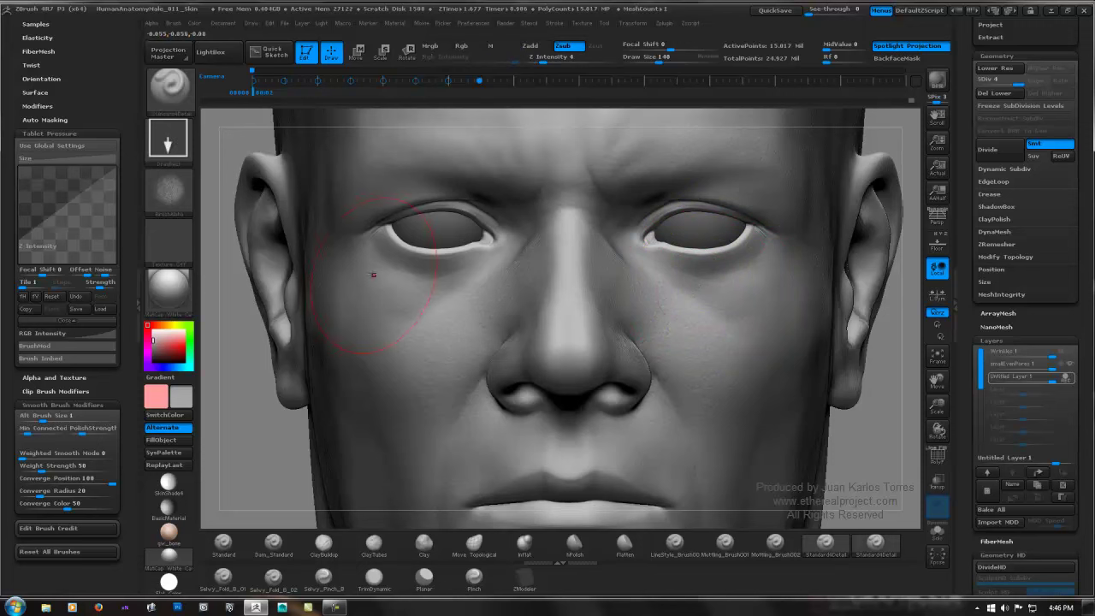
pyautogui.moveTo(448, 320); pyautogui.dragTo(472, 319)
pyautogui.keyDown('alt'); pyautogui.moveTo(426, 319); pyautogui.dragTo(436, 289, button='right'); pyautogui.keyUp('alt')
pyautogui.moveTo(401, 366)
pyautogui.mouseDown(button='right')
pyautogui.moveTo(434, 371)
pyautogui.moveTo(455, 265)
pyautogui.mouseUp(button='right')
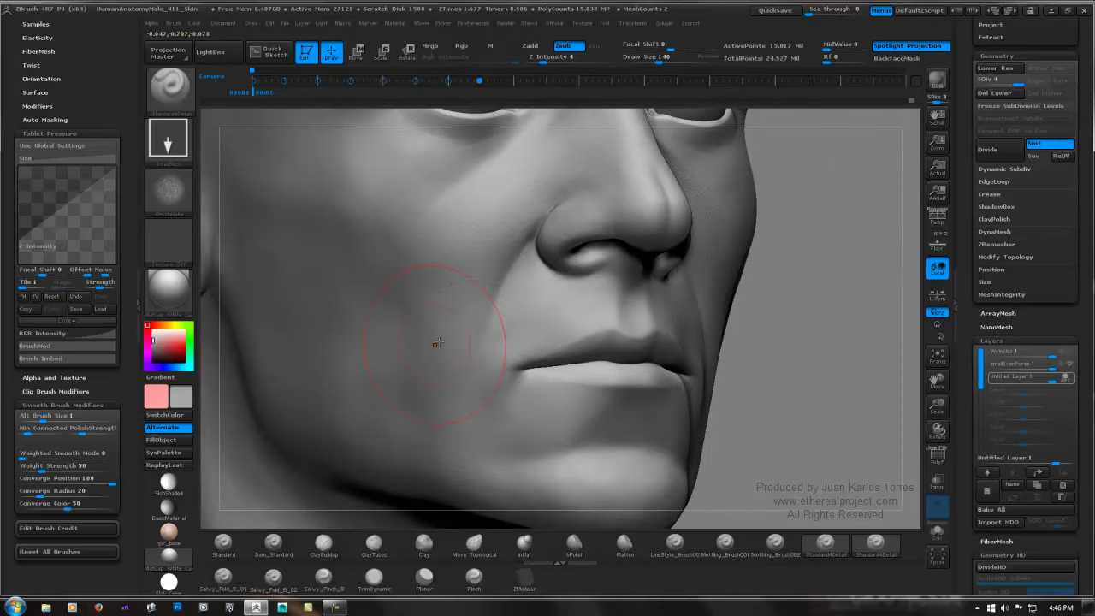
# Step: Stamp pores on the lower cheeks, around the mouth corners and on the skin above the upper lip
pyautogui.moveTo(358, 379); pyautogui.dragTo(400, 384, button='right')
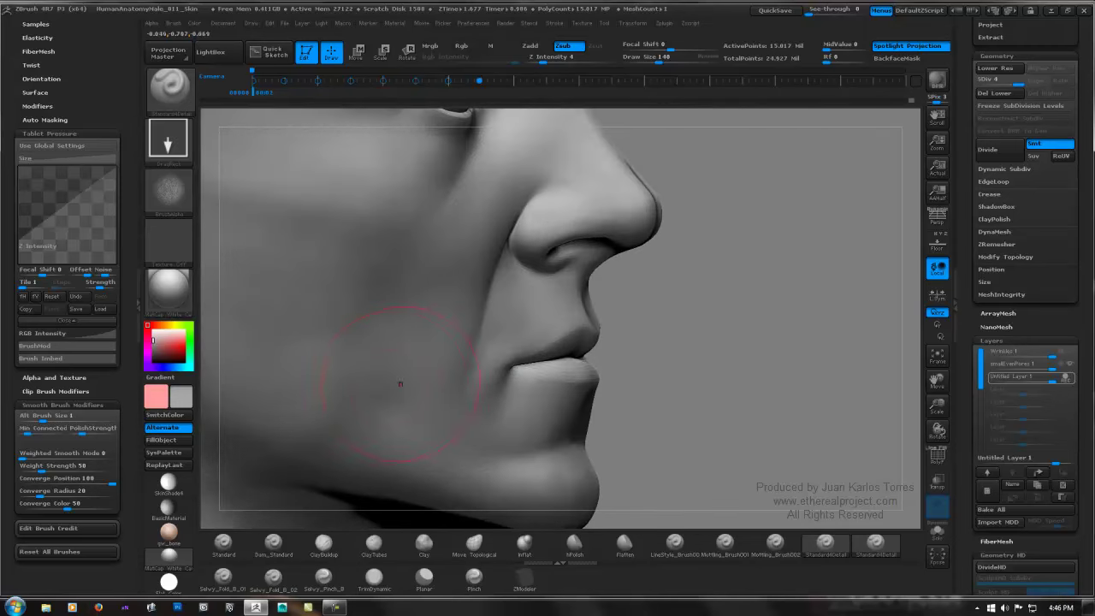
pyautogui.moveTo(477, 424); pyautogui.dragTo(432, 420, button='right')
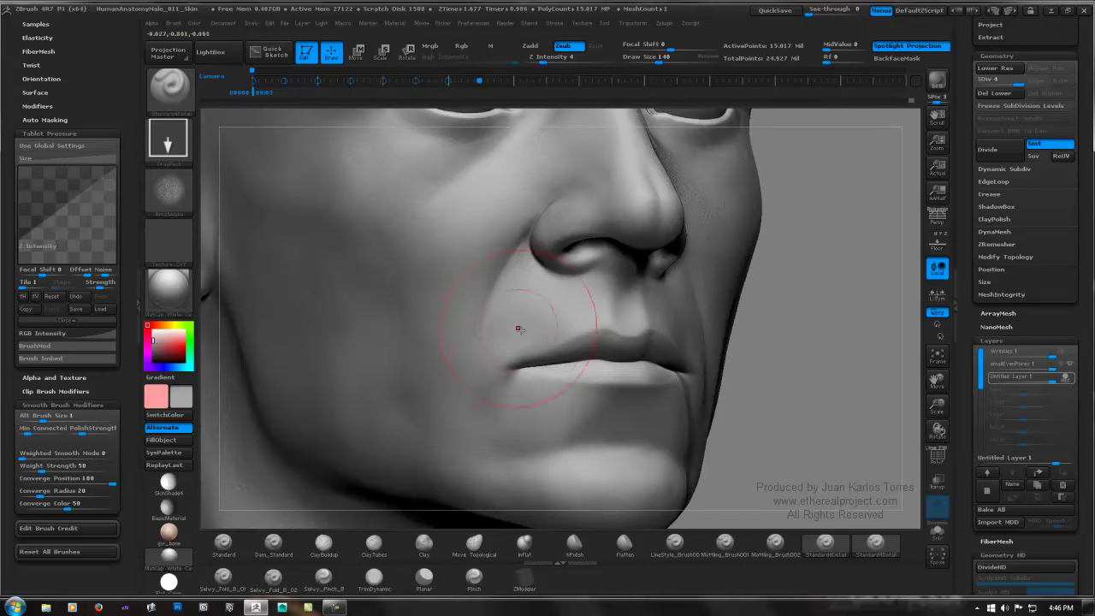
pyautogui.moveTo(596, 301)
pyautogui.mouseDown(button='right')
pyautogui.moveTo(526, 285)
pyautogui.moveTo(548, 286)
pyautogui.moveTo(477, 295)
pyautogui.mouseUp(button='right')
pyautogui.moveTo(566, 282); pyautogui.dragTo(553, 305)
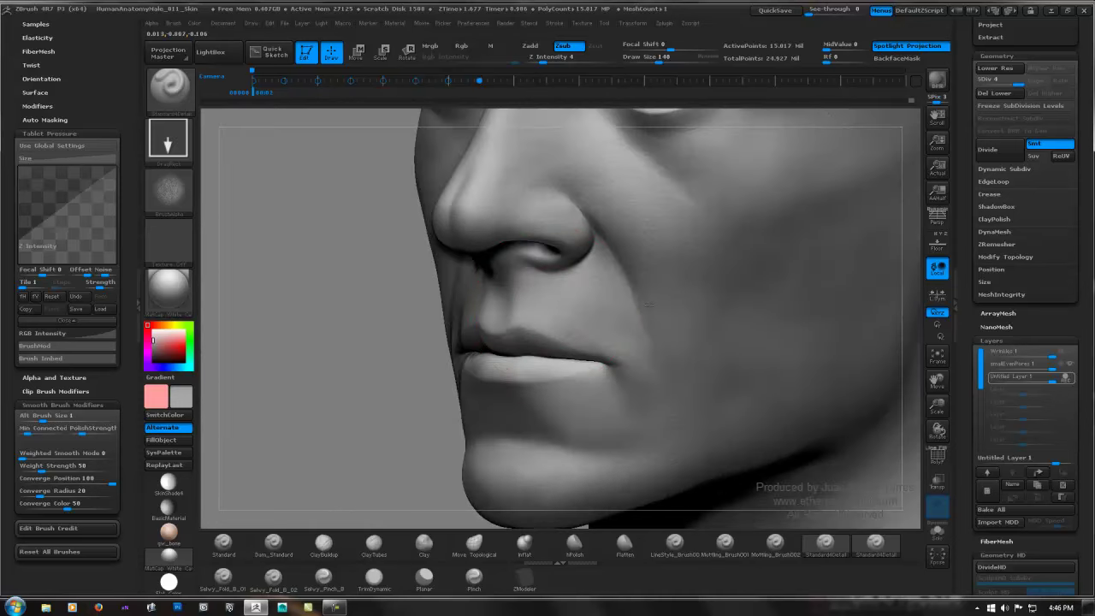
pyautogui.moveTo(584, 290); pyautogui.dragTo(640, 275, button='right')
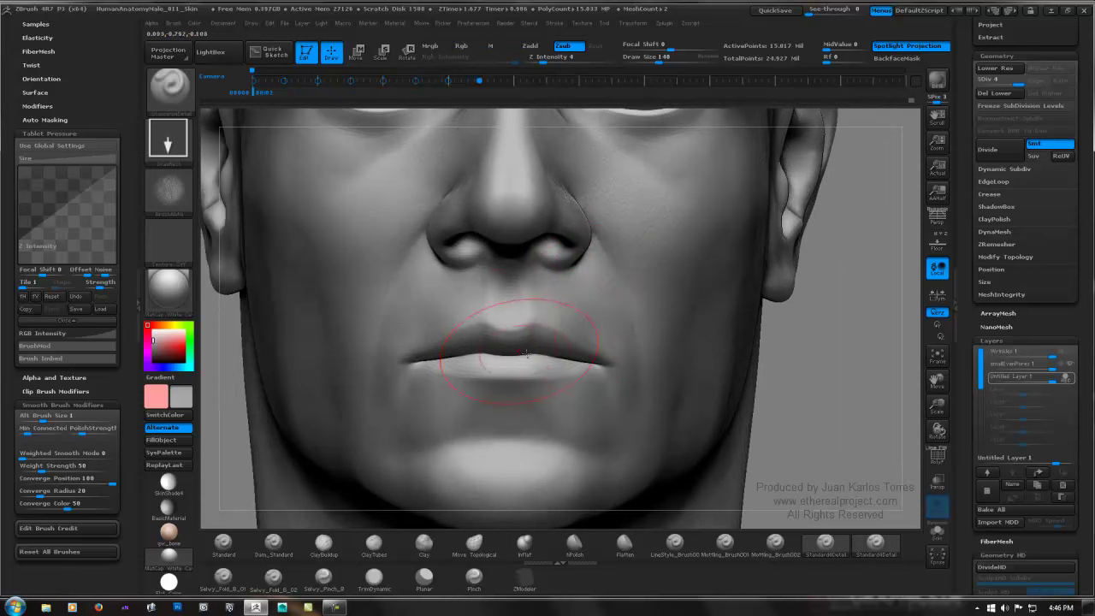
# Step: Mask the lips and trim the mask back from the surrounding skin above and below them
pyautogui.keyDown('shift'); pyautogui.click(826, 381); pyautogui.keyUp('shift')
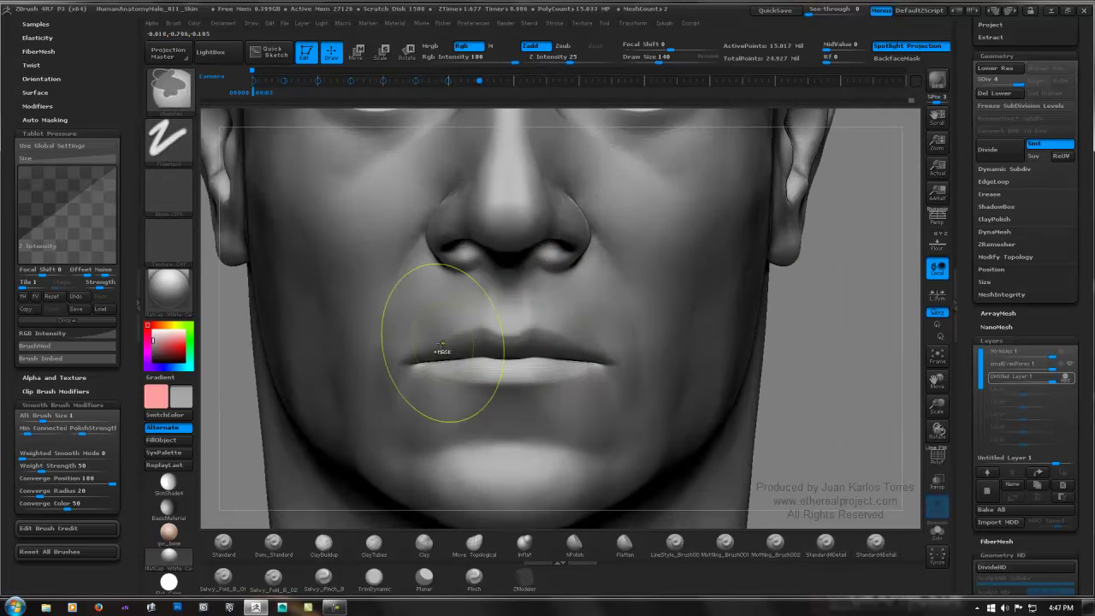
pyautogui.keyDown('ctrl'); pyautogui.moveTo(420, 358); pyautogui.dragTo(575, 358); pyautogui.keyUp('ctrl')
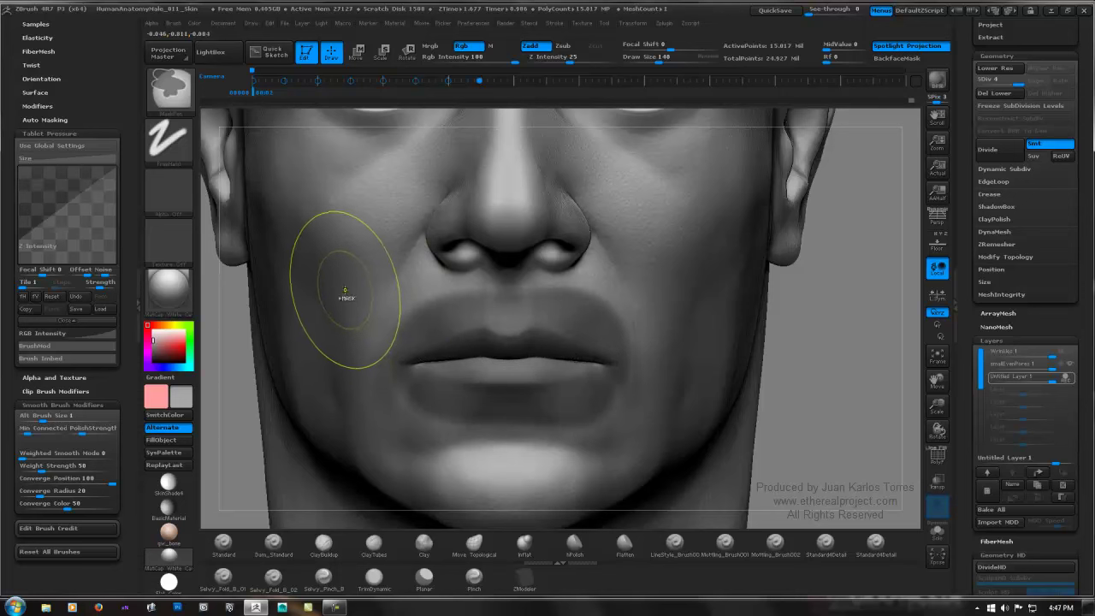
pyautogui.moveTo(348, 291)
pyautogui.keyDown('ctrl'); pyautogui.keyDown('alt'); pyautogui.mouseDown()
pyautogui.moveTo(536, 254)
pyautogui.moveTo(641, 292)
pyautogui.mouseUp(); pyautogui.keyUp('alt'); pyautogui.keyUp('ctrl')
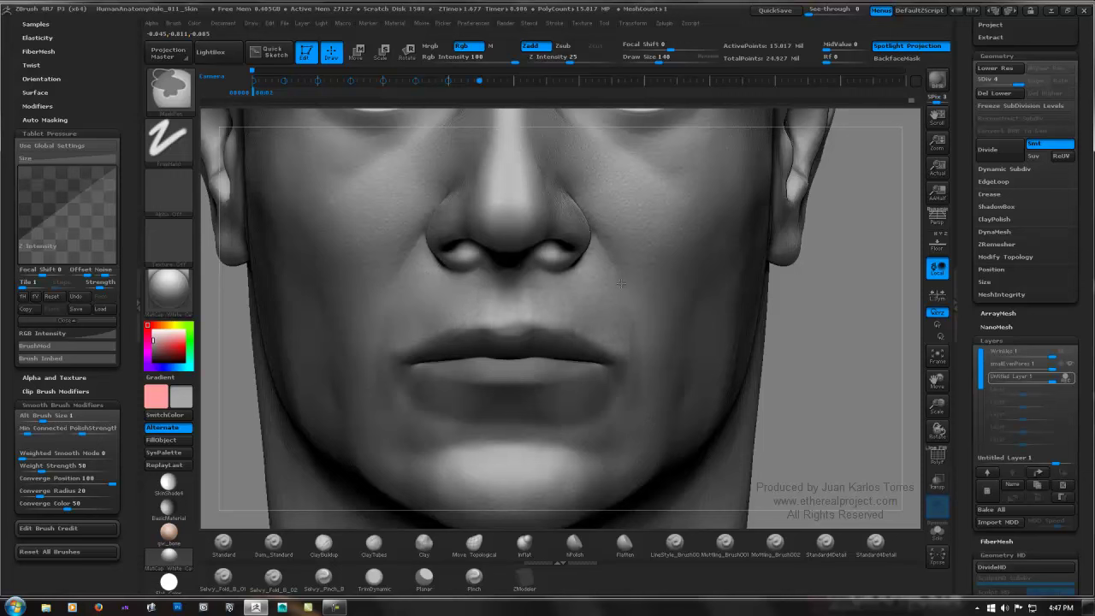
pyautogui.moveTo(639, 433)
pyautogui.keyDown('ctrl'); pyautogui.keyDown('alt'); pyautogui.mouseDown()
pyautogui.moveTo(544, 459)
pyautogui.moveTo(484, 459)
pyautogui.moveTo(434, 435)
pyautogui.mouseUp(); pyautogui.keyUp('alt'); pyautogui.keyUp('ctrl')
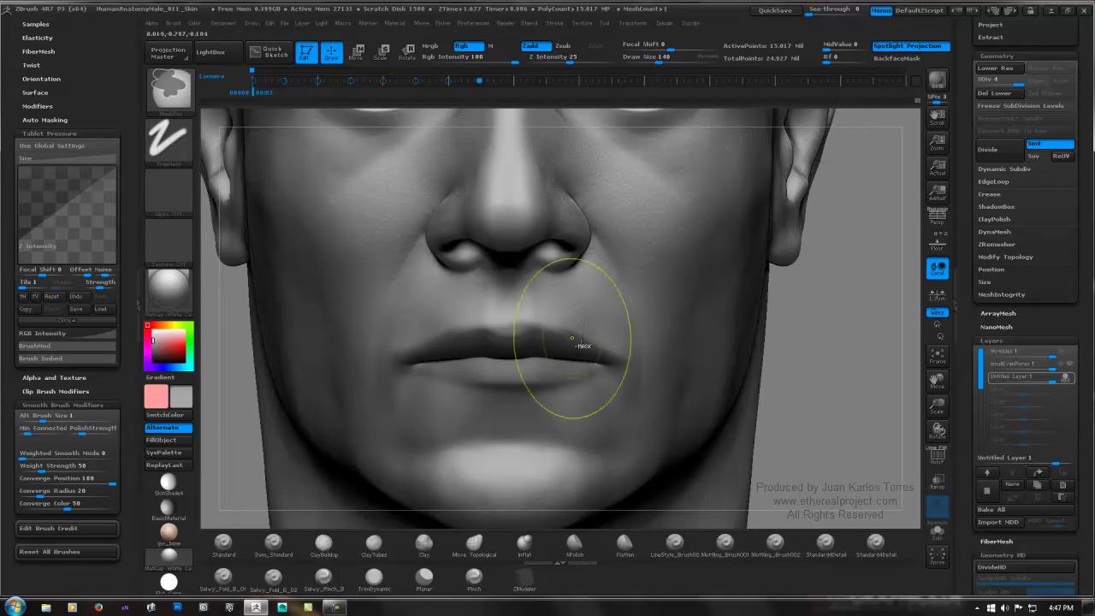
# Step: Try masking both eyes before stamping around them, and undo the eye mask changes
pyautogui.keyDown('alt'); pyautogui.moveTo(719, 210); pyautogui.dragTo(687, 369, button='right'); pyautogui.keyUp('alt')
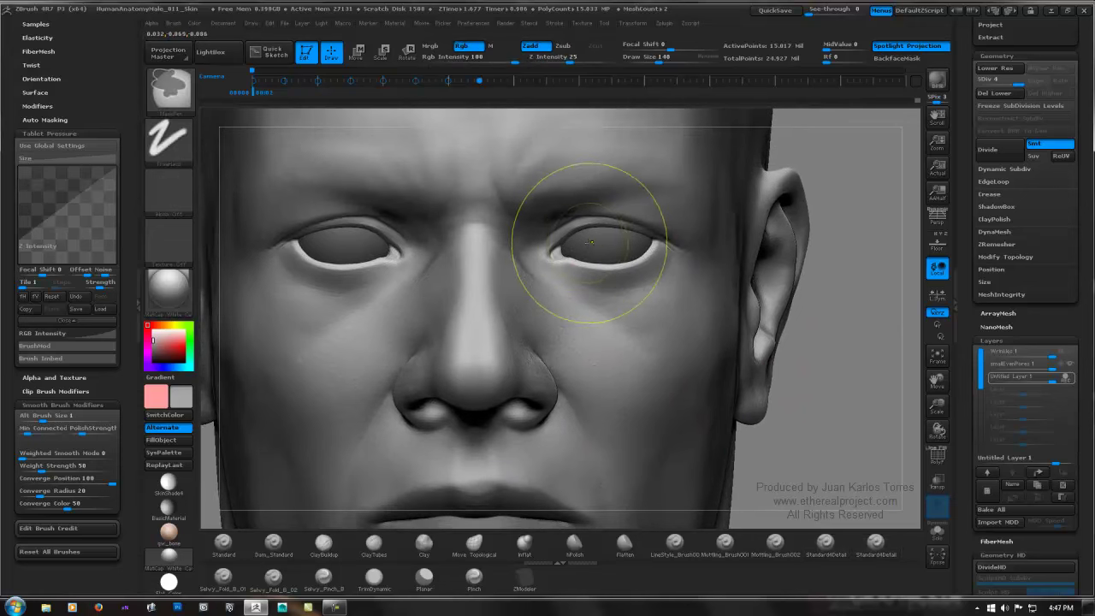
pyautogui.moveTo(565, 243)
pyautogui.keyDown('ctrl'); pyautogui.mouseDown()
pyautogui.moveTo(561, 254)
pyautogui.moveTo(625, 263)
pyautogui.moveTo(658, 246)
pyautogui.mouseUp(); pyautogui.keyUp('ctrl')
pyautogui.keyDown('ctrl'); pyautogui.moveTo(407, 253); pyautogui.dragTo(297, 245); pyautogui.keyUp('ctrl')
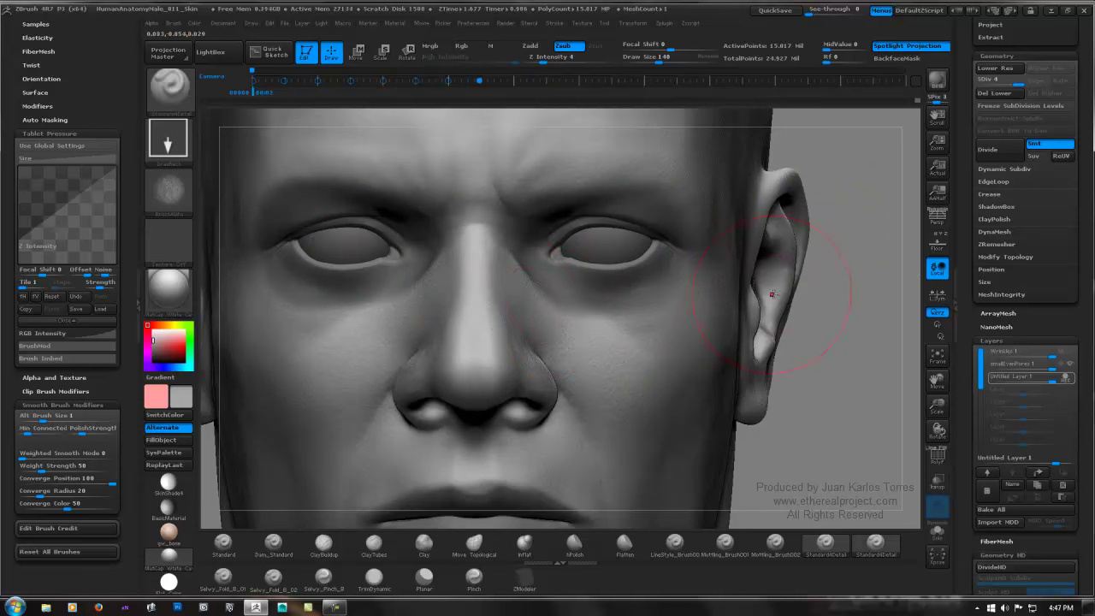
pyautogui.keyDown('ctrl'); pyautogui.click(853, 275); pyautogui.keyUp('ctrl')
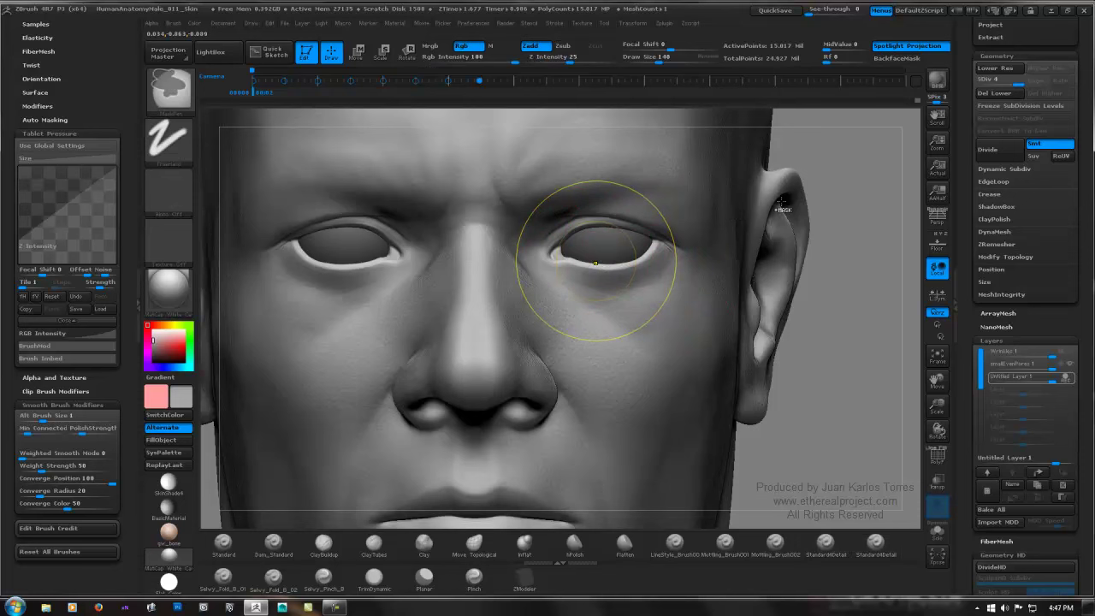
pyautogui.hotkey('ctrl', 'z')
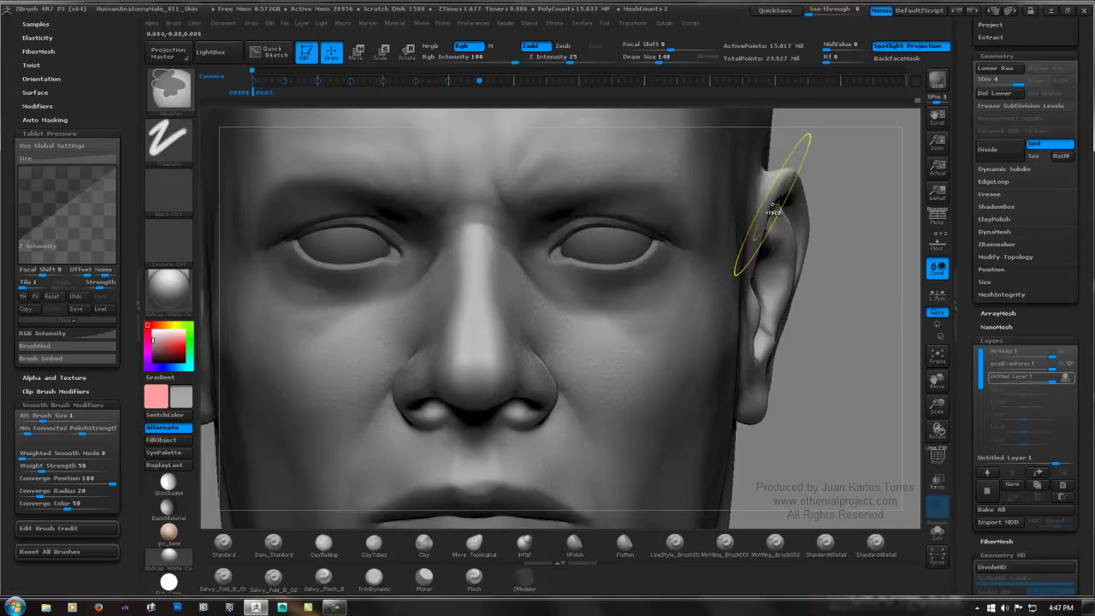
pyautogui.hotkey('ctrl', 'z')
pyautogui.moveTo(646, 245); pyautogui.dragTo(558, 244, button='right')
pyautogui.hotkey('ctrl', 'z')
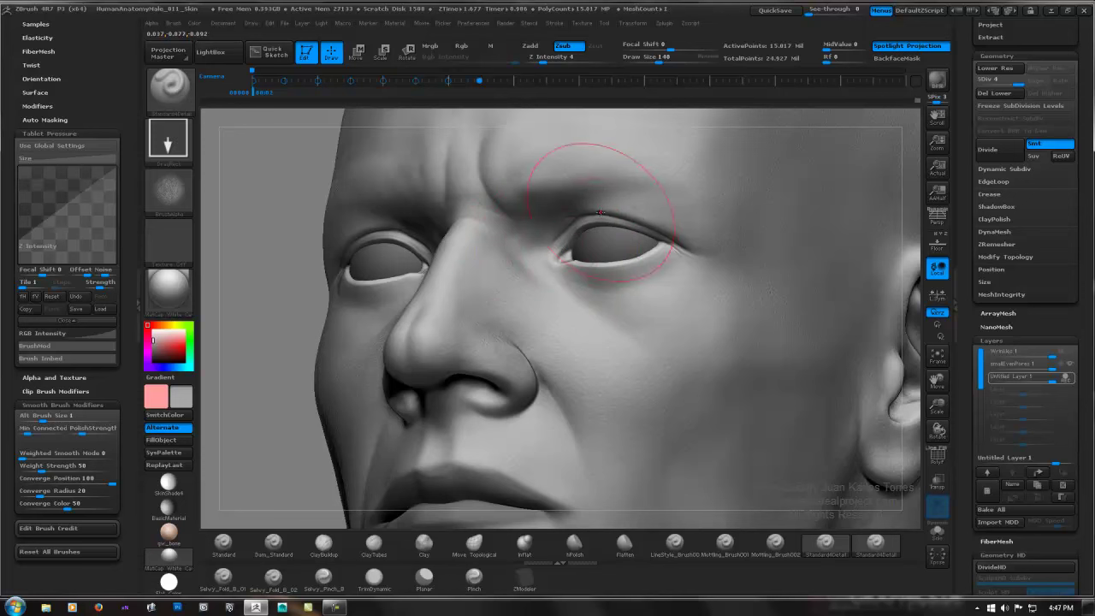
# Step: Stamp pores around the outer corners of the eyes, the brows and the forehead
pyautogui.moveTo(680, 216); pyautogui.dragTo(728, 240)
pyautogui.moveTo(563, 233)
pyautogui.mouseDown(button='right')
pyautogui.moveTo(568, 207)
pyautogui.moveTo(623, 190)
pyautogui.mouseUp(button='right')
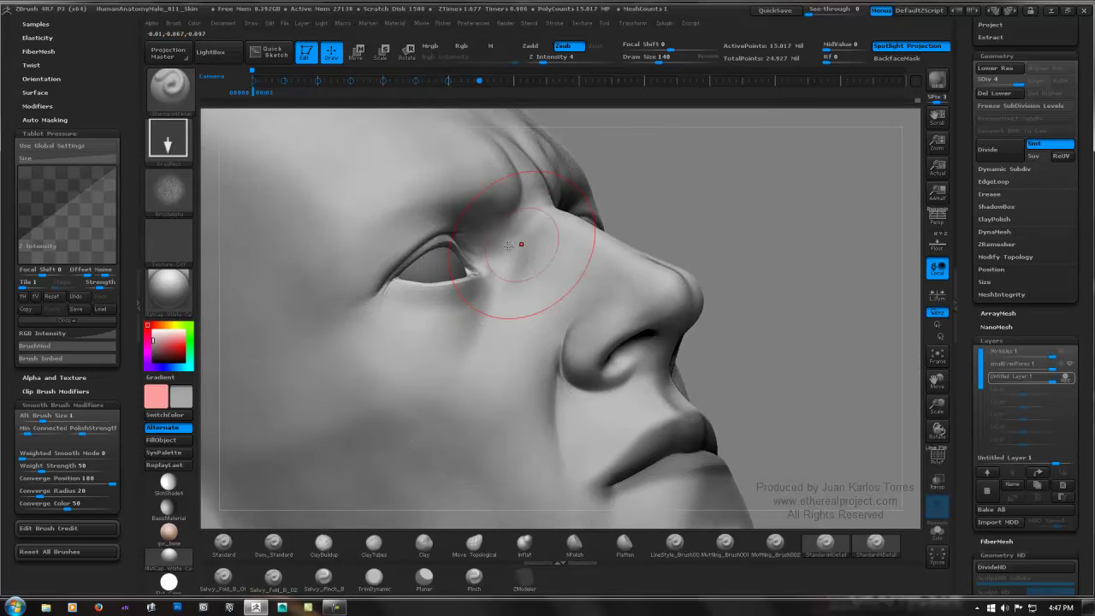
pyautogui.moveTo(520, 245); pyautogui.dragTo(503, 253, button='right')
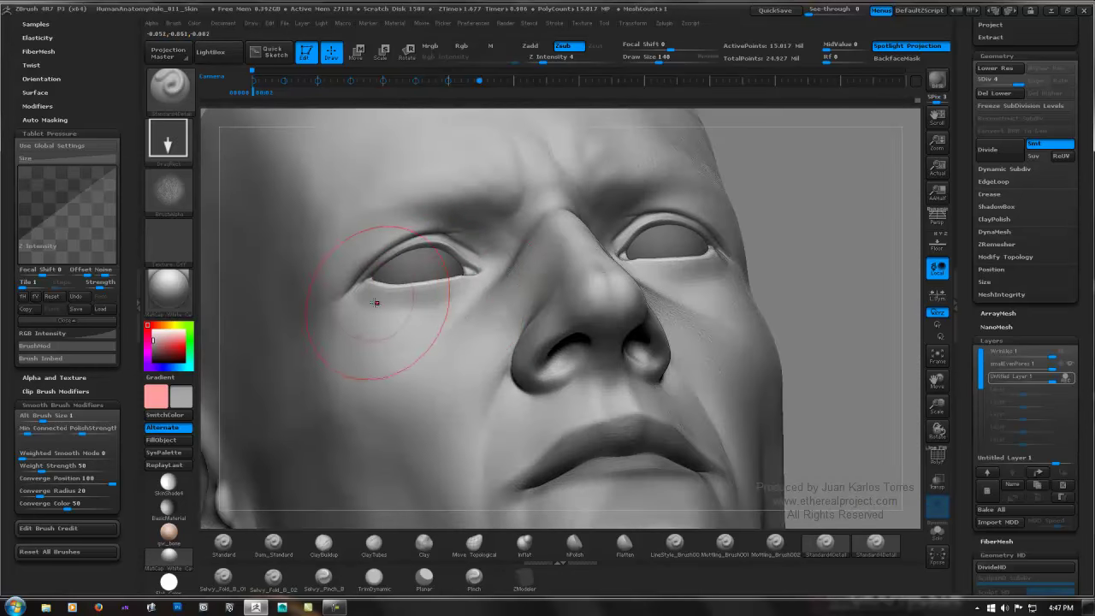
pyautogui.moveTo(389, 248); pyautogui.dragTo(490, 204)
pyautogui.moveTo(860, 180)
pyautogui.mouseDown()
pyautogui.moveTo(834, 240)
pyautogui.moveTo(856, 235)
pyautogui.mouseUp()
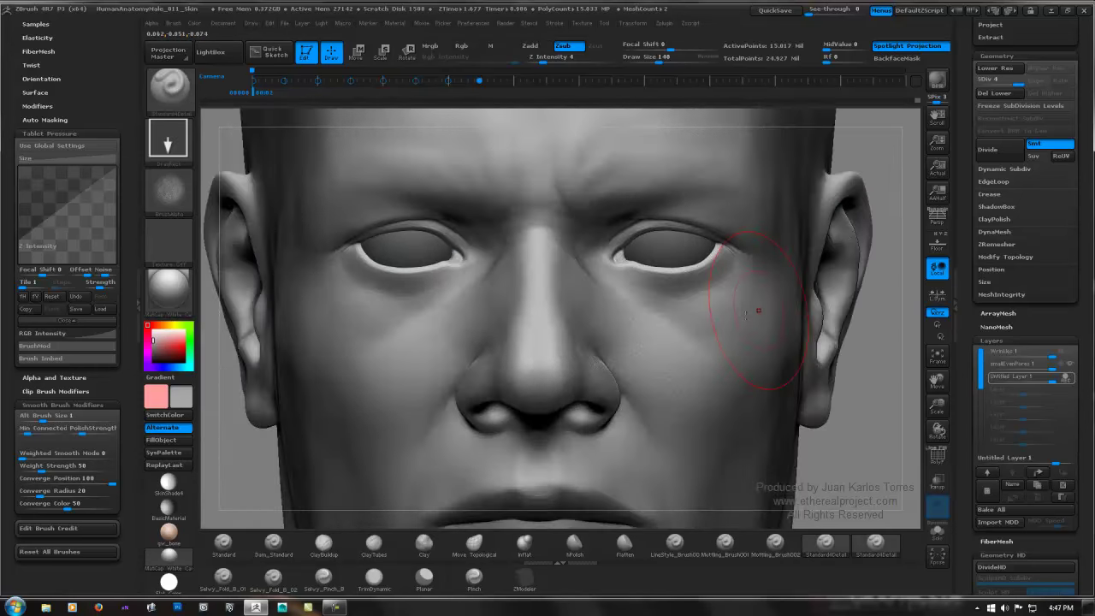
pyautogui.keyDown('alt'); pyautogui.moveTo(586, 393); pyautogui.dragTo(566, 209, button='right'); pyautogui.keyUp('alt')
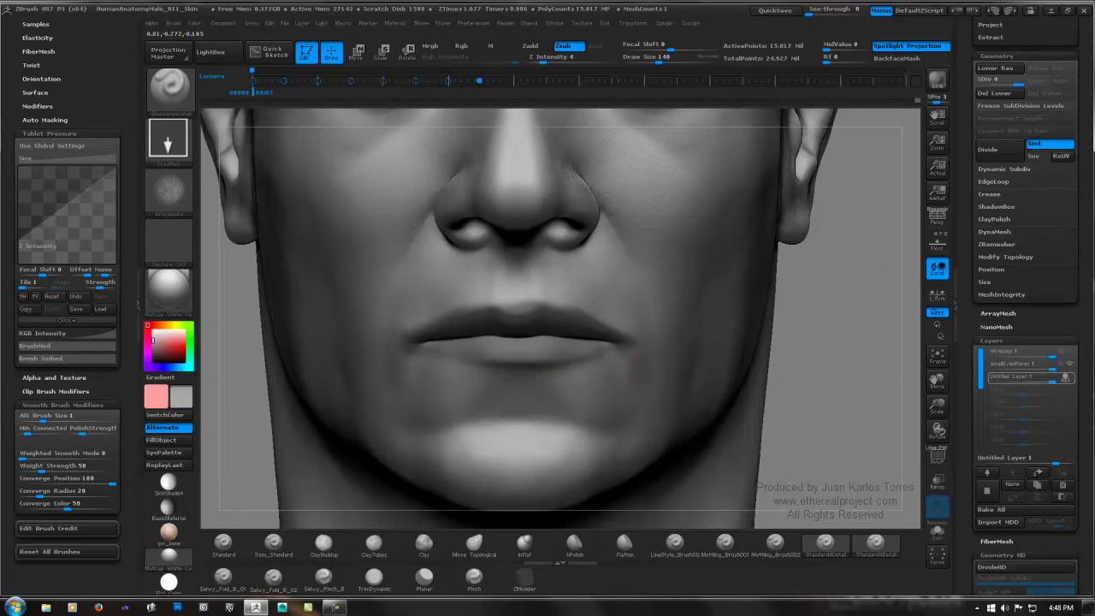
# Step: Stamp pores on the chin, below the lower lip and along both sides of the jaw
pyautogui.moveTo(453, 377)
pyautogui.mouseDown(button='right')
pyautogui.moveTo(455, 321)
pyautogui.moveTo(509, 308)
pyautogui.mouseUp(button='right')
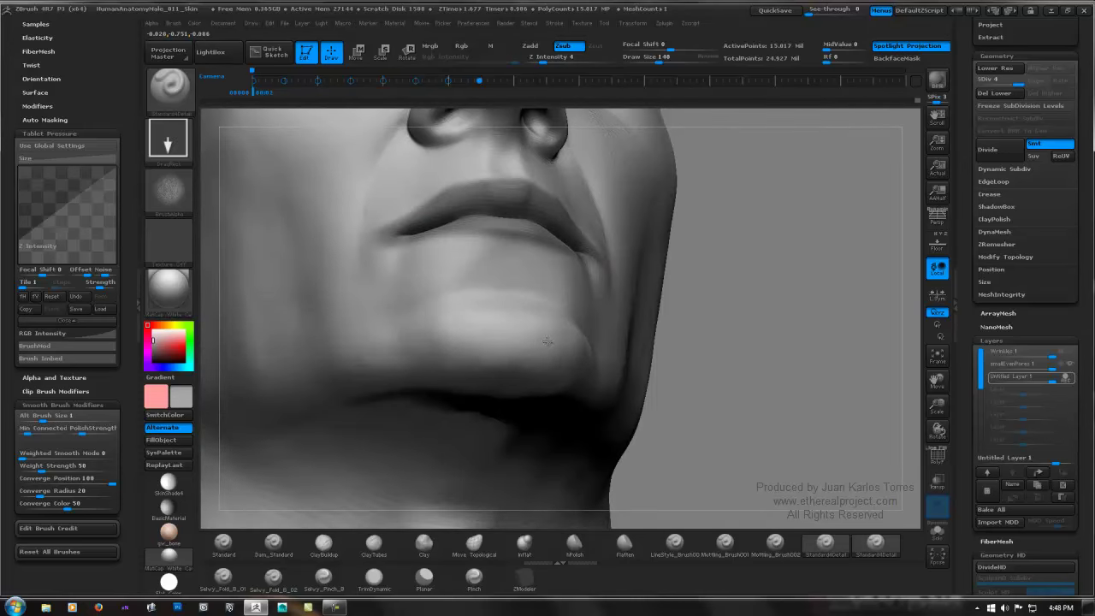
pyautogui.moveTo(564, 331); pyautogui.dragTo(548, 318)
pyautogui.moveTo(549, 318); pyautogui.dragTo(476, 341, button='right')
pyautogui.moveTo(631, 359); pyautogui.dragTo(647, 361)
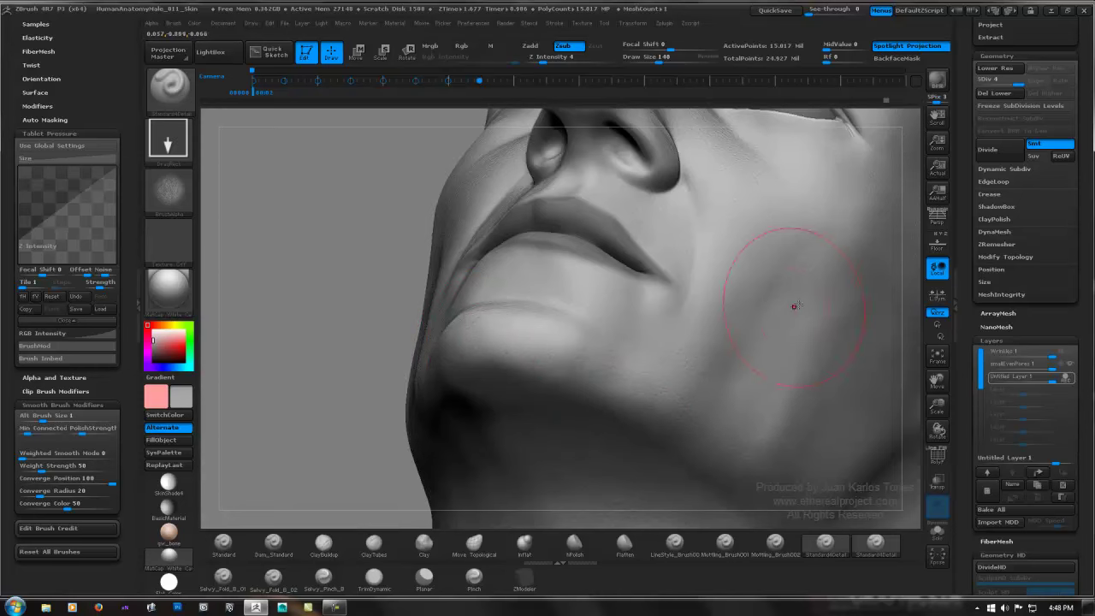
pyautogui.moveTo(795, 306)
pyautogui.keyDown('ctrl'); pyautogui.mouseDown(button='right')
pyautogui.moveTo(641, 300)
pyautogui.moveTo(389, 368)
pyautogui.moveTo(484, 298)
pyautogui.moveTo(666, 249)
pyautogui.mouseUp(button='right'); pyautogui.keyUp('ctrl')
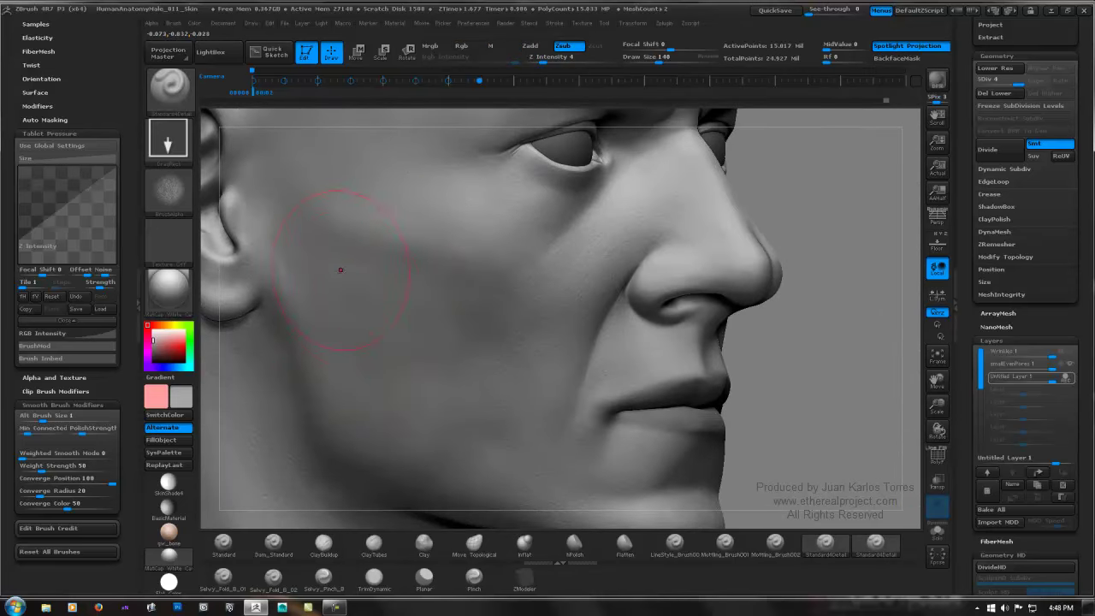
# Step: Switch the brush's alpha to SW_Pores_05 and stamp pores on the side of the cheek and jaw
pyautogui.click(168, 190)
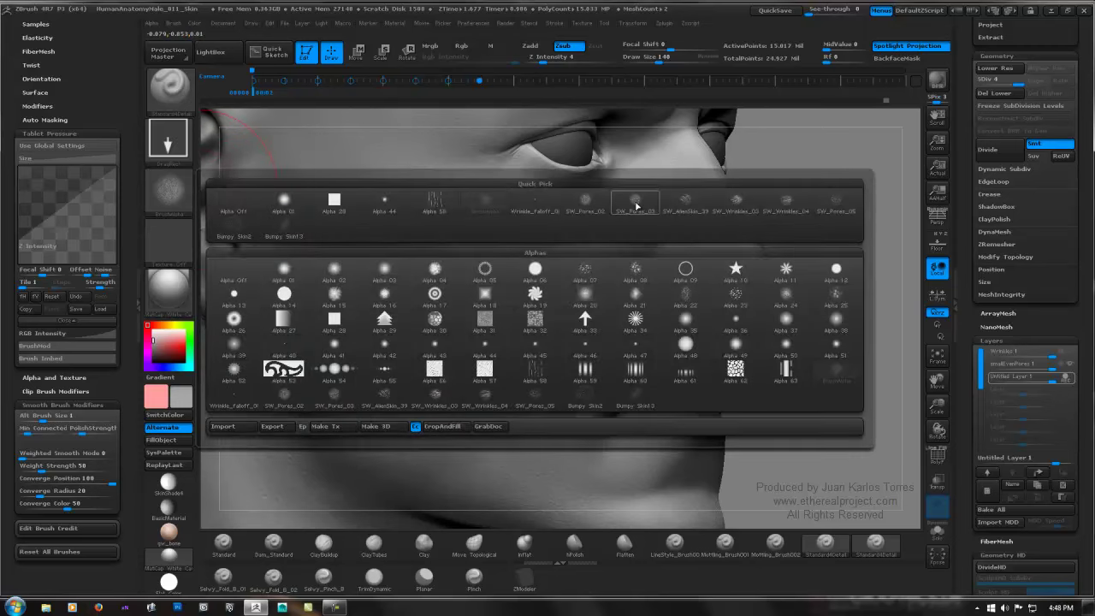
pyautogui.moveTo(597, 204)
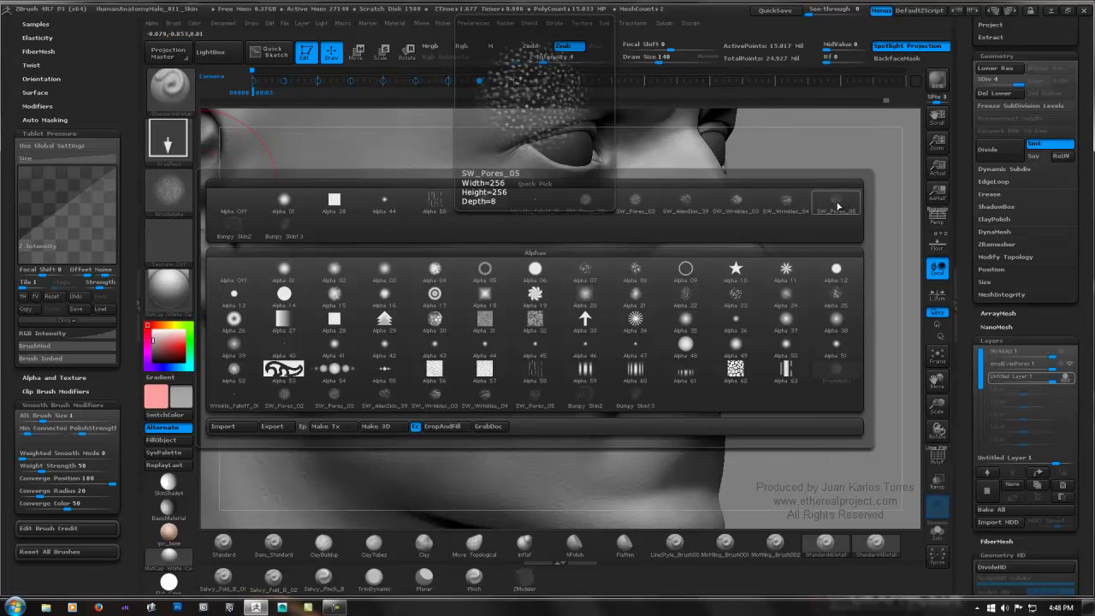
pyautogui.click(838, 206)
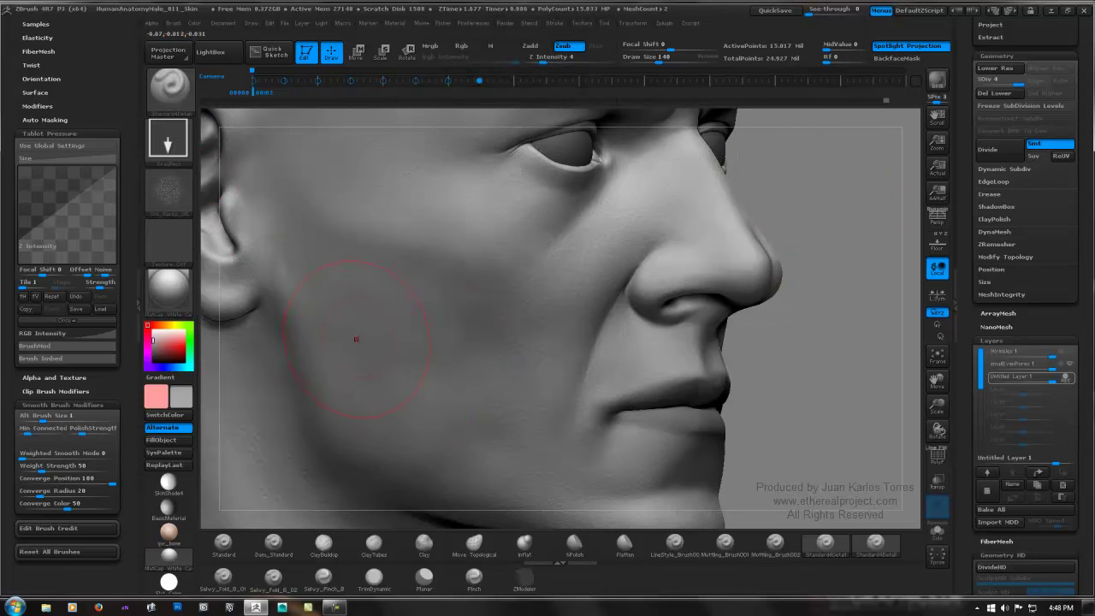
pyautogui.keyDown('alt'); pyautogui.moveTo(377, 330); pyautogui.dragTo(416, 265, button='right'); pyautogui.keyUp('alt')
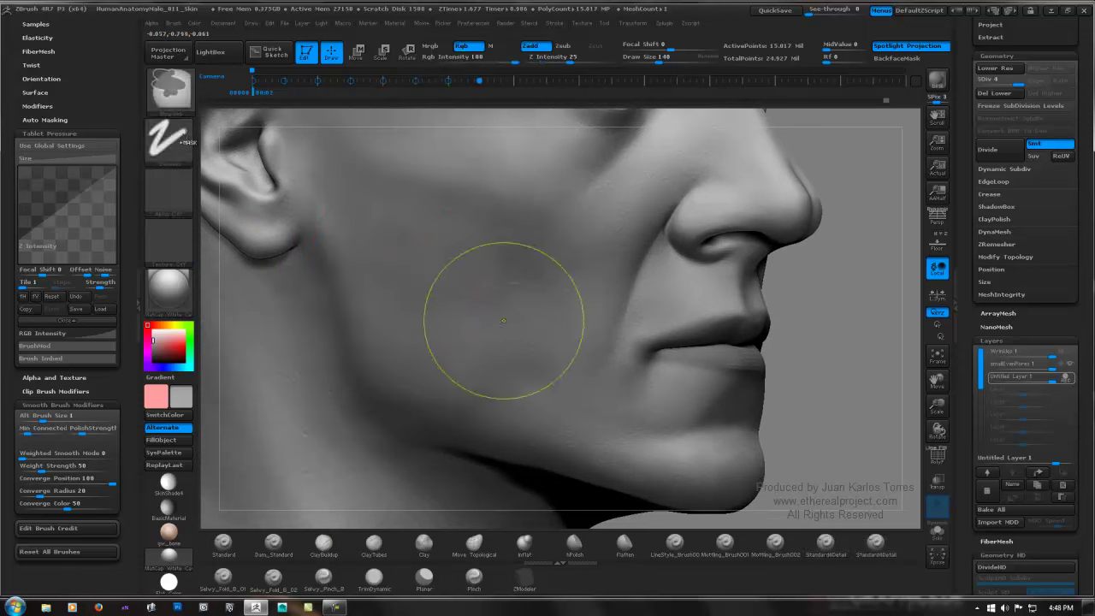
# Step: Set the brush to the Spray stroke with Z Intensity 12, try spraying pores across the cheek, and undo the spray
pyautogui.click(180, 138)
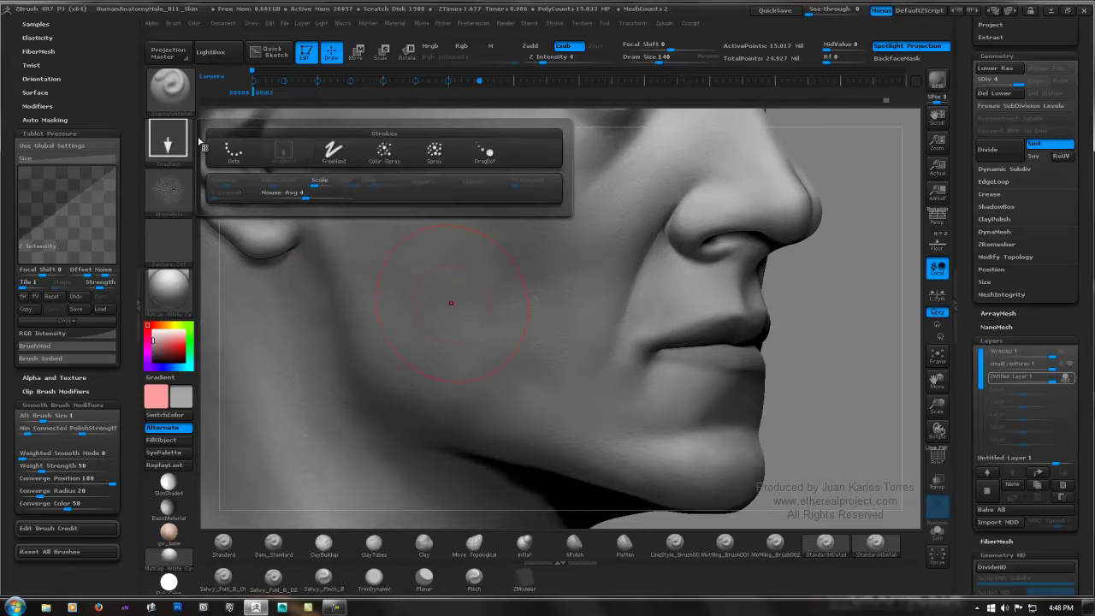
pyautogui.click(401, 157)
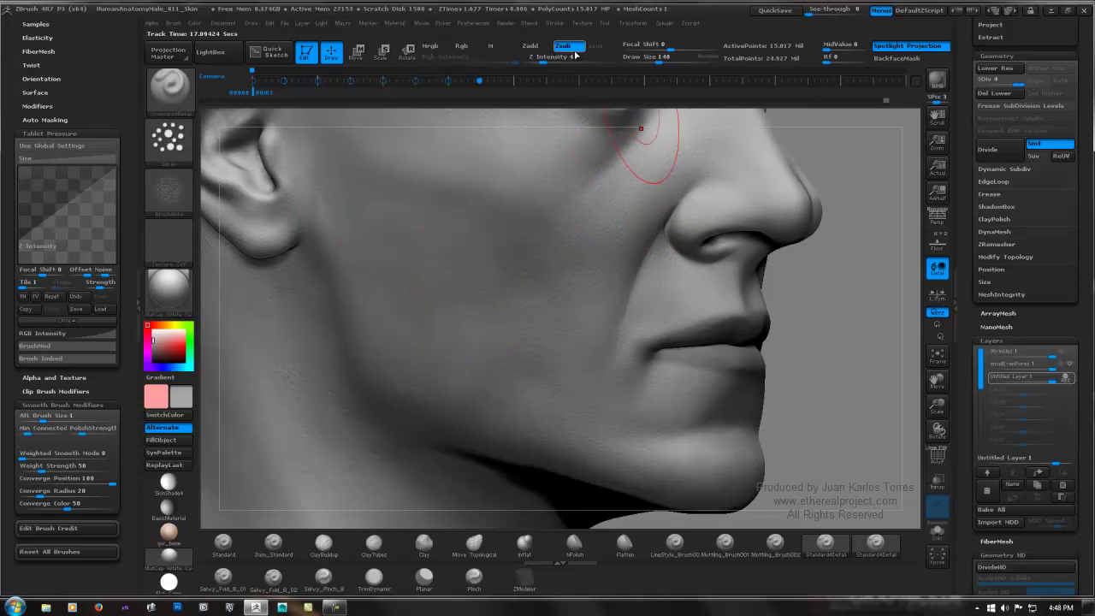
pyautogui.click(555, 59)
pyautogui.moveTo(374, 246); pyautogui.dragTo(489, 339)
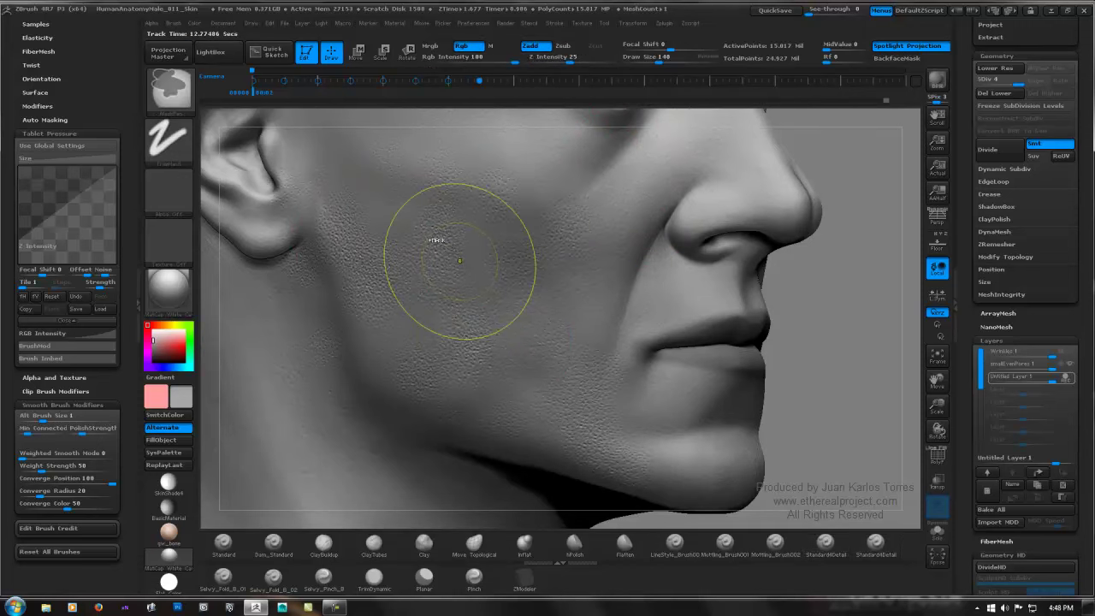
pyautogui.hotkey('ctrl', 'z')
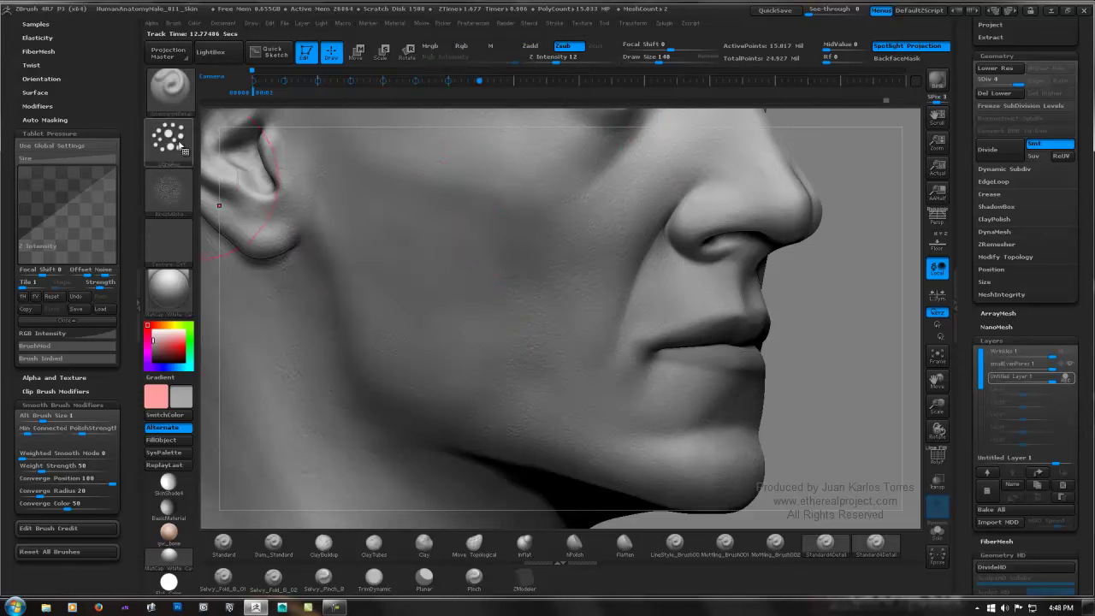
# Step: Bring up the Spray stroke's modifiers, test another pass of pores across the cheek and jaw, and undo it
pyautogui.moveTo(178, 177)
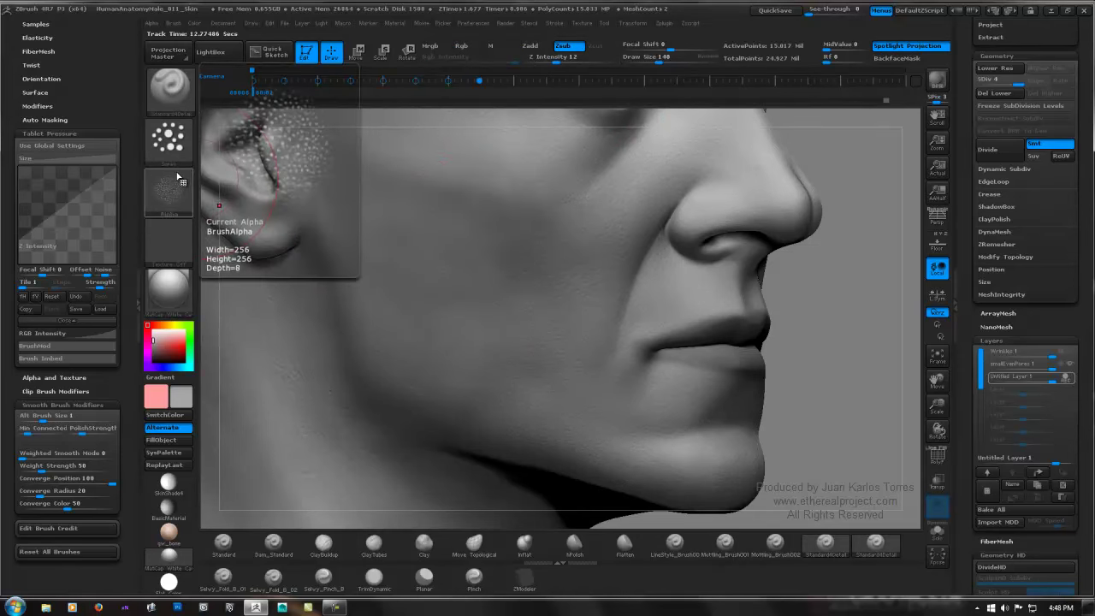
pyautogui.moveTo(129, 202)
pyautogui.mouseDown()
pyautogui.moveTo(127, 331)
pyautogui.moveTo(124, 297)
pyautogui.mouseUp()
pyautogui.moveTo(128, 258); pyautogui.dragTo(125, 393)
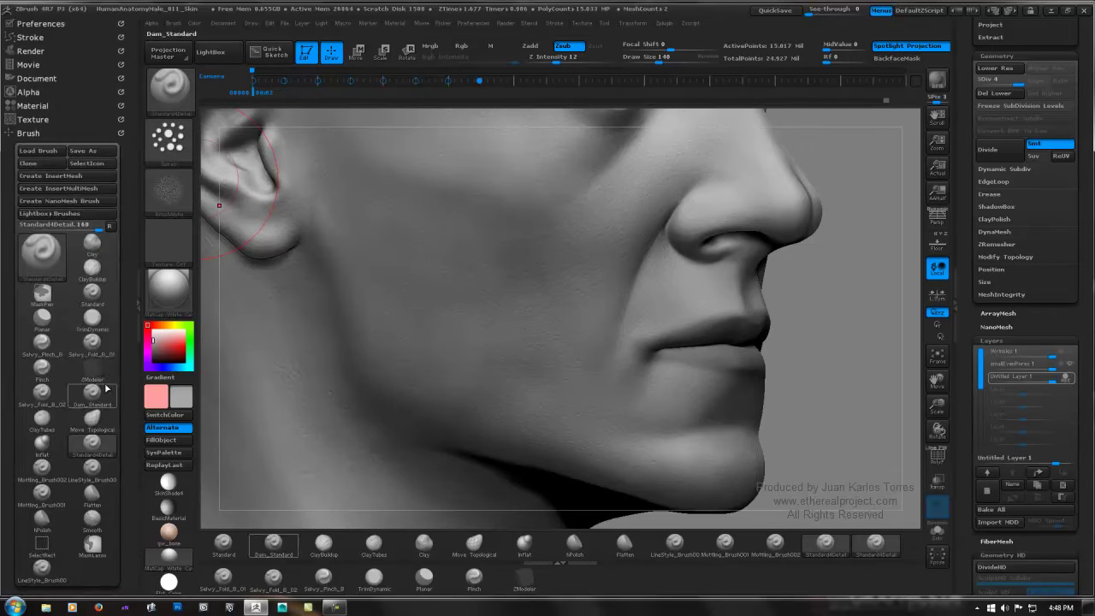
pyautogui.keyDown('shift'); pyautogui.click(73, 39); pyautogui.keyUp('shift')
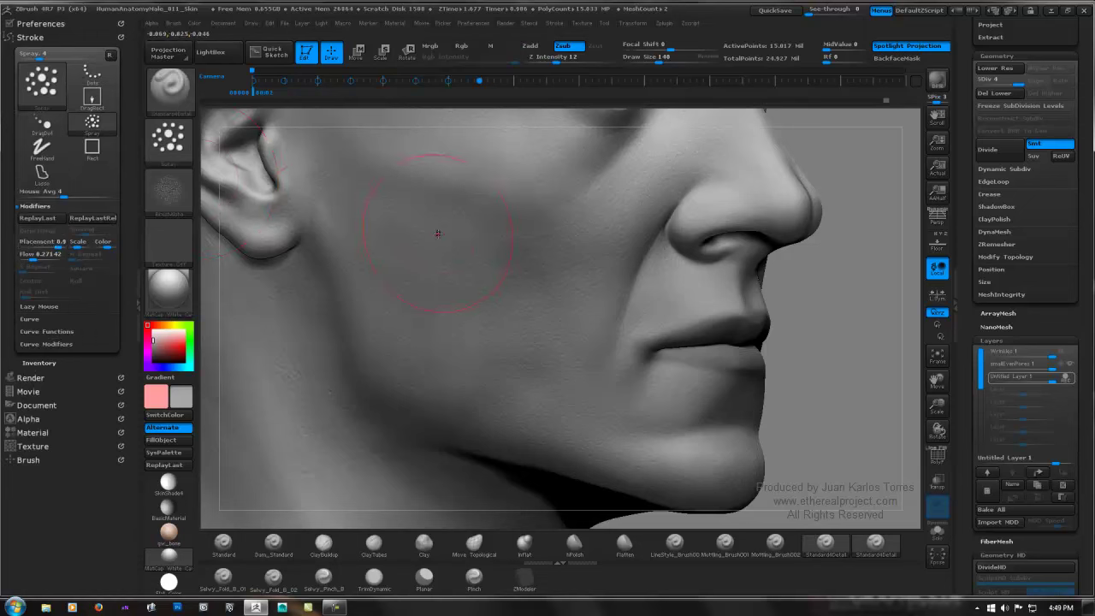
pyautogui.moveTo(479, 256); pyautogui.dragTo(531, 322)
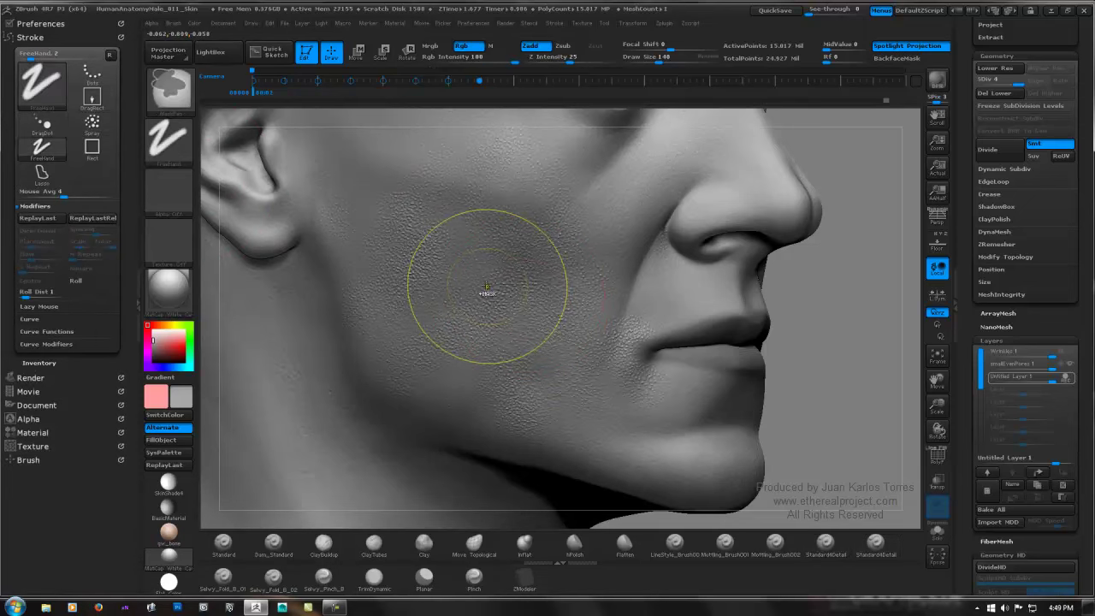
pyautogui.hotkey('ctrl', 'z')
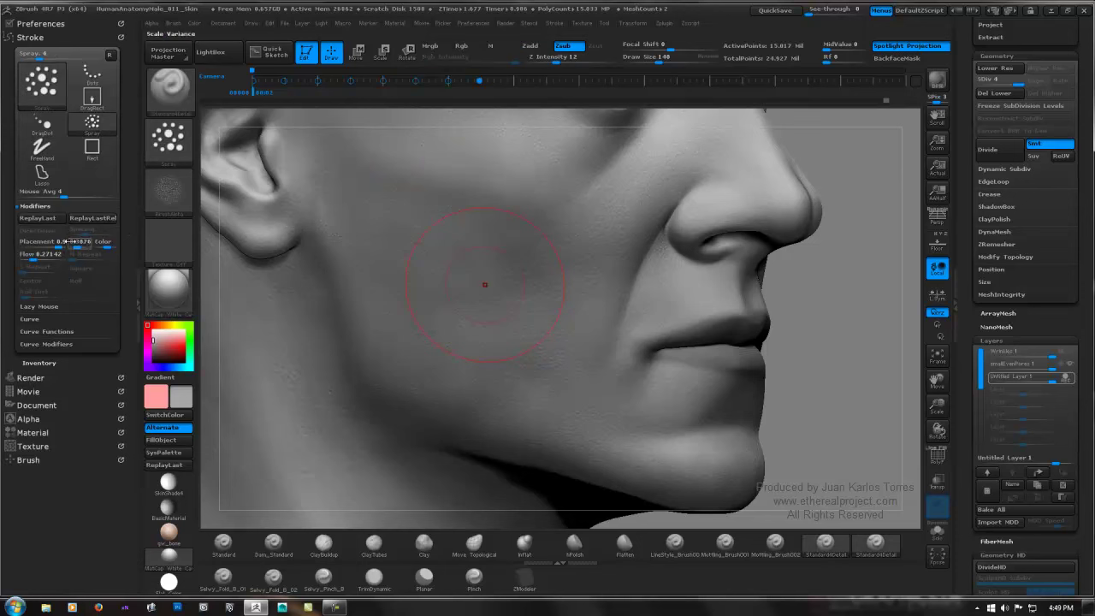
# Step: Lower the Spray stroke's Placement to about 0.7, undo a test pass on the cheek, and set Z Intensity to 8
pyautogui.moveTo(59, 247); pyautogui.dragTo(51, 248)
pyautogui.moveTo(483, 207)
pyautogui.mouseDown()
pyautogui.moveTo(466, 299)
pyautogui.moveTo(504, 332)
pyautogui.mouseUp()
pyautogui.hotkey('ctrl', 'z')
pyautogui.moveTo(555, 61); pyautogui.dragTo(550, 65)
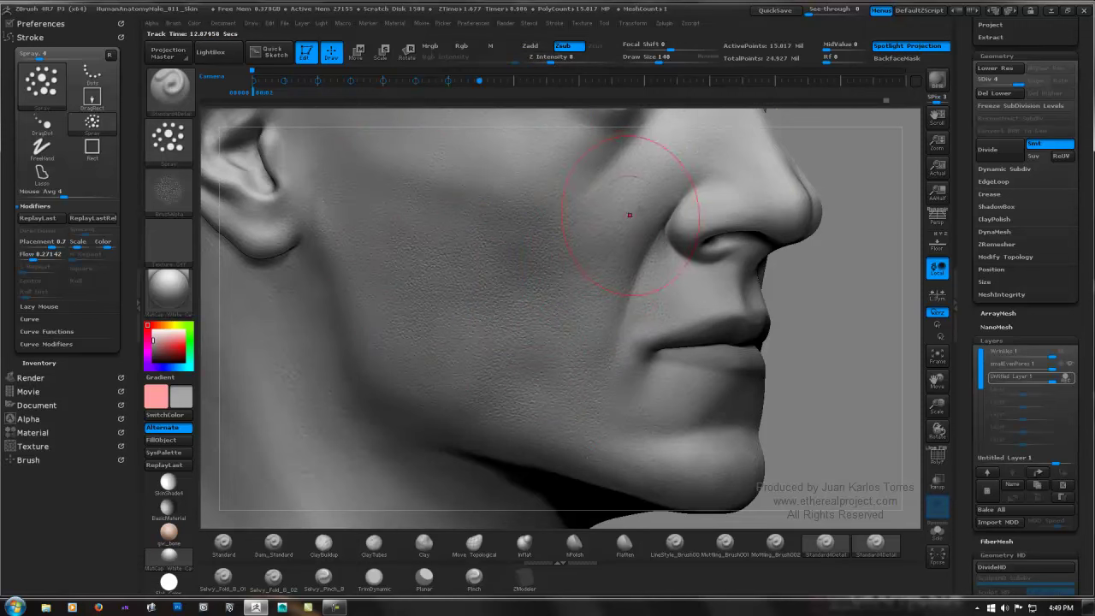
# Step: Spray pores across the cheek and down to the jaw beside the corner of the mouth
pyautogui.press('ctrl')
pyautogui.press('ctrl')
pyautogui.press('ctrl')
pyautogui.moveTo(486, 275); pyautogui.dragTo(565, 400)
pyautogui.keyDown('alt'); pyautogui.moveTo(809, 390); pyautogui.dragTo(710, 324); pyautogui.keyUp('alt')
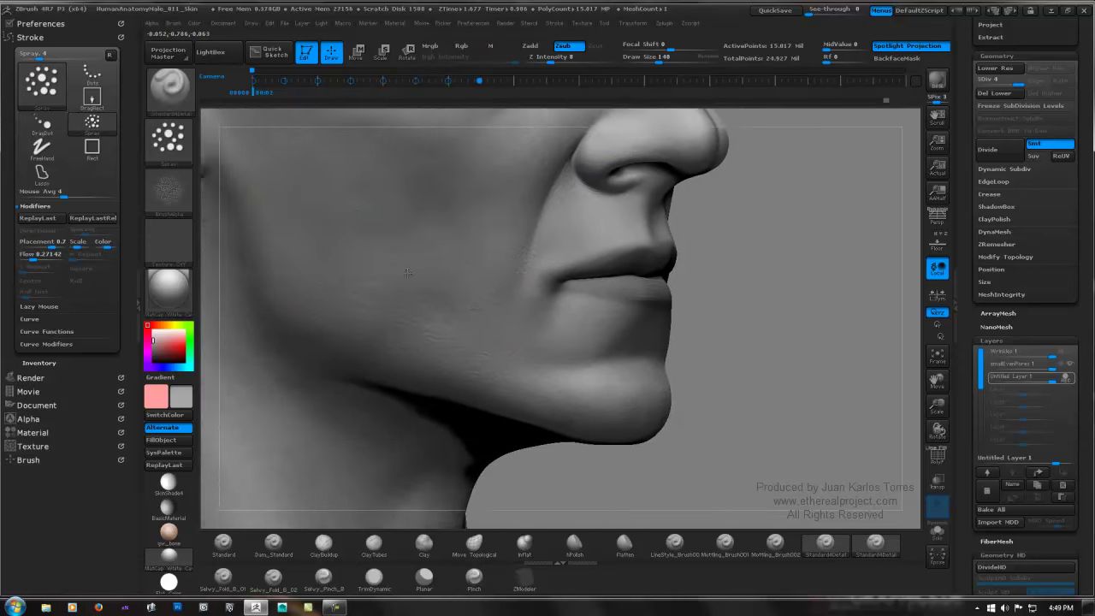
pyautogui.moveTo(791, 343); pyautogui.dragTo(654, 324)
pyautogui.keyDown('alt'); pyautogui.moveTo(796, 370); pyautogui.dragTo(505, 338); pyautogui.keyUp('alt')
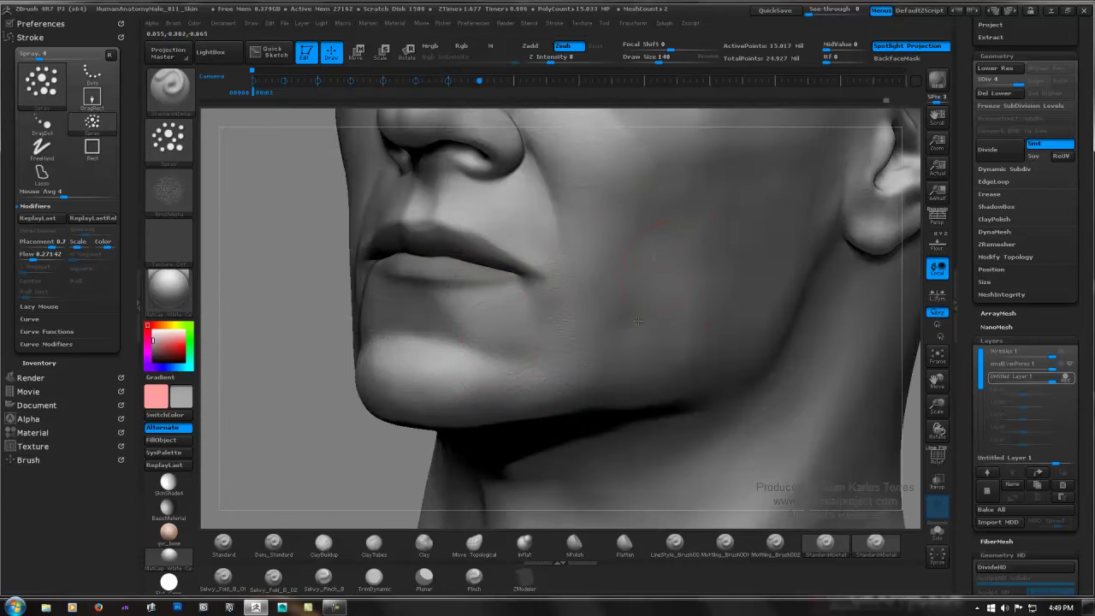
# Step: Spray pores over the opposite cheek from the ear to the jawline and across the chin
pyautogui.moveTo(699, 280)
pyautogui.mouseDown(button='right')
pyautogui.moveTo(654, 265)
pyautogui.moveTo(623, 274)
pyautogui.mouseUp(button='right')
pyautogui.keyDown('alt'); pyautogui.moveTo(692, 360); pyautogui.dragTo(555, 403, button='right'); pyautogui.keyUp('alt')
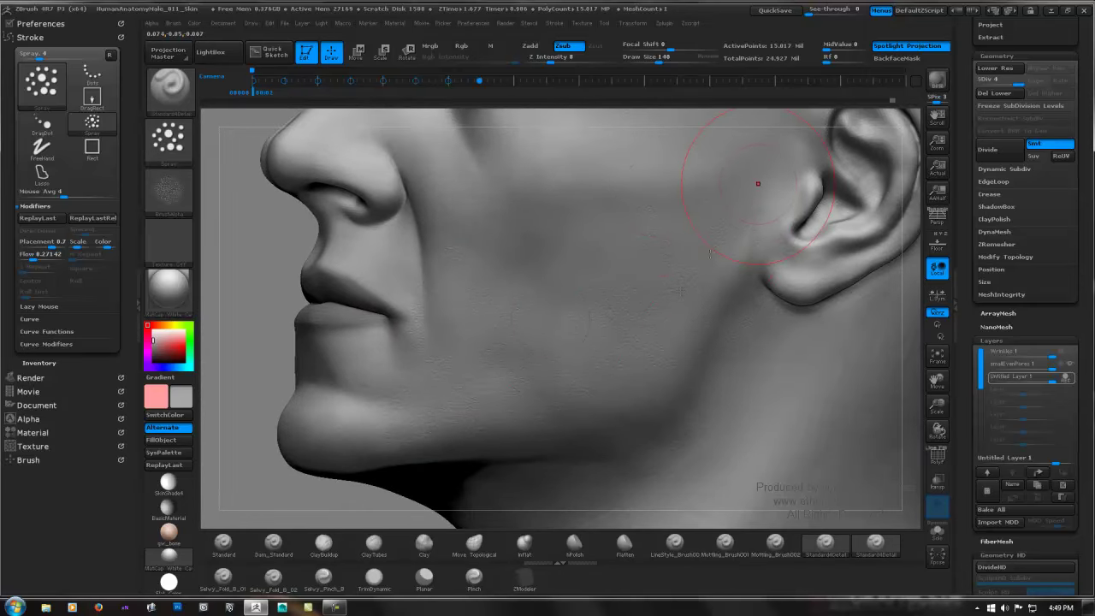
pyautogui.moveTo(748, 190)
pyautogui.mouseDown()
pyautogui.moveTo(703, 265)
pyautogui.moveTo(617, 340)
pyautogui.mouseUp()
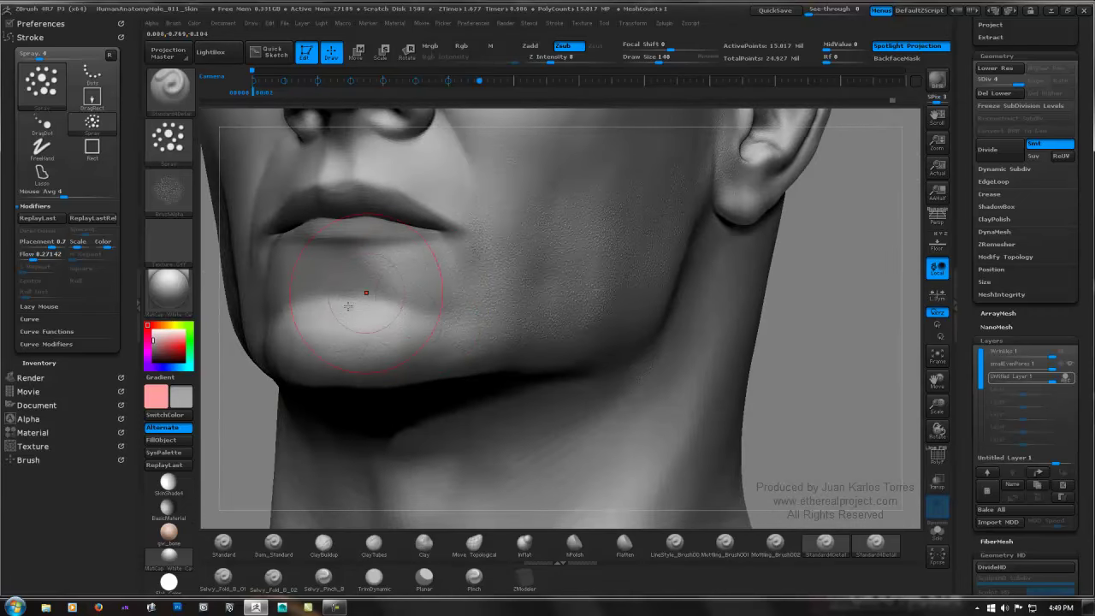
pyautogui.moveTo(323, 333); pyautogui.dragTo(482, 308, button='right')
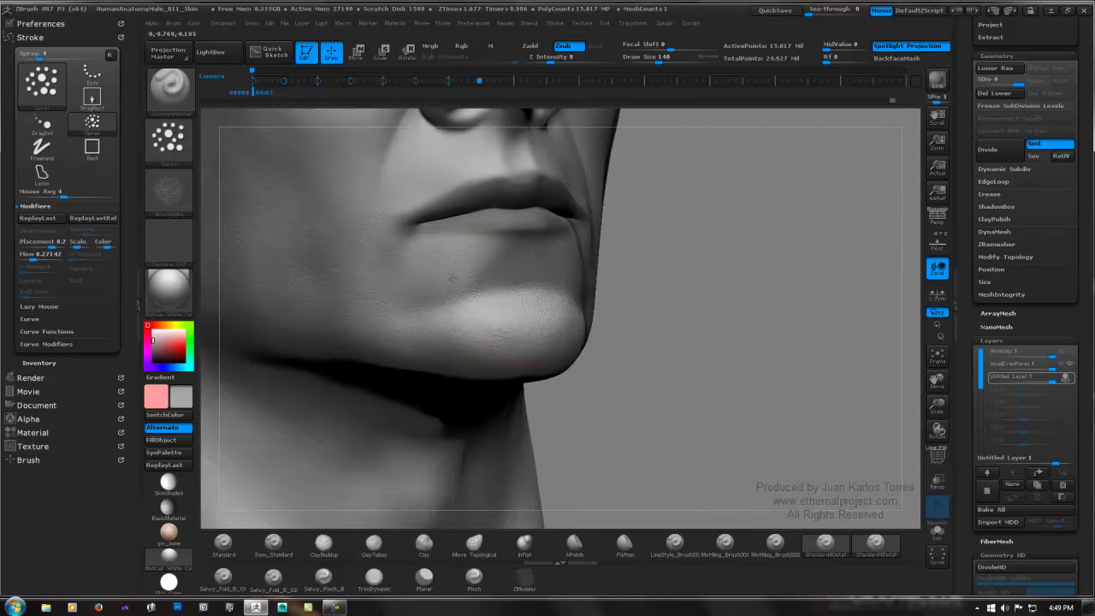
pyautogui.moveTo(564, 345); pyautogui.dragTo(513, 332)
pyautogui.moveTo(501, 315); pyautogui.dragTo(548, 276, button='right')
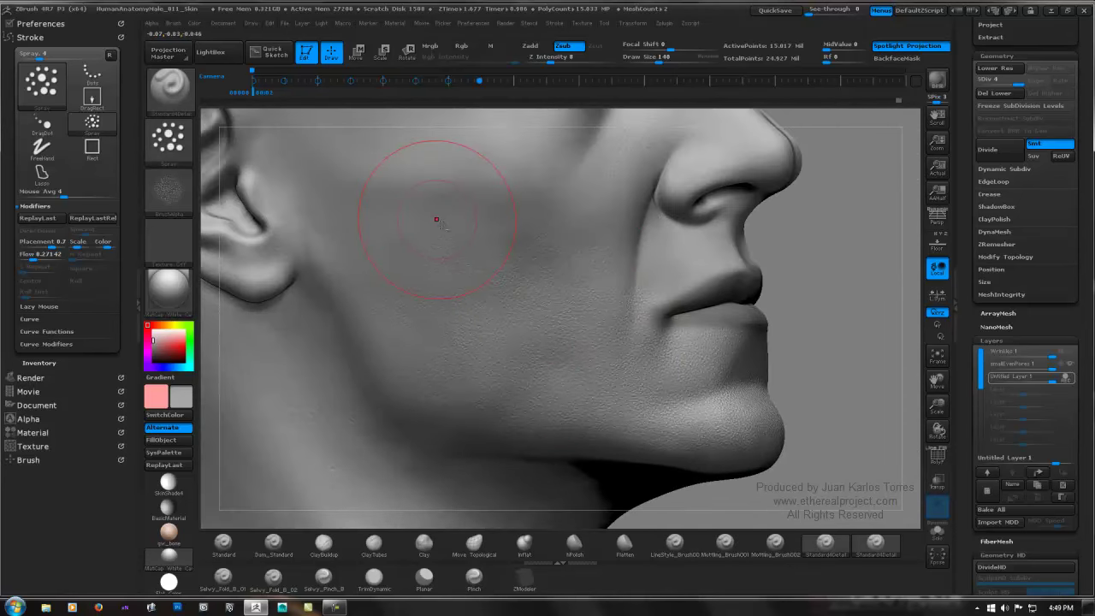
# Step: Extend the sprayed pores over the cheek in front of the ear and around the mouth
pyautogui.keyDown('alt'); pyautogui.moveTo(437, 297); pyautogui.dragTo(492, 362, button='right'); pyautogui.keyUp('alt')
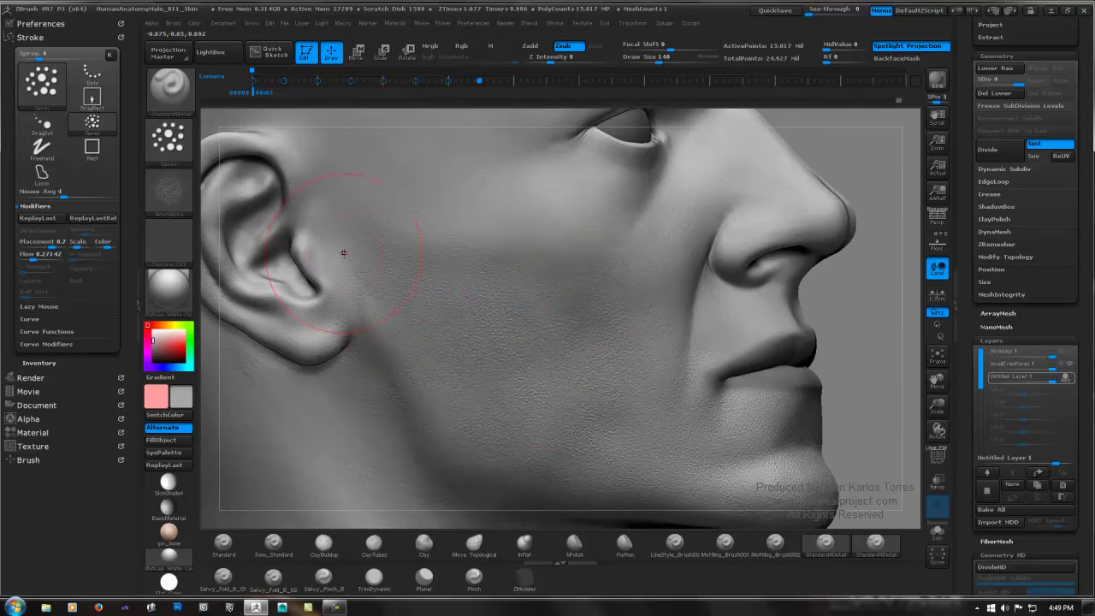
pyautogui.moveTo(689, 310); pyautogui.dragTo(599, 315, button='right')
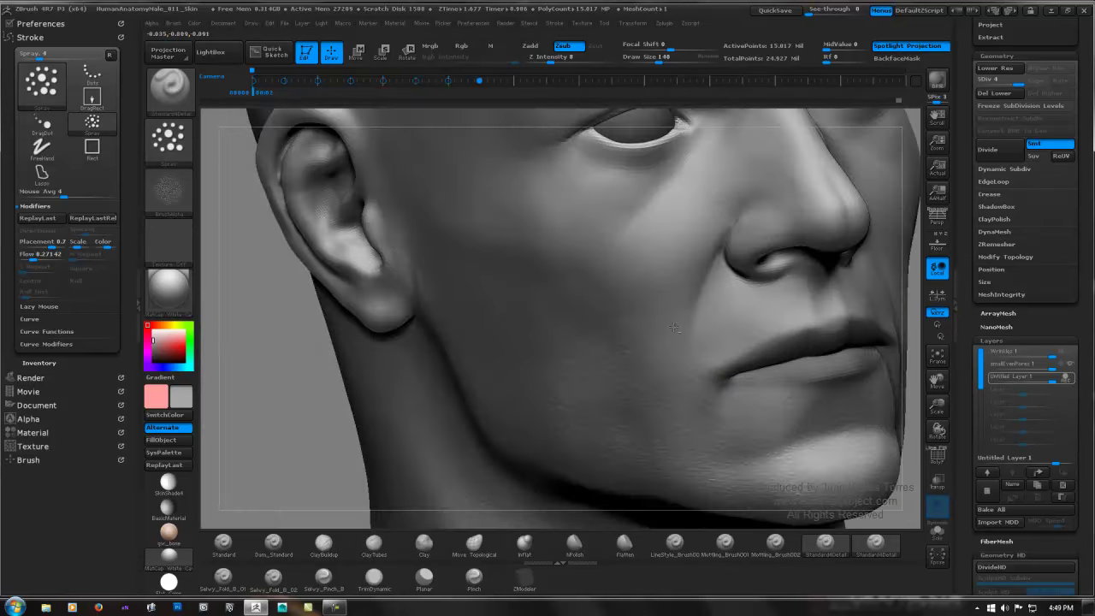
pyautogui.moveTo(745, 310)
pyautogui.keyDown('alt'); pyautogui.mouseDown(button='right')
pyautogui.moveTo(522, 316)
pyautogui.moveTo(536, 308)
pyautogui.moveTo(499, 341)
pyautogui.mouseUp(button='right'); pyautogui.keyUp('alt')
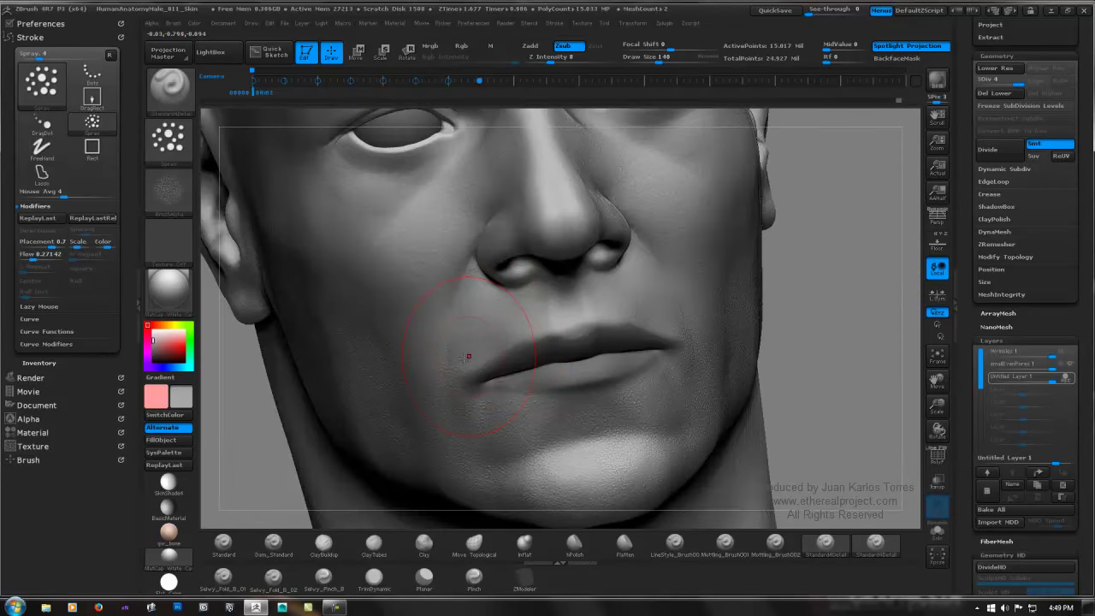
pyautogui.moveTo(628, 306); pyautogui.dragTo(604, 309, button='right')
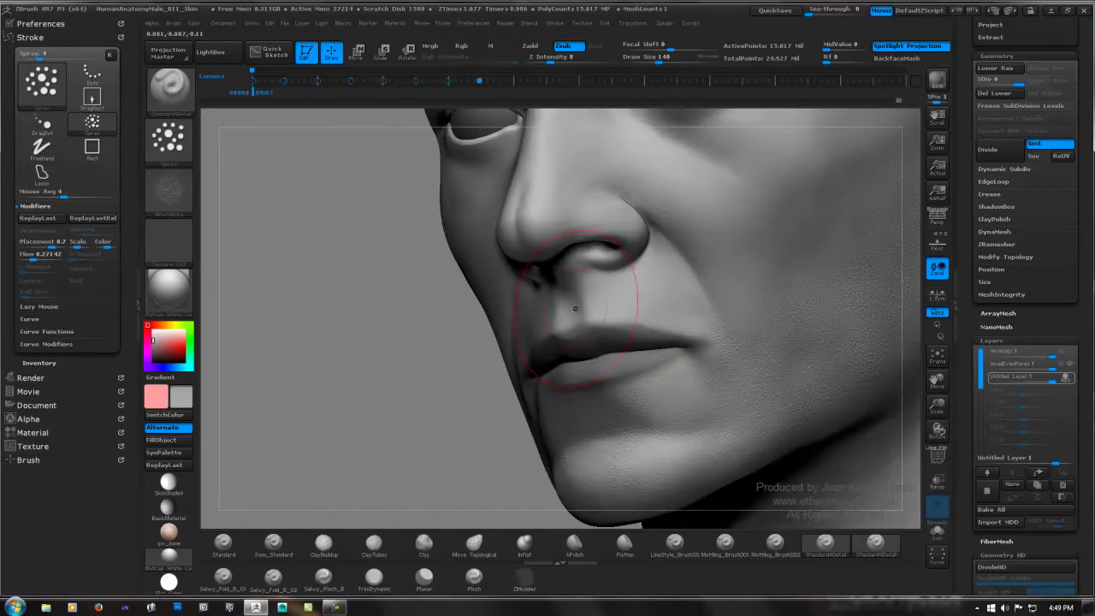
pyautogui.press('ctrl')
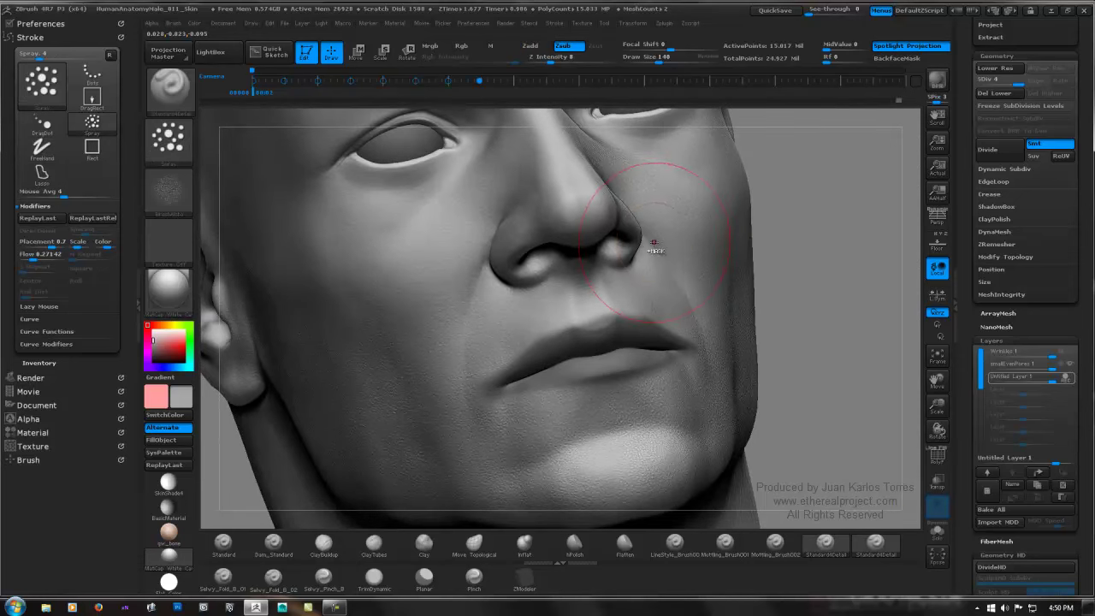
pyautogui.press('ctrl')
pyautogui.press('ctrl')
pyautogui.keyDown('shift'); pyautogui.moveTo(827, 231); pyautogui.dragTo(715, 192); pyautogui.keyUp('shift')
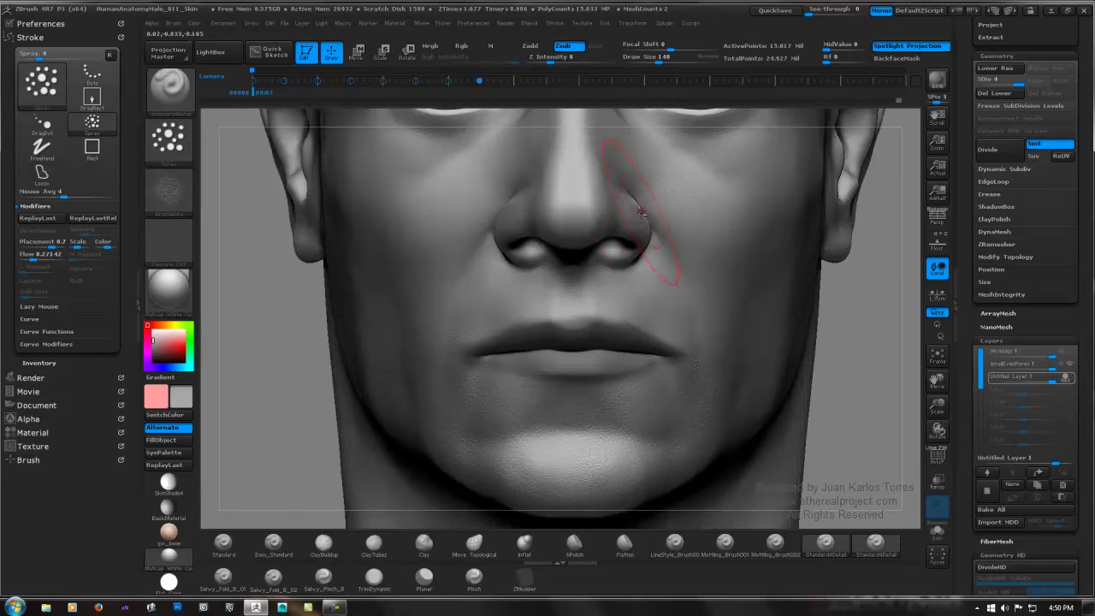
# Step: Mask the nose and both cheeks around the upper lip, undoing the first mask stroke and repainting it
pyautogui.moveTo(565, 200)
pyautogui.keyDown('alt'); pyautogui.mouseDown(button='right')
pyautogui.moveTo(552, 279)
pyautogui.moveTo(572, 255)
pyautogui.mouseUp(button='right'); pyautogui.keyUp('alt')
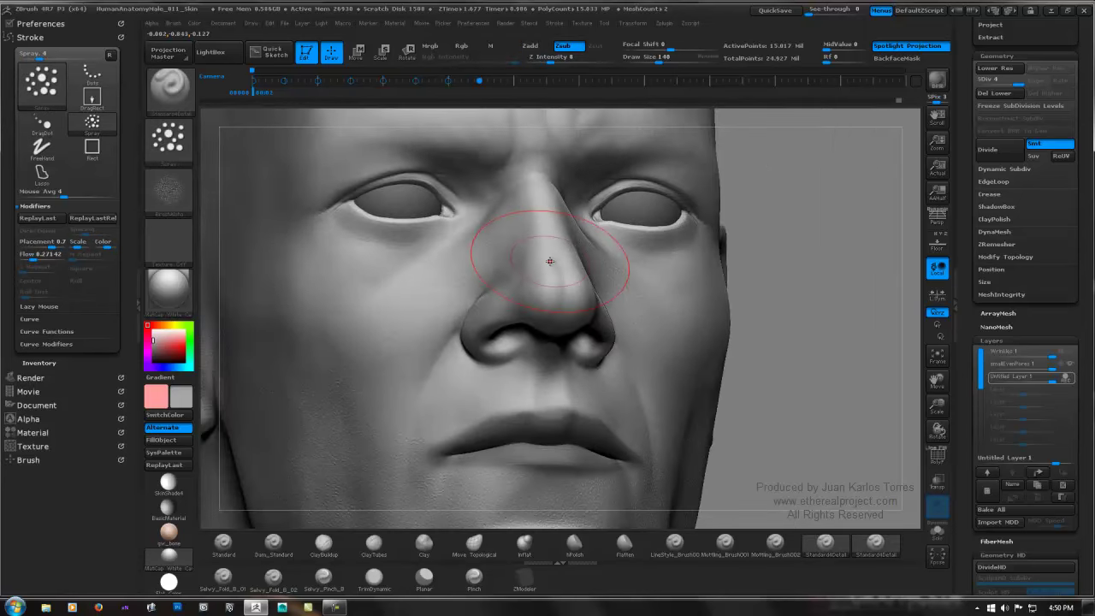
pyautogui.press('ctrl')
pyautogui.moveTo(494, 295)
pyautogui.keyDown('ctrl'); pyautogui.mouseDown()
pyautogui.moveTo(507, 342)
pyautogui.moveTo(541, 278)
pyautogui.moveTo(529, 233)
pyautogui.moveTo(504, 278)
pyautogui.moveTo(414, 325)
pyautogui.moveTo(390, 360)
pyautogui.moveTo(360, 423)
pyautogui.moveTo(354, 488)
pyautogui.mouseUp(); pyautogui.keyUp('ctrl')
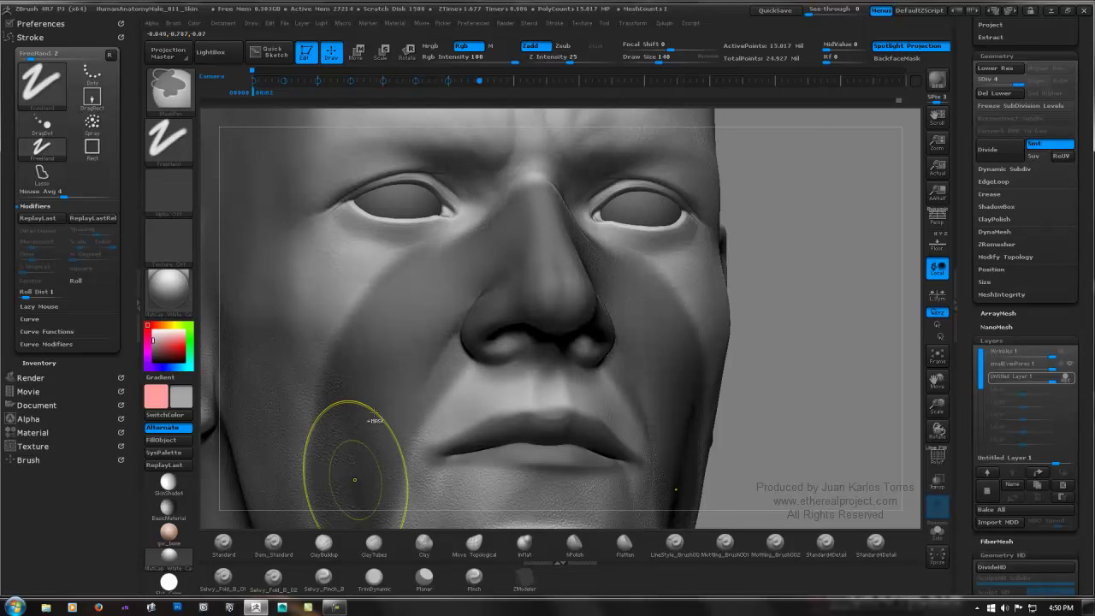
pyautogui.hotkey('ctrl', 'z')
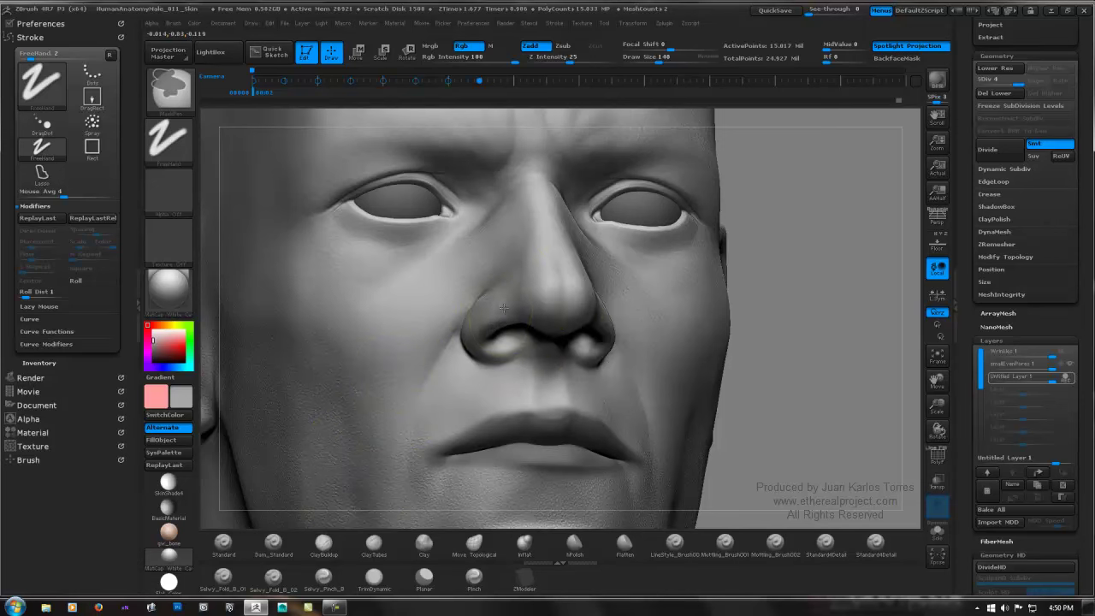
pyautogui.moveTo(498, 306)
pyautogui.keyDown('ctrl'); pyautogui.mouseDown()
pyautogui.moveTo(507, 339)
pyautogui.moveTo(535, 299)
pyautogui.moveTo(529, 229)
pyautogui.moveTo(500, 267)
pyautogui.moveTo(444, 284)
pyautogui.mouseUp(); pyautogui.keyUp('ctrl')
pyautogui.moveTo(334, 440)
pyautogui.keyDown('ctrl'); pyautogui.mouseDown()
pyautogui.moveTo(343, 390)
pyautogui.moveTo(378, 343)
pyautogui.moveTo(342, 447)
pyautogui.moveTo(364, 387)
pyautogui.mouseUp(); pyautogui.keyUp('ctrl')
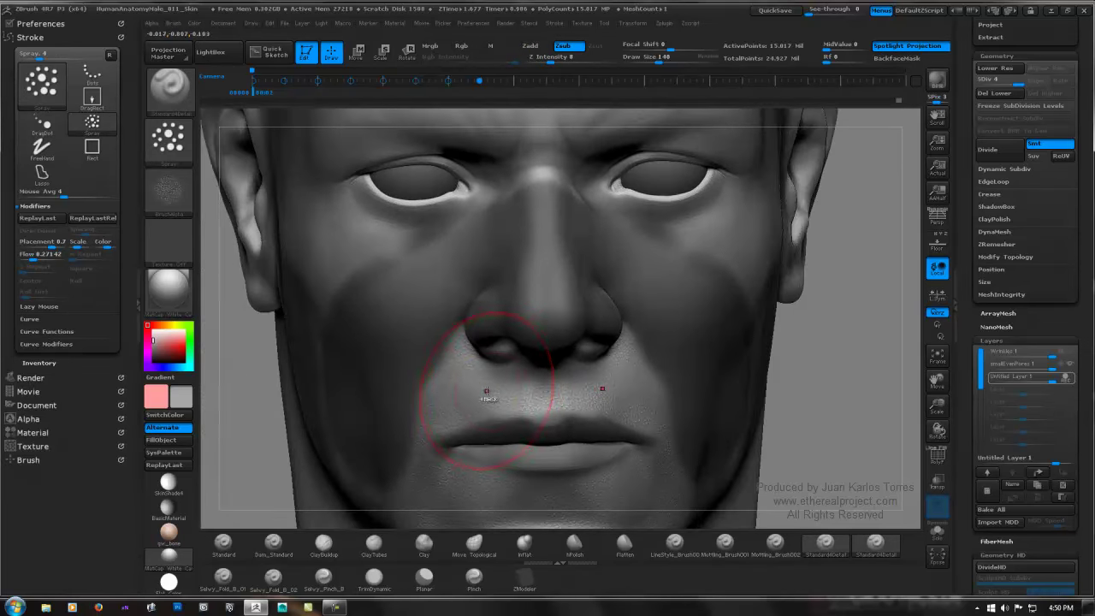
# Step: Undo the pore spray on the skin above the upper lip
pyautogui.hotkey('ctrl', 'z')
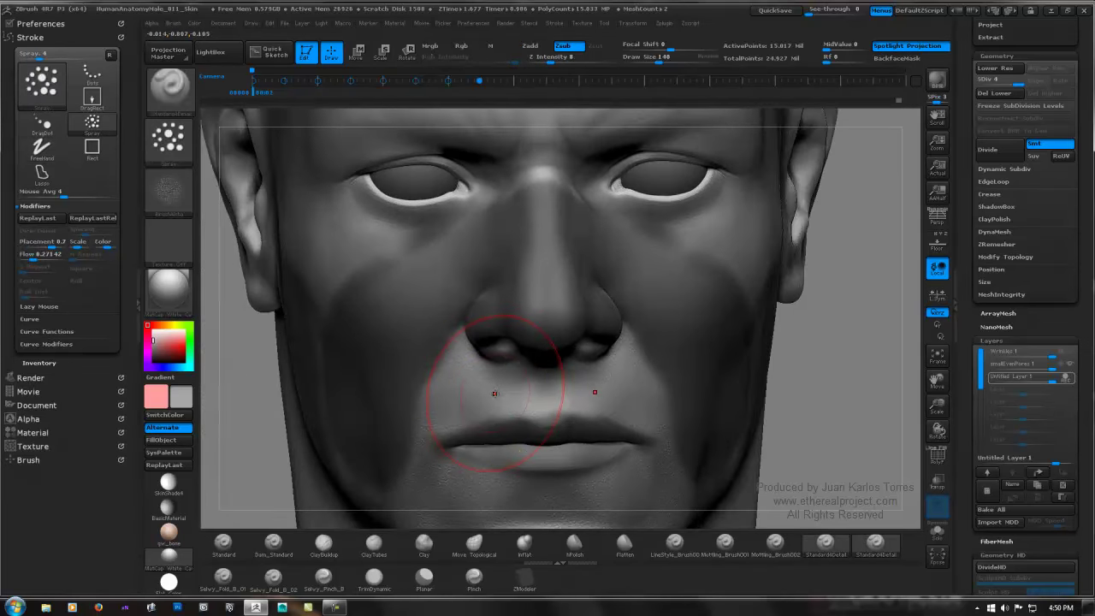
pyautogui.press('space')
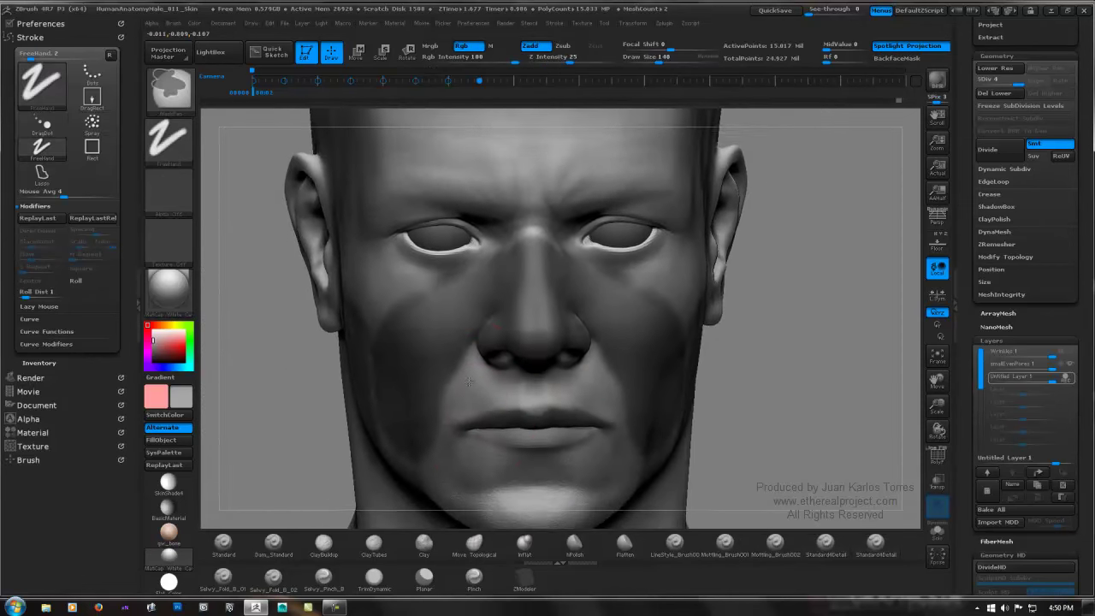
pyautogui.press('b')
pyautogui.press('s')
pyautogui.press('d')
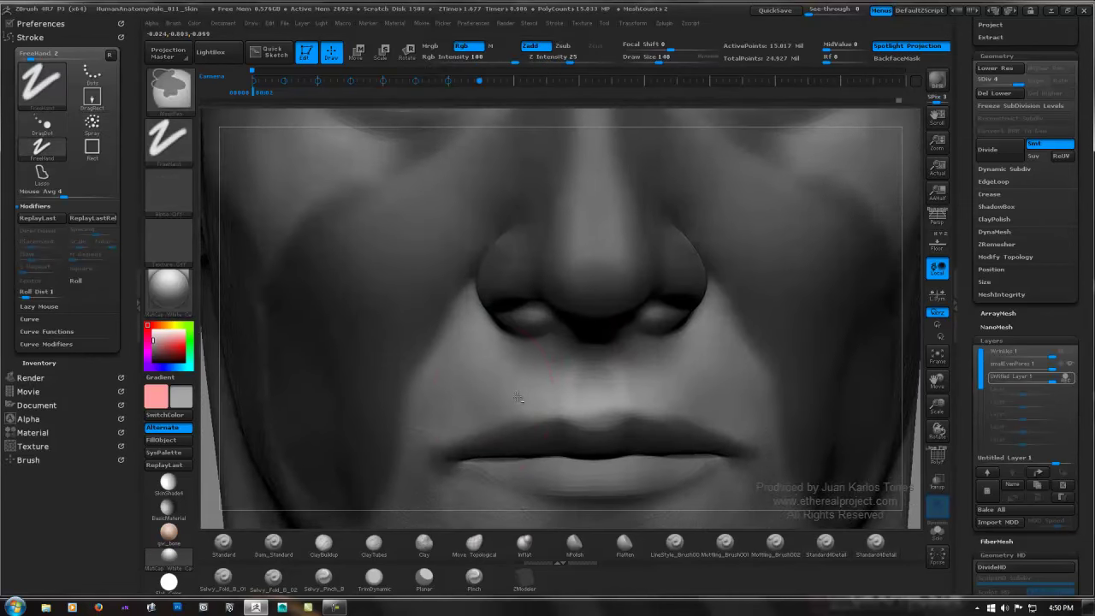
pyautogui.press('b')
pyautogui.press('s')
pyautogui.press('d')
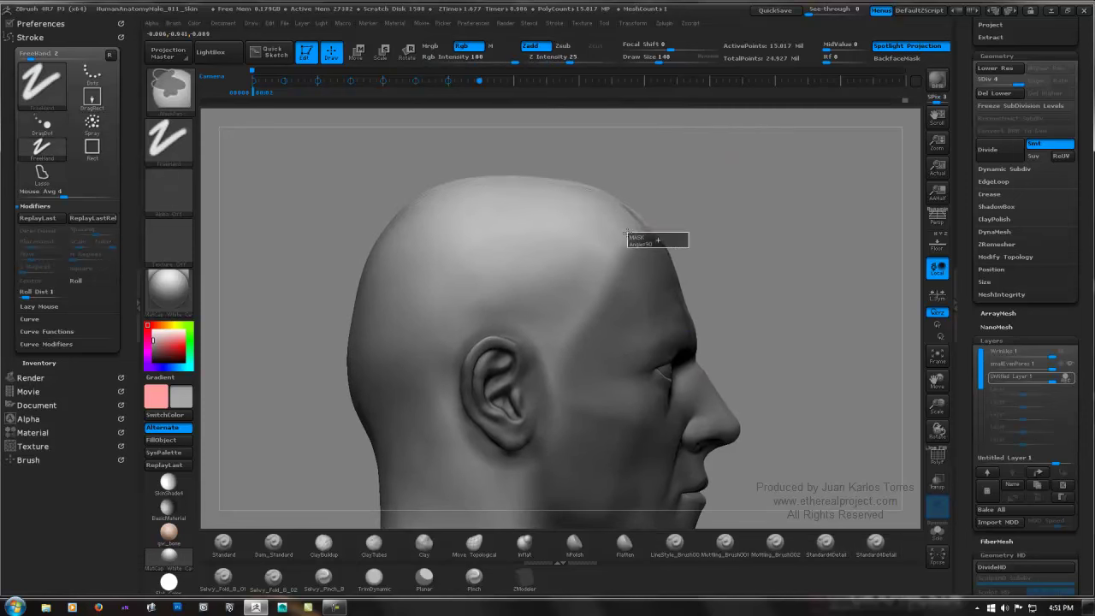
# Step: Paint a mask over the forehead and temple along the hairline
pyautogui.keyDown('ctrl'); pyautogui.moveTo(627, 232); pyautogui.dragTo(621, 251); pyautogui.keyUp('ctrl')
pyautogui.moveTo(628, 289)
pyautogui.keyDown('ctrl'); pyautogui.mouseDown()
pyautogui.moveTo(620, 261)
pyautogui.moveTo(632, 237)
pyautogui.moveTo(594, 290)
pyautogui.moveTo(590, 395)
pyautogui.moveTo(548, 335)
pyautogui.mouseUp(); pyautogui.keyUp('ctrl')
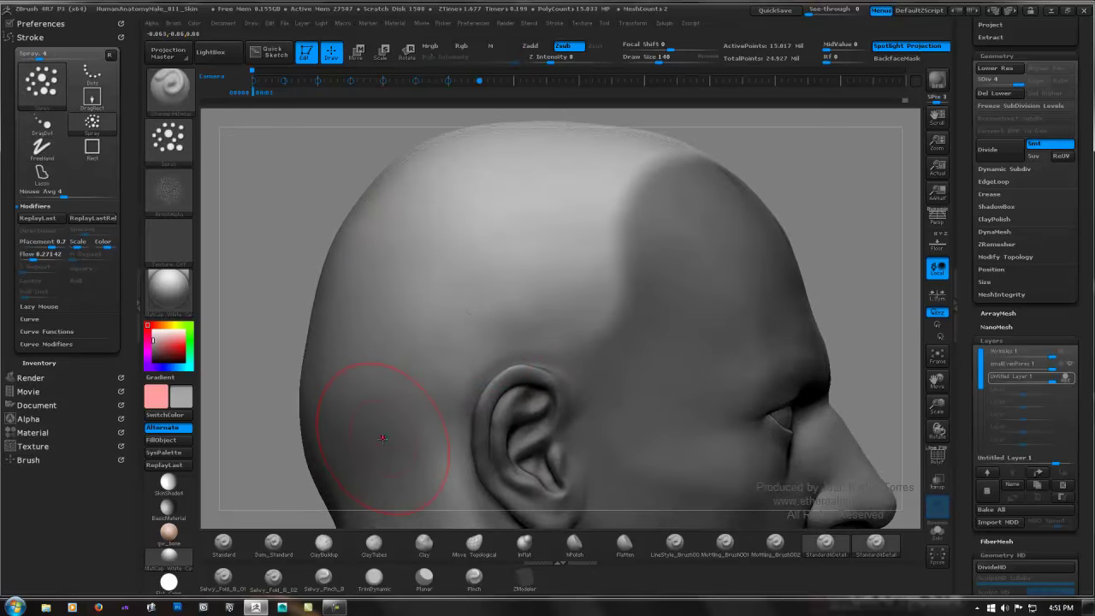
# Step: Try spraying pores over the scalp above and behind the ear, and undo the strokes
pyautogui.moveTo(555, 303); pyautogui.dragTo(563, 287)
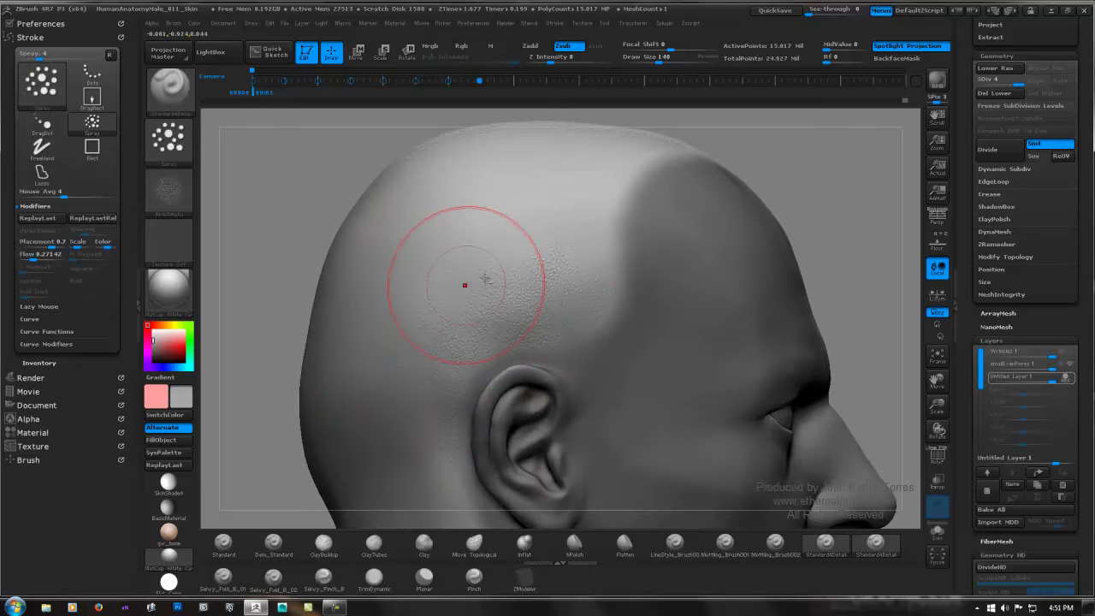
pyautogui.moveTo(487, 280)
pyautogui.mouseDown()
pyautogui.moveTo(547, 226)
pyautogui.moveTo(481, 227)
pyautogui.mouseUp()
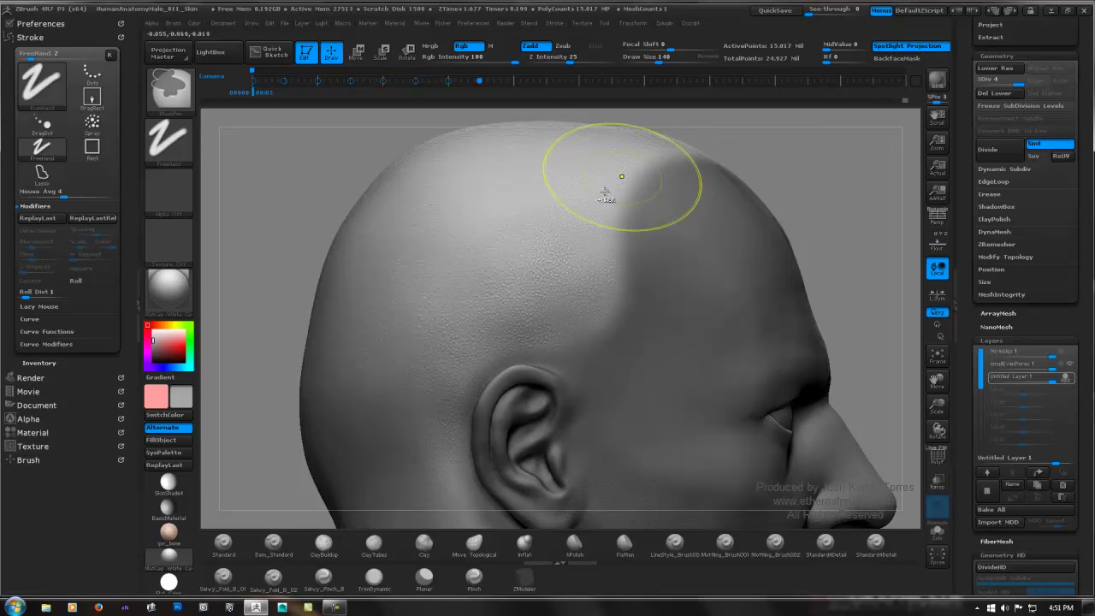
pyautogui.hotkey('ctrl', 'z')
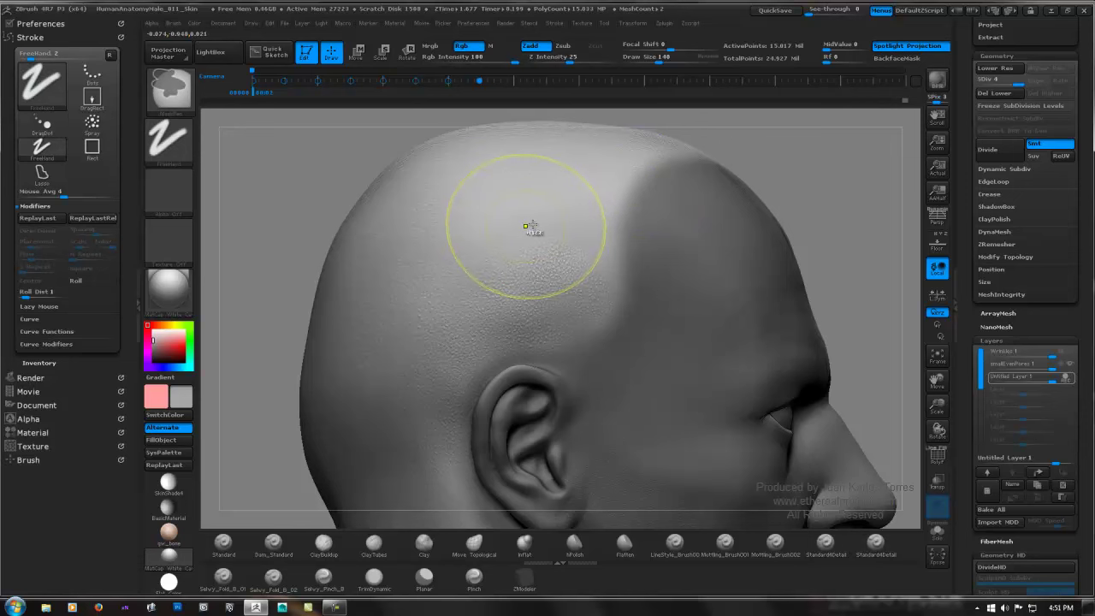
pyautogui.hotkey('ctrl', 'z')
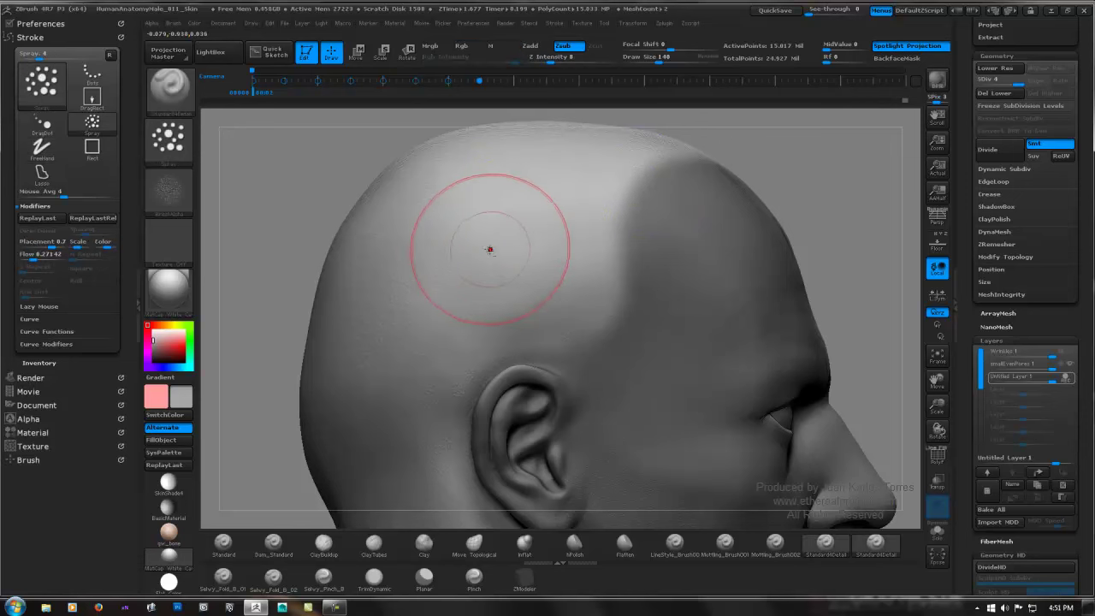
# Step: Spray larger pores across the side of the scalp above the ear, up to the hairline mask
pyautogui.keyDown('ctrl'); pyautogui.moveTo(501, 245); pyautogui.dragTo(541, 231, button='right'); pyautogui.keyUp('ctrl')
pyautogui.moveTo(409, 359)
pyautogui.mouseDown()
pyautogui.moveTo(648, 254)
pyautogui.moveTo(608, 264)
pyautogui.moveTo(564, 307)
pyautogui.mouseUp()
pyautogui.moveTo(659, 324); pyautogui.dragTo(424, 351)
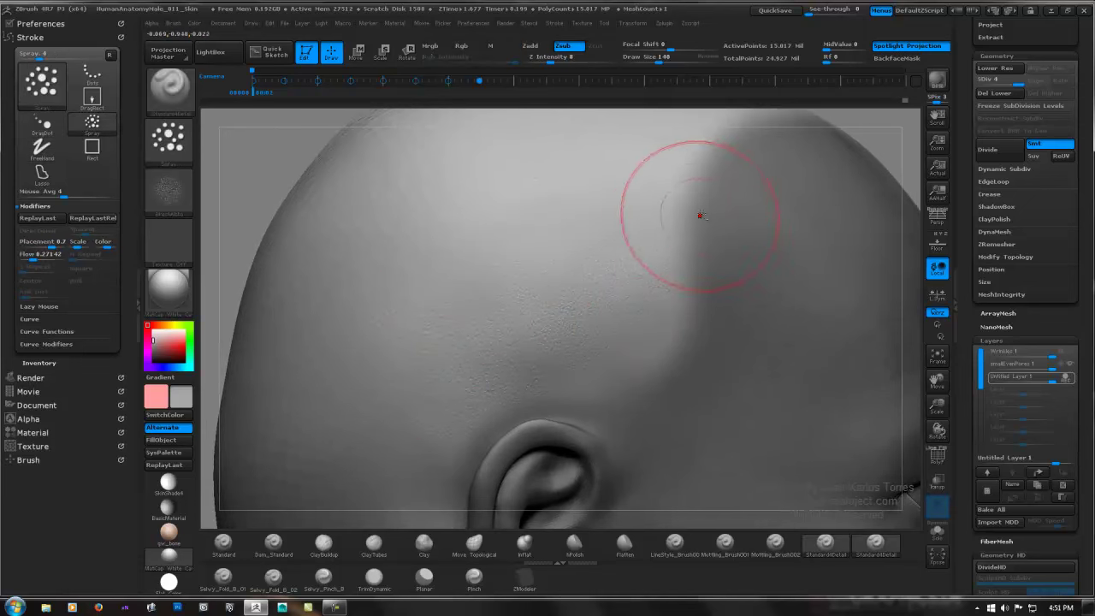
pyautogui.moveTo(699, 215)
pyautogui.mouseDown()
pyautogui.moveTo(535, 195)
pyautogui.moveTo(405, 293)
pyautogui.moveTo(428, 282)
pyautogui.mouseUp()
pyautogui.moveTo(415, 203); pyautogui.dragTo(380, 268)
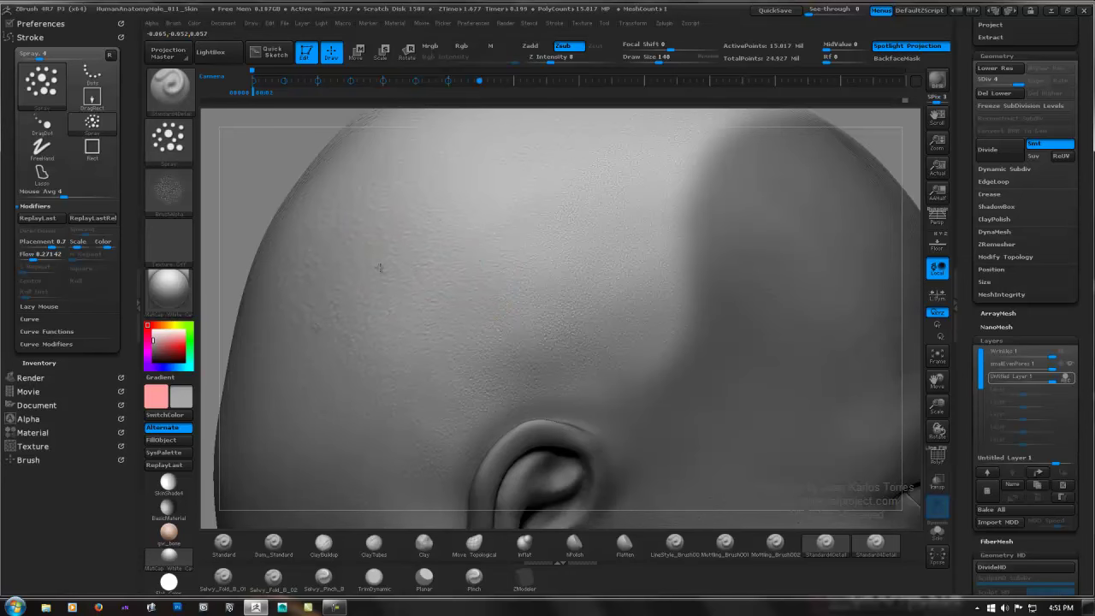
# Step: Spray pores over the crown and the top of the scalp behind the masked forehead
pyautogui.moveTo(479, 286)
pyautogui.mouseDown(button='right')
pyautogui.moveTo(384, 414)
pyautogui.moveTo(364, 483)
pyautogui.mouseUp(button='right')
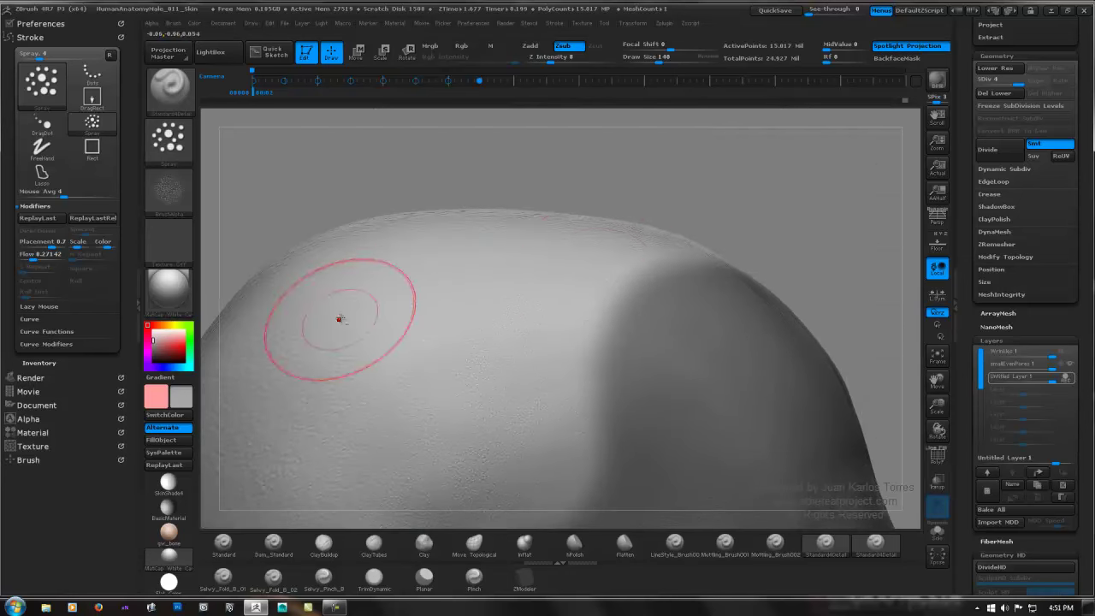
pyautogui.moveTo(608, 235); pyautogui.dragTo(548, 307, button='right')
pyautogui.moveTo(553, 291)
pyautogui.mouseDown()
pyautogui.moveTo(632, 225)
pyautogui.moveTo(373, 266)
pyautogui.mouseUp()
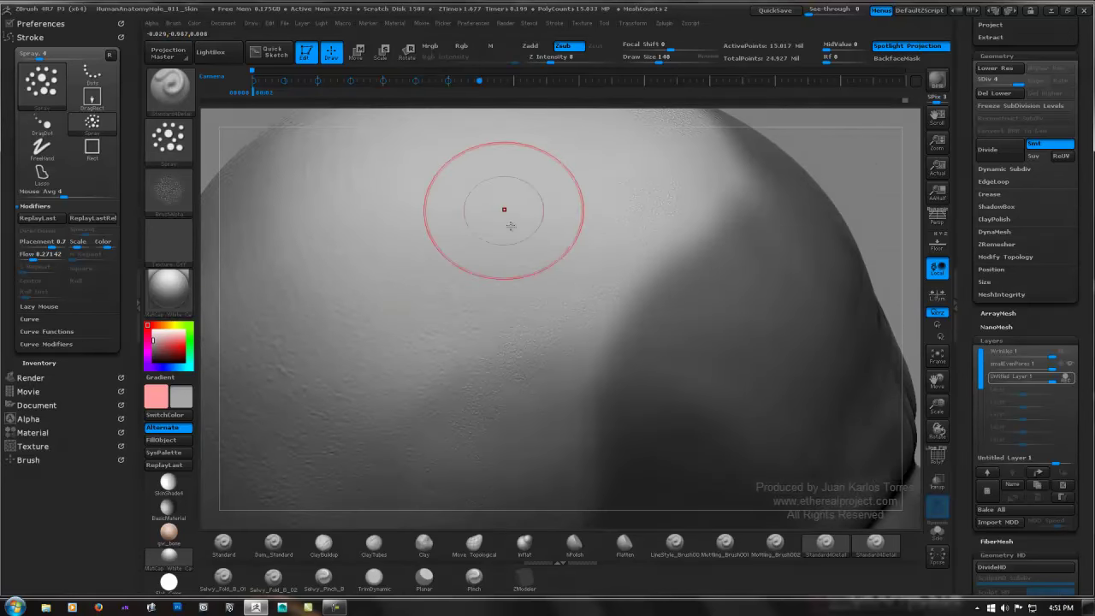
pyautogui.moveTo(516, 239); pyautogui.dragTo(713, 277, button='right')
pyautogui.moveTo(713, 276); pyautogui.dragTo(718, 263)
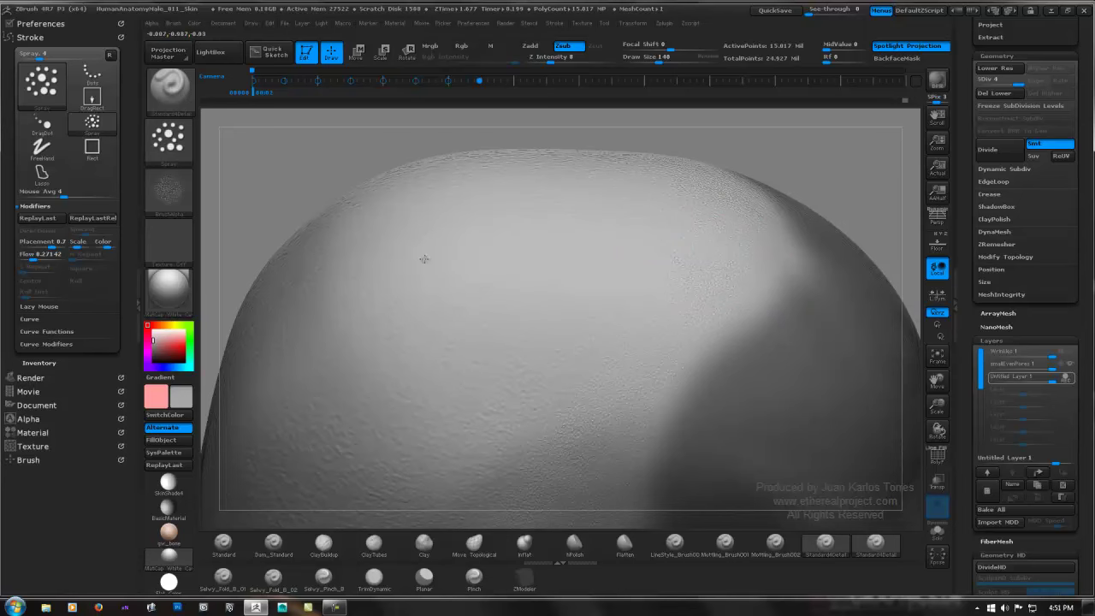
# Step: Spray pores over the back of the head, down to the nape and behind the ears
pyautogui.moveTo(465, 281)
pyautogui.mouseDown(button='right')
pyautogui.moveTo(549, 232)
pyautogui.moveTo(382, 295)
pyautogui.mouseUp(button='right')
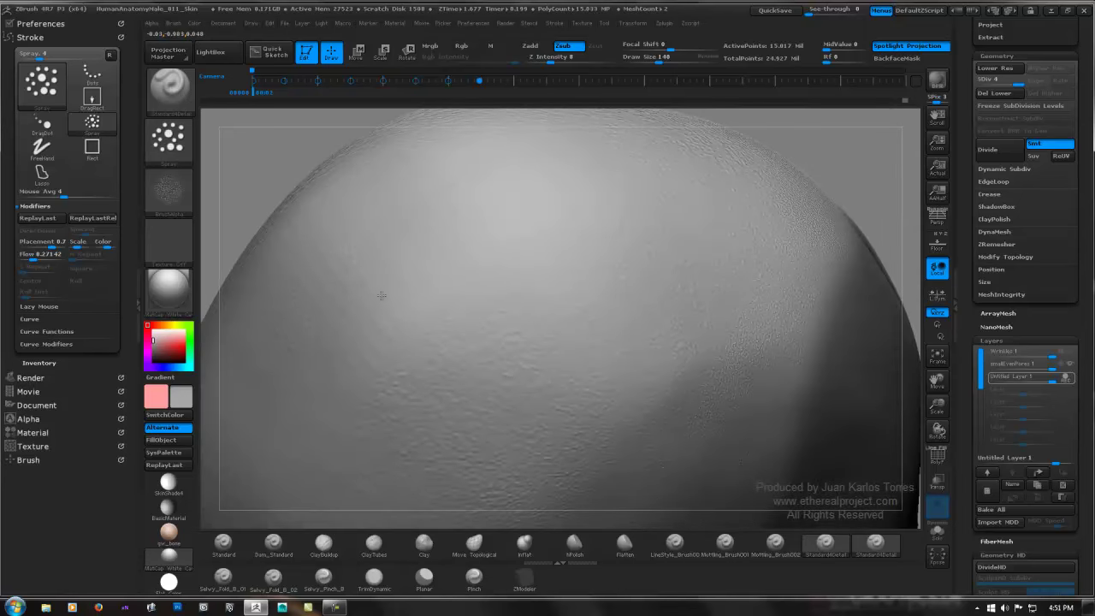
pyautogui.moveTo(495, 296); pyautogui.dragTo(519, 311)
pyautogui.moveTo(577, 291); pyautogui.dragTo(502, 232, button='right')
pyautogui.moveTo(462, 328); pyautogui.dragTo(433, 361)
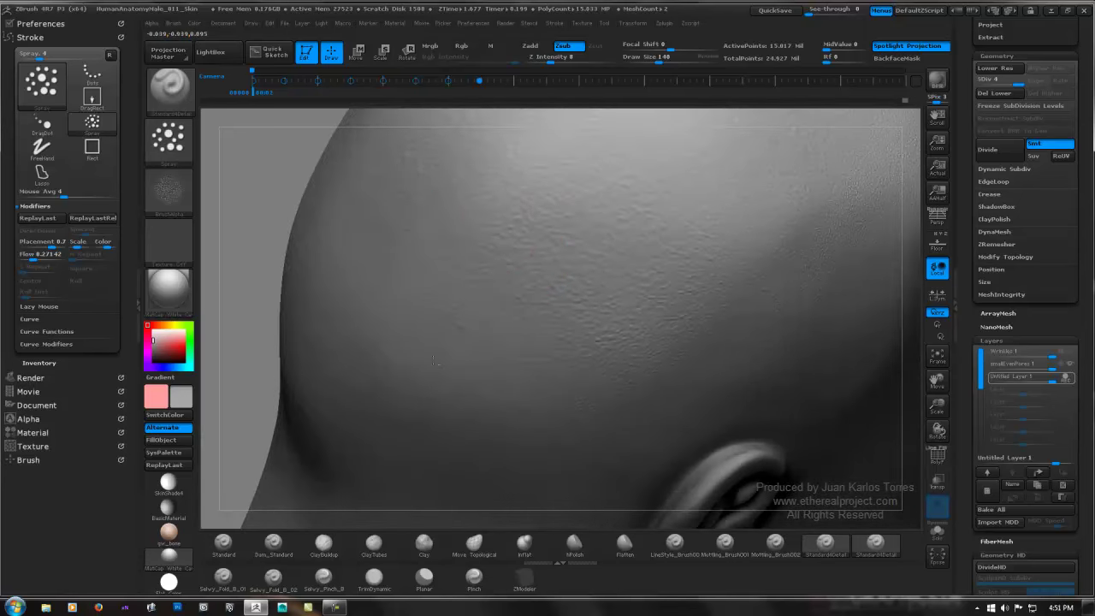
pyautogui.moveTo(587, 313)
pyautogui.mouseDown(button='right')
pyautogui.moveTo(643, 291)
pyautogui.moveTo(516, 326)
pyautogui.moveTo(537, 273)
pyautogui.mouseUp(button='right')
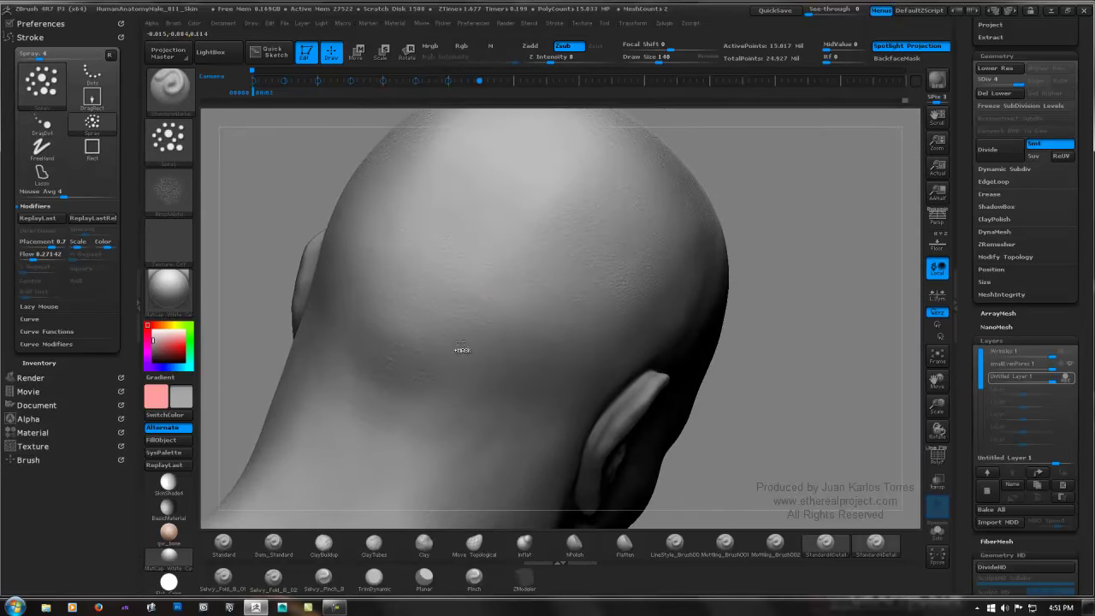
pyautogui.moveTo(463, 347)
pyautogui.mouseDown()
pyautogui.moveTo(604, 252)
pyautogui.moveTo(566, 305)
pyautogui.mouseUp()
pyautogui.press('ctrl')
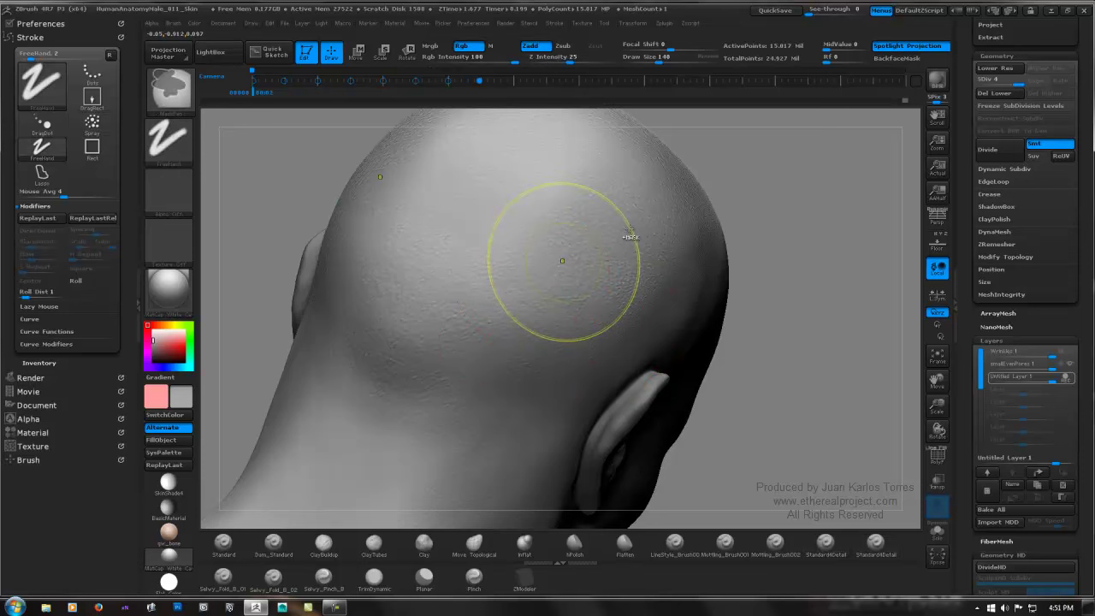
# Step: Spray more pores across the back of the head, working around both sides above and behind the ears
pyautogui.press('ctrl')
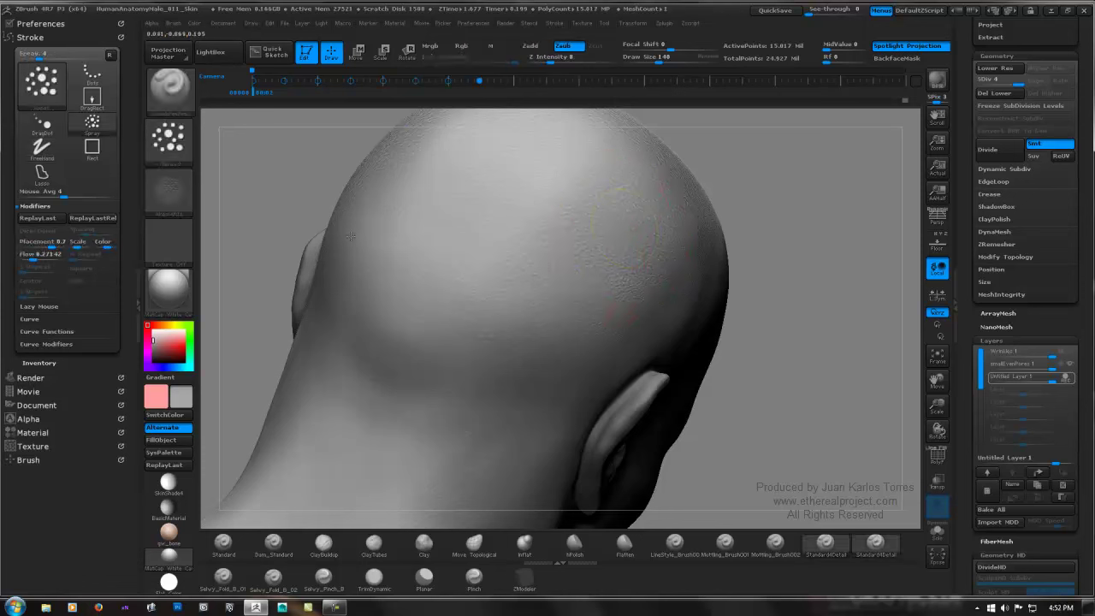
pyautogui.moveTo(617, 272); pyautogui.dragTo(543, 286)
pyautogui.moveTo(543, 285); pyautogui.dragTo(325, 282, button='right')
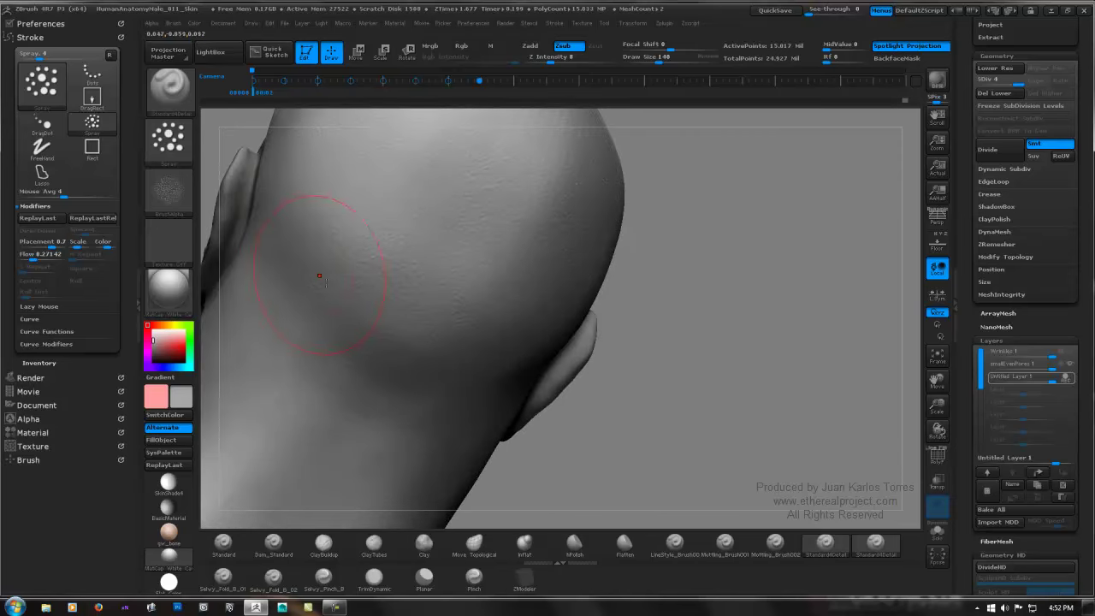
pyautogui.moveTo(385, 260); pyautogui.dragTo(390, 334, button='right')
pyautogui.moveTo(454, 274)
pyautogui.mouseDown()
pyautogui.moveTo(460, 197)
pyautogui.moveTo(473, 244)
pyautogui.mouseUp()
pyautogui.moveTo(359, 277); pyautogui.dragTo(318, 276)
pyautogui.moveTo(381, 276)
pyautogui.mouseDown(button='right')
pyautogui.moveTo(426, 279)
pyautogui.moveTo(505, 359)
pyautogui.mouseUp(button='right')
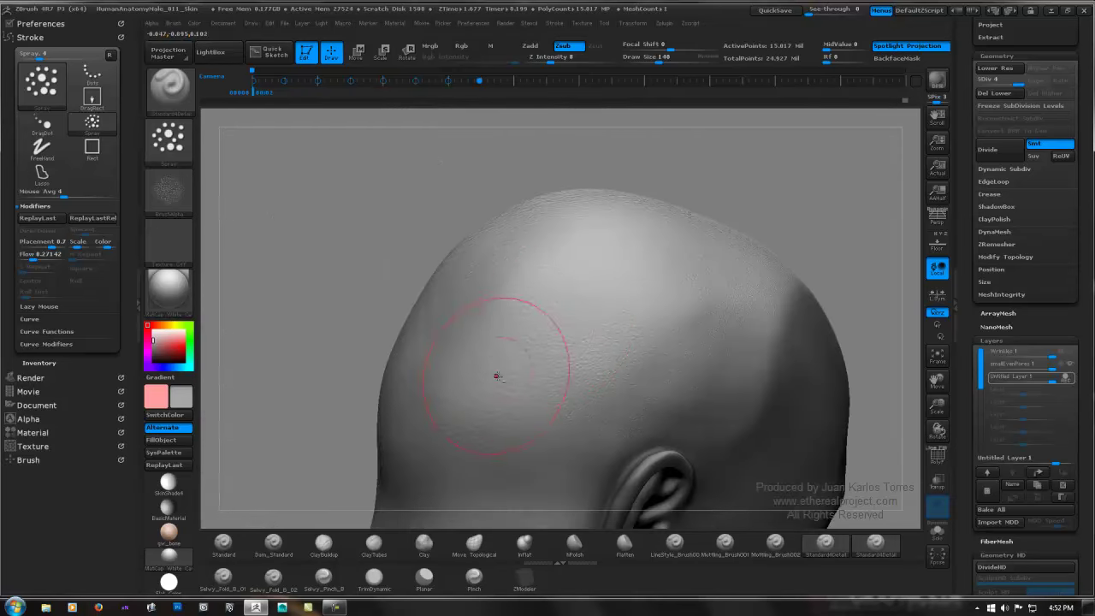
# Step: Clear the mask covering the face and forehead
pyautogui.moveTo(618, 297)
pyautogui.mouseDown(button='right')
pyautogui.moveTo(531, 270)
pyautogui.moveTo(591, 296)
pyautogui.mouseUp(button='right')
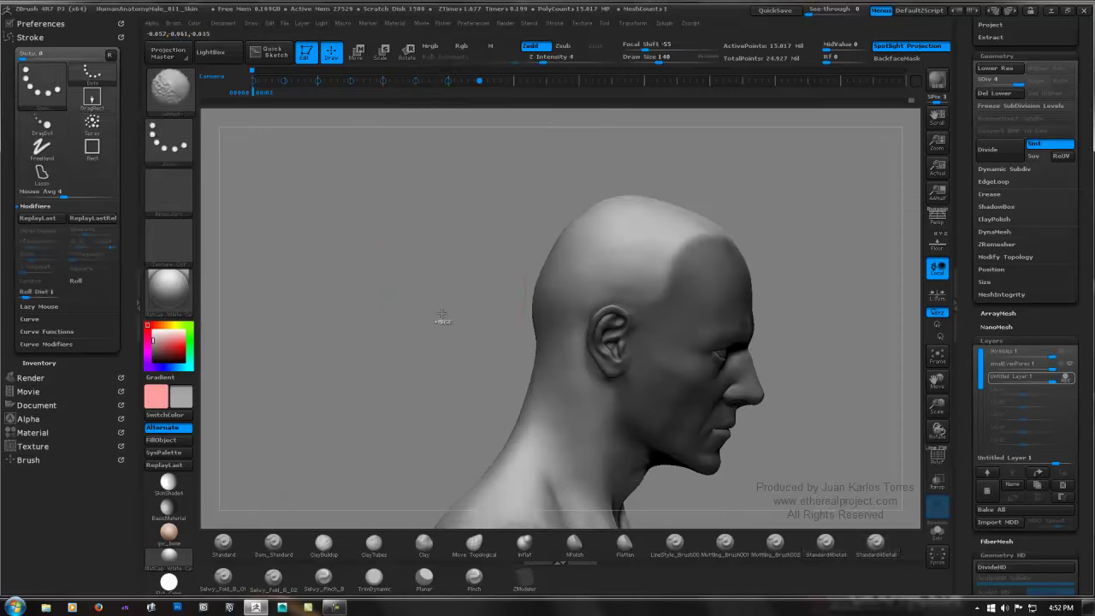
pyautogui.moveTo(440, 317); pyautogui.dragTo(379, 289)
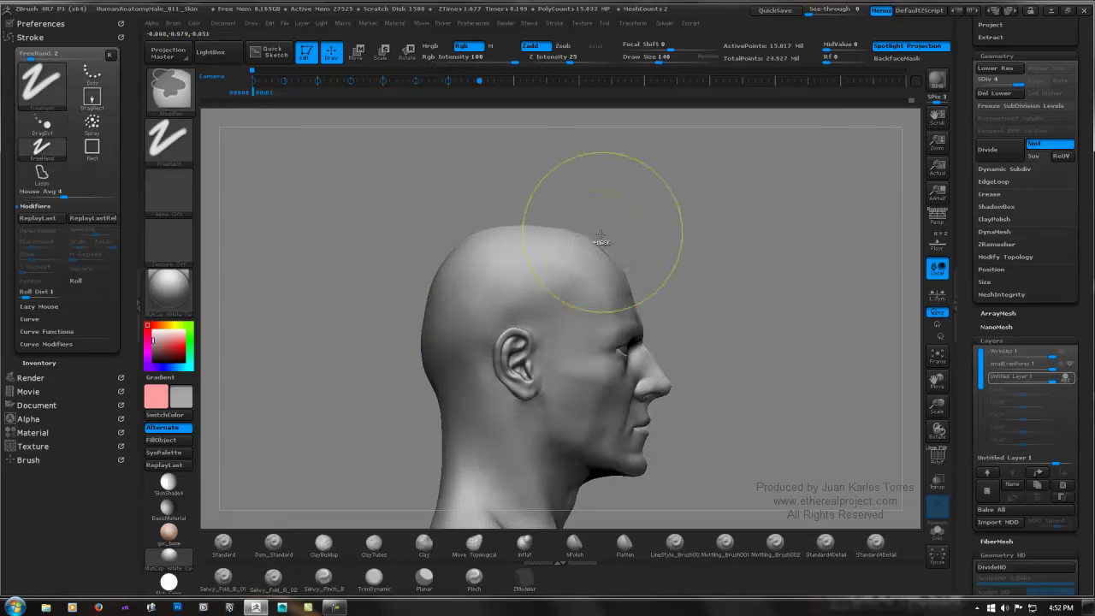
# Step: Try spraying pores over the temple above the front of the ear, and undo the strokes
pyautogui.keyDown('ctrl'); pyautogui.moveTo(605, 238); pyautogui.dragTo(756, 214, button='right'); pyautogui.keyUp('ctrl')
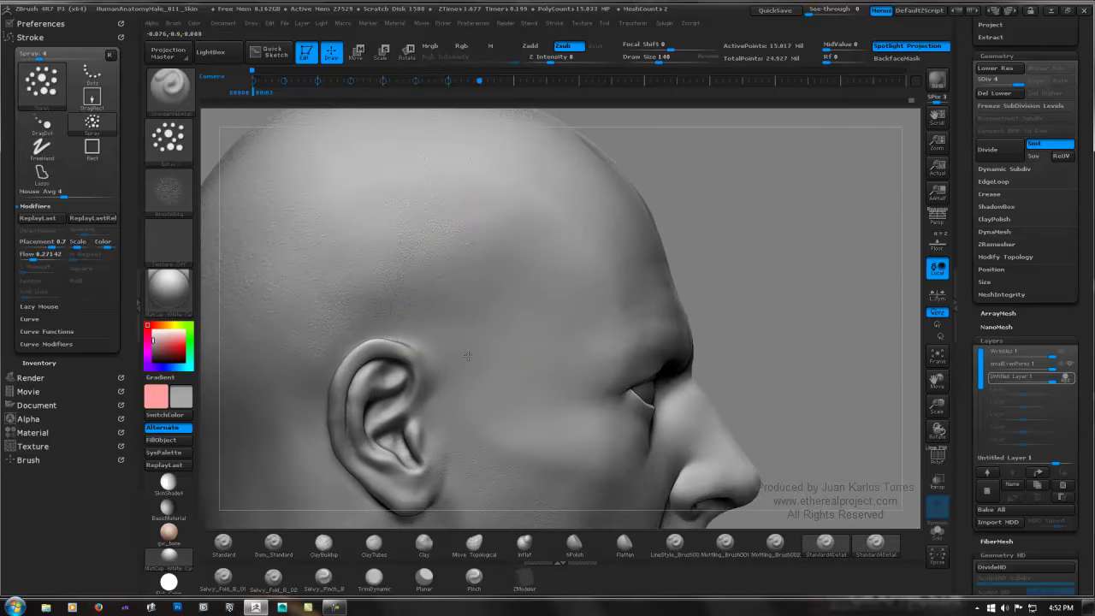
pyautogui.press('ctrl')
pyautogui.press('ctrl')
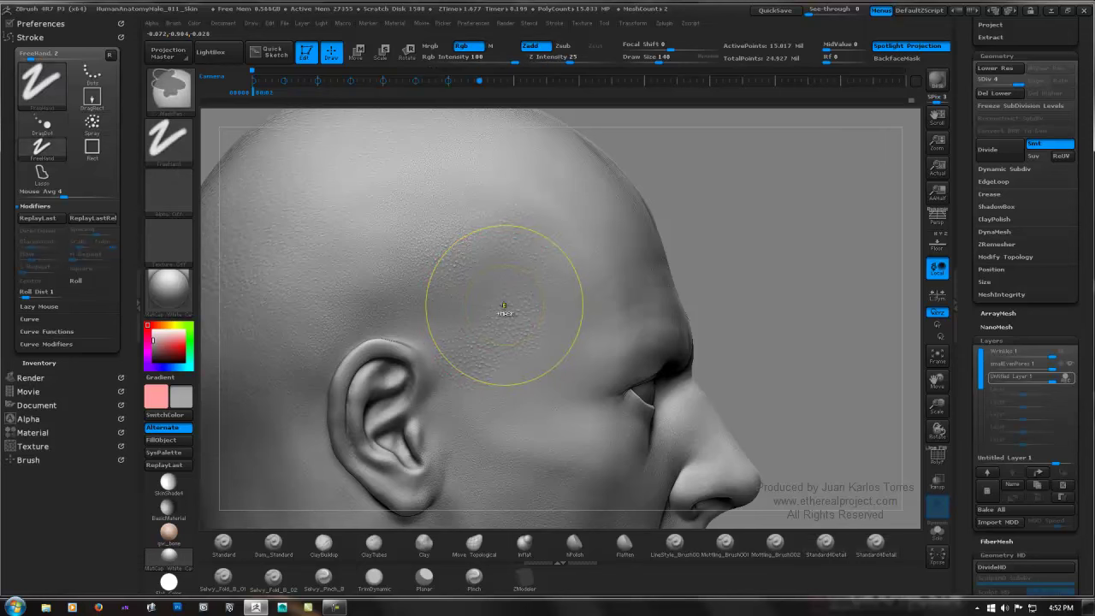
pyautogui.hotkey('ctrl', 'z')
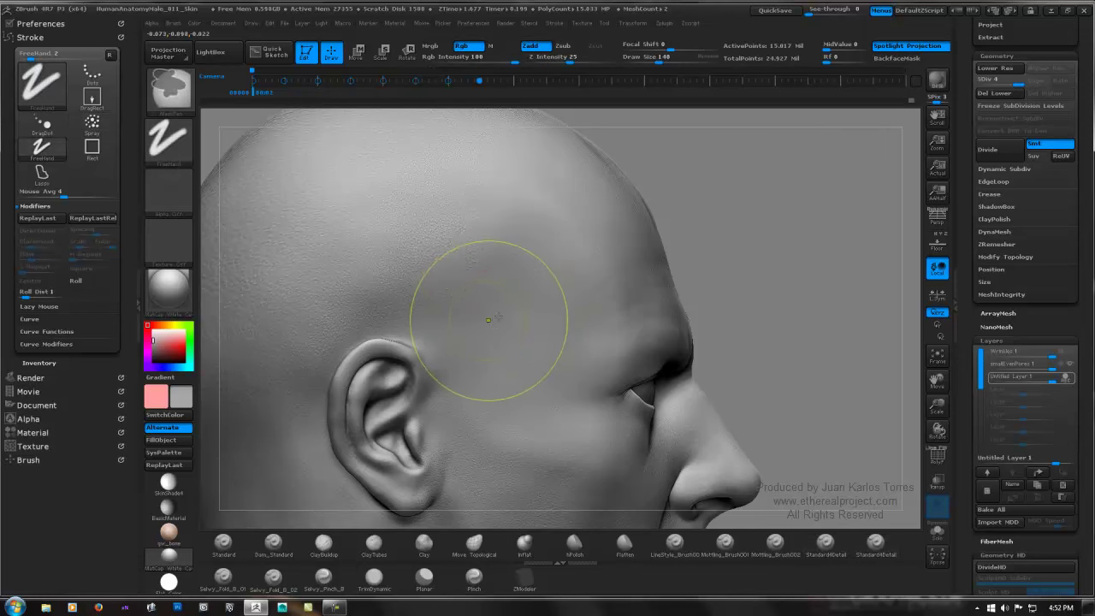
# Step: Spray pores over the temple and the skin in front of the ear, blending them into the scalp pores
pyautogui.keyDown('ctrl'); pyautogui.moveTo(492, 318); pyautogui.dragTo(610, 287, button='right'); pyautogui.keyUp('ctrl')
pyautogui.keyDown('alt'); pyautogui.moveTo(454, 366); pyautogui.dragTo(457, 278, button='right'); pyautogui.keyUp('alt')
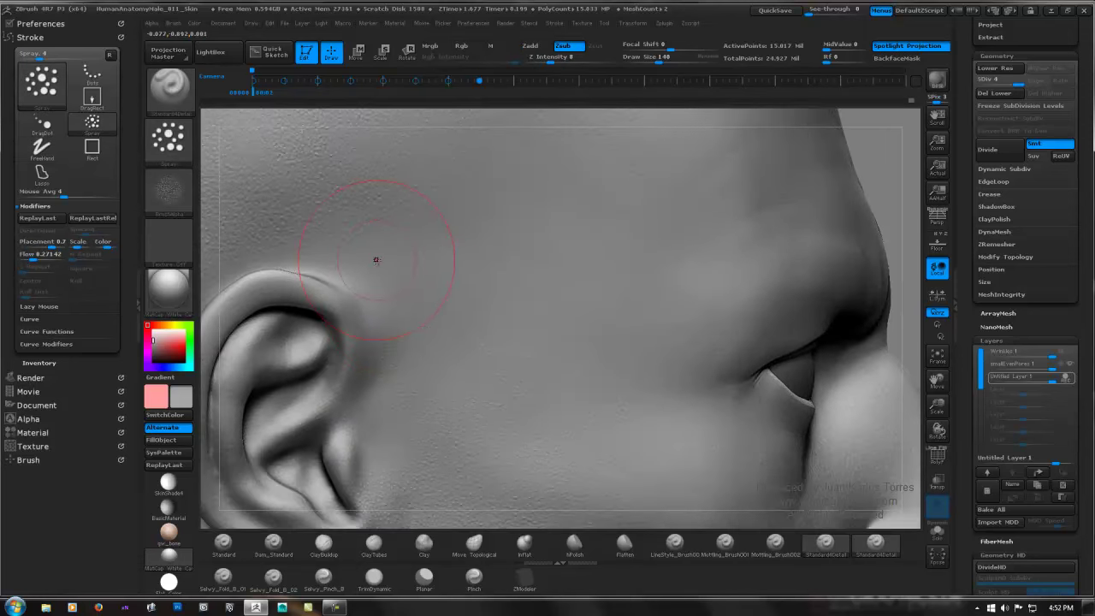
pyautogui.keyDown('ctrl'); pyautogui.moveTo(625, 262); pyautogui.dragTo(575, 256, button='right'); pyautogui.keyUp('ctrl')
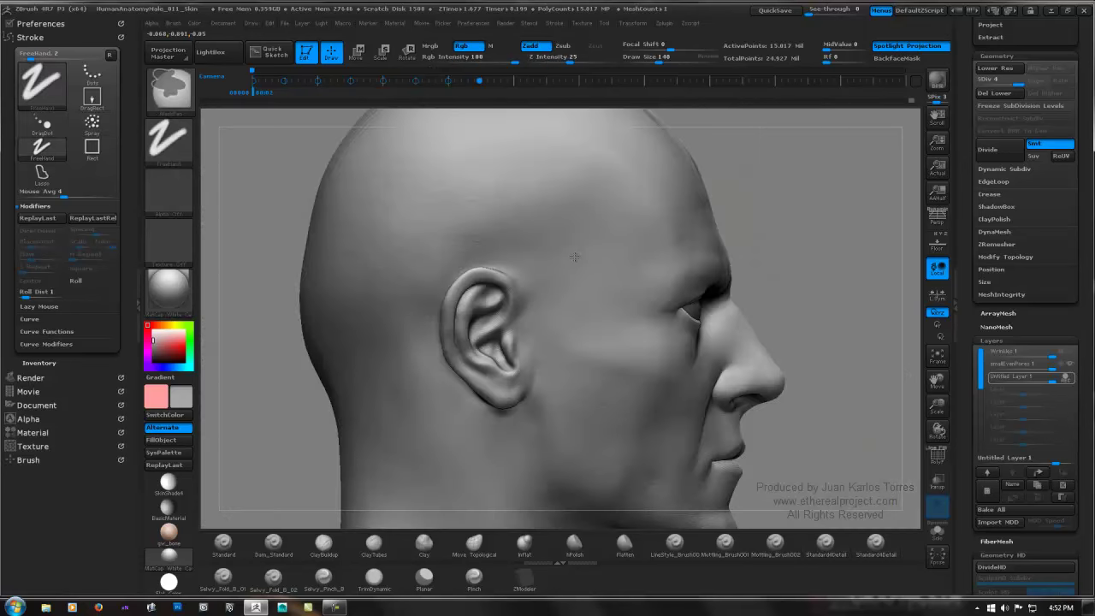
pyautogui.moveTo(673, 235)
pyautogui.keyDown('alt'); pyautogui.mouseDown(button='right')
pyautogui.moveTo(548, 277)
pyautogui.moveTo(704, 299)
pyautogui.mouseUp(button='right'); pyautogui.keyUp('alt')
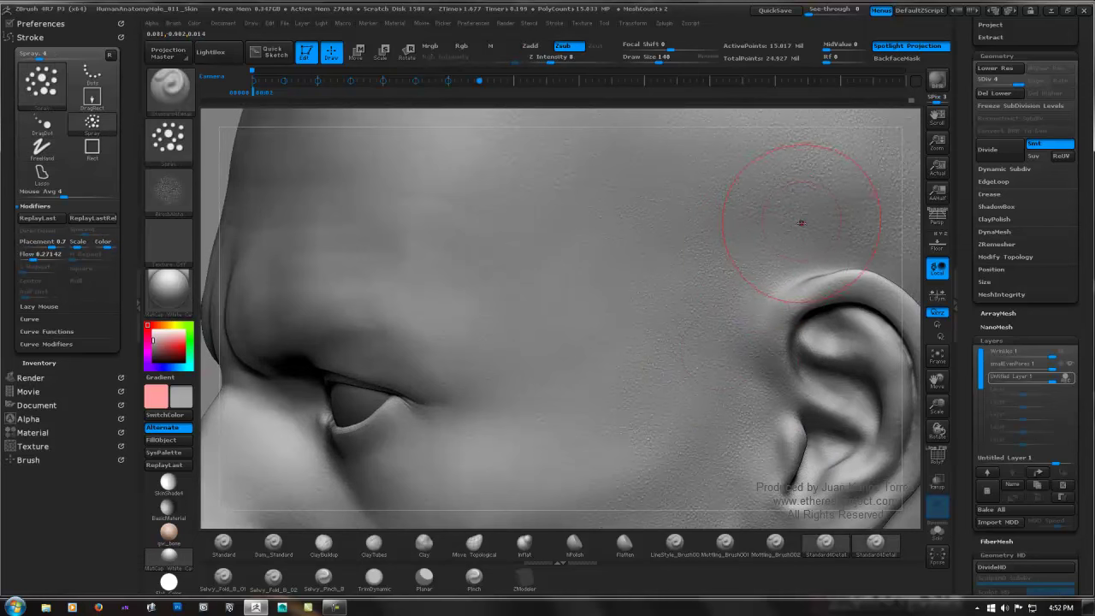
pyautogui.keyDown('alt'); pyautogui.moveTo(802, 223); pyautogui.dragTo(605, 208, button='right'); pyautogui.keyUp('alt')
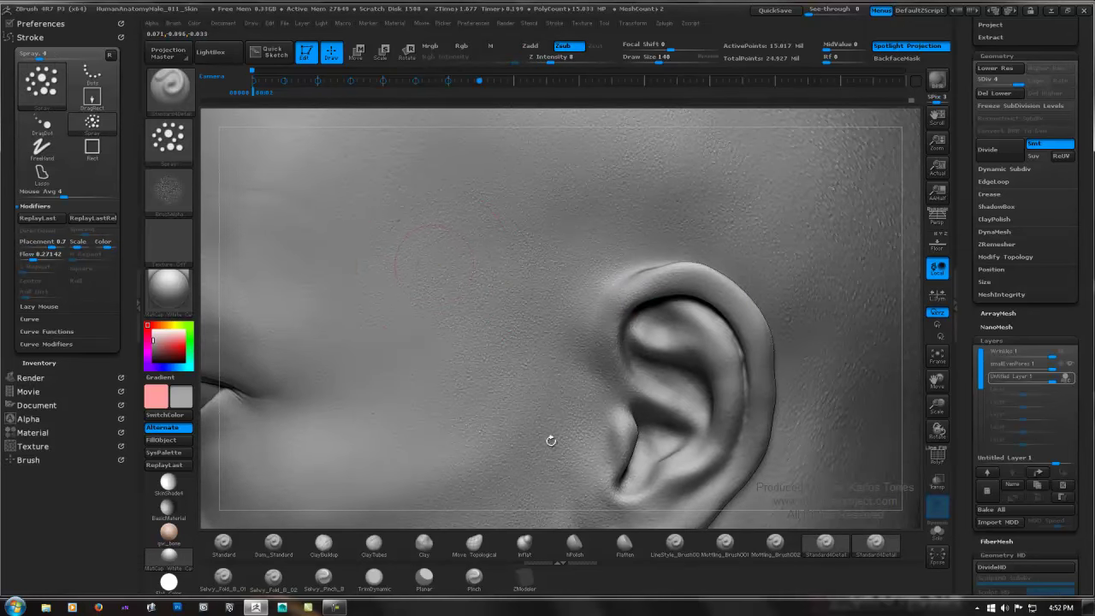
pyautogui.moveTo(541, 332)
pyautogui.keyDown('ctrl'); pyautogui.mouseDown(button='right')
pyautogui.moveTo(396, 260)
pyautogui.moveTo(457, 273)
pyautogui.moveTo(505, 152)
pyautogui.mouseUp(button='right'); pyautogui.keyUp('ctrl')
pyautogui.moveTo(590, 266)
pyautogui.mouseDown(button='right')
pyautogui.moveTo(710, 288)
pyautogui.moveTo(641, 282)
pyautogui.mouseUp(button='right')
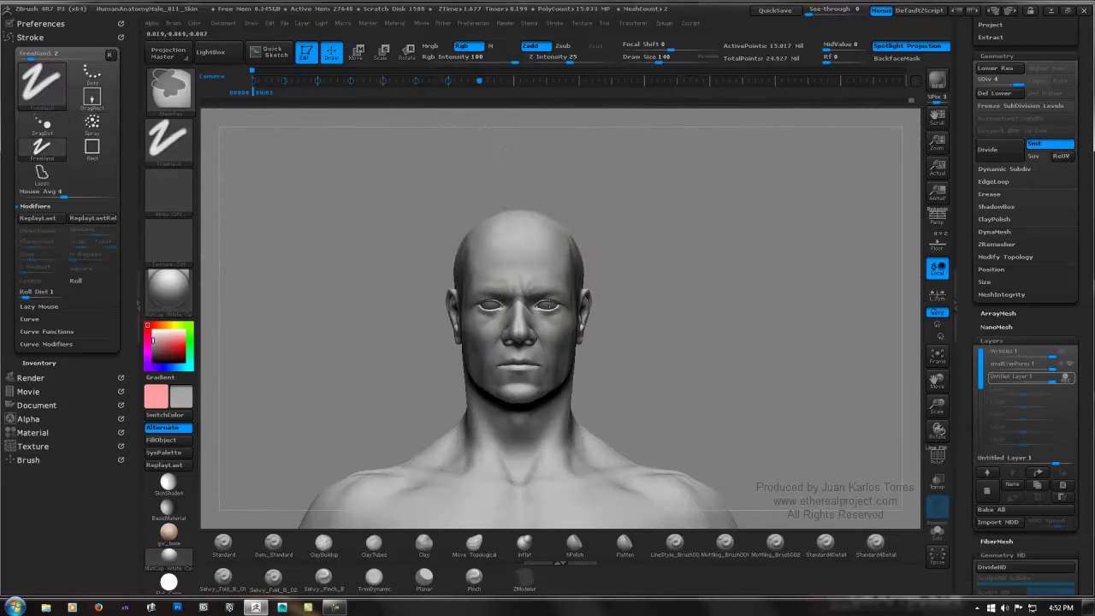
# Step: Spray pores over the side of the face between the cheek and the ear
pyautogui.keyDown('ctrl'); pyautogui.moveTo(520, 236); pyautogui.dragTo(531, 327, button='right'); pyautogui.keyUp('ctrl')
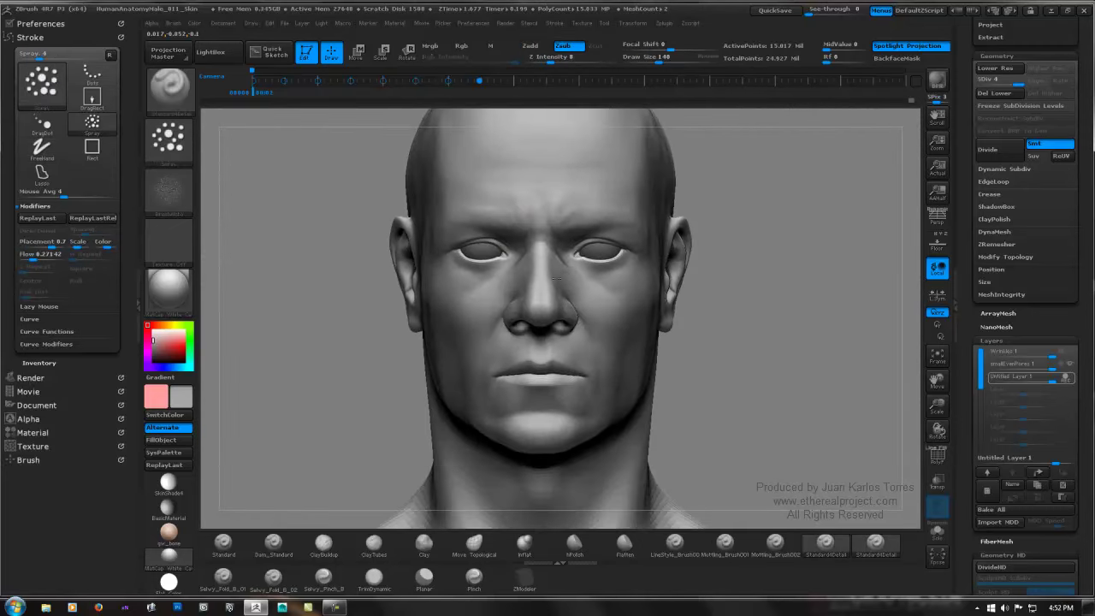
pyautogui.moveTo(479, 282); pyautogui.dragTo(565, 274, button='right')
pyautogui.moveTo(565, 343)
pyautogui.keyDown('ctrl'); pyautogui.mouseDown(button='right')
pyautogui.moveTo(559, 298)
pyautogui.moveTo(677, 198)
pyautogui.mouseUp(button='right'); pyautogui.keyUp('ctrl')
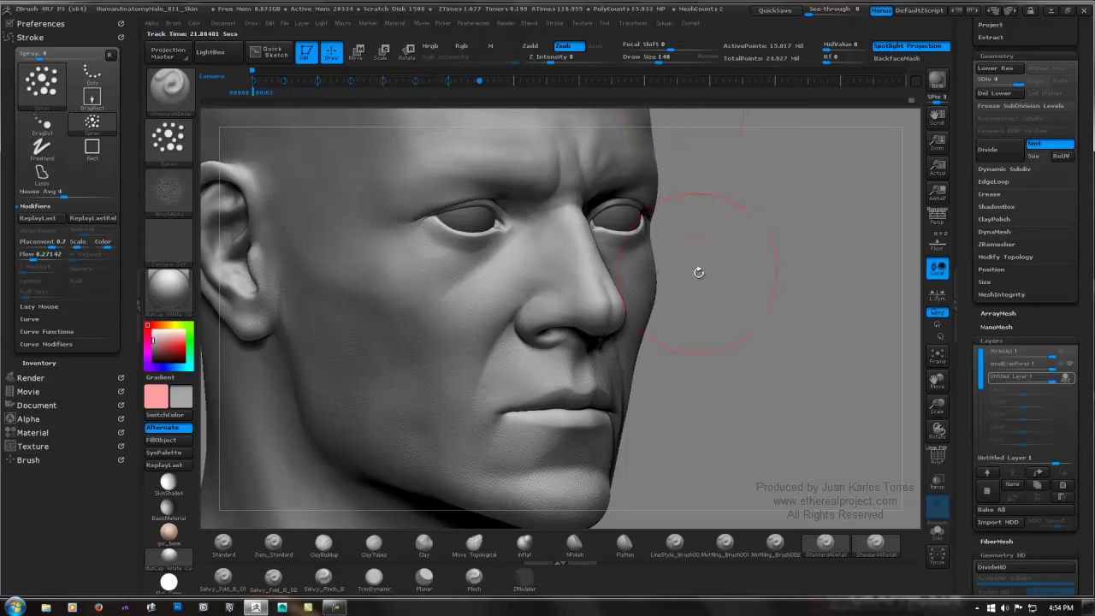
pyautogui.moveTo(715, 278)
pyautogui.mouseDown()
pyautogui.moveTo(776, 312)
pyautogui.moveTo(794, 303)
pyautogui.mouseUp()
pyautogui.keyDown('alt'); pyautogui.moveTo(577, 313); pyautogui.dragTo(743, 231); pyautogui.keyUp('alt')
pyautogui.moveTo(531, 289); pyautogui.dragTo(479, 282)
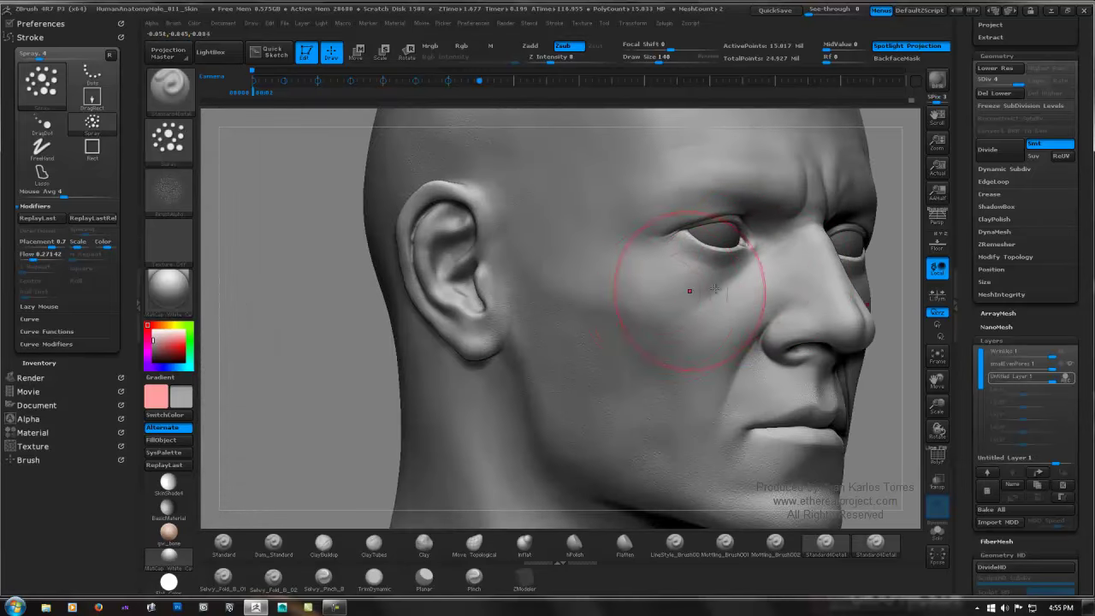
# Step: Smooth the pores along the edge where the cheek meets the front of the ear
pyautogui.keyDown('ctrl'); pyautogui.moveTo(521, 317); pyautogui.dragTo(514, 317, button='right'); pyautogui.keyUp('ctrl')
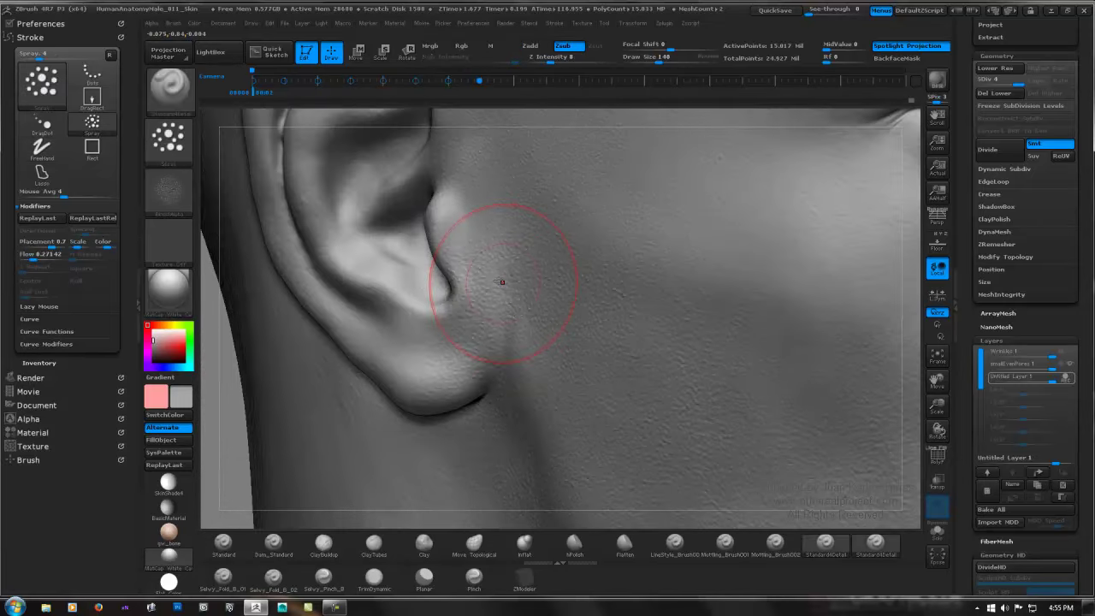
pyautogui.keyDown('shift'); pyautogui.moveTo(467, 248); pyautogui.dragTo(466, 251); pyautogui.keyUp('shift')
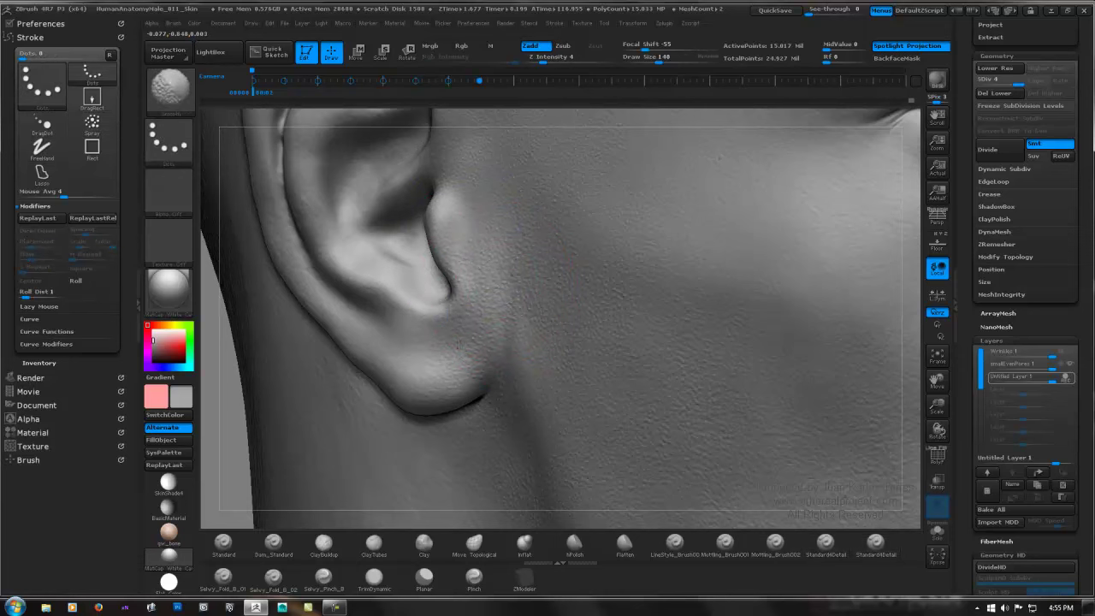
pyautogui.moveTo(476, 313); pyautogui.dragTo(496, 303, button='right')
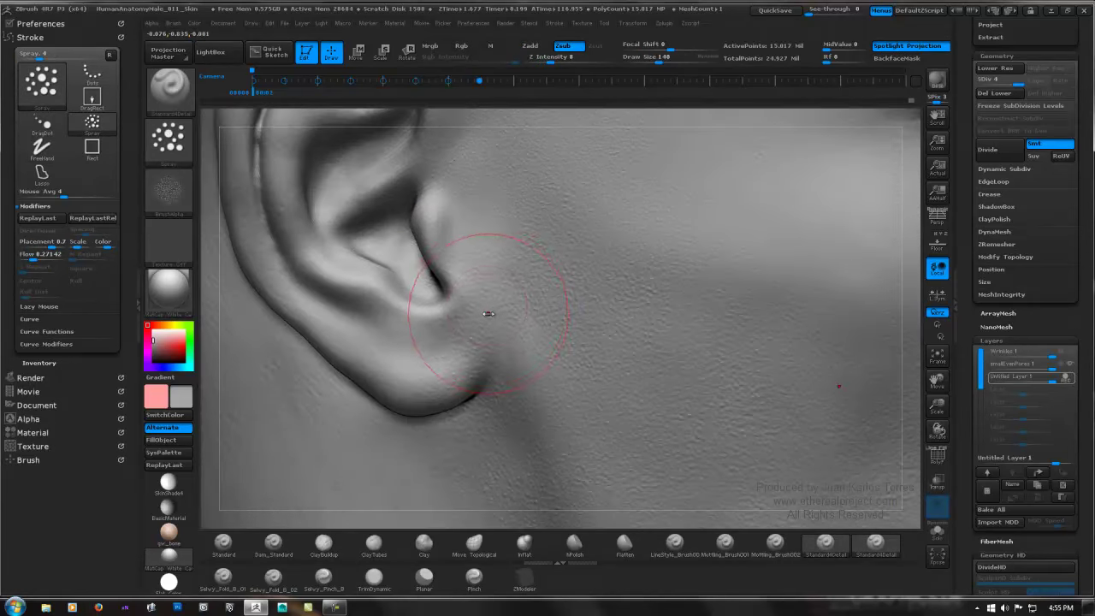
# Step: Smooth the pores off the earlobe area with the Smooth brush's Z Intensity at 50, and reduce that intensity again
pyautogui.keyDown('shift'); pyautogui.moveTo(548, 59); pyautogui.dragTo(592, 57); pyautogui.keyUp('shift')
pyautogui.keyDown('shift'); pyautogui.moveTo(454, 334); pyautogui.dragTo(454, 340); pyautogui.keyUp('shift')
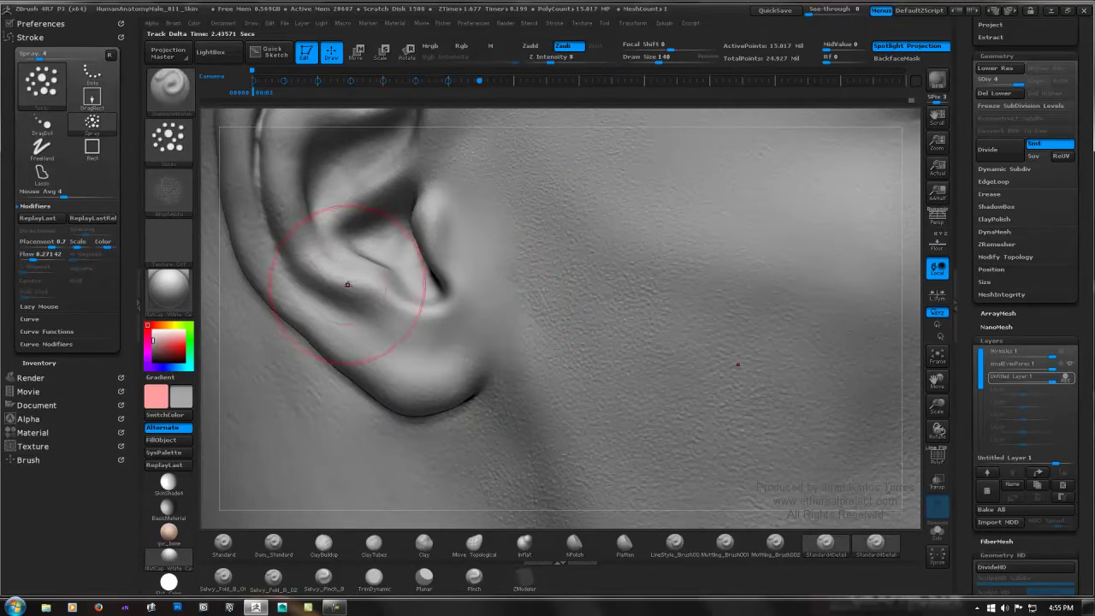
pyautogui.moveTo(428, 331); pyautogui.dragTo(395, 298)
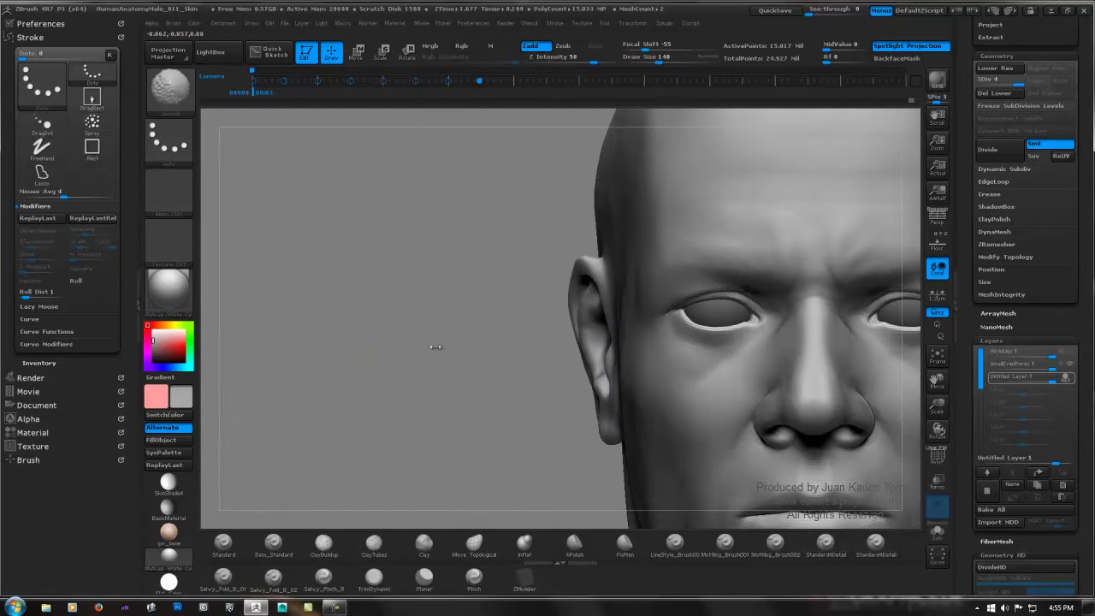
pyautogui.click(555, 56)
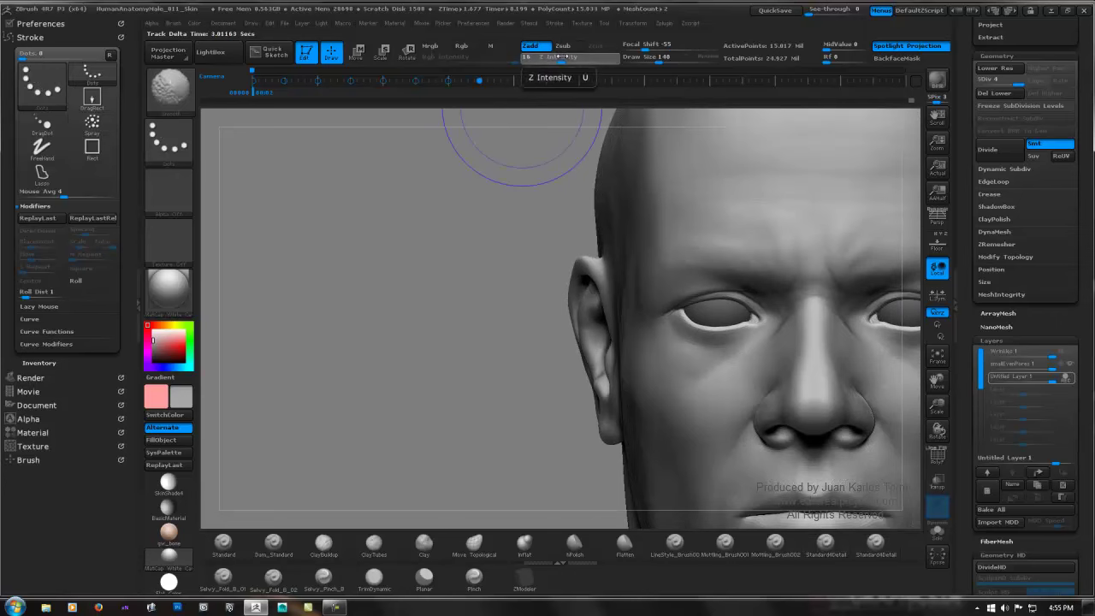
pyautogui.click(564, 57)
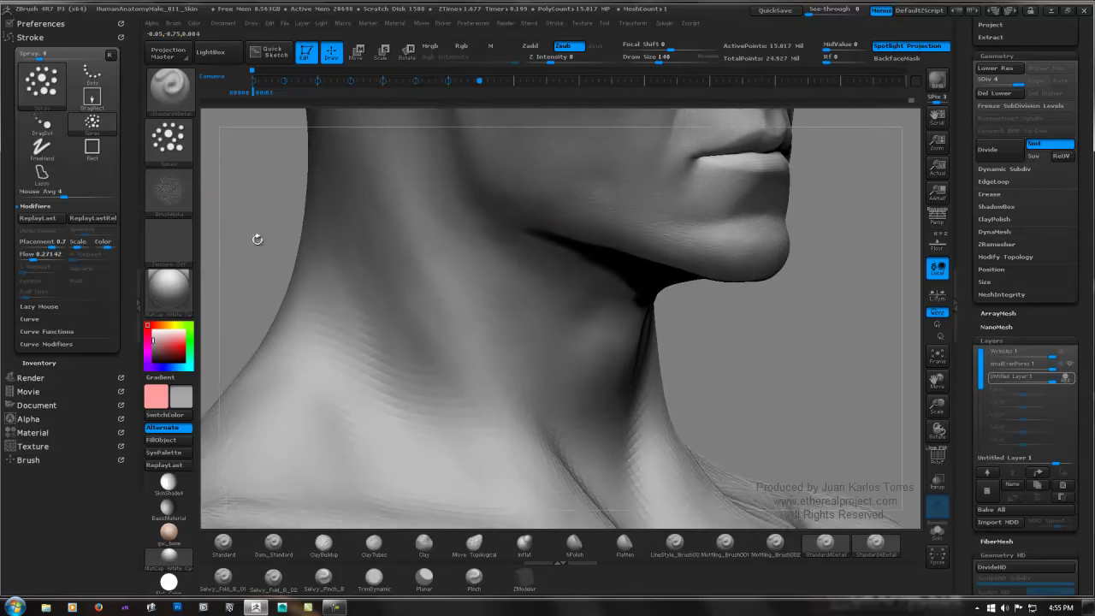
# Step: Choose the SW_Wrinkles_04 alpha for the detail brush
pyautogui.click(170, 192)
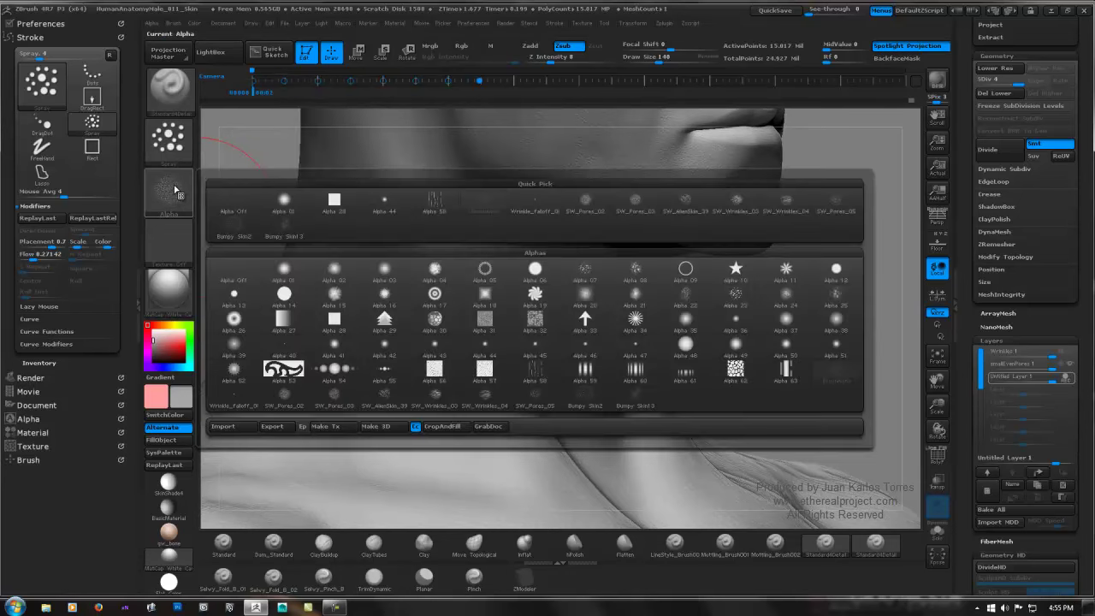
pyautogui.moveTo(433, 205)
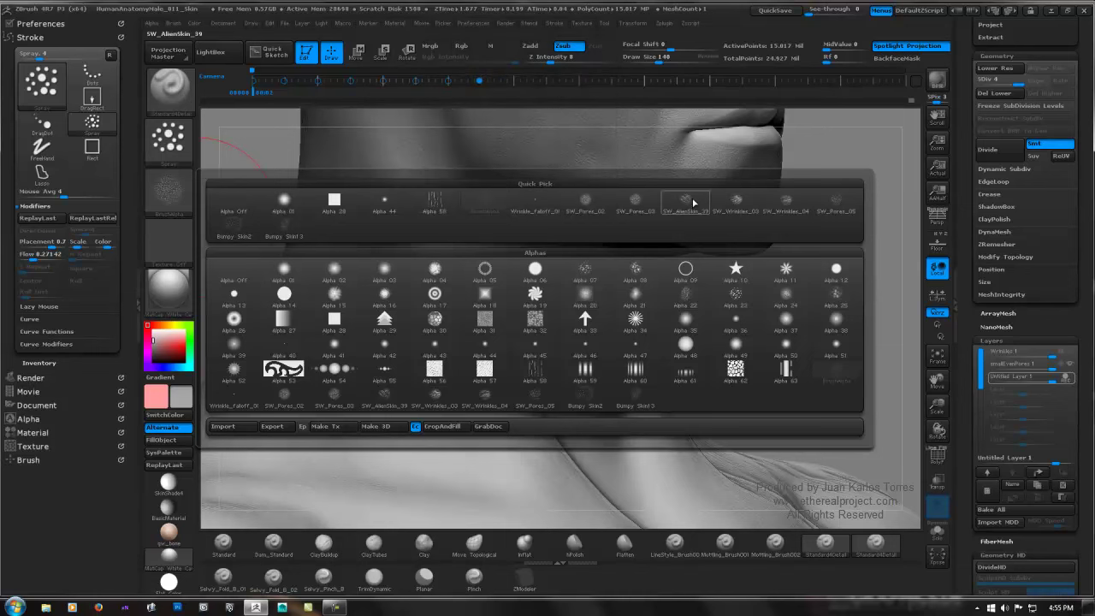
pyautogui.moveTo(685, 205)
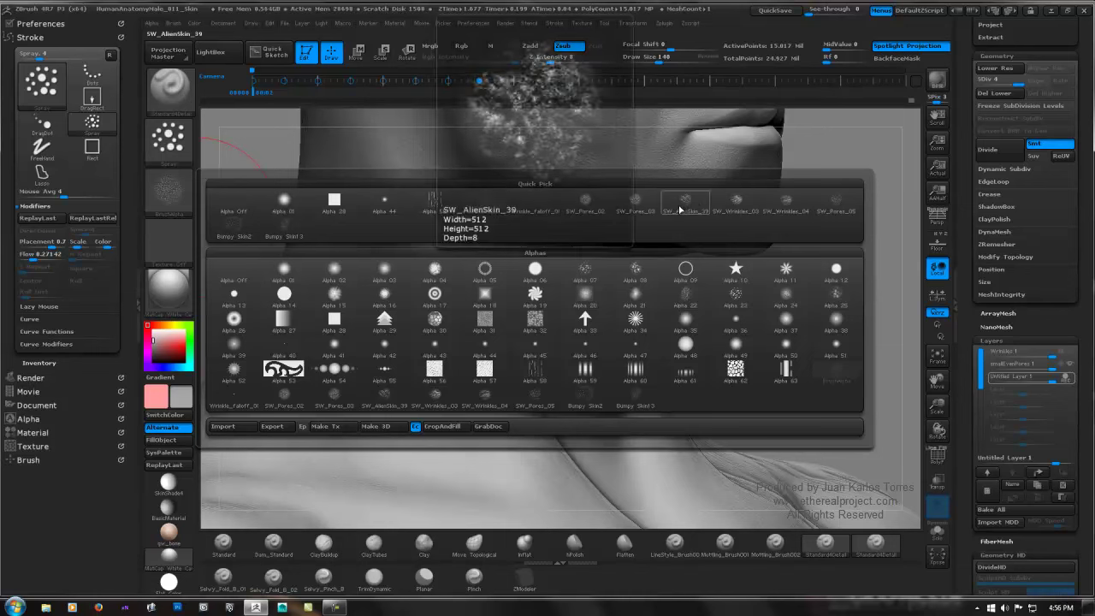
pyautogui.click(786, 208)
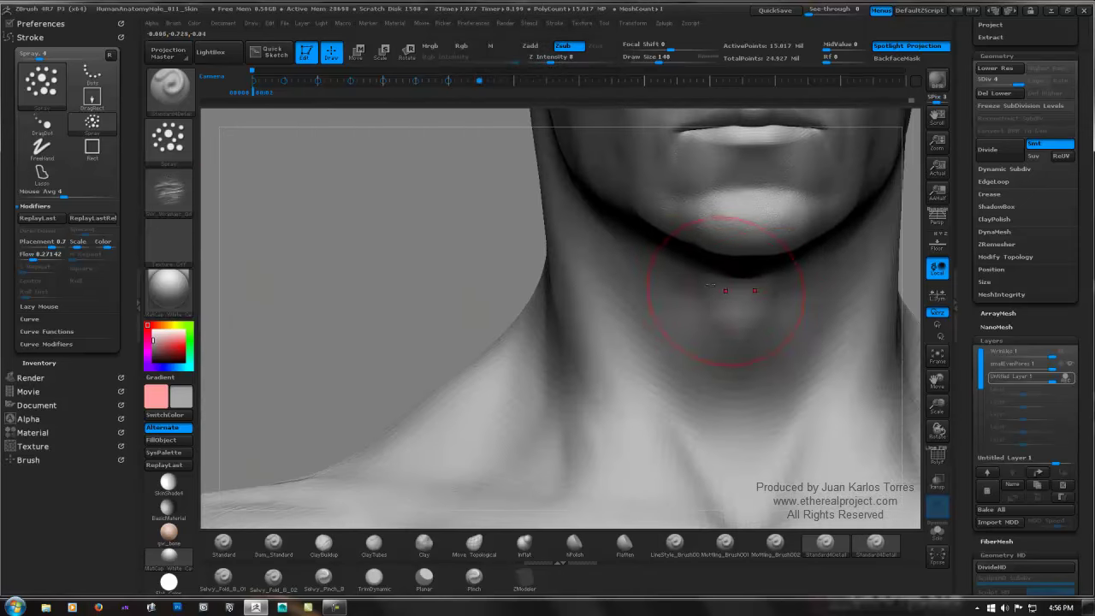
# Step: Try spraying the wrinkle alpha across the front of the neck below the chin, and undo it
pyautogui.moveTo(726, 291)
pyautogui.keyDown('alt'); pyautogui.mouseDown(button='right')
pyautogui.moveTo(545, 245)
pyautogui.moveTo(773, 232)
pyautogui.moveTo(419, 237)
pyautogui.mouseUp(button='right'); pyautogui.keyUp('alt')
pyautogui.click(169, 142)
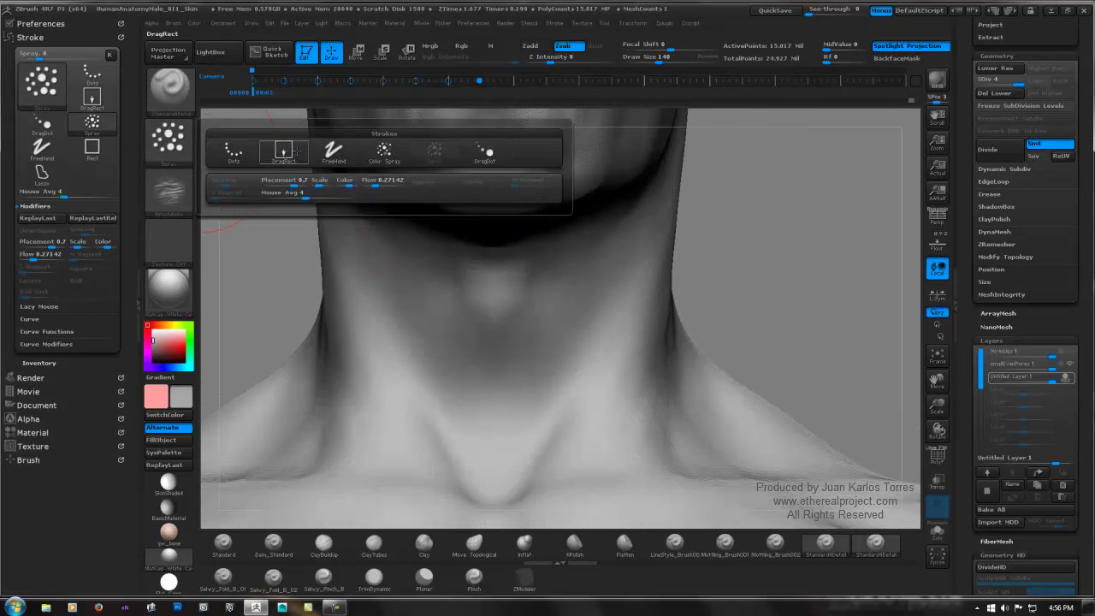
pyautogui.moveTo(773, 256); pyautogui.dragTo(667, 264)
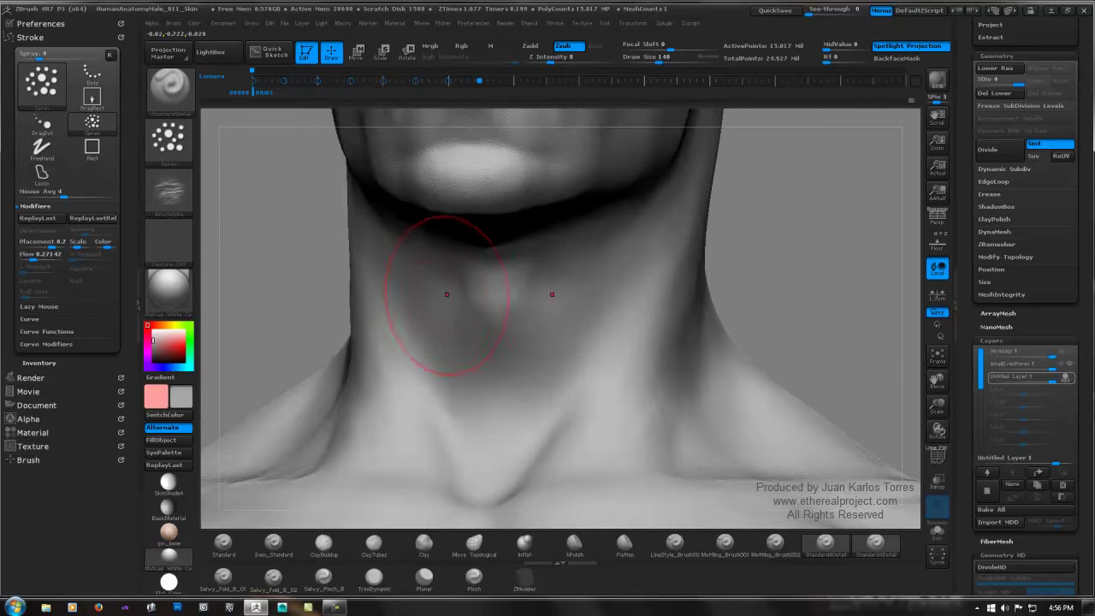
pyautogui.moveTo(447, 294)
pyautogui.mouseDown(button='right')
pyautogui.moveTo(501, 308)
pyautogui.moveTo(492, 304)
pyautogui.mouseUp(button='right')
pyautogui.moveTo(439, 294); pyautogui.dragTo(503, 305)
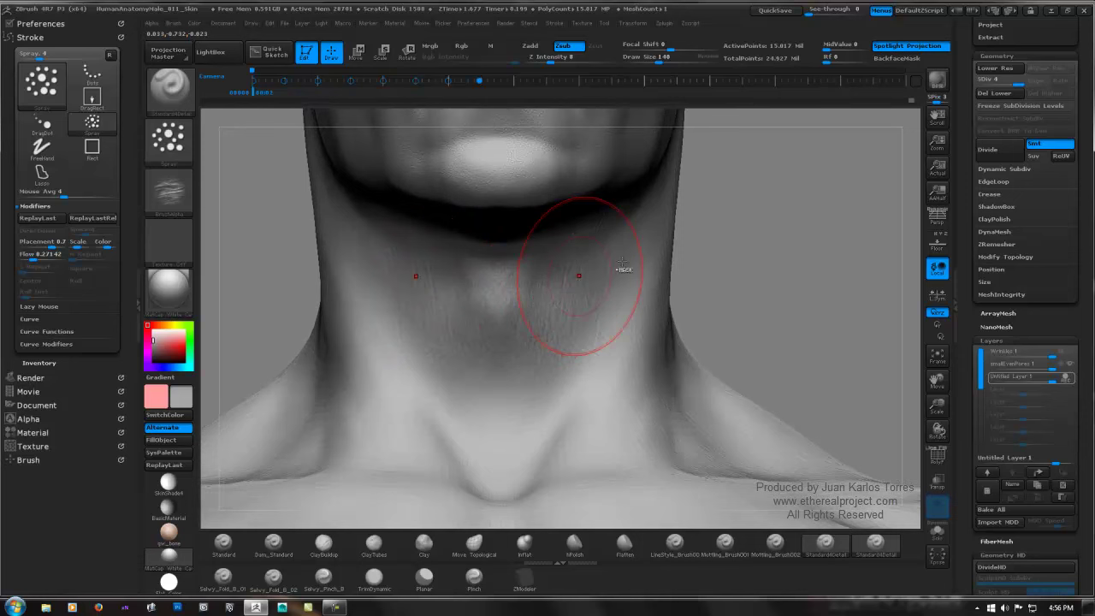
pyautogui.hotkey('ctrl', 'z')
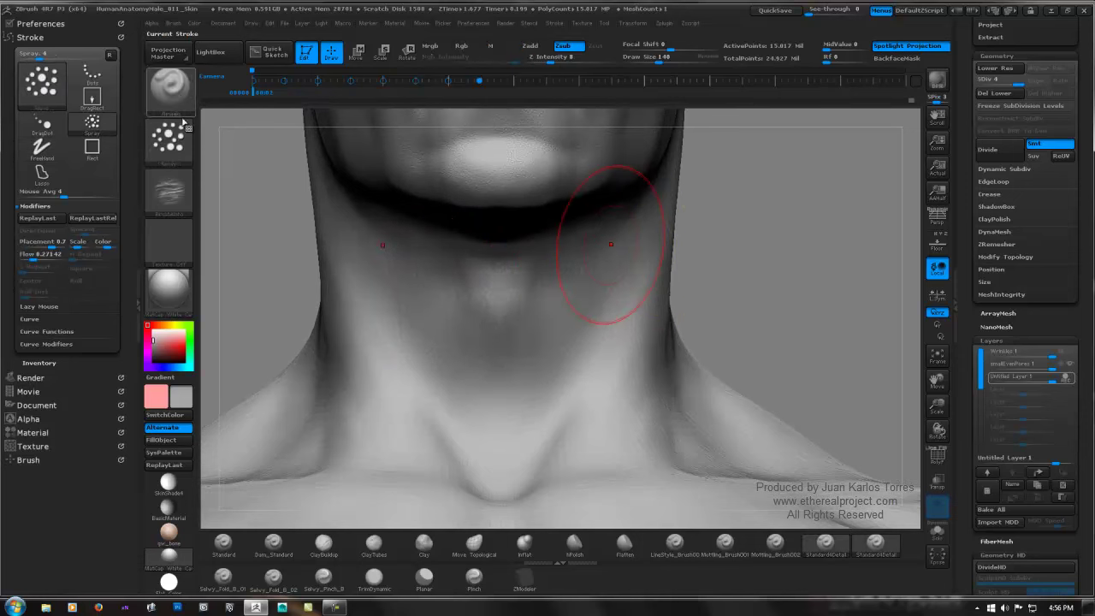
# Step: Switch the brush stroke to DragRect and try stamping the wrinkle alpha on the front of the neck
pyautogui.click(183, 137)
pyautogui.click(280, 154)
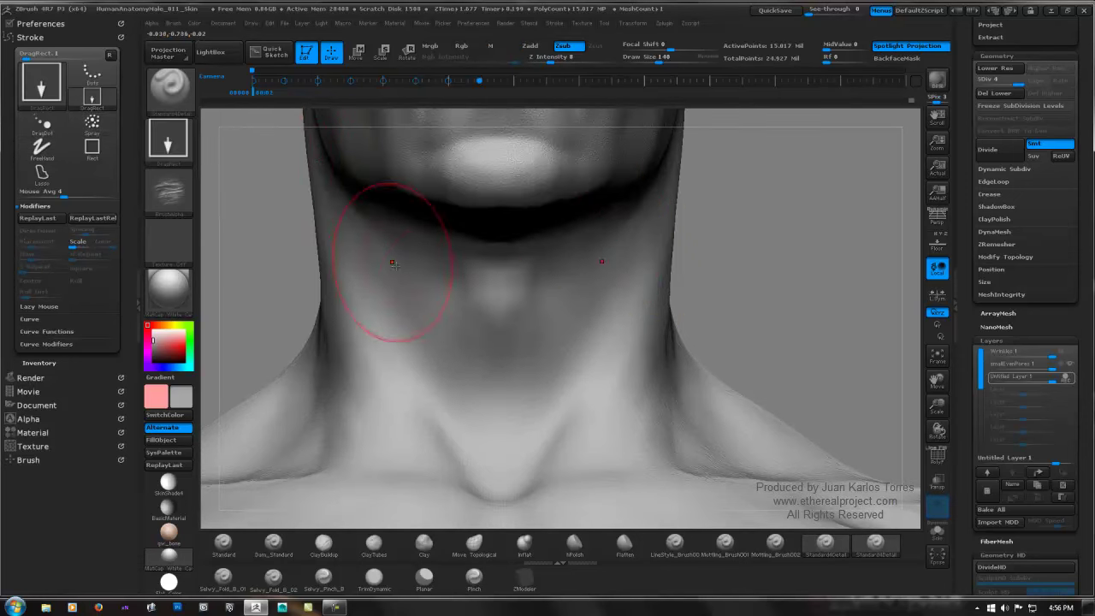
pyautogui.moveTo(422, 296); pyautogui.dragTo(506, 305)
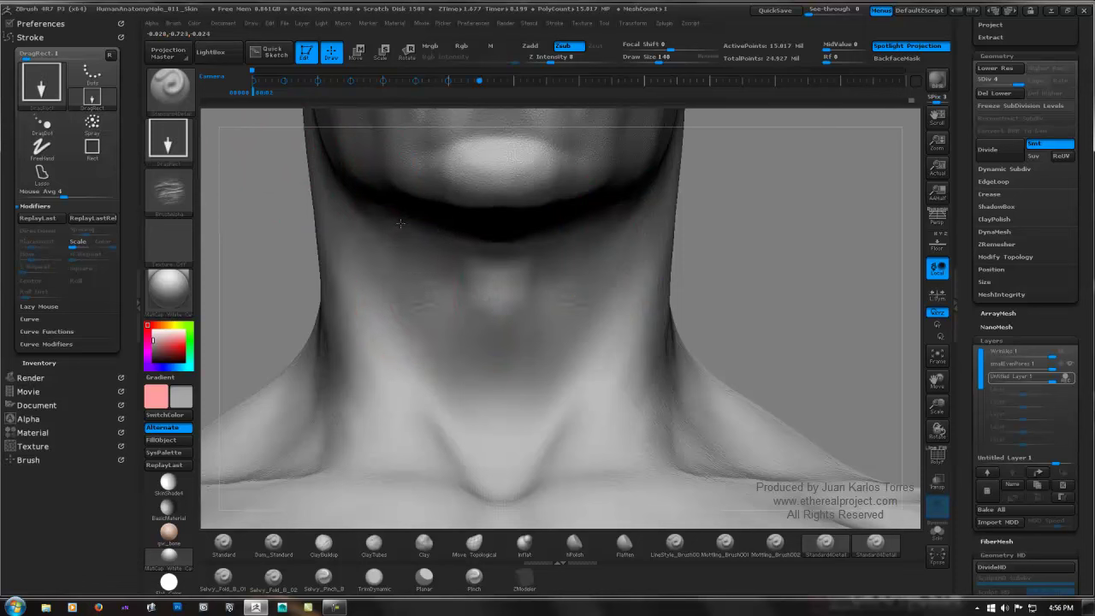
pyautogui.press('ctrl')
pyautogui.keyDown('ctrl'); pyautogui.moveTo(237, 161); pyautogui.dragTo(222, 157); pyautogui.keyUp('ctrl')
# Step: Set the detail brush's Z Intensity to 3 and stamp the wrinkle alpha on the front and side of the neck
pyautogui.click(540, 60)
pyautogui.moveTo(606, 275); pyautogui.dragTo(626, 313)
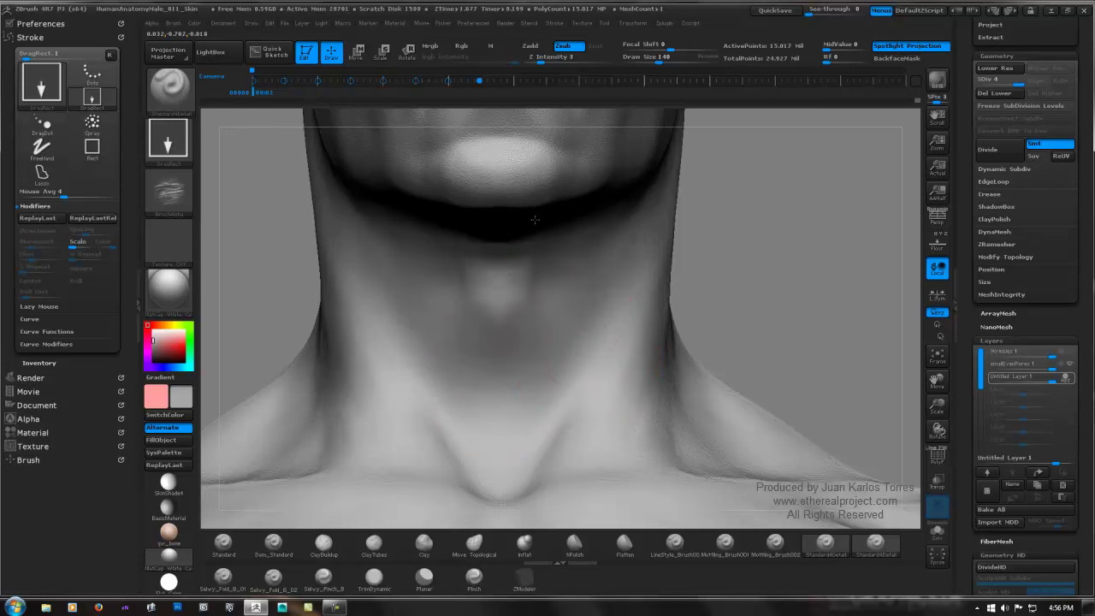
pyautogui.moveTo(719, 205); pyautogui.dragTo(855, 208)
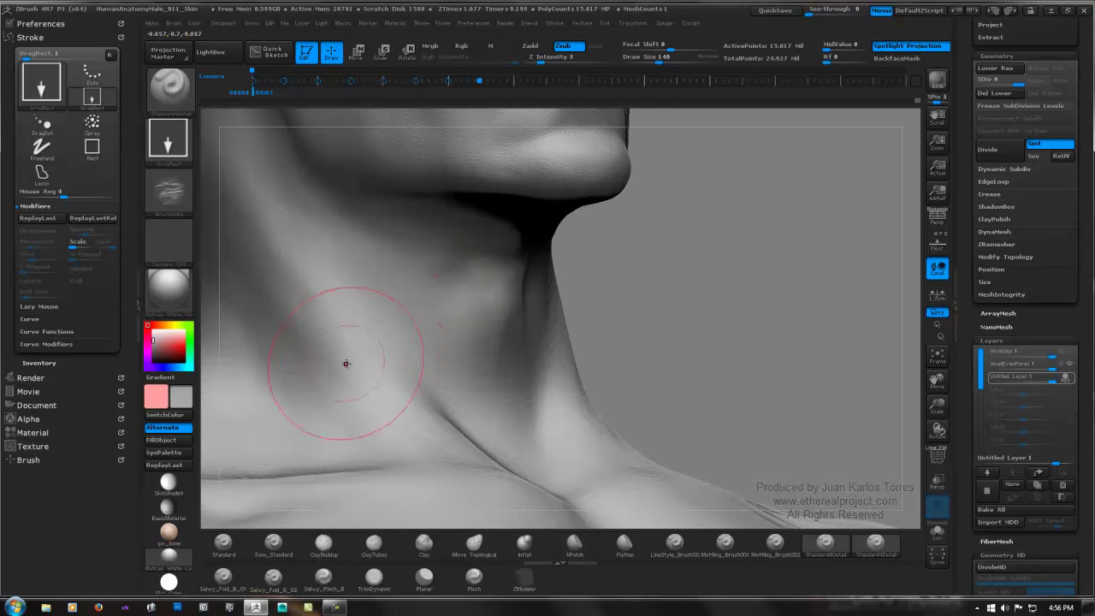
pyautogui.moveTo(346, 364); pyautogui.dragTo(346, 288)
pyautogui.moveTo(804, 248); pyautogui.dragTo(623, 261)
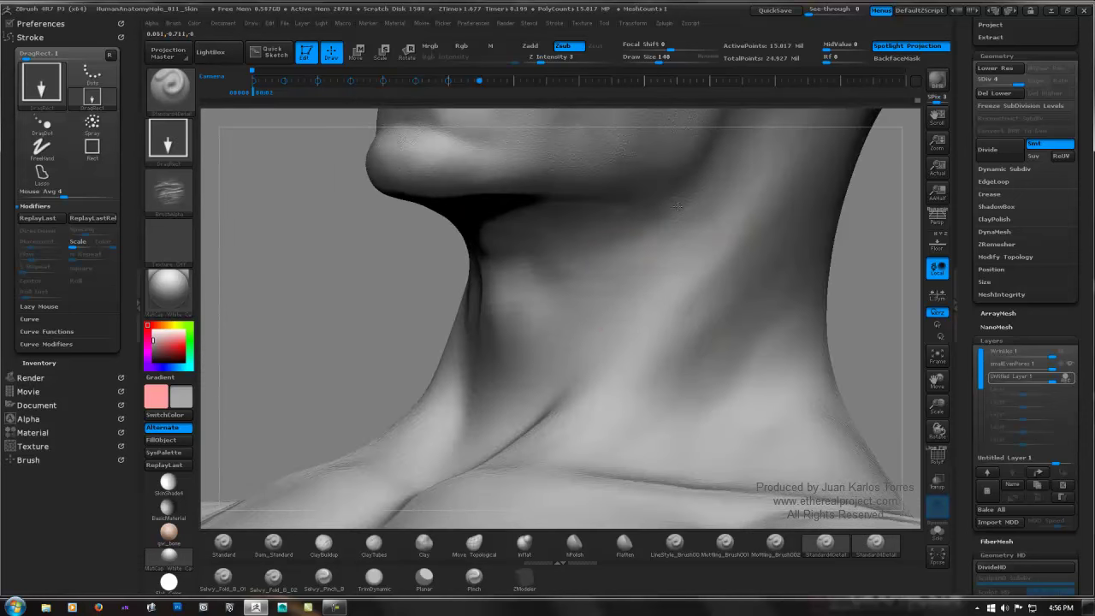
pyautogui.keyDown('alt'); pyautogui.moveTo(590, 342); pyautogui.dragTo(535, 206, button='right'); pyautogui.keyUp('alt')
pyautogui.keyDown('ctrl'); pyautogui.moveTo(521, 251); pyautogui.dragTo(563, 350, button='right'); pyautogui.keyUp('ctrl')
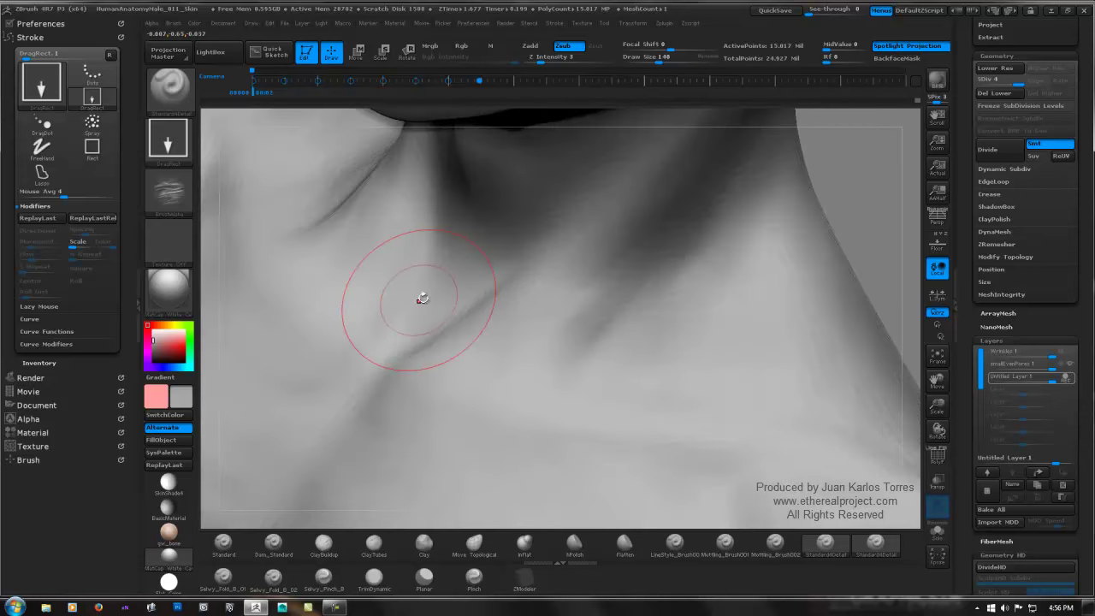
pyautogui.keyDown('ctrl'); pyautogui.moveTo(437, 225); pyautogui.dragTo(600, 200, button='right'); pyautogui.keyUp('ctrl')
pyautogui.keyDown('shift'); pyautogui.moveTo(756, 195); pyautogui.dragTo(731, 247, button='right'); pyautogui.keyUp('shift')
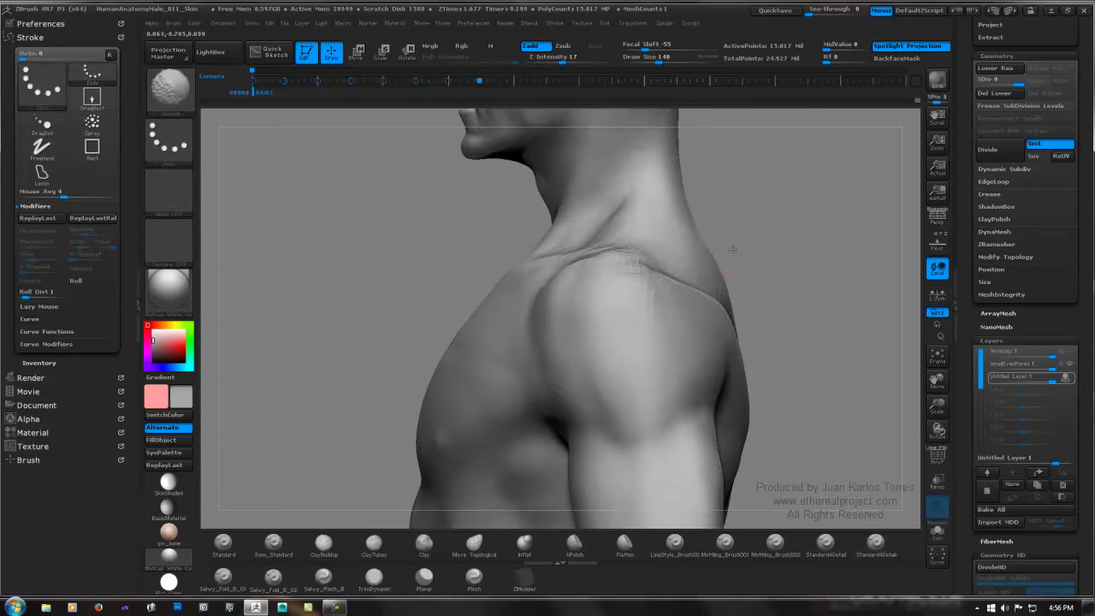
pyautogui.keyDown('alt'); pyautogui.moveTo(628, 276); pyautogui.dragTo(526, 486, button='right'); pyautogui.keyUp('alt')
pyautogui.moveTo(511, 295); pyautogui.dragTo(591, 303, button='right')
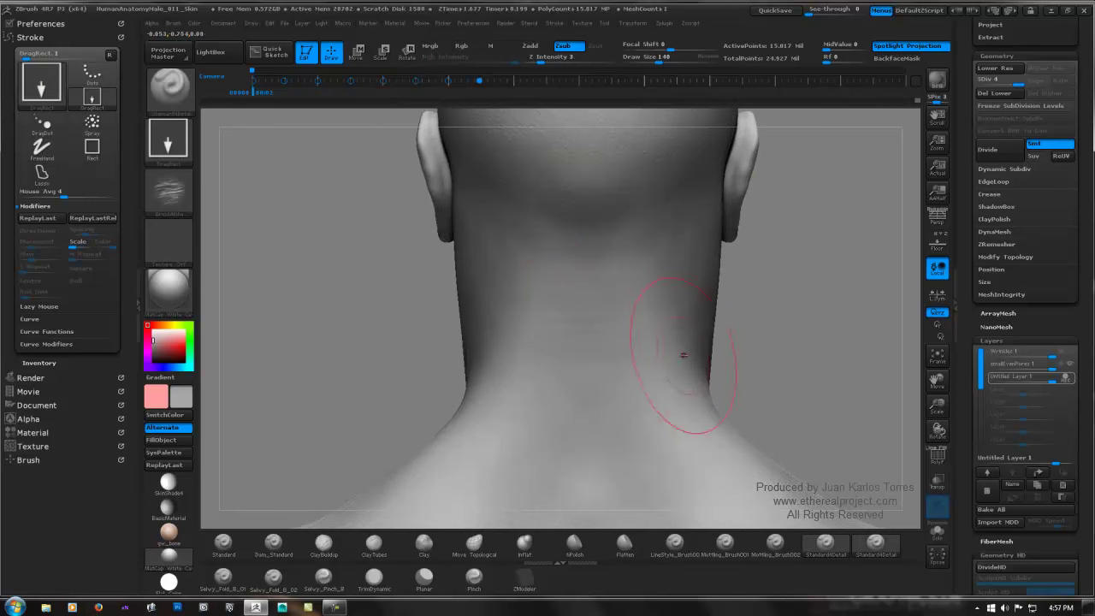
pyautogui.moveTo(756, 237)
pyautogui.keyDown('ctrl'); pyautogui.mouseDown(button='right')
pyautogui.moveTo(624, 242)
pyautogui.moveTo(682, 243)
pyautogui.moveTo(658, 267)
pyautogui.moveTo(705, 240)
pyautogui.moveTo(743, 245)
pyautogui.moveTo(682, 223)
pyautogui.mouseUp(button='right'); pyautogui.keyUp('ctrl')
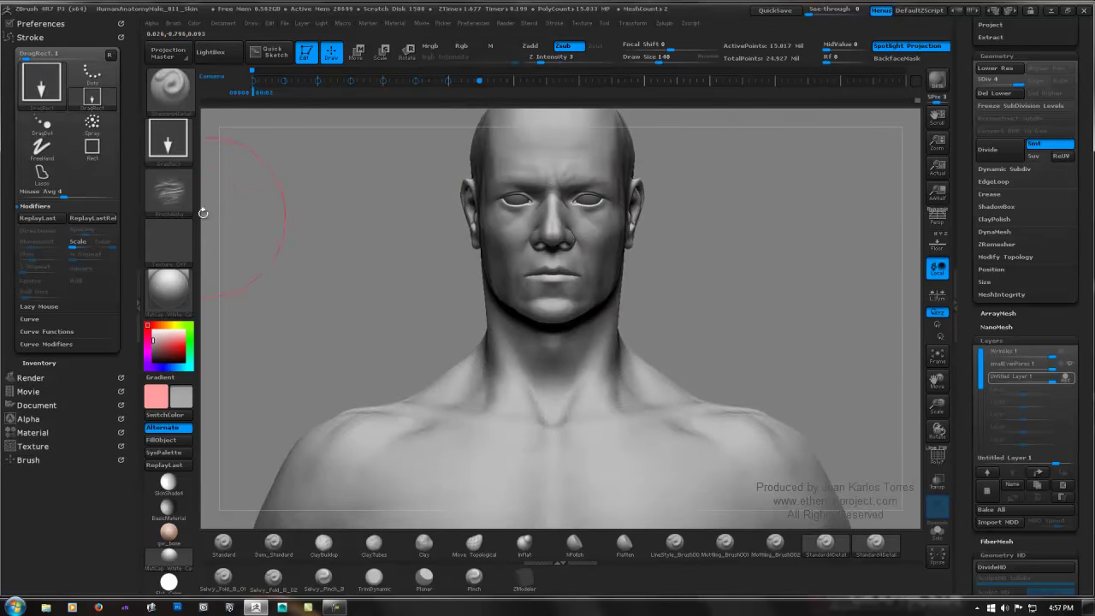
# Step: Add a new sculpt layer above the existing ones for further skin detail on the head
pyautogui.click(171, 193)
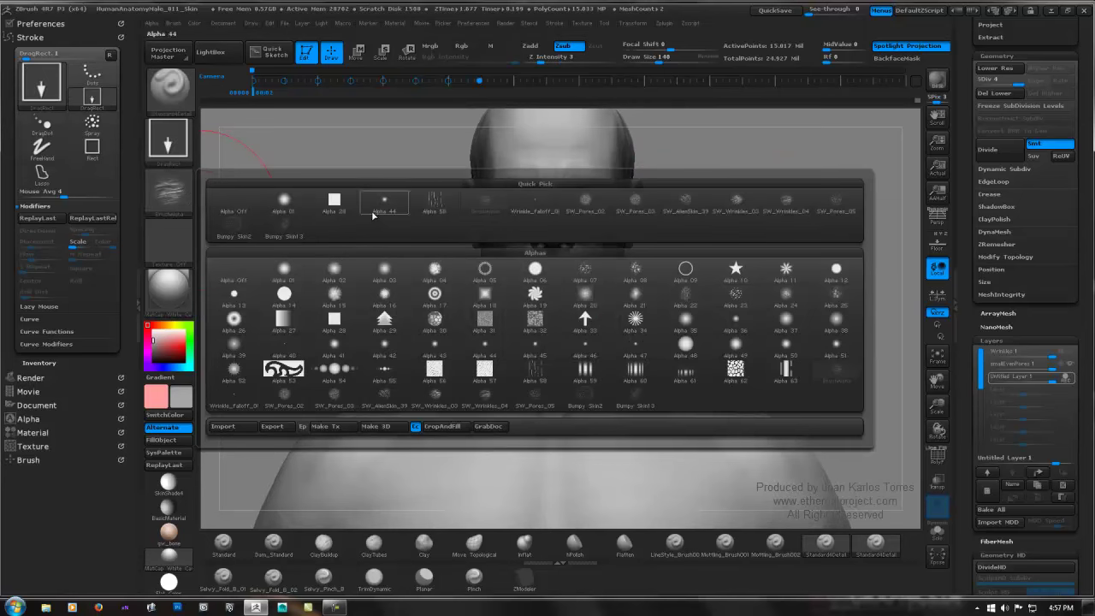
pyautogui.keyDown('ctrl'); pyautogui.moveTo(377, 205); pyautogui.dragTo(374, 225, button='right'); pyautogui.keyUp('ctrl')
pyautogui.keyDown('alt'); pyautogui.moveTo(375, 224); pyautogui.dragTo(384, 317, button='right'); pyautogui.keyUp('alt')
pyautogui.moveTo(370, 267); pyautogui.dragTo(391, 260, button='right')
pyautogui.keyDown('alt'); pyautogui.moveTo(492, 235); pyautogui.dragTo(332, 231, button='right'); pyautogui.keyUp('alt')
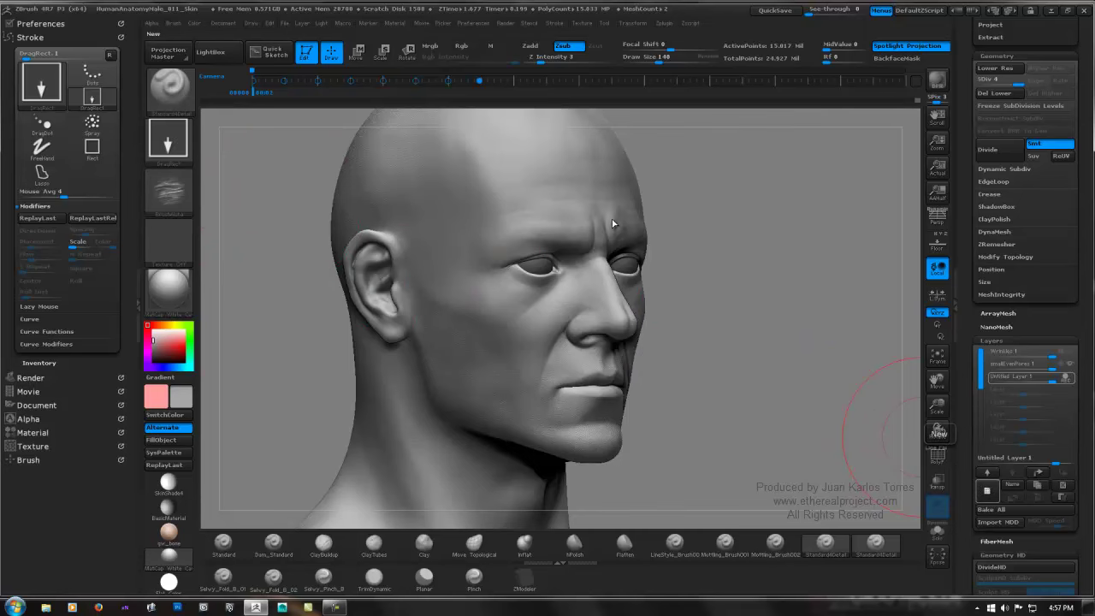
pyautogui.keyDown('ctrl'); pyautogui.moveTo(526, 214); pyautogui.dragTo(571, 204, button='right'); pyautogui.keyUp('ctrl')
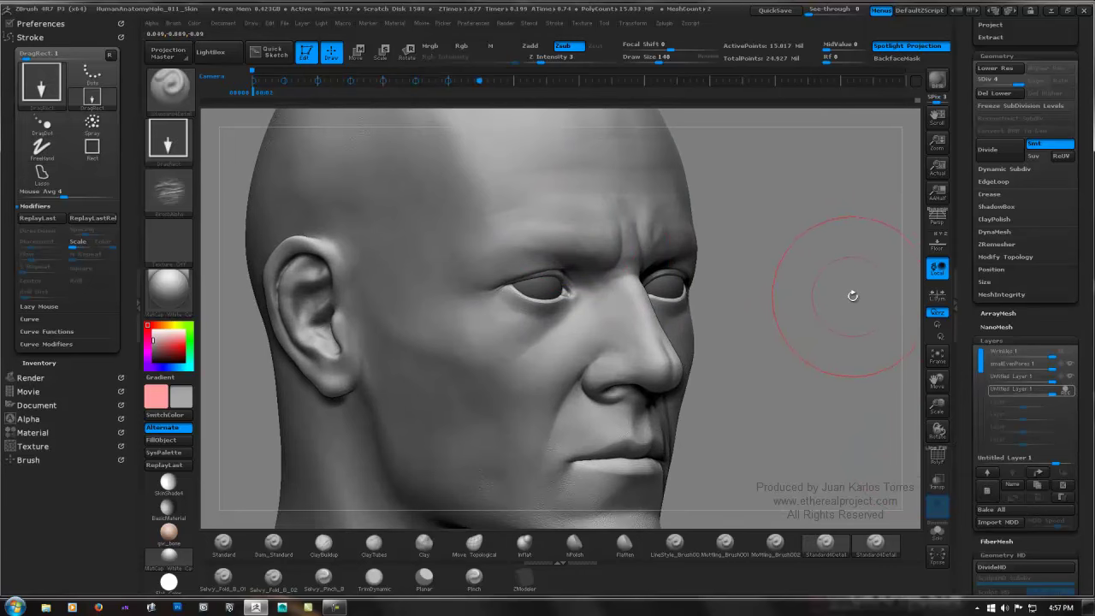
# Step: Choose Alpha 44 for the detail brush and reduce its Draw Size to 50
pyautogui.click(168, 190)
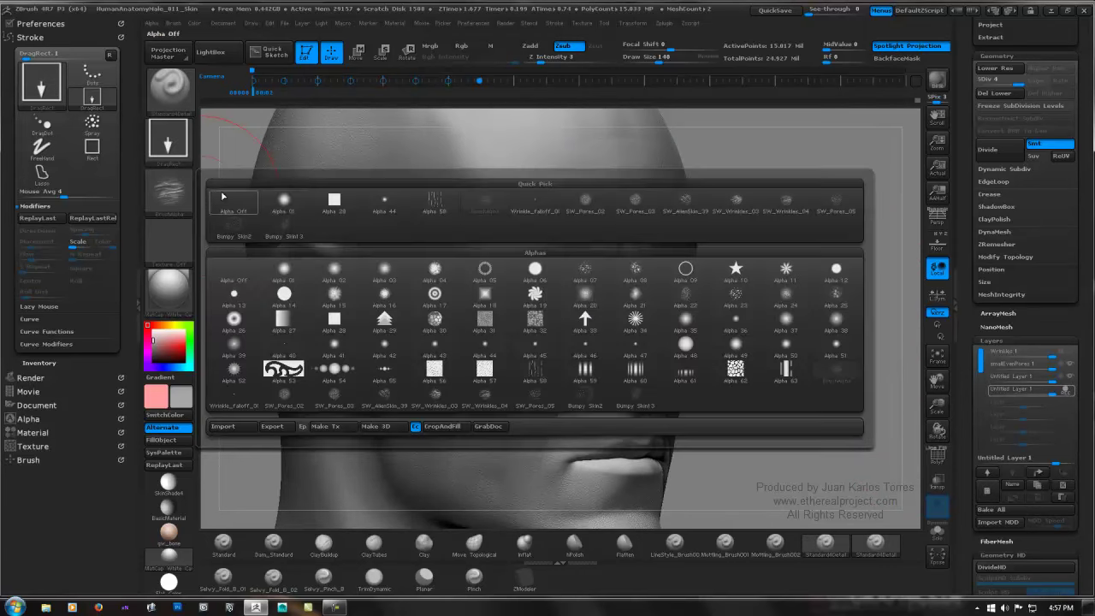
pyautogui.click(386, 203)
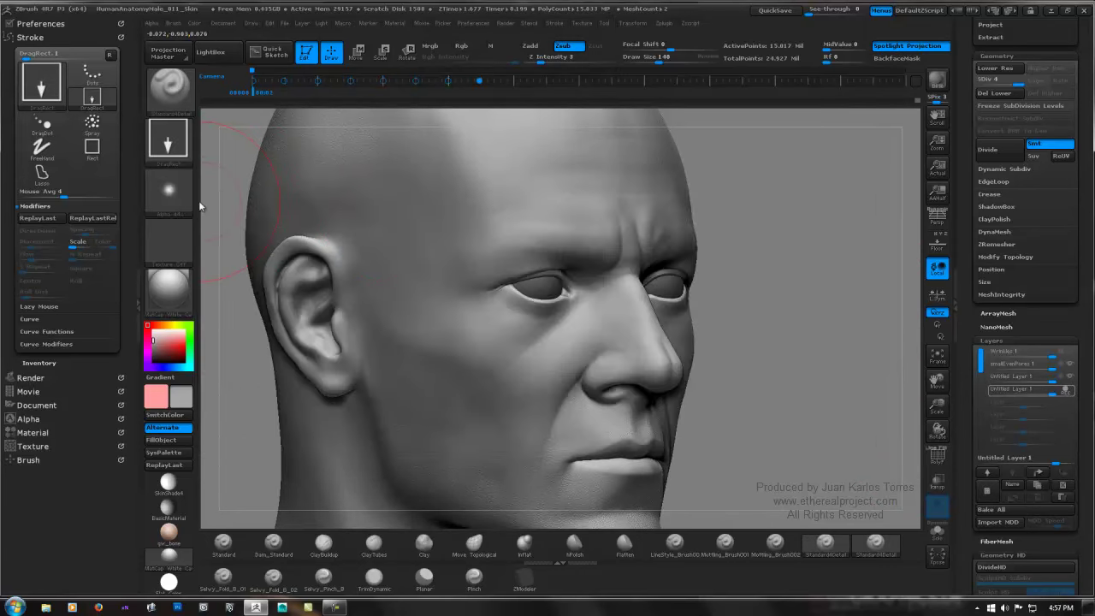
pyautogui.click(169, 139)
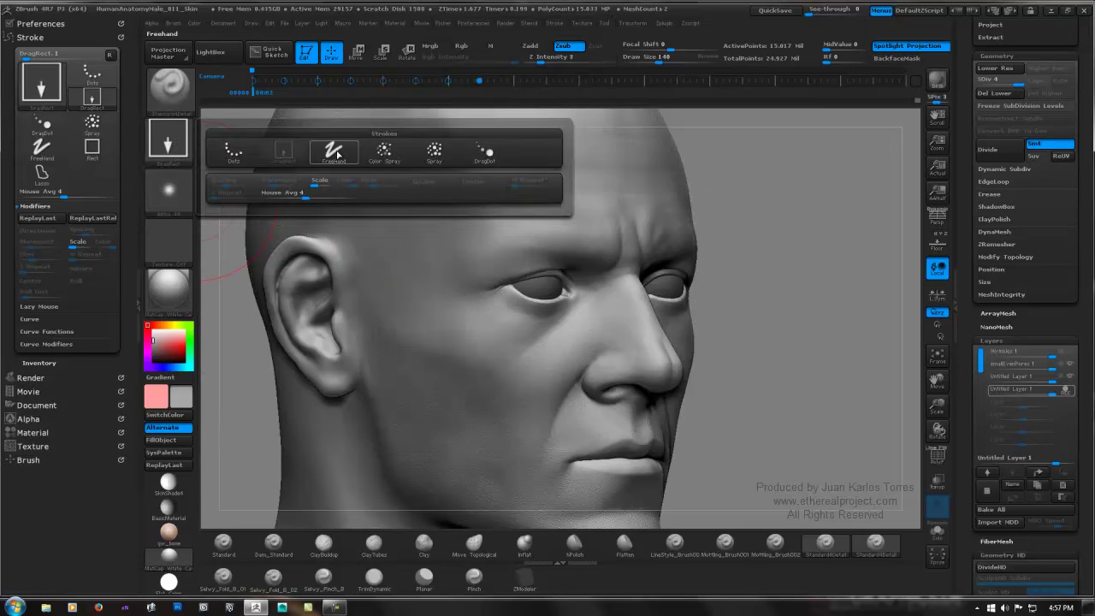
pyautogui.moveTo(506, 239)
pyautogui.keyDown('ctrl'); pyautogui.mouseDown(button='right')
pyautogui.moveTo(455, 301)
pyautogui.moveTo(469, 302)
pyautogui.mouseUp(button='right'); pyautogui.keyUp('ctrl')
pyautogui.press('space')
pyautogui.moveTo(457, 303); pyautogui.dragTo(438, 303)
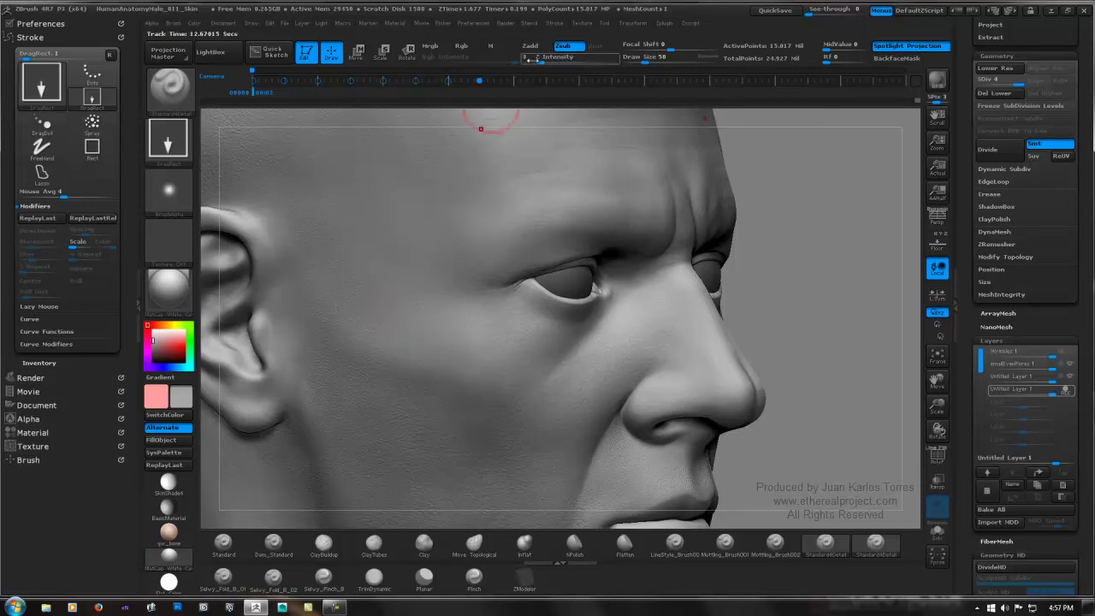
# Step: Set the detail brush's Z Intensity to 18 and try stamping single pores on the cheek, undoing a stamp
pyautogui.click(561, 57)
pyautogui.write('100')
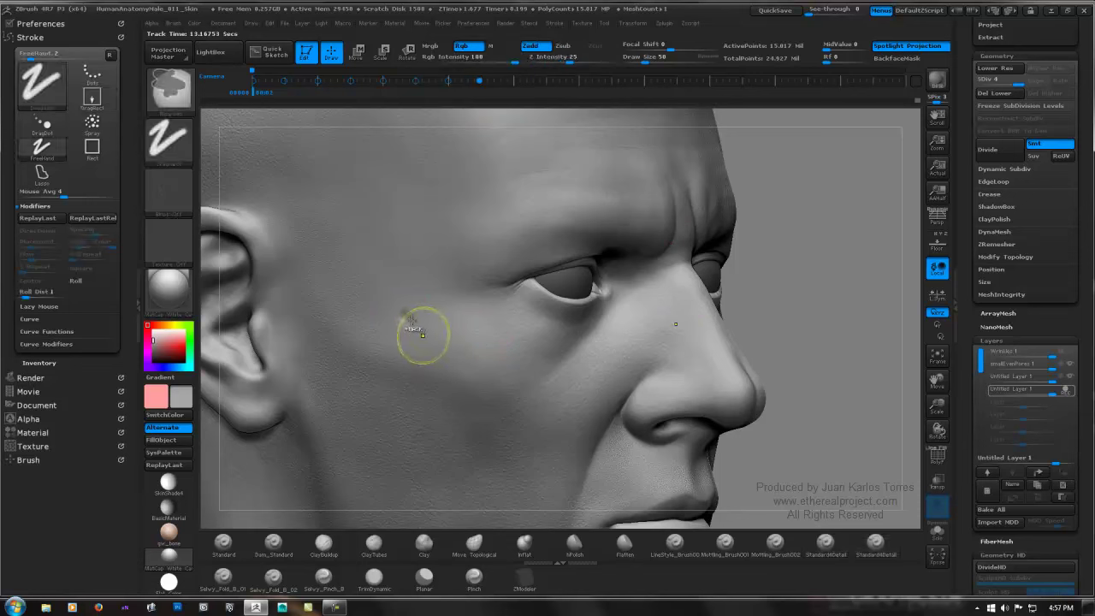
pyautogui.hotkey('ctrl', 'z')
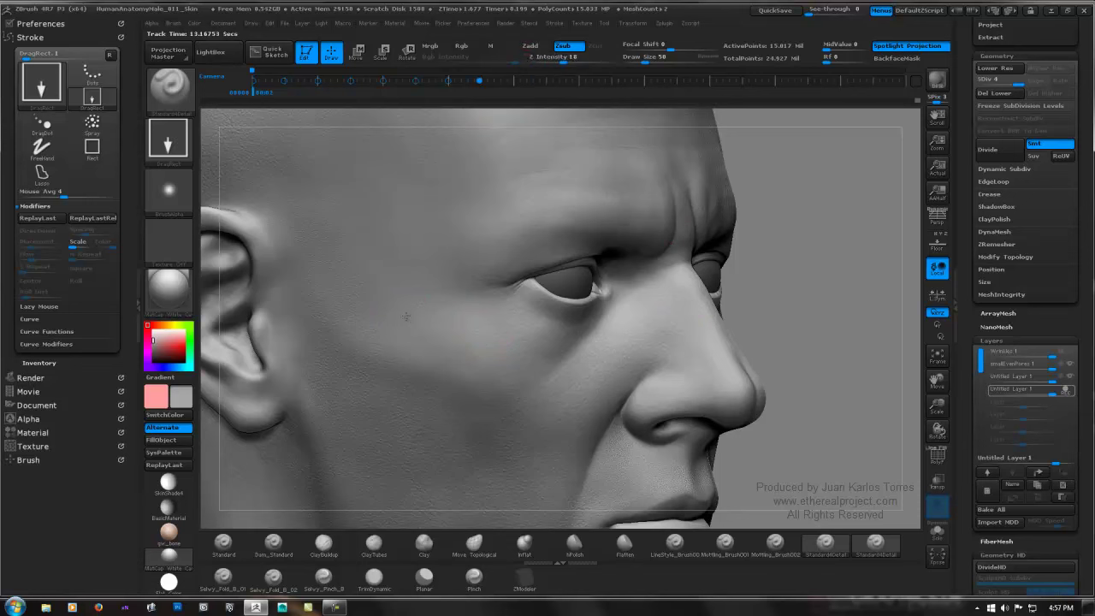
pyautogui.keyDown('ctrl'); pyautogui.moveTo(445, 294); pyautogui.dragTo(447, 218, button='right'); pyautogui.keyUp('ctrl')
pyautogui.moveTo(569, 226)
pyautogui.mouseDown(button='right')
pyautogui.moveTo(492, 214)
pyautogui.moveTo(389, 225)
pyautogui.moveTo(449, 232)
pyautogui.moveTo(468, 296)
pyautogui.mouseUp(button='right')
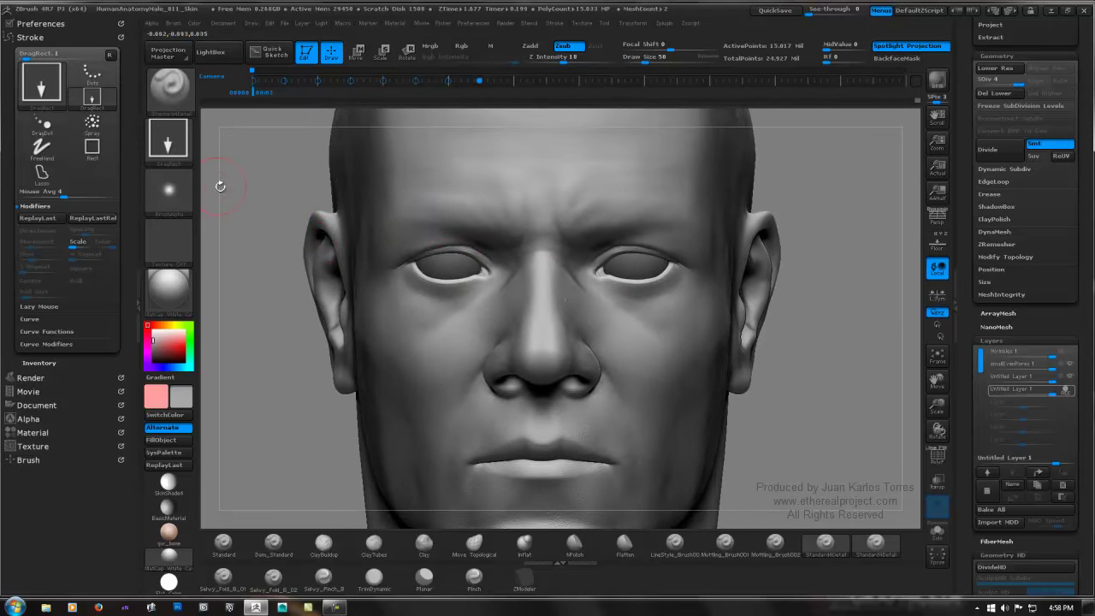
# Step: Switch the brush stroke to Spray with Placement 1, try spraying pores across the forehead, and undo them
pyautogui.click(168, 139)
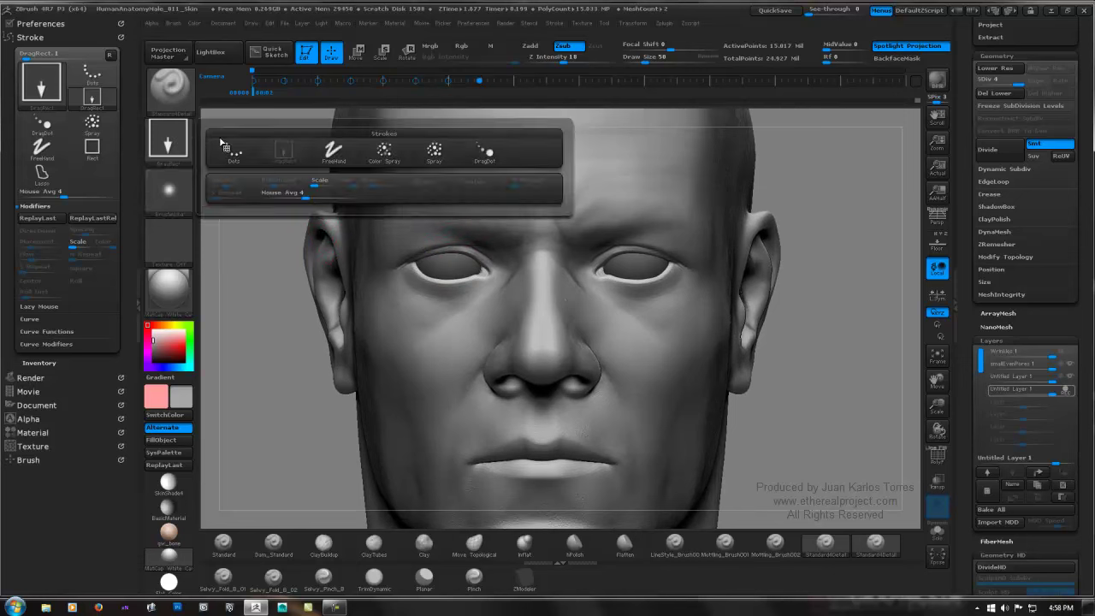
pyautogui.click(434, 152)
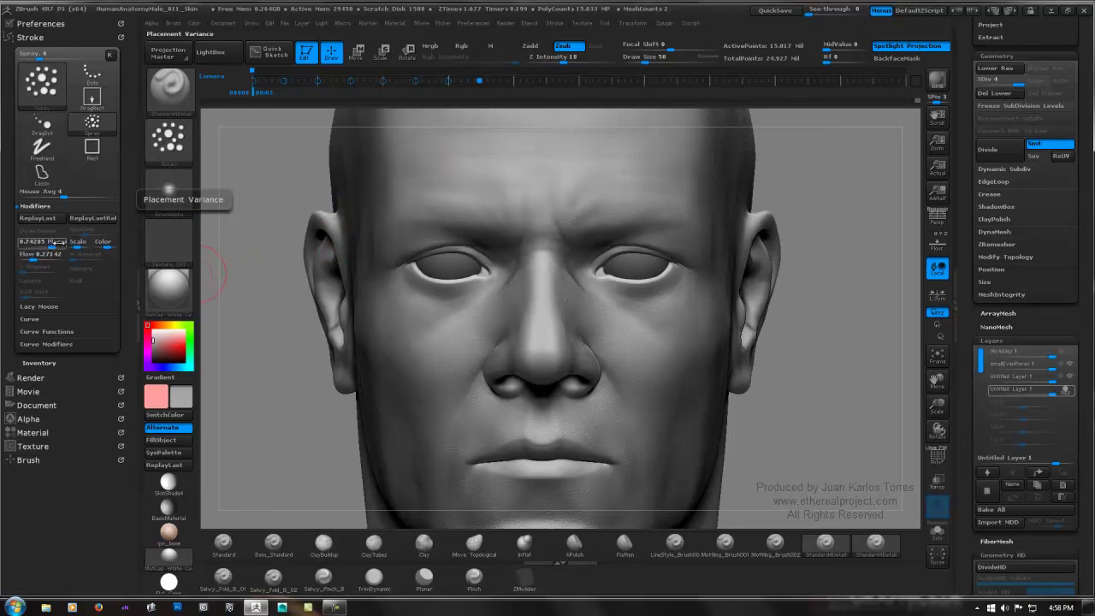
pyautogui.moveTo(54, 244); pyautogui.dragTo(61, 244)
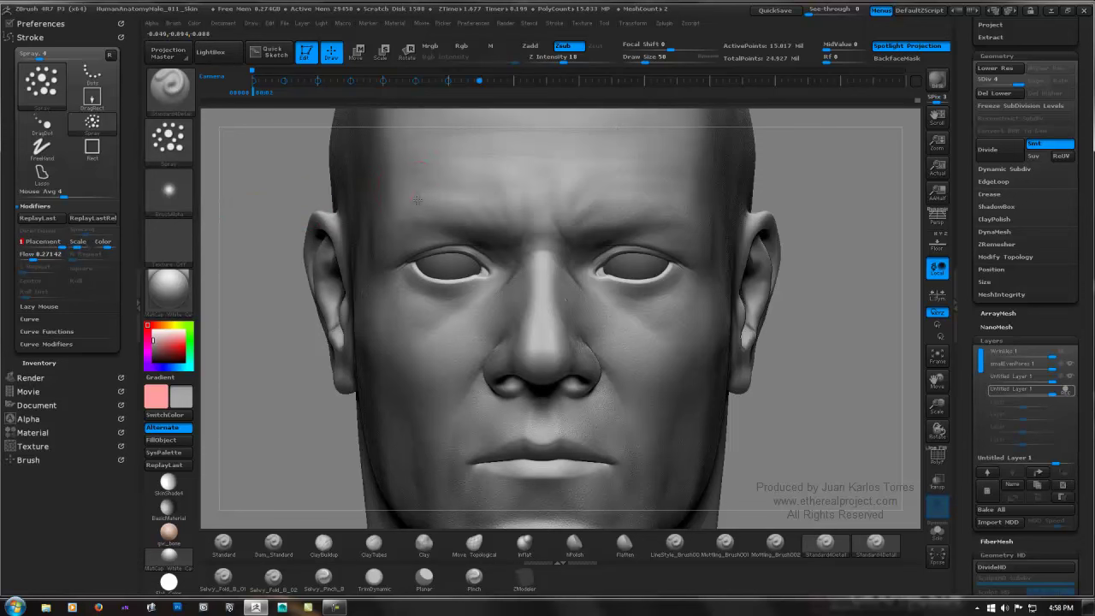
pyautogui.moveTo(258, 212); pyautogui.dragTo(483, 181)
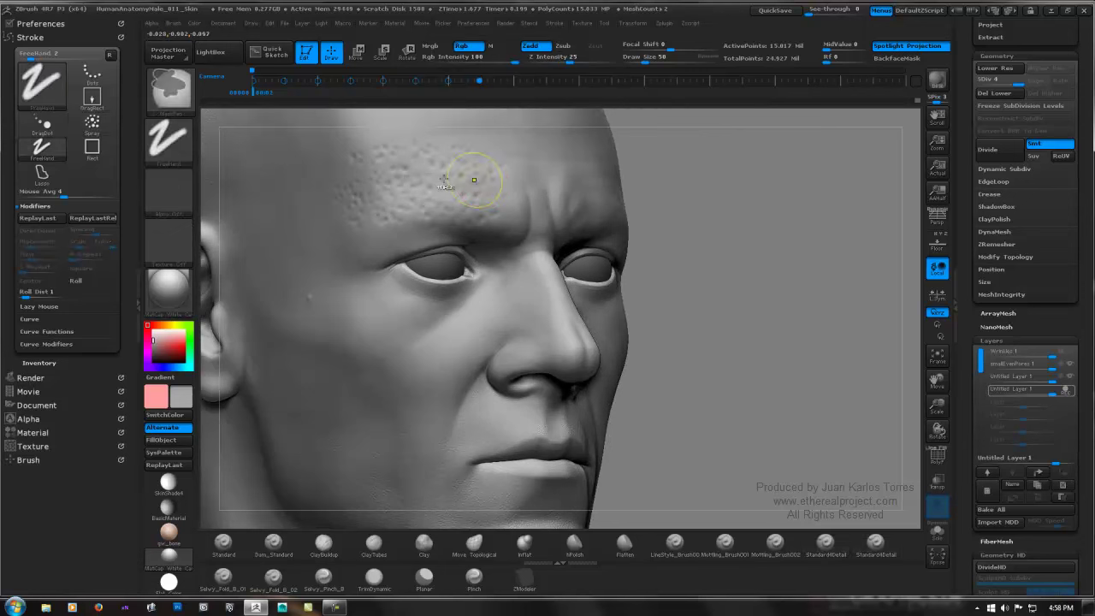
pyautogui.hotkey('ctrl', 'z')
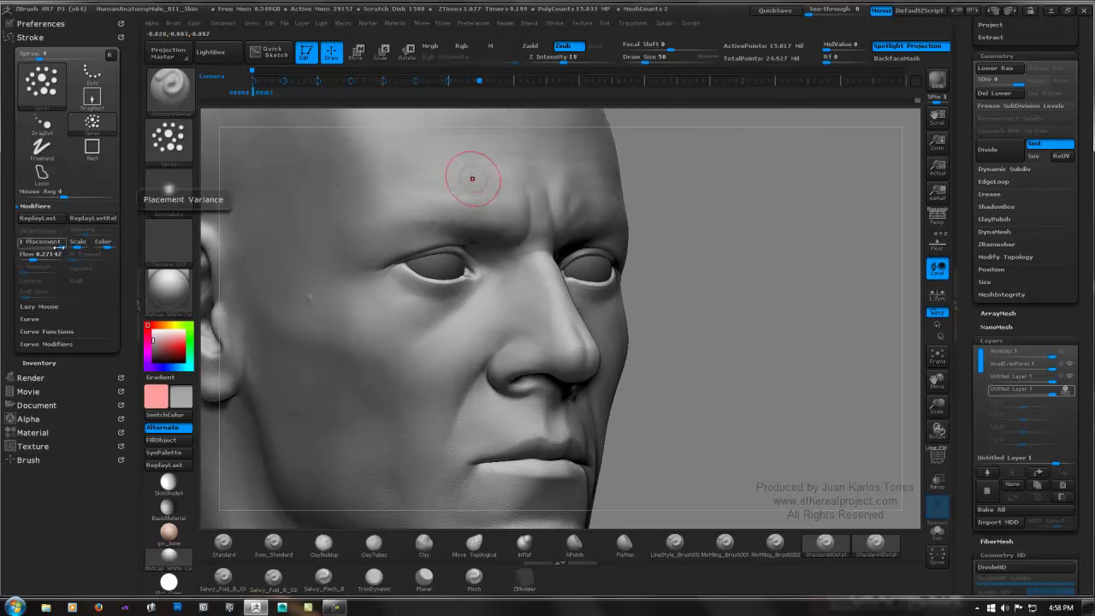
# Step: Try spraying a row of pores on the forehead with a low Placement variance, and undo it
pyautogui.click(27, 243)
pyautogui.moveTo(346, 163); pyautogui.dragTo(440, 160)
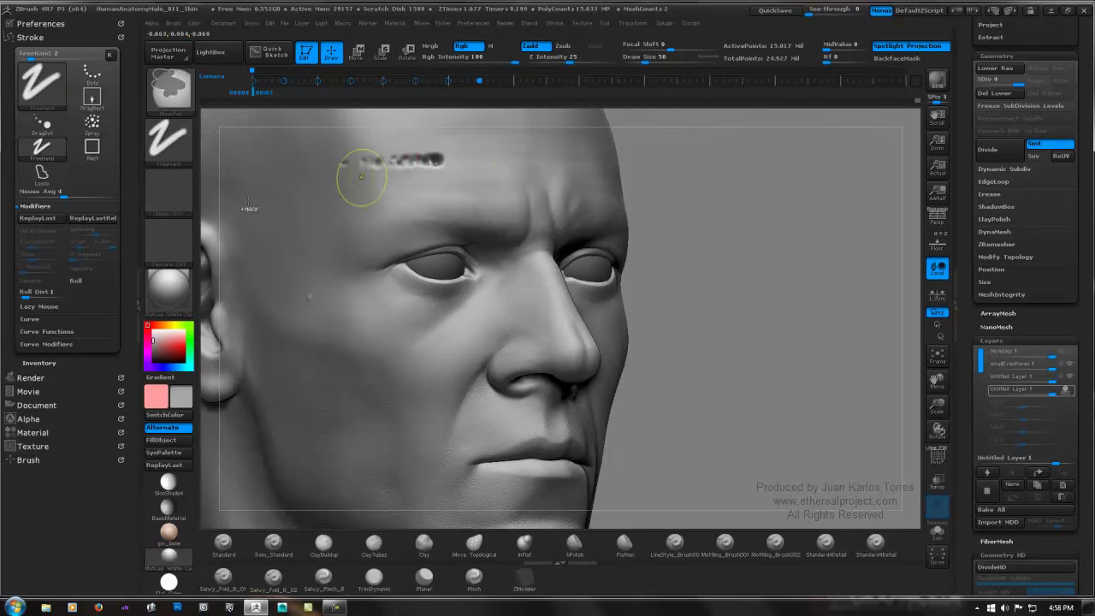
pyautogui.hotkey('ctrl', 'z')
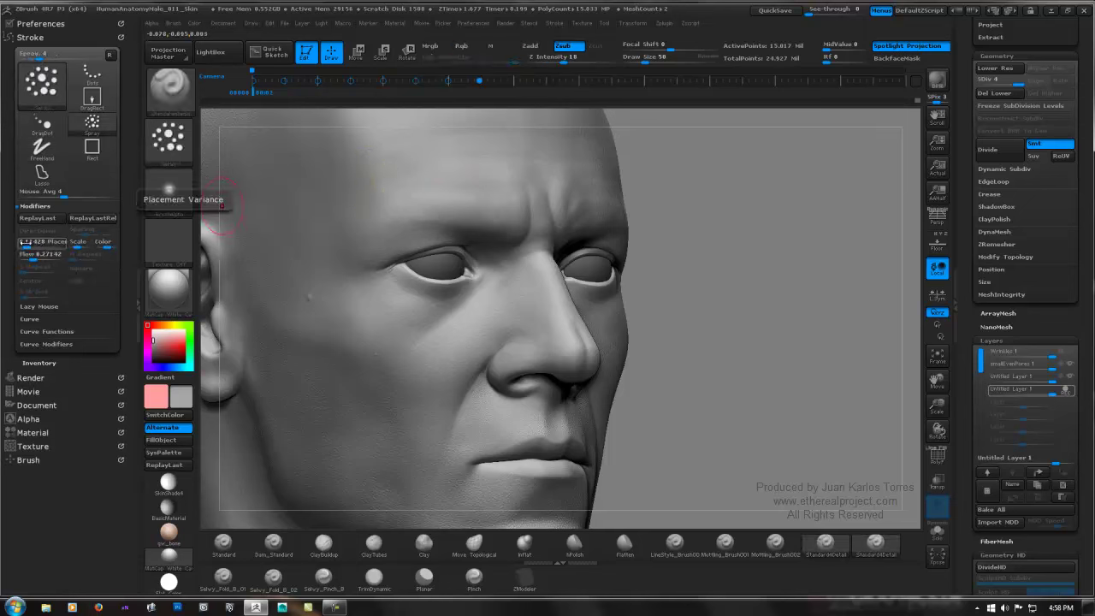
# Step: Return Placement to 1, lower the spray Flow to 0.07142, and try scattering sparse pores on the forehead, undoing them
pyautogui.moveTo(26, 243)
pyautogui.mouseDown()
pyautogui.moveTo(58, 250)
pyautogui.moveTo(25, 258)
pyautogui.mouseUp()
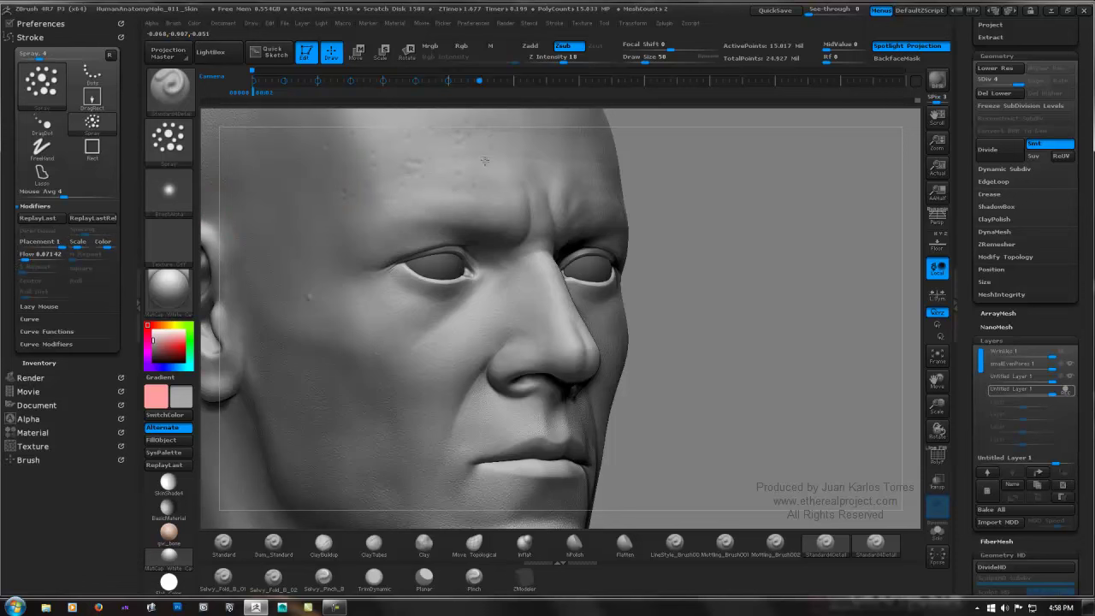
pyautogui.moveTo(485, 161); pyautogui.dragTo(506, 159)
pyautogui.hotkey('ctrl', 'z')
# Step: Lower the detail brush's Z Intensity to 7 and try a fainter pore spray on the forehead
pyautogui.press('space')
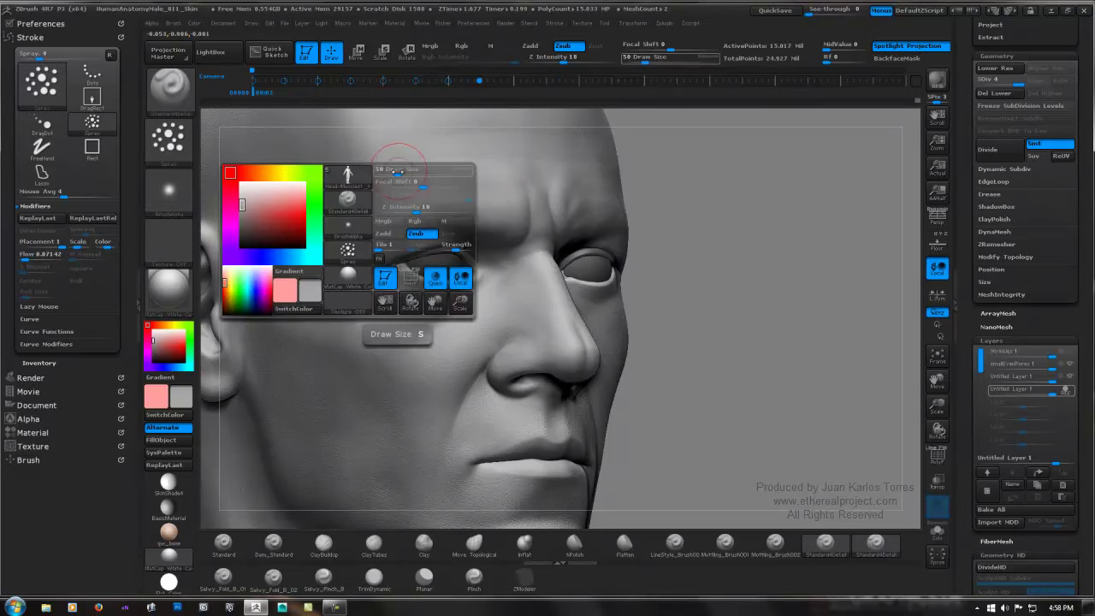
pyautogui.keyDown('ctrl'); pyautogui.moveTo(394, 167); pyautogui.dragTo(283, 192, button='right'); pyautogui.keyUp('ctrl')
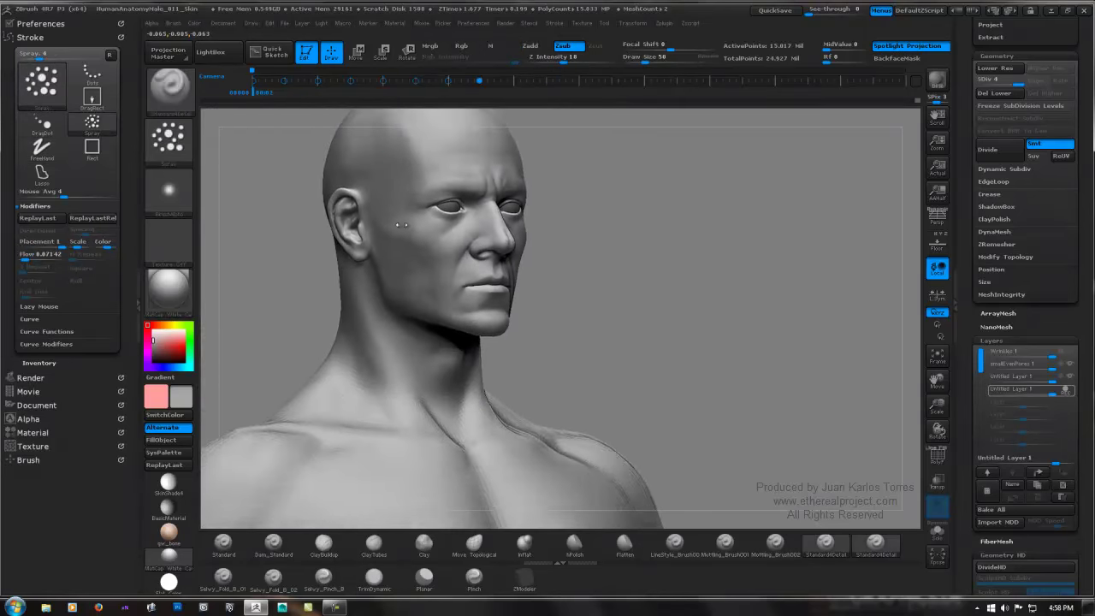
pyautogui.keyDown('alt'); pyautogui.moveTo(399, 224); pyautogui.dragTo(386, 303, button='right'); pyautogui.keyUp('alt')
pyautogui.click(557, 61)
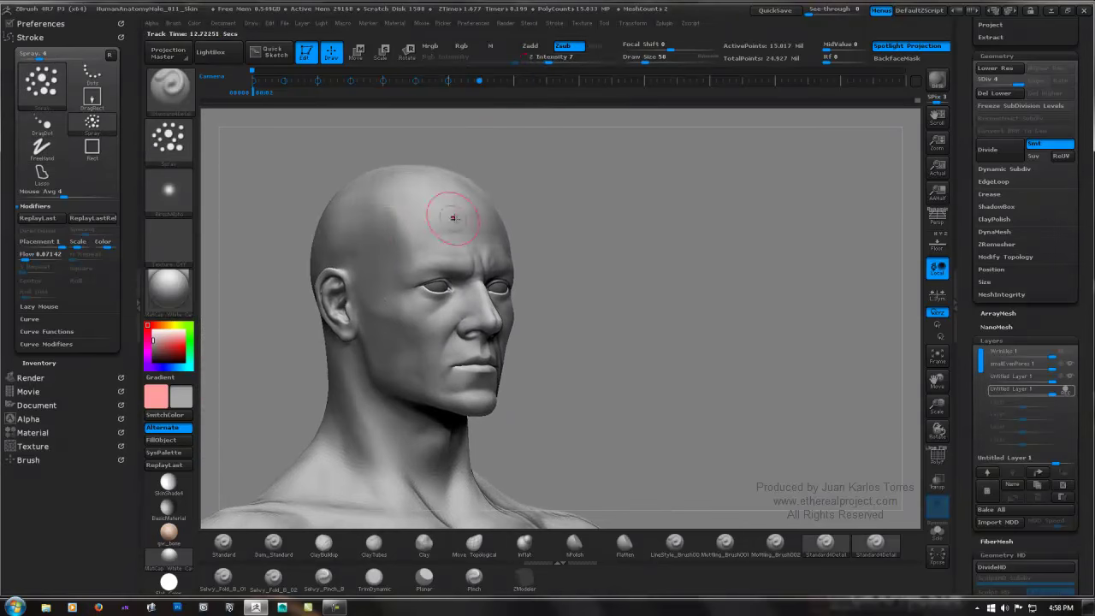
pyautogui.keyDown('ctrl'); pyautogui.moveTo(446, 199); pyautogui.dragTo(538, 199, button='right'); pyautogui.keyUp('ctrl')
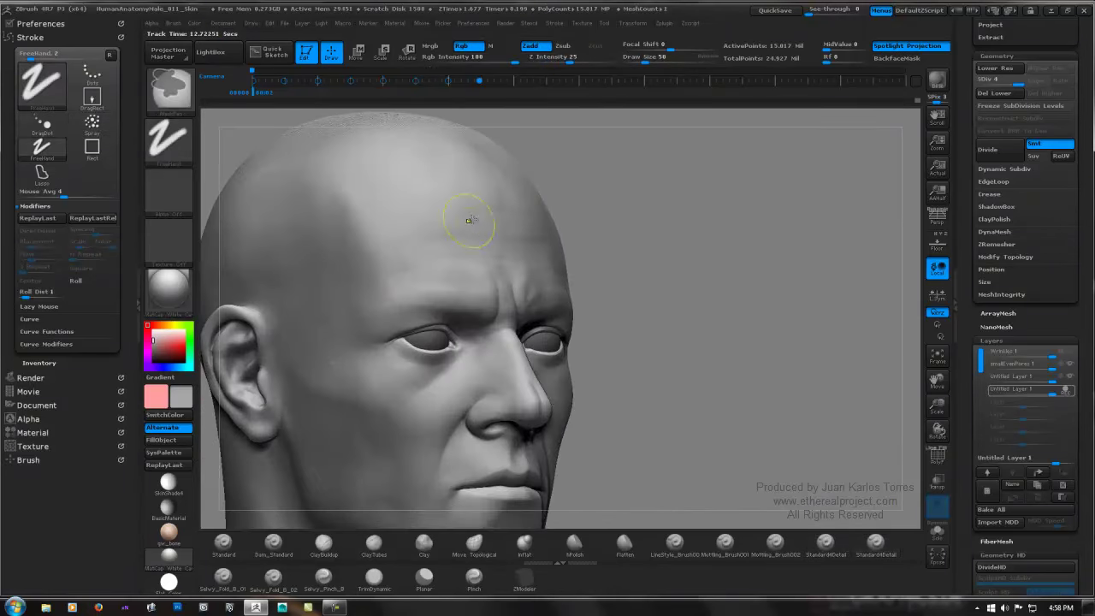
pyautogui.moveTo(436, 191)
pyautogui.keyDown('ctrl'); pyautogui.mouseDown(button='right')
pyautogui.moveTo(555, 205)
pyautogui.moveTo(508, 211)
pyautogui.mouseUp(button='right'); pyautogui.keyUp('ctrl')
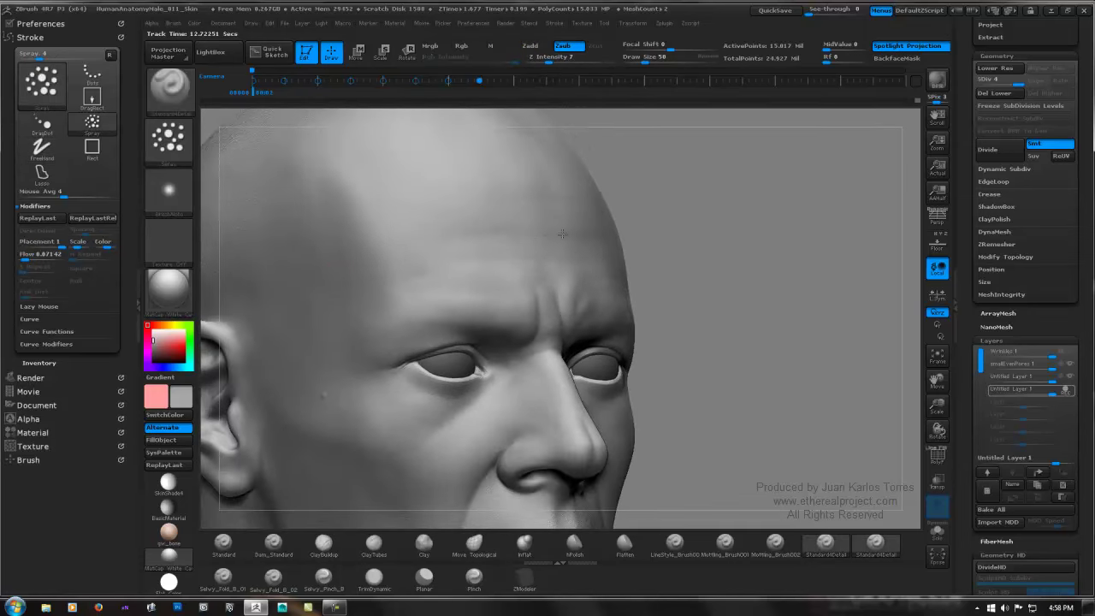
# Step: Try repeating the forehead spray, and raise the detail brush's Z Intensity to 13
pyautogui.press('2')
pyautogui.press('1')
pyautogui.moveTo(549, 62); pyautogui.dragTo(559, 59)
pyautogui.press('ctrl')
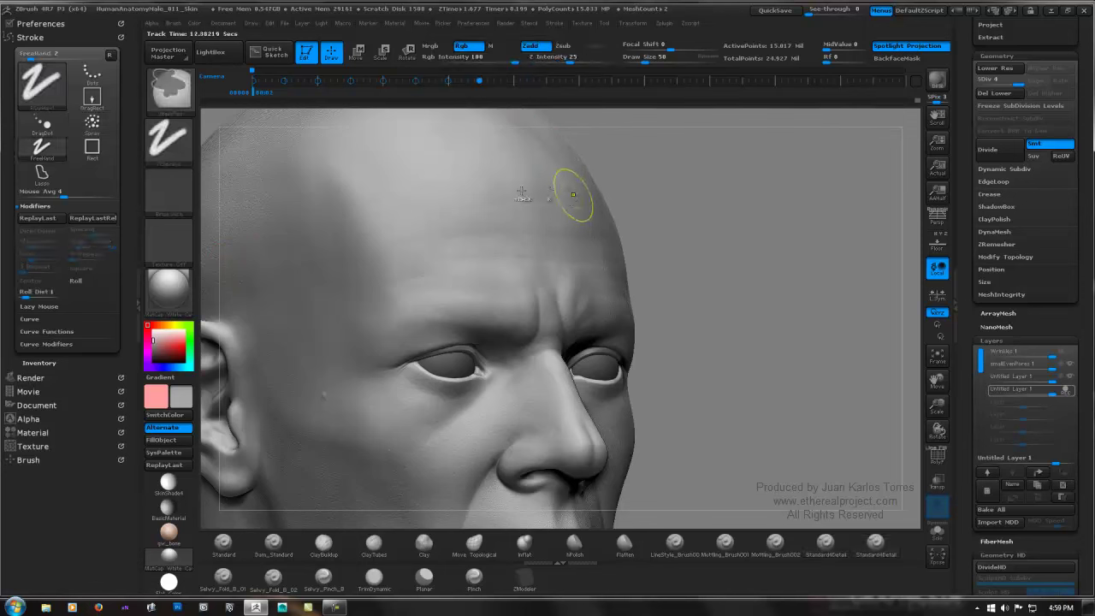
# Step: Choose the Wrinkle_Falloff_01 alpha, set Draw Size to 145, try spraying small pores across the forehead, and undo them
pyautogui.click(171, 199)
pyautogui.click(515, 210)
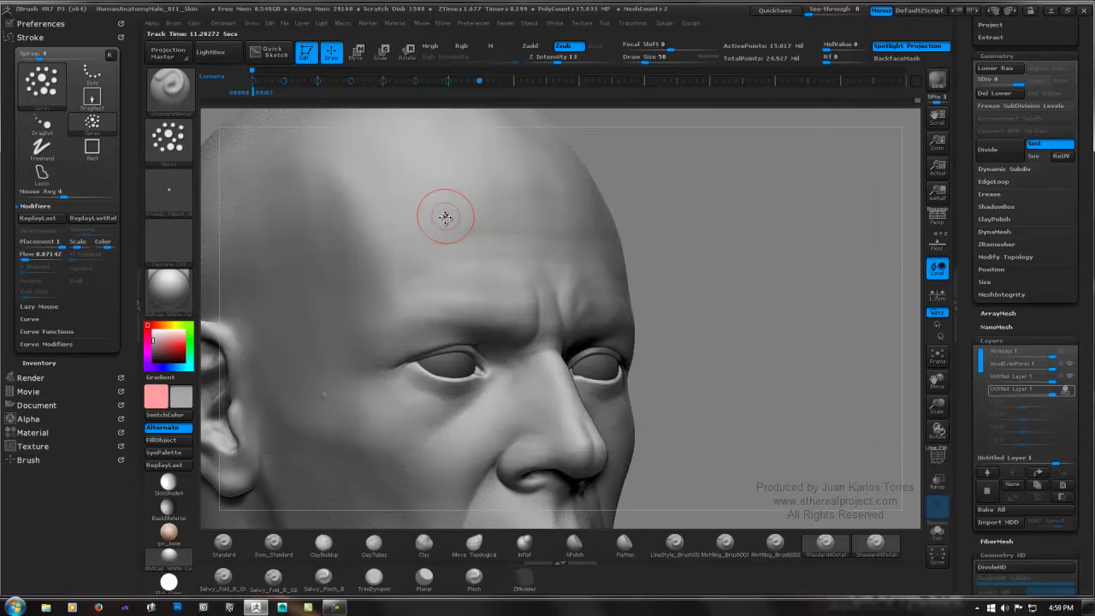
pyautogui.press('space')
pyautogui.moveTo(445, 215); pyautogui.dragTo(510, 210)
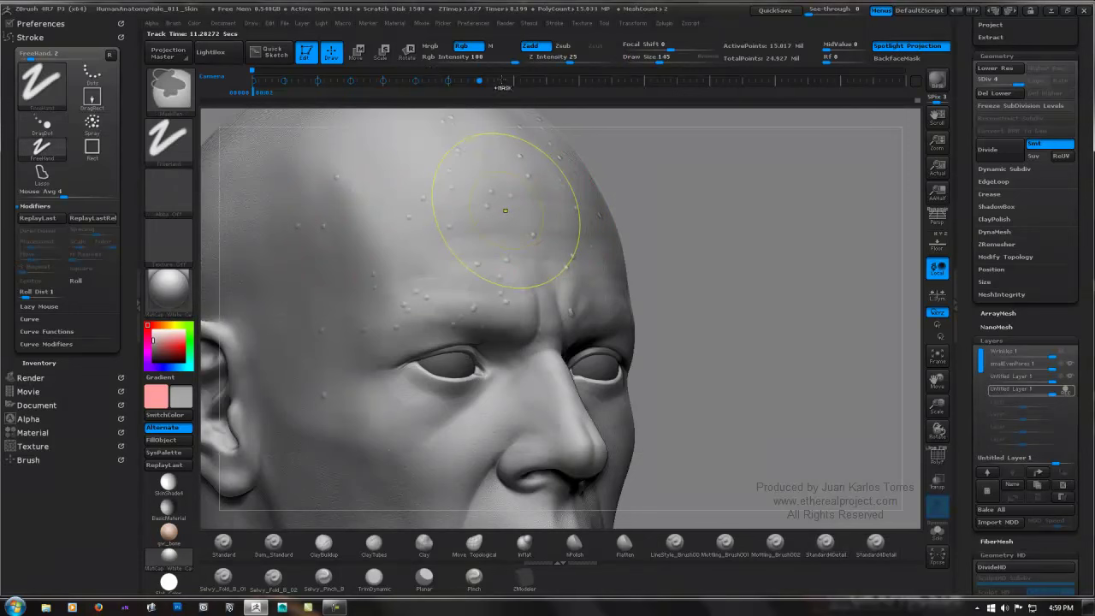
pyautogui.hotkey('ctrl', 'z')
# Step: Set the detail brush's Z Intensity to 6 and spray sparse, subtle pores across the forehead
pyautogui.click(547, 62)
pyautogui.write('6')
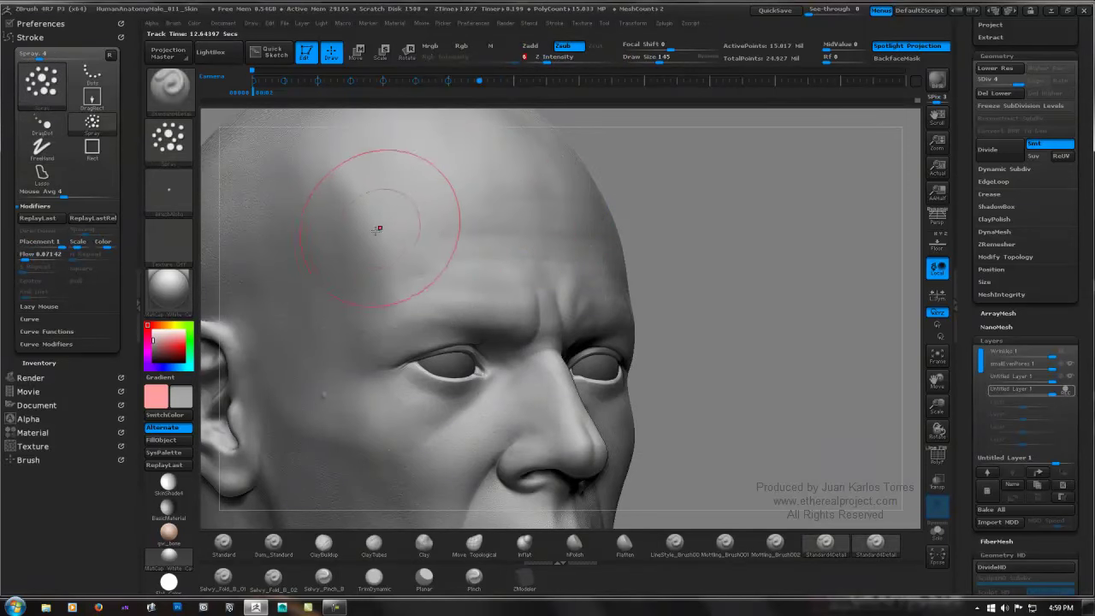
pyautogui.moveTo(377, 230); pyautogui.dragTo(446, 220)
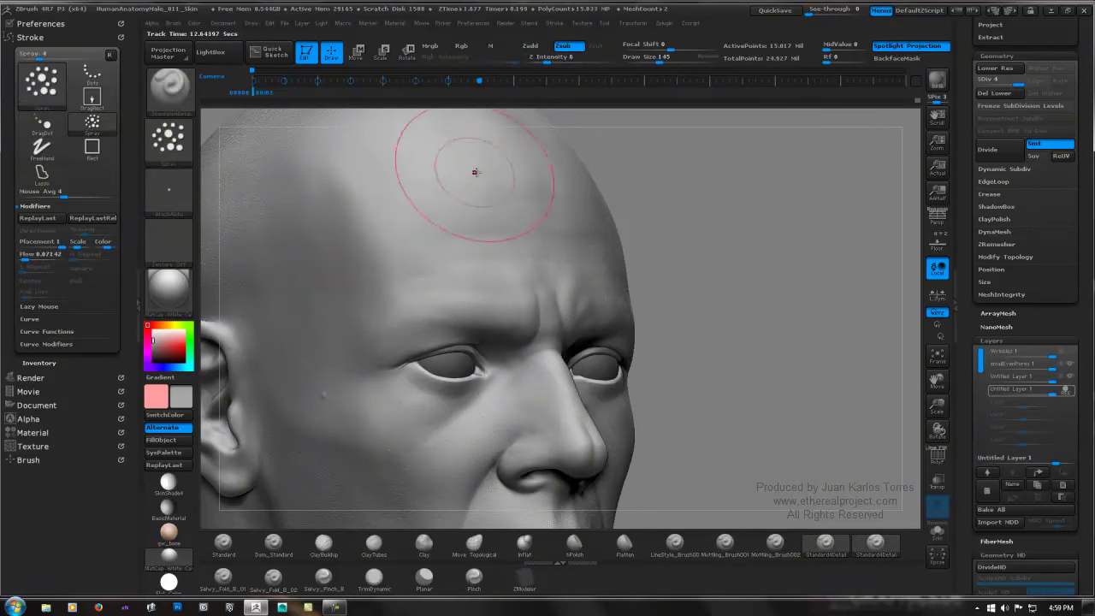
# Step: Try repeating the last spray stroke across the forehead
pyautogui.press('1')
pyautogui.press('2')
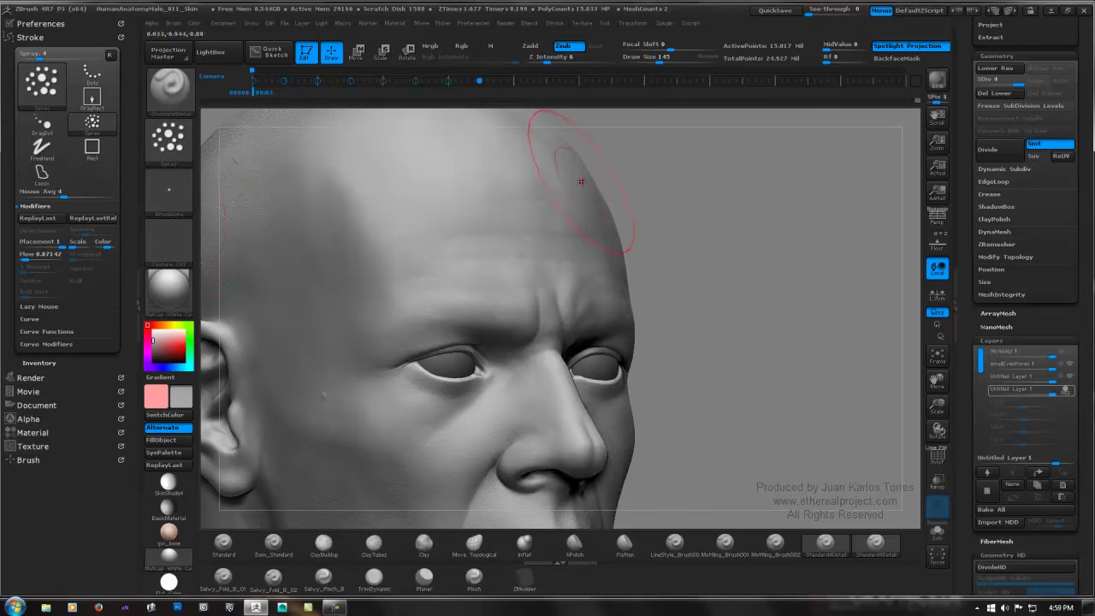
pyautogui.press('ctrl')
pyautogui.press('1')
pyautogui.press('1')
# Step: Lower the spray stroke's Flow to 0.01428 and try a sparser pore spray across the forehead
pyautogui.moveTo(25, 259); pyautogui.dragTo(26, 259)
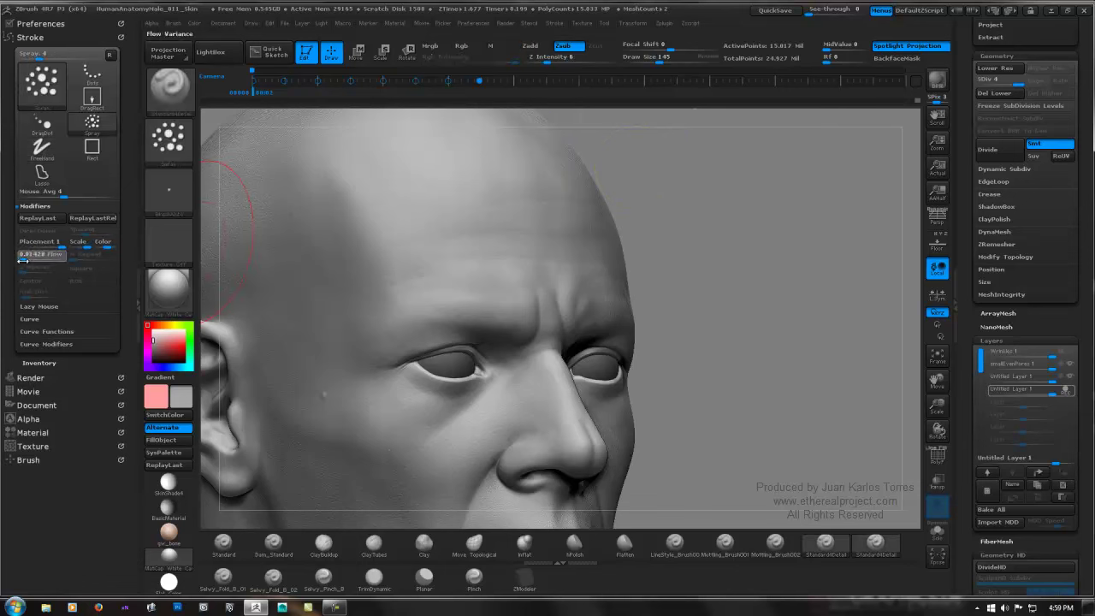
pyautogui.click(23, 260)
pyautogui.click(22, 258)
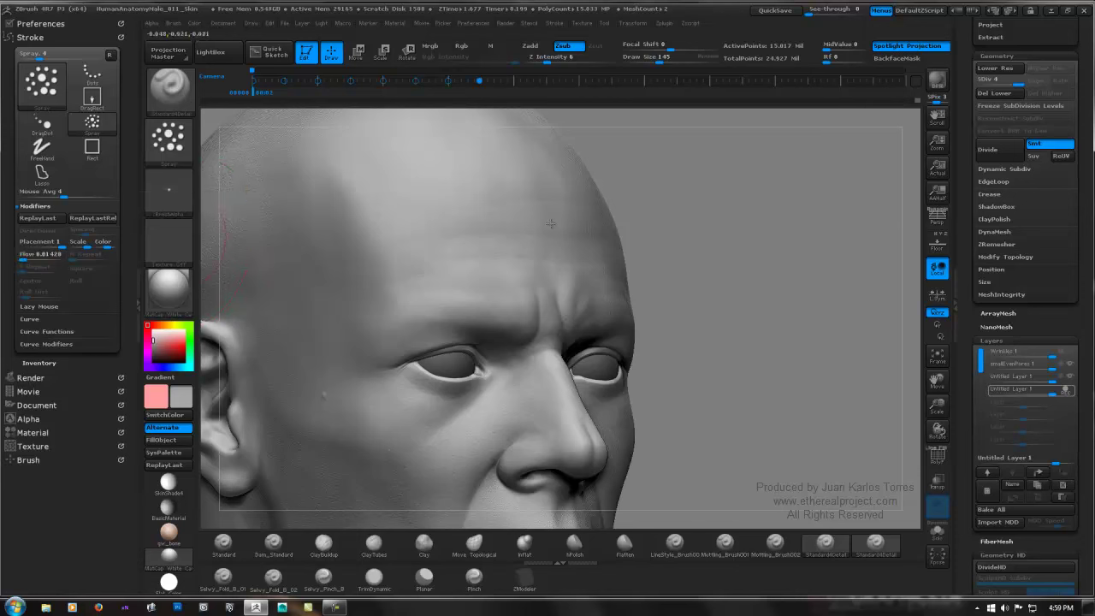
pyautogui.moveTo(550, 223); pyautogui.dragTo(385, 243)
pyautogui.press('ctrl')
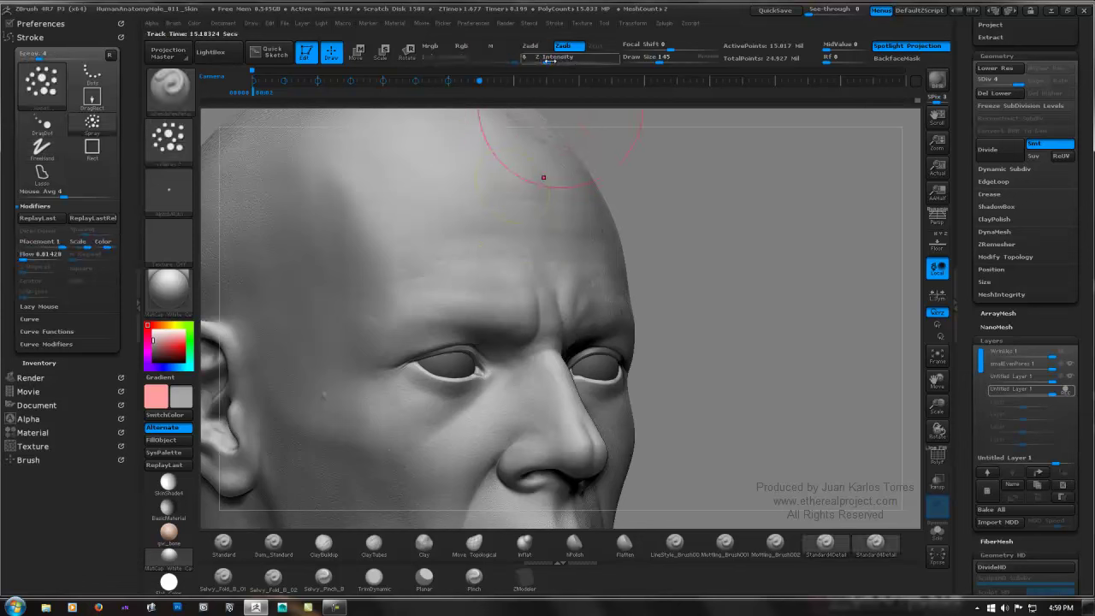
# Step: Set the detail brush's Z Intensity to 5 and spray sparse, subtle pores over the forehead, cheek and chin
pyautogui.moveTo(547, 62); pyautogui.dragTo(539, 63)
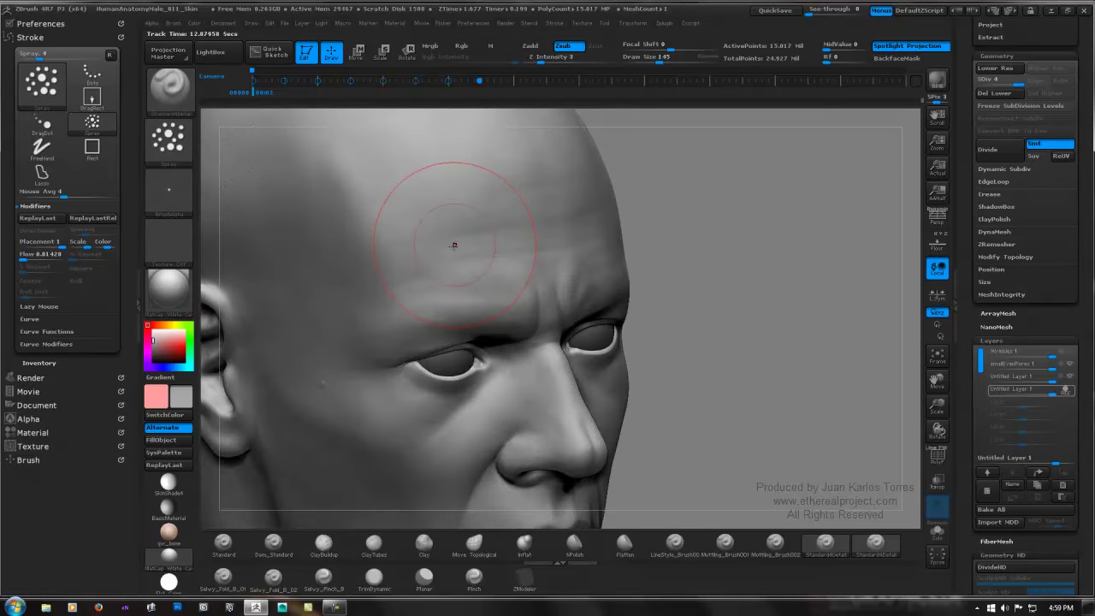
pyautogui.moveTo(454, 246); pyautogui.dragTo(480, 249)
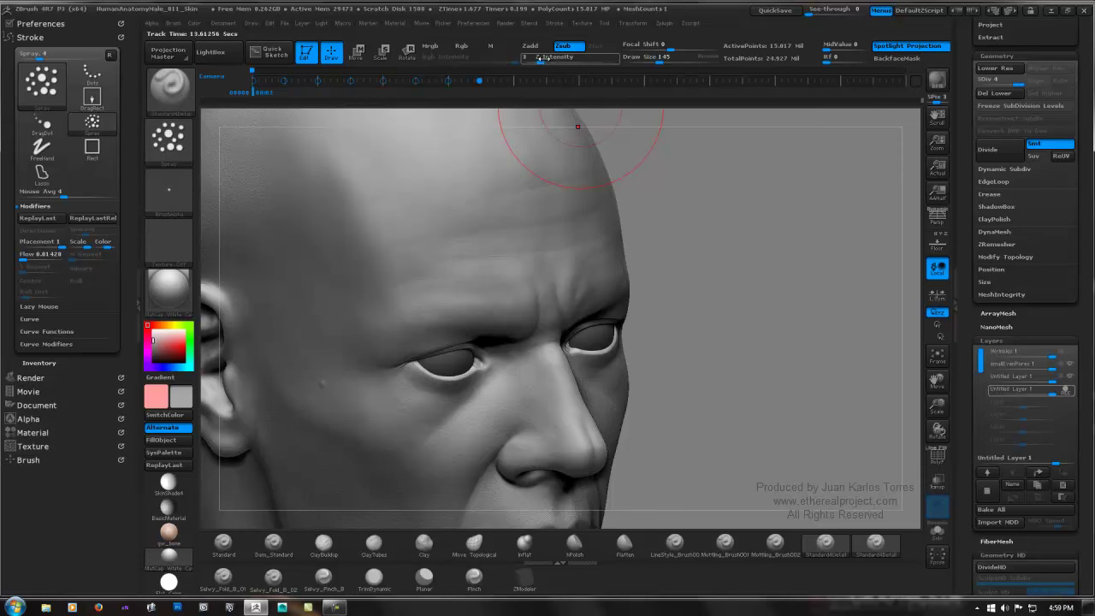
pyautogui.click(545, 58)
pyautogui.moveTo(634, 237); pyautogui.dragTo(595, 137)
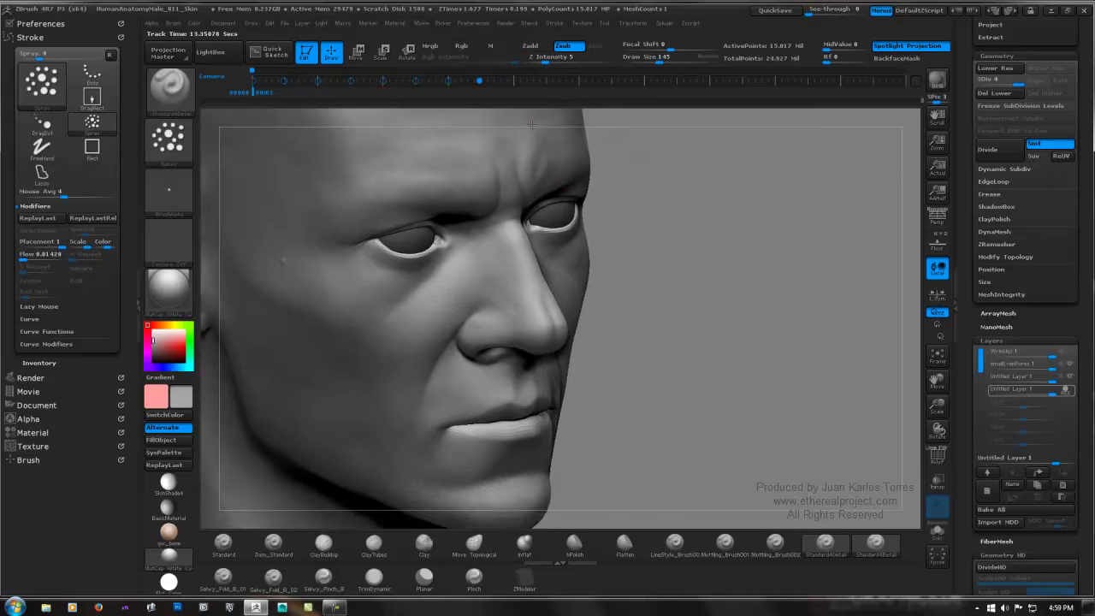
pyautogui.moveTo(646, 278); pyautogui.dragTo(532, 279)
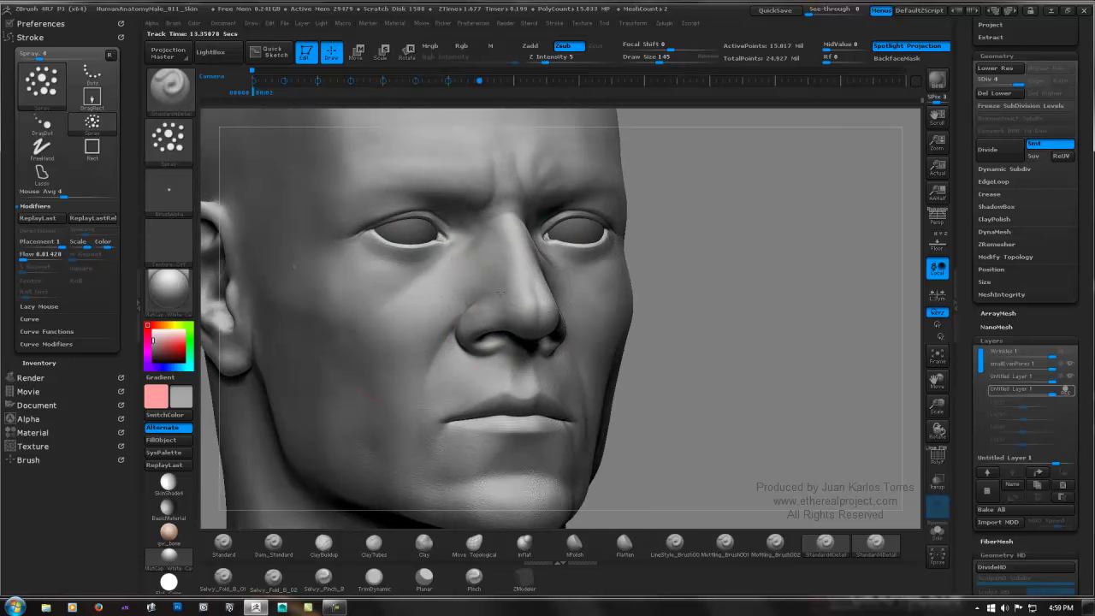
pyautogui.keyDown('alt'); pyautogui.moveTo(397, 376); pyautogui.dragTo(427, 264, button='right'); pyautogui.keyUp('alt')
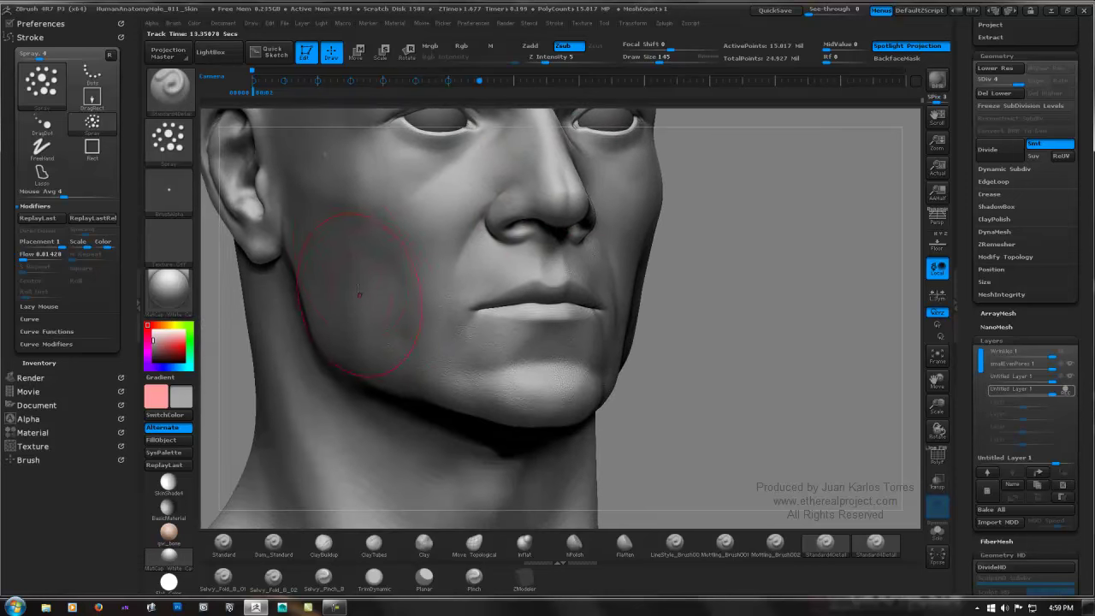
pyautogui.moveTo(548, 310); pyautogui.dragTo(540, 313, button='right')
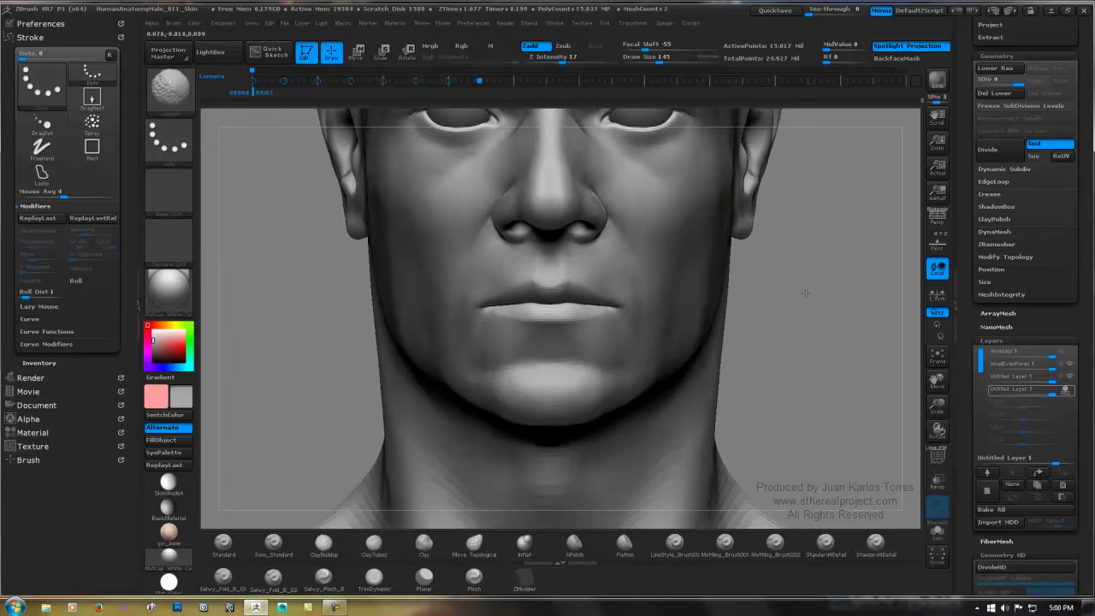
# Step: Mask the lips, trimming the mask's edge above the upper lip, and mask the eyes
pyautogui.click(825, 543)
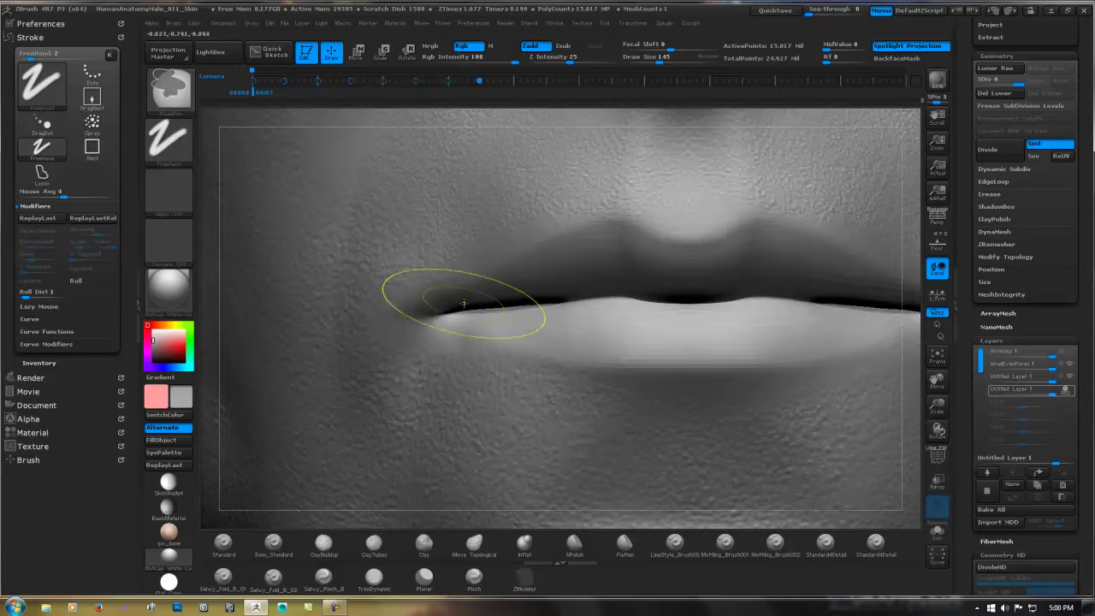
pyautogui.moveTo(438, 310)
pyautogui.mouseDown()
pyautogui.moveTo(591, 291)
pyautogui.moveTo(830, 295)
pyautogui.moveTo(651, 355)
pyautogui.mouseUp()
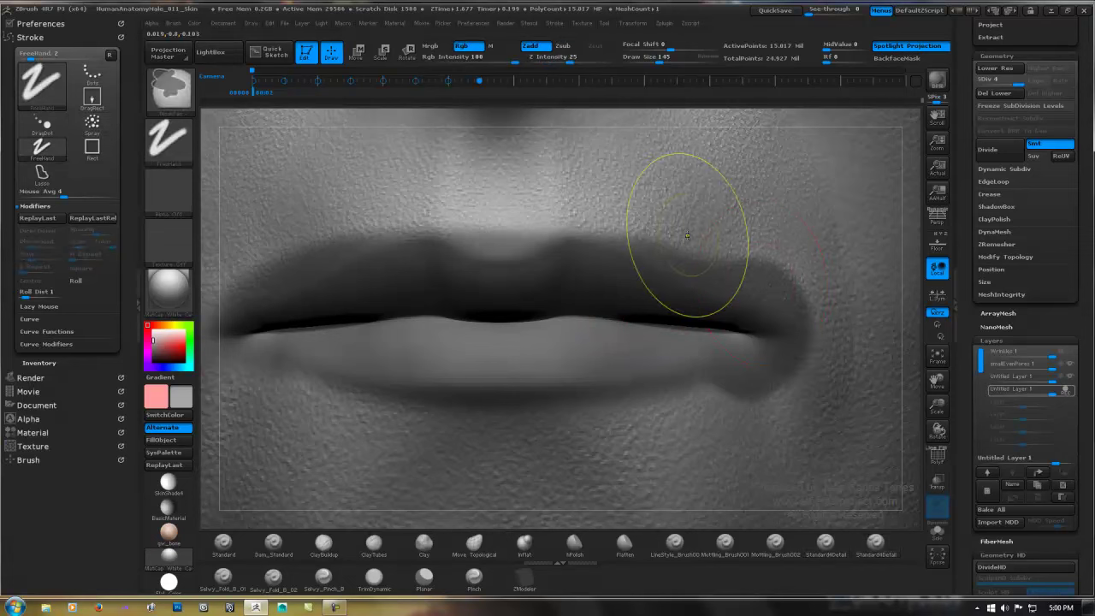
pyautogui.moveTo(687, 235)
pyautogui.keyDown('ctrl'); pyautogui.keyDown('alt'); pyautogui.mouseDown()
pyautogui.moveTo(706, 219)
pyautogui.moveTo(843, 284)
pyautogui.moveTo(761, 227)
pyautogui.moveTo(517, 196)
pyautogui.mouseUp(); pyautogui.keyUp('alt'); pyautogui.keyUp('ctrl')
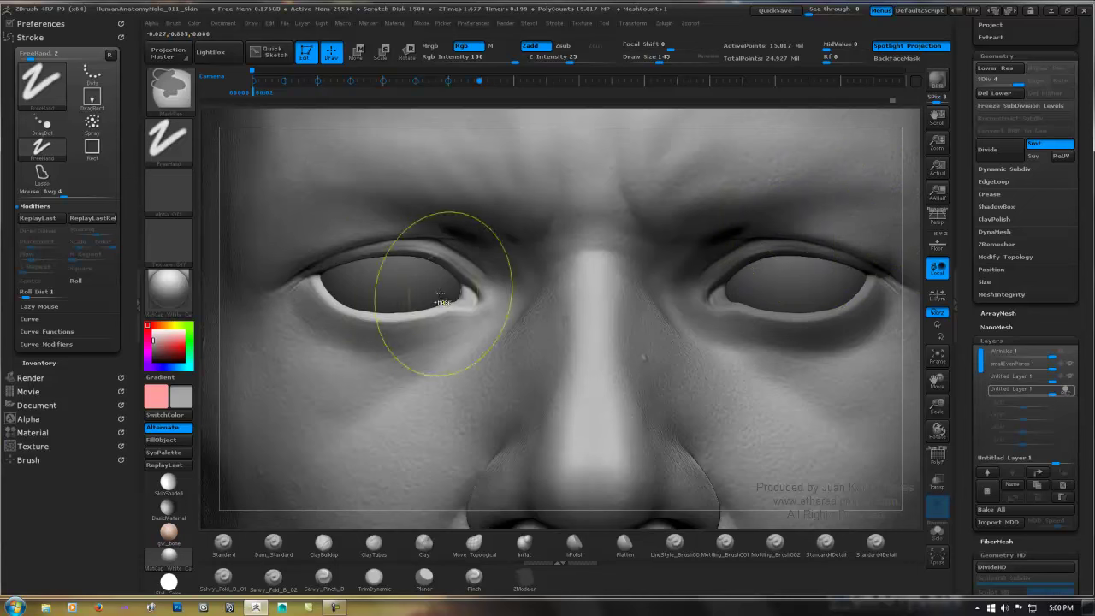
pyautogui.moveTo(450, 292)
pyautogui.keyDown('ctrl'); pyautogui.mouseDown()
pyautogui.moveTo(421, 304)
pyautogui.moveTo(353, 301)
pyautogui.mouseUp(); pyautogui.keyUp('ctrl')
pyautogui.keyDown('ctrl'); pyautogui.moveTo(585, 271); pyautogui.dragTo(377, 265, button='right'); pyautogui.keyUp('ctrl')
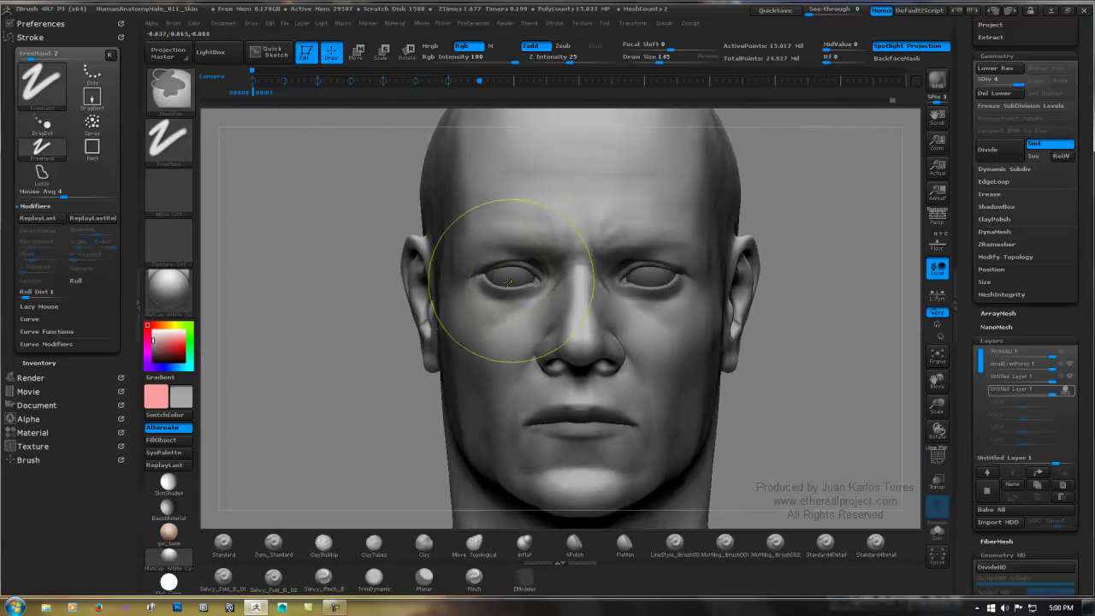
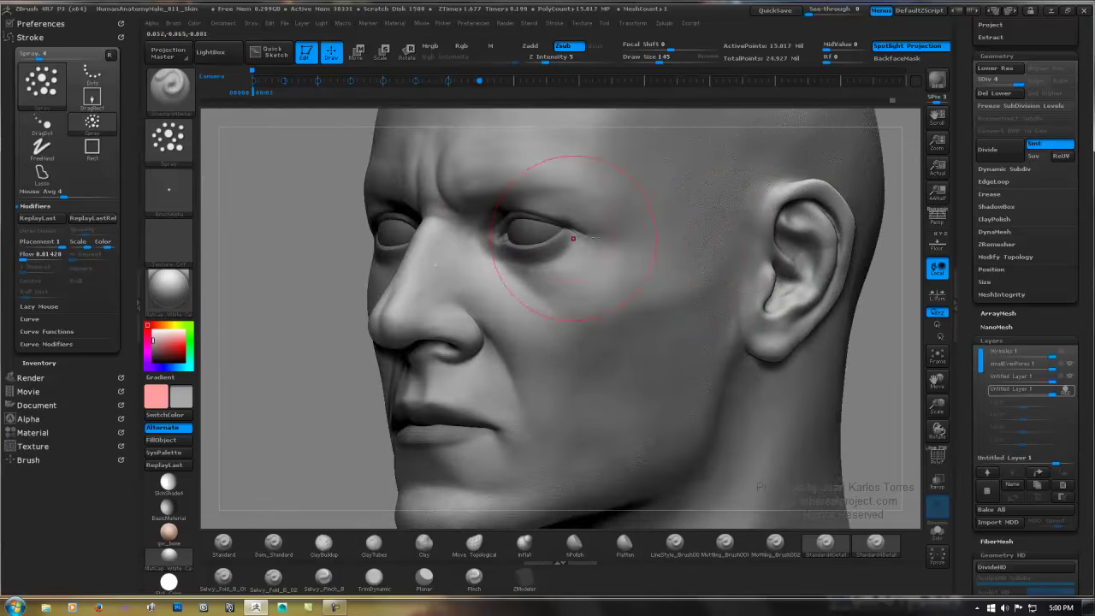
# Step: Reduce the spray stroke's Scale variation and try spraying pores across the cheek
pyautogui.moveTo(87, 243); pyautogui.dragTo(77, 243)
pyautogui.moveTo(584, 337); pyautogui.dragTo(650, 338)
pyautogui.press('ctrl')
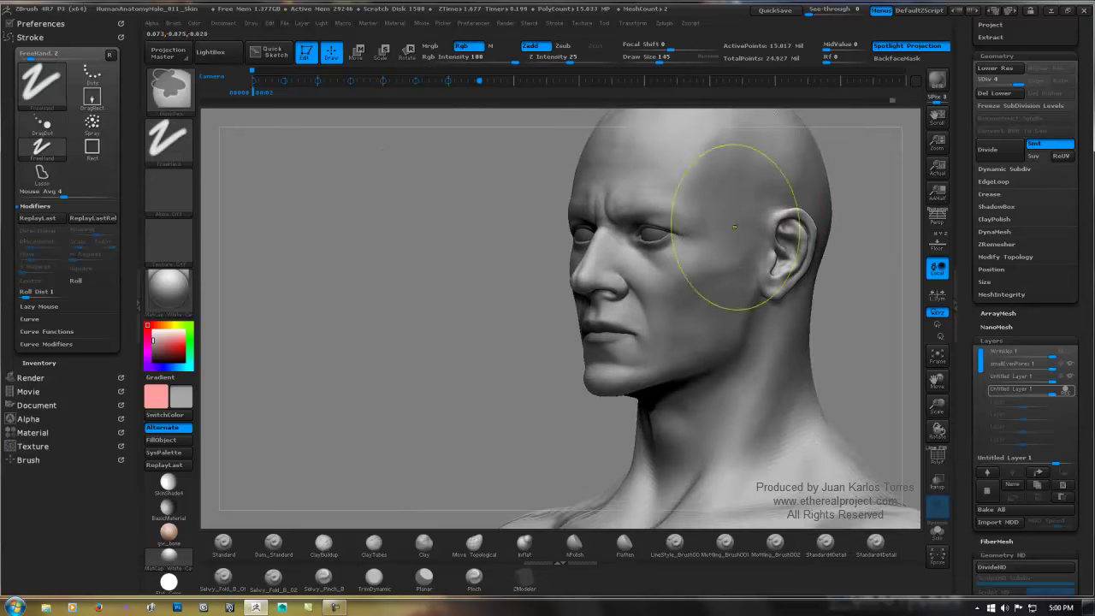
# Step: Return to the detail brush and spray small pores over the cheek and temple in front of the ear
pyautogui.press('b')
pyautogui.press('s')
pyautogui.press('t')
pyautogui.press('ctrl')
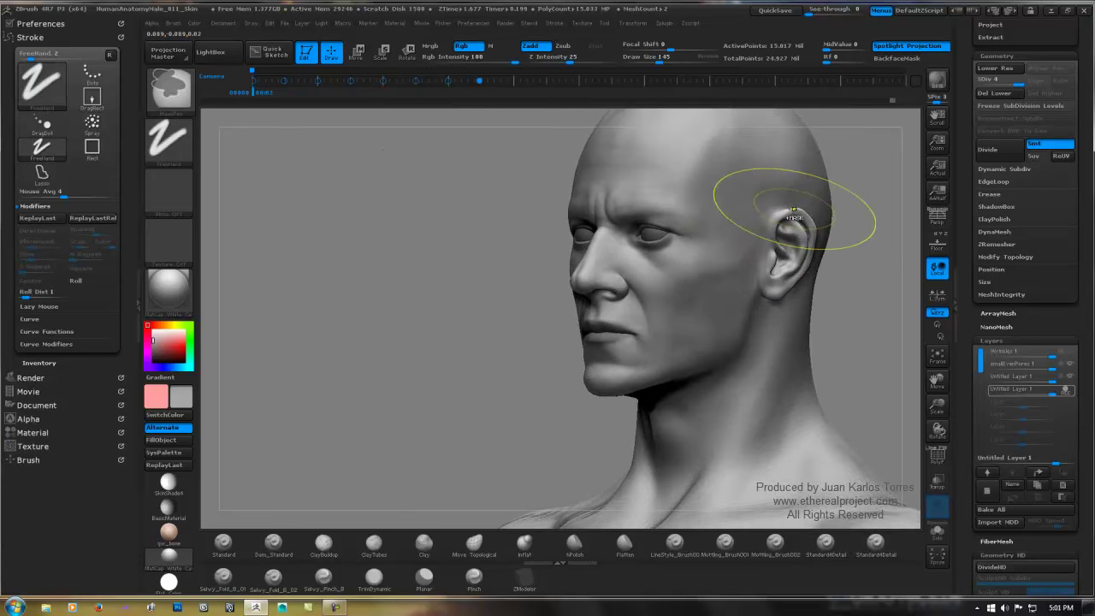
pyautogui.moveTo(733, 245)
pyautogui.keyDown('alt'); pyautogui.mouseDown(button='right')
pyautogui.moveTo(599, 260)
pyautogui.moveTo(612, 263)
pyautogui.mouseUp(button='right'); pyautogui.keyUp('alt')
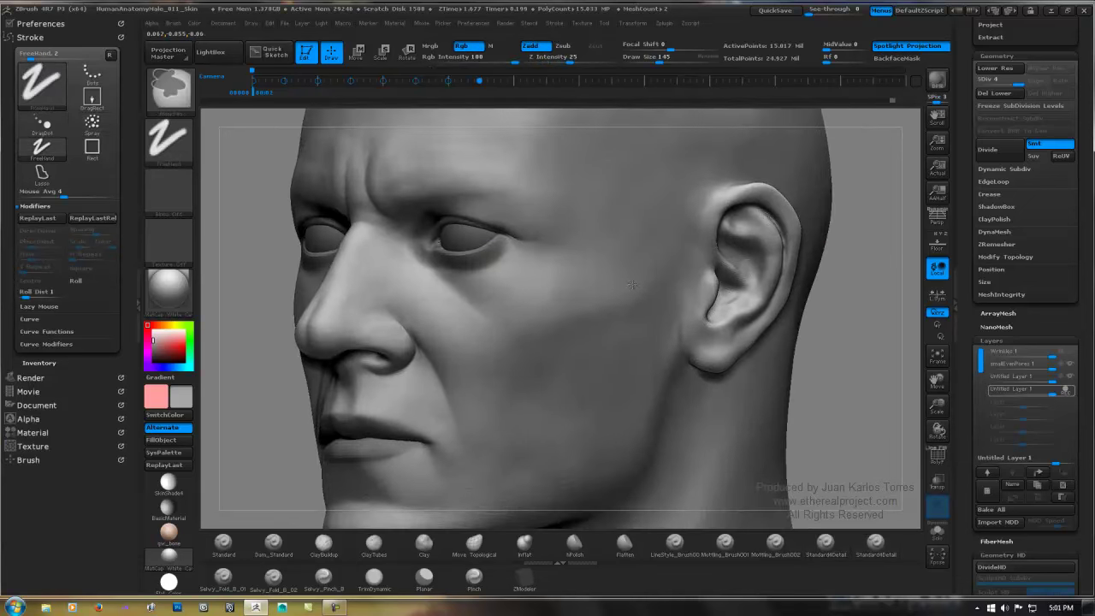
pyautogui.press('b')
pyautogui.press('s')
pyautogui.press('t')
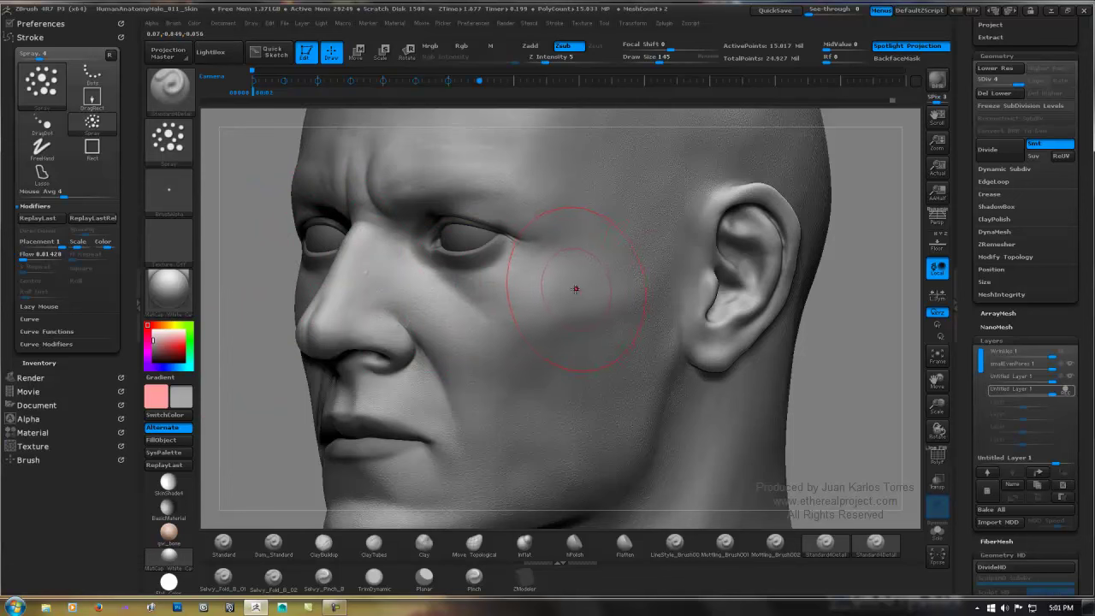
# Step: Set Draw Size to 72 and spray finer pores along the cheek, jaw and temple
pyautogui.press('space')
pyautogui.moveTo(658, 281); pyautogui.dragTo(647, 283)
pyautogui.keyDown('alt'); pyautogui.moveTo(477, 426); pyautogui.dragTo(511, 326, button='right'); pyautogui.keyUp('alt')
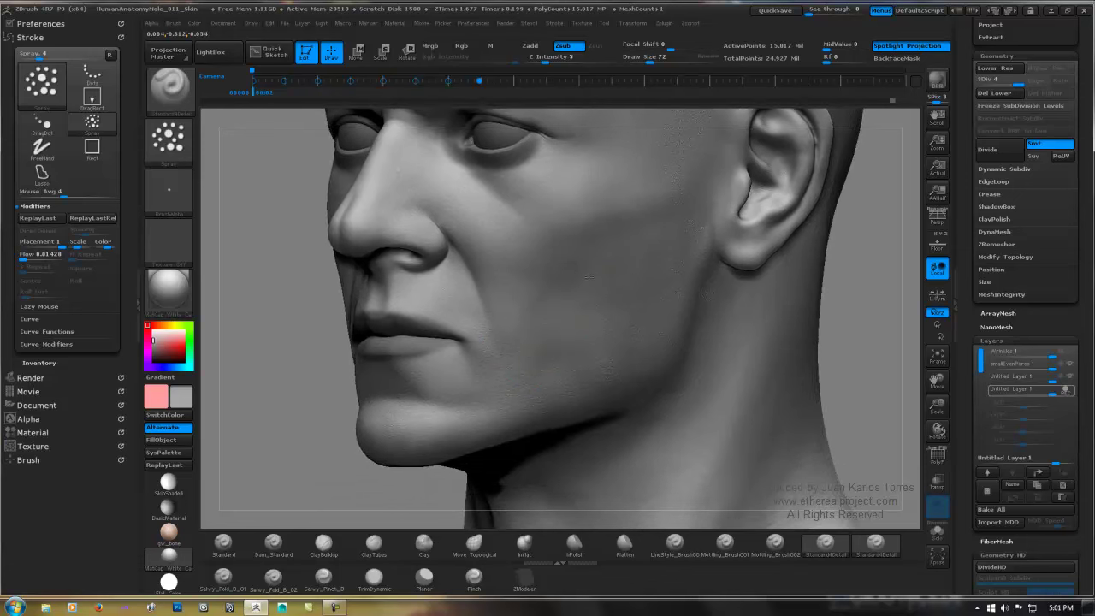
pyautogui.keyDown('alt'); pyautogui.moveTo(636, 137); pyautogui.dragTo(587, 312, button='right'); pyautogui.keyUp('alt')
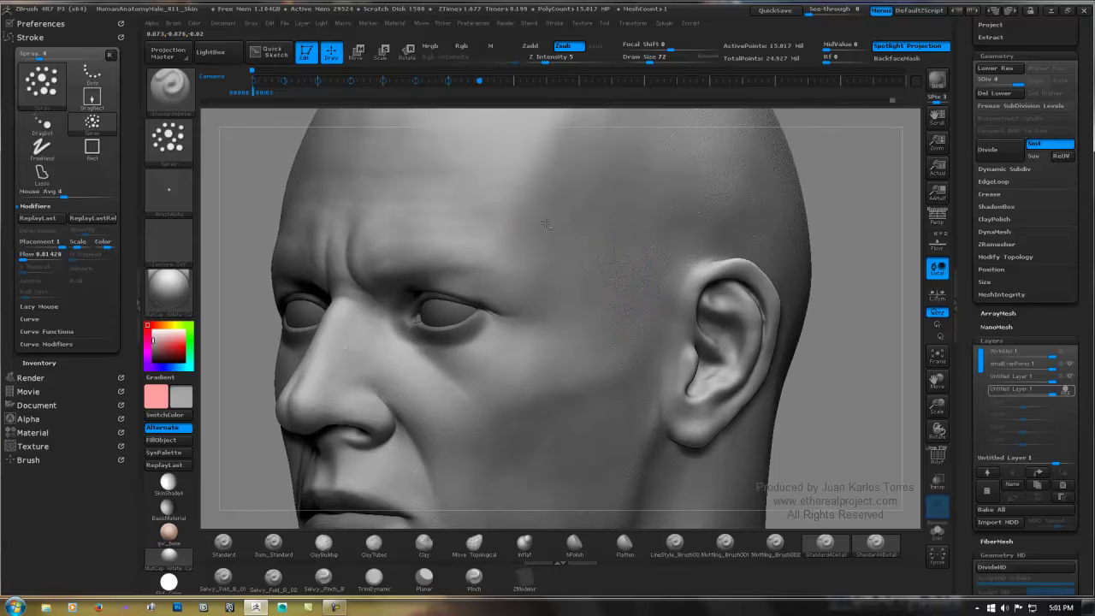
# Step: Spray subtle pores over the side of the scalp and the back of the head
pyautogui.moveTo(539, 220); pyautogui.dragTo(327, 336, button='right')
pyautogui.keyDown('ctrl'); pyautogui.moveTo(467, 284); pyautogui.dragTo(453, 265, button='right'); pyautogui.keyUp('ctrl')
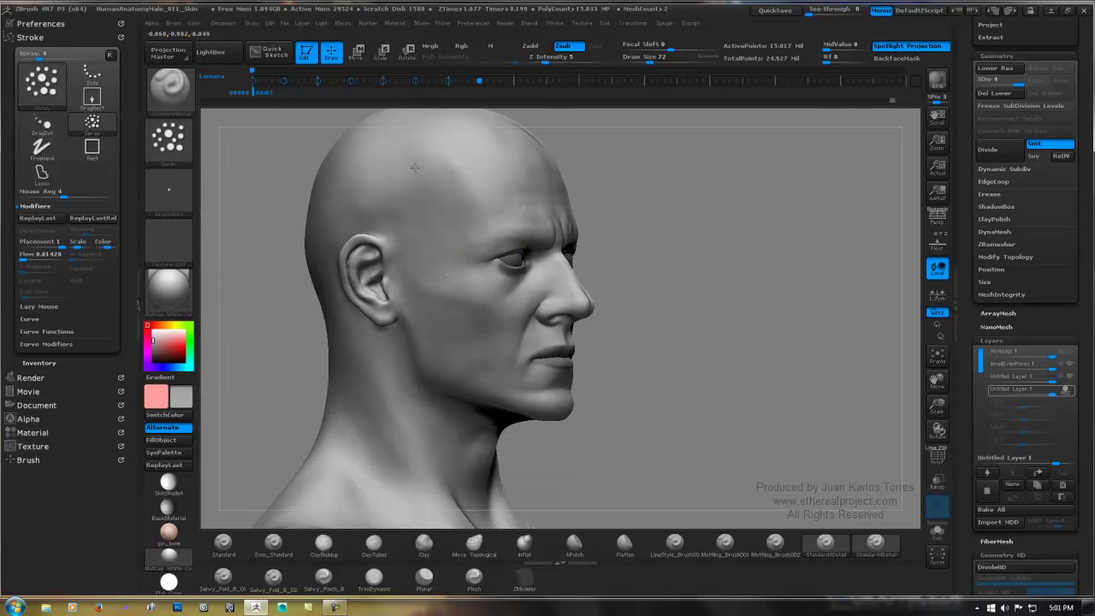
pyautogui.keyDown('alt'); pyautogui.moveTo(498, 127); pyautogui.dragTo(514, 225, button='right'); pyautogui.keyUp('alt')
pyautogui.moveTo(513, 225); pyautogui.dragTo(399, 244, button='right')
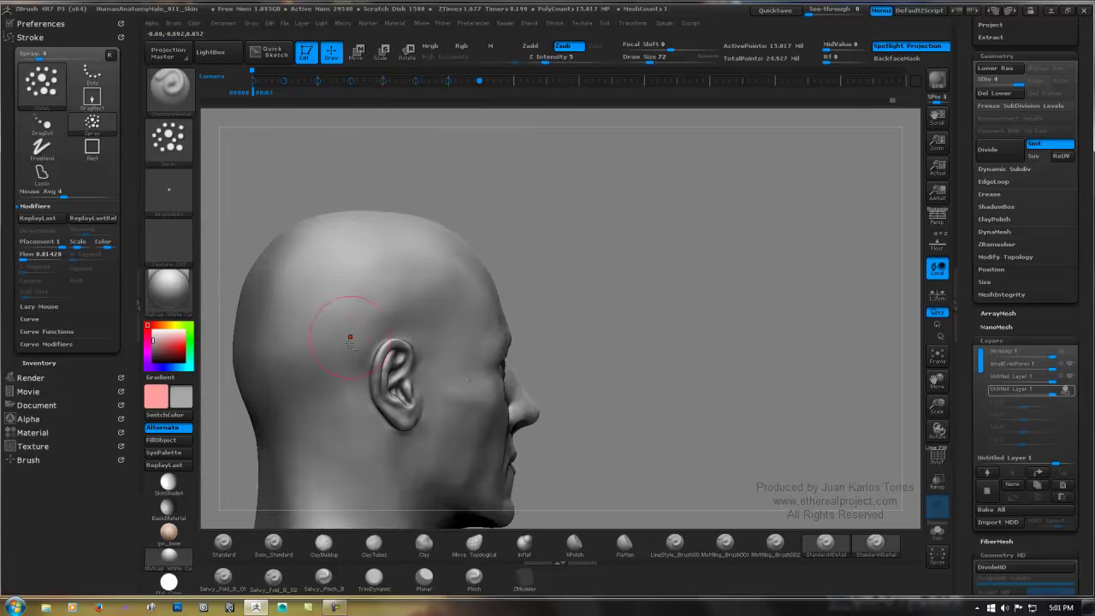
pyautogui.moveTo(350, 338)
pyautogui.keyDown('alt'); pyautogui.mouseDown(button='right')
pyautogui.moveTo(482, 251)
pyautogui.moveTo(513, 272)
pyautogui.moveTo(580, 255)
pyautogui.moveTo(479, 266)
pyautogui.moveTo(487, 262)
pyautogui.mouseUp(button='right'); pyautogui.keyUp('alt')
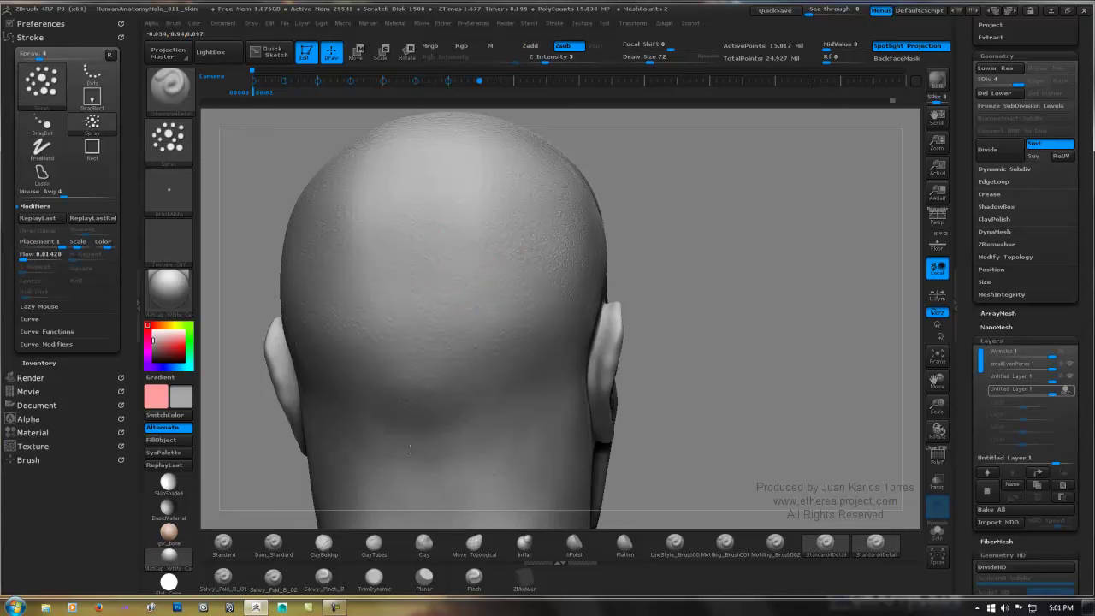
pyautogui.moveTo(410, 449); pyautogui.dragTo(605, 431, button='right')
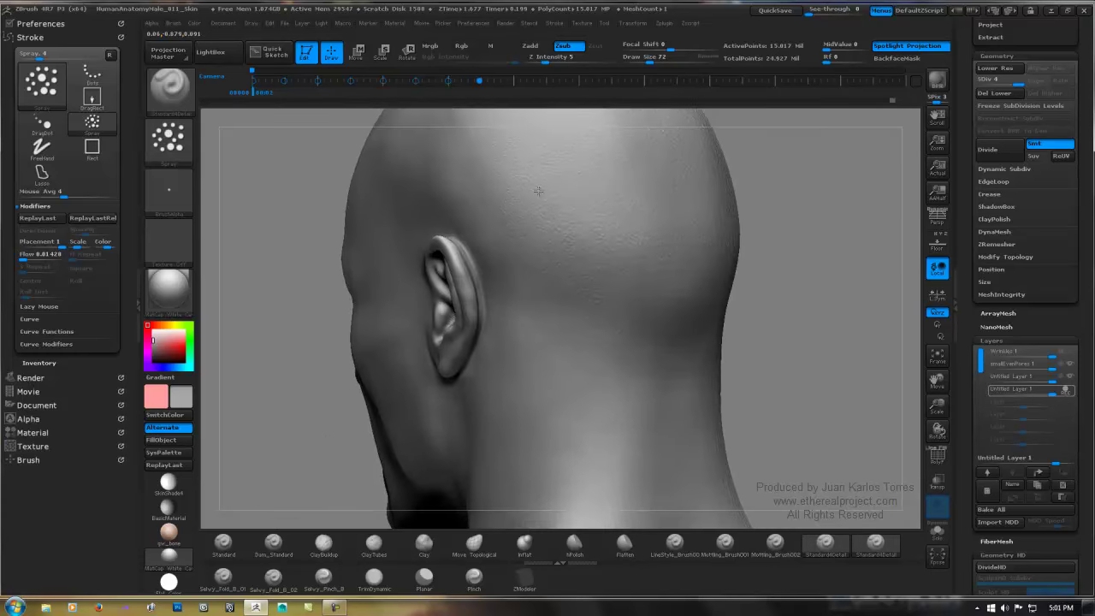
# Step: Examine the fine skin texture across the back and sides of the head, the forehead and the cheeks
pyautogui.keyDown('alt'); pyautogui.moveTo(540, 203); pyautogui.dragTo(416, 258, button='right'); pyautogui.keyUp('alt')
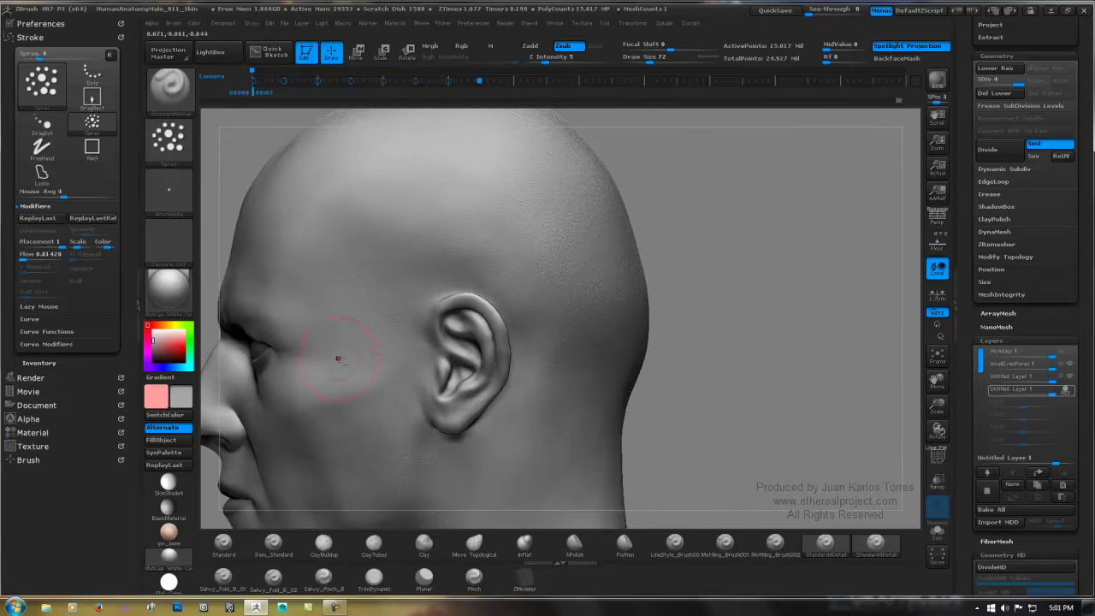
pyautogui.keyDown('alt'); pyautogui.moveTo(339, 360); pyautogui.dragTo(464, 391, button='right'); pyautogui.keyUp('alt')
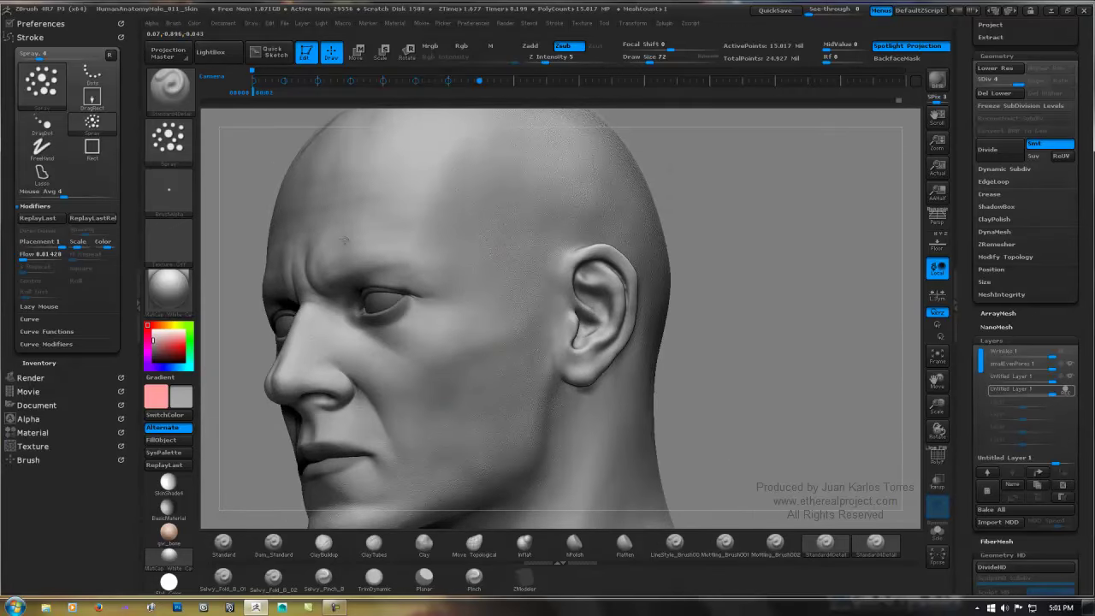
pyautogui.keyDown('alt'); pyautogui.moveTo(562, 170); pyautogui.dragTo(474, 245, button='right'); pyautogui.keyUp('alt')
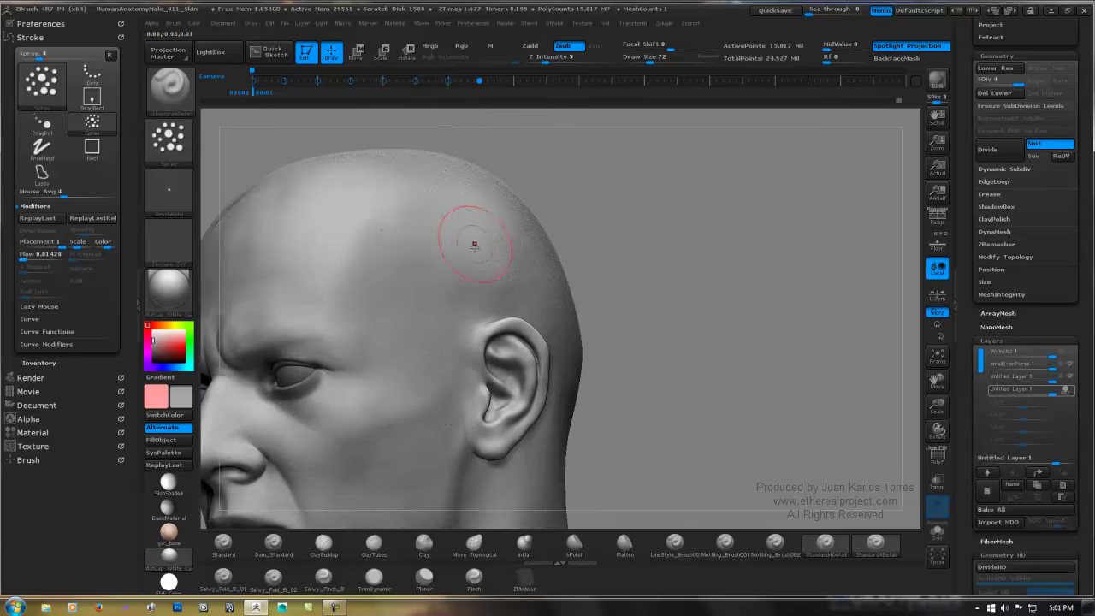
pyautogui.keyDown('alt'); pyautogui.moveTo(453, 285); pyautogui.dragTo(543, 127, button='right'); pyautogui.keyUp('alt')
pyautogui.moveTo(261, 267); pyautogui.dragTo(415, 278, button='right')
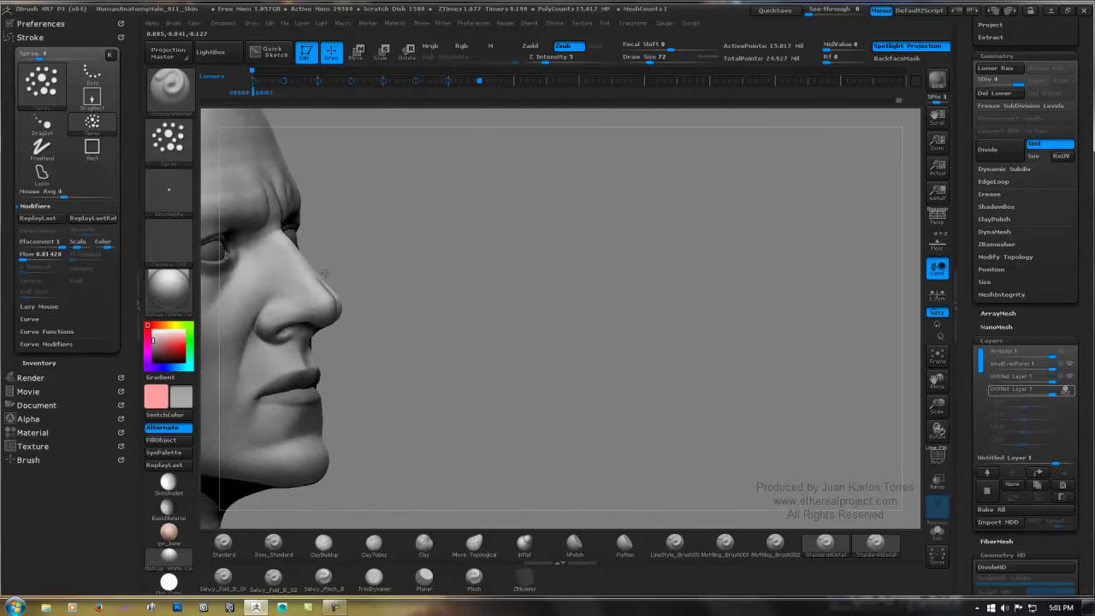
pyautogui.keyDown('alt'); pyautogui.moveTo(240, 295); pyautogui.dragTo(434, 265, button='right'); pyautogui.keyUp('alt')
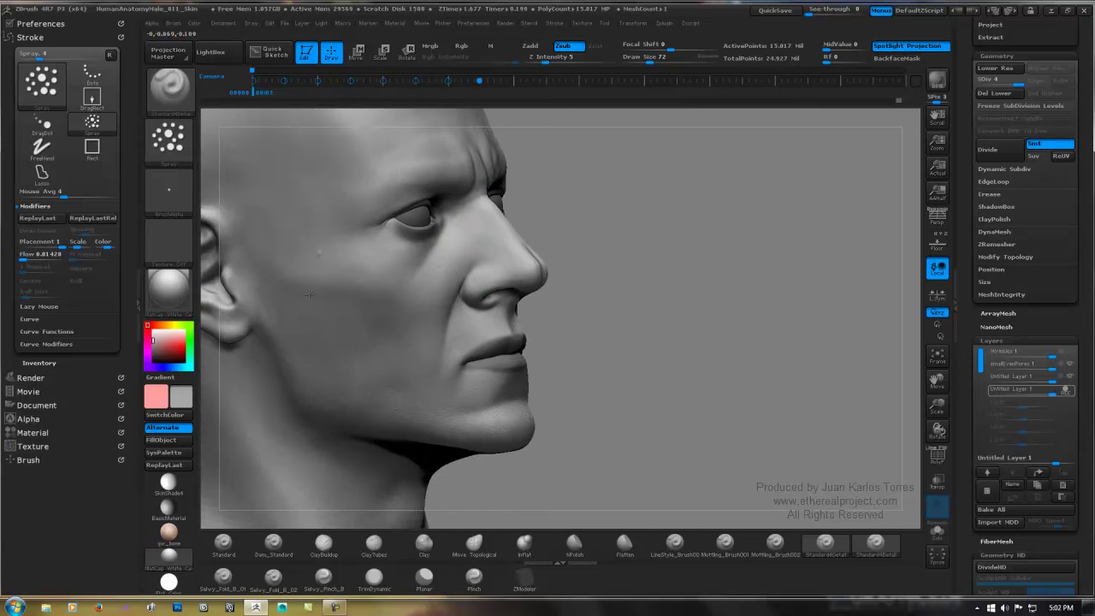
pyautogui.moveTo(309, 294); pyautogui.dragTo(315, 329, button='right')
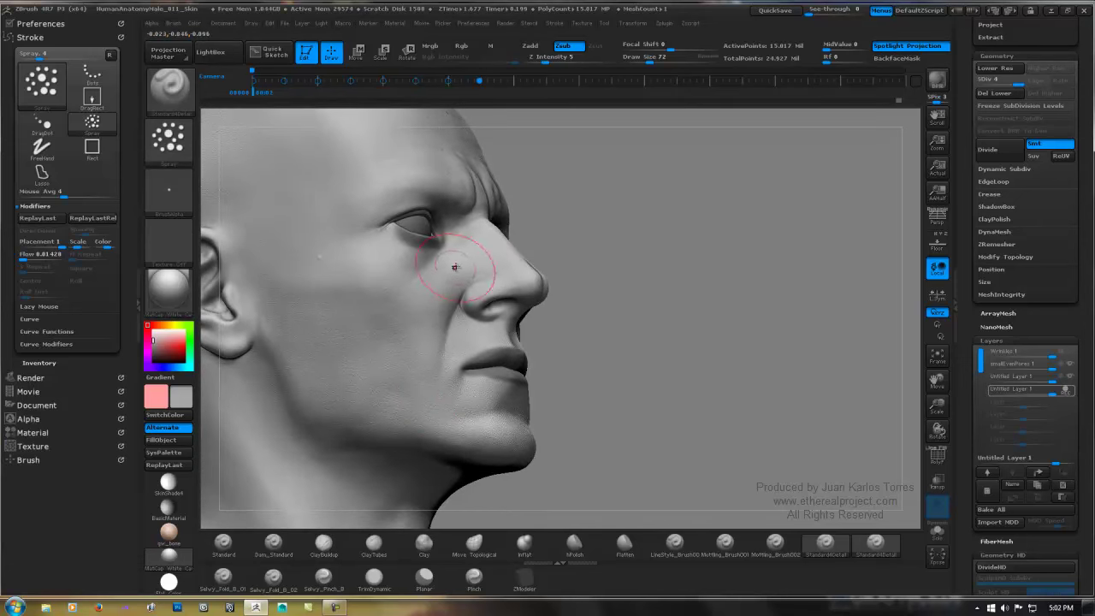
pyautogui.keyDown('alt'); pyautogui.moveTo(455, 267); pyautogui.dragTo(607, 368, button='right'); pyautogui.keyUp('alt')
pyautogui.moveTo(419, 279); pyautogui.dragTo(445, 281, button='right')
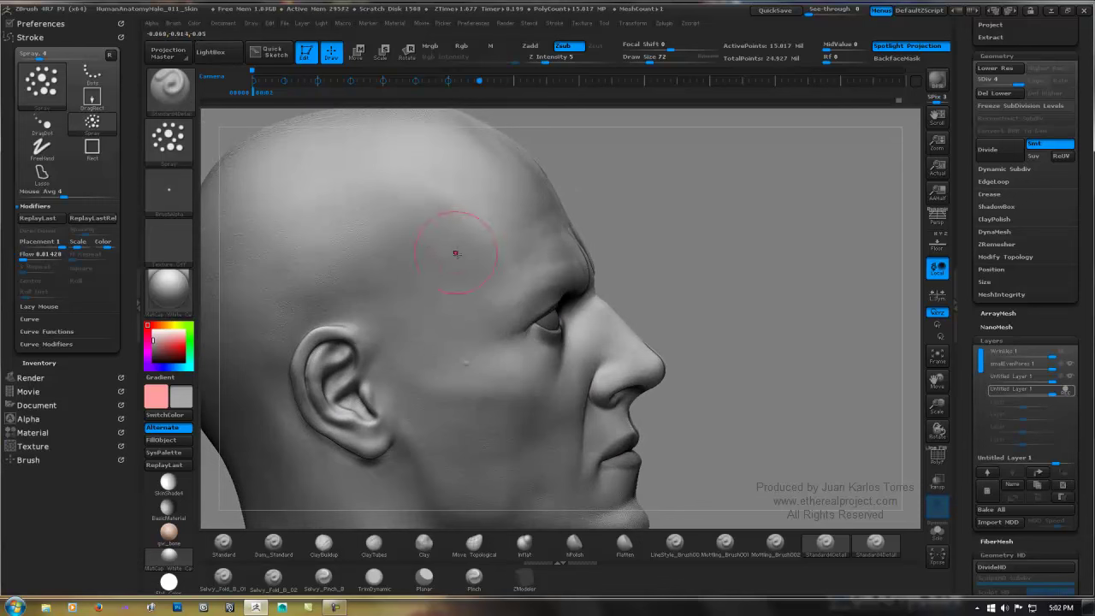
pyautogui.press('ctrl')
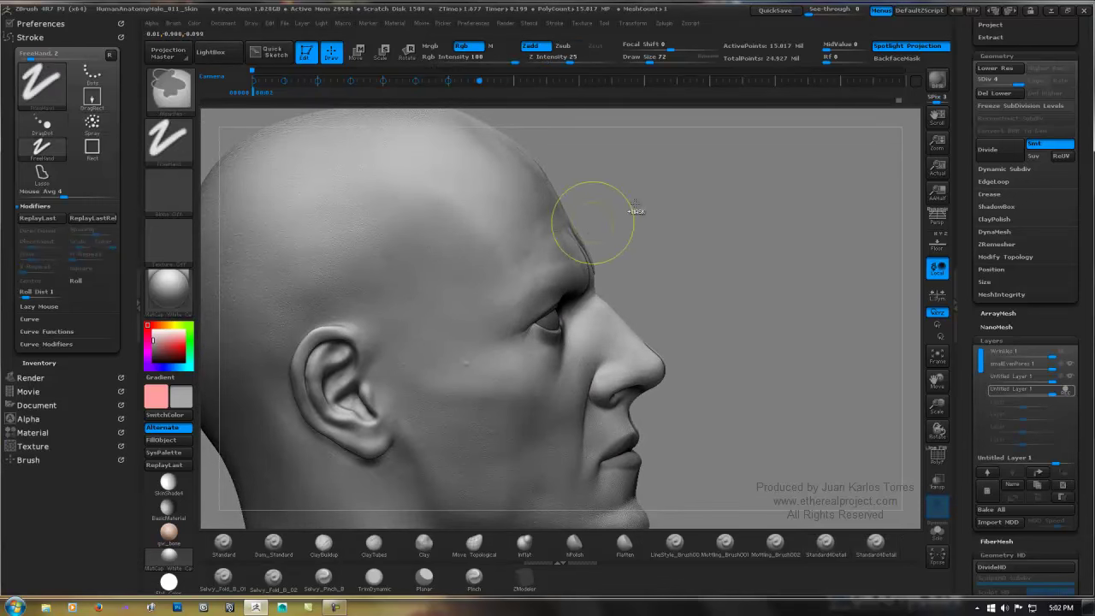
pyautogui.keyDown('alt'); pyautogui.moveTo(685, 224); pyautogui.dragTo(742, 130, button='right'); pyautogui.keyUp('alt')
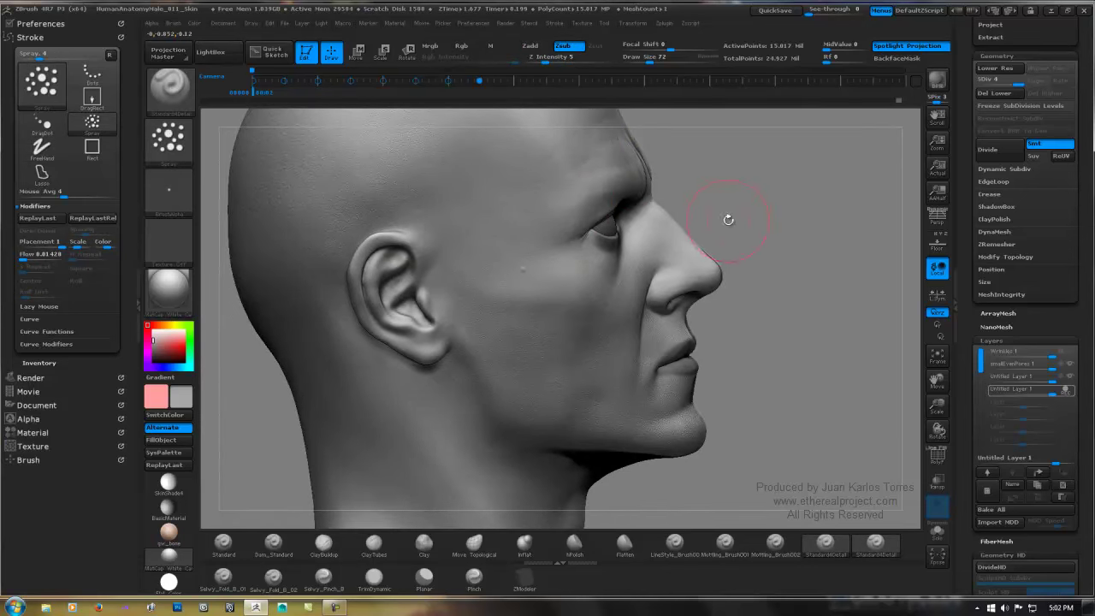
pyautogui.moveTo(727, 220)
pyautogui.keyDown('shift'); pyautogui.mouseDown(button='right')
pyautogui.moveTo(761, 225)
pyautogui.moveTo(612, 258)
pyautogui.moveTo(647, 206)
pyautogui.moveTo(656, 220)
pyautogui.moveTo(641, 259)
pyautogui.moveTo(644, 167)
pyautogui.mouseUp(button='right'); pyautogui.keyUp('shift')
# Step: Examine the skin texture on the neck, jaw and temples, checking the whole face from the front and both sides
pyautogui.moveTo(473, 381)
pyautogui.keyDown('ctrl'); pyautogui.mouseDown(button='right')
pyautogui.moveTo(469, 358)
pyautogui.moveTo(479, 414)
pyautogui.mouseUp(button='right'); pyautogui.keyUp('ctrl')
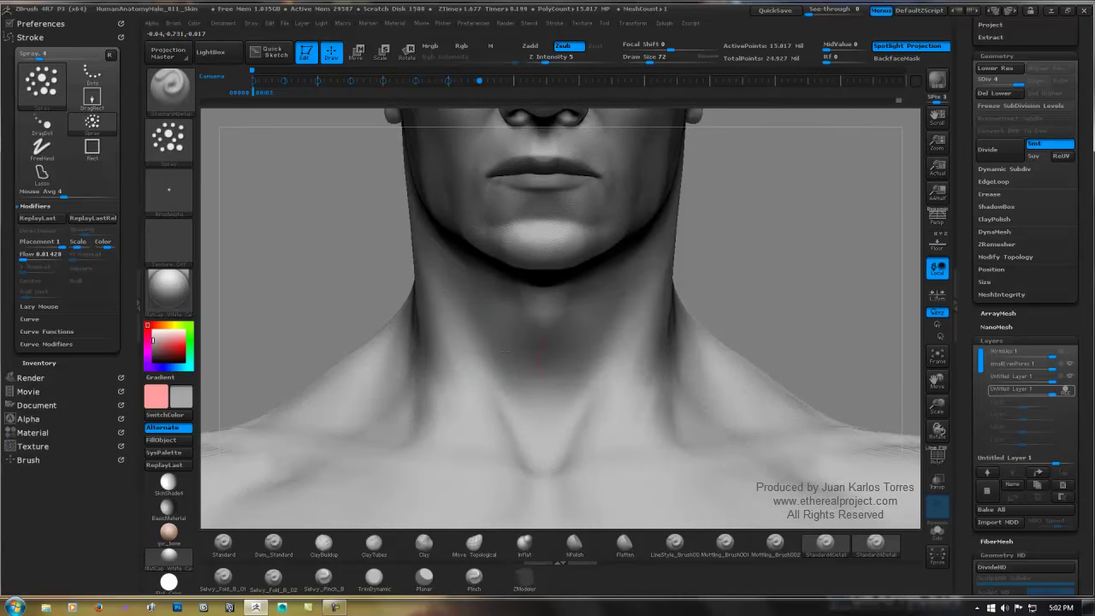
pyautogui.moveTo(530, 316); pyautogui.dragTo(585, 322, button='right')
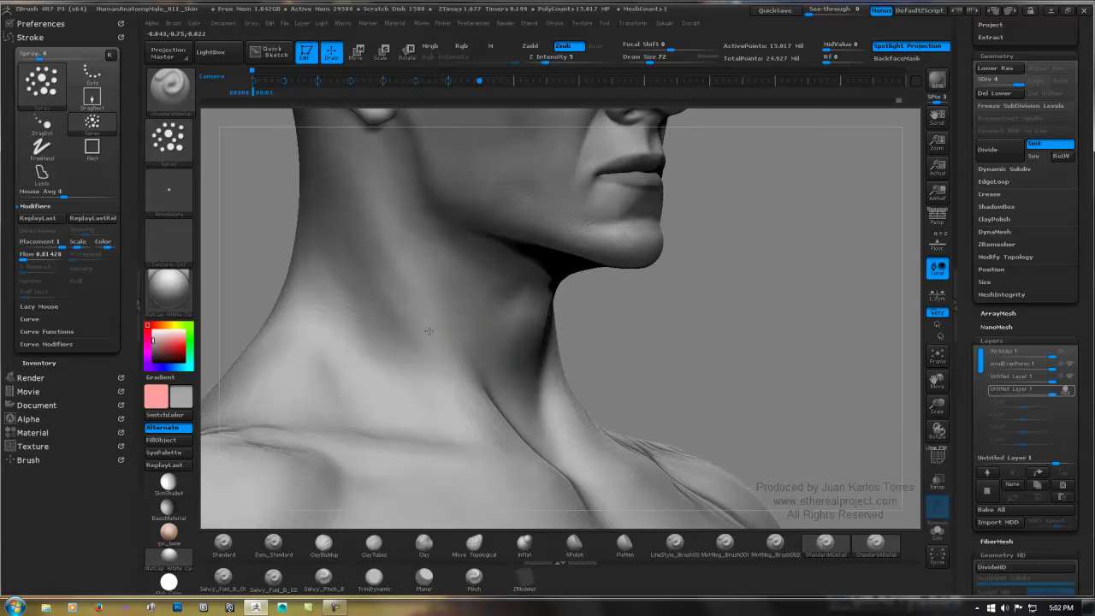
pyautogui.keyDown('alt'); pyautogui.moveTo(494, 205); pyautogui.dragTo(481, 298, button='right'); pyautogui.keyUp('alt')
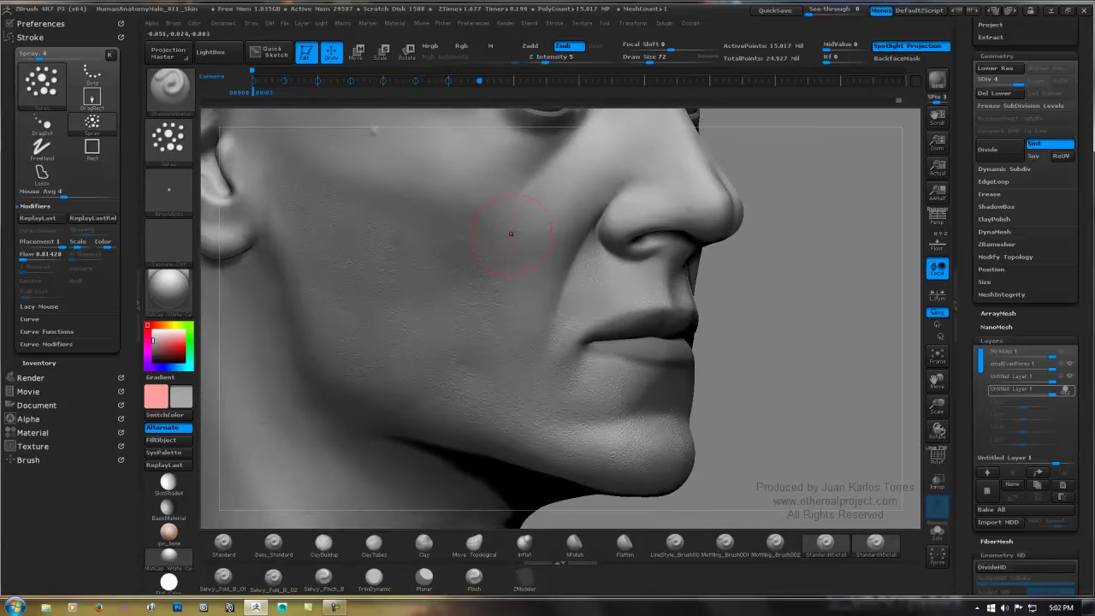
pyautogui.keyDown('alt'); pyautogui.moveTo(512, 234); pyautogui.dragTo(455, 336, button='right'); pyautogui.keyUp('alt')
pyautogui.keyDown('alt'); pyautogui.moveTo(430, 226); pyautogui.dragTo(498, 331, button='right'); pyautogui.keyUp('alt')
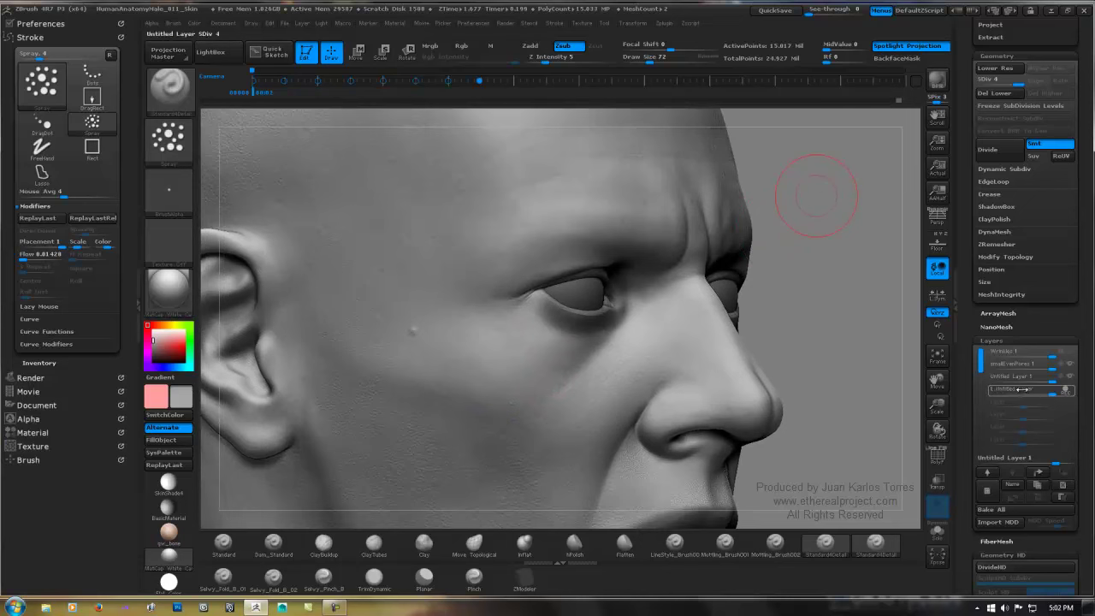
pyautogui.press('ctrl')
pyautogui.moveTo(720, 231)
pyautogui.keyDown('ctrl'); pyautogui.mouseDown(button='right')
pyautogui.moveTo(675, 198)
pyautogui.moveTo(638, 241)
pyautogui.moveTo(630, 234)
pyautogui.moveTo(766, 247)
pyautogui.moveTo(713, 234)
pyautogui.mouseUp(button='right'); pyautogui.keyUp('ctrl')
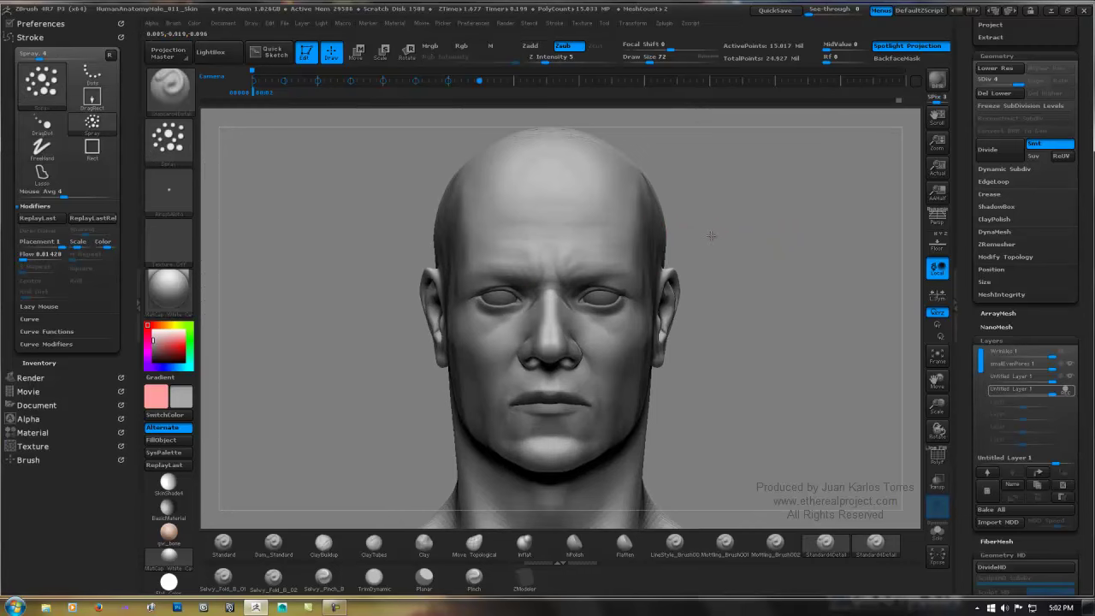
pyautogui.moveTo(630, 244)
pyautogui.keyDown('ctrl'); pyautogui.mouseDown(button='right')
pyautogui.moveTo(710, 231)
pyautogui.moveTo(658, 249)
pyautogui.moveTo(651, 221)
pyautogui.mouseUp(button='right'); pyautogui.keyUp('ctrl')
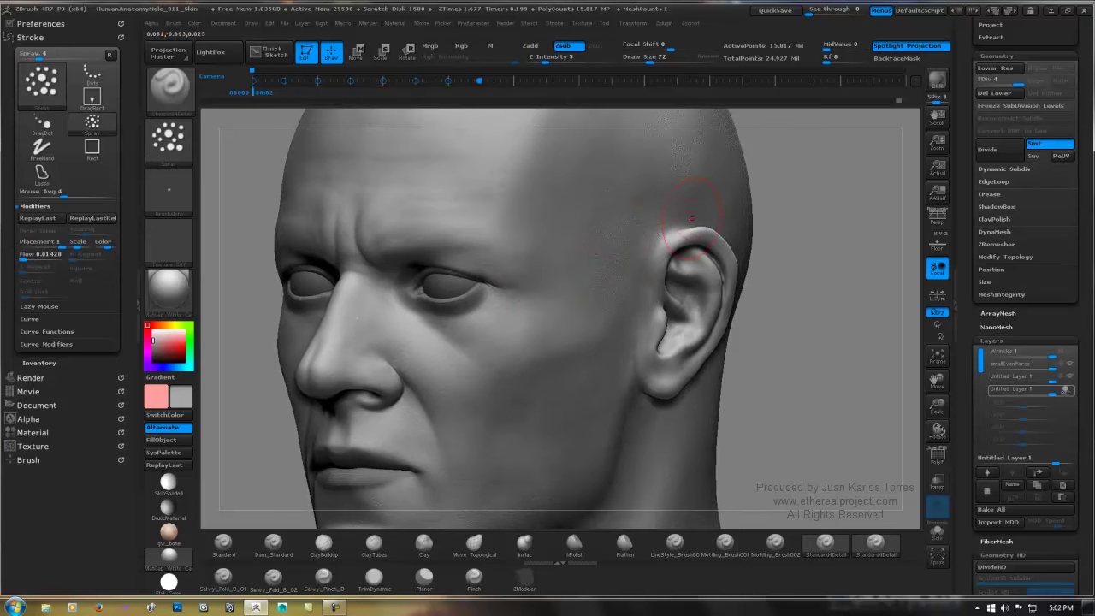
pyautogui.moveTo(744, 220)
pyautogui.keyDown('ctrl'); pyautogui.mouseDown(button='right')
pyautogui.moveTo(632, 224)
pyautogui.moveTo(629, 241)
pyautogui.moveTo(648, 238)
pyautogui.mouseUp(button='right'); pyautogui.keyUp('ctrl')
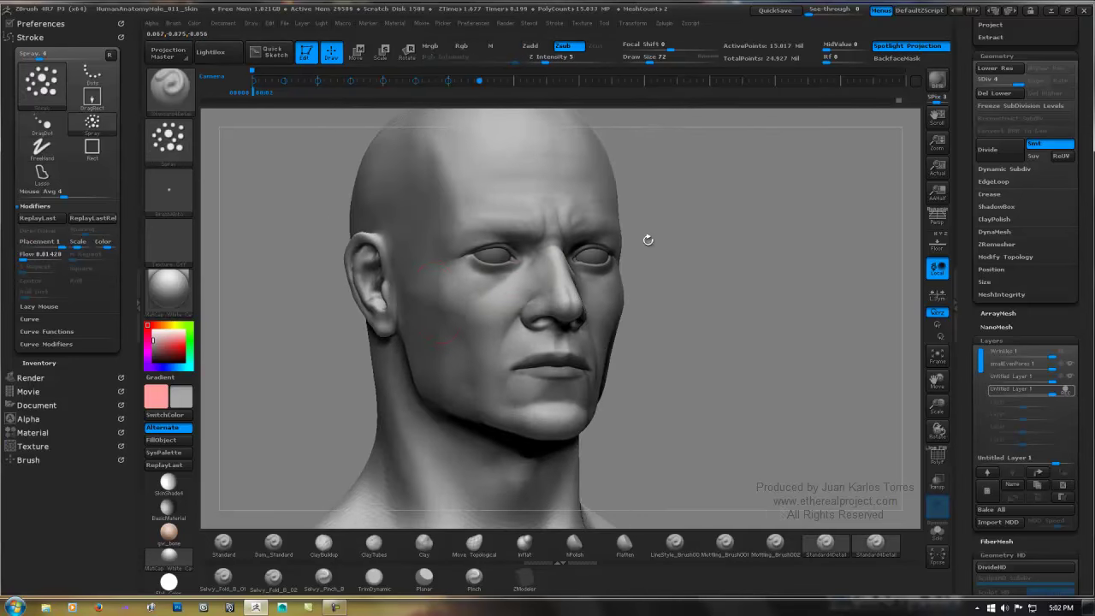
# Step: Change the sculpting brush's stroke type to DragRect
pyautogui.click(169, 137)
pyautogui.click(295, 155)
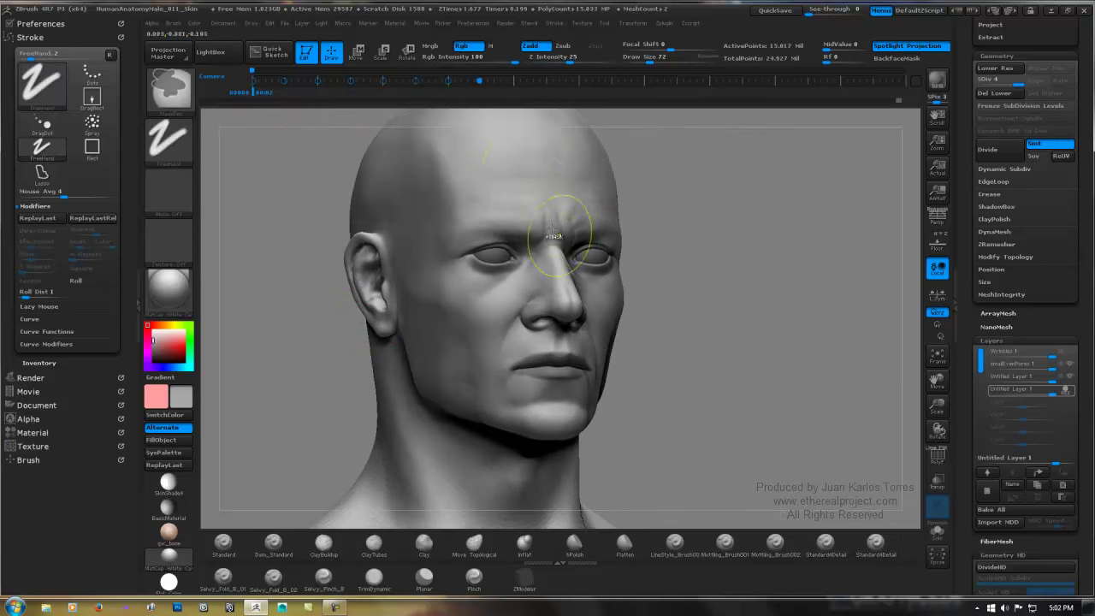
pyautogui.keyDown('ctrl'); pyautogui.moveTo(565, 236); pyautogui.dragTo(552, 297, button='right'); pyautogui.keyUp('ctrl')
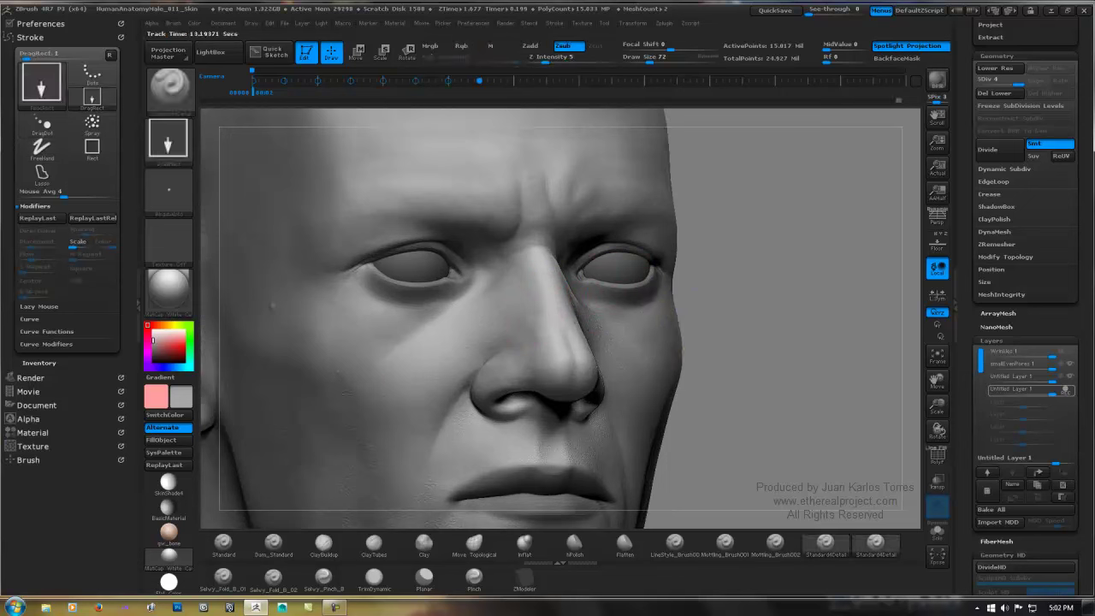
pyautogui.press('ctrl')
pyautogui.moveTo(630, 196)
pyautogui.keyDown('ctrl'); pyautogui.mouseDown(button='right')
pyautogui.moveTo(753, 163)
pyautogui.moveTo(679, 187)
pyautogui.mouseUp(button='right'); pyautogui.keyUp('ctrl')
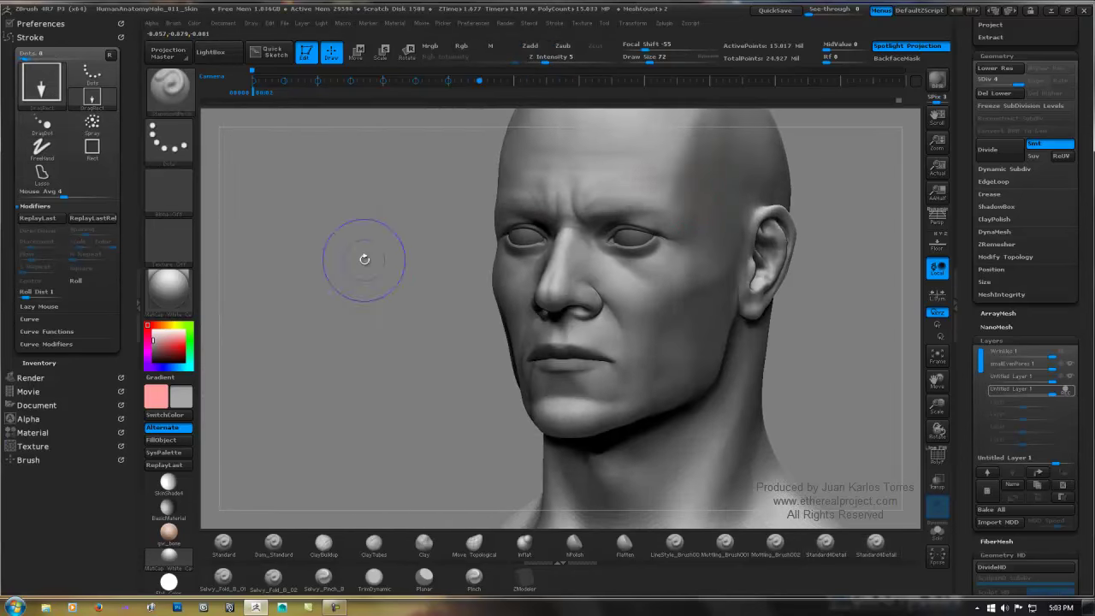
pyautogui.keyDown('shift'); pyautogui.moveTo(364, 259); pyautogui.dragTo(274, 283, button='right'); pyautogui.keyUp('shift')
# Step: Try Alpha 47 as the brush alpha for stamping pores on the cheek
pyautogui.click(177, 193)
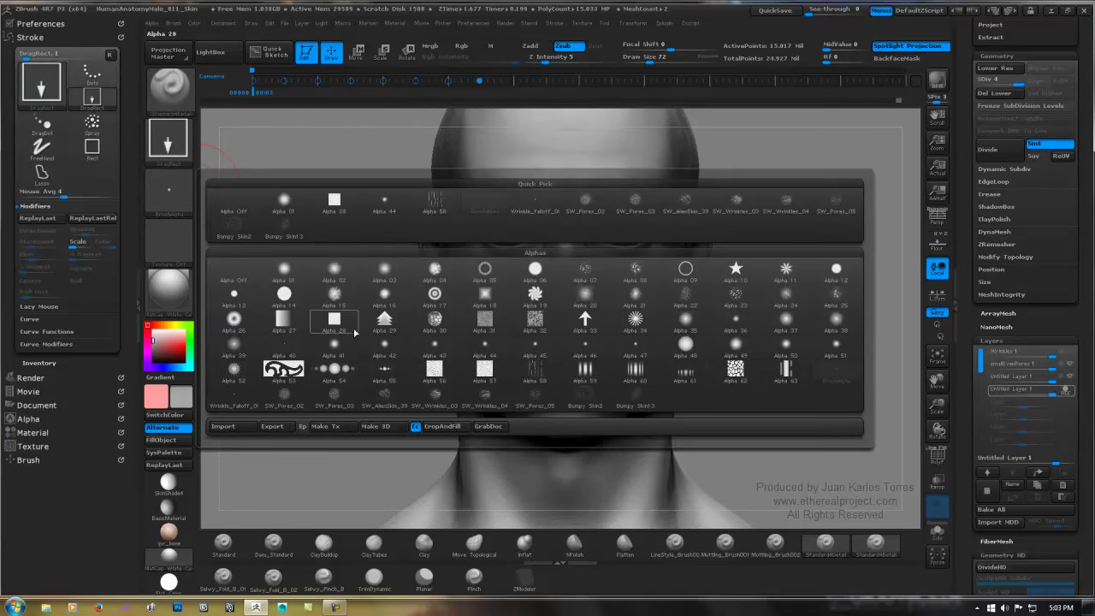
pyautogui.moveTo(446, 350)
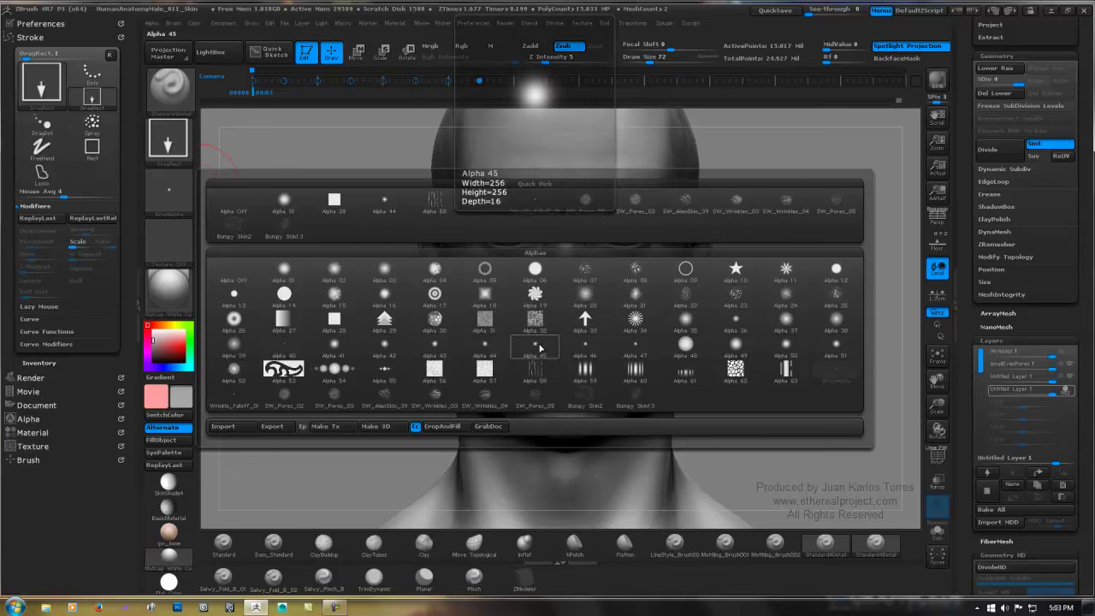
pyautogui.click(646, 350)
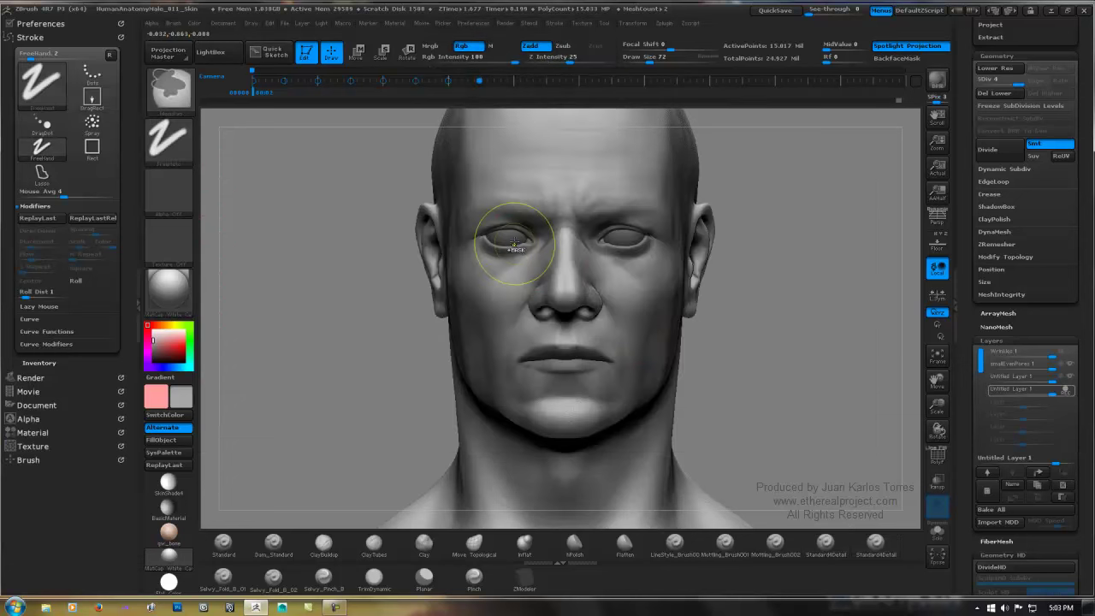
pyautogui.moveTo(458, 270); pyautogui.dragTo(547, 272, button='right')
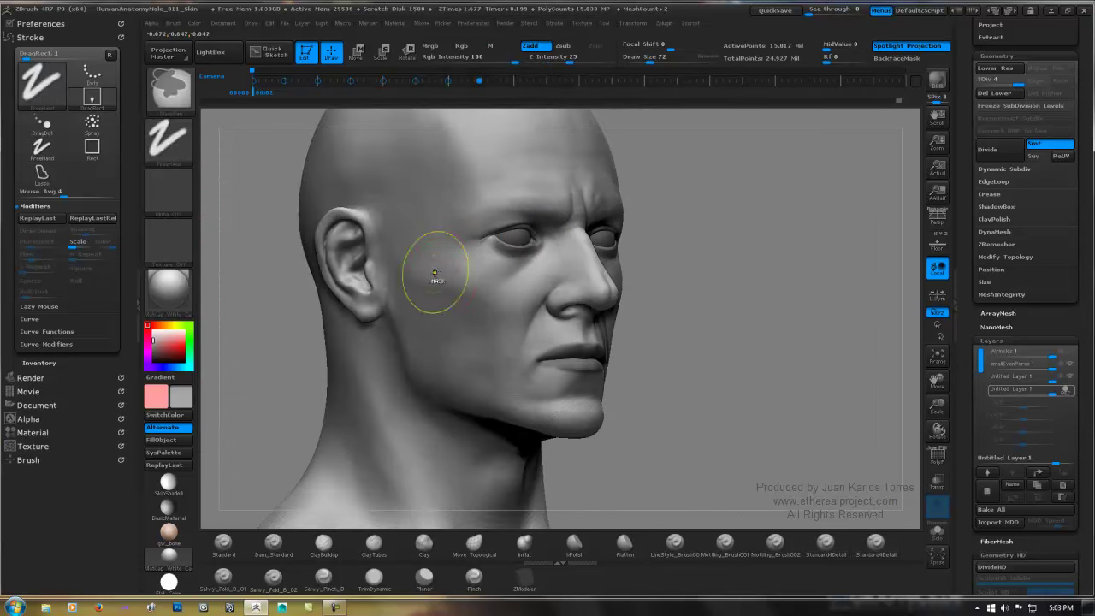
pyautogui.keyDown('ctrl'); pyautogui.moveTo(436, 275); pyautogui.dragTo(564, 241, button='right'); pyautogui.keyUp('ctrl')
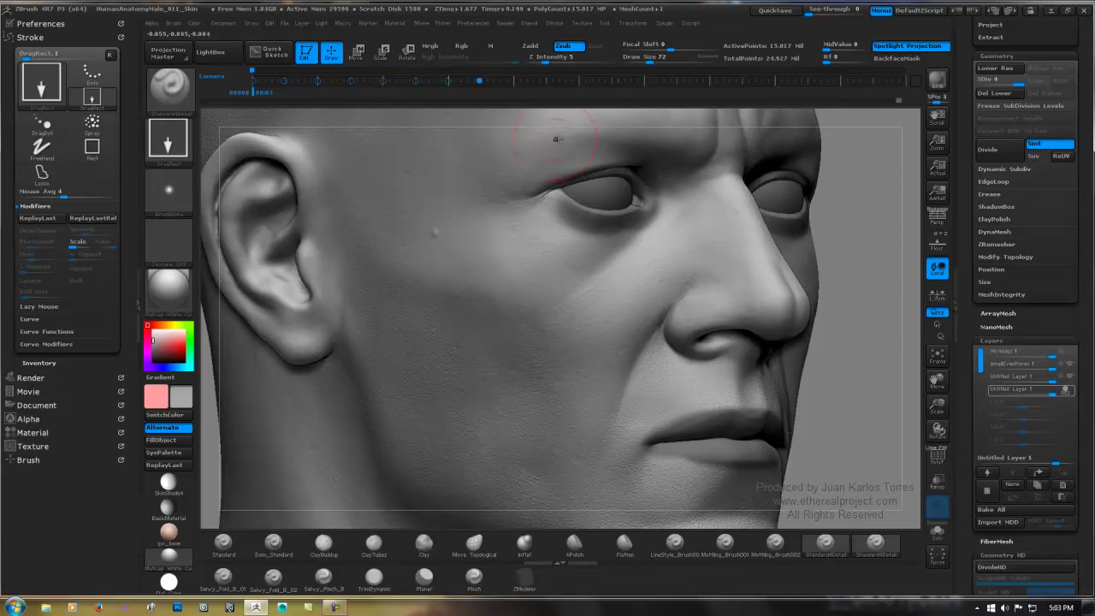
# Step: Set the brush's Z Intensity to 22 and try stamping a single pore on the cheek
pyautogui.click(567, 61)
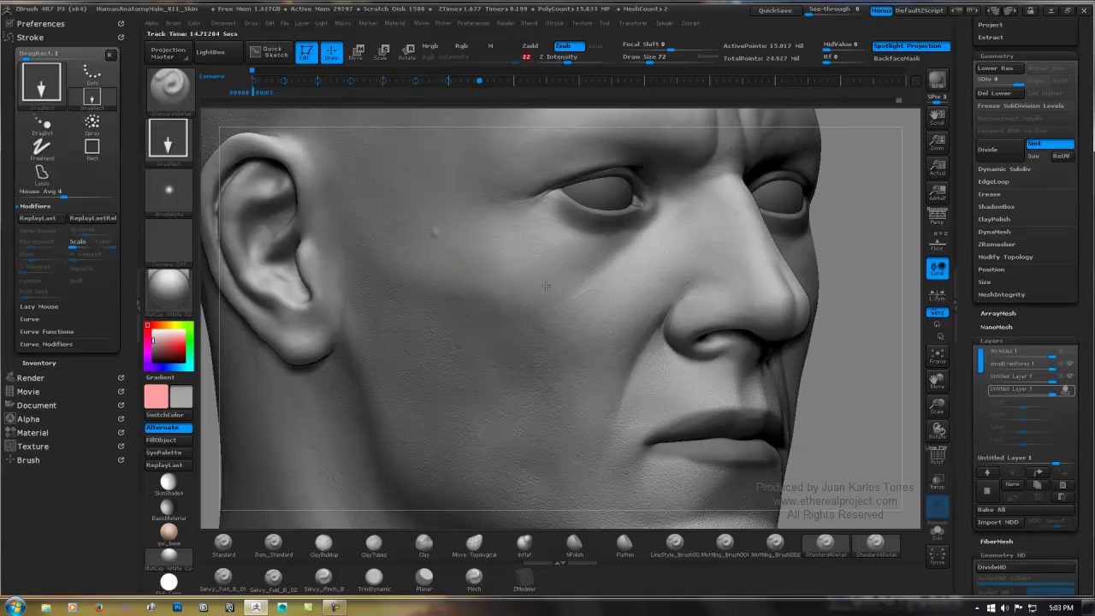
pyautogui.moveTo(502, 296); pyautogui.dragTo(544, 283)
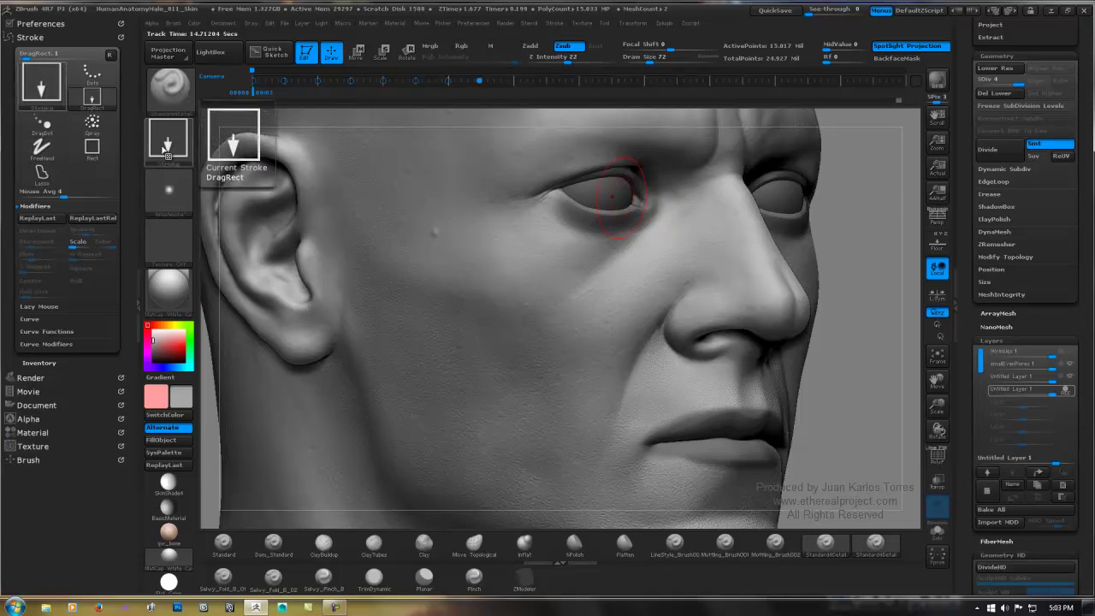
# Step: Switch the brush alpha to Alpha 40 and stamp a tiny pore on the cheek below the eye
pyautogui.click(168, 188)
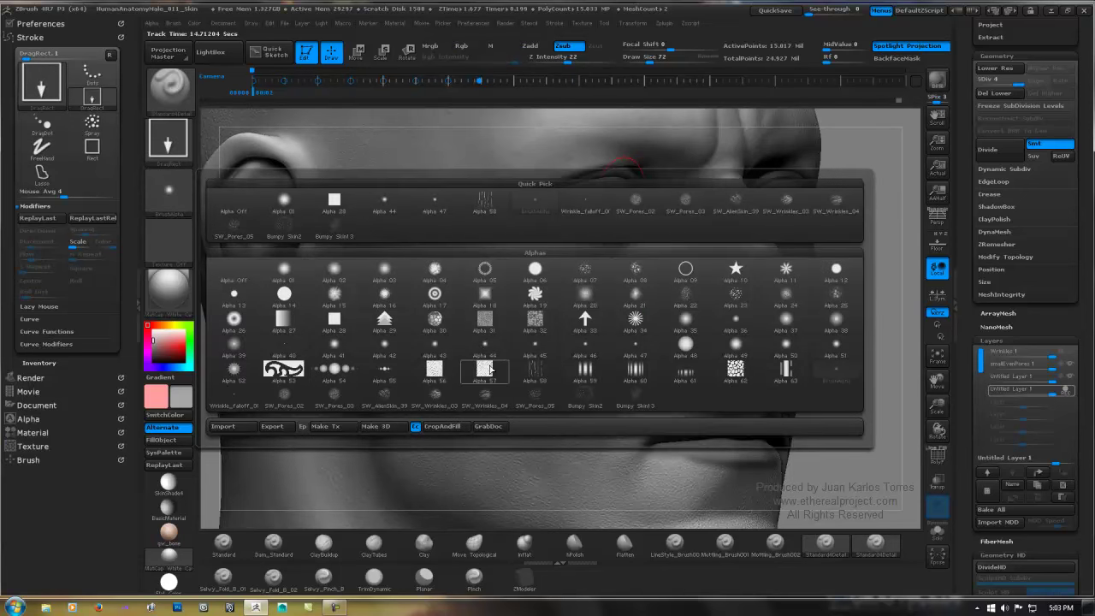
pyautogui.click(290, 349)
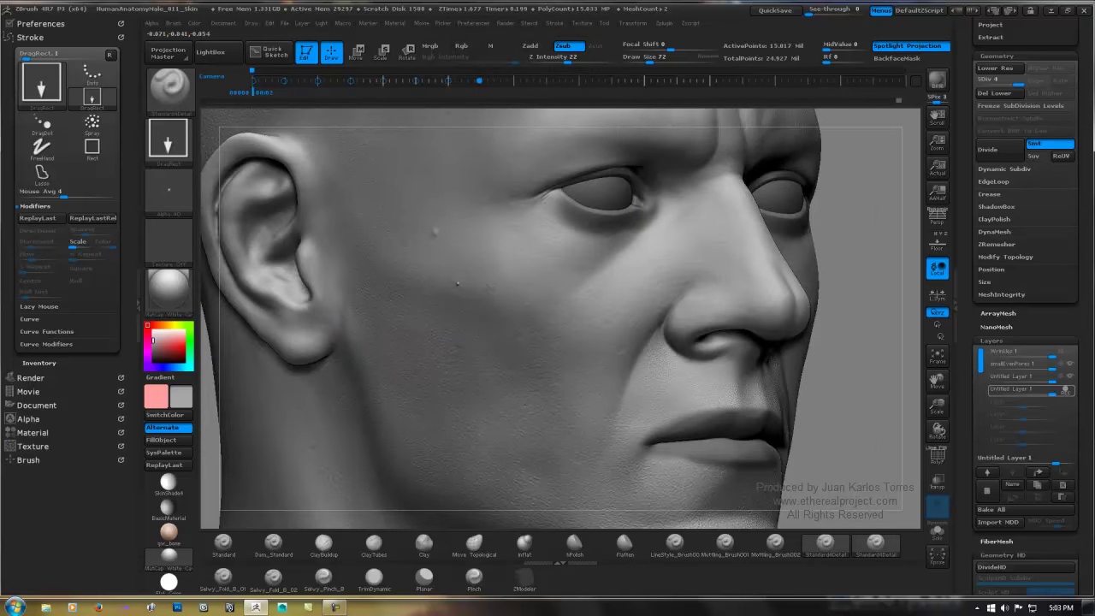
pyautogui.keyDown('alt'); pyautogui.moveTo(640, 251); pyautogui.dragTo(593, 181, button='right'); pyautogui.keyUp('alt')
pyautogui.keyDown('ctrl'); pyautogui.moveTo(671, 235); pyautogui.dragTo(494, 234, button='right'); pyautogui.keyUp('ctrl')
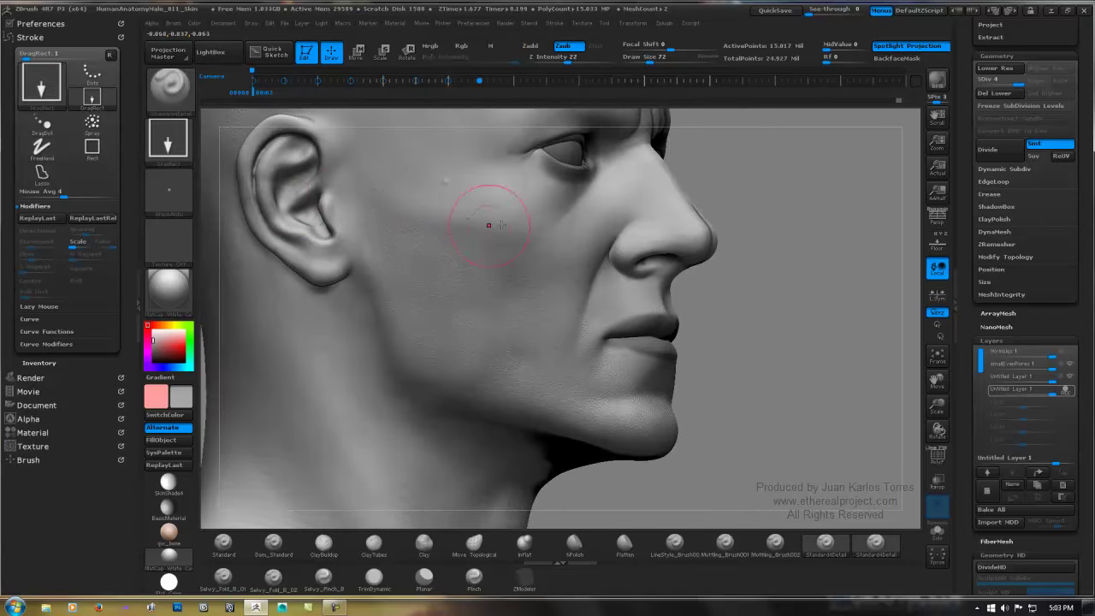
pyautogui.keyDown('alt'); pyautogui.moveTo(672, 206); pyautogui.dragTo(573, 296, button='right'); pyautogui.keyUp('alt')
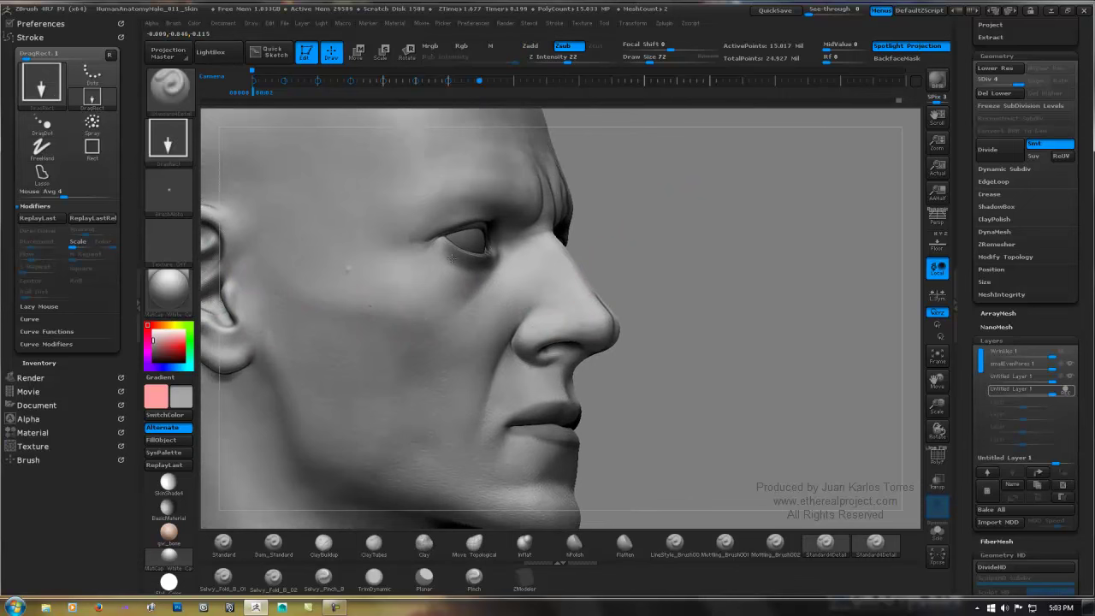
# Step: Change the stroke type to Spray, try spraying pores over the cheek, and undo the sprayed pores
pyautogui.click(183, 141)
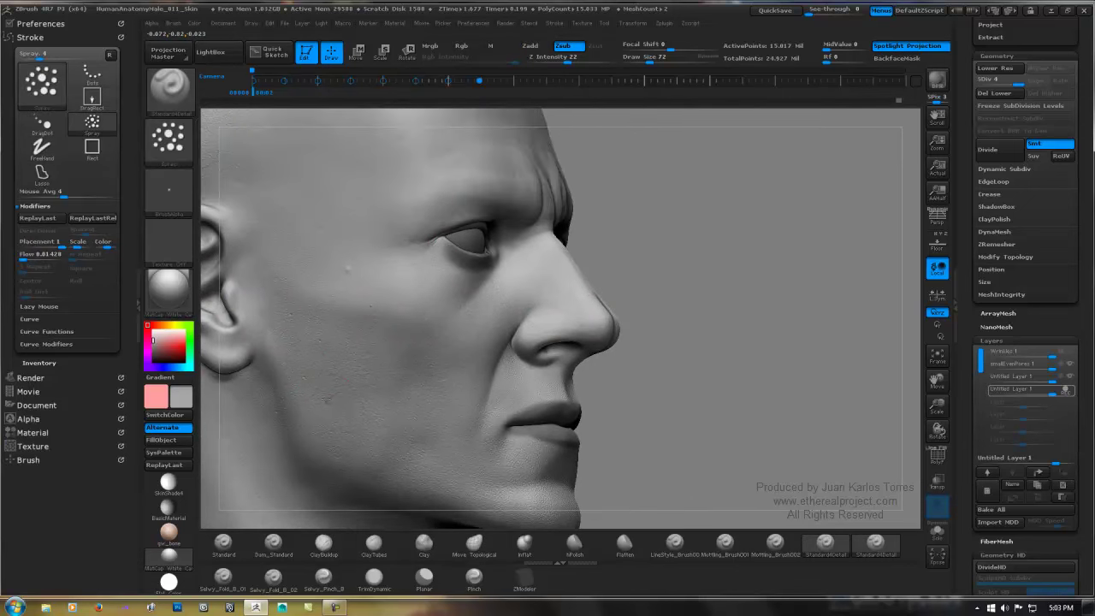
pyautogui.press('ctrl')
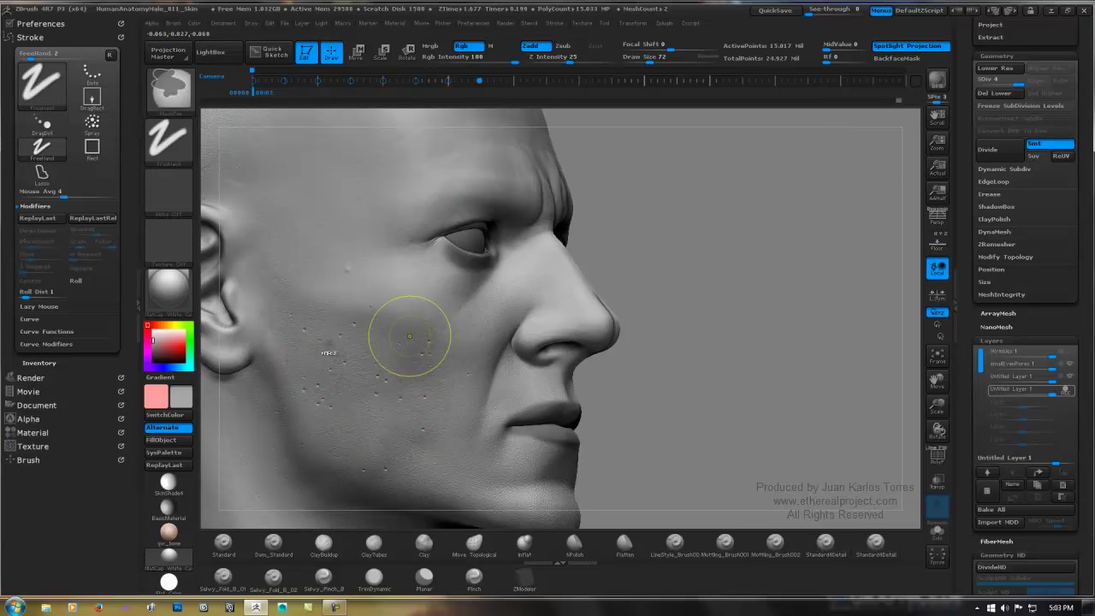
pyautogui.hotkey('ctrl', 'z')
# Step: Lower the brush's Z Intensity to 9 and spray fine pores over the cheek, jaw and chin
pyautogui.moveTo(565, 58); pyautogui.dragTo(553, 60)
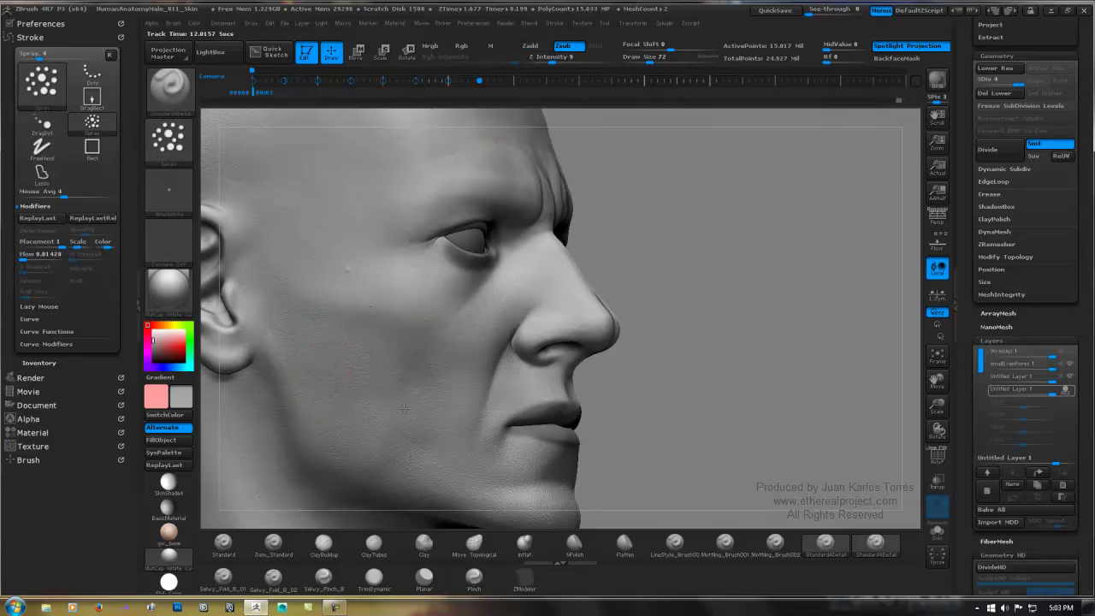
pyautogui.moveTo(404, 409)
pyautogui.keyDown('alt'); pyautogui.mouseDown(button='right')
pyautogui.moveTo(396, 279)
pyautogui.moveTo(408, 260)
pyautogui.mouseUp(button='right'); pyautogui.keyUp('alt')
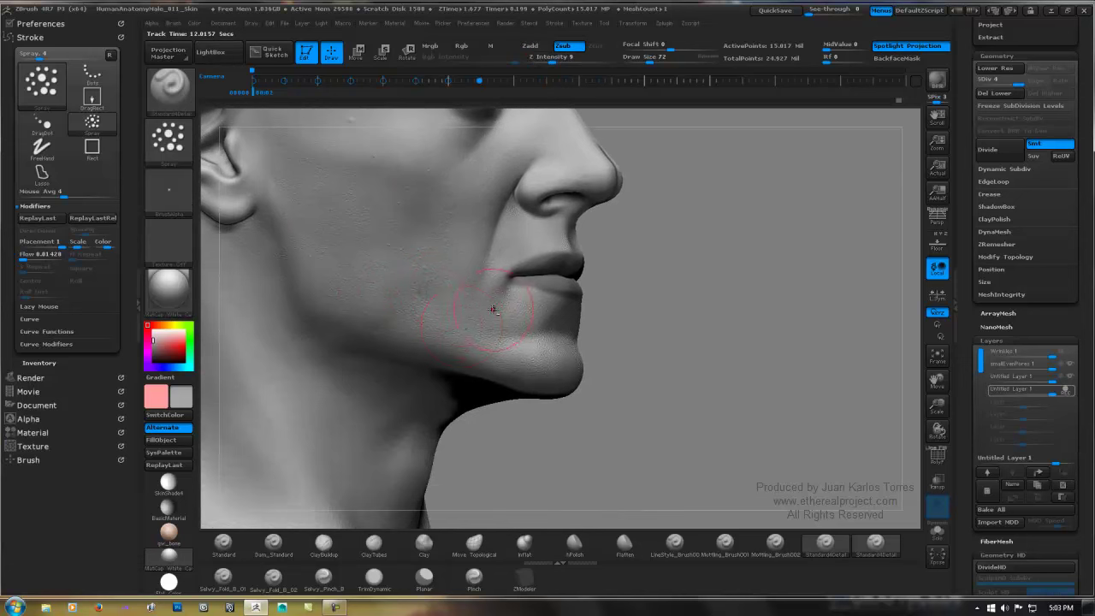
pyautogui.keyDown('alt'); pyautogui.moveTo(493, 310); pyautogui.dragTo(409, 309, button='right'); pyautogui.keyUp('alt')
pyautogui.moveTo(547, 347); pyautogui.dragTo(473, 355, button='right')
pyautogui.moveTo(591, 308); pyautogui.dragTo(521, 323, button='right')
pyautogui.keyDown('shift'); pyautogui.moveTo(521, 323); pyautogui.dragTo(483, 306); pyautogui.keyUp('shift')
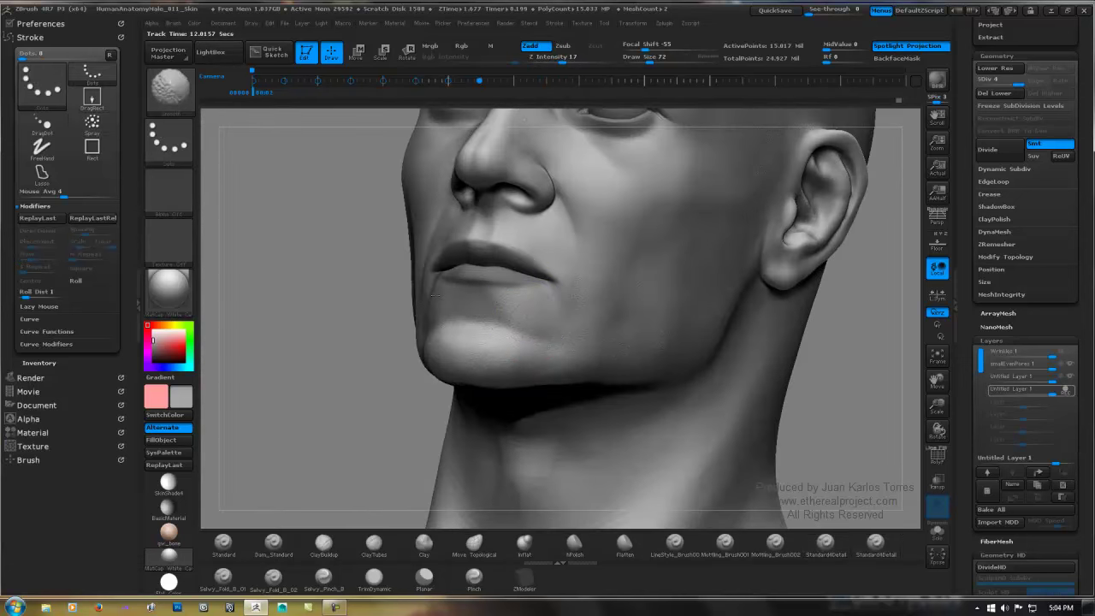
# Step: Smooth the sprayed pores beside the mouth and across the chin to soften them
pyautogui.moveTo(435, 296); pyautogui.dragTo(548, 300, button='right')
pyautogui.keyDown('shift'); pyautogui.moveTo(414, 303); pyautogui.dragTo(477, 328); pyautogui.keyUp('shift')
pyautogui.moveTo(538, 279); pyautogui.dragTo(490, 277, button='right')
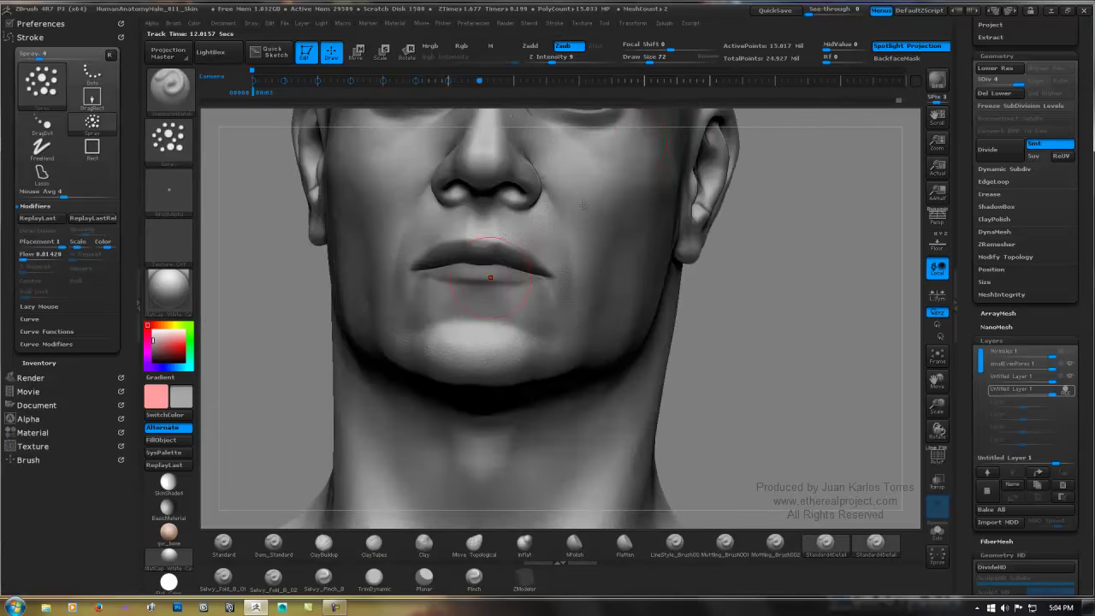
pyautogui.moveTo(676, 253); pyautogui.dragTo(599, 272, button='right')
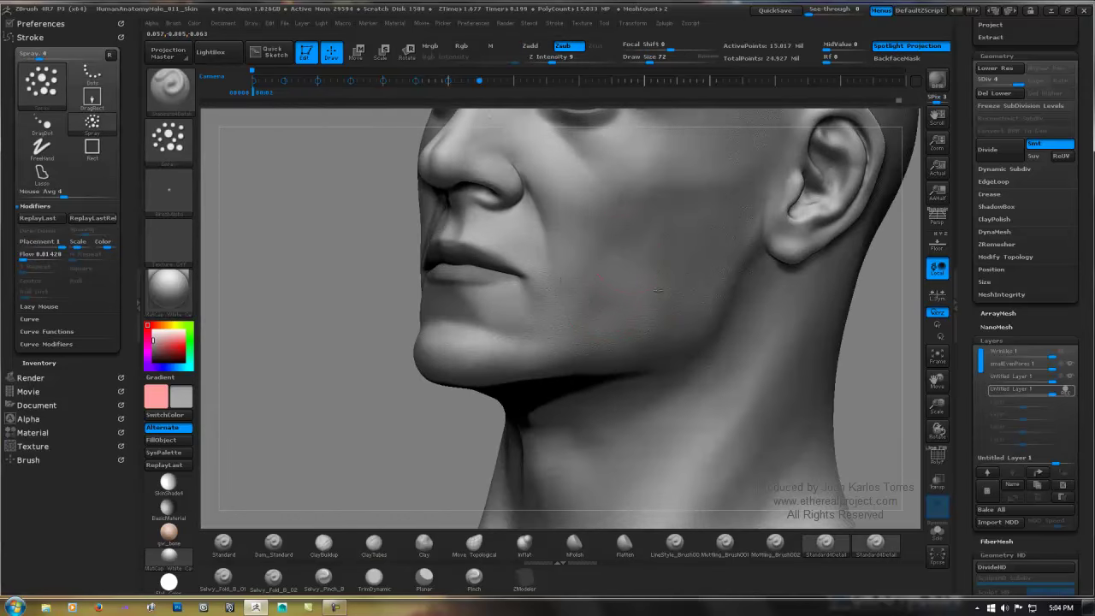
# Step: Smooth the pores on the left cheek, from below the eye down to the jaw and chin
pyautogui.press('b')
pyautogui.press('s')
pyautogui.press('t')
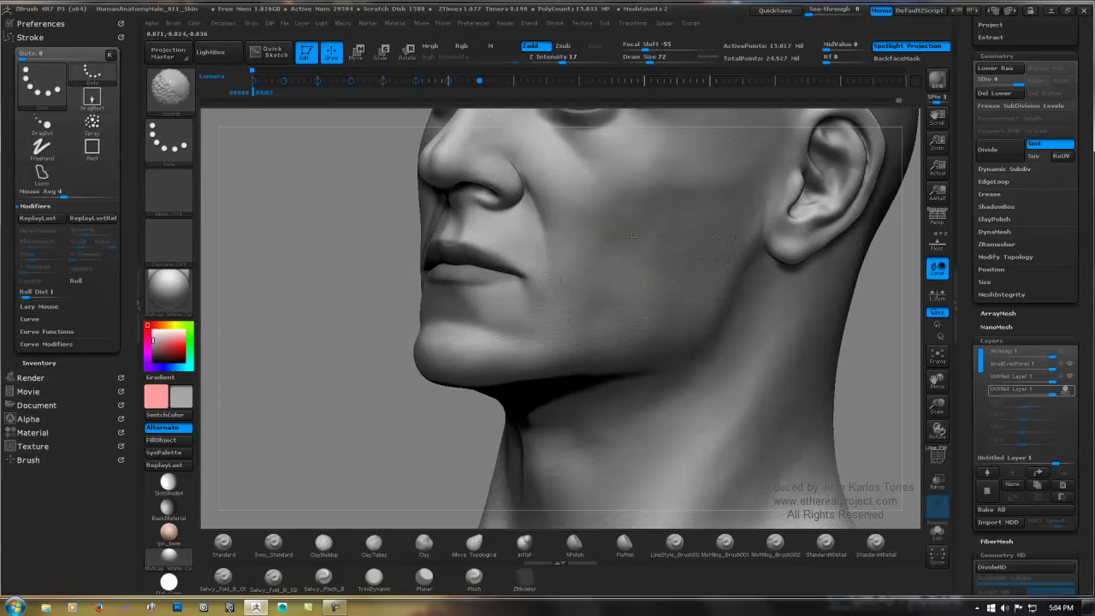
pyautogui.keyDown('shift'); pyautogui.moveTo(581, 176); pyautogui.dragTo(569, 210); pyautogui.keyUp('shift')
pyautogui.moveTo(540, 299); pyautogui.dragTo(638, 296, button='right')
pyautogui.keyDown('shift'); pyautogui.moveTo(480, 344); pyautogui.dragTo(470, 321); pyautogui.keyUp('shift')
# Step: Soften the pore detail on the right cheek, temple and jaw with smoothing strokes
pyautogui.keyDown('alt'); pyautogui.moveTo(473, 313); pyautogui.dragTo(680, 310, button='right'); pyautogui.keyUp('alt')
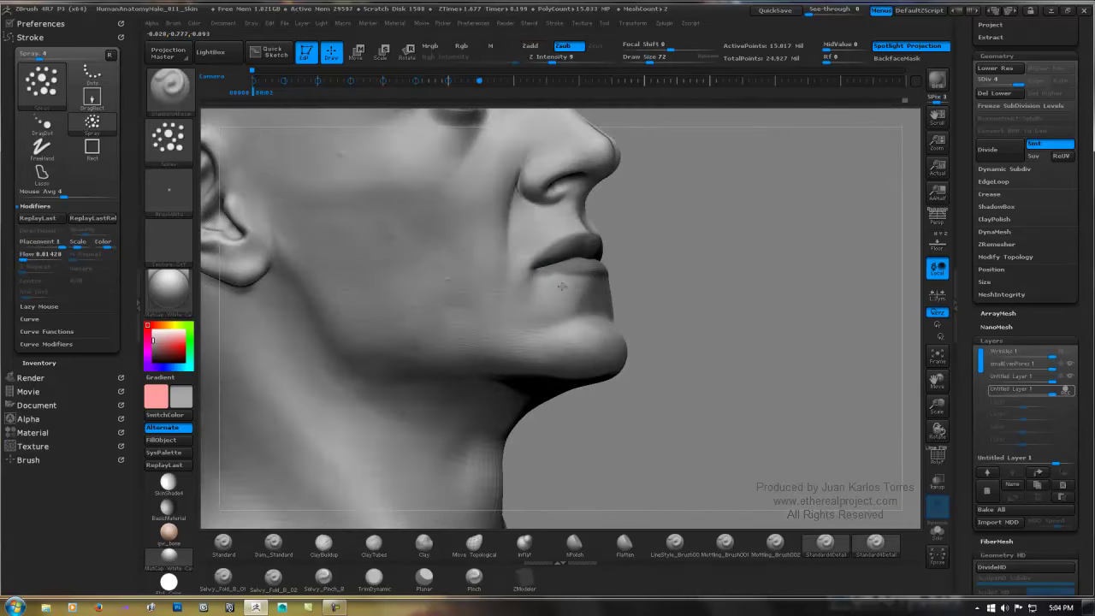
pyautogui.keyDown('shift'); pyautogui.moveTo(395, 276); pyautogui.dragTo(320, 234); pyautogui.keyUp('shift')
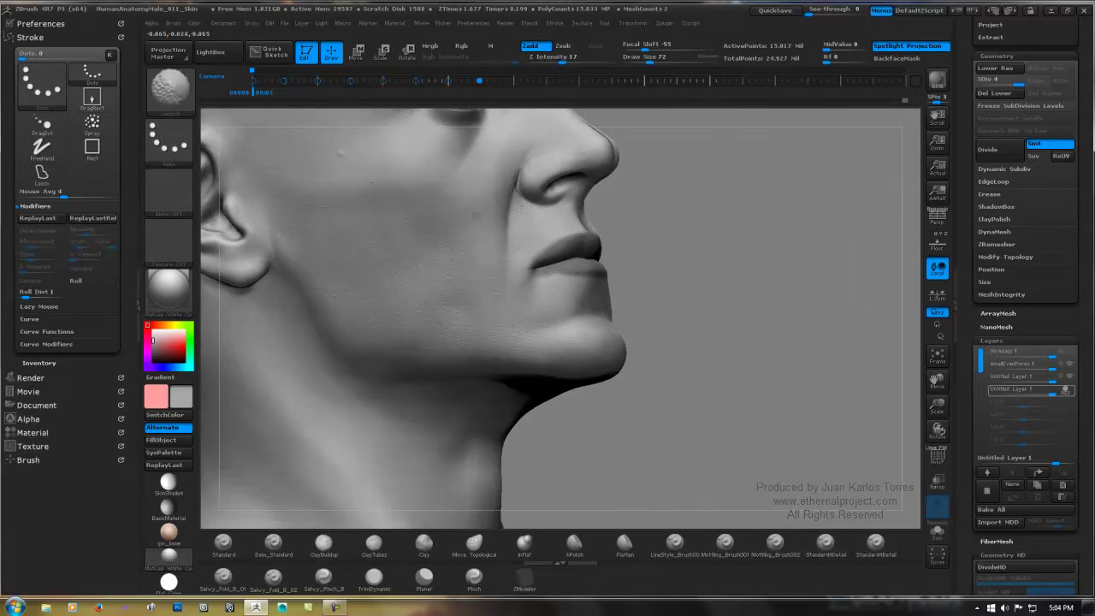
pyautogui.keyDown('alt'); pyautogui.moveTo(386, 237); pyautogui.dragTo(488, 339, button='right'); pyautogui.keyUp('alt')
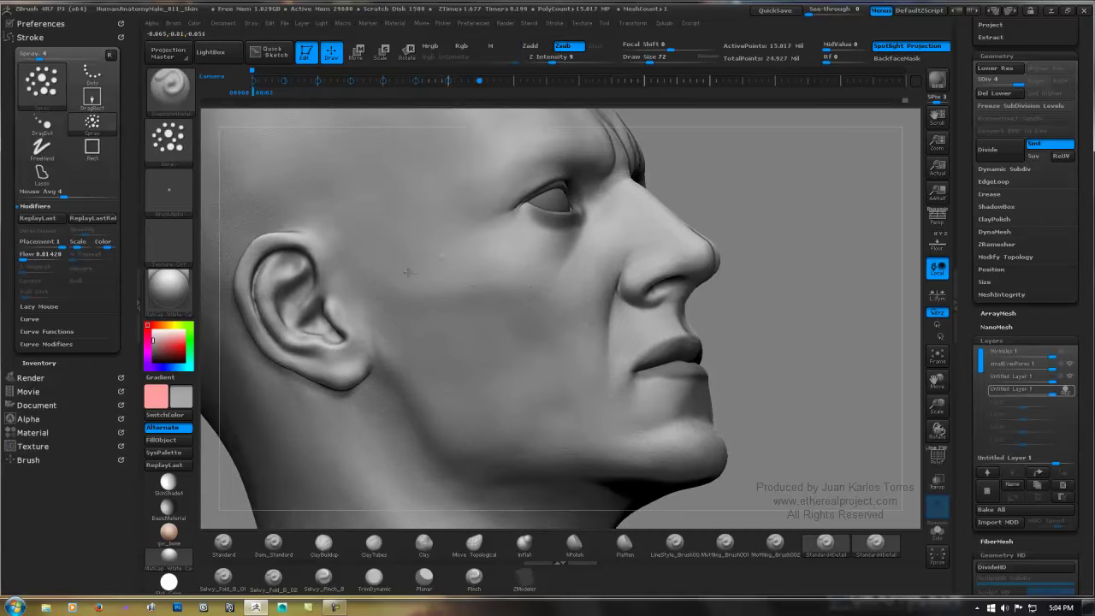
pyautogui.keyDown('shift'); pyautogui.moveTo(433, 183); pyautogui.dragTo(386, 268); pyautogui.keyUp('shift')
pyautogui.keyDown('shift'); pyautogui.moveTo(441, 367); pyautogui.dragTo(497, 376); pyautogui.keyUp('shift')
# Step: Smooth the pores under the eye and beside the nose on both sides of the face
pyautogui.keyDown('alt'); pyautogui.moveTo(557, 310); pyautogui.dragTo(421, 238, button='right'); pyautogui.keyUp('alt')
pyautogui.keyDown('shift'); pyautogui.moveTo(458, 214); pyautogui.dragTo(518, 168); pyautogui.keyUp('shift')
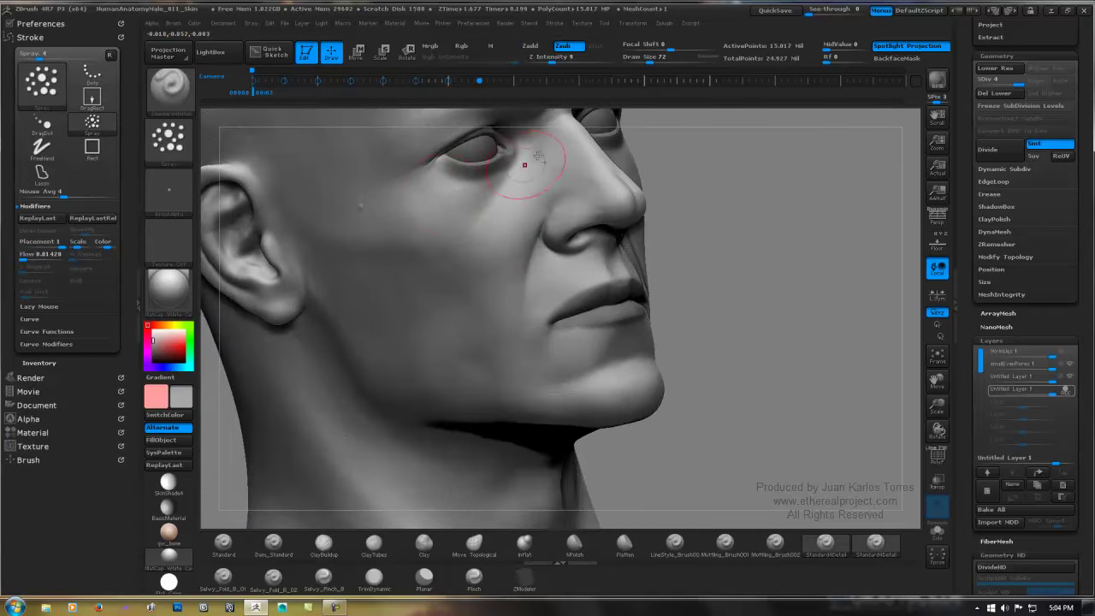
pyautogui.moveTo(533, 164)
pyautogui.mouseDown(button='right')
pyautogui.moveTo(467, 214)
pyautogui.moveTo(410, 235)
pyautogui.mouseUp(button='right')
pyautogui.moveTo(566, 265); pyautogui.dragTo(575, 263, button='right')
pyautogui.keyDown('shift'); pyautogui.moveTo(575, 264); pyautogui.dragTo(617, 258); pyautogui.keyUp('shift')
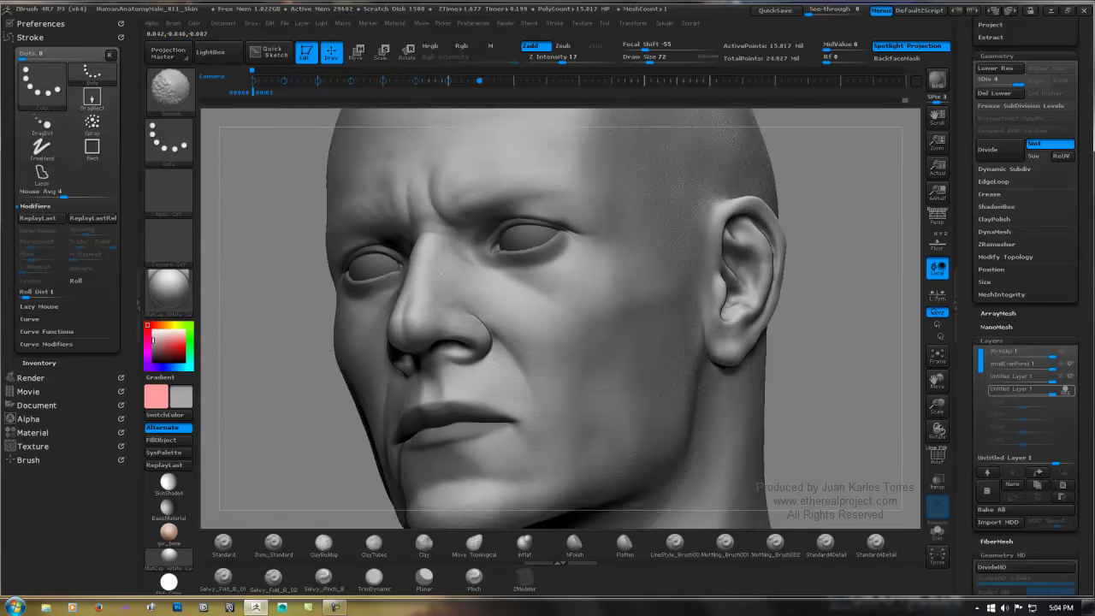
# Step: Smooth the skin detail along the nose, around the brow and on the inner cheeks
pyautogui.keyDown('shift'); pyautogui.moveTo(442, 274); pyautogui.dragTo(505, 214); pyautogui.keyUp('shift')
pyautogui.moveTo(547, 171); pyautogui.dragTo(658, 180, button='right')
pyautogui.keyDown('shift'); pyautogui.moveTo(466, 182); pyautogui.dragTo(354, 224); pyautogui.keyUp('shift')
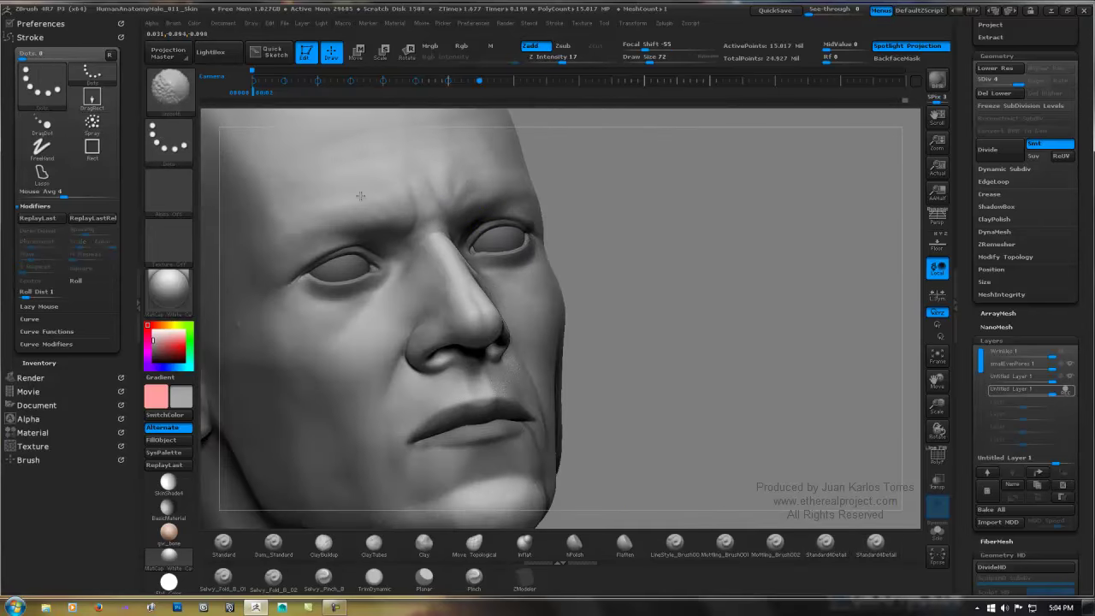
pyautogui.keyDown('shift'); pyautogui.moveTo(395, 353); pyautogui.dragTo(402, 342); pyautogui.keyUp('shift')
pyautogui.moveTo(440, 286); pyautogui.dragTo(334, 282, button='right')
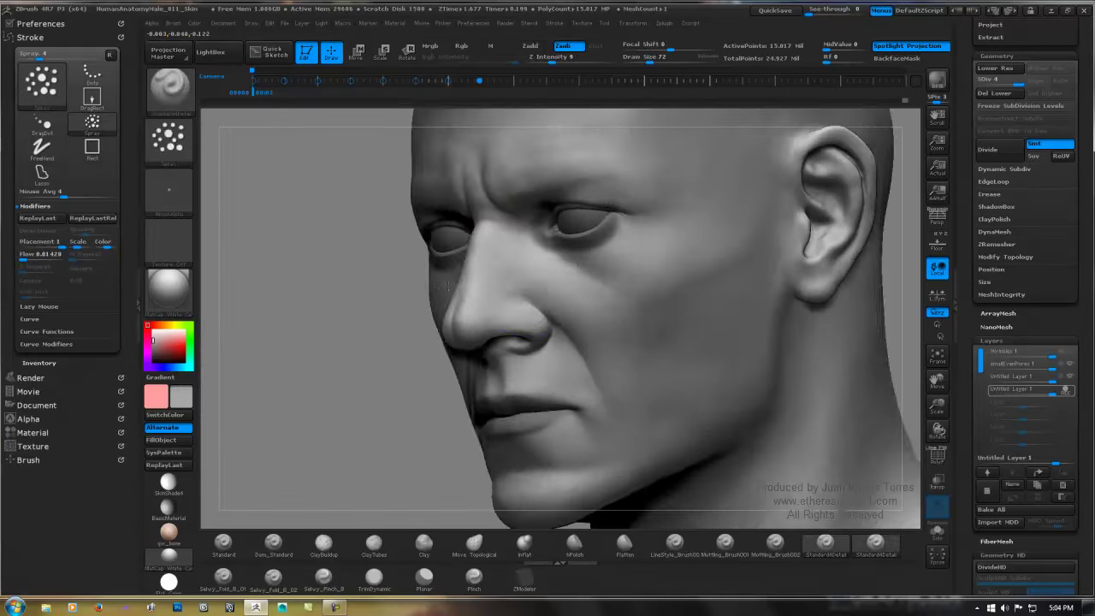
pyautogui.keyDown('shift'); pyautogui.moveTo(506, 265); pyautogui.dragTo(575, 296); pyautogui.keyUp('shift')
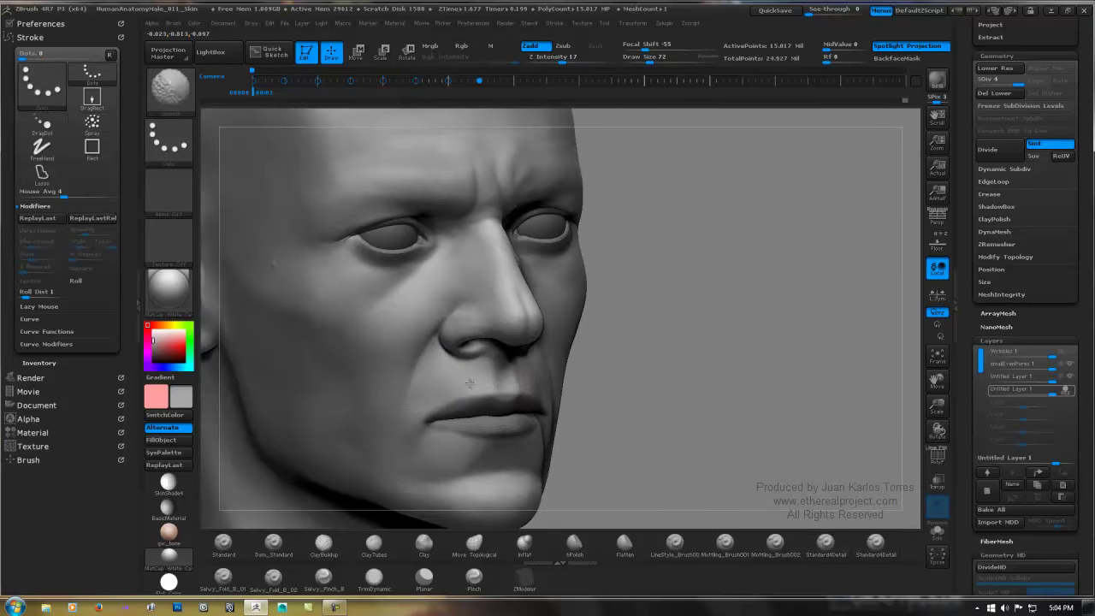
# Step: Examine the softened pores on the forehead, nose, mouth and cheeks from the front and both sides
pyautogui.moveTo(736, 359); pyautogui.dragTo(530, 367)
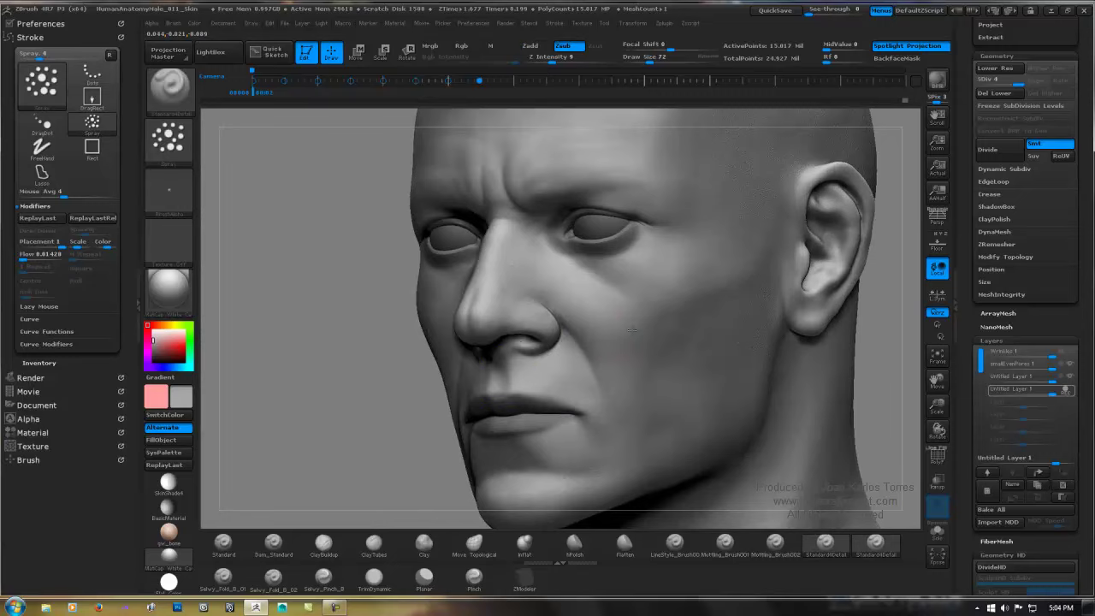
pyautogui.moveTo(587, 360); pyautogui.dragTo(616, 358, button='right')
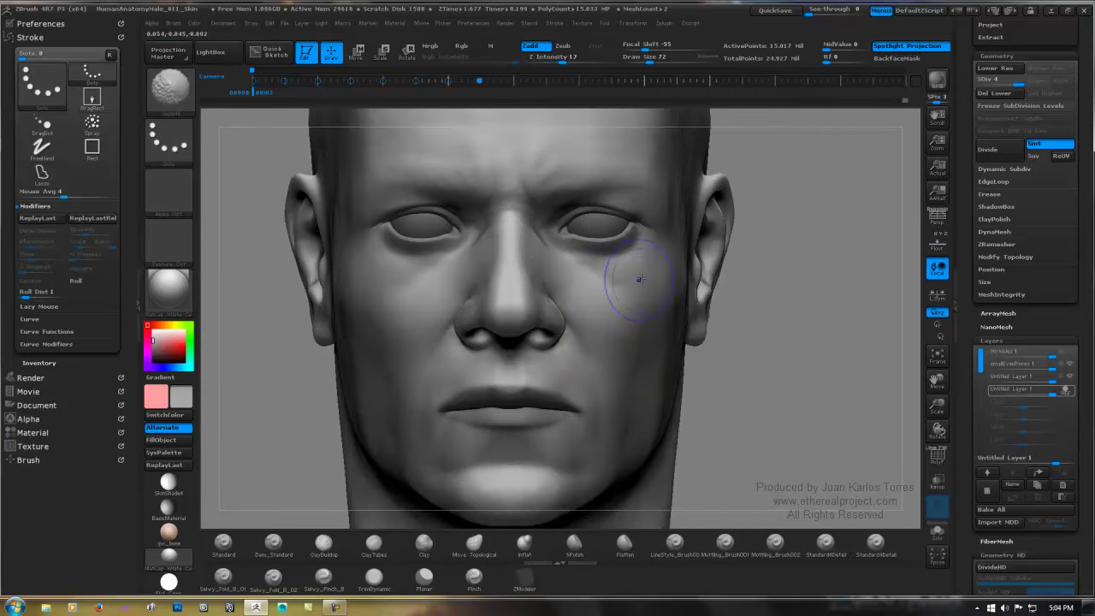
pyautogui.keyDown('alt'); pyautogui.moveTo(629, 272); pyautogui.dragTo(631, 449, button='right'); pyautogui.keyUp('alt')
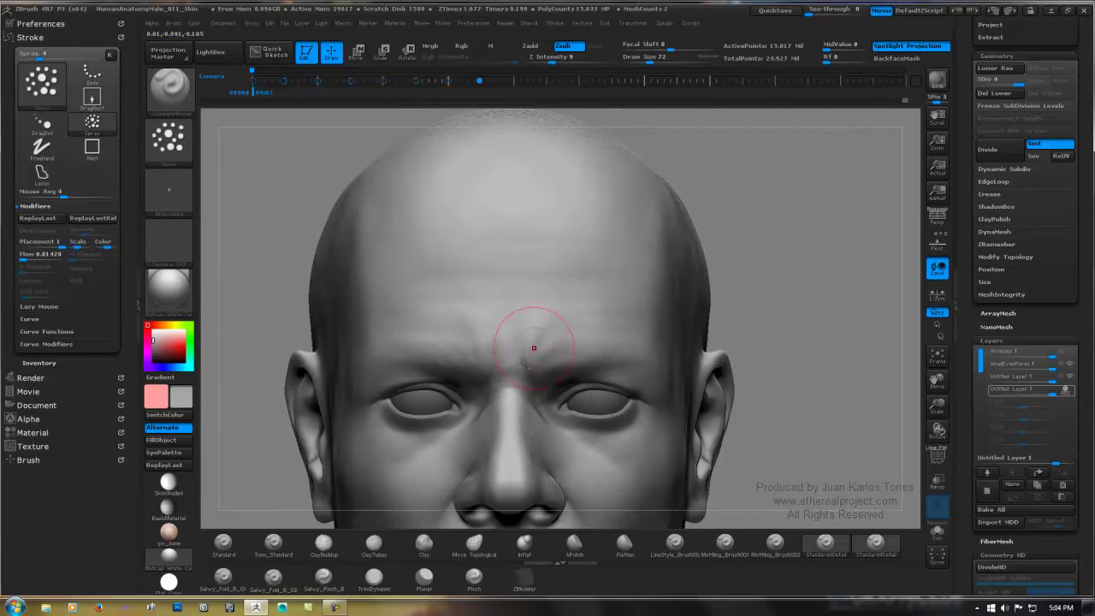
pyautogui.keyDown('alt'); pyautogui.moveTo(538, 432); pyautogui.dragTo(541, 127, button='right'); pyautogui.keyUp('alt')
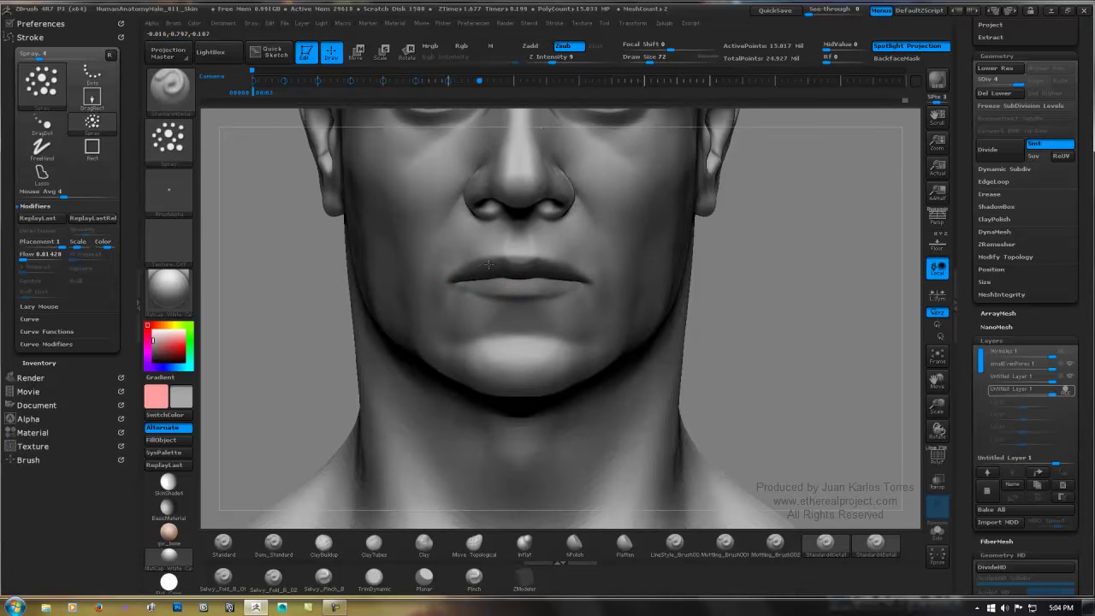
pyautogui.moveTo(488, 264); pyautogui.dragTo(577, 261, button='right')
pyautogui.keyDown('alt'); pyautogui.moveTo(290, 126); pyautogui.dragTo(318, 198, button='right'); pyautogui.keyUp('alt')
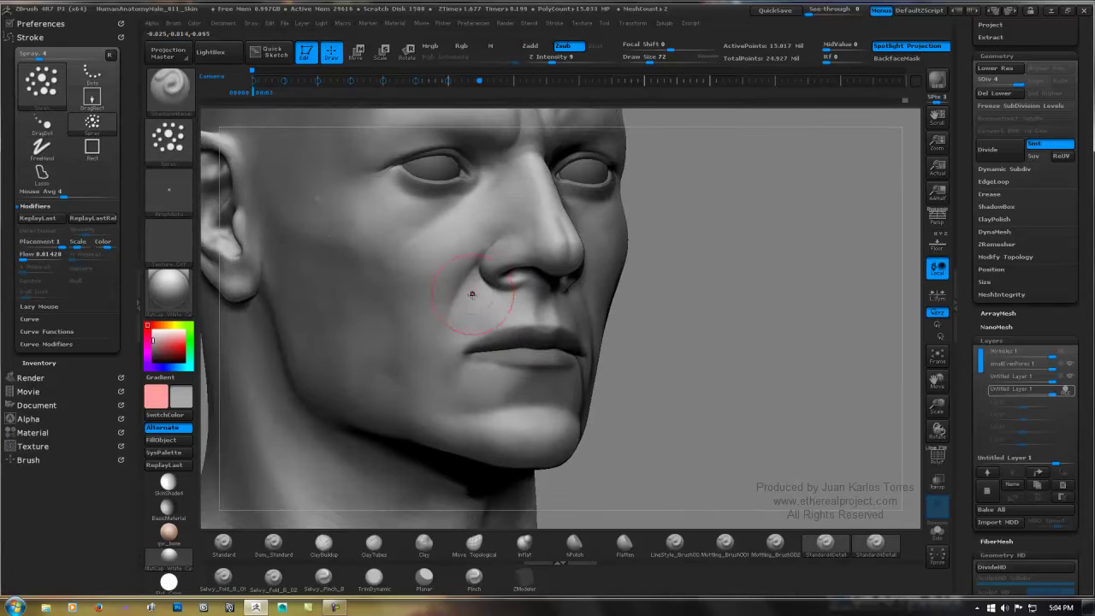
pyautogui.moveTo(472, 294)
pyautogui.keyDown('ctrl'); pyautogui.mouseDown(button='right')
pyautogui.moveTo(498, 303)
pyautogui.moveTo(476, 331)
pyautogui.moveTo(422, 311)
pyautogui.mouseUp(button='right'); pyautogui.keyUp('ctrl')
pyautogui.moveTo(653, 312); pyautogui.dragTo(479, 304, button='right')
pyautogui.keyDown('shift'); pyautogui.moveTo(761, 298); pyautogui.dragTo(689, 309); pyautogui.keyUp('shift')
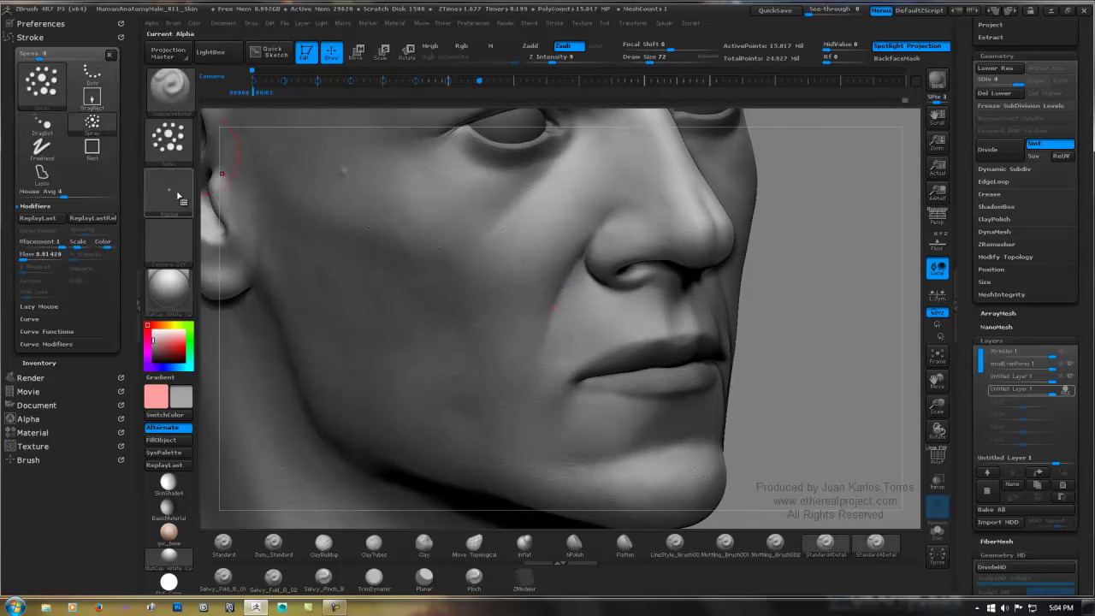
# Step: Change the stroke type to DragRect, try Alpha 44, and set the brush alpha to Alpha 47
pyautogui.click(175, 153)
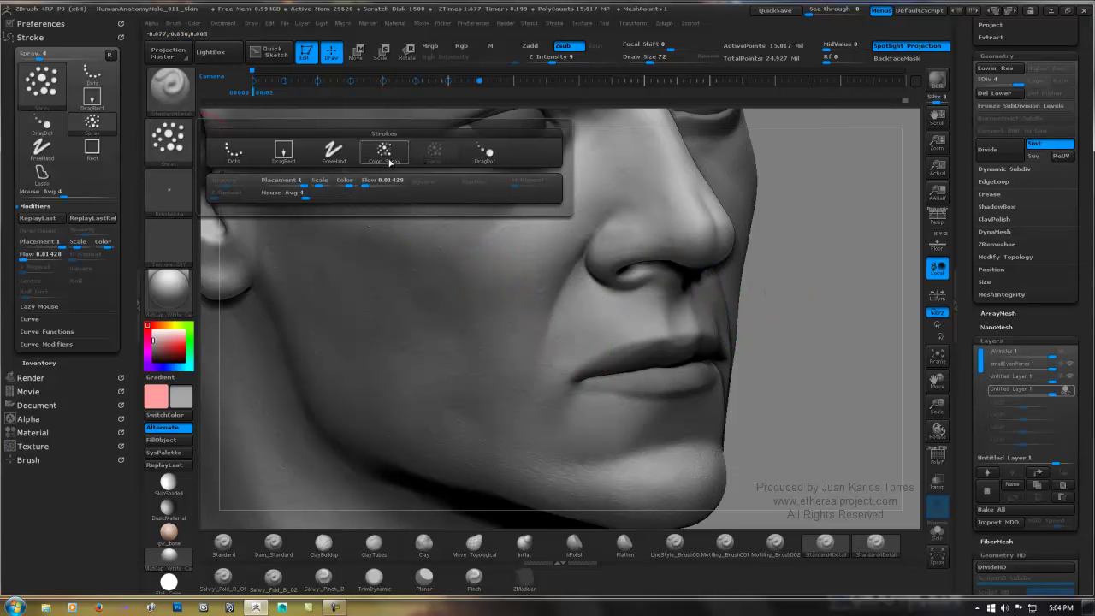
pyautogui.click(284, 152)
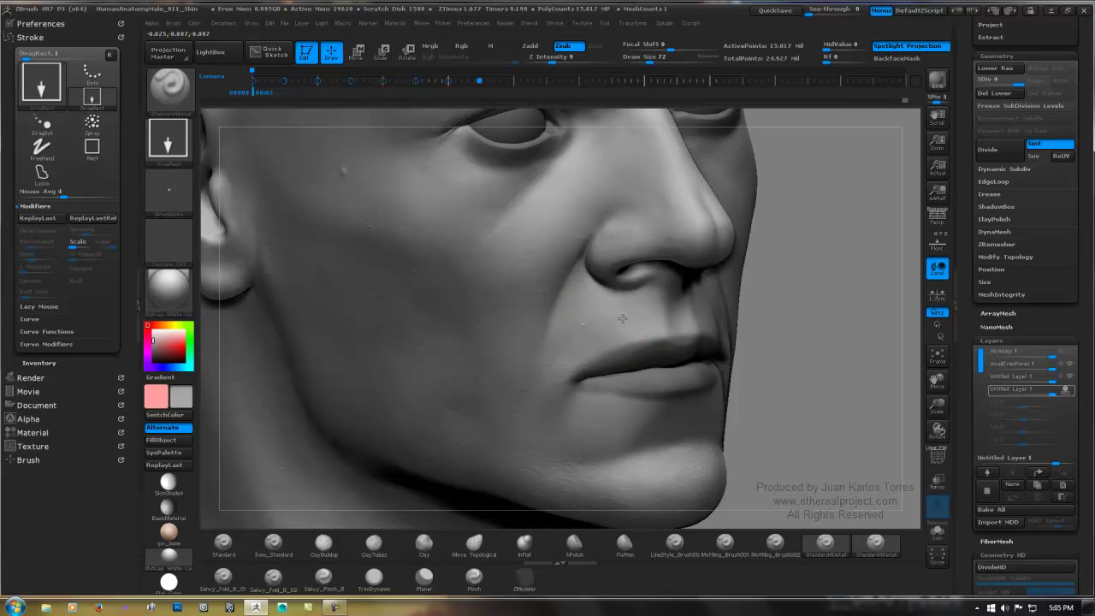
pyautogui.click(169, 190)
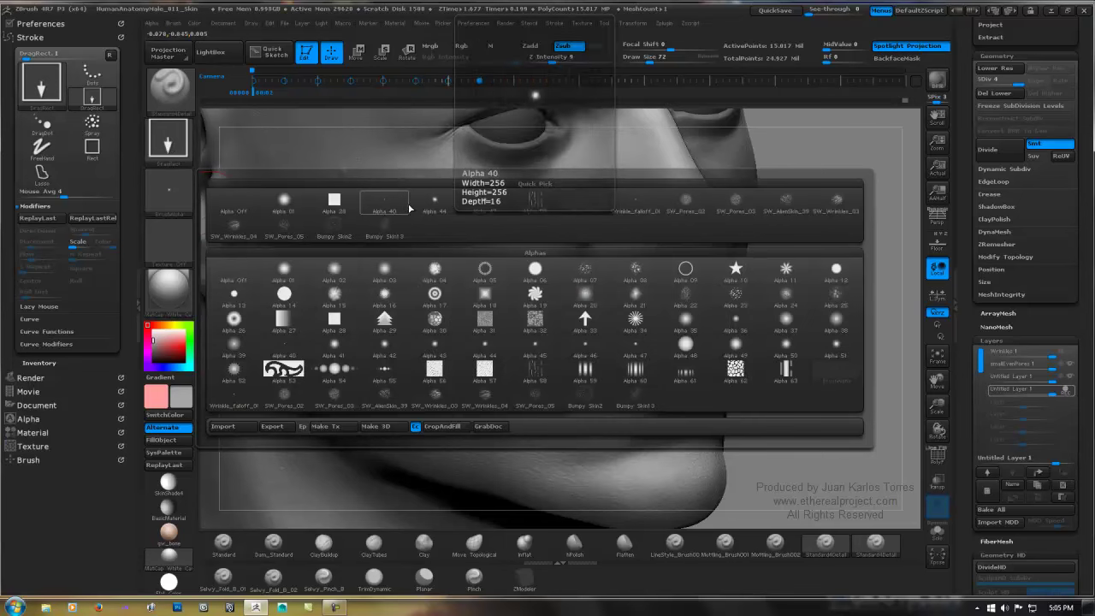
pyautogui.click(449, 202)
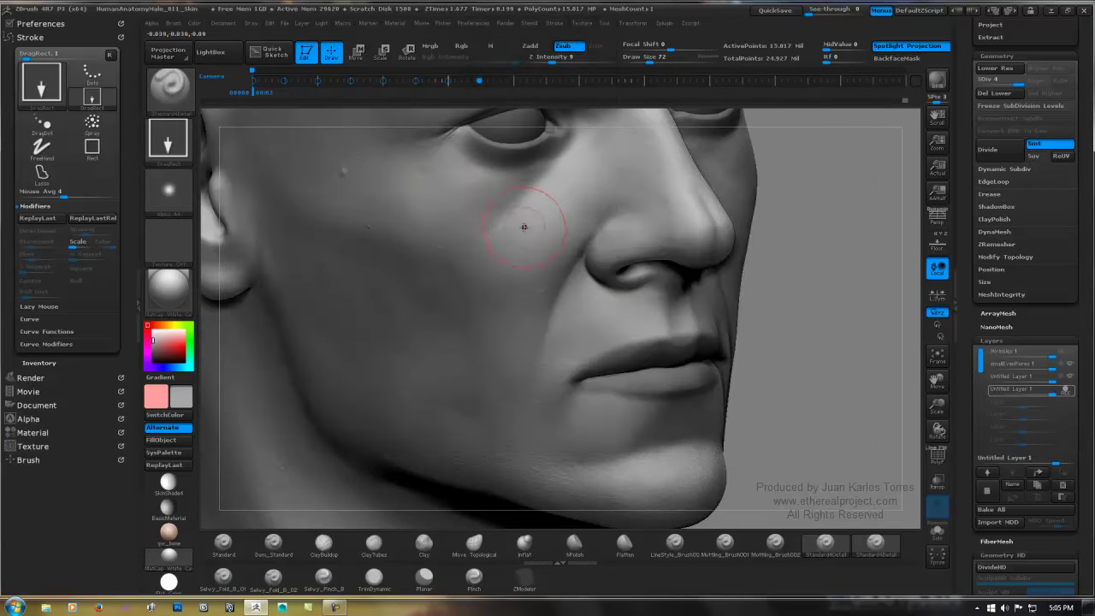
pyautogui.click(170, 188)
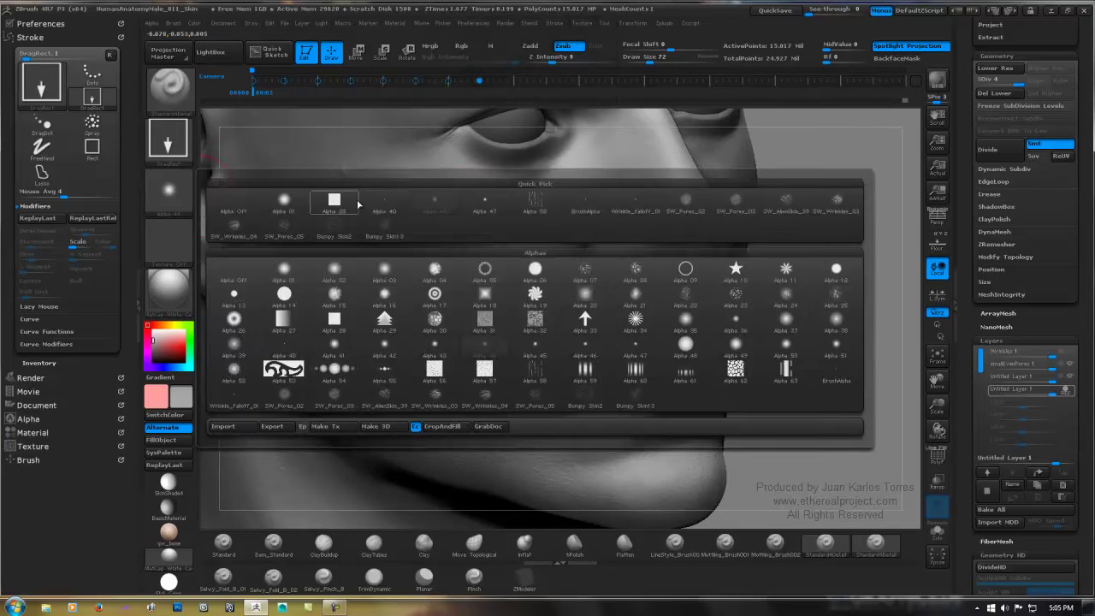
pyautogui.click(497, 205)
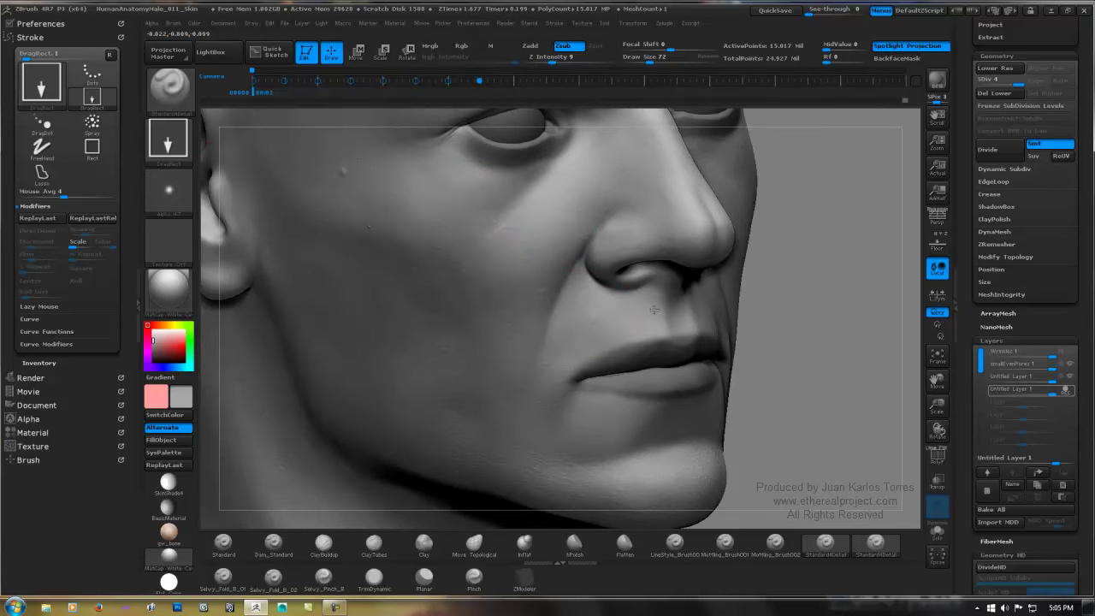
# Step: Raise the brush's Z Intensity to 15 and stamp single pores on the upper lip and nose
pyautogui.moveTo(621, 306); pyautogui.dragTo(590, 287, button='right')
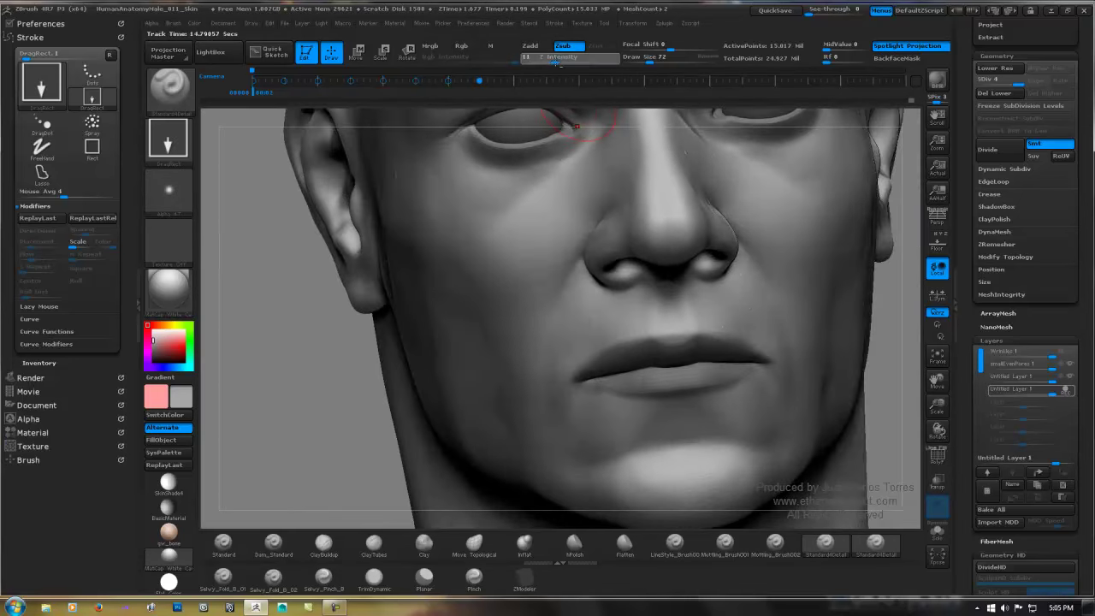
pyautogui.click(560, 62)
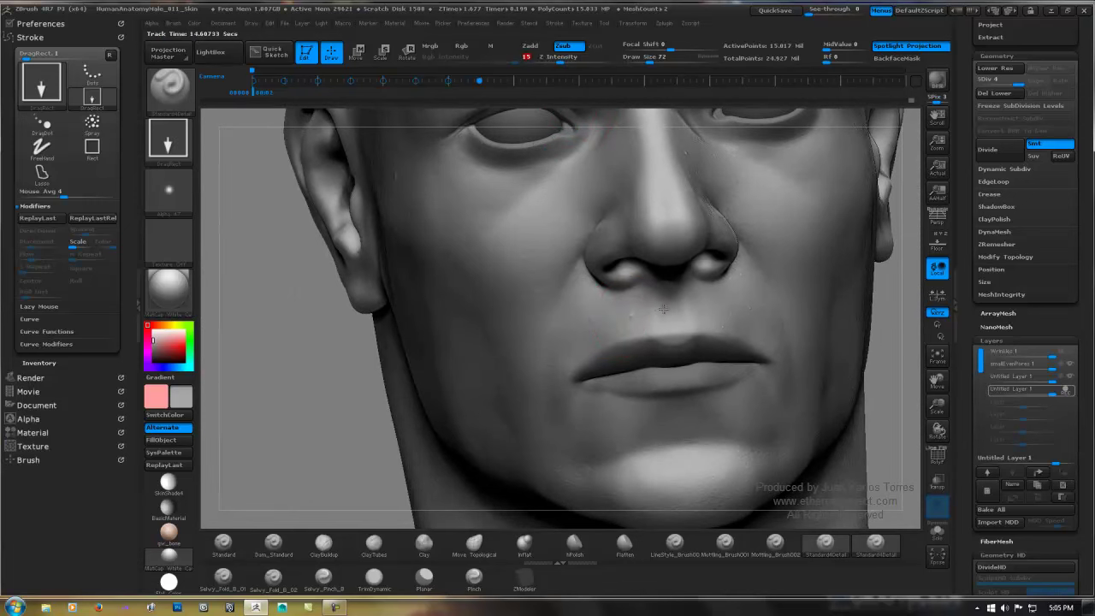
pyautogui.press('Return')
pyautogui.press('ctrl')
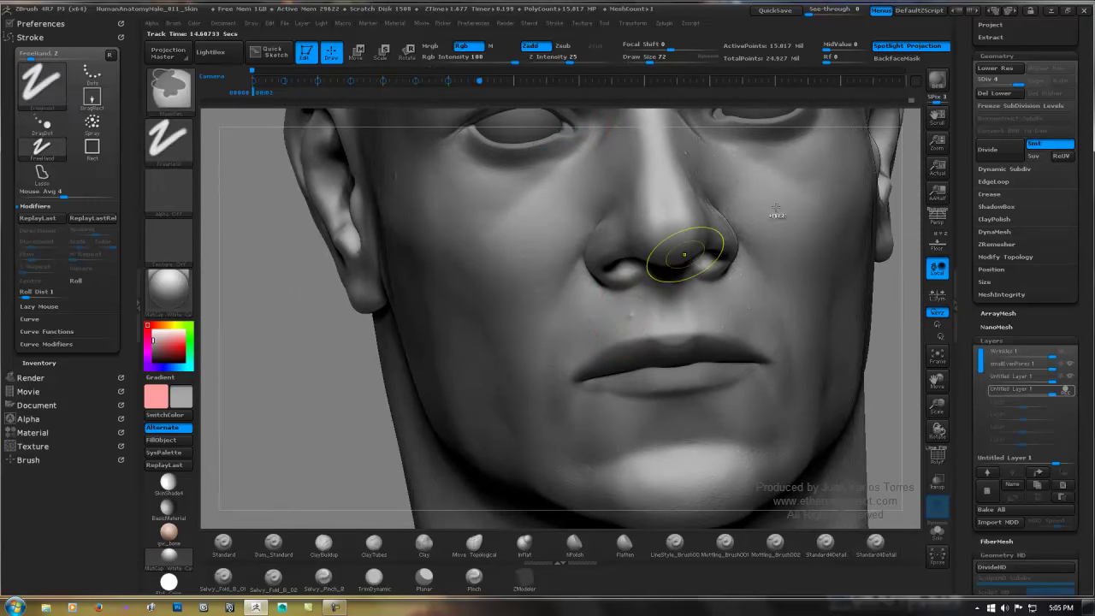
pyautogui.moveTo(779, 213)
pyautogui.keyDown('alt'); pyautogui.mouseDown(button='right')
pyautogui.moveTo(650, 230)
pyautogui.moveTo(620, 307)
pyautogui.mouseUp(button='right'); pyautogui.keyUp('alt')
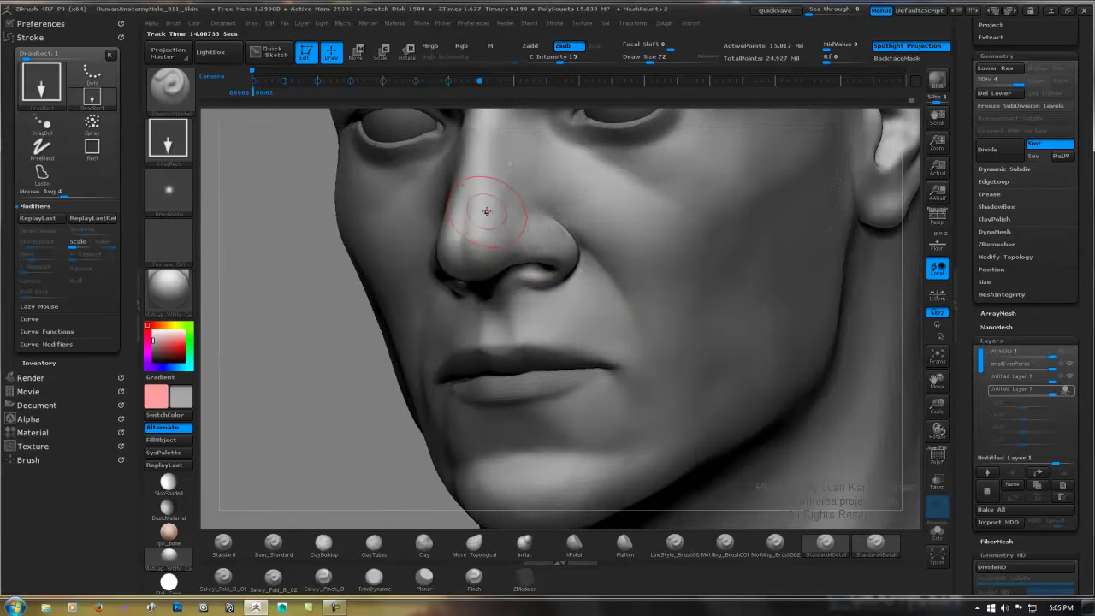
pyautogui.moveTo(486, 202); pyautogui.dragTo(519, 206)
# Step: Try stamping a pore on the forehead, check it from the front at different distances, and undo it
pyautogui.keyDown('alt'); pyautogui.moveTo(777, 184); pyautogui.dragTo(660, 220, button='right'); pyautogui.keyUp('alt')
pyautogui.keyDown('alt'); pyautogui.moveTo(748, 163); pyautogui.dragTo(736, 186, button='right'); pyautogui.keyUp('alt')
pyautogui.moveTo(833, 210)
pyautogui.keyDown('shift'); pyautogui.mouseDown(button='right')
pyautogui.moveTo(733, 190)
pyautogui.moveTo(707, 237)
pyautogui.mouseUp(button='right'); pyautogui.keyUp('shift')
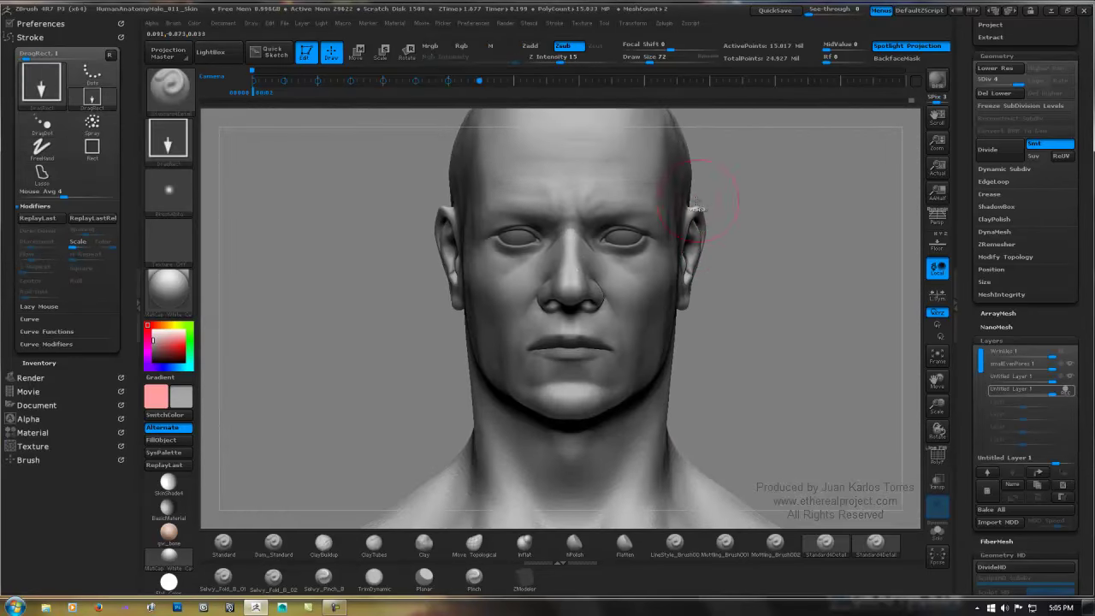
pyautogui.keyDown('ctrl'); pyautogui.moveTo(606, 205); pyautogui.dragTo(552, 206, button='right'); pyautogui.keyUp('ctrl')
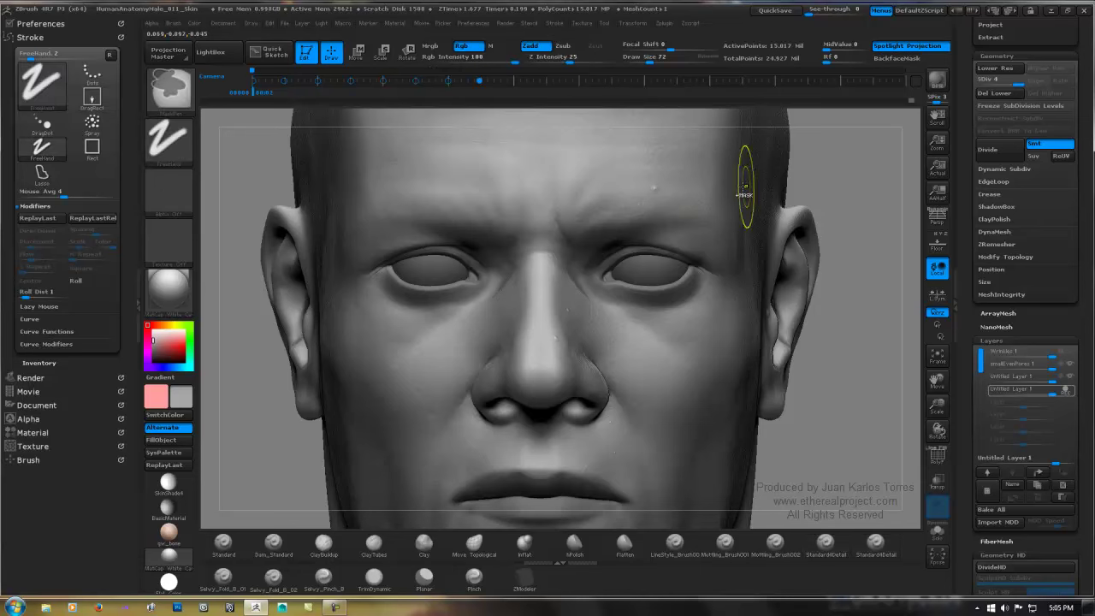
pyautogui.moveTo(745, 188)
pyautogui.keyDown('ctrl'); pyautogui.mouseDown(button='right')
pyautogui.moveTo(794, 166)
pyautogui.moveTo(685, 190)
pyautogui.mouseUp(button='right'); pyautogui.keyUp('ctrl')
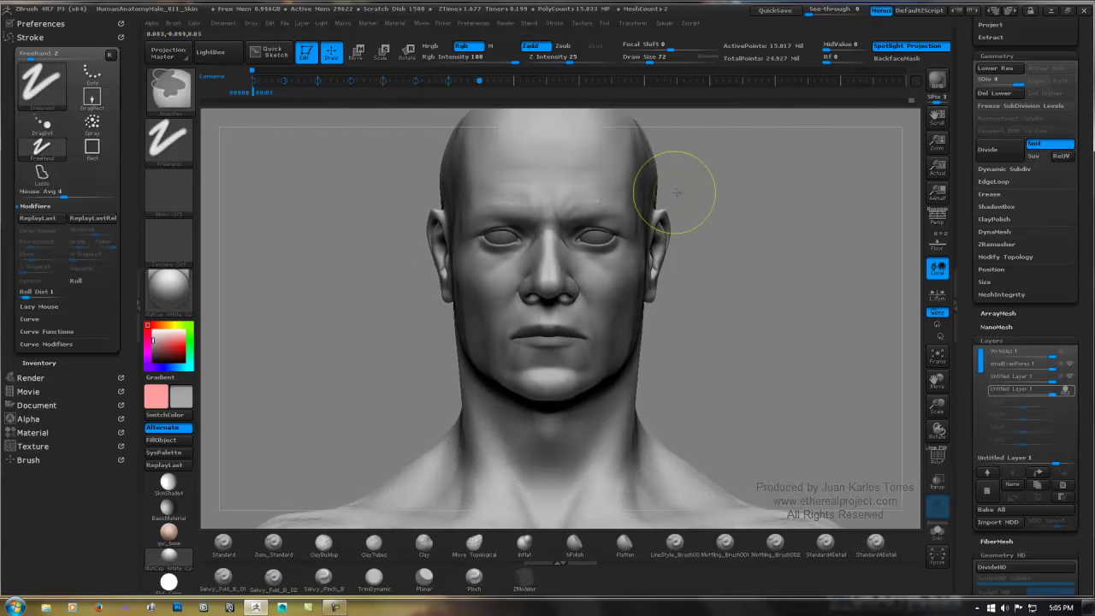
pyautogui.keyDown('ctrl'); pyautogui.moveTo(803, 177); pyautogui.dragTo(749, 180, button='right'); pyautogui.keyUp('ctrl')
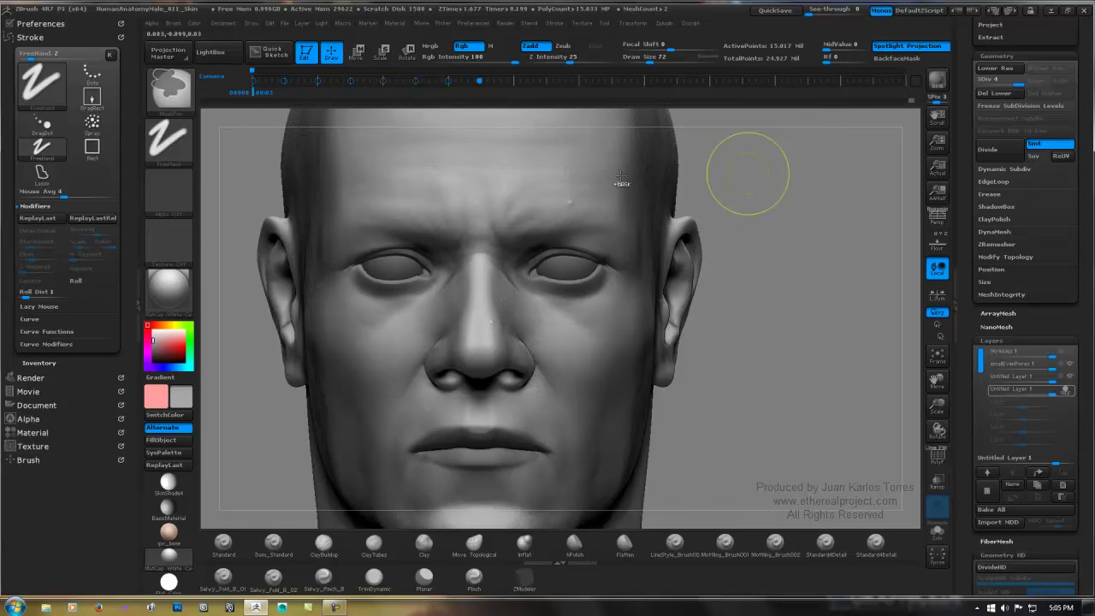
pyautogui.hotkey('ctrl', 'z')
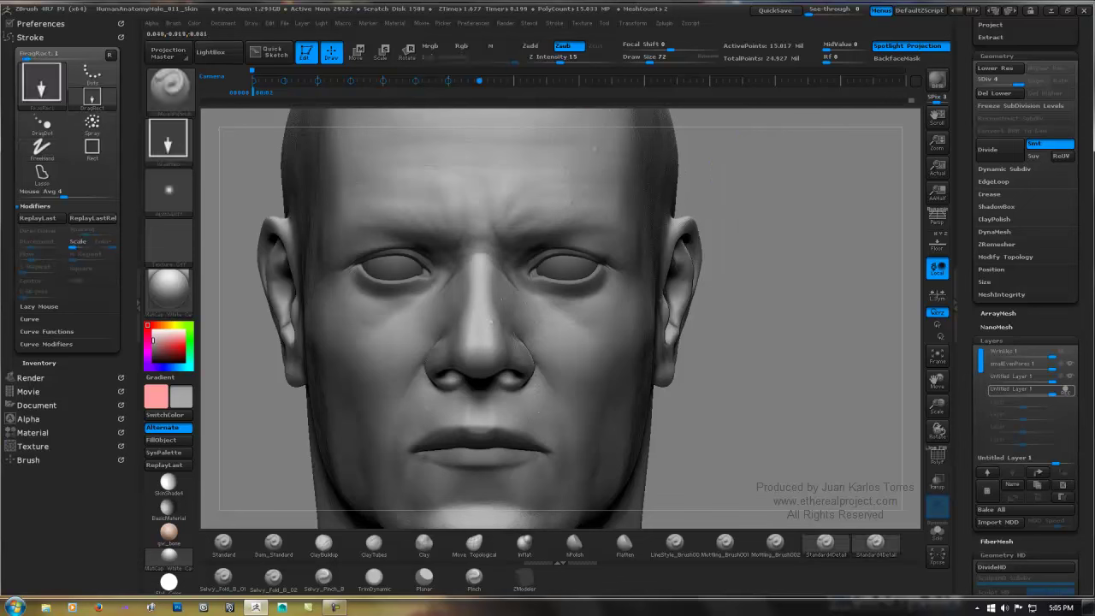
pyautogui.hotkey('ctrl', 'z')
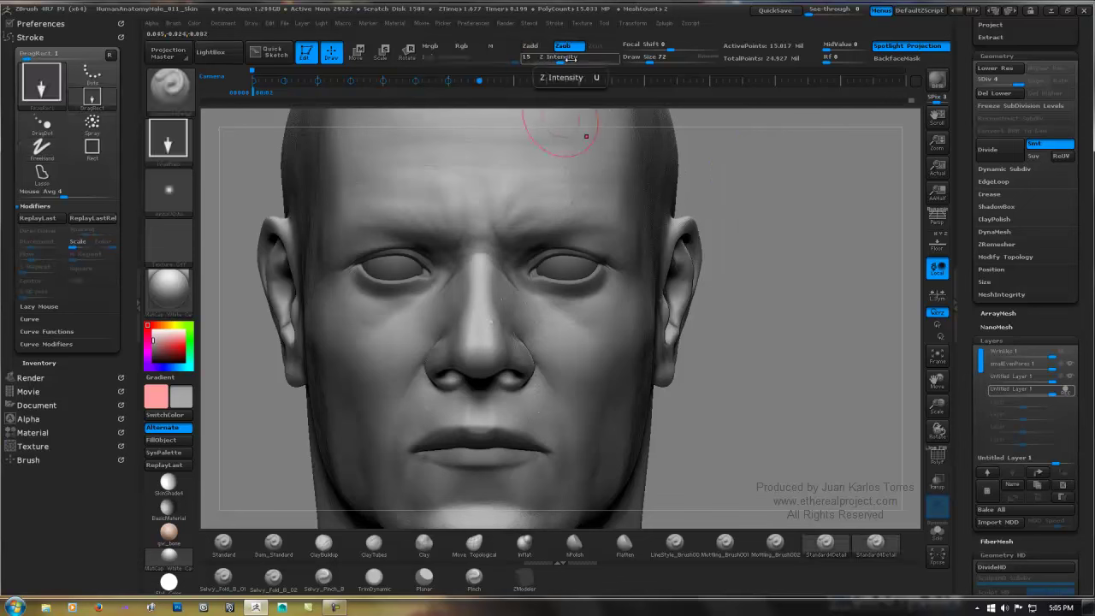
# Step: Lower the detail brush's Z Intensity to 10
pyautogui.click(571, 58)
pyautogui.write('10')
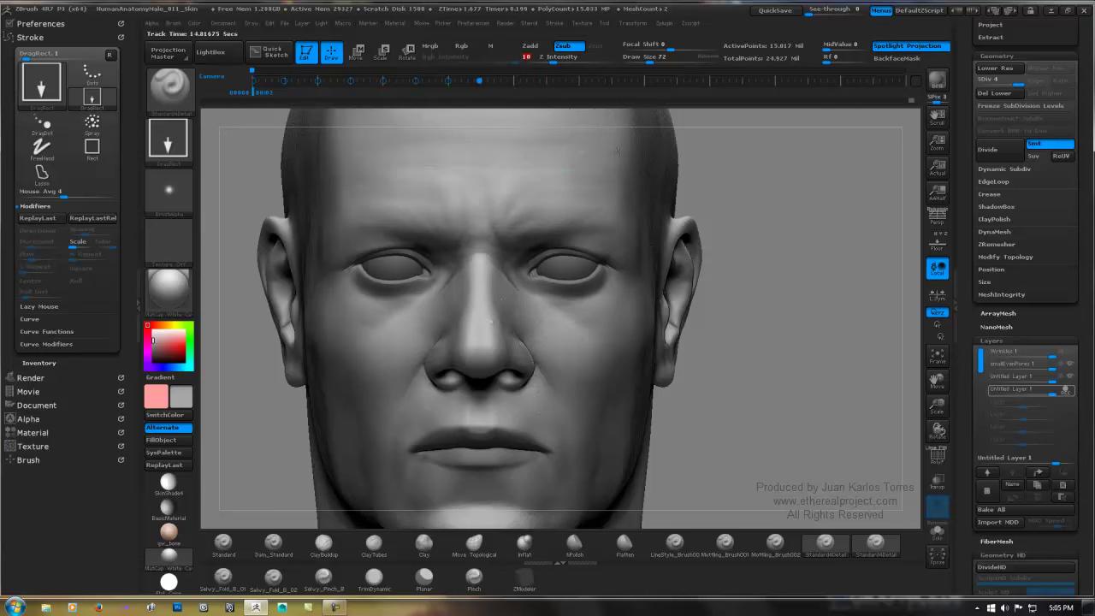
pyautogui.press('Return')
pyautogui.keyDown('ctrl'); pyautogui.moveTo(703, 179); pyautogui.dragTo(751, 185, button='right'); pyautogui.keyUp('ctrl')
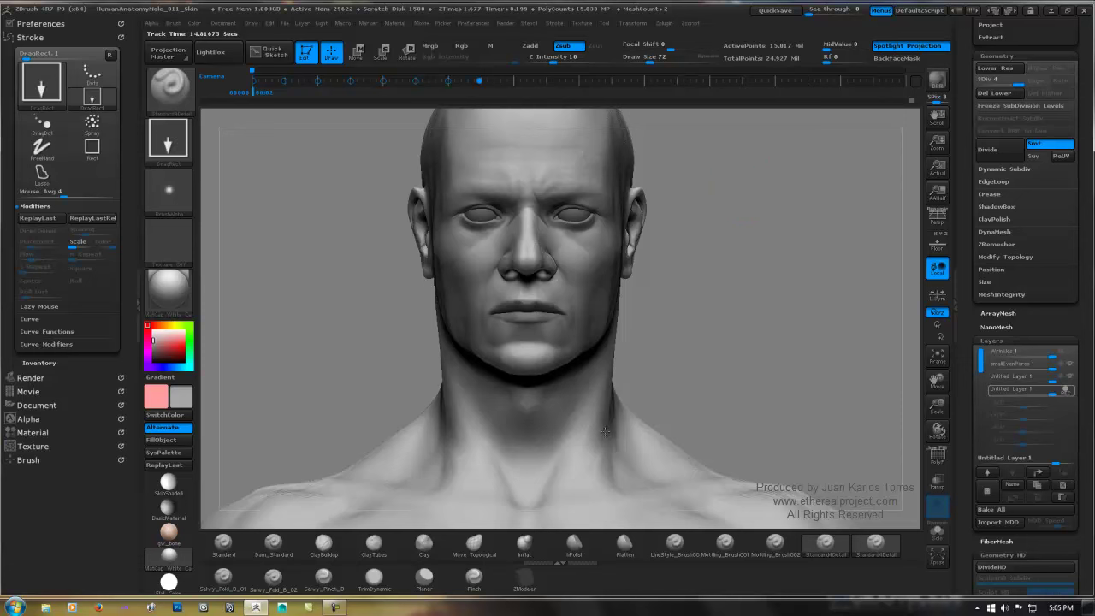
# Step: Inspect the pore detail on the head from the front and from both sides at different distances
pyautogui.moveTo(481, 484); pyautogui.dragTo(308, 471, button='right')
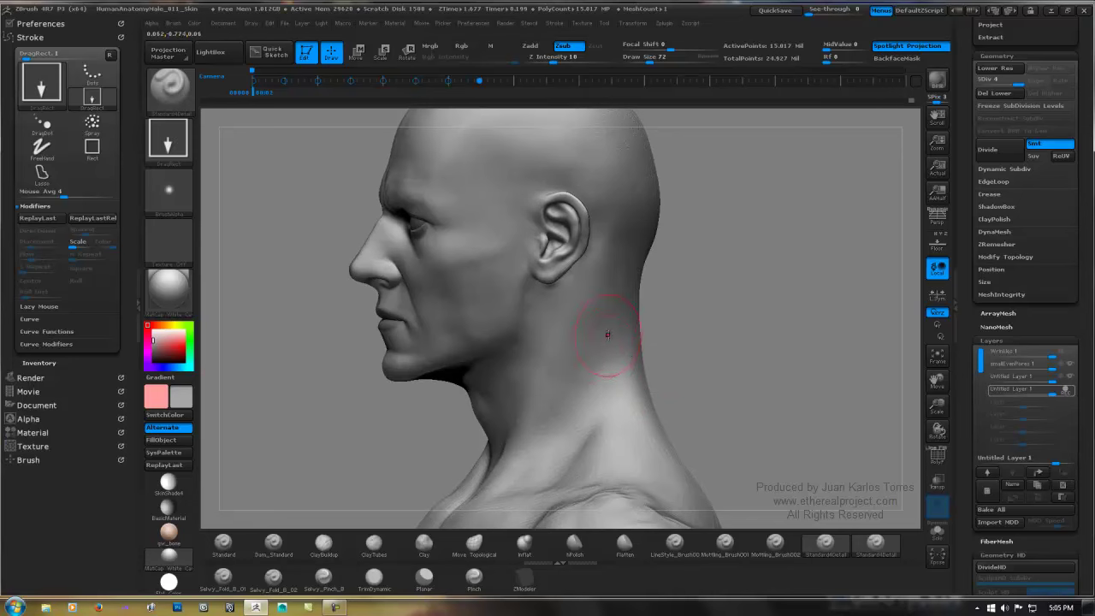
pyautogui.moveTo(608, 334); pyautogui.dragTo(714, 294, button='right')
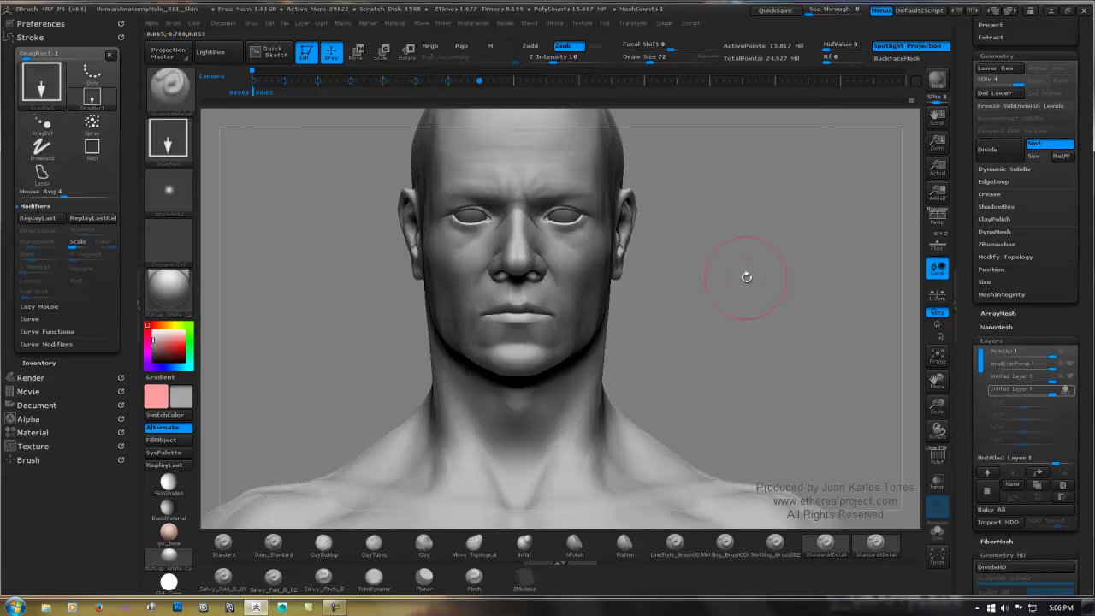
pyautogui.moveTo(692, 258)
pyautogui.keyDown('alt'); pyautogui.mouseDown(button='right')
pyautogui.moveTo(695, 297)
pyautogui.moveTo(817, 283)
pyautogui.moveTo(727, 275)
pyautogui.mouseUp(button='right'); pyautogui.keyUp('alt')
pyautogui.keyDown('ctrl'); pyautogui.moveTo(592, 311); pyautogui.dragTo(579, 335, button='right'); pyautogui.keyUp('ctrl')
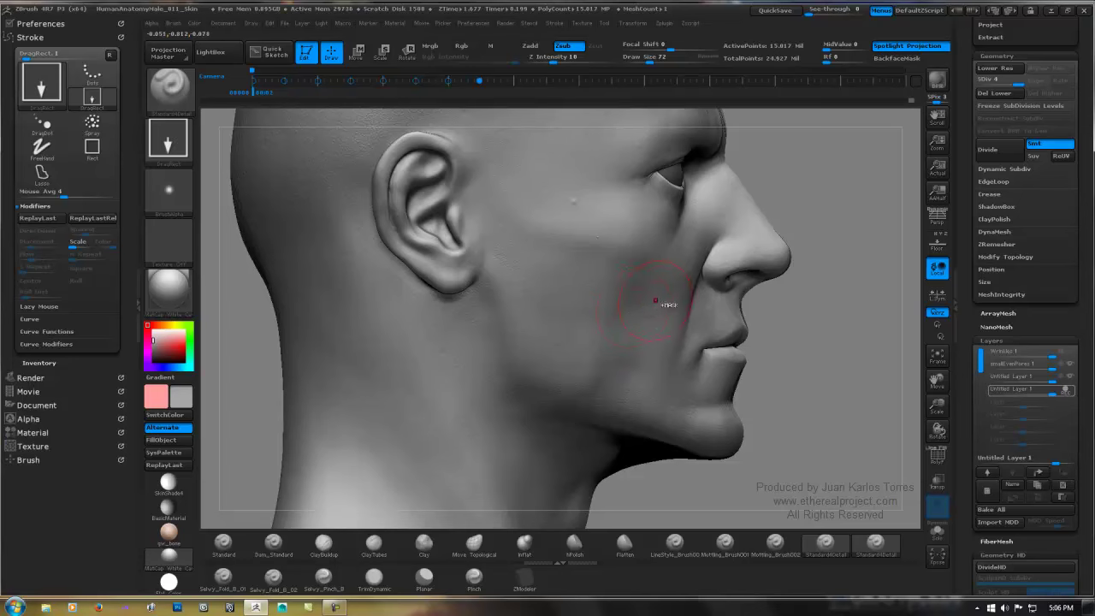
pyautogui.moveTo(655, 300)
pyautogui.keyDown('ctrl'); pyautogui.mouseDown(button='right')
pyautogui.moveTo(586, 218)
pyautogui.moveTo(528, 294)
pyautogui.moveTo(539, 280)
pyautogui.mouseUp(button='right'); pyautogui.keyUp('ctrl')
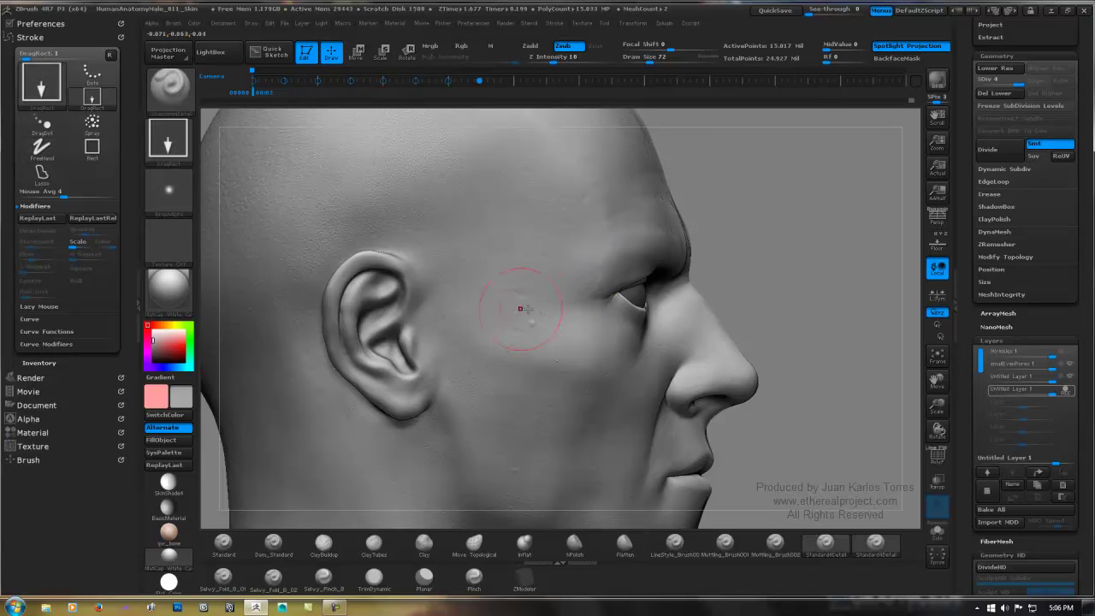
pyautogui.keyDown('ctrl'); pyautogui.moveTo(664, 283); pyautogui.dragTo(575, 286, button='right'); pyautogui.keyUp('ctrl')
pyautogui.moveTo(787, 294); pyautogui.dragTo(732, 284, button='right')
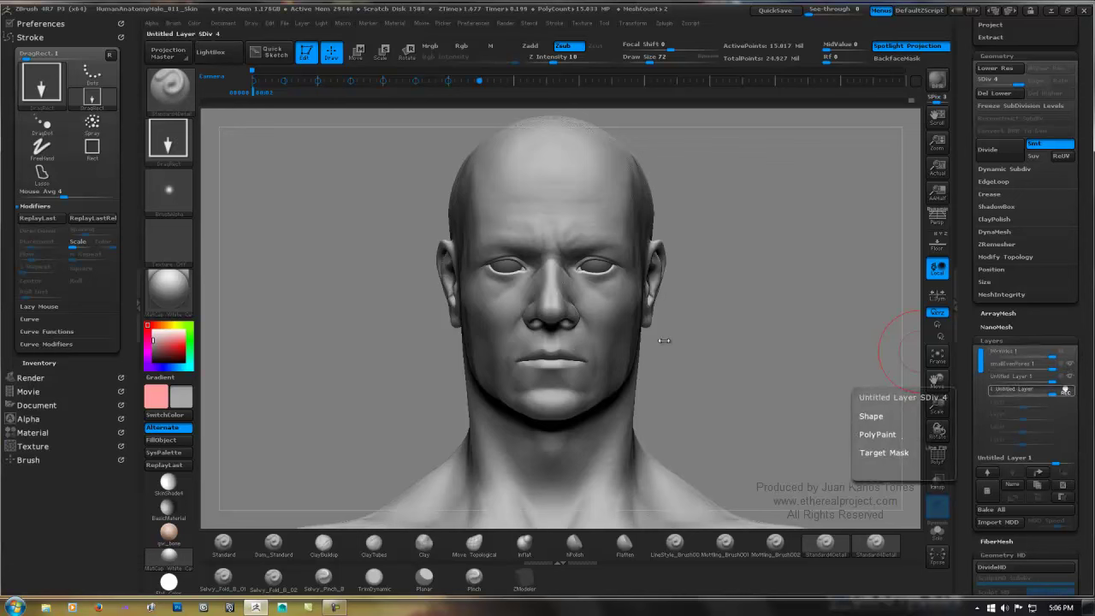
# Step: Stop recording on the untitled pore layer and lower its intensity to about 0.64
pyautogui.keyDown('ctrl'); pyautogui.moveTo(717, 334); pyautogui.dragTo(796, 328, button='right'); pyautogui.keyUp('ctrl')
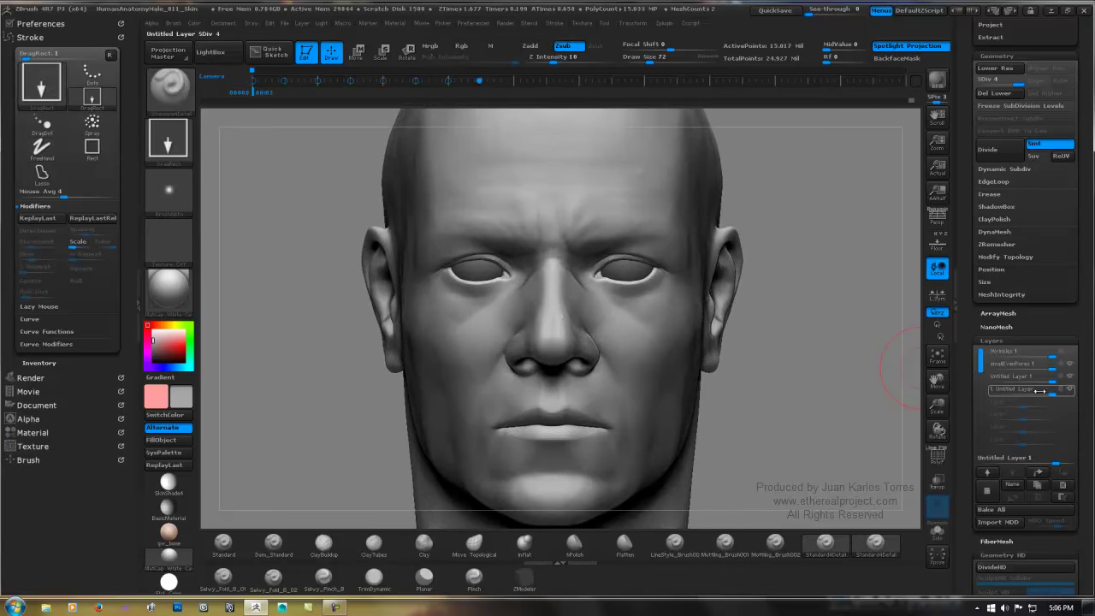
pyautogui.moveTo(1050, 395)
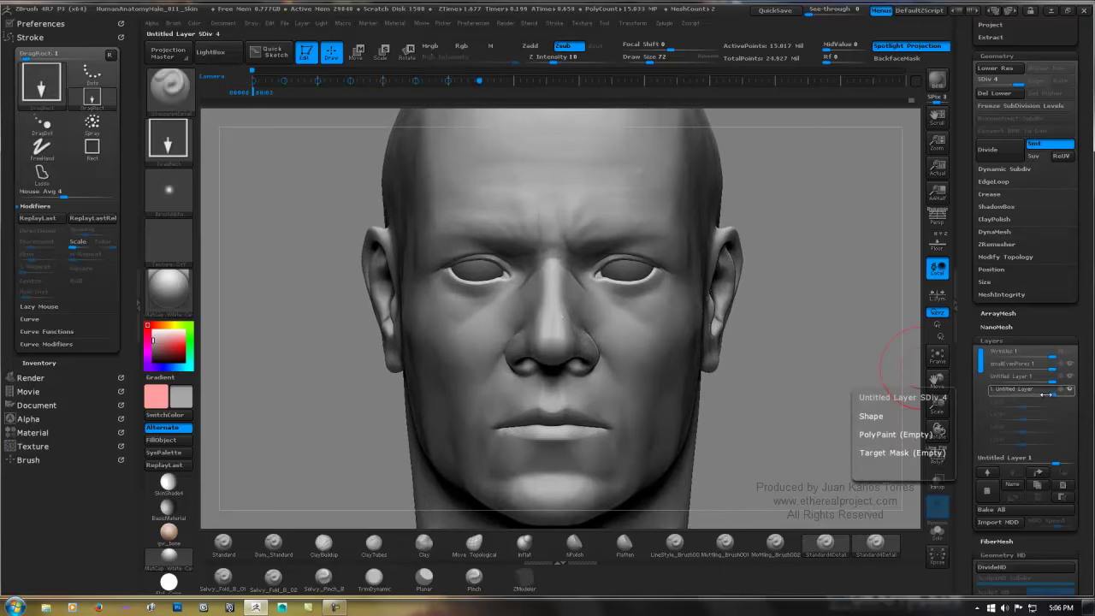
pyautogui.moveTo(1047, 394); pyautogui.dragTo(1041, 394)
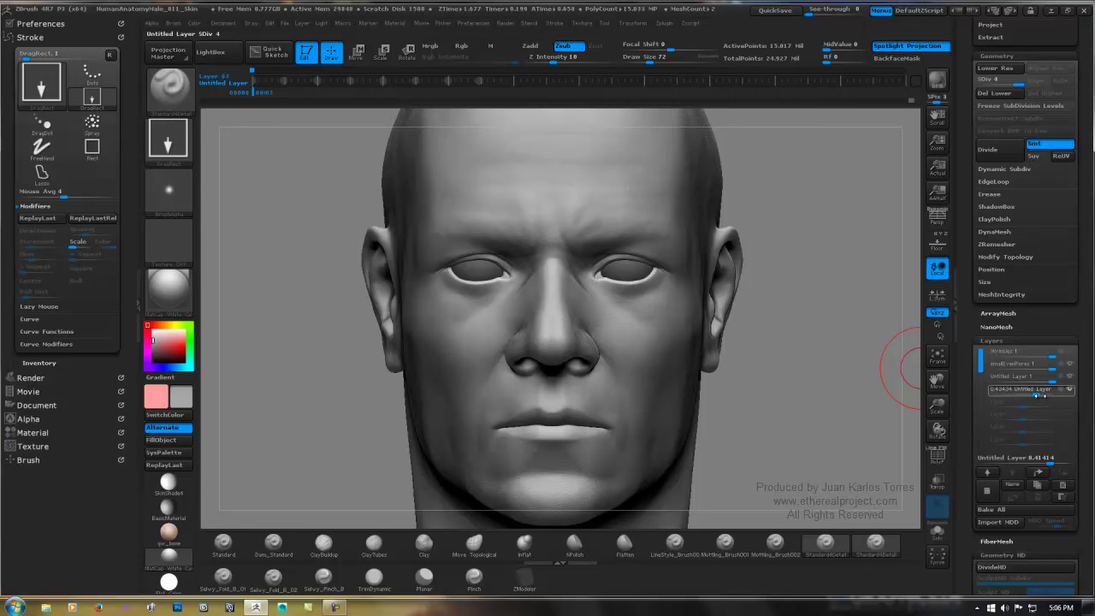
pyautogui.moveTo(1043, 395); pyautogui.dragTo(1030, 395)
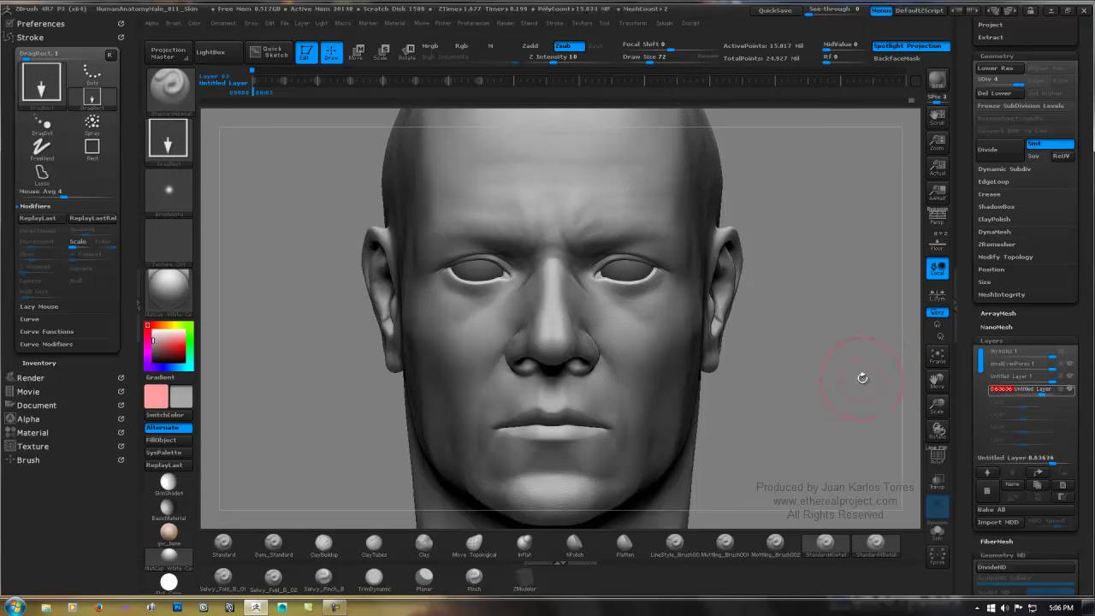
pyautogui.moveTo(863, 368); pyautogui.dragTo(826, 342)
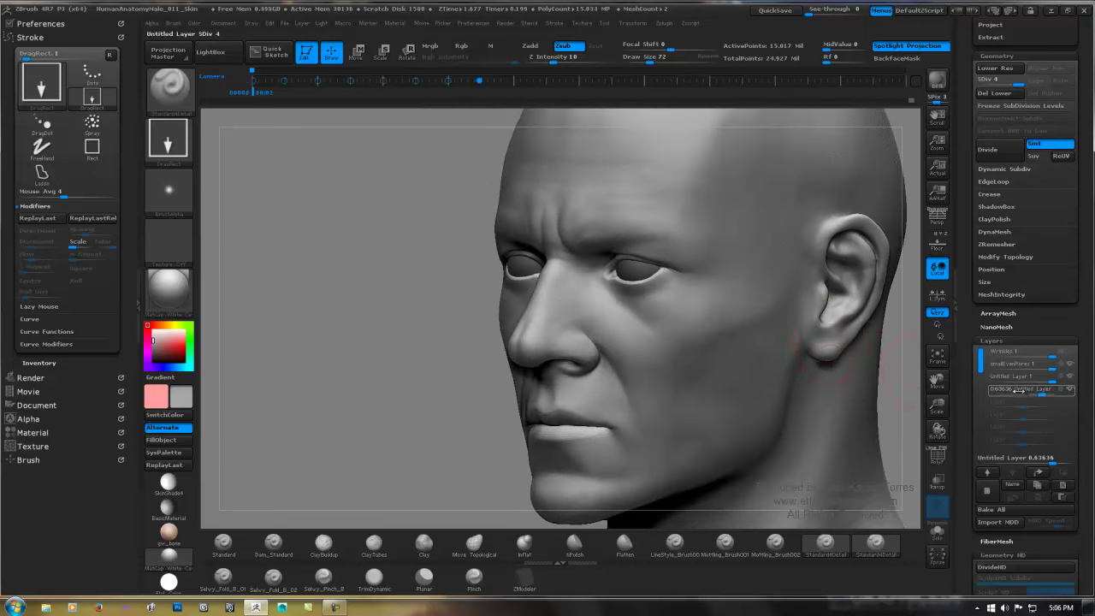
# Step: Try intensities of 0.75 and 0.8 for the untitled pore layer, and set it to 0.9
pyautogui.click(1032, 391)
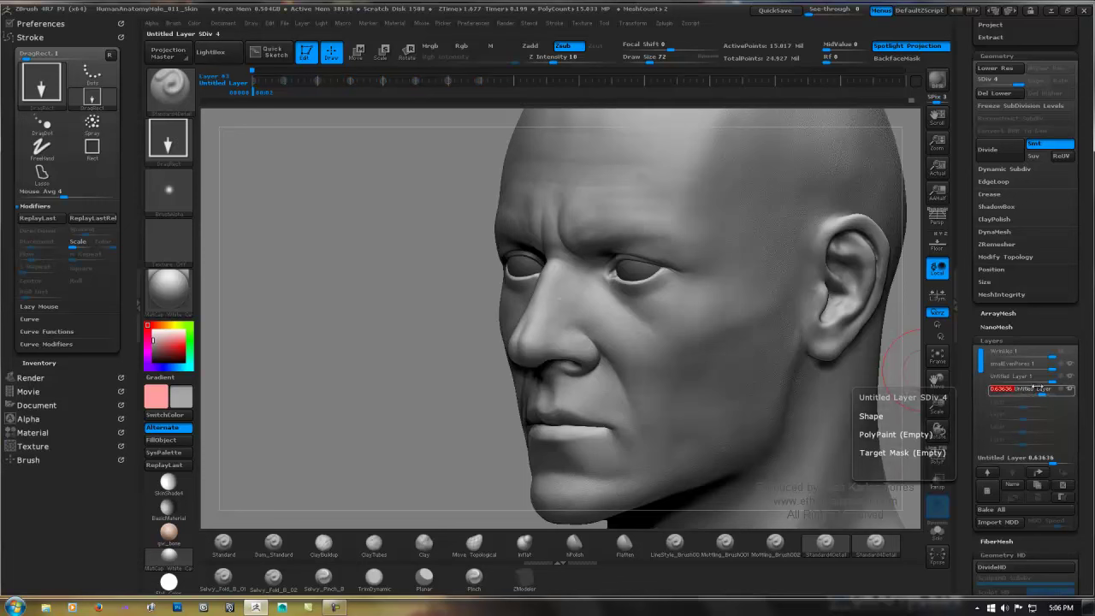
pyautogui.write('.75')
pyautogui.click(1035, 385)
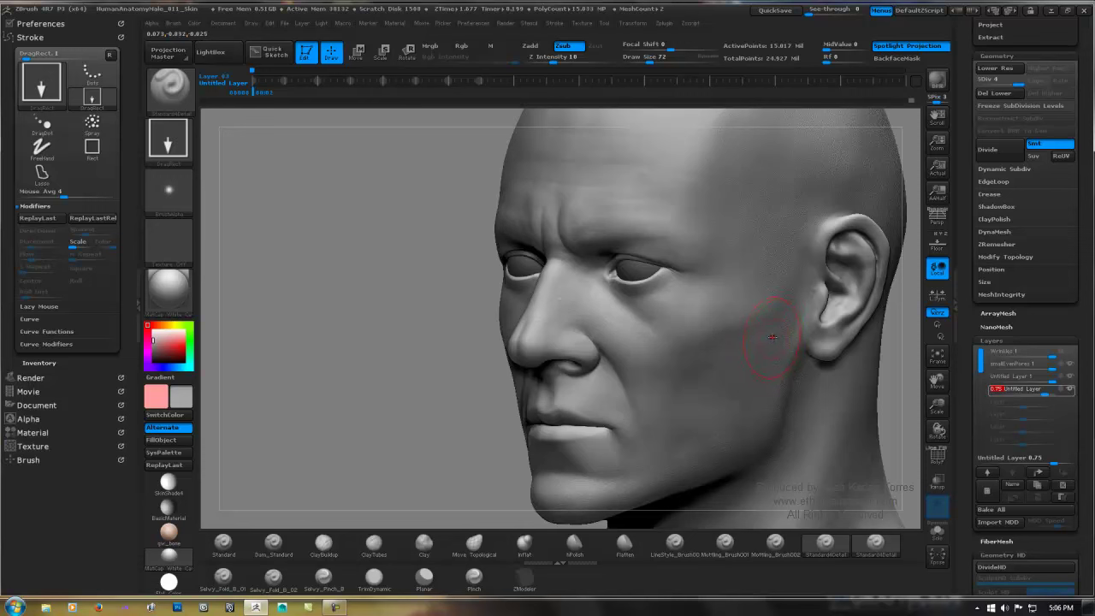
pyautogui.write('.8')
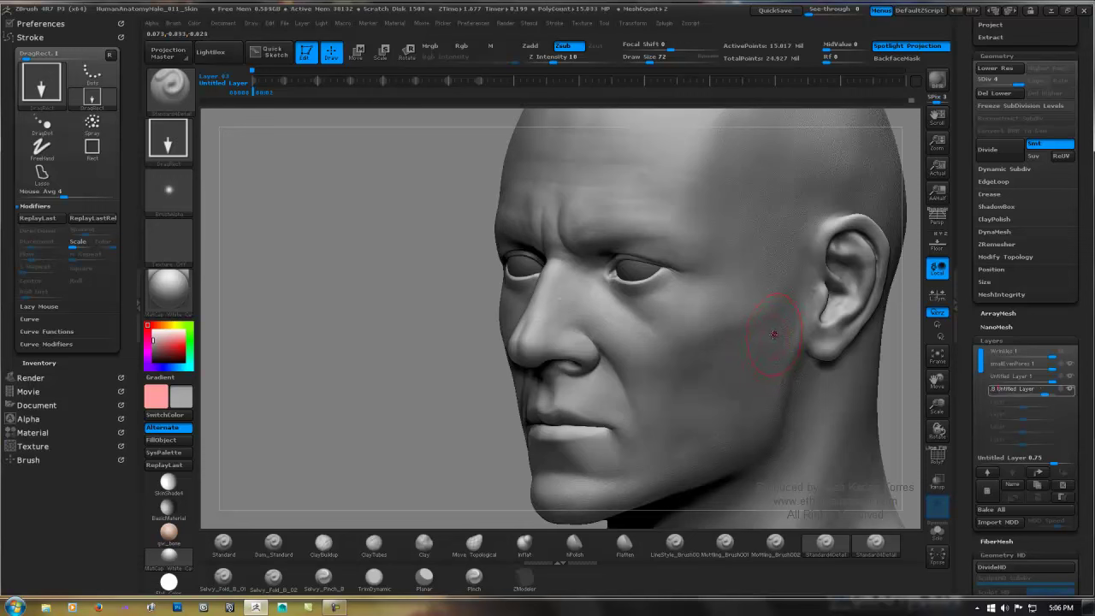
pyautogui.press('Return')
pyautogui.moveTo(773, 335); pyautogui.dragTo(796, 340, button='right')
pyautogui.moveTo(766, 340); pyautogui.dragTo(803, 338)
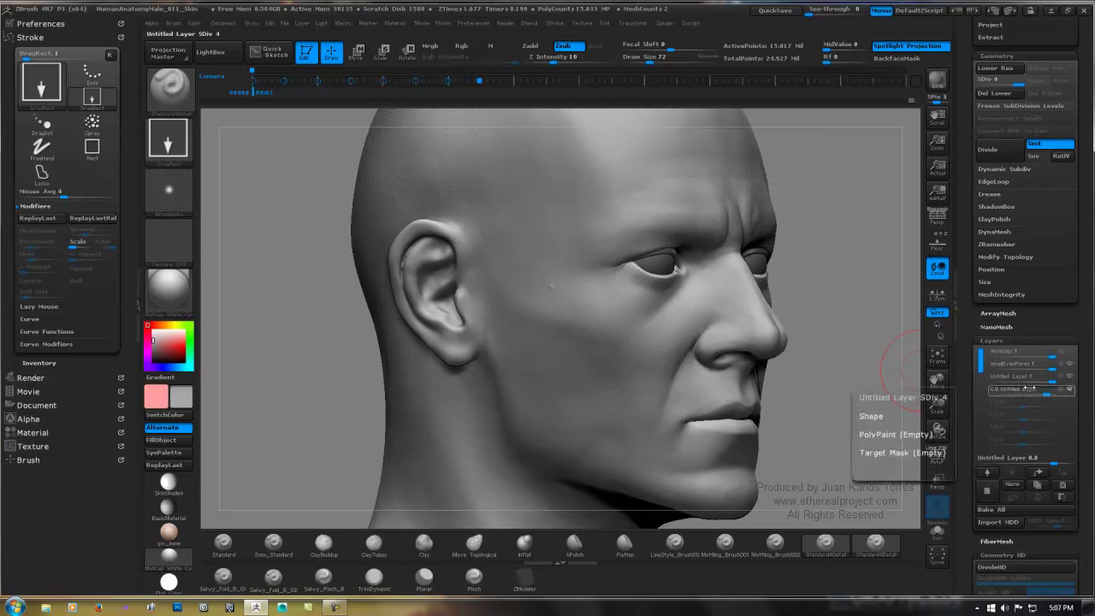
pyautogui.click(1028, 389)
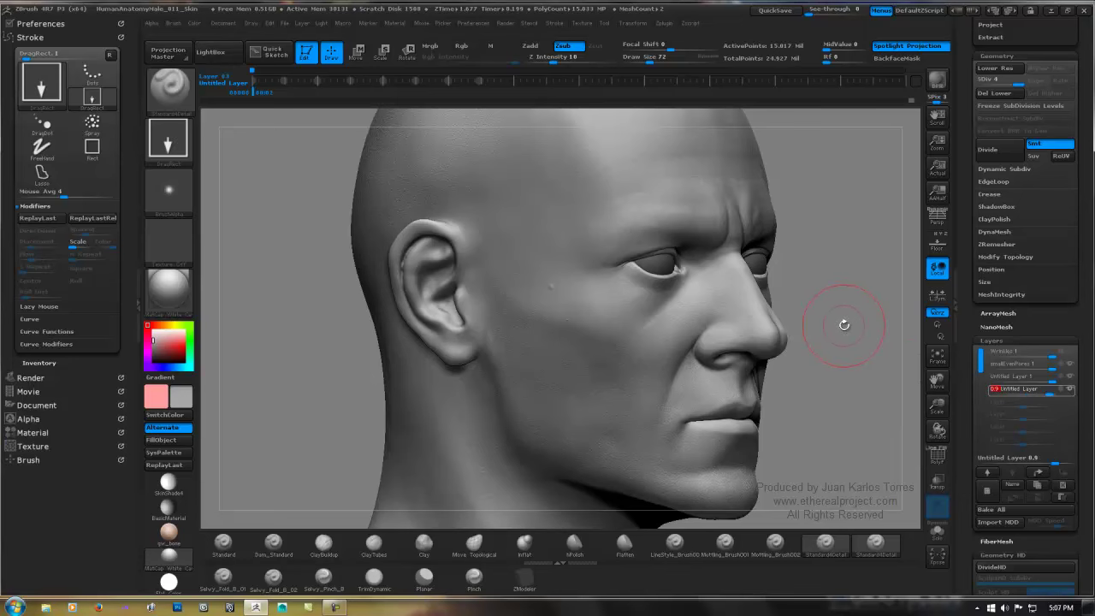
pyautogui.moveTo(851, 325)
pyautogui.keyDown('shift'); pyautogui.mouseDown(button='right')
pyautogui.moveTo(861, 325)
pyautogui.moveTo(748, 316)
pyautogui.mouseUp(button='right'); pyautogui.keyUp('shift')
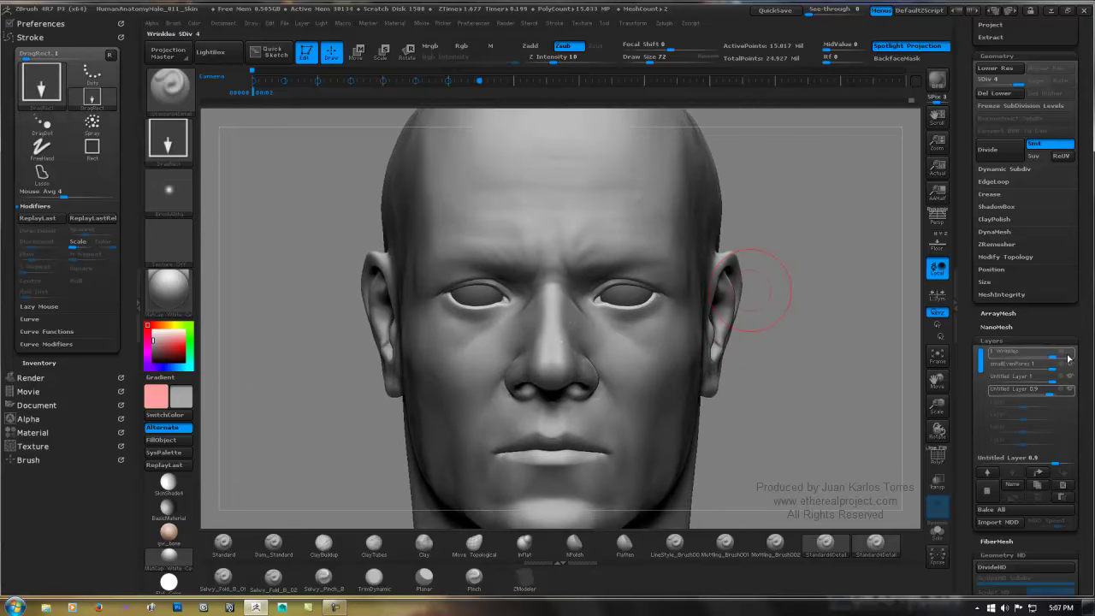
# Step: Show the Wrinkles layer, review the head with it from the front and sides, and pick the standard detail brush
pyautogui.moveTo(1071, 355)
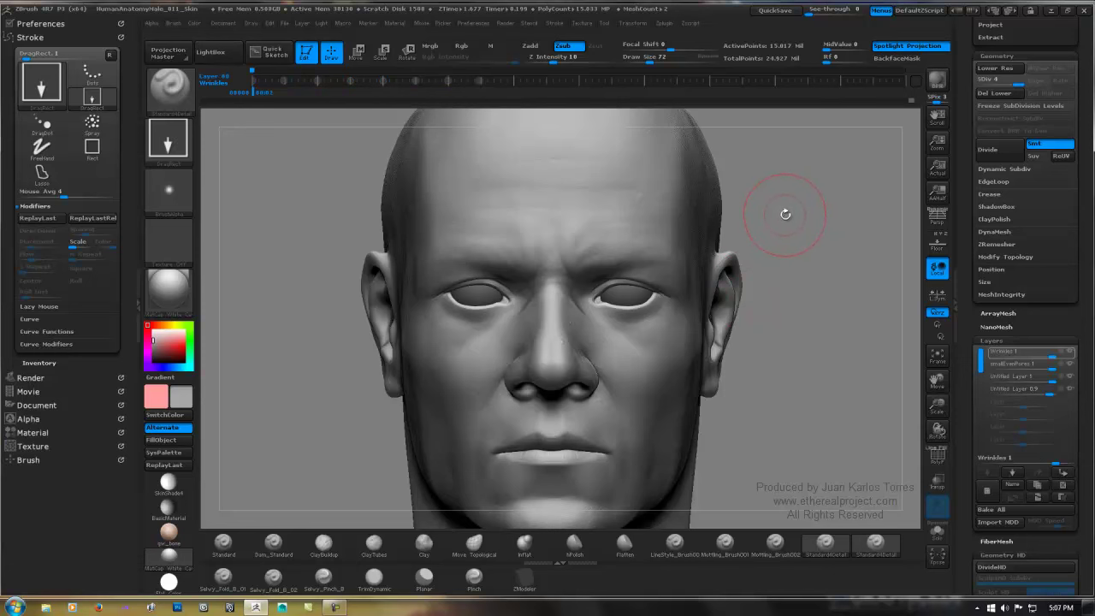
pyautogui.moveTo(785, 214); pyautogui.dragTo(802, 215)
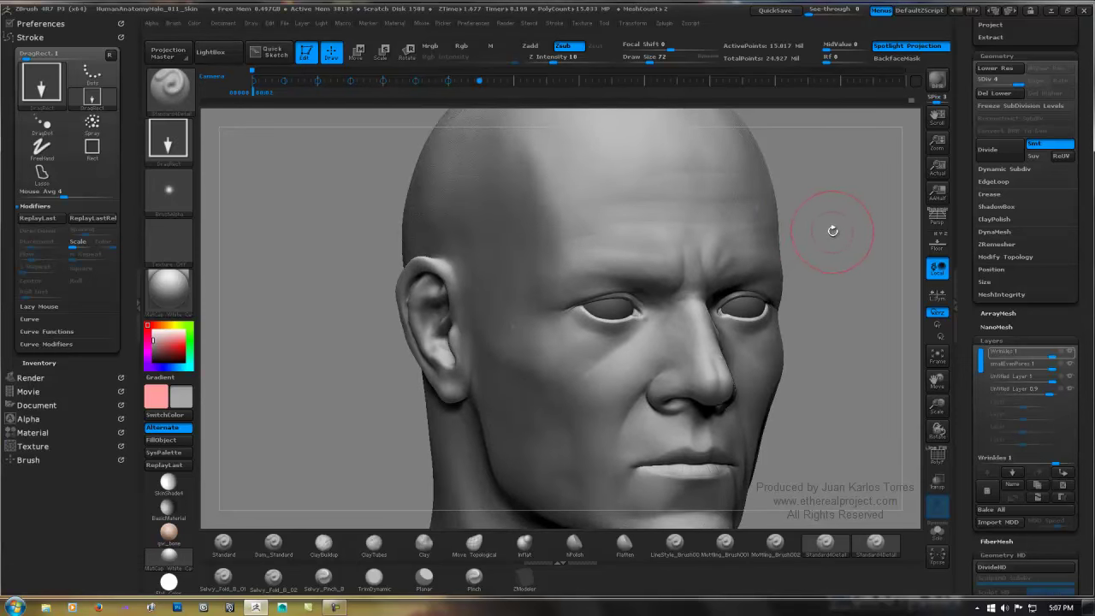
pyautogui.moveTo(917, 244)
pyautogui.keyDown('ctrl'); pyautogui.mouseDown(button='right')
pyautogui.moveTo(836, 256)
pyautogui.moveTo(697, 212)
pyautogui.mouseUp(button='right'); pyautogui.keyUp('ctrl')
pyautogui.moveTo(800, 241); pyautogui.dragTo(748, 243, button='right')
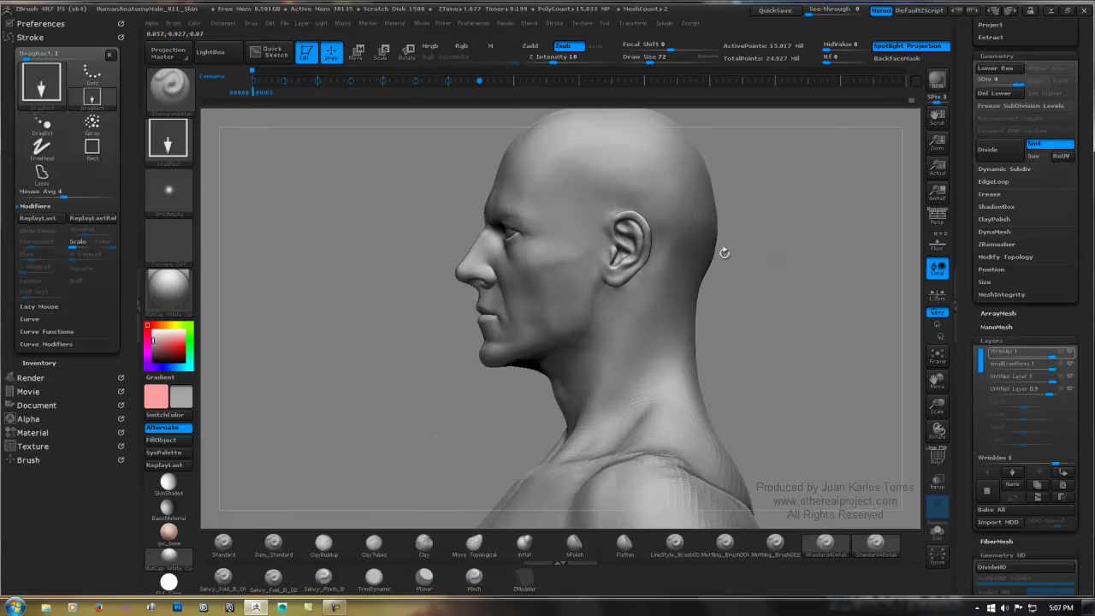
pyautogui.moveTo(758, 251)
pyautogui.keyDown('shift'); pyautogui.mouseDown(button='right')
pyautogui.moveTo(774, 239)
pyautogui.moveTo(746, 273)
pyautogui.mouseUp(button='right'); pyautogui.keyUp('shift')
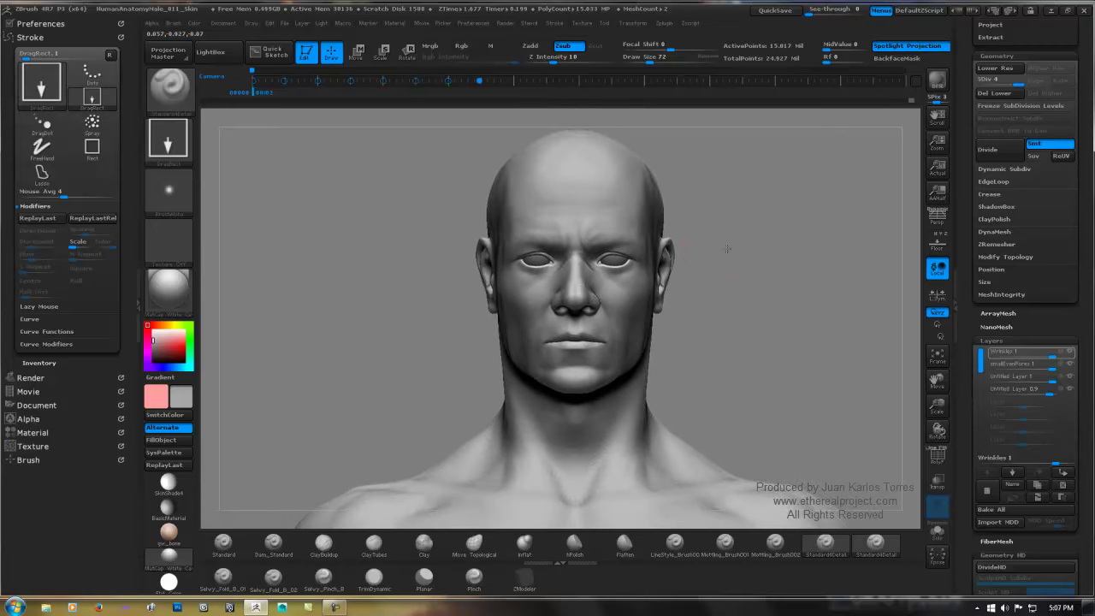
pyautogui.keyDown('ctrl'); pyautogui.moveTo(675, 238); pyautogui.dragTo(734, 230, button='right'); pyautogui.keyUp('ctrl')
pyautogui.click(826, 545)
pyautogui.keyDown('alt'); pyautogui.moveTo(611, 278); pyautogui.dragTo(683, 254, button='right'); pyautogui.keyUp('alt')
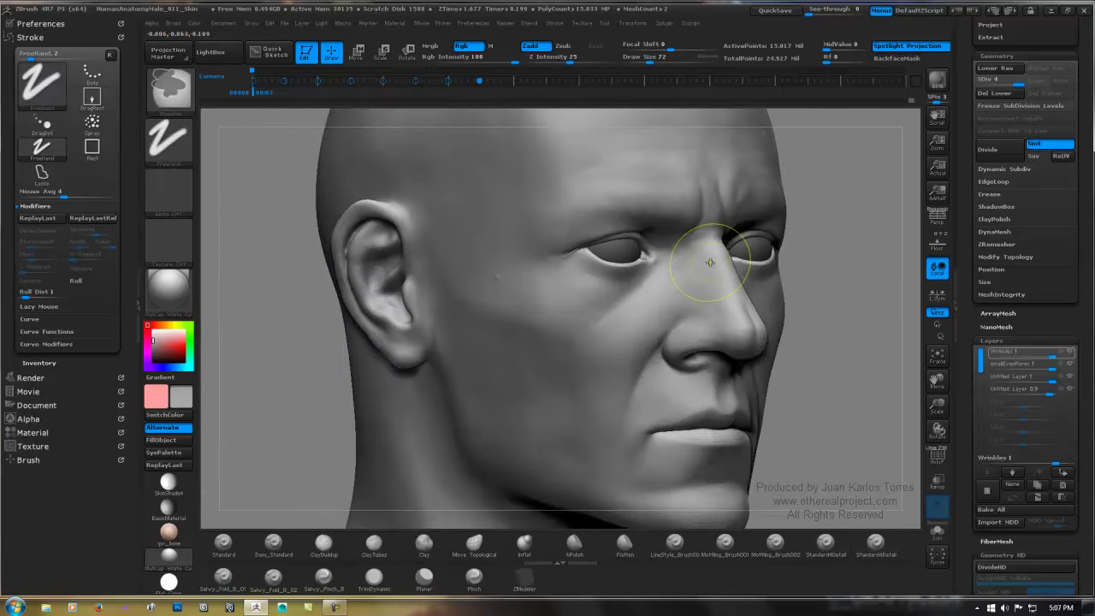
pyautogui.keyDown('ctrl'); pyautogui.moveTo(684, 265); pyautogui.dragTo(680, 254, button='right'); pyautogui.keyUp('ctrl')
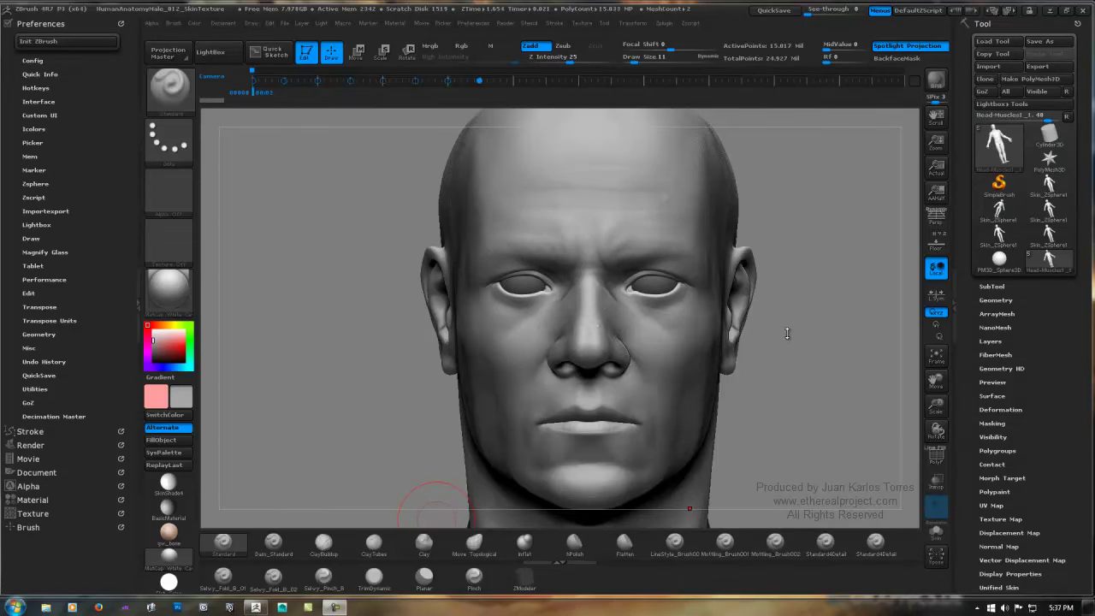
pyautogui.moveTo(787, 333)
pyautogui.mouseDown()
pyautogui.moveTo(828, 332)
pyautogui.moveTo(787, 335)
pyautogui.moveTo(802, 321)
pyautogui.mouseUp()
pyautogui.moveTo(740, 350)
pyautogui.keyDown('ctrl'); pyautogui.mouseDown(button='right')
pyautogui.moveTo(743, 367)
pyautogui.moveTo(757, 348)
pyautogui.mouseUp(button='right'); pyautogui.keyUp('ctrl')
pyautogui.moveTo(756, 348); pyautogui.dragTo(775, 343)
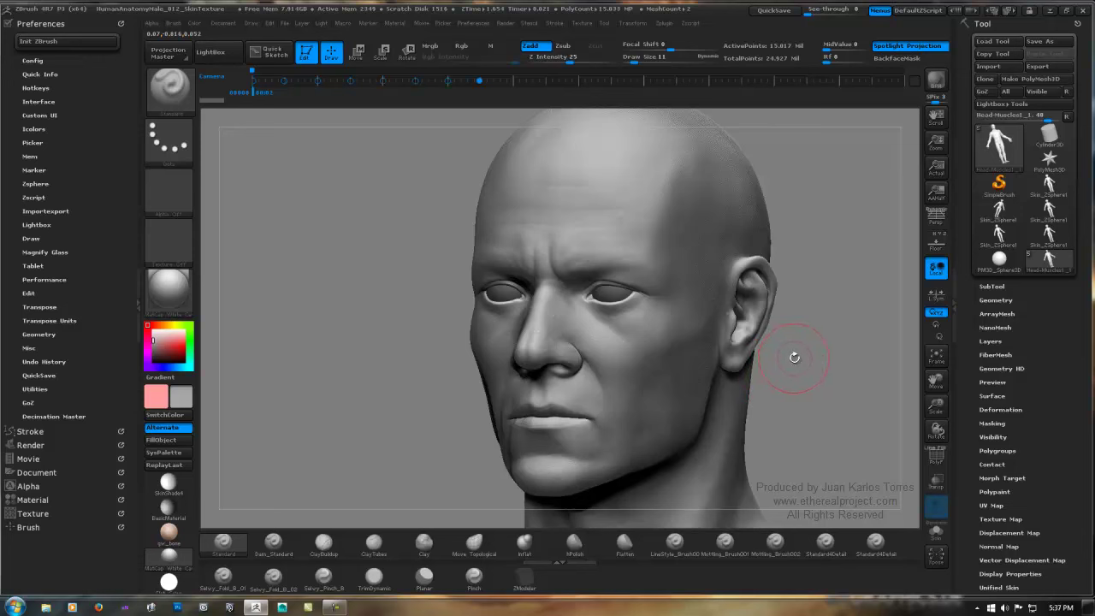
pyautogui.moveTo(682, 402); pyautogui.dragTo(680, 384, button='right')
pyautogui.press('super')
pyautogui.moveTo(843, 355)
pyautogui.mouseDown()
pyautogui.moveTo(849, 342)
pyautogui.moveTo(834, 352)
pyautogui.moveTo(847, 363)
pyautogui.mouseUp()
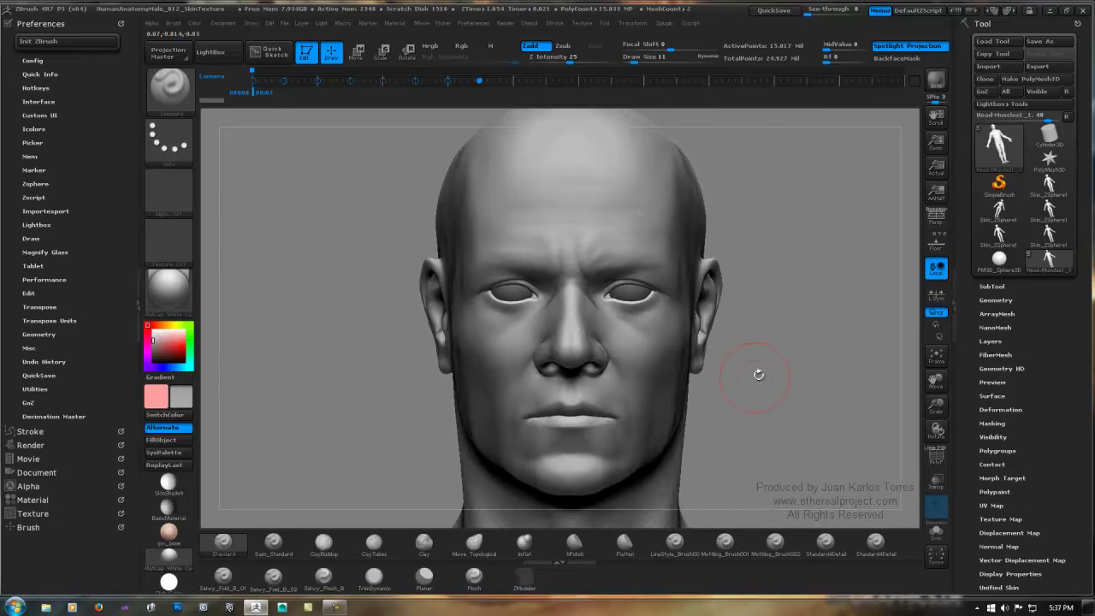
# Step: Set the Standard brush's Draw Size to 4 for detail work on the fingers of the hand
pyautogui.moveTo(759, 375)
pyautogui.keyDown('ctrl'); pyautogui.mouseDown(button='right')
pyautogui.moveTo(748, 387)
pyautogui.moveTo(792, 284)
pyautogui.moveTo(653, 395)
pyautogui.mouseUp(button='right'); pyautogui.keyUp('ctrl')
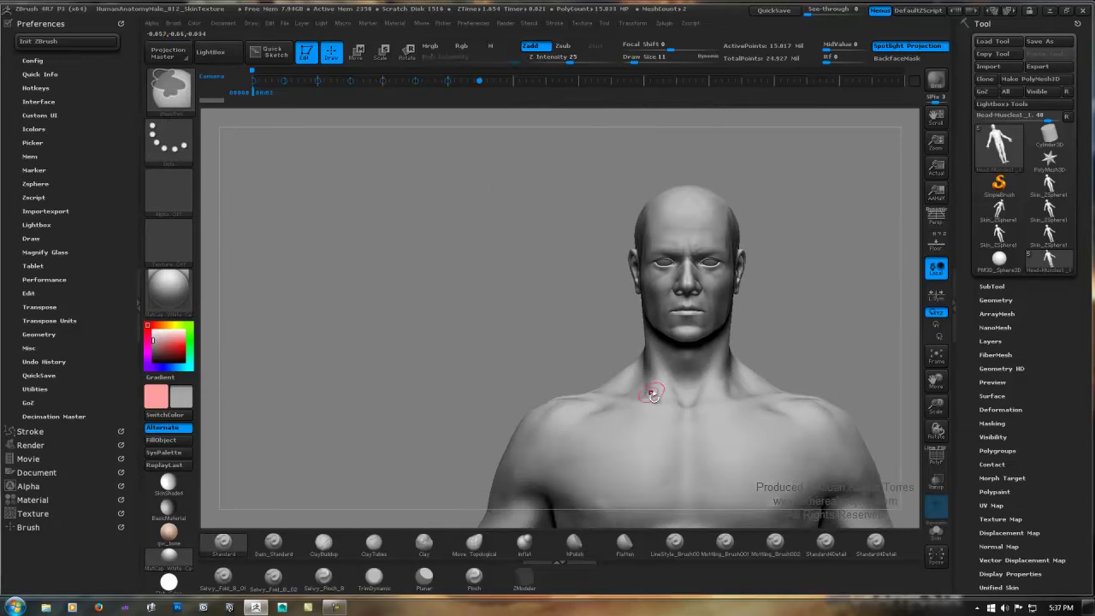
pyautogui.keyDown('alt'); pyautogui.moveTo(565, 522); pyautogui.dragTo(619, 359, button='right'); pyautogui.keyUp('alt')
pyautogui.keyDown('alt'); pyautogui.moveTo(505, 445); pyautogui.dragTo(527, 355, button='right'); pyautogui.keyUp('alt')
pyautogui.keyDown('alt'); pyautogui.moveTo(418, 502); pyautogui.dragTo(638, 278, button='right'); pyautogui.keyUp('alt')
pyautogui.keyDown('ctrl'); pyautogui.moveTo(608, 331); pyautogui.dragTo(558, 388, button='right'); pyautogui.keyUp('ctrl')
pyautogui.press('space')
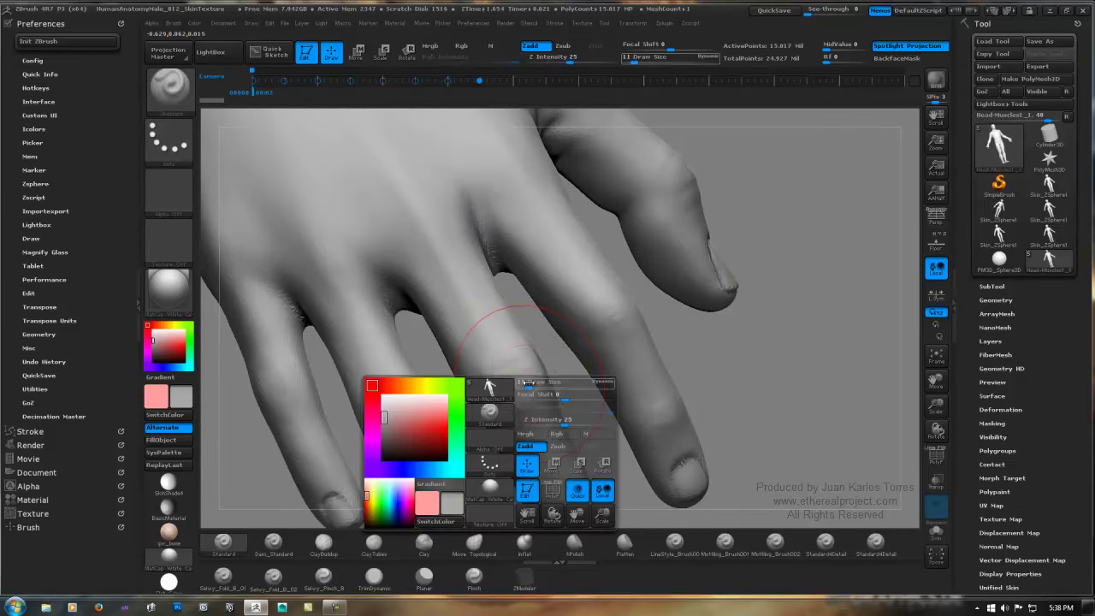
pyautogui.moveTo(528, 382); pyautogui.dragTo(499, 415)
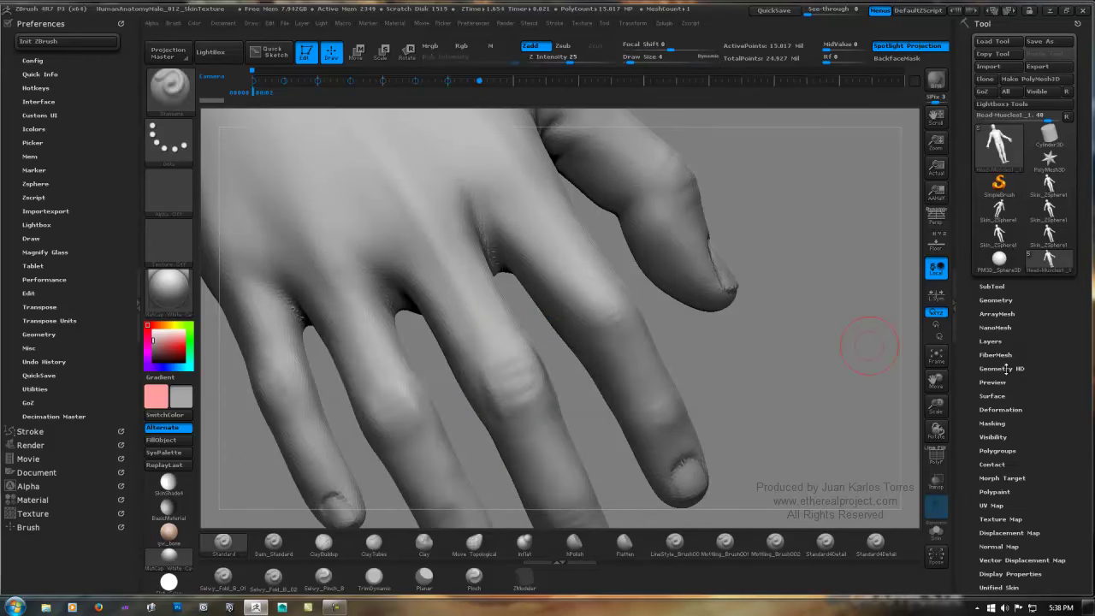
# Step: Turn on recording for the Wrinkles layer
pyautogui.keyDown('shift'); pyautogui.click(1010, 425); pyautogui.keyUp('shift')
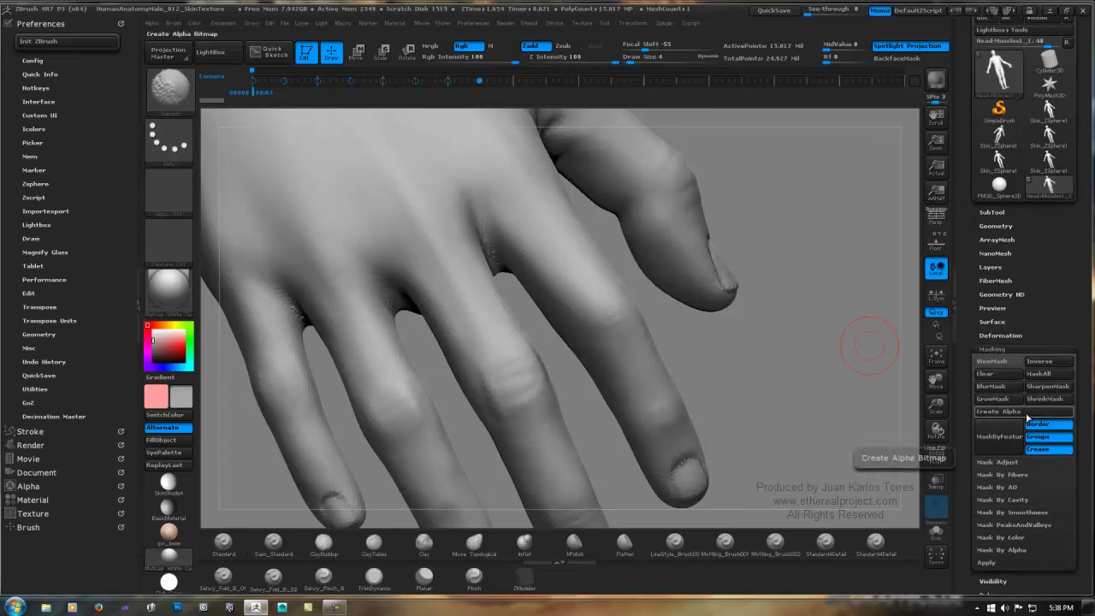
pyautogui.keyDown('shift'); pyautogui.click(1008, 349); pyautogui.keyUp('shift')
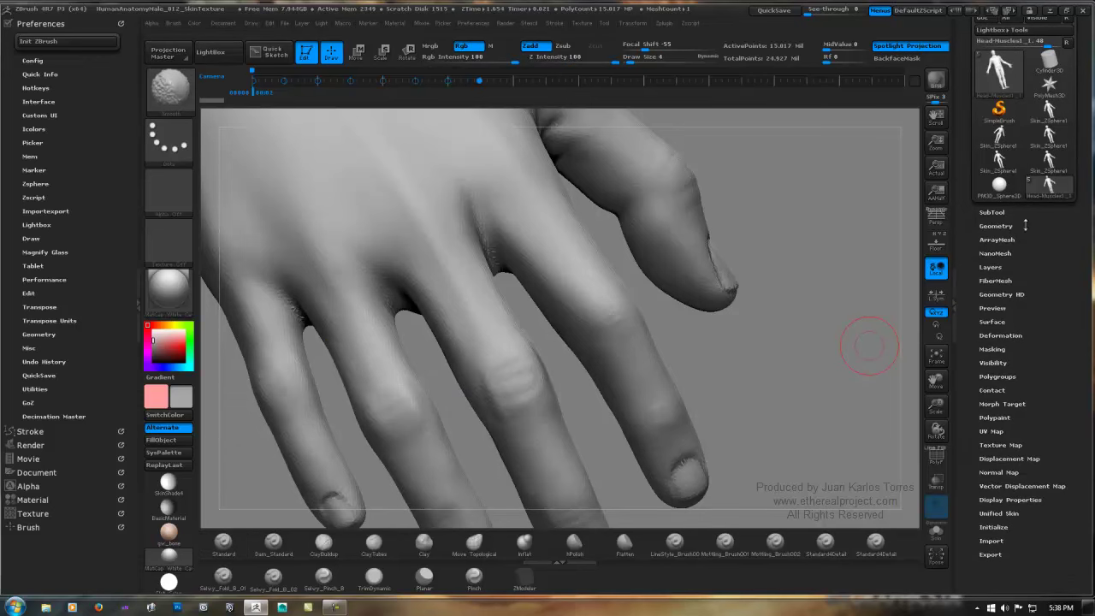
pyautogui.keyDown('shift'); pyautogui.click(1013, 265); pyautogui.keyUp('shift')
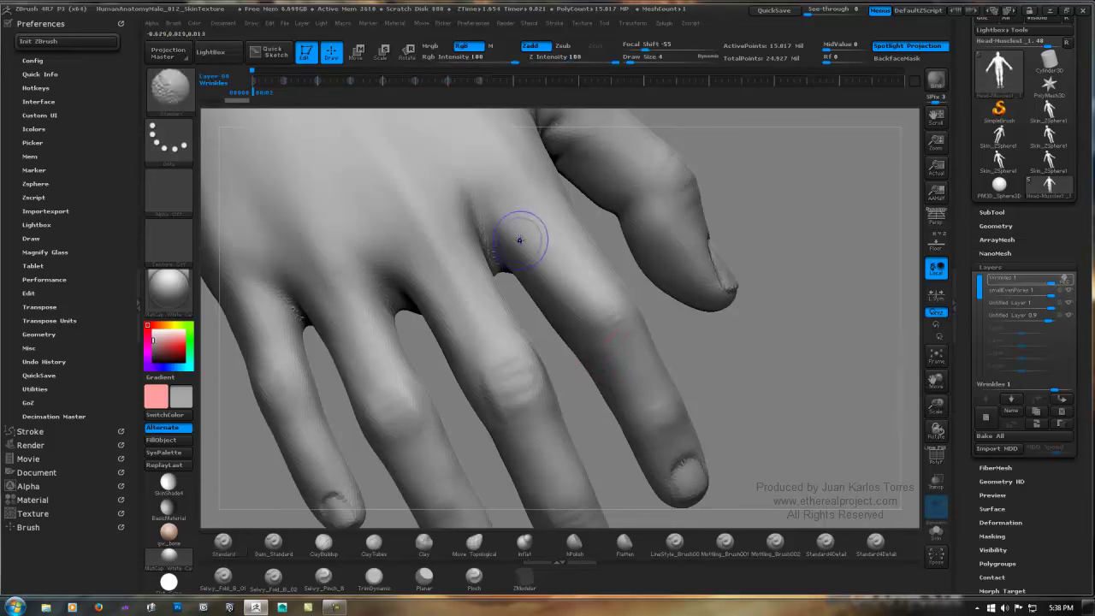
# Step: Smooth the rough skin at the base of the index finger and around the middle and ring fingernails
pyautogui.keyDown('shift'); pyautogui.moveTo(488, 213); pyautogui.dragTo(486, 221); pyautogui.keyUp('shift')
pyautogui.keyDown('alt'); pyautogui.moveTo(707, 394); pyautogui.dragTo(635, 255); pyautogui.keyUp('alt')
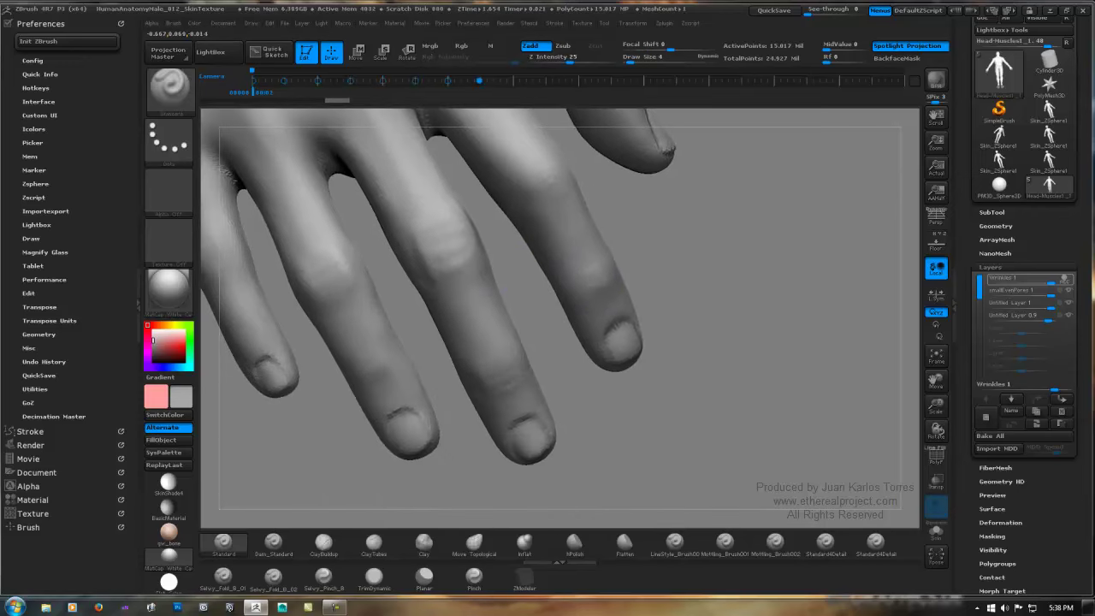
pyautogui.moveTo(684, 324); pyautogui.dragTo(624, 332)
pyautogui.moveTo(467, 462); pyautogui.dragTo(507, 404)
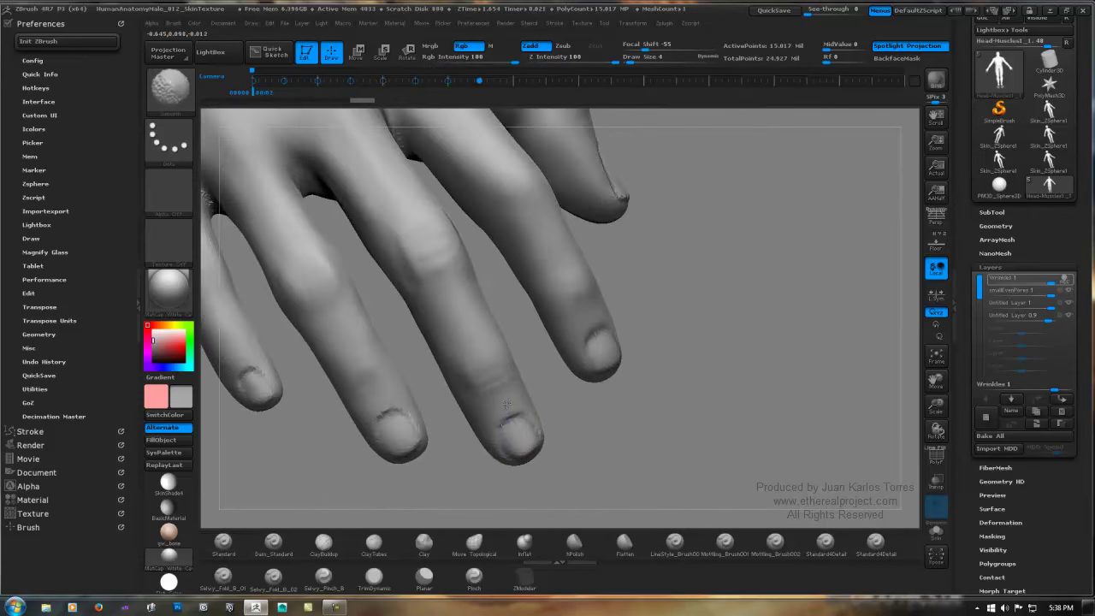
pyautogui.keyDown('shift'); pyautogui.moveTo(541, 436); pyautogui.dragTo(539, 432); pyautogui.keyUp('shift')
pyautogui.keyDown('shift'); pyautogui.moveTo(383, 413); pyautogui.dragTo(408, 416); pyautogui.keyUp('shift')
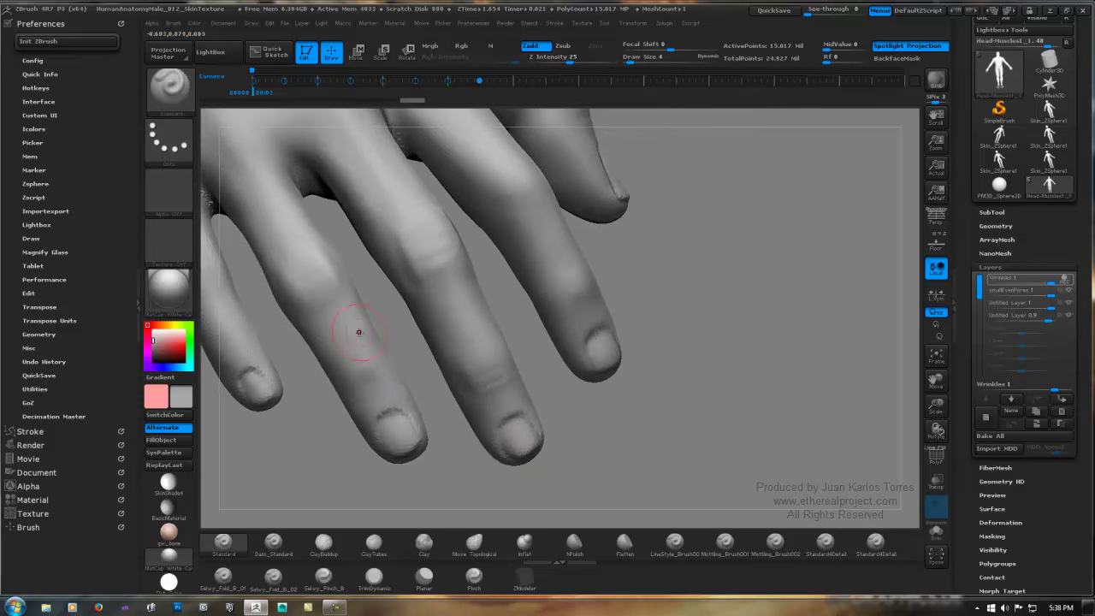
# Step: Smooth the rough skin along the little and ring fingers and around the fingernails
pyautogui.keyDown('alt'); pyautogui.moveTo(339, 340); pyautogui.dragTo(454, 398, button='right'); pyautogui.keyUp('alt')
pyautogui.keyDown('shift'); pyautogui.moveTo(395, 351); pyautogui.dragTo(389, 344); pyautogui.keyUp('shift')
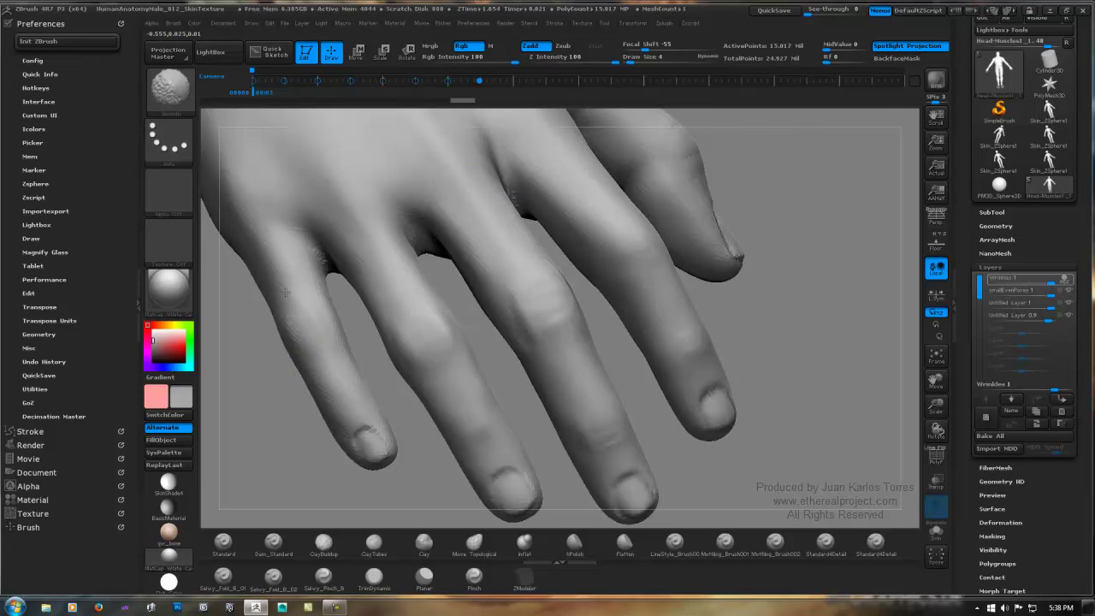
pyautogui.keyDown('shift'); pyautogui.moveTo(504, 467); pyautogui.dragTo(487, 495); pyautogui.keyUp('shift')
pyautogui.moveTo(592, 341)
pyautogui.keyDown('alt'); pyautogui.mouseDown(button='right')
pyautogui.moveTo(532, 331)
pyautogui.moveTo(489, 344)
pyautogui.moveTo(512, 350)
pyautogui.mouseUp(button='right'); pyautogui.keyUp('alt')
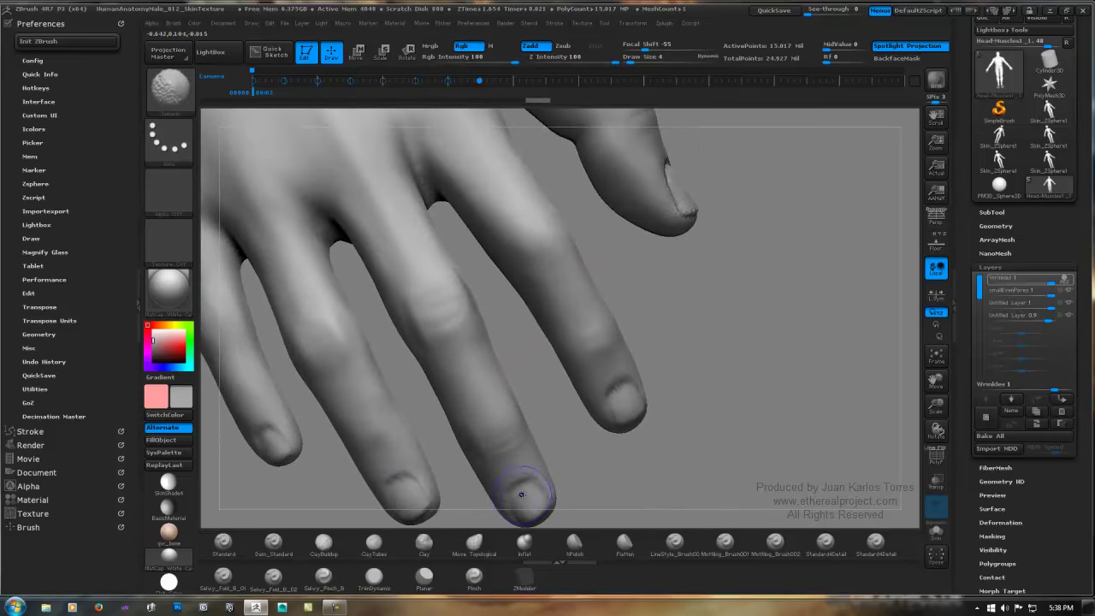
pyautogui.keyDown('shift'); pyautogui.moveTo(534, 483); pyautogui.dragTo(528, 488); pyautogui.keyUp('shift')
pyautogui.keyDown('alt'); pyautogui.moveTo(475, 331); pyautogui.dragTo(494, 364, button='right'); pyautogui.keyUp('alt')
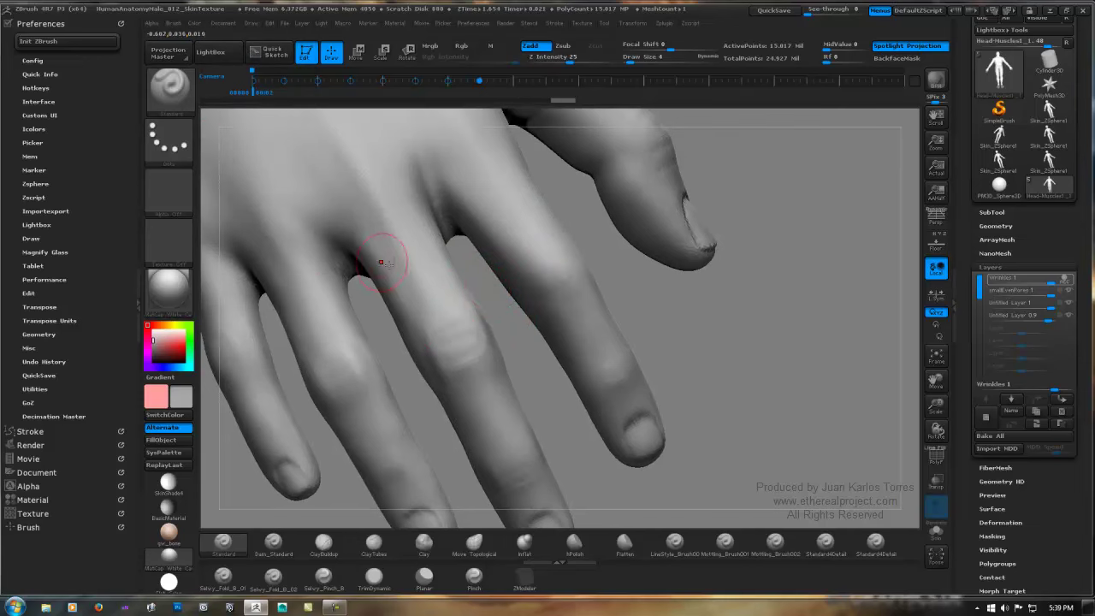
# Step: Inspect the back of the hand and smooth the middle knuckle of the middle finger
pyautogui.moveTo(439, 309)
pyautogui.mouseDown(button='right')
pyautogui.moveTo(475, 205)
pyautogui.moveTo(483, 322)
pyautogui.moveTo(482, 311)
pyautogui.moveTo(514, 313)
pyautogui.moveTo(539, 329)
pyautogui.mouseUp(button='right')
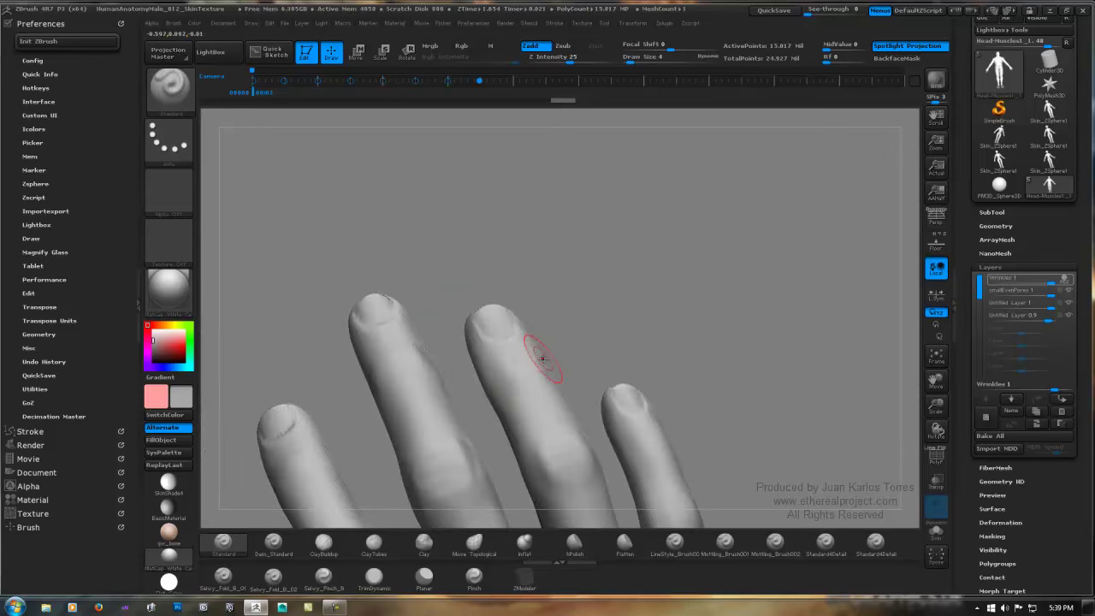
pyautogui.moveTo(628, 427)
pyautogui.keyDown('alt'); pyautogui.mouseDown(button='right')
pyautogui.moveTo(636, 286)
pyautogui.moveTo(609, 303)
pyautogui.moveTo(556, 236)
pyautogui.moveTo(529, 339)
pyautogui.moveTo(254, 403)
pyautogui.moveTo(445, 308)
pyautogui.mouseUp(button='right'); pyautogui.keyUp('alt')
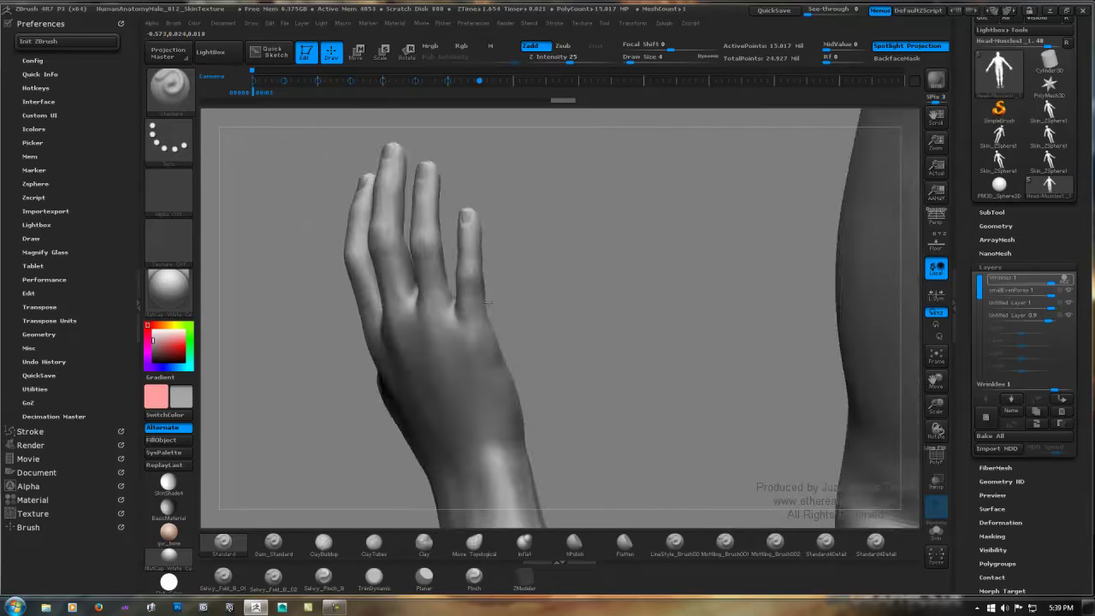
pyautogui.moveTo(403, 329)
pyautogui.mouseDown(button='right')
pyautogui.moveTo(384, 318)
pyautogui.moveTo(402, 310)
pyautogui.mouseUp(button='right')
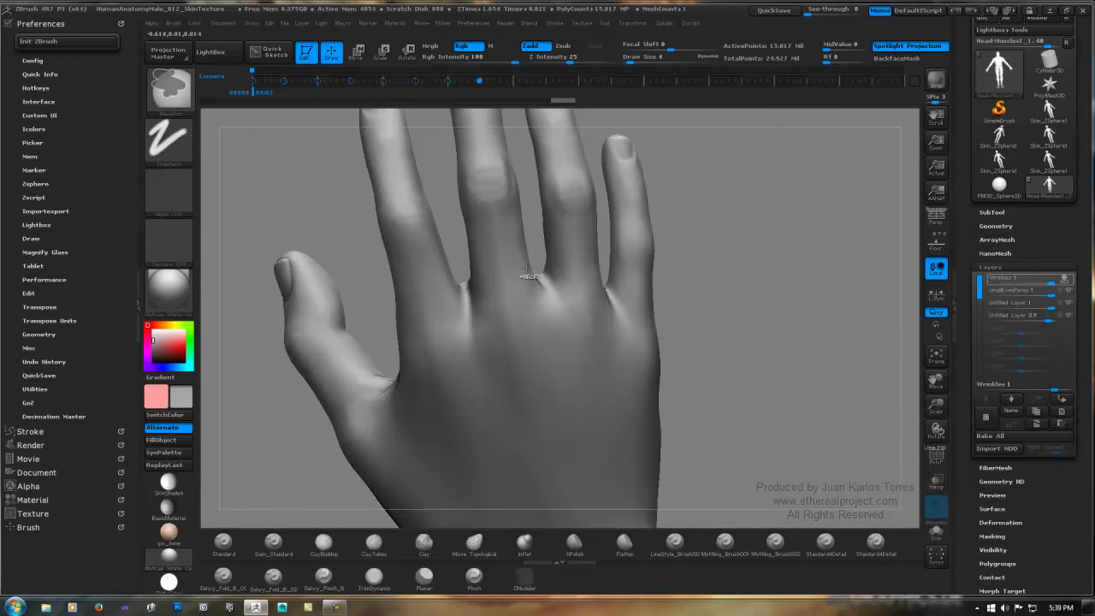
pyautogui.keyDown('ctrl'); pyautogui.moveTo(527, 270); pyautogui.dragTo(514, 287, button='right'); pyautogui.keyUp('ctrl')
pyautogui.keyDown('alt'); pyautogui.moveTo(513, 286); pyautogui.dragTo(495, 400, button='right'); pyautogui.keyUp('alt')
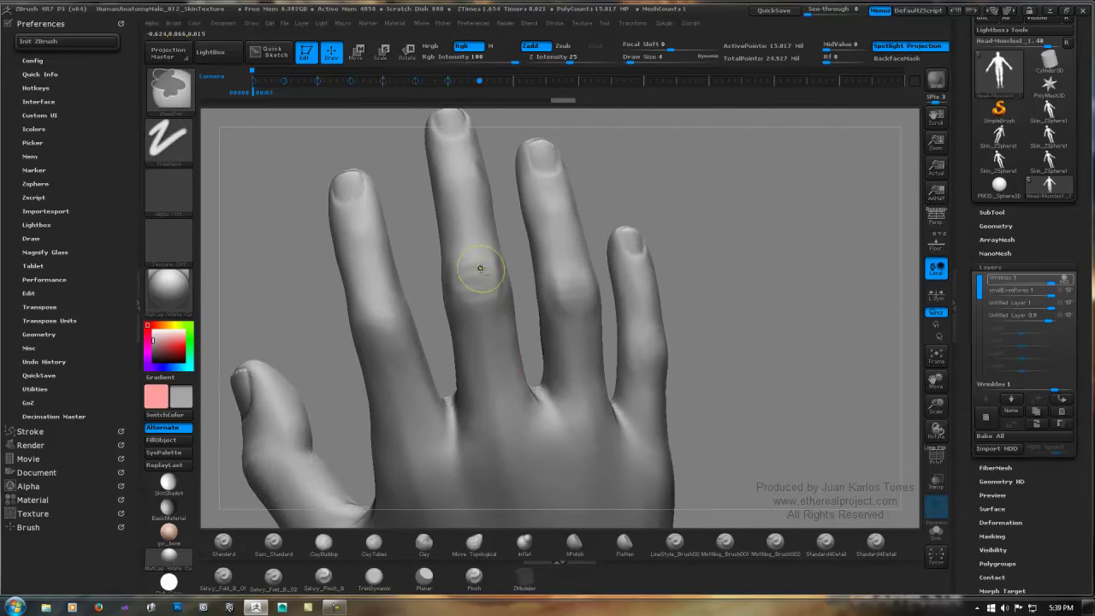
pyautogui.keyDown('shift'); pyautogui.moveTo(482, 274); pyautogui.dragTo(480, 265); pyautogui.keyUp('shift')
pyautogui.moveTo(480, 265)
pyautogui.keyDown('alt'); pyautogui.mouseDown(button='right')
pyautogui.moveTo(488, 330)
pyautogui.moveTo(521, 279)
pyautogui.mouseUp(button='right'); pyautogui.keyUp('alt')
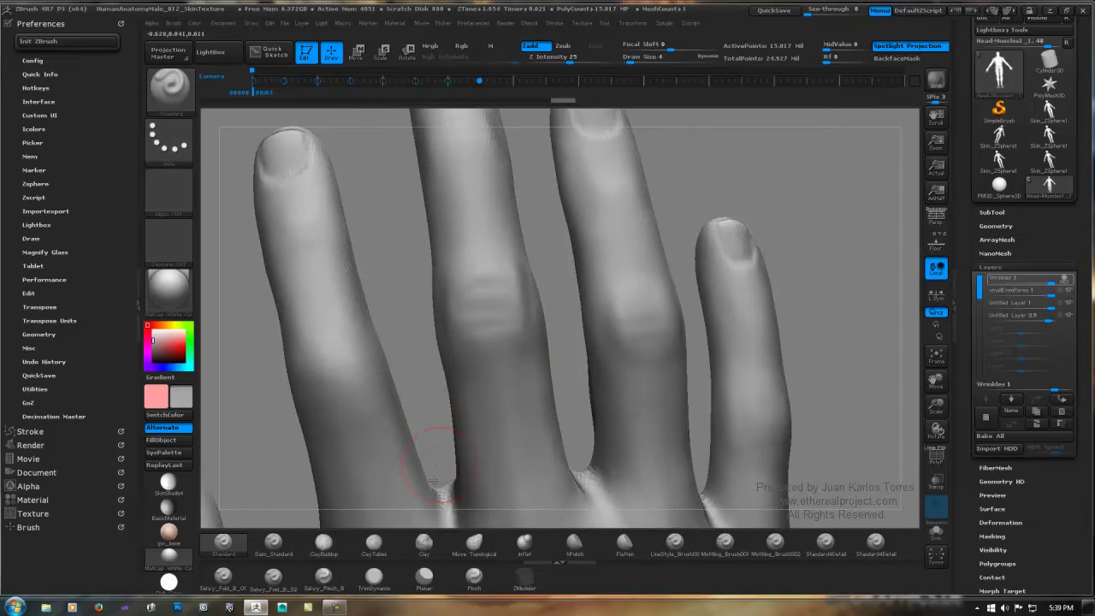
# Step: Set up the ClayTubes brush with Z Intensity 7 and Draw Size 15
pyautogui.click(433, 549)
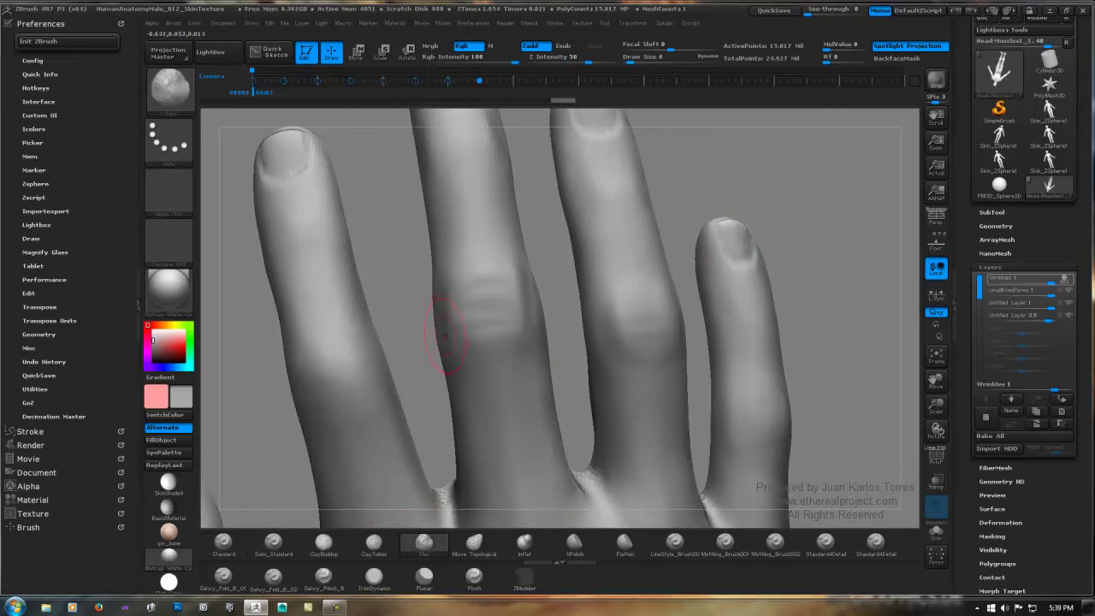
pyautogui.click(369, 550)
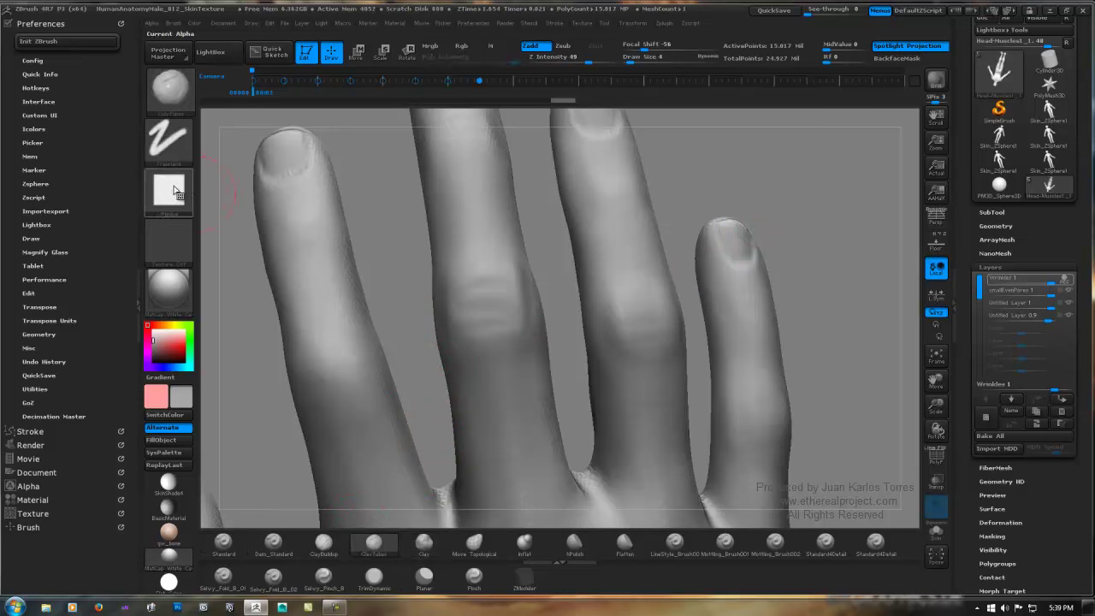
pyautogui.press('space')
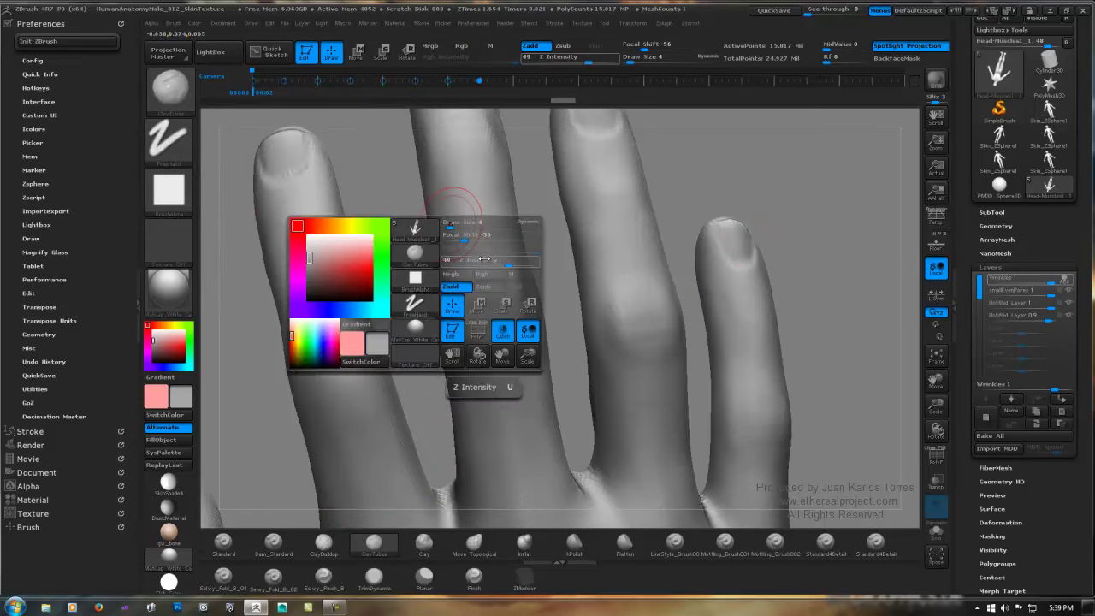
pyautogui.moveTo(485, 259)
pyautogui.mouseDown()
pyautogui.moveTo(469, 261)
pyautogui.moveTo(450, 228)
pyautogui.mouseUp()
pyautogui.click(523, 223)
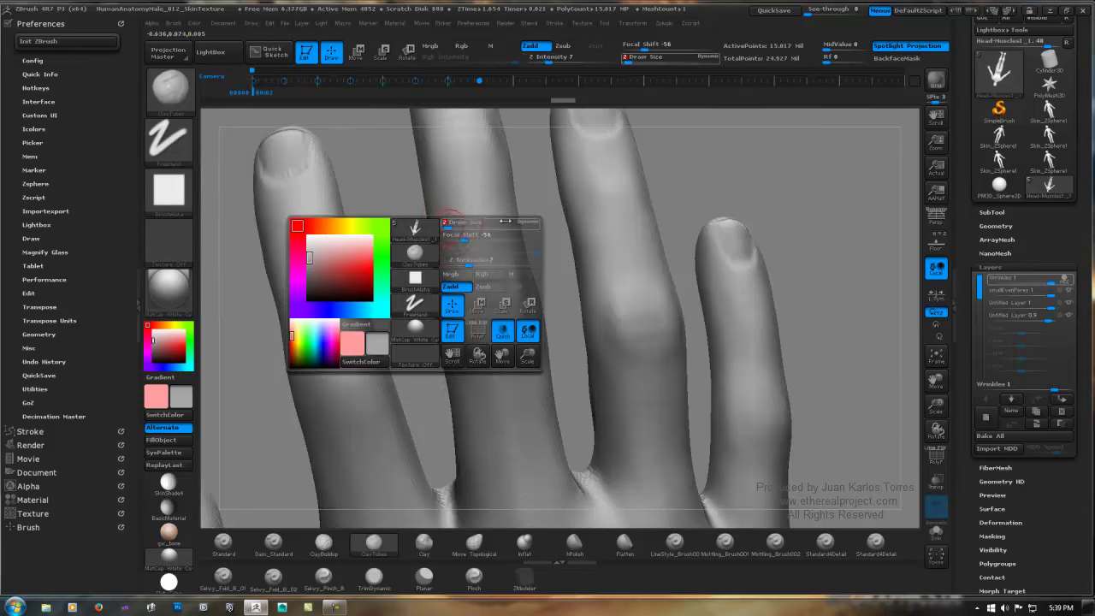
pyautogui.keyDown('shift'); pyautogui.click(523, 225); pyautogui.keyUp('shift')
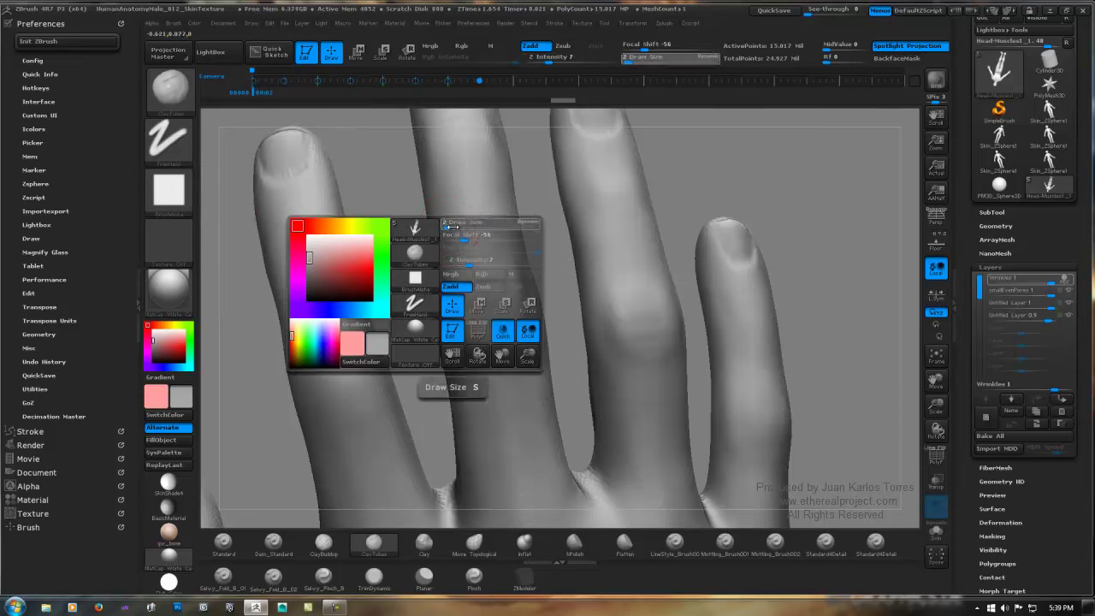
pyautogui.moveTo(449, 227); pyautogui.dragTo(457, 228)
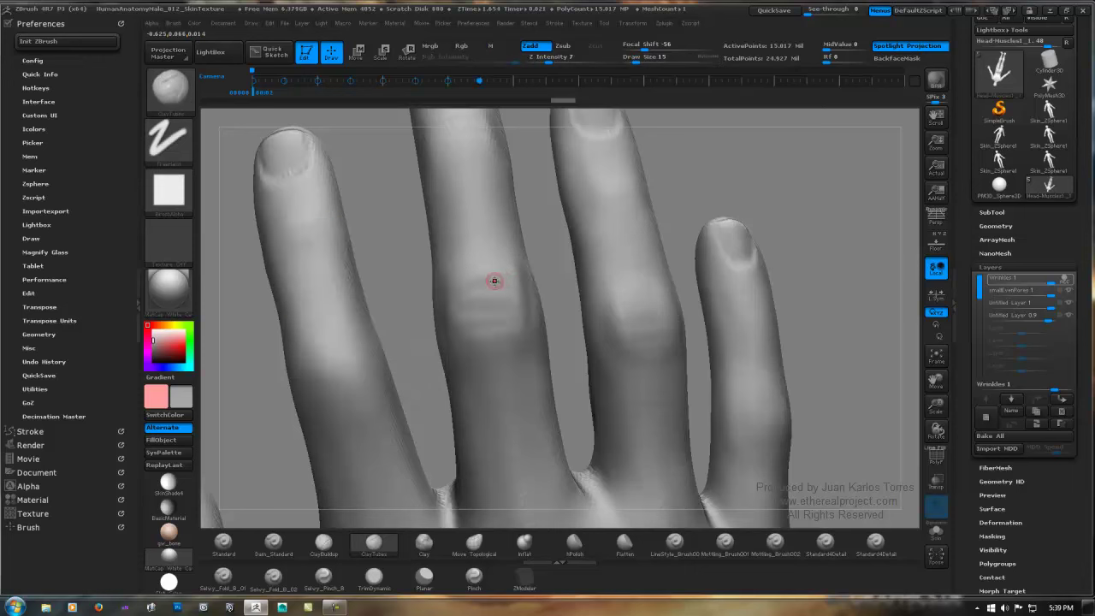
# Step: Set the Draw Size to 26, try a ClayTubes stroke across the middle finger's knuckle, and undo the stroke
pyautogui.press('space')
pyautogui.moveTo(486, 282); pyautogui.dragTo(492, 282)
pyautogui.press('shift')
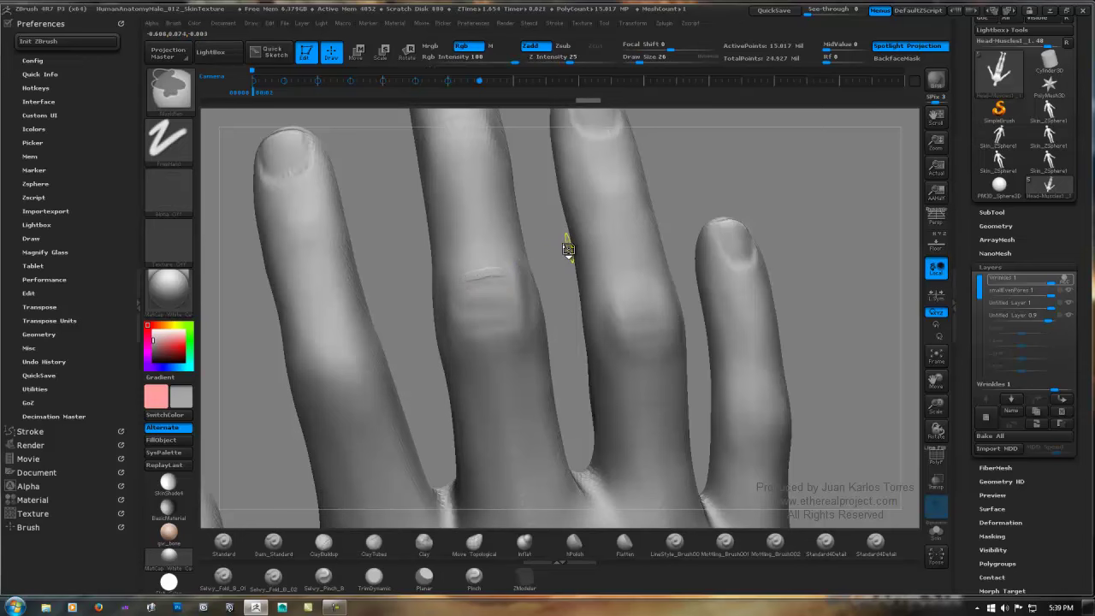
pyautogui.hotkey('ctrl', 'z')
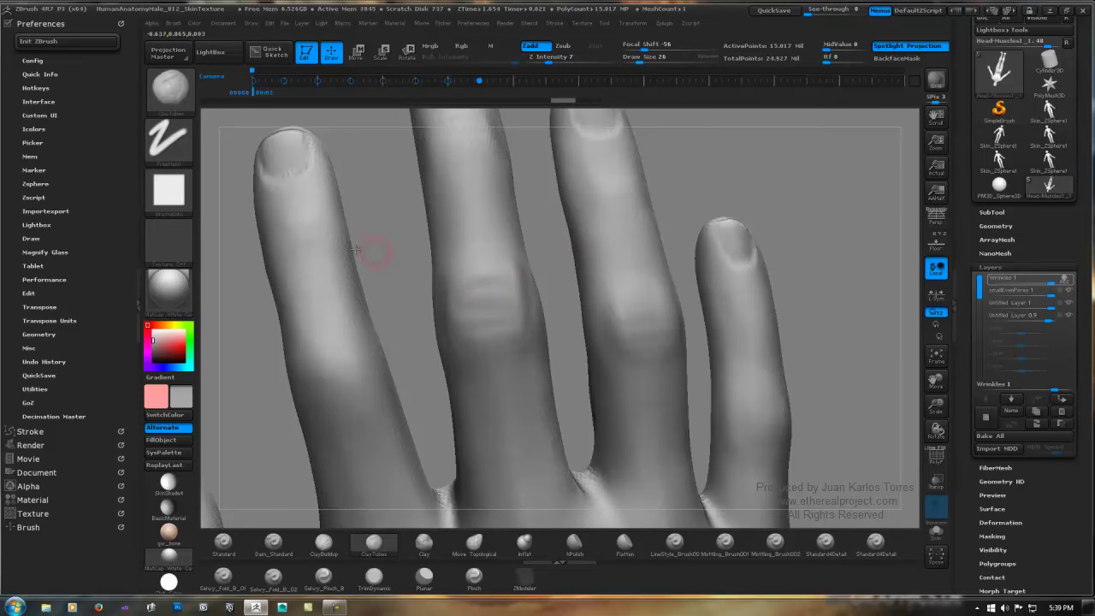
# Step: Turn off the ClayTubes alpha, try another stroke on the middle finger's knuckle, and undo it
pyautogui.click(175, 190)
pyautogui.click(232, 202)
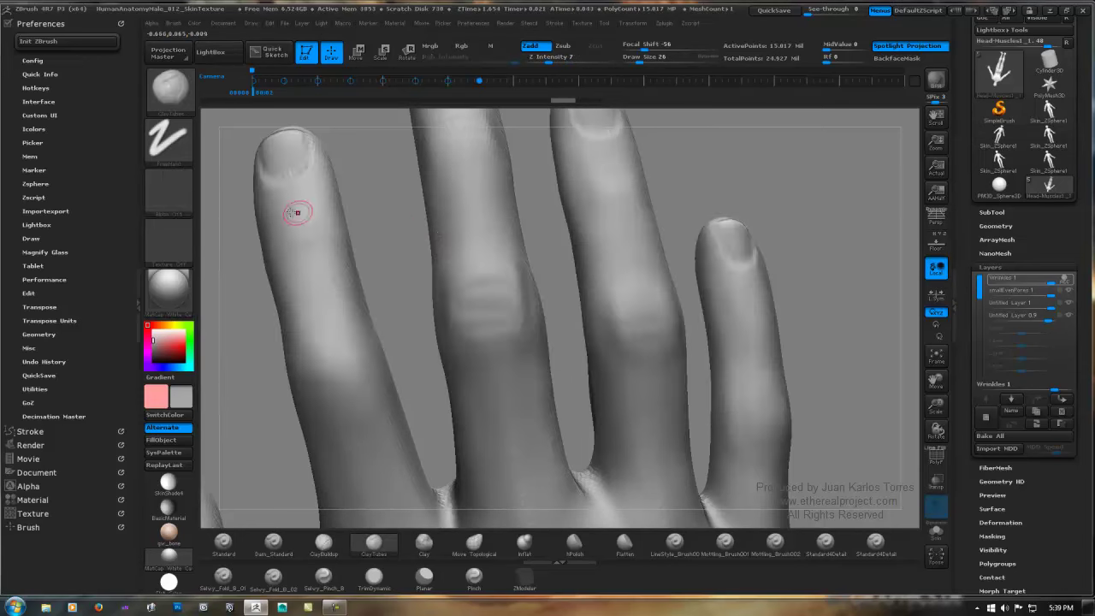
pyautogui.moveTo(510, 267); pyautogui.dragTo(513, 267)
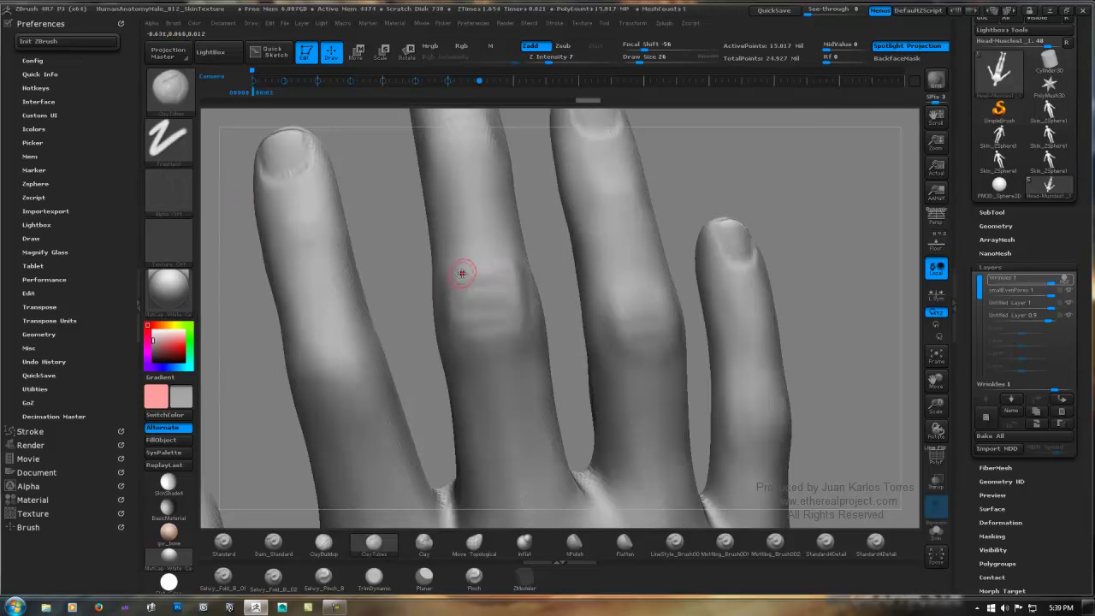
pyautogui.hotkey('ctrl', 'shift', 'z')
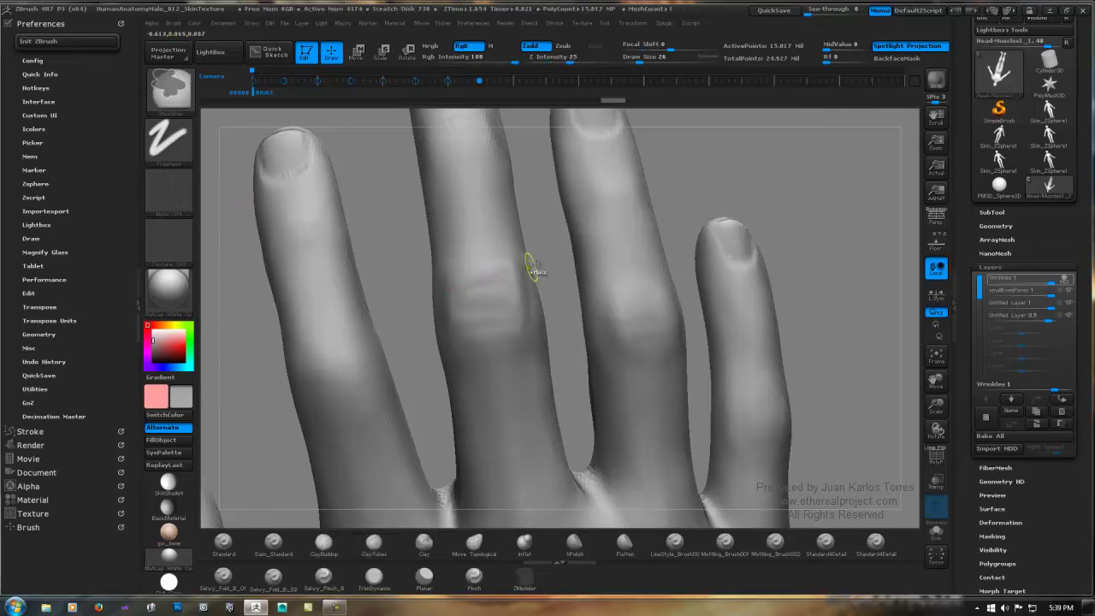
pyautogui.hotkey('ctrl', 'z')
pyautogui.hotkey('ctrl', 'z')
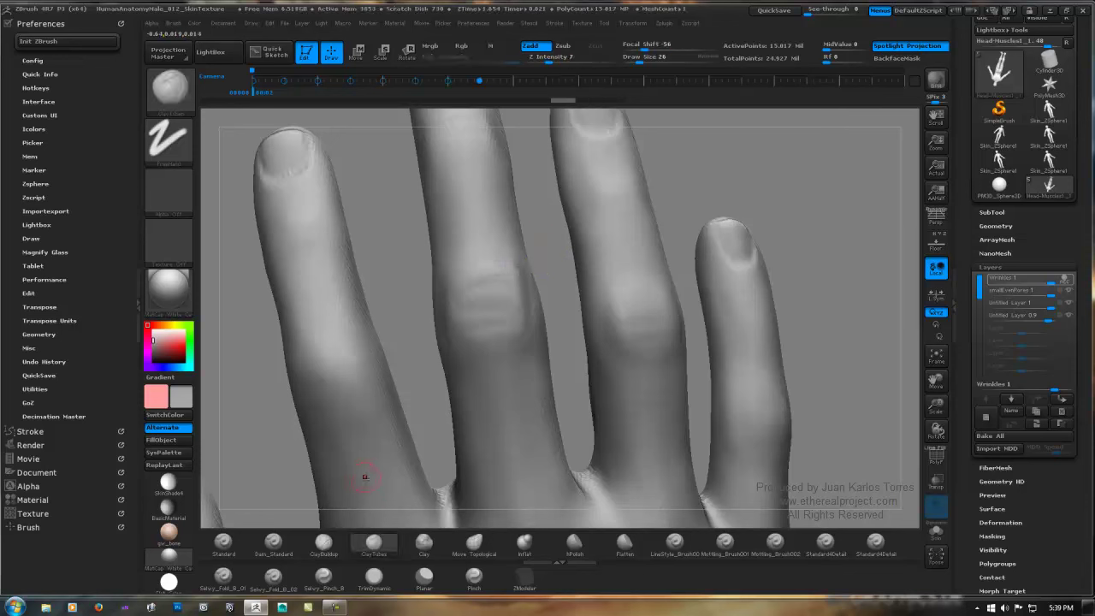
# Step: Choose the LineStyle brush and set it to Z Intensity 10 with Zsub on and Rgb off
pyautogui.click(823, 544)
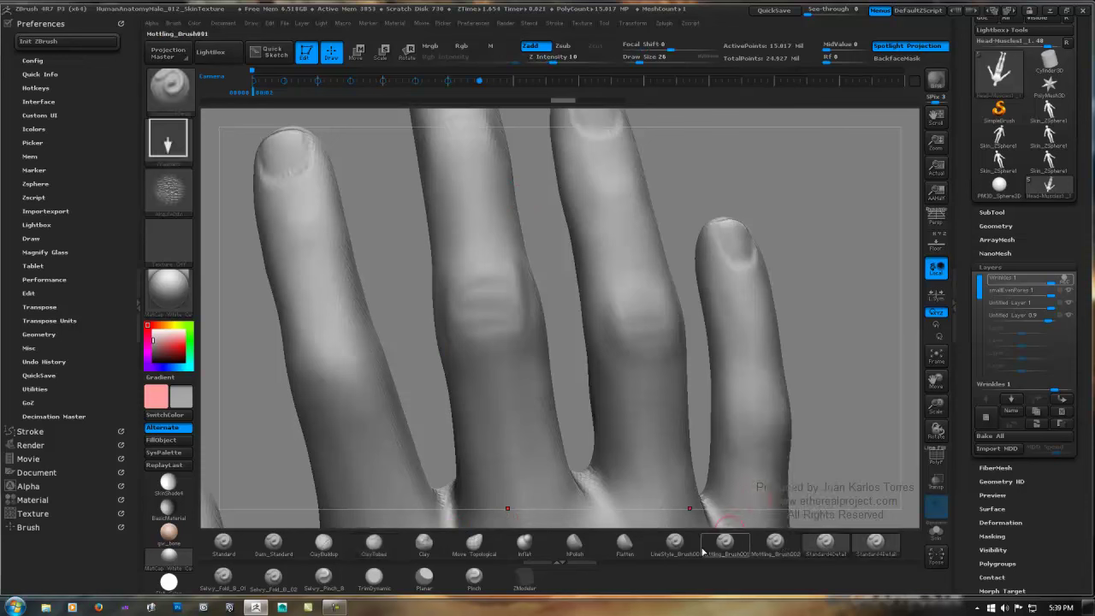
pyautogui.click(674, 541)
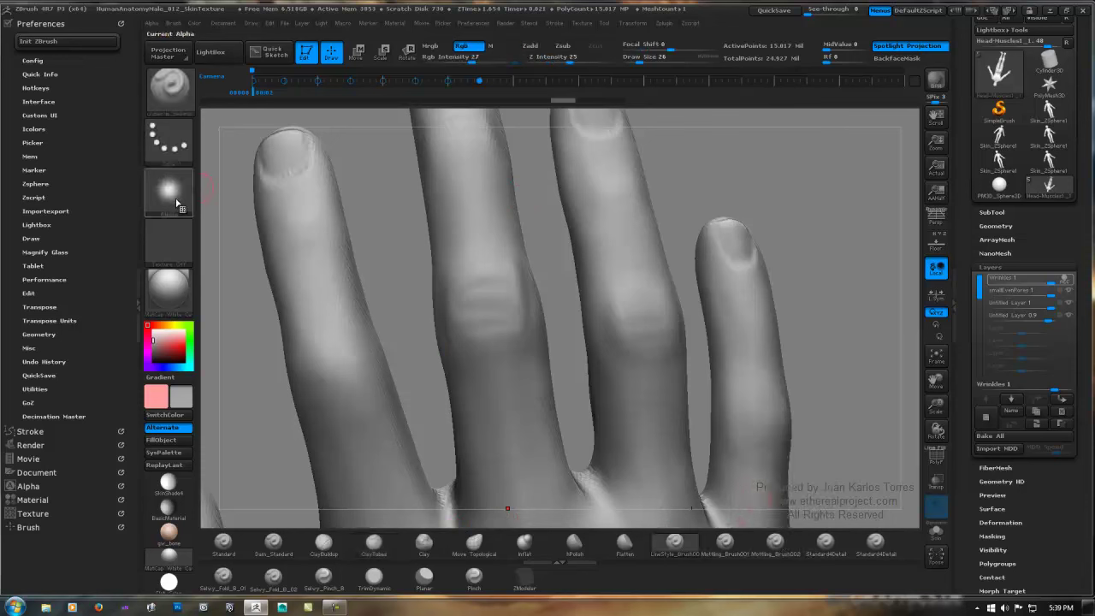
pyautogui.rightClick(469, 288)
pyautogui.moveTo(497, 330); pyautogui.dragTo(488, 330)
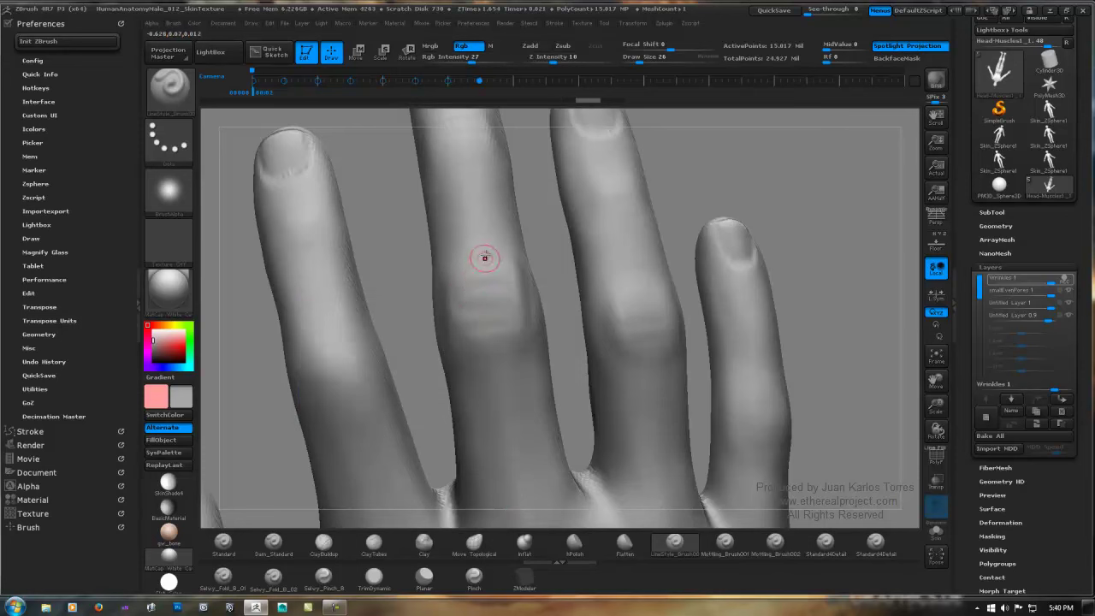
pyautogui.click(470, 47)
pyautogui.click(563, 46)
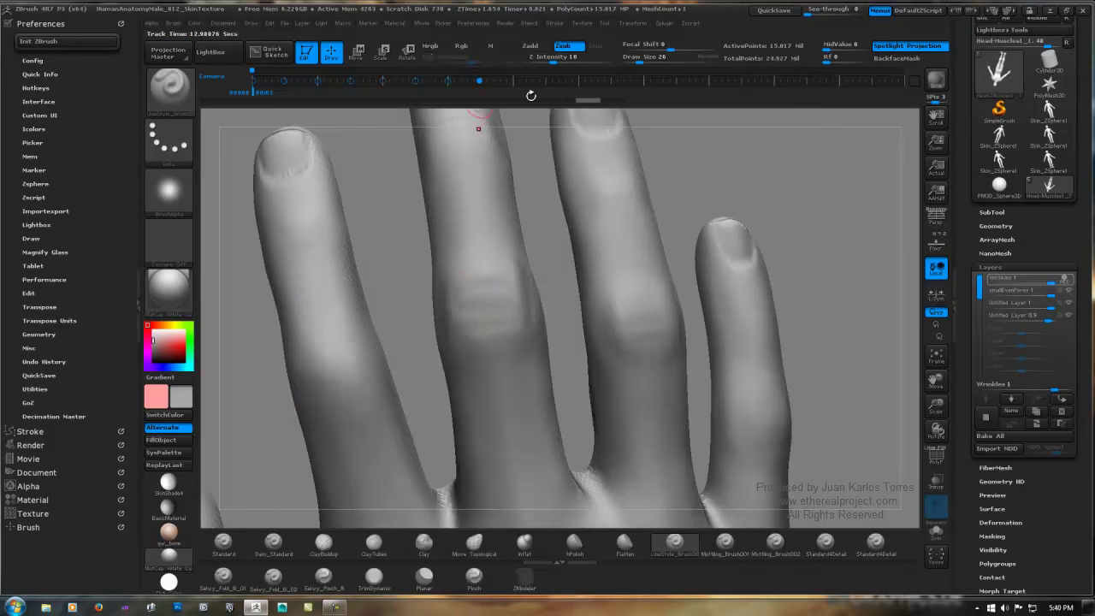
# Step: Carve horizontal creases across the middle finger's middle knuckle and soften their ends
pyautogui.moveTo(510, 282)
pyautogui.mouseDown()
pyautogui.moveTo(486, 282)
pyautogui.moveTo(519, 276)
pyautogui.moveTo(499, 288)
pyautogui.moveTo(533, 287)
pyautogui.mouseUp()
pyautogui.moveTo(464, 313)
pyautogui.mouseDown()
pyautogui.moveTo(531, 302)
pyautogui.moveTo(526, 312)
pyautogui.mouseUp()
pyautogui.moveTo(462, 329)
pyautogui.mouseDown()
pyautogui.moveTo(517, 319)
pyautogui.moveTo(515, 304)
pyautogui.moveTo(482, 308)
pyautogui.moveTo(515, 288)
pyautogui.mouseUp()
pyautogui.moveTo(517, 290); pyautogui.dragTo(508, 289, button='right')
pyautogui.moveTo(514, 284)
pyautogui.keyDown('shift'); pyautogui.mouseDown()
pyautogui.moveTo(524, 263)
pyautogui.moveTo(528, 323)
pyautogui.moveTo(534, 286)
pyautogui.moveTo(507, 294)
pyautogui.mouseUp(); pyautogui.keyUp('shift')
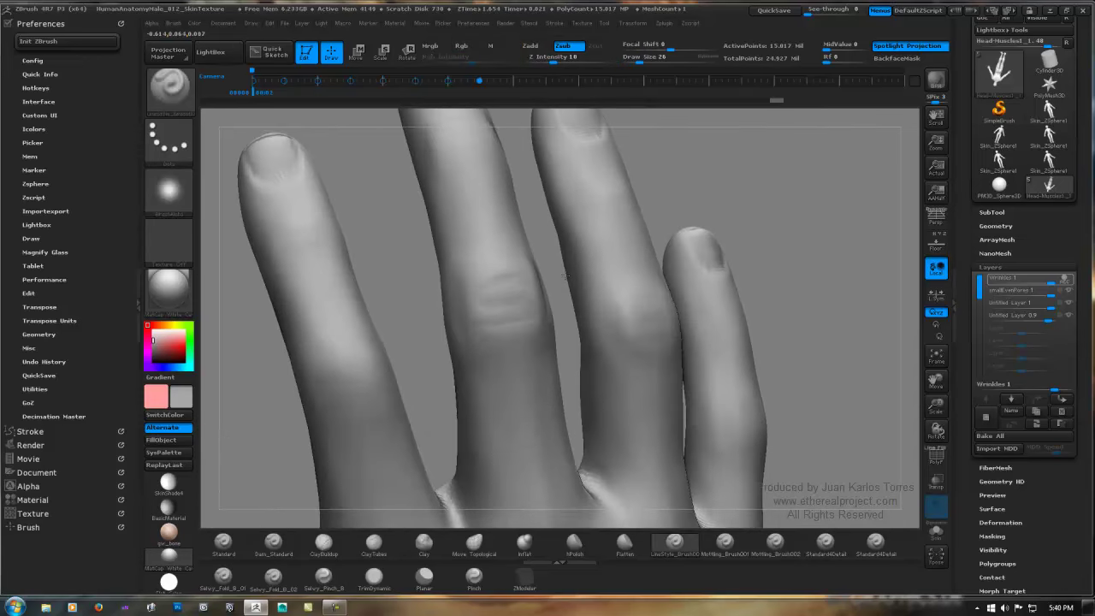
# Step: Carve curved creases down the sides of the middle finger's middle knuckle
pyautogui.moveTo(436, 285); pyautogui.dragTo(382, 289)
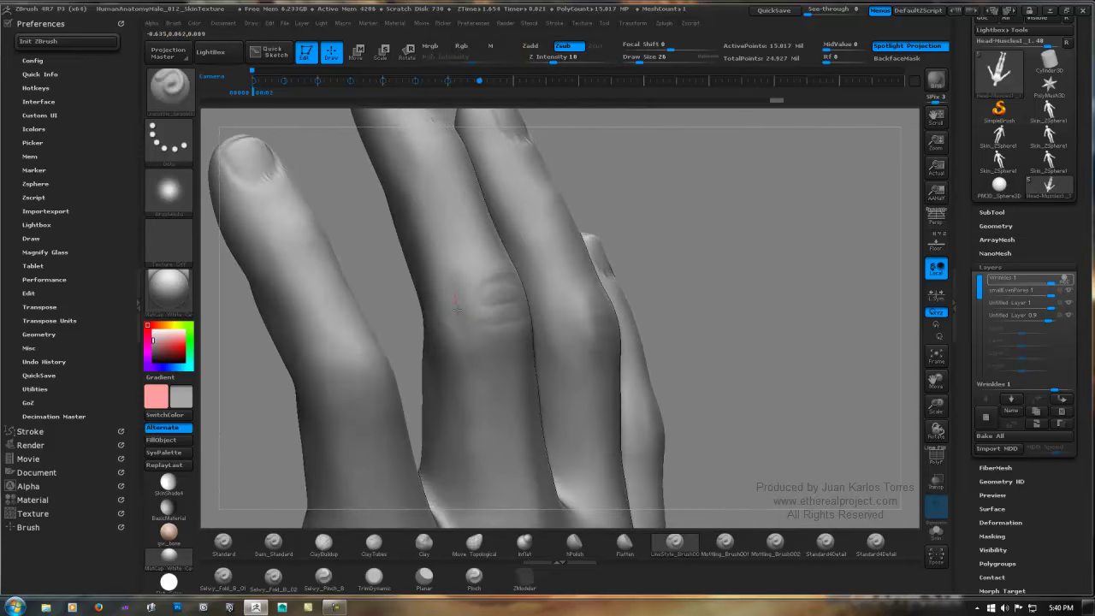
pyautogui.moveTo(456, 308); pyautogui.dragTo(464, 300)
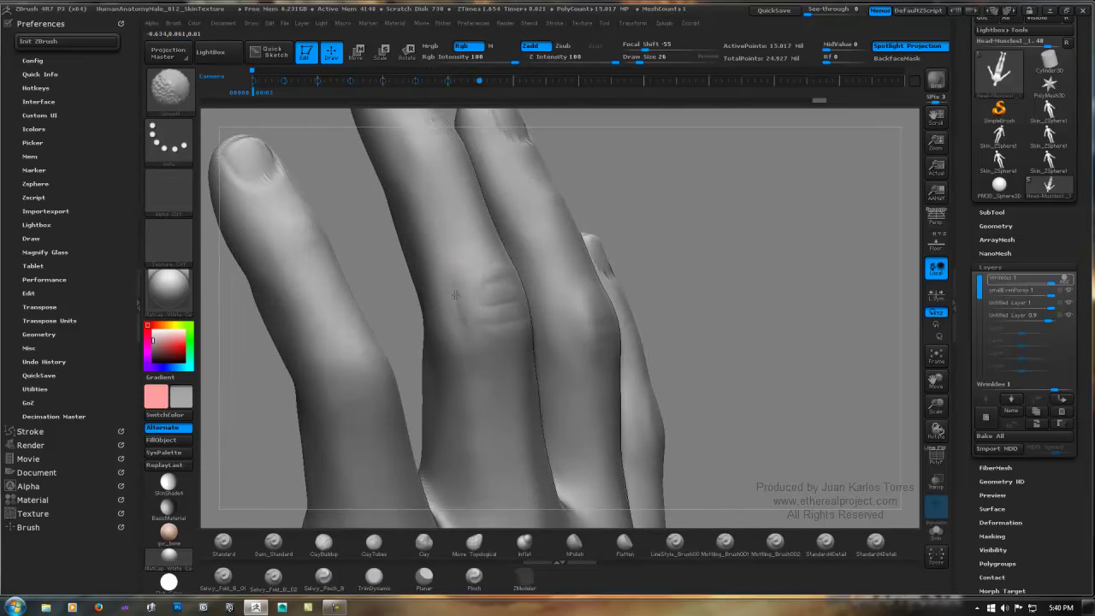
pyautogui.keyDown('alt'); pyautogui.moveTo(651, 300); pyautogui.dragTo(599, 274); pyautogui.keyUp('alt')
pyautogui.moveTo(411, 303); pyautogui.dragTo(503, 304)
pyautogui.moveTo(502, 305)
pyautogui.mouseDown(button='right')
pyautogui.moveTo(513, 305)
pyautogui.moveTo(534, 385)
pyautogui.mouseUp(button='right')
pyautogui.moveTo(629, 310)
pyautogui.mouseDown(button='right')
pyautogui.moveTo(541, 319)
pyautogui.moveTo(529, 373)
pyautogui.mouseUp(button='right')
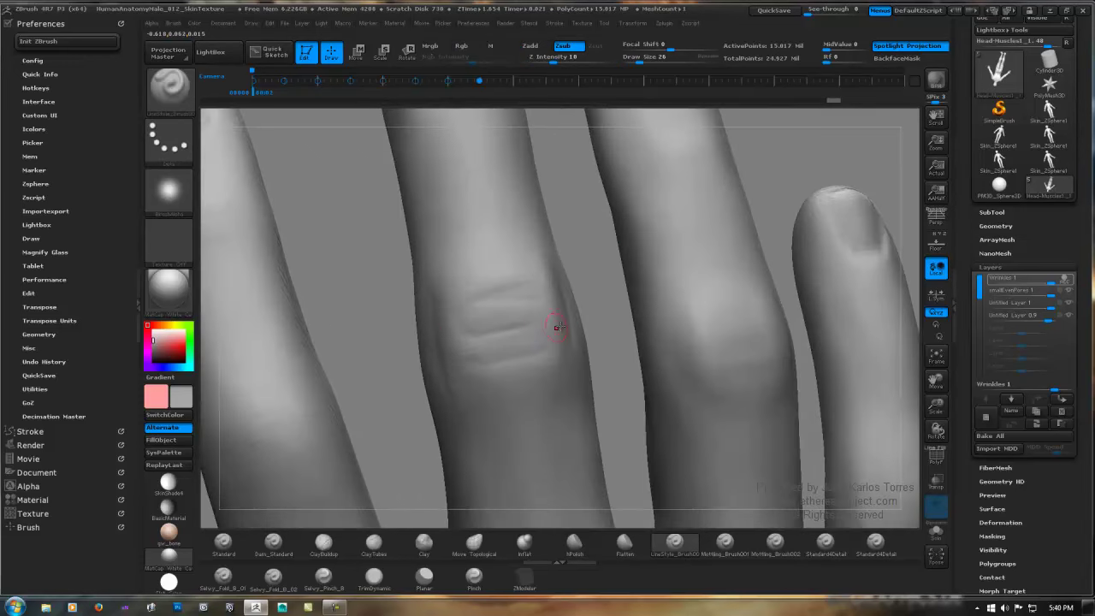
# Step: Deepen the central crease on the middle finger's knuckle and smooth its end on the ring finger side
pyautogui.moveTo(520, 325); pyautogui.dragTo(478, 336)
pyautogui.moveTo(550, 314)
pyautogui.mouseDown()
pyautogui.moveTo(479, 334)
pyautogui.moveTo(552, 317)
pyautogui.moveTo(507, 334)
pyautogui.mouseUp()
pyautogui.keyDown('shift'); pyautogui.moveTo(550, 305); pyautogui.dragTo(553, 314); pyautogui.keyUp('shift')
pyautogui.moveTo(457, 328); pyautogui.dragTo(492, 336)
pyautogui.moveTo(544, 323)
pyautogui.mouseDown(button='right')
pyautogui.moveTo(590, 329)
pyautogui.moveTo(531, 321)
pyautogui.mouseUp(button='right')
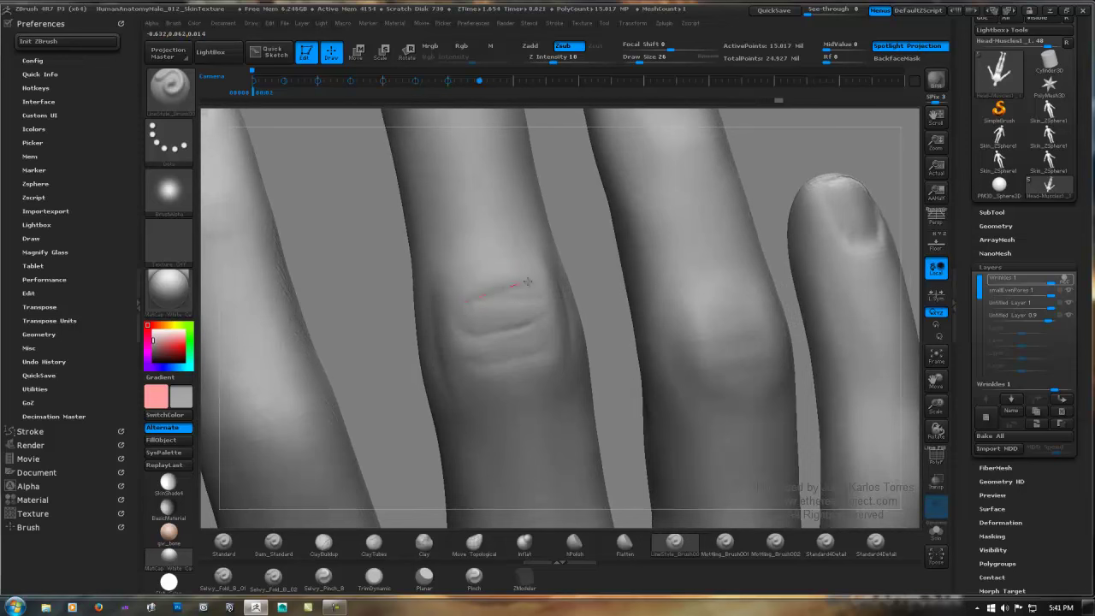
# Step: Deepen the uppermost knuckle crease of the middle finger and add fine lines between it and the central crease
pyautogui.moveTo(480, 296)
pyautogui.mouseDown()
pyautogui.moveTo(525, 281)
pyautogui.moveTo(552, 287)
pyautogui.mouseUp()
pyautogui.moveTo(536, 303); pyautogui.dragTo(468, 325, button='right')
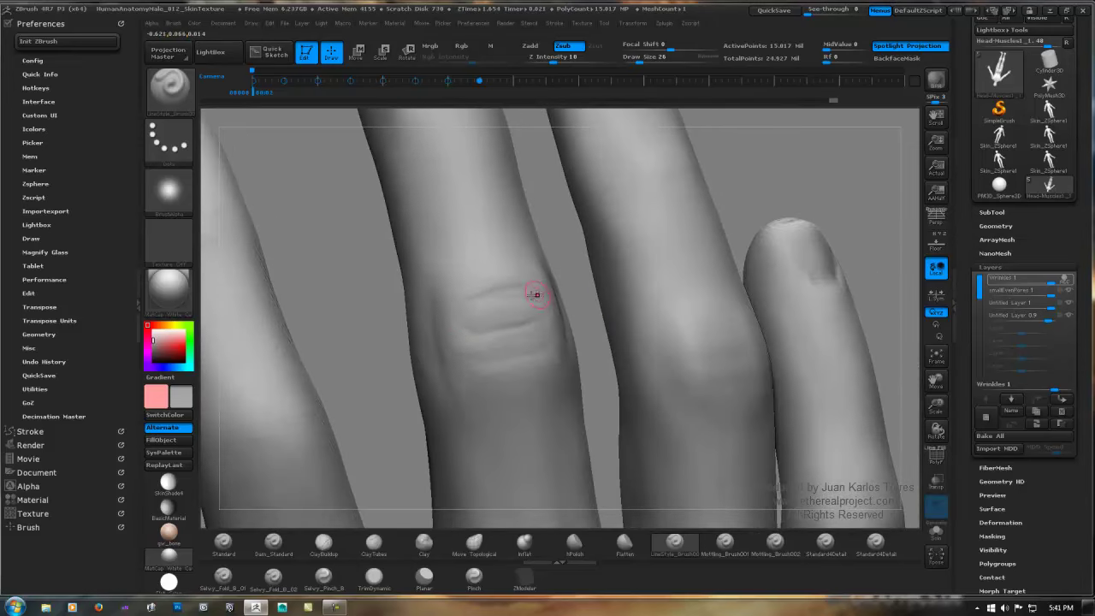
pyautogui.moveTo(517, 313); pyautogui.dragTo(517, 317, button='right')
pyautogui.moveTo(481, 319); pyautogui.dragTo(536, 306)
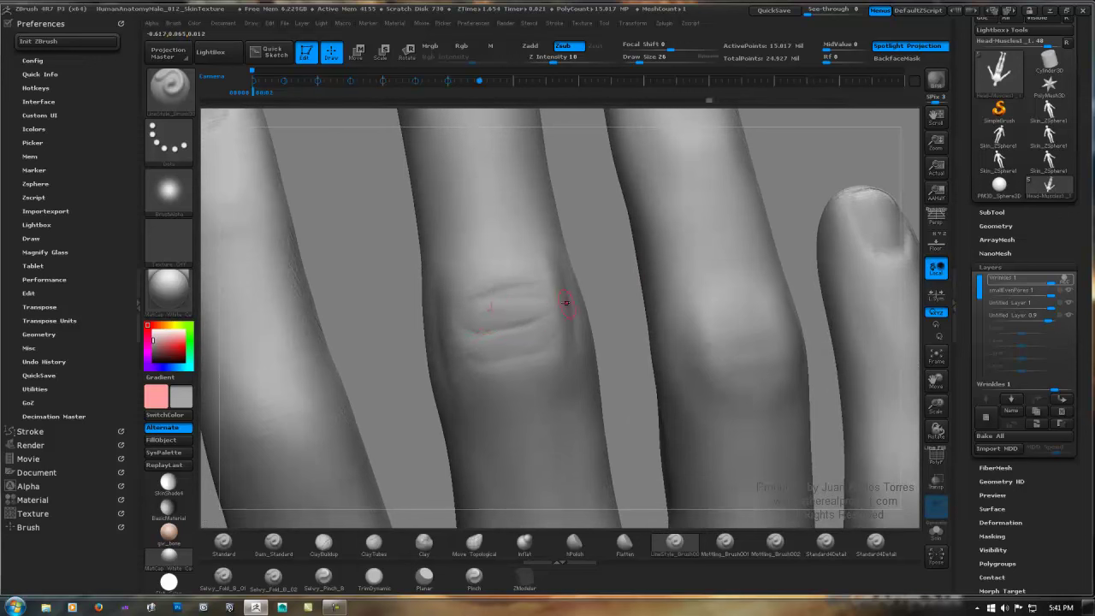
pyautogui.moveTo(531, 303); pyautogui.dragTo(462, 313)
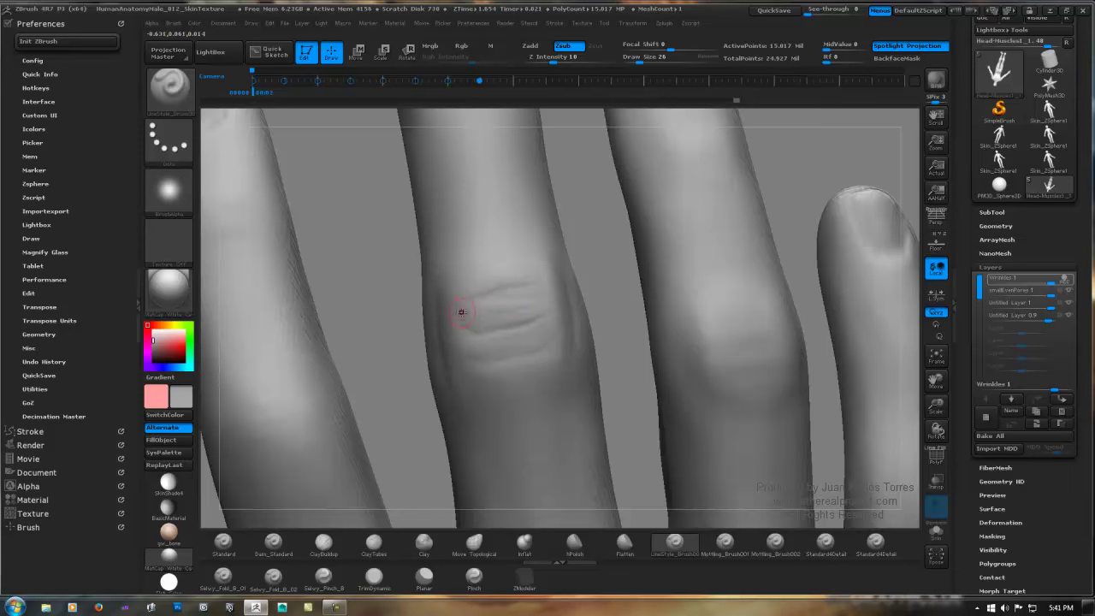
pyautogui.moveTo(484, 323); pyautogui.dragTo(502, 327, button='right')
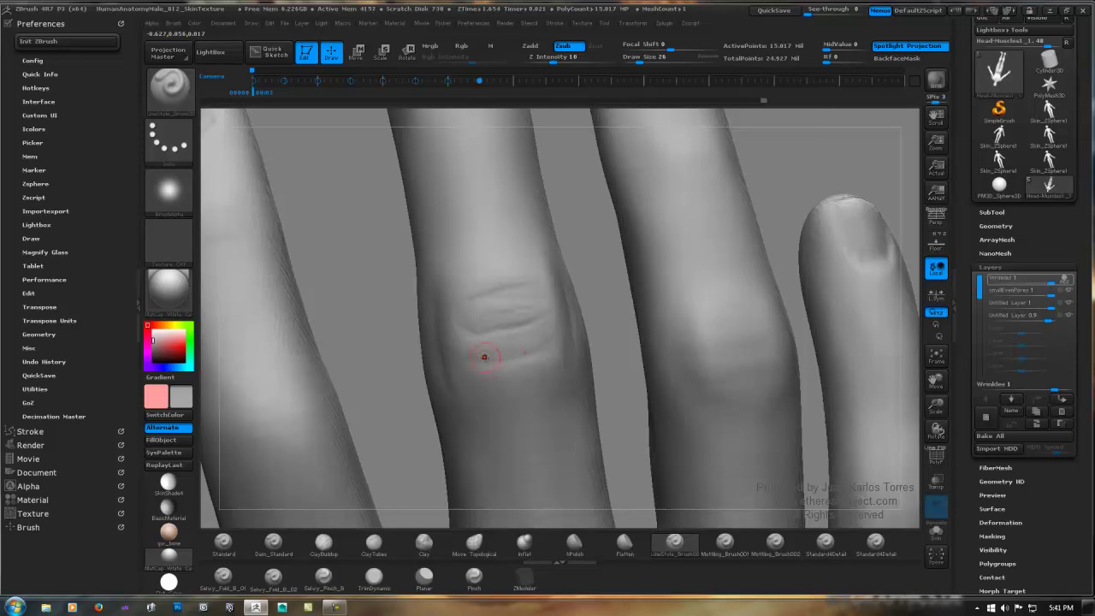
# Step: Carve fine wrinkle lines above the lowest knuckle crease and between the upper creases of the middle finger
pyautogui.moveTo(471, 349)
pyautogui.mouseDown()
pyautogui.moveTo(512, 357)
pyautogui.moveTo(547, 340)
pyautogui.mouseUp()
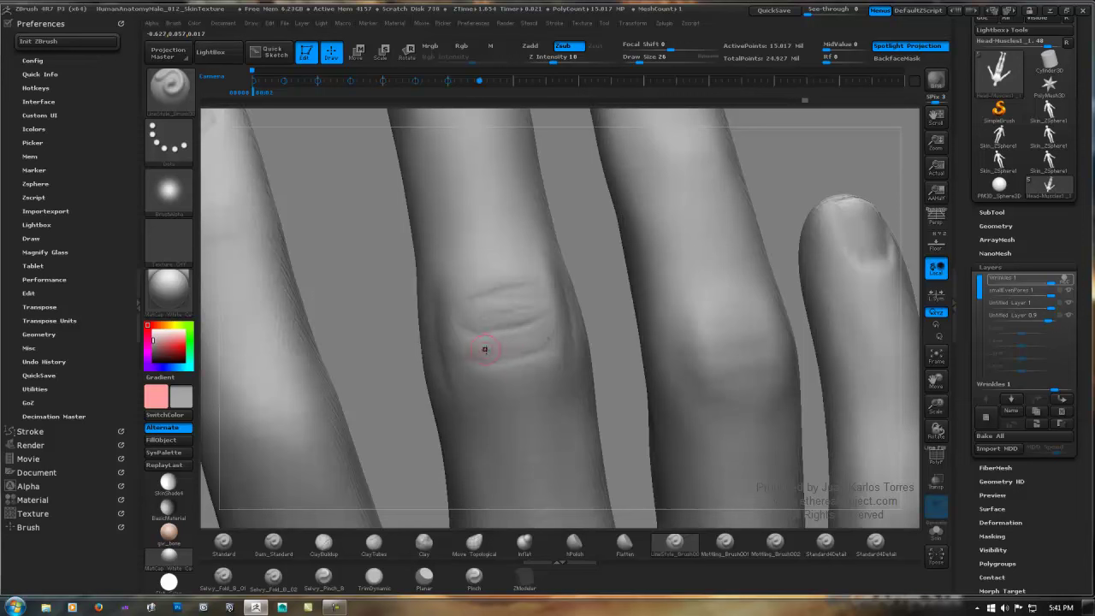
pyautogui.moveTo(469, 353); pyautogui.dragTo(549, 340)
pyautogui.moveTo(474, 303)
pyautogui.mouseDown()
pyautogui.moveTo(562, 271)
pyautogui.moveTo(529, 279)
pyautogui.moveTo(549, 265)
pyautogui.moveTo(491, 291)
pyautogui.moveTo(564, 288)
pyautogui.moveTo(545, 295)
pyautogui.mouseUp()
pyautogui.moveTo(448, 315); pyautogui.dragTo(524, 302)
pyautogui.moveTo(458, 325); pyautogui.dragTo(427, 332, button='right')
pyautogui.moveTo(494, 343); pyautogui.dragTo(456, 347)
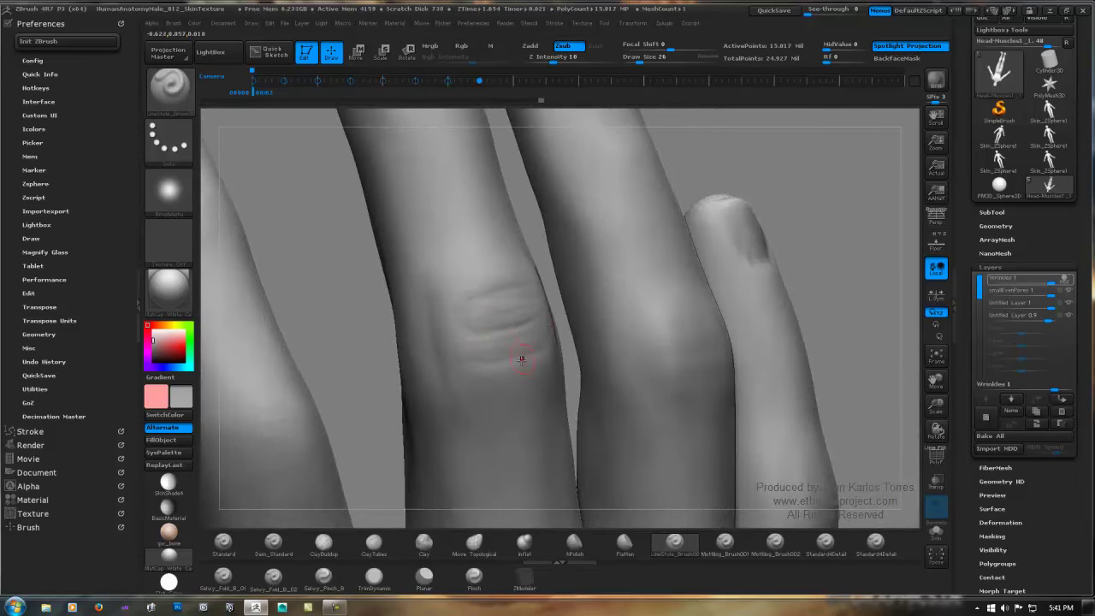
# Step: Carve fine wrinkle lines extending the middle finger's knuckle creases onto the side facing the index finger
pyautogui.moveTo(540, 361); pyautogui.dragTo(499, 368, button='right')
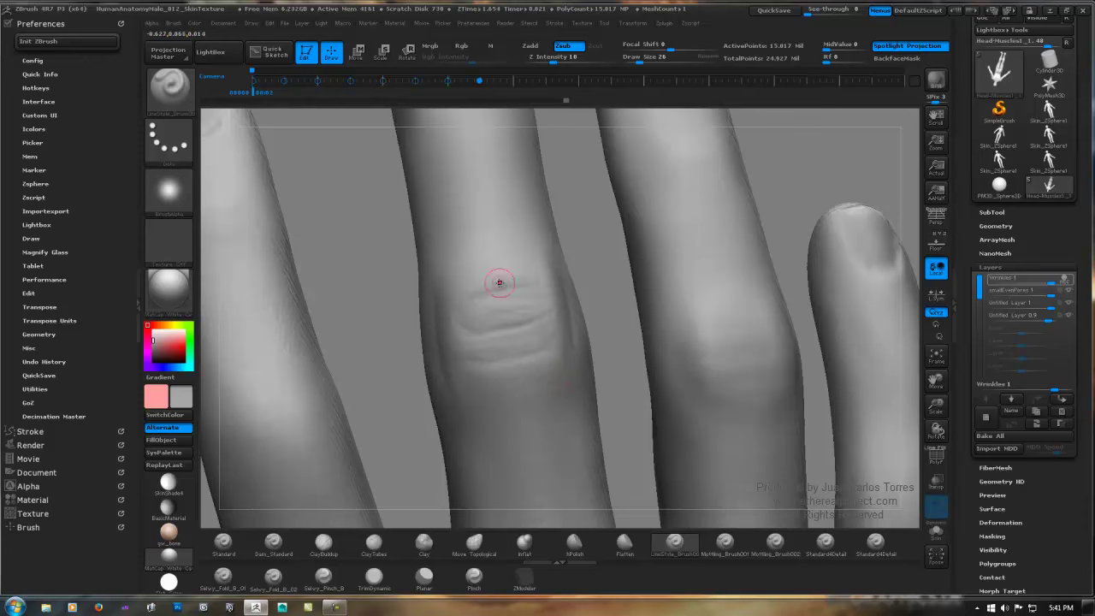
pyautogui.moveTo(494, 285); pyautogui.dragTo(464, 270, button='right')
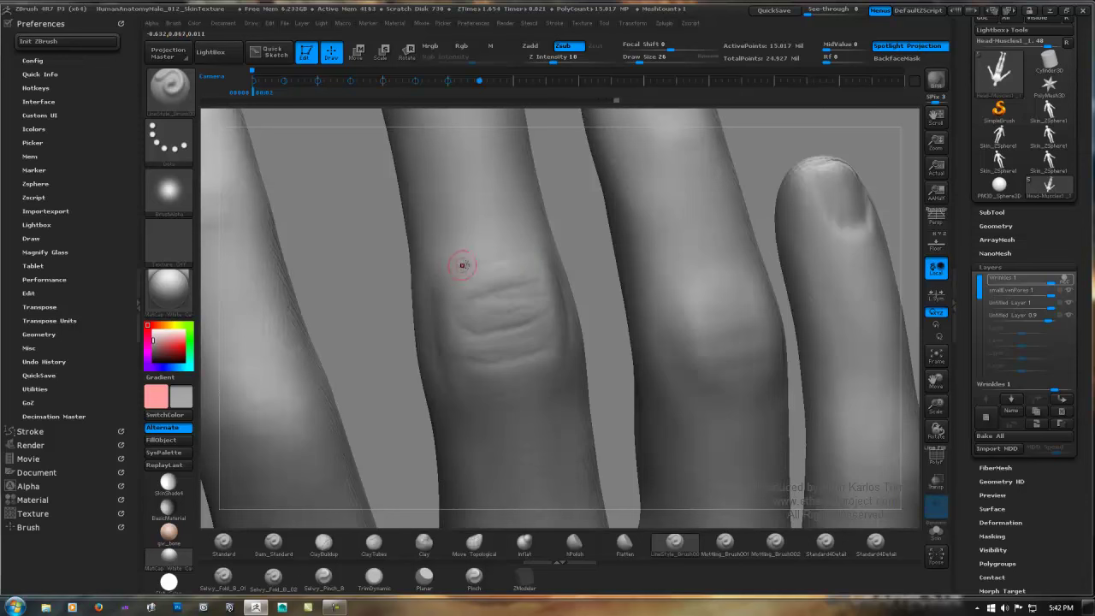
pyautogui.moveTo(445, 267)
pyautogui.mouseDown(button='right')
pyautogui.moveTo(460, 262)
pyautogui.moveTo(446, 305)
pyautogui.mouseUp(button='right')
pyautogui.moveTo(434, 328)
pyautogui.mouseDown()
pyautogui.moveTo(473, 331)
pyautogui.moveTo(482, 320)
pyautogui.mouseUp()
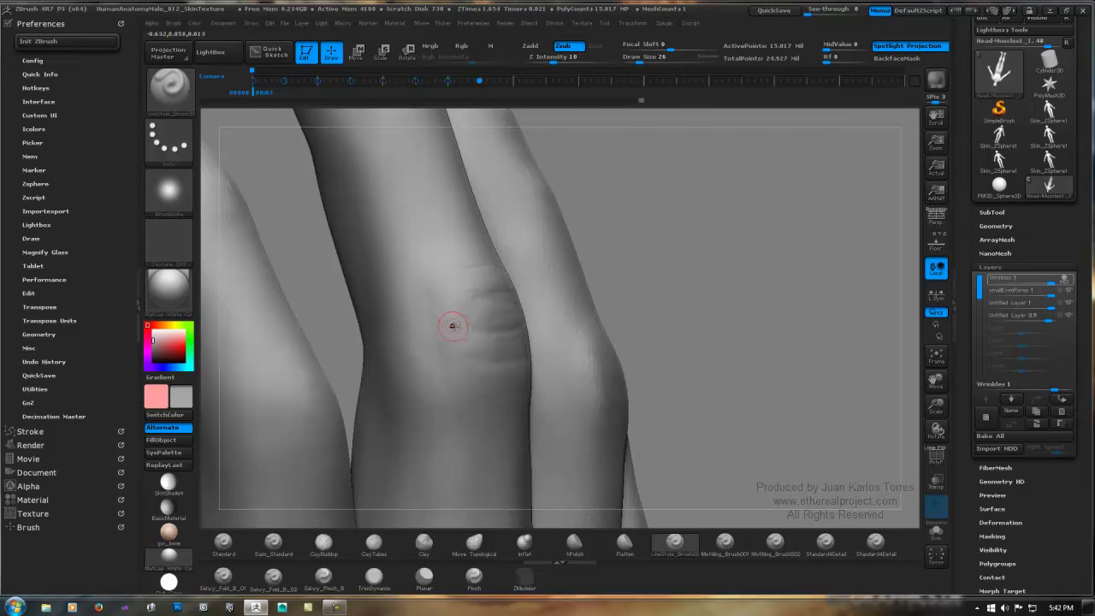
pyautogui.moveTo(497, 303); pyautogui.dragTo(461, 301)
pyautogui.moveTo(450, 274); pyautogui.dragTo(453, 275, button='right')
pyautogui.moveTo(460, 267)
pyautogui.mouseDown()
pyautogui.moveTo(450, 274)
pyautogui.moveTo(486, 235)
pyautogui.mouseUp()
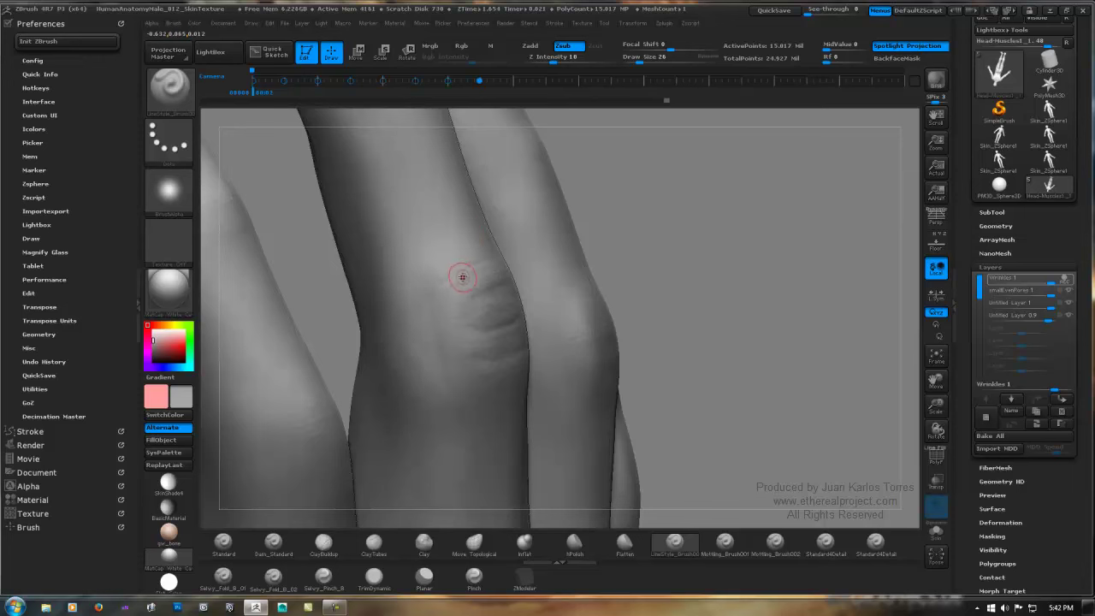
pyautogui.moveTo(462, 278); pyautogui.dragTo(479, 335, button='right')
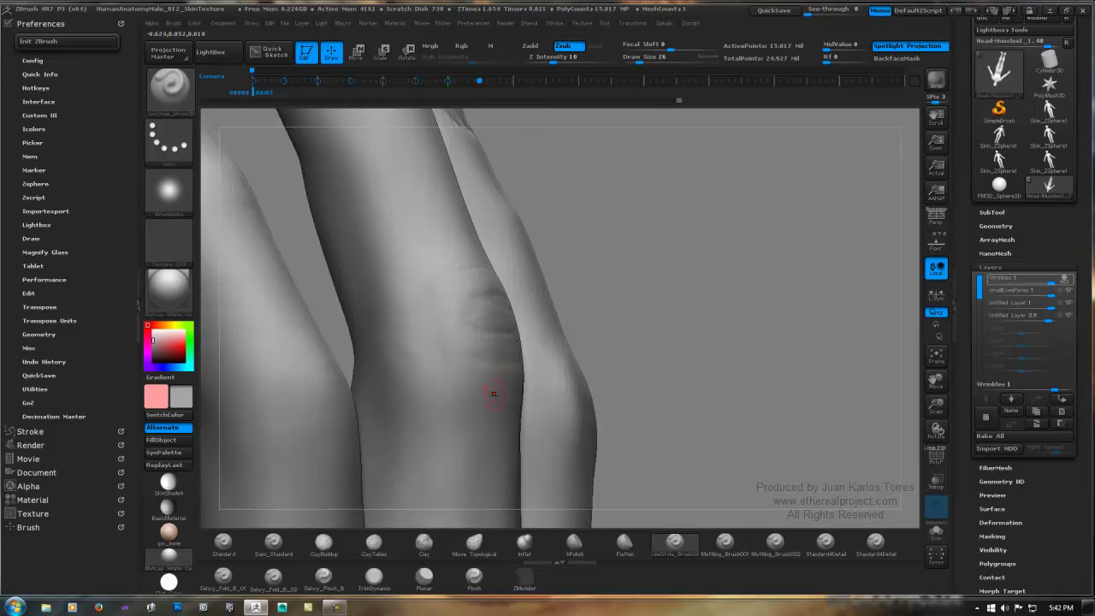
# Step: Deepen both ends of the central crease across the middle finger's knuckle
pyautogui.keyDown('alt'); pyautogui.moveTo(495, 394); pyautogui.dragTo(459, 342, button='right'); pyautogui.keyUp('alt')
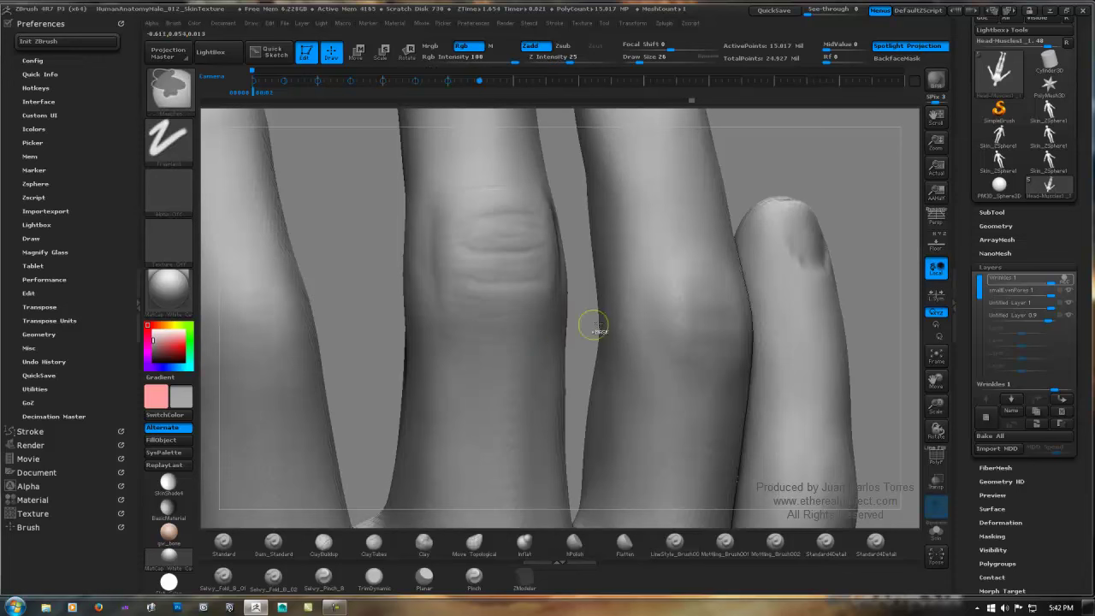
pyautogui.moveTo(523, 281)
pyautogui.keyDown('alt'); pyautogui.mouseDown(button='right')
pyautogui.moveTo(474, 356)
pyautogui.moveTo(428, 342)
pyautogui.mouseUp(button='right'); pyautogui.keyUp('alt')
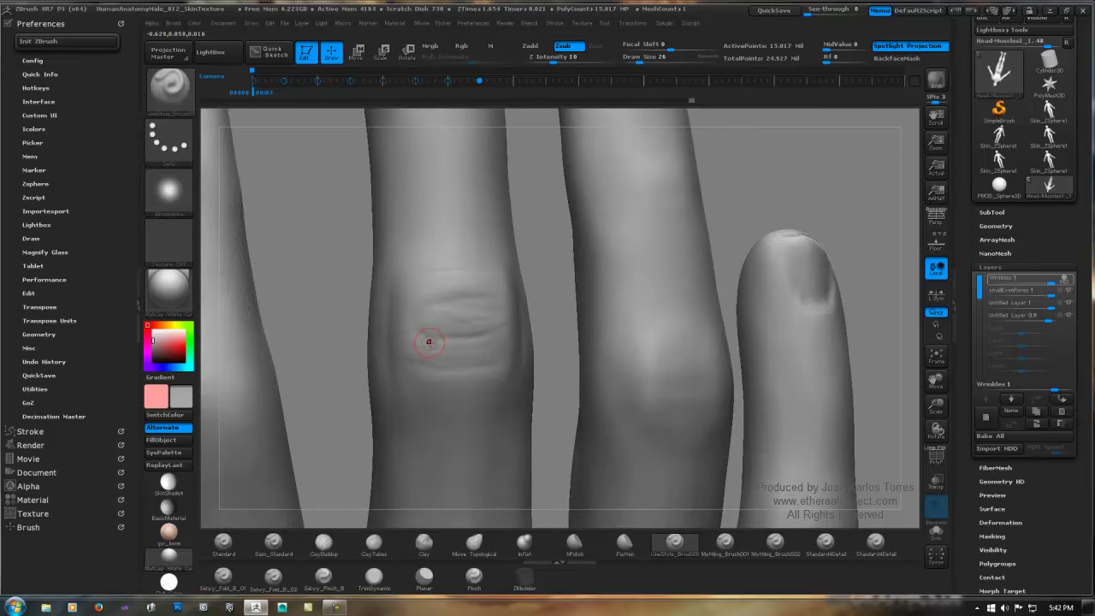
pyautogui.moveTo(557, 320)
pyautogui.keyDown('ctrl'); pyautogui.mouseDown(button='right')
pyautogui.moveTo(521, 314)
pyautogui.moveTo(480, 327)
pyautogui.moveTo(489, 315)
pyautogui.moveTo(499, 328)
pyautogui.mouseUp(button='right'); pyautogui.keyUp('ctrl')
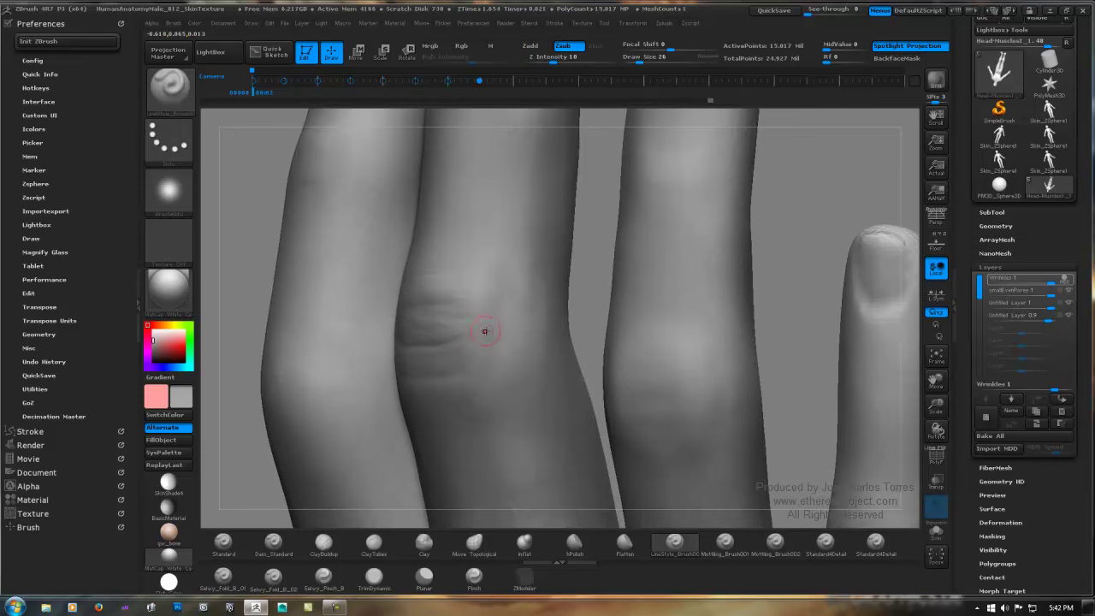
pyautogui.moveTo(482, 328); pyautogui.dragTo(462, 330, button='right')
pyautogui.moveTo(463, 332); pyautogui.dragTo(400, 346)
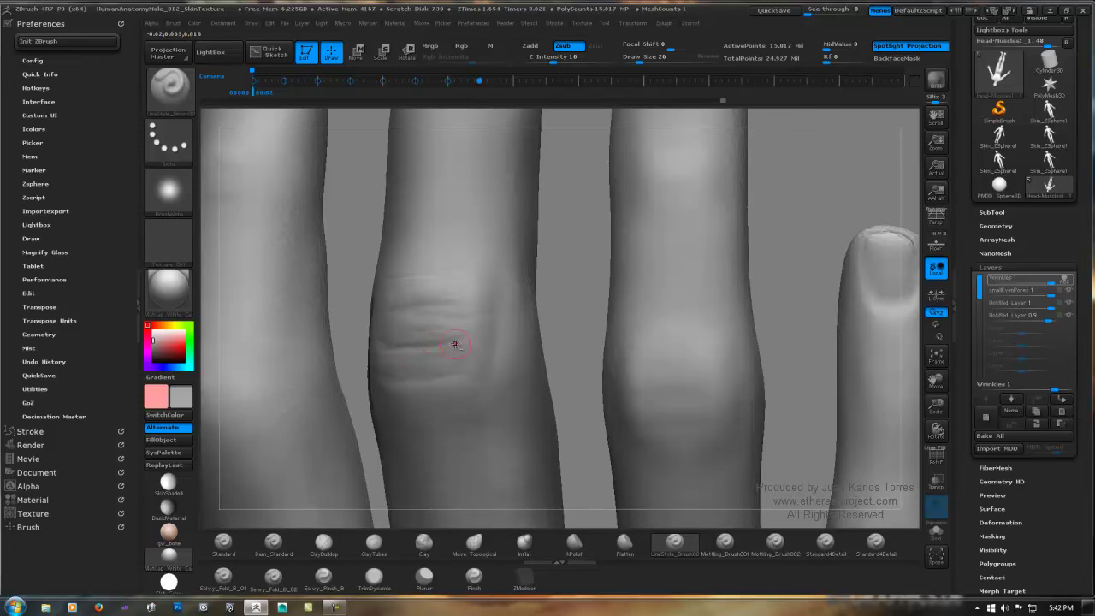
pyautogui.moveTo(437, 323); pyautogui.dragTo(384, 332, button='right')
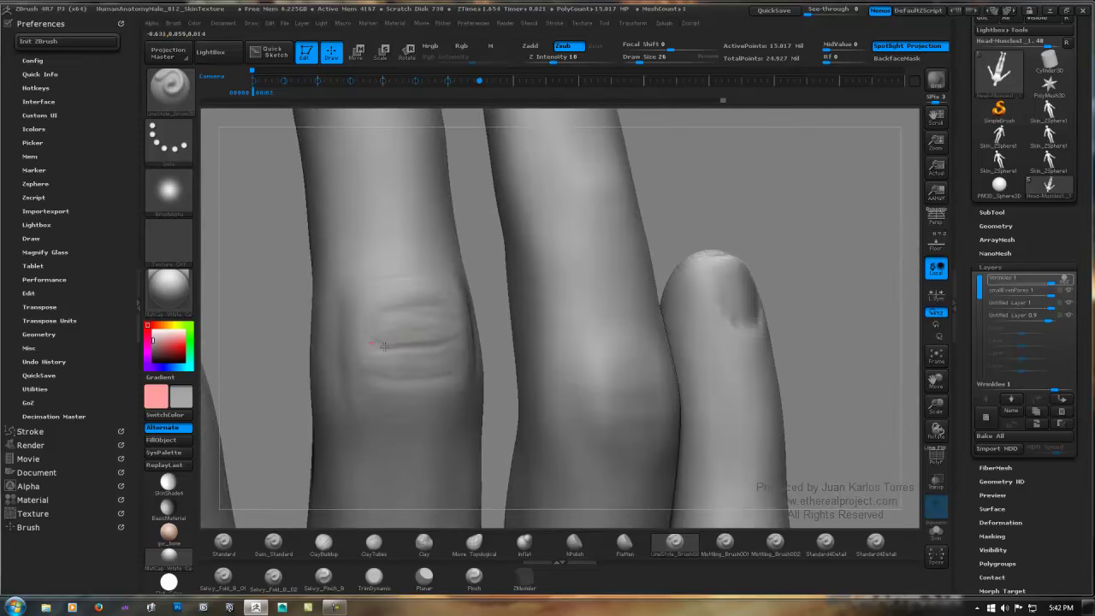
pyautogui.moveTo(385, 347); pyautogui.dragTo(415, 338)
# Step: Carve fine lines between the upper and lower creases across the middle finger's knuckle
pyautogui.moveTo(411, 311); pyautogui.dragTo(405, 316, button='right')
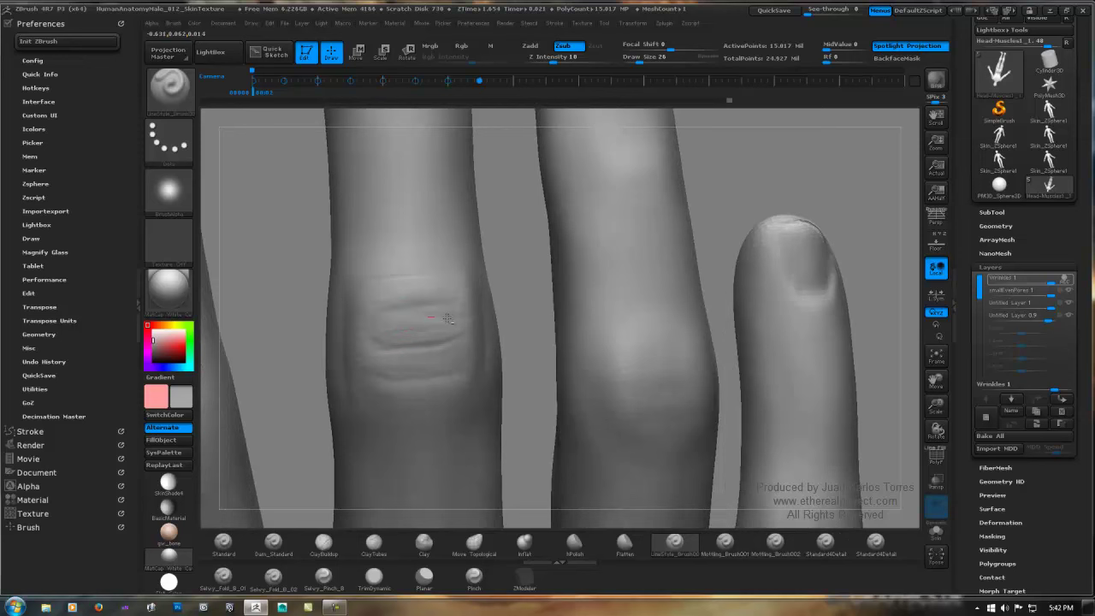
pyautogui.moveTo(448, 318); pyautogui.dragTo(488, 314)
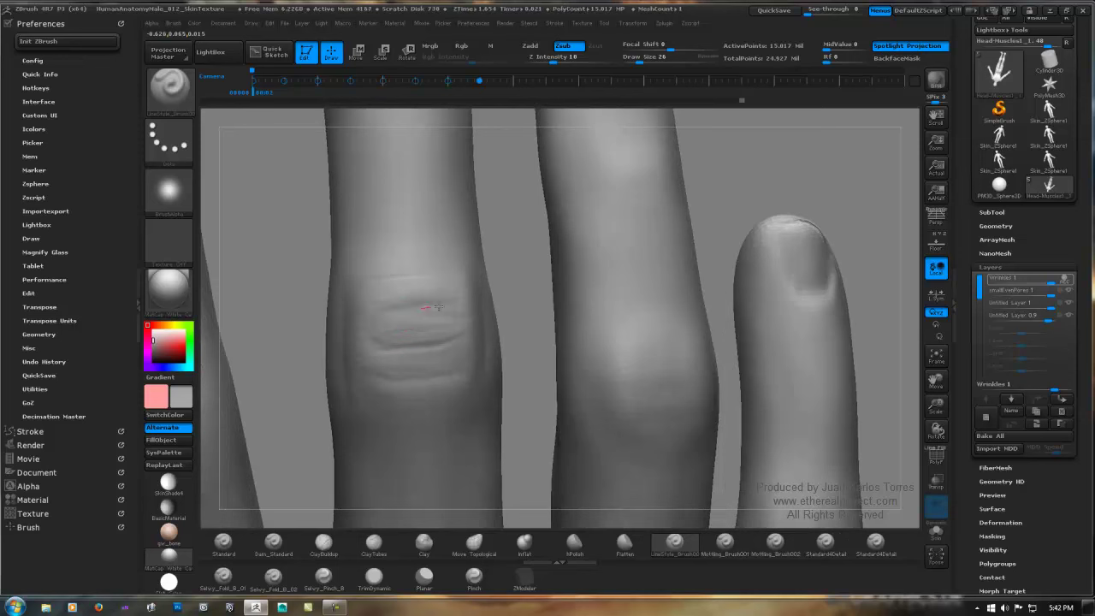
pyautogui.moveTo(379, 337); pyautogui.dragTo(468, 326)
pyautogui.moveTo(383, 349); pyautogui.dragTo(437, 344)
pyautogui.moveTo(359, 360)
pyautogui.mouseDown()
pyautogui.moveTo(433, 346)
pyautogui.moveTo(419, 370)
pyautogui.mouseUp()
pyautogui.keyDown('ctrl'); pyautogui.moveTo(645, 336); pyautogui.dragTo(462, 306, button='right'); pyautogui.keyUp('ctrl')
pyautogui.moveTo(641, 304); pyautogui.dragTo(546, 320, button='right')
pyautogui.moveTo(432, 300)
pyautogui.keyDown('ctrl'); pyautogui.mouseDown(button='right')
pyautogui.moveTo(496, 315)
pyautogui.moveTo(473, 312)
pyautogui.mouseUp(button='right'); pyautogui.keyUp('ctrl')
pyautogui.press('ctrl')
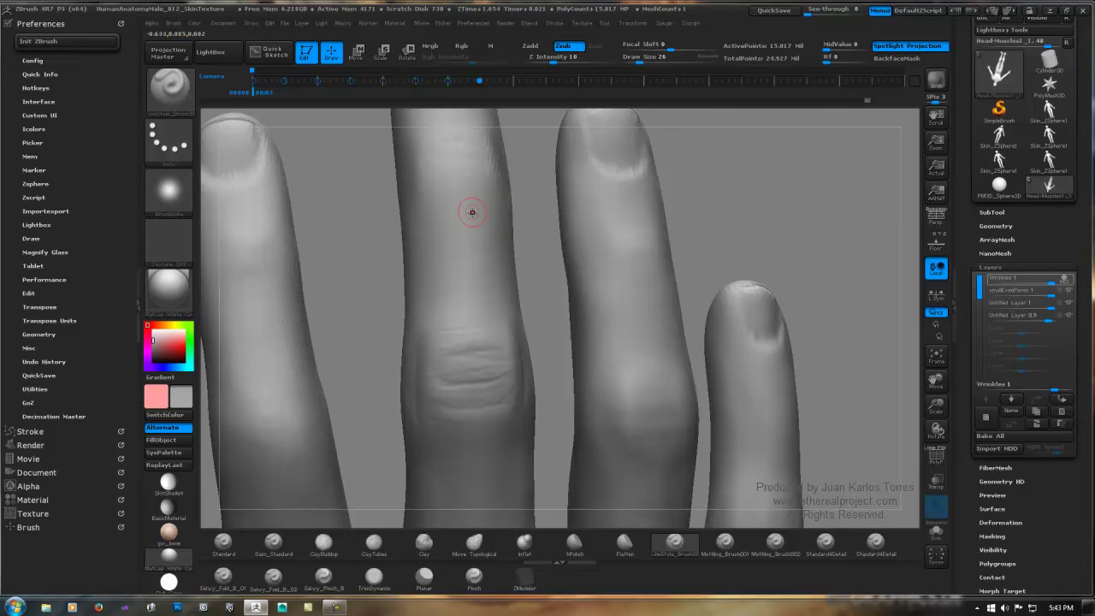
# Step: Set the brush size to 72 and smooth the lower segment of the middle finger between the knuckle and the webbing
pyautogui.moveTo(477, 259); pyautogui.dragTo(495, 247, button='right')
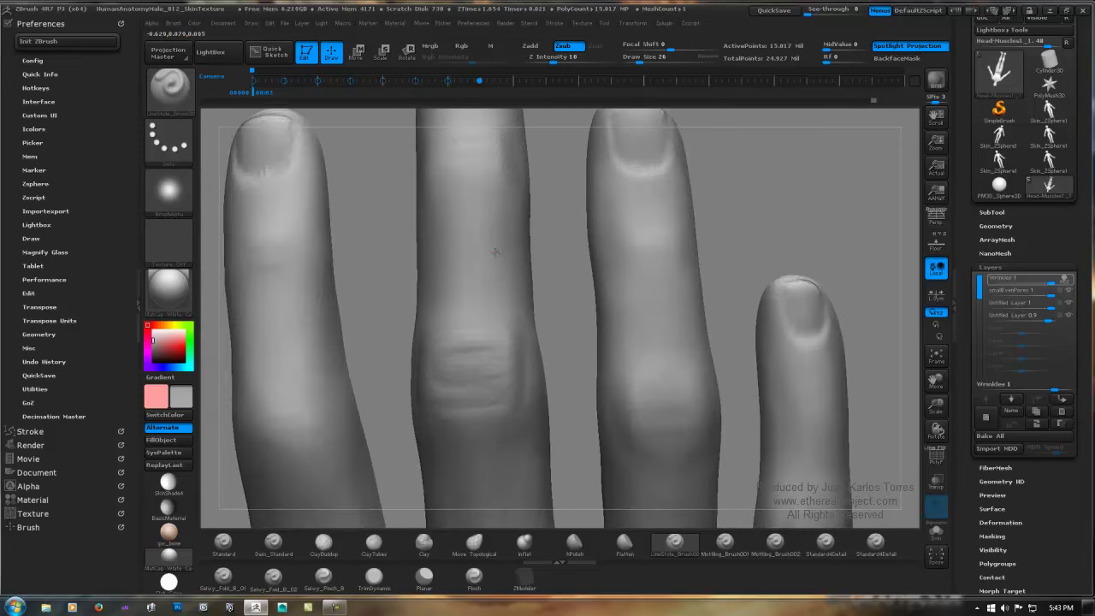
pyautogui.keyDown('alt'); pyautogui.moveTo(501, 326); pyautogui.dragTo(504, 238, button='right'); pyautogui.keyUp('alt')
pyautogui.moveTo(499, 398)
pyautogui.keyDown('alt'); pyautogui.mouseDown(button='right')
pyautogui.moveTo(496, 318)
pyautogui.moveTo(475, 343)
pyautogui.moveTo(487, 301)
pyautogui.mouseUp(button='right'); pyautogui.keyUp('alt')
pyautogui.press('space')
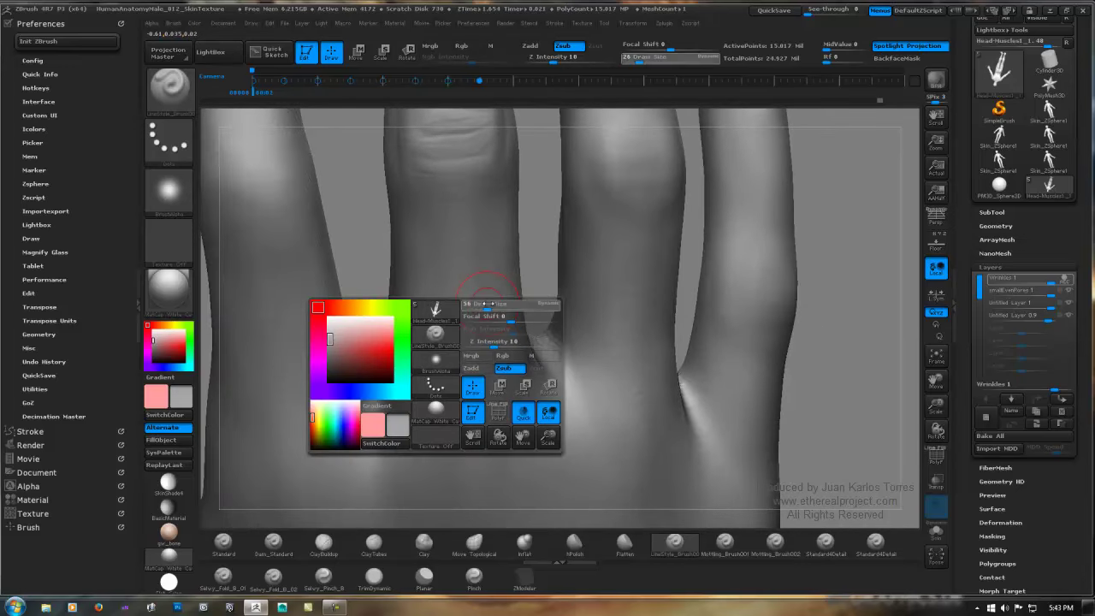
pyautogui.moveTo(492, 304); pyautogui.dragTo(490, 303)
pyautogui.press('shift')
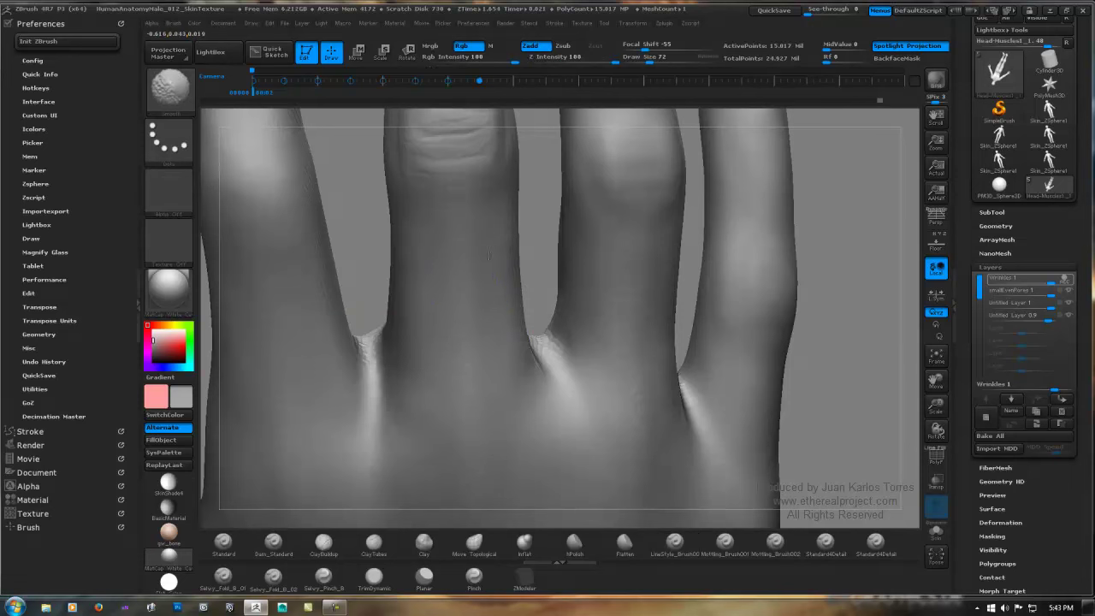
pyautogui.moveTo(493, 258); pyautogui.dragTo(507, 254, button='right')
pyautogui.press('shift')
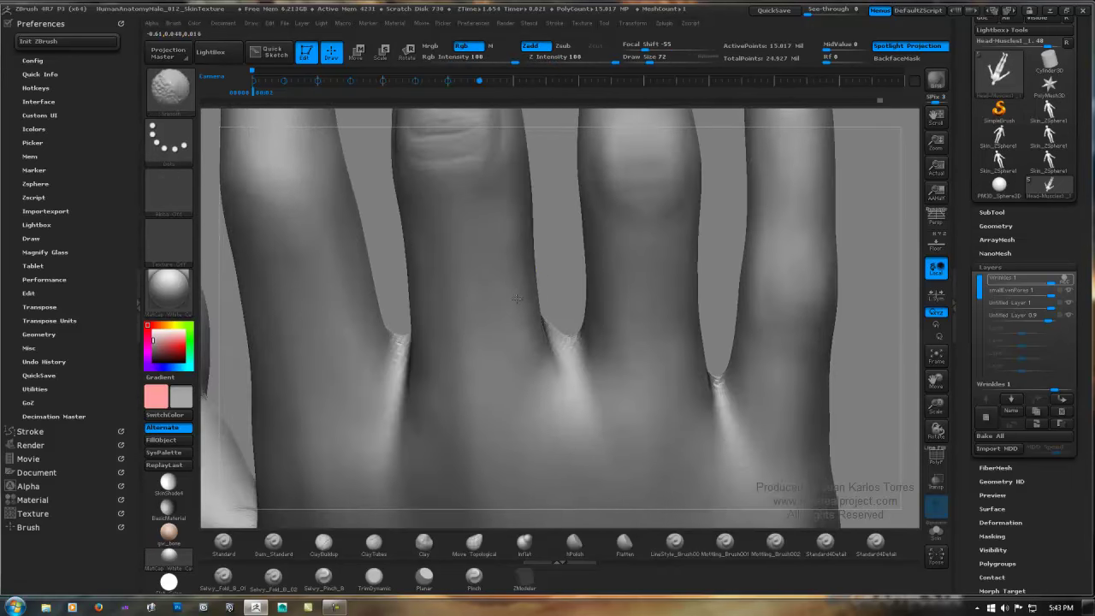
pyautogui.keyDown('shift'); pyautogui.moveTo(517, 299); pyautogui.dragTo(512, 285); pyautogui.keyUp('shift')
pyautogui.moveTo(513, 284); pyautogui.dragTo(427, 244, button='right')
pyautogui.keyDown('shift'); pyautogui.moveTo(426, 244); pyautogui.dragTo(425, 327); pyautogui.keyUp('shift')
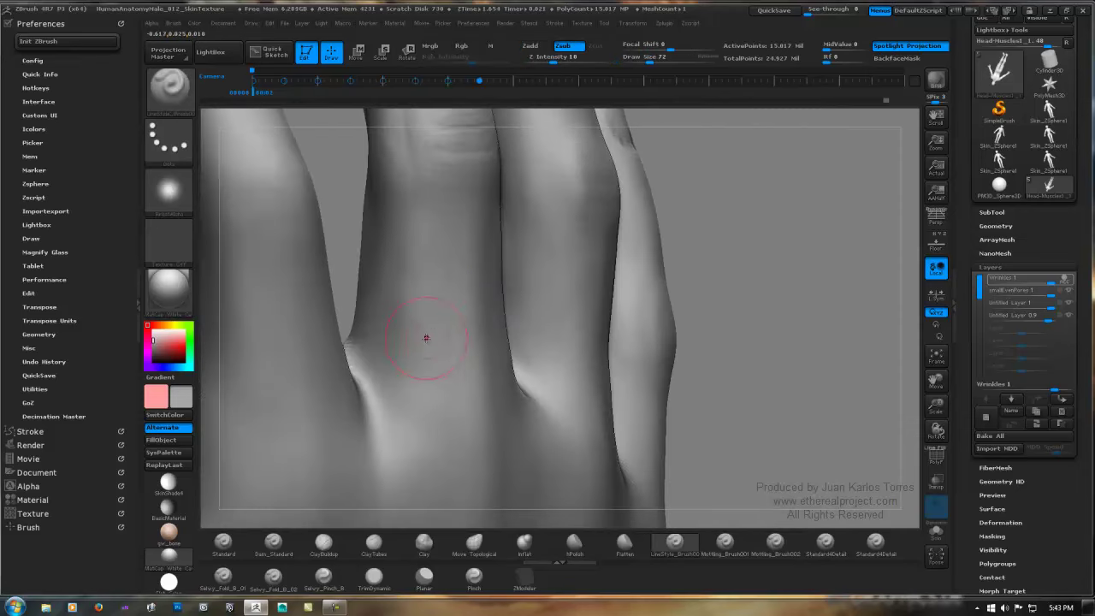
# Step: Smooth the base of the middle finger around the webbing shared with the index finger
pyautogui.press('1')
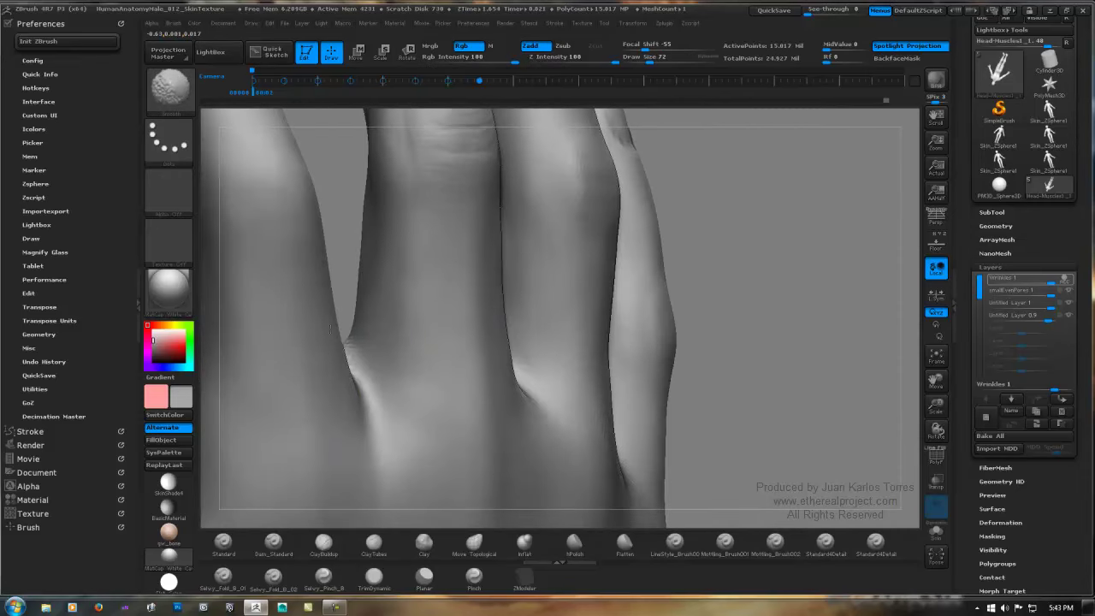
pyautogui.keyDown('shift'); pyautogui.moveTo(331, 329); pyautogui.dragTo(342, 316); pyautogui.keyUp('shift')
pyautogui.moveTo(367, 237); pyautogui.dragTo(291, 249, button='right')
pyautogui.moveTo(334, 254)
pyautogui.keyDown('shift'); pyautogui.mouseDown()
pyautogui.moveTo(368, 327)
pyautogui.moveTo(481, 301)
pyautogui.mouseUp(); pyautogui.keyUp('shift')
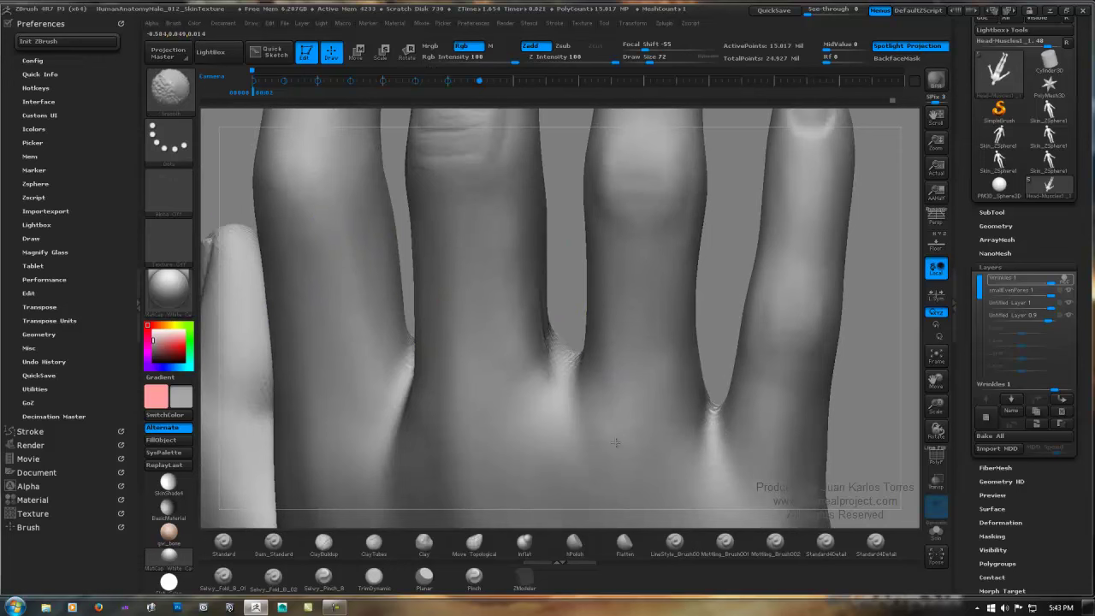
pyautogui.moveTo(645, 262); pyautogui.dragTo(592, 248, button='right')
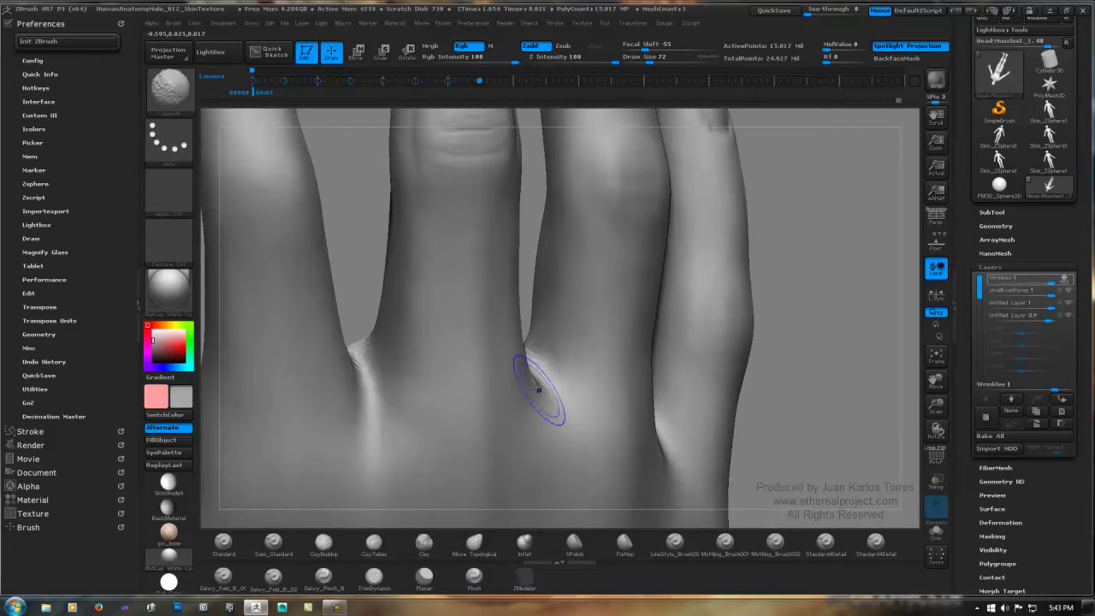
# Step: Smooth the index-finger side of the middle finger's wrinkled knuckle with a smaller brush
pyautogui.moveTo(558, 325)
pyautogui.keyDown('ctrl'); pyautogui.mouseDown(button='right')
pyautogui.moveTo(532, 279)
pyautogui.moveTo(493, 293)
pyautogui.mouseUp(button='right'); pyautogui.keyUp('ctrl')
pyautogui.moveTo(492, 219)
pyautogui.keyDown('alt'); pyautogui.mouseDown(button='right')
pyautogui.moveTo(485, 326)
pyautogui.moveTo(493, 355)
pyautogui.mouseUp(button='right'); pyautogui.keyUp('alt')
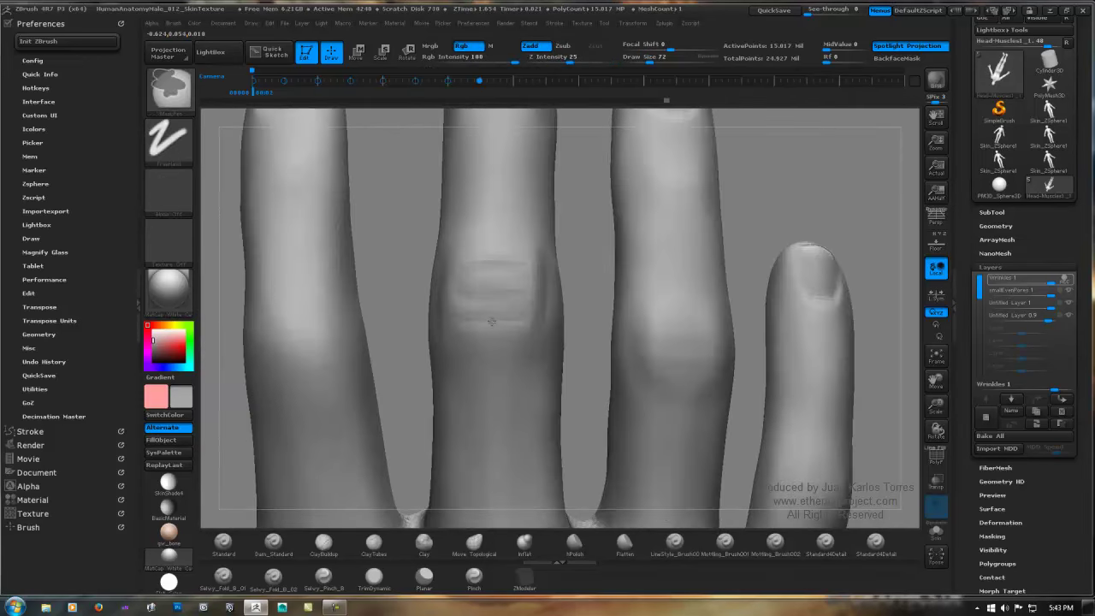
pyautogui.moveTo(438, 308)
pyautogui.mouseDown(button='right')
pyautogui.moveTo(504, 318)
pyautogui.moveTo(494, 347)
pyautogui.mouseUp(button='right')
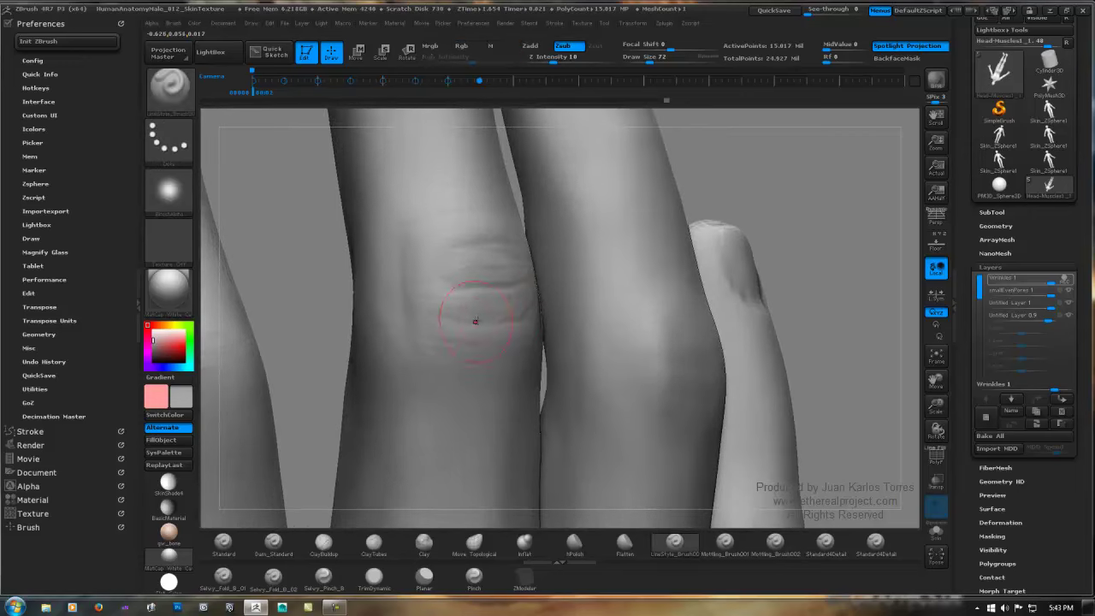
pyautogui.press('space')
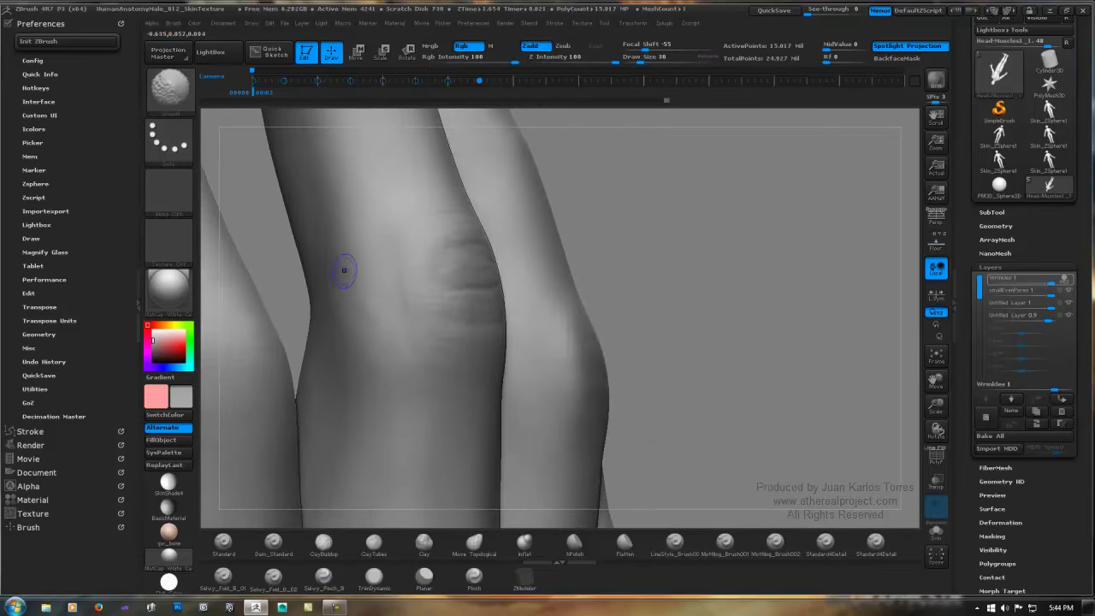
pyautogui.keyDown('shift'); pyautogui.moveTo(364, 314); pyautogui.dragTo(368, 346); pyautogui.keyUp('shift')
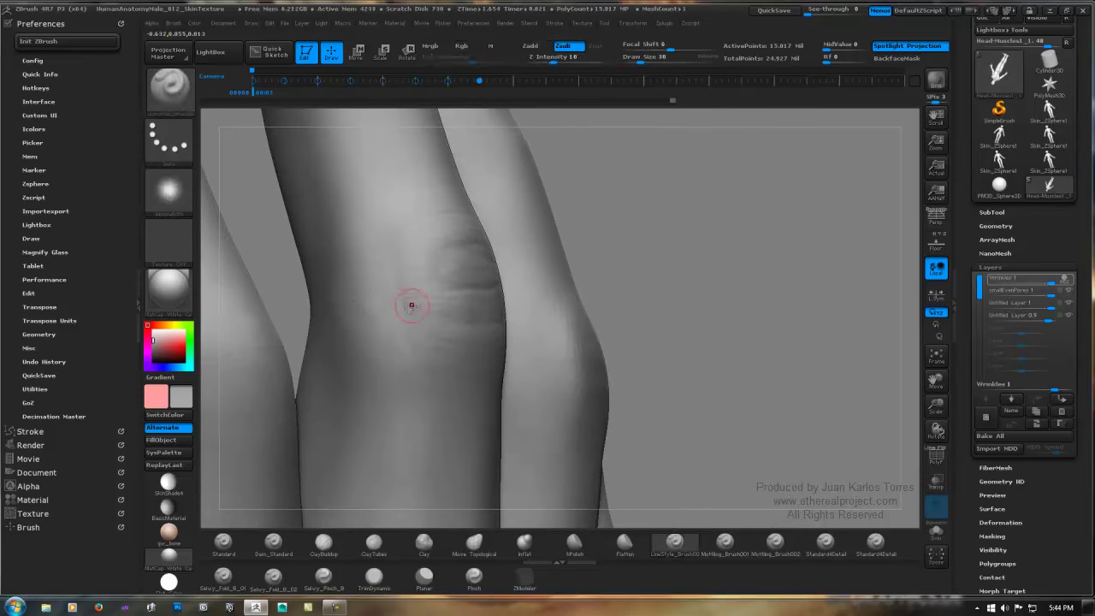
pyautogui.moveTo(554, 309)
pyautogui.keyDown('ctrl'); pyautogui.mouseDown(button='right')
pyautogui.moveTo(542, 289)
pyautogui.moveTo(511, 300)
pyautogui.moveTo(533, 294)
pyautogui.mouseUp(button='right'); pyautogui.keyUp('ctrl')
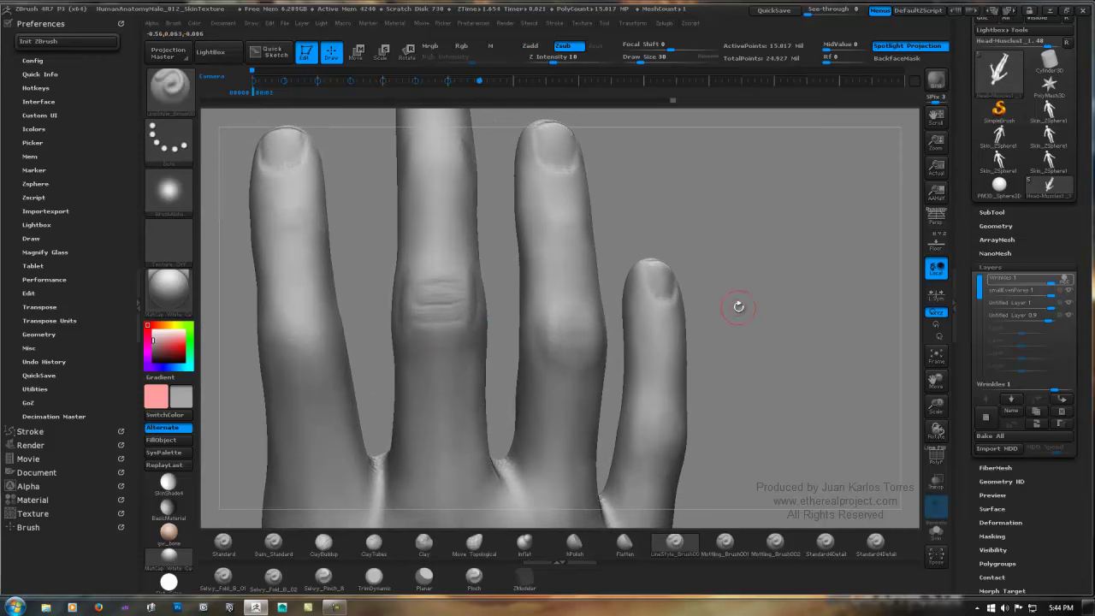
# Step: Switch to the Standard detail brush with a drag-placed stroke and load the jk_knuckle_01.psd alpha image from the library
pyautogui.click(829, 545)
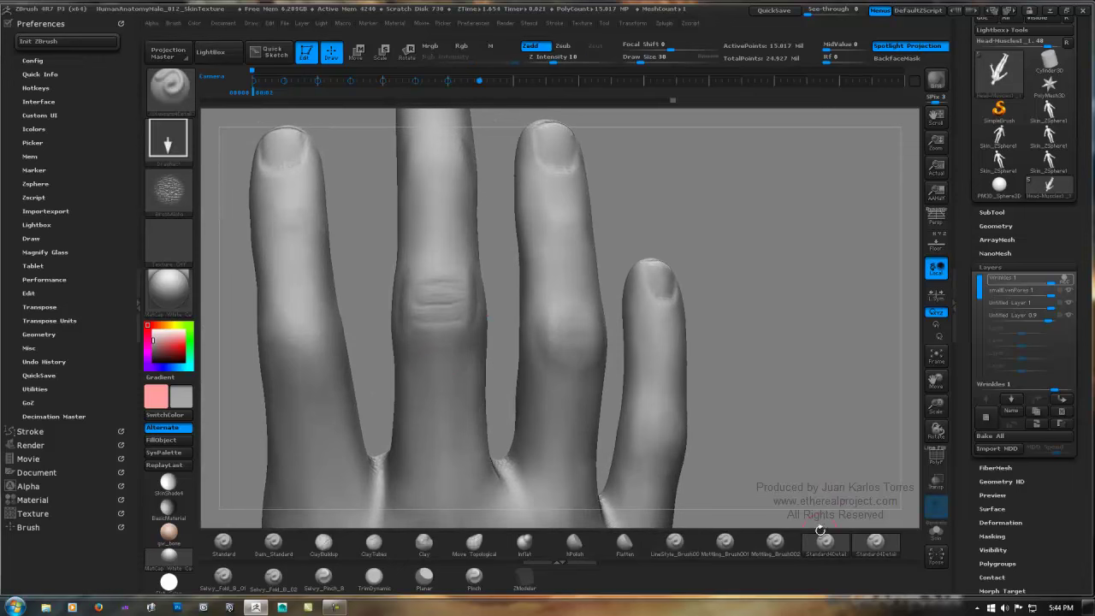
pyautogui.click(175, 190)
pyautogui.click(278, 204)
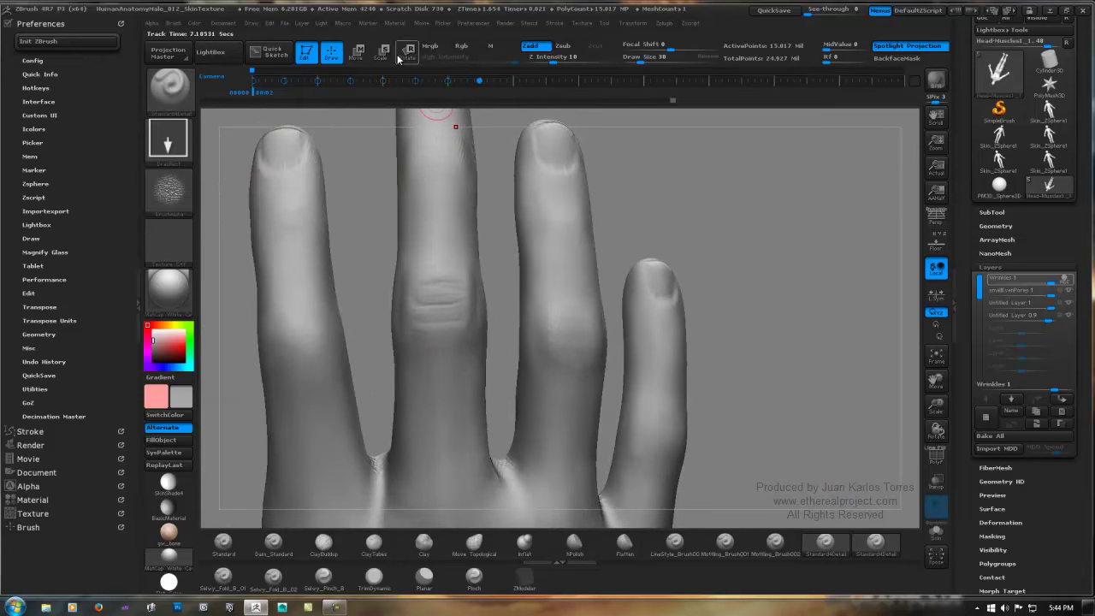
pyautogui.press(',')
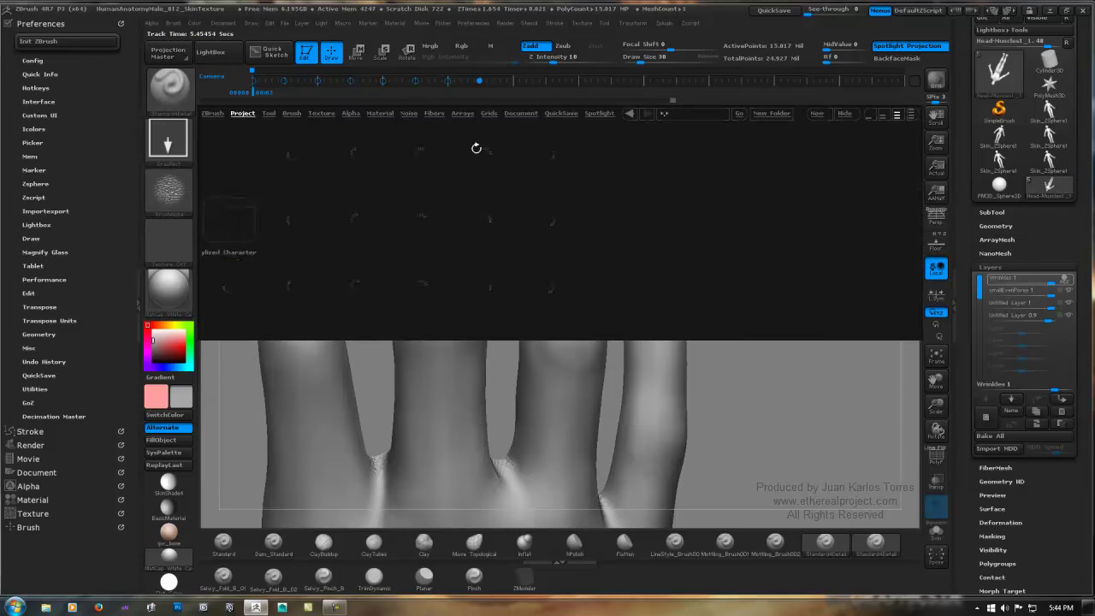
pyautogui.click(350, 113)
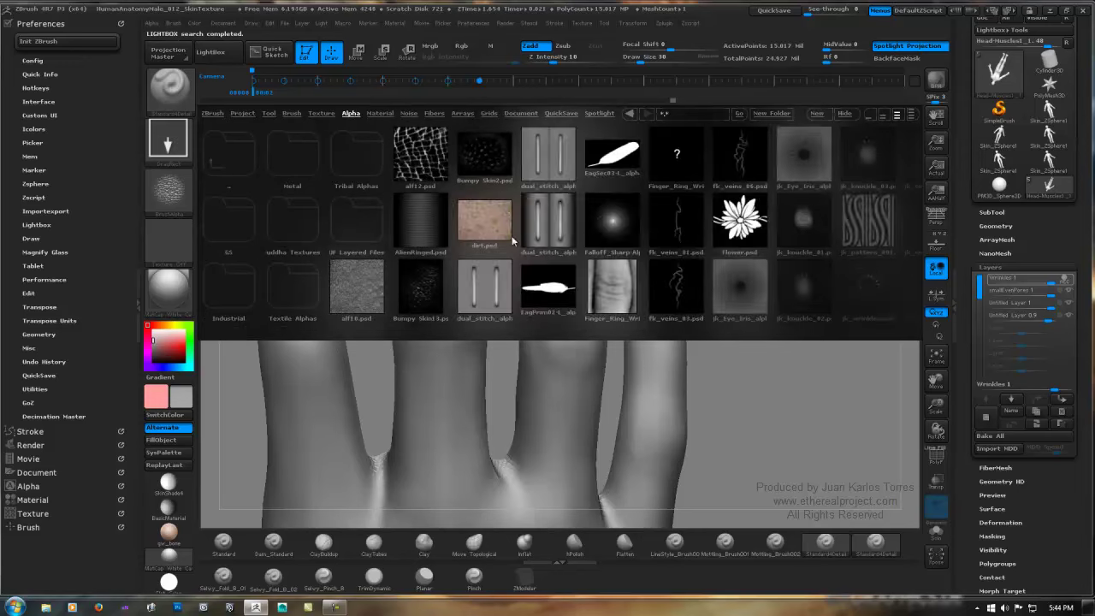
pyautogui.moveTo(738, 243); pyautogui.dragTo(568, 231)
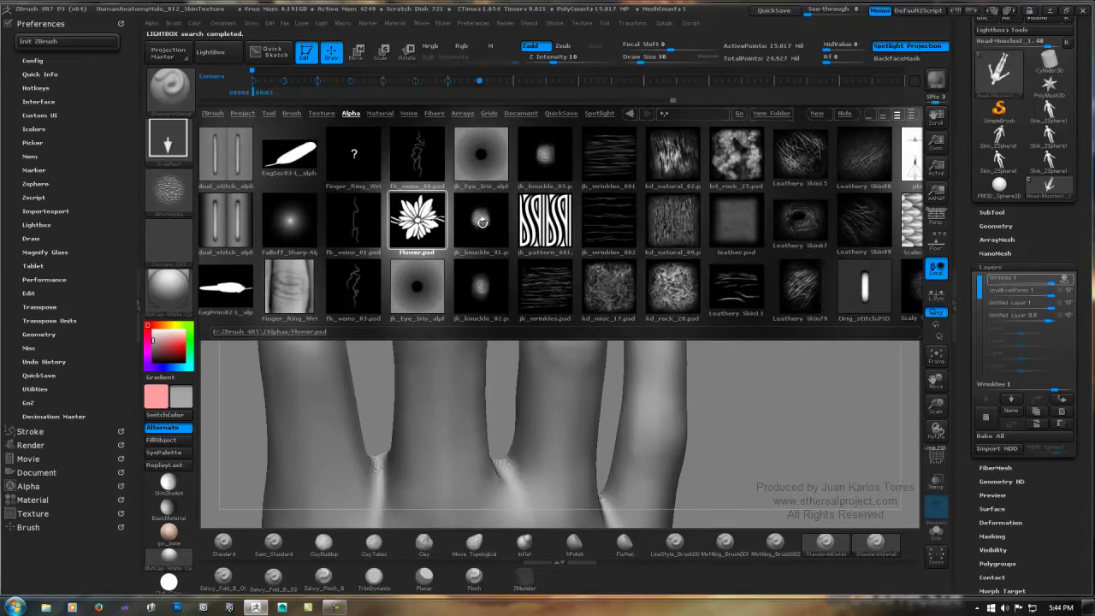
pyautogui.click(481, 218)
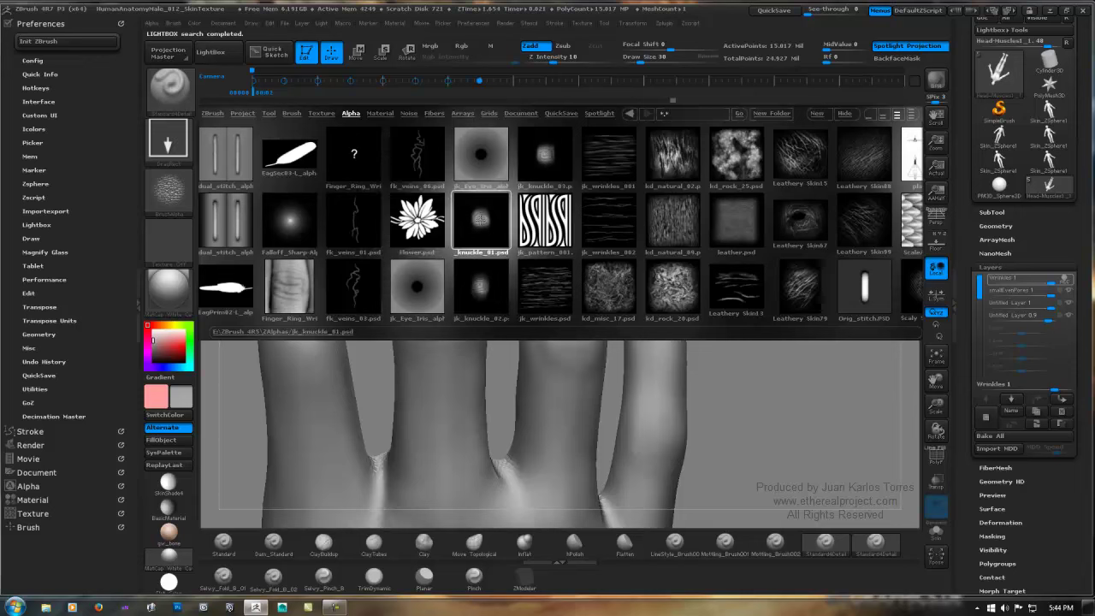
pyautogui.doubleClick(481, 220)
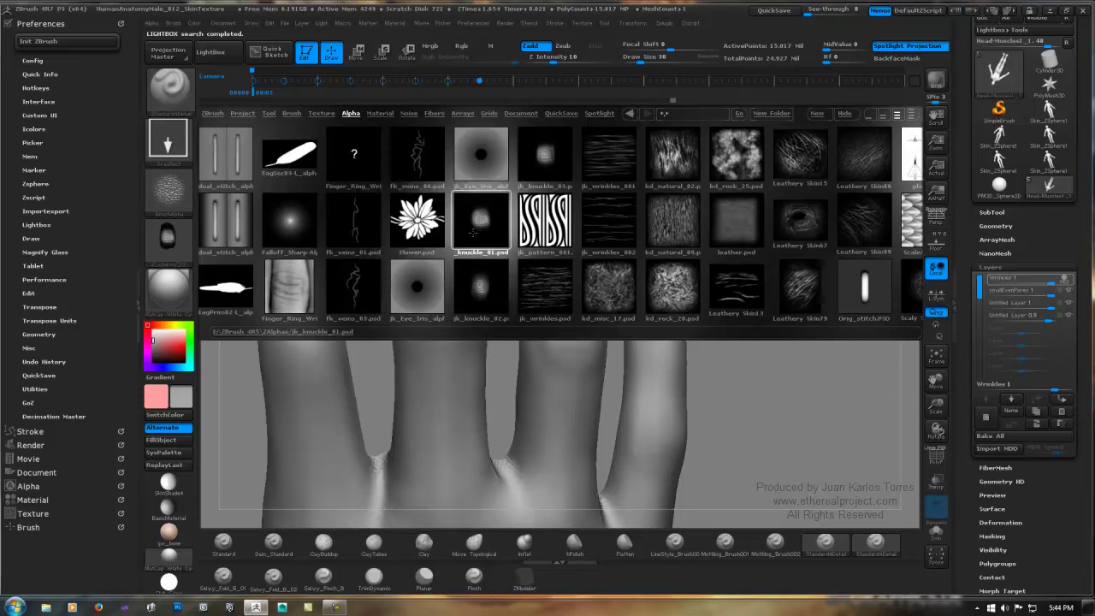
# Step: Convert the loaded jk_knuckle_01 texture into a brush alpha and switch the texture off
pyautogui.click(168, 241)
pyautogui.click(390, 428)
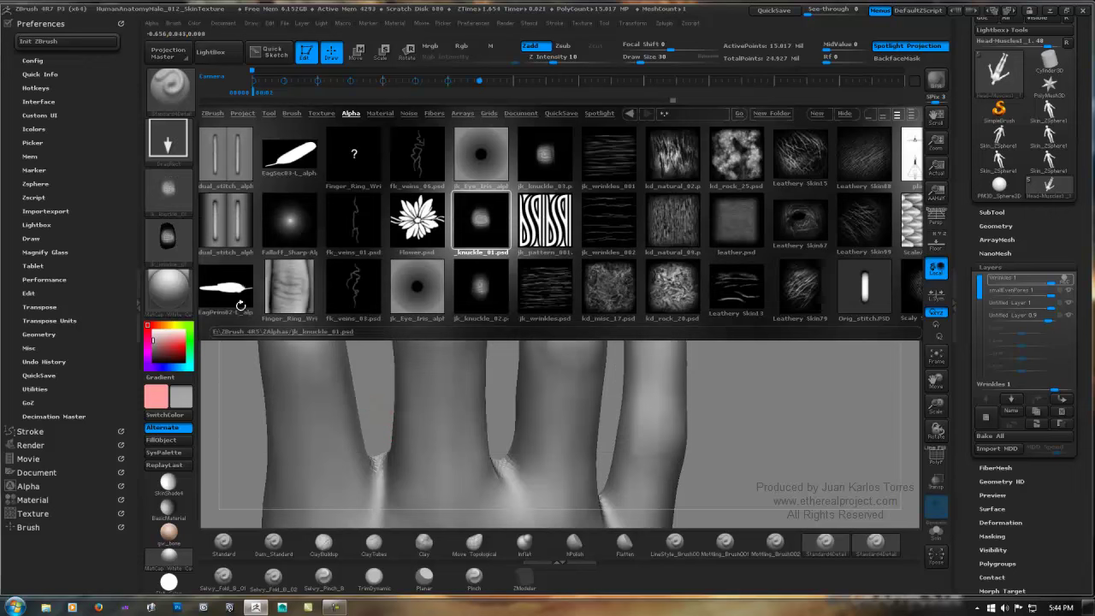
pyautogui.click(178, 232)
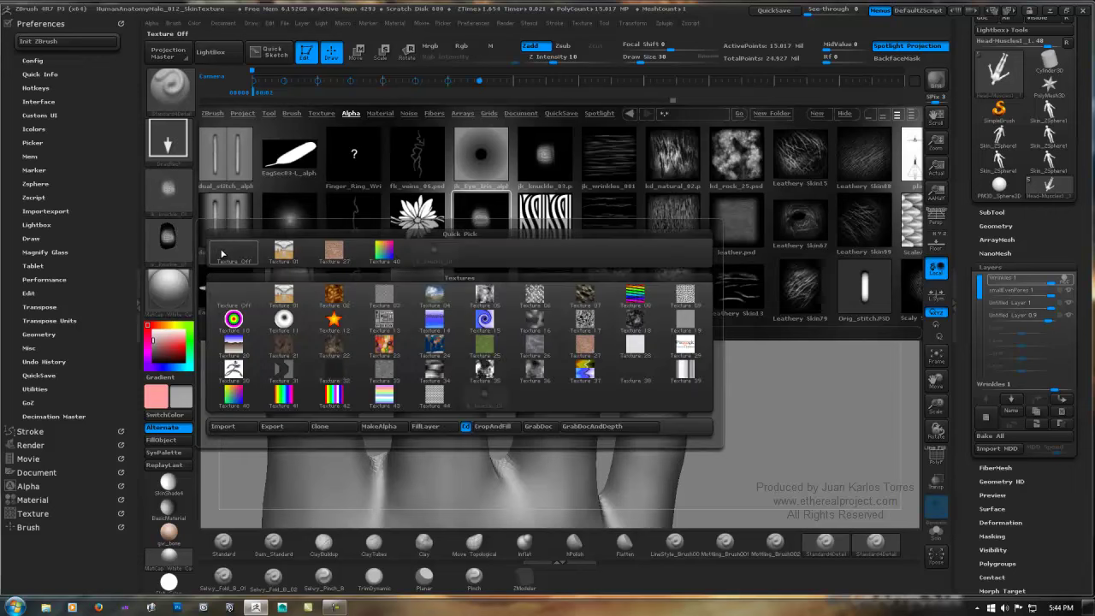
pyautogui.click(221, 252)
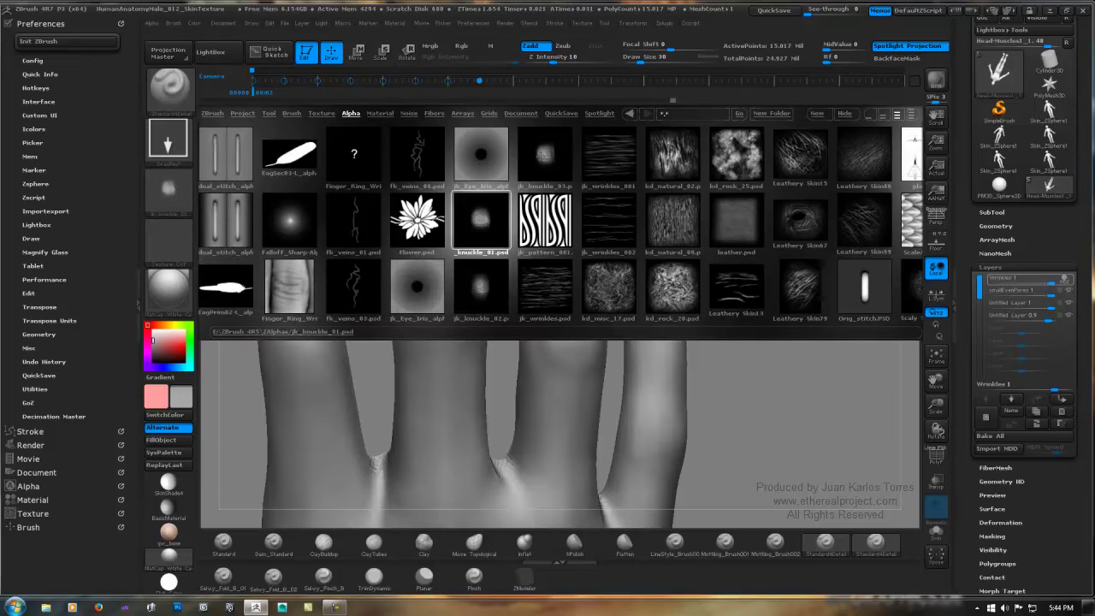
# Step: Load jk_knuckle_03.psd and jk_knuckle_02.psd from the alpha library and convert each into a brush alpha
pyautogui.click(542, 154)
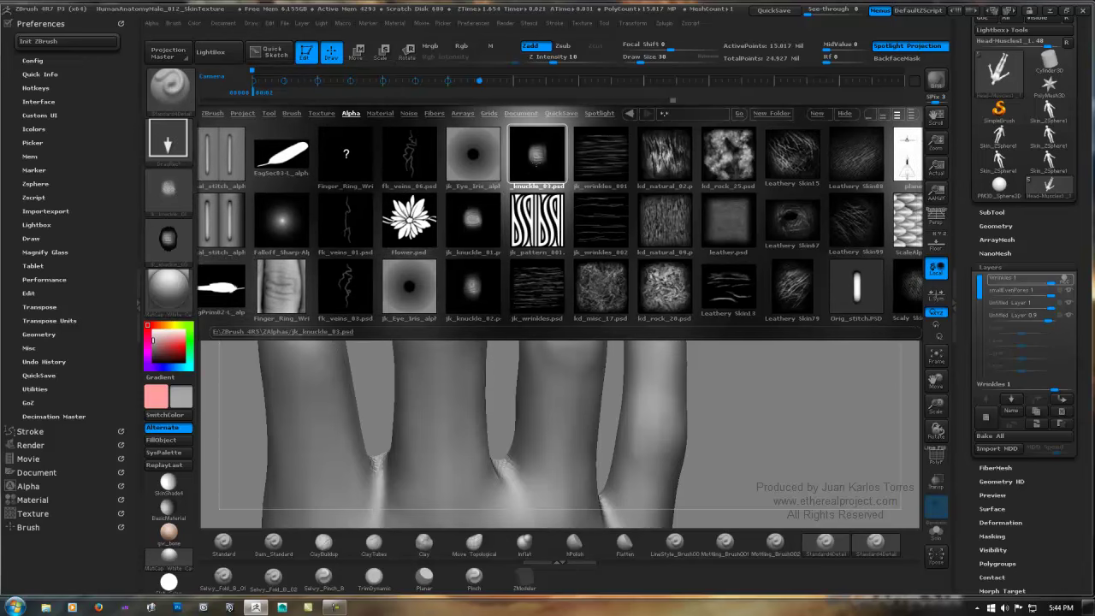
pyautogui.click(168, 241)
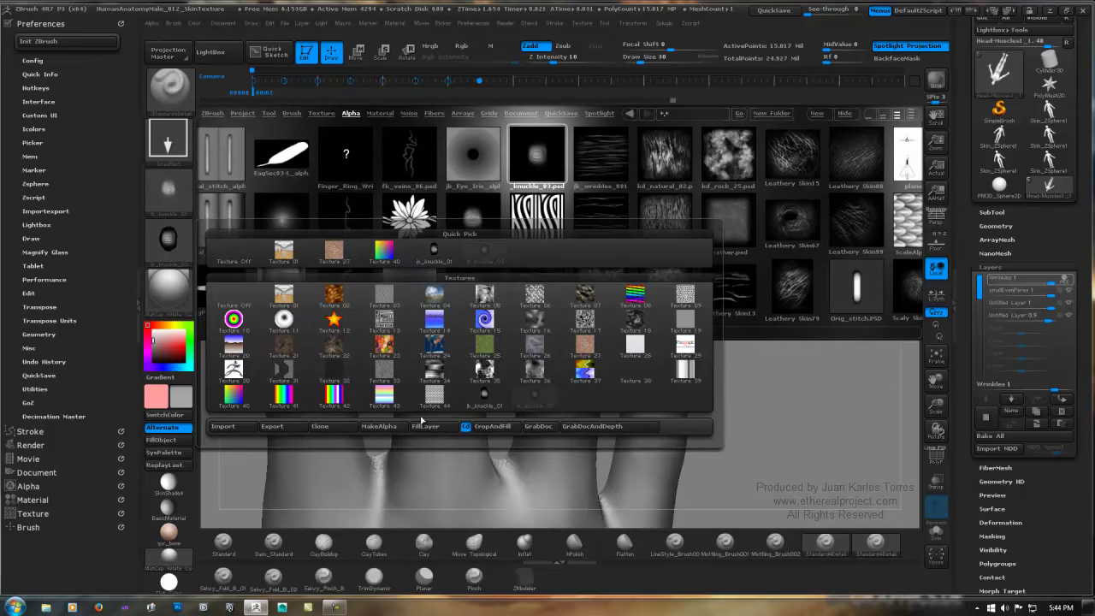
pyautogui.click(382, 426)
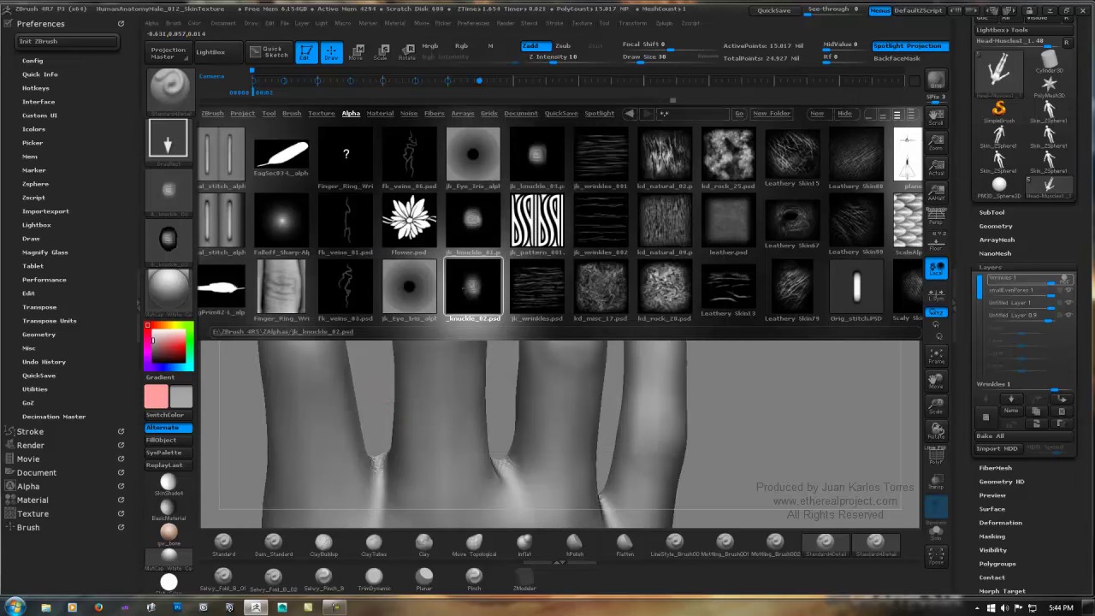
pyautogui.click(468, 293)
pyautogui.doubleClick(468, 287)
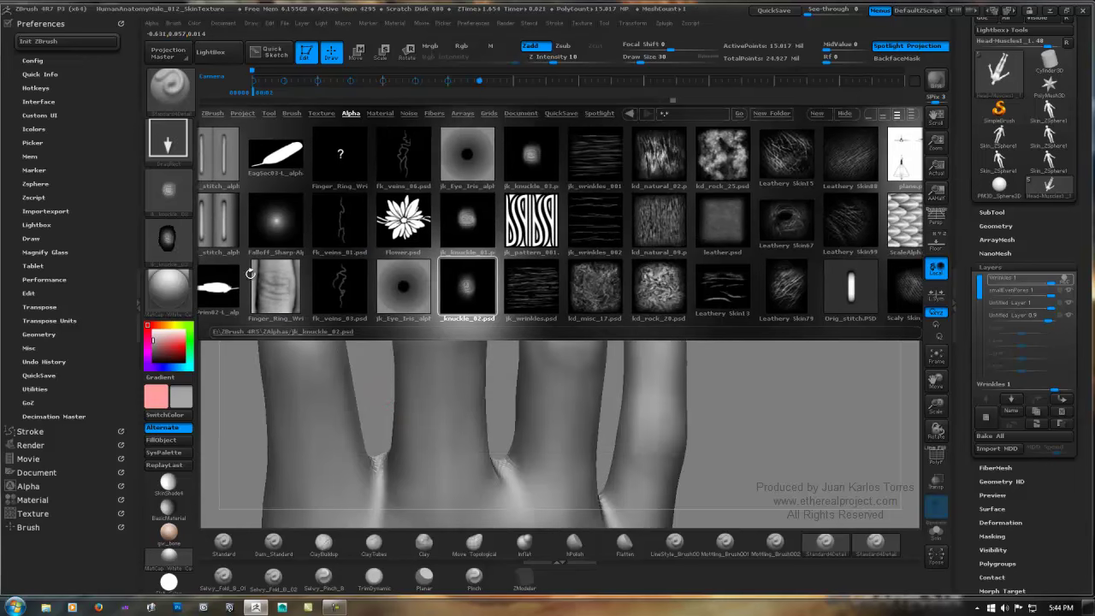
pyautogui.click(177, 248)
pyautogui.click(372, 425)
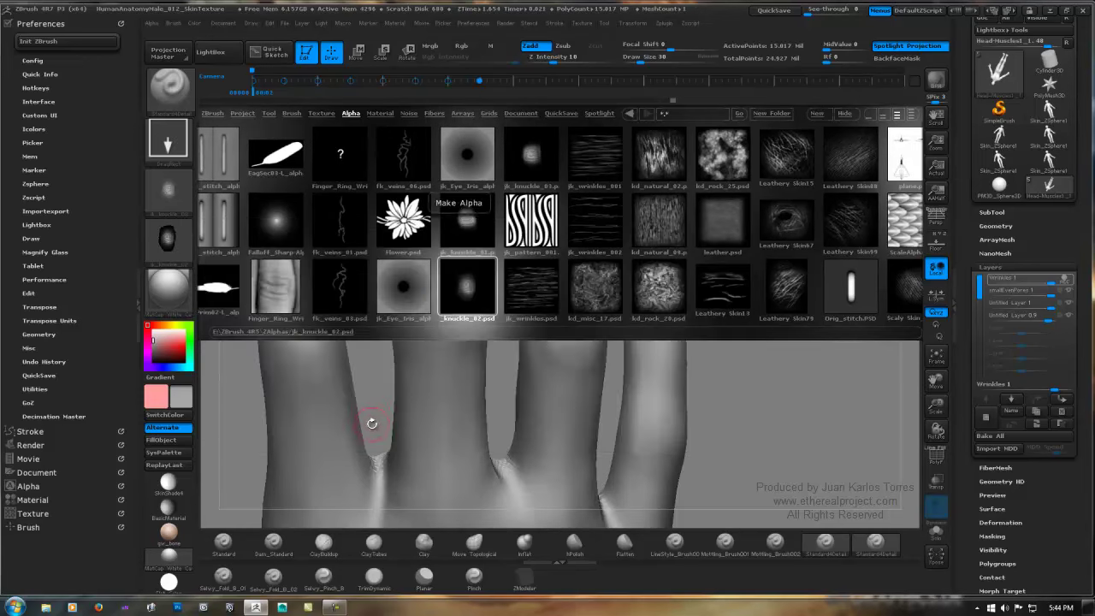
# Step: Close the alpha library and switch the brush texture off
pyautogui.press(',')
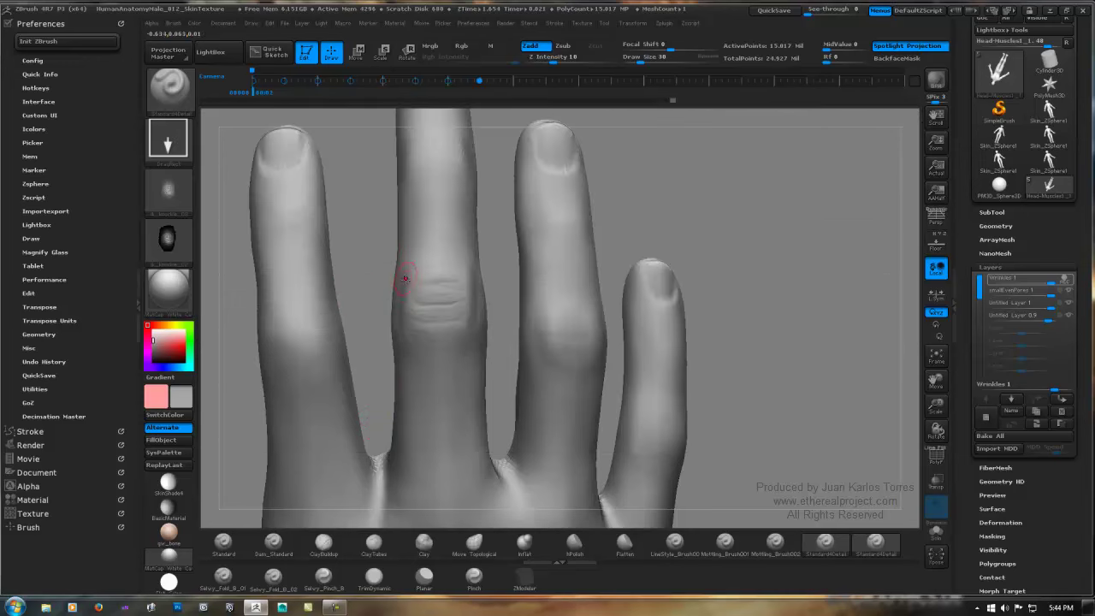
pyautogui.keyDown('alt'); pyautogui.moveTo(569, 294); pyautogui.dragTo(484, 262, button='right'); pyautogui.keyUp('alt')
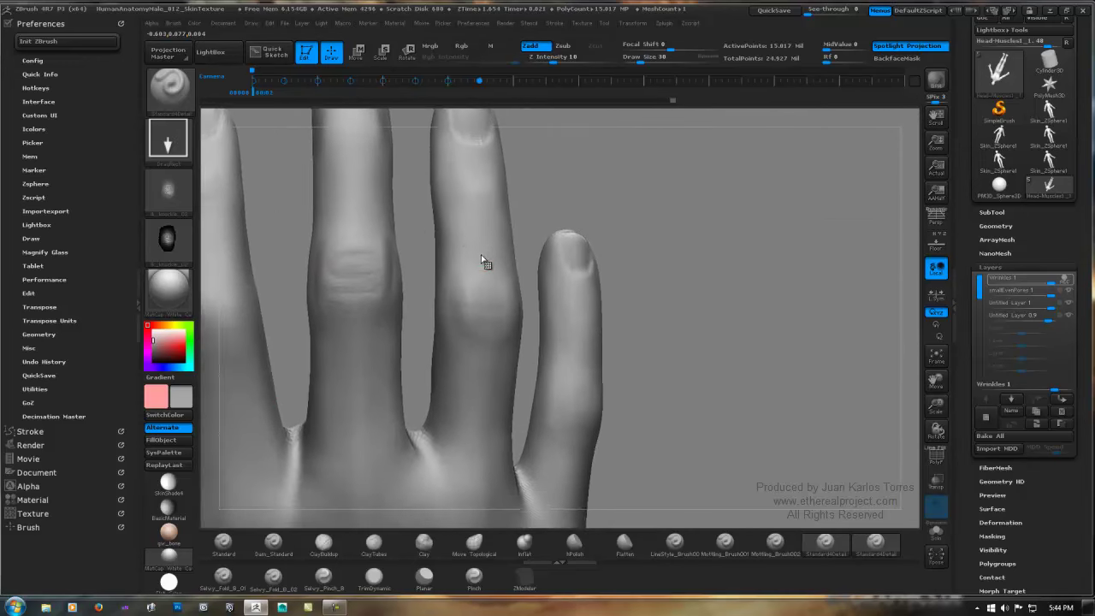
pyautogui.click(170, 234)
pyautogui.click(237, 248)
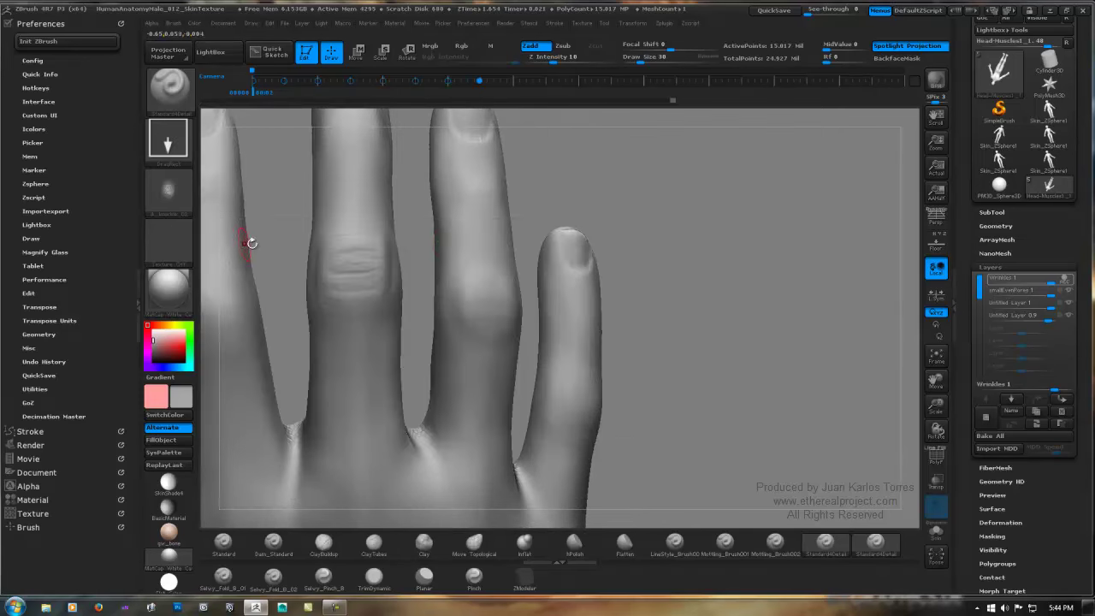
# Step: Try stamping the jk_knuckle_02 alpha on the ring finger's middle knuckle at Z Intensity 10
pyautogui.moveTo(493, 246); pyautogui.dragTo(465, 226, button='right')
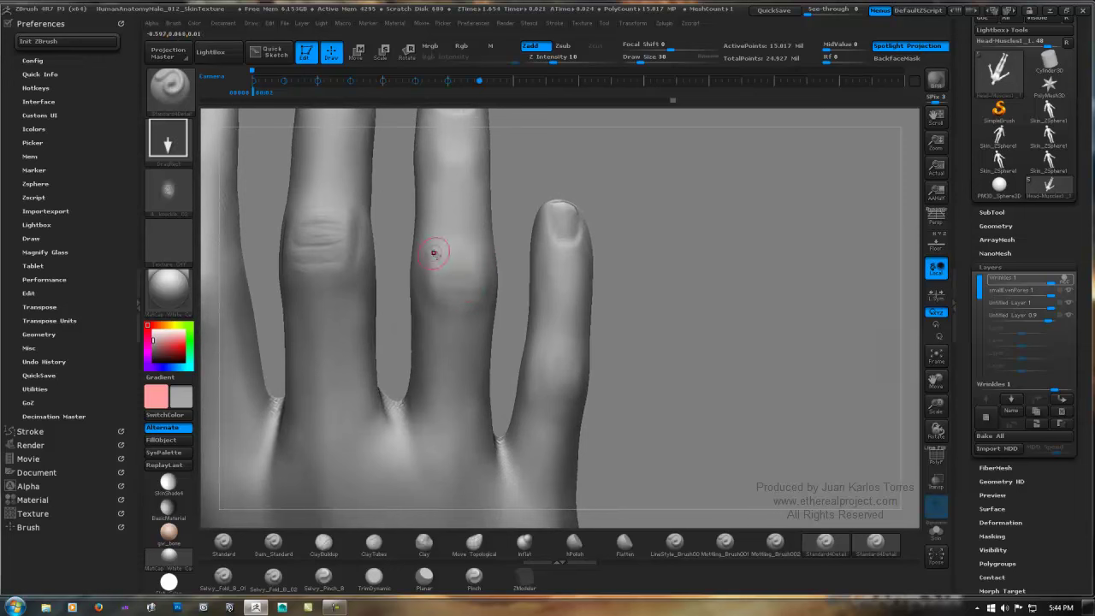
pyautogui.moveTo(471, 275); pyautogui.dragTo(466, 277, button='right')
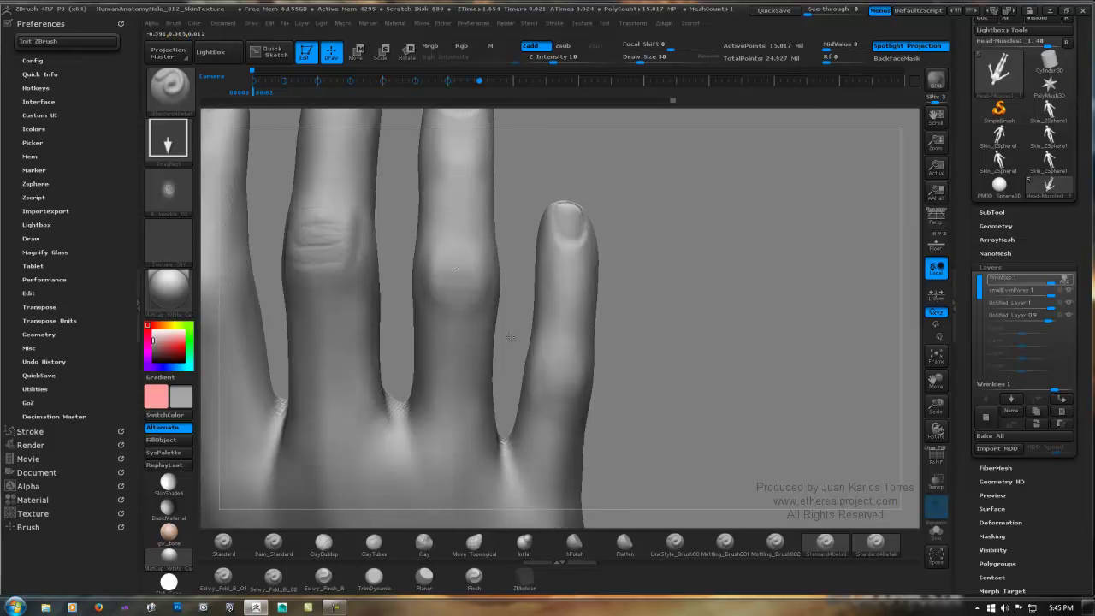
pyautogui.press('ctrl')
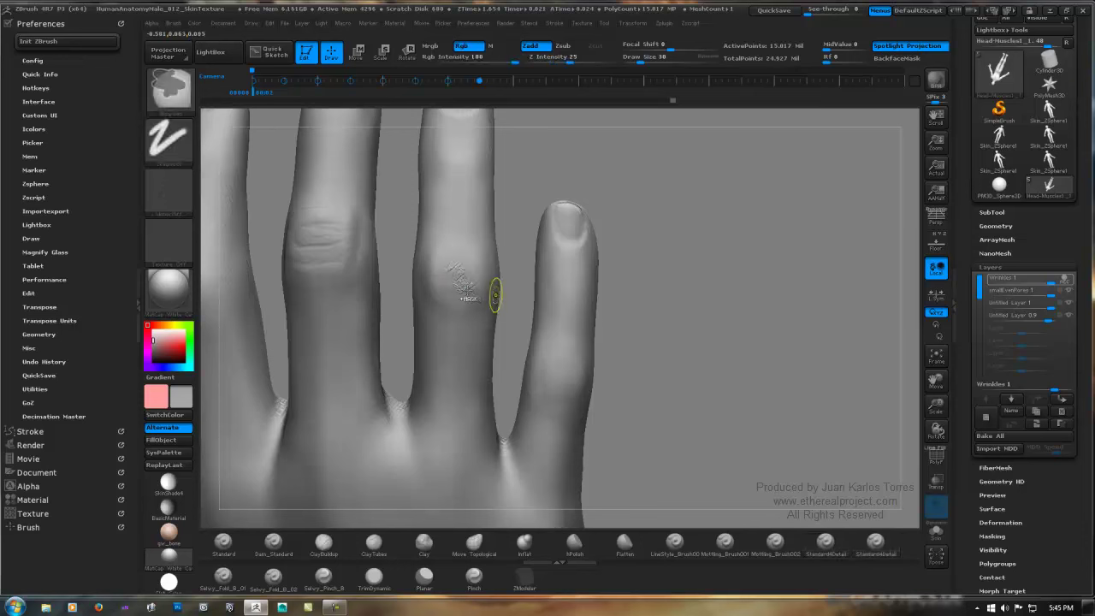
pyautogui.hotkey('ctrl', 'z')
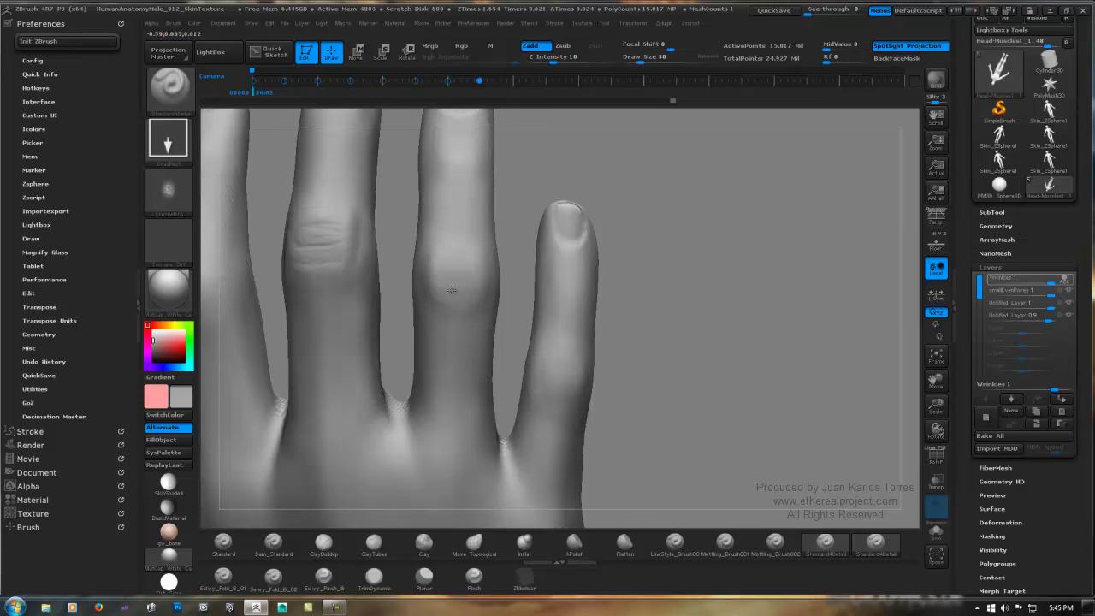
pyautogui.moveTo(452, 397); pyautogui.dragTo(453, 436)
pyautogui.press('ctrl')
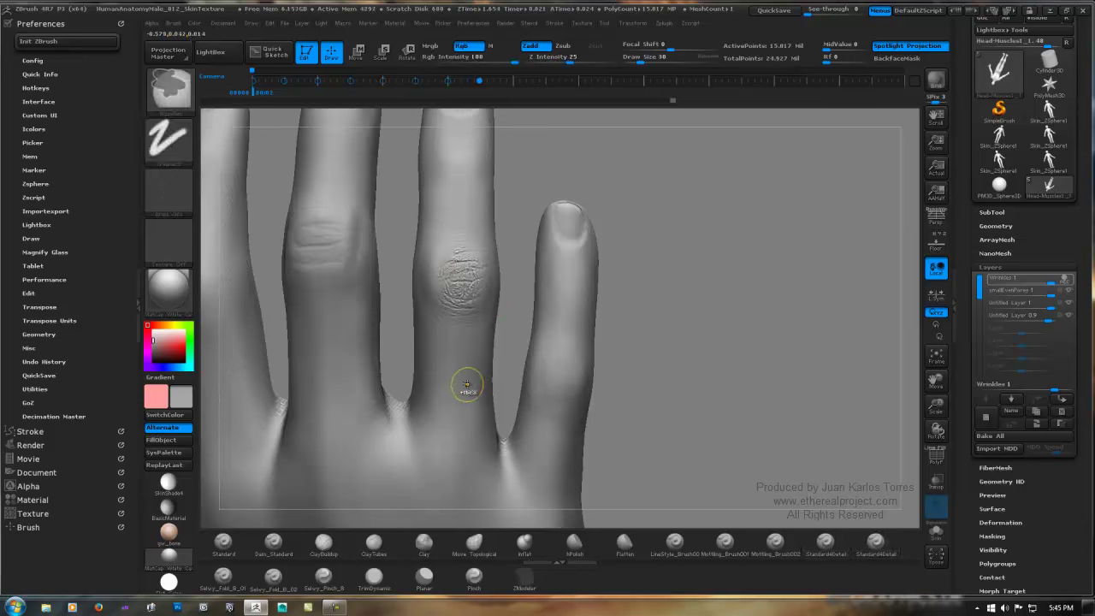
pyautogui.hotkey('ctrl', 'z')
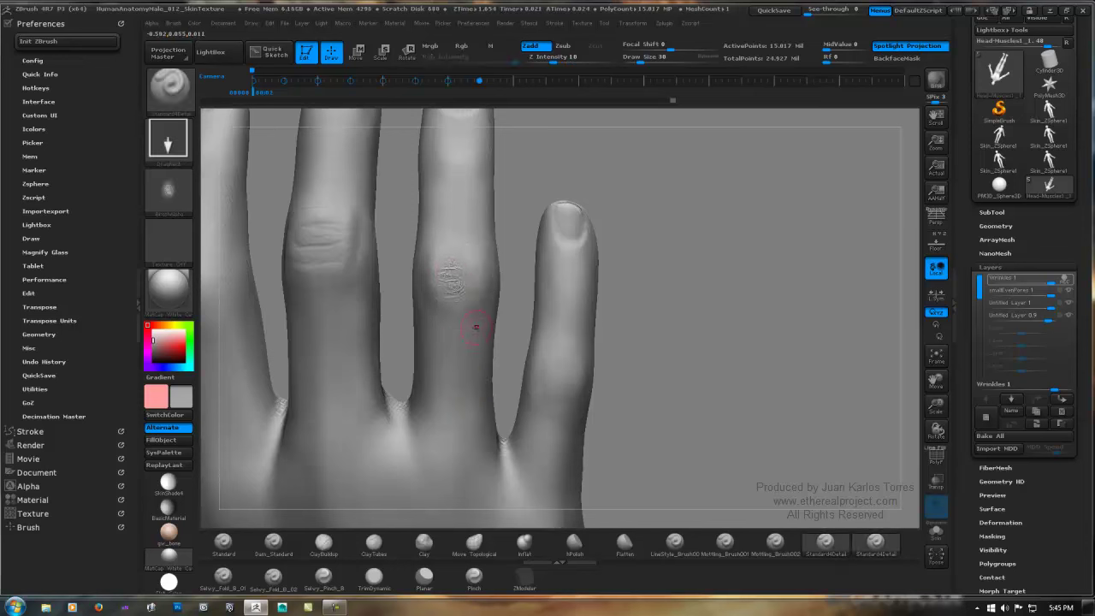
pyautogui.press('ctrl')
pyautogui.hotkey('ctrl', 'z')
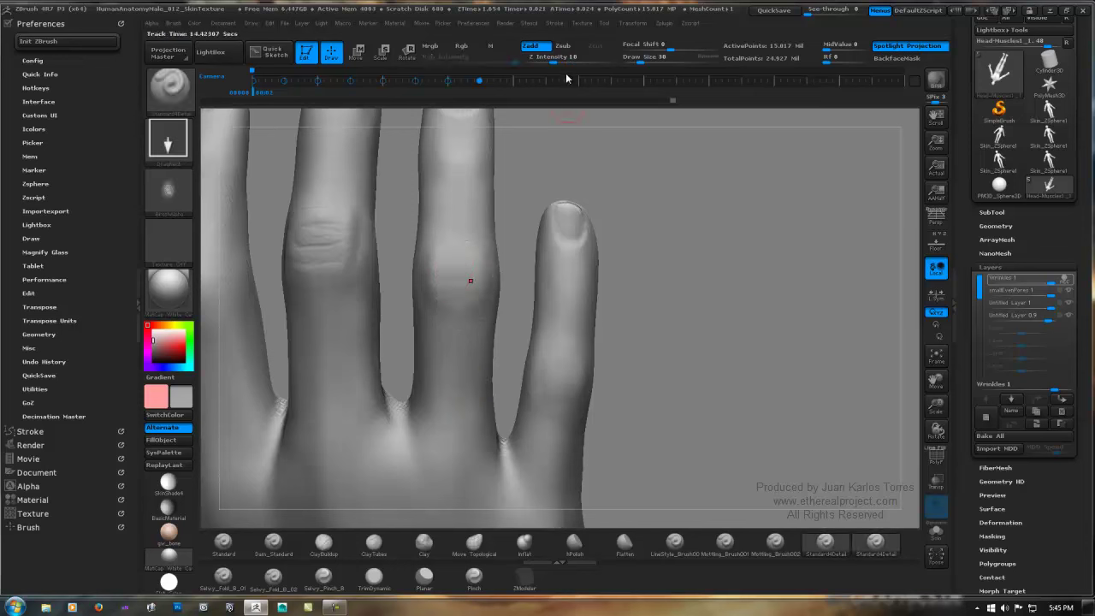
# Step: Set Z Intensity to 7 and stamp the jk_knuckle_02 wrinkles on the ring finger's middle knuckle
pyautogui.click(551, 61)
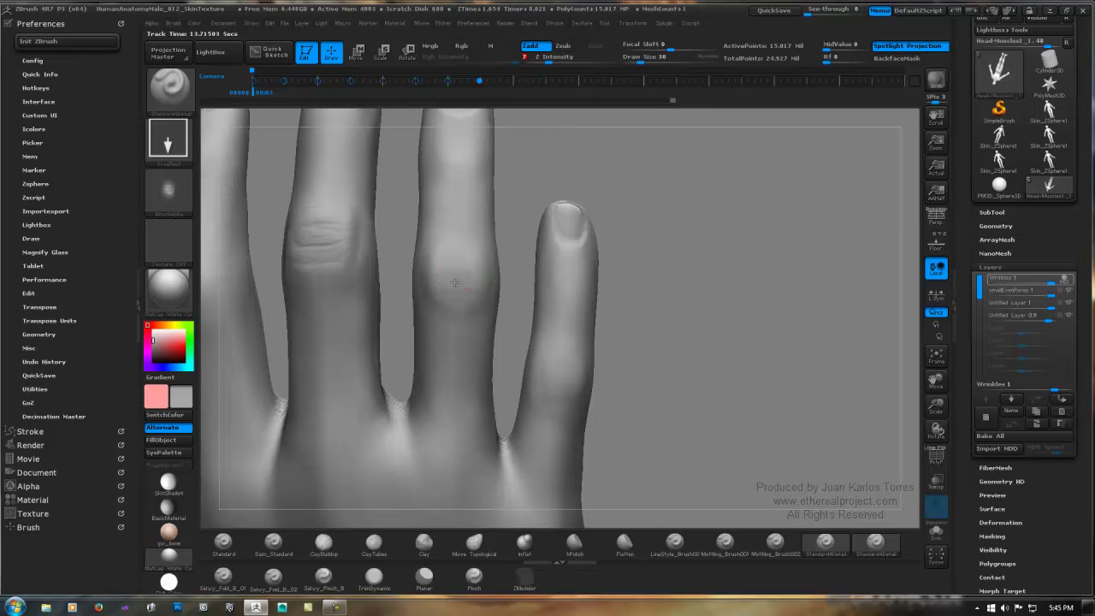
pyautogui.moveTo(446, 342); pyautogui.dragTo(447, 386)
pyautogui.moveTo(447, 423); pyautogui.dragTo(446, 443)
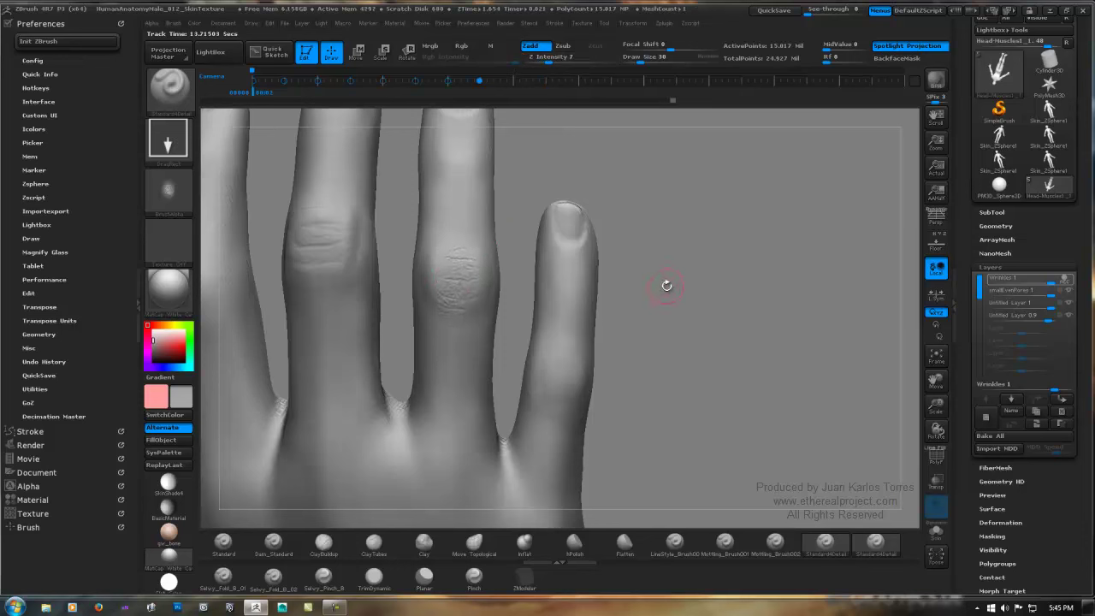
# Step: Switch the brush alpha to jk_knuckle_03
pyautogui.keyDown('alt'); pyautogui.moveTo(571, 298); pyautogui.dragTo(539, 294, button='right'); pyautogui.keyUp('alt')
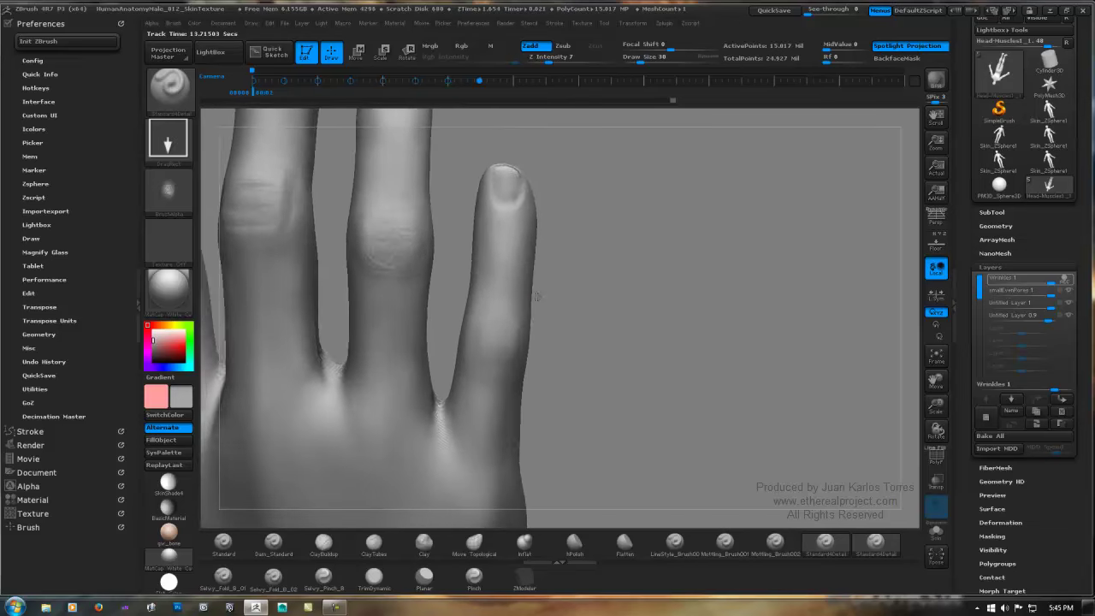
pyautogui.click(168, 188)
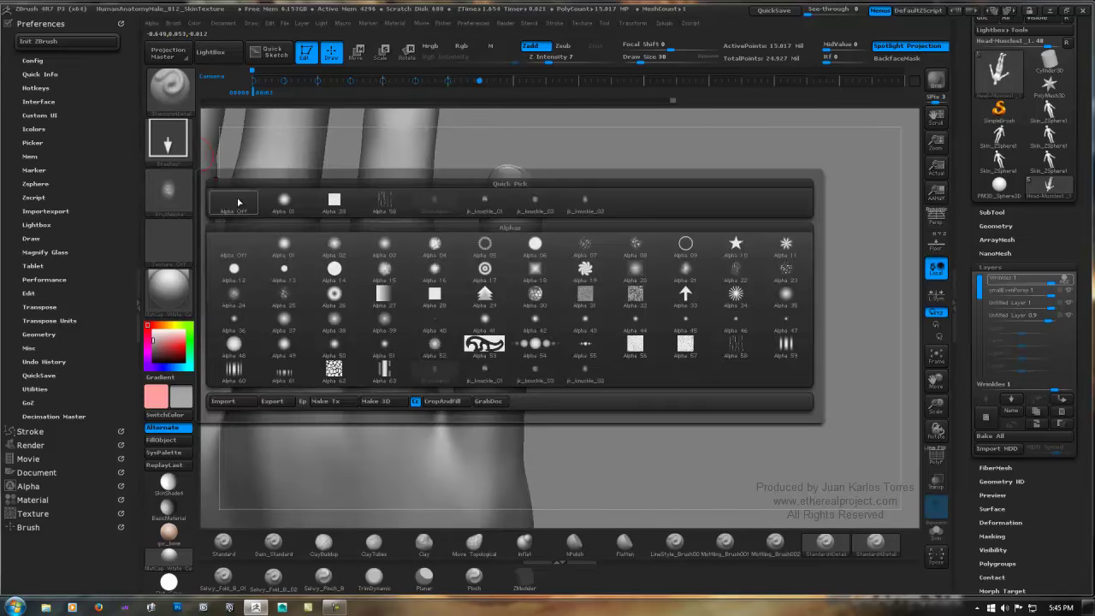
pyautogui.moveTo(495, 201)
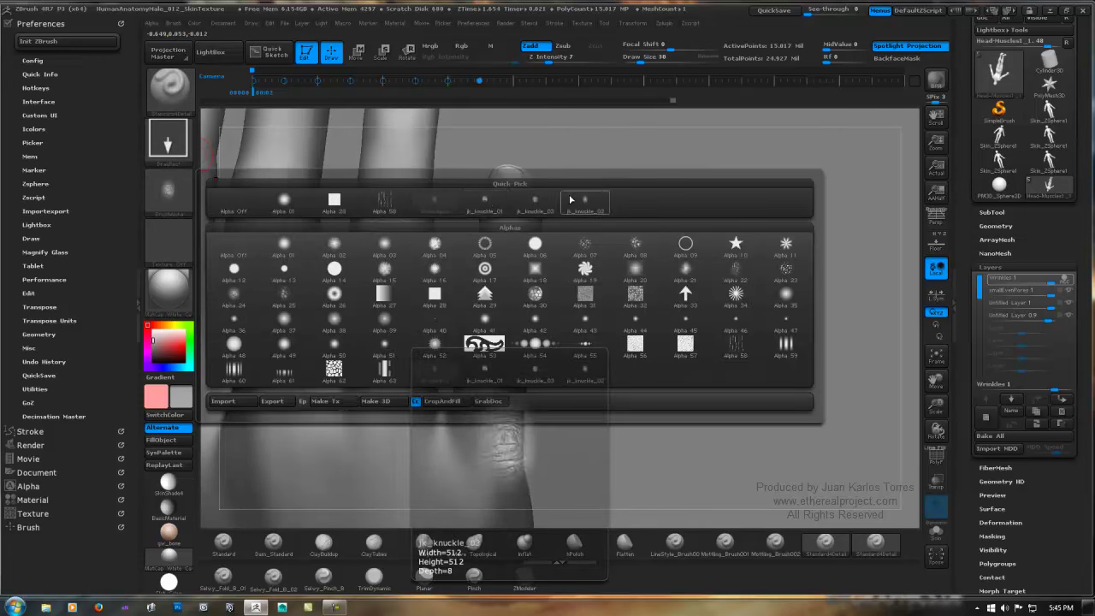
pyautogui.click(537, 209)
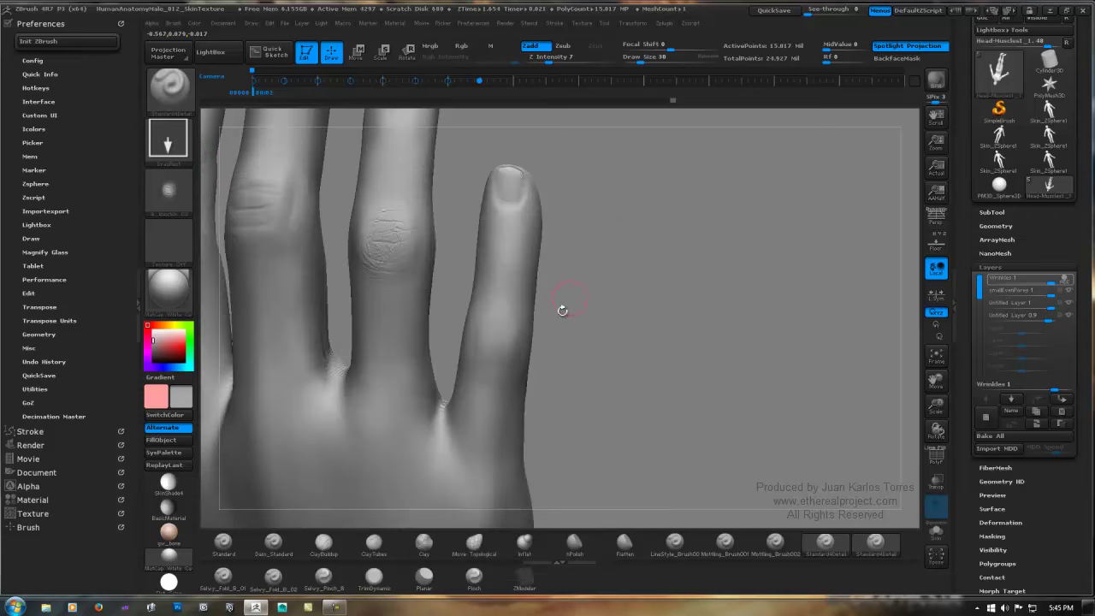
# Step: Try stamping the jk_knuckle_03 alpha on the index finger's middle knuckle at Z Intensity 7
pyautogui.keyDown('alt'); pyautogui.moveTo(527, 313); pyautogui.dragTo(590, 301, button='right'); pyautogui.keyUp('alt')
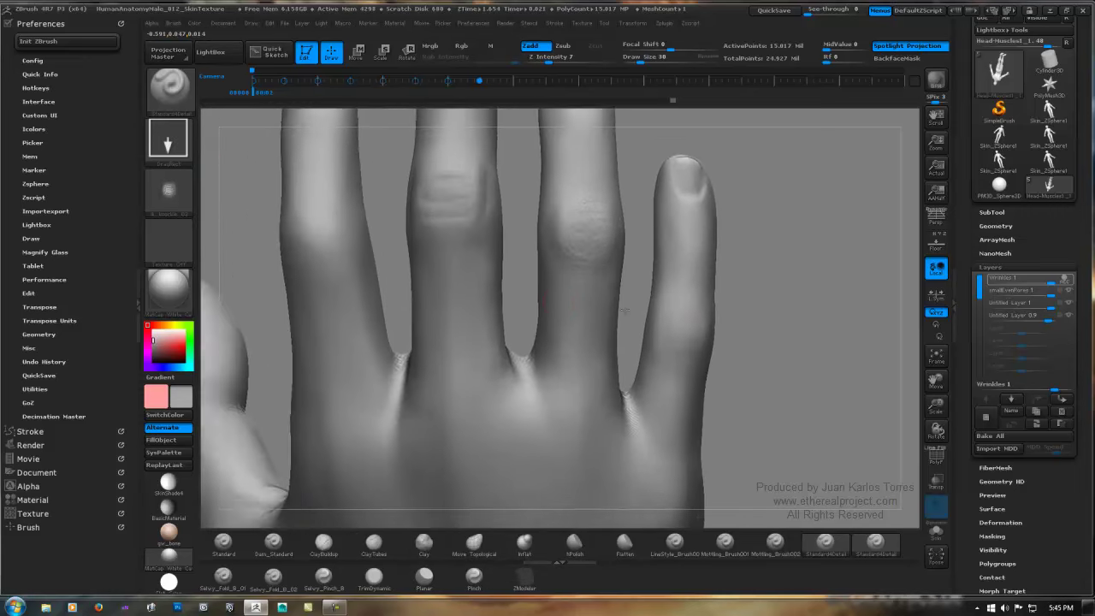
pyautogui.keyDown('alt'); pyautogui.moveTo(409, 281); pyautogui.dragTo(512, 291, button='right'); pyautogui.keyUp('alt')
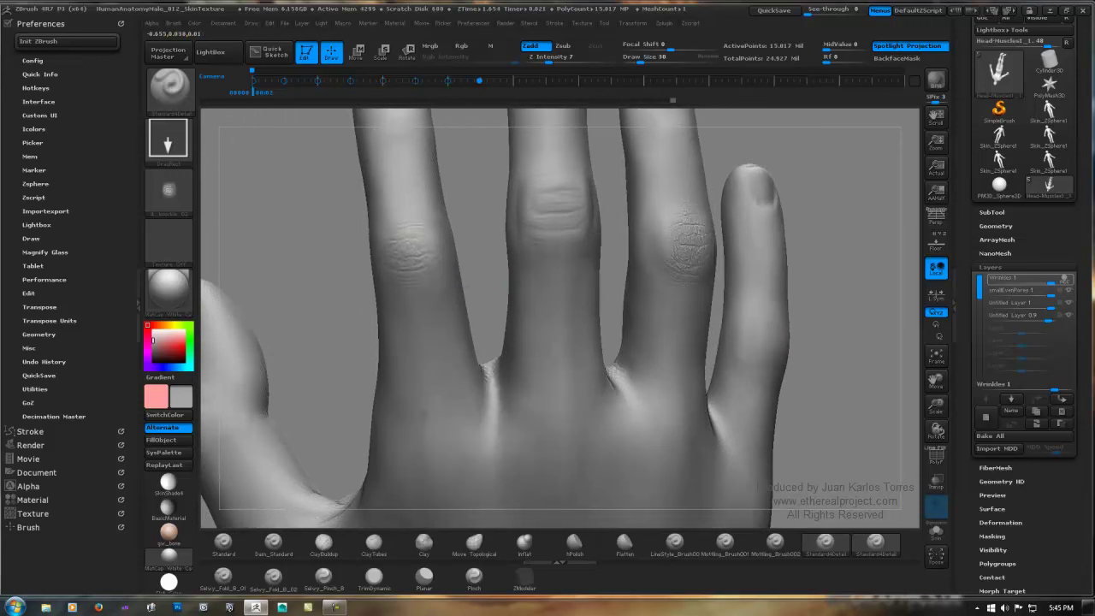
pyautogui.moveTo(640, 344)
pyautogui.keyDown('alt'); pyautogui.mouseDown(button='right')
pyautogui.moveTo(552, 355)
pyautogui.moveTo(509, 335)
pyautogui.moveTo(551, 310)
pyautogui.mouseUp(button='right'); pyautogui.keyUp('alt')
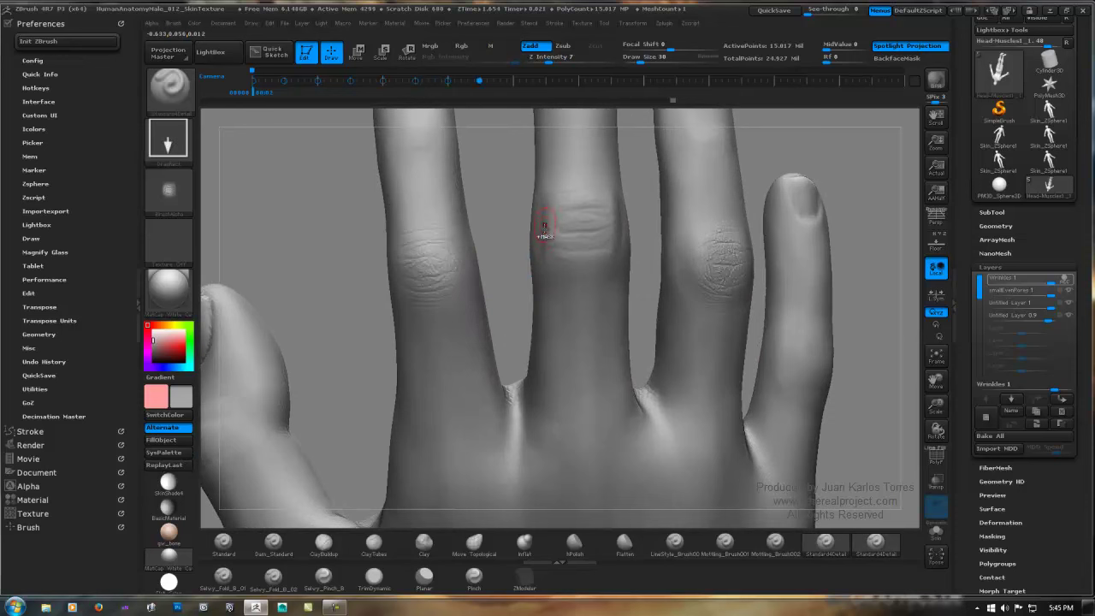
pyautogui.press('ctrl')
pyautogui.hotkey('ctrl', 'z')
# Step: Raise Z Intensity to 9 and stamp the jk_knuckle_03 wrinkles on the index finger's middle knuckle
pyautogui.click(545, 58)
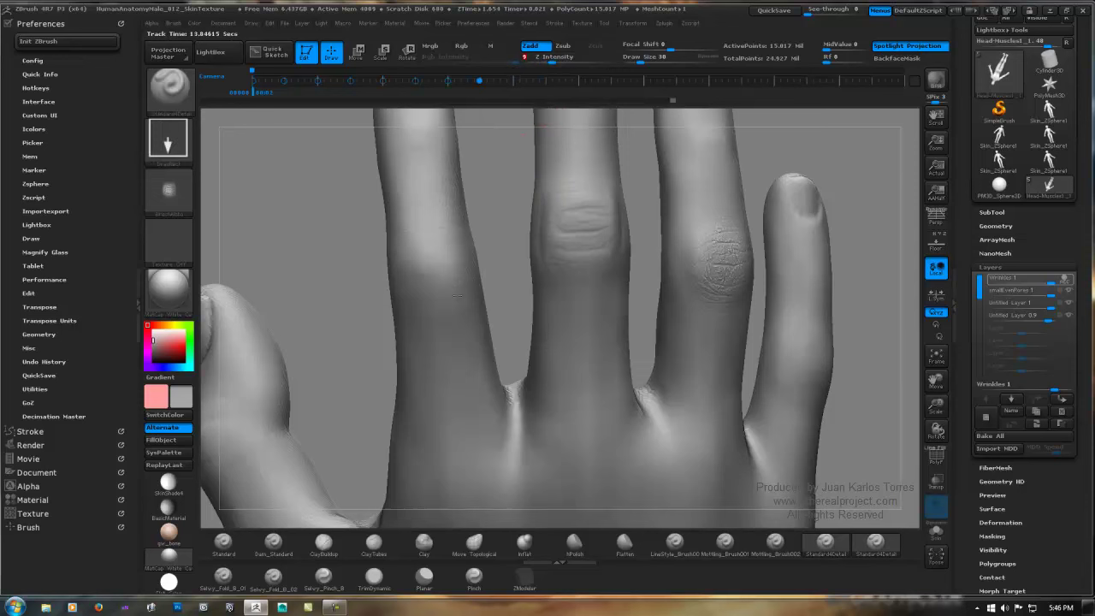
pyautogui.moveTo(471, 378); pyautogui.dragTo(441, 436)
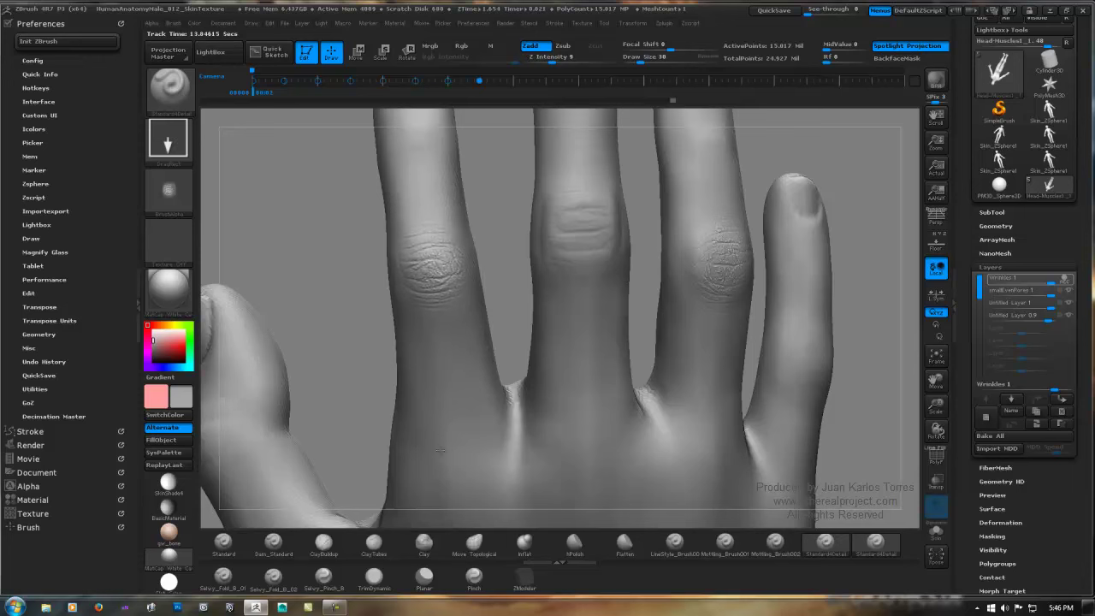
pyautogui.keyDown('ctrl'); pyautogui.moveTo(624, 320); pyautogui.dragTo(596, 260, button='right'); pyautogui.keyUp('ctrl')
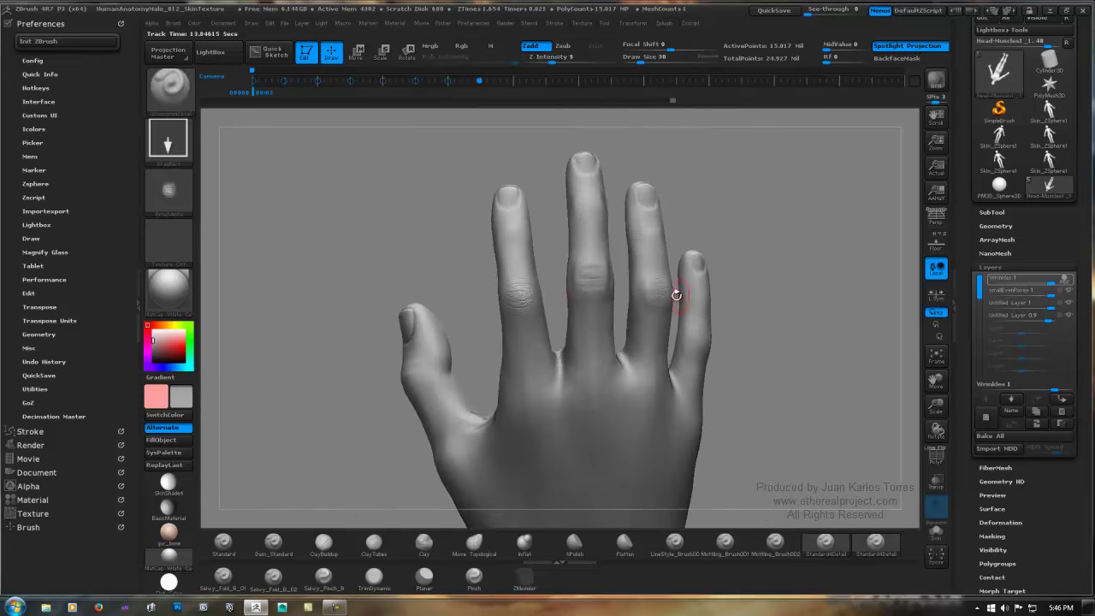
# Step: Switch the brush alpha to jk_knuckle_01 and stamp its wrinkles on the little finger's middle knuckle
pyautogui.keyDown('alt'); pyautogui.moveTo(694, 295); pyautogui.dragTo(529, 284, button='right'); pyautogui.keyUp('alt')
pyautogui.moveTo(639, 305)
pyautogui.mouseDown()
pyautogui.moveTo(613, 303)
pyautogui.moveTo(621, 315)
pyautogui.mouseUp()
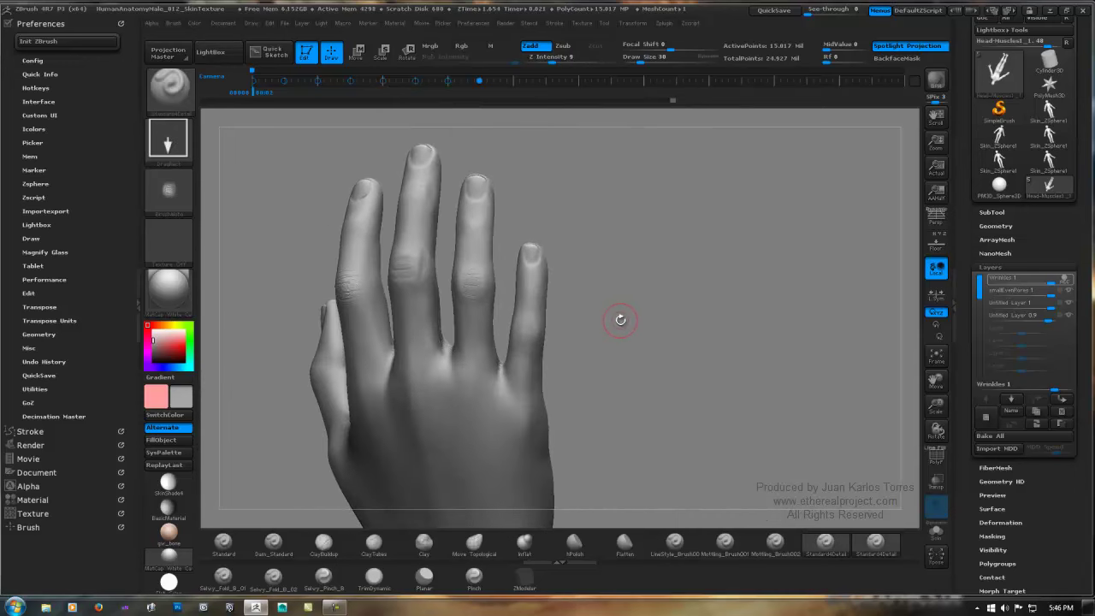
pyautogui.click(179, 192)
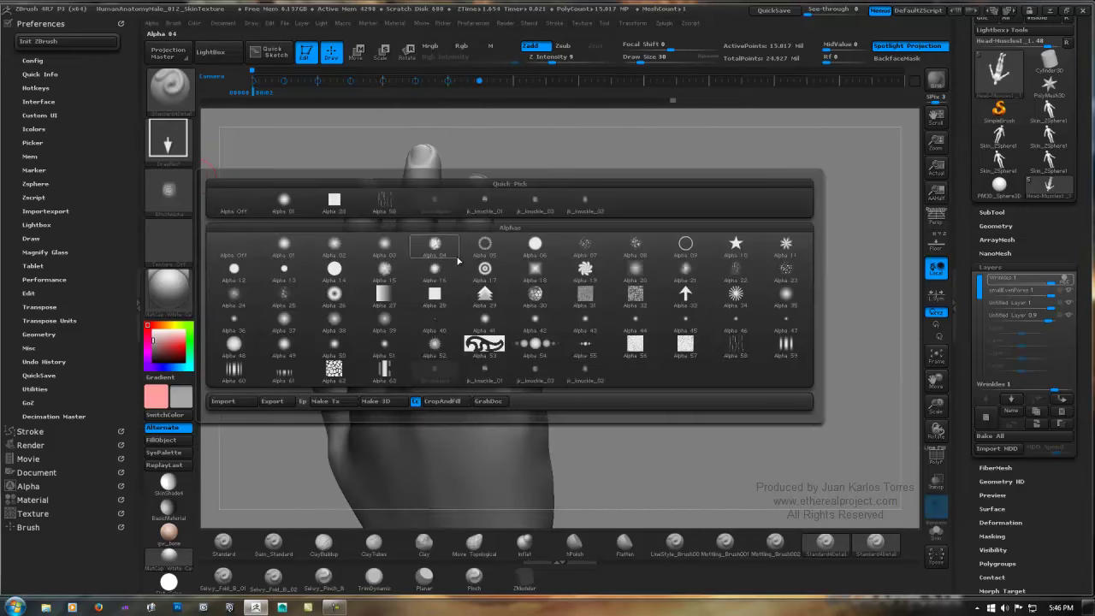
pyautogui.click(486, 205)
pyautogui.keyDown('ctrl'); pyautogui.moveTo(622, 299); pyautogui.dragTo(630, 382, button='right'); pyautogui.keyUp('ctrl')
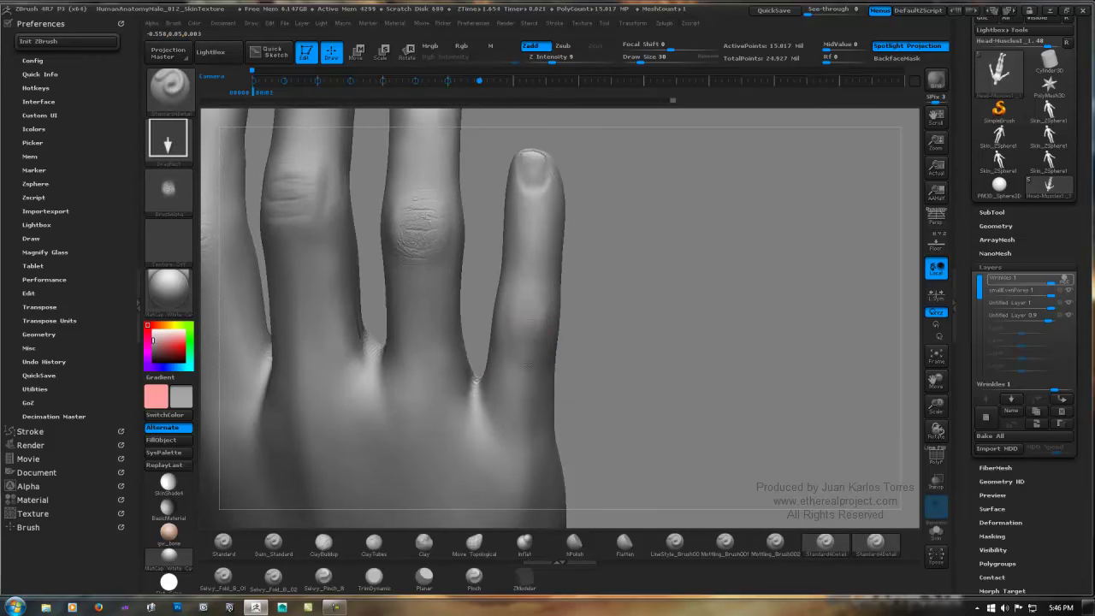
pyautogui.moveTo(519, 397); pyautogui.dragTo(509, 421)
pyautogui.moveTo(515, 425)
pyautogui.keyDown('ctrl'); pyautogui.mouseDown(button='right')
pyautogui.moveTo(561, 330)
pyautogui.moveTo(641, 328)
pyautogui.moveTo(632, 330)
pyautogui.mouseUp(button='right'); pyautogui.keyUp('ctrl')
pyautogui.moveTo(631, 331); pyautogui.dragTo(569, 319)
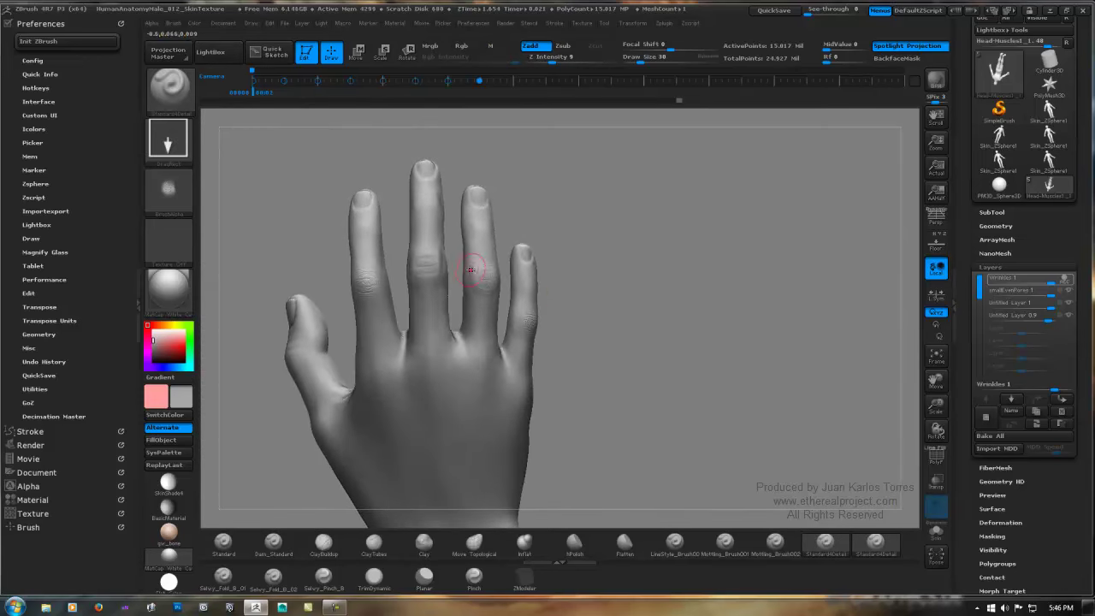
pyautogui.moveTo(362, 285)
pyautogui.mouseDown(button='right')
pyautogui.moveTo(353, 282)
pyautogui.moveTo(517, 250)
pyautogui.mouseUp(button='right')
pyautogui.moveTo(385, 296); pyautogui.dragTo(366, 293, button='right')
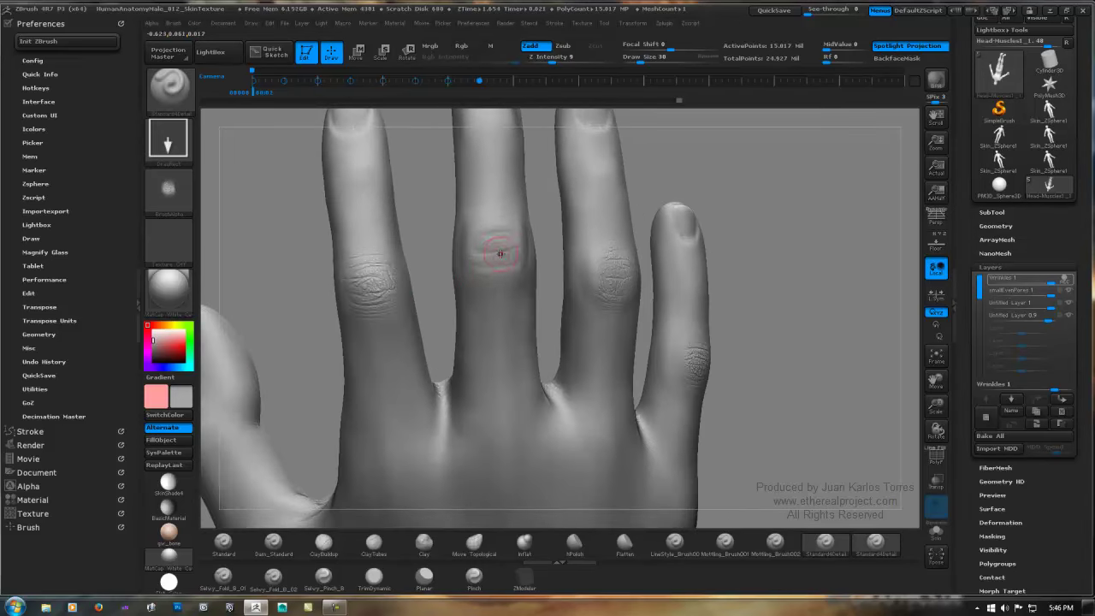
# Step: Try smoothing the upper edge of the index finger's knuckle wrinkles with the Smooth brush at Z Intensity 100, and undo it
pyautogui.moveTo(478, 262); pyautogui.dragTo(494, 259, button='right')
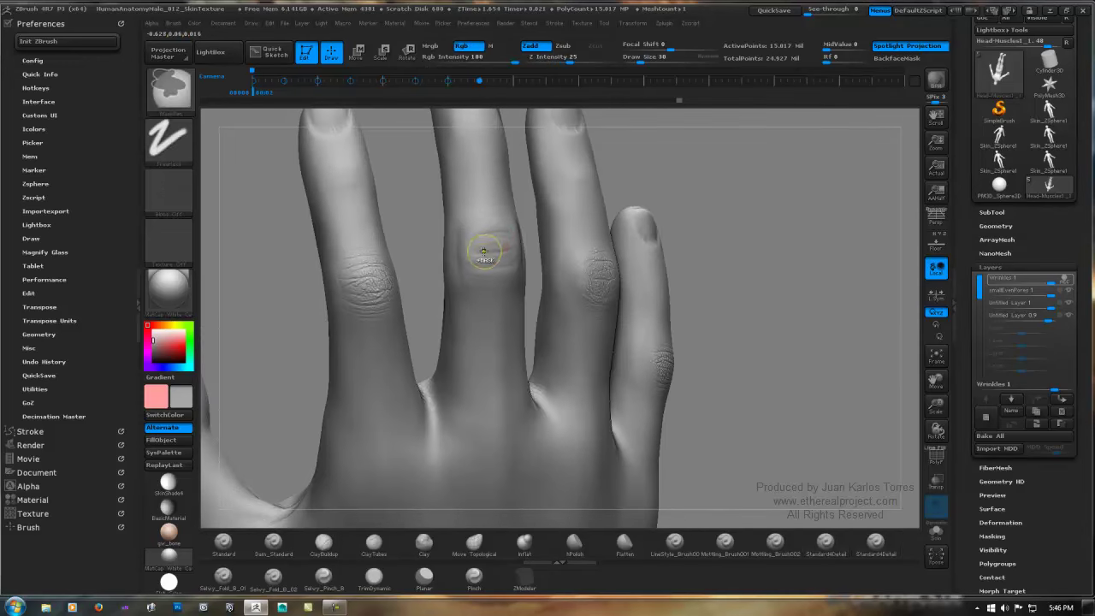
pyautogui.keyDown('ctrl'); pyautogui.moveTo(490, 248); pyautogui.dragTo(488, 267, button='right'); pyautogui.keyUp('ctrl')
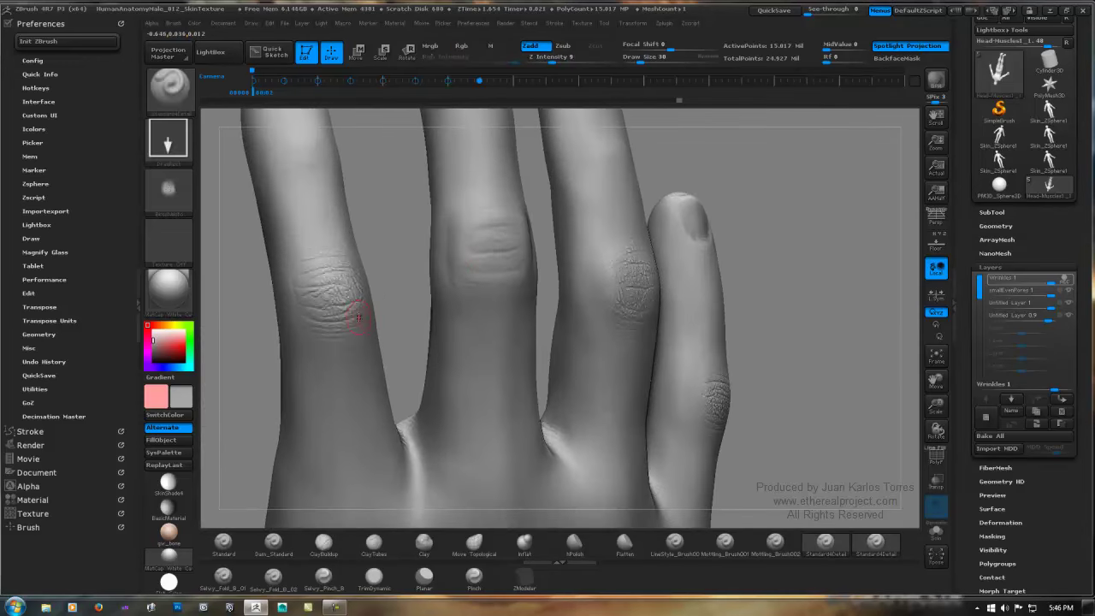
pyautogui.moveTo(357, 309); pyautogui.dragTo(330, 276, button='right')
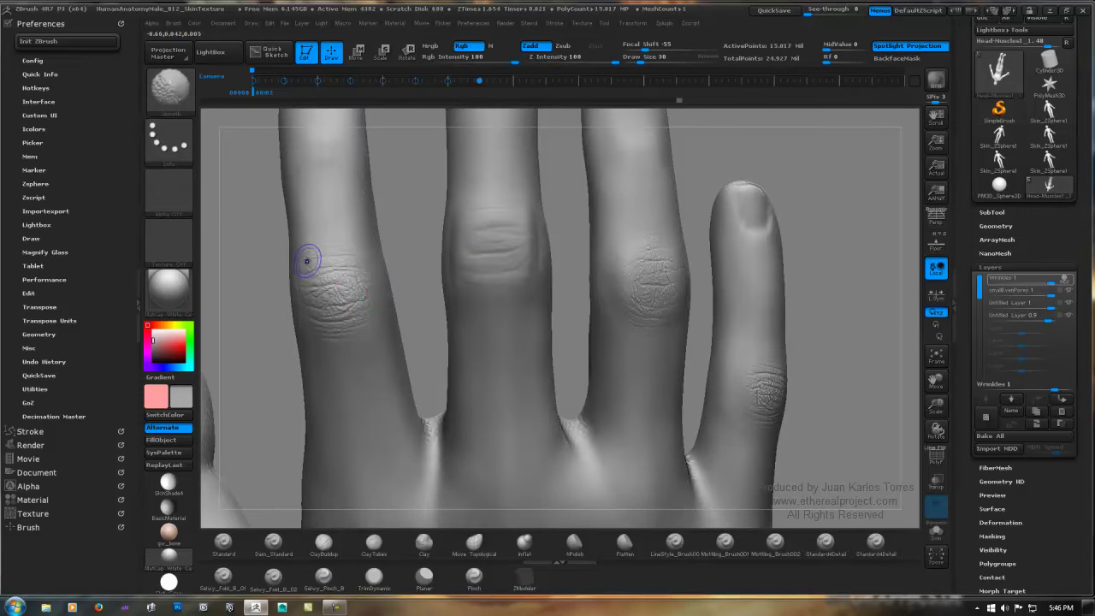
pyautogui.keyDown('shift'); pyautogui.moveTo(307, 260); pyautogui.dragTo(348, 257); pyautogui.keyUp('shift')
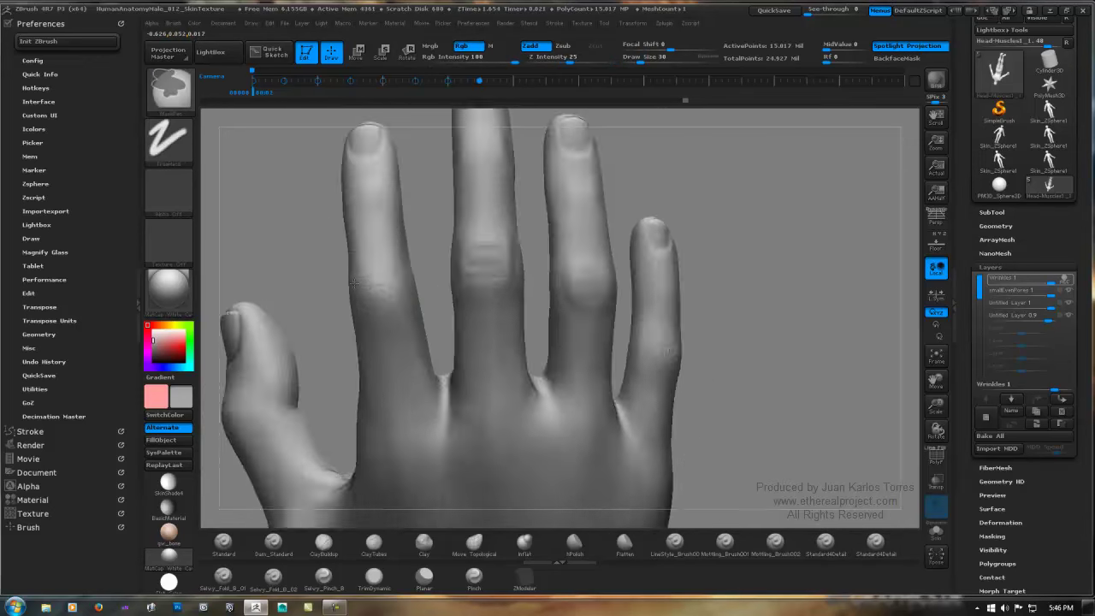
pyautogui.moveTo(667, 257); pyautogui.dragTo(524, 256)
pyautogui.keyDown('ctrl'); pyautogui.moveTo(400, 297); pyautogui.dragTo(538, 267, button='right'); pyautogui.keyUp('ctrl')
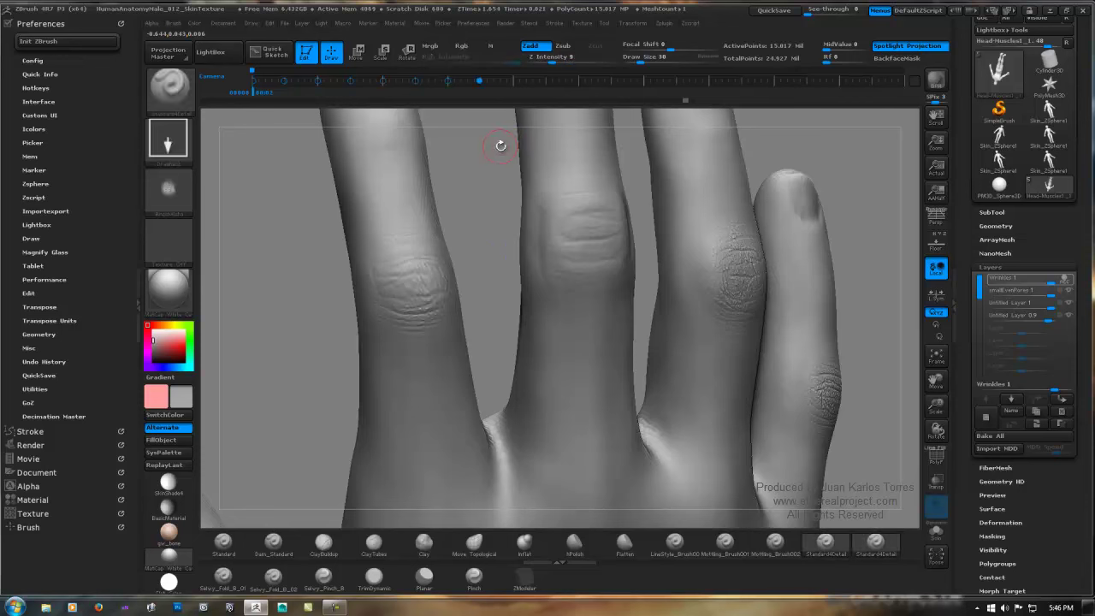
pyautogui.hotkey('ctrl', 'z')
pyautogui.press('ctrl')
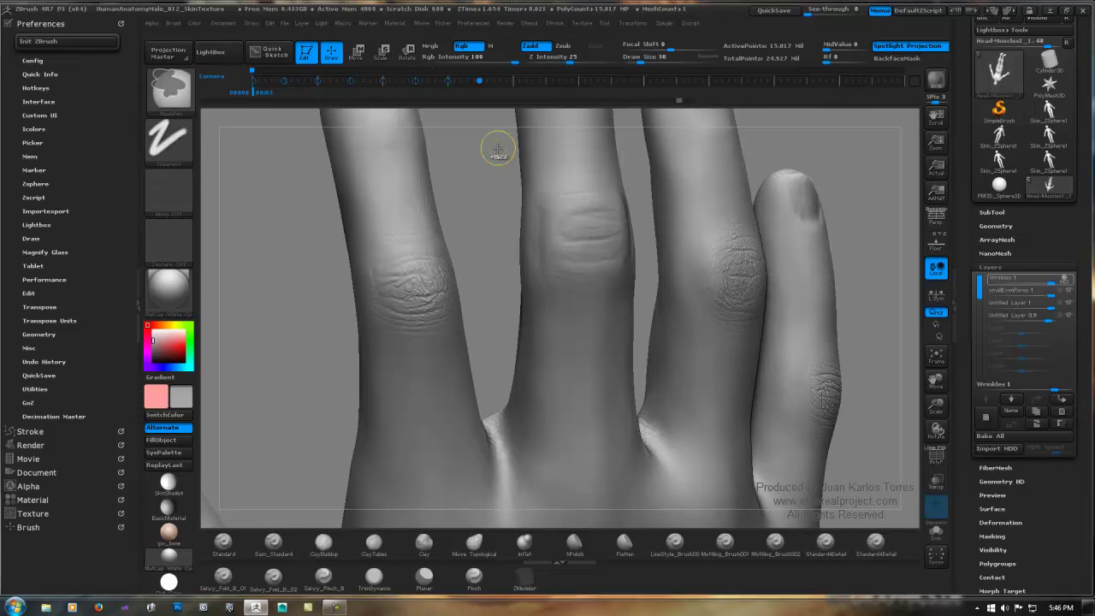
# Step: Lower the Smooth brush's Z Intensity to 21
pyautogui.click(541, 58)
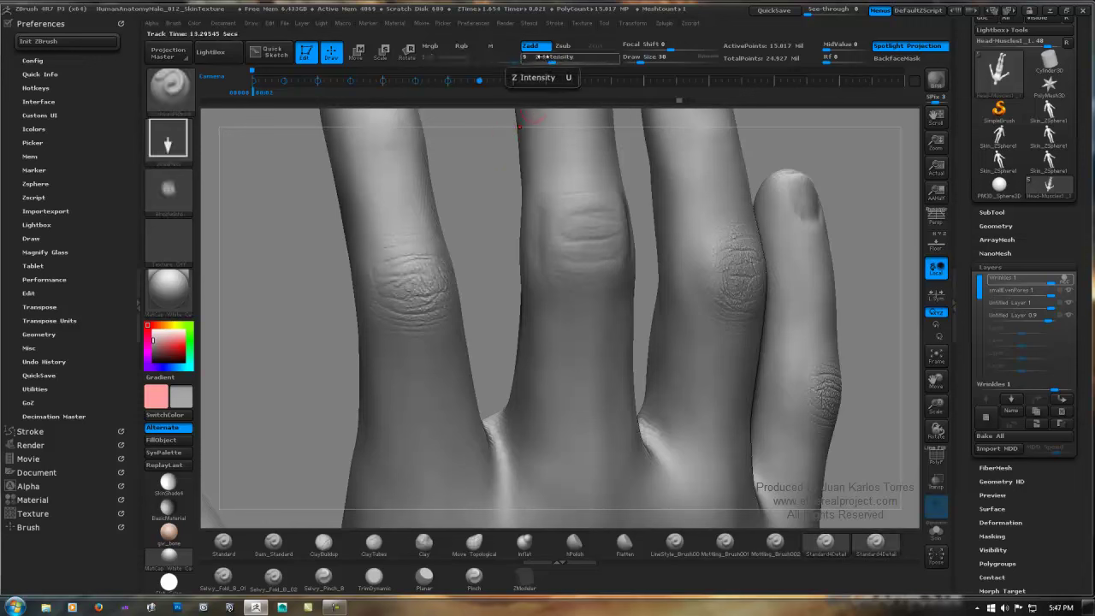
pyautogui.press('shift')
pyautogui.keyDown('shift'); pyautogui.click(476, 48); pyautogui.keyUp('shift')
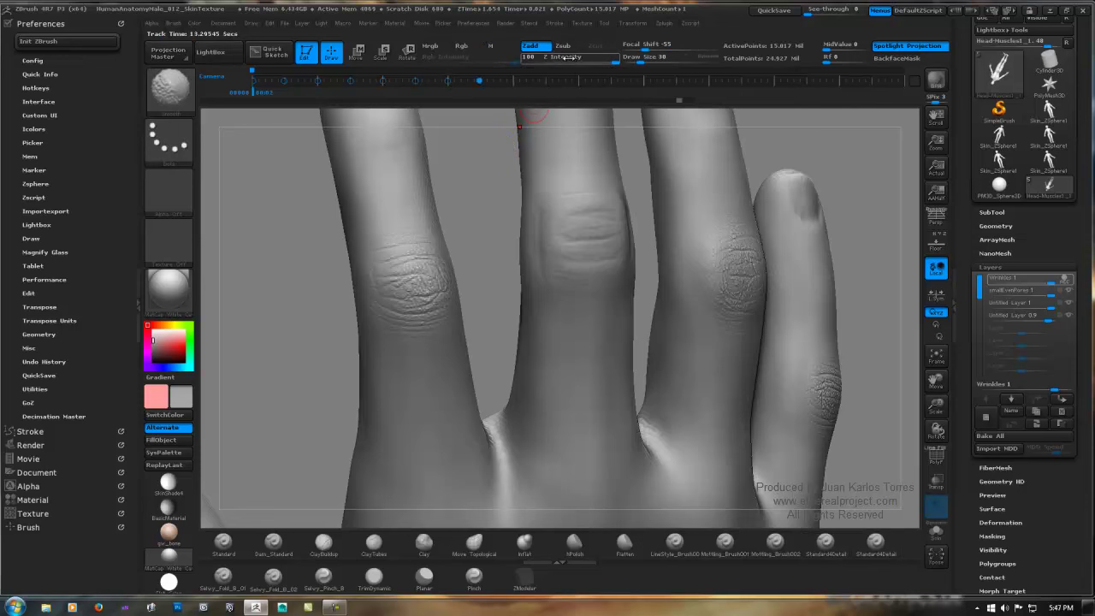
pyautogui.keyDown('shift'); pyautogui.moveTo(561, 58); pyautogui.dragTo(558, 57); pyautogui.keyUp('shift')
pyautogui.keyDown('shift'); pyautogui.click(559, 57); pyautogui.keyUp('shift')
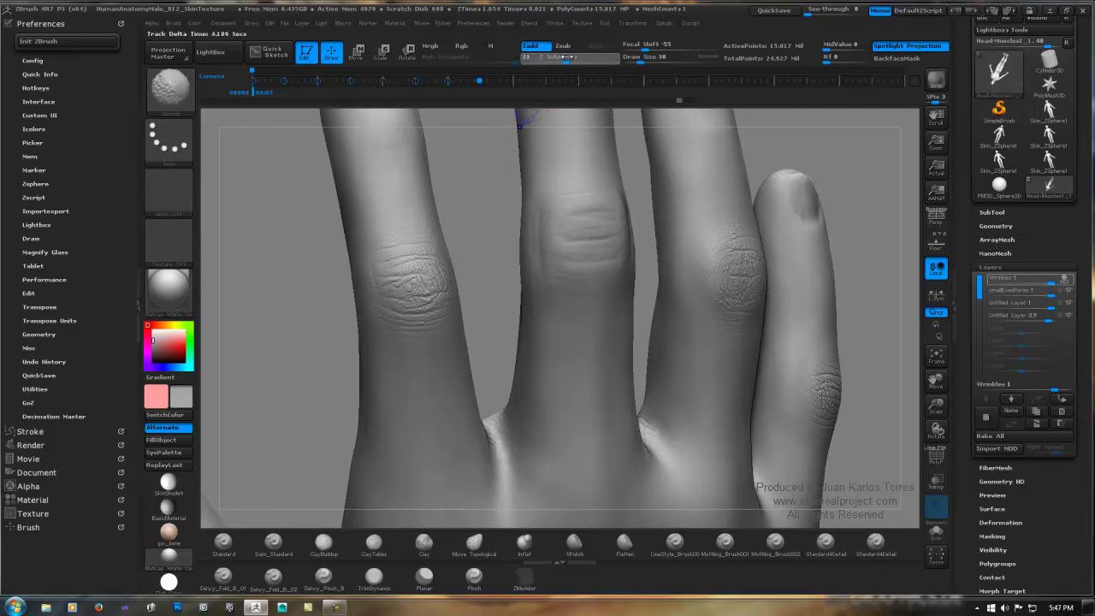
# Step: Enlarge Draw Size to 93 and soften the borders of the index finger's knuckle wrinkles
pyautogui.press('space')
pyautogui.press('shift')
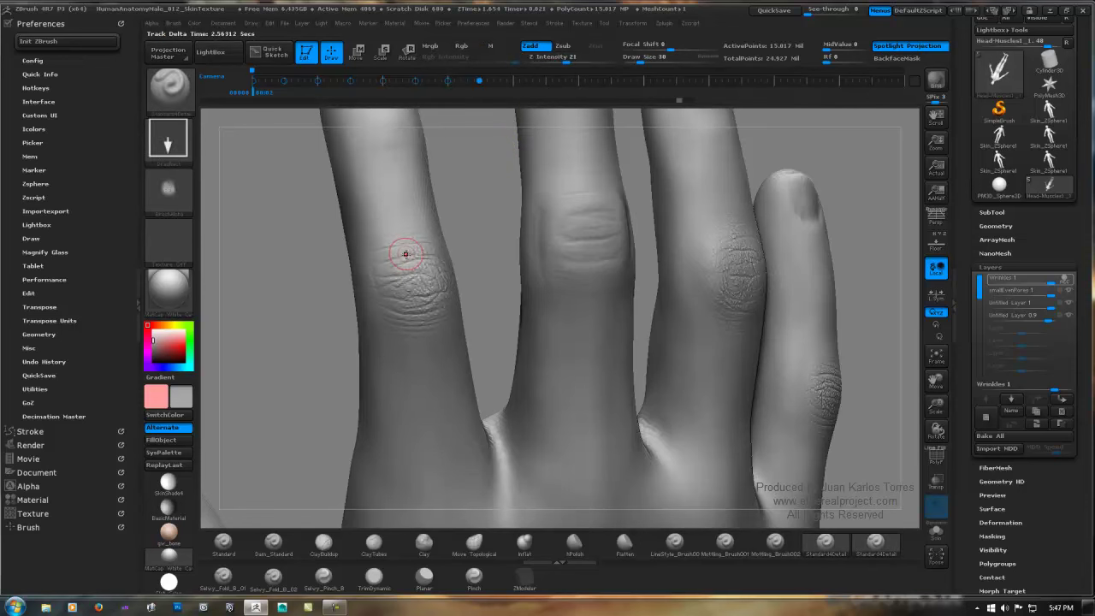
pyautogui.press('space')
pyautogui.moveTo(406, 255)
pyautogui.mouseDown()
pyautogui.moveTo(421, 256)
pyautogui.moveTo(426, 324)
pyautogui.mouseUp()
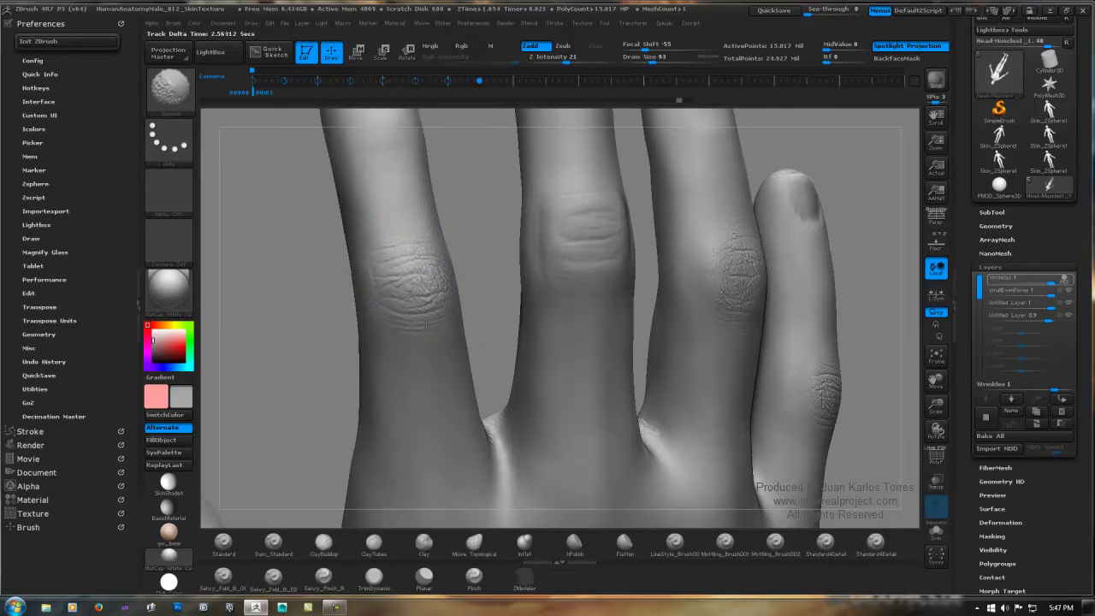
# Step: Soften the stamped wrinkles on the middle knuckles of the ring and little fingers with the Smooth brush
pyautogui.moveTo(455, 317)
pyautogui.keyDown('ctrl'); pyautogui.mouseDown(button='right')
pyautogui.moveTo(488, 236)
pyautogui.moveTo(573, 237)
pyautogui.mouseUp(button='right'); pyautogui.keyUp('ctrl')
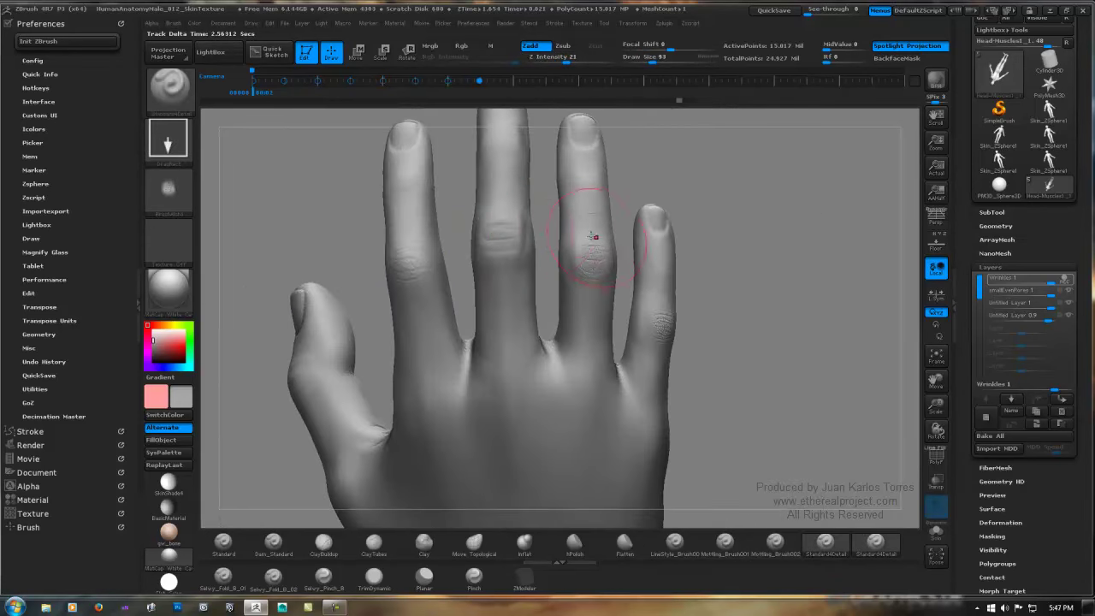
pyautogui.keyDown('shift'); pyautogui.moveTo(594, 237); pyautogui.dragTo(591, 275); pyautogui.keyUp('shift')
pyautogui.keyDown('alt'); pyautogui.moveTo(715, 263); pyautogui.dragTo(572, 246, button='right'); pyautogui.keyUp('alt')
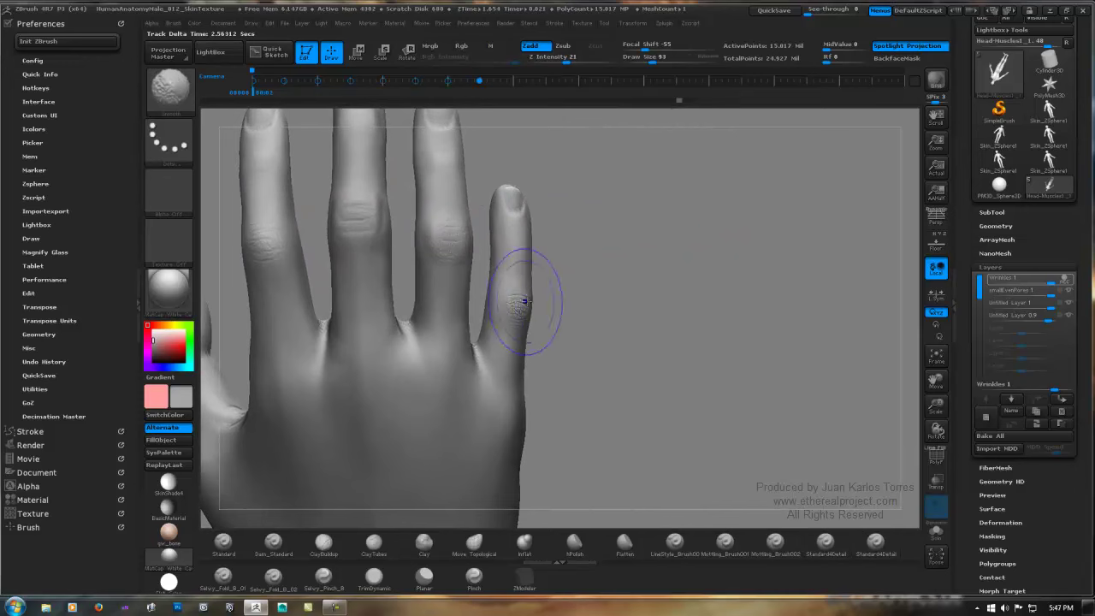
pyautogui.keyDown('shift'); pyautogui.moveTo(523, 300); pyautogui.dragTo(519, 318); pyautogui.keyUp('shift')
pyautogui.keyDown('ctrl'); pyautogui.moveTo(587, 256); pyautogui.dragTo(564, 258, button='right'); pyautogui.keyUp('ctrl')
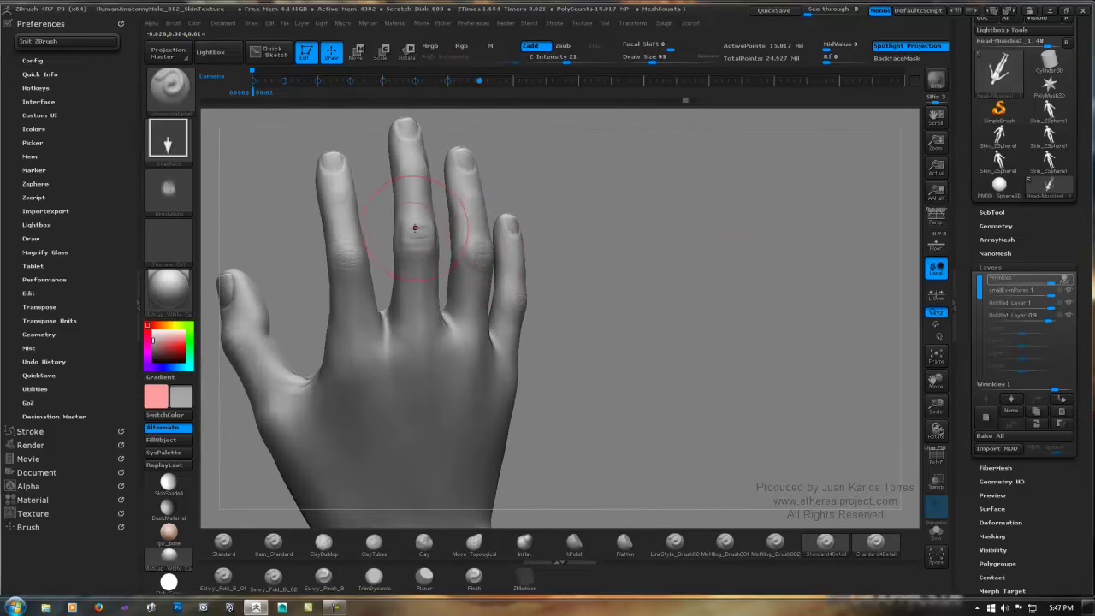
# Step: Smooth away the stray knuckle wrinkles on the palm side of the fingers
pyautogui.moveTo(408, 228)
pyautogui.mouseDown(button='right')
pyautogui.moveTo(505, 232)
pyautogui.moveTo(527, 220)
pyautogui.mouseUp(button='right')
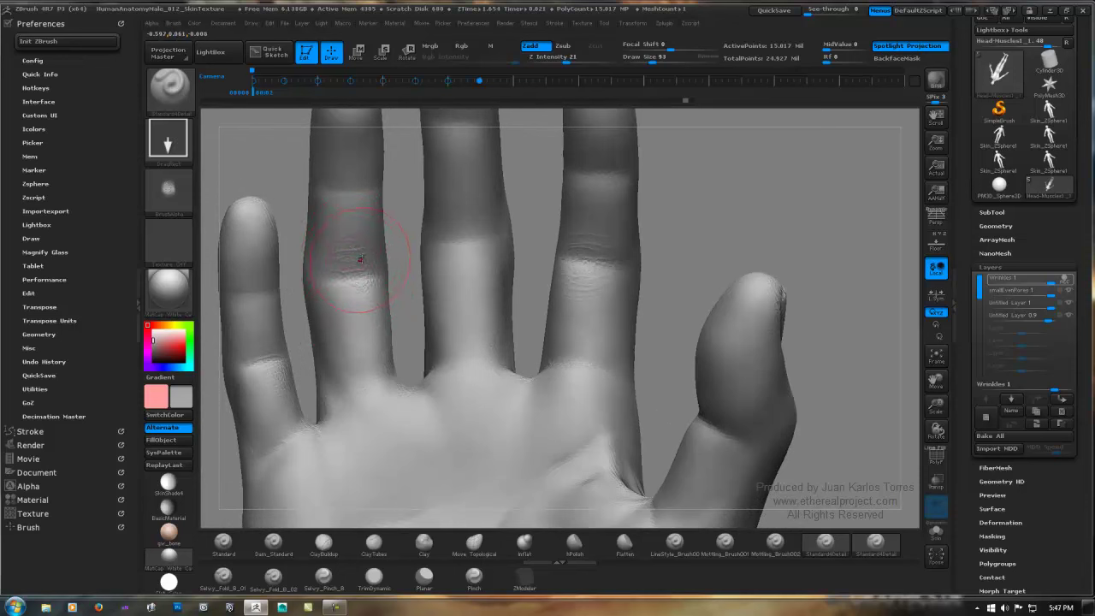
pyautogui.keyDown('shift'); pyautogui.moveTo(343, 262); pyautogui.dragTo(358, 263); pyautogui.keyUp('shift')
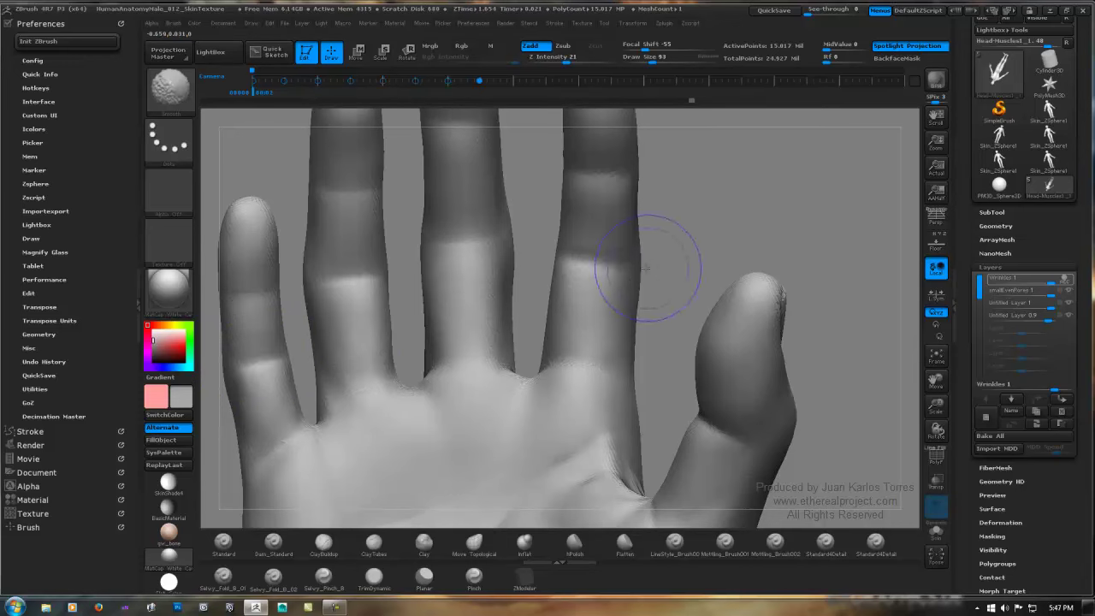
pyautogui.moveTo(647, 269)
pyautogui.keyDown('shift'); pyautogui.mouseDown(button='right')
pyautogui.moveTo(636, 247)
pyautogui.moveTo(552, 247)
pyautogui.moveTo(520, 225)
pyautogui.moveTo(582, 219)
pyautogui.mouseUp(button='right'); pyautogui.keyUp('shift')
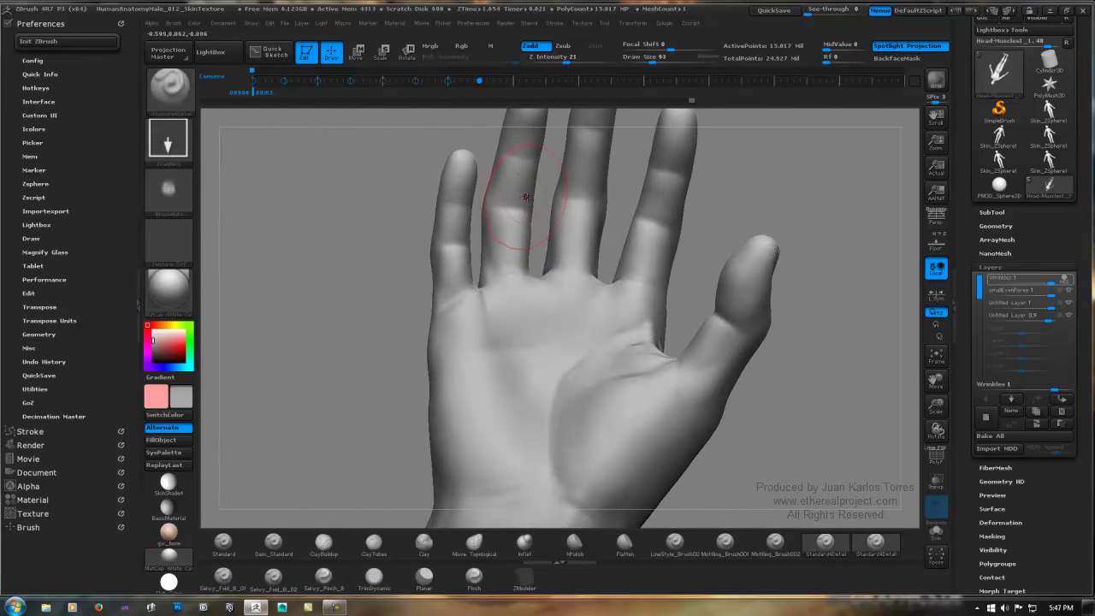
# Step: Turn on BackfaceMask in the stamping brush's Auto Masking settings
pyautogui.keyDown('alt'); pyautogui.moveTo(523, 199); pyautogui.dragTo(465, 290, button='right'); pyautogui.keyUp('alt')
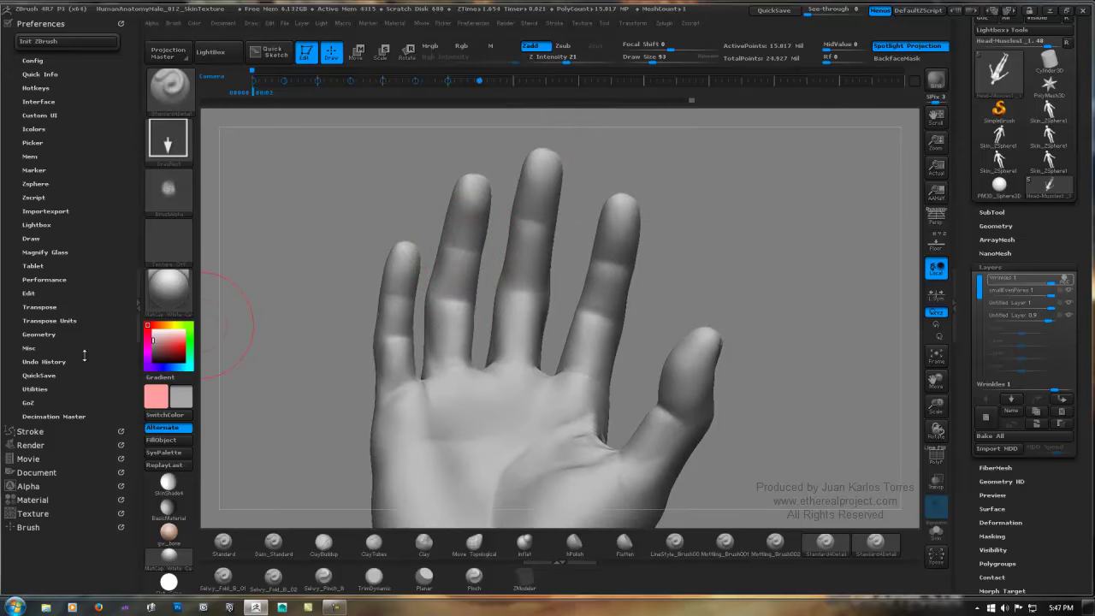
pyautogui.click(34, 527)
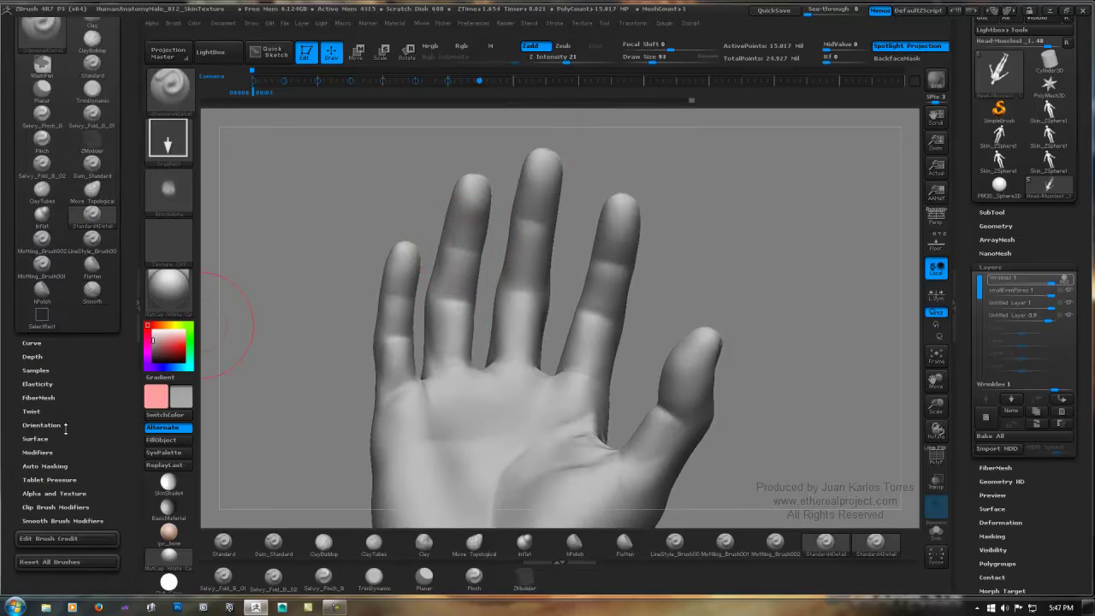
pyautogui.click(54, 467)
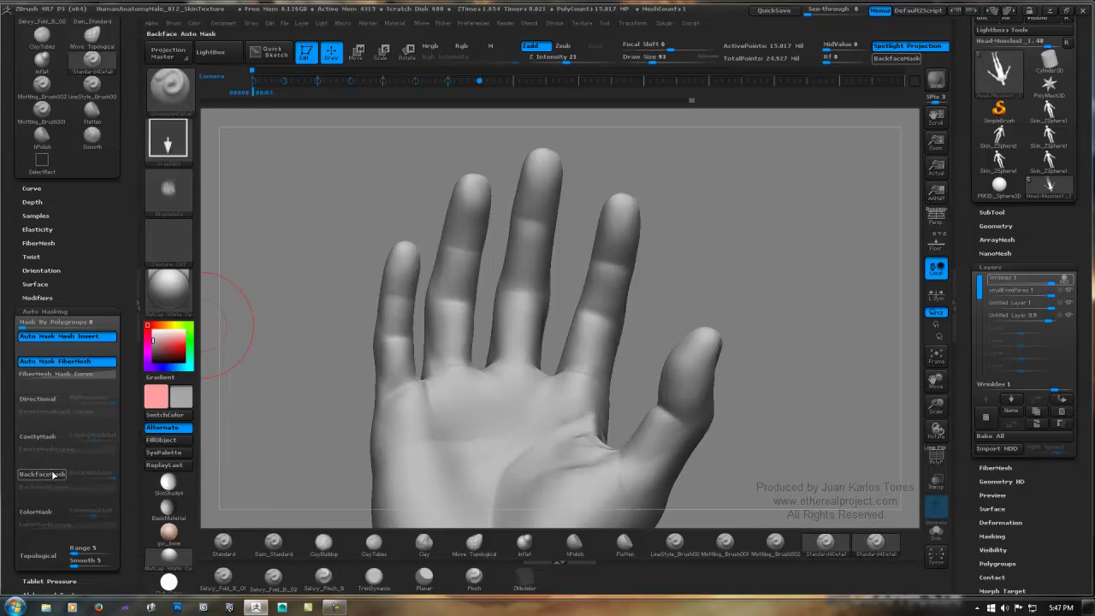
pyautogui.click(55, 475)
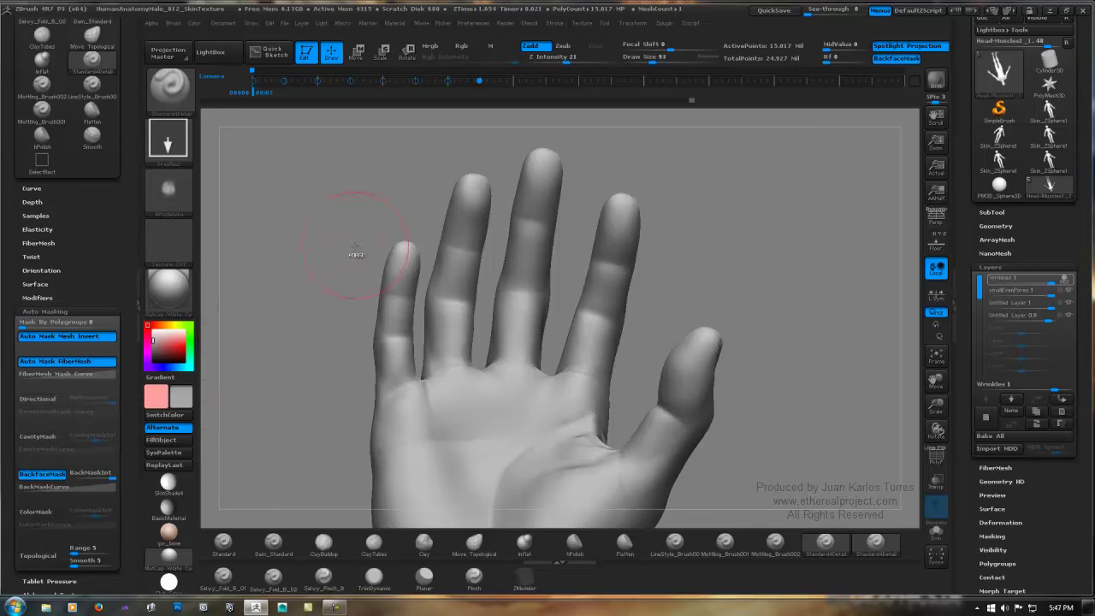
# Step: Switch to the LineStyle brush, reduce Draw Size to 30 and frame the palm side of the index finger's joints
pyautogui.moveTo(355, 245)
pyautogui.keyDown('ctrl'); pyautogui.mouseDown(button='right')
pyautogui.moveTo(445, 229)
pyautogui.moveTo(420, 209)
pyautogui.moveTo(463, 188)
pyautogui.mouseUp(button='right'); pyautogui.keyUp('ctrl')
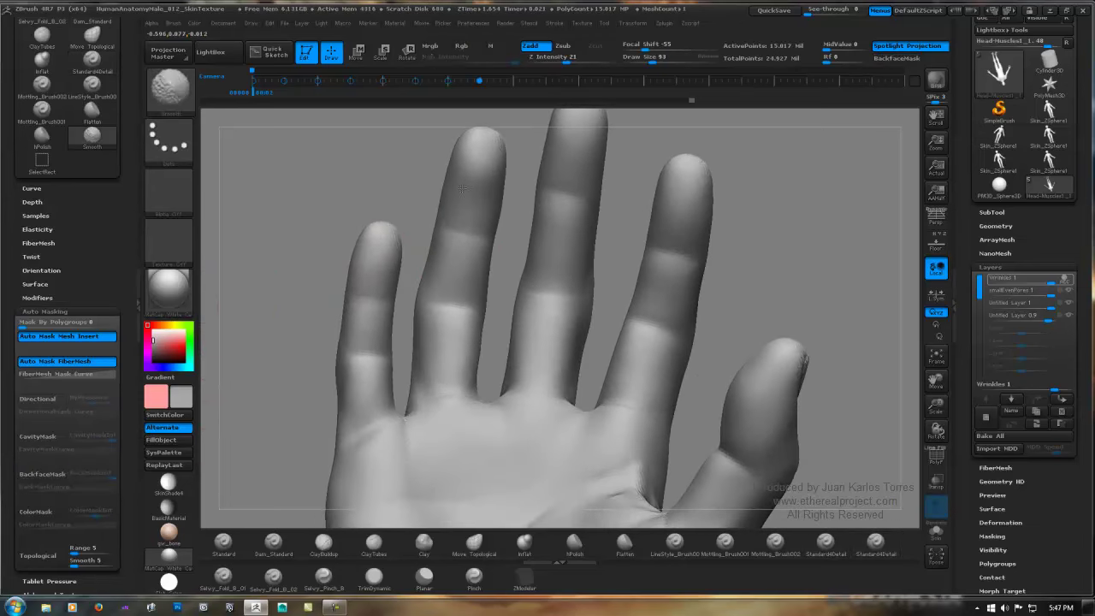
pyautogui.keyDown('ctrl'); pyautogui.moveTo(479, 238); pyautogui.dragTo(458, 248, button='right'); pyautogui.keyUp('ctrl')
pyautogui.moveTo(548, 257)
pyautogui.mouseDown(button='right')
pyautogui.moveTo(513, 260)
pyautogui.moveTo(557, 263)
pyautogui.mouseUp(button='right')
pyautogui.click(278, 547)
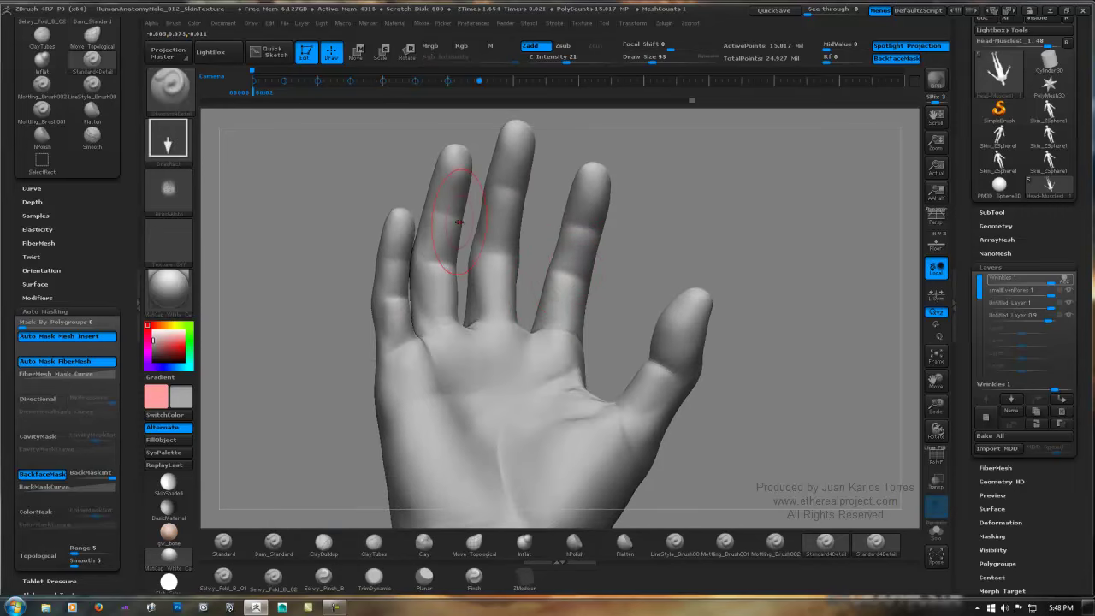
pyautogui.click(681, 544)
pyautogui.keyDown('ctrl'); pyautogui.moveTo(557, 310); pyautogui.dragTo(719, 275, button='right'); pyautogui.keyUp('ctrl')
pyautogui.keyDown('alt'); pyautogui.moveTo(592, 240); pyautogui.dragTo(576, 296, button='right'); pyautogui.keyUp('alt')
pyautogui.press('space')
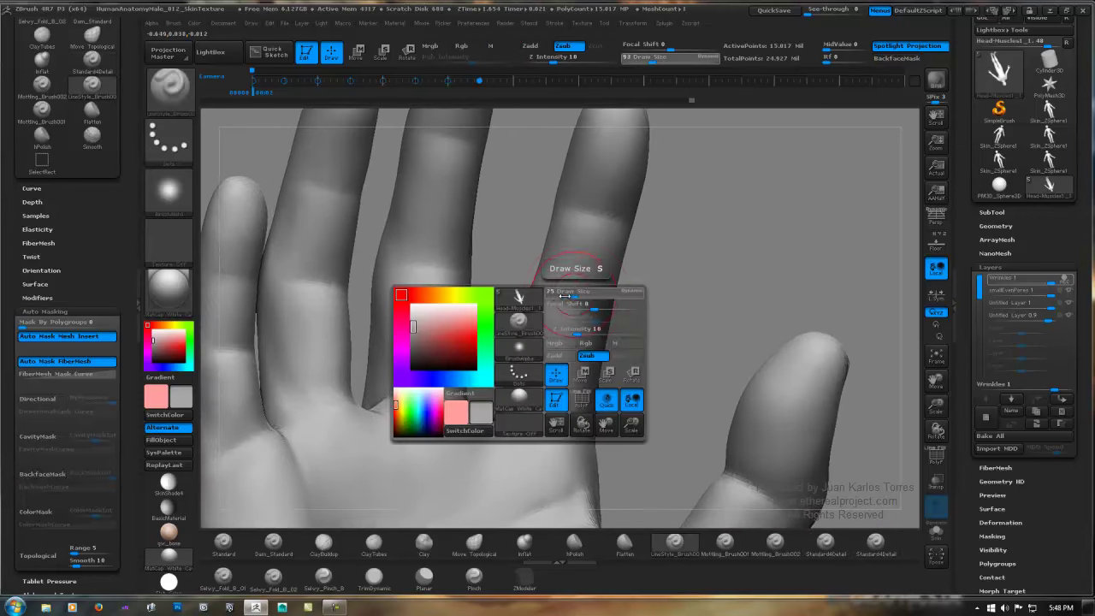
pyautogui.moveTo(577, 296); pyautogui.dragTo(564, 298)
pyautogui.moveTo(583, 299); pyautogui.dragTo(548, 295, button='right')
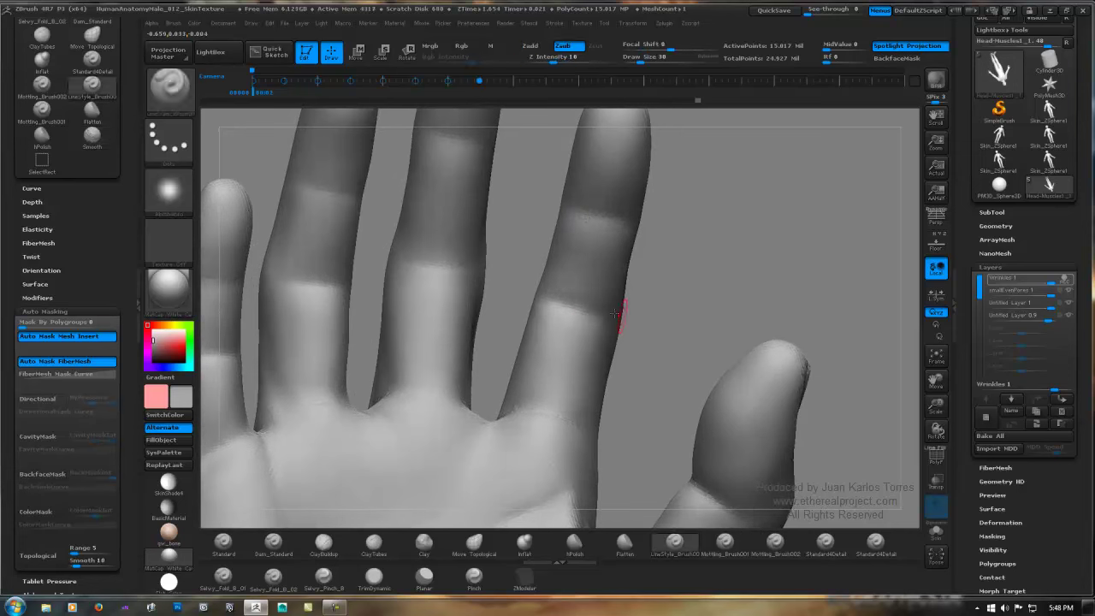
pyautogui.keyDown('ctrl'); pyautogui.moveTo(557, 296); pyautogui.dragTo(571, 310, button='right'); pyautogui.keyUp('ctrl')
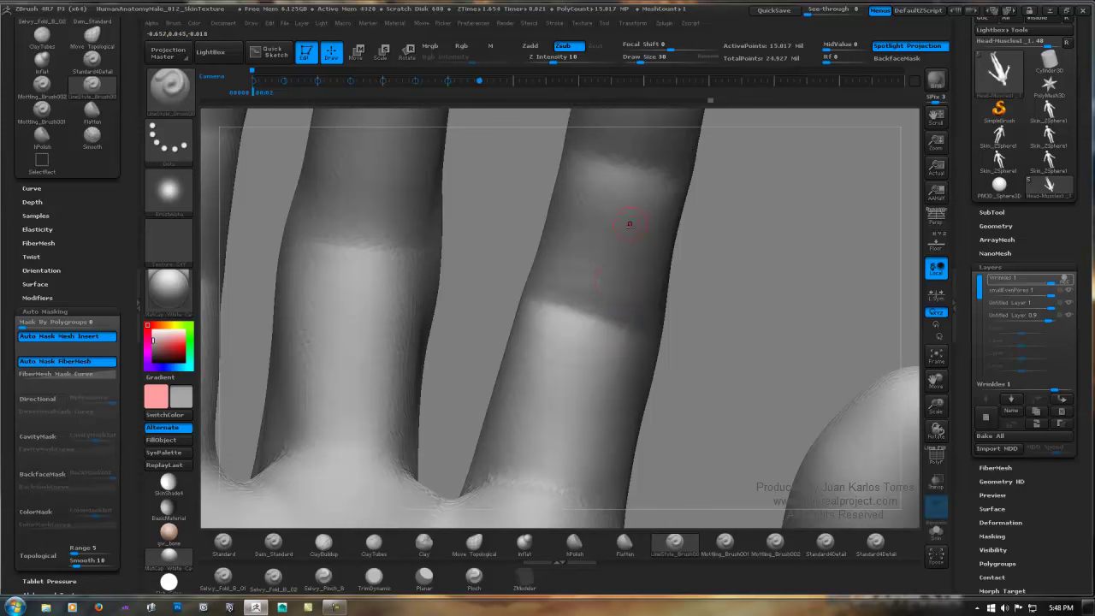
# Step: Set the LineStyle brush's Z Intensity to 15 and Draw Size to 20, and undo the last stroke
pyautogui.click(558, 59)
pyautogui.write('15')
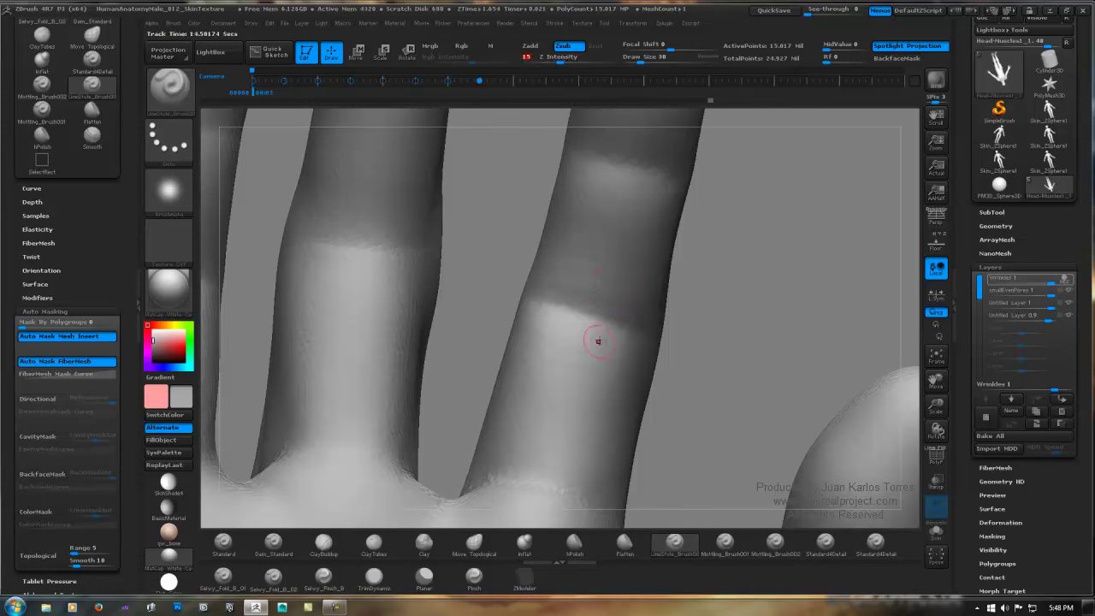
pyautogui.press('space')
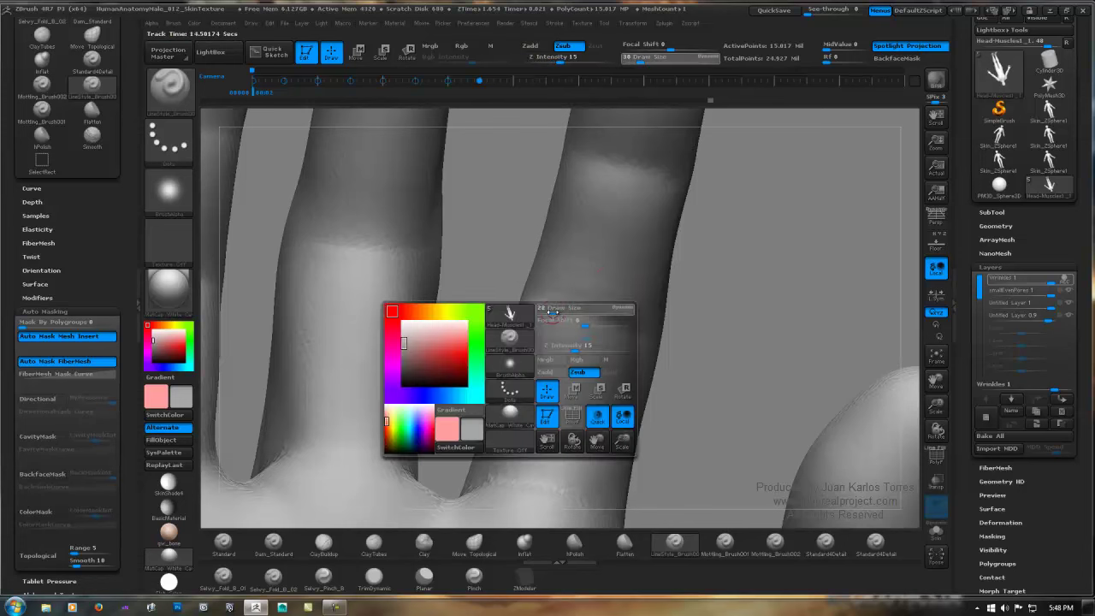
pyautogui.moveTo(552, 313); pyautogui.dragTo(592, 316)
pyautogui.hotkey('ctrl', 'z')
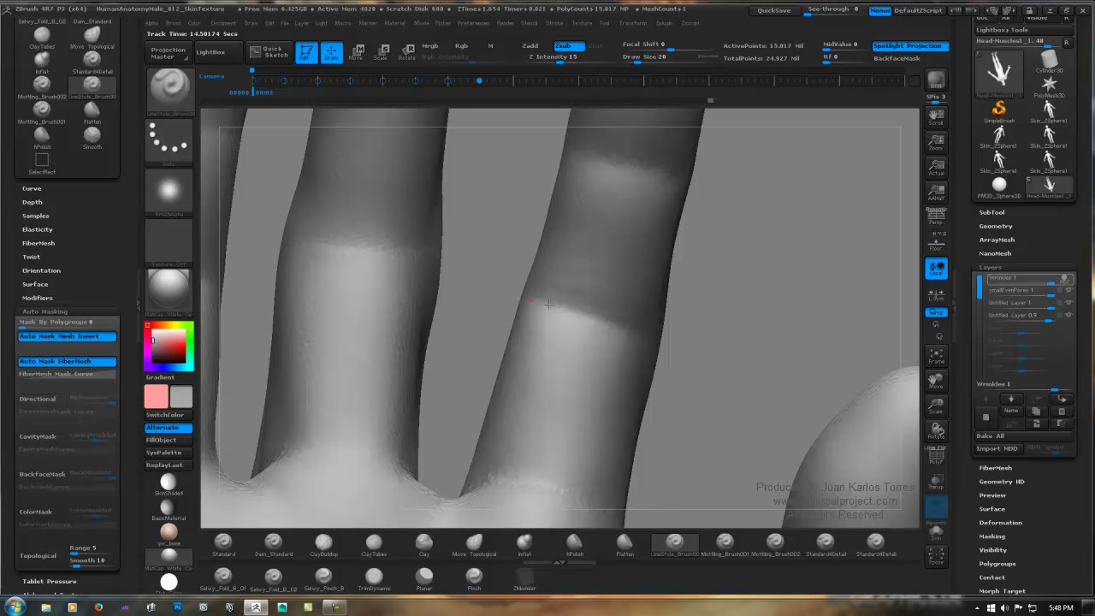
# Step: Carve fine crease lines along the index finger's middle joint on the palm side, extending them around both sides
pyautogui.moveTo(580, 309); pyautogui.dragTo(664, 342)
pyautogui.moveTo(535, 306); pyautogui.dragTo(637, 328)
pyautogui.moveTo(544, 305); pyautogui.dragTo(561, 302, button='right')
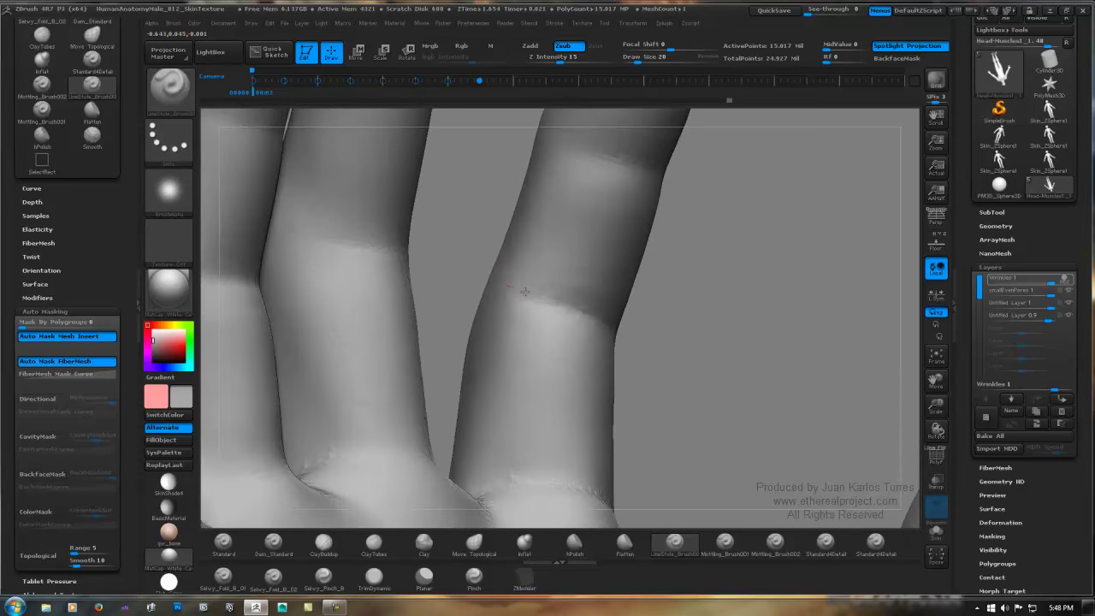
pyautogui.moveTo(525, 292); pyautogui.dragTo(542, 303)
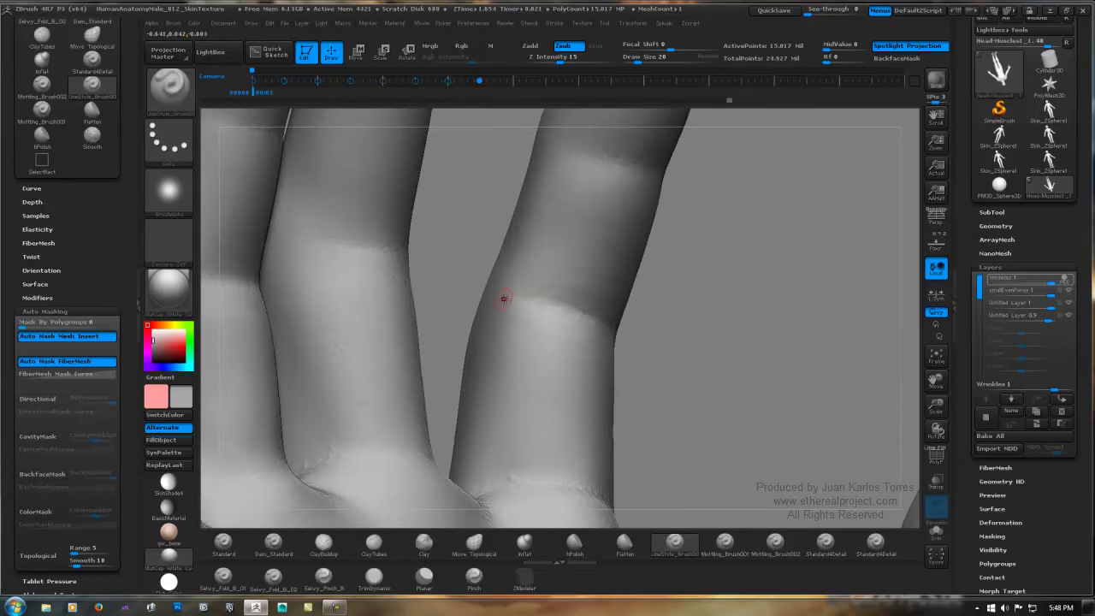
pyautogui.moveTo(562, 301); pyautogui.dragTo(665, 322, button='right')
pyautogui.moveTo(677, 328); pyautogui.dragTo(692, 326)
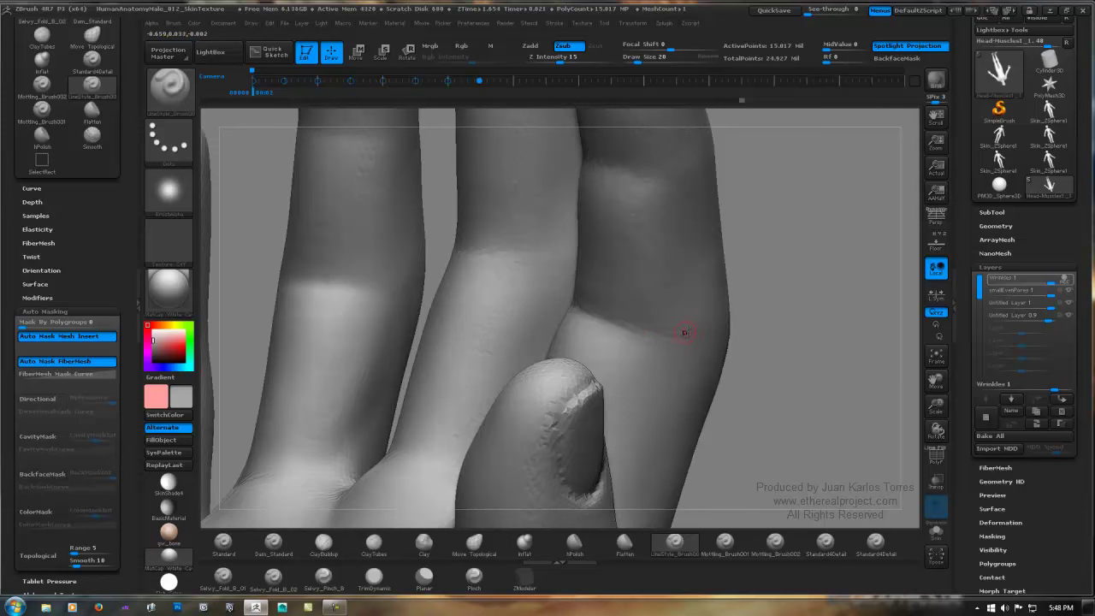
# Step: Carve a crease line across the palm side of the index finger's joint nearest the fingertip
pyautogui.keyDown('alt'); pyautogui.moveTo(668, 290); pyautogui.dragTo(669, 369, button='right'); pyautogui.keyUp('alt')
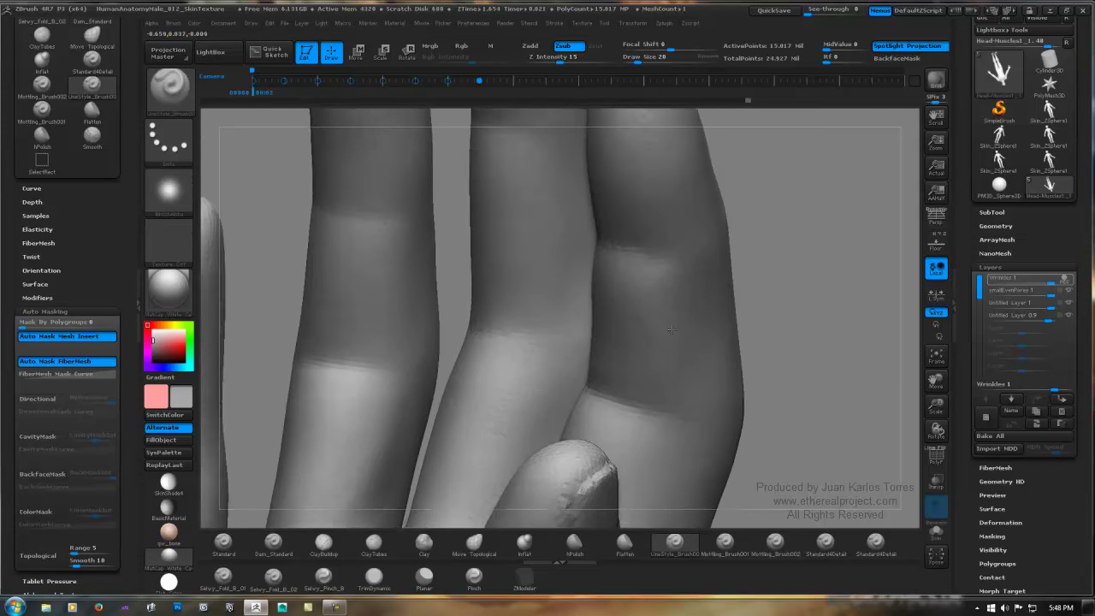
pyautogui.moveTo(606, 237); pyautogui.dragTo(692, 281, button='right')
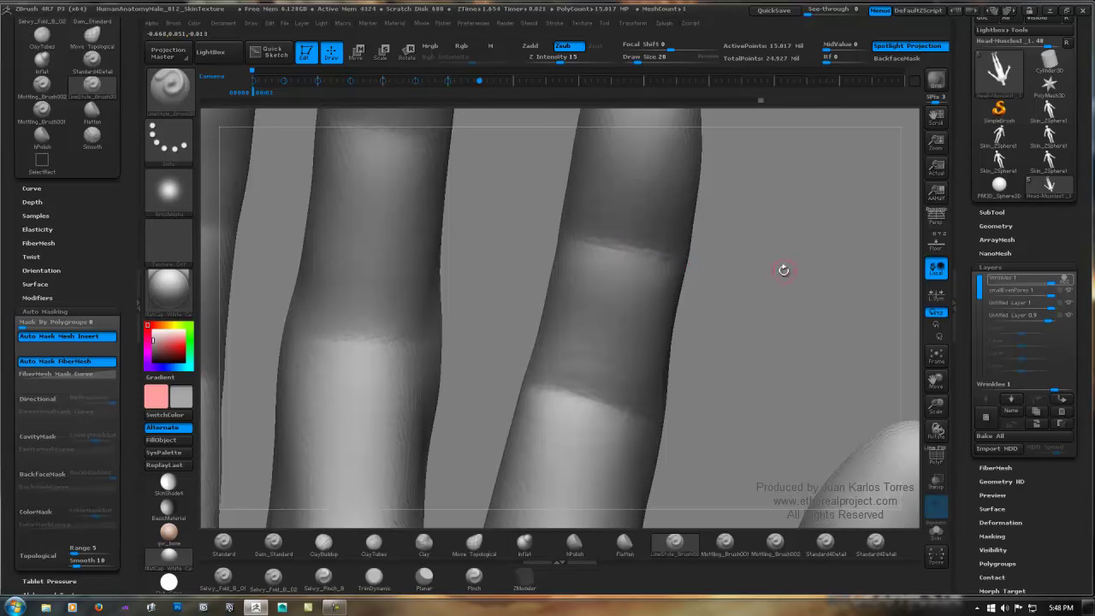
pyautogui.moveTo(710, 288)
pyautogui.keyDown('ctrl'); pyautogui.mouseDown(button='right')
pyautogui.moveTo(686, 286)
pyautogui.moveTo(709, 301)
pyautogui.moveTo(673, 305)
pyautogui.moveTo(707, 308)
pyautogui.mouseUp(button='right'); pyautogui.keyUp('ctrl')
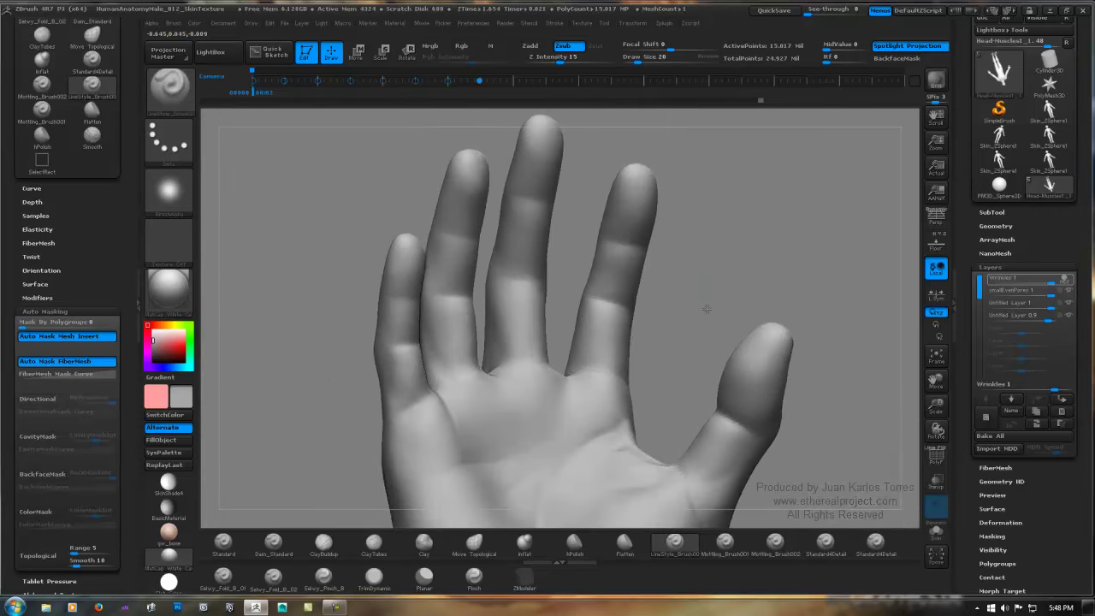
# Step: Set Draw Size to 86 and the Smooth brush's Z Intensity to 100, and smooth the rough skin at the index finger's palm-side base
pyautogui.moveTo(640, 354)
pyautogui.keyDown('alt'); pyautogui.mouseDown(button='right')
pyautogui.moveTo(618, 277)
pyautogui.moveTo(565, 296)
pyautogui.moveTo(648, 299)
pyautogui.mouseUp(button='right'); pyautogui.keyUp('alt')
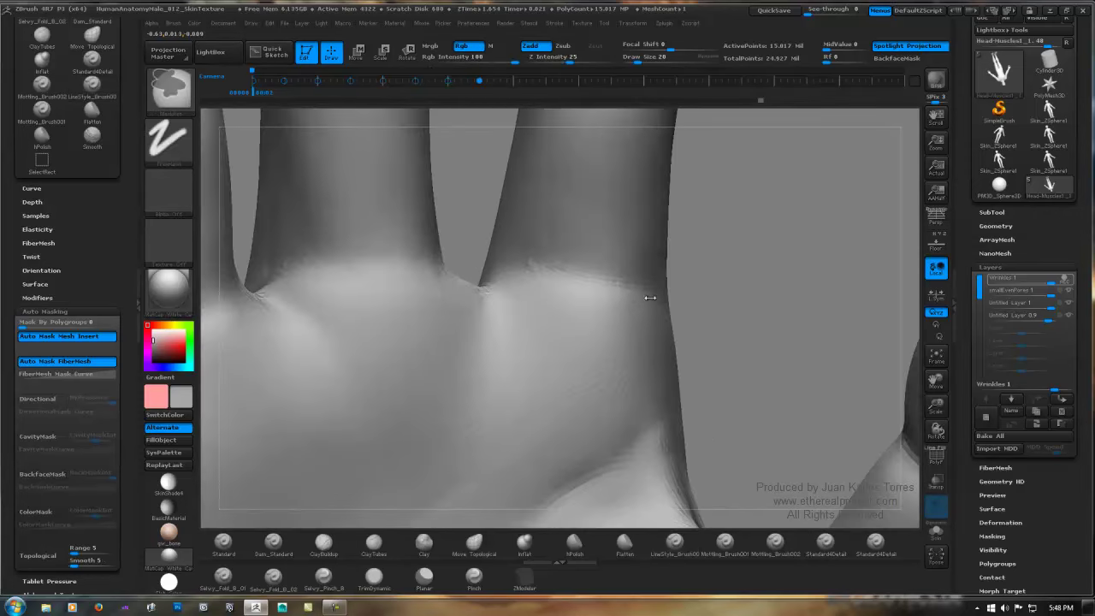
pyautogui.press('space')
pyautogui.moveTo(594, 286); pyautogui.dragTo(602, 286)
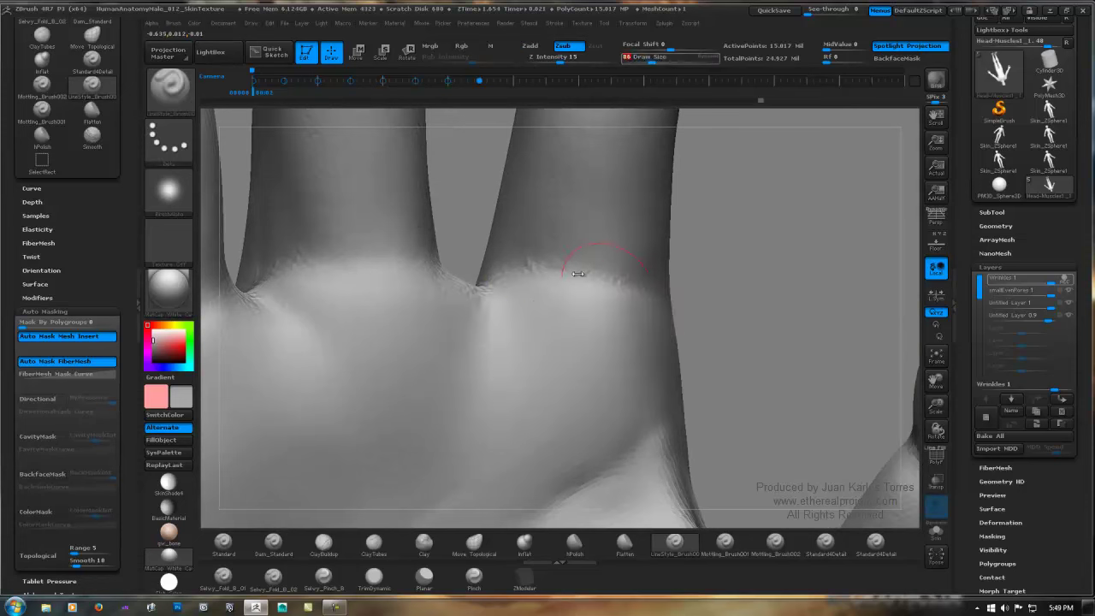
pyautogui.keyDown('shift'); pyautogui.moveTo(538, 267); pyautogui.dragTo(517, 271); pyautogui.keyUp('shift')
pyautogui.keyDown('shift'); pyautogui.moveTo(637, 286); pyautogui.dragTo(630, 288); pyautogui.keyUp('shift')
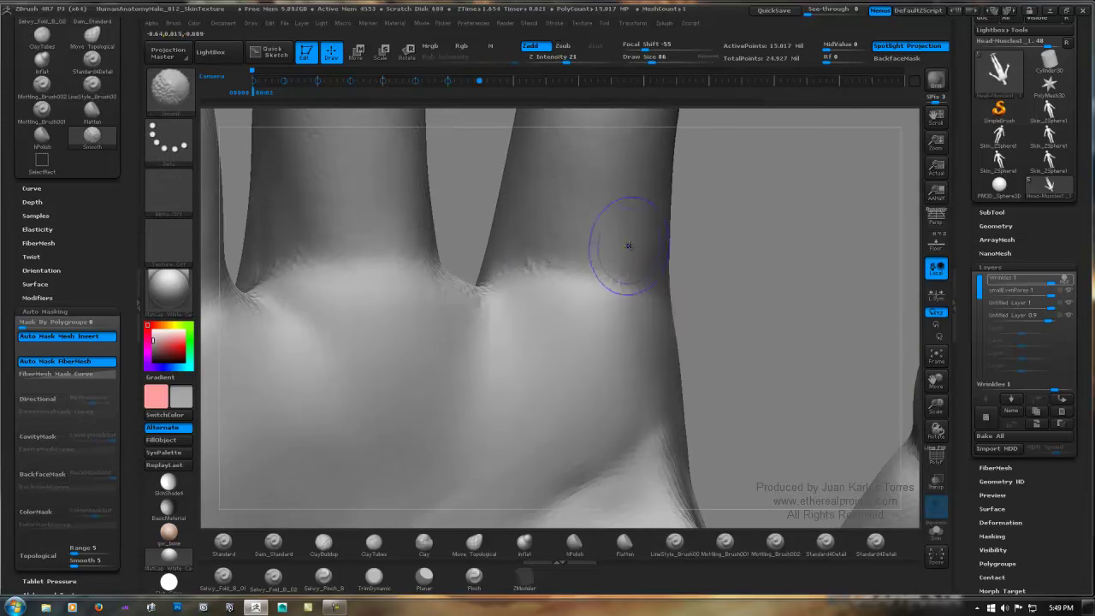
pyautogui.keyDown('shift'); pyautogui.moveTo(570, 60); pyautogui.dragTo(623, 56); pyautogui.keyUp('shift')
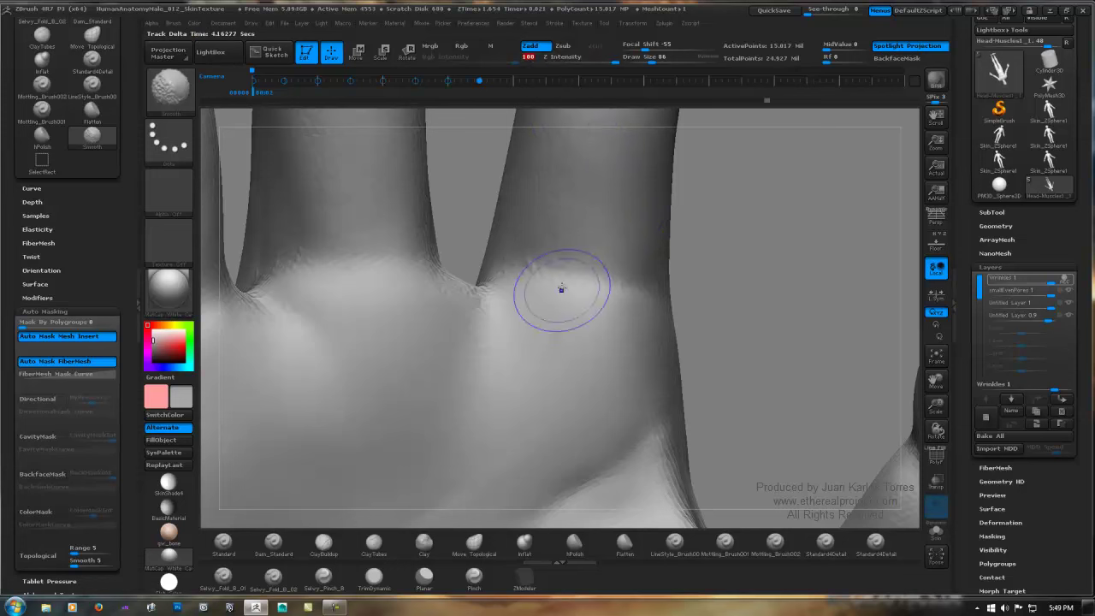
pyautogui.keyDown('shift'); pyautogui.moveTo(527, 272); pyautogui.dragTo(642, 295); pyautogui.keyUp('shift')
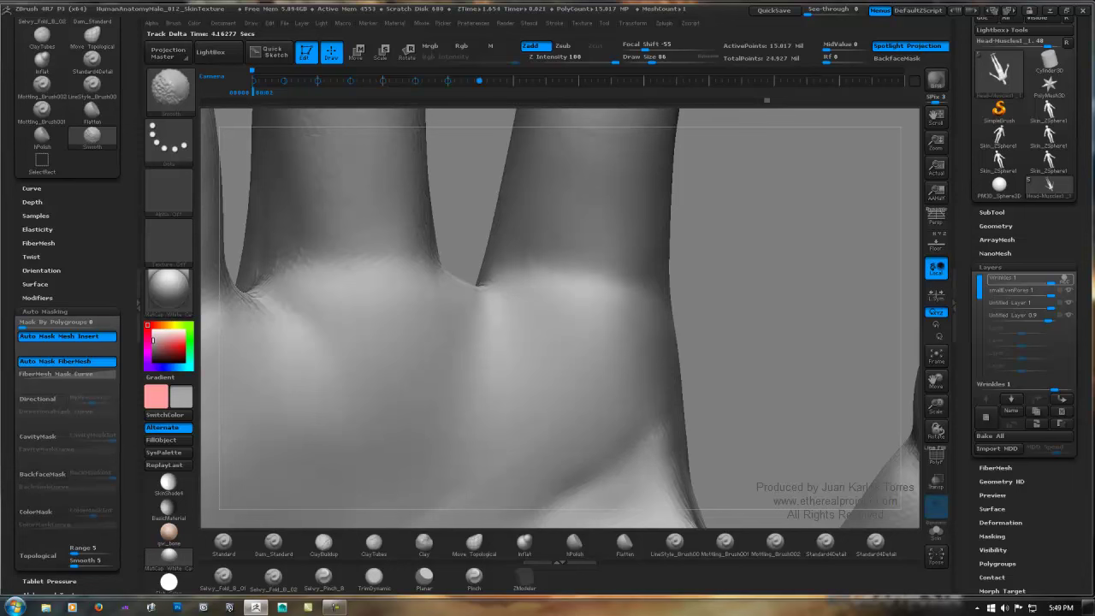
pyautogui.keyDown('shift'); pyautogui.moveTo(473, 289); pyautogui.dragTo(484, 287); pyautogui.keyUp('shift')
# Step: Smooth the palm side of the index finger's lower and middle segments around the middle joint
pyautogui.keyDown('alt'); pyautogui.moveTo(560, 249); pyautogui.dragTo(514, 428, button='right'); pyautogui.keyUp('alt')
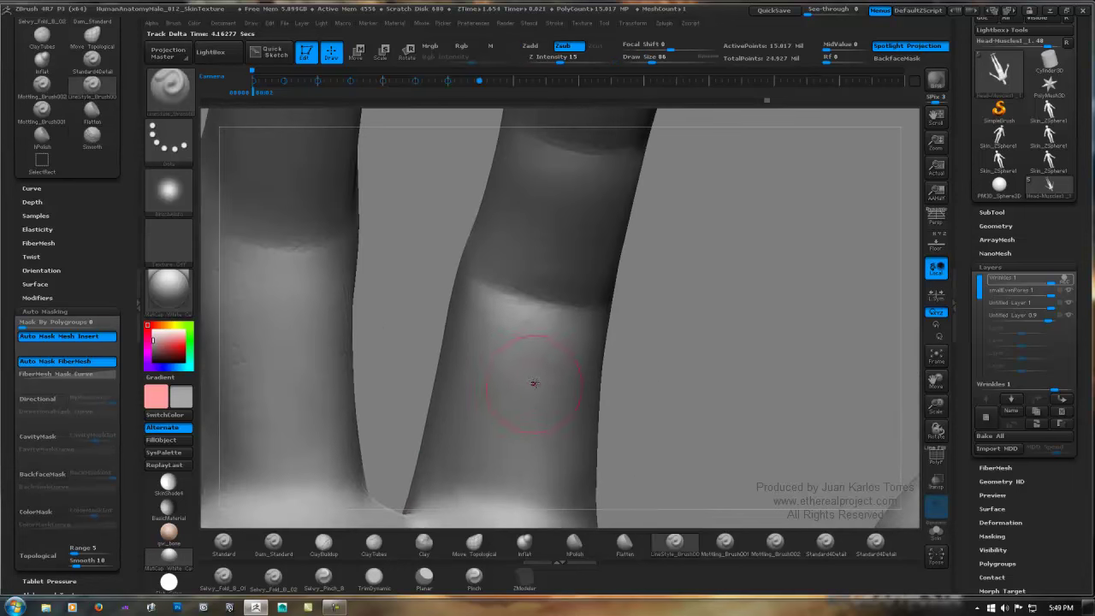
pyautogui.keyDown('shift'); pyautogui.moveTo(518, 399); pyautogui.dragTo(579, 378); pyautogui.keyUp('shift')
pyautogui.moveTo(557, 252); pyautogui.dragTo(557, 220, button='right')
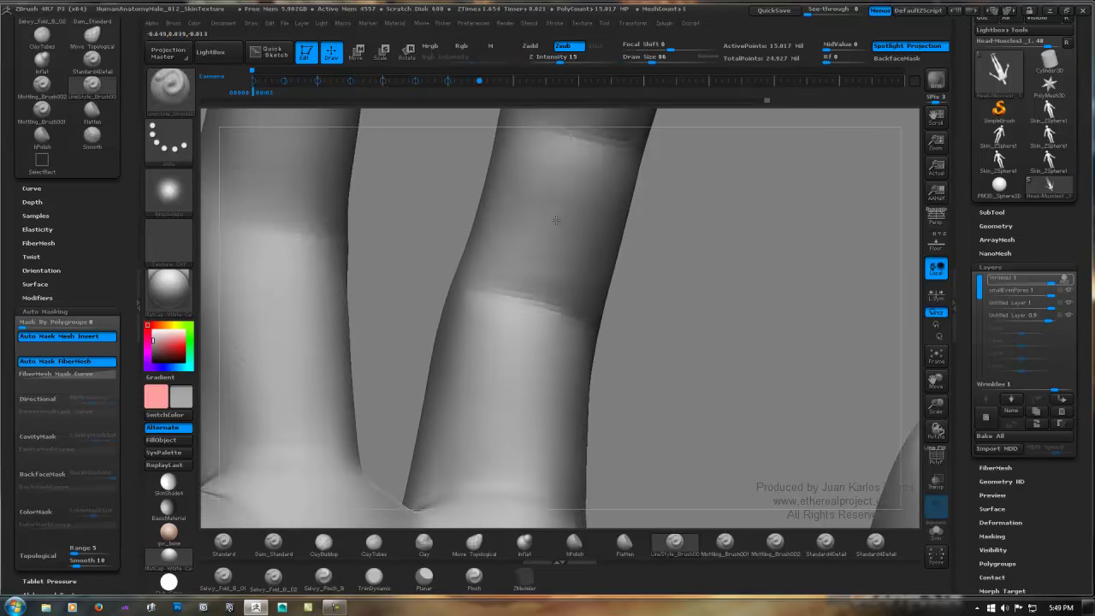
pyautogui.keyDown('shift'); pyautogui.moveTo(553, 190); pyautogui.dragTo(523, 184); pyautogui.keyUp('shift')
pyautogui.keyDown('shift'); pyautogui.moveTo(513, 232); pyautogui.dragTo(497, 321); pyautogui.keyUp('shift')
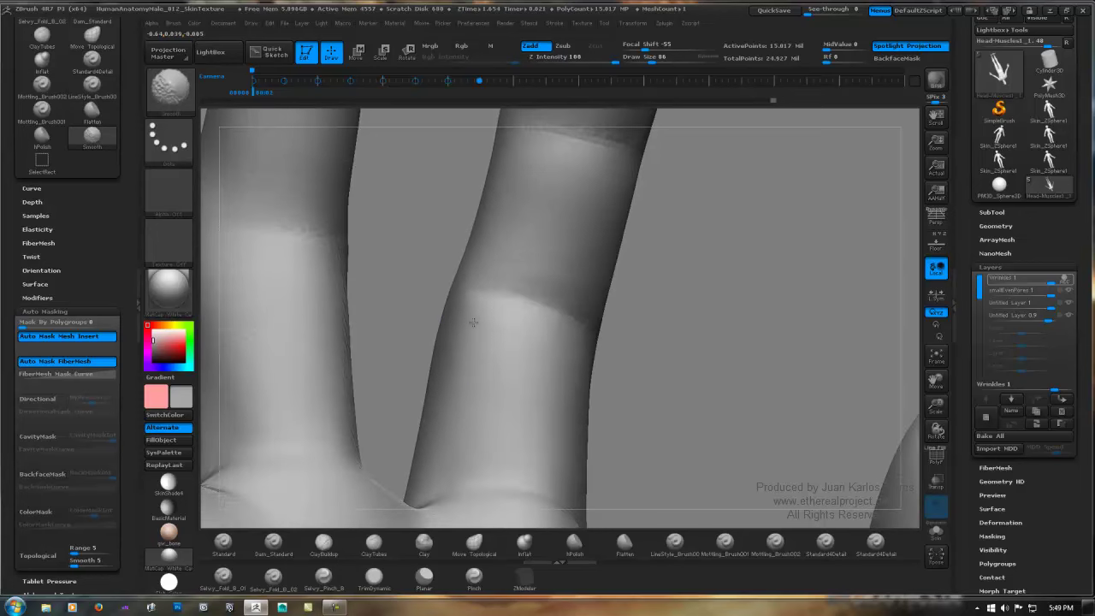
# Step: Smooth the index fingertip's pad and the palm-side crease of the joint nearest the tip
pyautogui.moveTo(618, 372)
pyautogui.keyDown('ctrl'); pyautogui.mouseDown(button='right')
pyautogui.moveTo(605, 306)
pyautogui.moveTo(560, 244)
pyautogui.mouseUp(button='right'); pyautogui.keyUp('ctrl')
pyautogui.moveTo(515, 190)
pyautogui.keyDown('alt'); pyautogui.mouseDown(button='right')
pyautogui.moveTo(510, 300)
pyautogui.moveTo(525, 347)
pyautogui.mouseUp(button='right'); pyautogui.keyUp('alt')
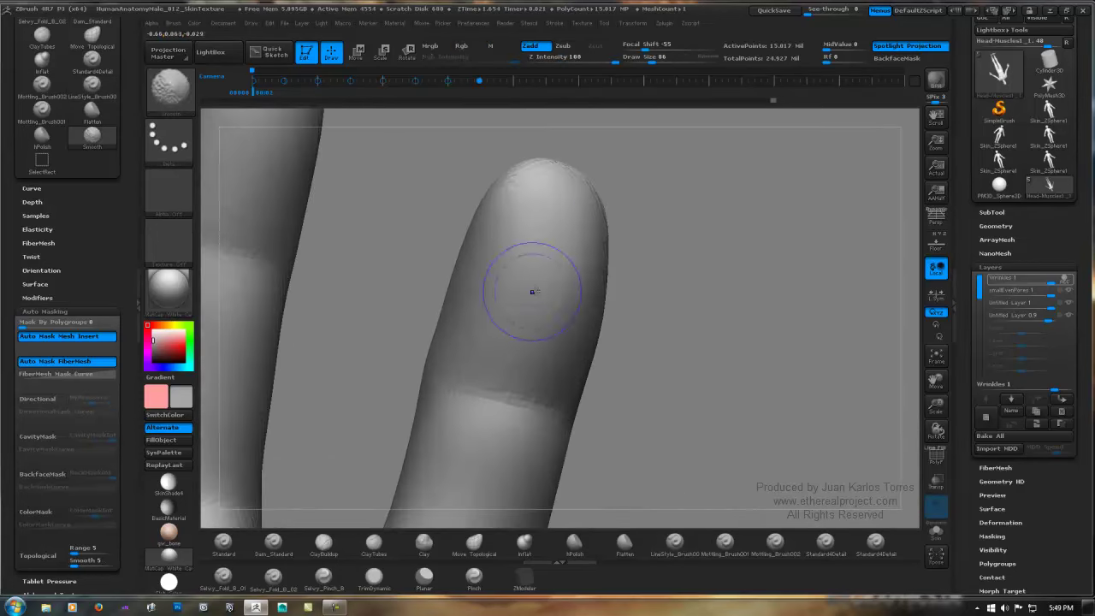
pyautogui.keyDown('shift'); pyautogui.moveTo(533, 291); pyautogui.dragTo(521, 318); pyautogui.keyUp('shift')
pyautogui.keyDown('shift'); pyautogui.moveTo(552, 280); pyautogui.dragTo(552, 291); pyautogui.keyUp('shift')
pyautogui.keyDown('alt'); pyautogui.moveTo(550, 366); pyautogui.dragTo(562, 259, button='right'); pyautogui.keyUp('alt')
pyautogui.moveTo(476, 298)
pyautogui.keyDown('shift'); pyautogui.mouseDown()
pyautogui.moveTo(599, 303)
pyautogui.moveTo(540, 302)
pyautogui.mouseUp(); pyautogui.keyUp('shift')
pyautogui.keyDown('alt'); pyautogui.moveTo(572, 360); pyautogui.dragTo(608, 284, button='right'); pyautogui.keyUp('alt')
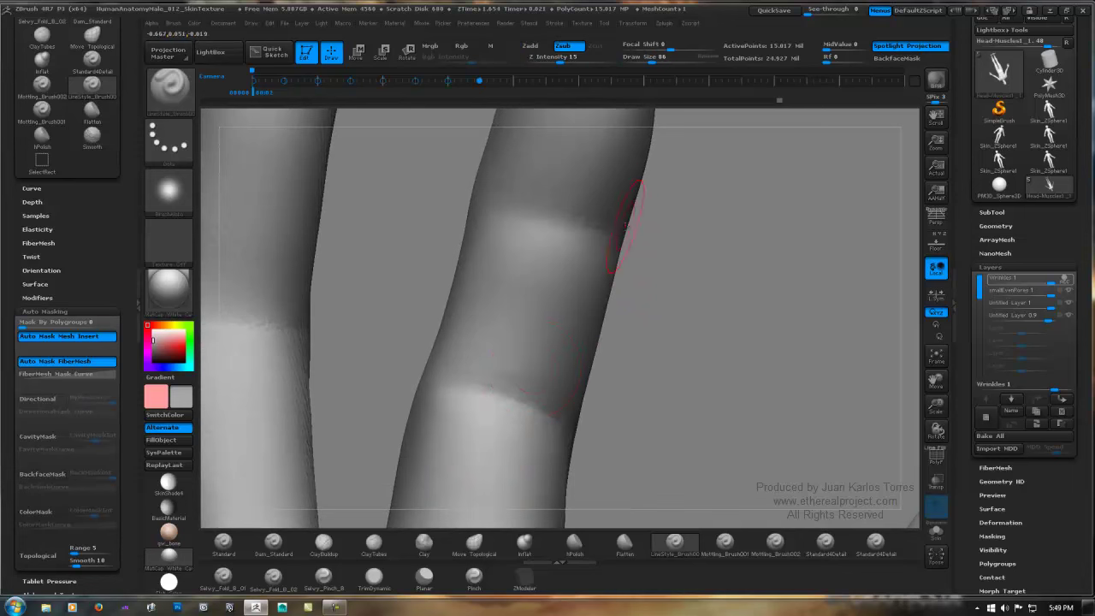
# Step: Set the LineStyle brush's Draw Size to 24 and carve fine creases across the index finger's two upper joints on the palm side
pyautogui.press('space')
pyautogui.moveTo(592, 308); pyautogui.dragTo(579, 308)
pyautogui.moveTo(612, 226); pyautogui.dragTo(645, 224, button='right')
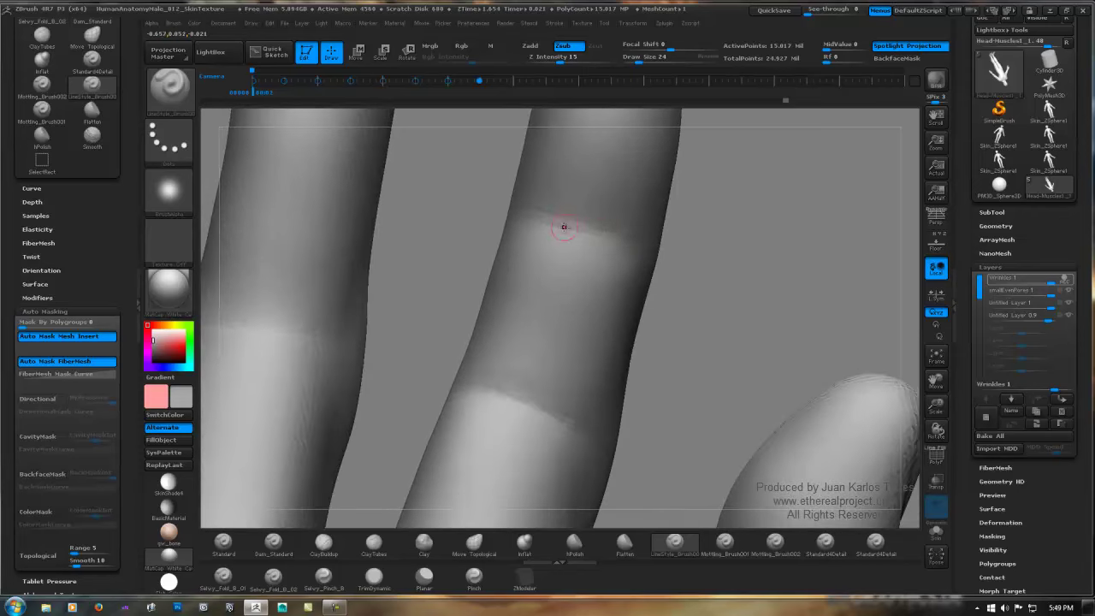
pyautogui.moveTo(572, 218)
pyautogui.mouseDown(button='right')
pyautogui.moveTo(627, 240)
pyautogui.moveTo(693, 246)
pyautogui.mouseUp(button='right')
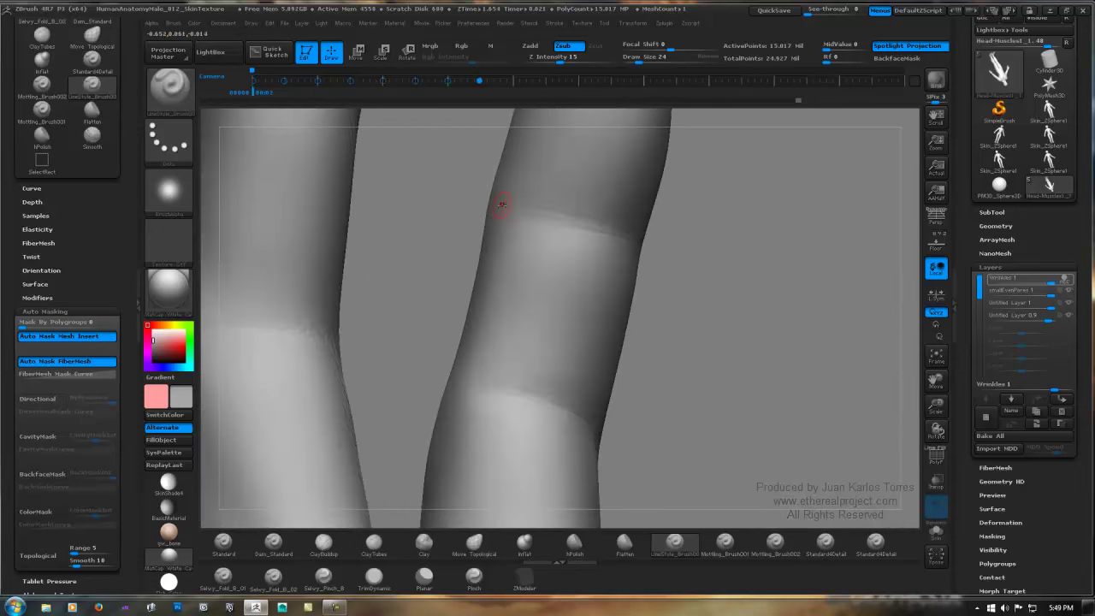
pyautogui.moveTo(567, 316); pyautogui.dragTo(477, 263, button='right')
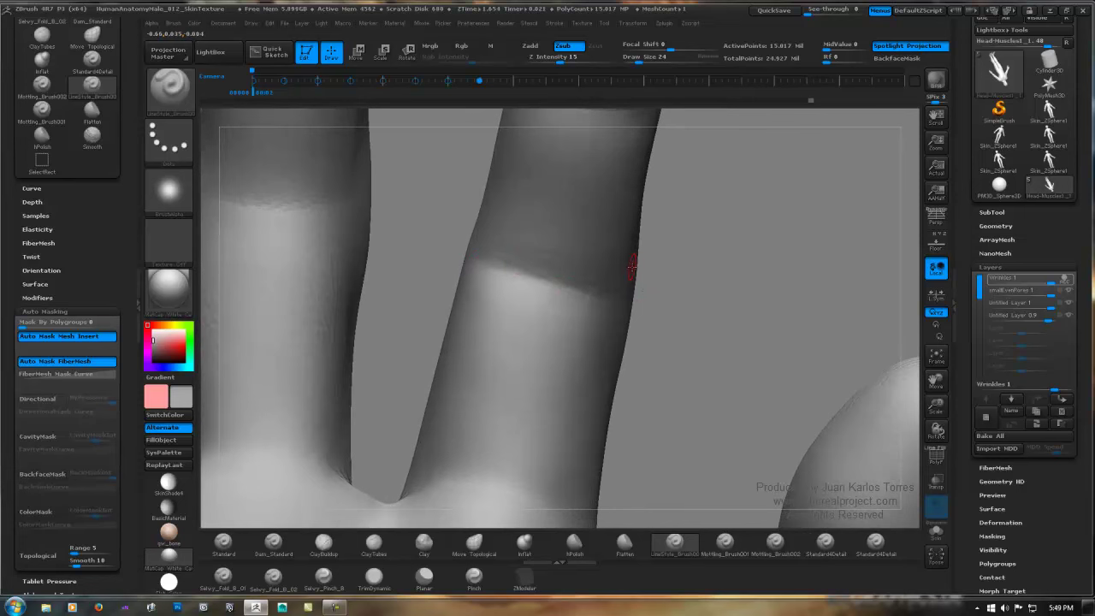
# Step: Carve a crease where the index finger meets the palm and soften it with the Smooth brush
pyautogui.moveTo(574, 298); pyautogui.dragTo(530, 297, button='right')
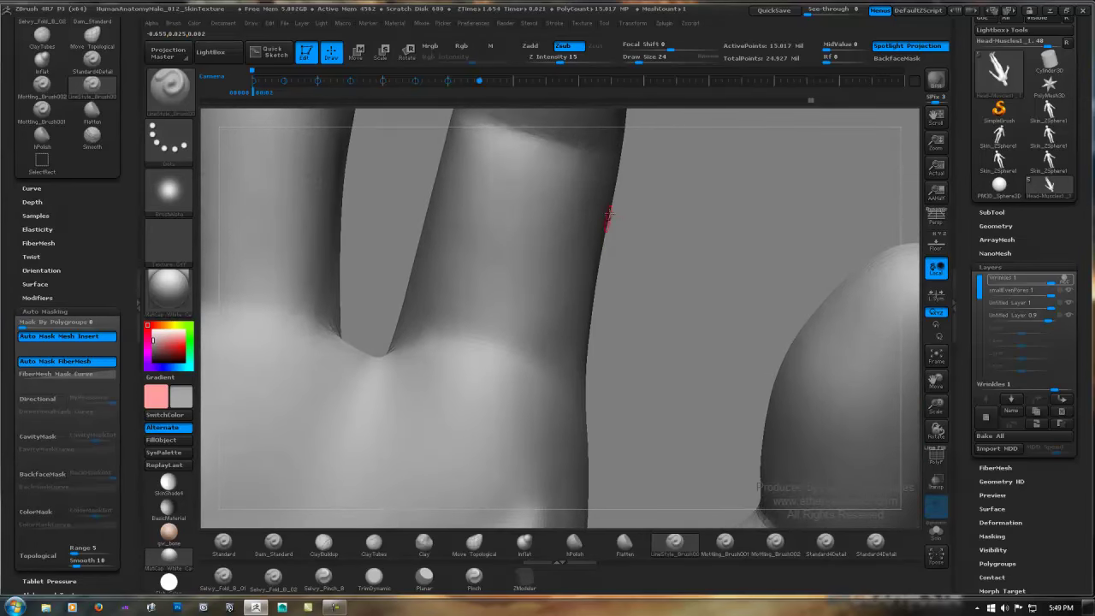
pyautogui.moveTo(495, 357); pyautogui.dragTo(495, 369, button='right')
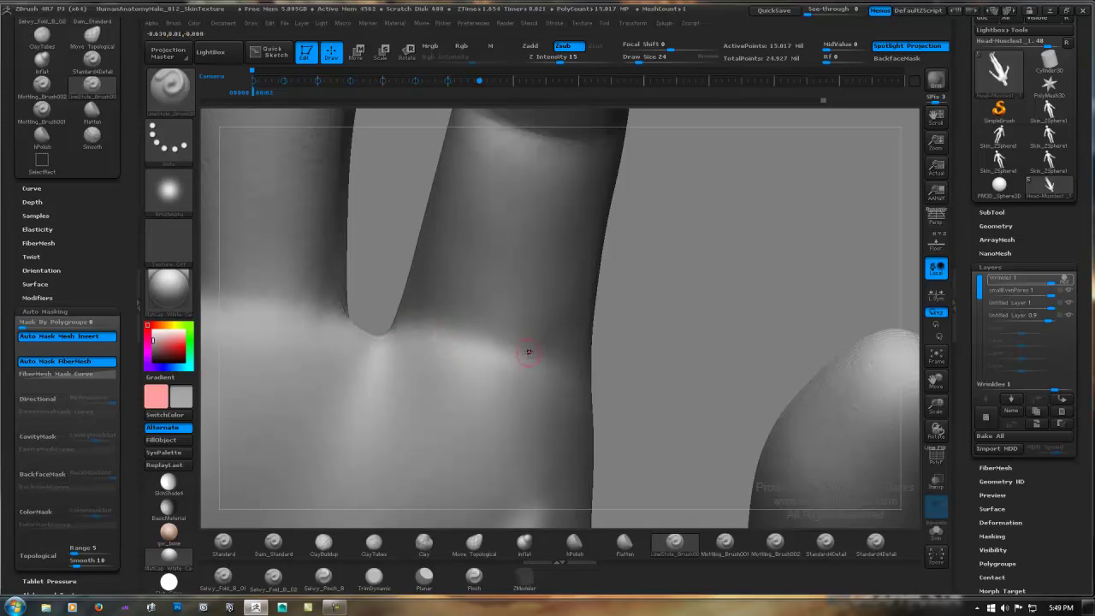
pyautogui.press('shift')
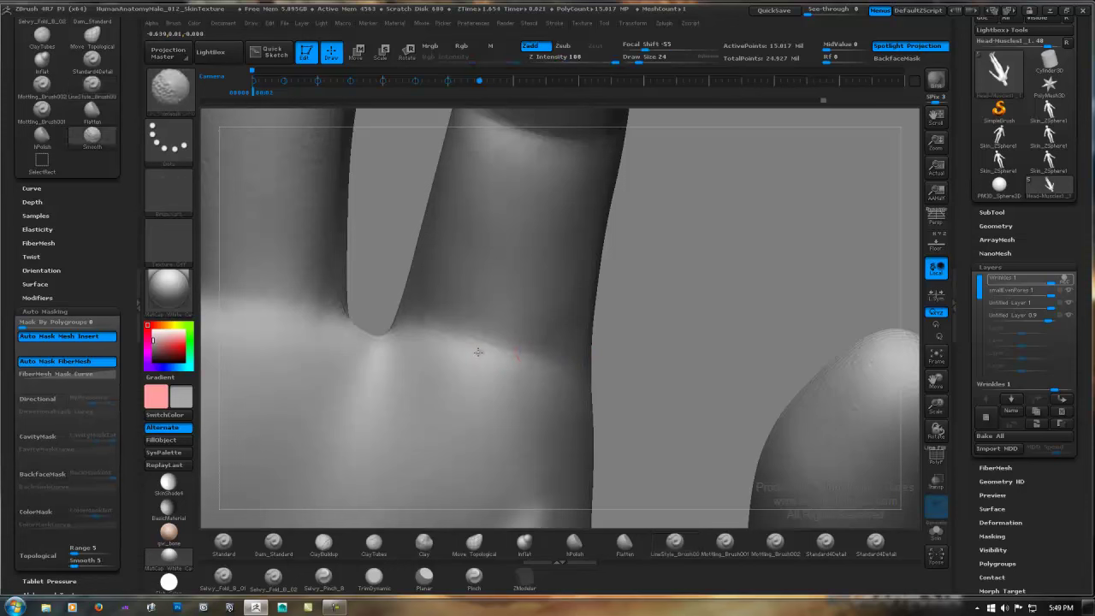
pyautogui.keyDown('shift'); pyautogui.moveTo(478, 351); pyautogui.dragTo(442, 344); pyautogui.keyUp('shift')
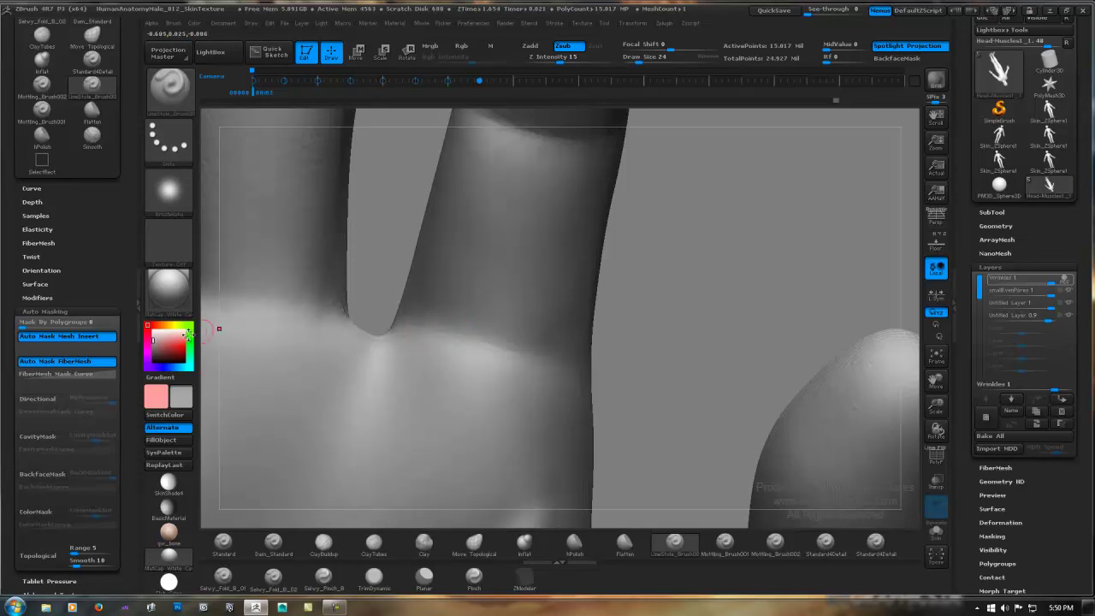
# Step: Lower the LineStyle brush's LazyStep and set its LazySmooth to 6 in the Lazy Mouse settings
pyautogui.moveTo(121, 172); pyautogui.dragTo(115, 555)
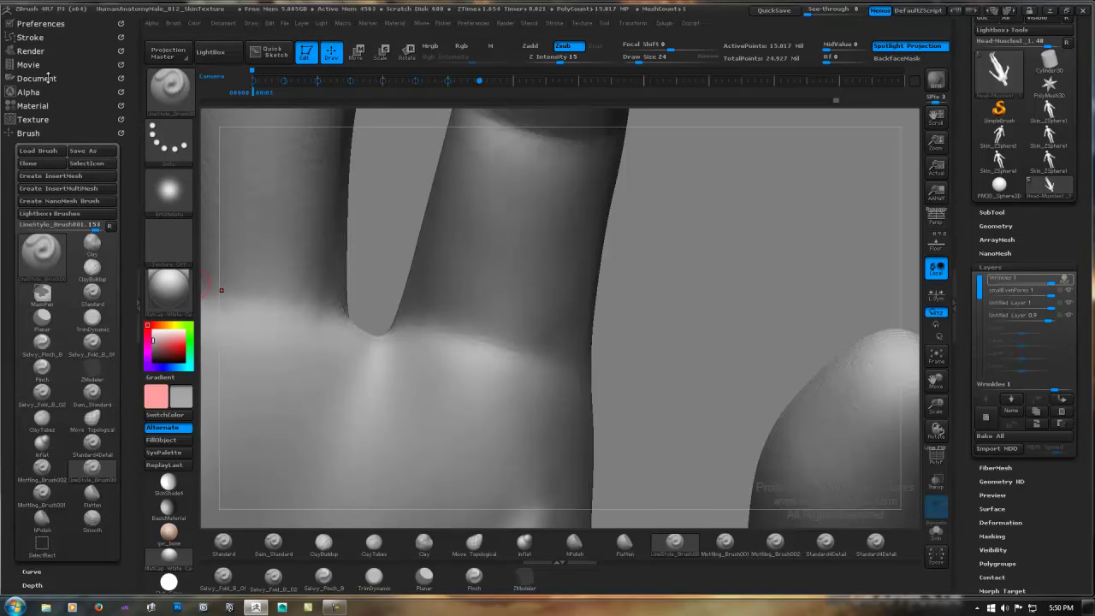
pyautogui.keyDown('shift'); pyautogui.click(53, 39); pyautogui.keyUp('shift')
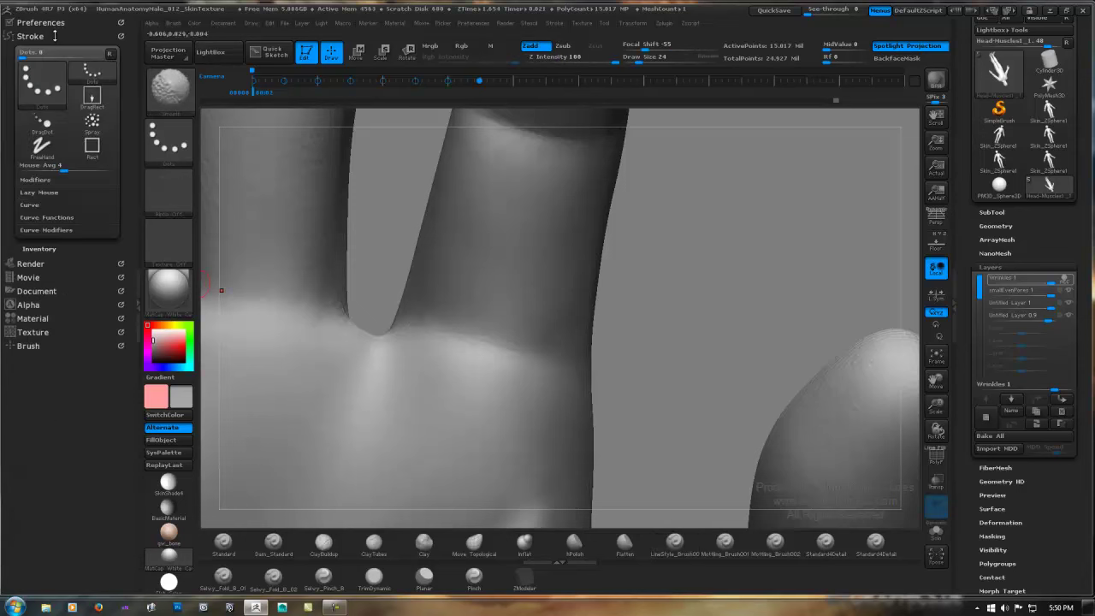
pyautogui.keyDown('shift'); pyautogui.click(43, 194); pyautogui.keyUp('shift')
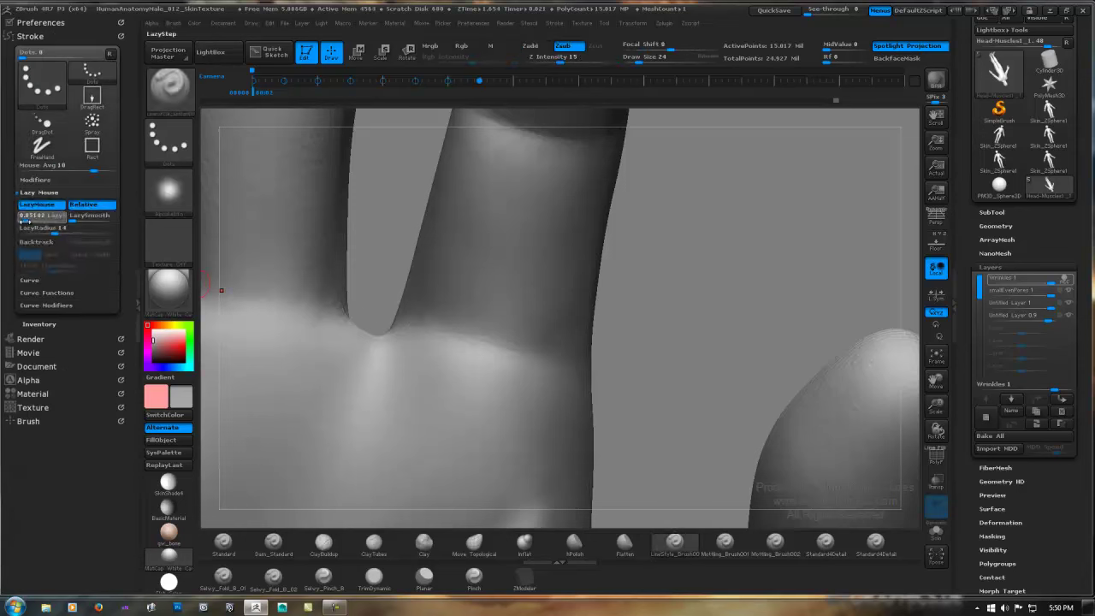
pyautogui.moveTo(22, 222); pyautogui.dragTo(24, 225)
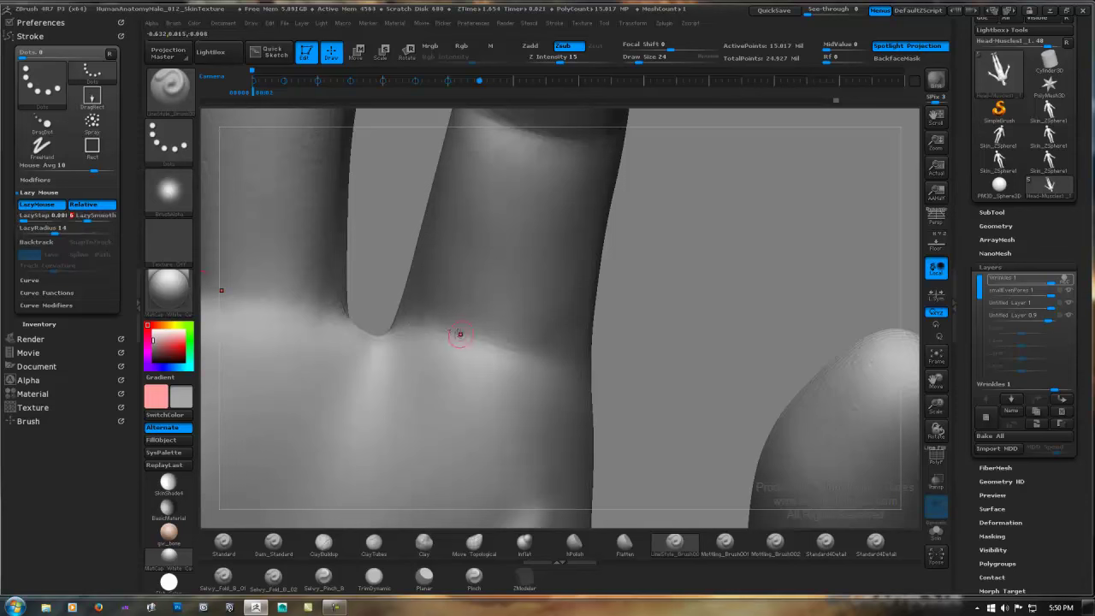
# Step: Undo a trial crease at the index finger's base, smooth the area and set the LineStyle brush's Z Intensity to 6
pyautogui.moveTo(483, 332); pyautogui.dragTo(554, 357)
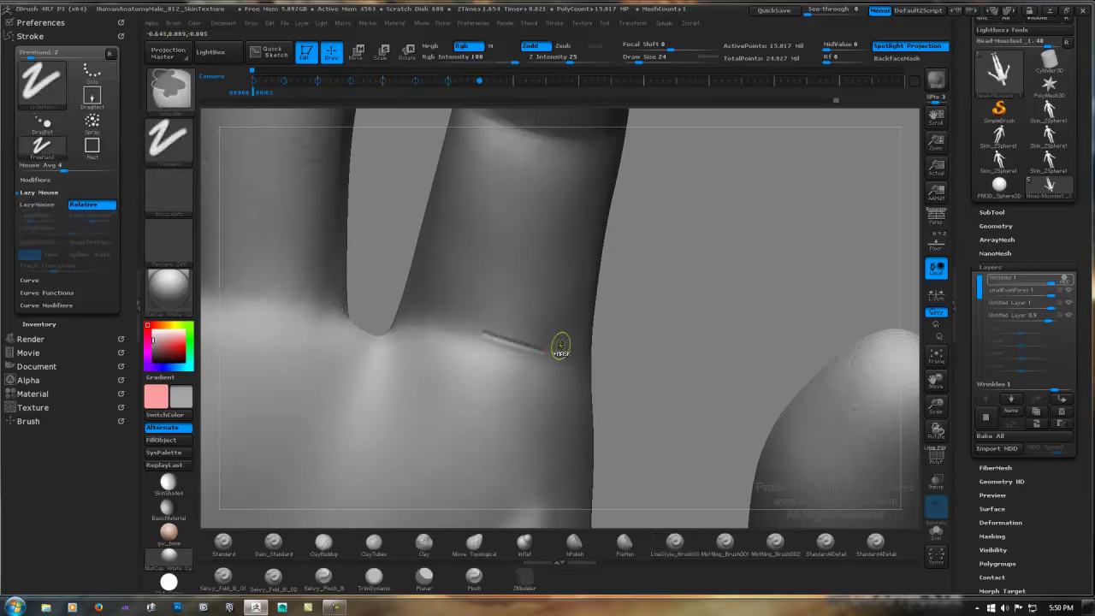
pyautogui.hotkey('ctrl', 'z')
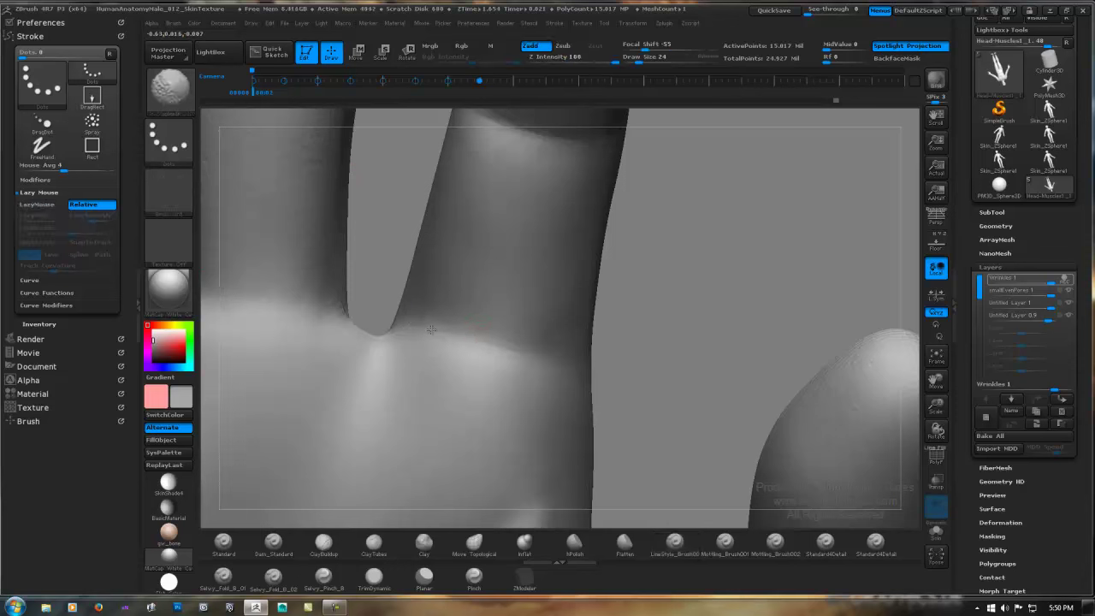
pyautogui.moveTo(501, 344)
pyautogui.keyDown('shift'); pyautogui.mouseDown()
pyautogui.moveTo(590, 355)
pyautogui.moveTo(531, 366)
pyautogui.mouseUp(); pyautogui.keyUp('shift')
pyautogui.press('space')
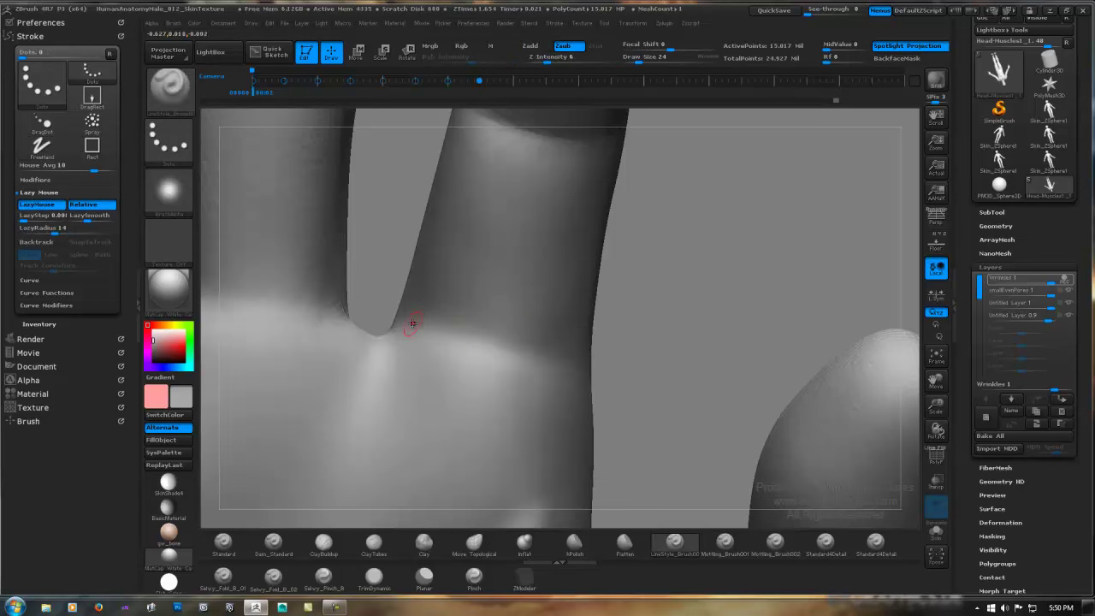
# Step: Carve faint crease lines across the index finger's palm-side base and extend them around its outer side
pyautogui.moveTo(444, 330); pyautogui.dragTo(522, 347)
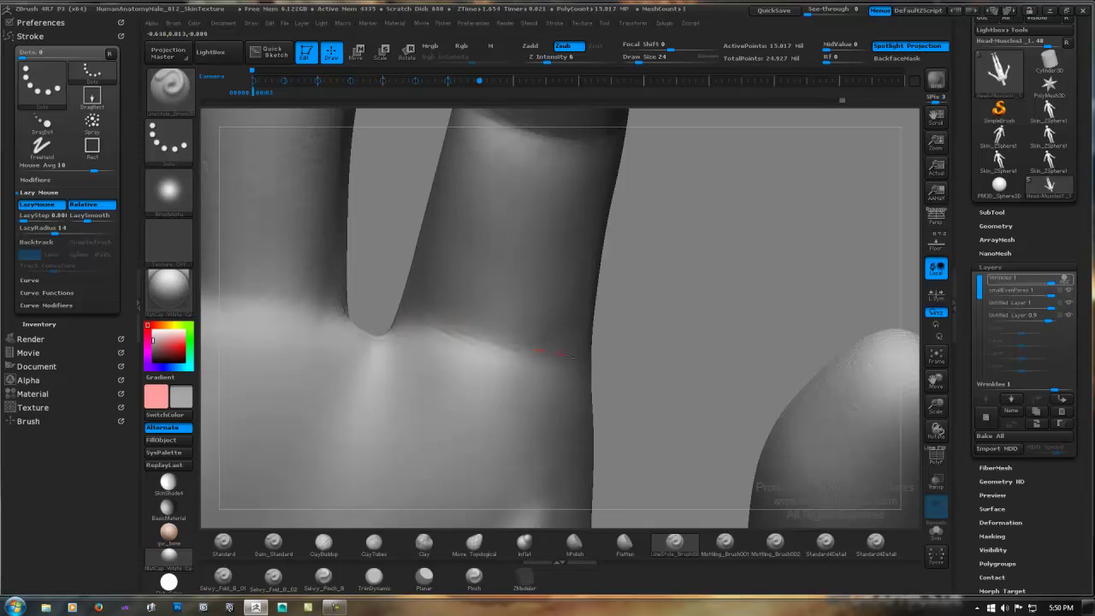
pyautogui.moveTo(480, 351)
pyautogui.mouseDown()
pyautogui.moveTo(517, 345)
pyautogui.moveTo(453, 342)
pyautogui.mouseUp()
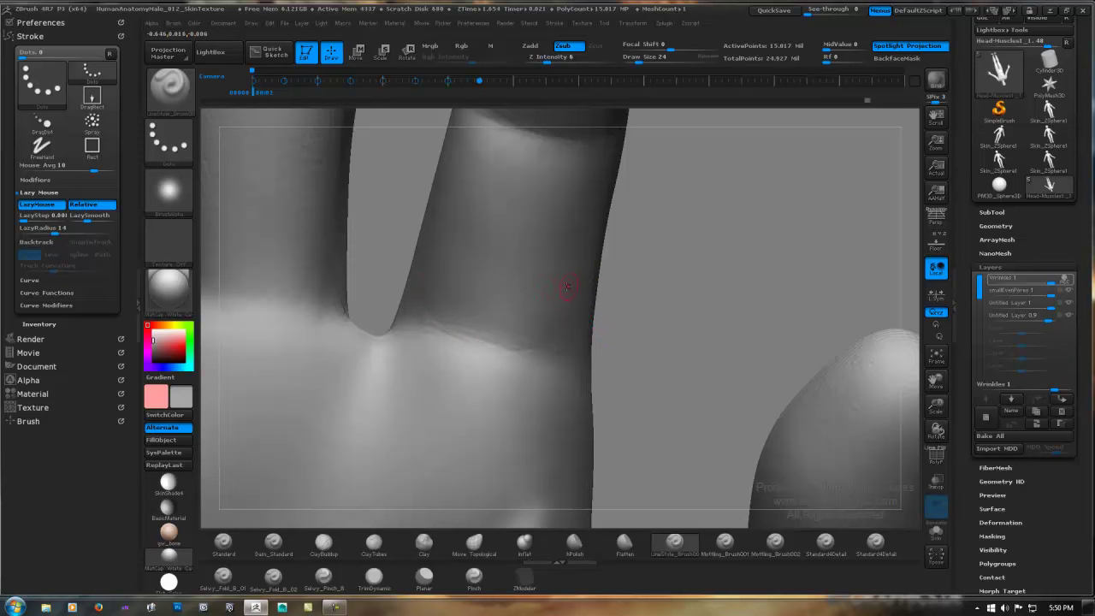
pyautogui.moveTo(439, 283)
pyautogui.mouseDown(button='right')
pyautogui.moveTo(347, 284)
pyautogui.moveTo(584, 286)
pyautogui.moveTo(509, 295)
pyautogui.mouseUp(button='right')
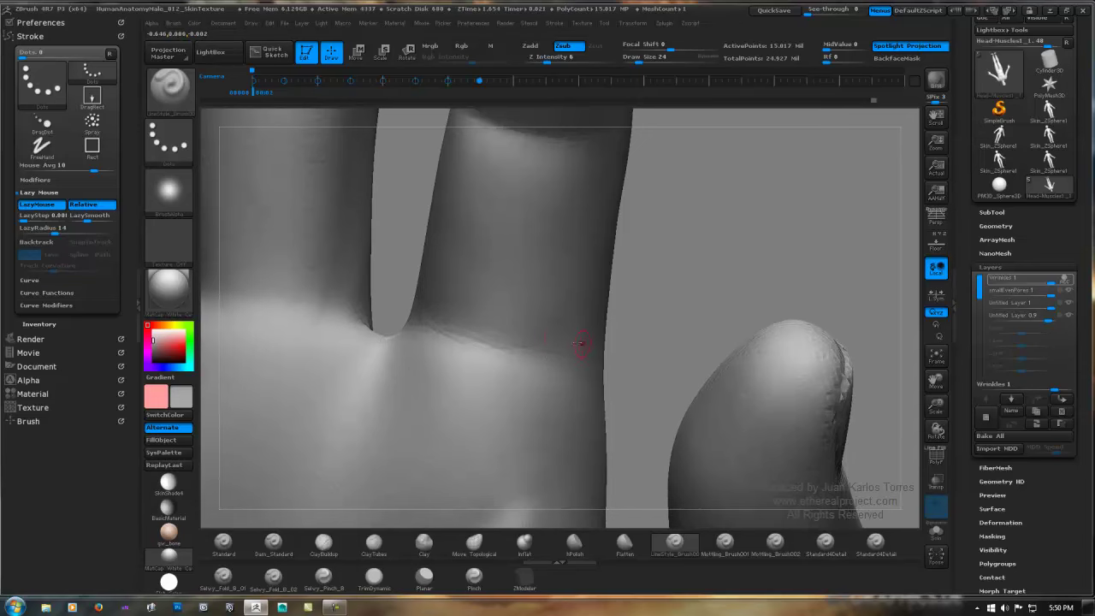
pyautogui.moveTo(582, 343); pyautogui.dragTo(458, 355, button='right')
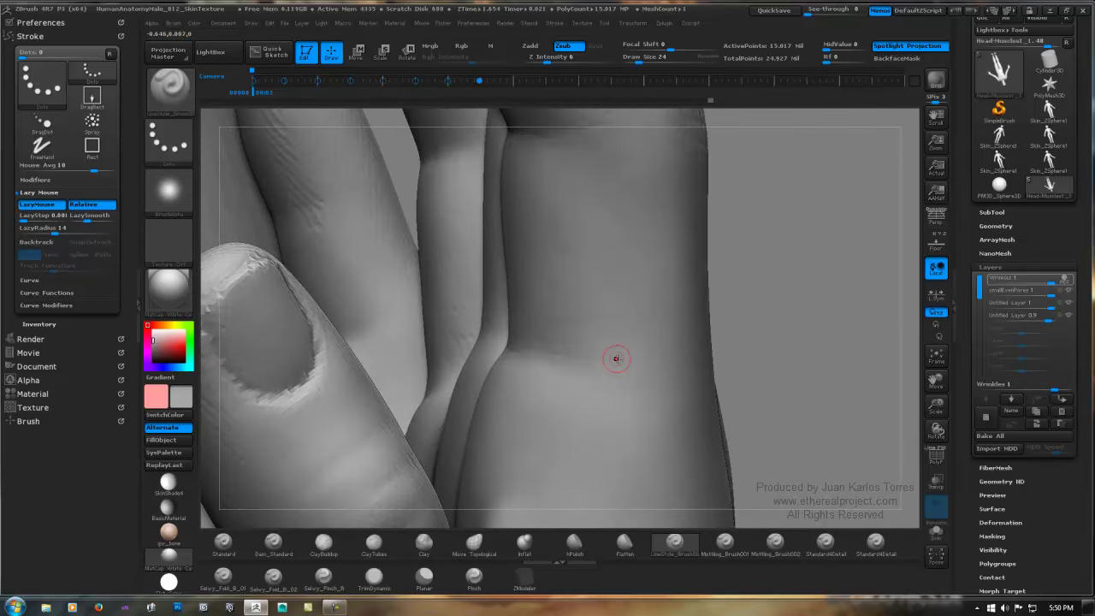
pyautogui.moveTo(603, 355); pyautogui.dragTo(659, 349, button='right')
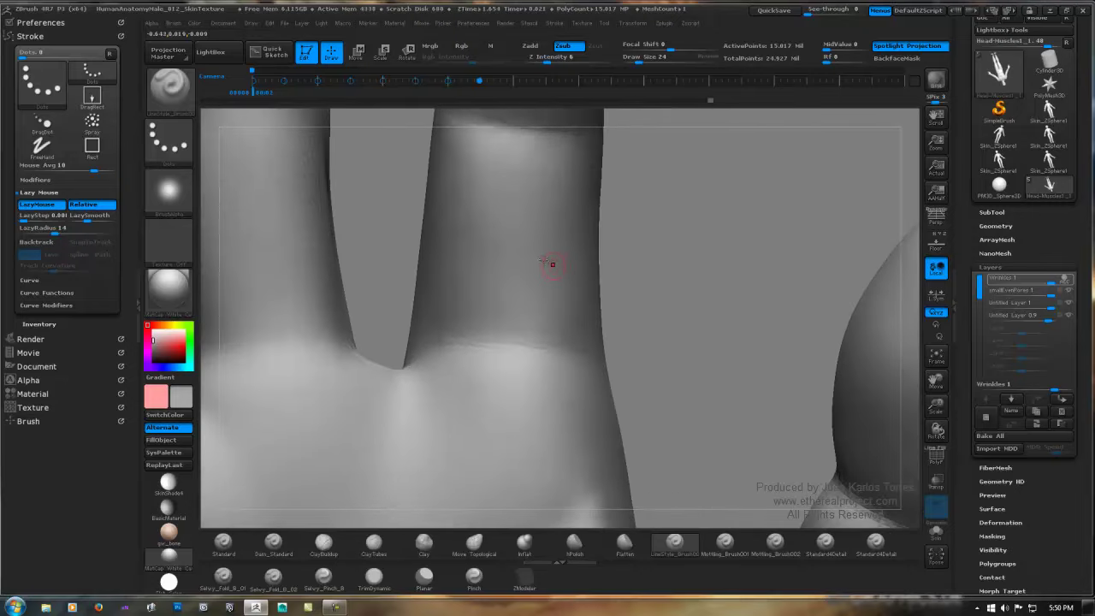
# Step: Soften the palm-side crease at the index finger's joint nearest the tip
pyautogui.keyDown('alt'); pyautogui.moveTo(545, 261); pyautogui.dragTo(541, 419, button='right'); pyautogui.keyUp('alt')
pyautogui.keyDown('ctrl'); pyautogui.moveTo(639, 328); pyautogui.dragTo(629, 261, button='right'); pyautogui.keyUp('ctrl')
pyautogui.moveTo(546, 274)
pyautogui.keyDown('alt'); pyautogui.mouseDown(button='right')
pyautogui.moveTo(537, 358)
pyautogui.moveTo(535, 283)
pyautogui.moveTo(546, 304)
pyautogui.moveTo(476, 334)
pyautogui.mouseUp(button='right'); pyautogui.keyUp('alt')
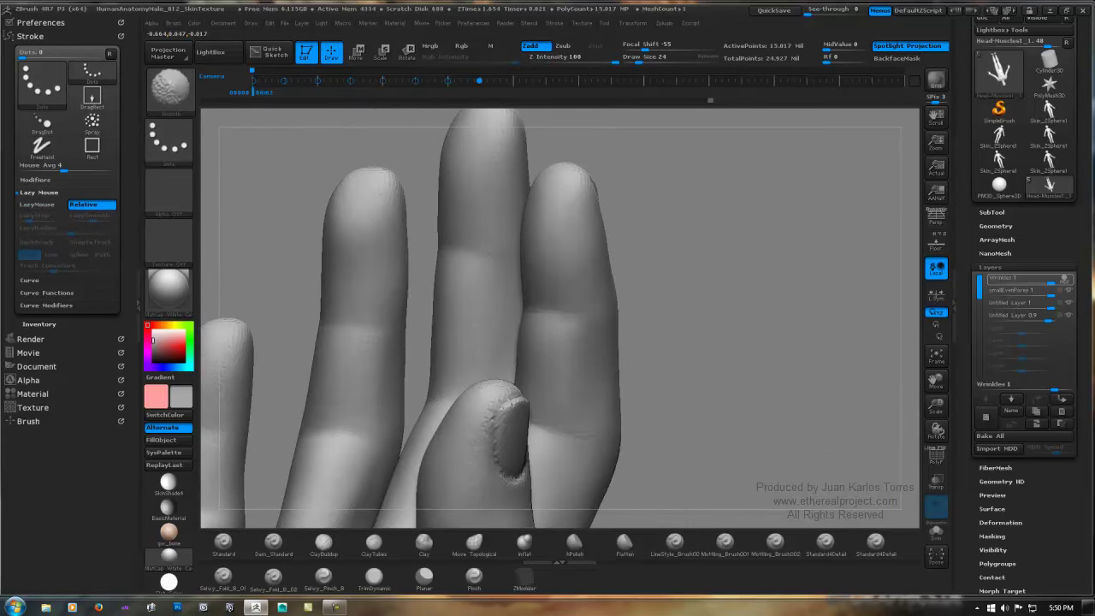
pyautogui.moveTo(597, 244); pyautogui.dragTo(687, 254, button='right')
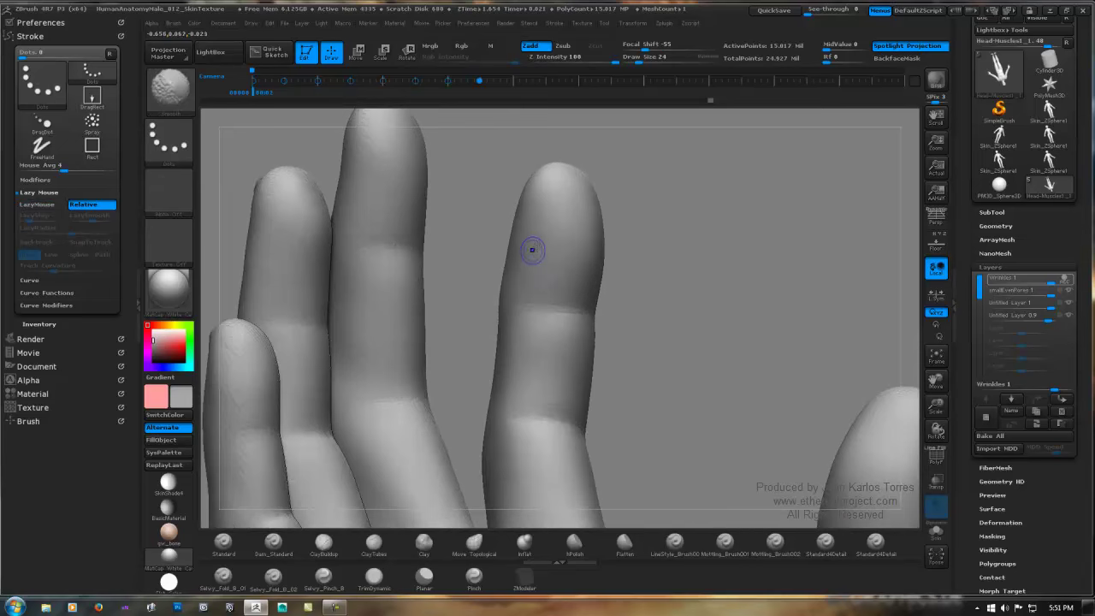
pyautogui.moveTo(523, 308)
pyautogui.keyDown('shift'); pyautogui.mouseDown()
pyautogui.moveTo(516, 297)
pyautogui.moveTo(536, 309)
pyautogui.mouseUp(); pyautogui.keyUp('shift')
# Step: Carve fine wrinkles across the back of the middle finger's joint below the nail and soften them with the Smooth brush
pyautogui.moveTo(656, 300)
pyautogui.keyDown('ctrl'); pyautogui.mouseDown(button='right')
pyautogui.moveTo(590, 293)
pyautogui.moveTo(539, 309)
pyautogui.mouseUp(button='right'); pyautogui.keyUp('ctrl')
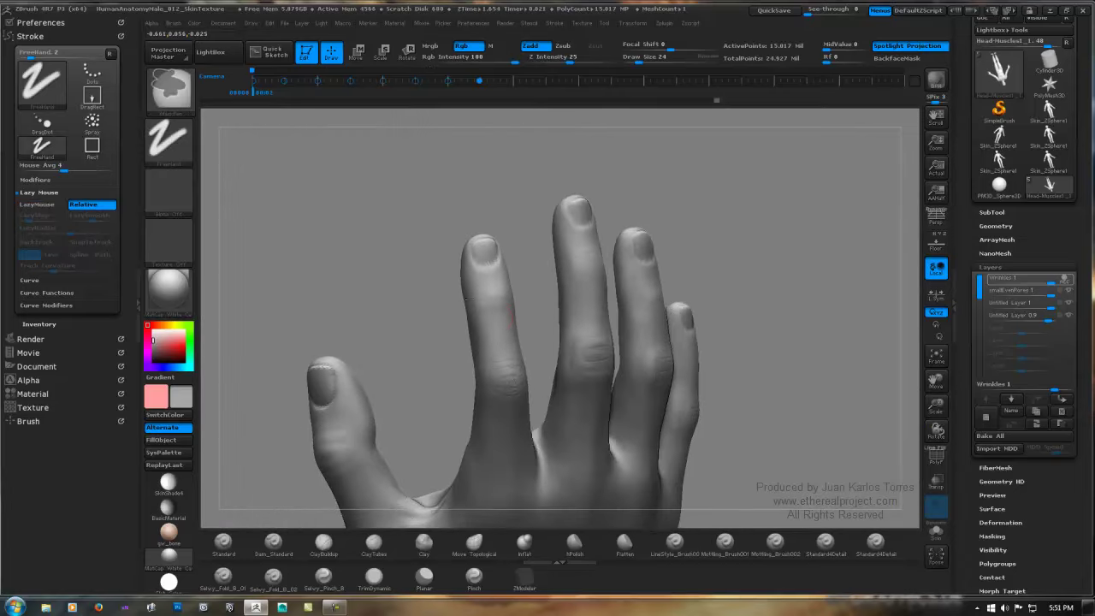
pyautogui.press('1')
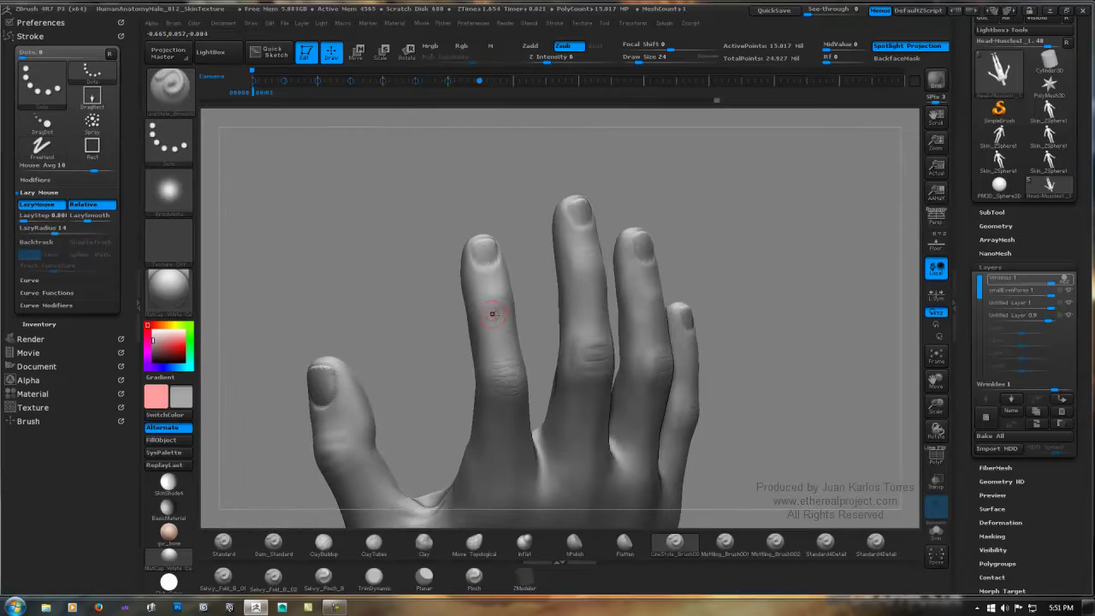
pyautogui.moveTo(477, 314)
pyautogui.mouseDown(button='right')
pyautogui.moveTo(515, 326)
pyautogui.moveTo(496, 296)
pyautogui.moveTo(652, 160)
pyautogui.mouseUp(button='right')
pyautogui.keyDown('alt'); pyautogui.moveTo(653, 159); pyautogui.dragTo(526, 272, button='right'); pyautogui.keyUp('alt')
pyautogui.keyDown('shift'); pyautogui.moveTo(526, 272); pyautogui.dragTo(514, 293); pyautogui.keyUp('shift')
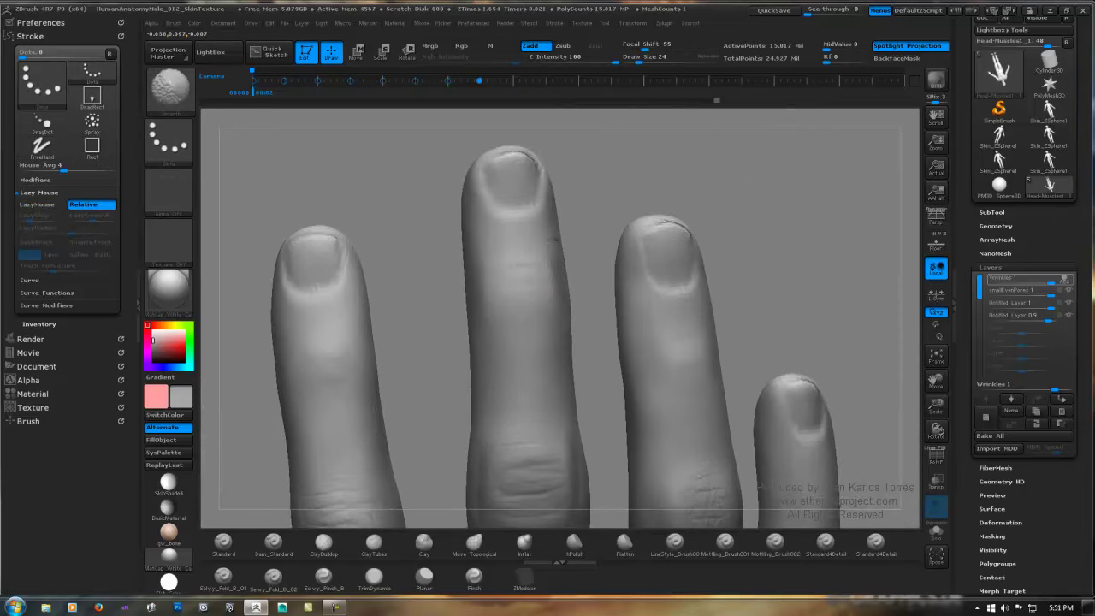
pyautogui.moveTo(535, 304)
pyautogui.keyDown('shift'); pyautogui.mouseDown()
pyautogui.moveTo(530, 279)
pyautogui.moveTo(558, 266)
pyautogui.moveTo(569, 284)
pyautogui.moveTo(554, 298)
pyautogui.moveTo(514, 299)
pyautogui.mouseUp(); pyautogui.keyUp('shift')
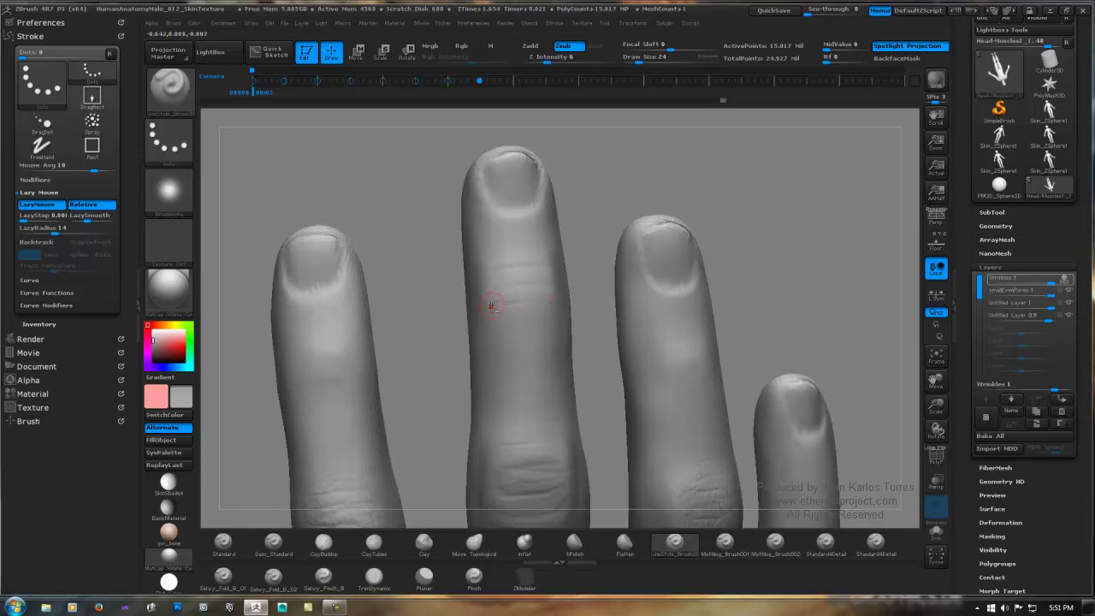
# Step: Soften and recarve the wrinkles across the back of the middle finger's joint below the nail, and try a Dam_Standard crease there
pyautogui.keyDown('shift'); pyautogui.moveTo(493, 304); pyautogui.dragTo(535, 300); pyautogui.keyUp('shift')
pyautogui.moveTo(509, 268); pyautogui.dragTo(547, 262)
pyautogui.click(274, 541)
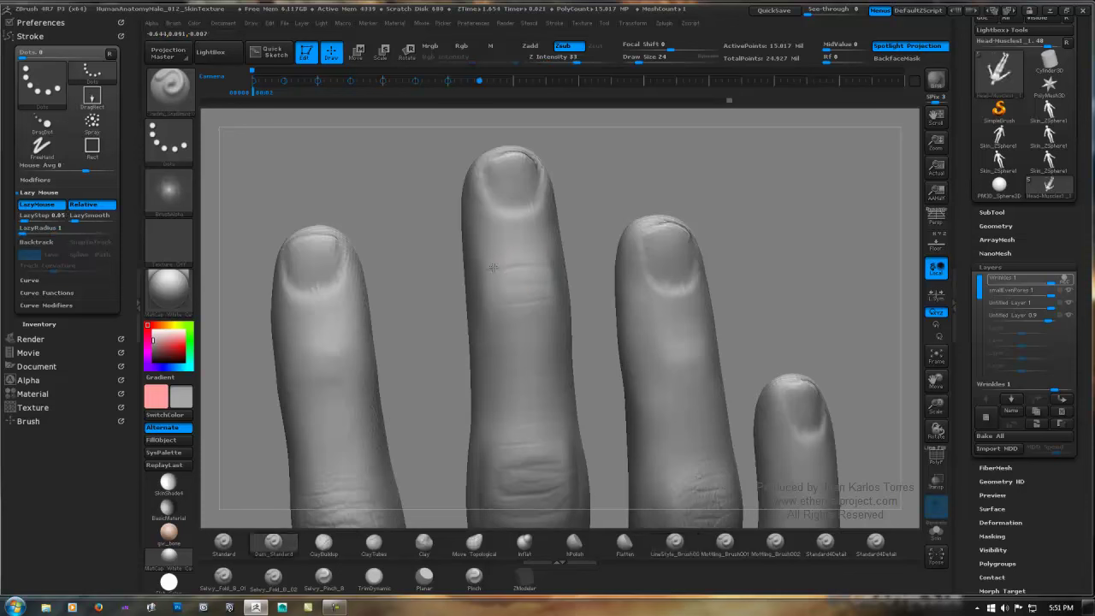
pyautogui.moveTo(490, 267); pyautogui.dragTo(541, 260)
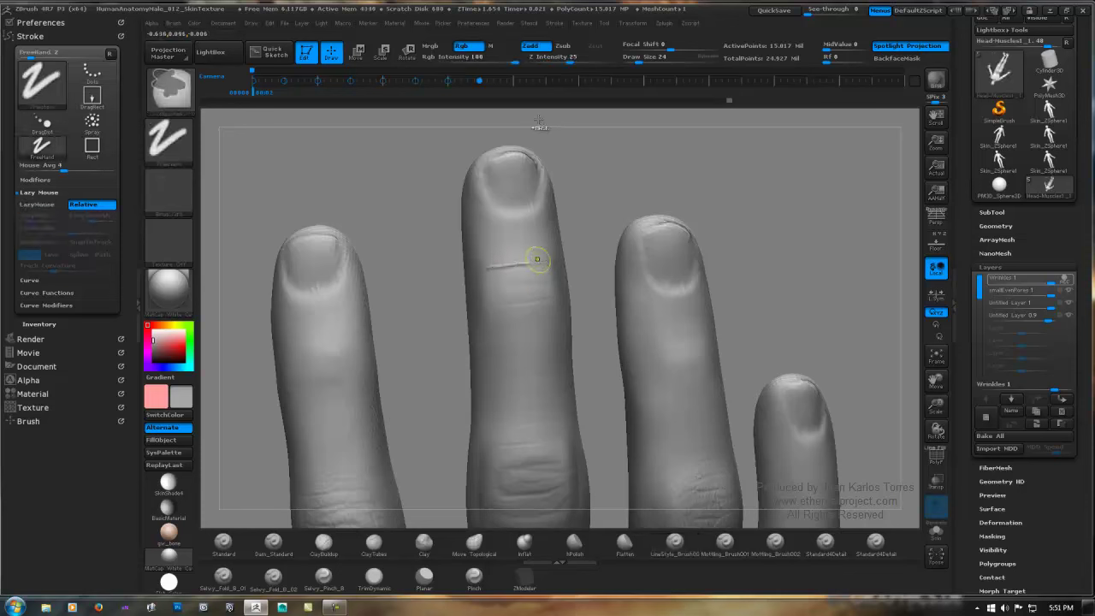
pyautogui.hotkey('ctrl', 'z')
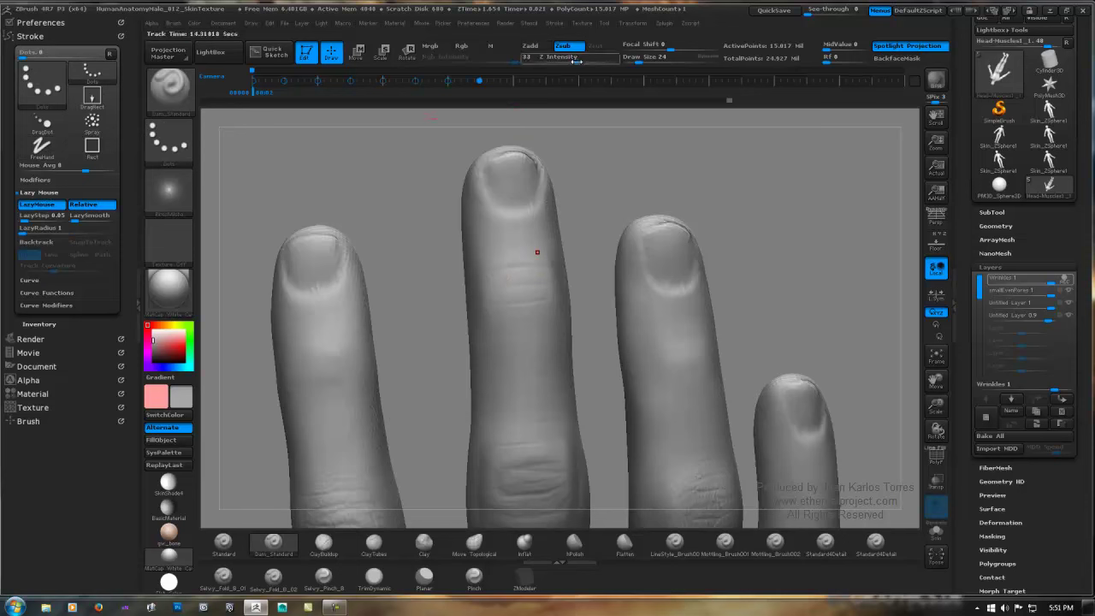
# Step: Set the Dam_Standard brush's Z Intensity to 9, then carve and soften faint creases across the middle finger's joint below the nail
pyautogui.moveTo(577, 61); pyautogui.dragTo(541, 62)
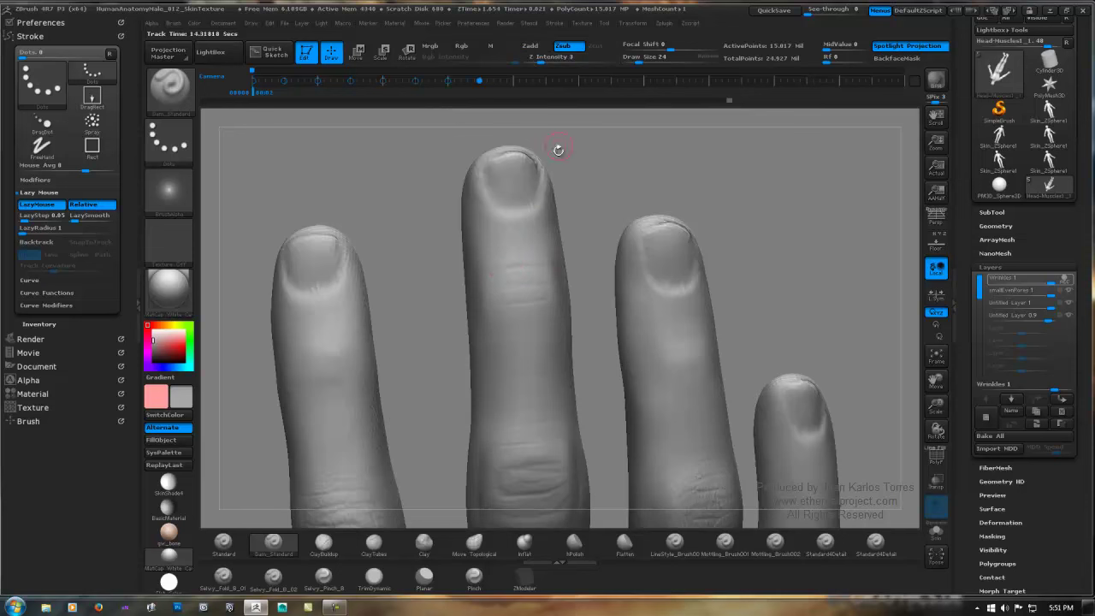
pyautogui.moveTo(550, 57); pyautogui.dragTo(552, 57)
pyautogui.hotkey('ctrl', 'z')
pyautogui.keyDown('shift'); pyautogui.moveTo(524, 263); pyautogui.dragTo(536, 244); pyautogui.keyUp('shift')
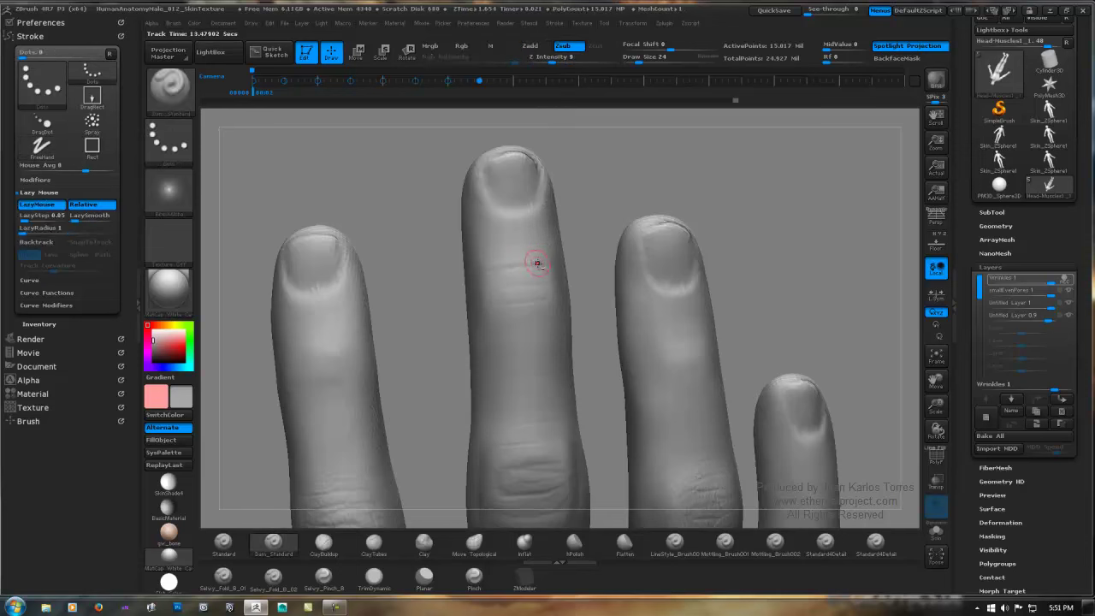
pyautogui.moveTo(512, 270)
pyautogui.mouseDown()
pyautogui.moveTo(554, 267)
pyautogui.moveTo(554, 279)
pyautogui.mouseUp()
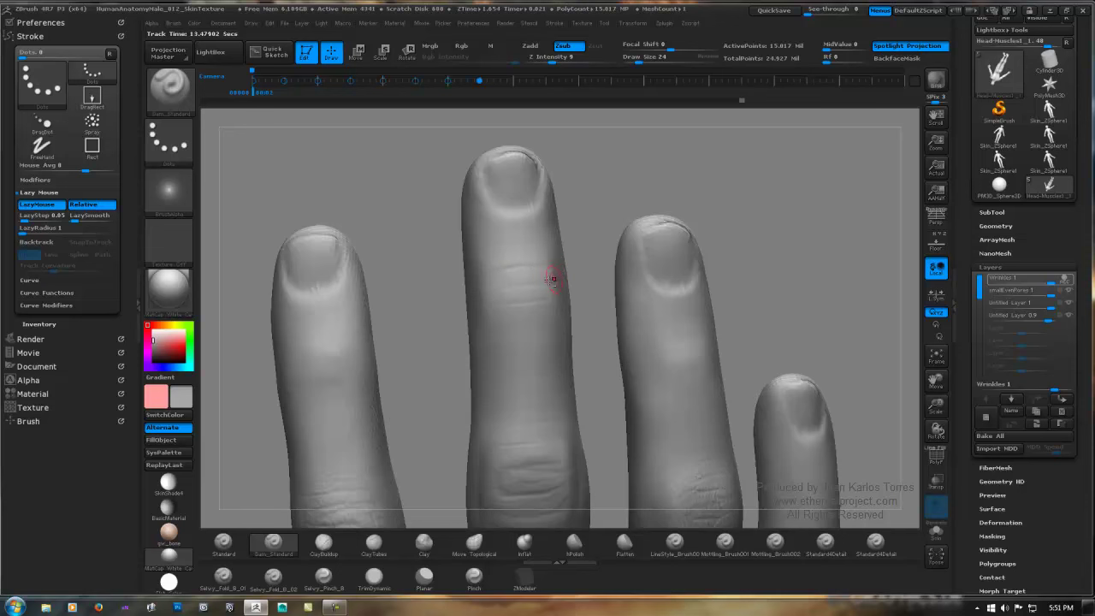
pyautogui.press('shift')
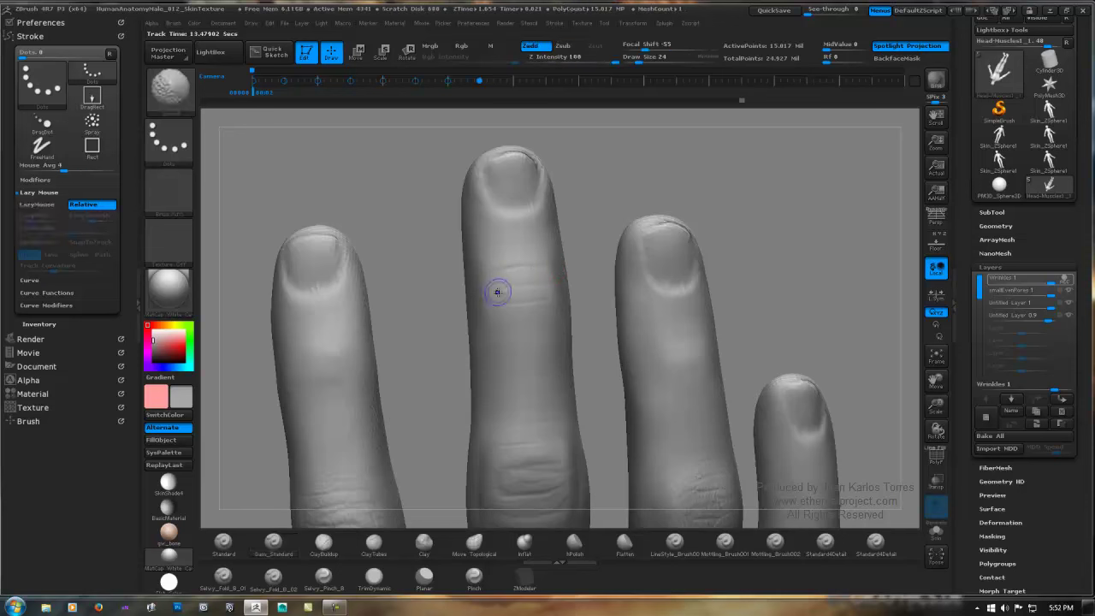
pyautogui.keyDown('shift'); pyautogui.moveTo(510, 289); pyautogui.dragTo(543, 288); pyautogui.keyUp('shift')
pyautogui.press('ctrl')
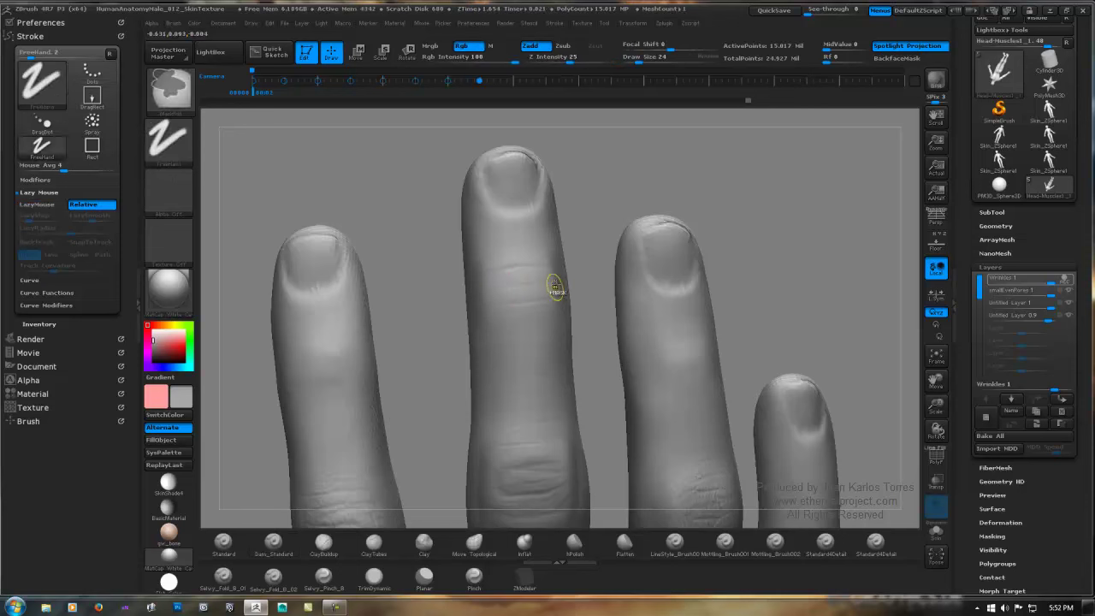
pyautogui.hotkey('ctrl', 'z')
pyautogui.press('shift')
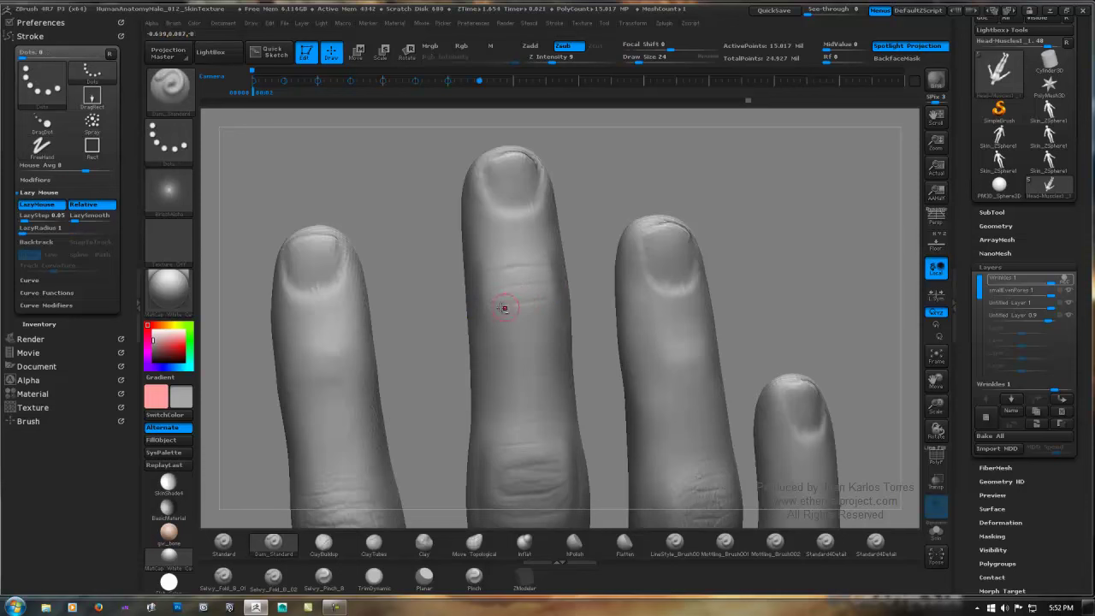
# Step: Build up the skin between the middle finger's wrinkles with ClayTubes and recarve the upper line with the LineStyle brush
pyautogui.click(395, 551)
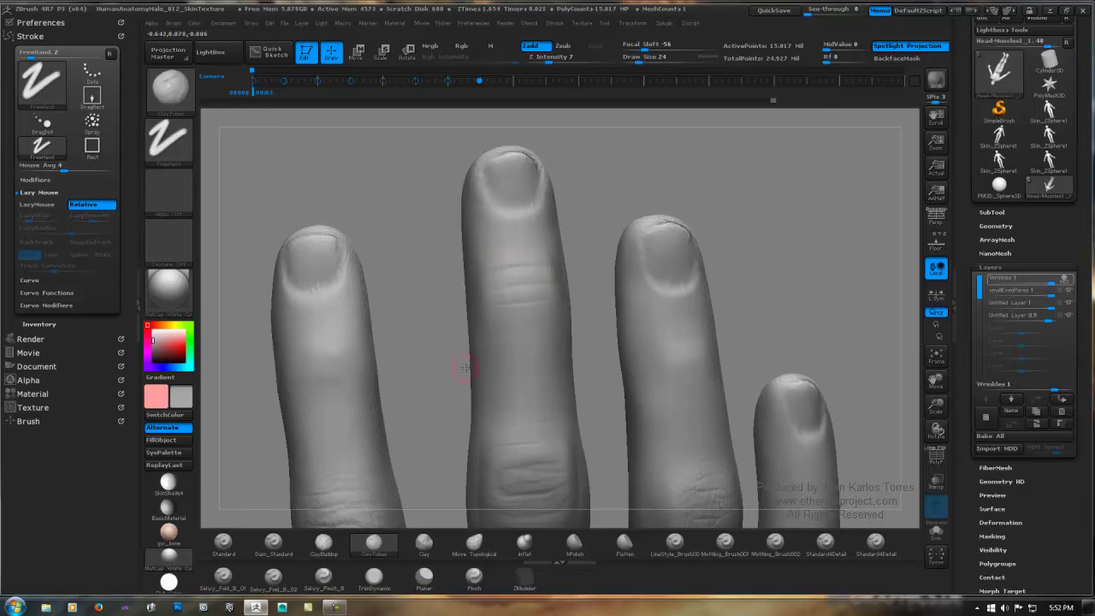
pyautogui.click(676, 543)
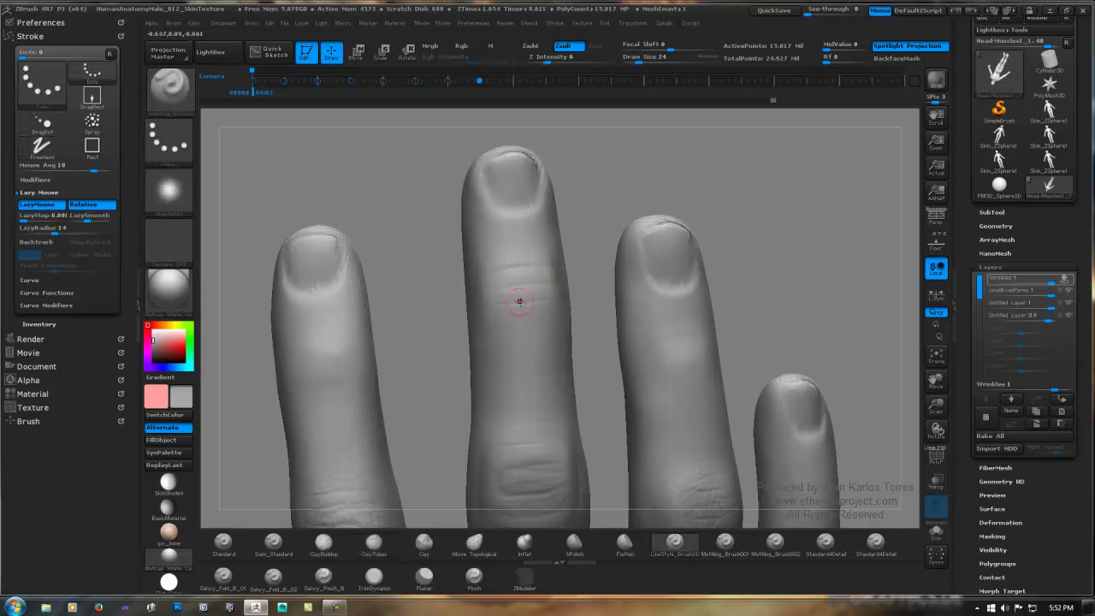
pyautogui.moveTo(506, 256); pyautogui.dragTo(540, 259)
pyautogui.keyDown('ctrl'); pyautogui.moveTo(518, 292); pyautogui.dragTo(663, 302, button='right'); pyautogui.keyUp('ctrl')
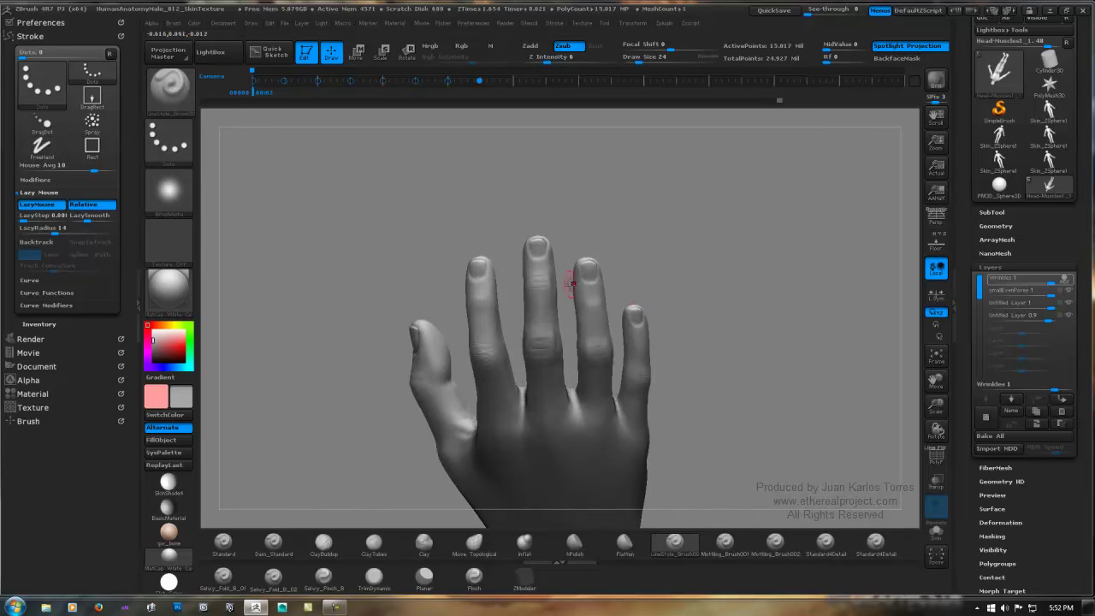
# Step: Try the Clay brush with Rgb turned off beside the wrinkles on the middle finger's joint below the nail
pyautogui.moveTo(572, 284)
pyautogui.mouseDown(button='right')
pyautogui.moveTo(577, 295)
pyautogui.moveTo(642, 266)
pyautogui.moveTo(743, 272)
pyautogui.mouseUp(button='right')
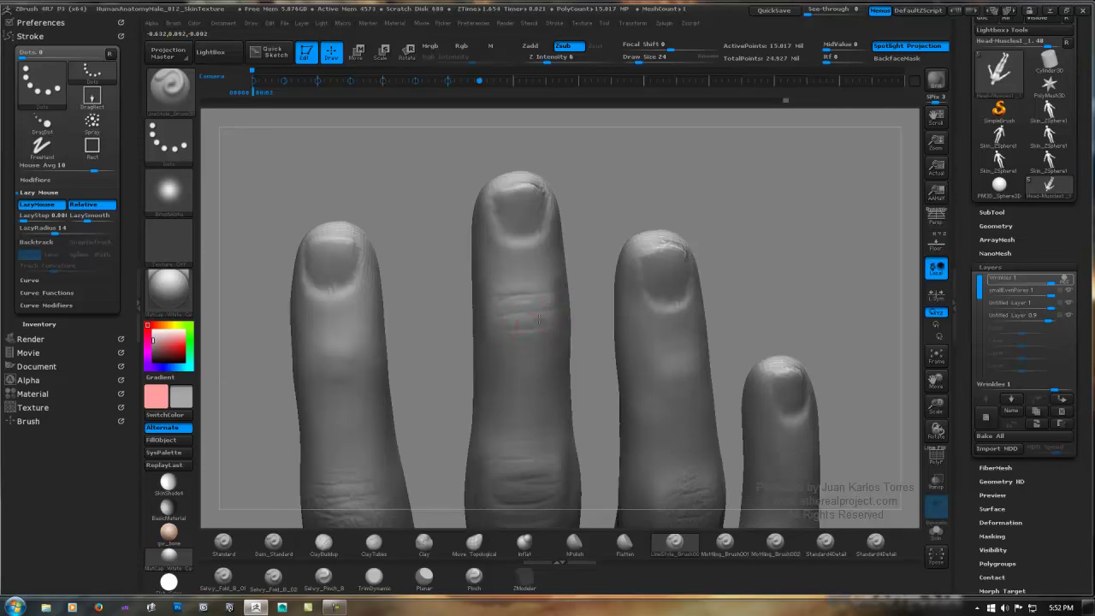
pyautogui.moveTo(551, 318)
pyautogui.mouseDown(button='right')
pyautogui.moveTo(560, 306)
pyautogui.moveTo(544, 299)
pyautogui.moveTo(565, 297)
pyautogui.mouseUp(button='right')
pyautogui.click(430, 547)
pyautogui.moveTo(569, 299); pyautogui.dragTo(574, 319)
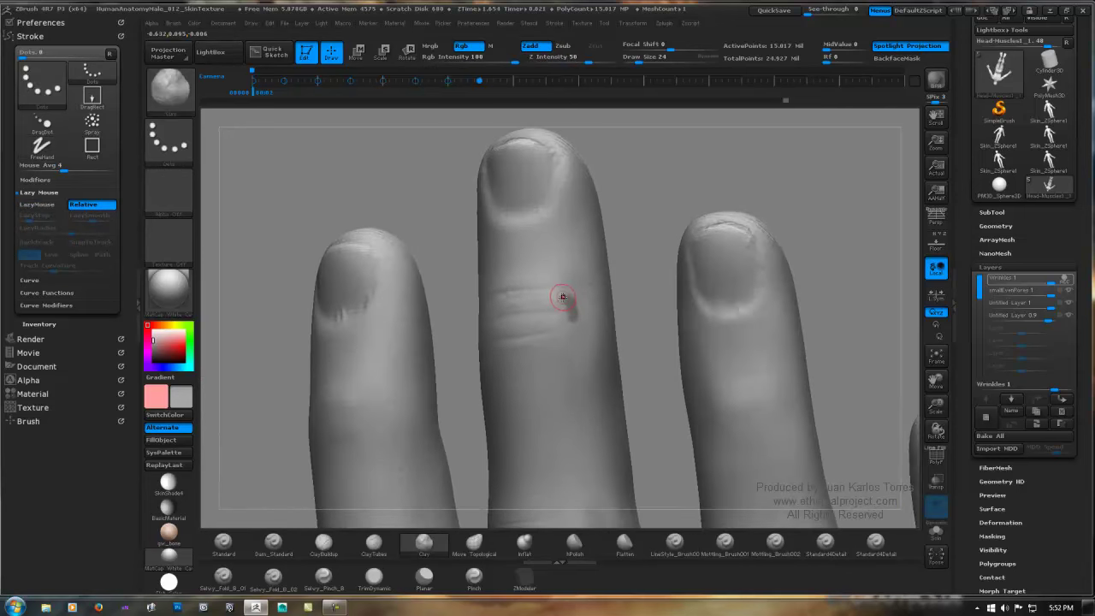
pyautogui.hotkey('ctrl', 'z')
pyautogui.click(470, 48)
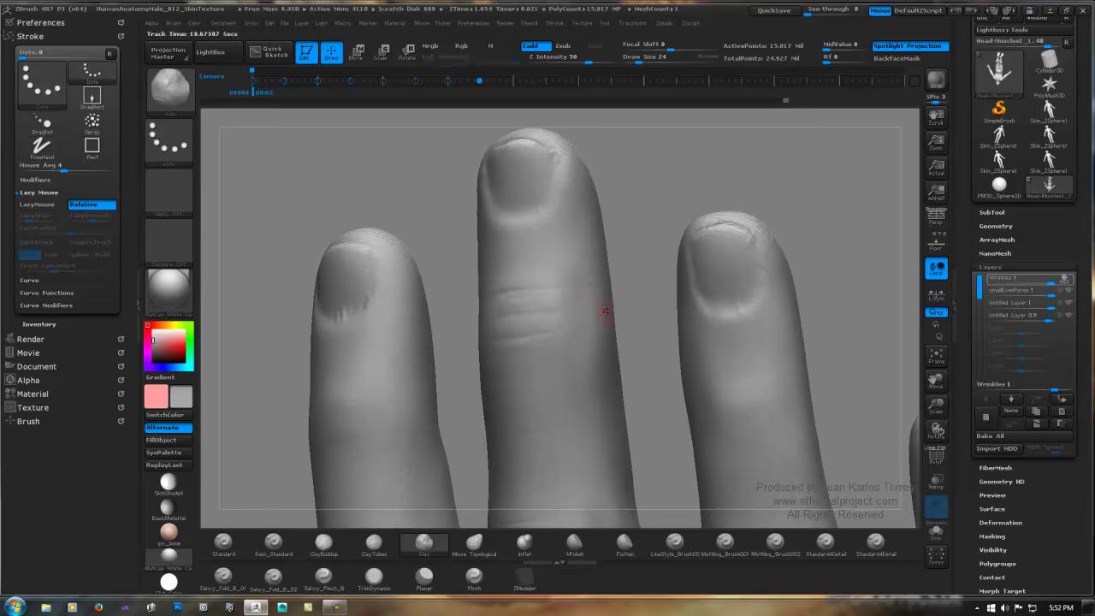
pyautogui.press('ctrl')
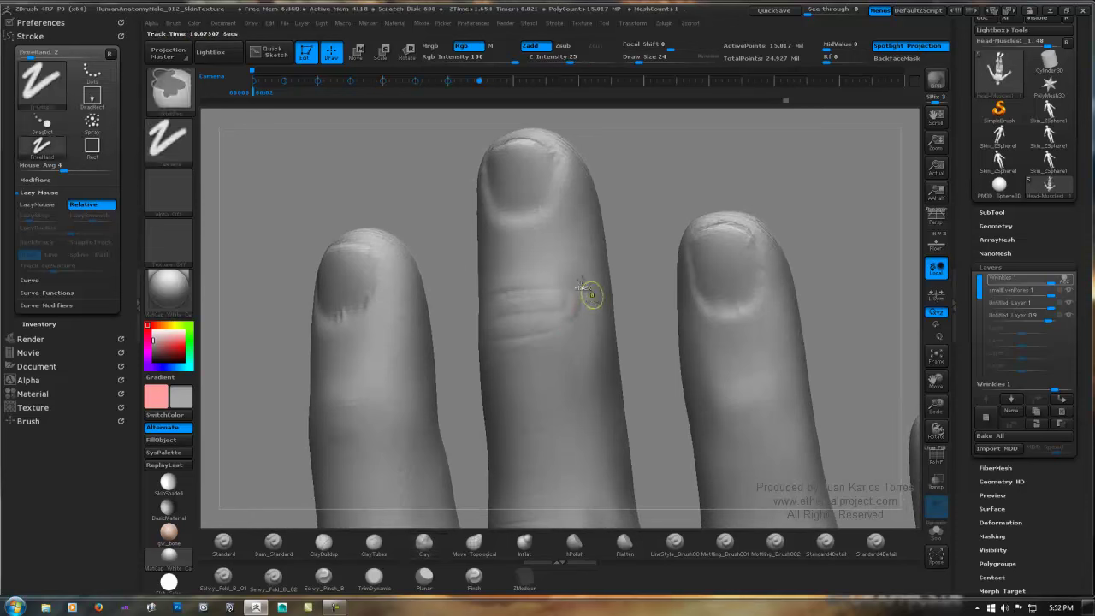
# Step: Add subtle volume with ClayTubes at both ends of the middle finger's joint wrinkles and smooth it into the skin
pyautogui.click(381, 545)
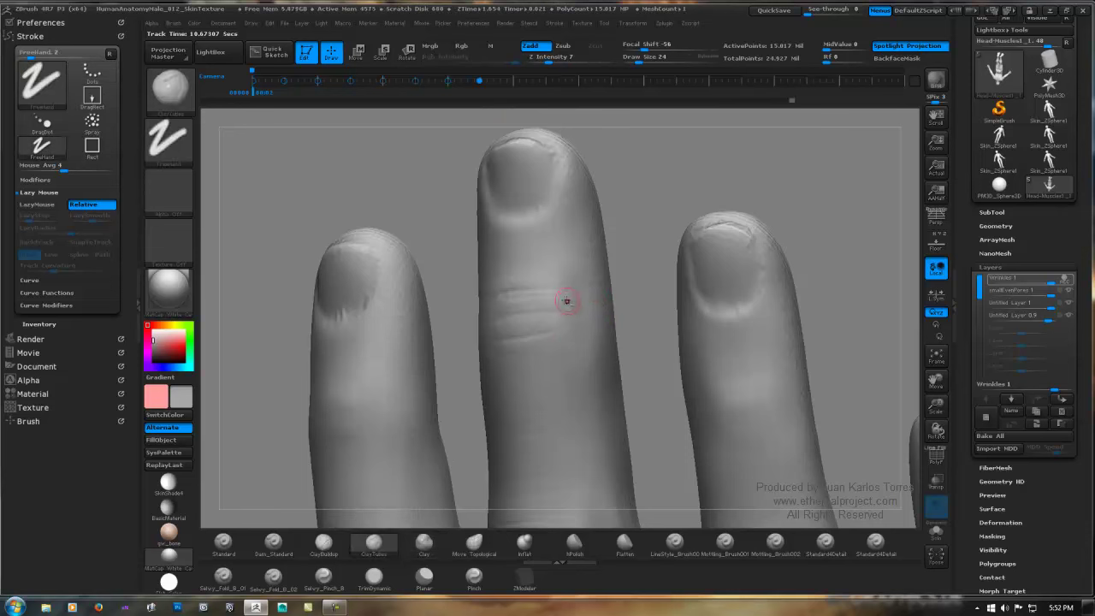
pyautogui.moveTo(563, 299)
pyautogui.keyDown('shift'); pyautogui.mouseDown()
pyautogui.moveTo(571, 285)
pyautogui.moveTo(571, 300)
pyautogui.mouseUp(); pyautogui.keyUp('shift')
pyautogui.moveTo(571, 301); pyautogui.dragTo(599, 300, button='right')
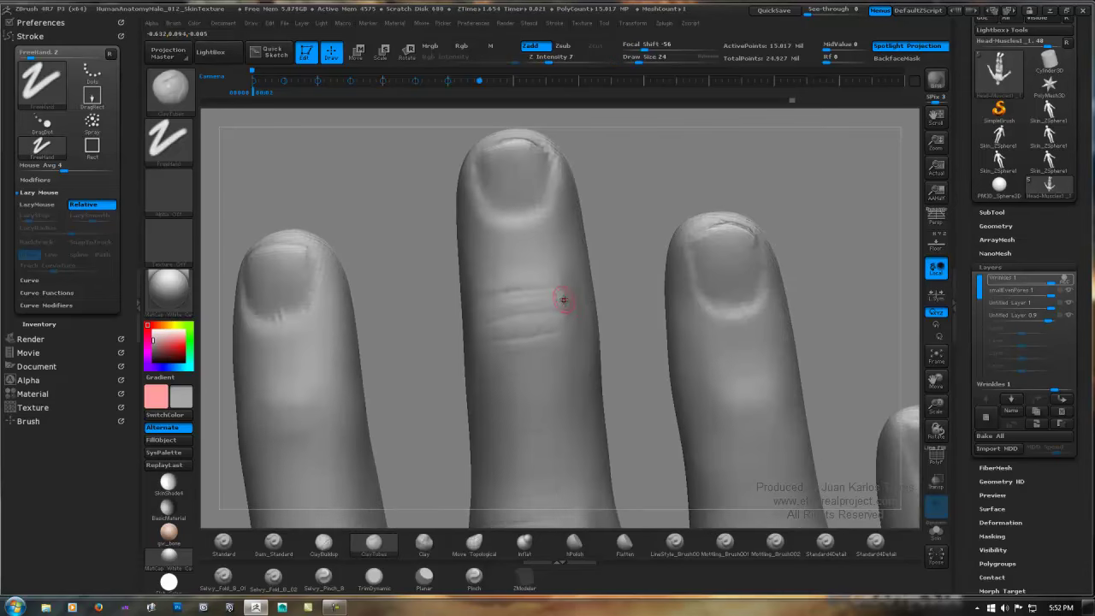
pyautogui.press('2')
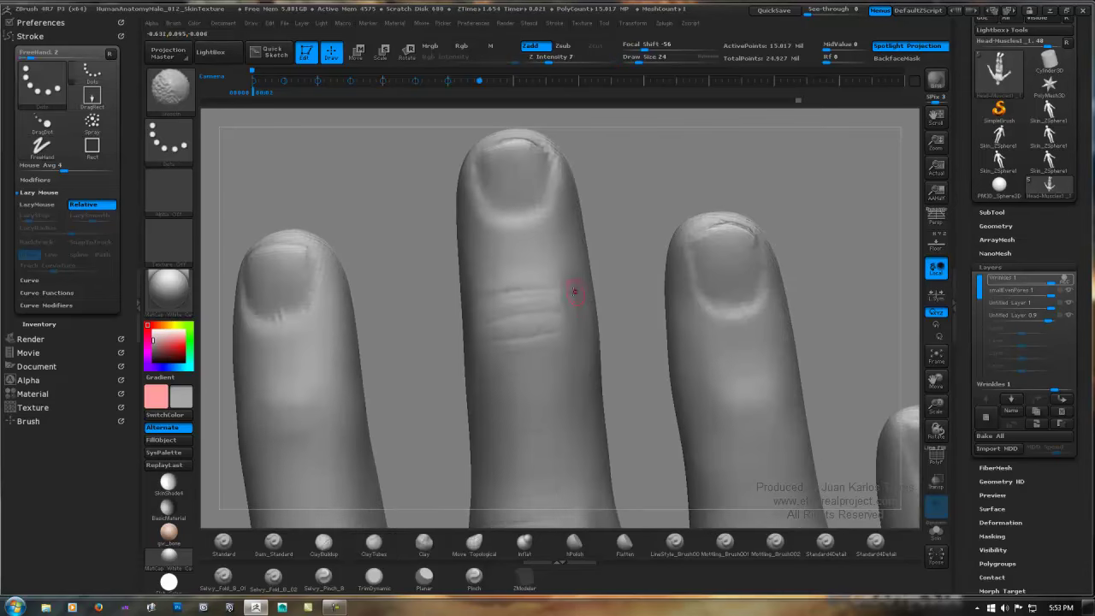
pyautogui.press('3')
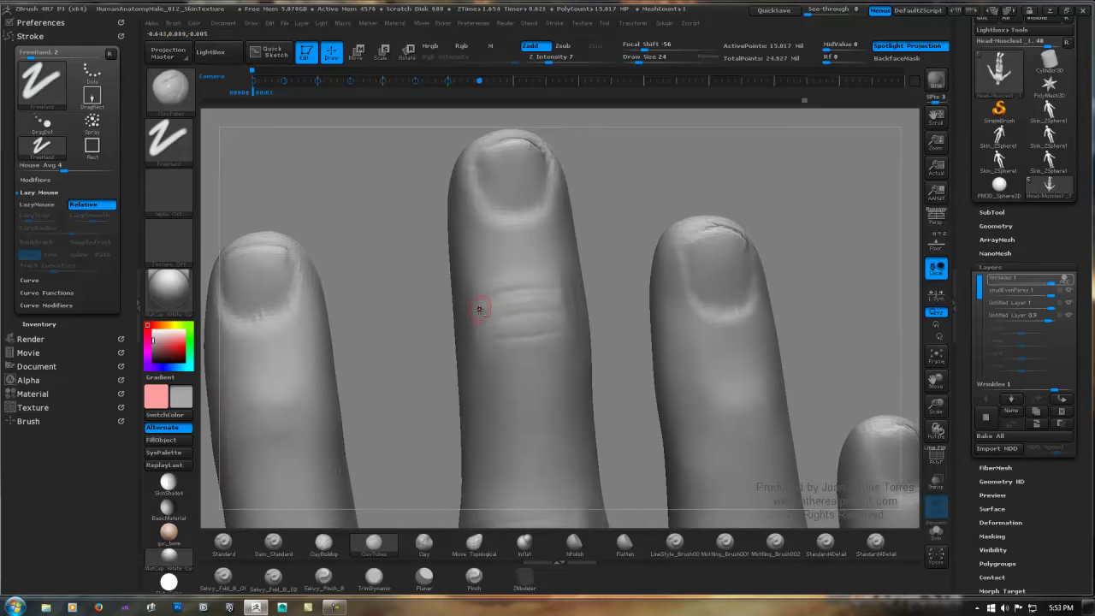
pyautogui.keyDown('shift'); pyautogui.moveTo(480, 314); pyautogui.dragTo(474, 306); pyautogui.keyUp('shift')
# Step: Blend the outer ends of the middle finger's joint wrinkles into the side of the finger with the Smooth brush
pyautogui.press('1')
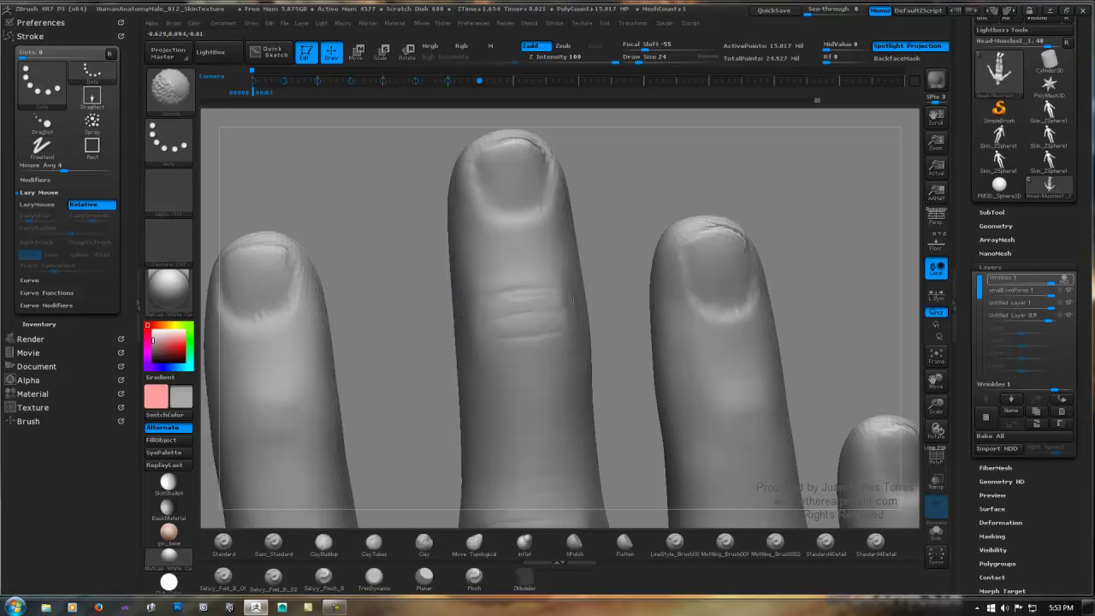
pyautogui.moveTo(618, 310); pyautogui.dragTo(569, 297)
pyautogui.press('shift')
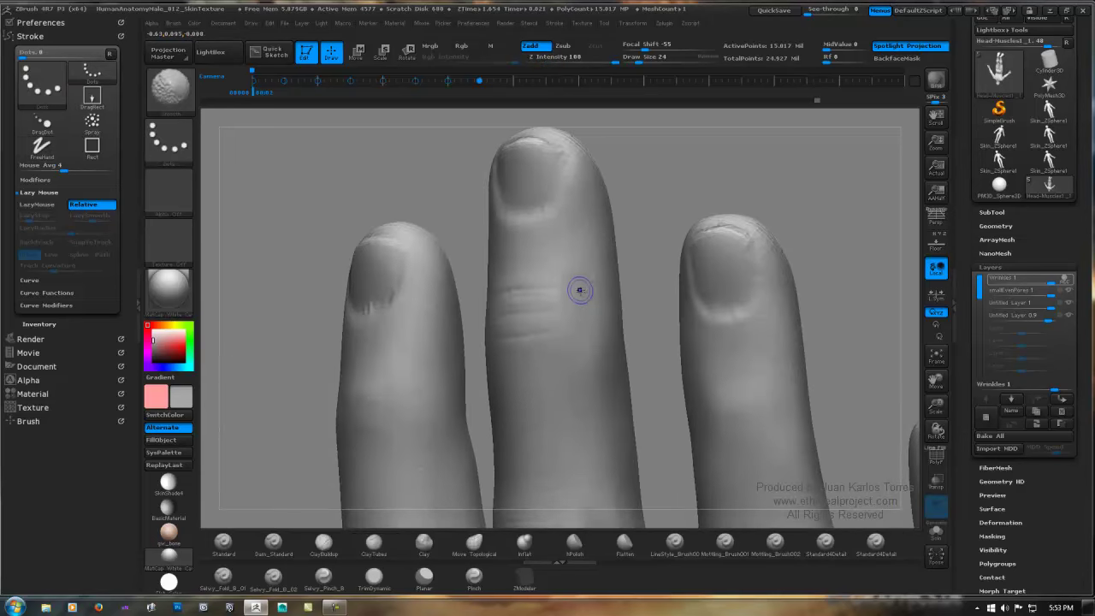
pyautogui.moveTo(566, 326)
pyautogui.keyDown('ctrl'); pyautogui.mouseDown(button='right')
pyautogui.moveTo(568, 293)
pyautogui.moveTo(549, 291)
pyautogui.moveTo(575, 276)
pyautogui.moveTo(580, 289)
pyautogui.mouseUp(button='right'); pyautogui.keyUp('ctrl')
pyautogui.moveTo(551, 284)
pyautogui.mouseDown()
pyautogui.moveTo(573, 291)
pyautogui.moveTo(565, 282)
pyautogui.moveTo(577, 300)
pyautogui.moveTo(562, 305)
pyautogui.mouseUp()
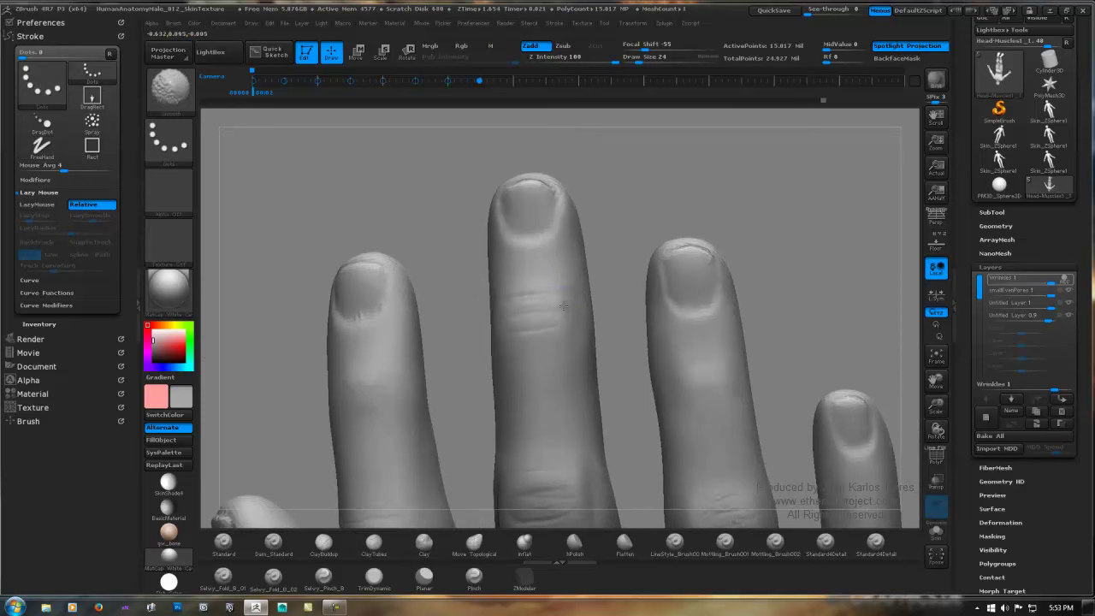
# Step: Select the Standard detail brush with the DragRect stroke and load Bumpy Skin2.psd as its alpha
pyautogui.moveTo(582, 307)
pyautogui.keyDown('ctrl'); pyautogui.mouseDown(button='right')
pyautogui.moveTo(592, 256)
pyautogui.moveTo(688, 288)
pyautogui.moveTo(657, 215)
pyautogui.moveTo(611, 224)
pyautogui.moveTo(552, 324)
pyautogui.moveTo(542, 307)
pyautogui.mouseUp(button='right'); pyautogui.keyUp('ctrl')
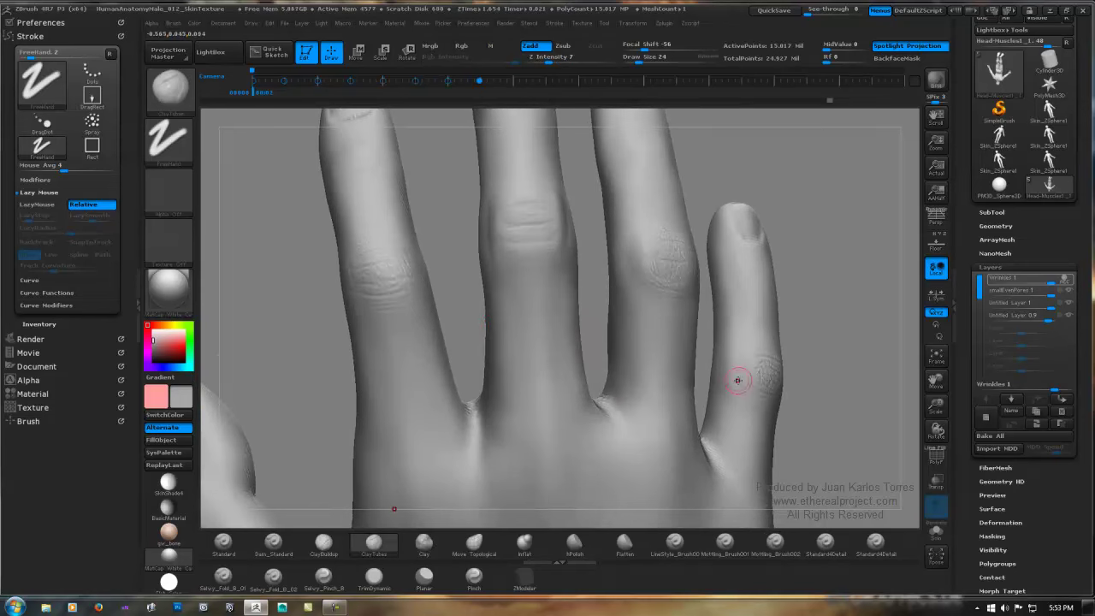
pyautogui.click(825, 548)
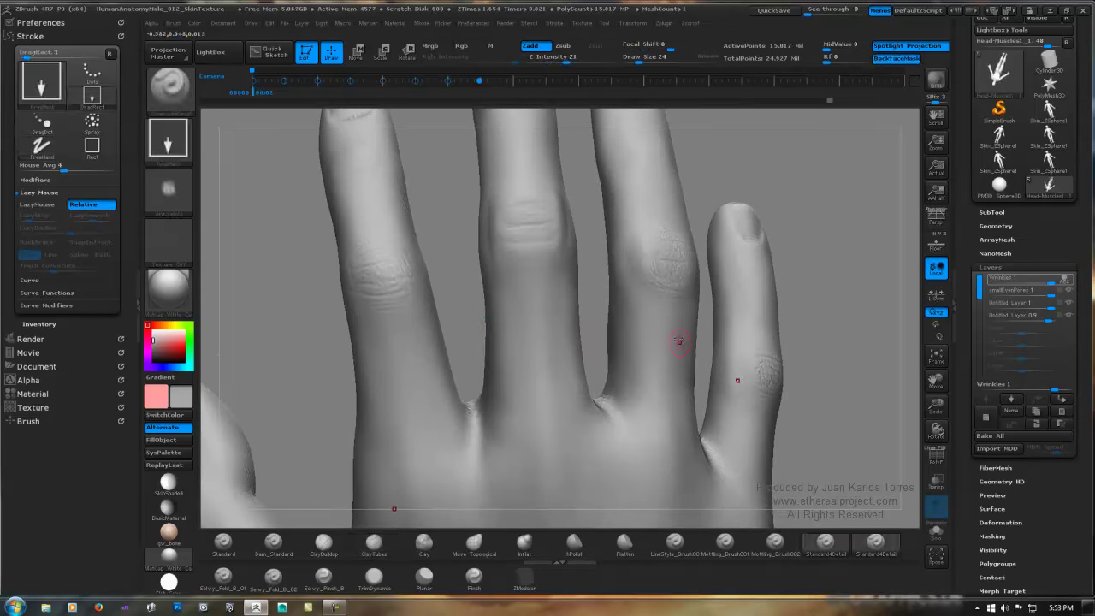
pyautogui.click(176, 188)
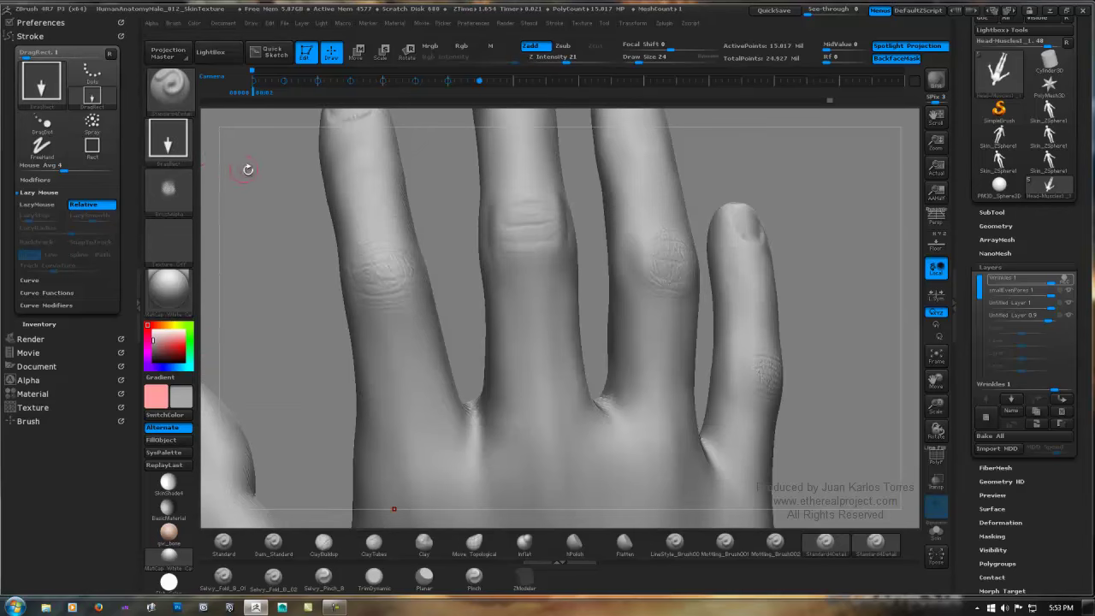
pyautogui.press(',')
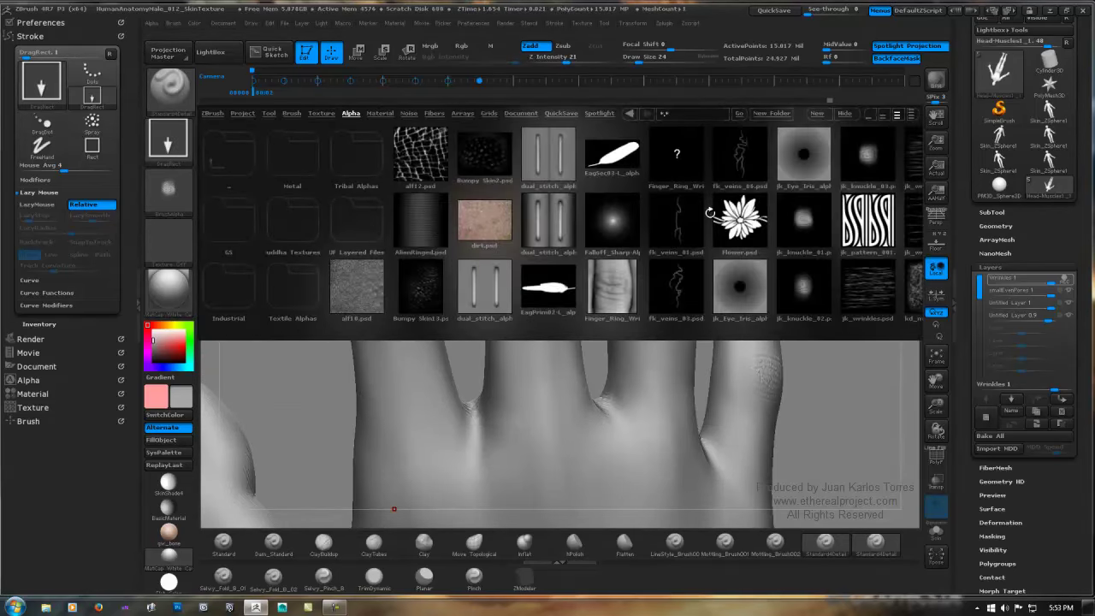
pyautogui.doubleClick(484, 159)
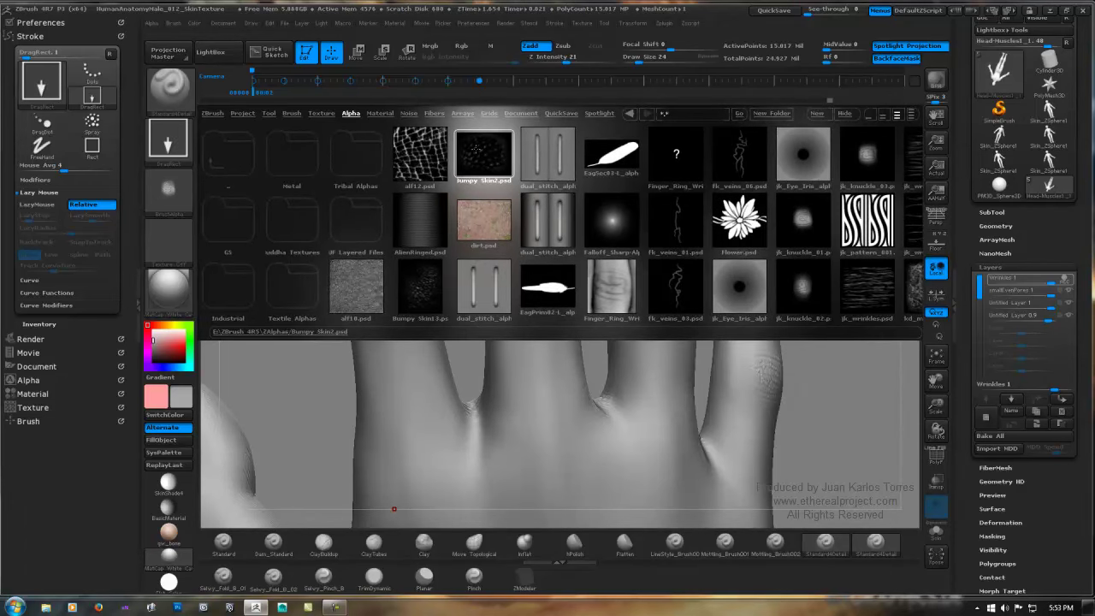
pyautogui.doubleClick(475, 150)
pyautogui.click(180, 200)
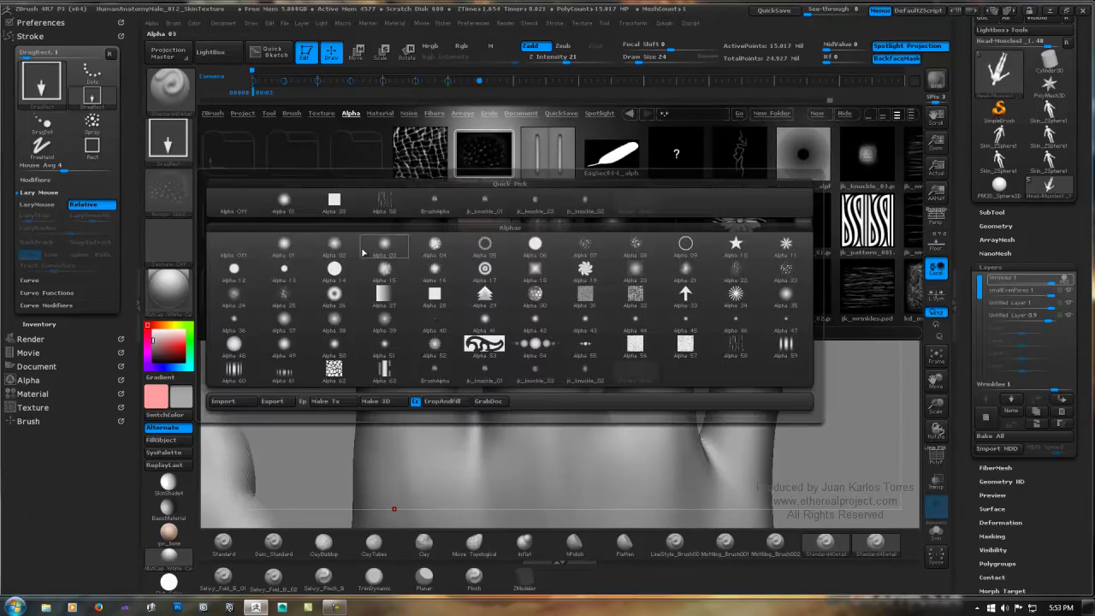
pyautogui.press(',')
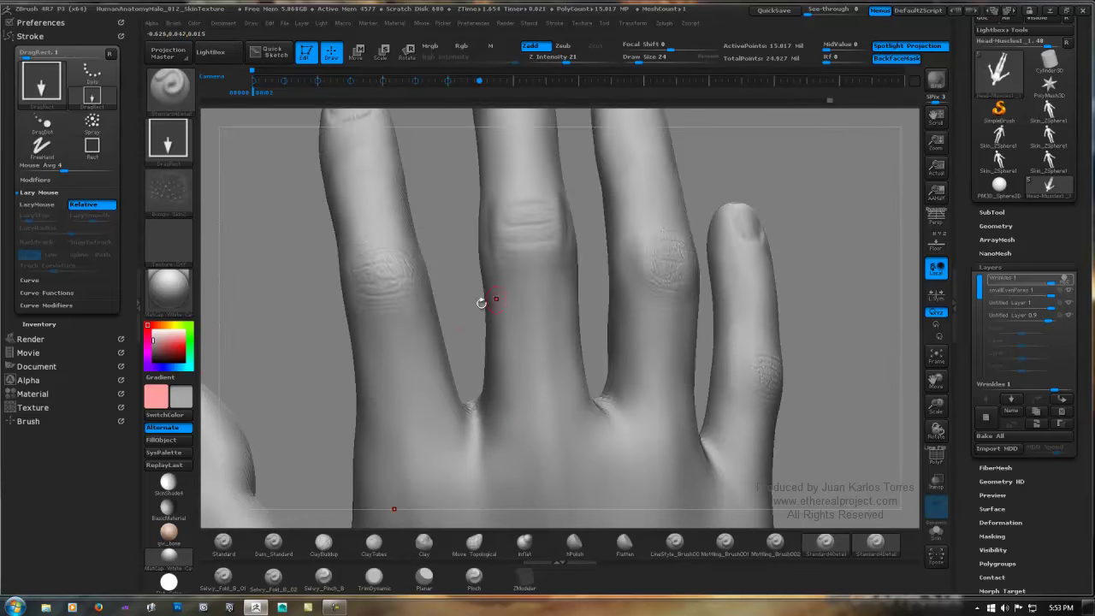
# Step: Try stamping the bumpy skin alpha at Z Intensity 21 on the middle finger's base and the back of the hand
pyautogui.keyDown('alt'); pyautogui.moveTo(547, 326); pyautogui.dragTo(470, 290, button='right'); pyautogui.keyUp('alt')
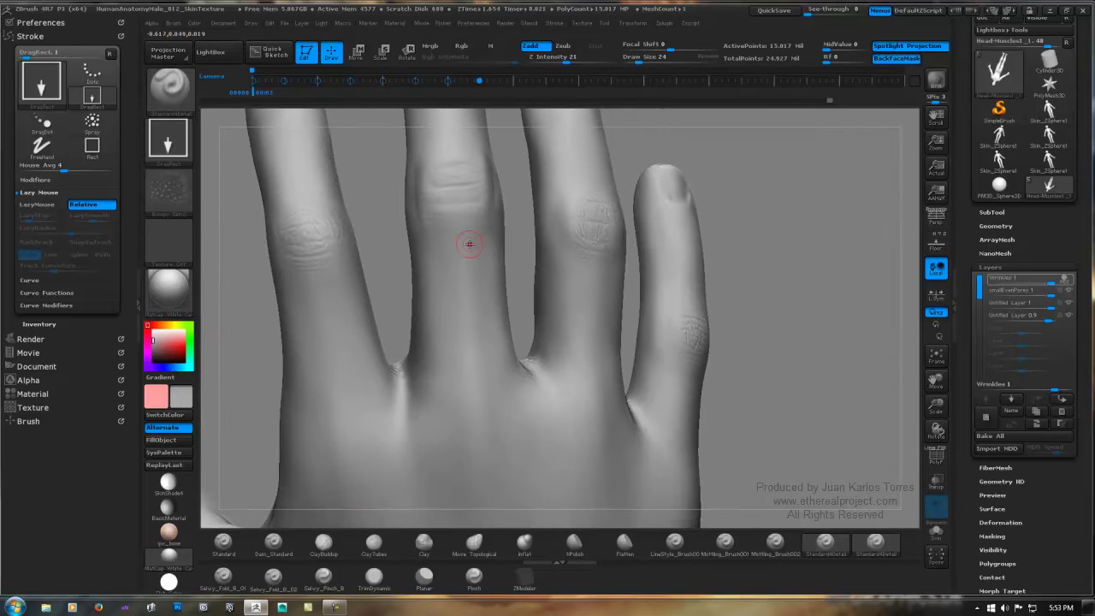
pyautogui.moveTo(463, 275); pyautogui.dragTo(470, 291)
pyautogui.moveTo(479, 329); pyautogui.dragTo(469, 310)
pyautogui.hotkey('ctrl', 'z')
pyautogui.moveTo(489, 374); pyautogui.dragTo(541, 281)
pyautogui.hotkey('ctrl', 'z')
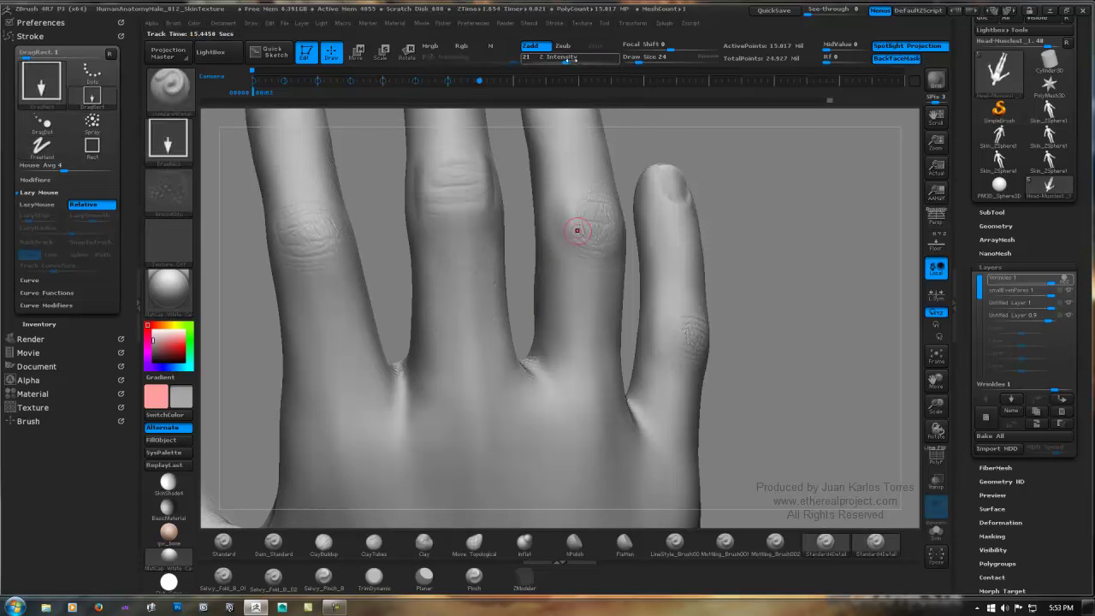
# Step: Set the detail brush's Z Intensity to 8 and stamp faint bumpy skin texture on the back of the middle finger
pyautogui.click(556, 61)
pyautogui.moveTo(553, 62); pyautogui.dragTo(552, 63)
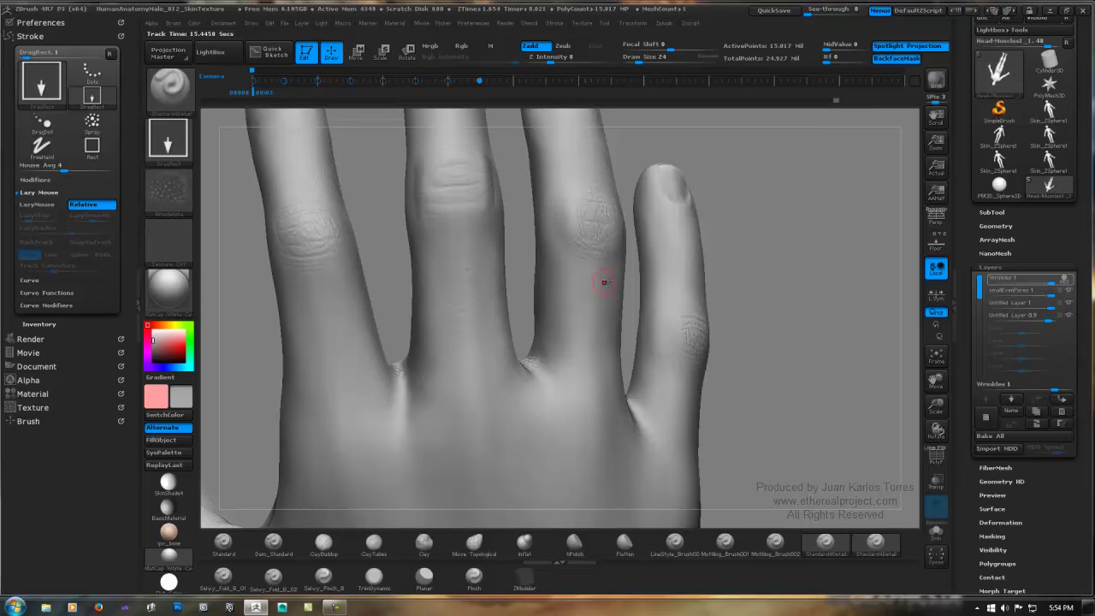
pyautogui.press('ctrl')
pyautogui.moveTo(557, 296)
pyautogui.keyDown('ctrl'); pyautogui.mouseDown(button='right')
pyautogui.moveTo(643, 279)
pyautogui.moveTo(574, 292)
pyautogui.moveTo(602, 288)
pyautogui.mouseUp(button='right'); pyautogui.keyUp('ctrl')
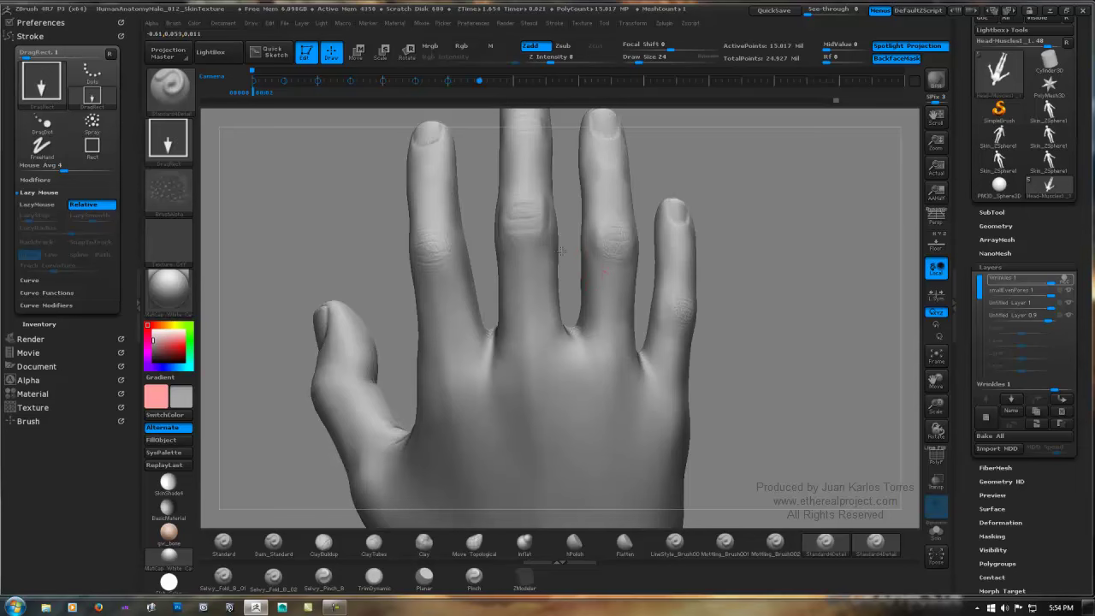
pyautogui.moveTo(562, 250)
pyautogui.mouseDown(button='right')
pyautogui.moveTo(552, 234)
pyautogui.moveTo(523, 304)
pyautogui.mouseUp(button='right')
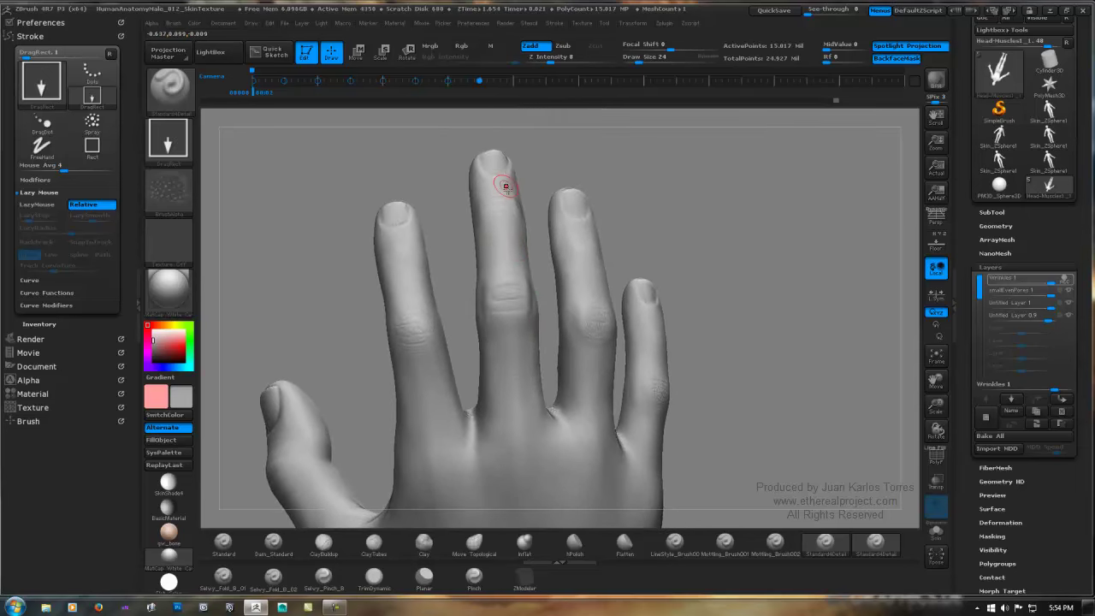
# Step: Select the Dam_Standard brush and sharpen the skin fold around the middle fingernail, softening the cuts with the Smooth brush
pyautogui.moveTo(511, 243); pyautogui.dragTo(500, 231, button='right')
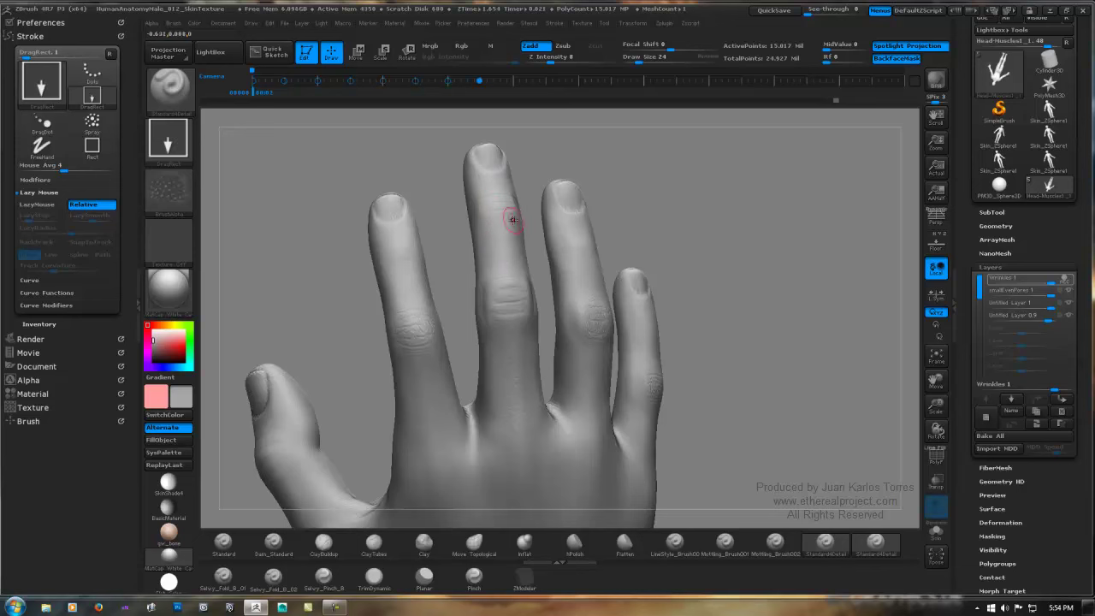
pyautogui.moveTo(506, 365); pyautogui.dragTo(508, 255, button='right')
pyautogui.moveTo(508, 195)
pyautogui.keyDown('alt'); pyautogui.mouseDown(button='right')
pyautogui.moveTo(500, 278)
pyautogui.moveTo(518, 282)
pyautogui.moveTo(535, 248)
pyautogui.mouseUp(button='right'); pyautogui.keyUp('alt')
pyautogui.moveTo(541, 175)
pyautogui.keyDown('ctrl'); pyautogui.mouseDown(button='right')
pyautogui.moveTo(563, 246)
pyautogui.moveTo(440, 313)
pyautogui.moveTo(479, 307)
pyautogui.mouseUp(button='right'); pyautogui.keyUp('ctrl')
pyautogui.click(274, 544)
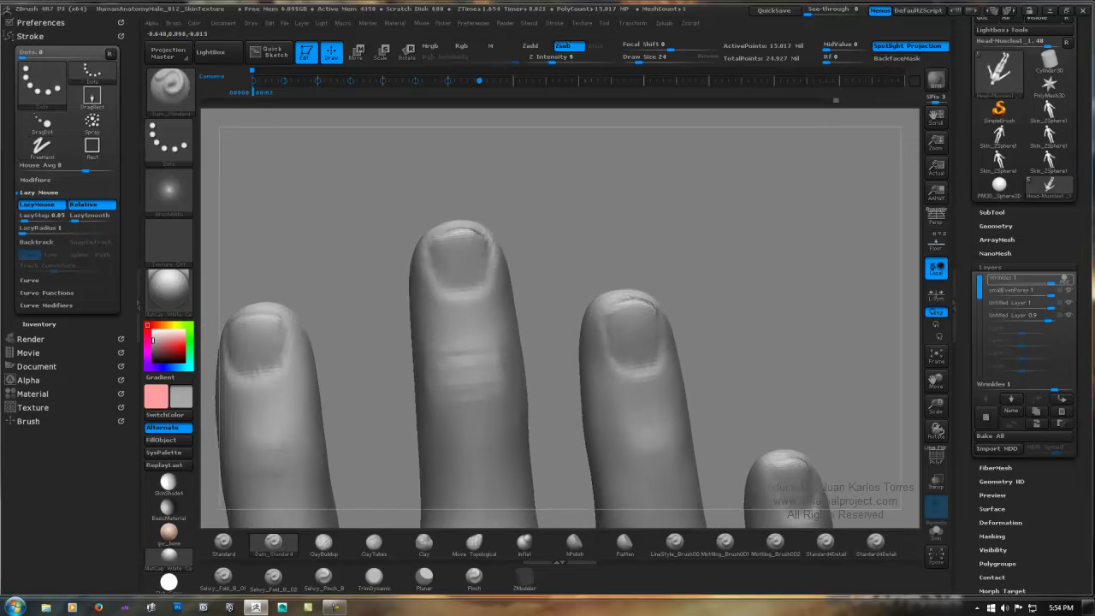
pyautogui.moveTo(417, 265); pyautogui.dragTo(428, 262, button='right')
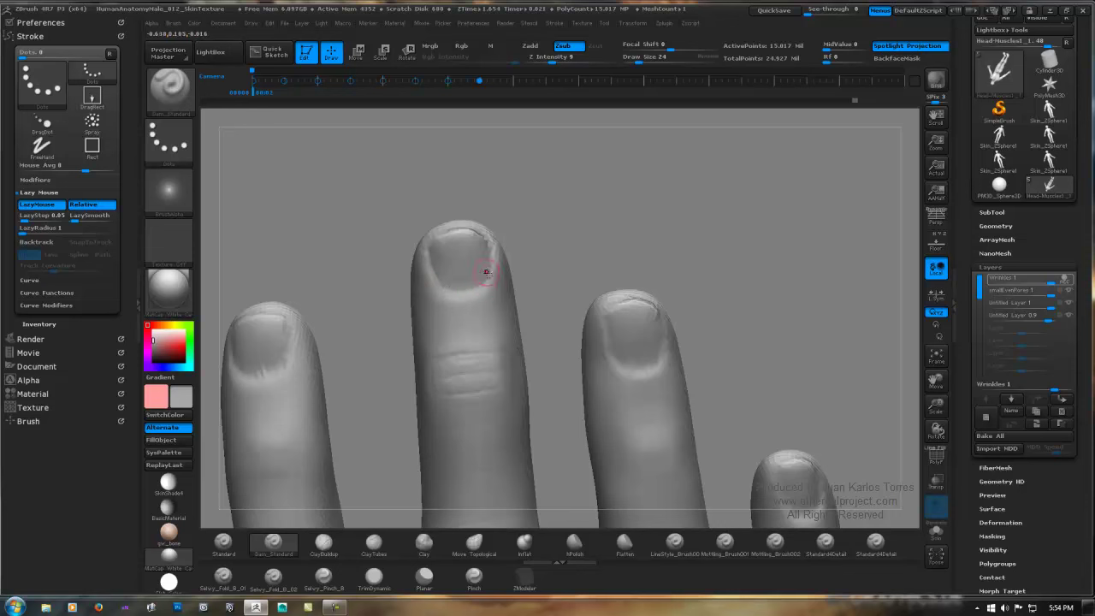
pyautogui.press('shift')
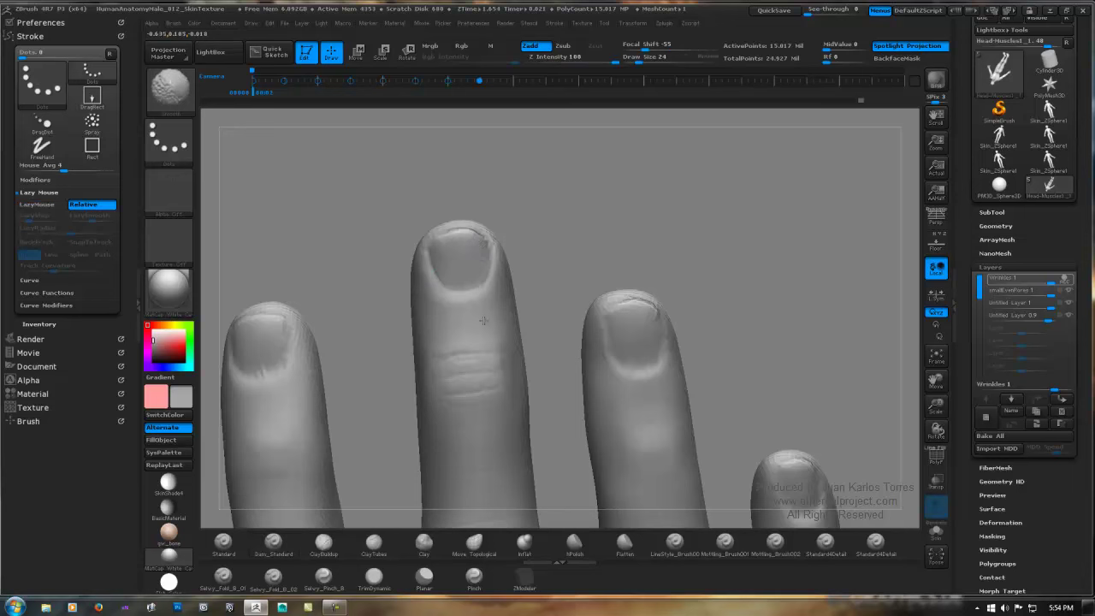
# Step: Carve a crisp free edge along the tip of the middle fingernail with the Dam_Standard brush
pyautogui.moveTo(532, 166); pyautogui.dragTo(529, 224)
pyautogui.press('shift')
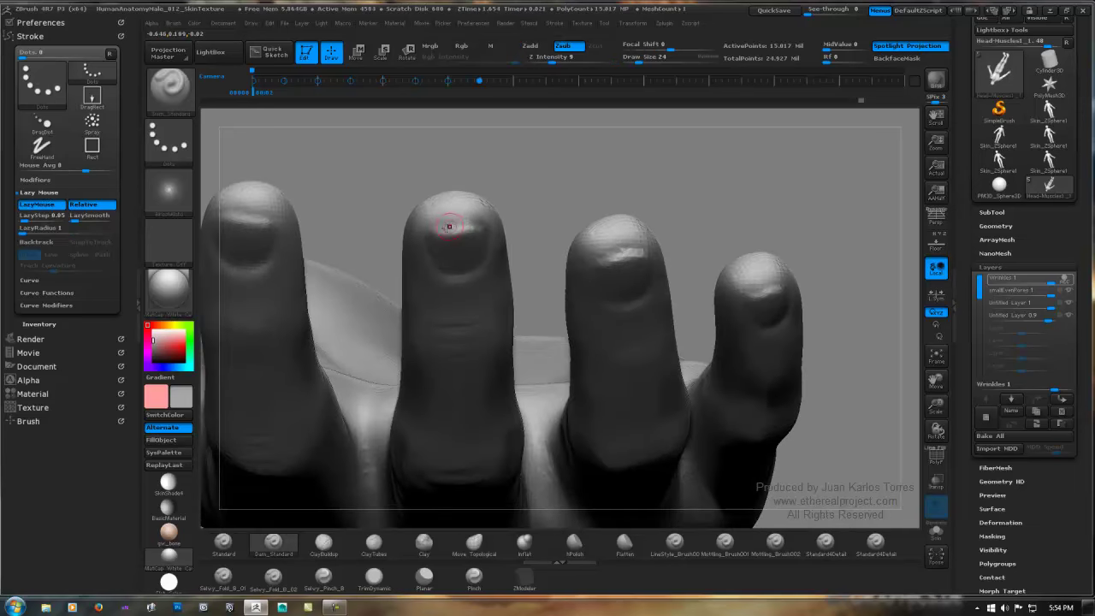
pyautogui.moveTo(471, 225); pyautogui.dragTo(457, 228)
pyautogui.moveTo(552, 181); pyautogui.dragTo(522, 188)
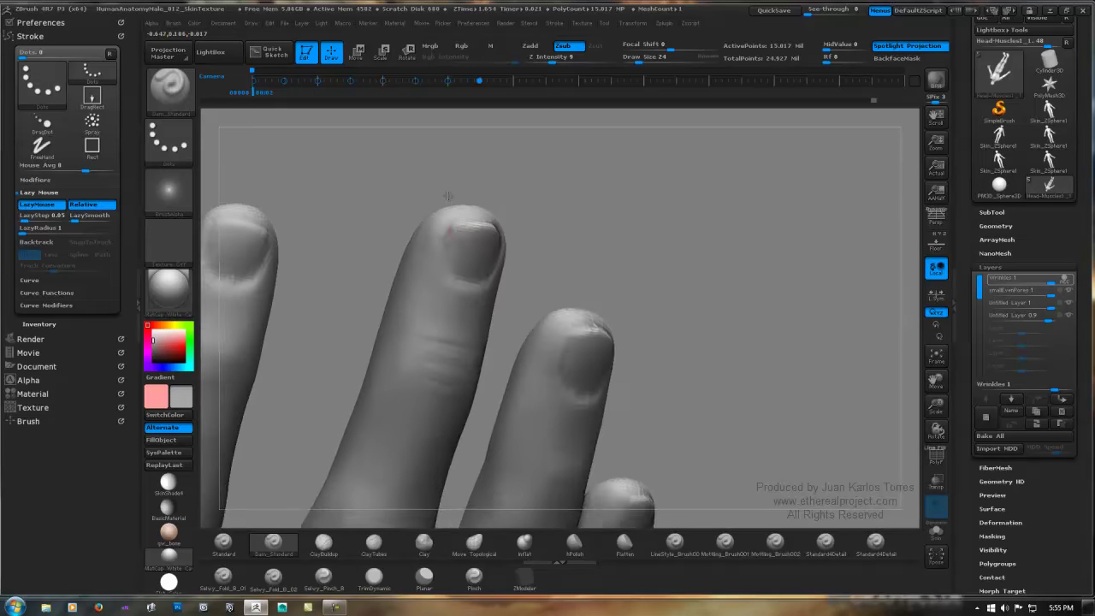
pyautogui.moveTo(552, 248); pyautogui.dragTo(528, 257)
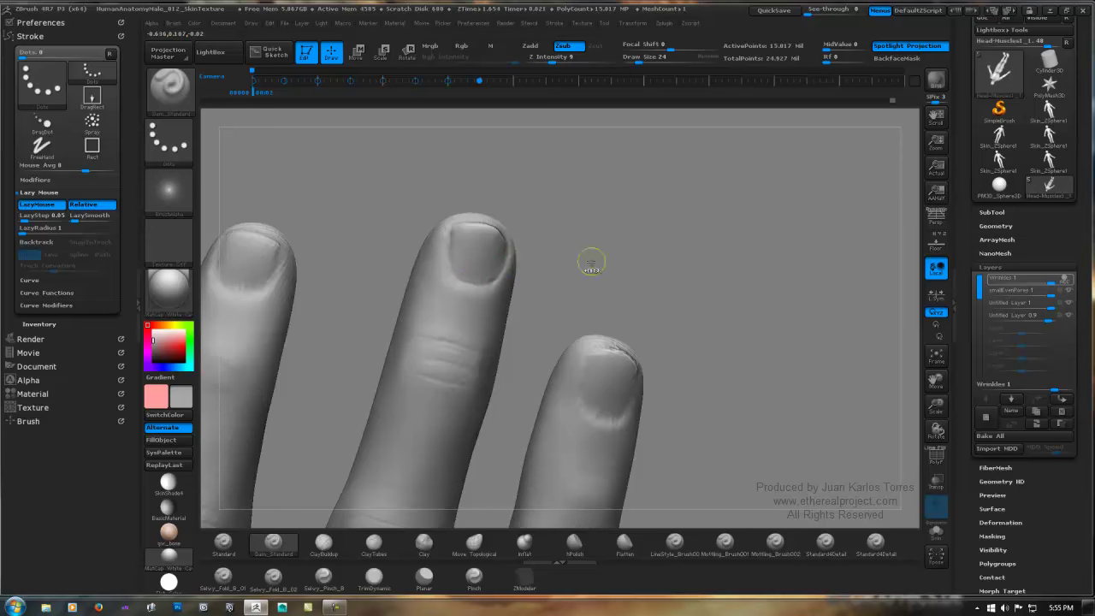
# Step: Set Dam_Standard to Draw Size 72 and Z Intensity 6 and deepen the grooves along the middle fingernail's sides and base
pyautogui.keyDown('ctrl'); pyautogui.moveTo(591, 262); pyautogui.dragTo(444, 252, button='right'); pyautogui.keyUp('ctrl')
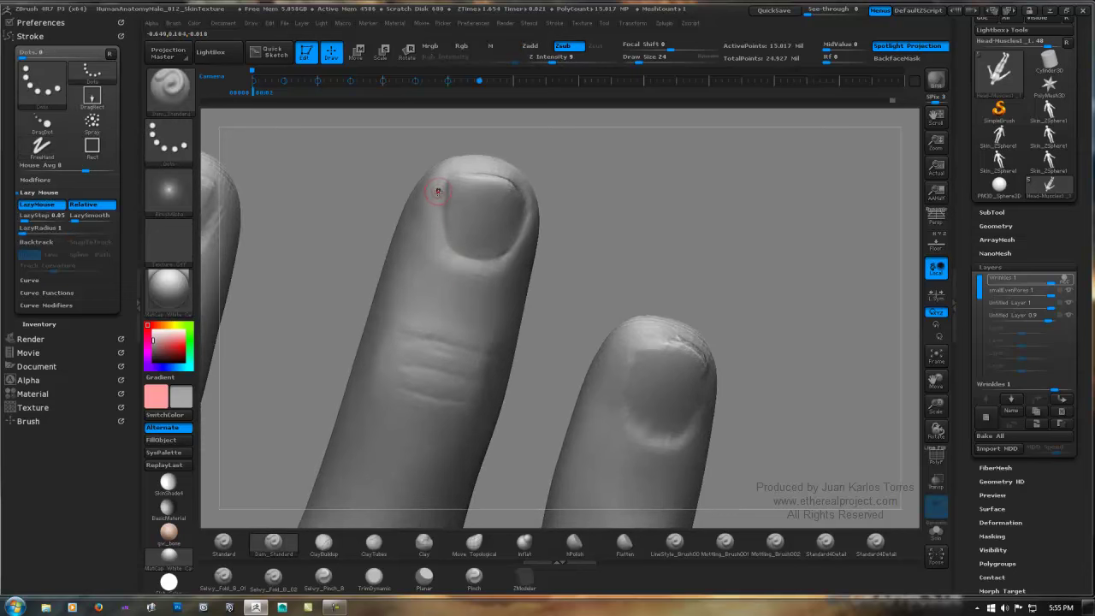
pyautogui.press('space')
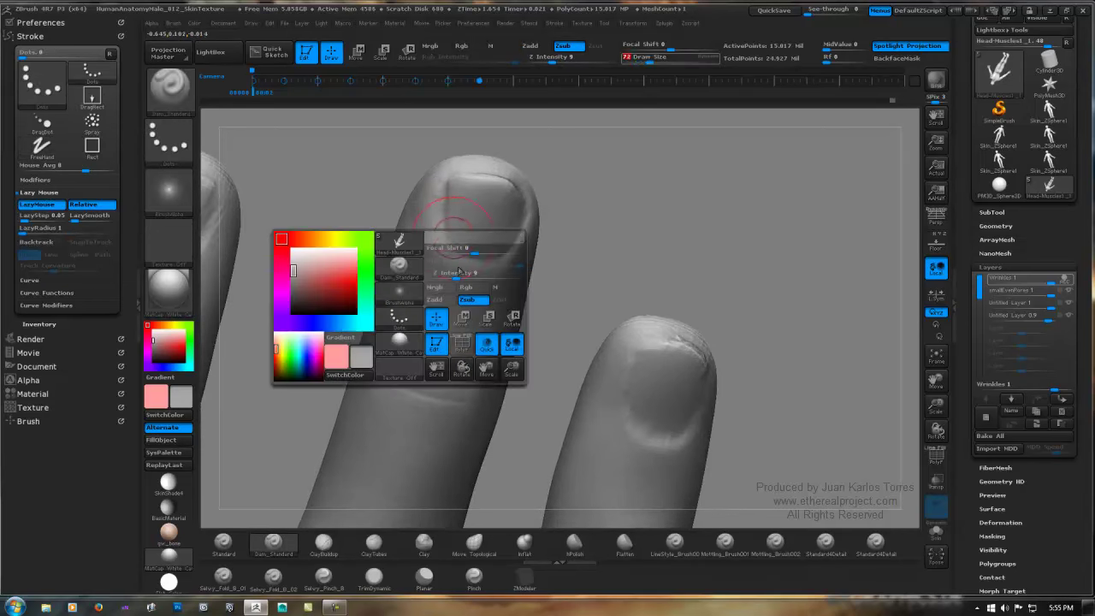
pyautogui.moveTo(459, 272); pyautogui.dragTo(453, 273)
pyautogui.moveTo(446, 177); pyautogui.dragTo(444, 187)
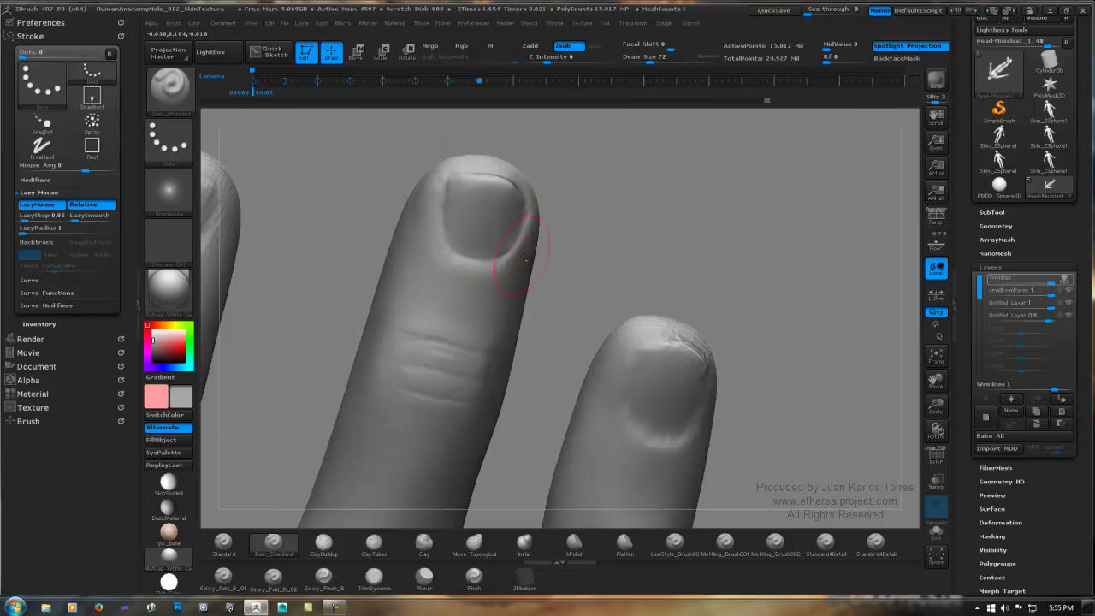
pyautogui.moveTo(559, 243)
pyautogui.mouseDown()
pyautogui.moveTo(618, 257)
pyautogui.moveTo(586, 255)
pyautogui.mouseUp()
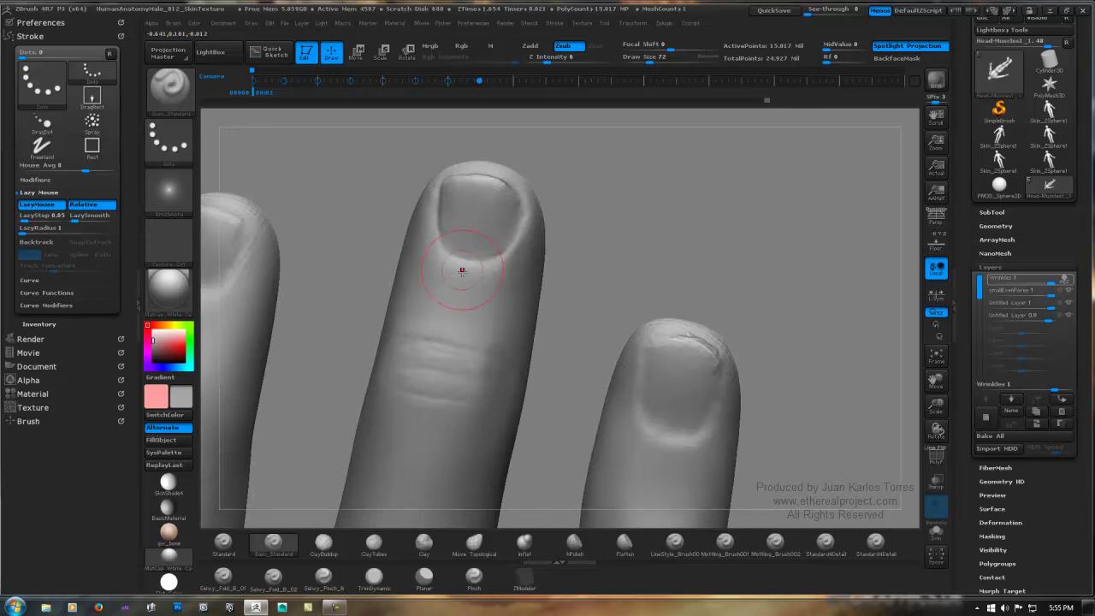
pyautogui.moveTo(462, 273); pyautogui.dragTo(513, 268, button='right')
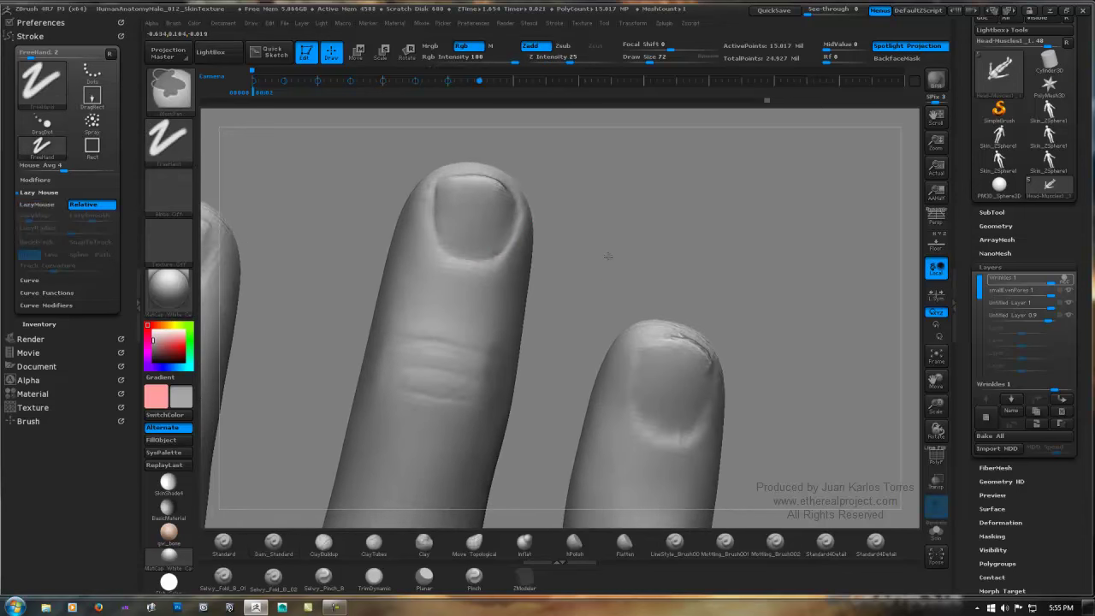
# Step: Examine the palm and the palm-side joints and bases of the fingers from several angles
pyautogui.moveTo(609, 257)
pyautogui.keyDown('ctrl'); pyautogui.mouseDown(button='right')
pyautogui.moveTo(550, 262)
pyautogui.moveTo(528, 288)
pyautogui.moveTo(539, 217)
pyautogui.moveTo(567, 259)
pyautogui.moveTo(544, 285)
pyautogui.moveTo(460, 279)
pyautogui.mouseUp(button='right'); pyautogui.keyUp('ctrl')
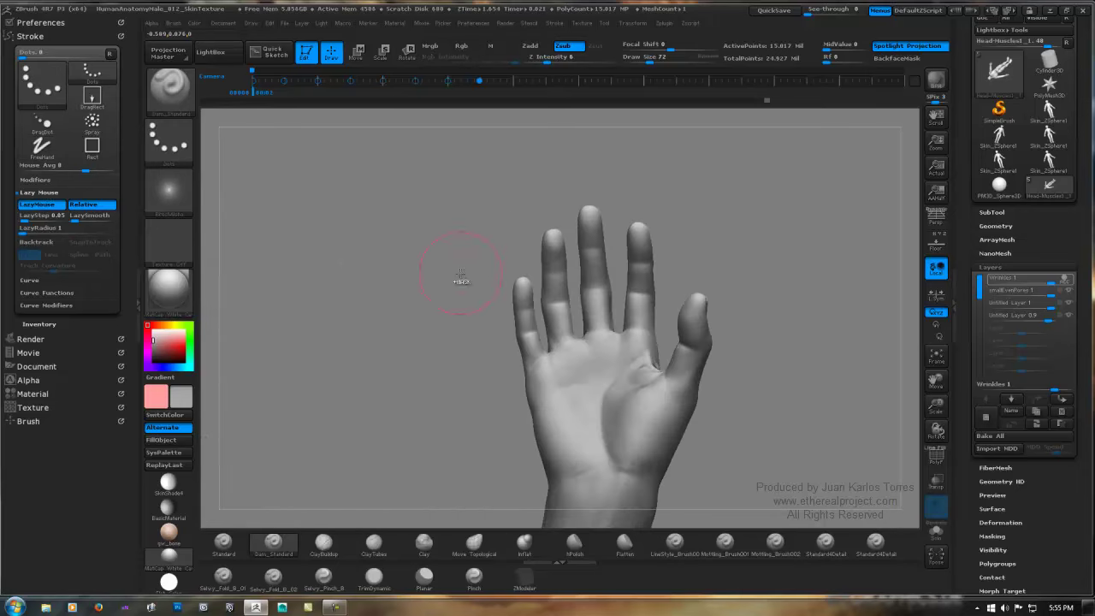
pyautogui.keyDown('alt'); pyautogui.moveTo(582, 379); pyautogui.dragTo(578, 323, button='right'); pyautogui.keyUp('alt')
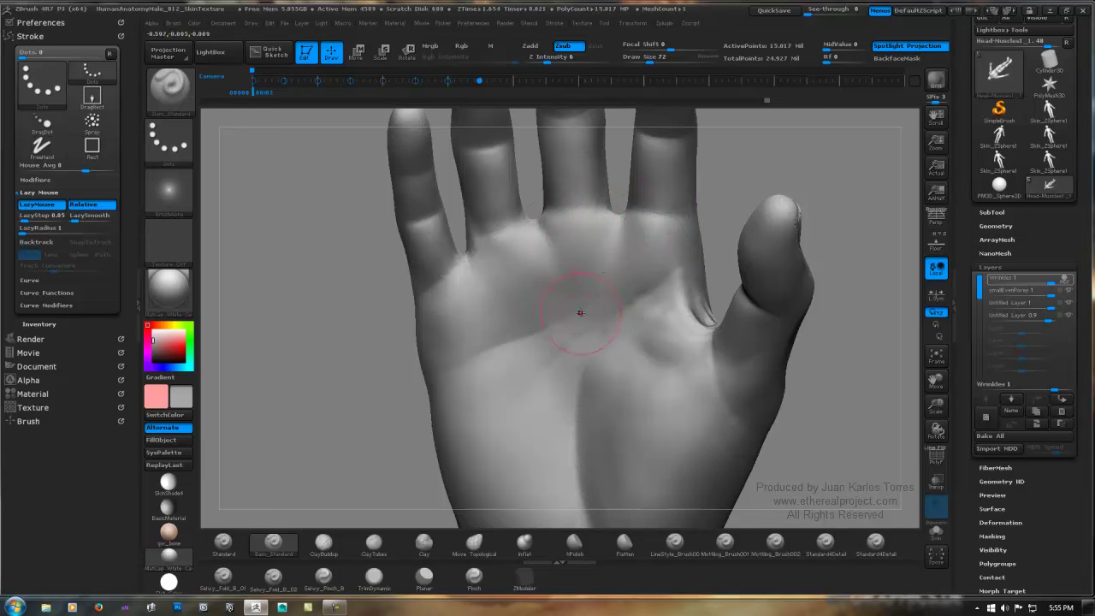
pyautogui.moveTo(575, 321)
pyautogui.mouseDown(button='right')
pyautogui.moveTo(587, 323)
pyautogui.moveTo(460, 247)
pyautogui.mouseUp(button='right')
pyautogui.moveTo(570, 256)
pyautogui.keyDown('ctrl'); pyautogui.mouseDown(button='right')
pyautogui.moveTo(523, 227)
pyautogui.moveTo(555, 340)
pyautogui.mouseUp(button='right'); pyautogui.keyUp('ctrl')
pyautogui.moveTo(565, 286)
pyautogui.keyDown('ctrl'); pyautogui.mouseDown(button='right')
pyautogui.moveTo(549, 266)
pyautogui.moveTo(560, 273)
pyautogui.mouseUp(button='right'); pyautogui.keyUp('ctrl')
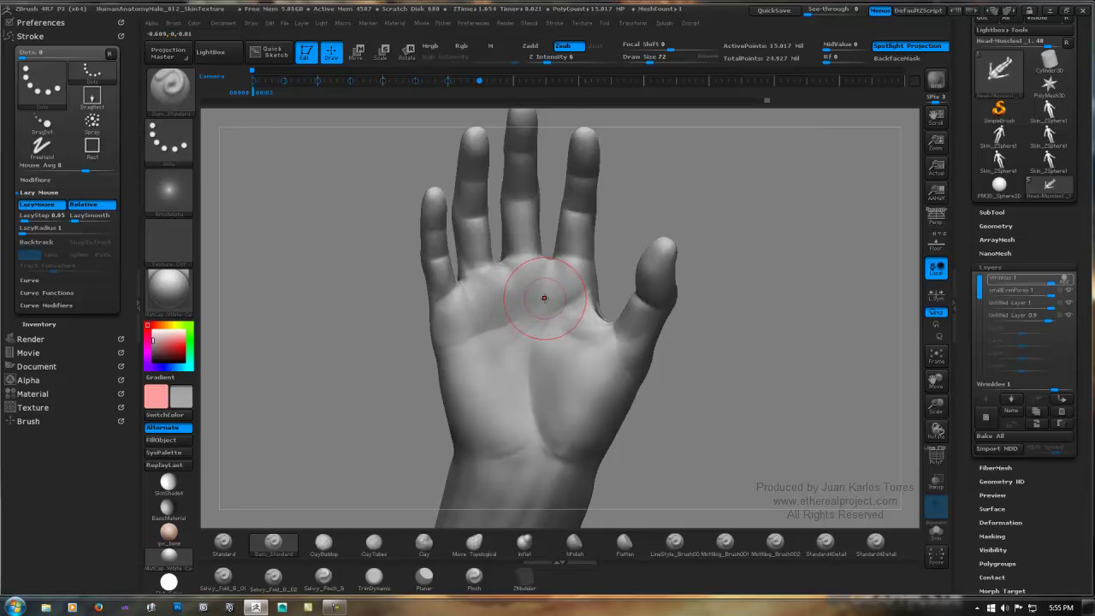
pyautogui.moveTo(537, 307)
pyautogui.mouseDown(button='right')
pyautogui.moveTo(604, 215)
pyautogui.moveTo(576, 205)
pyautogui.mouseUp(button='right')
pyautogui.moveTo(576, 206)
pyautogui.keyDown('alt'); pyautogui.mouseDown(button='right')
pyautogui.moveTo(473, 333)
pyautogui.moveTo(423, 432)
pyautogui.moveTo(467, 418)
pyautogui.mouseUp(button='right'); pyautogui.keyUp('alt')
pyautogui.keyDown('ctrl'); pyautogui.moveTo(550, 299); pyautogui.dragTo(640, 269, button='right'); pyautogui.keyUp('ctrl')
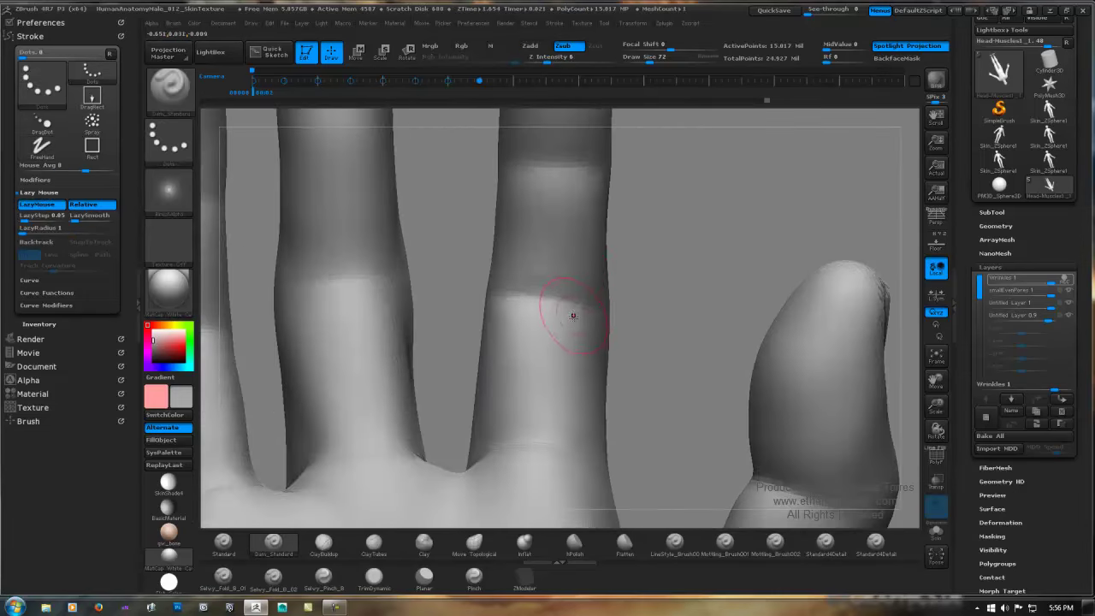
pyautogui.moveTo(573, 316)
pyautogui.mouseDown(button='right')
pyautogui.moveTo(436, 339)
pyautogui.moveTo(528, 352)
pyautogui.moveTo(530, 342)
pyautogui.mouseUp(button='right')
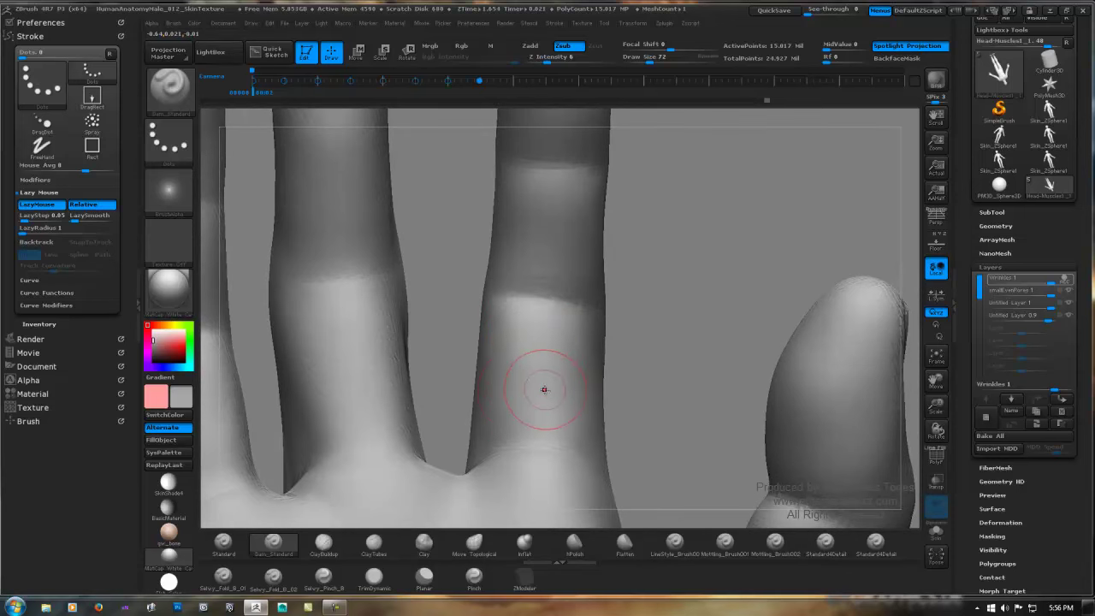
pyautogui.keyDown('alt'); pyautogui.moveTo(545, 383); pyautogui.dragTo(549, 289, button='right'); pyautogui.keyUp('alt')
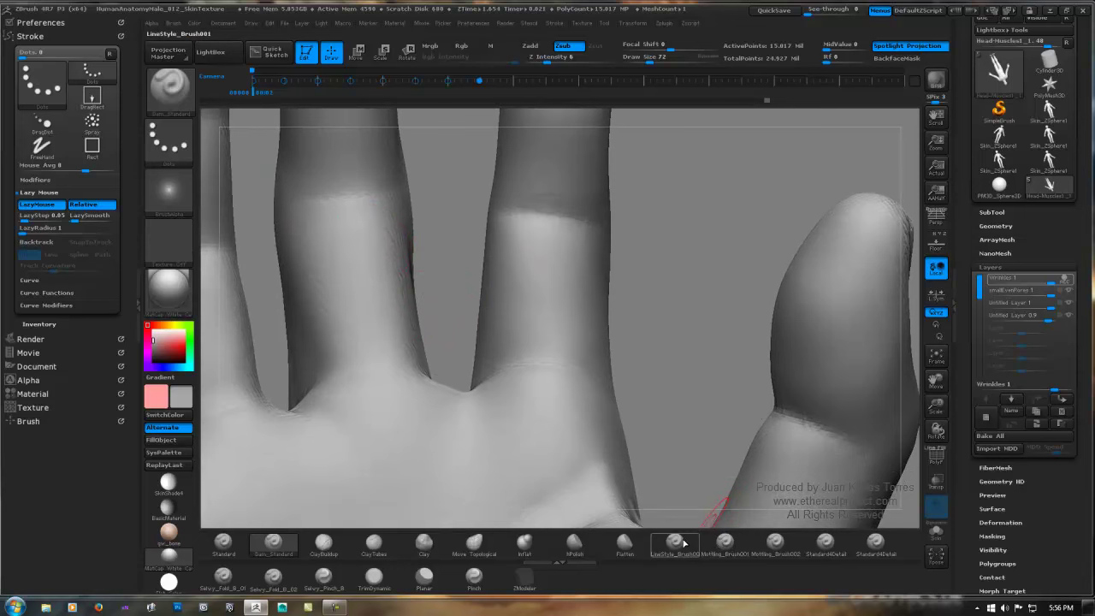
# Step: Carve fine crease lines on the palm side of the index finger with LineStyle_Brush001, reducing Draw Size to 37 and to 15
pyautogui.click(678, 543)
pyautogui.moveTo(578, 345); pyautogui.dragTo(543, 335, button='right')
pyautogui.moveTo(518, 282); pyautogui.dragTo(534, 294, button='right')
pyautogui.press('space')
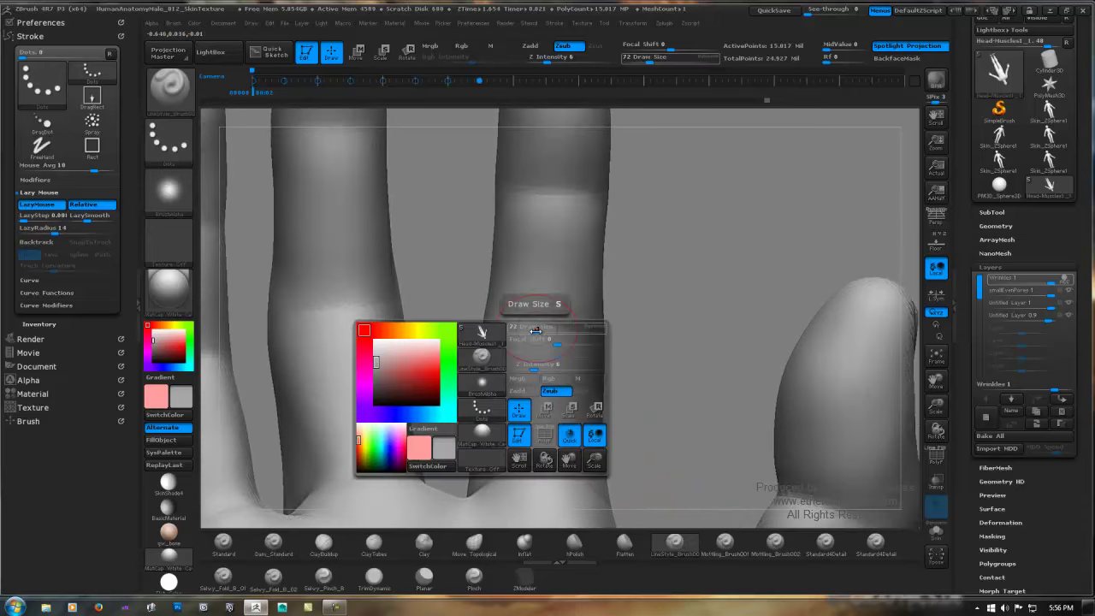
pyautogui.moveTo(536, 331); pyautogui.dragTo(527, 331)
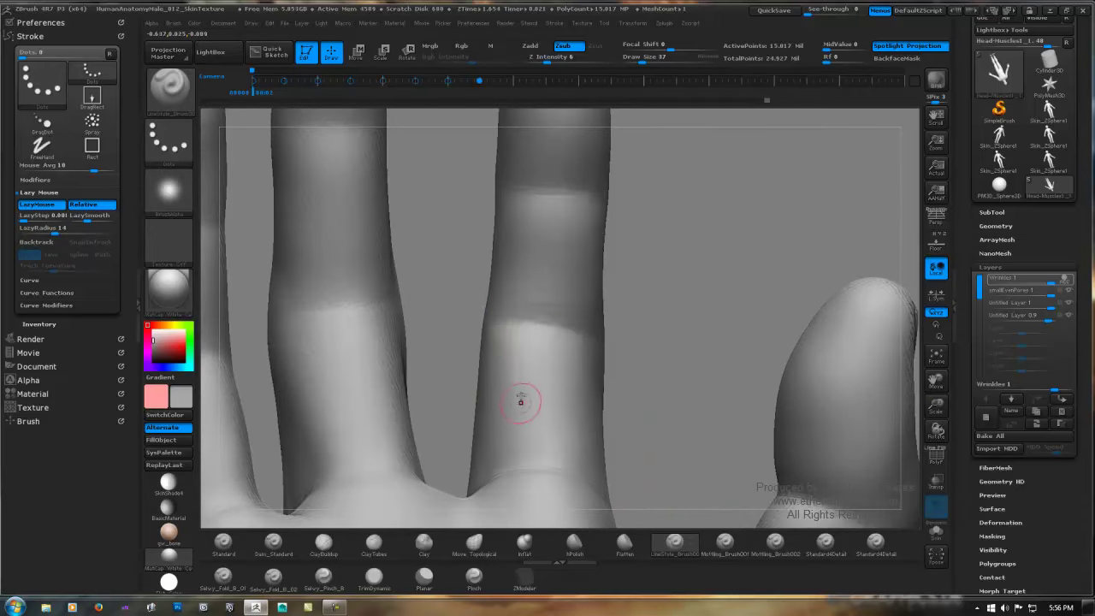
pyautogui.press('ctrl')
pyautogui.press('space')
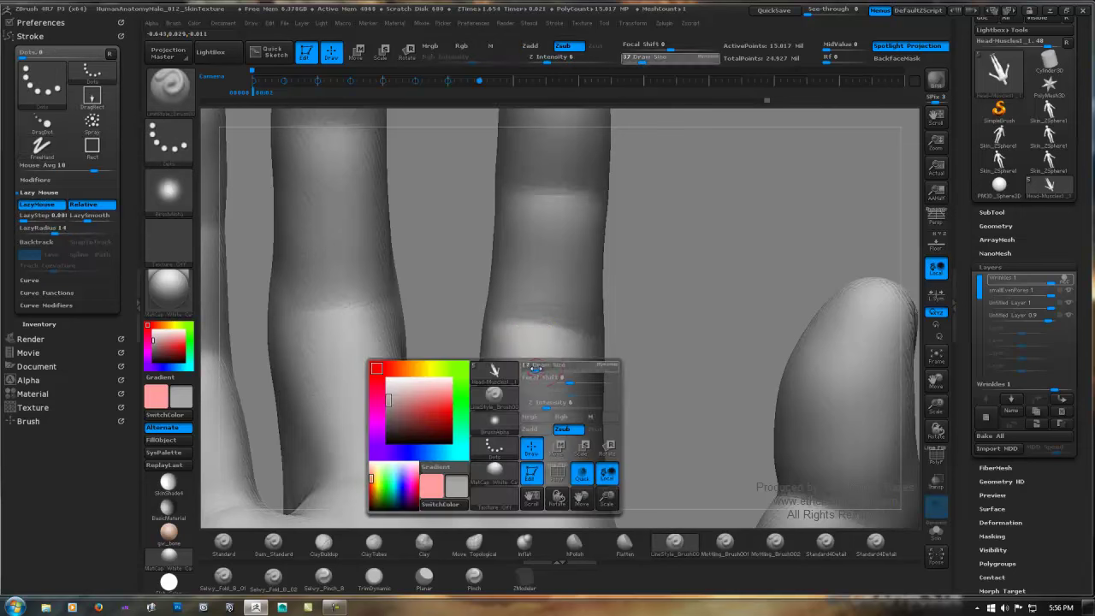
pyautogui.moveTo(536, 369); pyautogui.dragTo(533, 368)
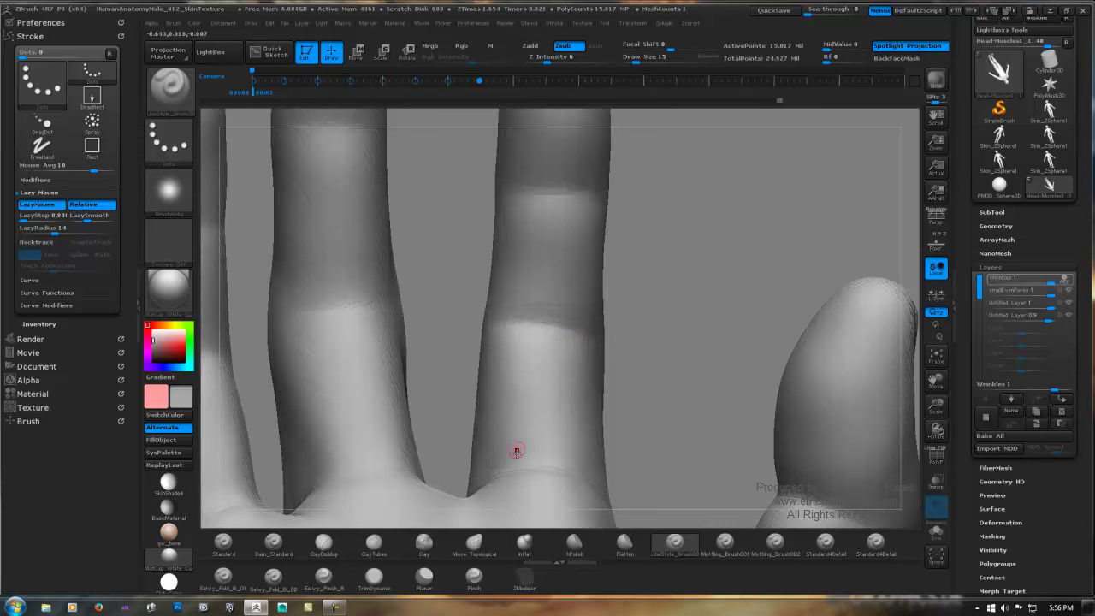
pyautogui.moveTo(540, 379); pyautogui.dragTo(554, 369, button='right')
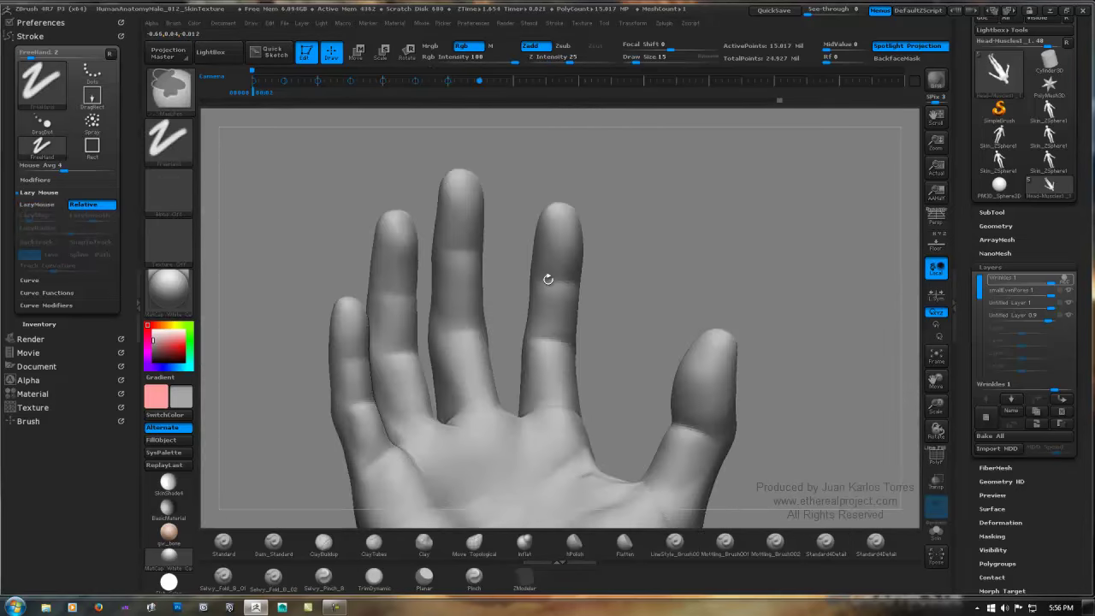
# Step: Inspect the hand and wrist from both sides and set LineStyle_Brush001's Draw Size to 22 for the back of the hand
pyautogui.moveTo(549, 280)
pyautogui.keyDown('ctrl'); pyautogui.mouseDown(button='right')
pyautogui.moveTo(587, 308)
pyautogui.moveTo(547, 332)
pyautogui.moveTo(570, 337)
pyautogui.moveTo(561, 217)
pyautogui.mouseUp(button='right'); pyautogui.keyUp('ctrl')
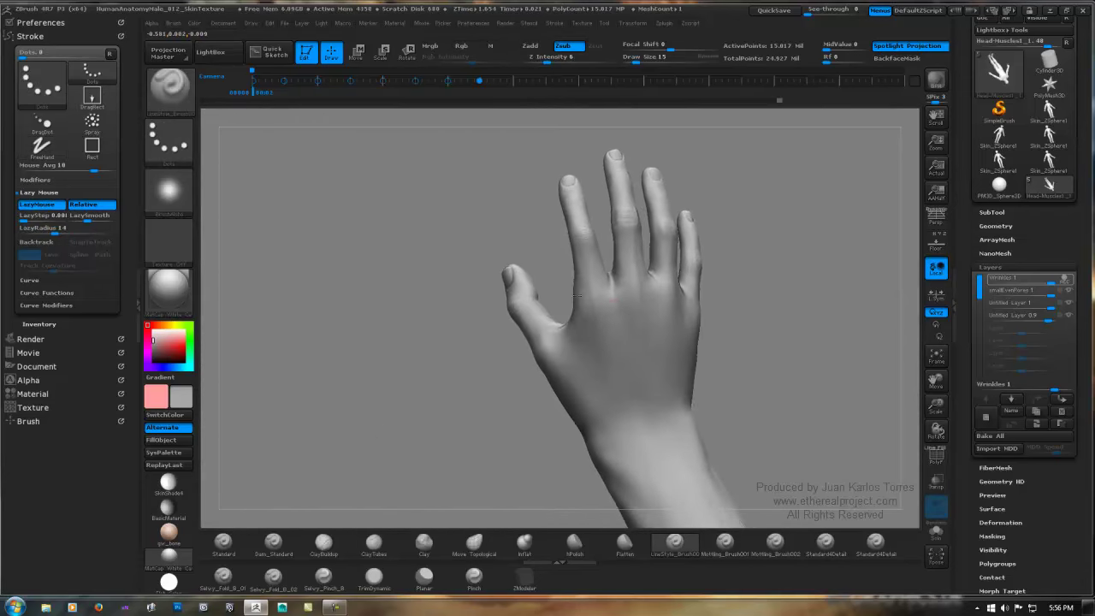
pyautogui.moveTo(554, 265)
pyautogui.mouseDown(button='right')
pyautogui.moveTo(637, 281)
pyautogui.moveTo(676, 267)
pyautogui.mouseUp(button='right')
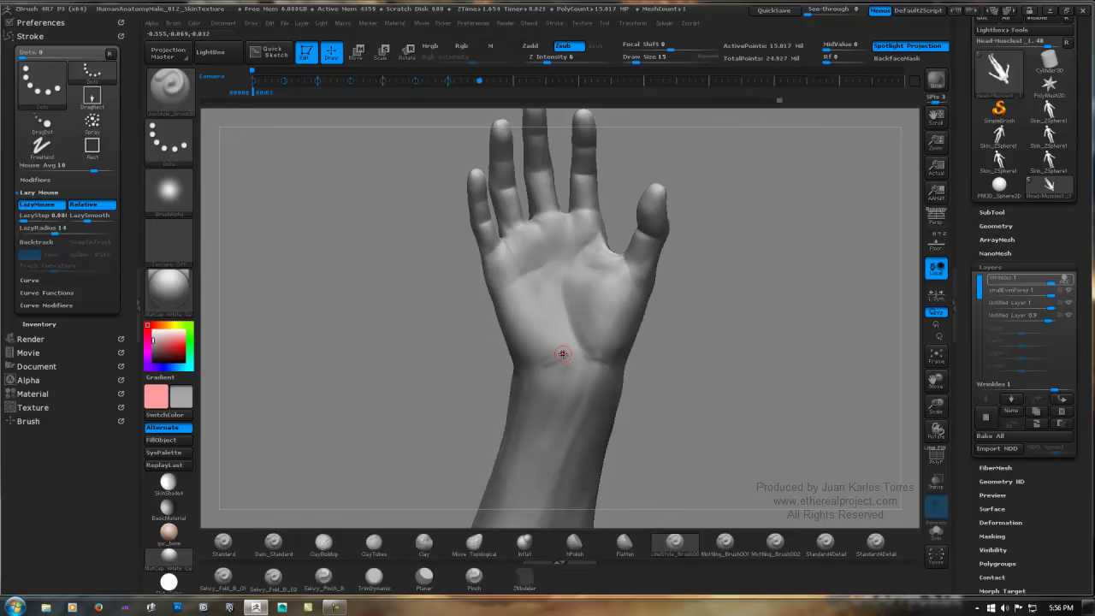
pyautogui.moveTo(563, 350); pyautogui.dragTo(683, 343, button='right')
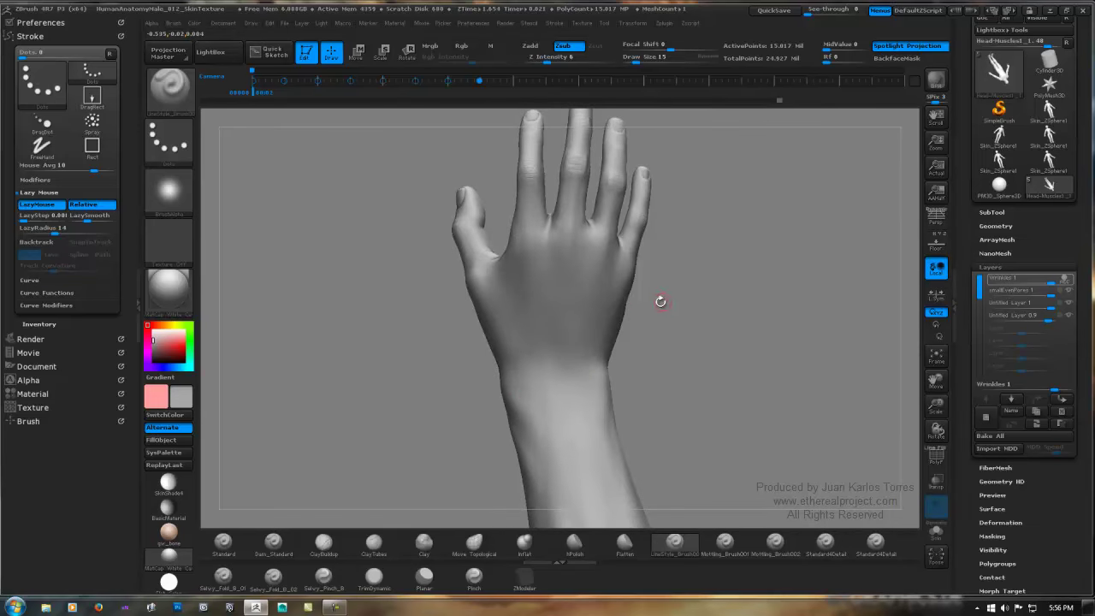
pyautogui.moveTo(660, 303)
pyautogui.mouseDown()
pyautogui.moveTo(625, 310)
pyautogui.moveTo(609, 301)
pyautogui.mouseUp()
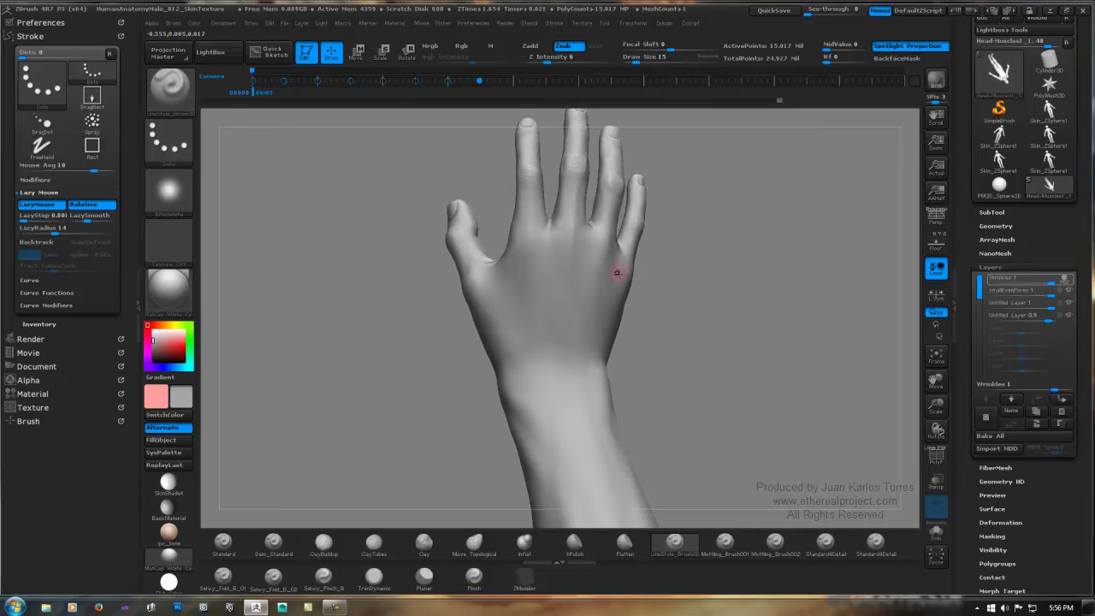
pyautogui.moveTo(575, 275)
pyautogui.keyDown('ctrl'); pyautogui.mouseDown(button='right')
pyautogui.moveTo(673, 274)
pyautogui.moveTo(550, 283)
pyautogui.mouseUp(button='right'); pyautogui.keyUp('ctrl')
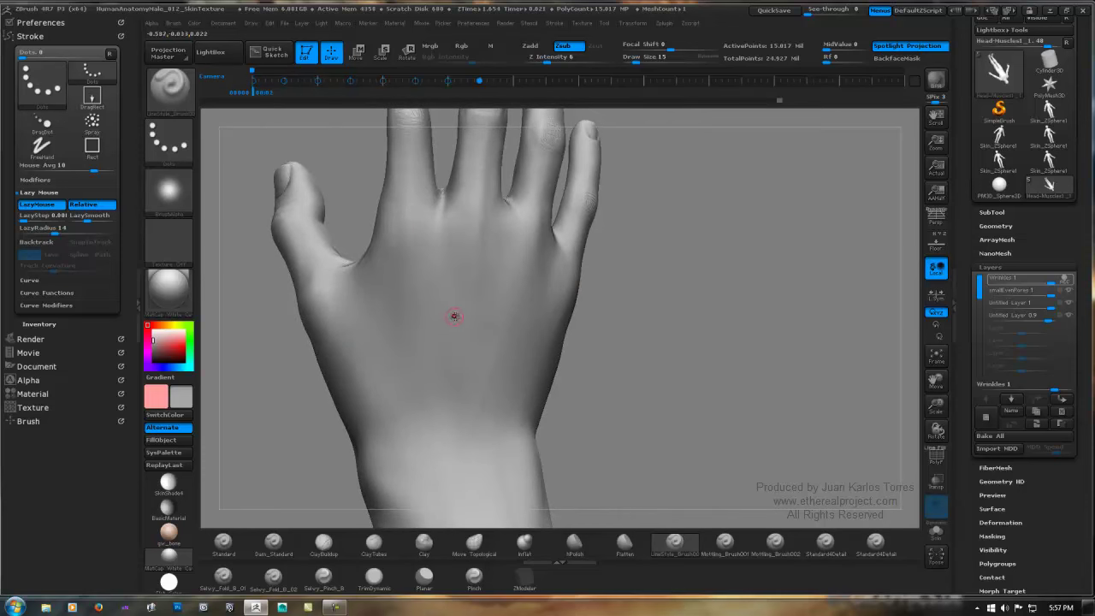
pyautogui.click(174, 185)
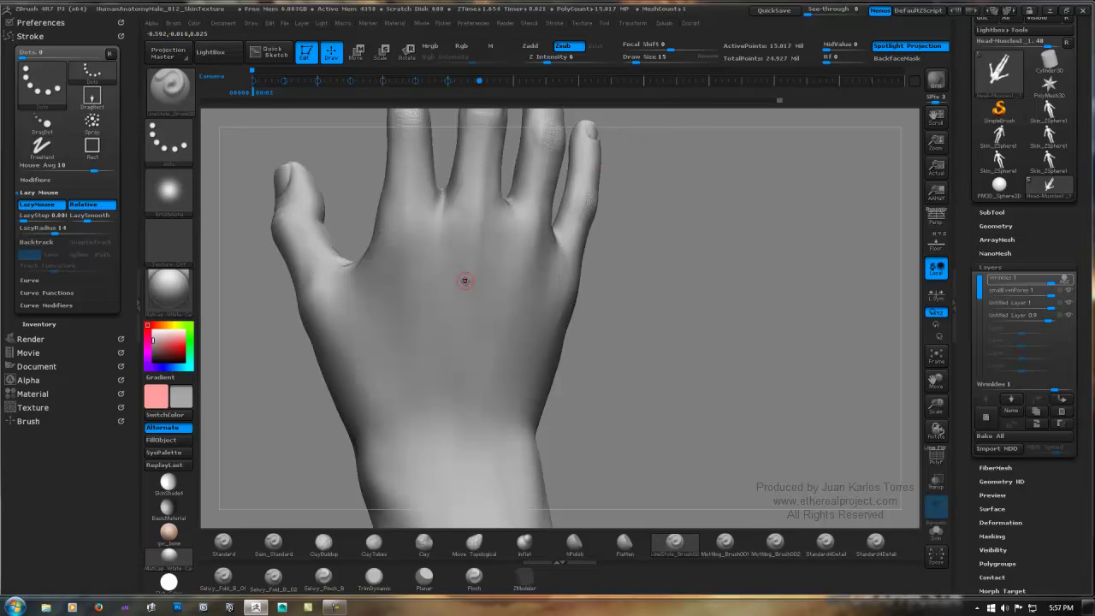
pyautogui.press('space')
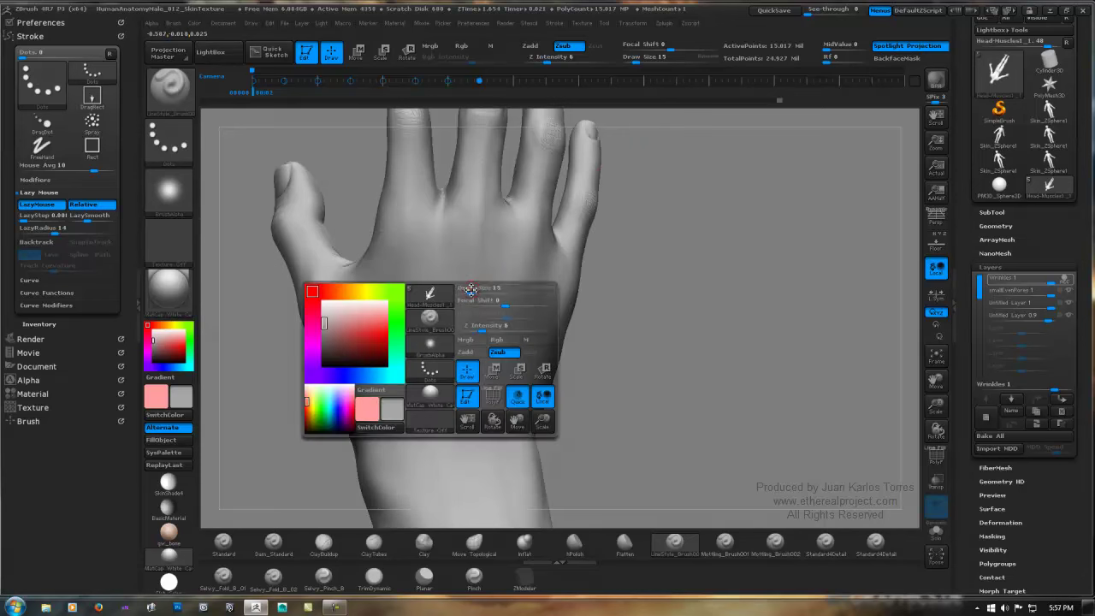
pyautogui.moveTo(469, 291); pyautogui.dragTo(474, 292)
# Step: Switch LineStyle_Brush001 to Zadd at Draw Size 39 and build subtle raised lines along the back of the hand toward the wrist
pyautogui.moveTo(439, 257); pyautogui.dragTo(432, 252, button='right')
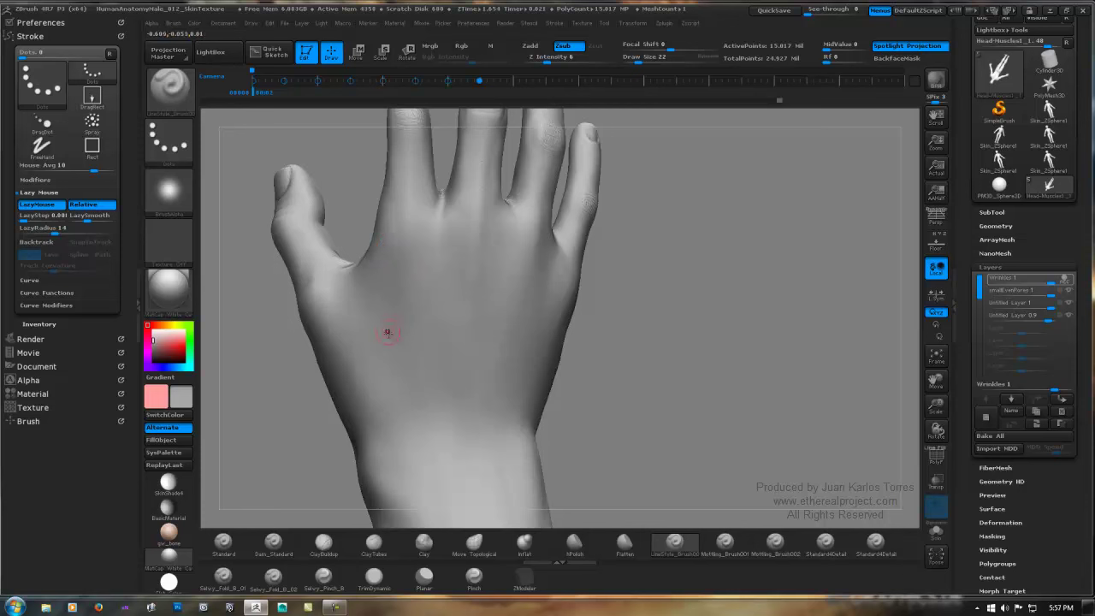
pyautogui.press('ctrl')
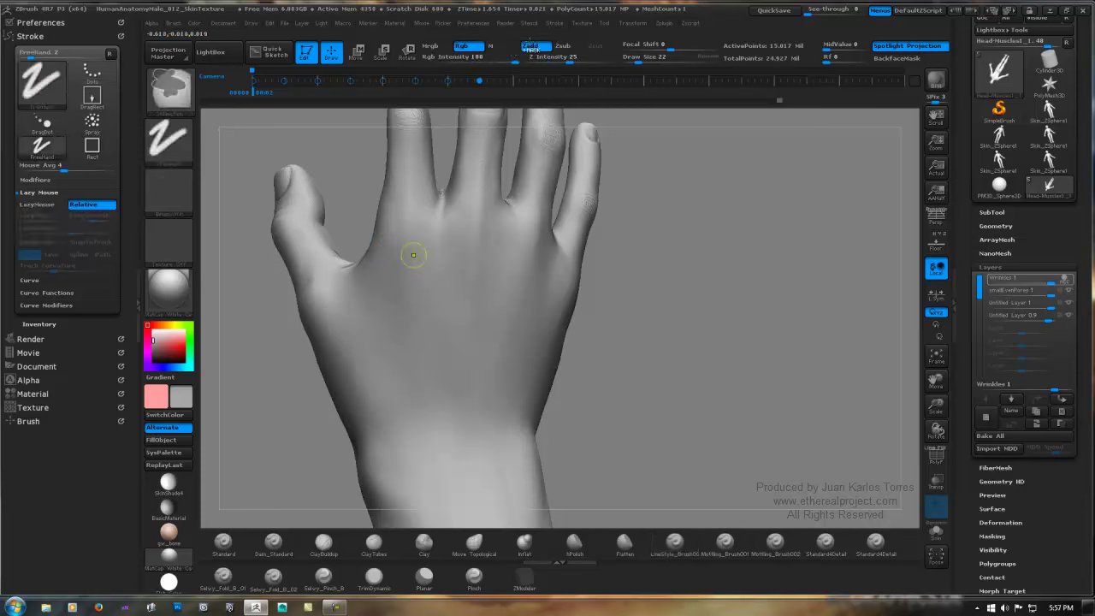
pyautogui.click(535, 48)
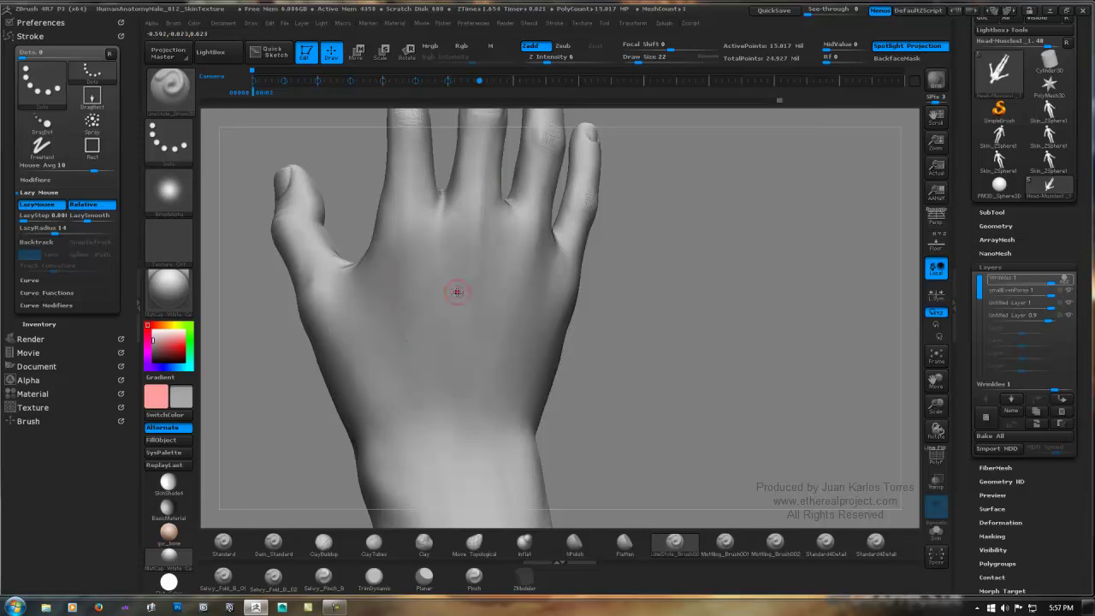
pyautogui.press('ctrl')
pyautogui.press('1')
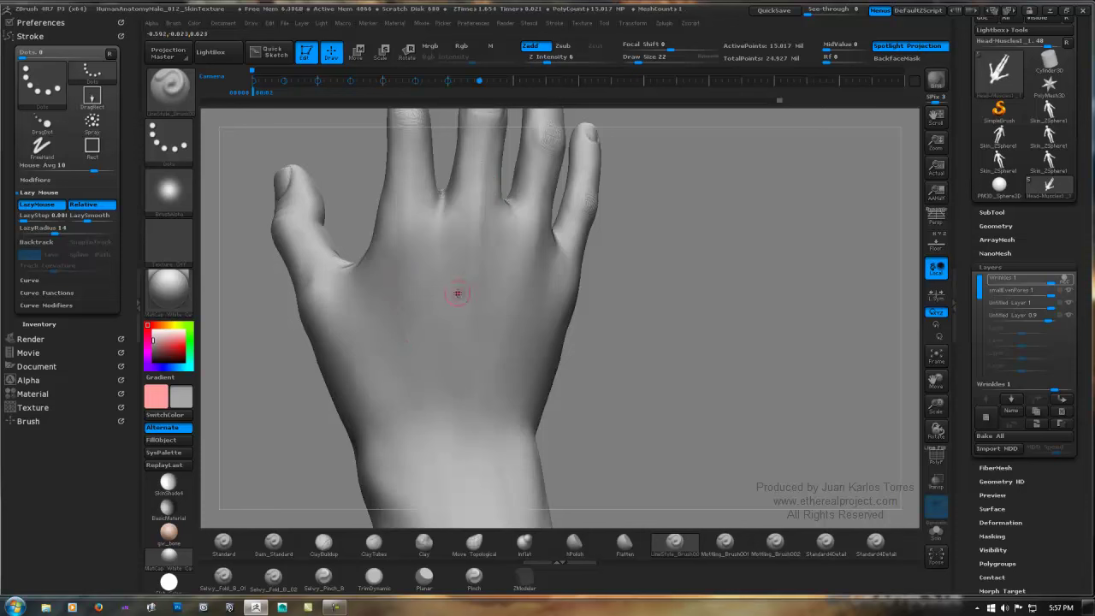
pyautogui.press('space')
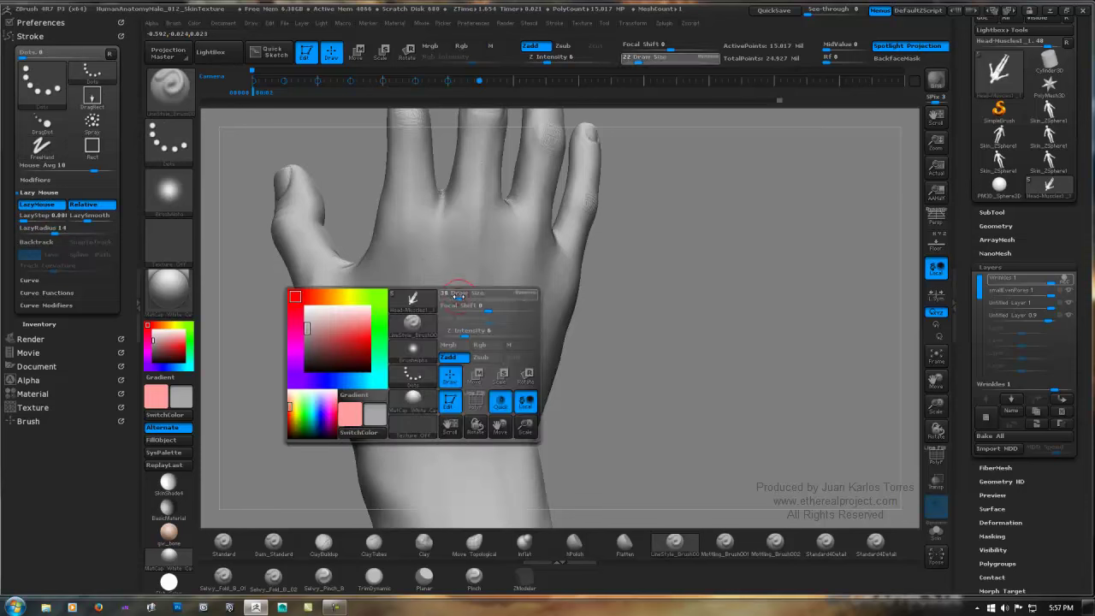
pyautogui.click(460, 296)
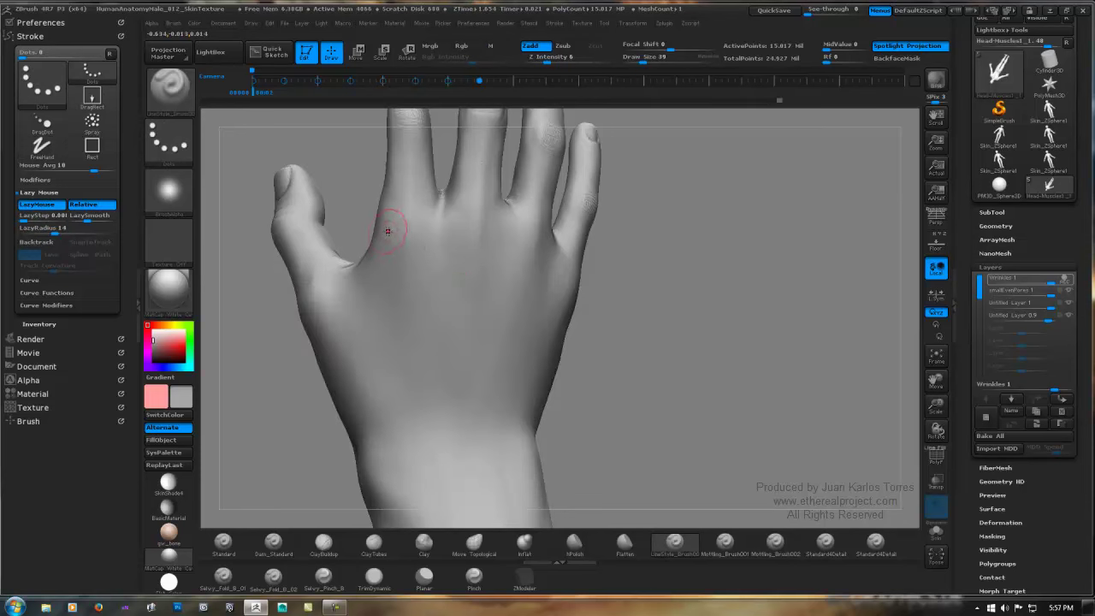
pyautogui.moveTo(401, 333); pyautogui.dragTo(406, 438)
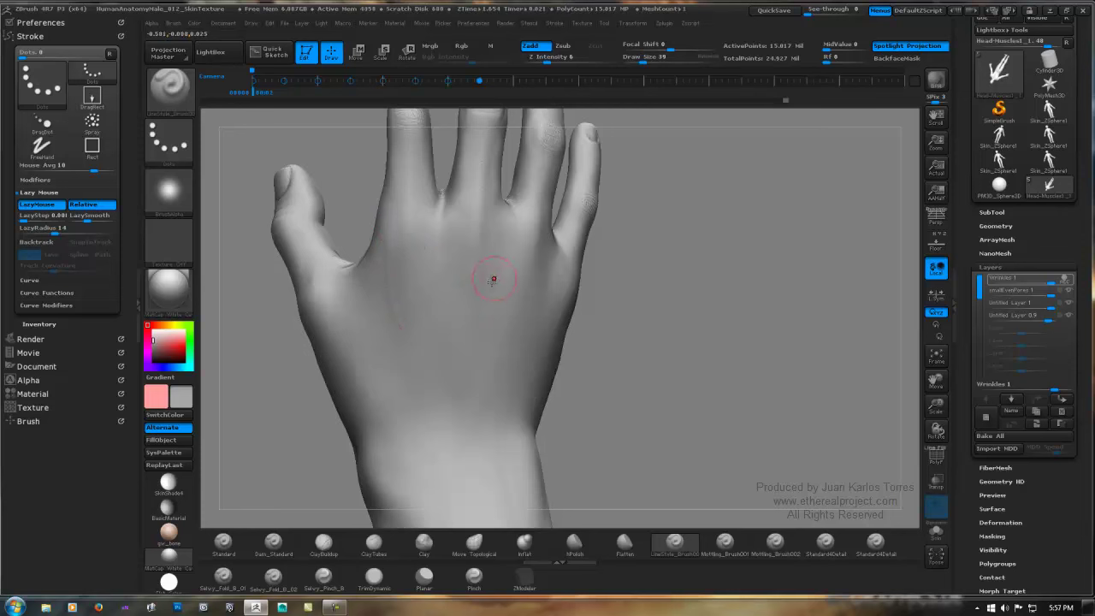
pyautogui.moveTo(494, 278)
pyautogui.mouseDown(button='right')
pyautogui.moveTo(479, 285)
pyautogui.moveTo(459, 261)
pyautogui.mouseUp(button='right')
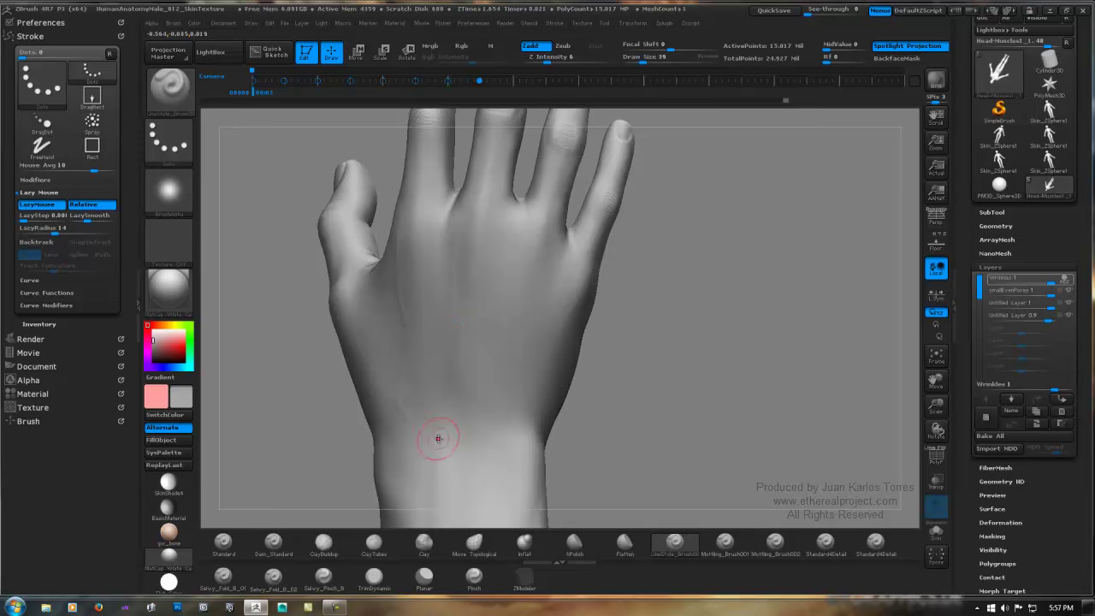
pyautogui.moveTo(478, 322); pyautogui.dragTo(487, 366, button='right')
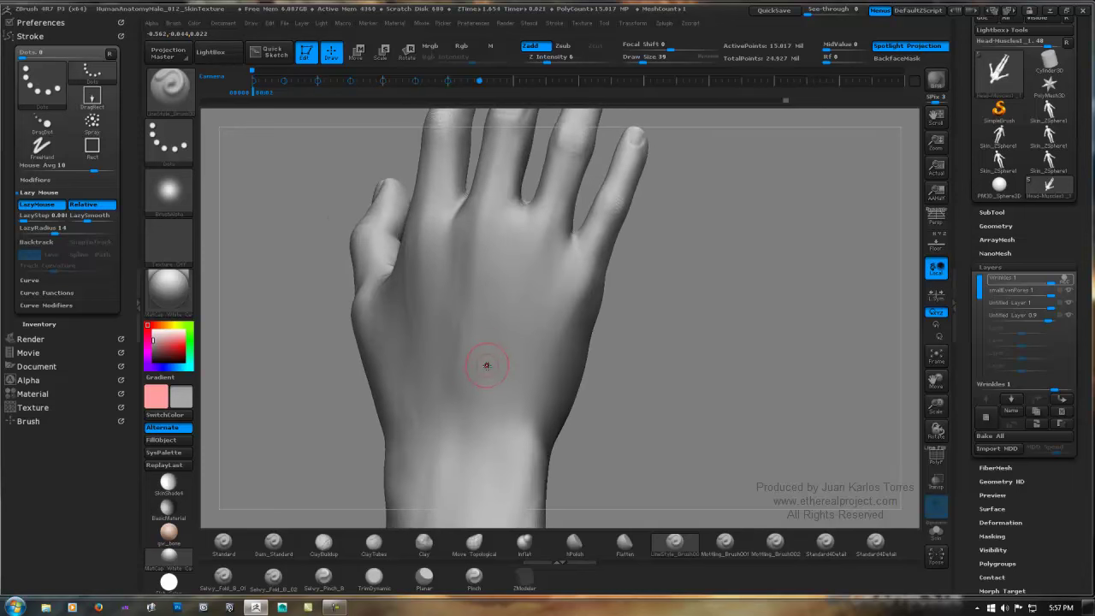
pyautogui.moveTo(480, 403); pyautogui.dragTo(458, 443)
# Step: Lower the brush's Z Intensity to 3 and add fainter lines below the little finger and across the middle of the hand's back
pyautogui.press('space')
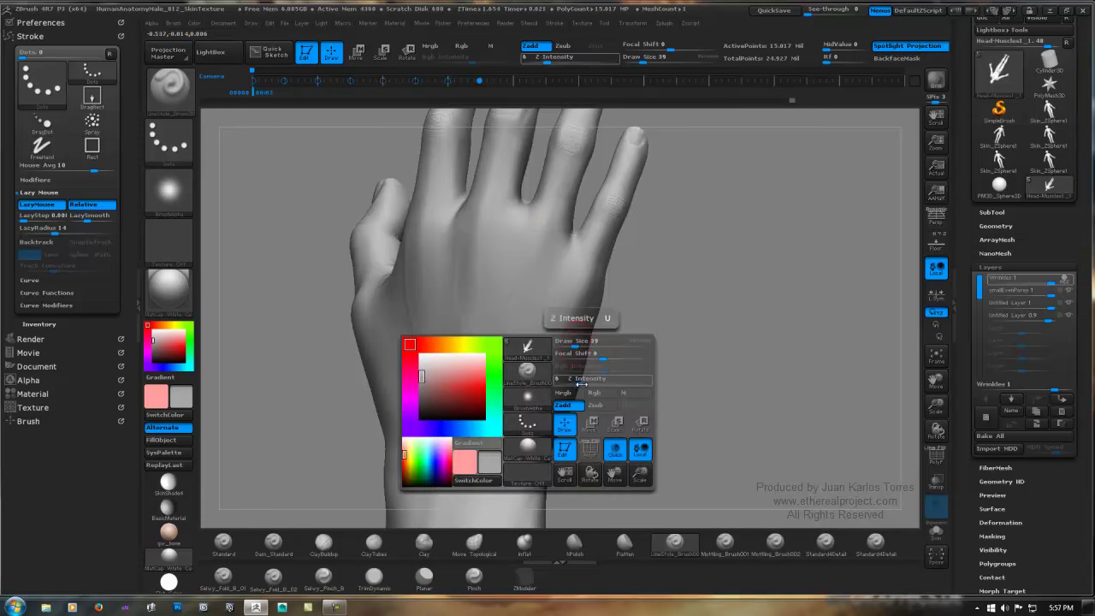
pyautogui.moveTo(574, 386); pyautogui.dragTo(568, 385)
pyautogui.moveTo(575, 266); pyautogui.dragTo(555, 318)
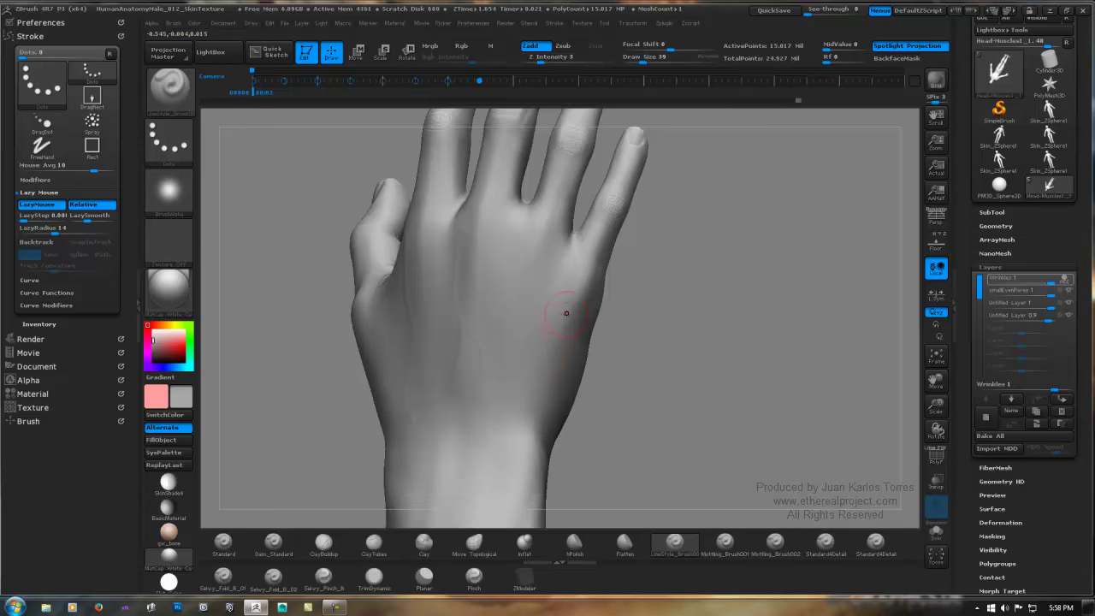
pyautogui.moveTo(566, 313); pyautogui.dragTo(582, 303, button='right')
pyautogui.moveTo(657, 282); pyautogui.dragTo(679, 283, button='right')
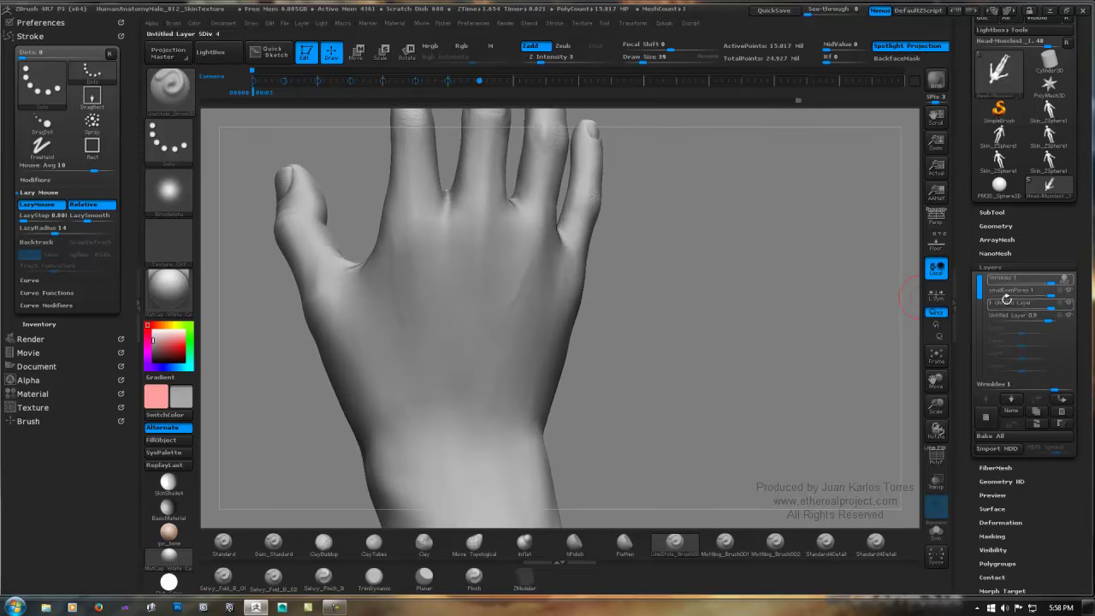
pyautogui.moveTo(548, 309)
pyautogui.mouseDown(button='right')
pyautogui.moveTo(608, 305)
pyautogui.moveTo(593, 306)
pyautogui.mouseUp(button='right')
pyautogui.moveTo(442, 309); pyautogui.dragTo(445, 327)
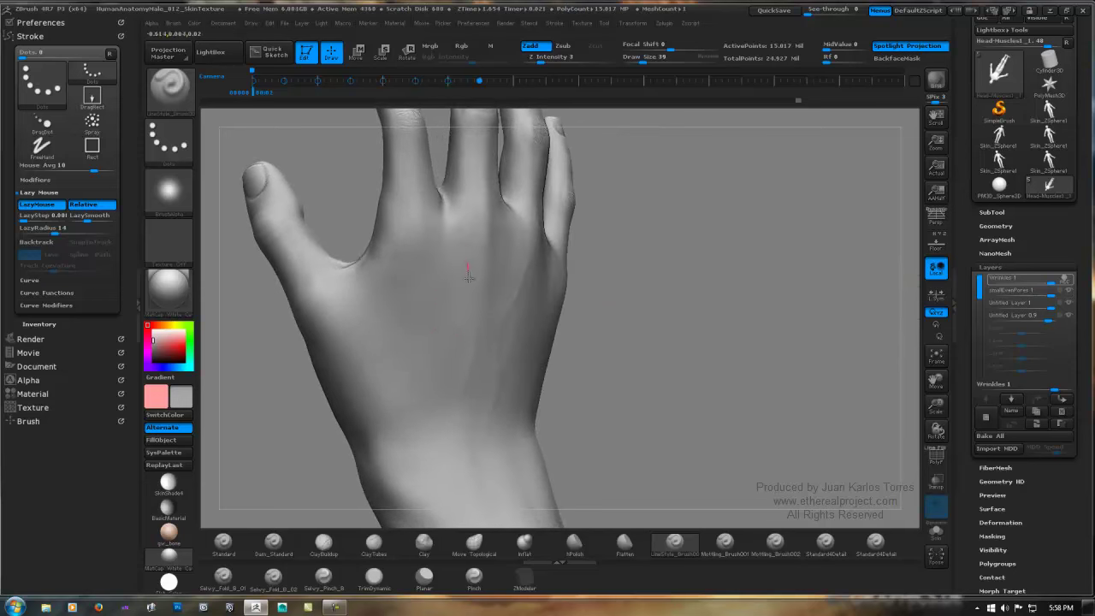
pyautogui.moveTo(474, 256); pyautogui.dragTo(519, 237, button='right')
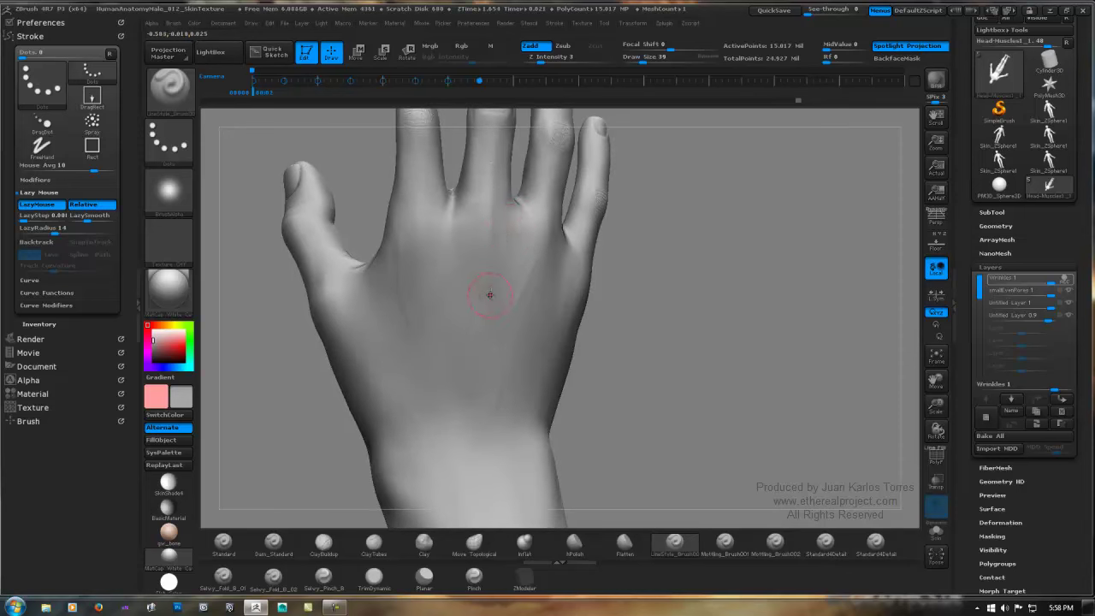
pyautogui.moveTo(481, 340); pyautogui.dragTo(497, 333, button='right')
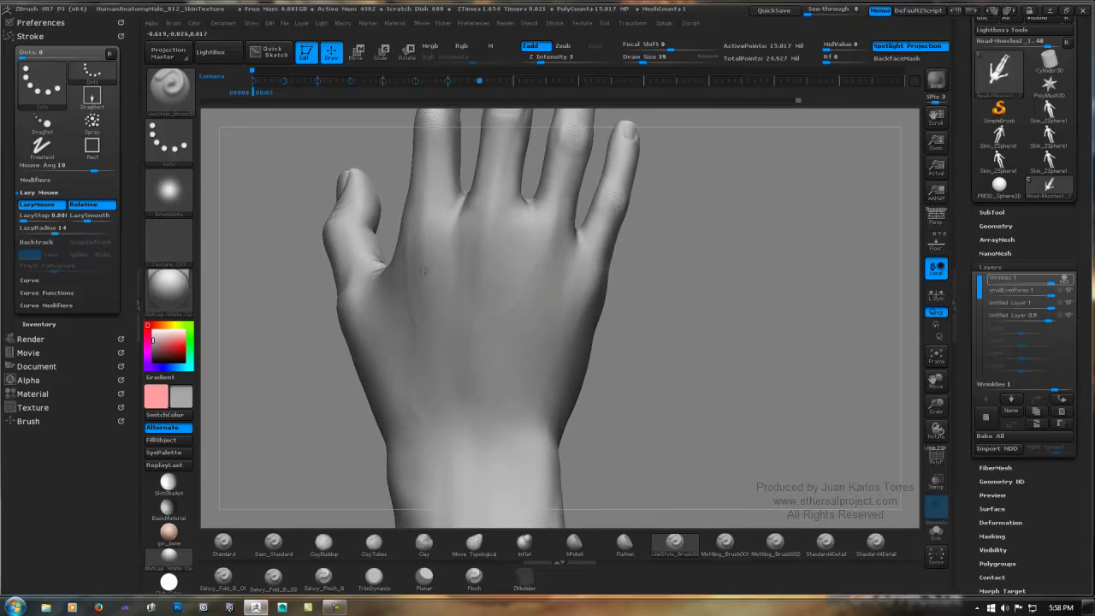
# Step: Smooth the lines on the back of the hand below the index finger and around its centre
pyautogui.moveTo(423, 271); pyautogui.dragTo(396, 247, button='right')
pyautogui.keyDown('shift'); pyautogui.moveTo(398, 246); pyautogui.dragTo(402, 244); pyautogui.keyUp('shift')
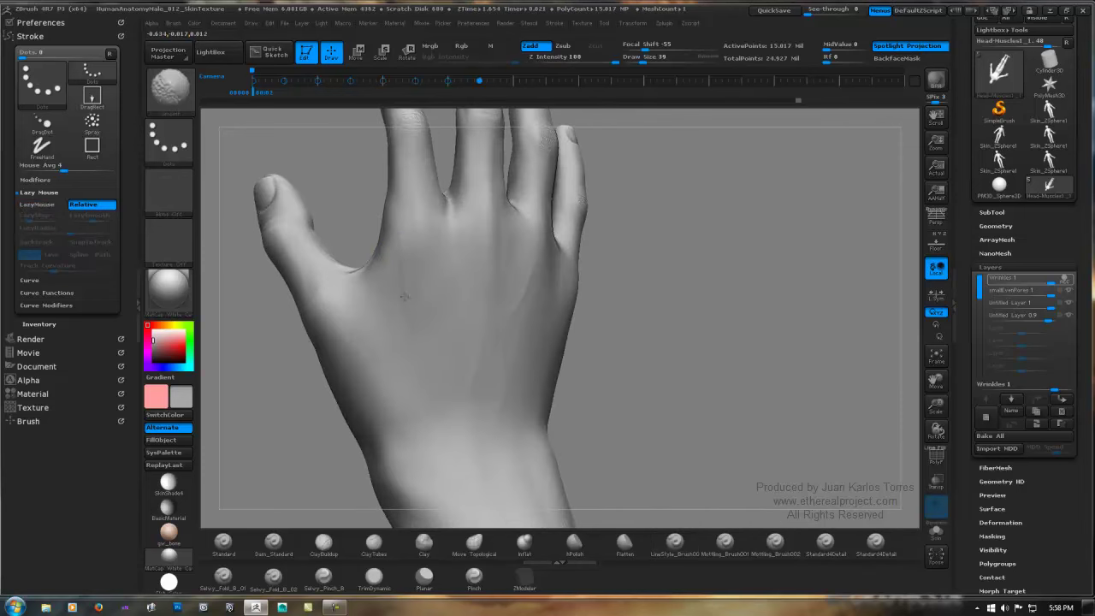
pyautogui.moveTo(388, 239)
pyautogui.mouseDown(button='right')
pyautogui.moveTo(453, 287)
pyautogui.moveTo(471, 319)
pyautogui.mouseUp(button='right')
pyautogui.keyDown('shift'); pyautogui.moveTo(471, 323); pyautogui.dragTo(470, 343); pyautogui.keyUp('shift')
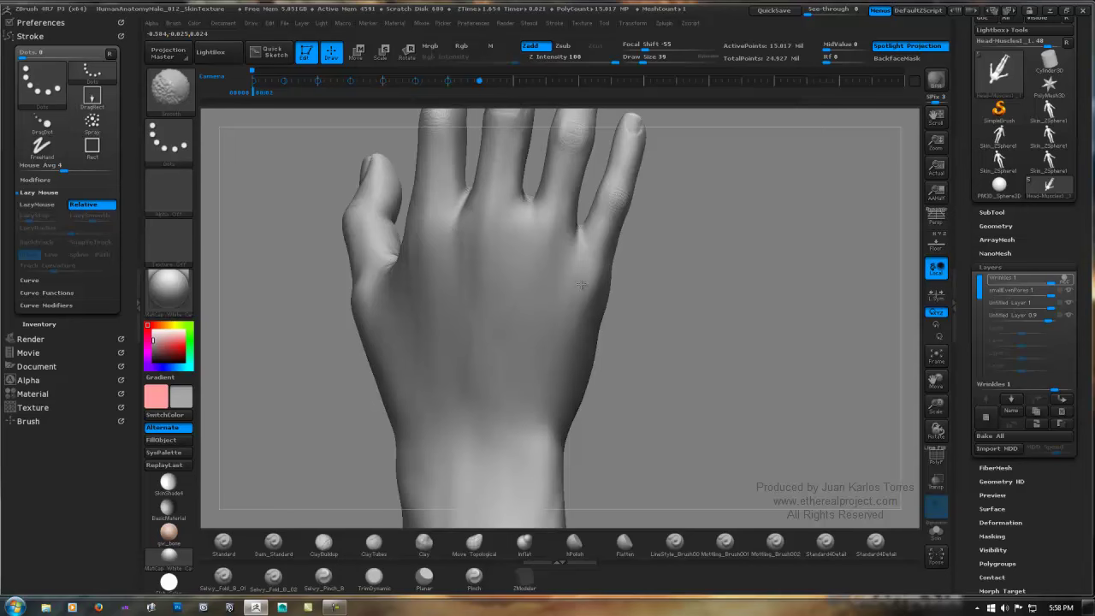
# Step: Examine the palm, forearm, torso and back of the figure from several angles
pyautogui.keyDown('ctrl'); pyautogui.moveTo(644, 320); pyautogui.dragTo(532, 313, button='right'); pyautogui.keyUp('ctrl')
pyautogui.moveTo(531, 313)
pyautogui.mouseDown()
pyautogui.moveTo(582, 320)
pyautogui.moveTo(551, 322)
pyautogui.mouseUp()
pyautogui.moveTo(499, 370)
pyautogui.keyDown('alt'); pyautogui.mouseDown(button='right')
pyautogui.moveTo(494, 310)
pyautogui.moveTo(641, 278)
pyautogui.moveTo(570, 298)
pyautogui.mouseUp(button='right'); pyautogui.keyUp('alt')
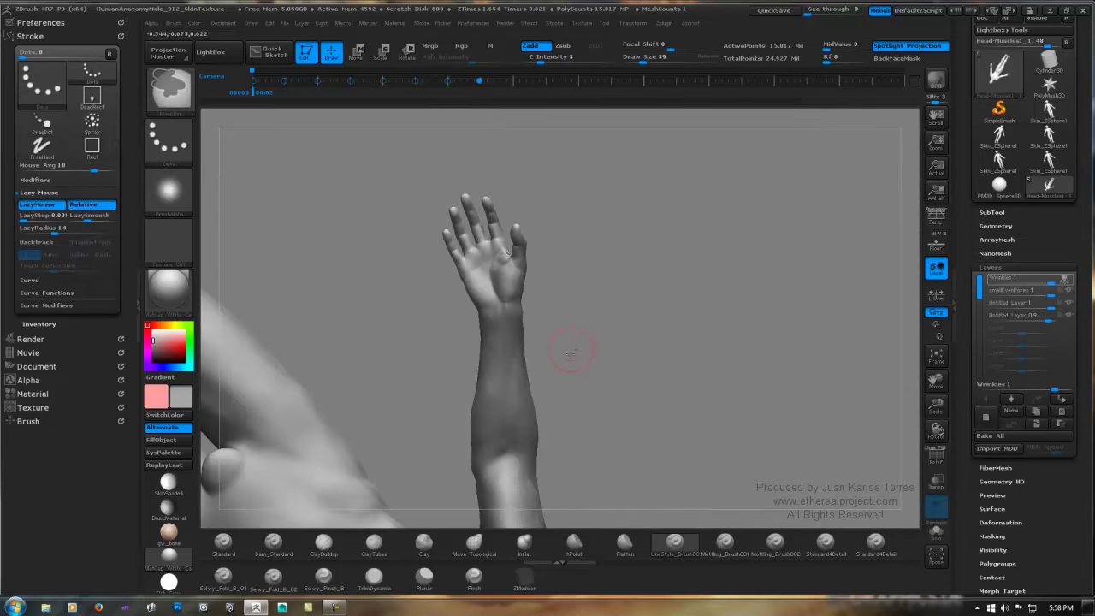
pyautogui.moveTo(573, 345)
pyautogui.mouseDown(button='right')
pyautogui.moveTo(516, 296)
pyautogui.moveTo(451, 306)
pyautogui.moveTo(465, 254)
pyautogui.moveTo(626, 261)
pyautogui.mouseUp(button='right')
pyautogui.keyDown('alt'); pyautogui.moveTo(495, 225); pyautogui.dragTo(650, 269, button='right'); pyautogui.keyUp('alt')
pyautogui.keyDown('alt'); pyautogui.moveTo(535, 293); pyautogui.dragTo(557, 291, button='right'); pyautogui.keyUp('alt')
pyautogui.moveTo(555, 432)
pyautogui.keyDown('alt'); pyautogui.mouseDown(button='right')
pyautogui.moveTo(553, 282)
pyautogui.moveTo(580, 279)
pyautogui.mouseUp(button='right'); pyautogui.keyUp('alt')
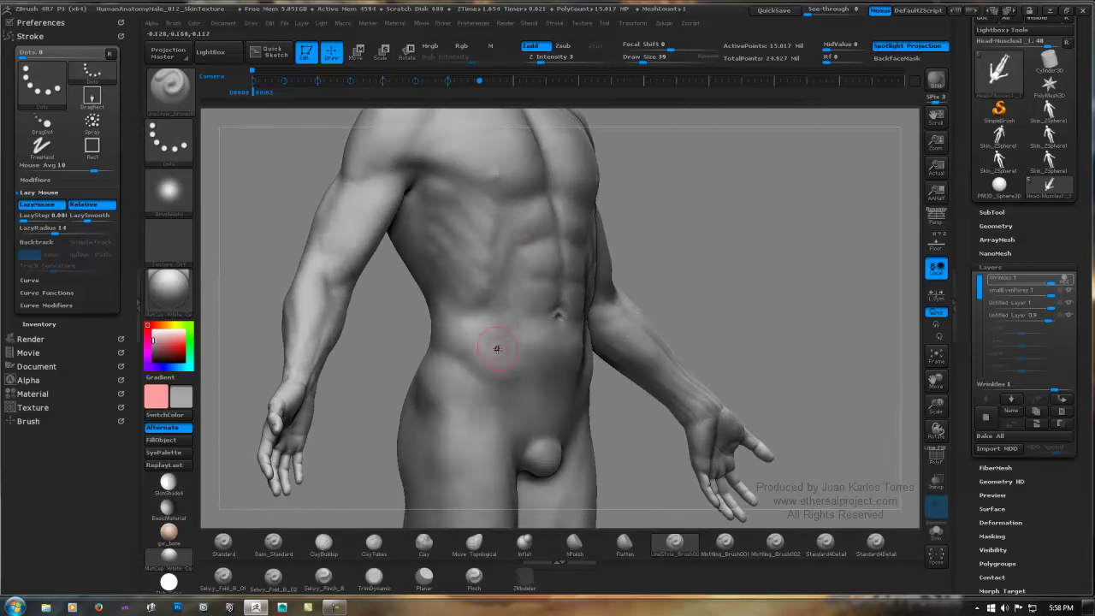
pyautogui.keyDown('alt'); pyautogui.moveTo(497, 349); pyautogui.dragTo(513, 252, button='right'); pyautogui.keyUp('alt')
pyautogui.moveTo(483, 293)
pyautogui.mouseDown(button='right')
pyautogui.moveTo(552, 299)
pyautogui.moveTo(532, 310)
pyautogui.moveTo(535, 389)
pyautogui.mouseUp(button='right')
pyautogui.keyDown('alt'); pyautogui.moveTo(505, 171); pyautogui.dragTo(530, 294, button='right'); pyautogui.keyUp('alt')
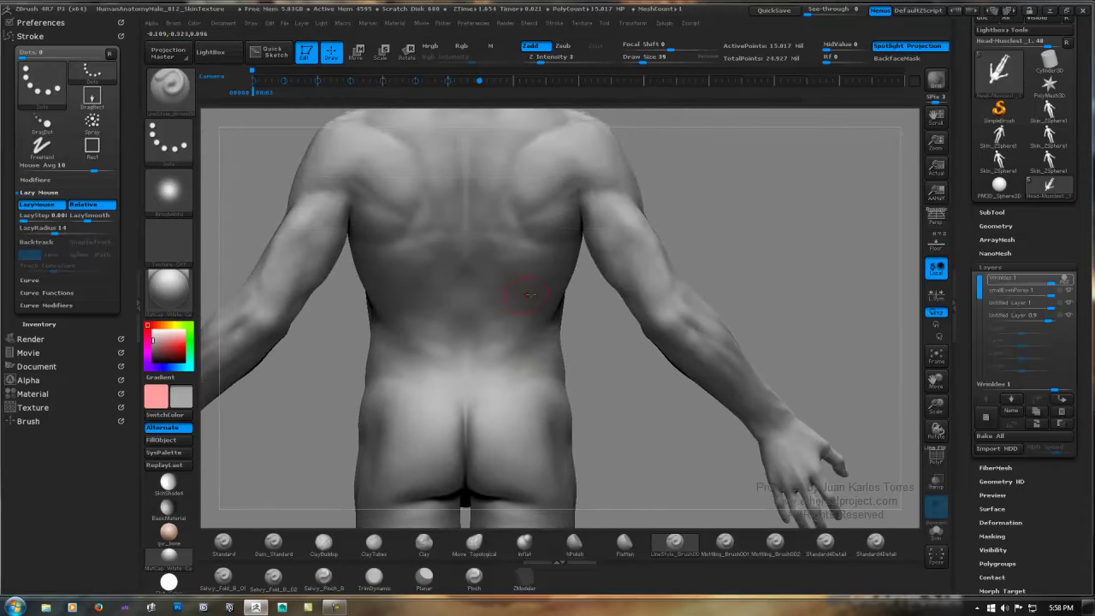
pyautogui.keyDown('alt'); pyautogui.moveTo(519, 199); pyautogui.dragTo(525, 299, button='right'); pyautogui.keyUp('alt')
pyautogui.moveTo(624, 284); pyautogui.dragTo(542, 275, button='right')
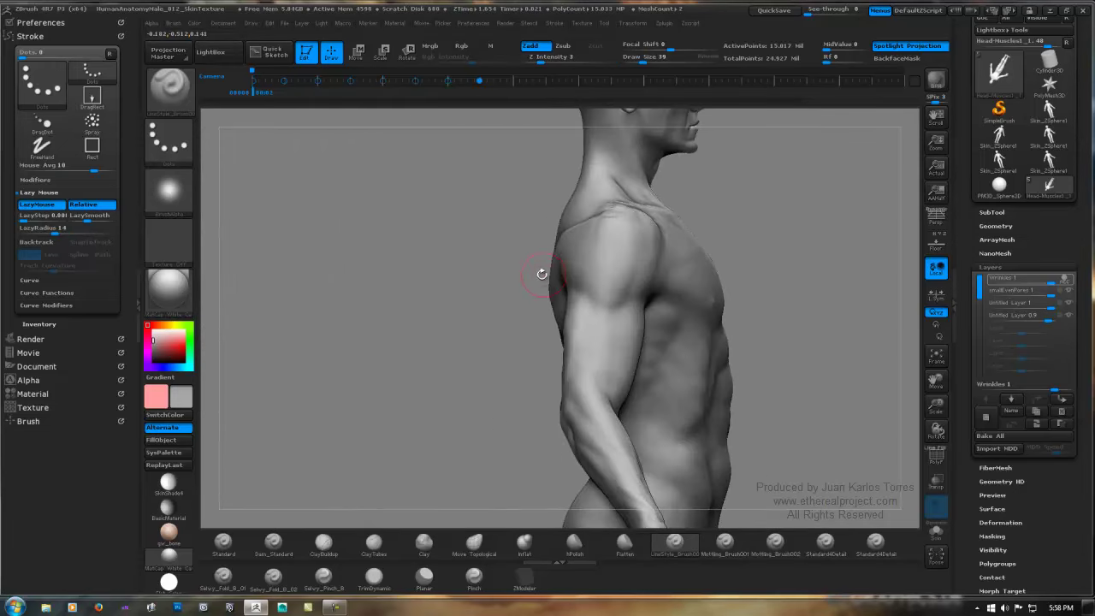
# Step: Inspect the shoulder and body in side profile, finishing on a front view that frames the head, torso and both hands
pyautogui.moveTo(743, 225)
pyautogui.keyDown('shift'); pyautogui.mouseDown(button='right')
pyautogui.moveTo(756, 238)
pyautogui.moveTo(653, 262)
pyautogui.moveTo(569, 251)
pyautogui.moveTo(588, 264)
pyautogui.moveTo(591, 226)
pyautogui.mouseUp(button='right'); pyautogui.keyUp('shift')
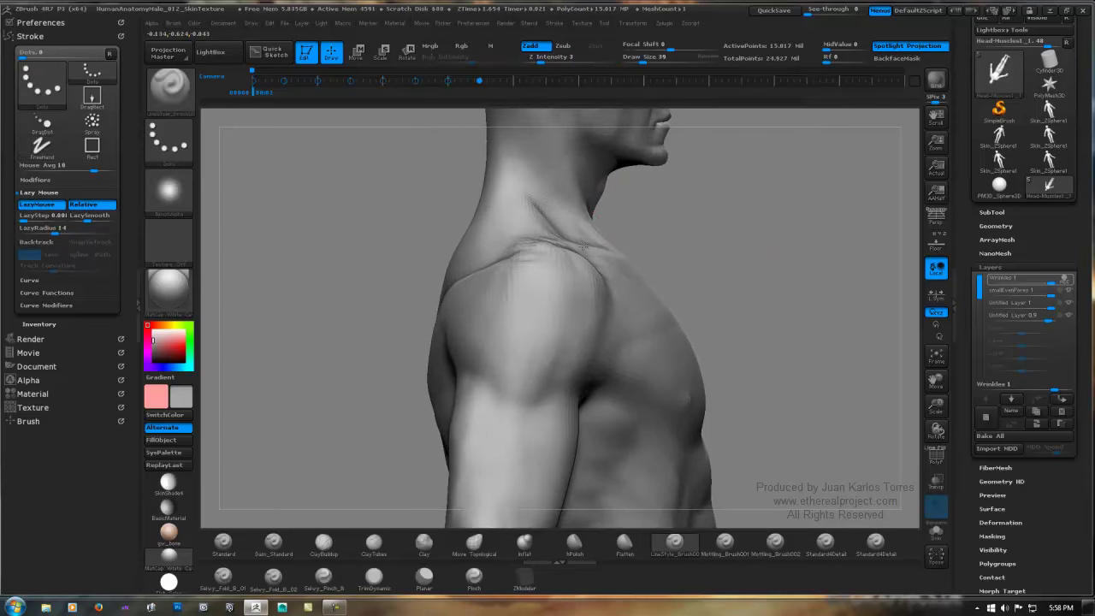
pyautogui.moveTo(692, 340)
pyautogui.keyDown('alt'); pyautogui.mouseDown(button='right')
pyautogui.moveTo(644, 265)
pyautogui.moveTo(612, 352)
pyautogui.moveTo(560, 297)
pyautogui.mouseUp(button='right'); pyautogui.keyUp('alt')
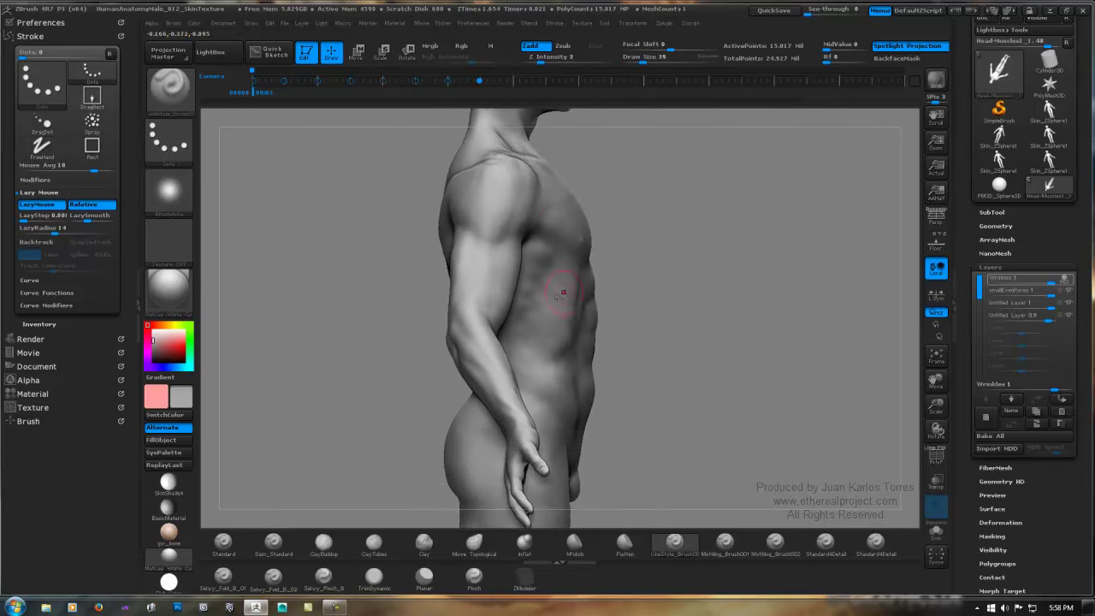
pyautogui.keyDown('alt'); pyautogui.moveTo(535, 416); pyautogui.dragTo(550, 332, button='right'); pyautogui.keyUp('alt')
pyautogui.keyDown('alt'); pyautogui.moveTo(590, 509); pyautogui.dragTo(489, 137, button='right'); pyautogui.keyUp('alt')
pyautogui.moveTo(543, 294); pyautogui.dragTo(689, 259, button='right')
pyautogui.keyDown('alt'); pyautogui.moveTo(571, 141); pyautogui.dragTo(547, 544, button='right'); pyautogui.keyUp('alt')
pyautogui.moveTo(582, 346)
pyautogui.keyDown('ctrl'); pyautogui.mouseDown(button='right')
pyautogui.moveTo(579, 264)
pyautogui.moveTo(578, 363)
pyautogui.moveTo(573, 299)
pyautogui.moveTo(583, 309)
pyautogui.moveTo(578, 329)
pyautogui.moveTo(569, 303)
pyautogui.mouseUp(button='right'); pyautogui.keyUp('ctrl')
pyautogui.moveTo(569, 310)
pyautogui.keyDown('ctrl'); pyautogui.mouseDown(button='right')
pyautogui.moveTo(577, 300)
pyautogui.moveTo(557, 303)
pyautogui.moveTo(565, 306)
pyautogui.mouseUp(button='right'); pyautogui.keyUp('ctrl')
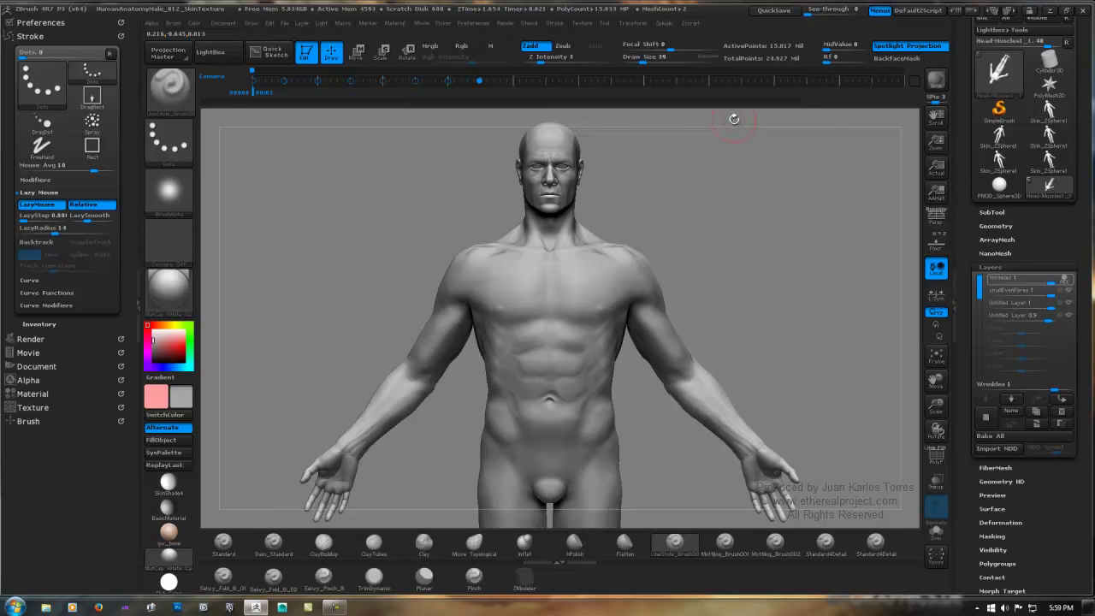